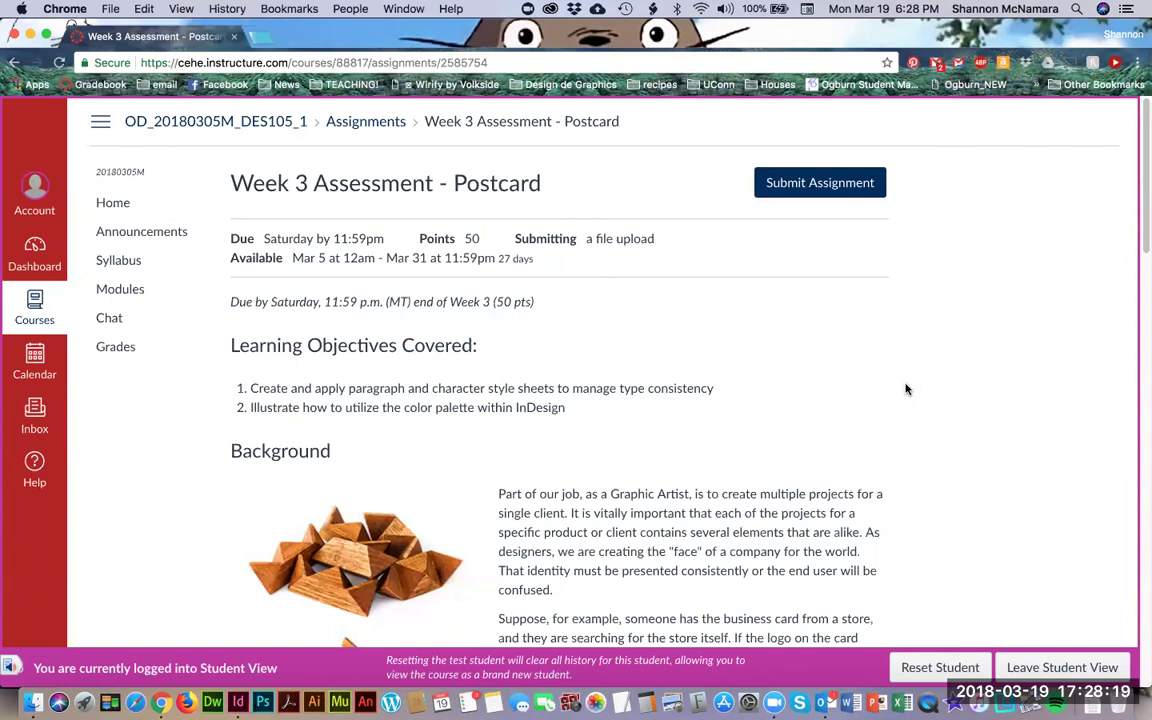
Read the Week 3 Assessment - Postcard page through the background to the list of requirements under Prompt
scroll(906, 389, "down", 5)
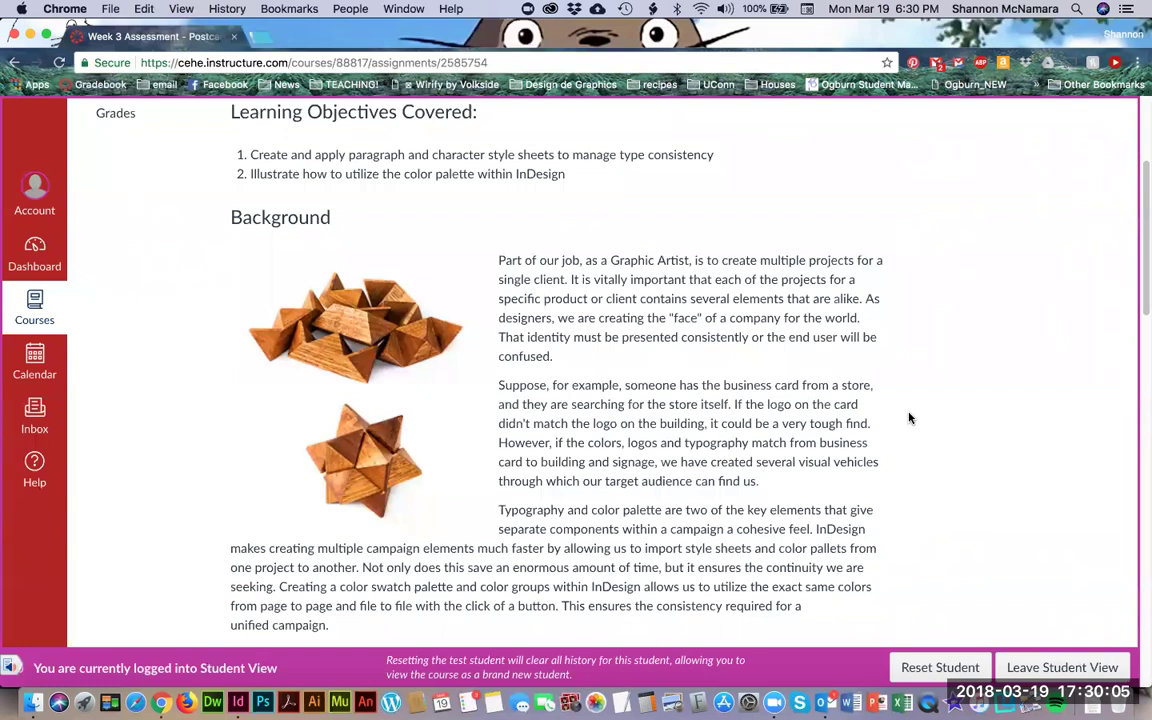
scroll(888, 420, "down", 3)
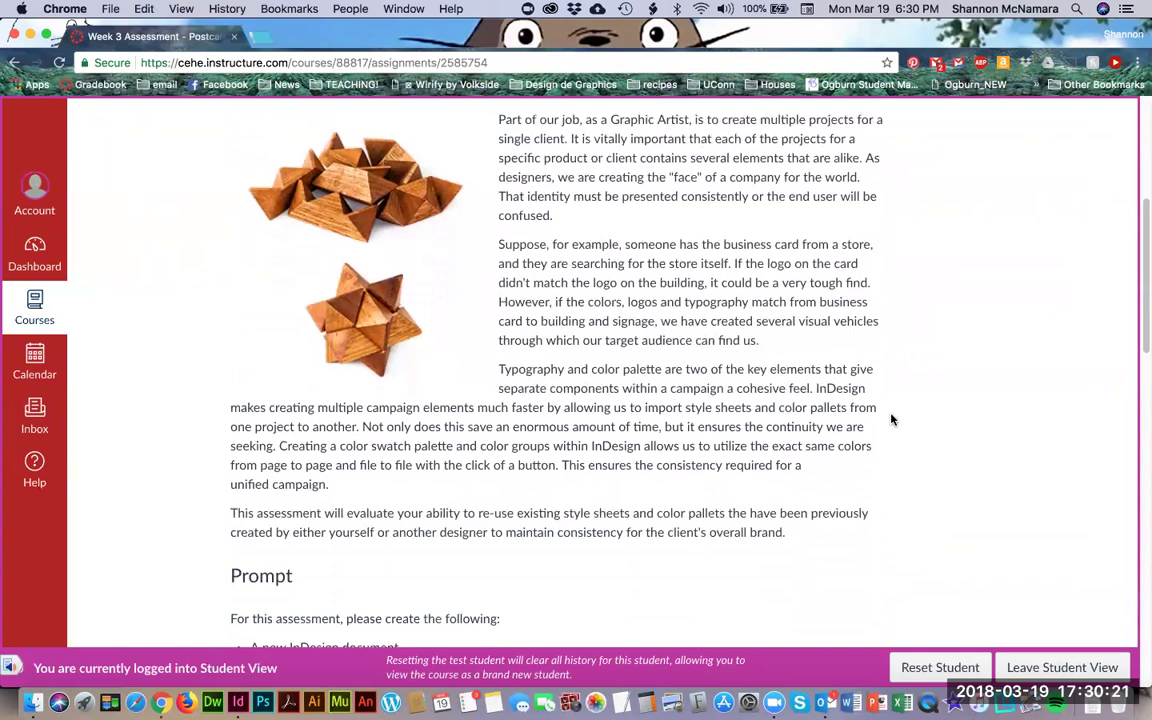
scroll(892, 420, "down", 1)
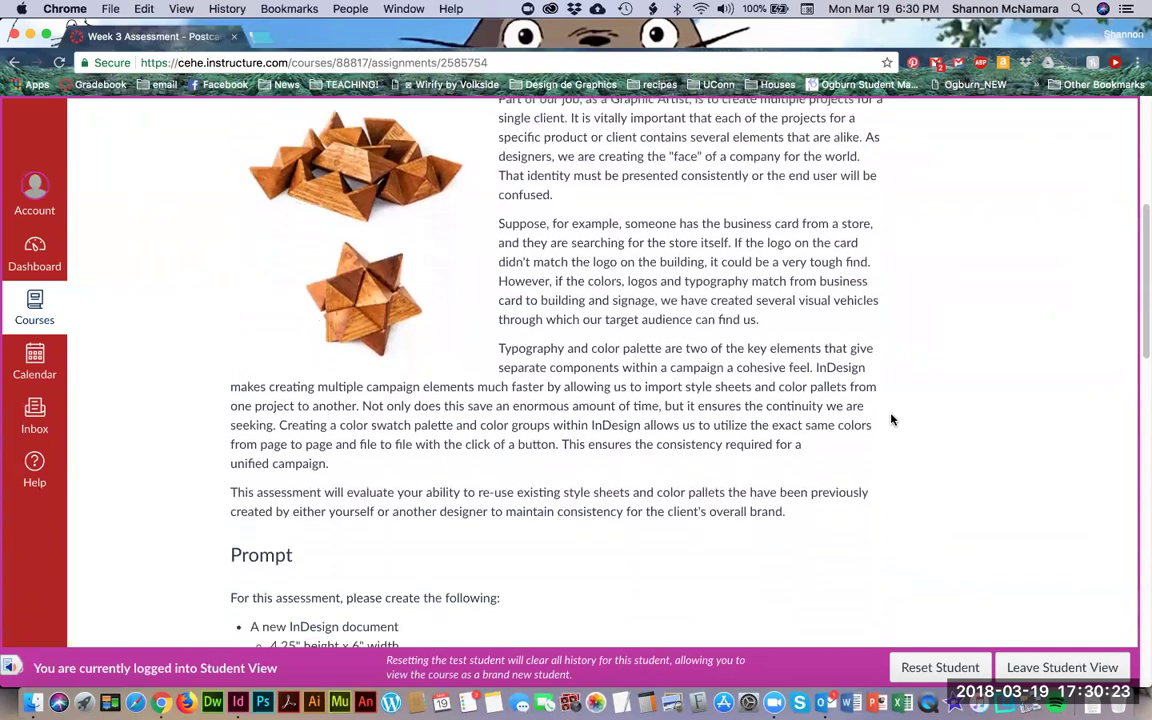
scroll(892, 420, "down", 5)
scroll(892, 420, "down", 3)
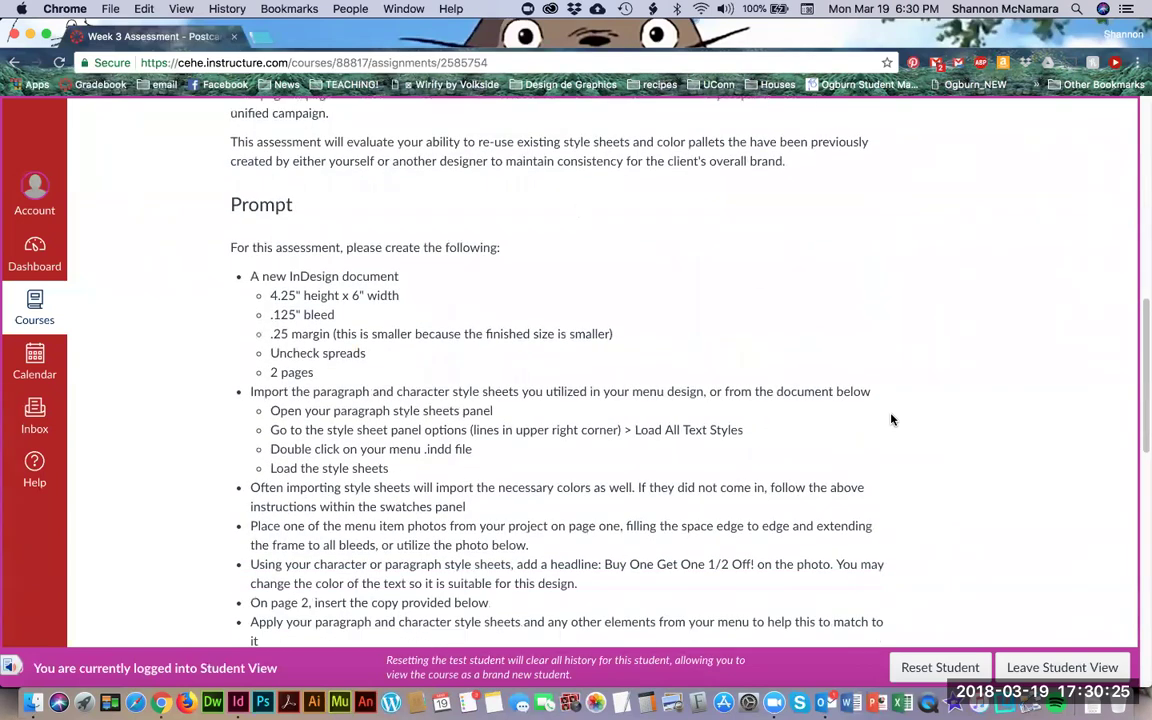
scroll(892, 420, "down", 3)
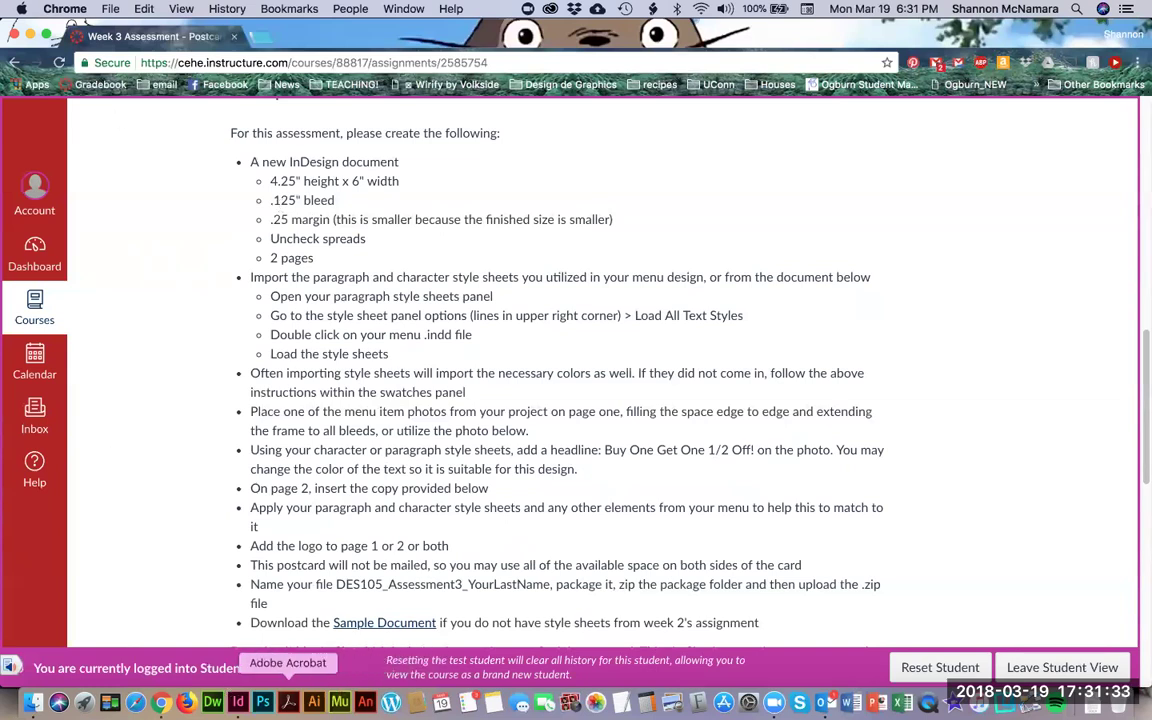
Switch to InDesign and start a new landscape document 6 in wide and 4.25 in high, as the Chrome assignment specifies
left_click(237, 702)
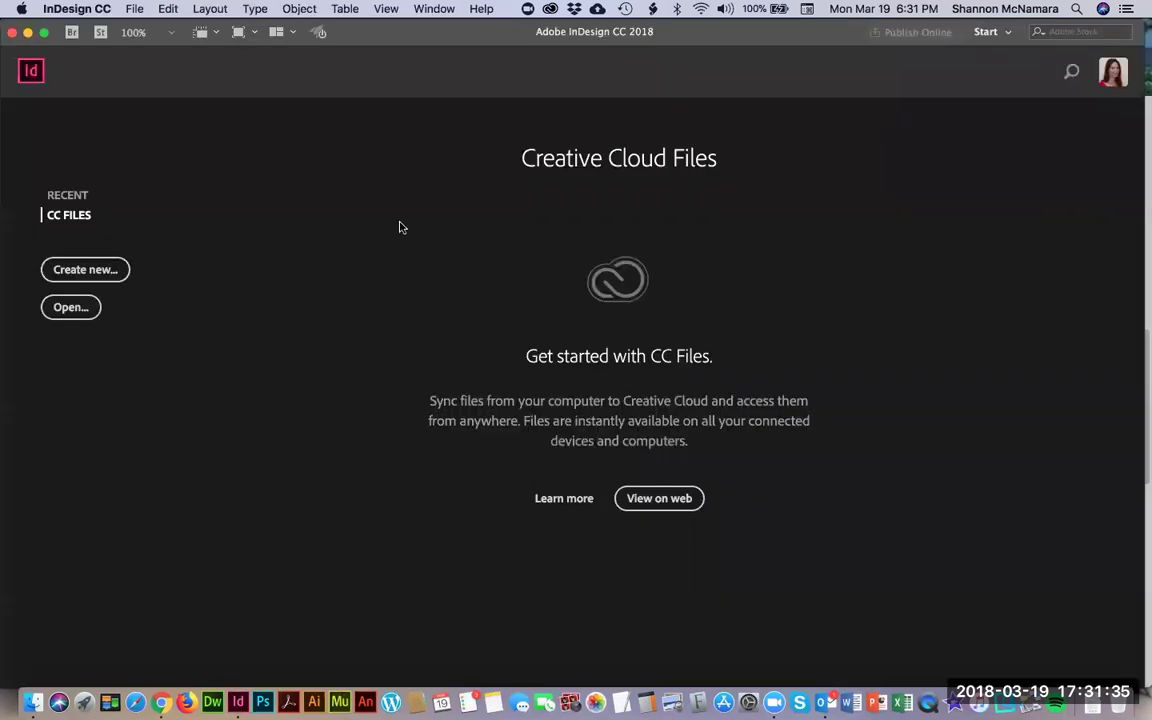
key("super+n")
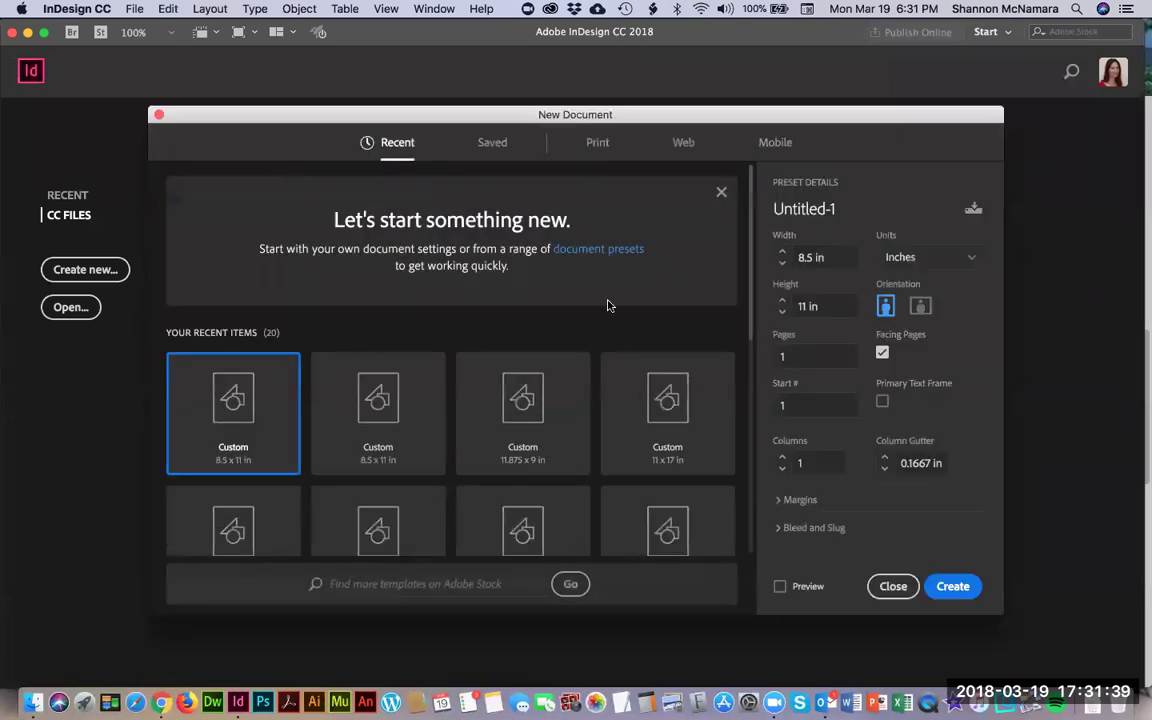
key("super+Tab")
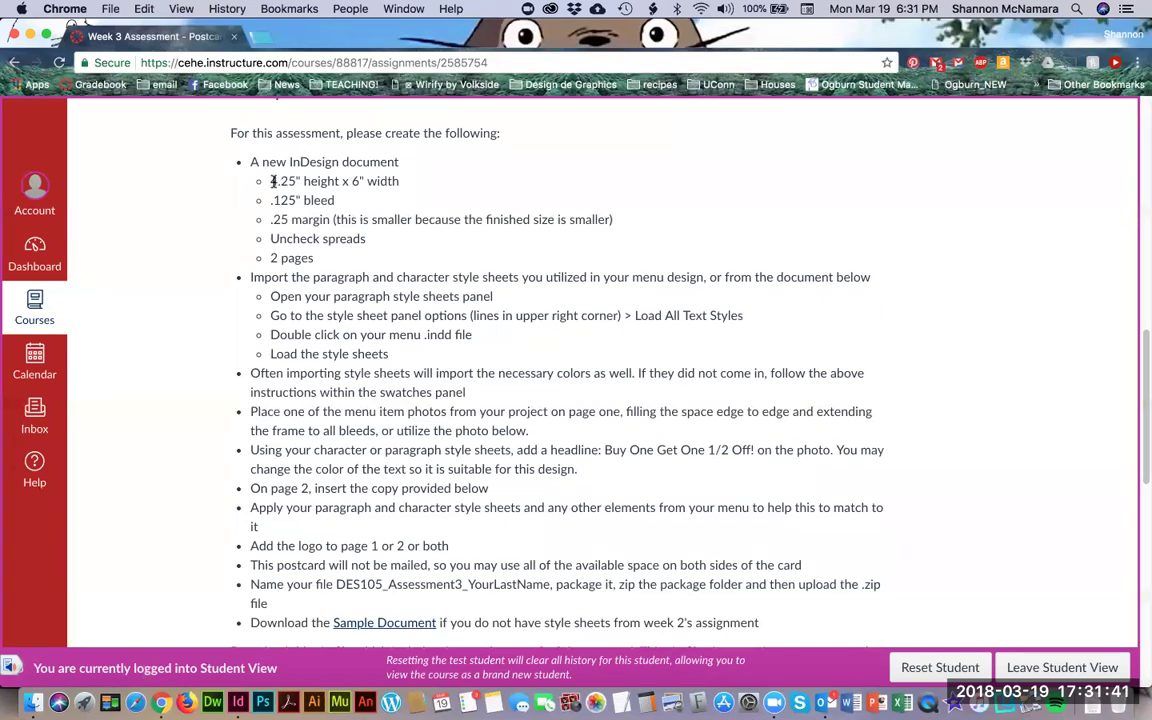
left_click_drag(271, 182, 291, 180)
key("super+c")
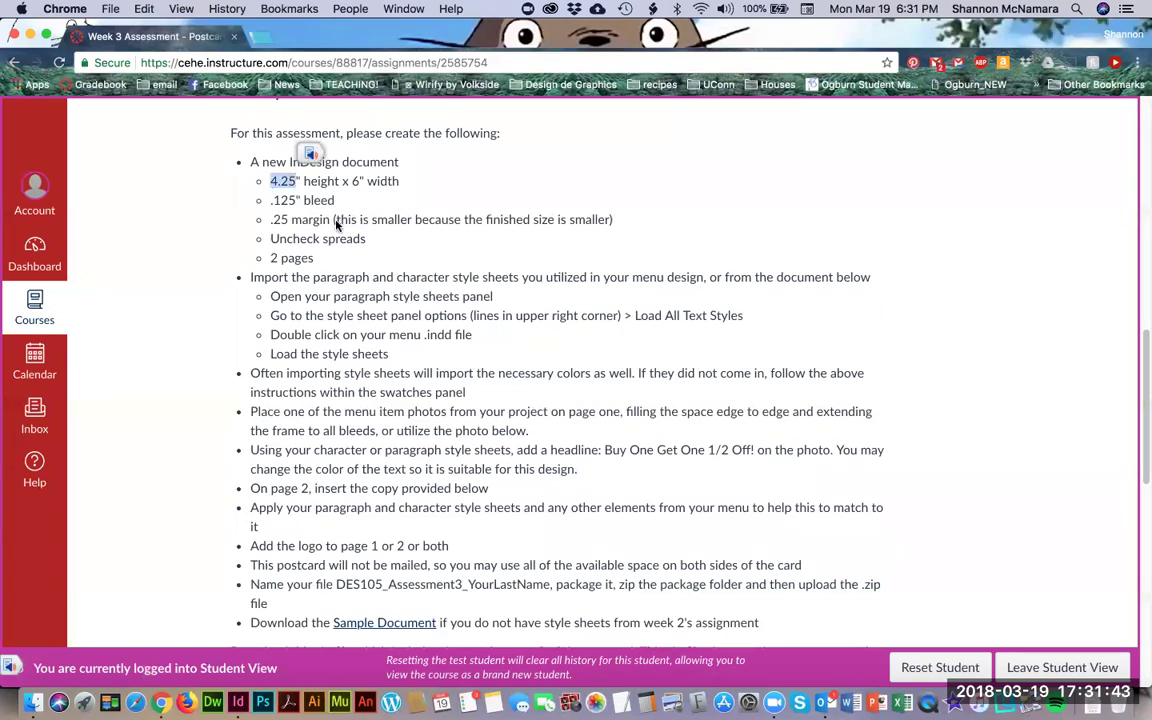
key("super+Tab")
left_click(820, 257)
key("super+v")
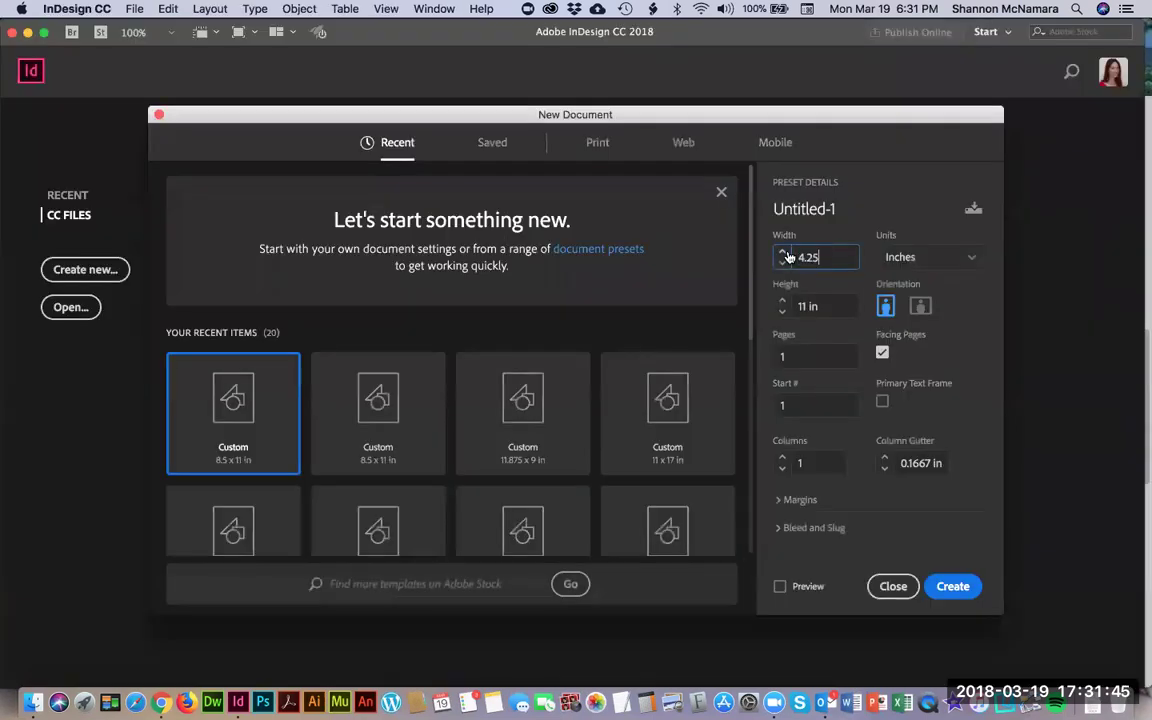
left_click(840, 297)
type("6")
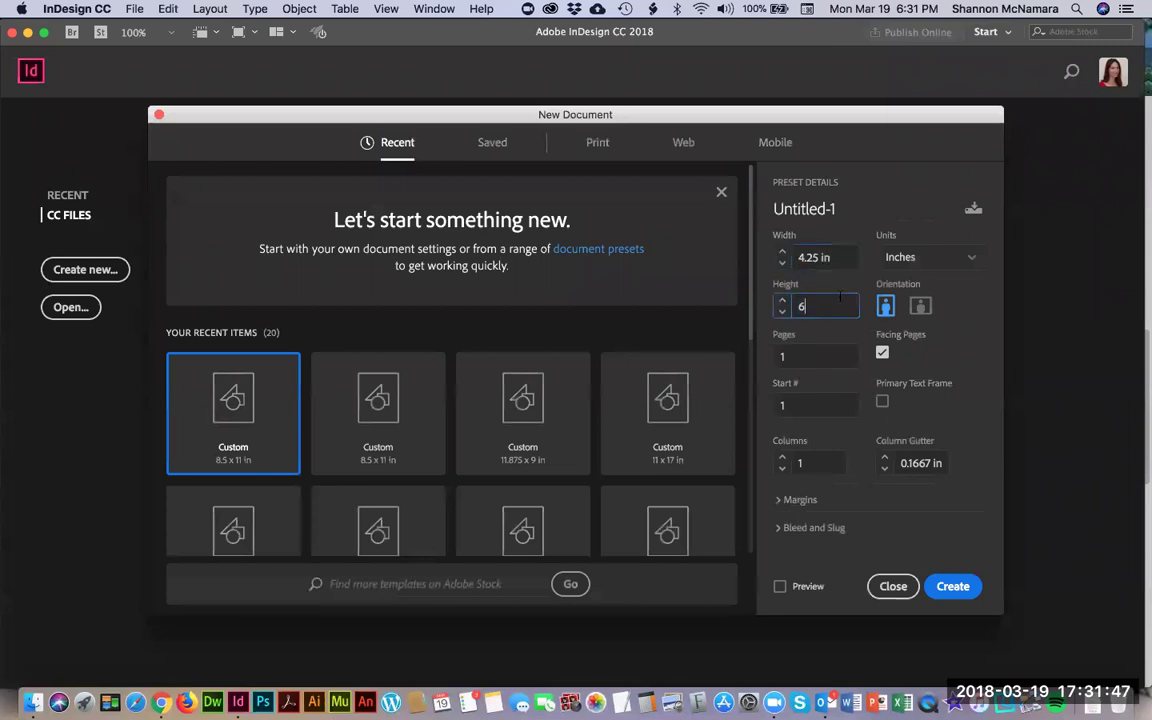
left_click(920, 308)
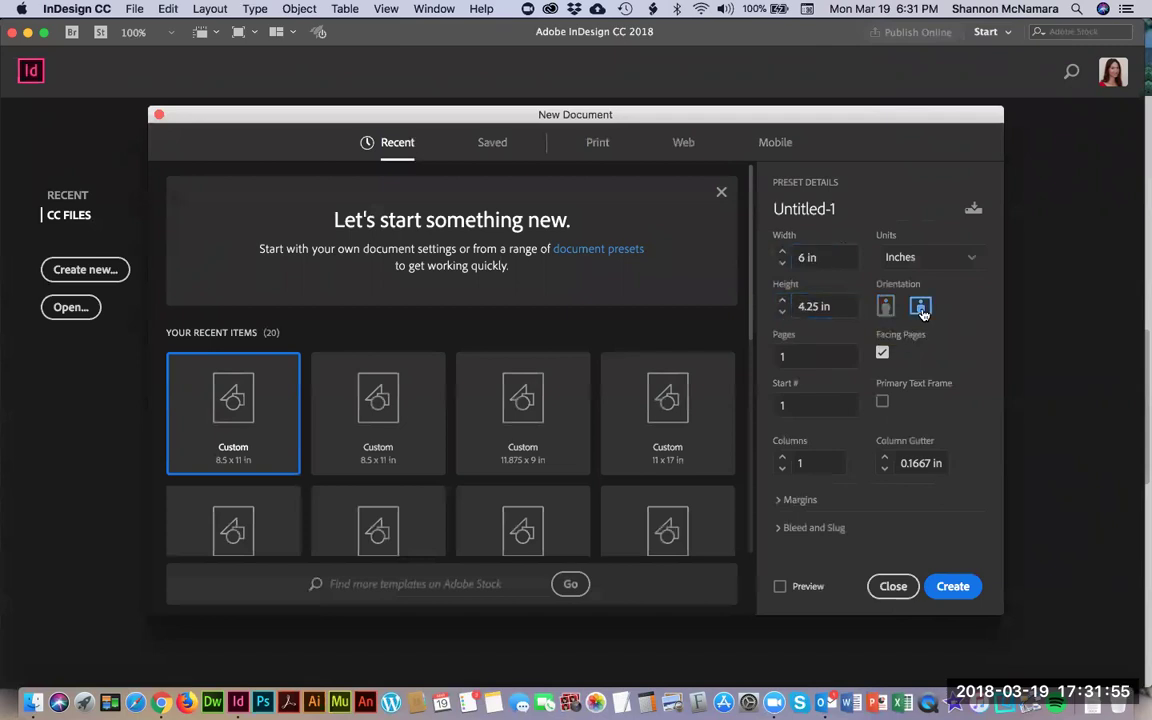
Turn off facing pages and set the new document's page count to 2
left_click(883, 353)
double_click(810, 357)
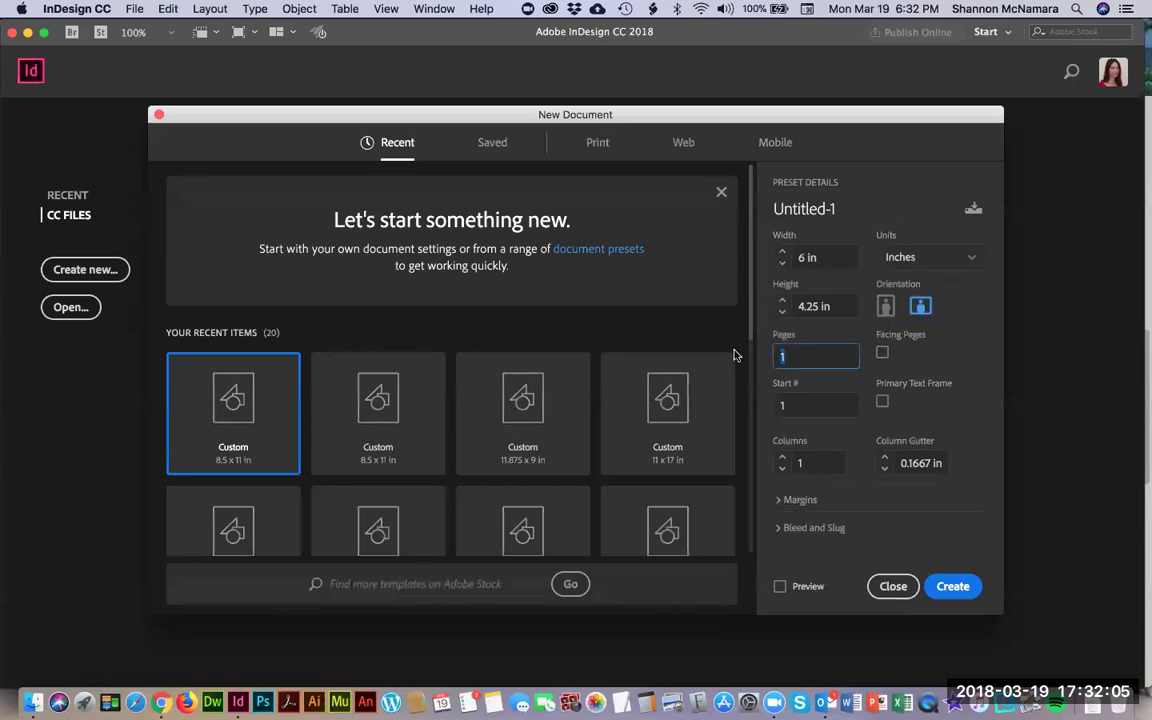
type("2")
Set a 0.125 in bleed on all sides and create the document
left_click(782, 528)
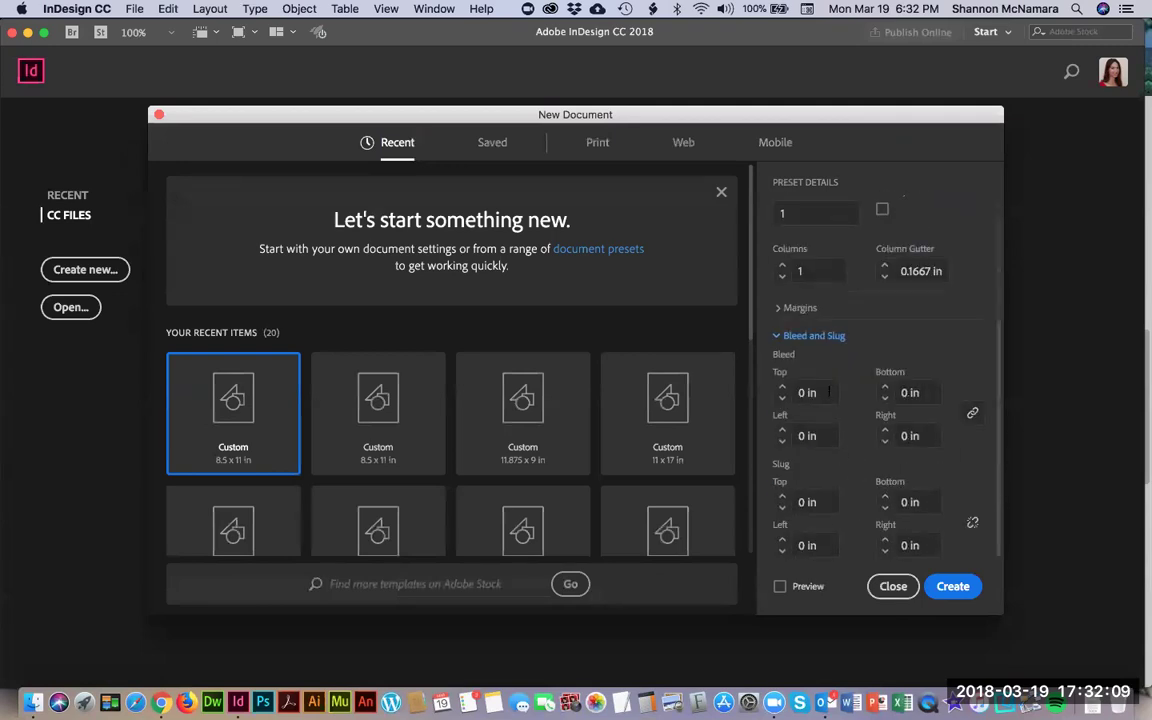
type(".125")
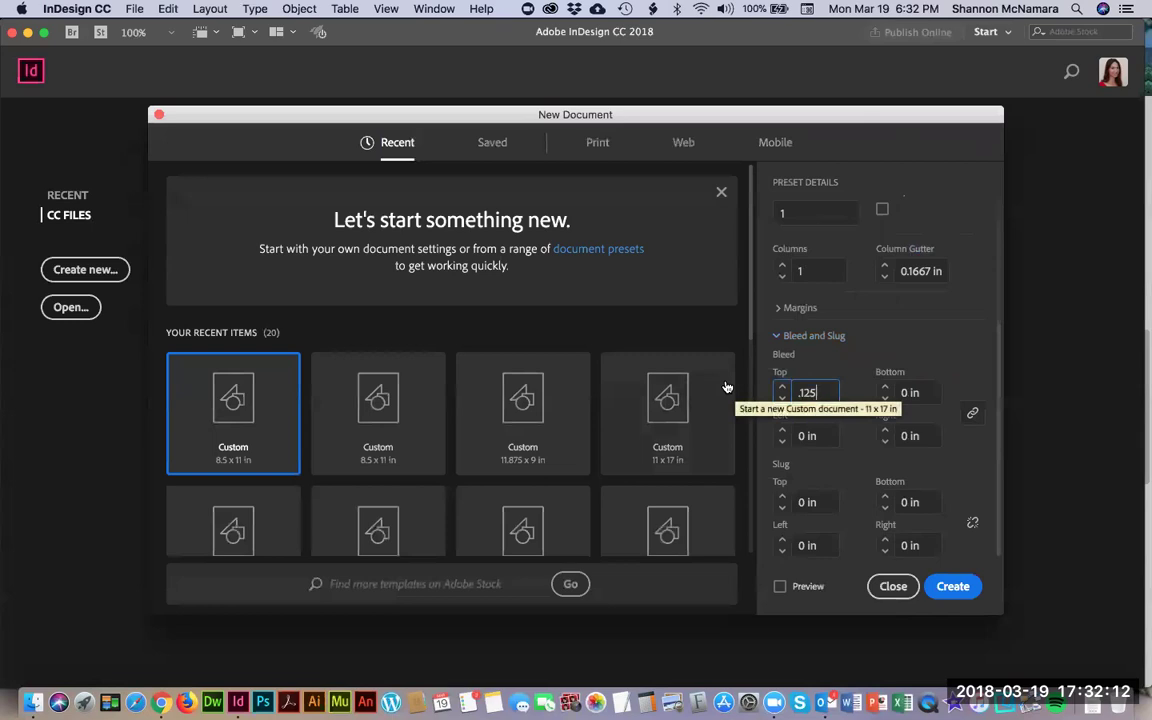
key("Tab")
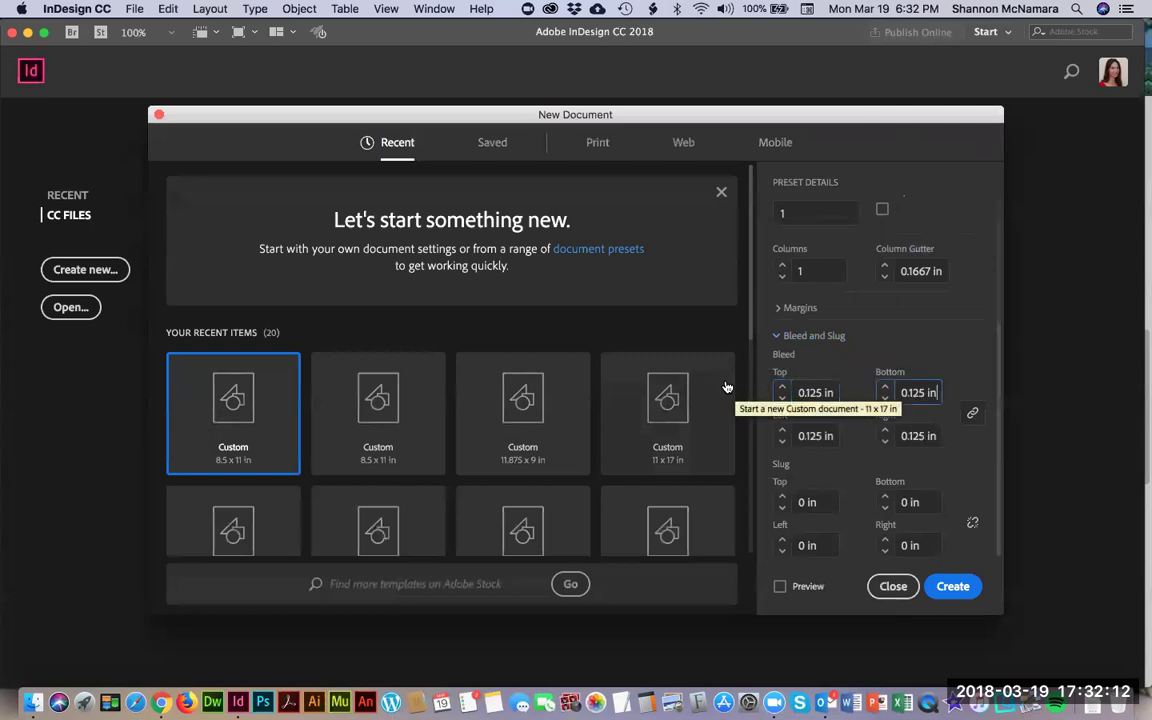
left_click(955, 587)
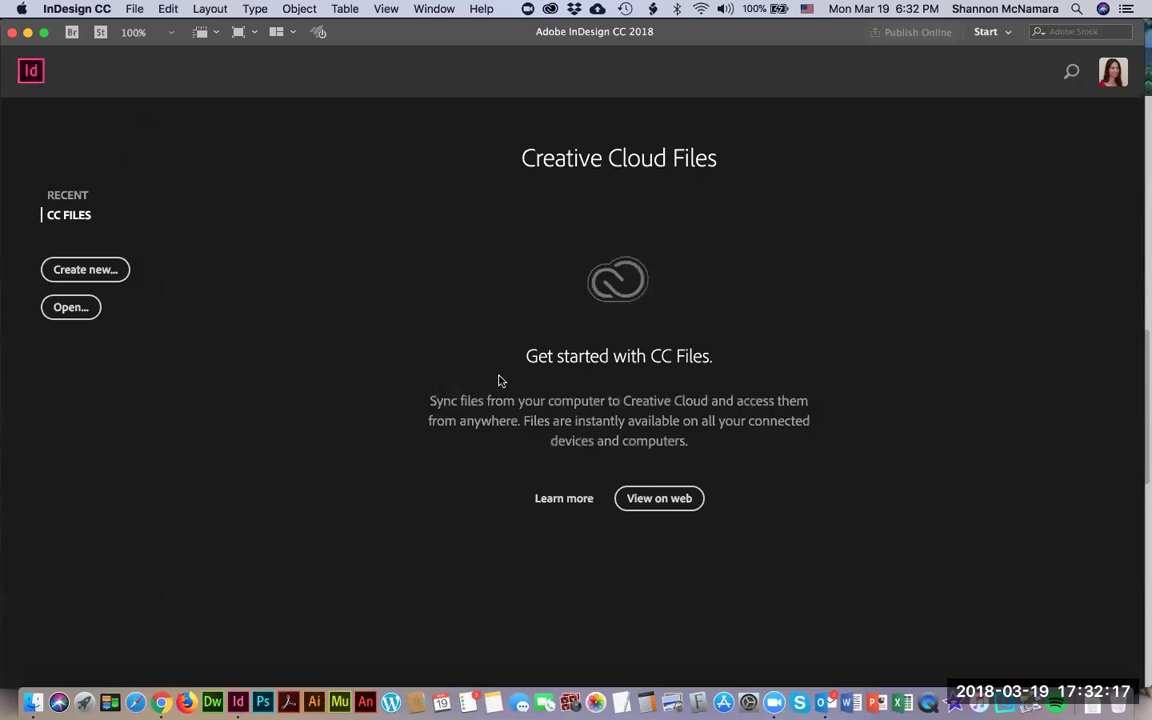
key("super+alt+n")
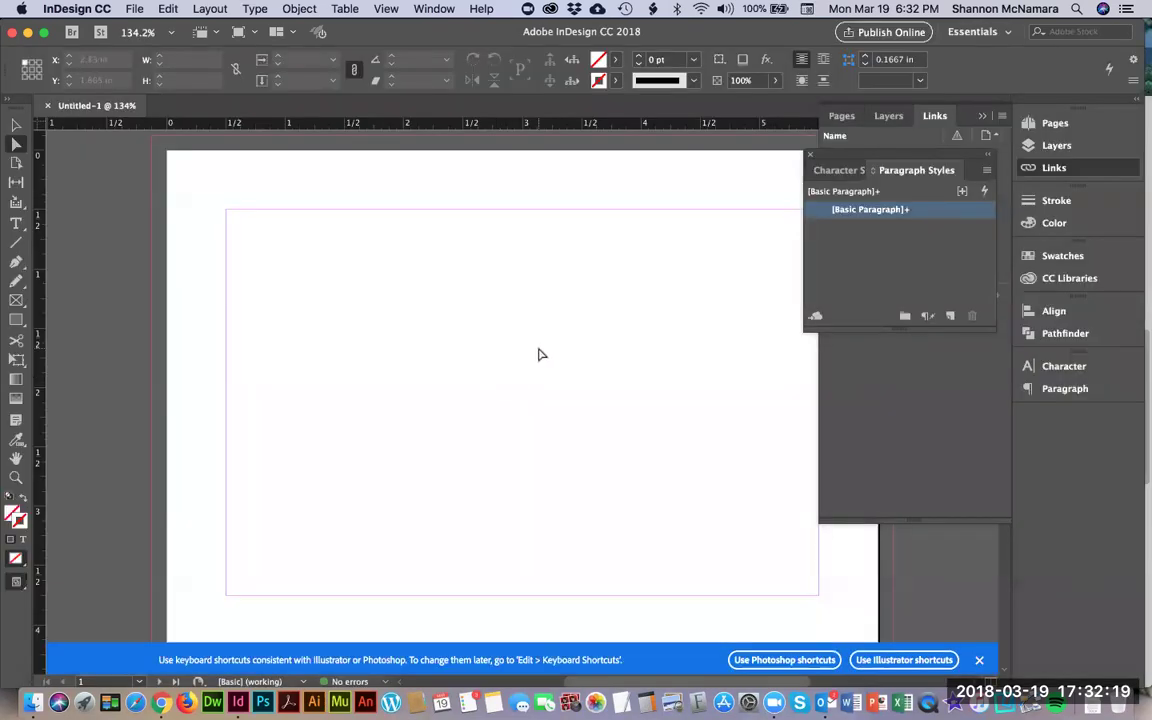
Dismiss the keyboard shortcut notice and set all page margins to 0.25 in
left_click(979, 660)
key("super+minus")
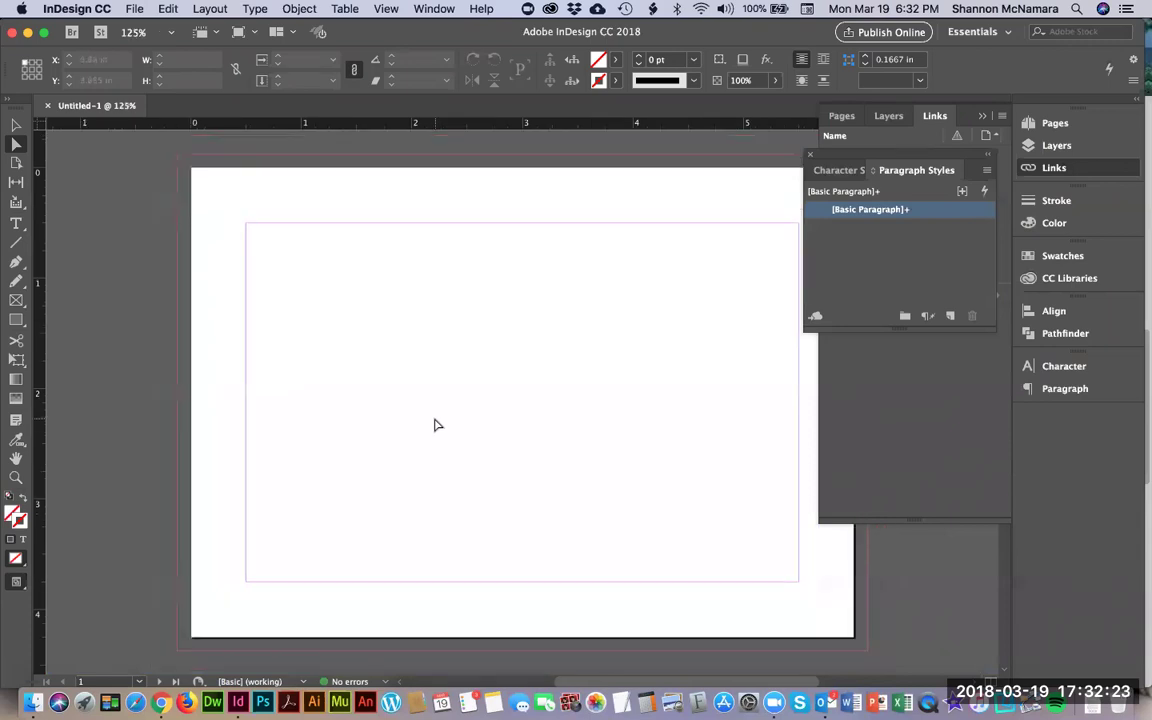
scroll(387, 330, "right", 3)
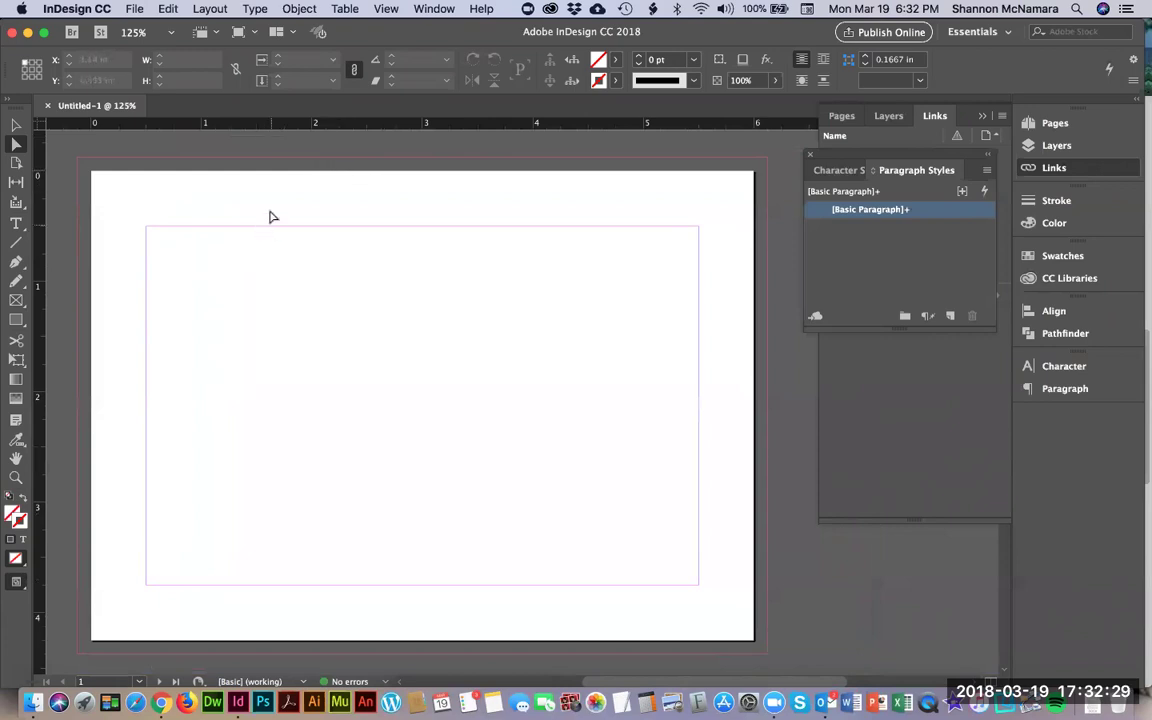
left_click(207, 9)
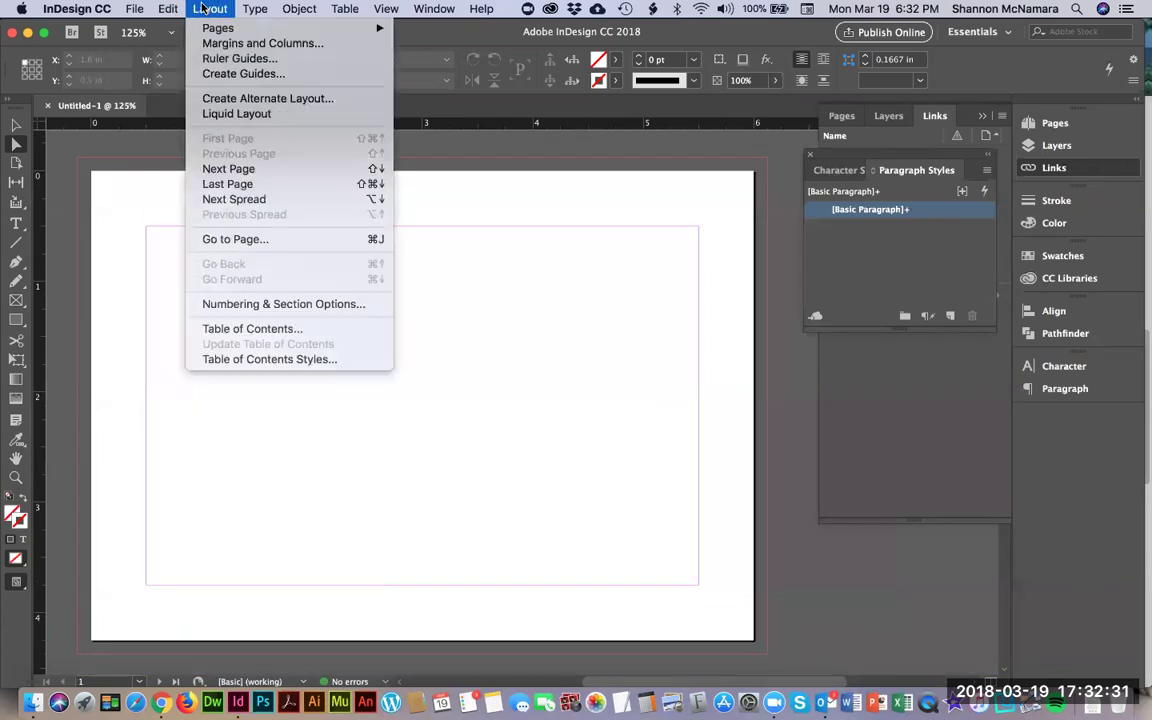
left_click(213, 43)
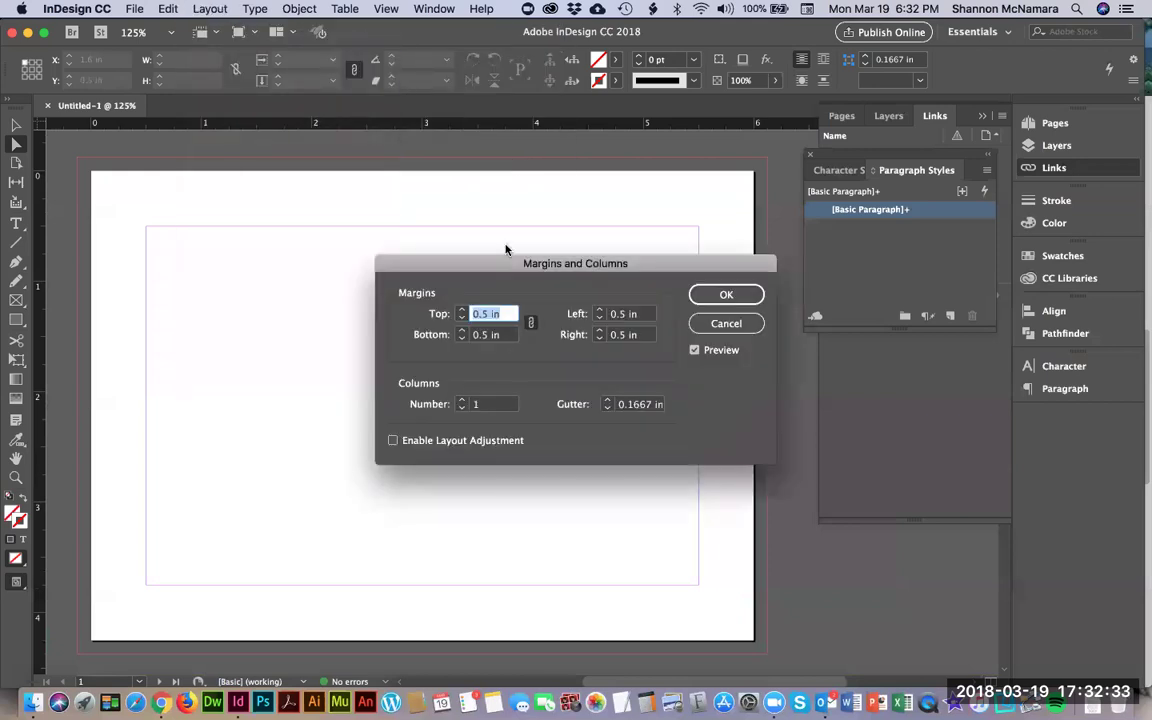
type(".25")
key("Tab")
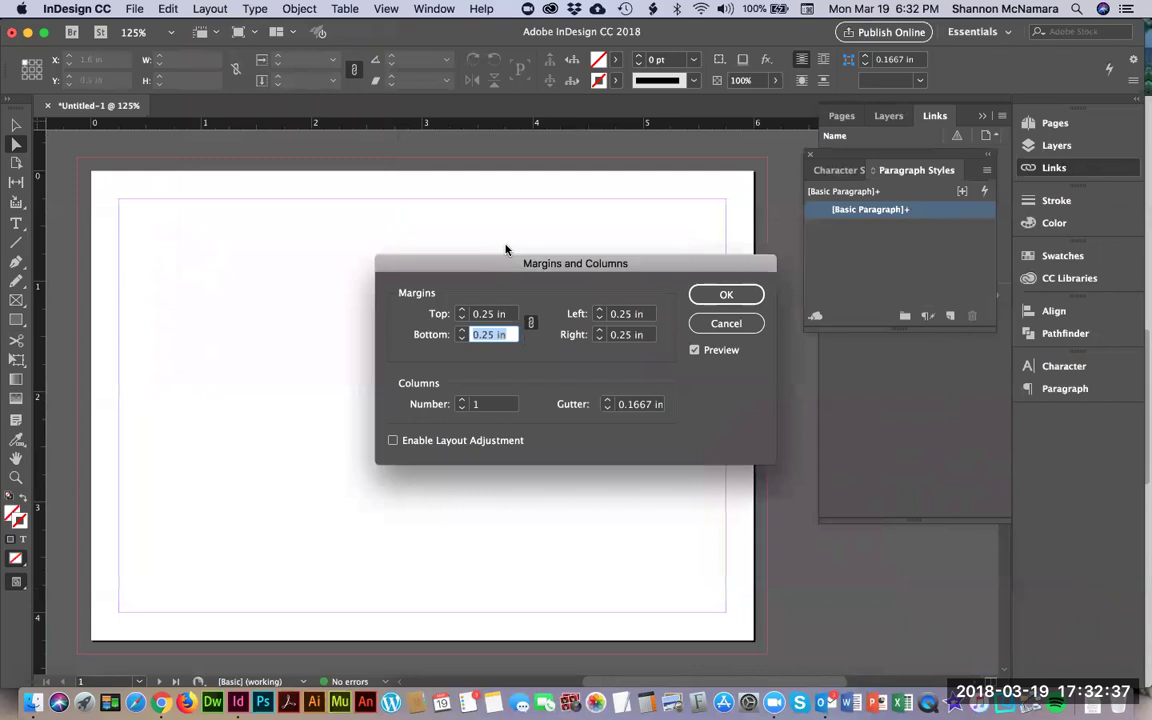
left_click(728, 295)
Check the assignment's style sheet import instructions in Chrome, and return to InDesign
key("super+Tab")
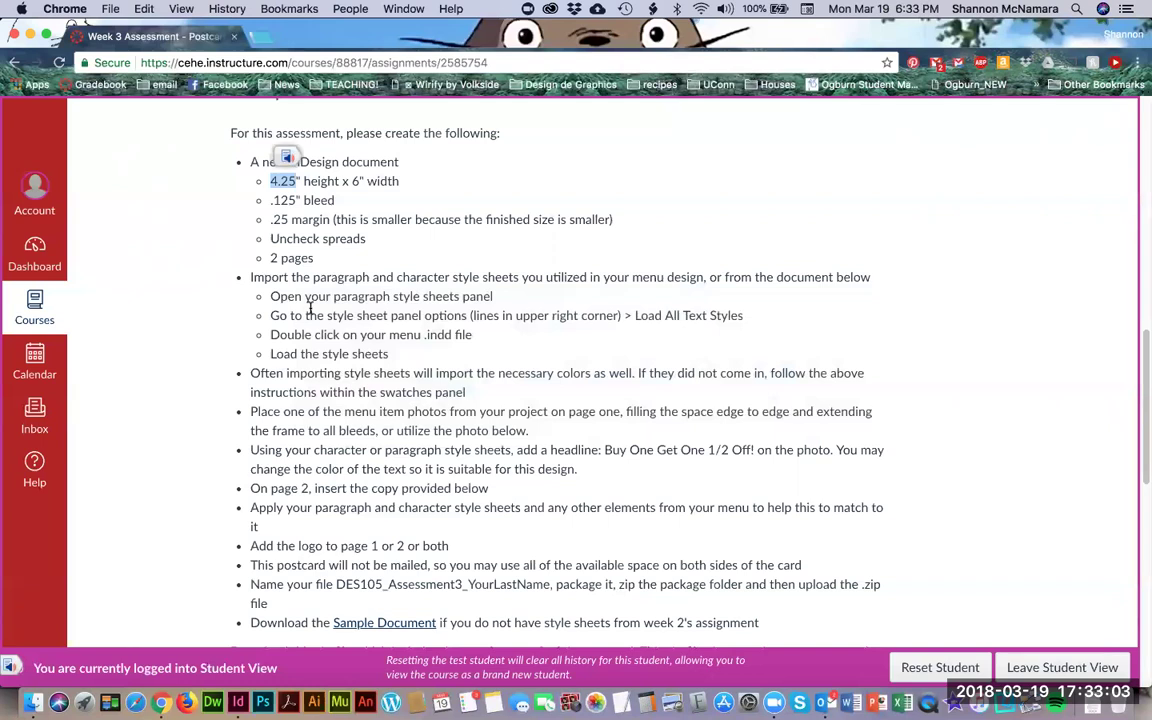
key("super+Tab")
key("super+Tab")
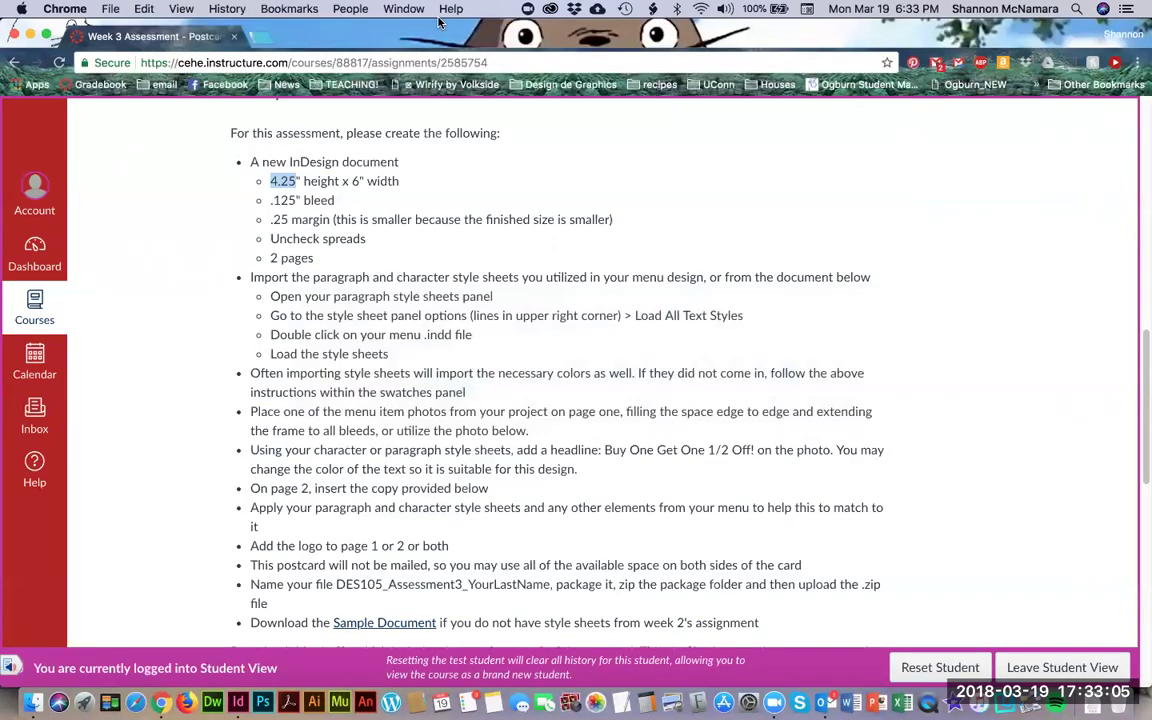
key("super+Tab")
Display the paragraph styles, looking briefly at the character styles alongside them
left_click(434, 9)
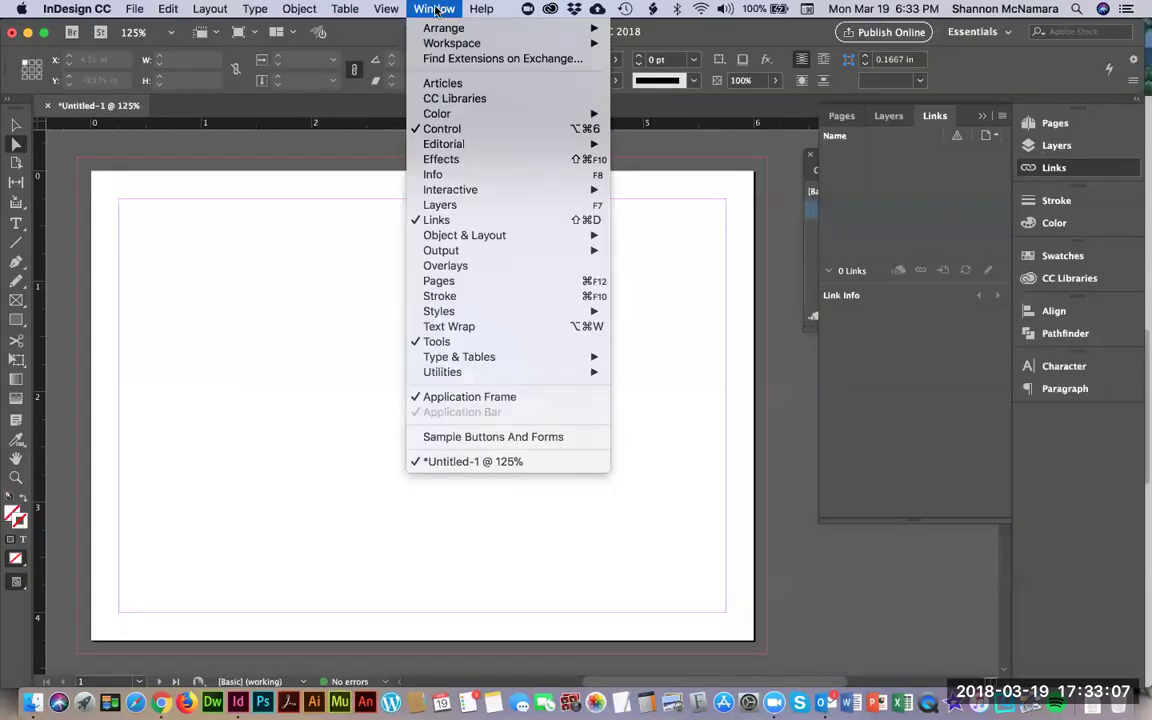
mouse_move(527, 313)
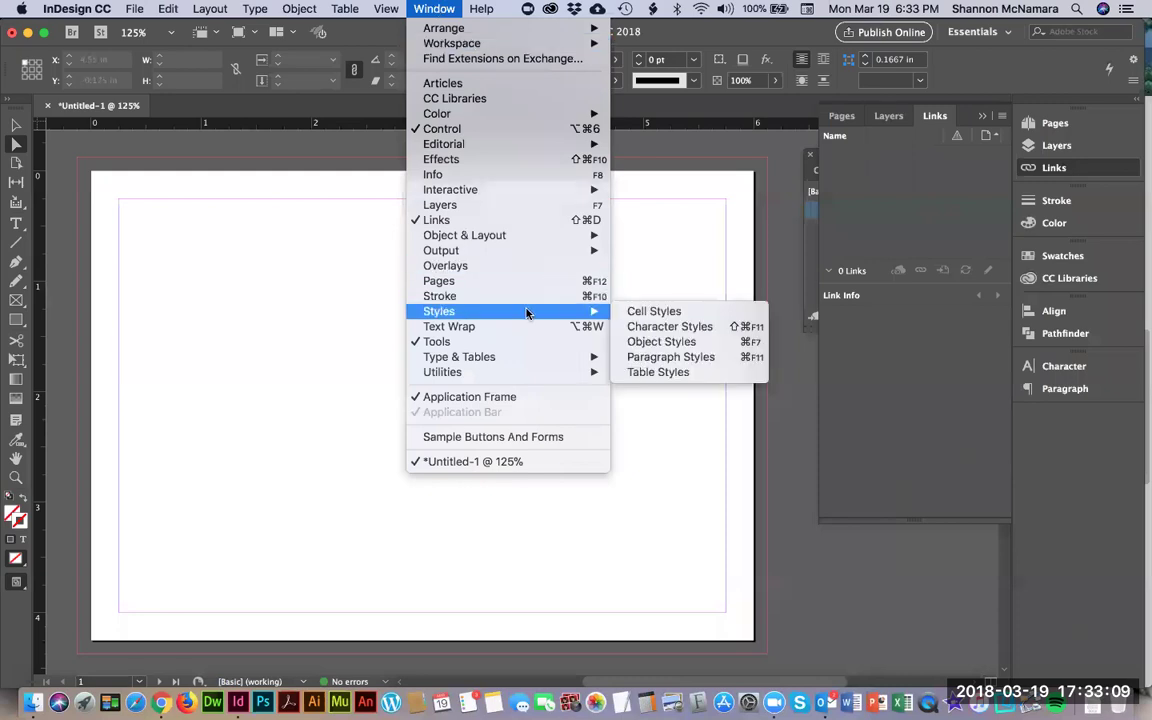
left_click(675, 357)
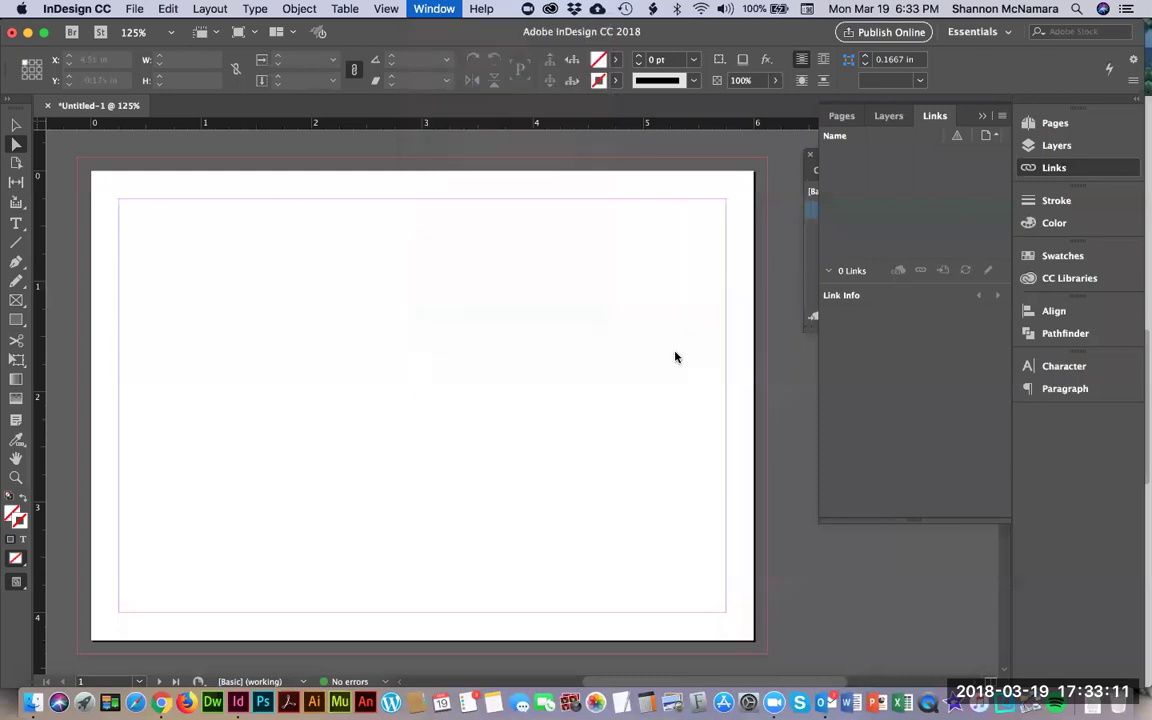
left_click(847, 174)
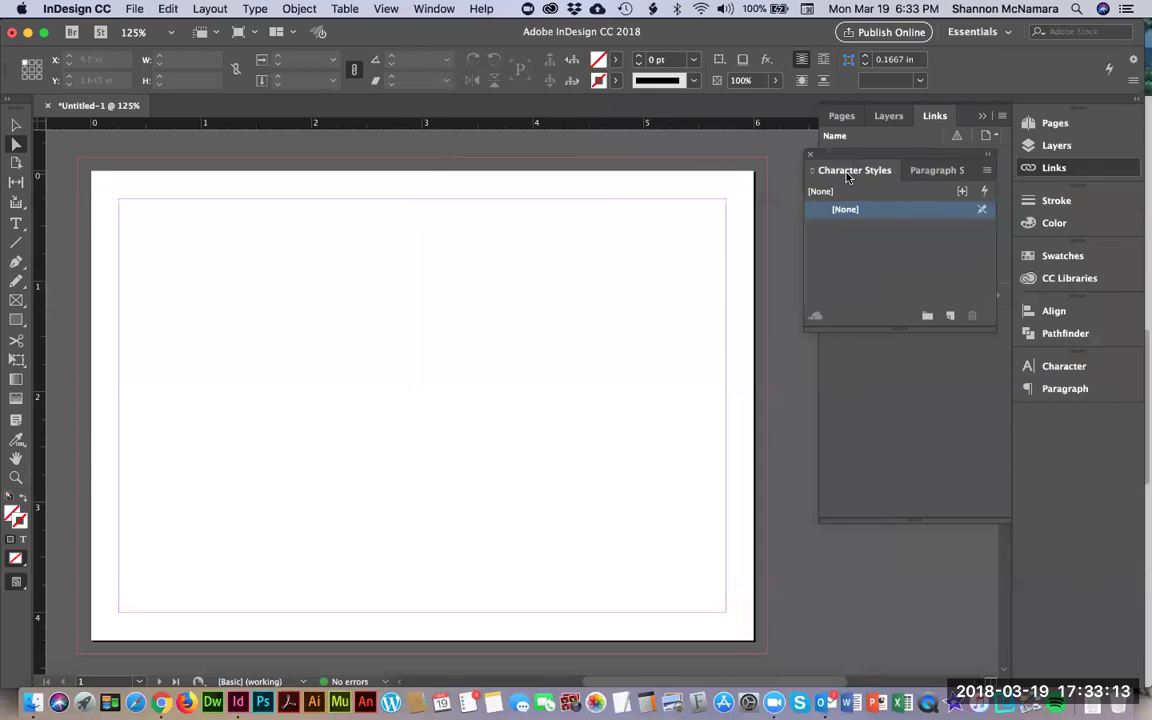
left_click(925, 171)
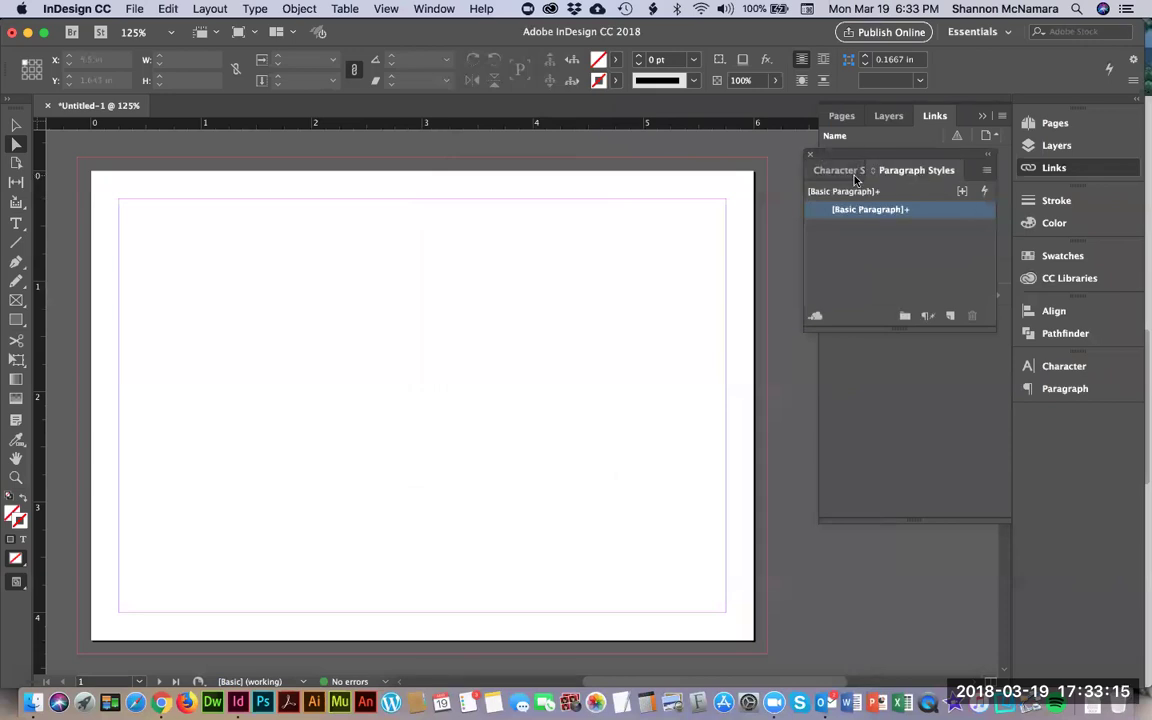
left_click(434, 9)
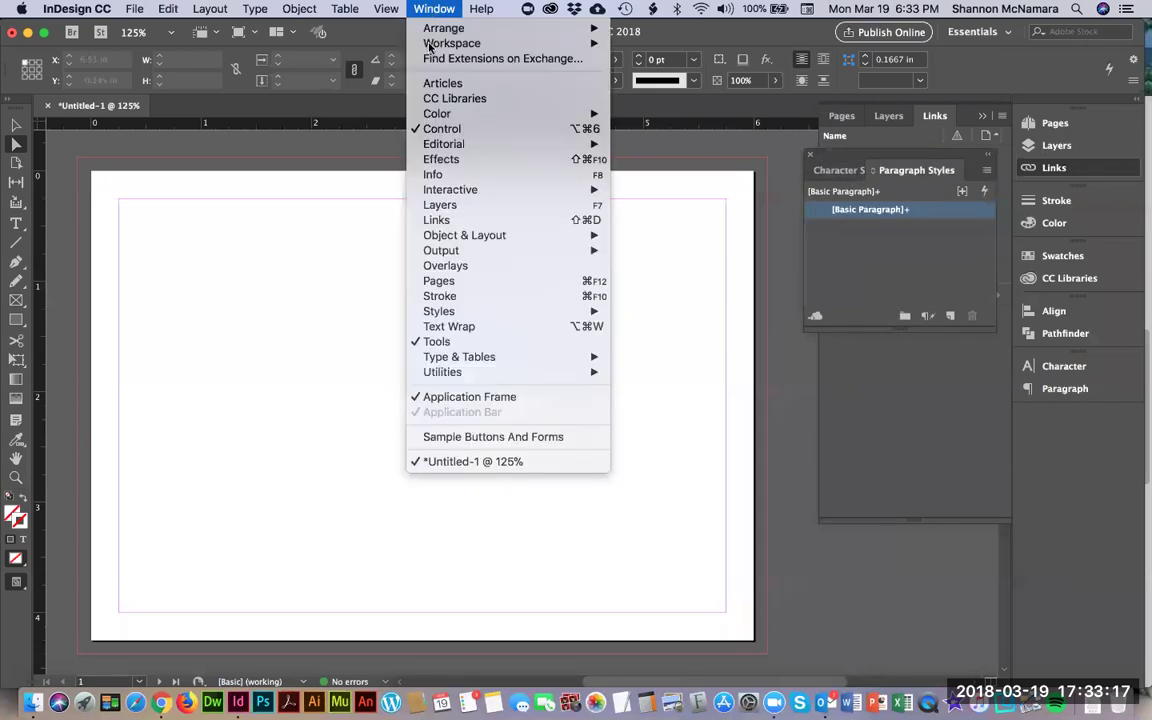
mouse_move(440, 311)
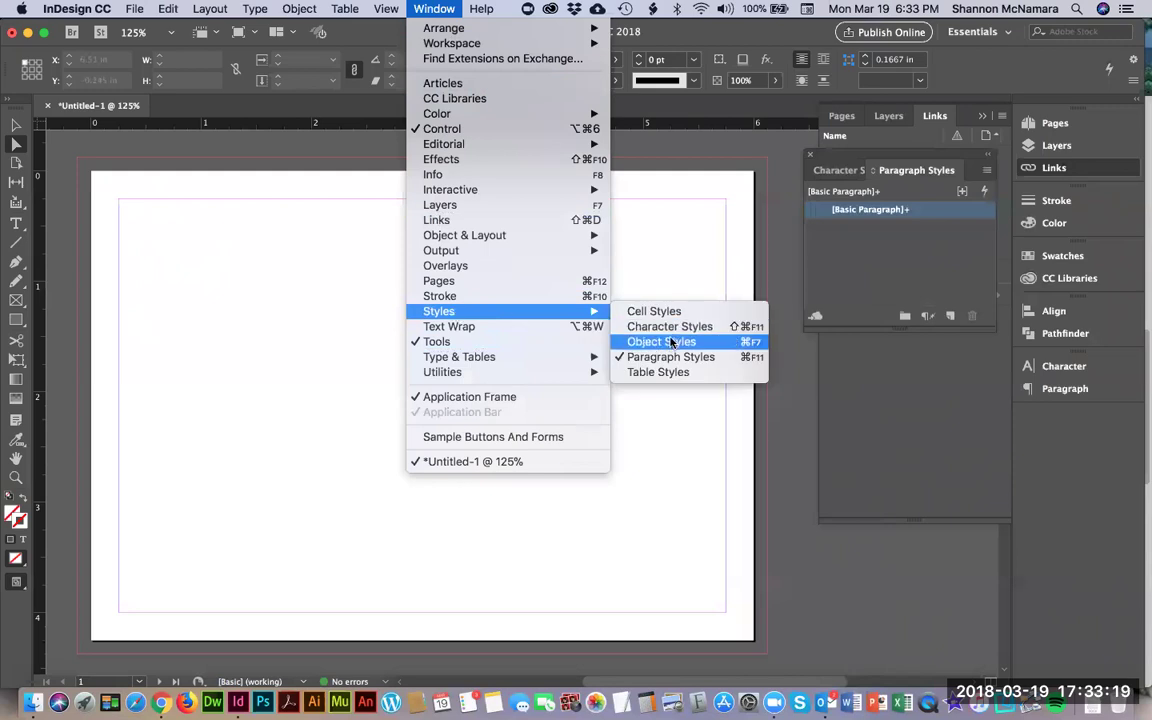
left_click(840, 280)
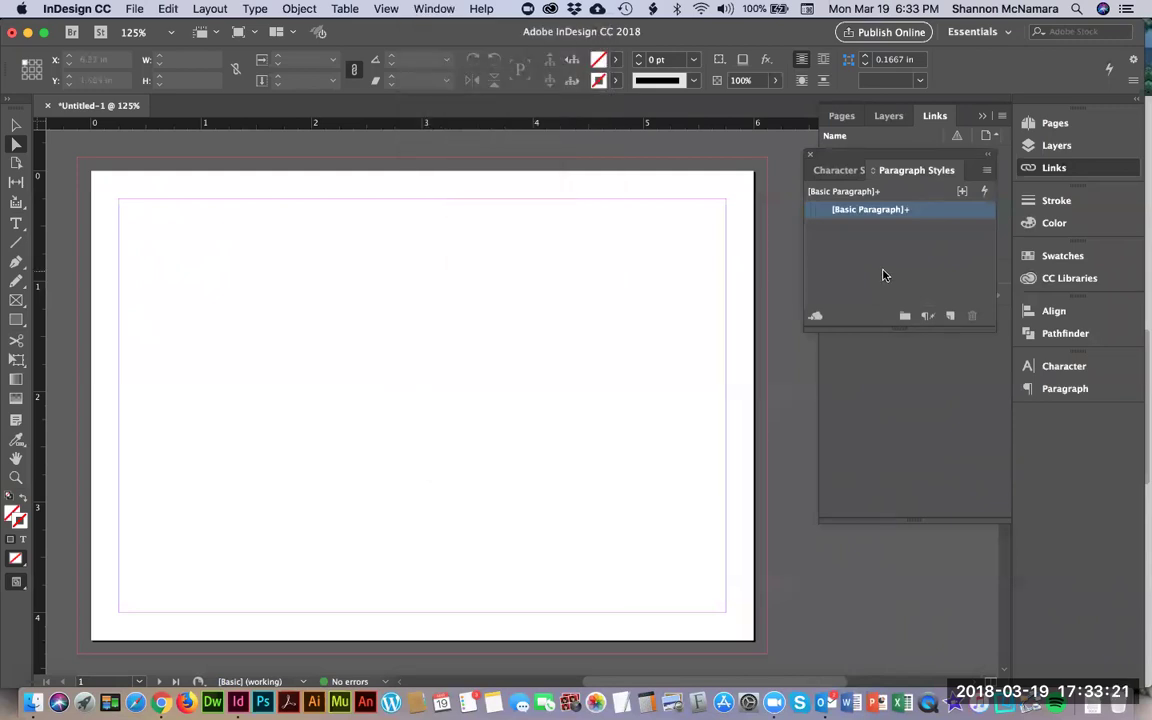
left_click(987, 175)
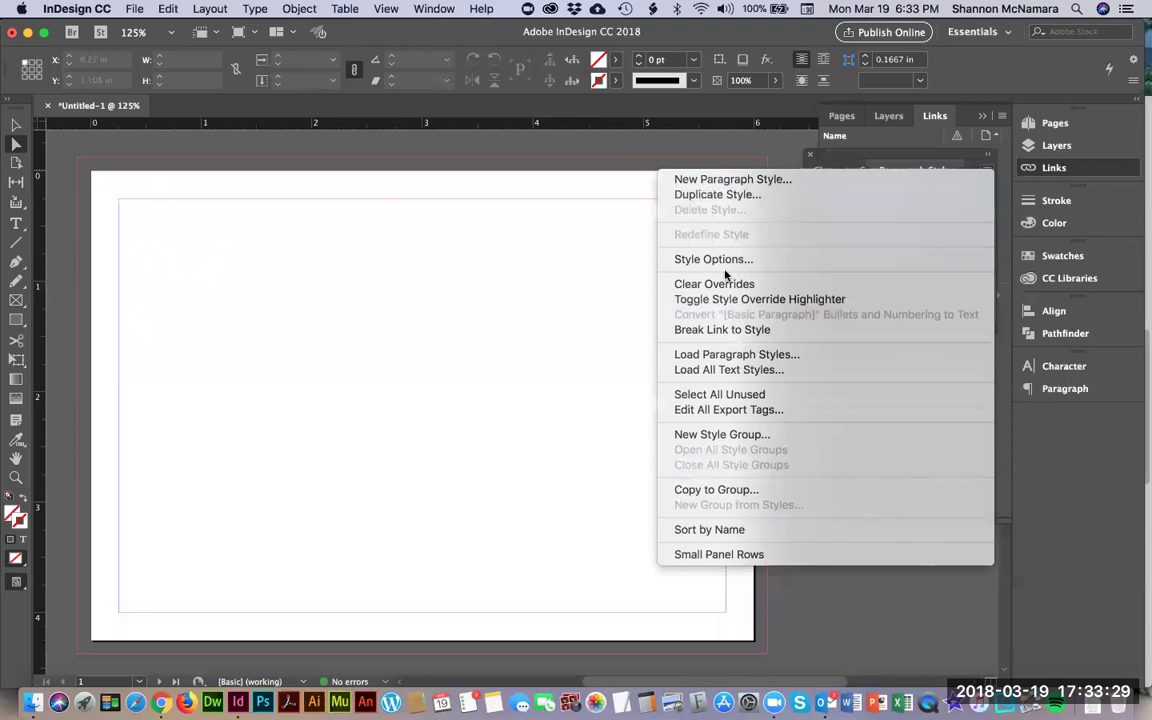
left_click(743, 361)
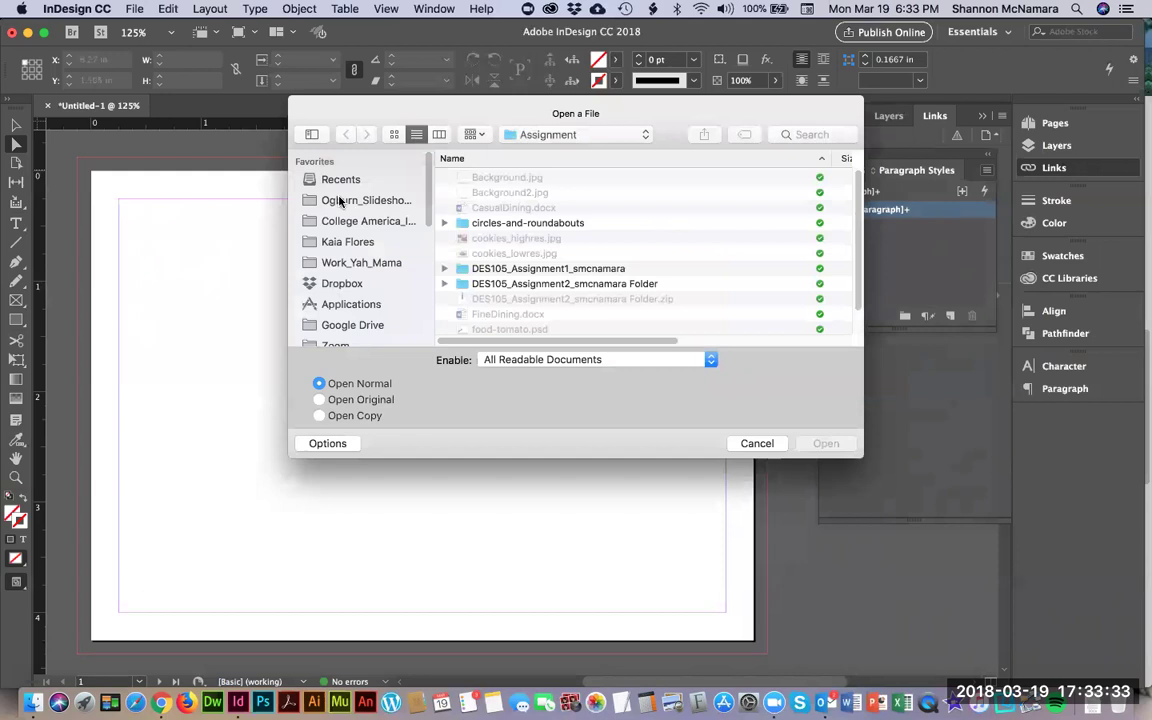
left_click(360, 221)
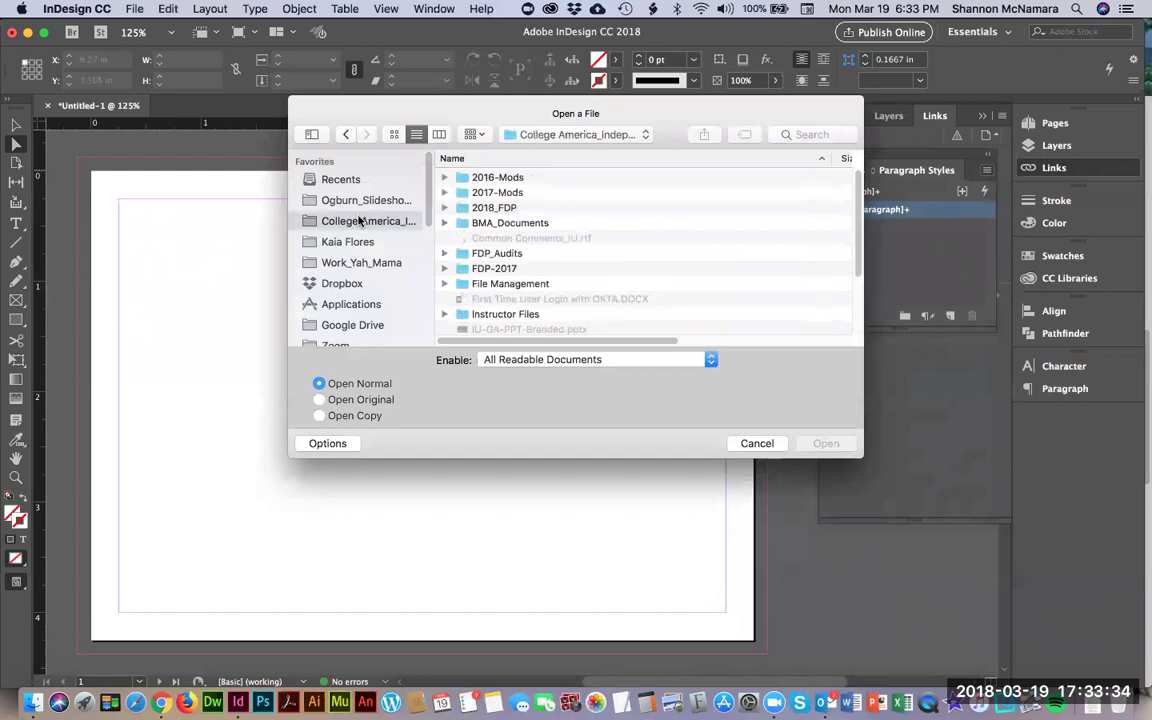
left_click(560, 161)
left_click(560, 161)
scroll(490, 260, "down", 5)
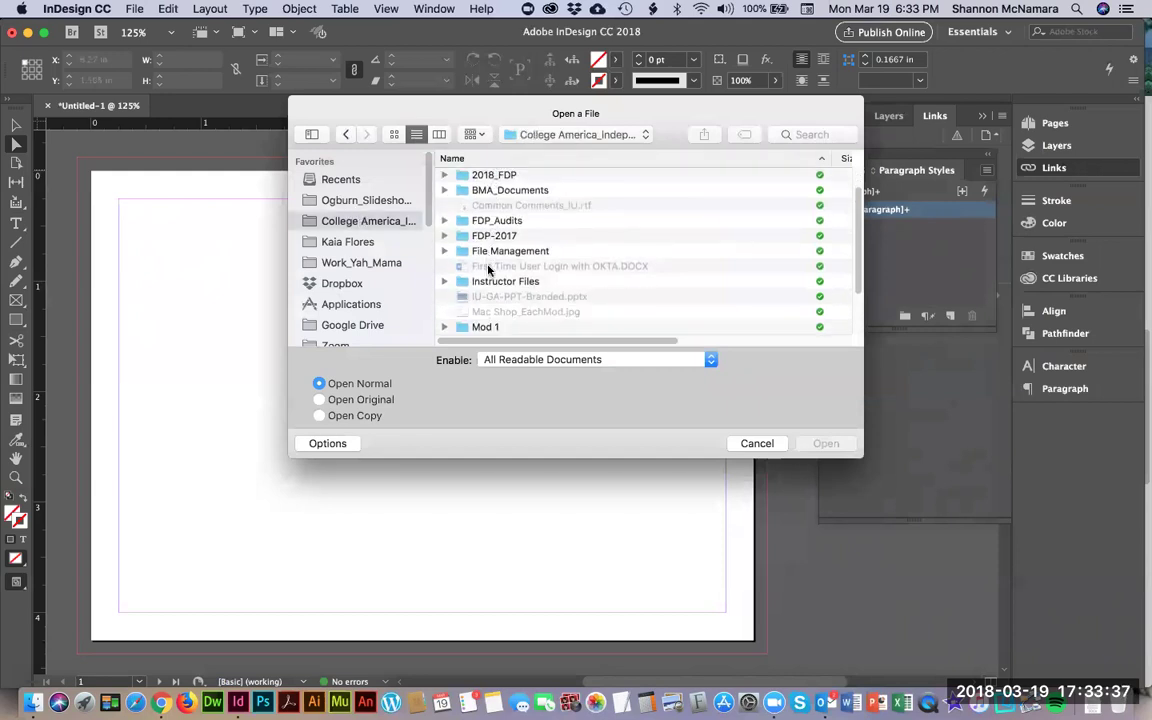
left_click(487, 281)
double_click(487, 281)
double_click(487, 249)
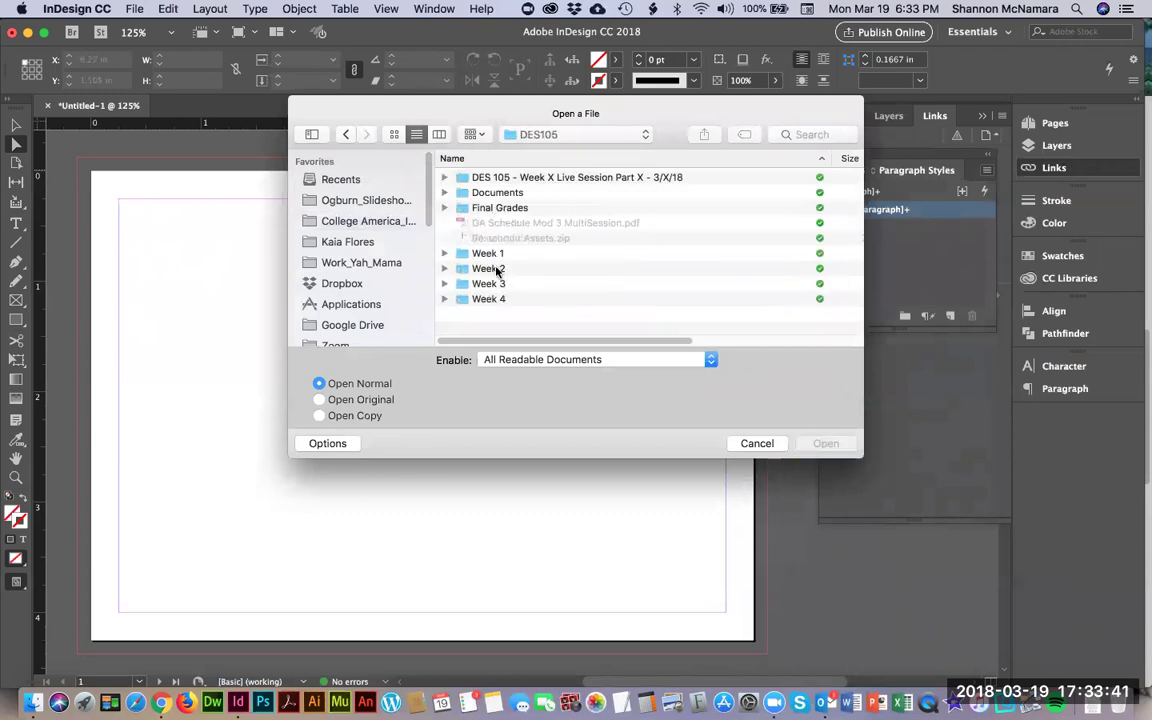
double_click(496, 271)
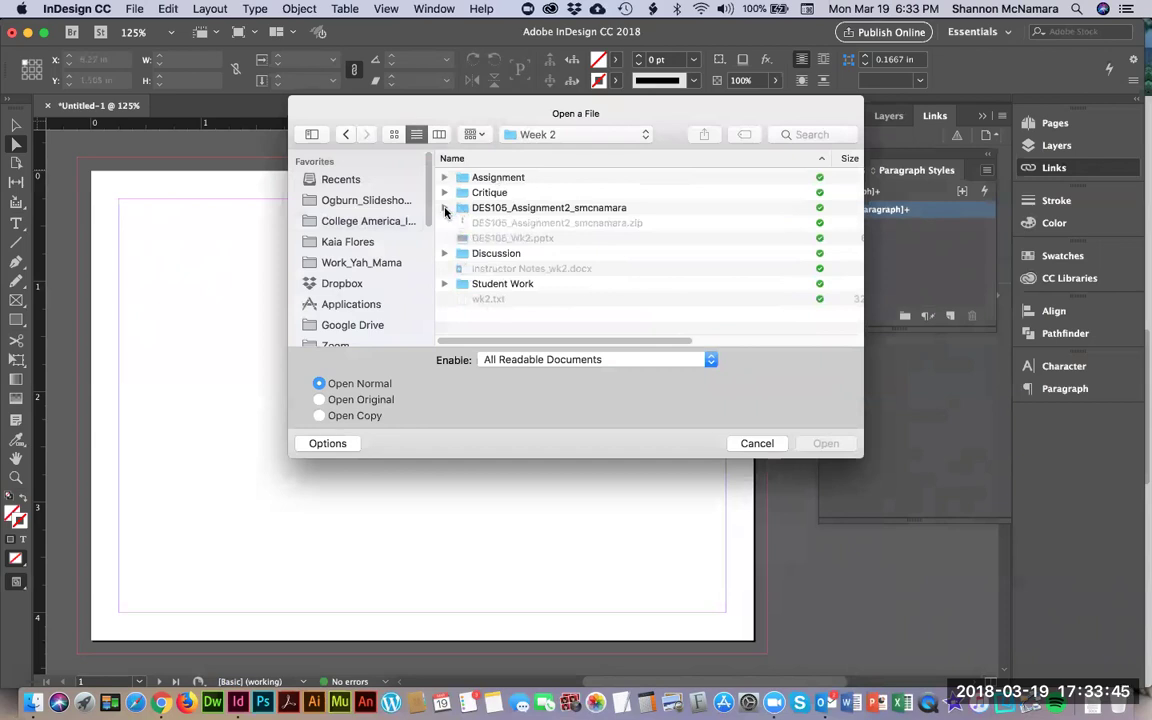
left_click(445, 208)
left_click(445, 208)
left_click(445, 208)
left_click(566, 222)
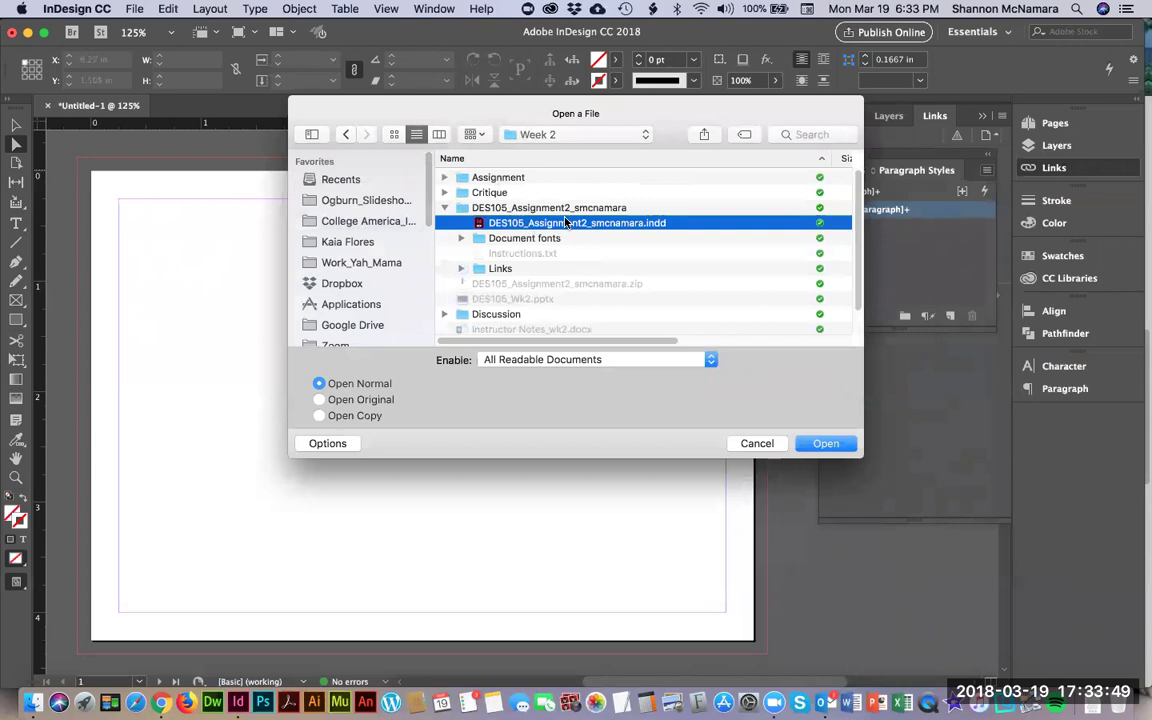
left_click(828, 444)
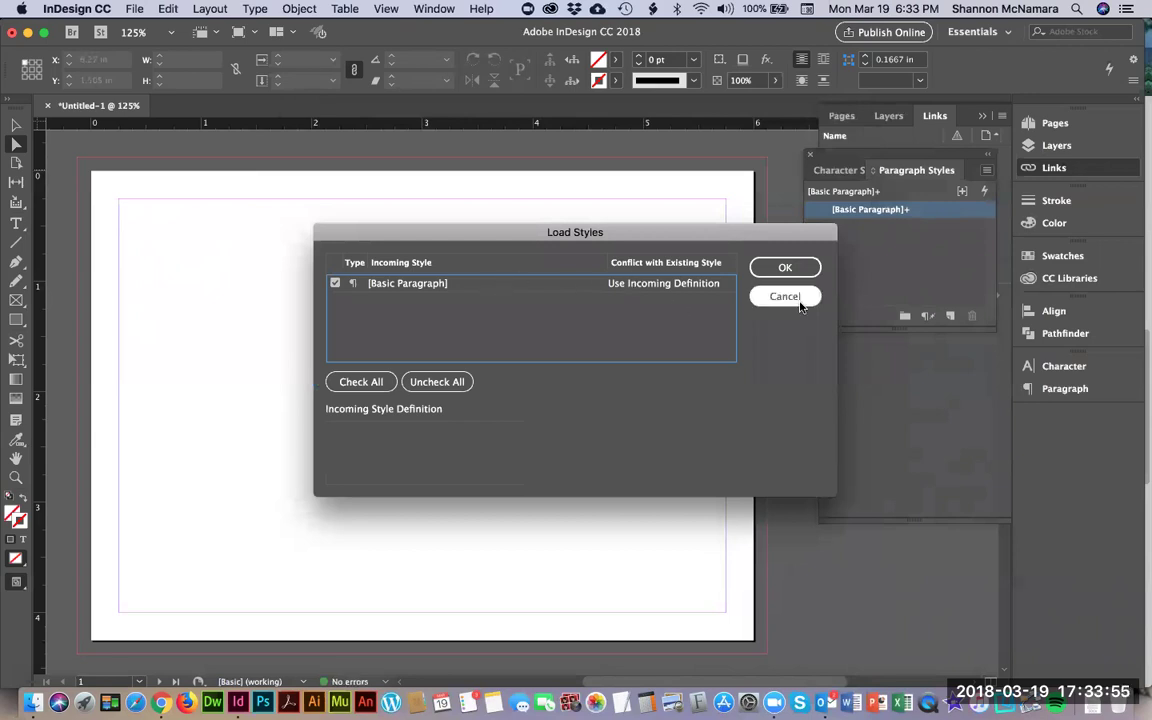
left_click(785, 296)
Switch to Finder and open the Week 2 folder inside Mod 3's DES105 folder
left_click(33, 703)
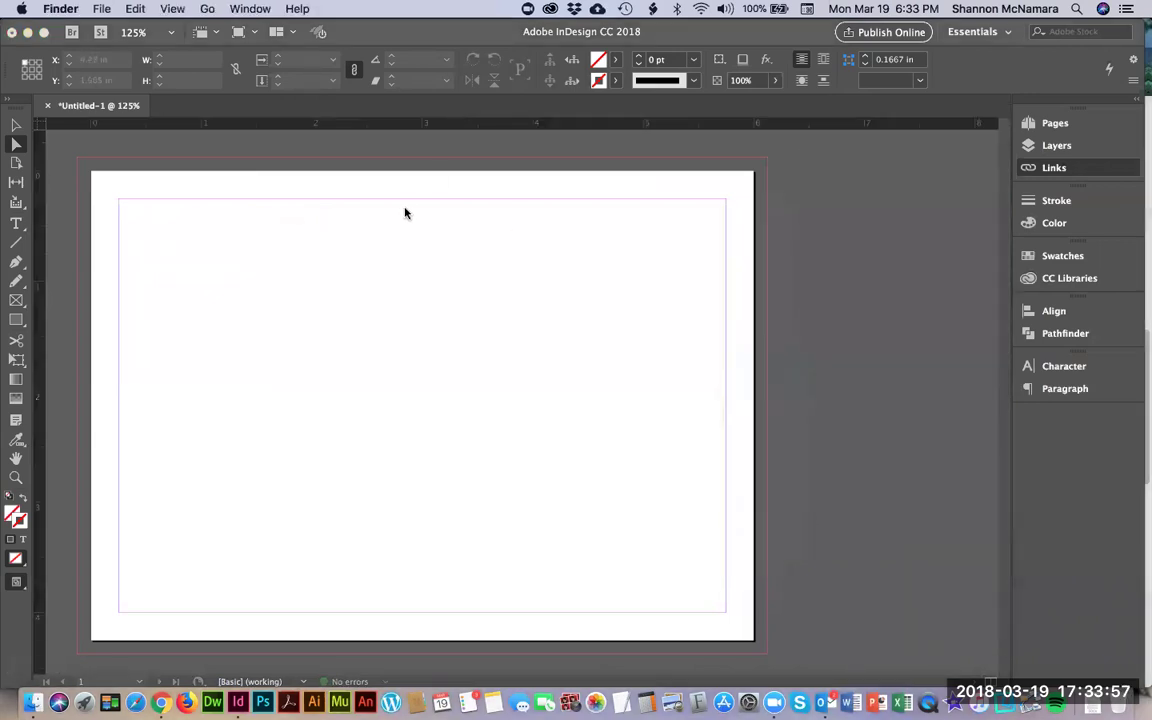
left_click(245, 141)
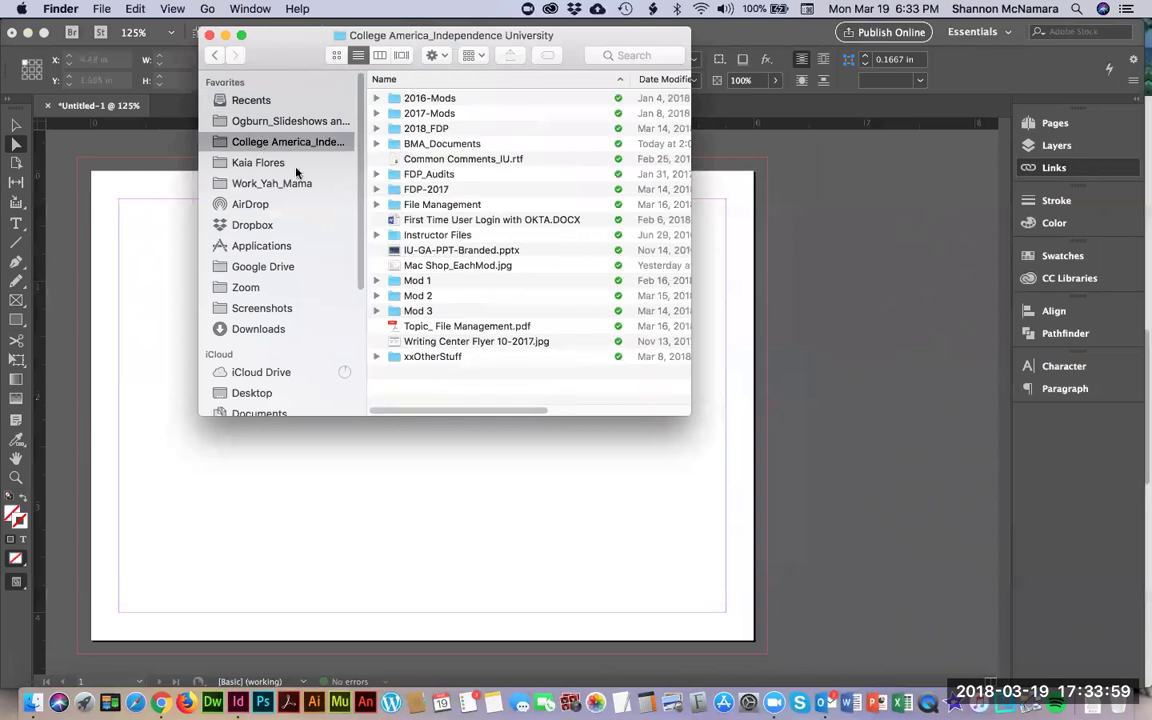
double_click(400, 311)
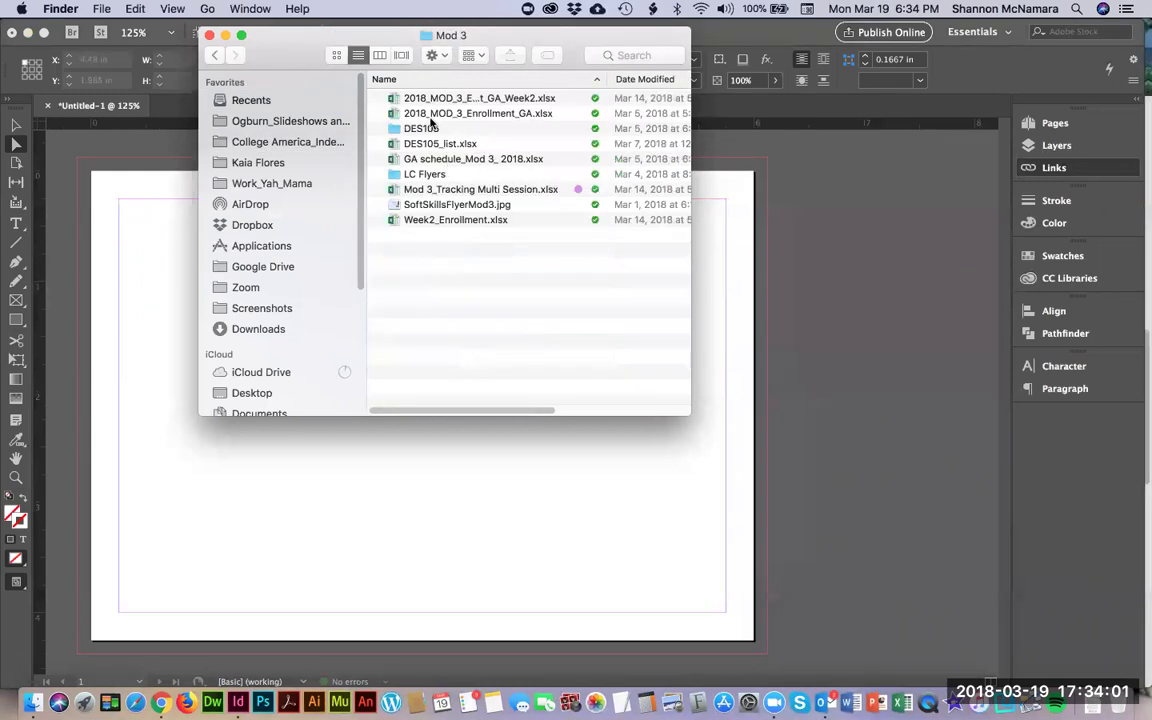
double_click(428, 128)
left_click(430, 190)
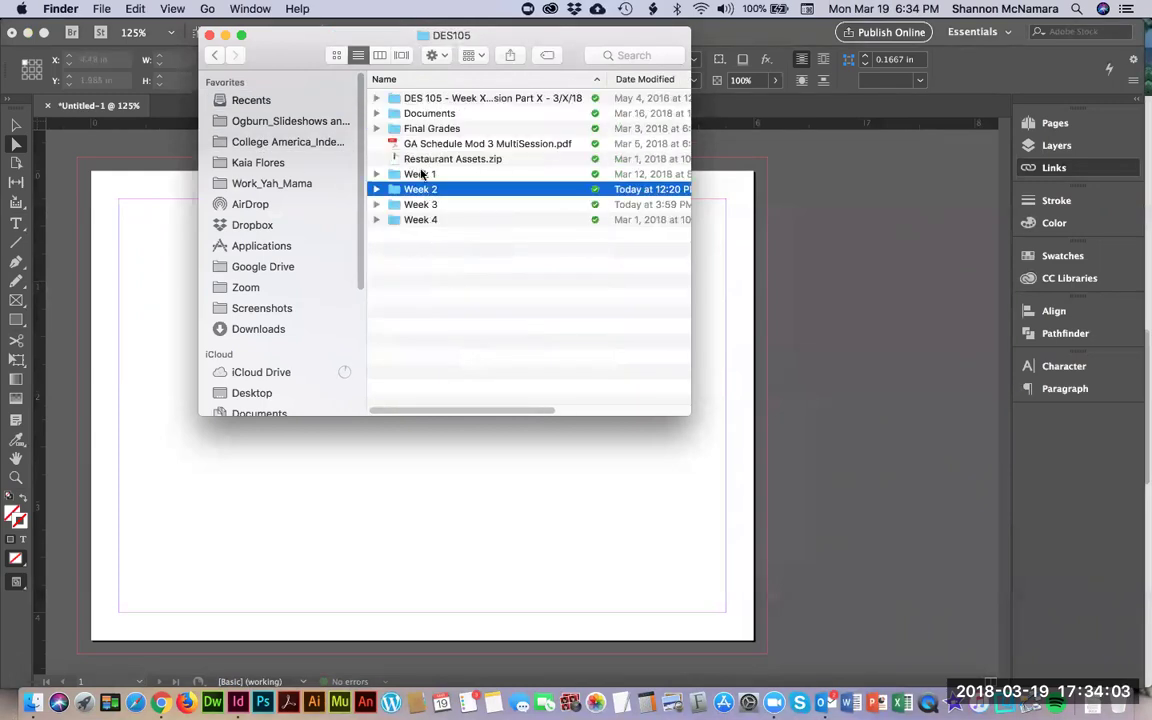
Preview the menu PDF in the Assignment folder's DES105_Assignment2 subfolder, and return to InDesign
left_click(377, 99)
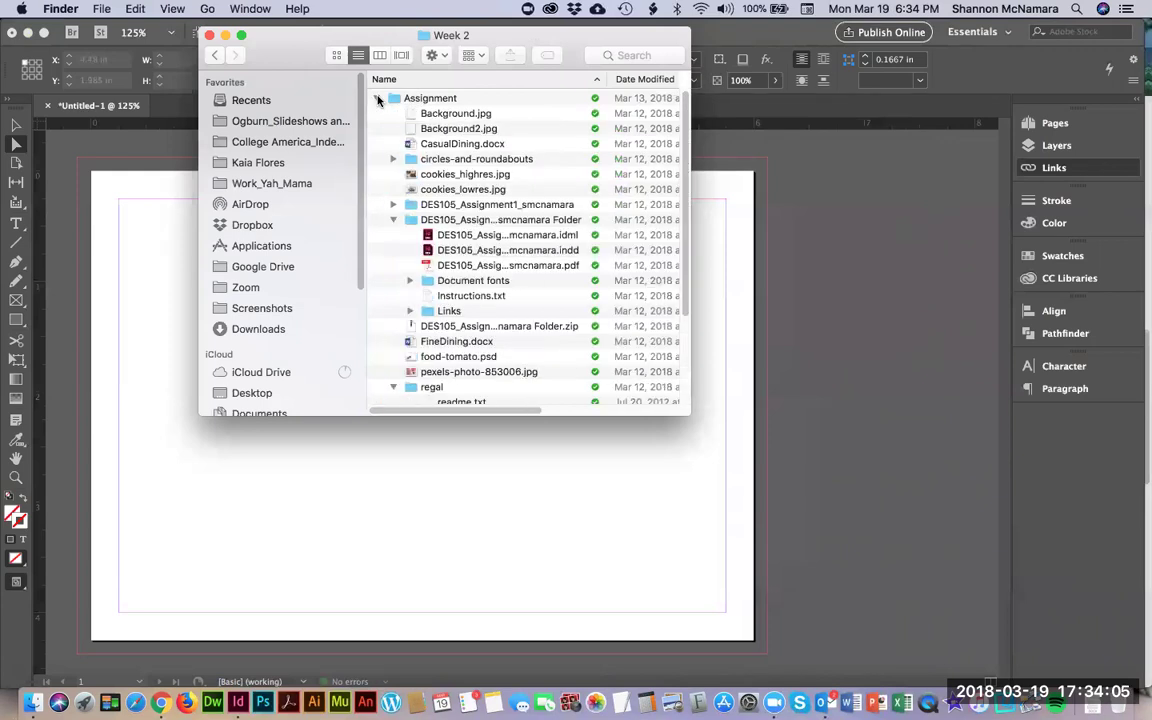
left_click(393, 219)
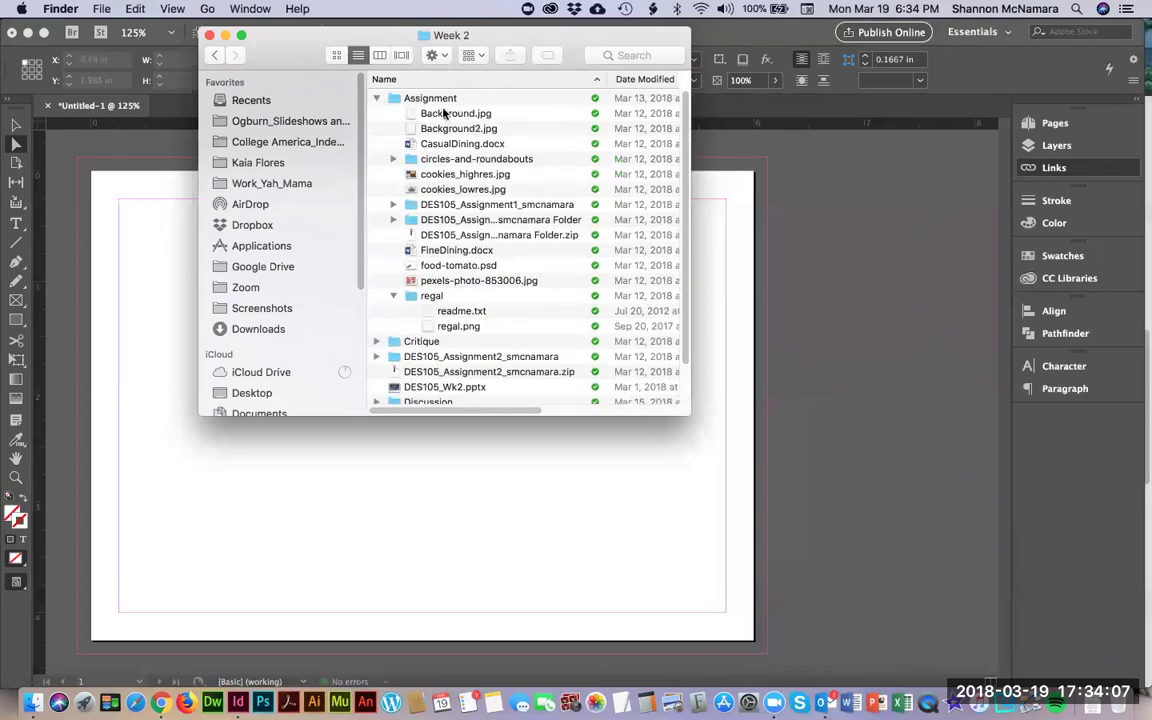
left_click(489, 220)
left_click(393, 220)
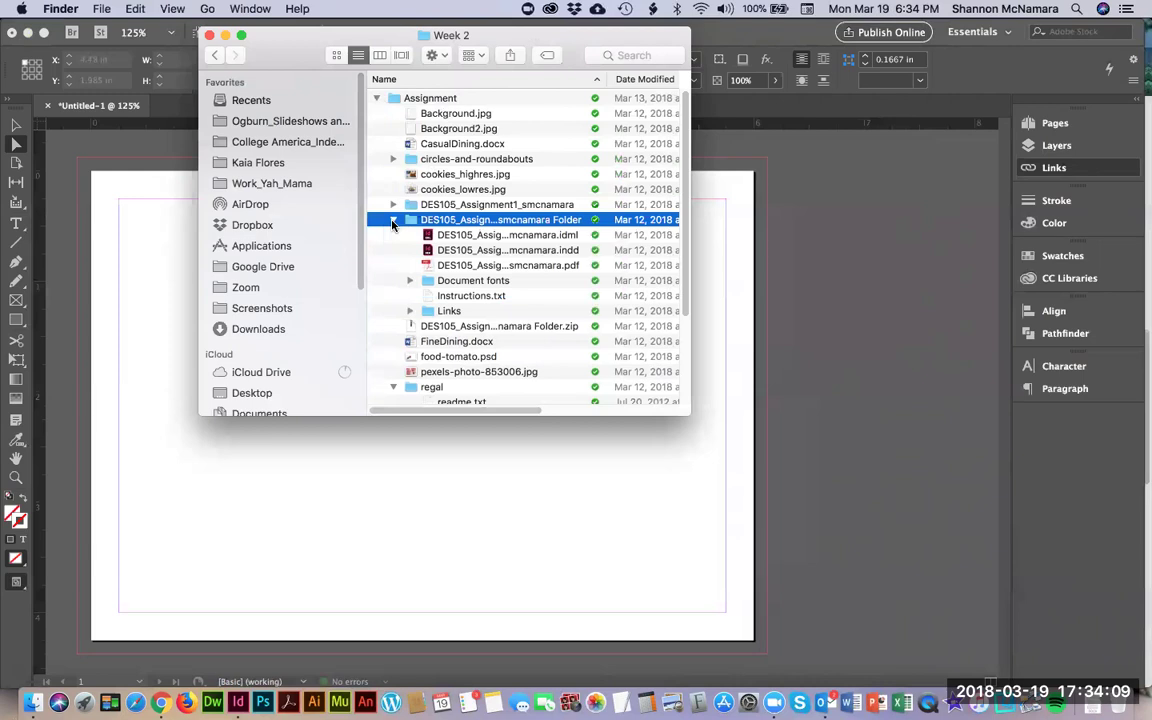
left_click(545, 265)
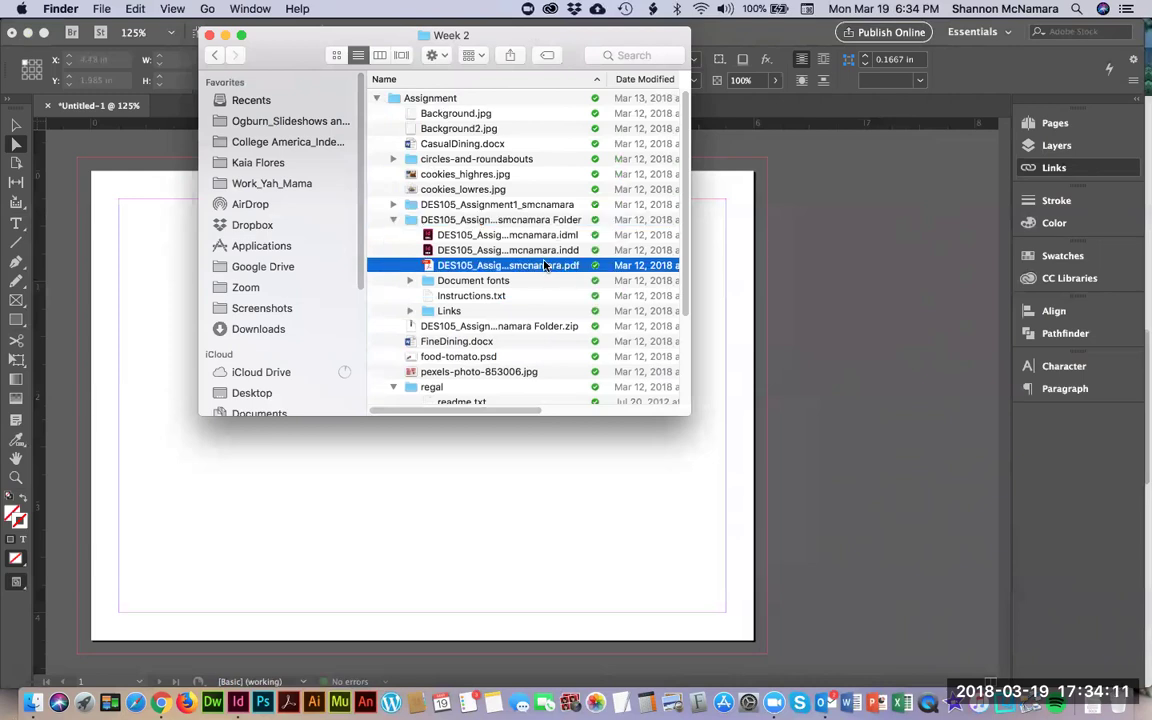
key("space")
key("space")
left_click(951, 175)
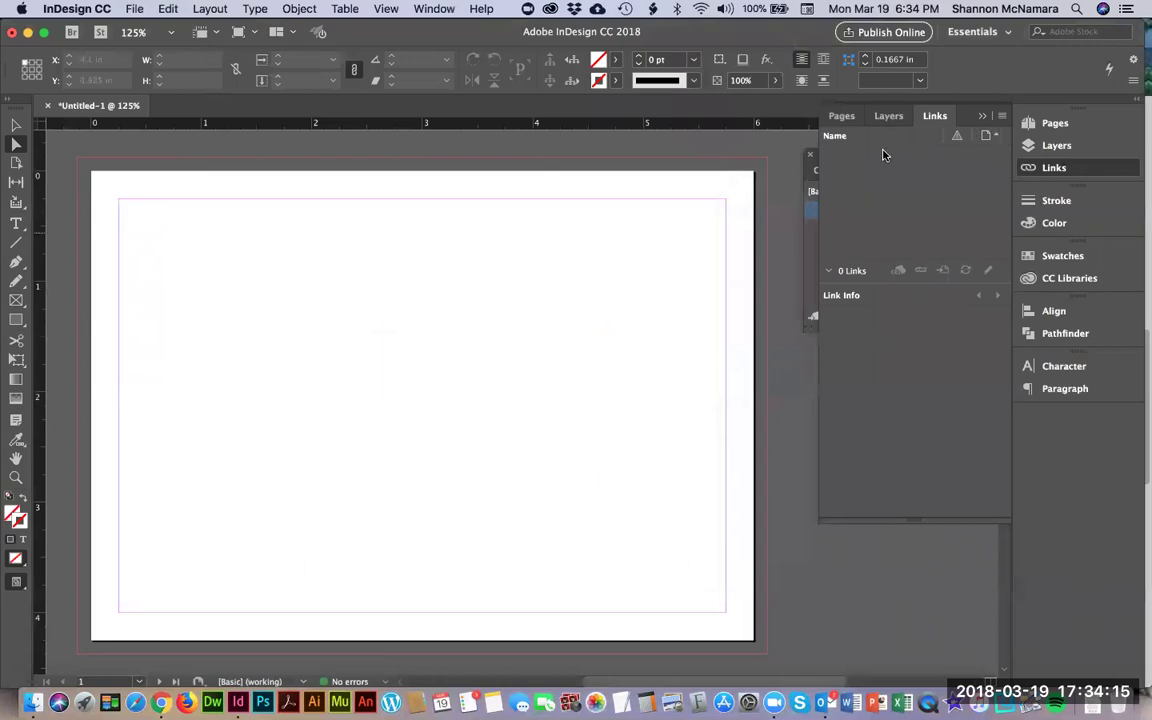
Collapse the links list, start loading paragraph styles, and browse to the Assignment folder in Week 2
left_click(885, 108)
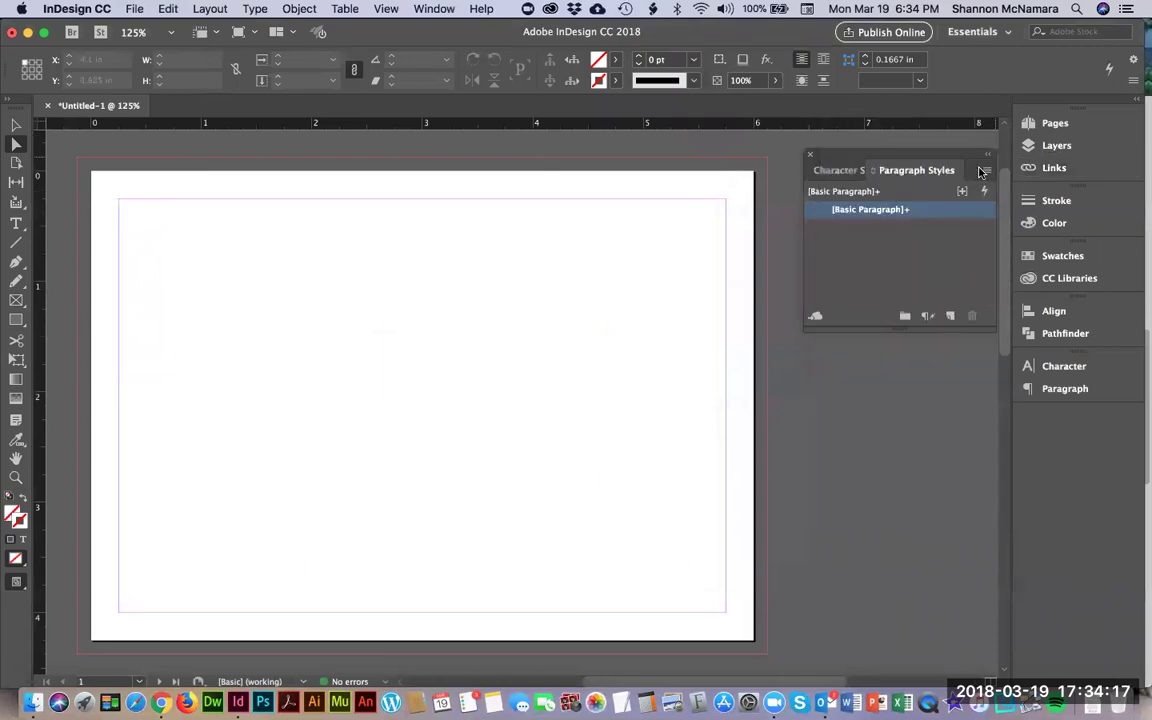
left_click(983, 171)
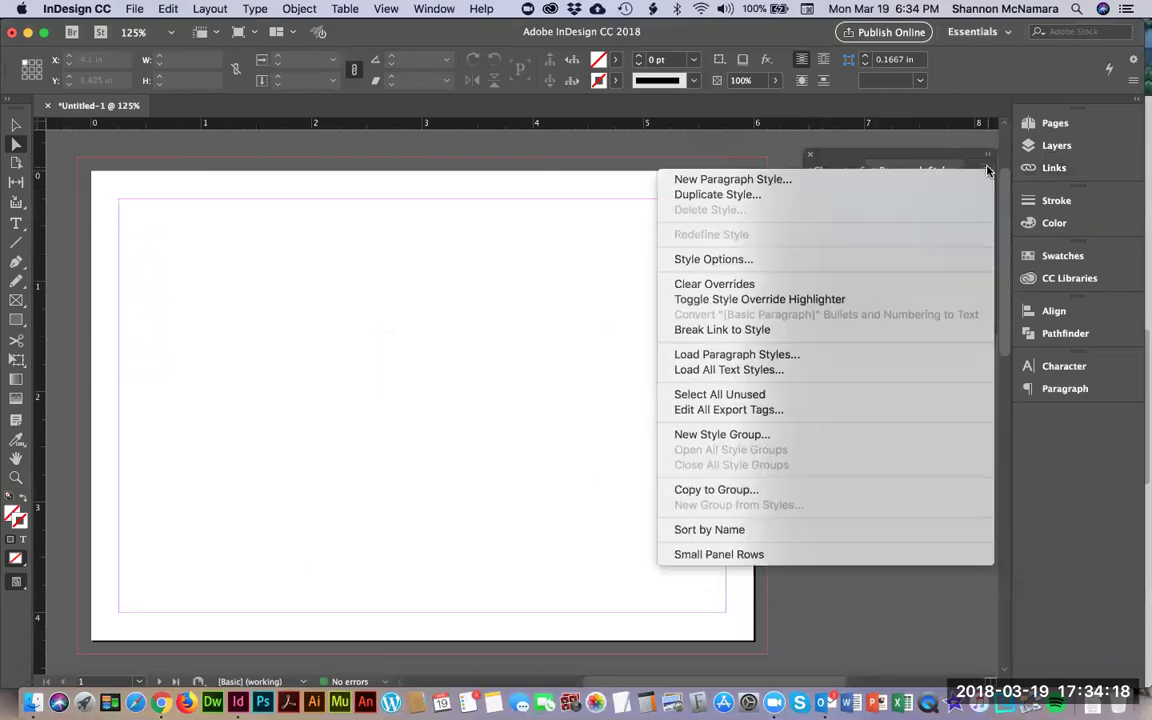
left_click(728, 356)
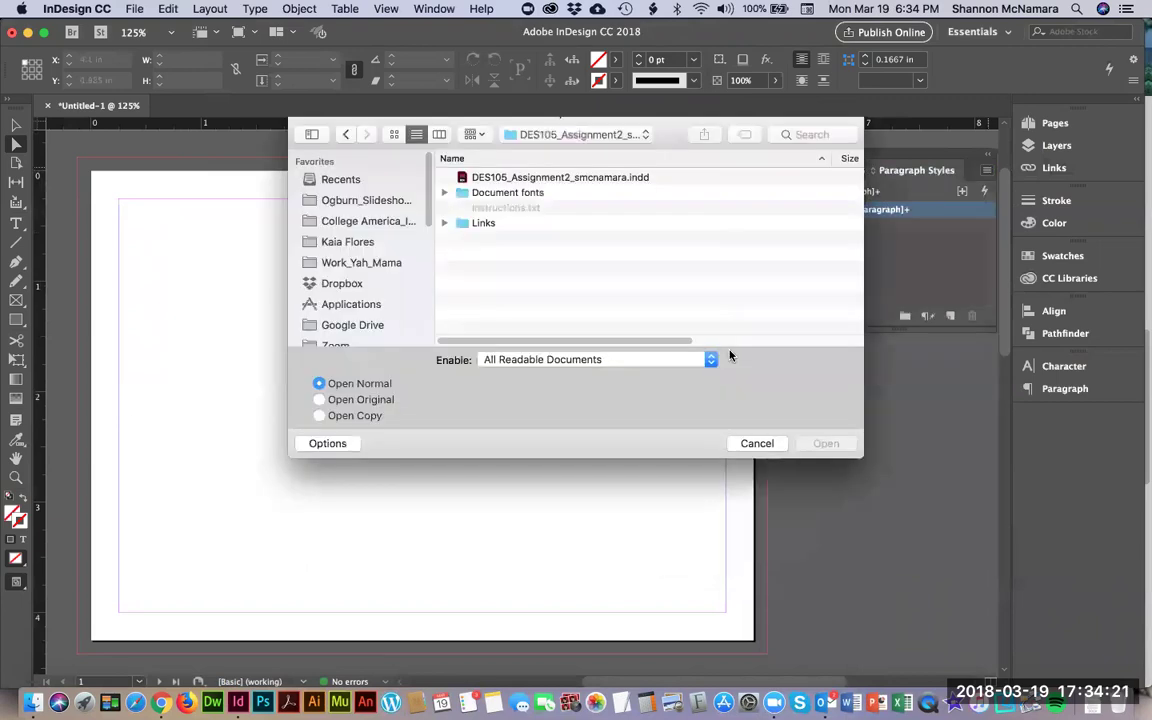
left_click(592, 136)
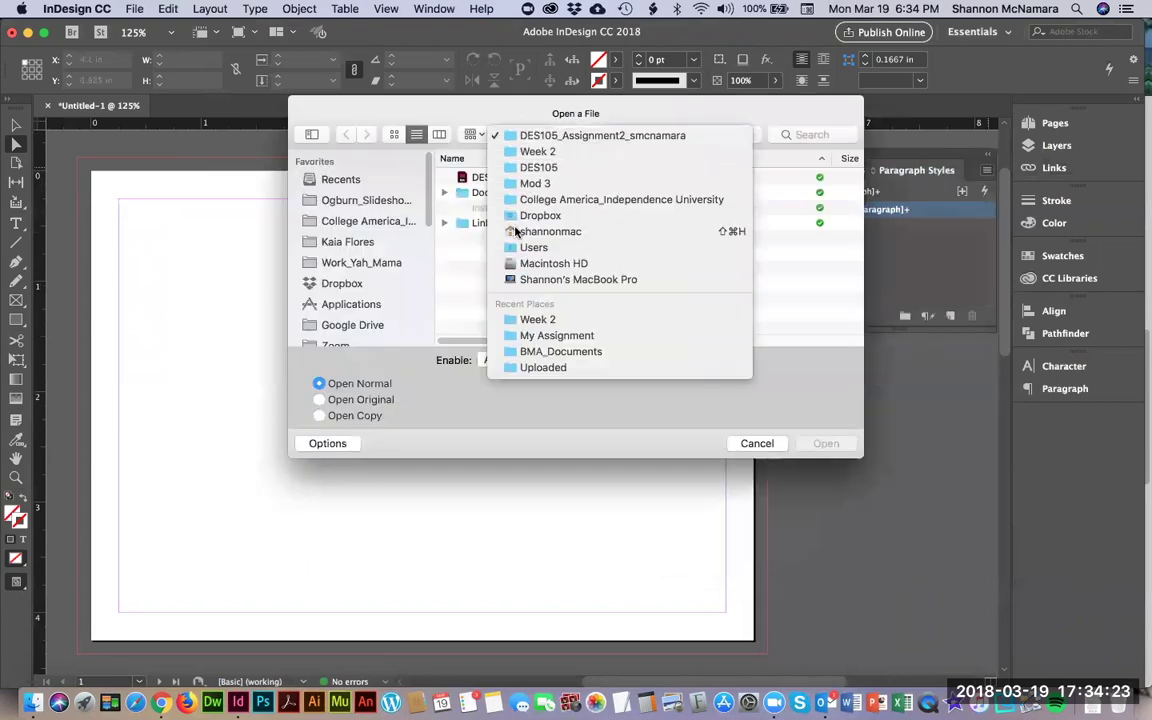
left_click(527, 149)
double_click(492, 178)
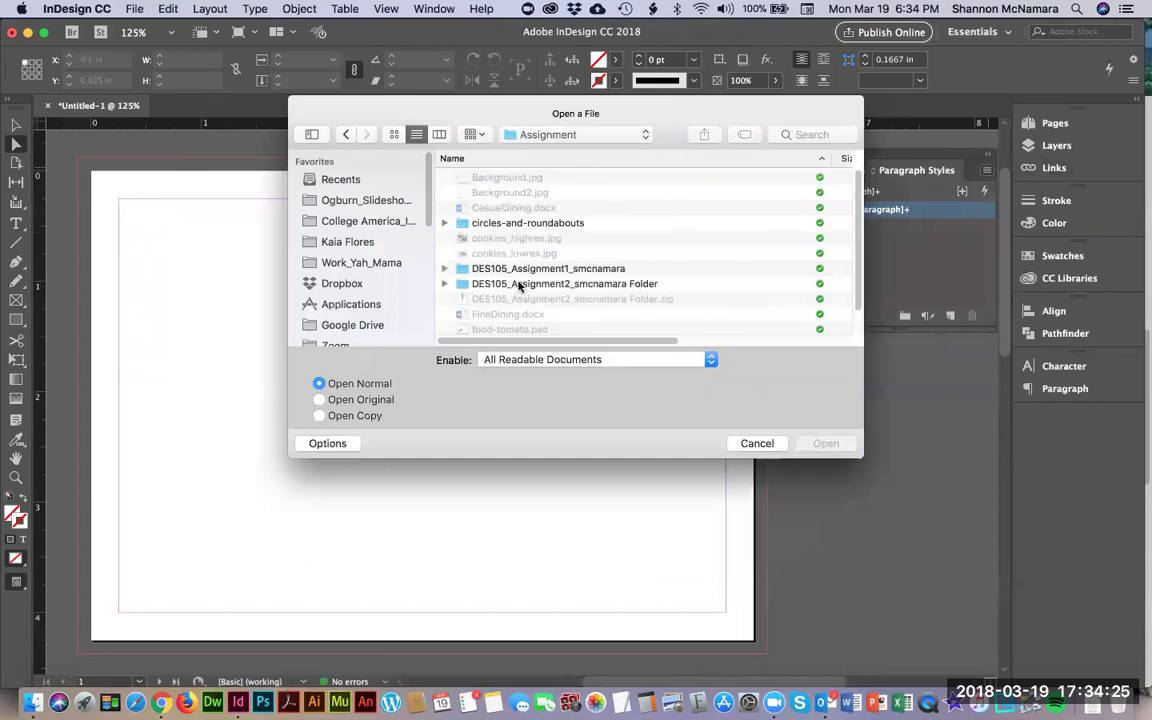
Preview the DES105_Assignment1 InDesign file inside the DES105_Assignment1 folder
left_click(444, 285)
left_click(444, 269)
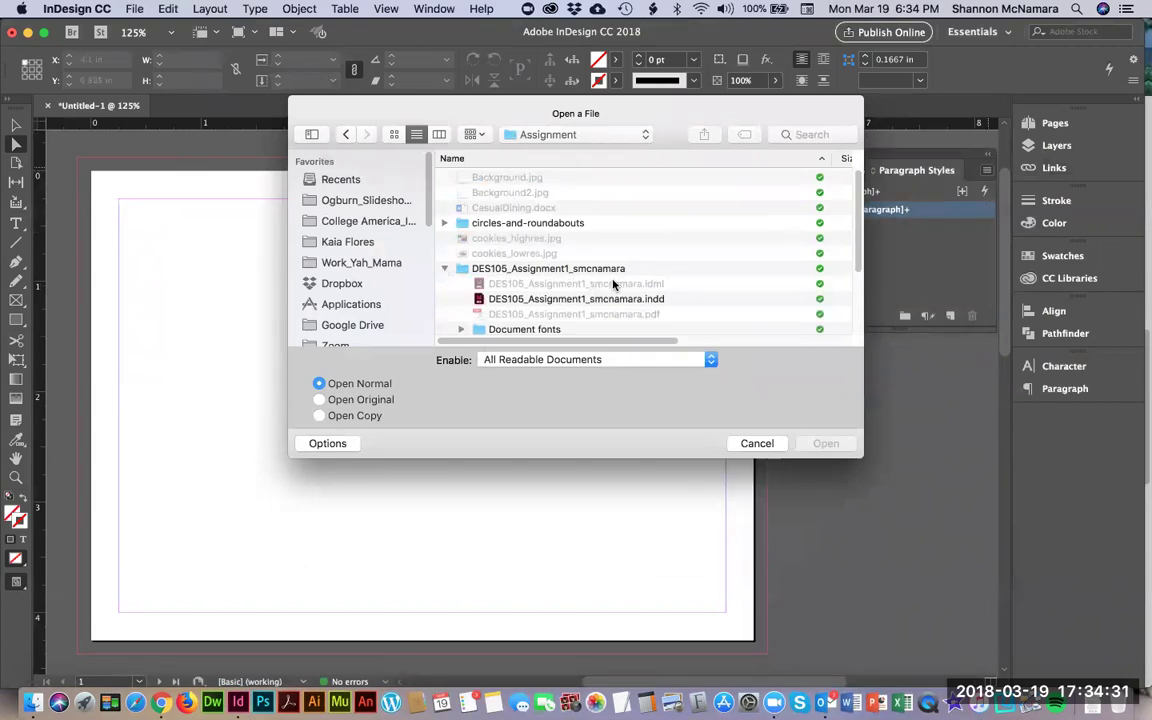
left_click(589, 300)
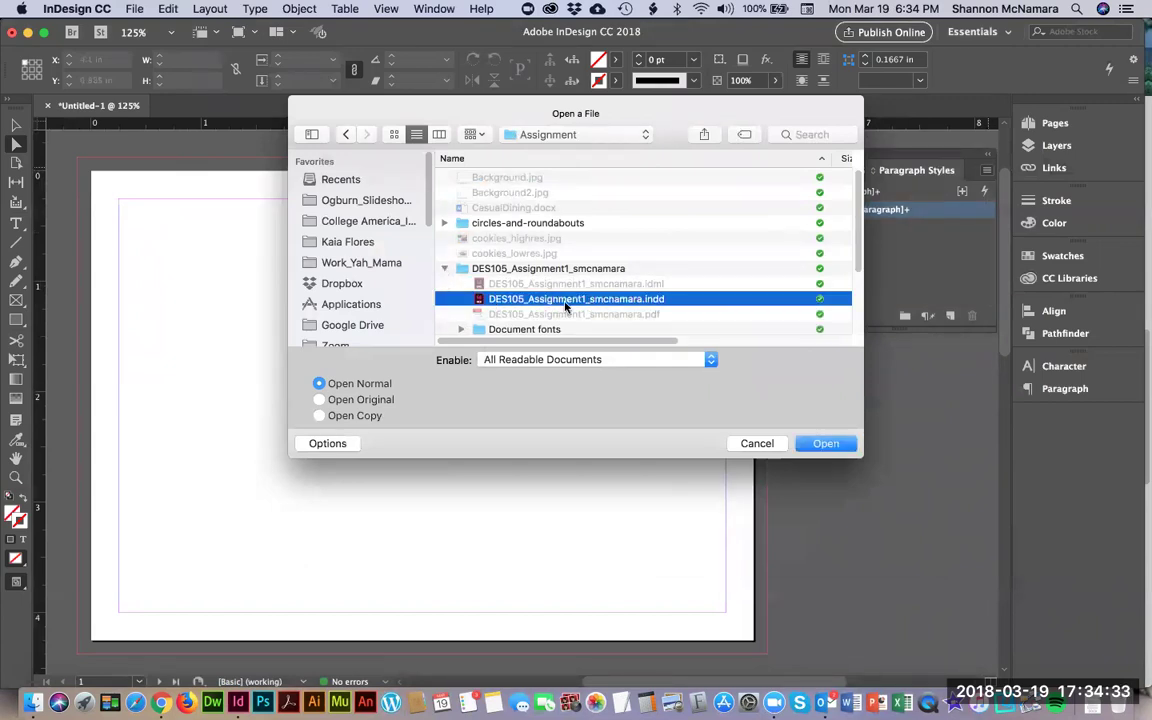
key("space")
key("space")
scroll(565, 307, "down", 3)
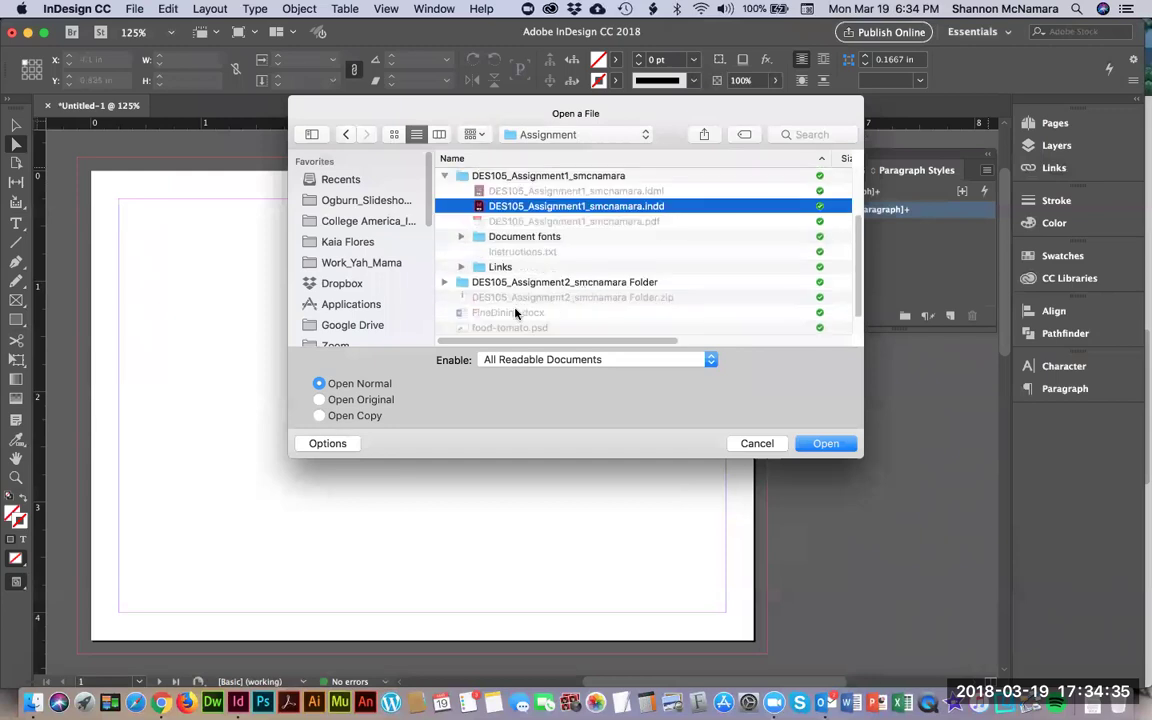
Load the [Basic Paragraph] and Font paragraph styles from the DES105_Assignment1 InDesign file in the DES105_Assignment2 folder
left_click(445, 282)
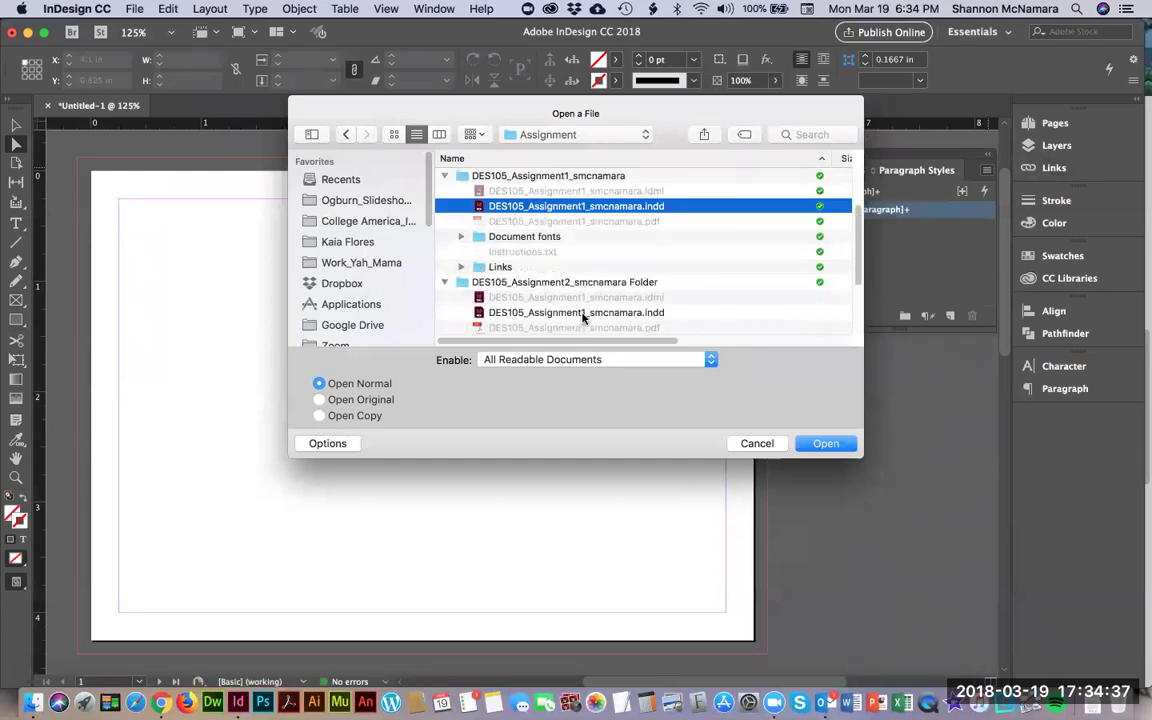
left_click(586, 312)
left_click(826, 443)
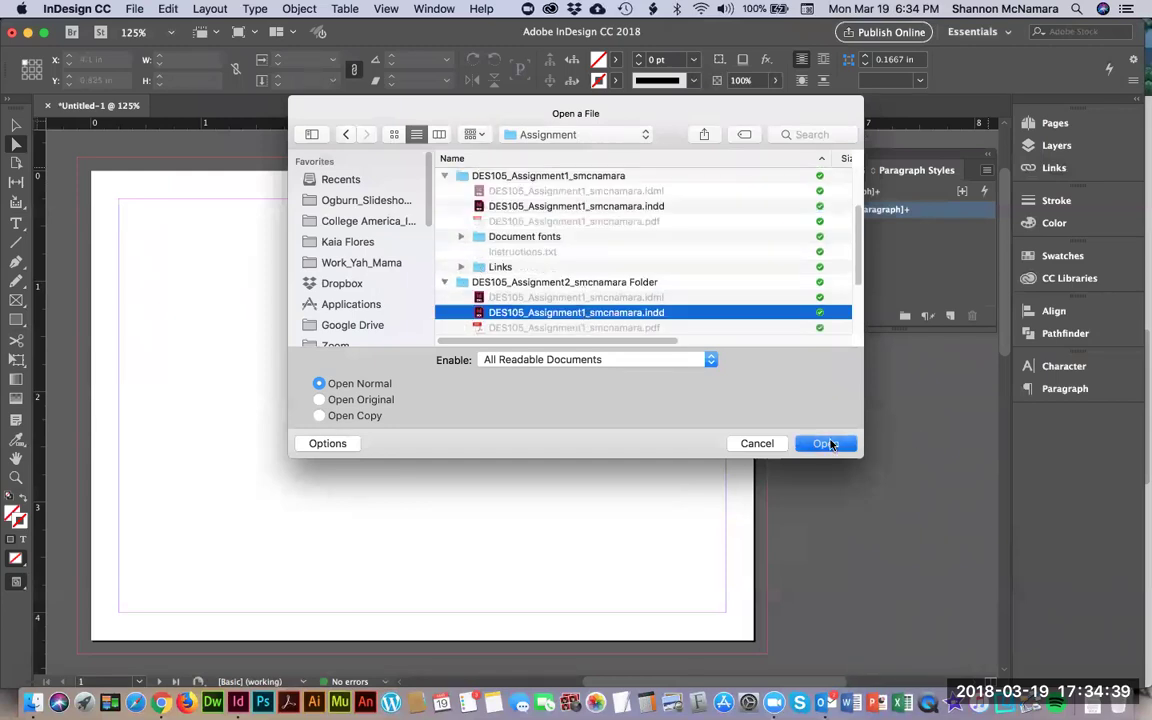
scroll(486, 301, "down", 3)
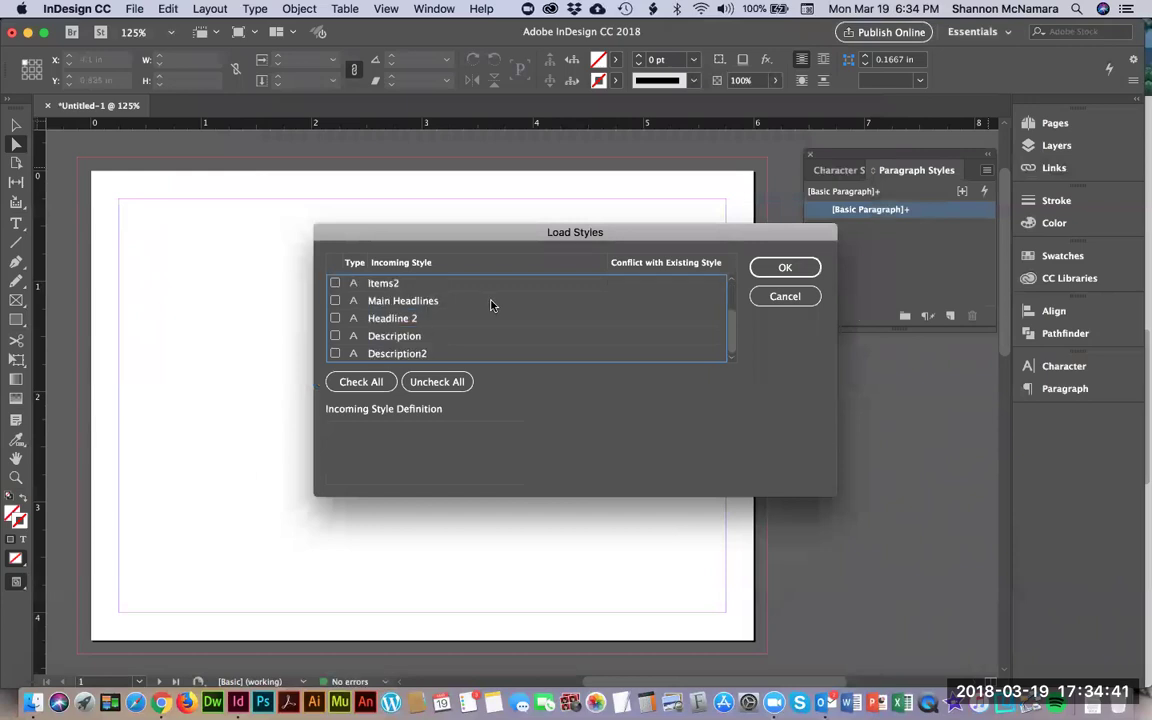
scroll(594, 349, "up", 3)
left_click(784, 270)
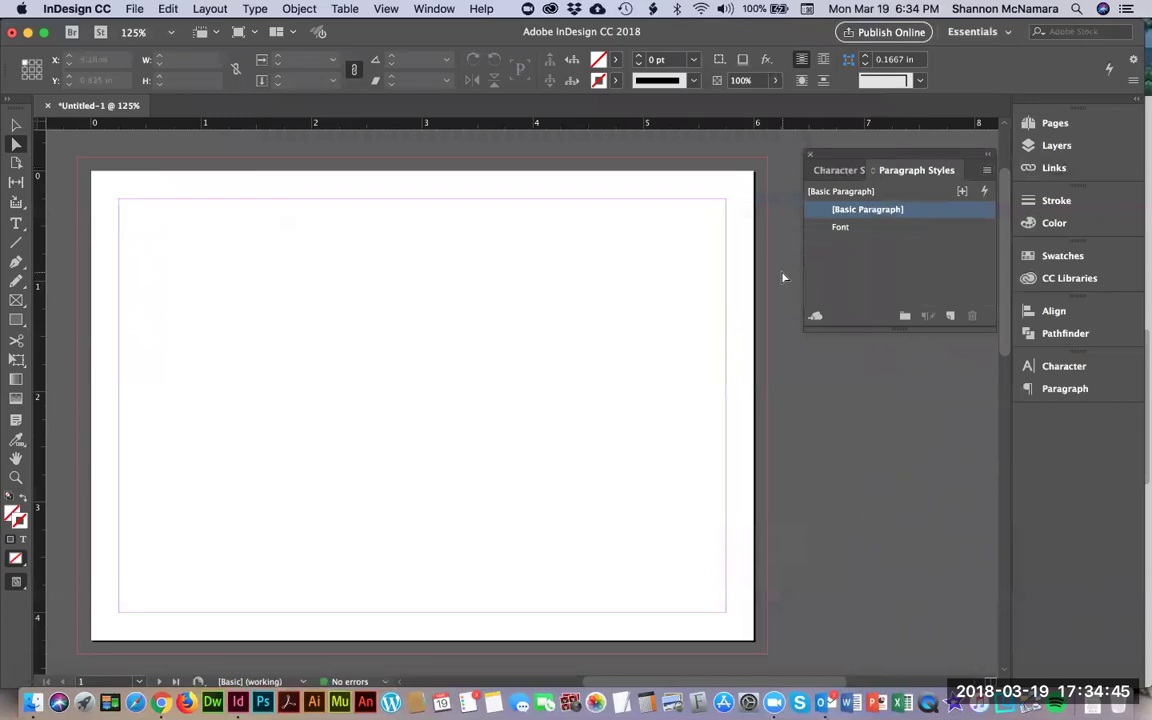
Load all paragraph and character text styles from the DES105_Assignment1 InDesign file in the DES105_Assignment2 folder, with every incoming style included
left_click(988, 171)
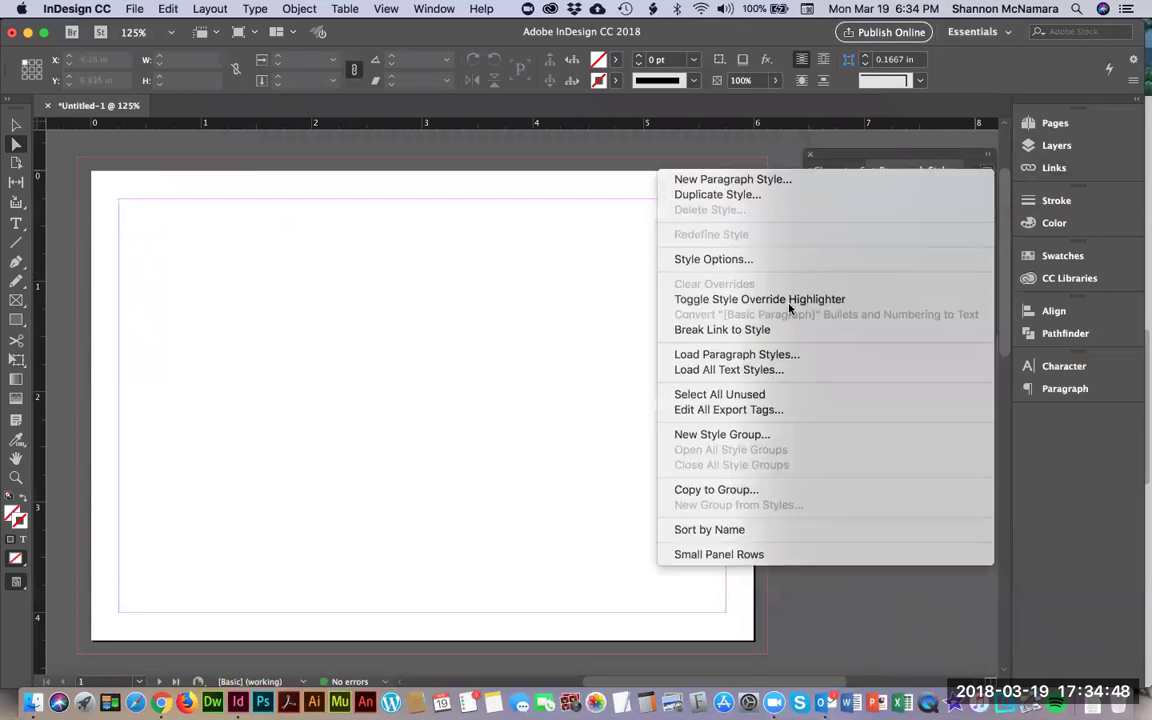
left_click(778, 358)
left_click(520, 192)
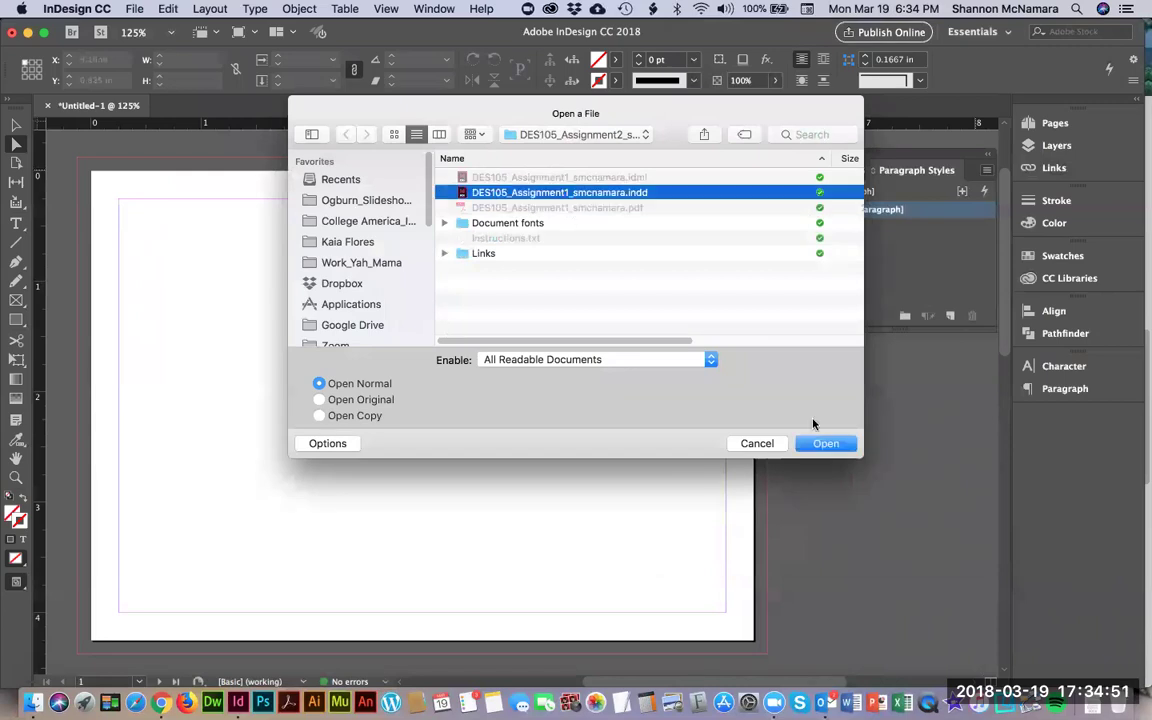
left_click(825, 443)
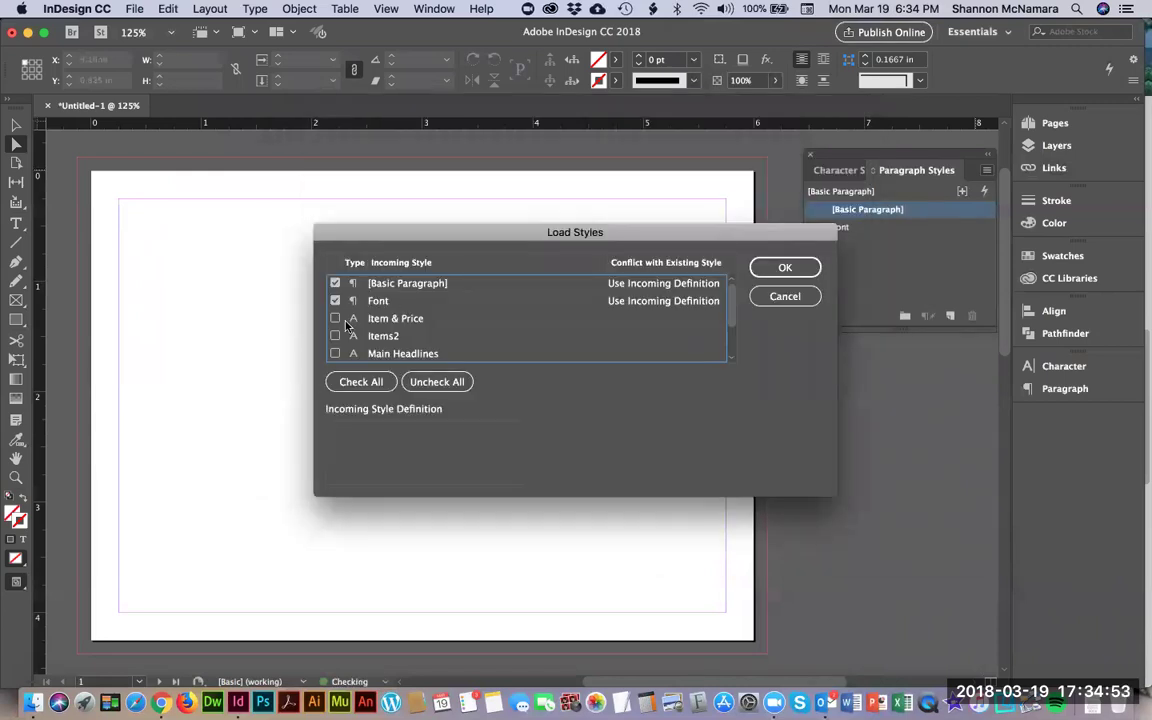
left_click(336, 318)
left_click(336, 336)
scroll(358, 345, "down", 2)
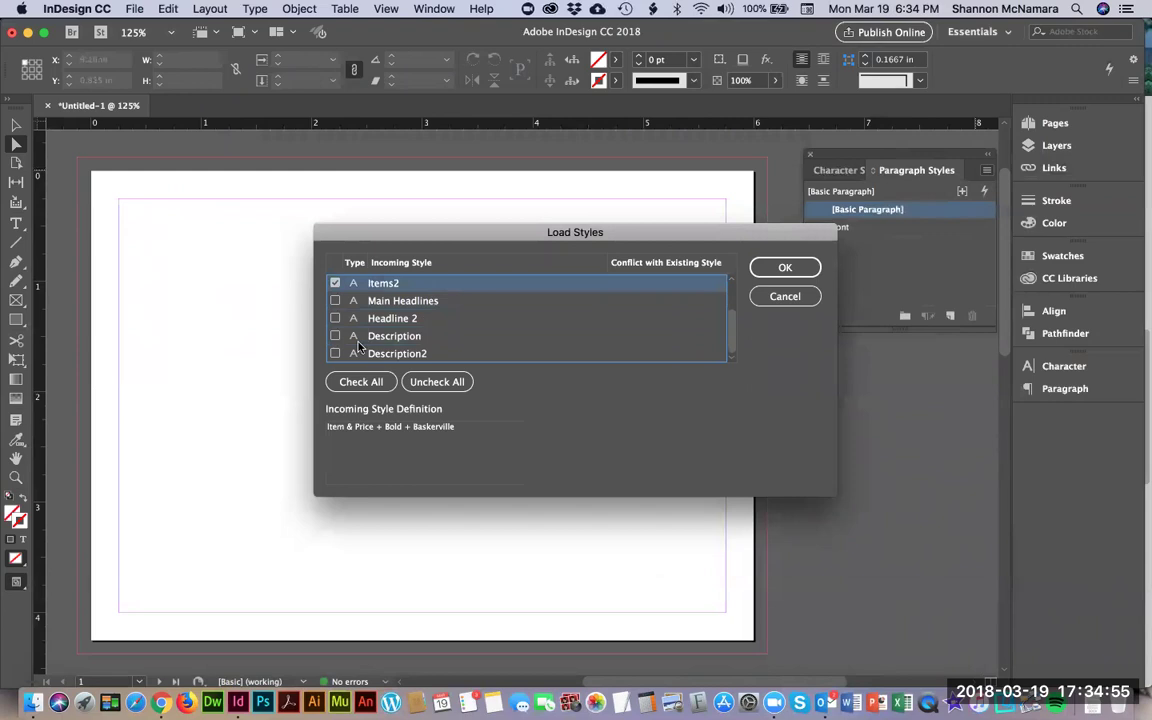
left_click(336, 300)
left_click(368, 383)
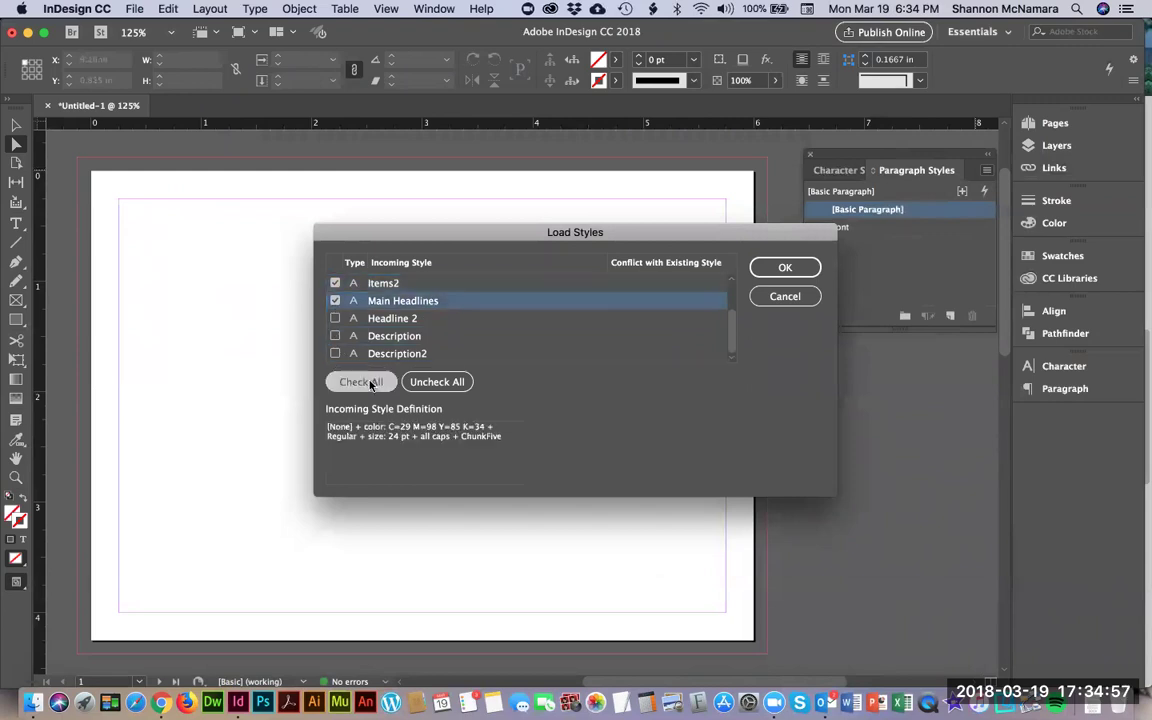
scroll(700, 321, "up", 2)
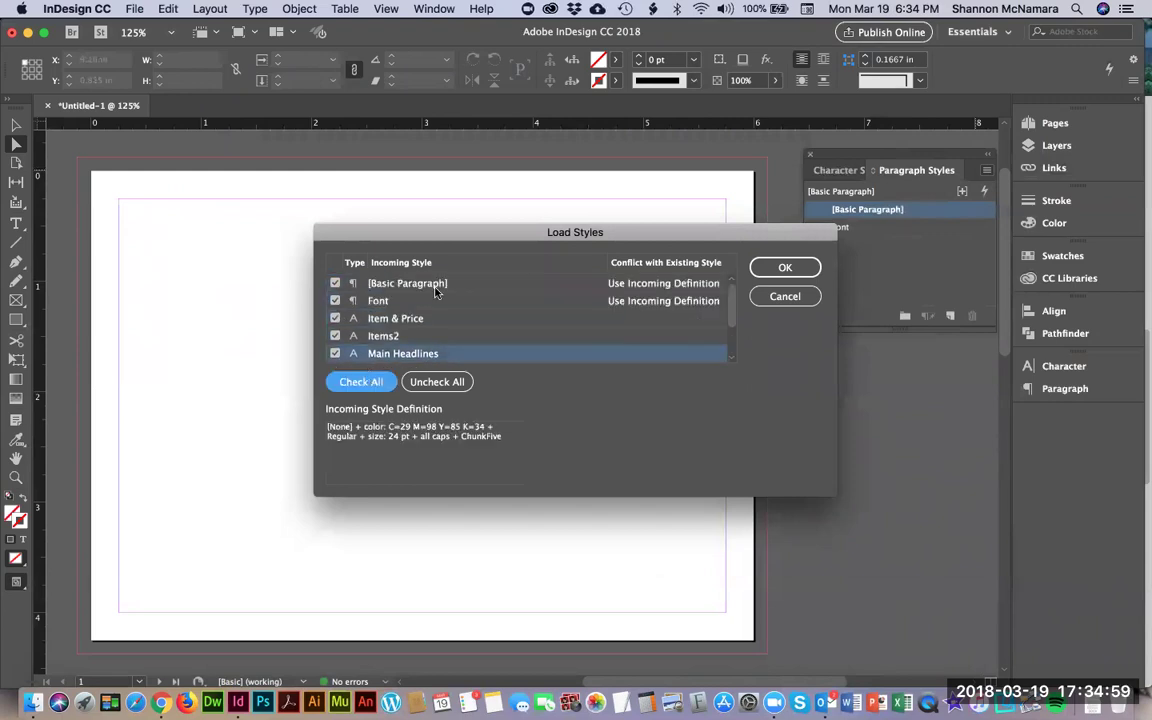
left_click(786, 267)
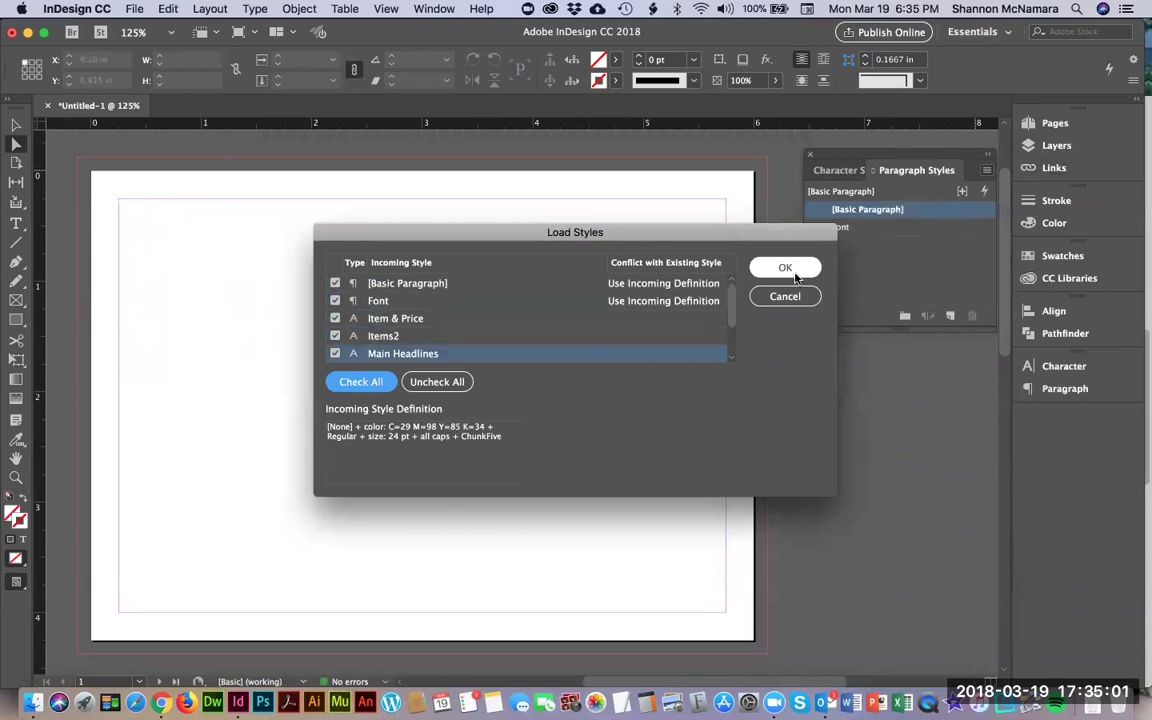
left_click(792, 266)
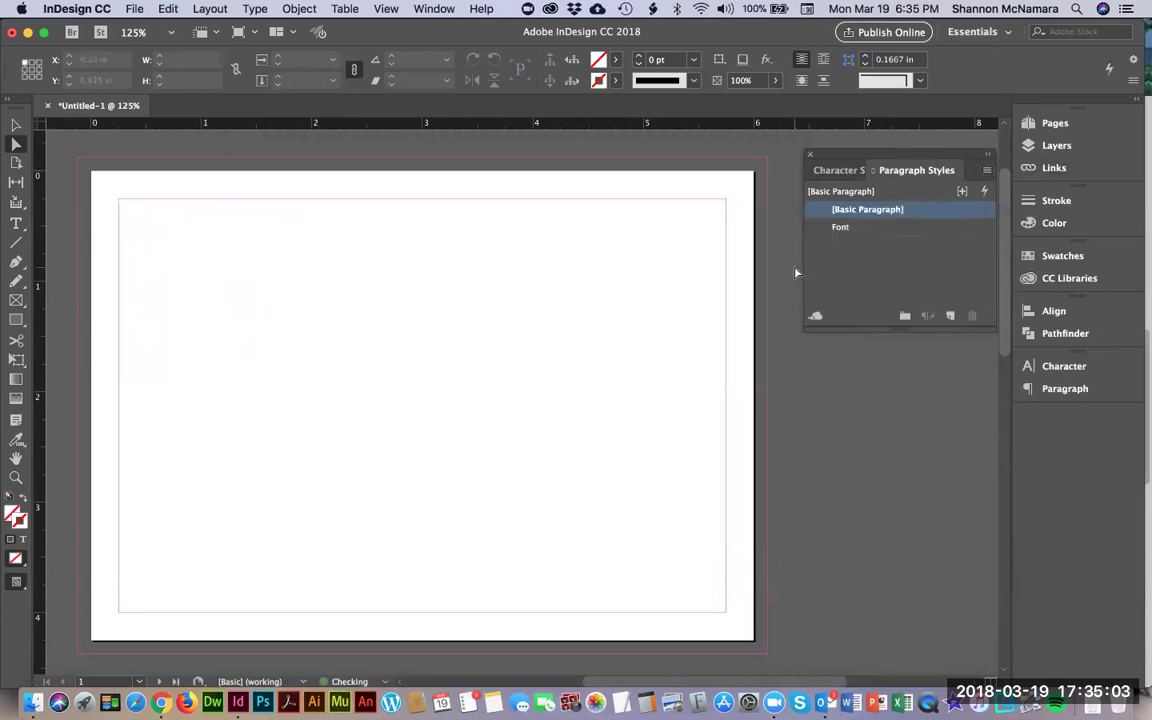
Select the Font paragraph style, open the DES105_Assignment1 file for loading all text styles again, and include every incoming style
left_click(866, 228)
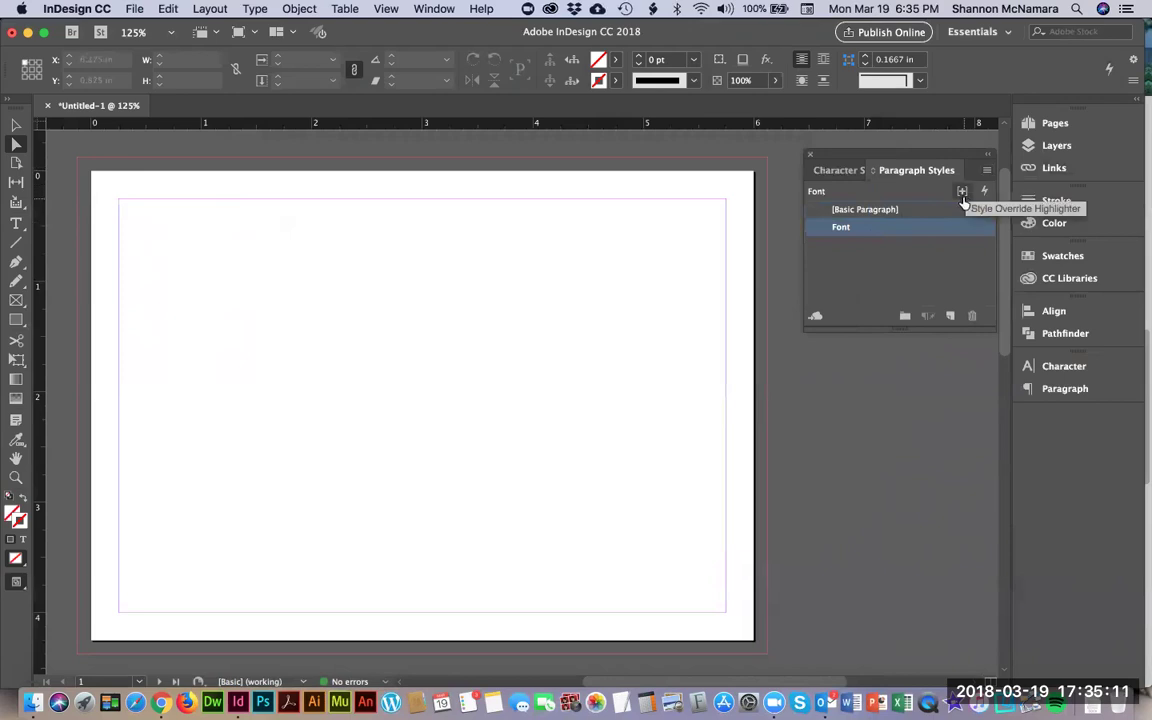
left_click(985, 174)
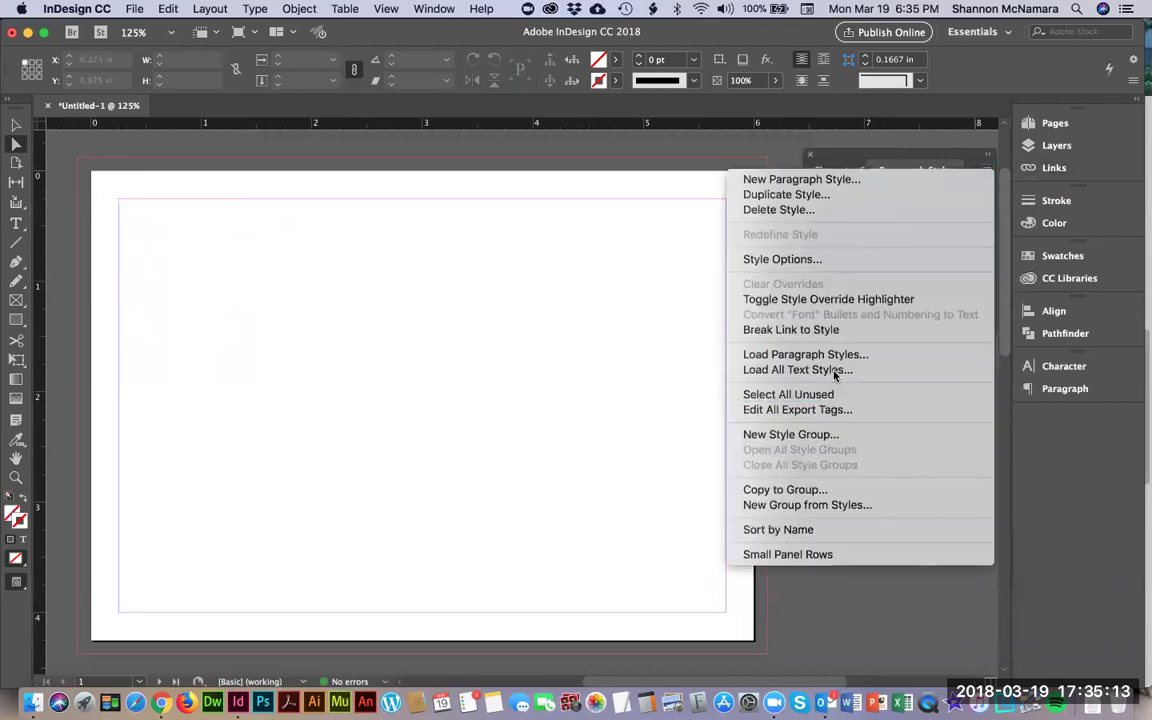
left_click(589, 328)
key("super+o")
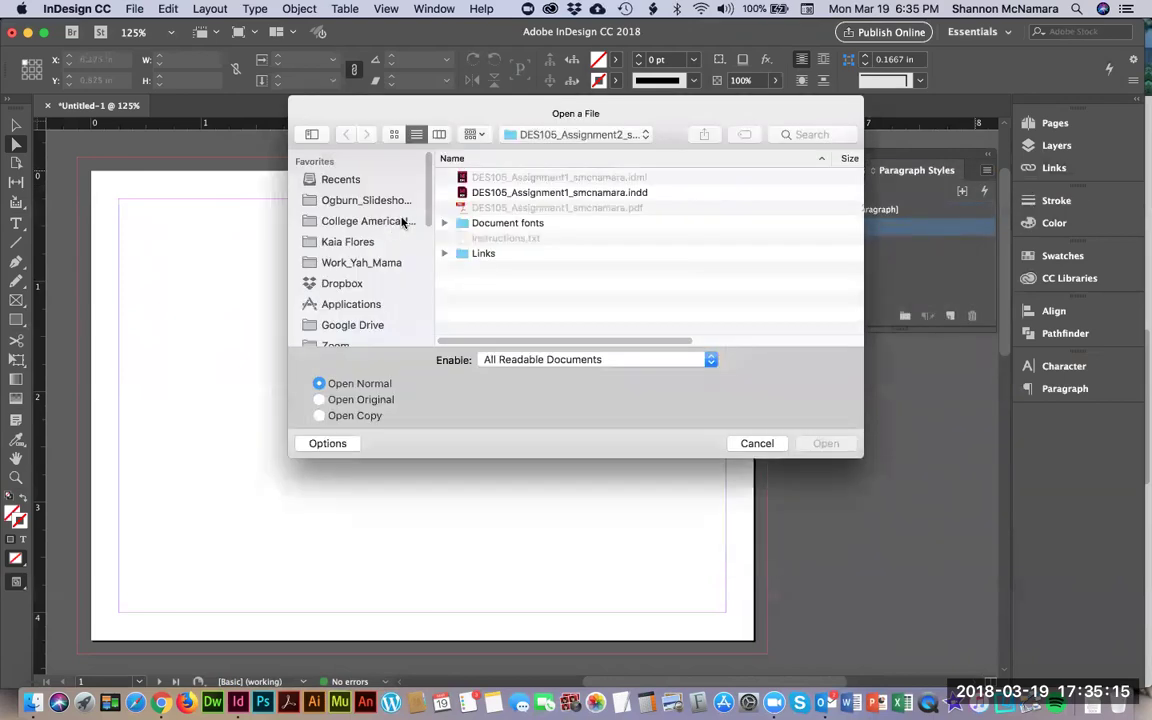
left_click(509, 192)
left_click(834, 452)
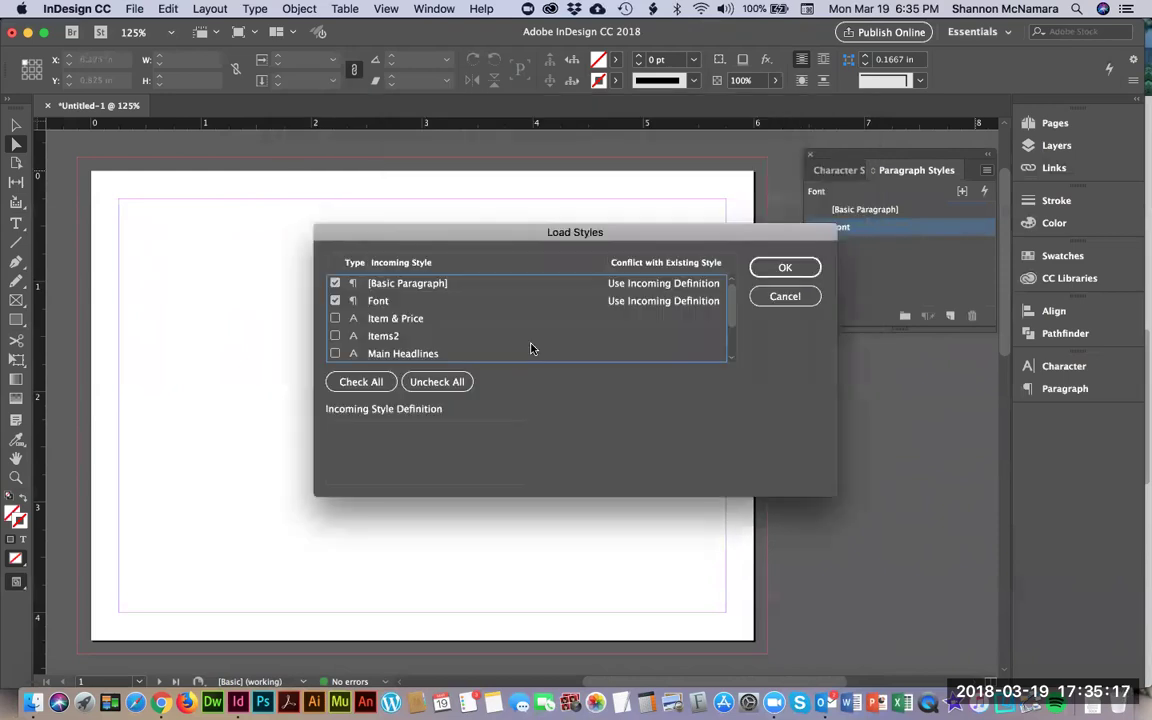
left_click(335, 318)
left_click(335, 336)
left_click(361, 381)
scroll(395, 338, "down", 3)
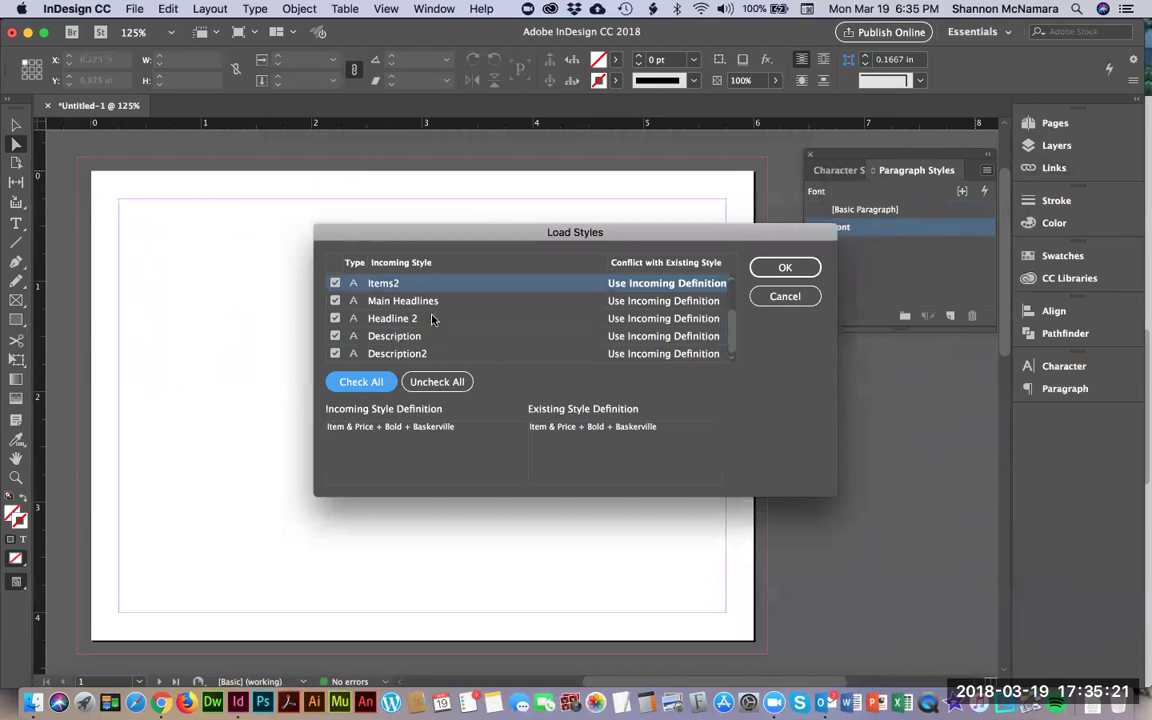
left_click(432, 381)
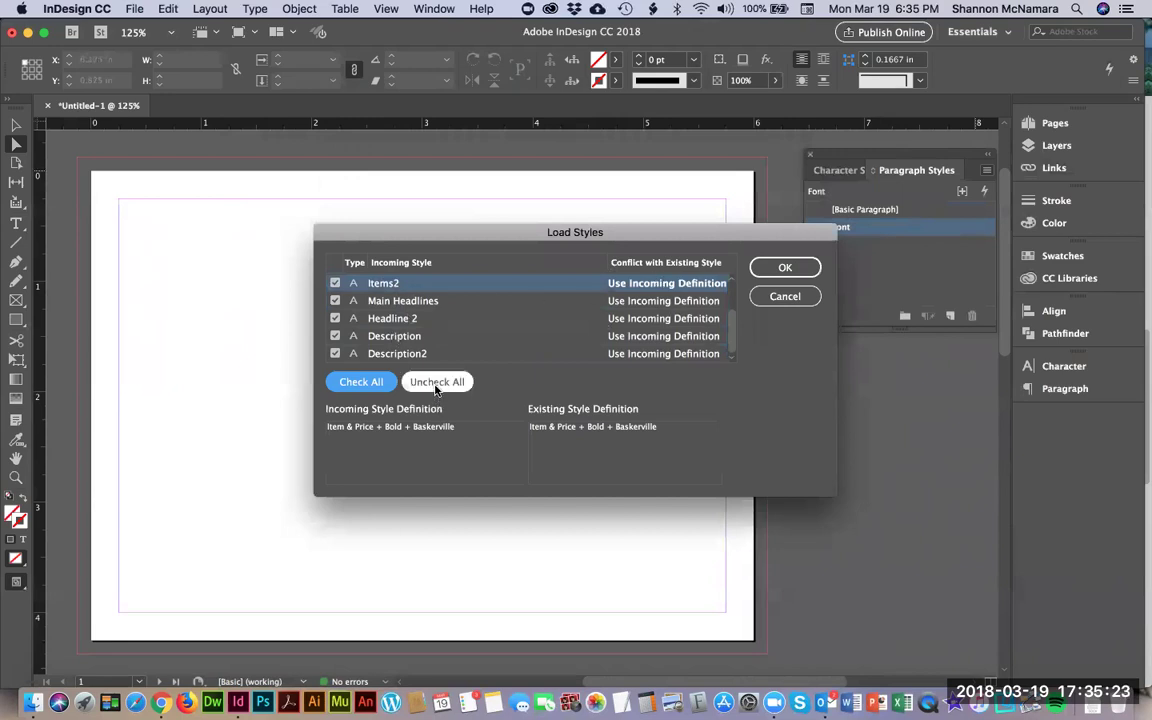
left_click(366, 383)
left_click(795, 272)
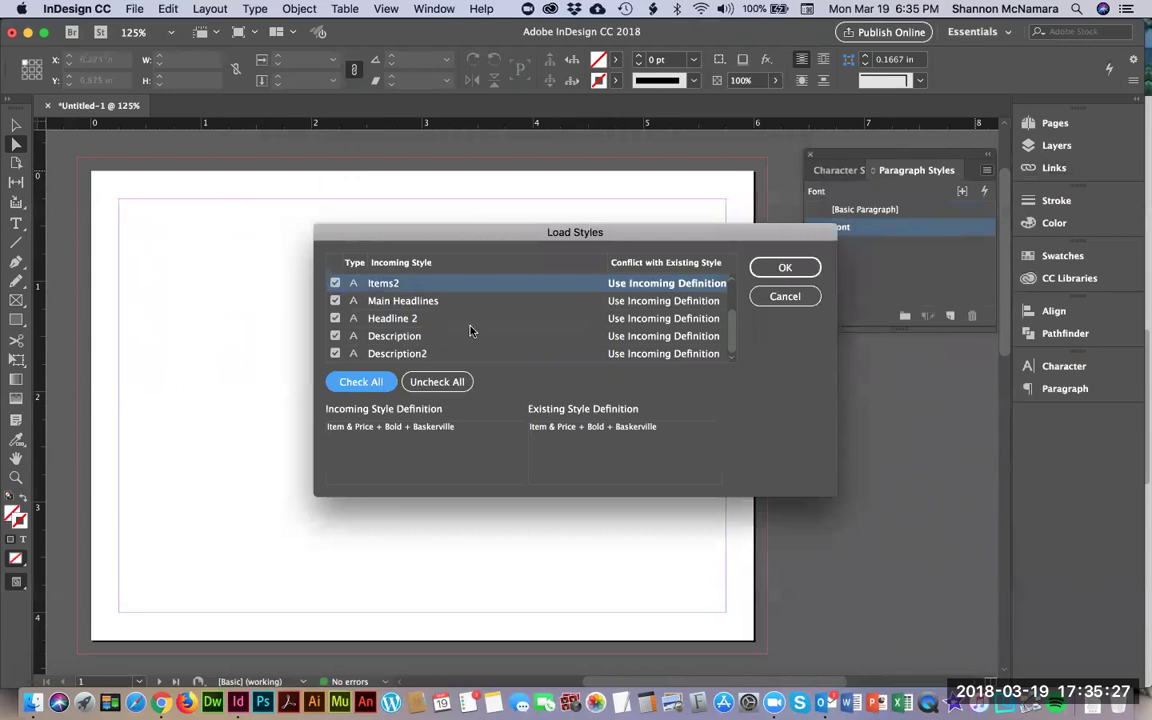
Review the incoming definitions of [Basic Paragraph] and Description2, and load the included styles using the incoming definitions
scroll(423, 292, "up", 3)
left_click(417, 288)
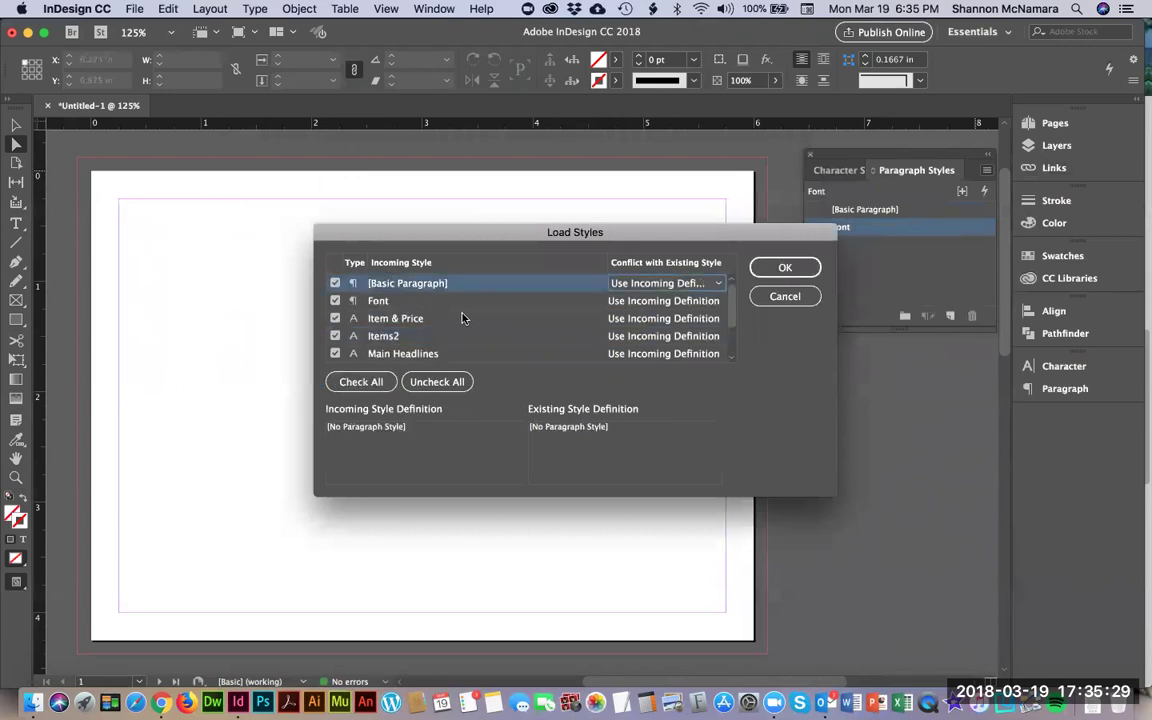
scroll(420, 325, "down", 3)
left_click(421, 355)
scroll(423, 340, "up", 3)
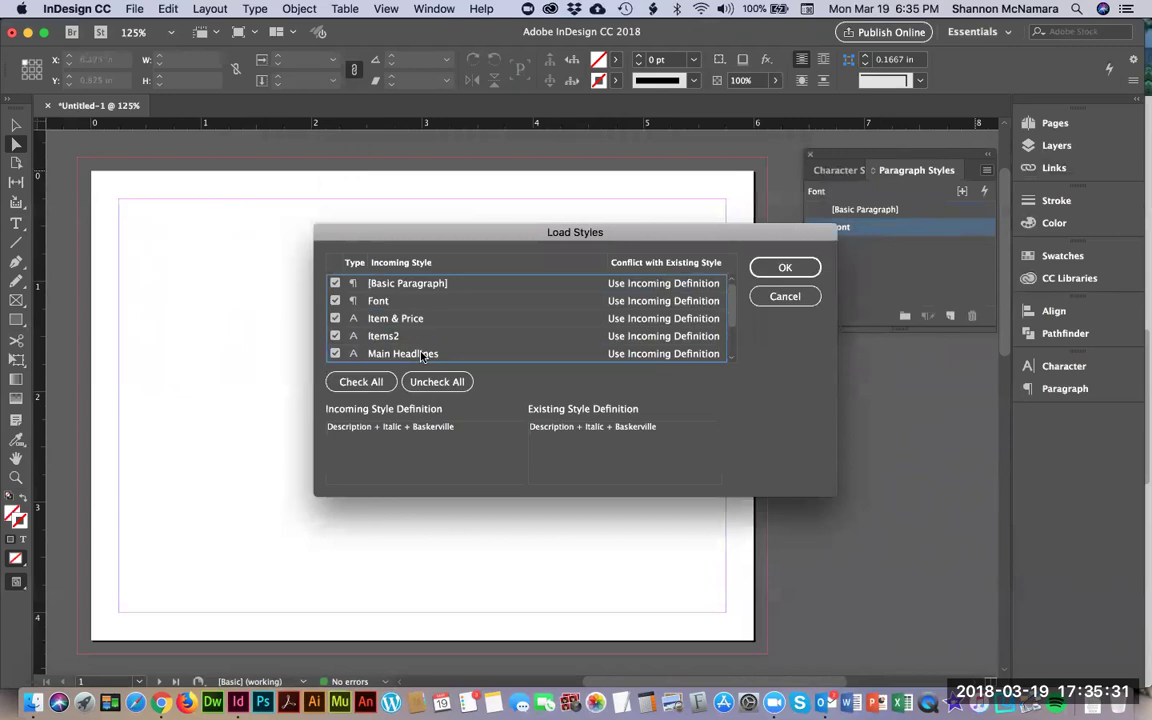
scroll(430, 350, "down", 3)
left_click(802, 268)
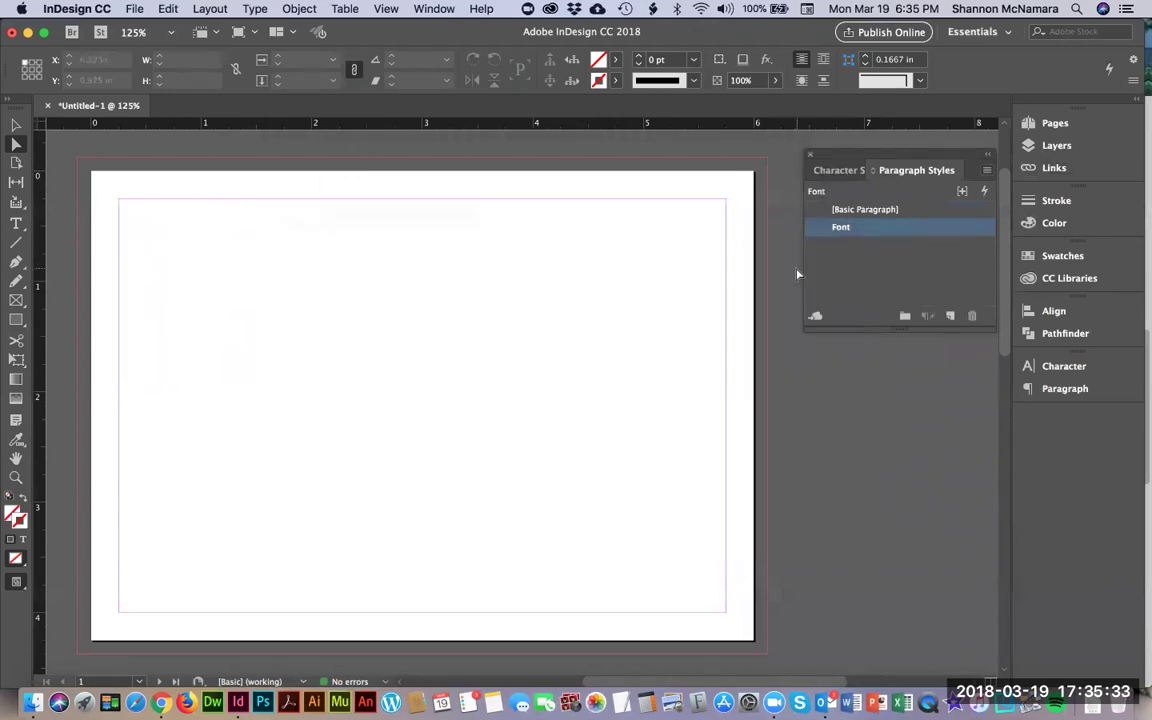
Check the loaded character styles against the loaded paragraph styles, ending on the paragraph styles
left_click(835, 171)
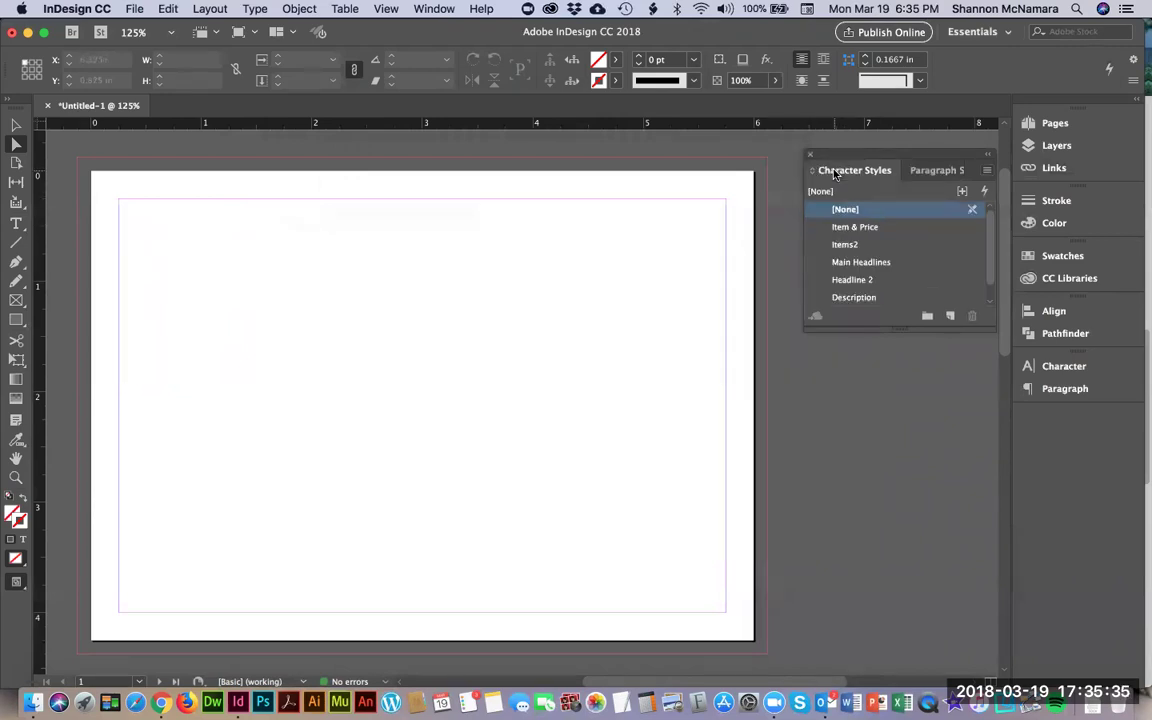
scroll(993, 245, "down", 1)
scroll(993, 245, "up", 1)
left_click(937, 172)
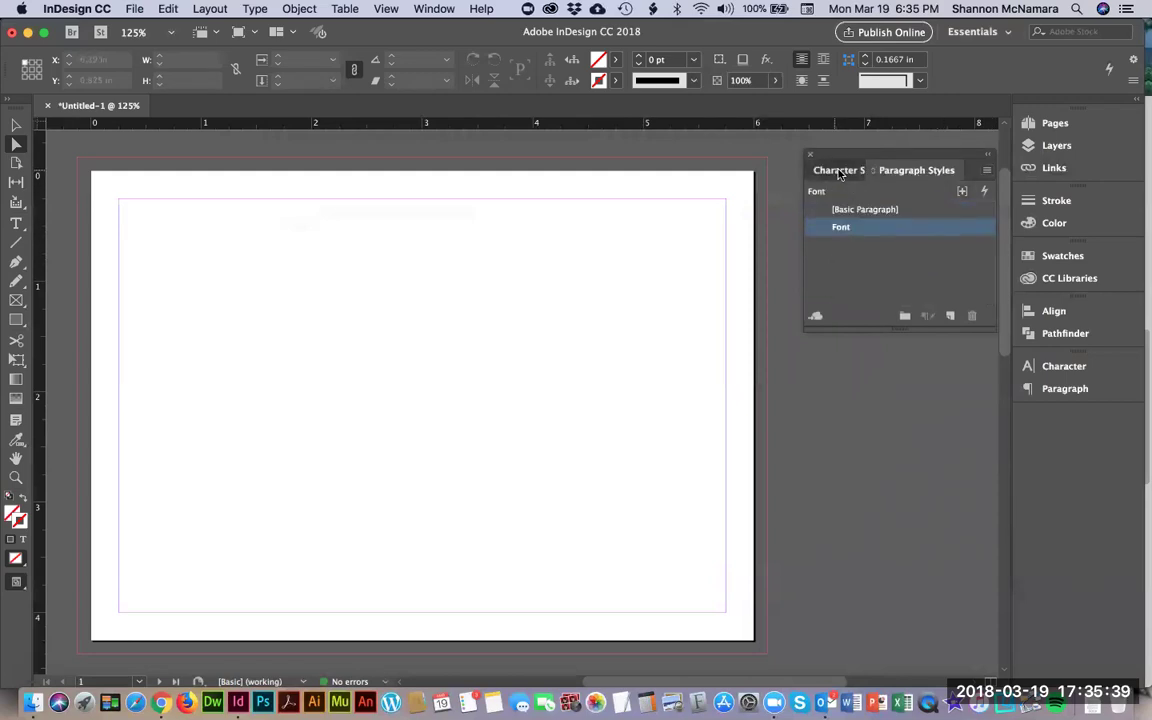
left_click(842, 172)
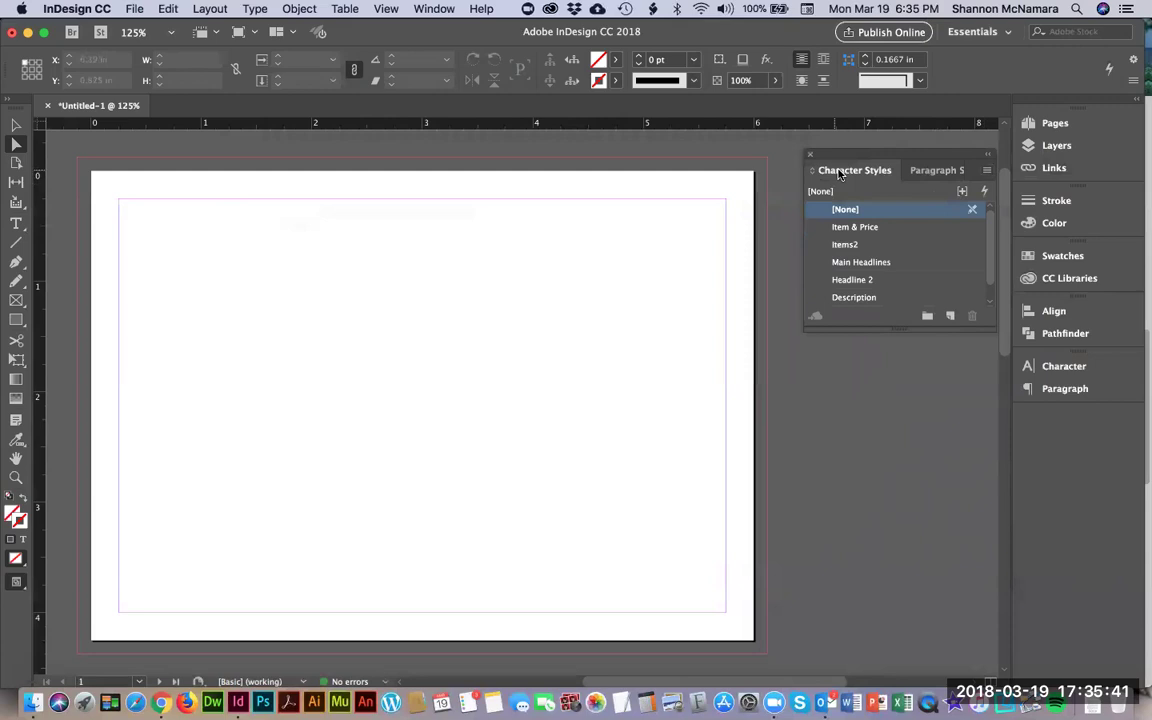
left_click(940, 173)
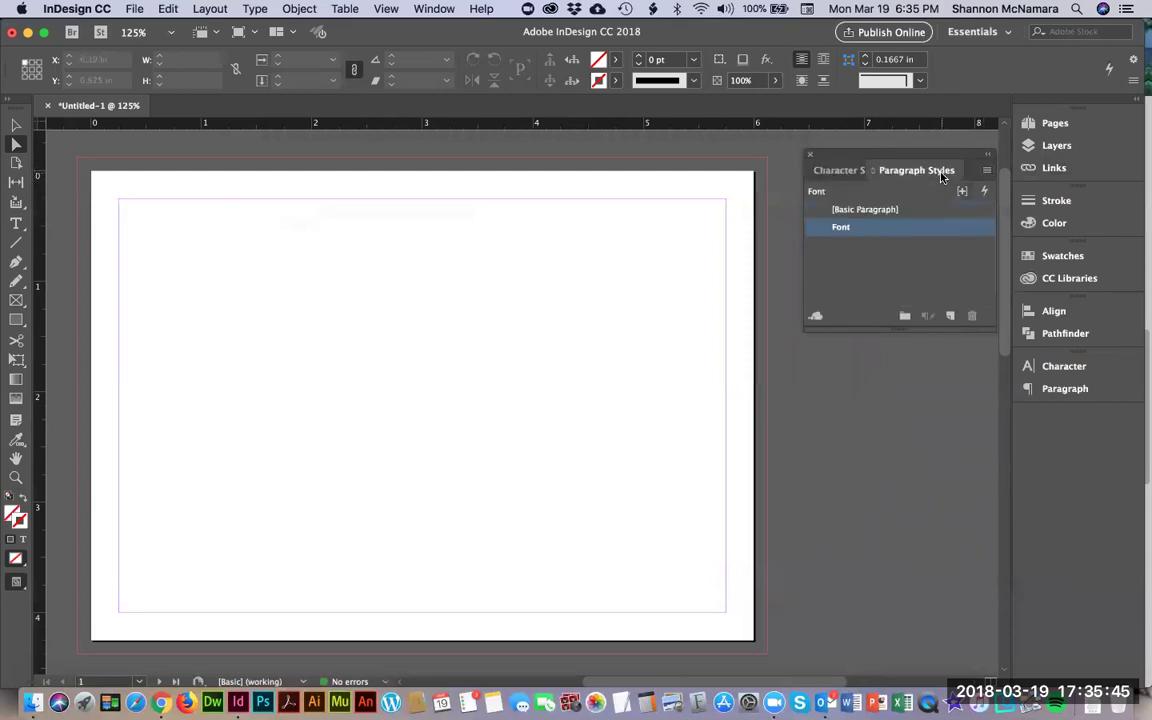
Read the style sheet and color import instructions of the Week 3 assessment in Chrome, and return to InDesign
key("super+Tab")
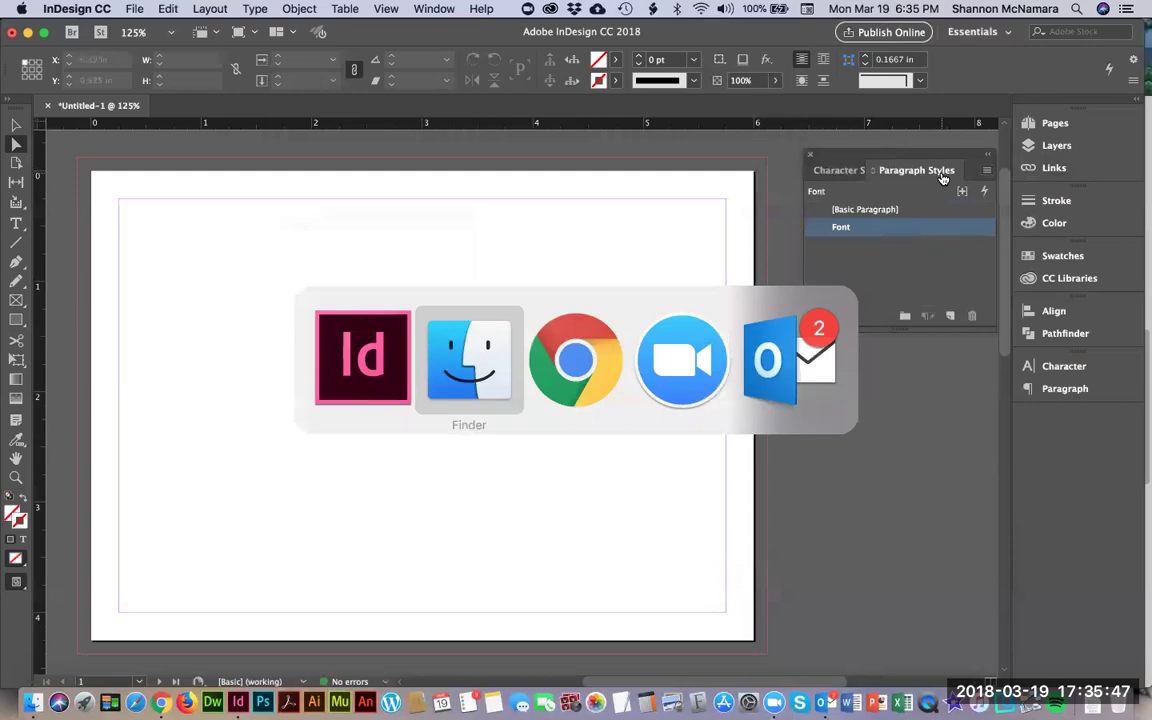
key("super+Tab")
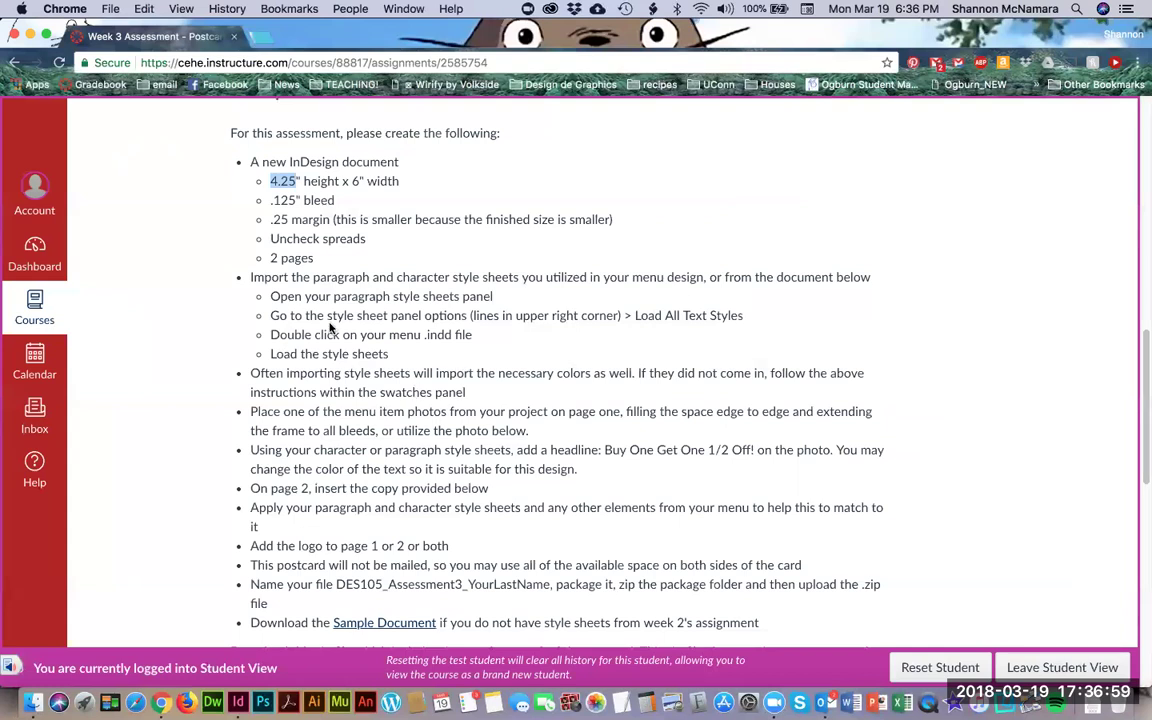
key("super+Tab")
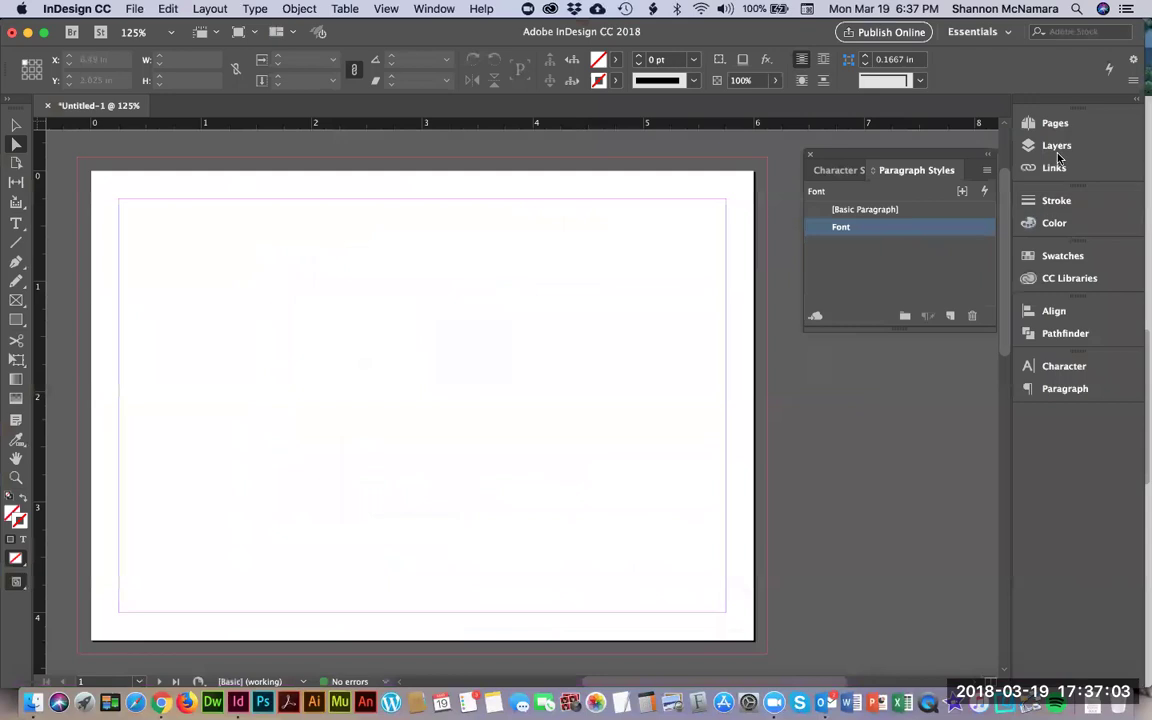
Load the color swatches from the DES105_Assignment1 InDesign file in the DES105_Assignment2 folder, and look through the swatch list
left_click(1050, 262)
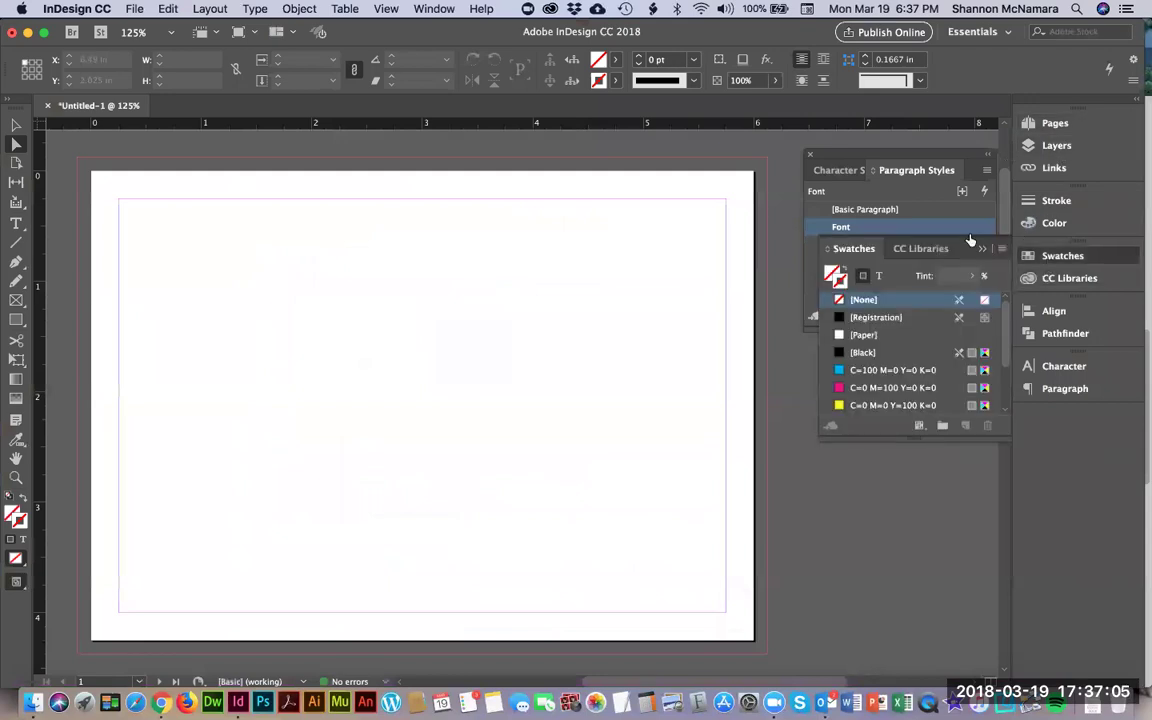
left_click(1001, 251)
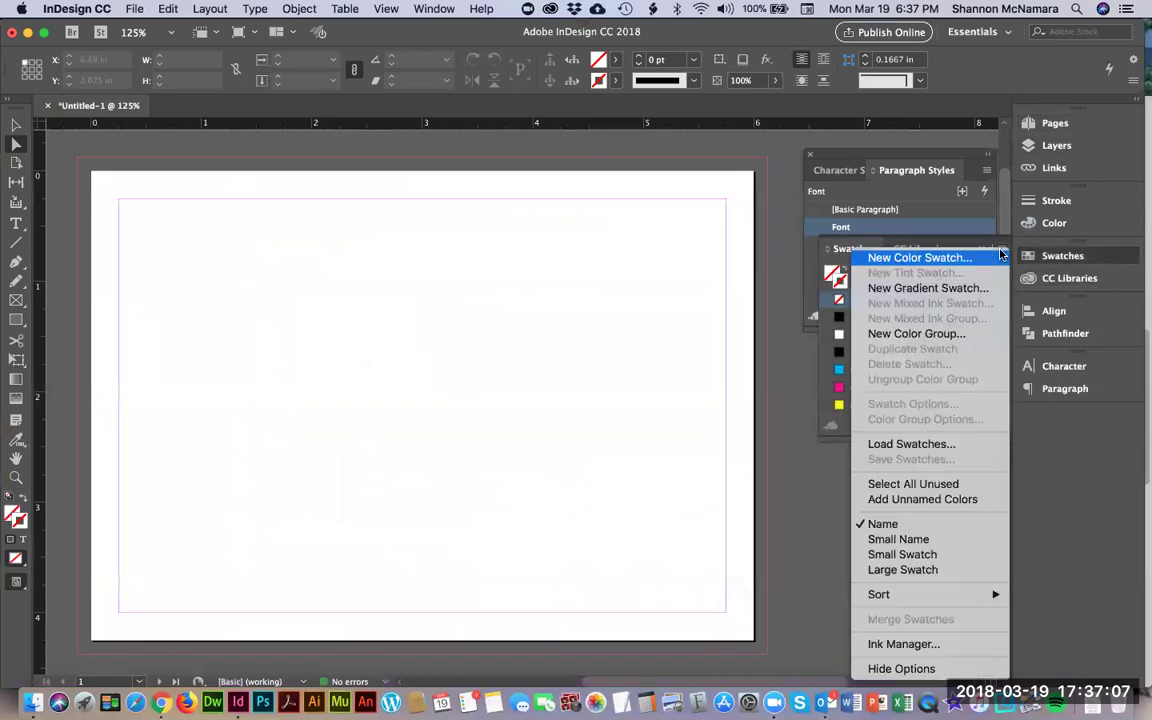
left_click(920, 444)
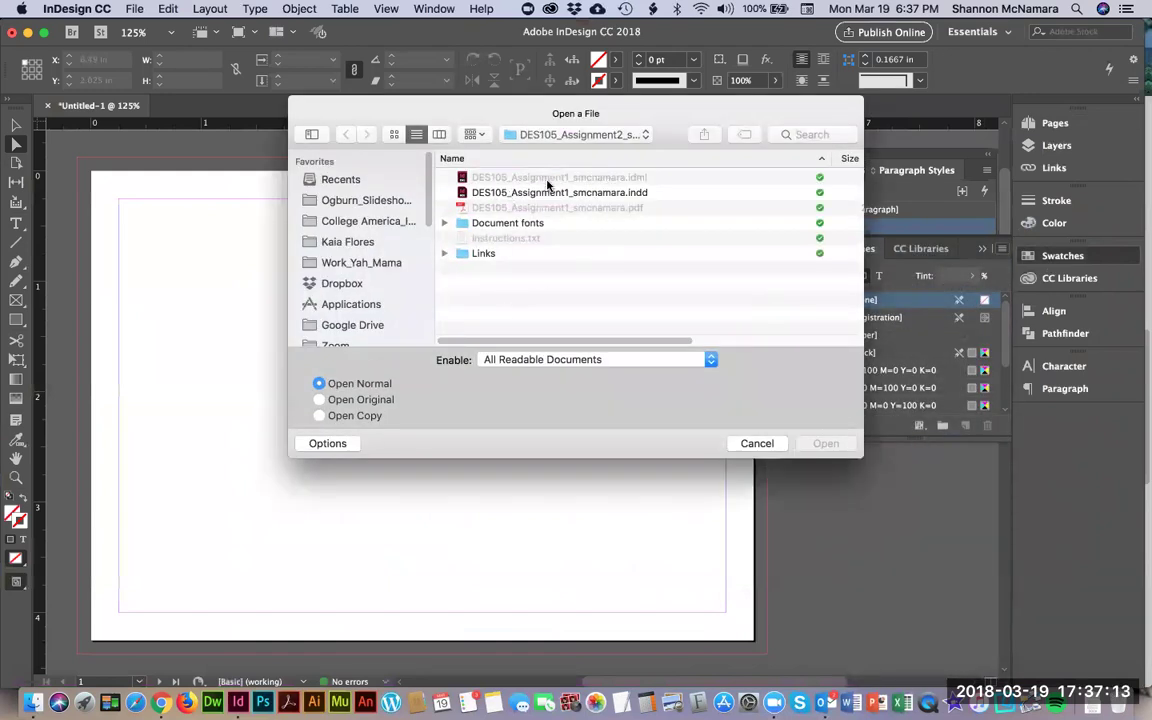
left_click(555, 192)
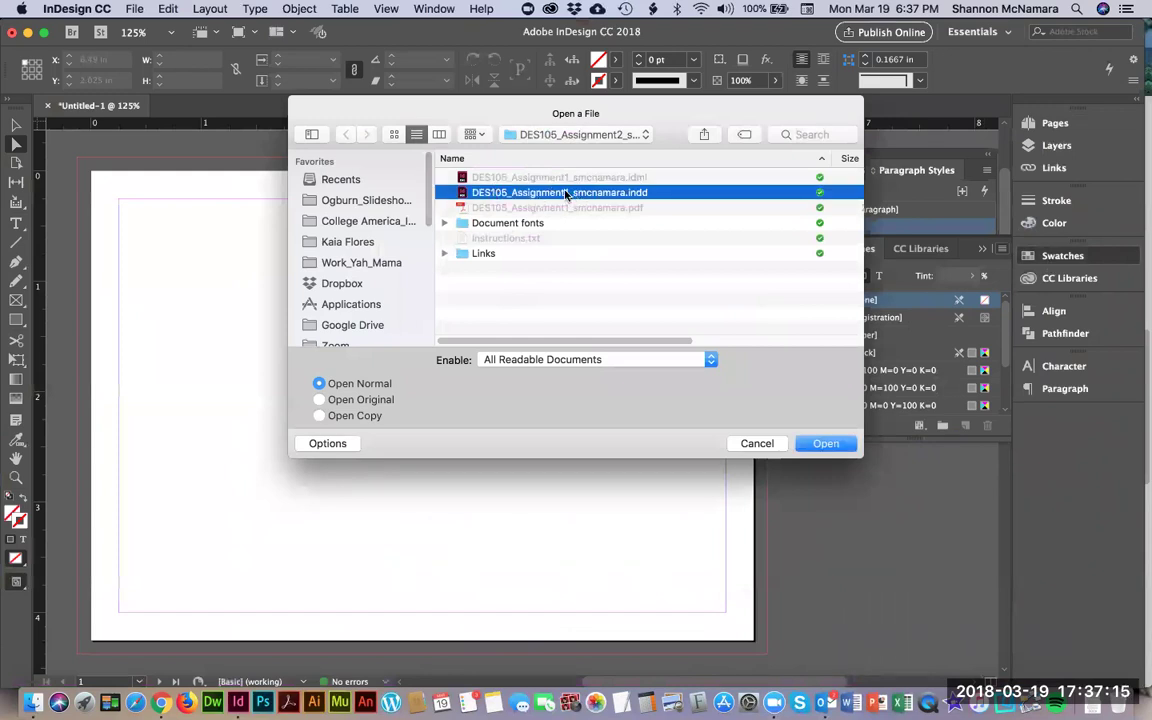
left_click(528, 134)
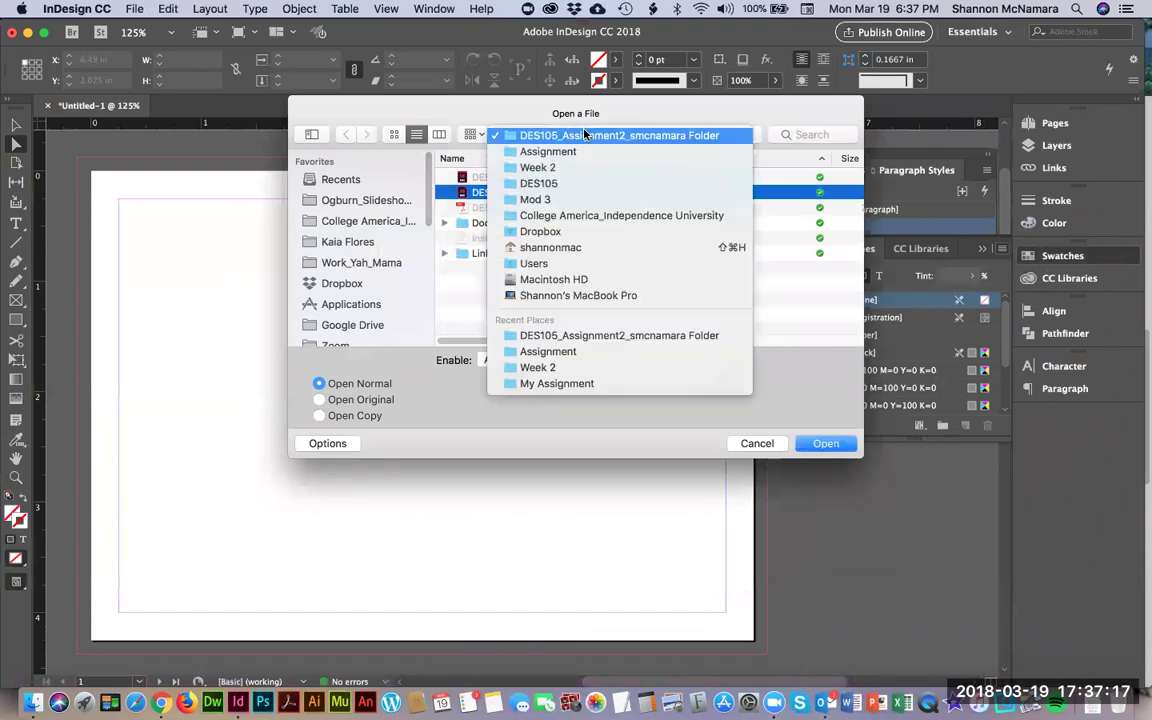
left_click(232, 240)
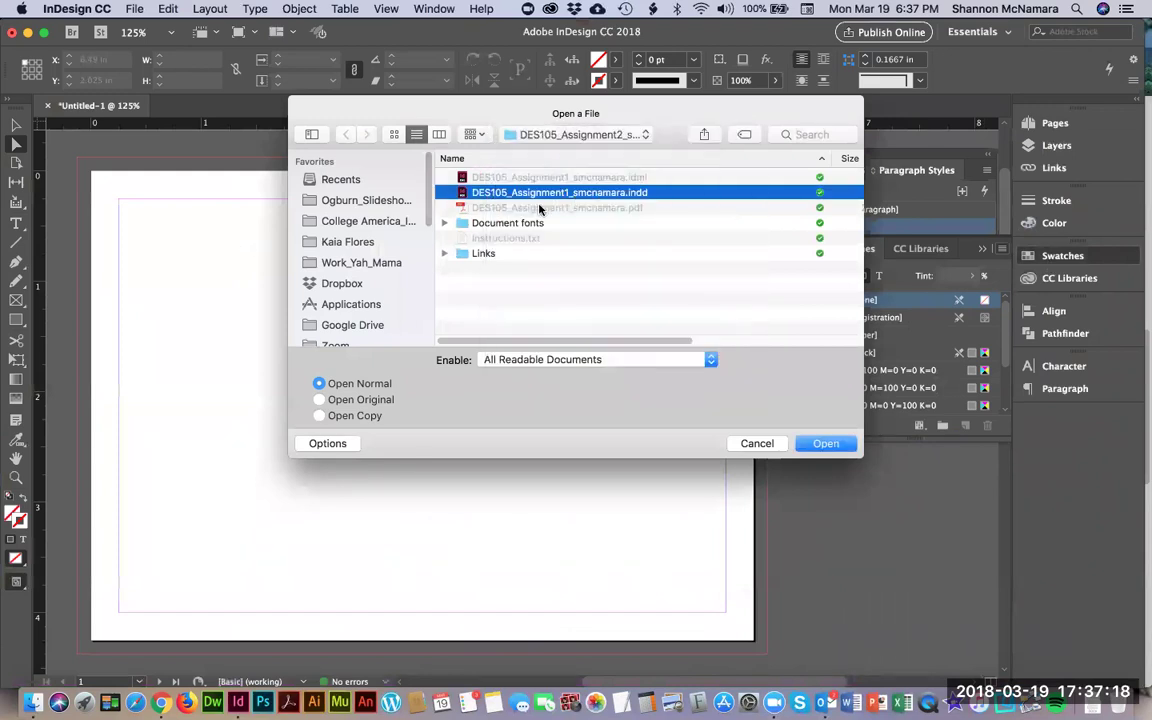
left_click(826, 443)
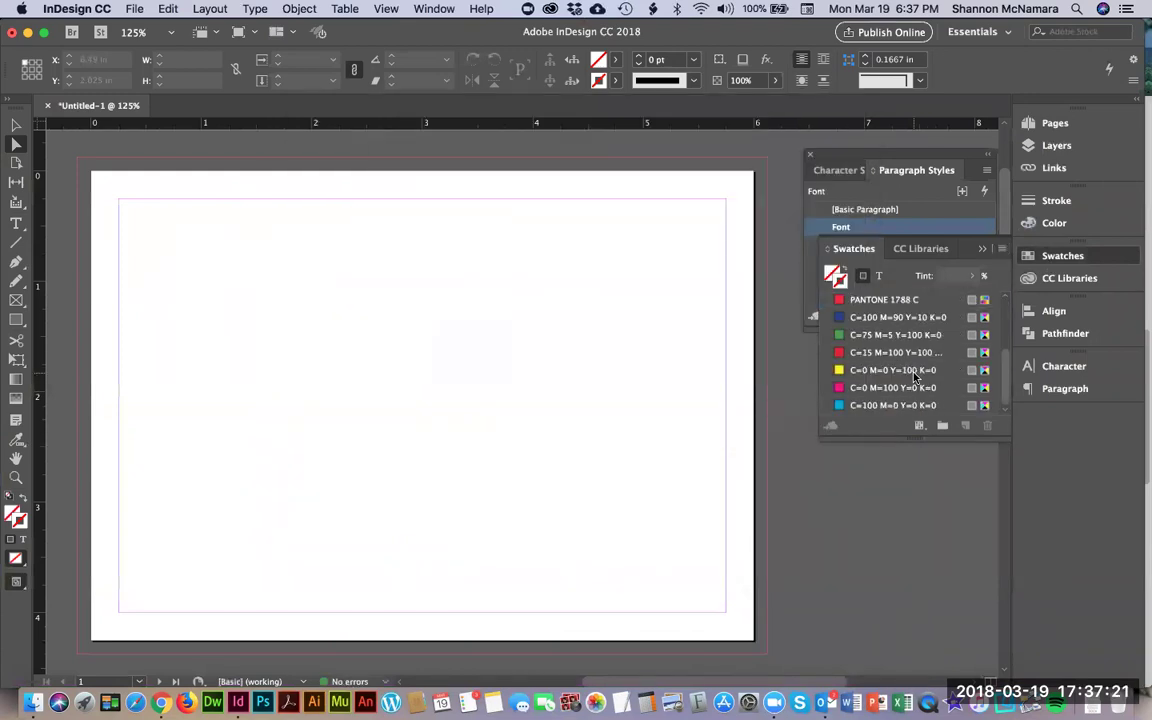
scroll(913, 377, "up", 3)
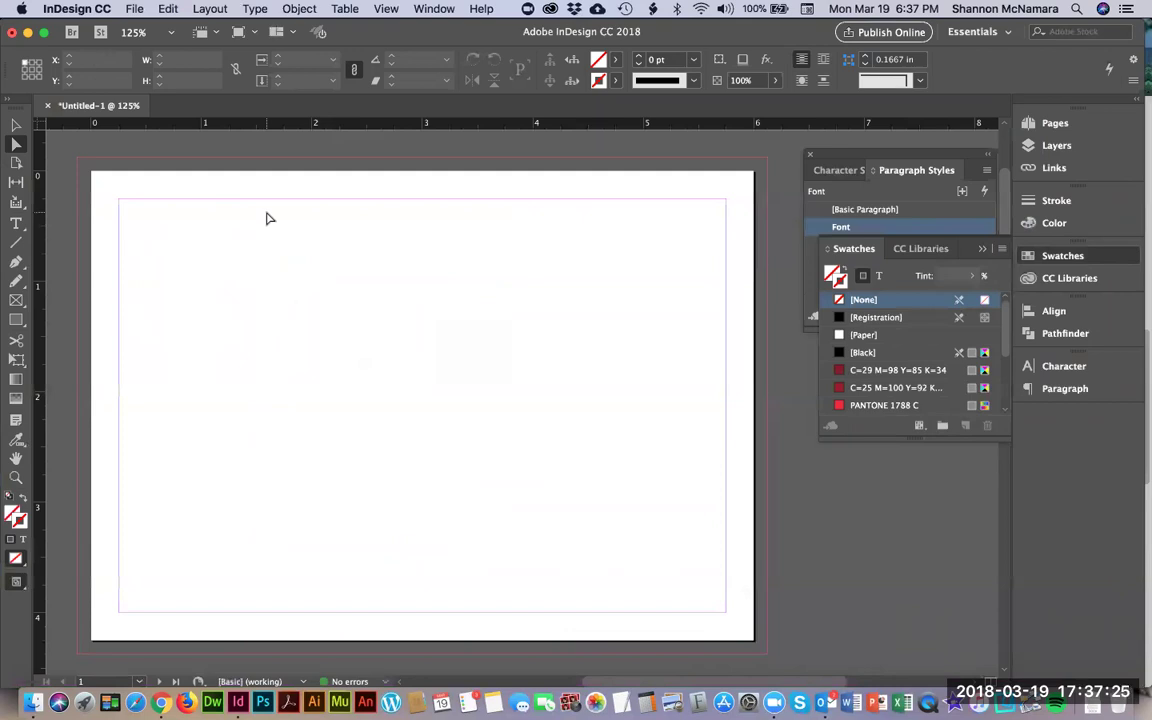
Consult the Week 3 assessment page in Chrome for the remaining postcard requirements, and return to InDesign
key("super+Tab")
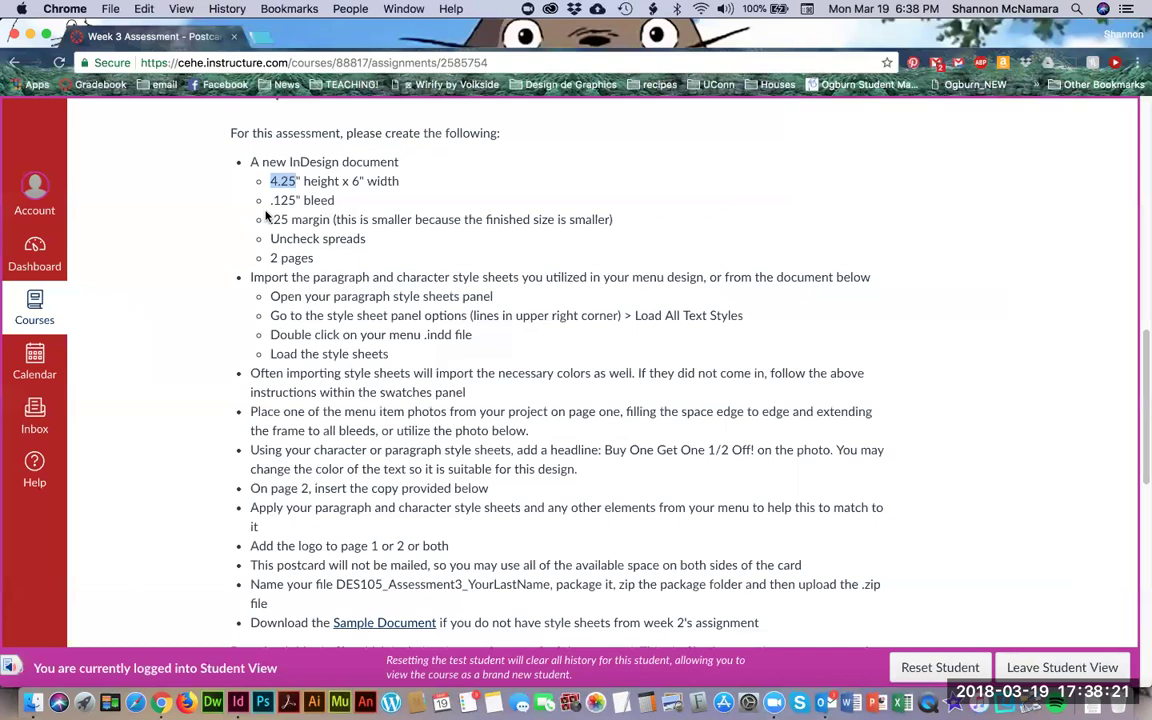
key("super+Tab")
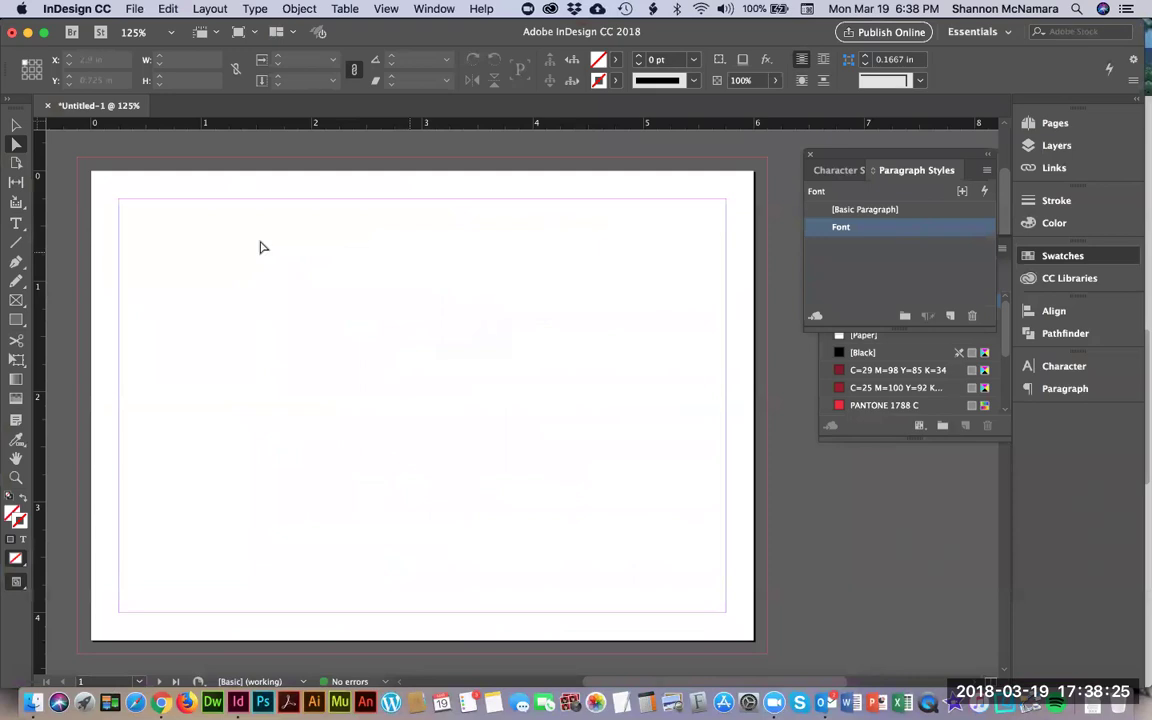
Draw a 6.25 x 4.5 in rectangle frame out to the bleed on page 1 and place pexels-photo-853006.jpg from the Links folder in it
left_click(17, 320)
left_click_drag(75, 158, 769, 656)
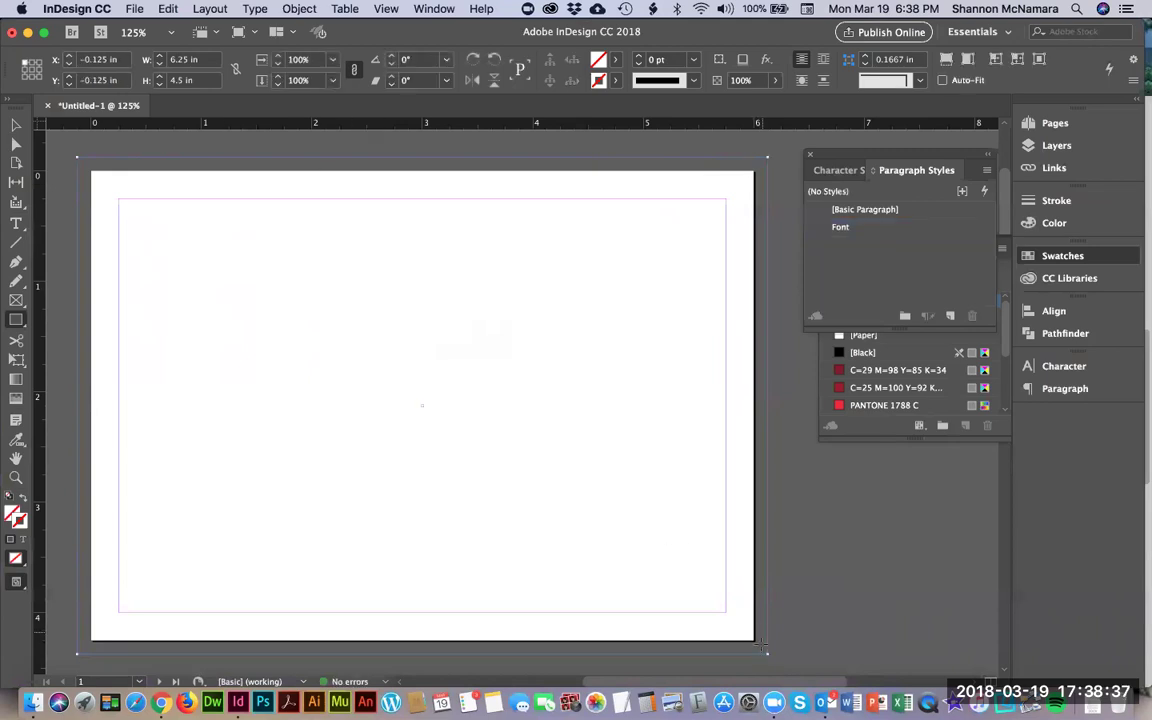
key("super+d")
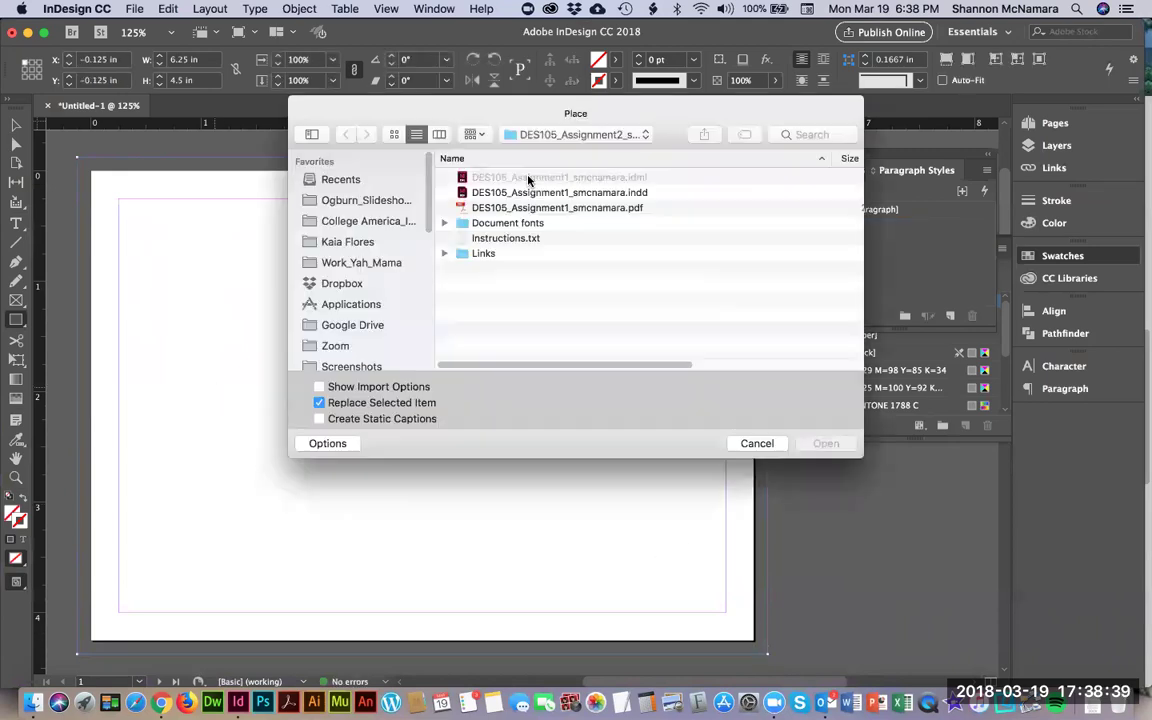
left_click(443, 254)
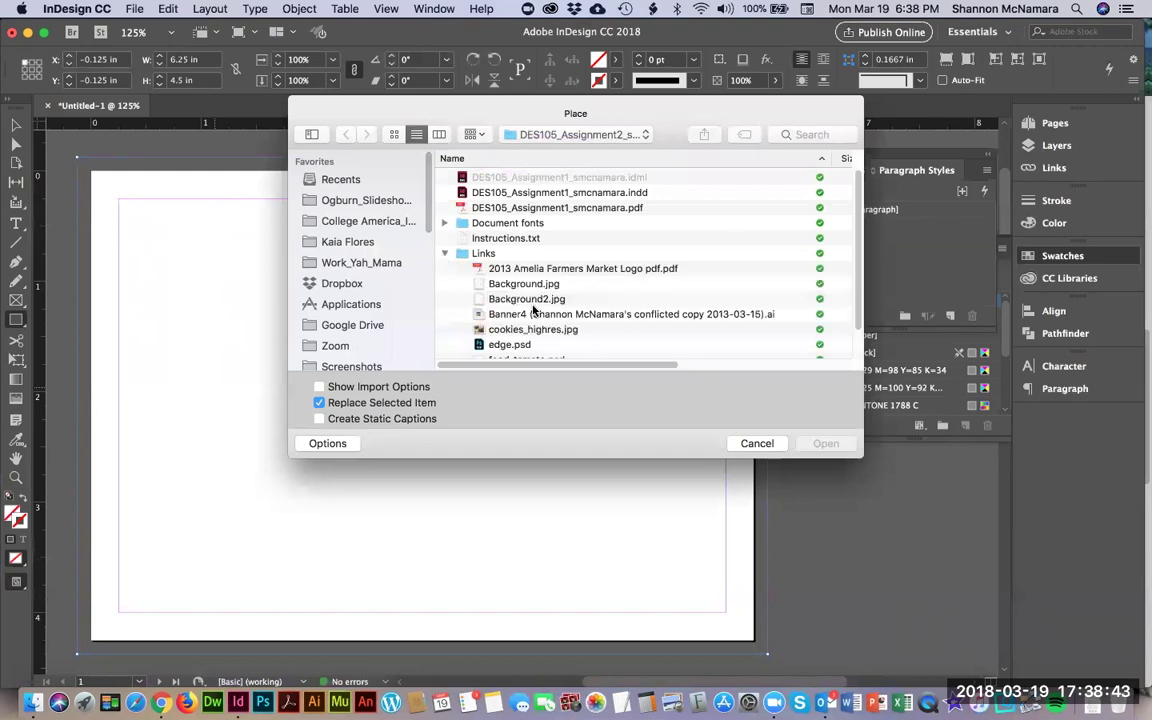
scroll(533, 310, "down", 2)
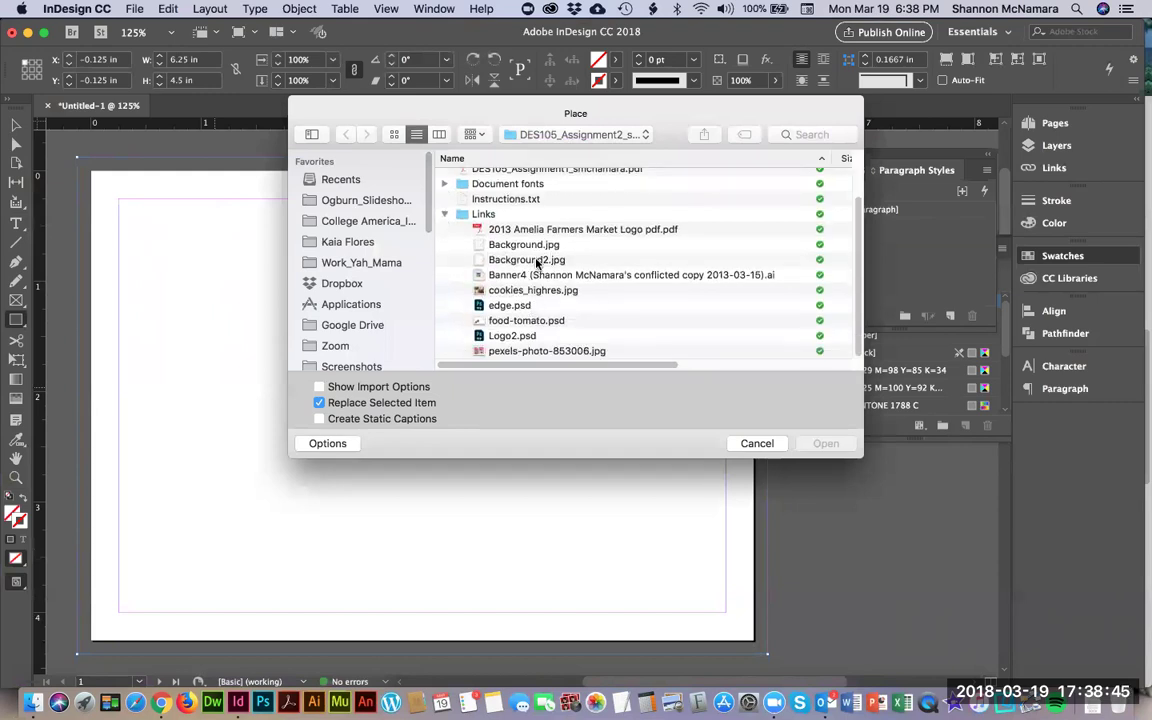
double_click(529, 349)
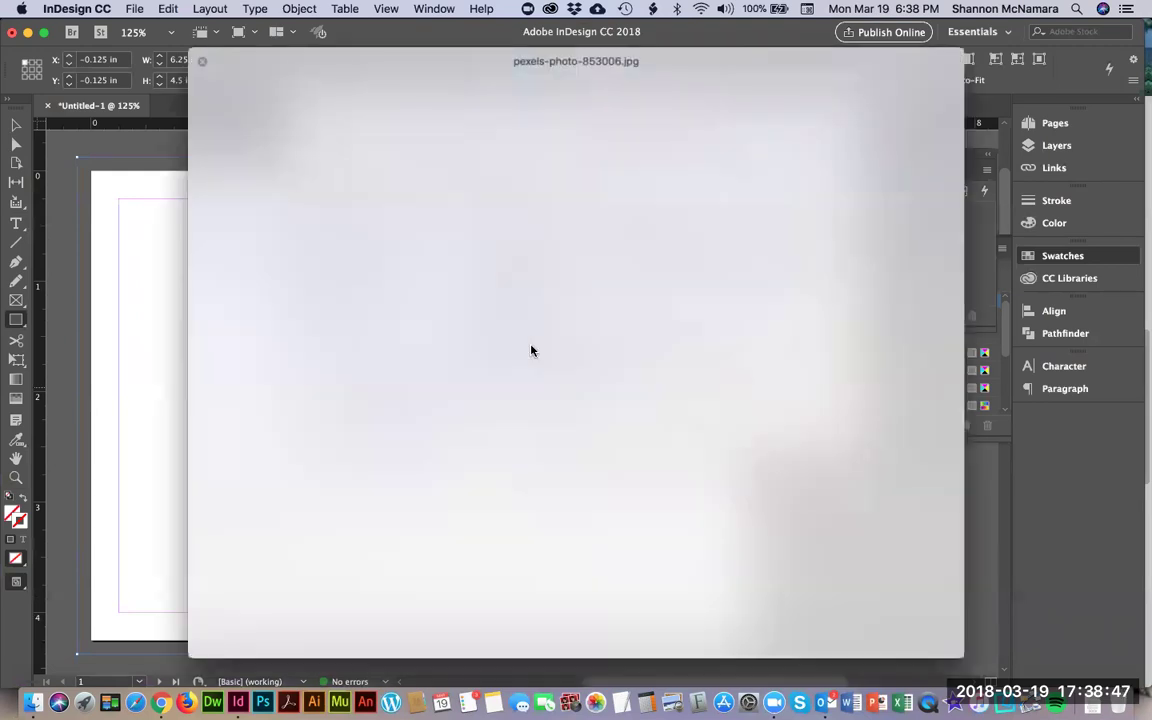
key("space")
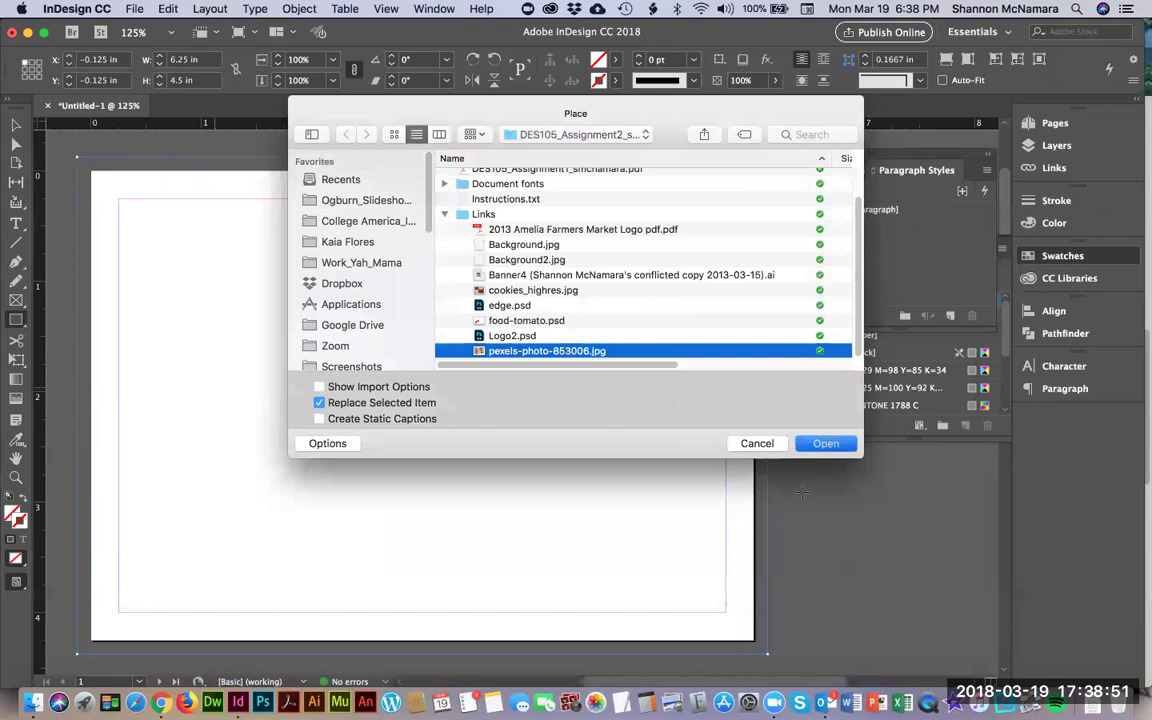
left_click(829, 446)
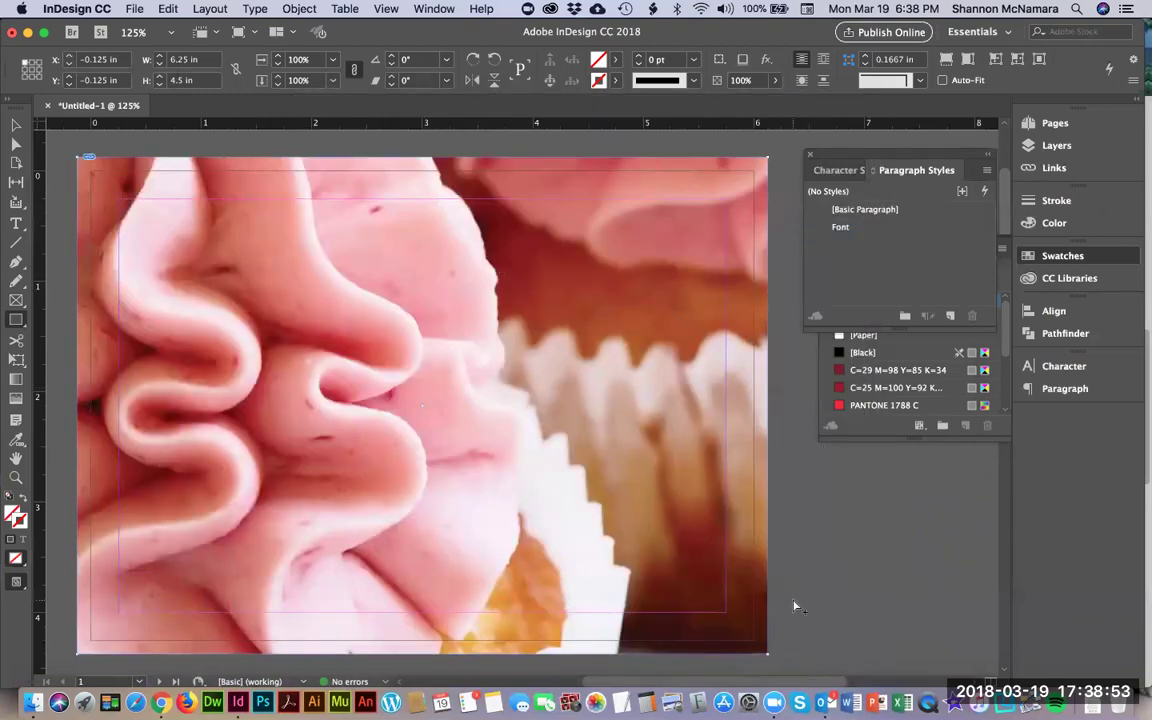
Fit the cupcake photo proportionally to its frame and enlarge it to 6.25 in wide so it reaches both side bleeds
key("super+alt+shift+e")
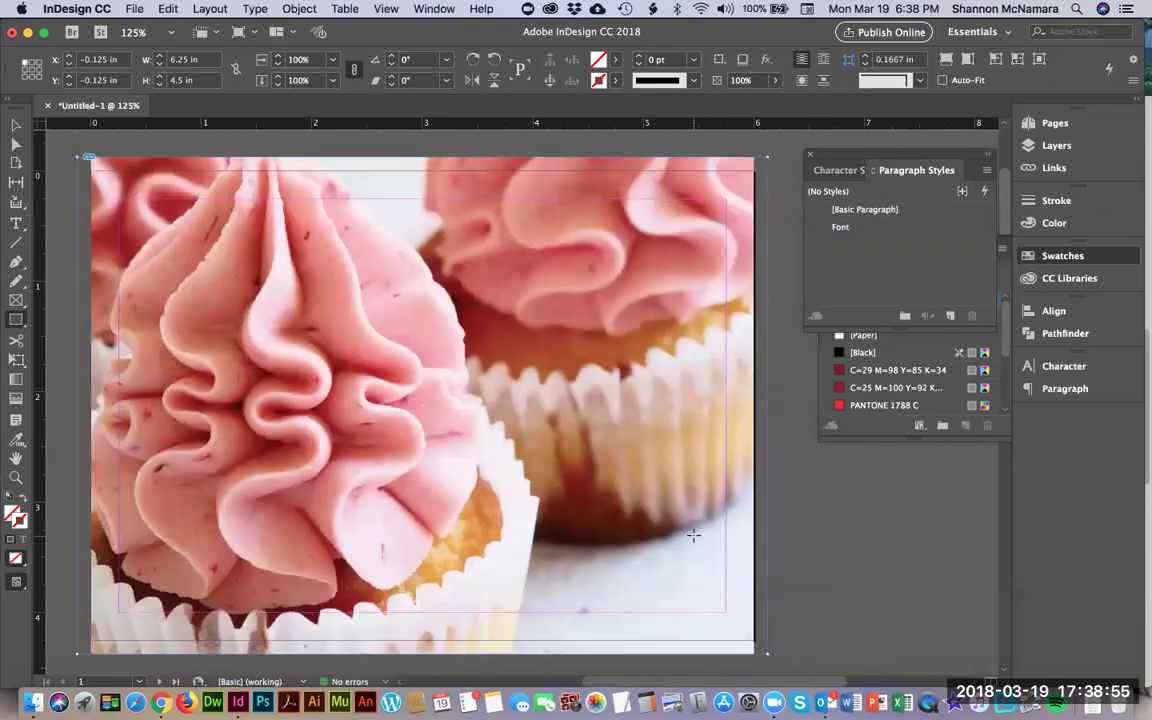
key("a")
left_click(113, 390)
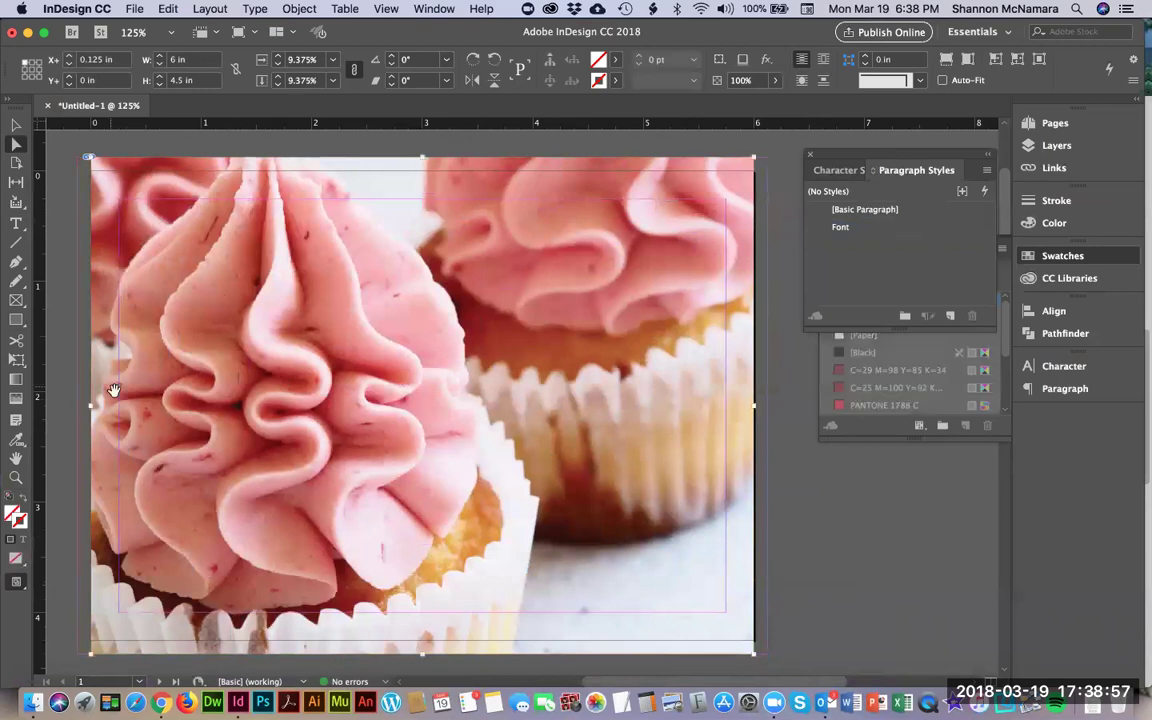
left_click_drag(90, 405, 78, 406)
left_click_drag(754, 404, 767, 405)
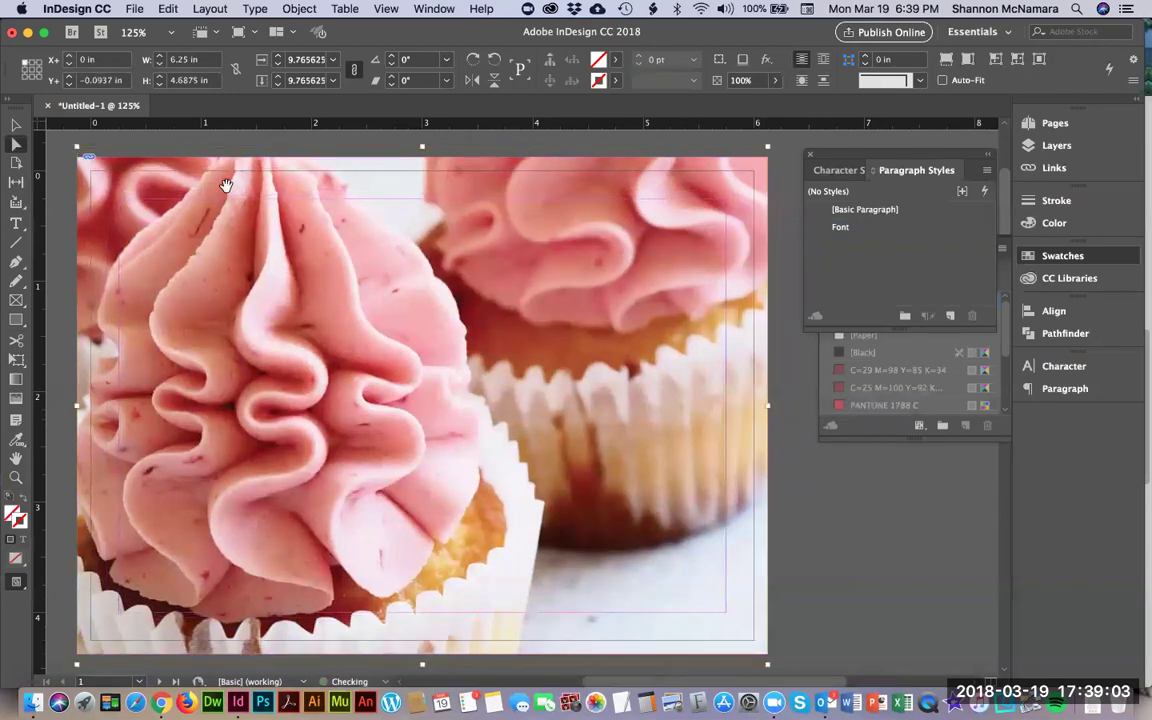
left_click(840, 513)
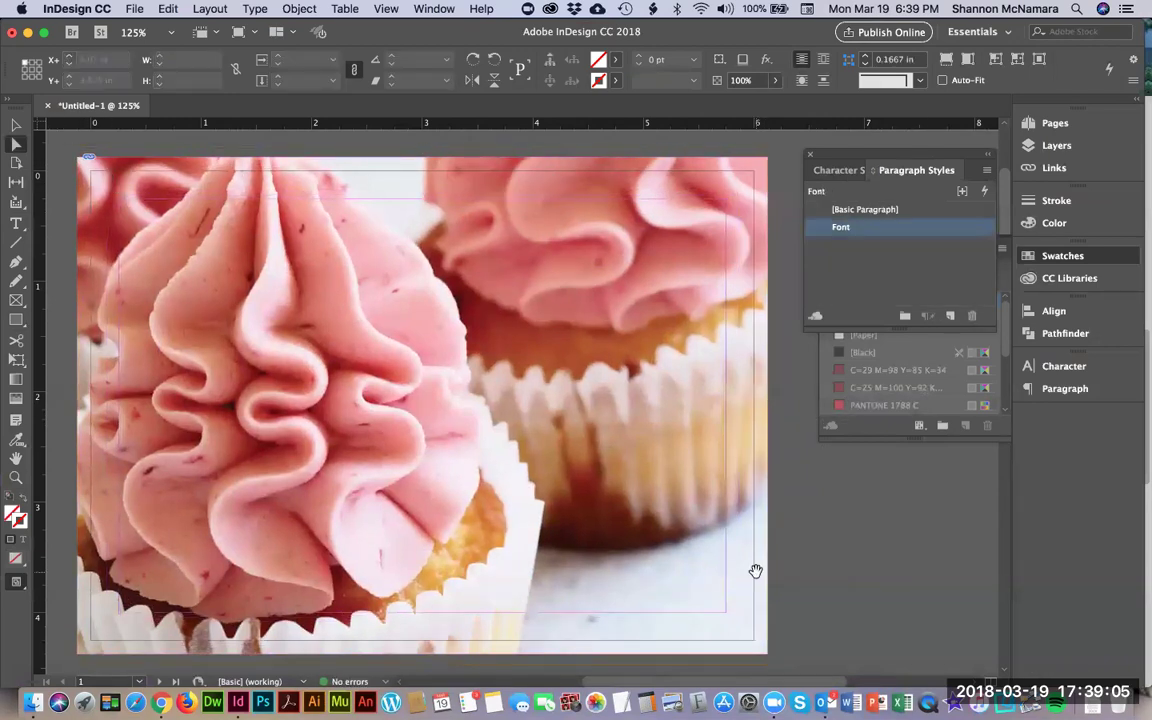
Read the headline, page 2 copy, logo and file naming requirements on the Week 3 assessment page in Chrome
key("super+Tab")
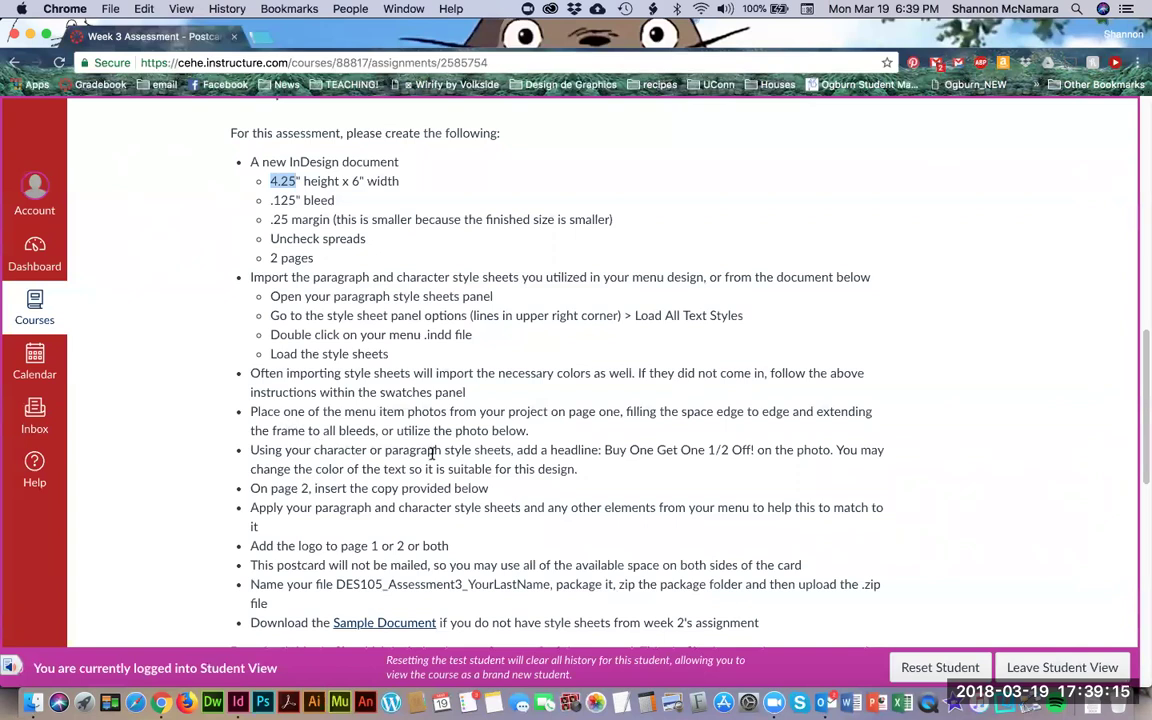
left_click_drag(604, 450, 805, 447)
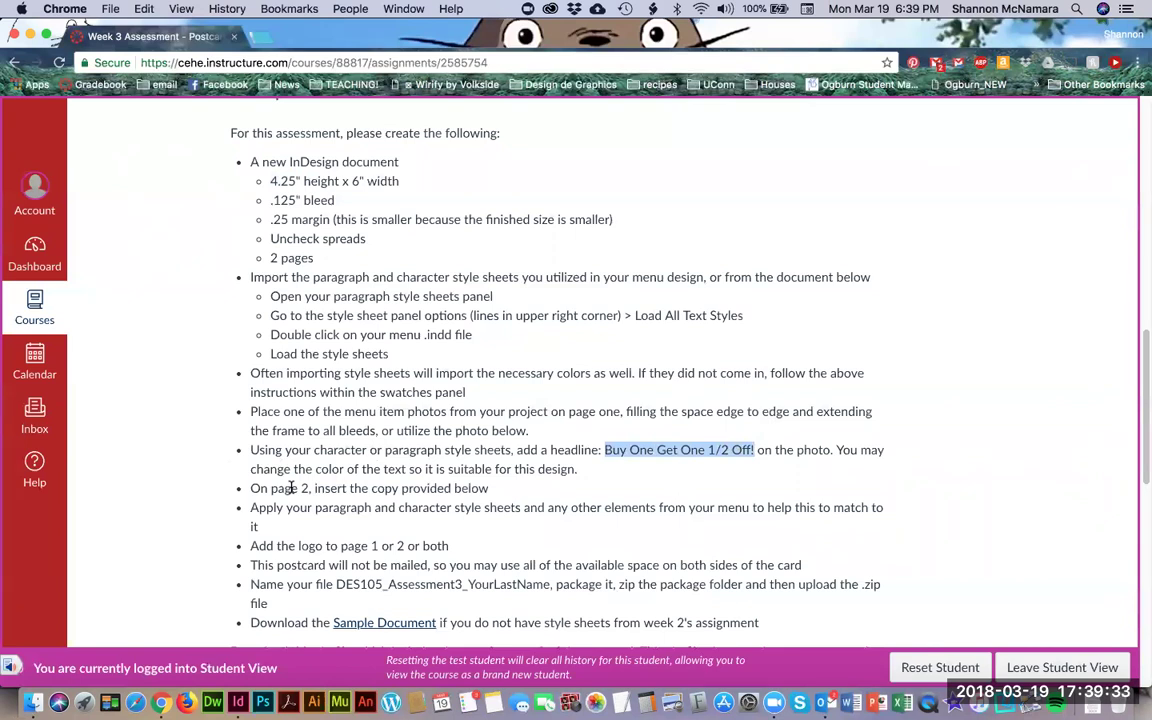
key("super+Tab")
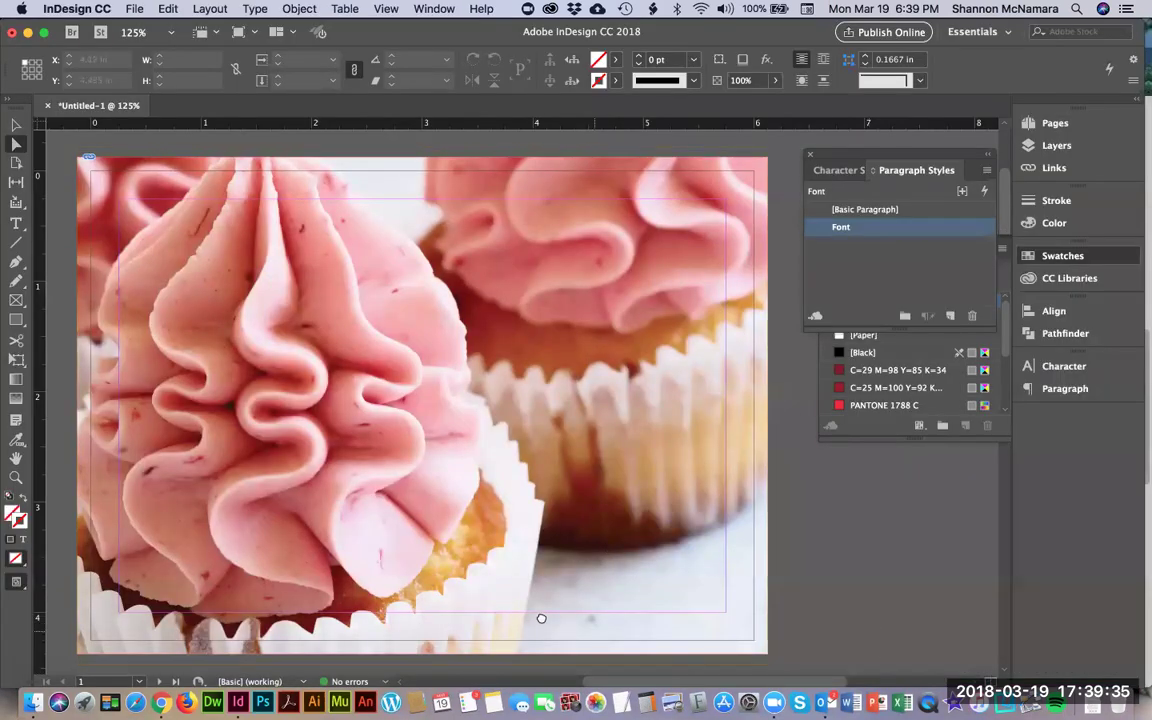
scroll(541, 618, "down", 15)
key("super+Tab")
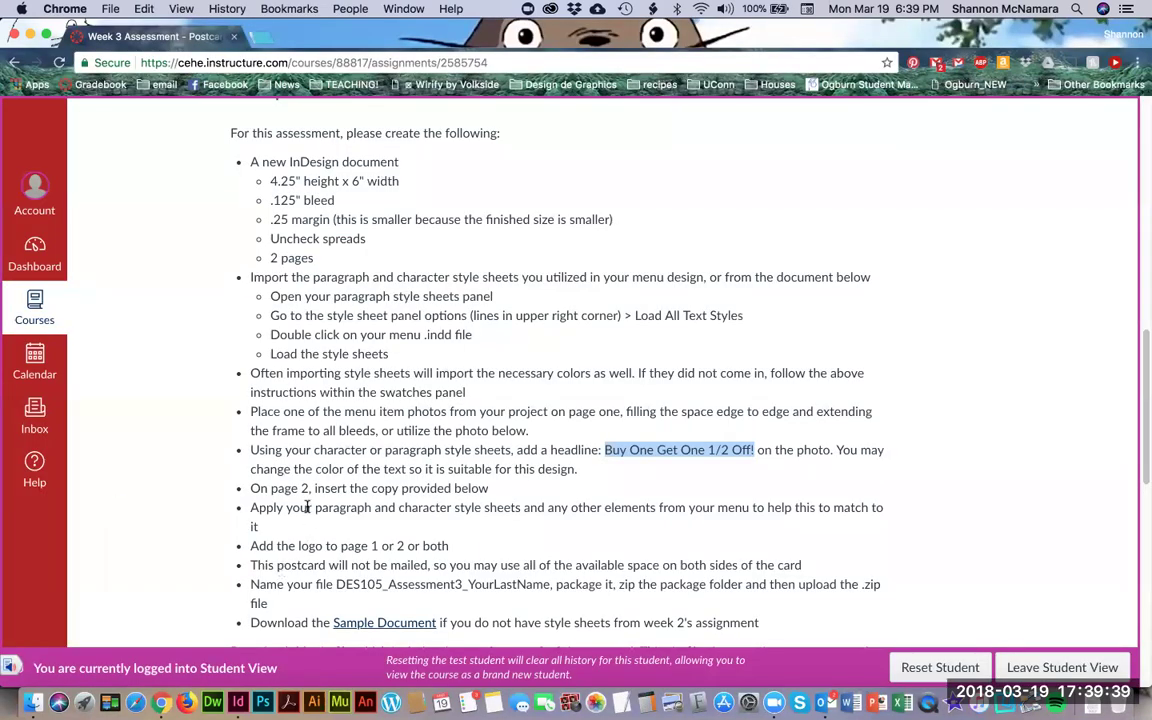
scroll(307, 507, "down", 1)
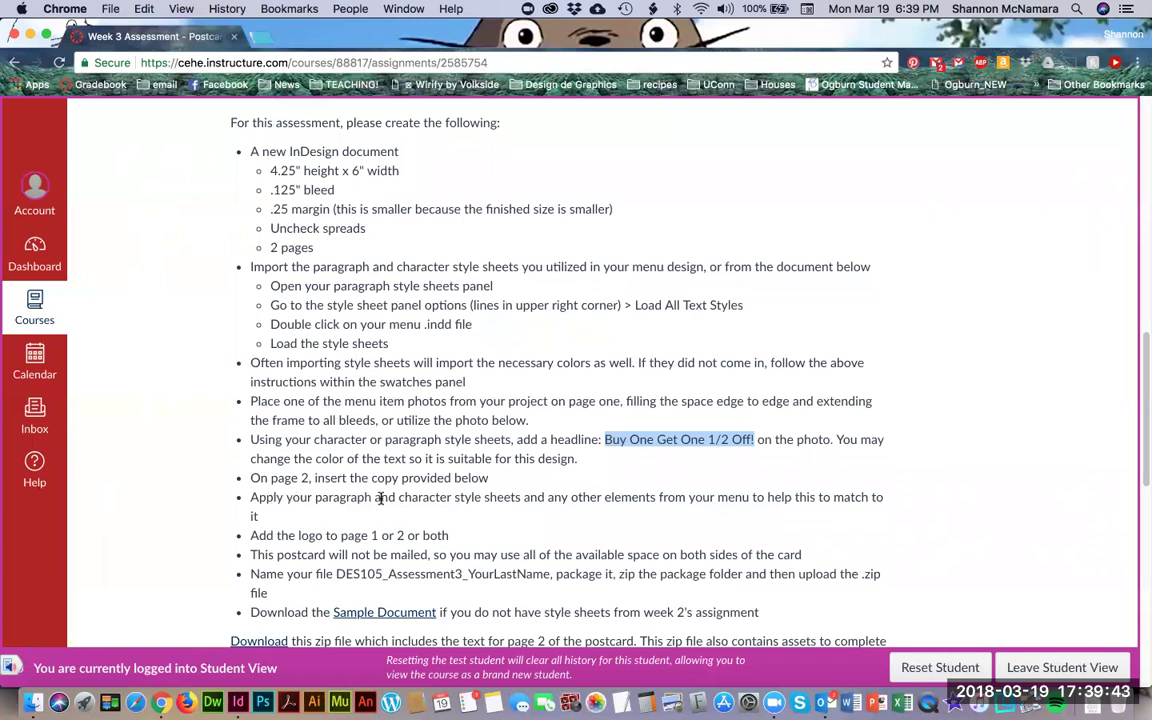
scroll(484, 509, "down", 1)
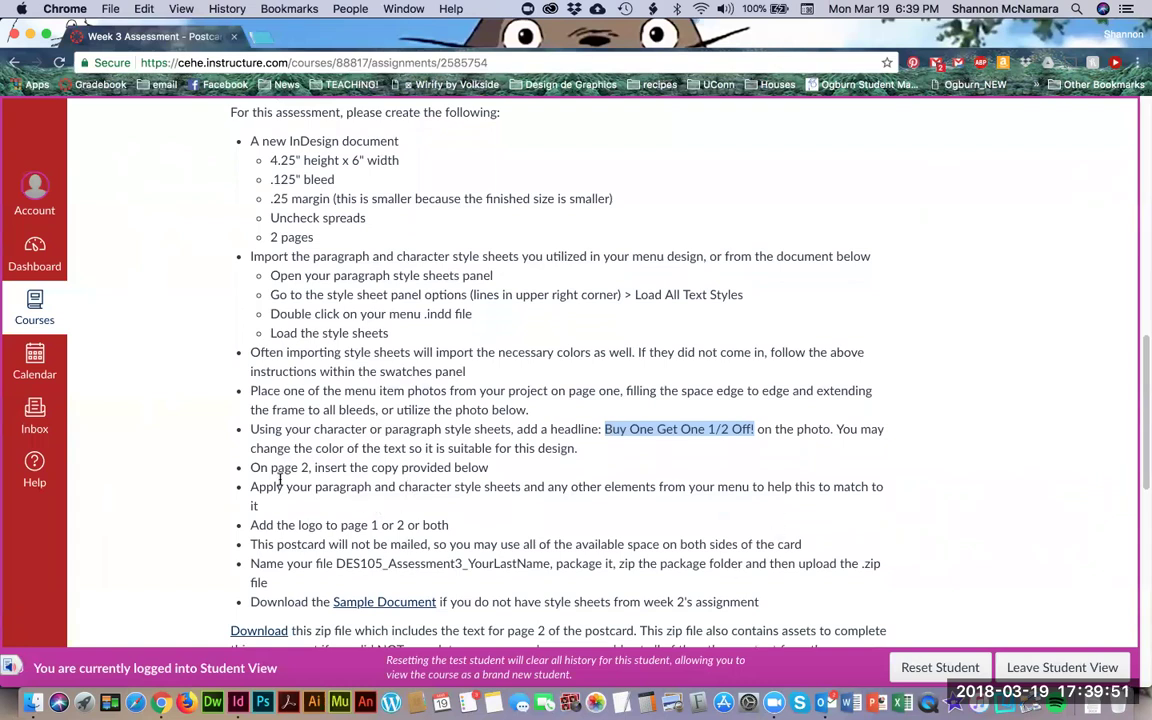
scroll(390, 478, "down", 2)
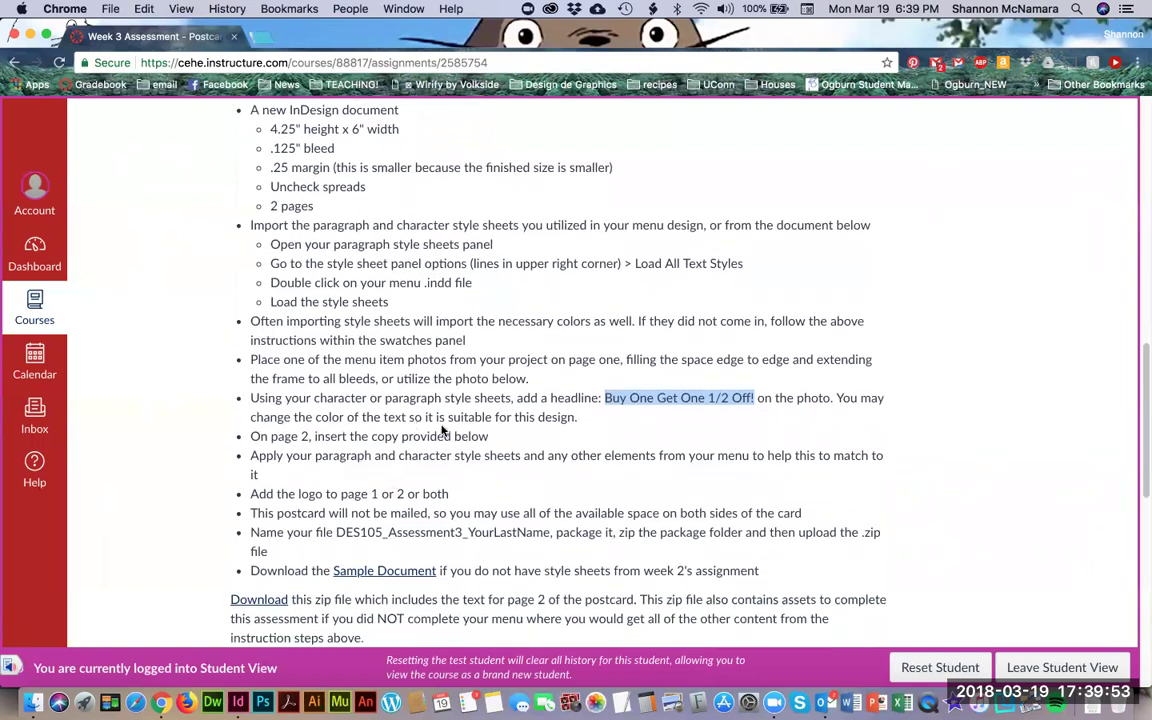
scroll(290, 525, "down", 2)
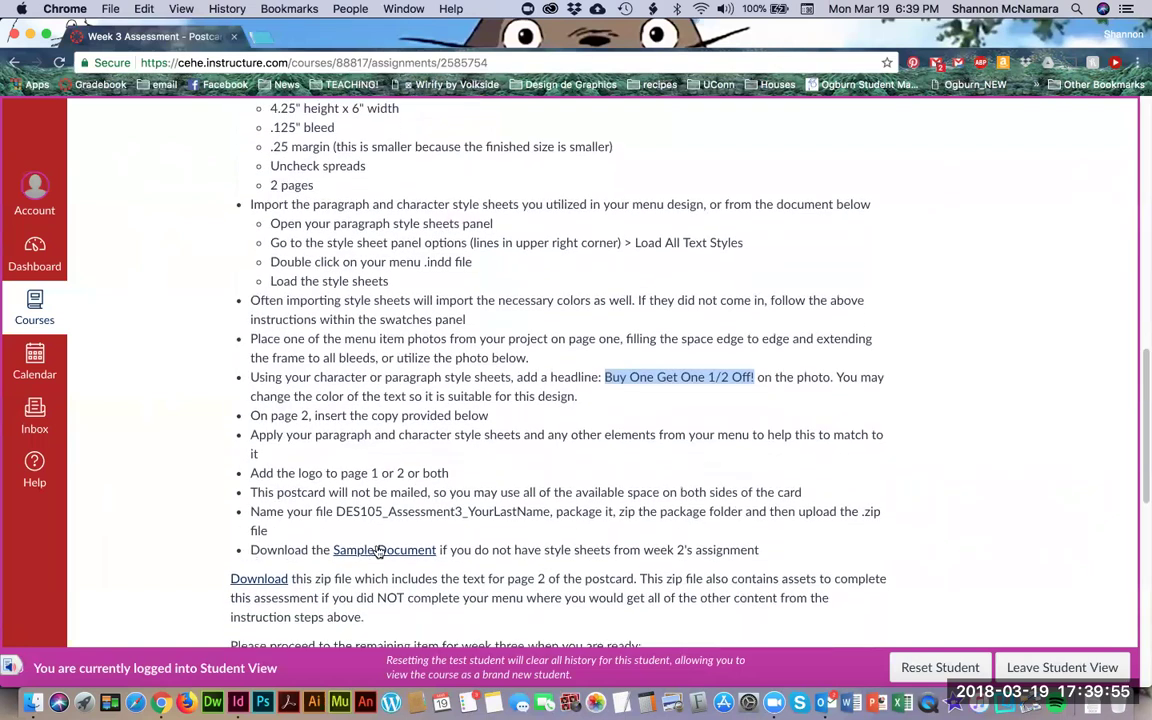
Download the Sample Document with the style sheets and the zip file containing the page 2 text from the assessment page
left_click(403, 552)
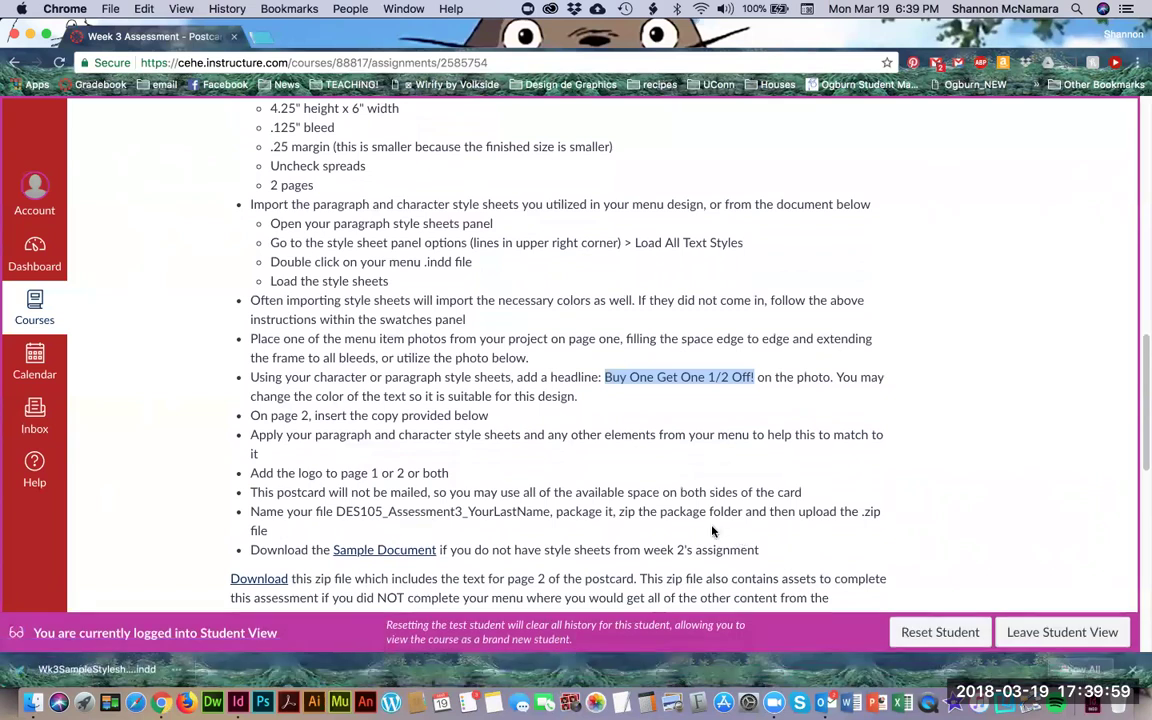
scroll(265, 456, "down", 1)
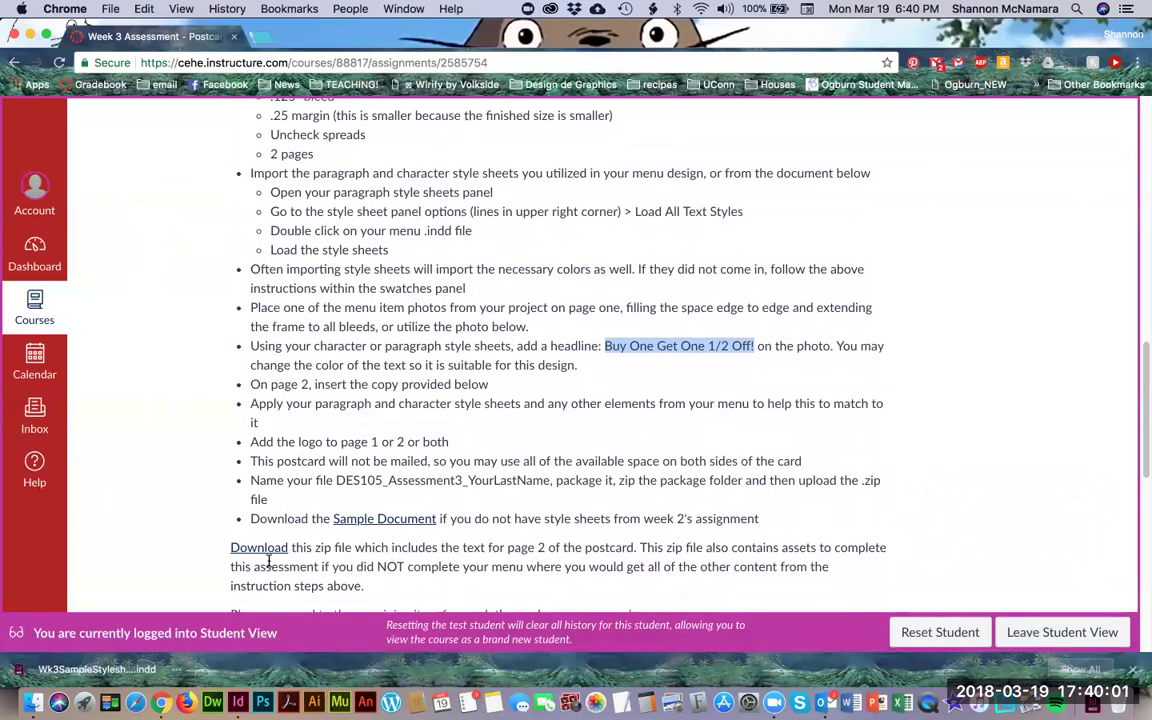
left_click(262, 552)
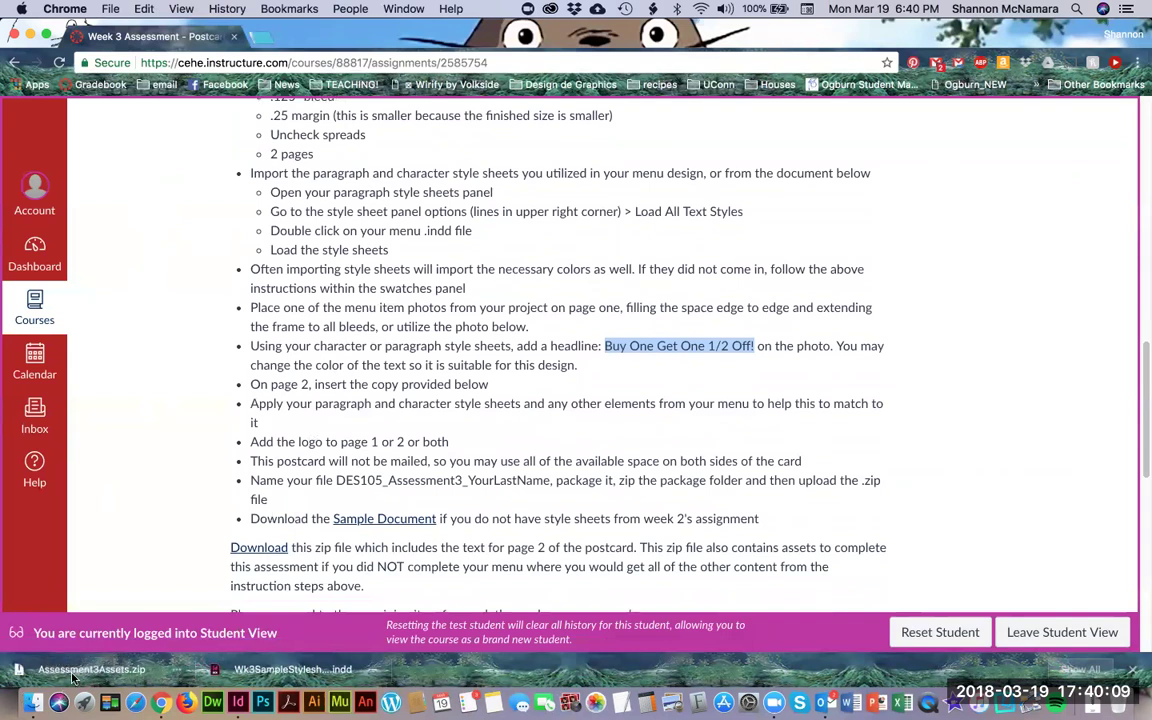
Switch to Finder, arrange a second window beside the first, and open the Week 3 folder inside DES105
left_click(33, 703)
key("super+n")
left_click_drag(364, 56, 786, 54)
left_click_drag(451, 35, 393, 36)
left_click(393, 36, "super")
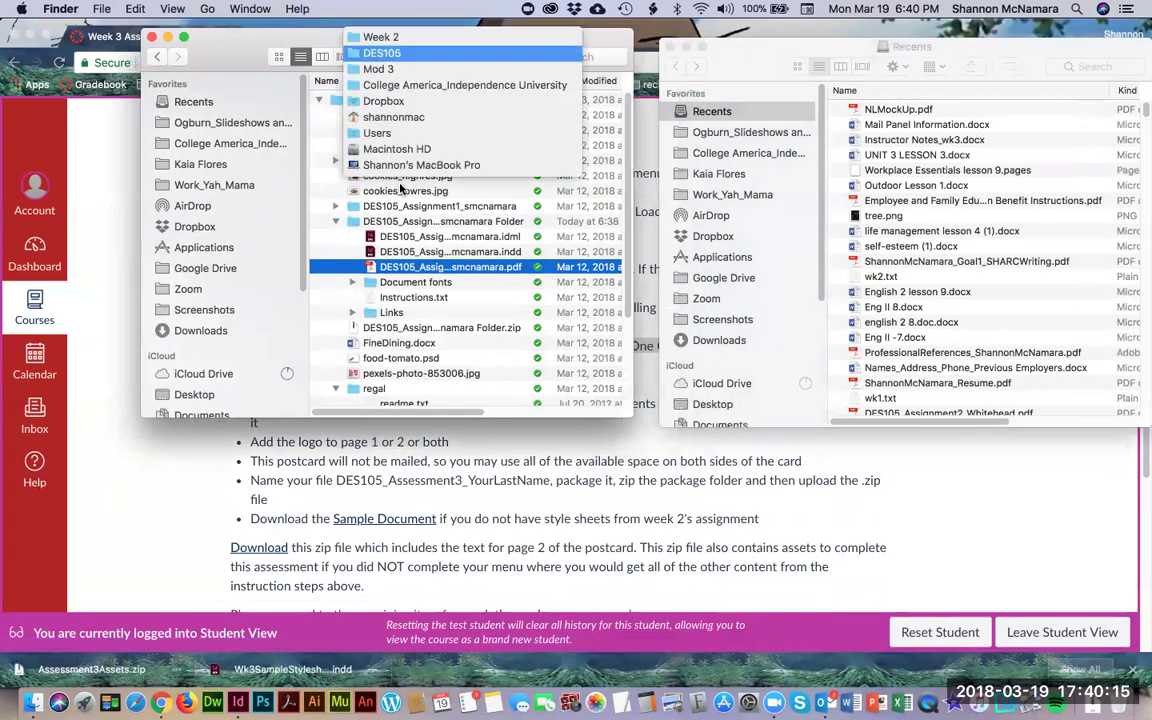
left_click(381, 53)
double_click(360, 183)
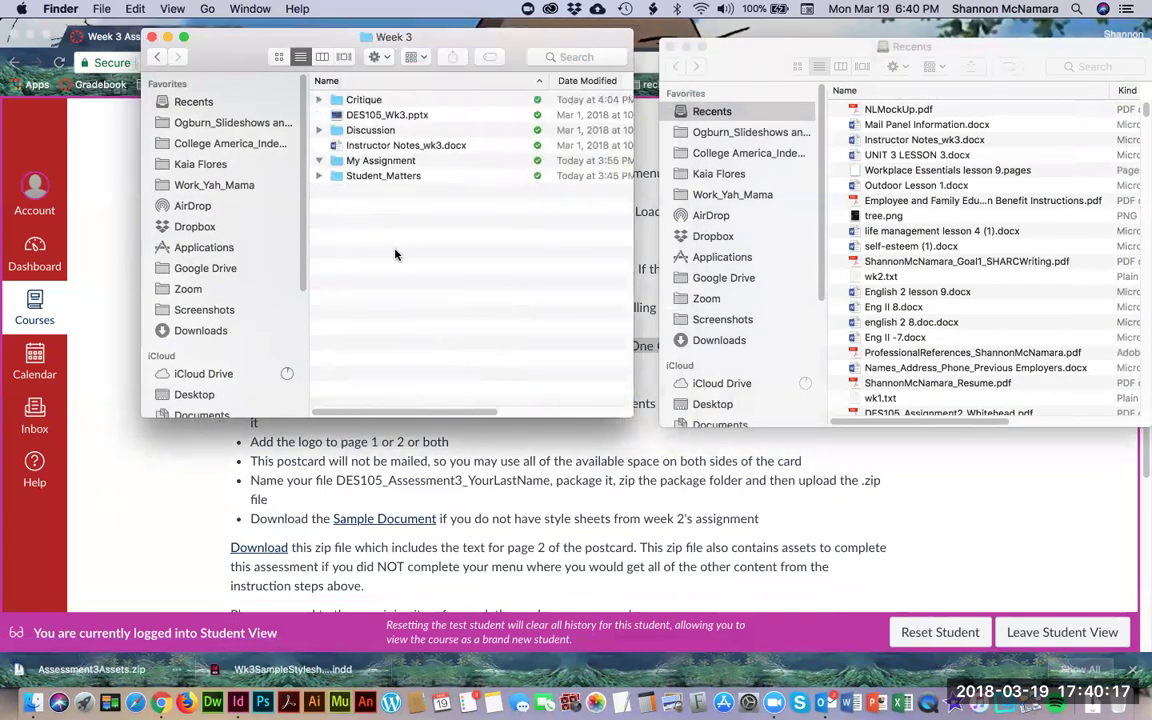
Create a new folder named Assessment in the Week 3 folder and open it
key("shift+super+n")
type("Assessm")
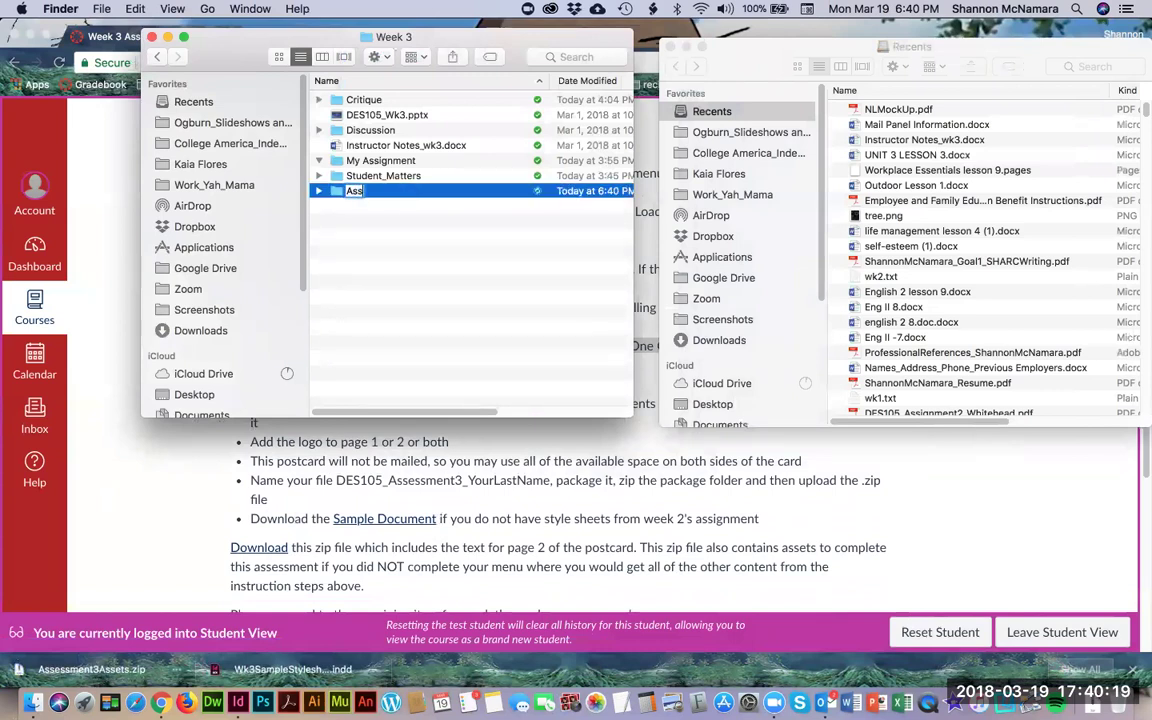
key("Return")
key("super+Down")
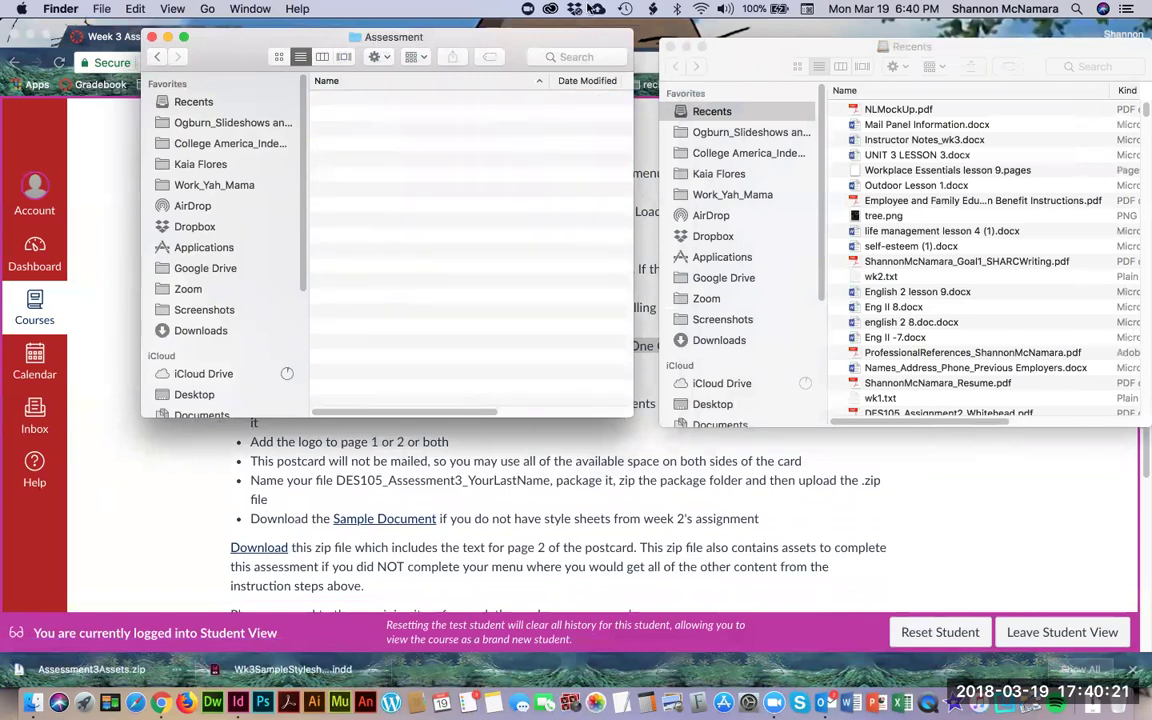
Move Assessment3Assets.zip and Wk3SampleStylesheets.indd from Downloads into the Assessment folder
left_click(716, 339)
left_click(913, 109)
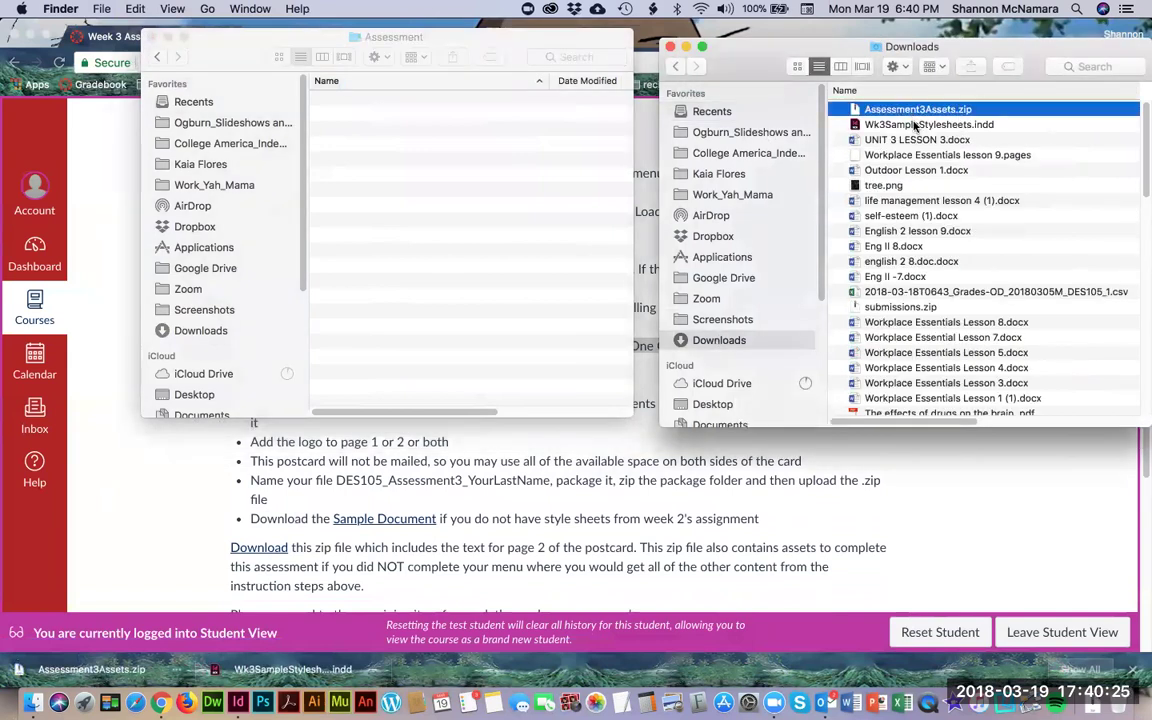
left_click(835, 124, "super")
left_click_drag(713, 150, 463, 141)
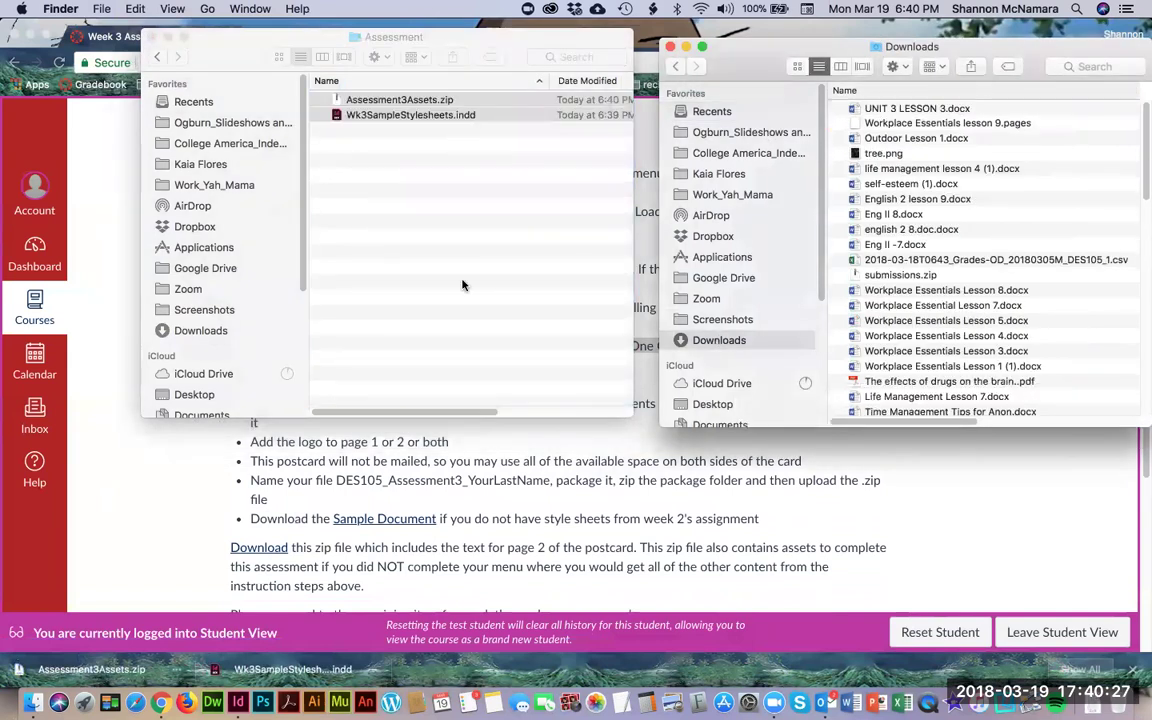
Extract Assessment3Assets.zip and open Assessment3Text.docx from the extracted folder in Word
double_click(388, 100)
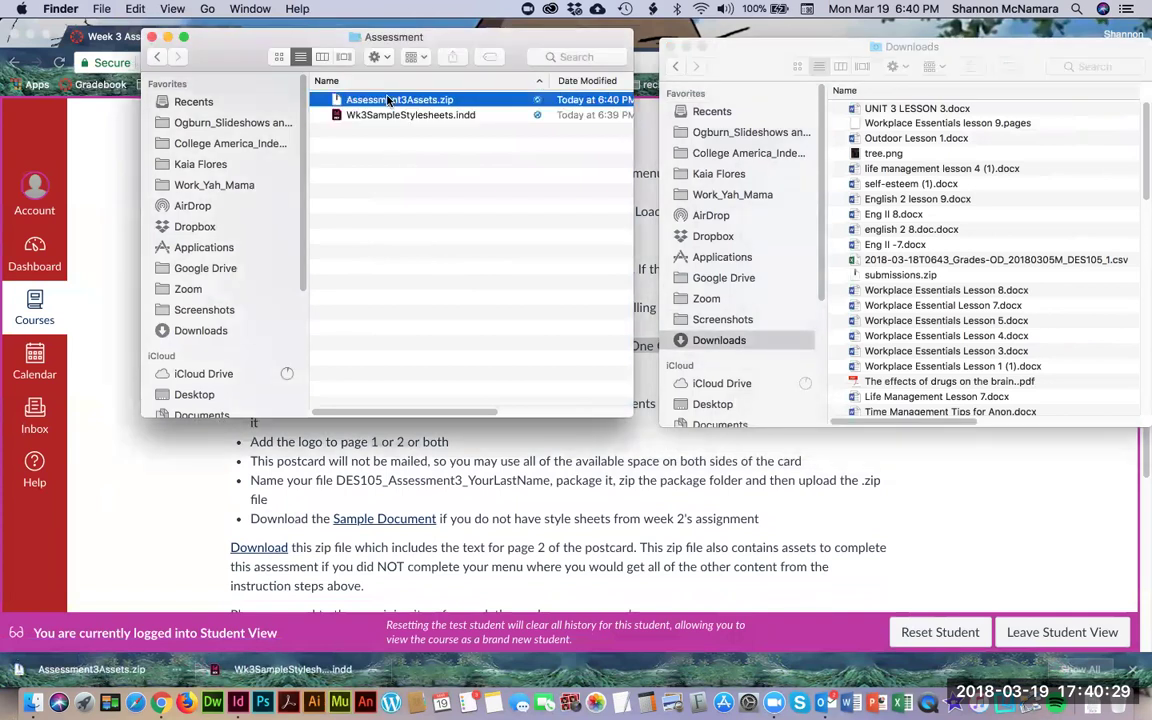
key("Right")
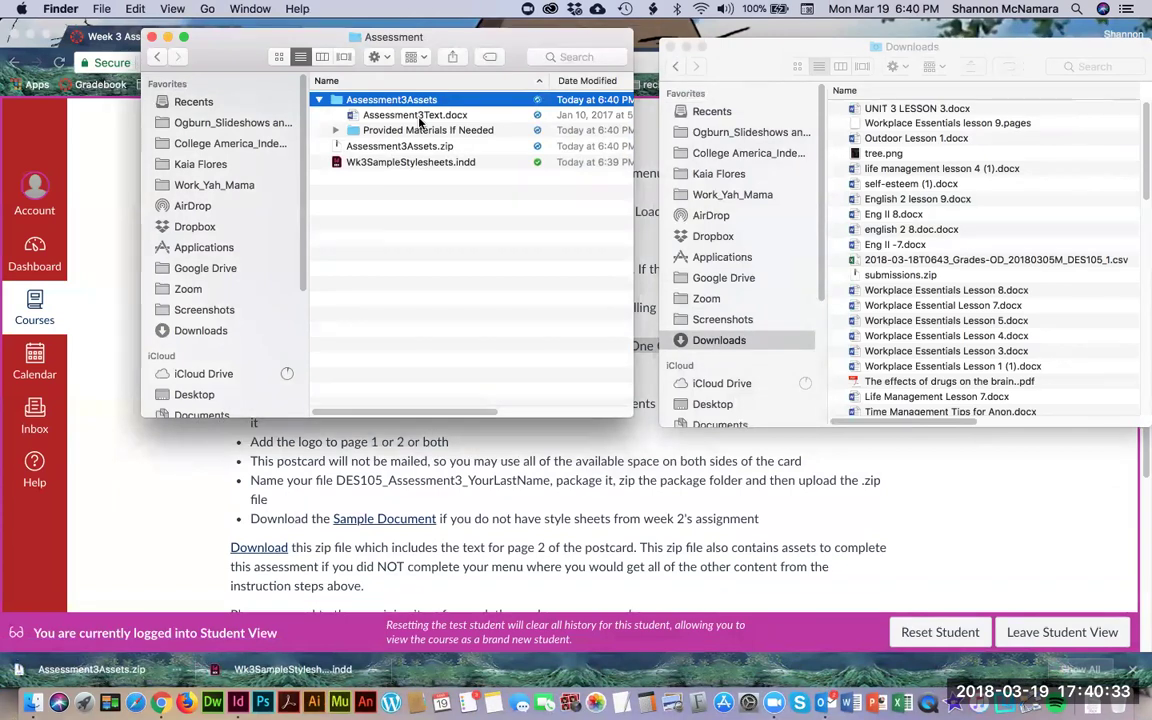
left_click(418, 116)
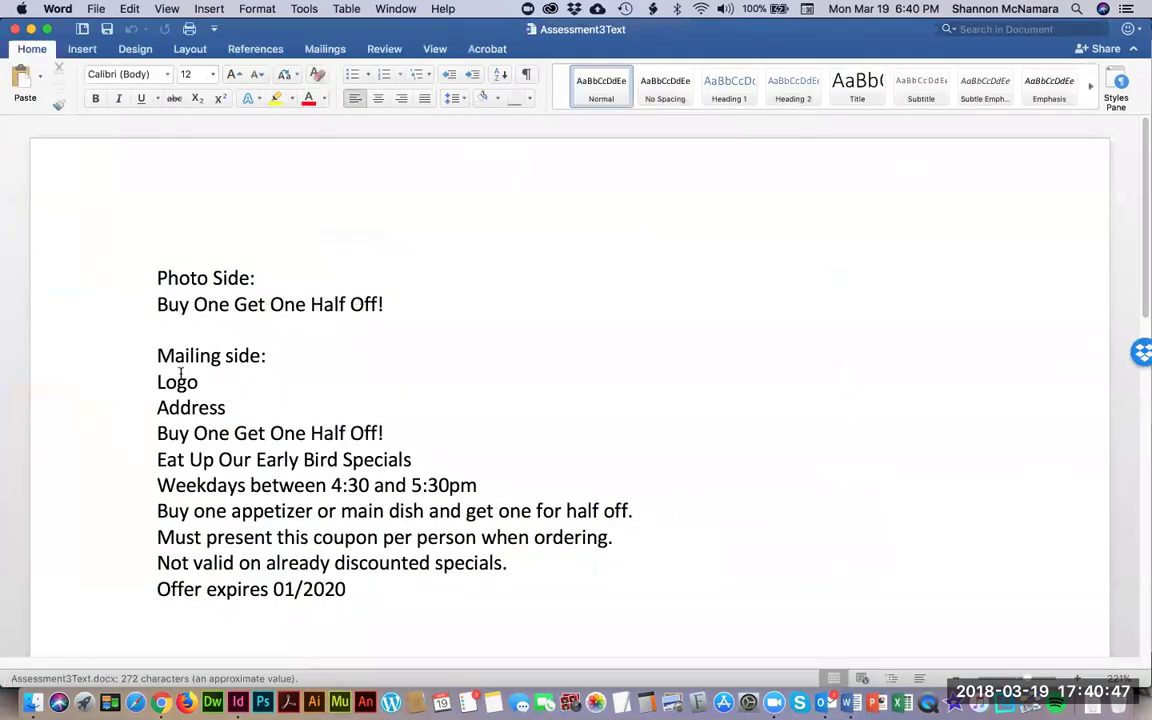
Compare the headline wording on the Chrome assessment page with the Word document, and review the logo, address and offer lines for the mailing side
key("super+Tab")
key("super+Tab")
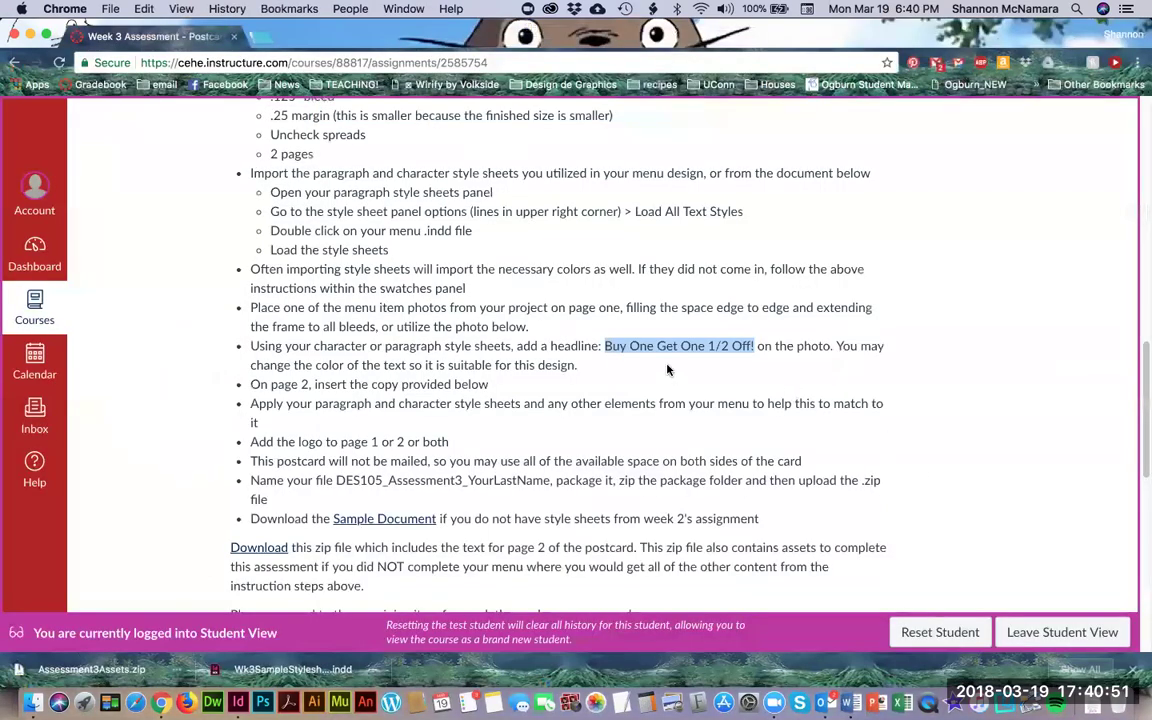
key("super+Tab")
key("super+Tab")
key("super+Tab")
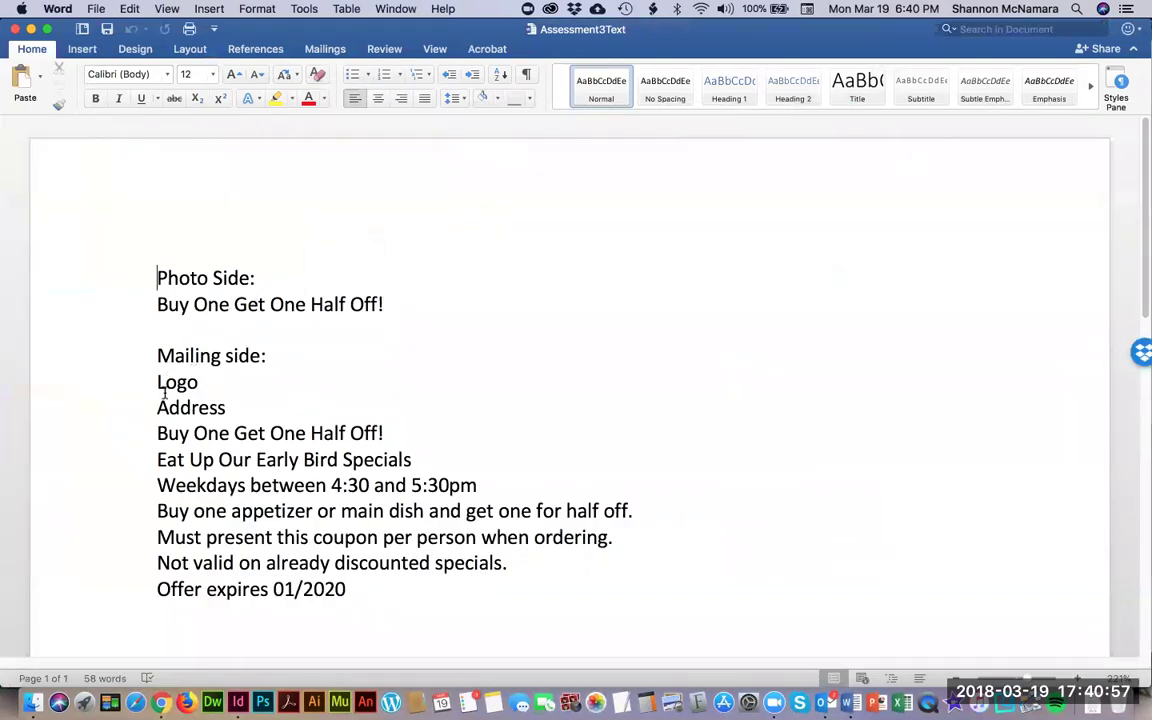
left_click_drag(157, 381, 224, 409)
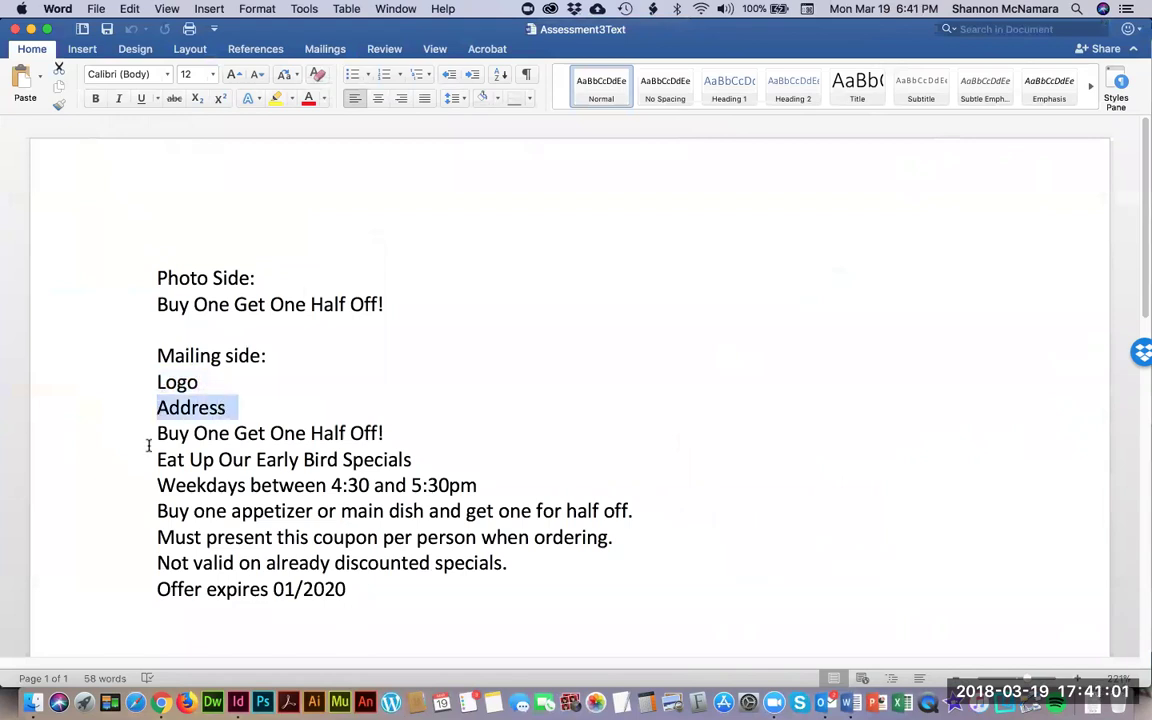
left_click_drag(156, 432, 489, 486)
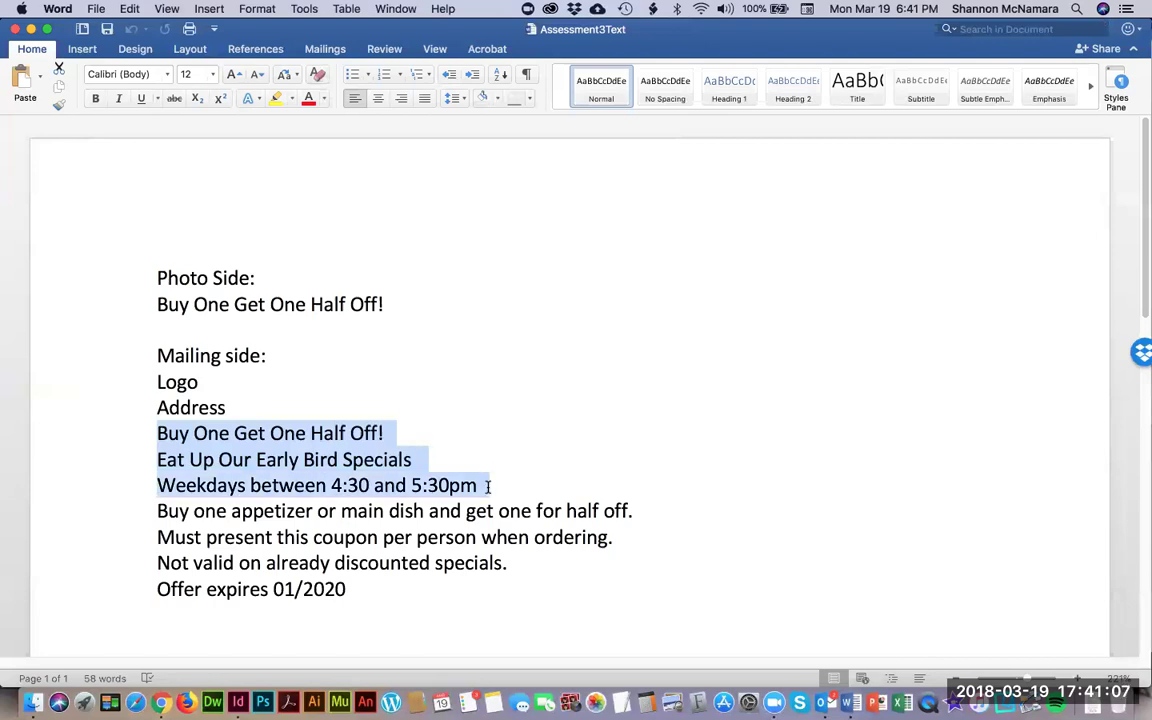
Review the offer terms at the end of the Word copy, and search the web in a new Chrome tab for "postcard setup"
left_click_drag(157, 511, 625, 581)
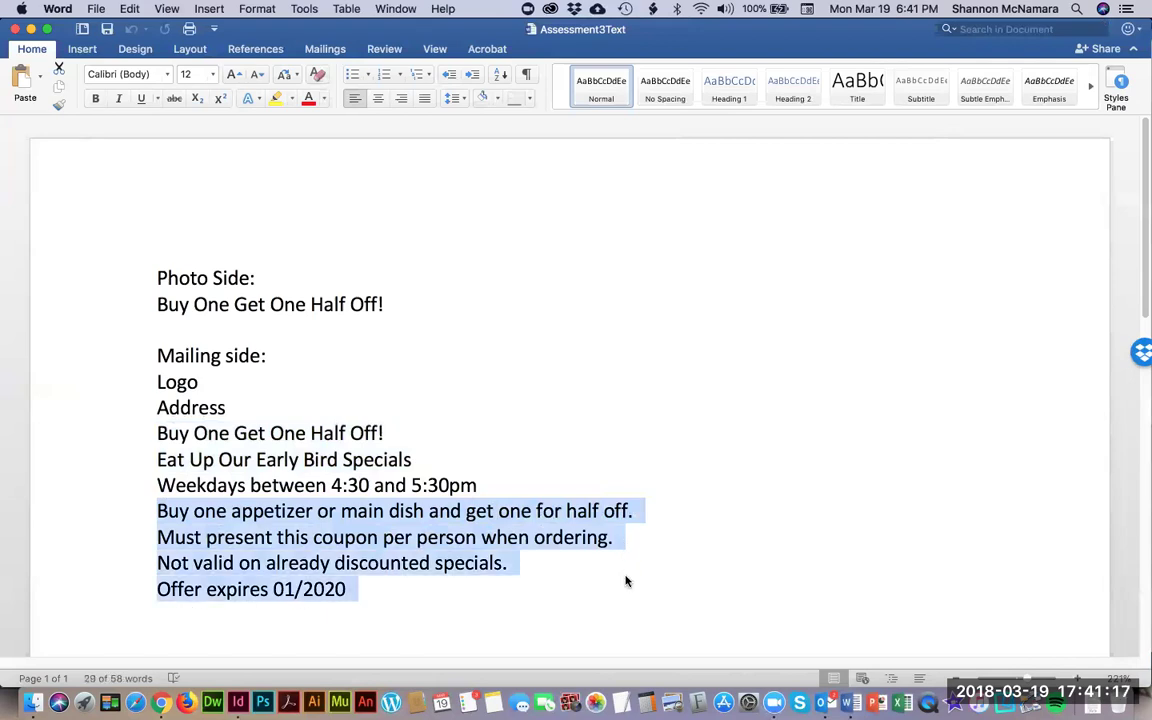
key("super+Tab")
key("super+Tab")
key("super+Tab")
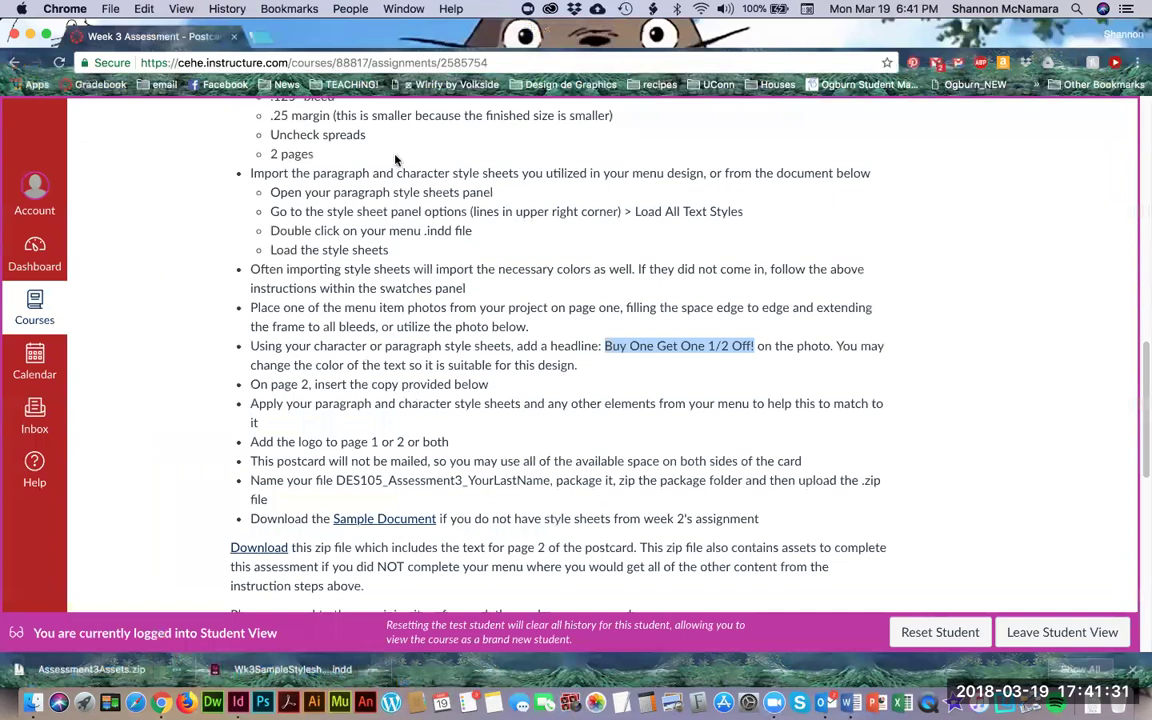
left_click(255, 37)
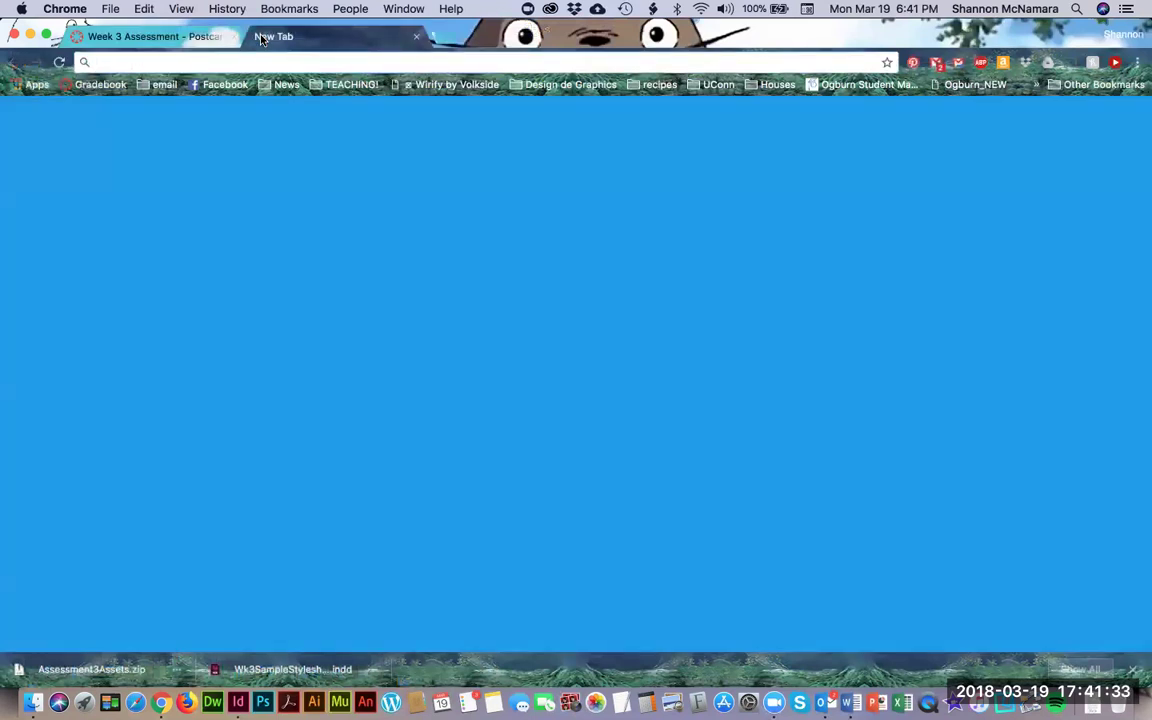
type("postcard setup")
key("Return")
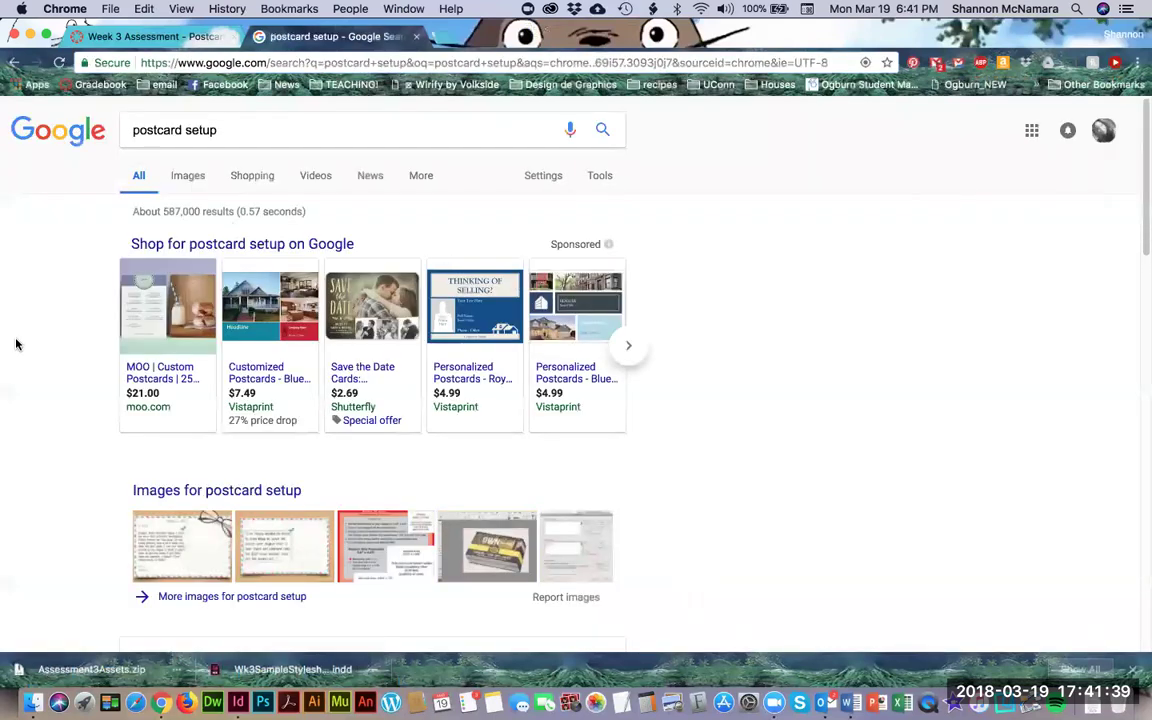
Examine the image results for mailing-side layouts, comparing the handwritten wikiHow postcard with the Direct Mail 101 clear-zone diagram
left_click(184, 549)
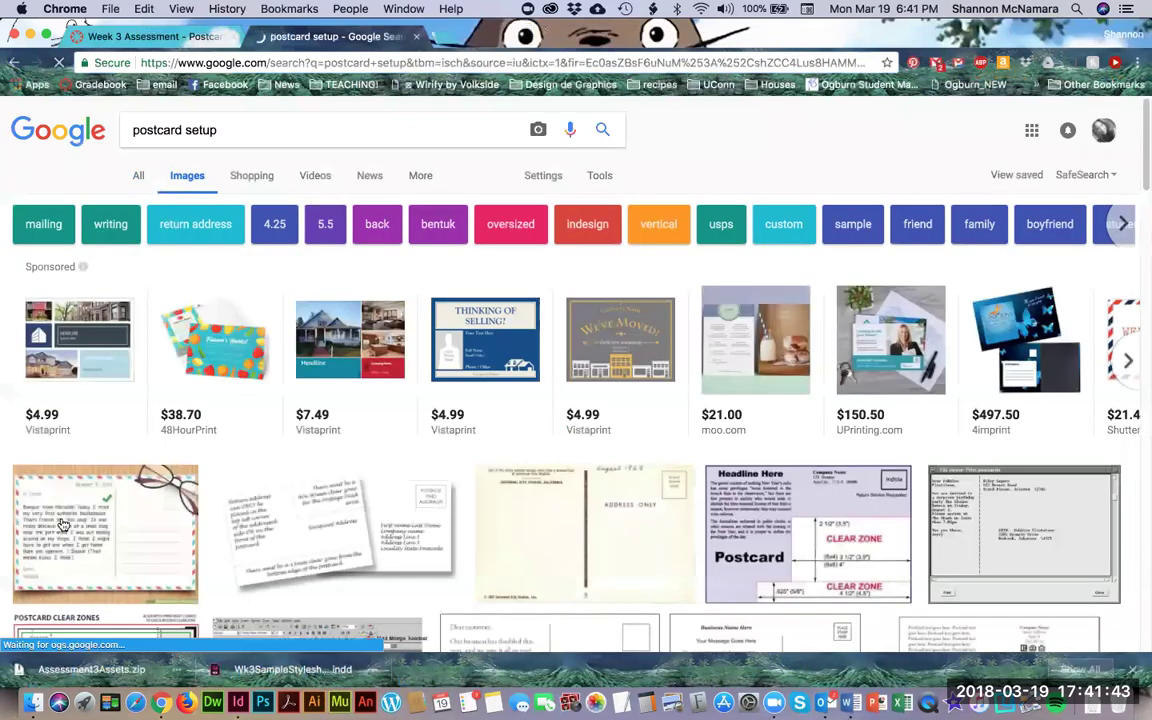
left_click(113, 484)
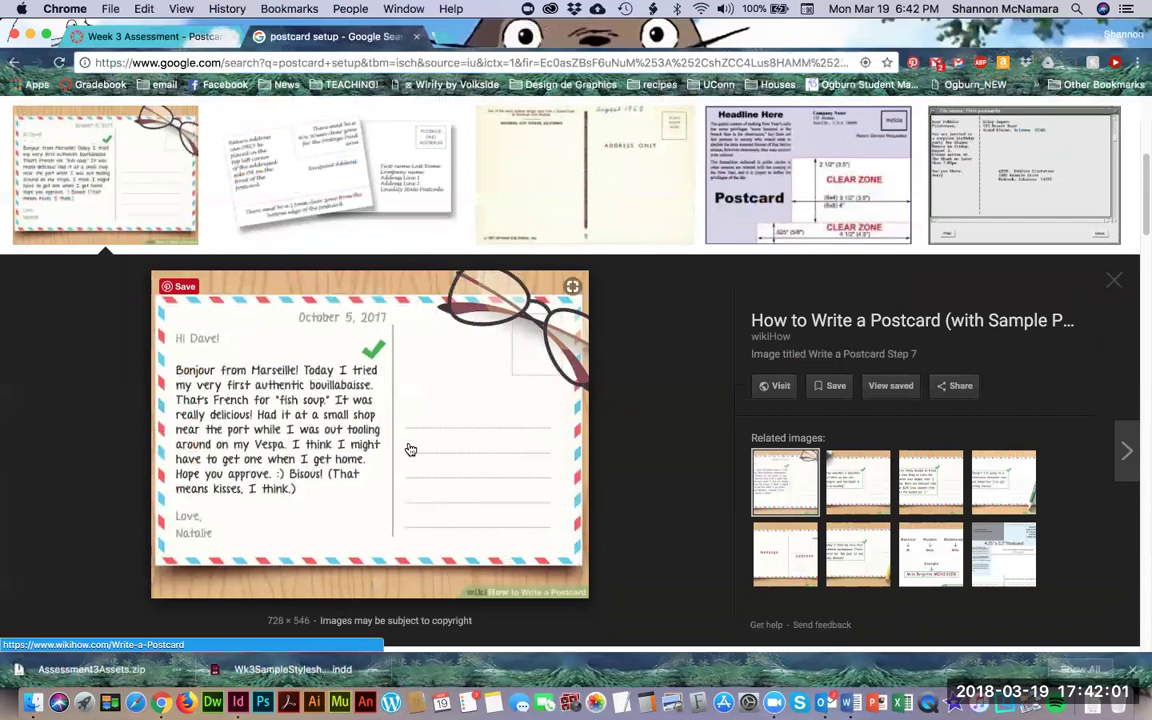
left_click(755, 150)
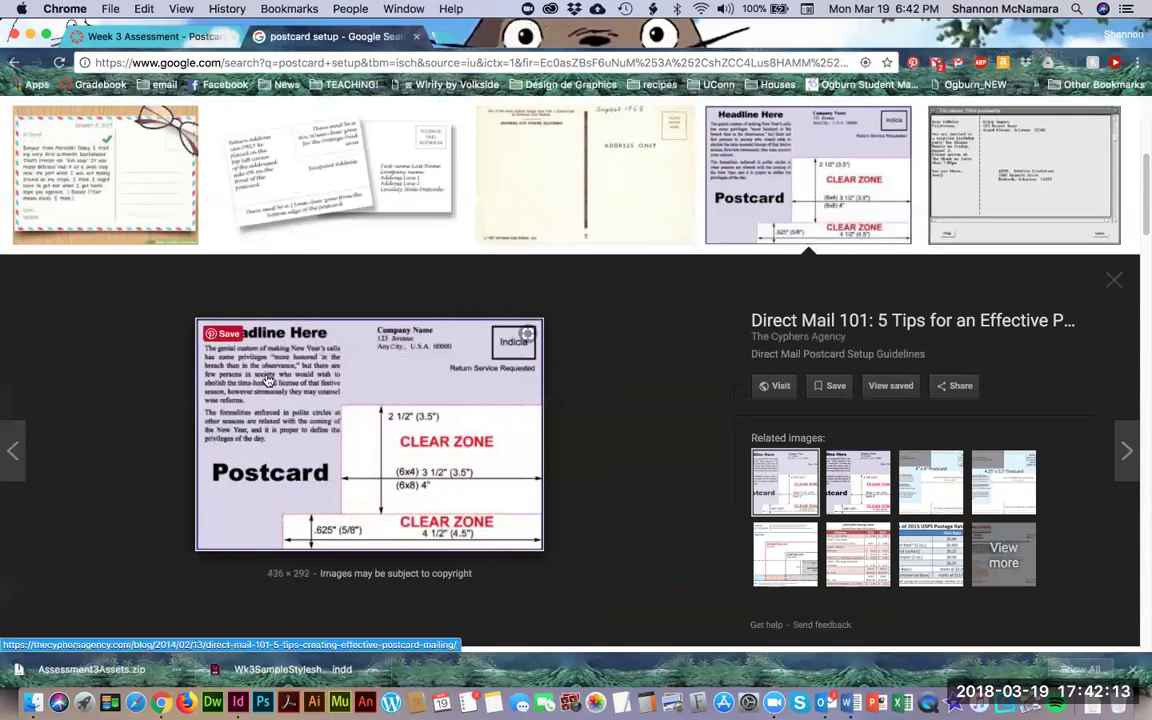
scroll(571, 411, "down", 5)
scroll(571, 414, "up", 4)
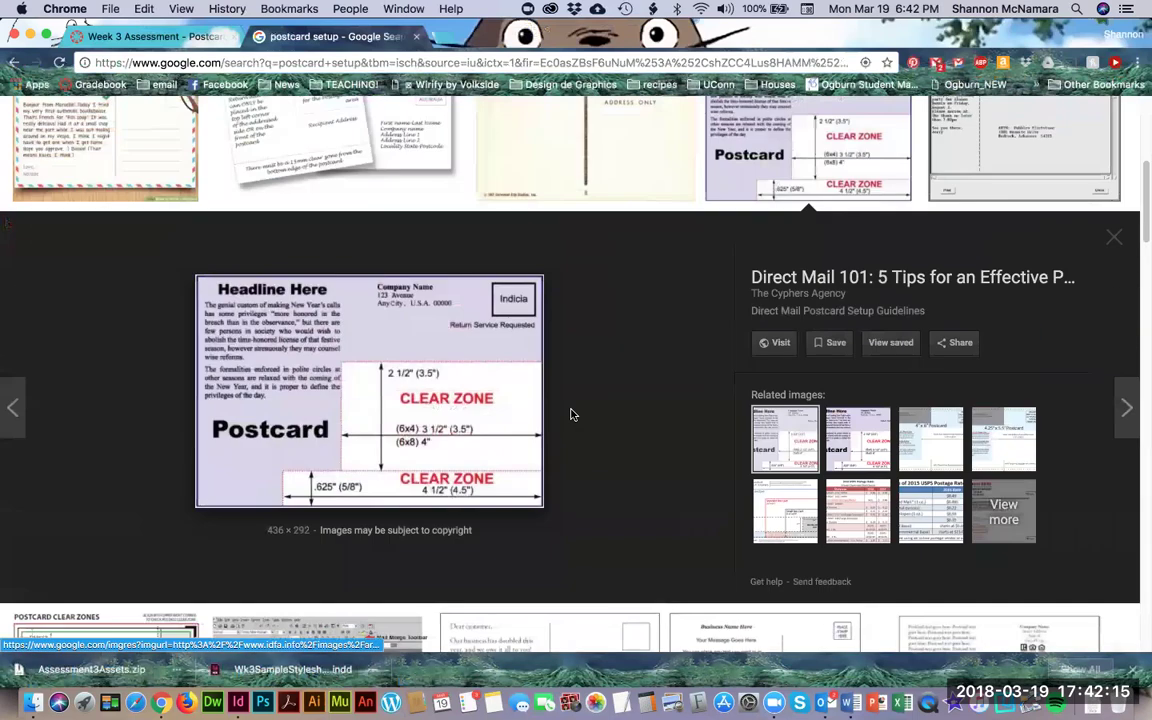
scroll(571, 414, "up", 1)
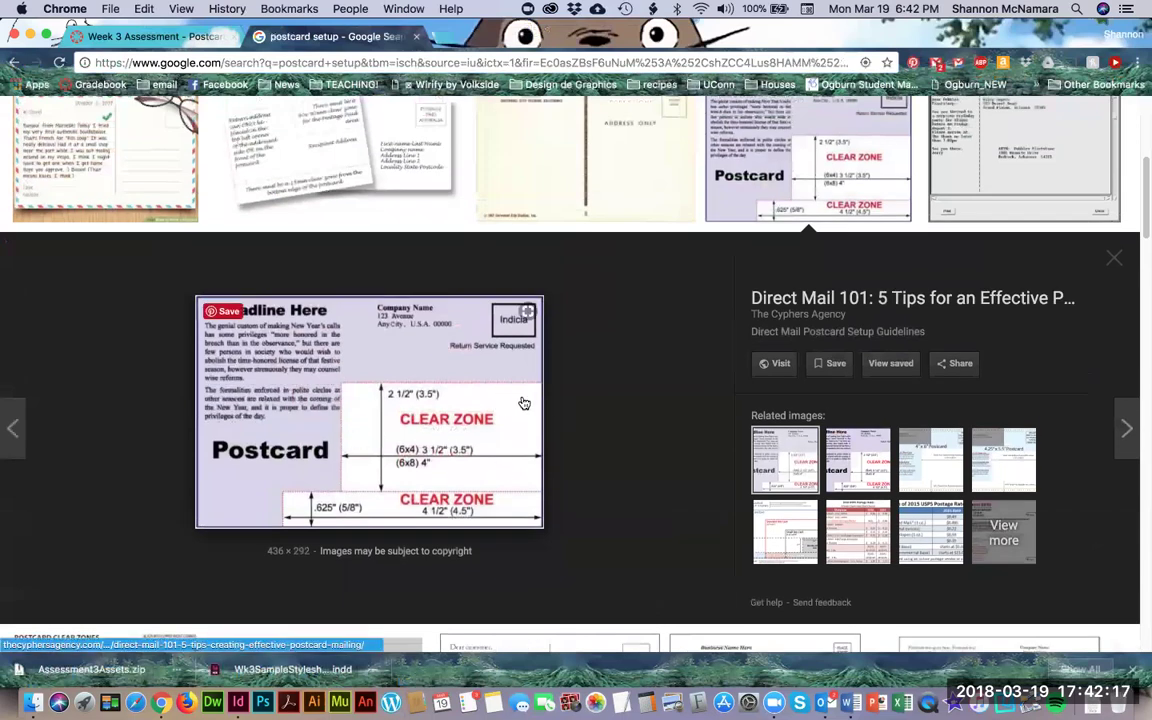
scroll(422, 458, "up", 2)
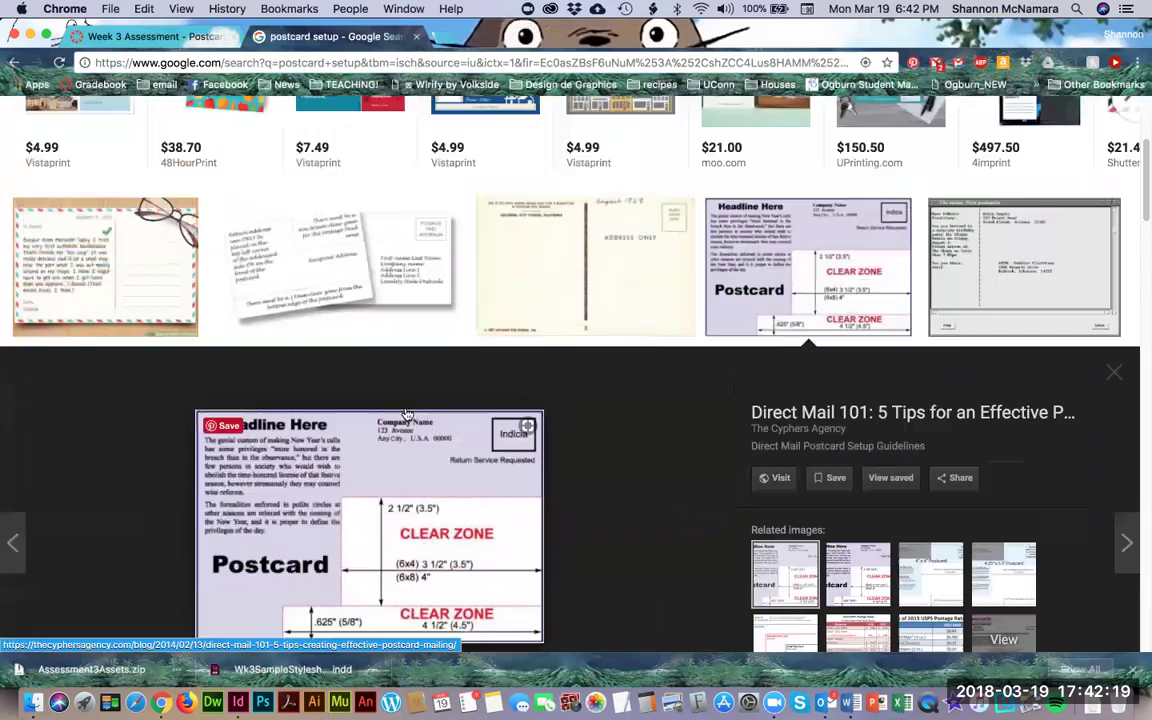
left_click(87, 267)
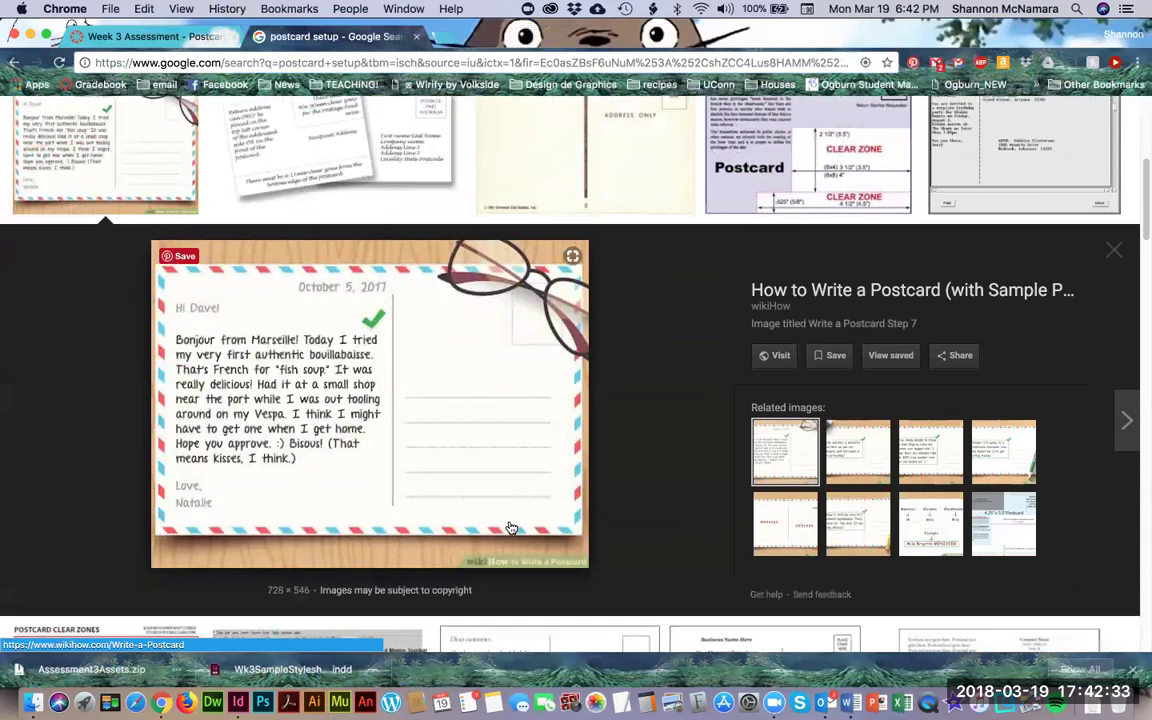
Switch to InDesign and place a vertical guide at about 3 in on page 2, splitting the postcard into two halves
key("super+Tab")
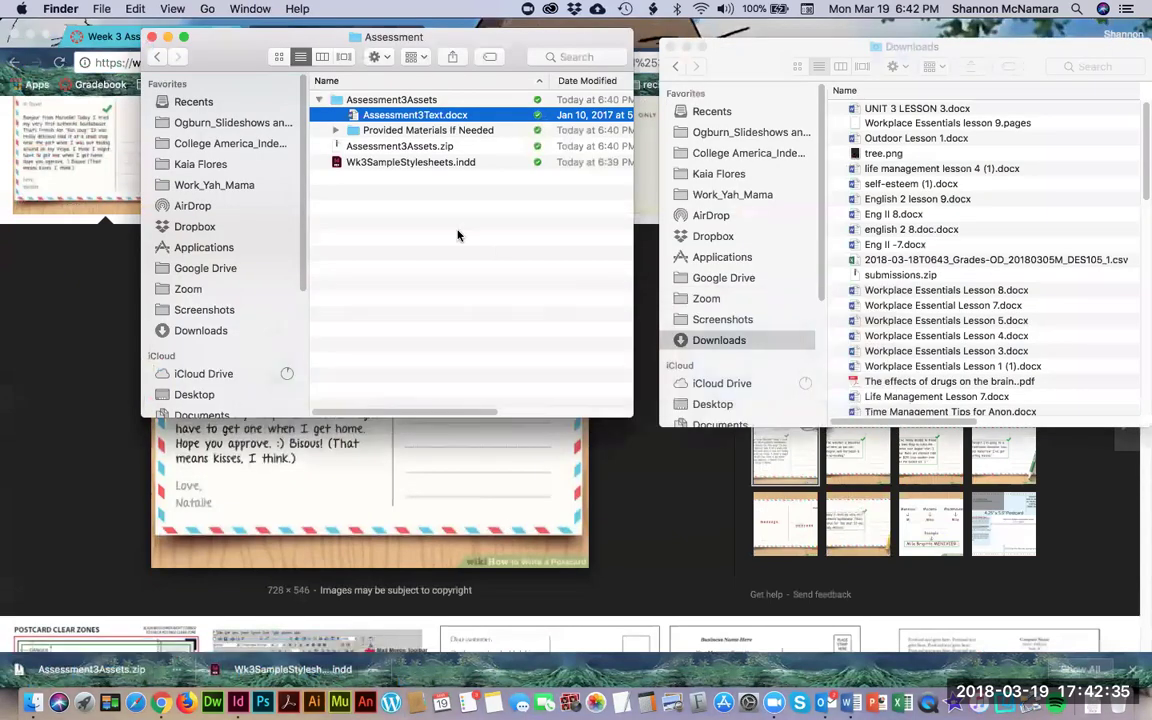
key("super+Tab")
key("super+Tab")
key("super+Tab")
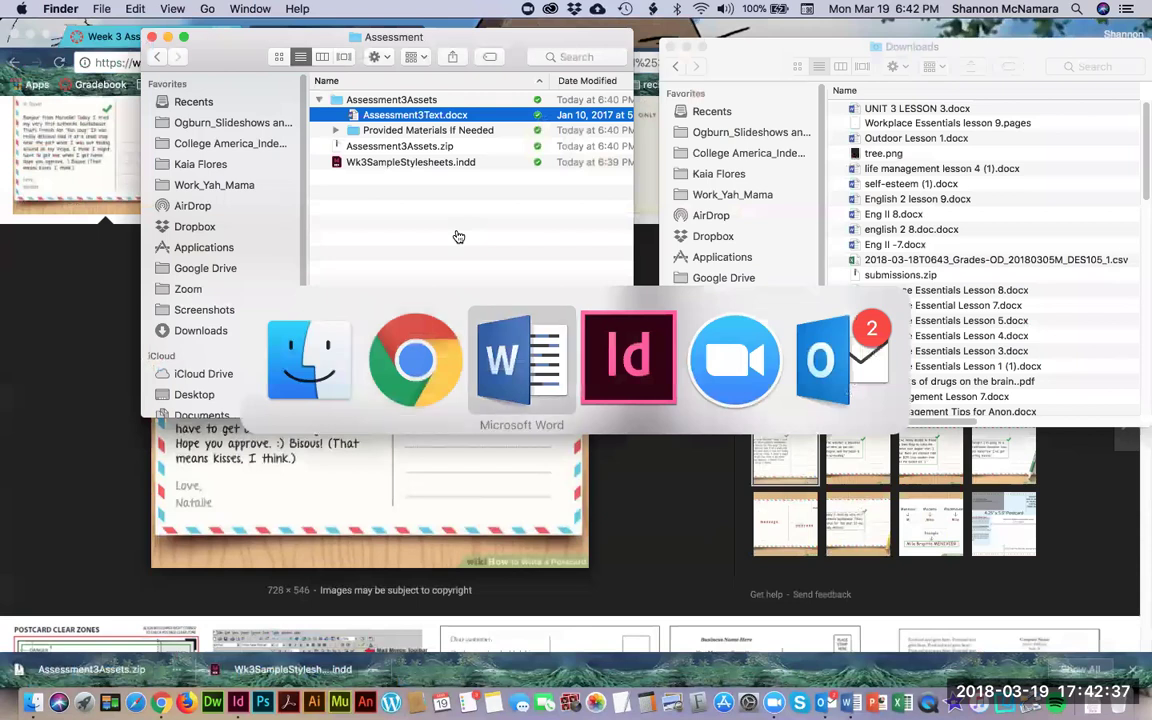
key("p")
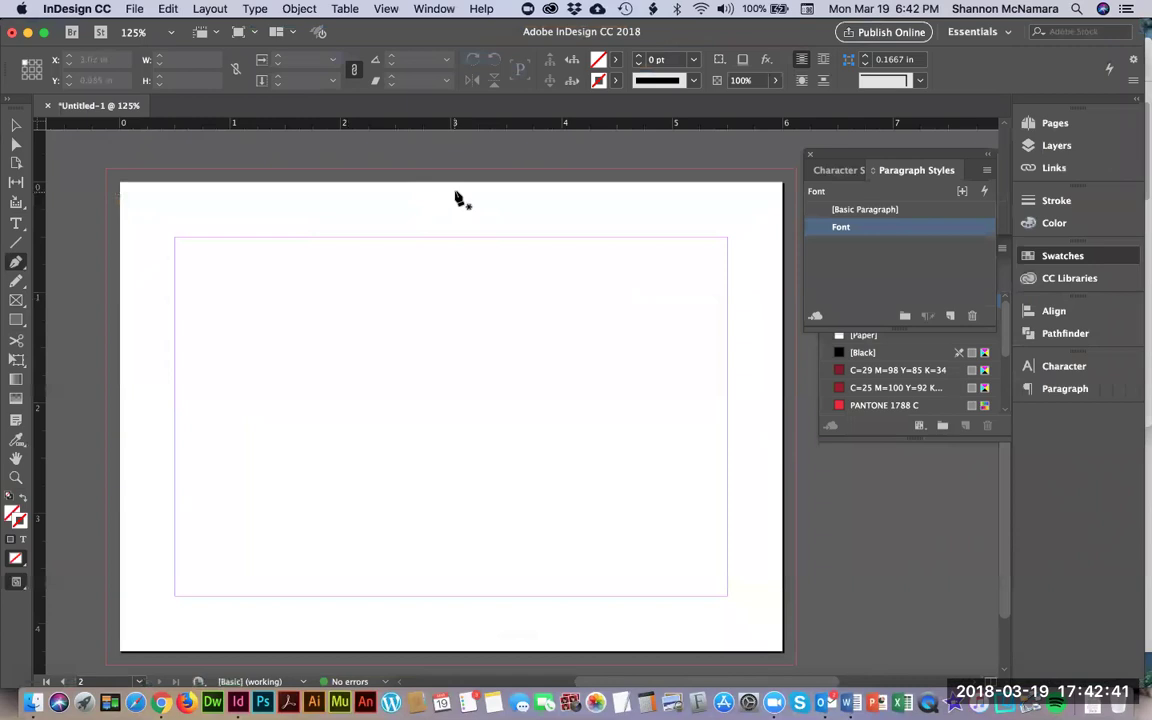
left_click(16, 124)
left_click_drag(38, 566, 450, 227)
left_click(308, 318)
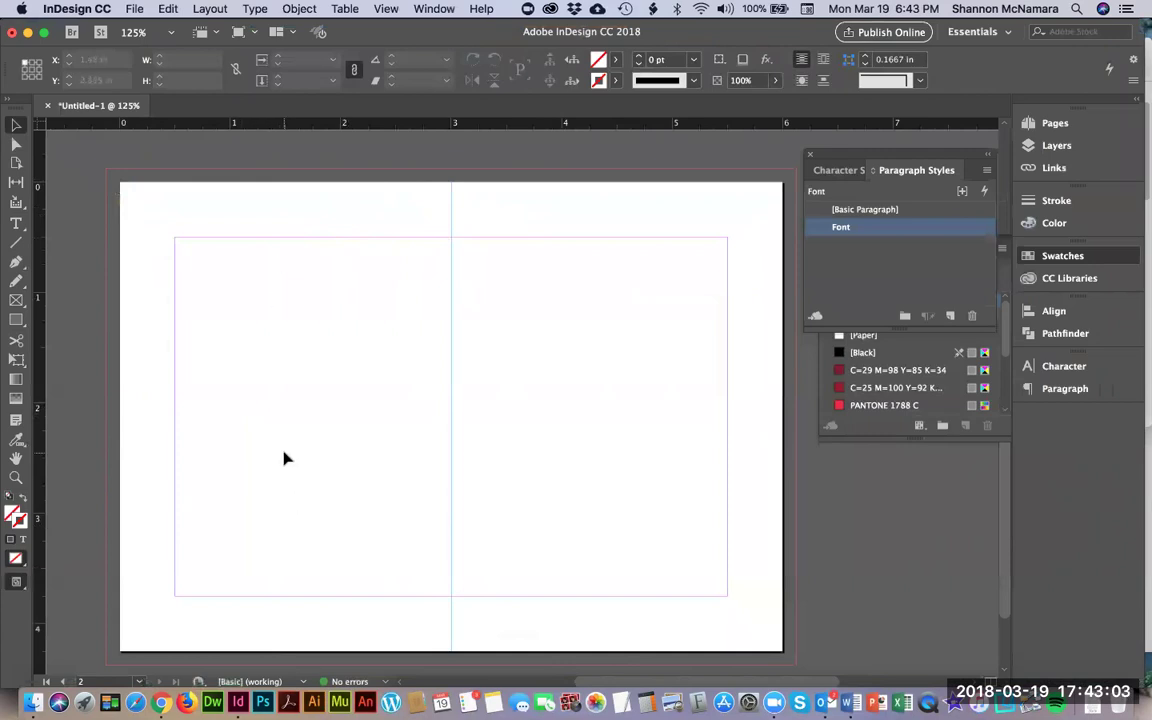
Check the wikiHow postcard example and the assessment page instructions in Chrome, and return to the InDesign document
key("super+Tab")
key("super+Tab")
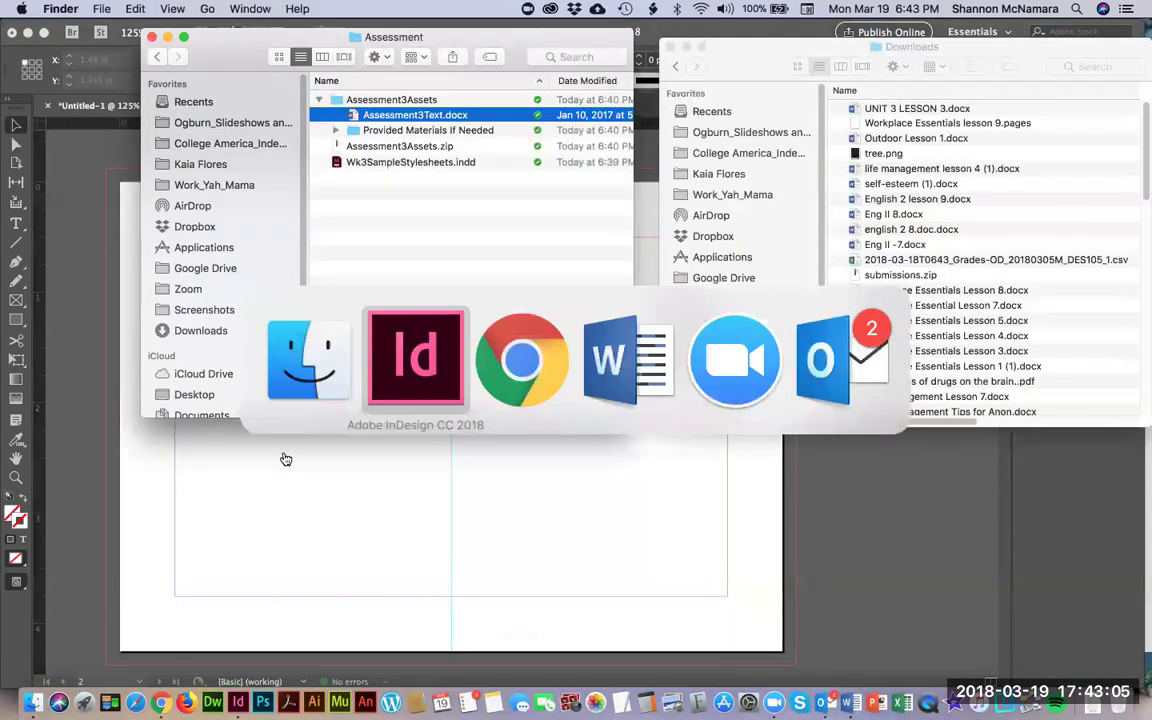
key("super+Tab")
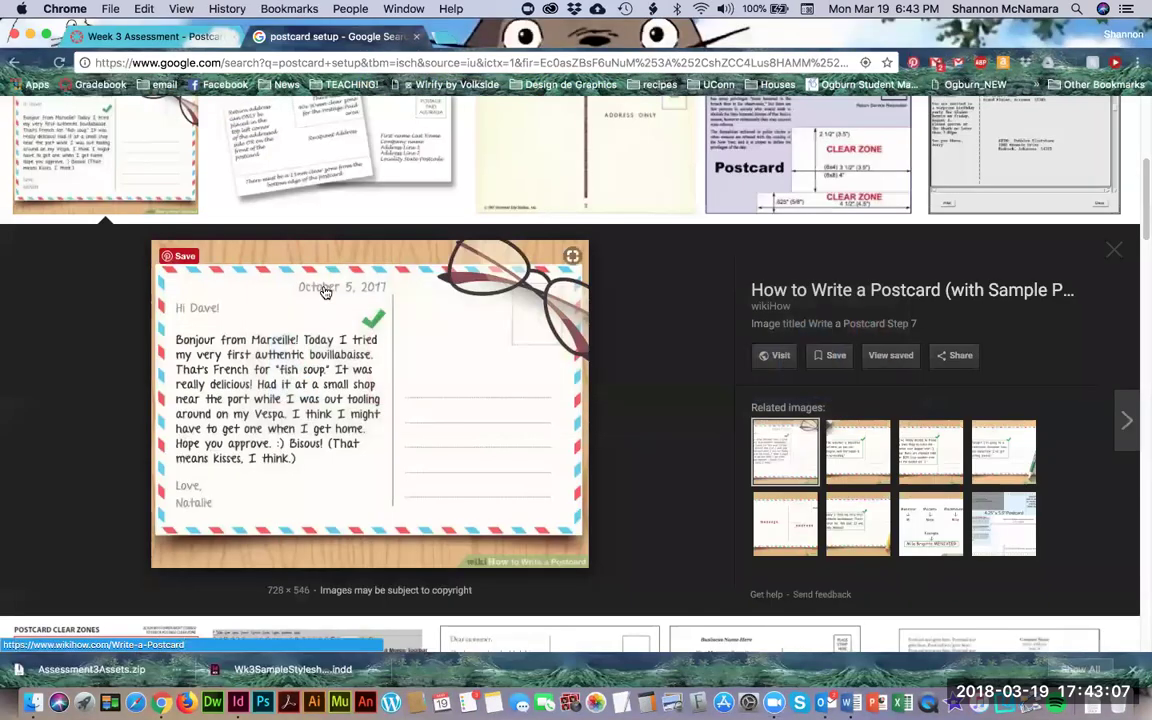
key("ctrl+shift+Tab")
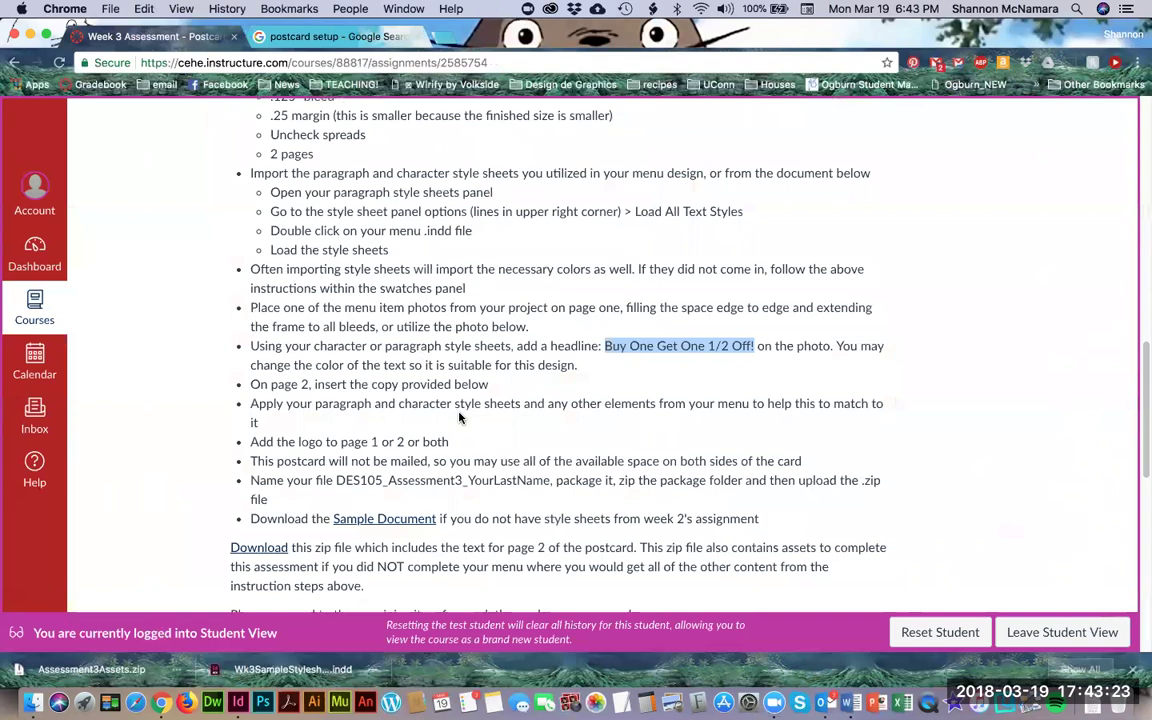
key("super+Tab")
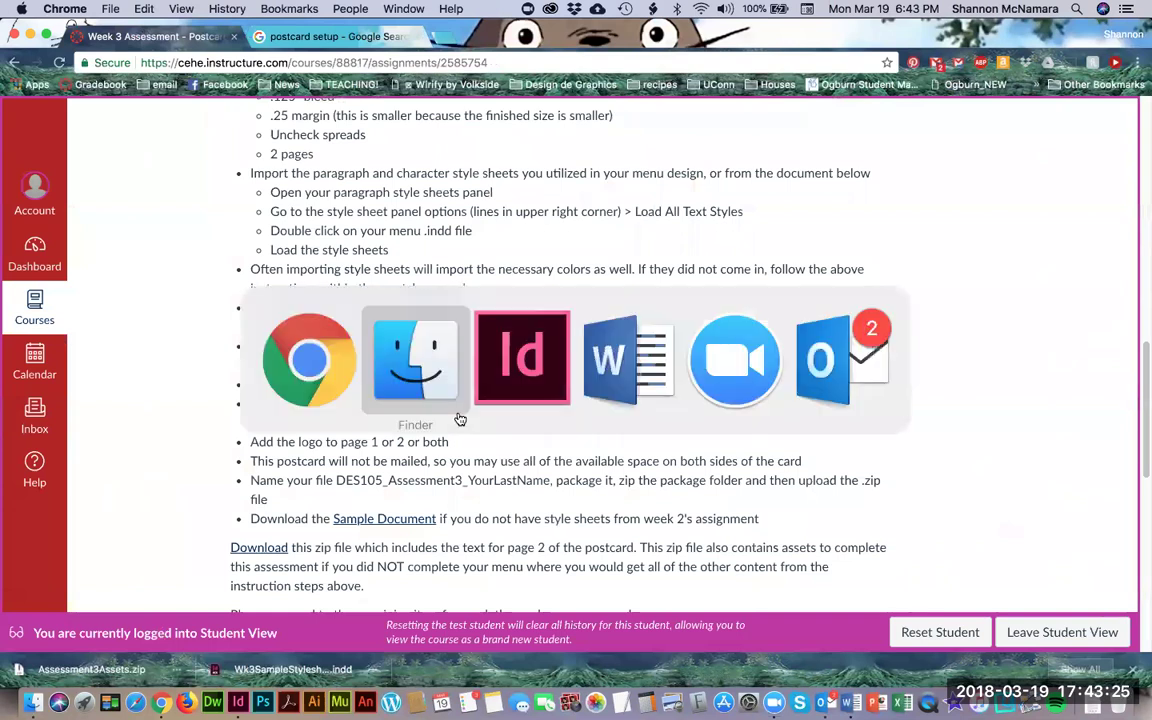
key("super+Tab")
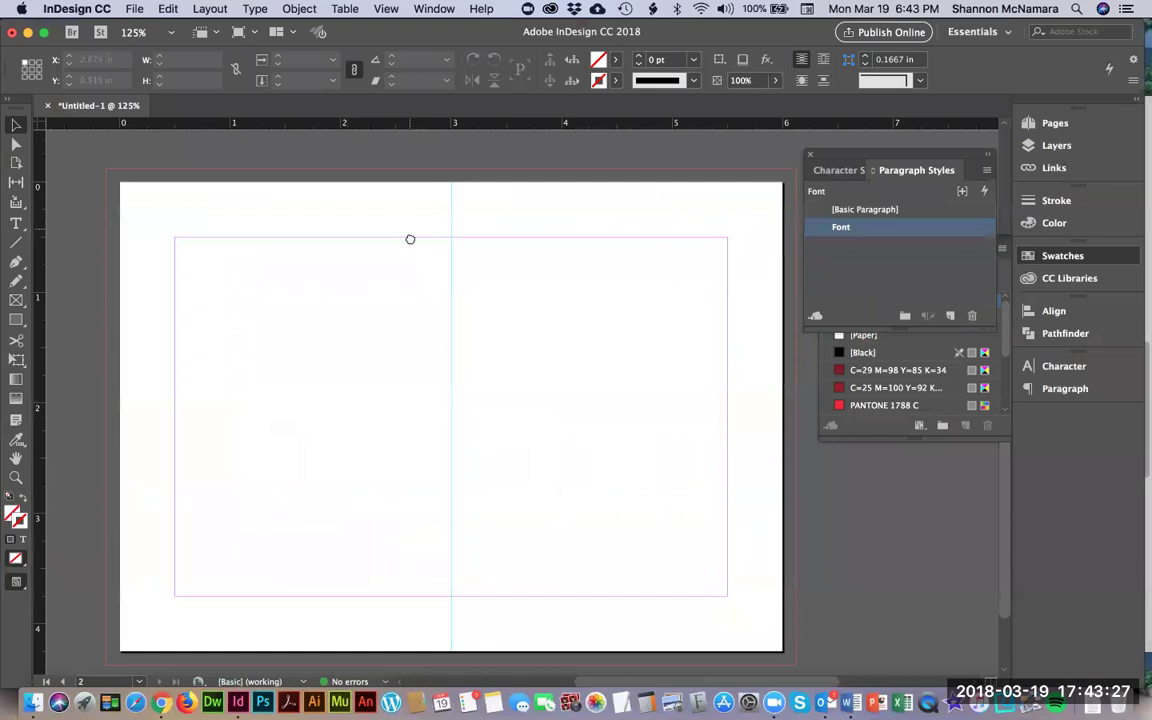
Review the page 1 cupcake photo and the blank page 2 in InDesign against the assessment instructions in Chrome
scroll(395, 249, "up", 5)
scroll(395, 249, "up", 5)
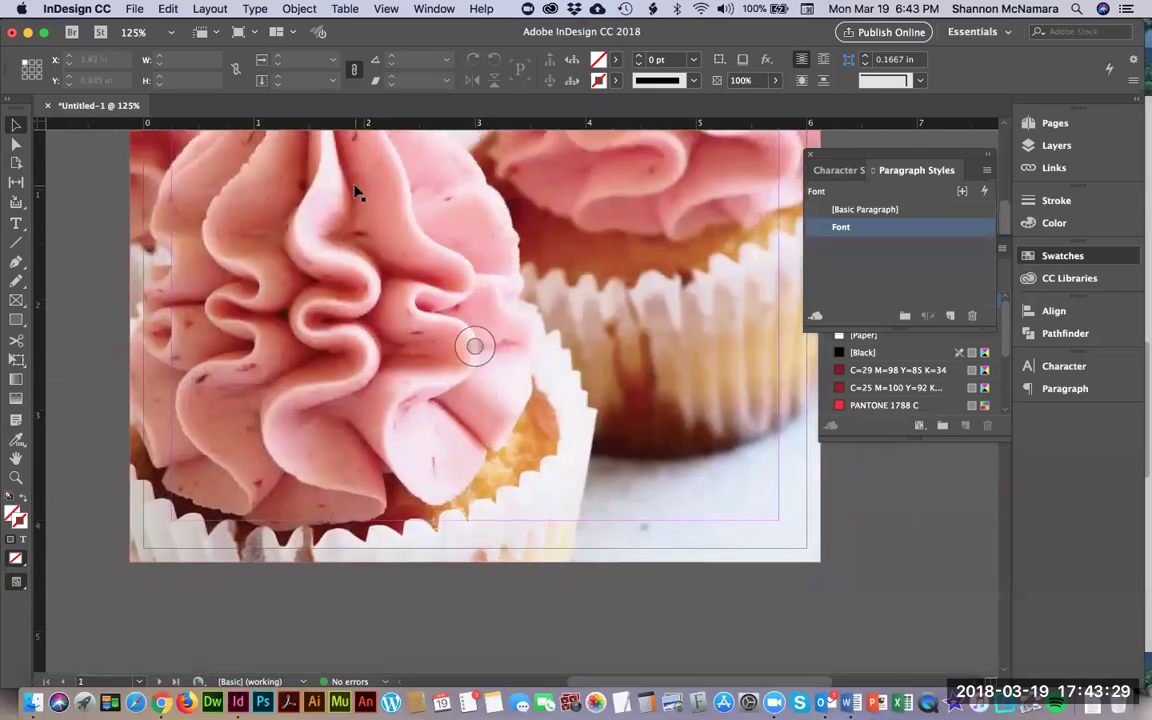
left_click_drag(360, 298, 355, 438)
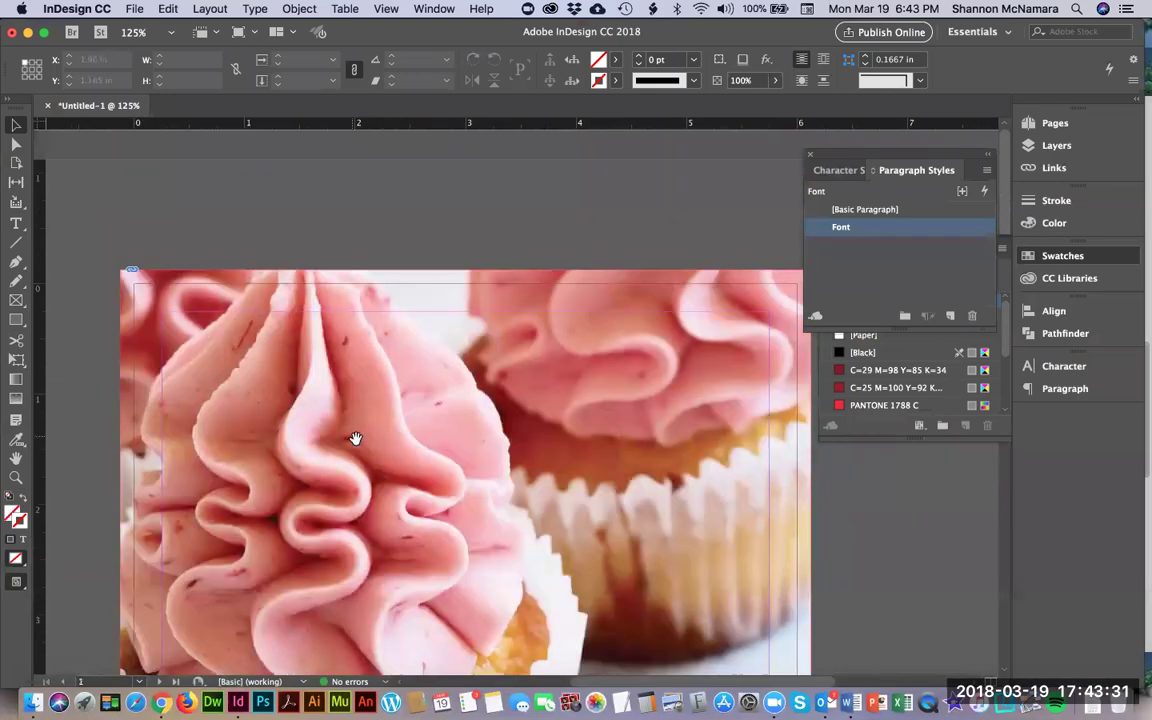
scroll(424, 437, "down", 15)
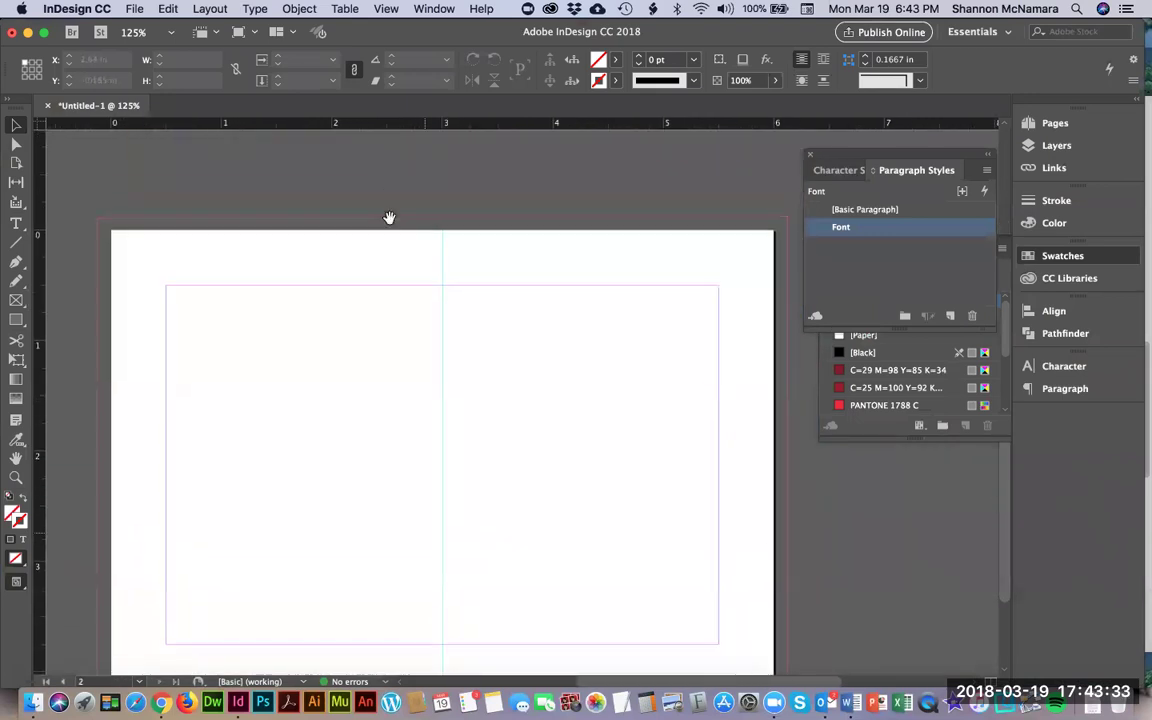
left_click_drag(247, 400, 251, 347)
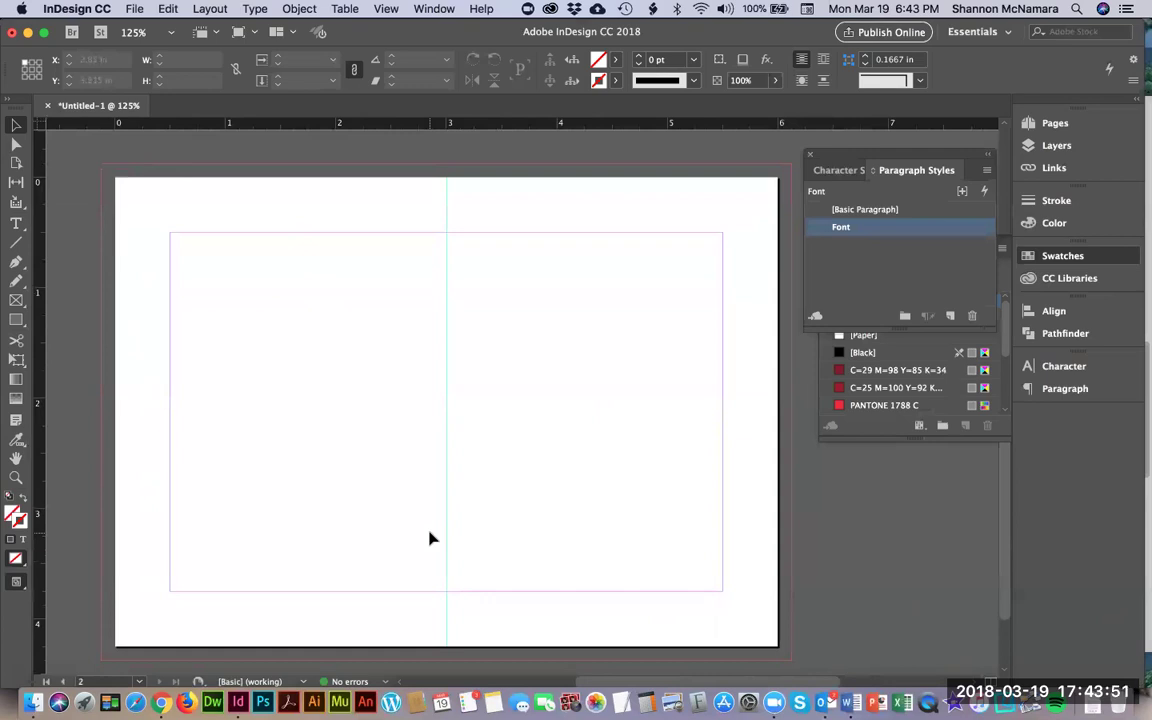
key("super+Tab")
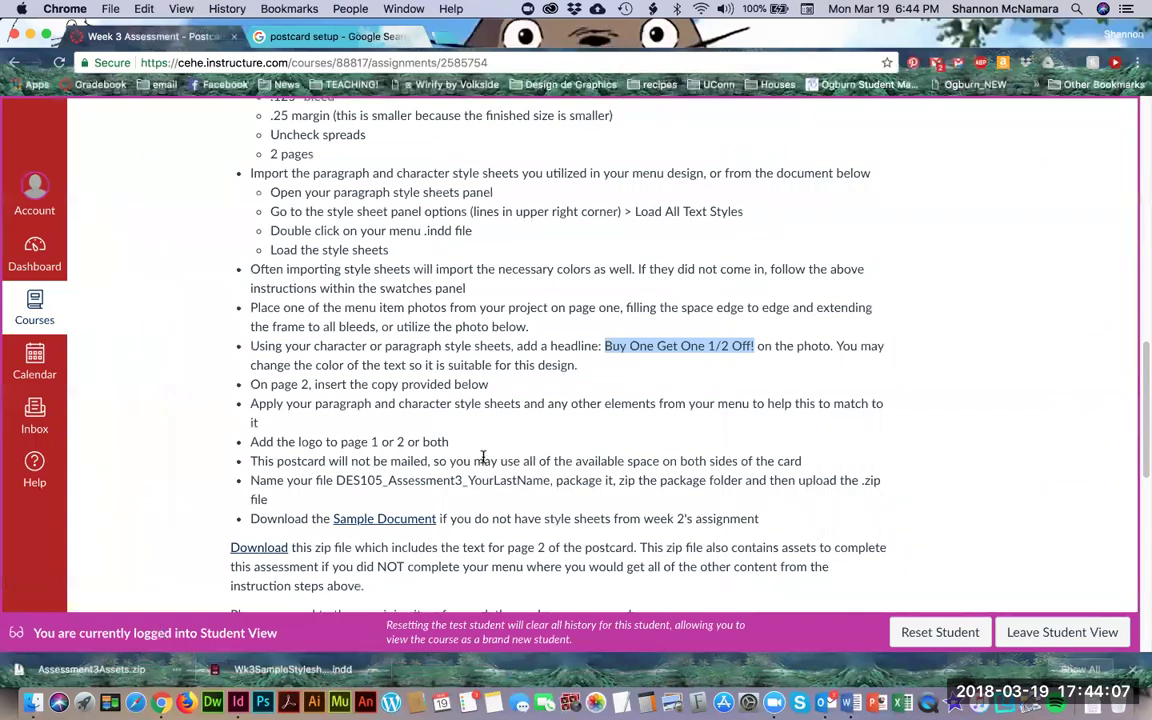
key("super+Tab")
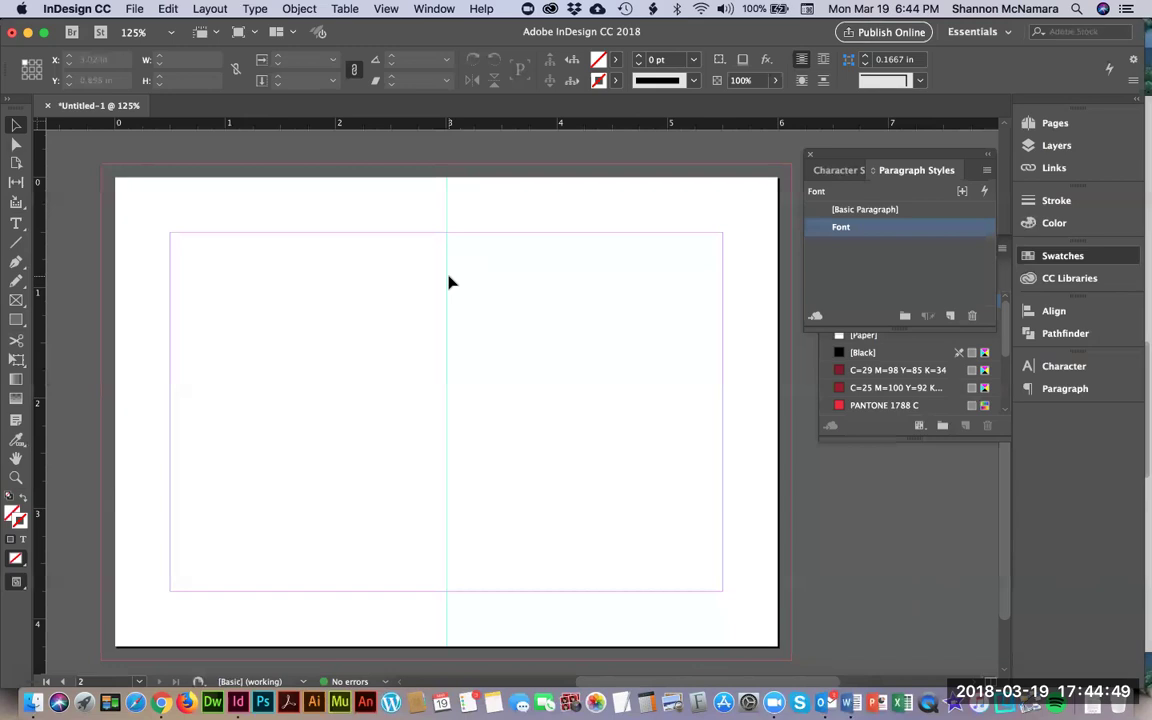
key("super+Tab")
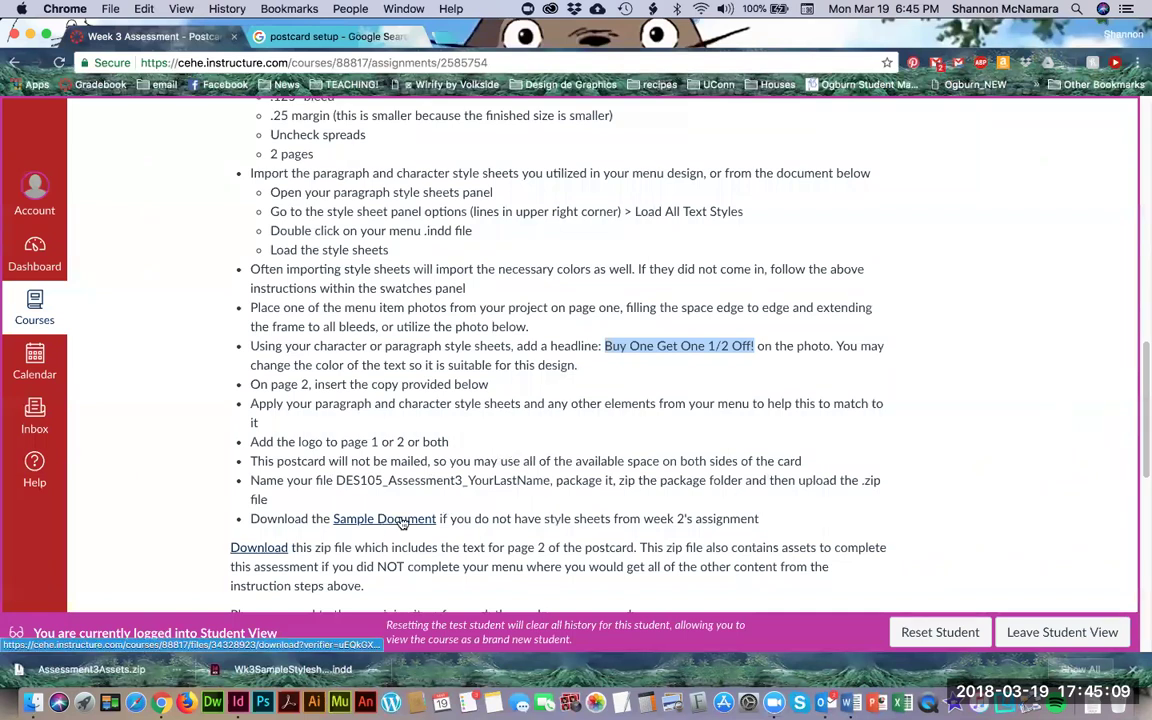
Switch to Finder, and select and preview Wk3SampleStylesheets.indd in the Assessment folder
key("super+Tab")
key("super+Tab")
key("Down")
key("Down")
key("Down")
key("space")
key("space")
Switch to InDesign and choose Wk3SampleStylesheets.indd in the Week 3 Assessment folder as the source for loading paragraph styles
key("super+Tab")
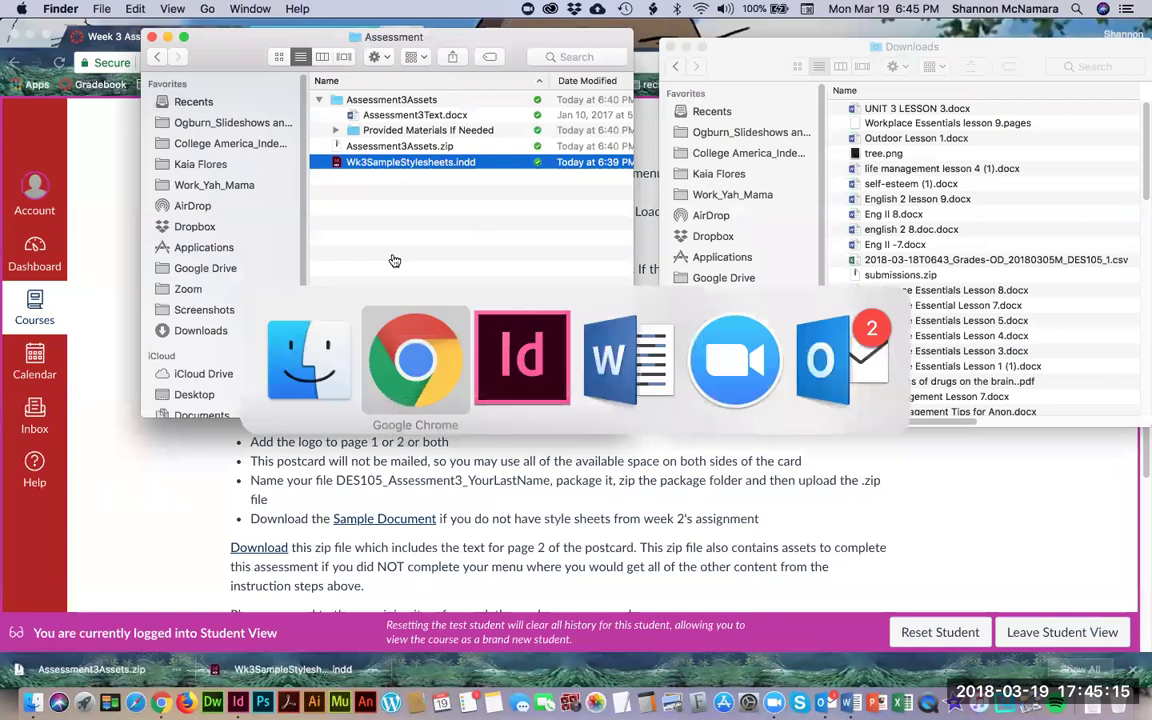
key("super+Tab")
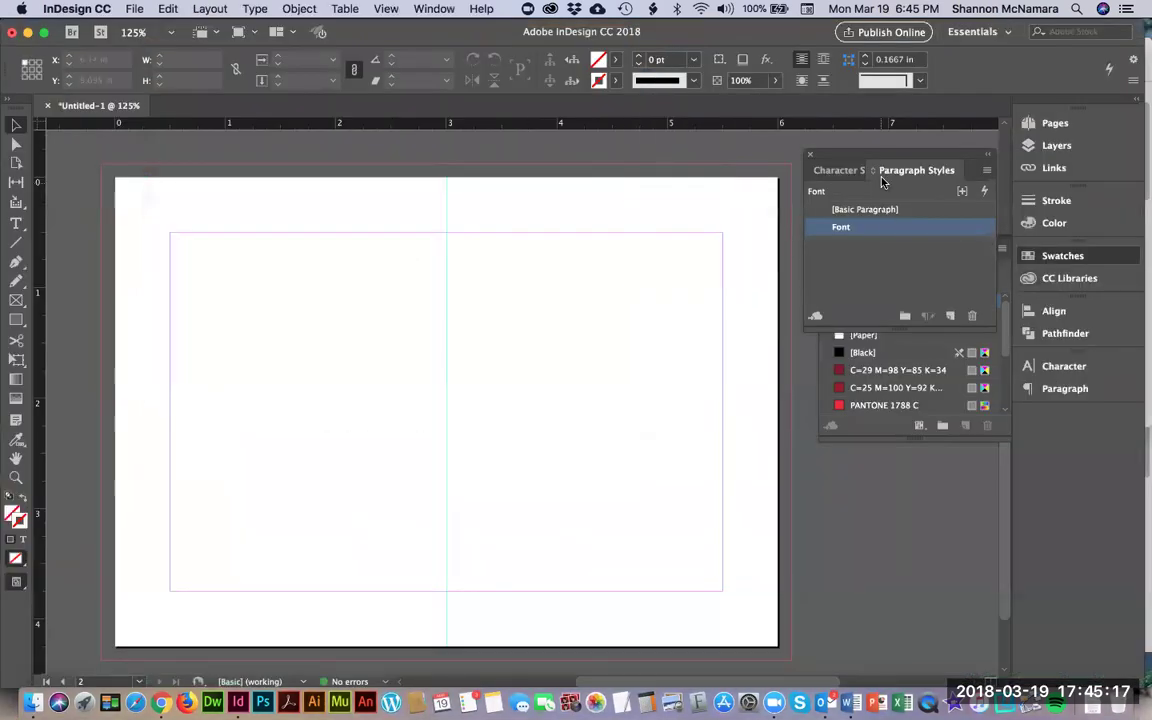
left_click(986, 174)
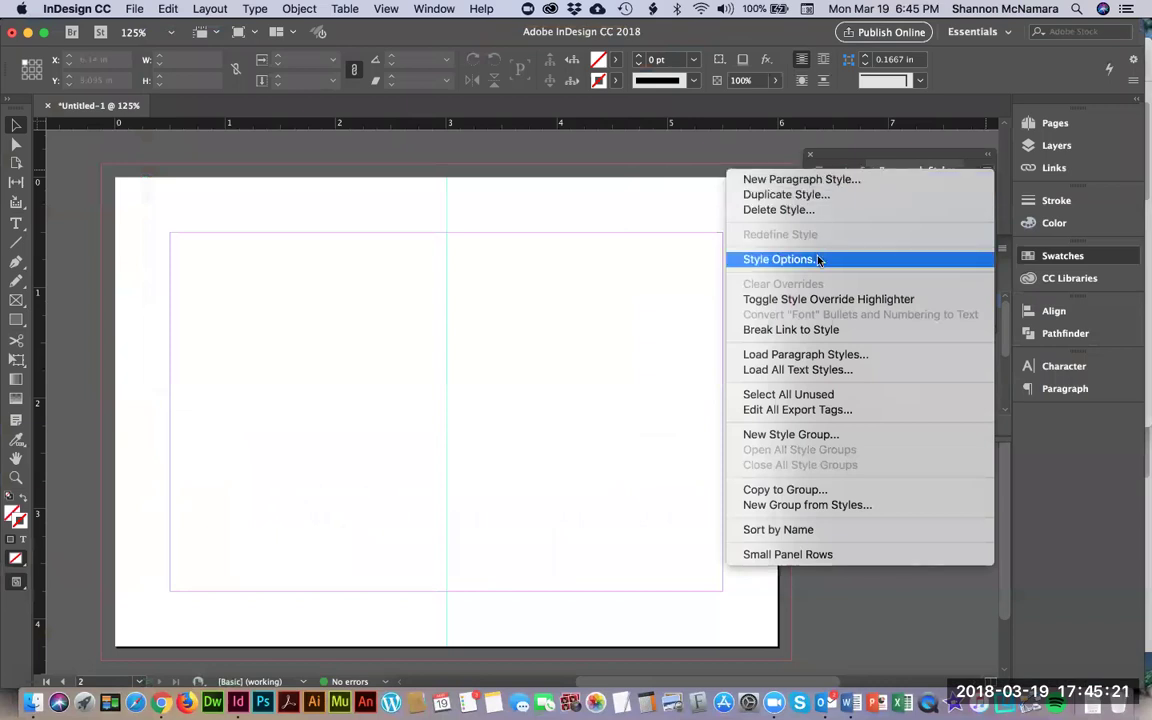
left_click(821, 356)
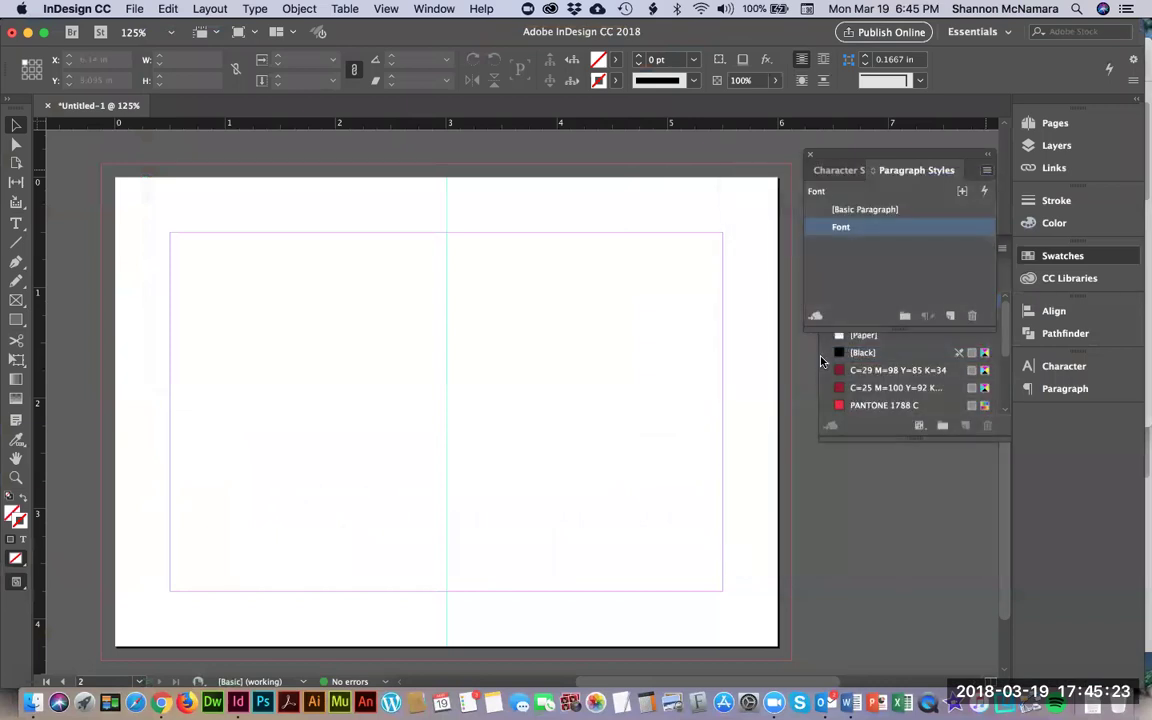
left_click(533, 130)
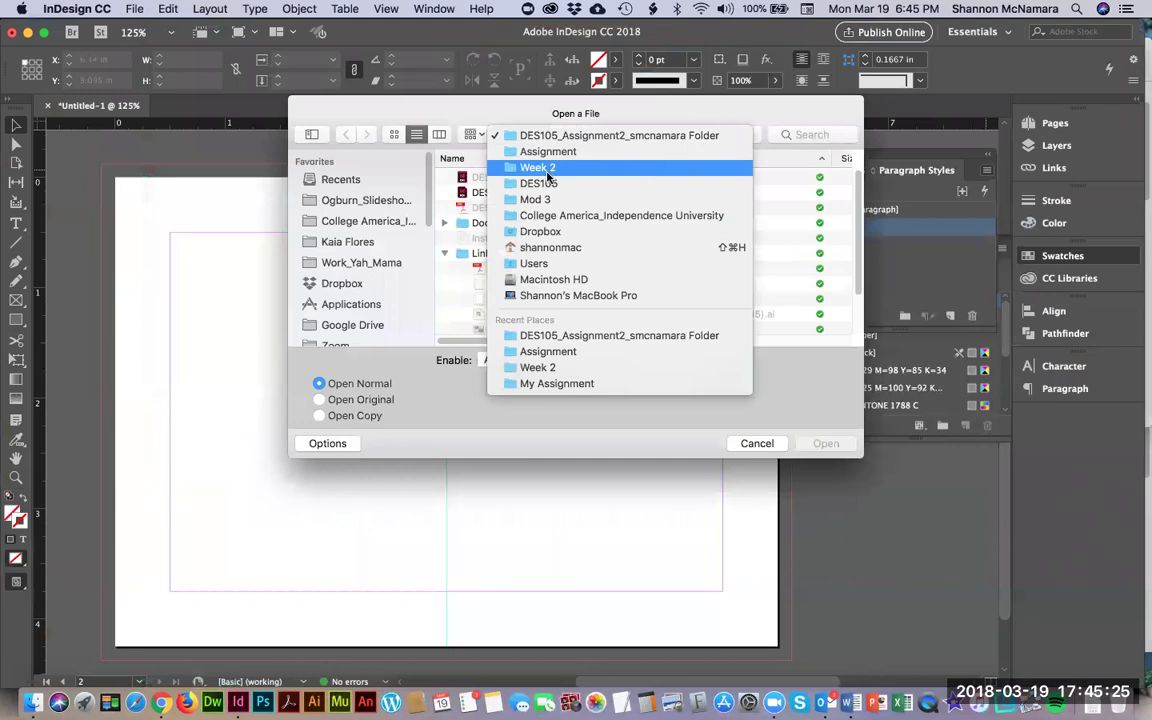
left_click(540, 183)
double_click(490, 283)
double_click(492, 178)
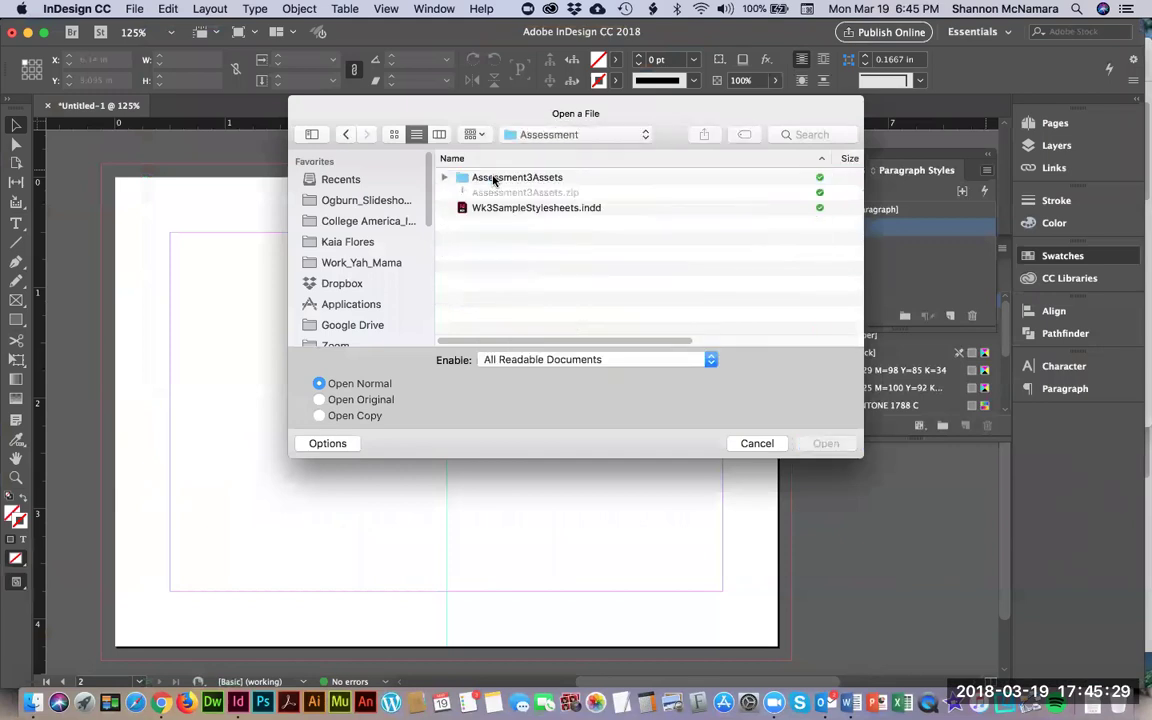
left_click(500, 207)
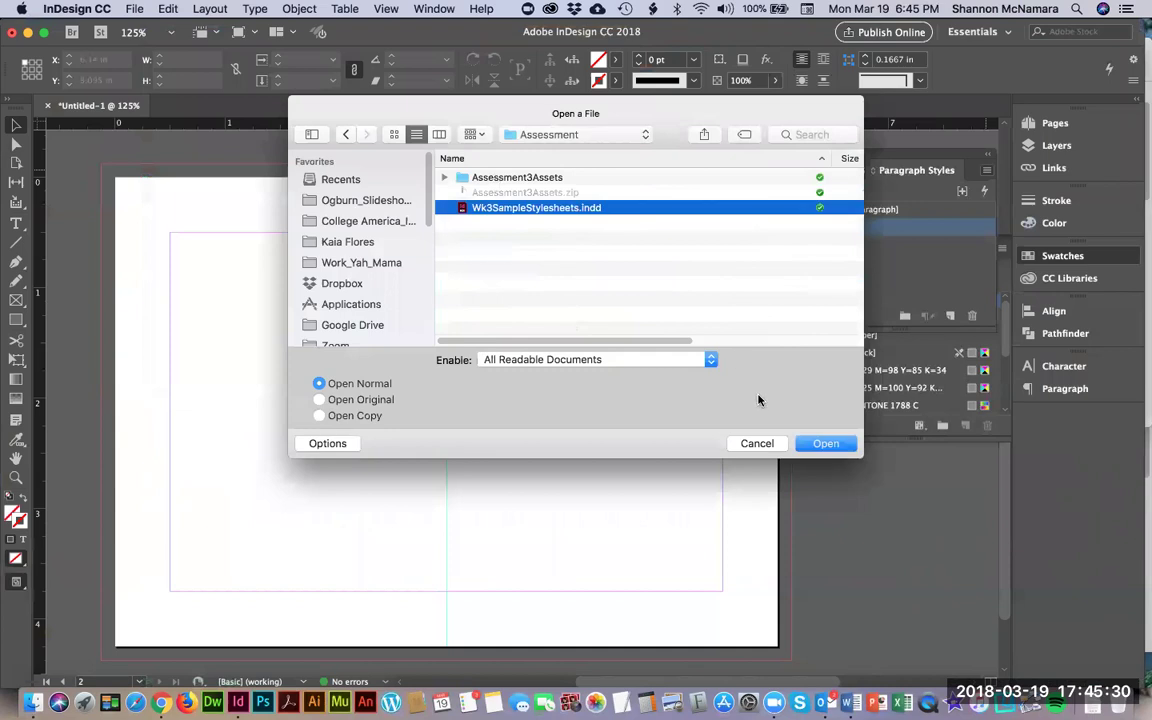
left_click(826, 444)
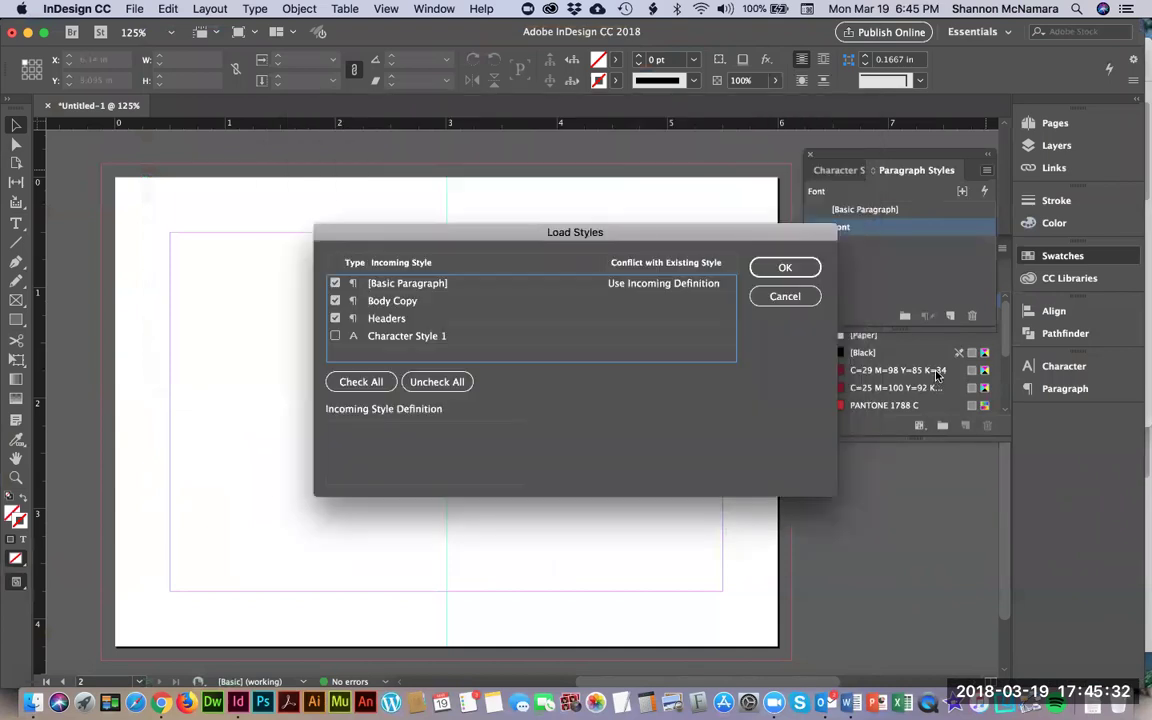
Load all incoming styles, including Character Style 1, using the incoming definition for [Basic Paragraph]
left_click(335, 336)
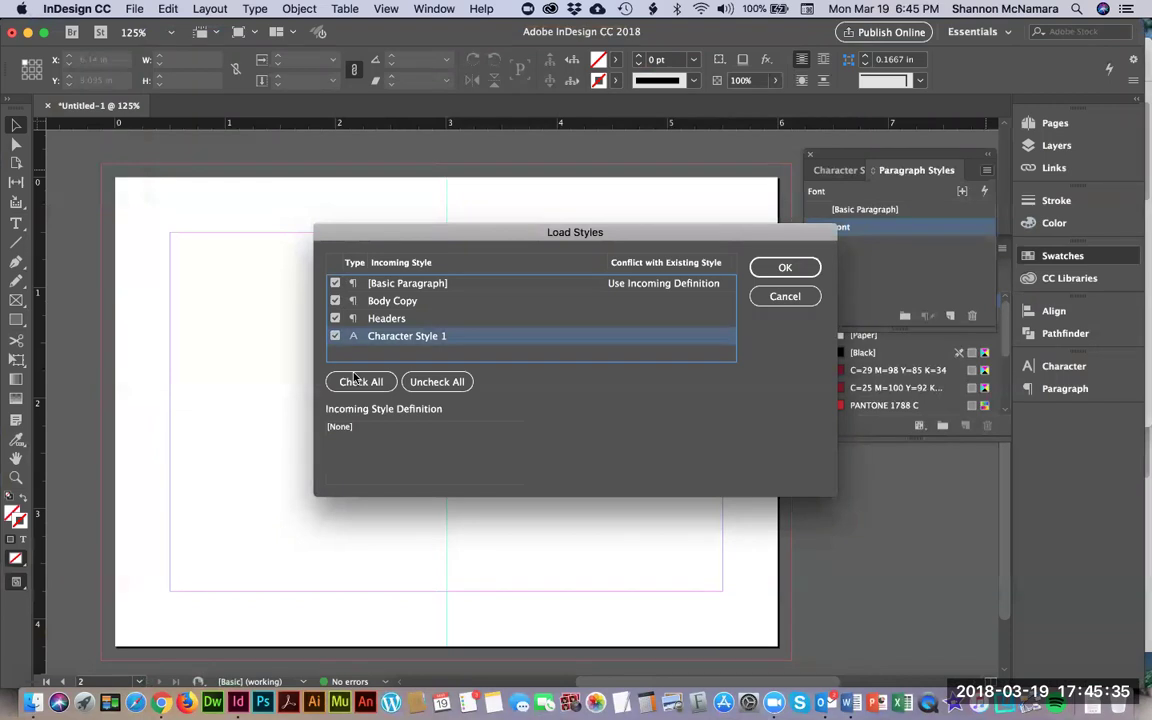
left_click(356, 380)
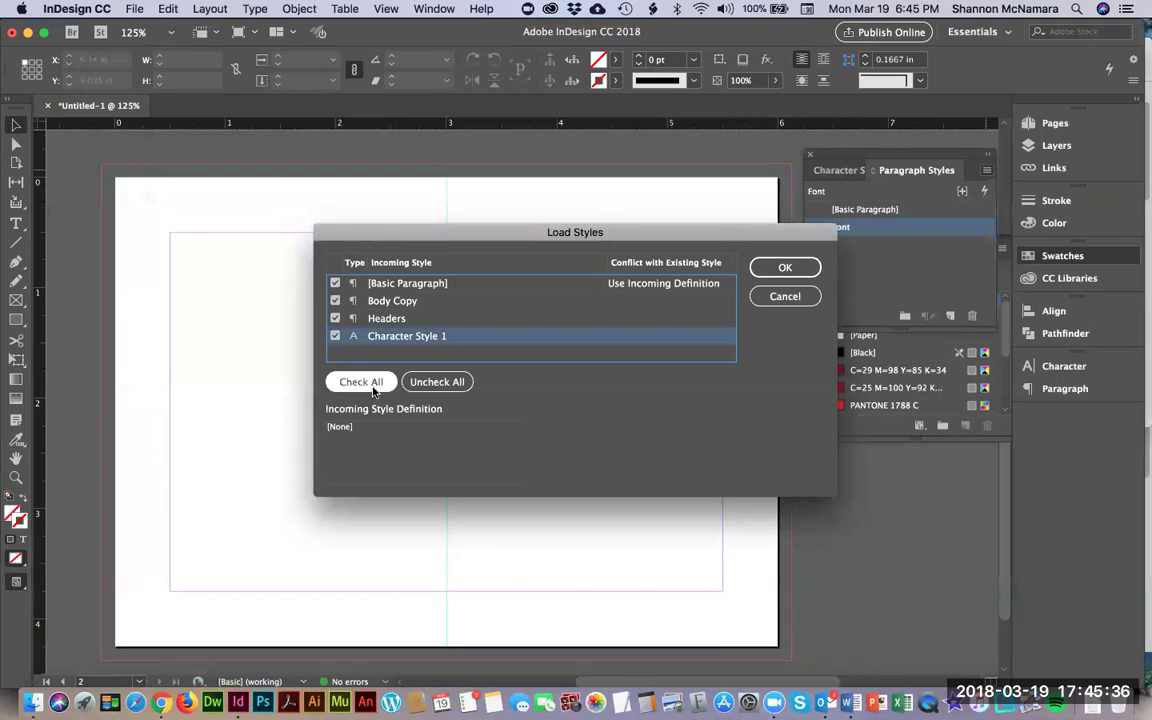
left_click(785, 268)
Look through the paragraph styles Headers, Body Copy and [Basic Paragraph], and display the character styles
left_click(855, 262)
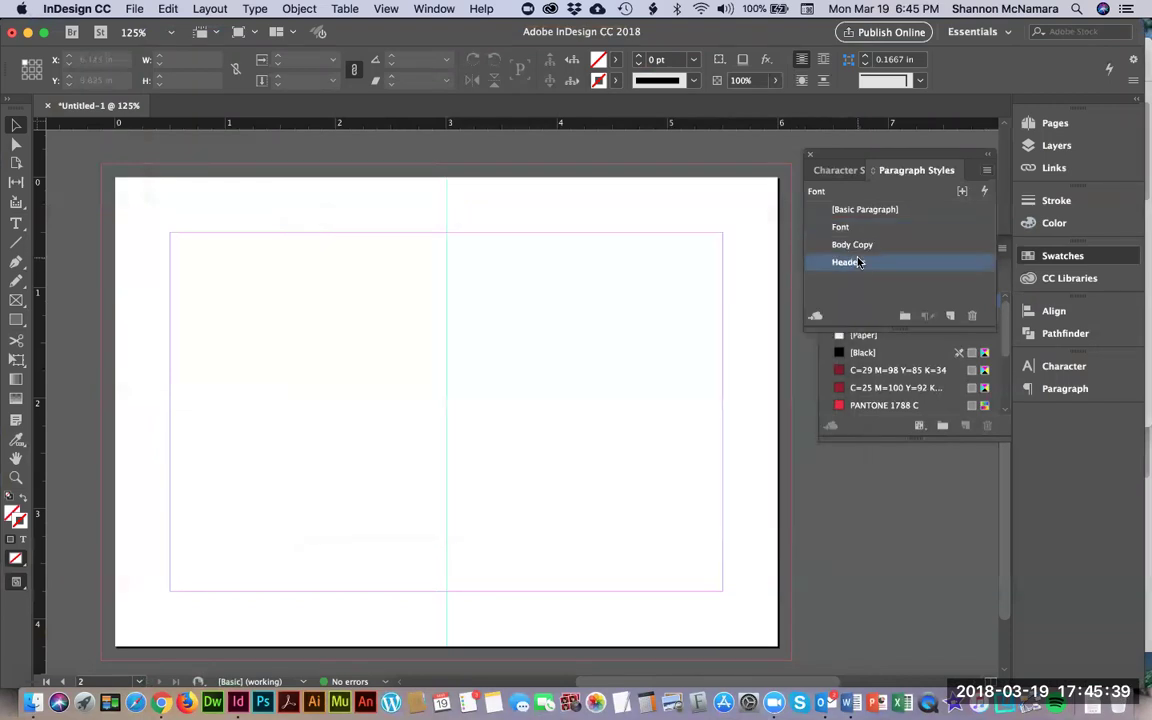
left_click(852, 244)
left_click(865, 209)
left_click(835, 170)
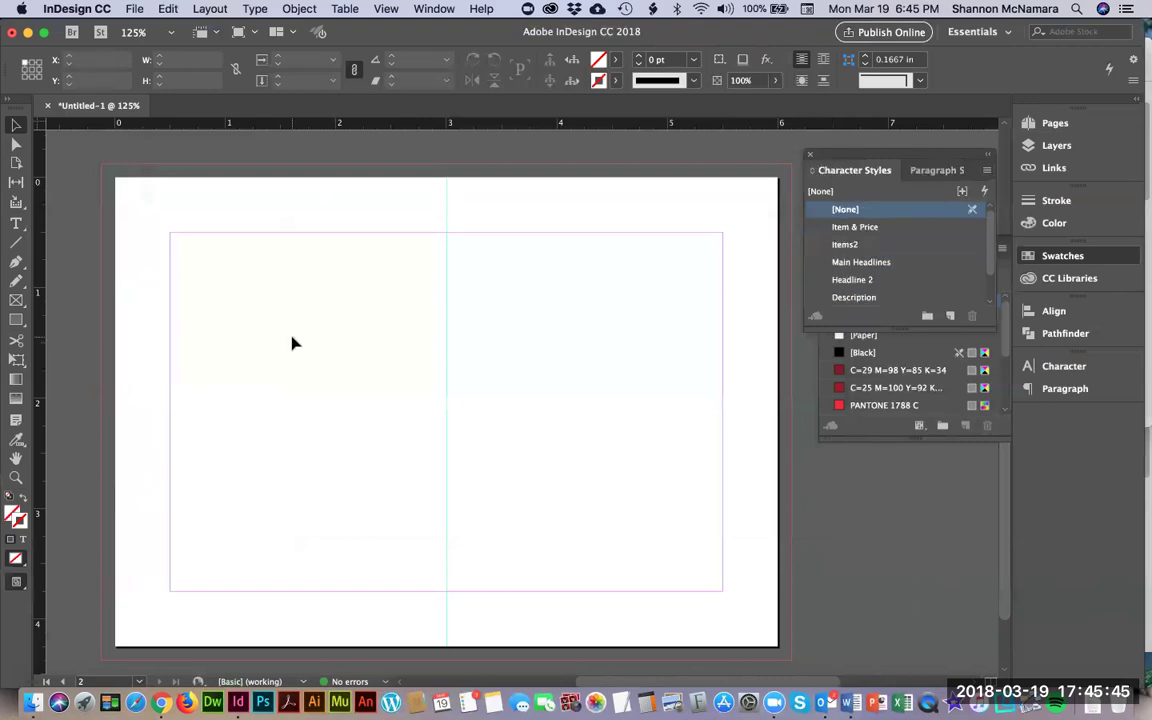
Check the remaining assessment instructions in Chrome against the blank page 2 in InDesign
key("super+Tab")
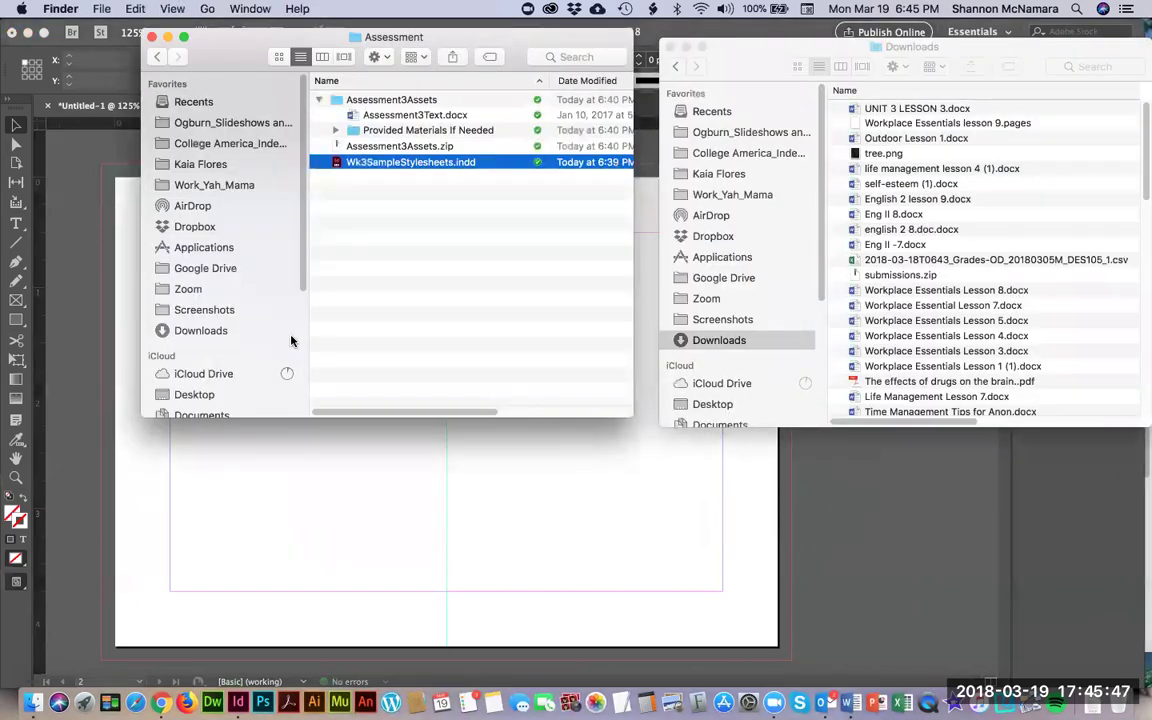
key("super+Tab")
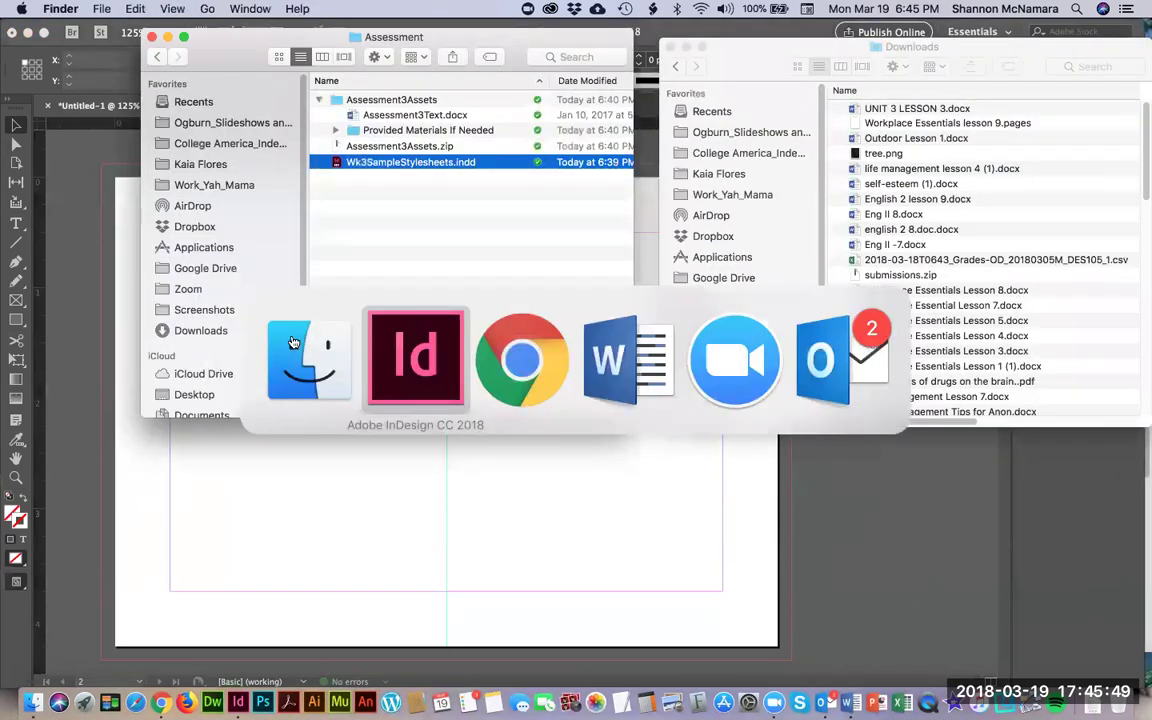
key("super+Tab")
scroll(537, 497, "down", 2)
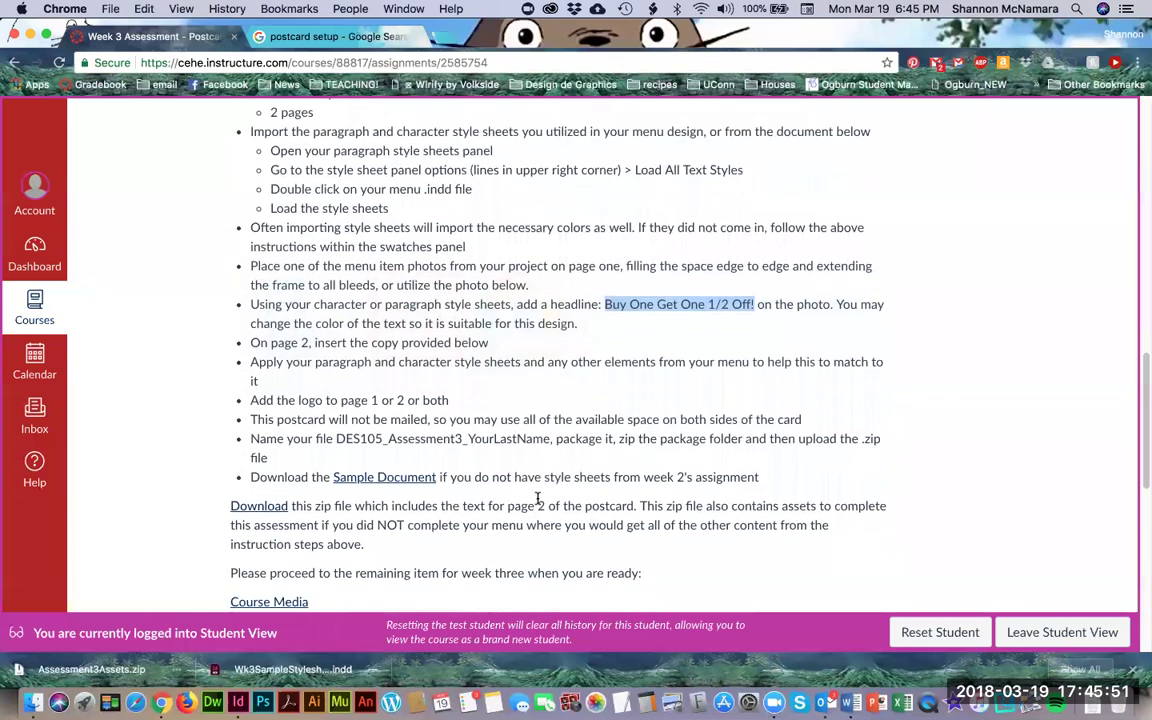
key("super+Tab")
key("super+Tab")
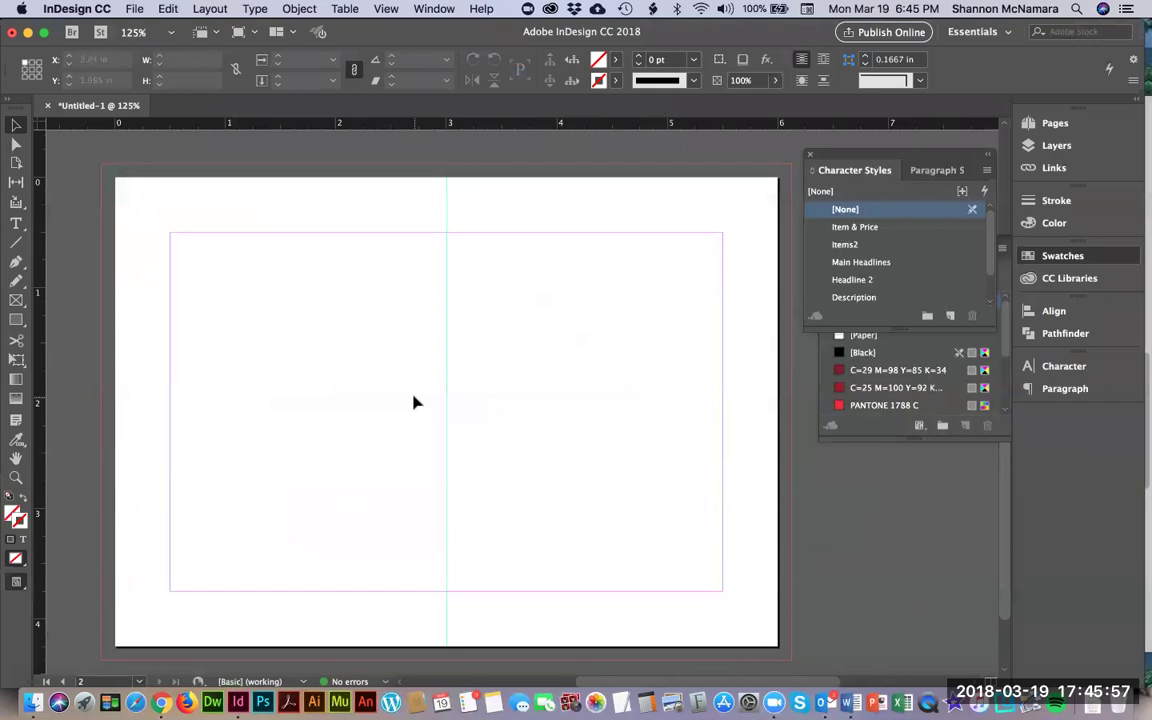
key("super+Tab")
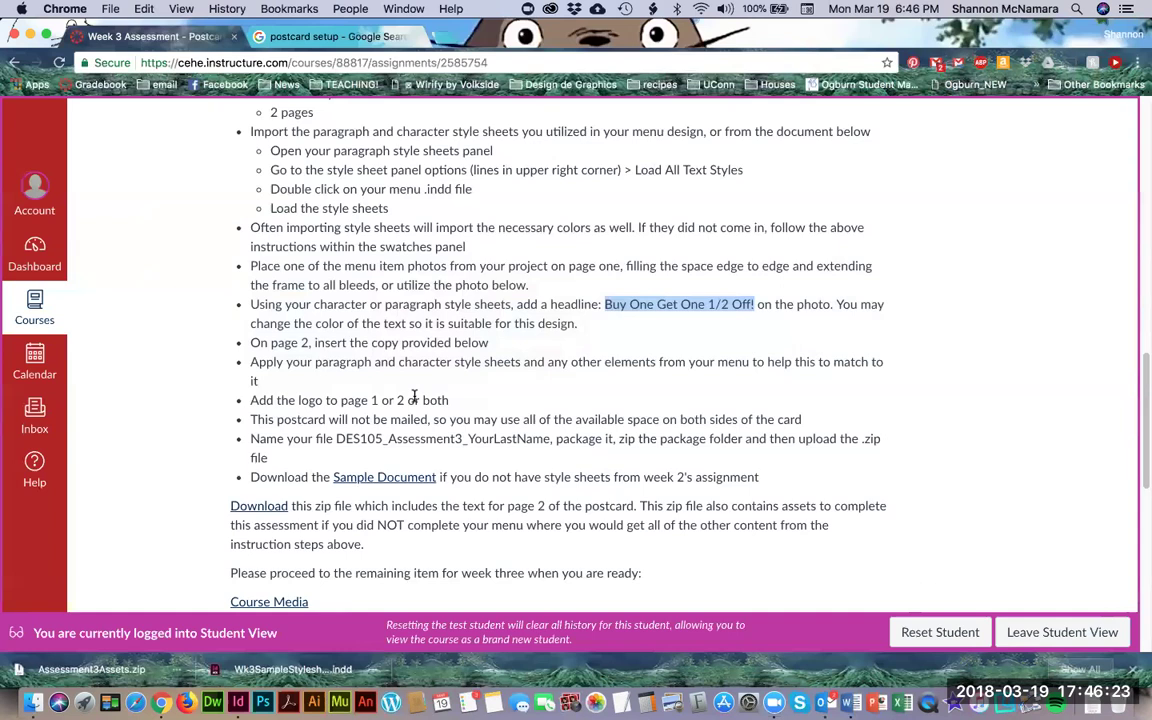
key("super+Tab")
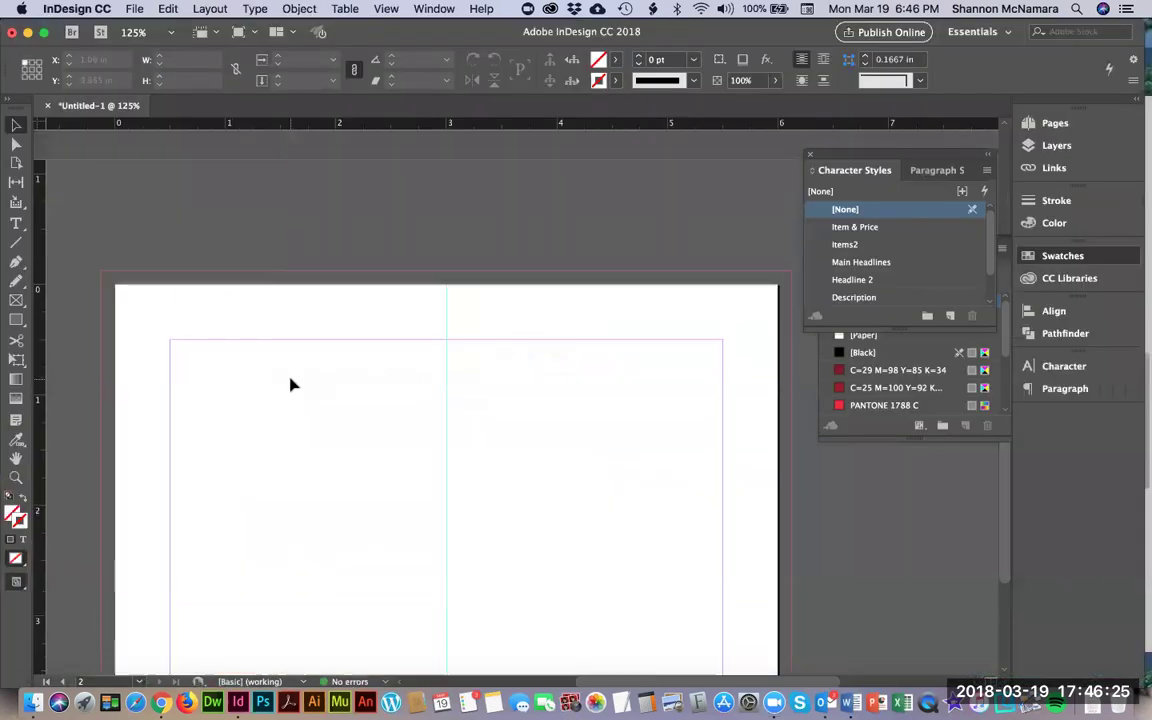
Switch to Chrome and copy the required file name DES105_Assessment3_YourLastName from the assessment instructions
key("super+Tab")
key("super+Tab")
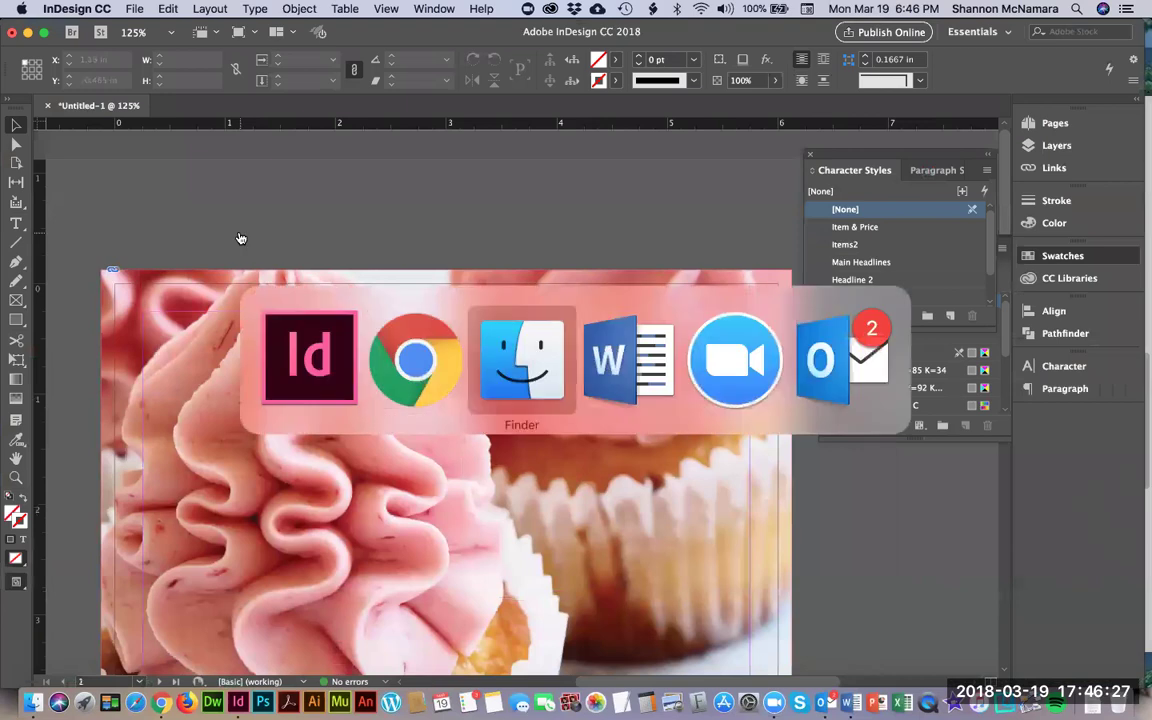
key("super+Tab")
key("super+Tab")
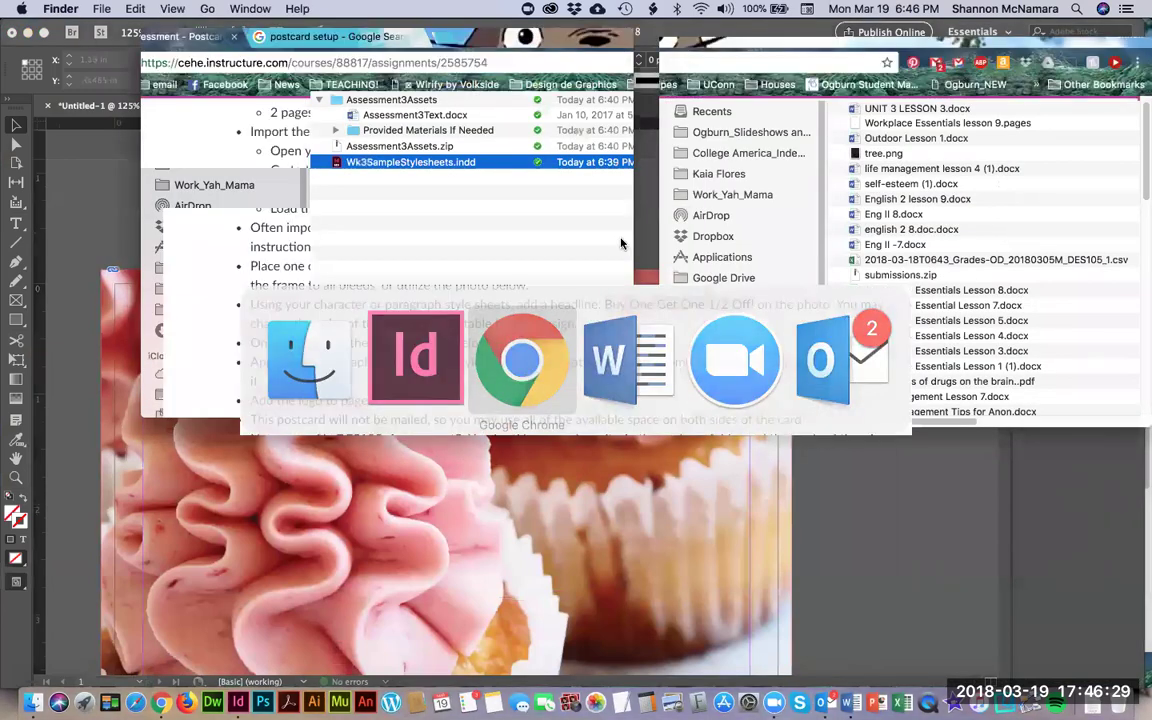
left_click_drag(336, 440, 548, 441)
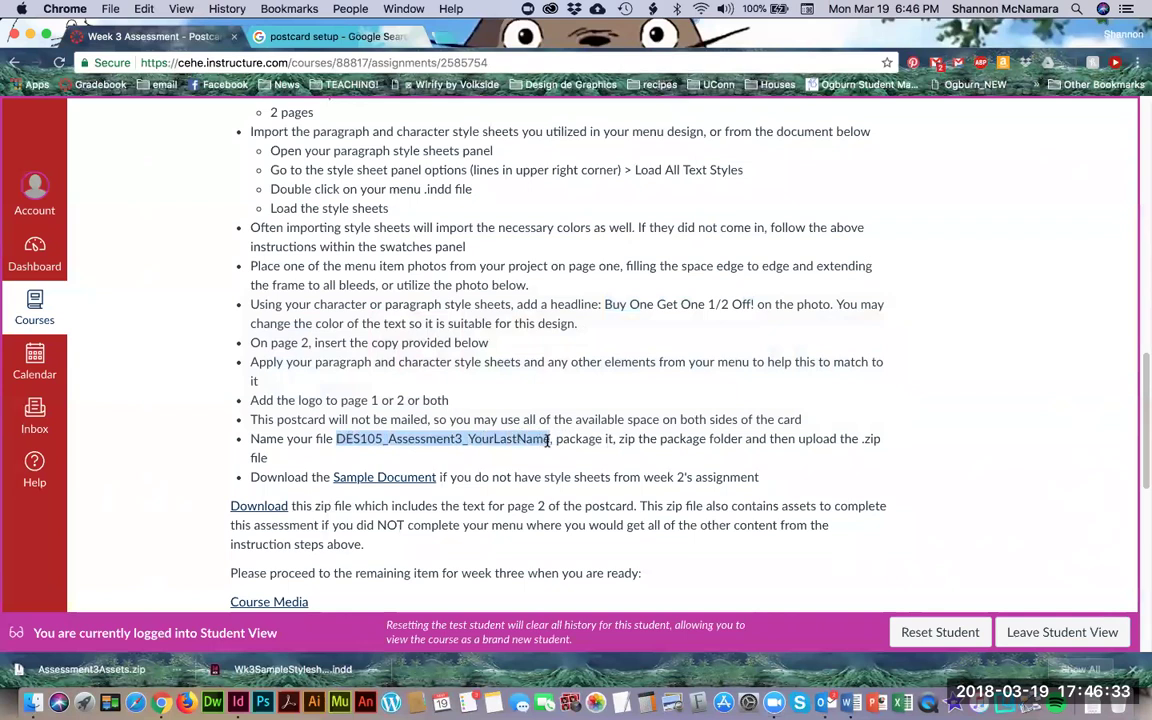
key("super+c")
Switch to InDesign and save the document in the Assessment folder as DES105_Assessment3_ followed by the author's first initial and last name
key("super+Tab")
key("super+Tab")
key("super+Tab")
left_click(134, 8)
left_click(157, 114)
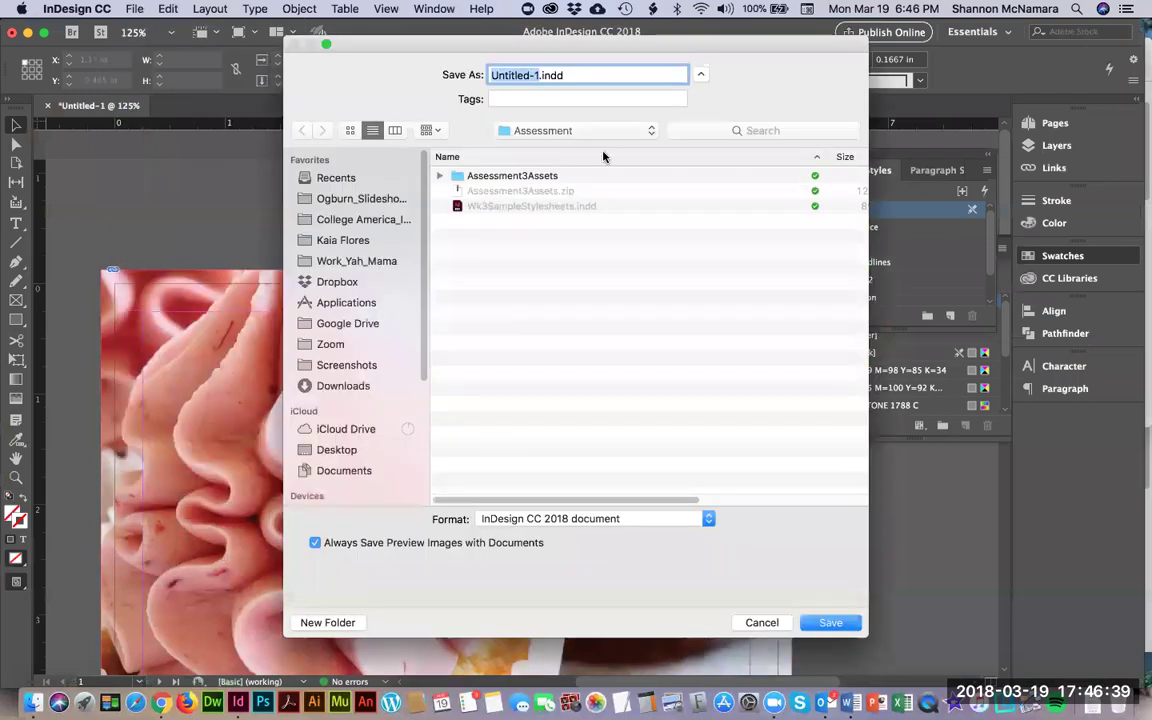
key("super+v")
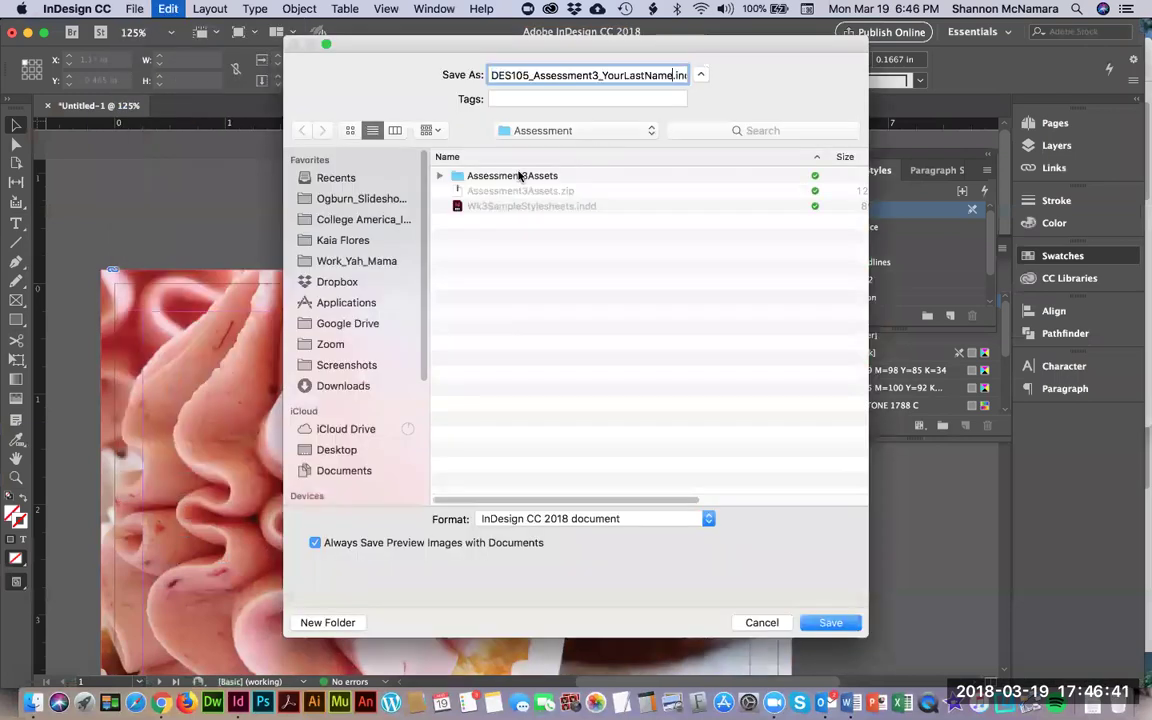
left_click_drag(673, 75, 600, 75)
type("smcnamara")
key("Return")
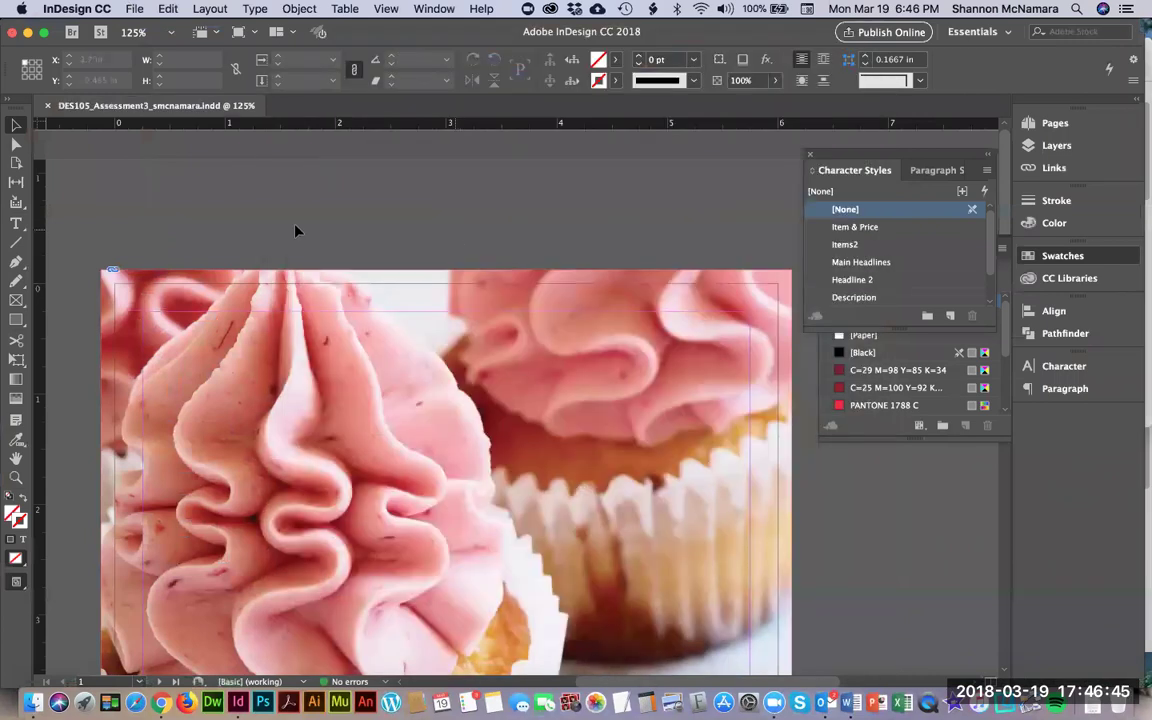
Start packaging the document, review its fonts, links, colors, print settings and plug-ins, and continue with the default Instructions.txt
left_click(136, 9)
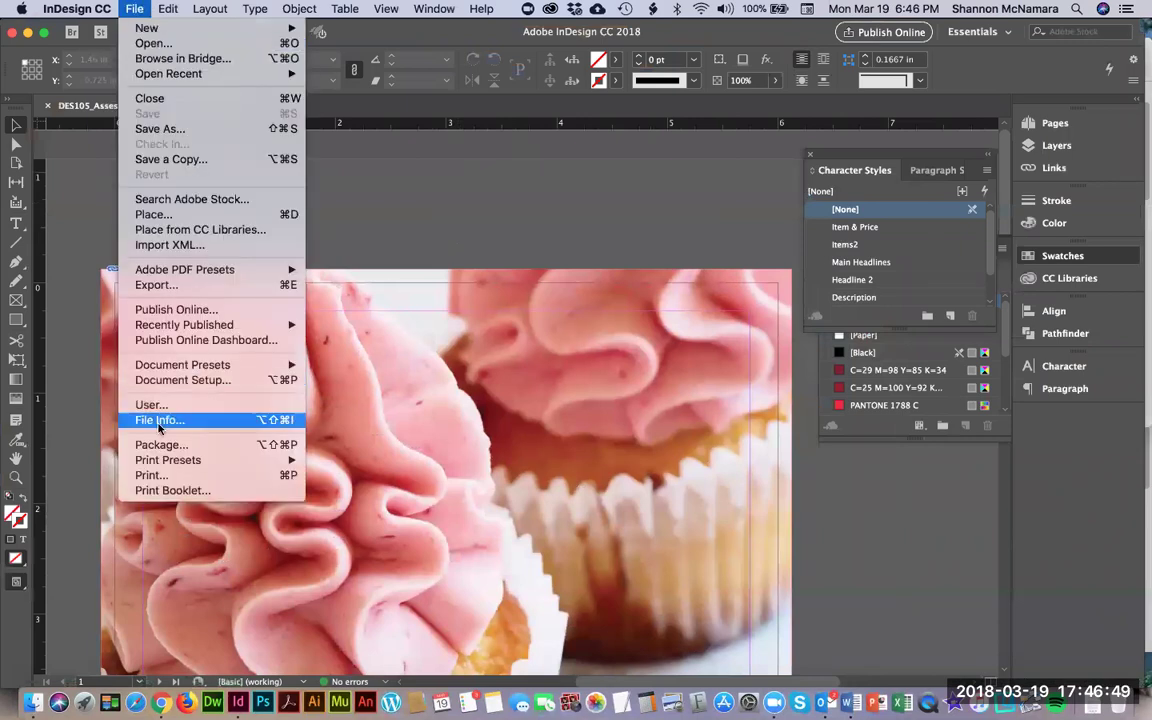
left_click(130, 444)
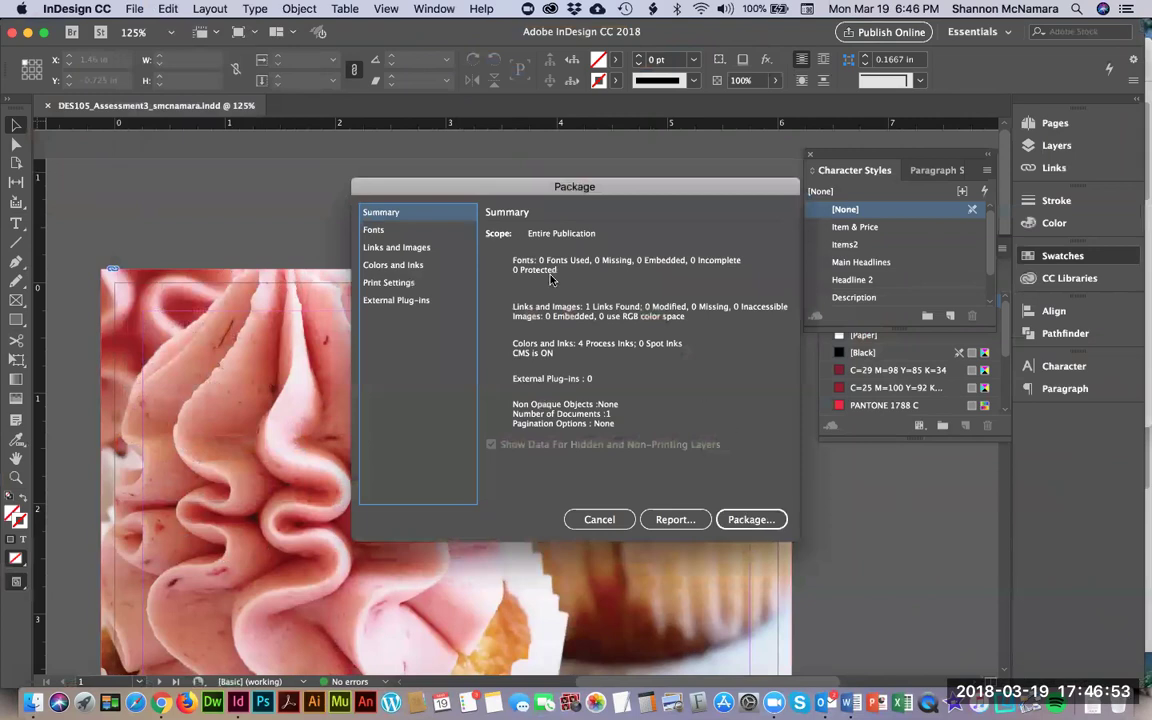
left_click(375, 229)
left_click(397, 248)
left_click(395, 265)
left_click(389, 282)
left_click(396, 300)
left_click(766, 520)
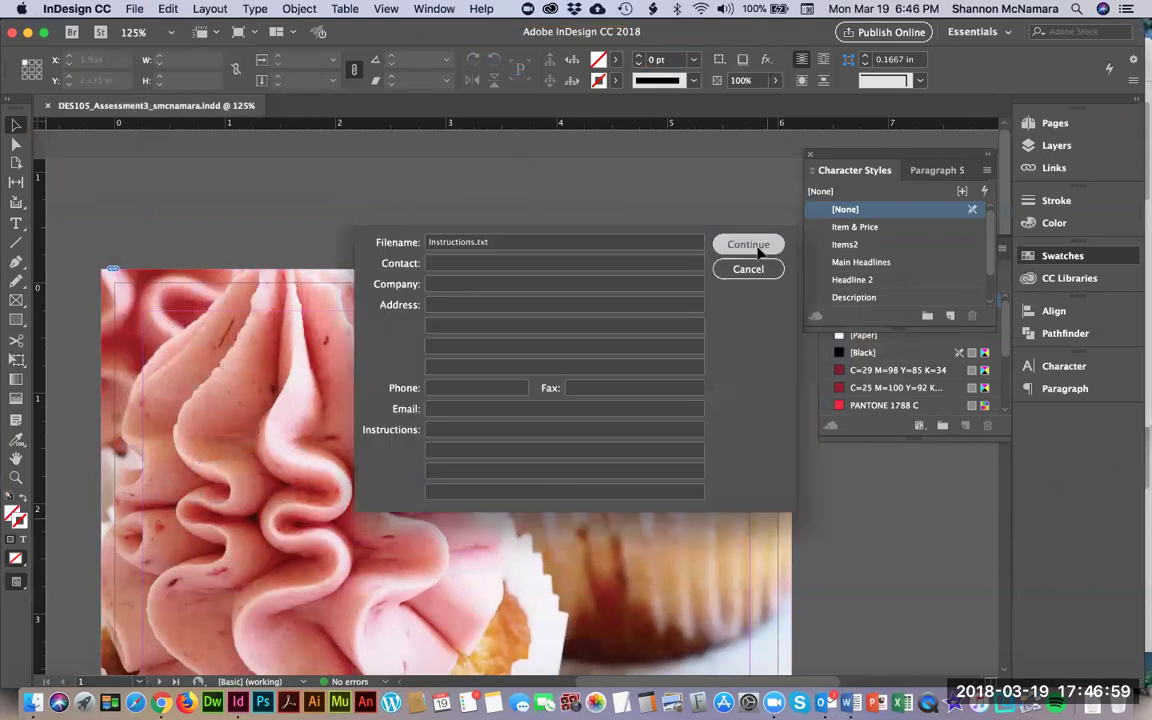
left_click(749, 245)
Package the document into the Assessment folder with IDML and a print PDF included, using the All Printer Marks preset
left_click(522, 130)
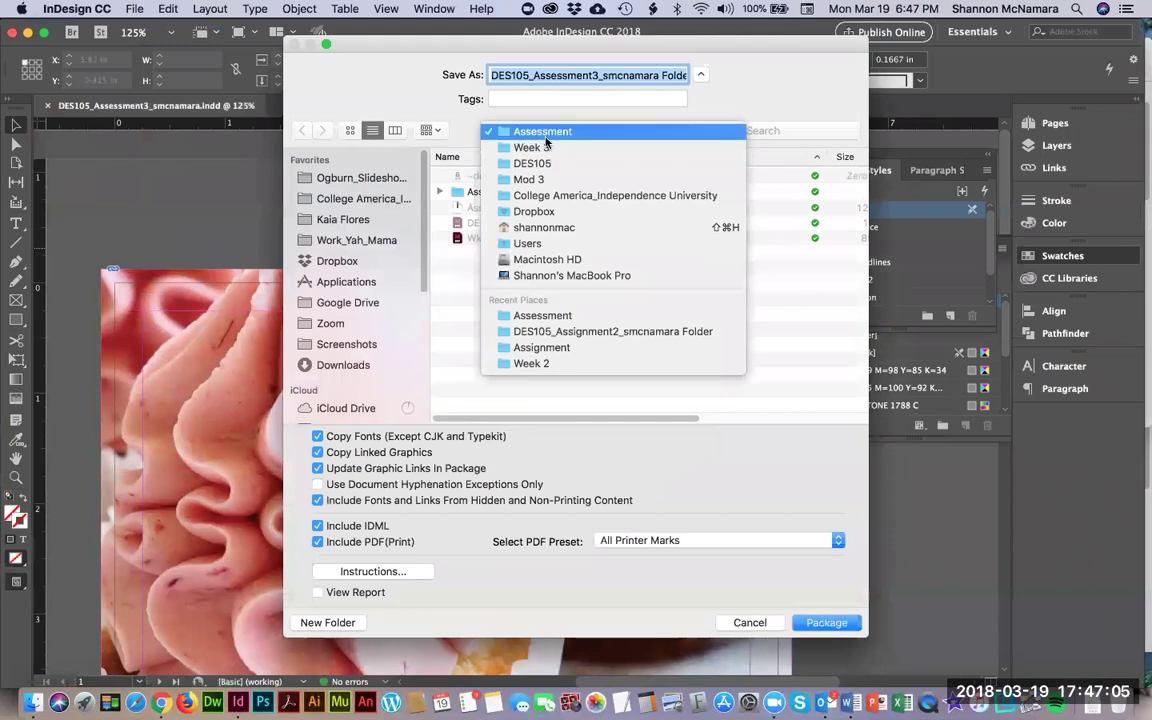
left_click(545, 135)
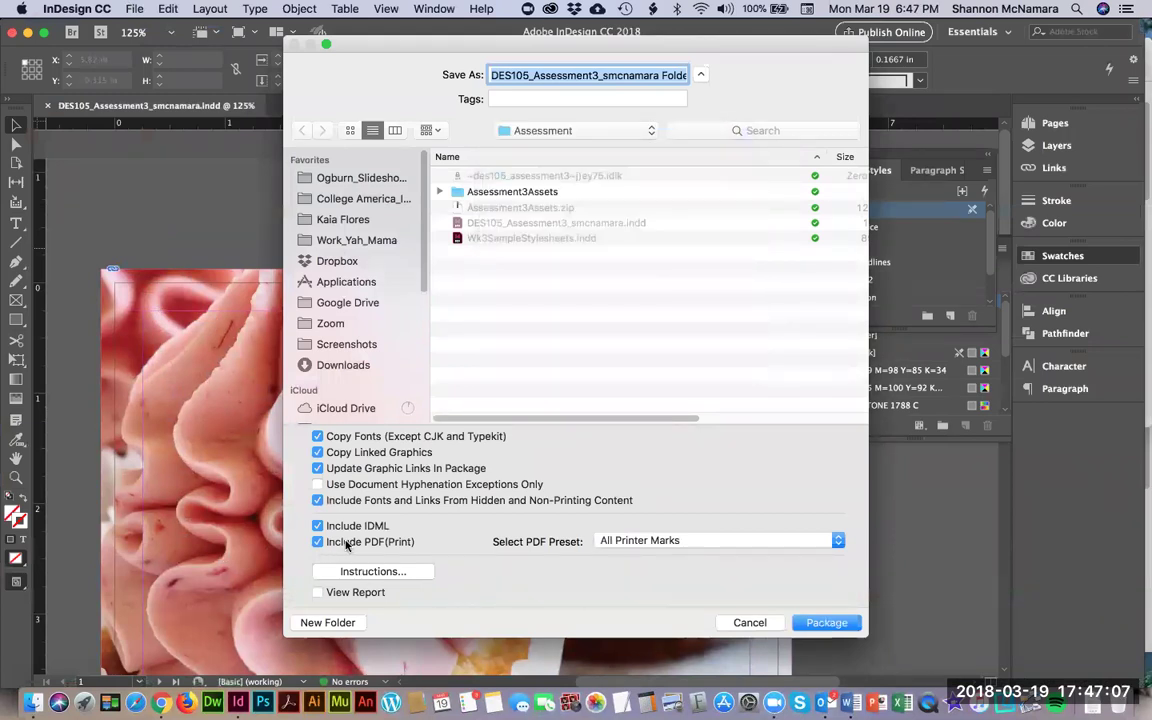
left_click(645, 539)
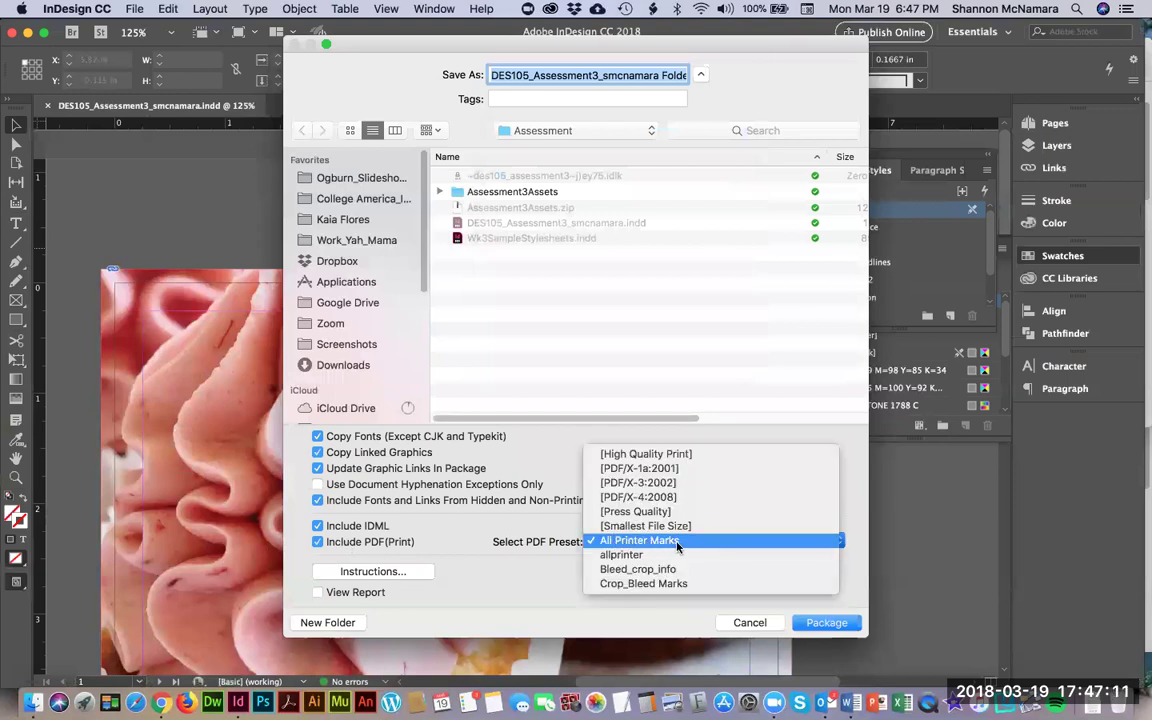
left_click(636, 546)
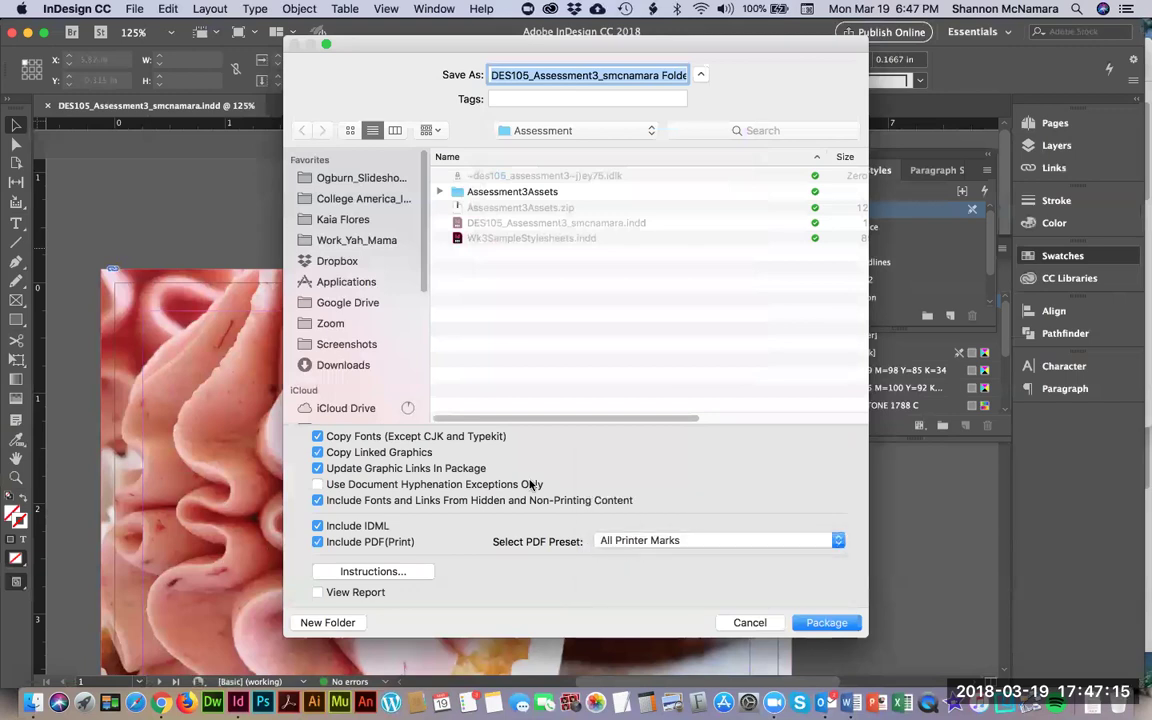
left_click(826, 623)
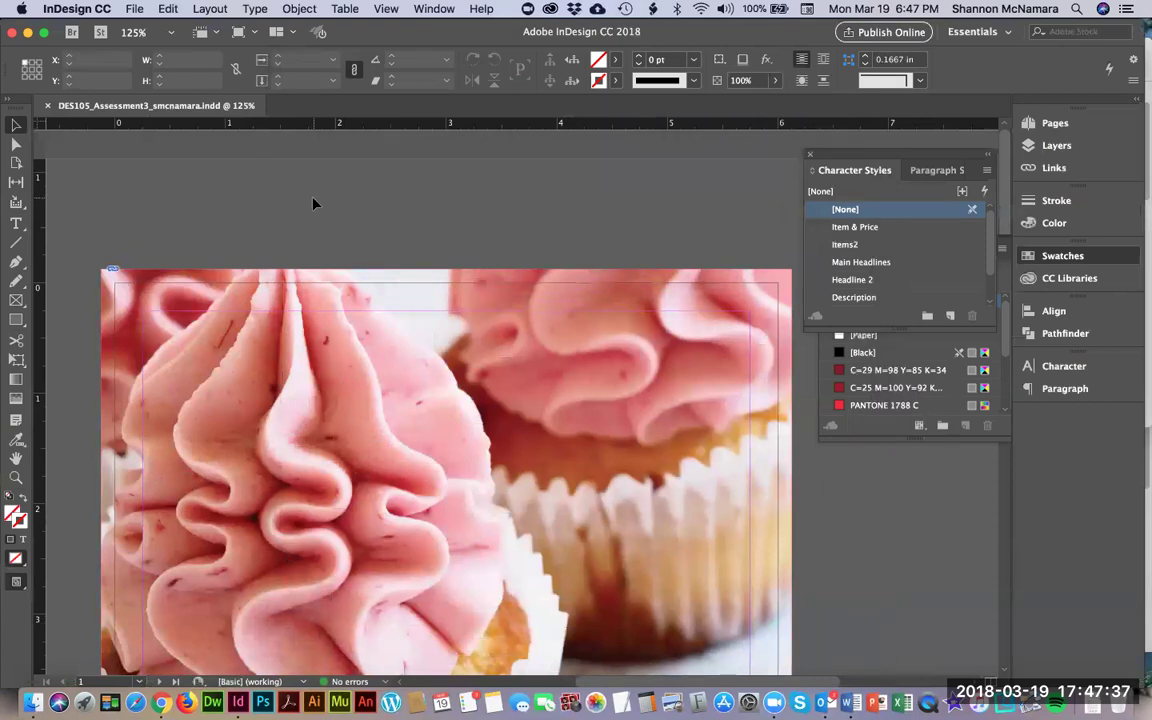
Close the postcard document, switch to Finder, and collapse the Assessment3Assets folder in the Assessment folder
key("super+w")
key("super+Tab")
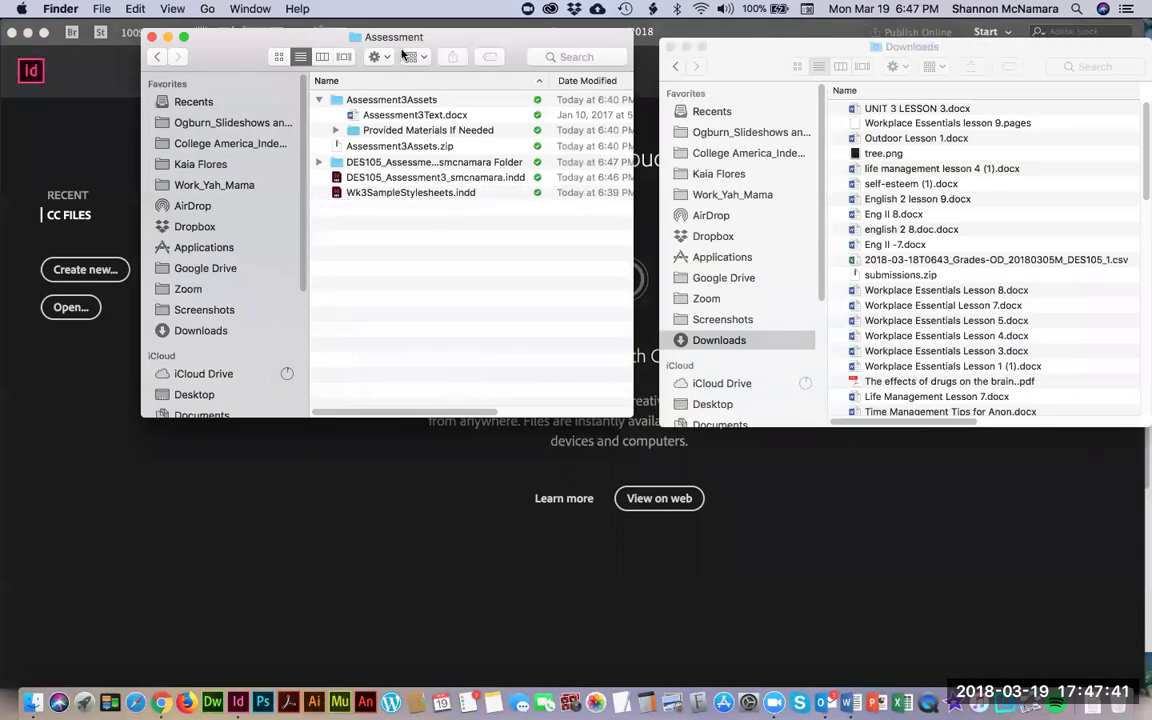
left_click(410, 38, "super")
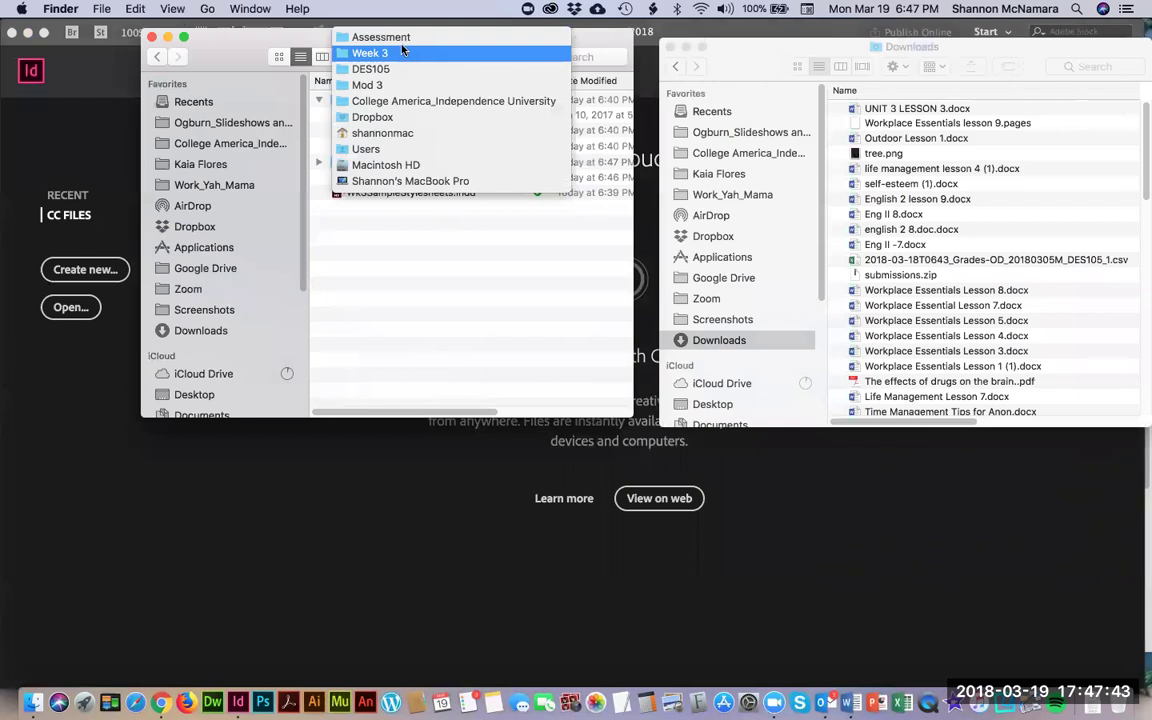
left_click(404, 37)
left_click(320, 100)
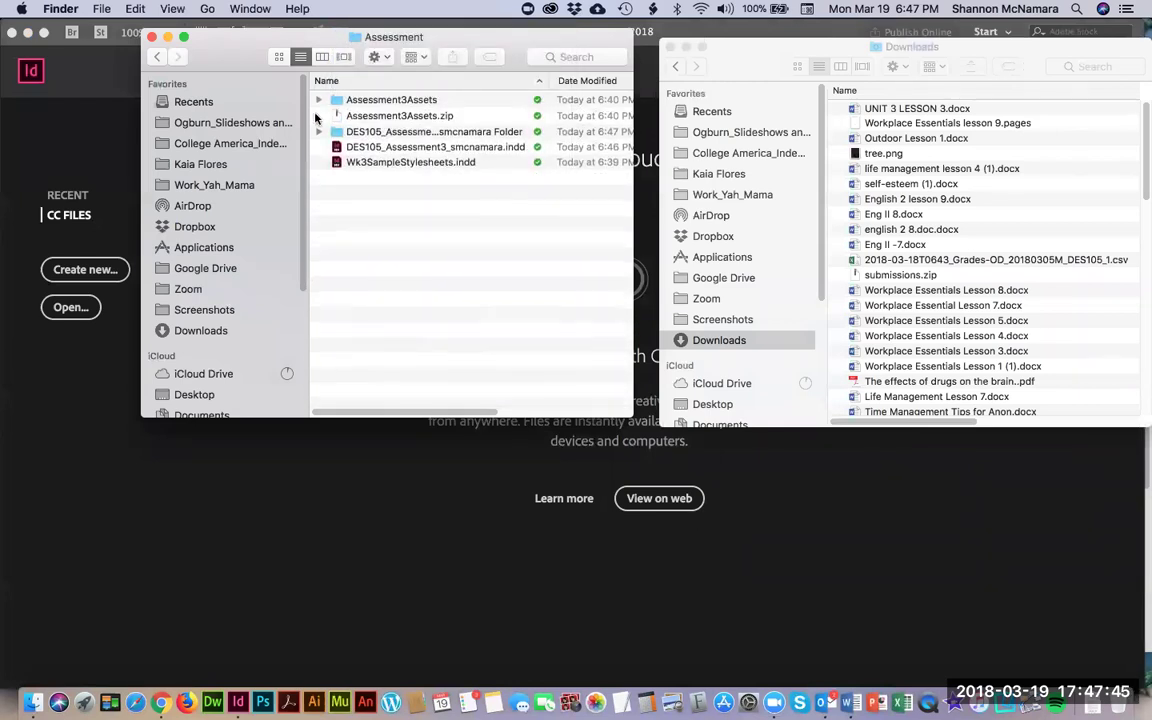
Compress the DES105_Assessment3 package folder in the Assessment folder into a zip archive
left_click(362, 133)
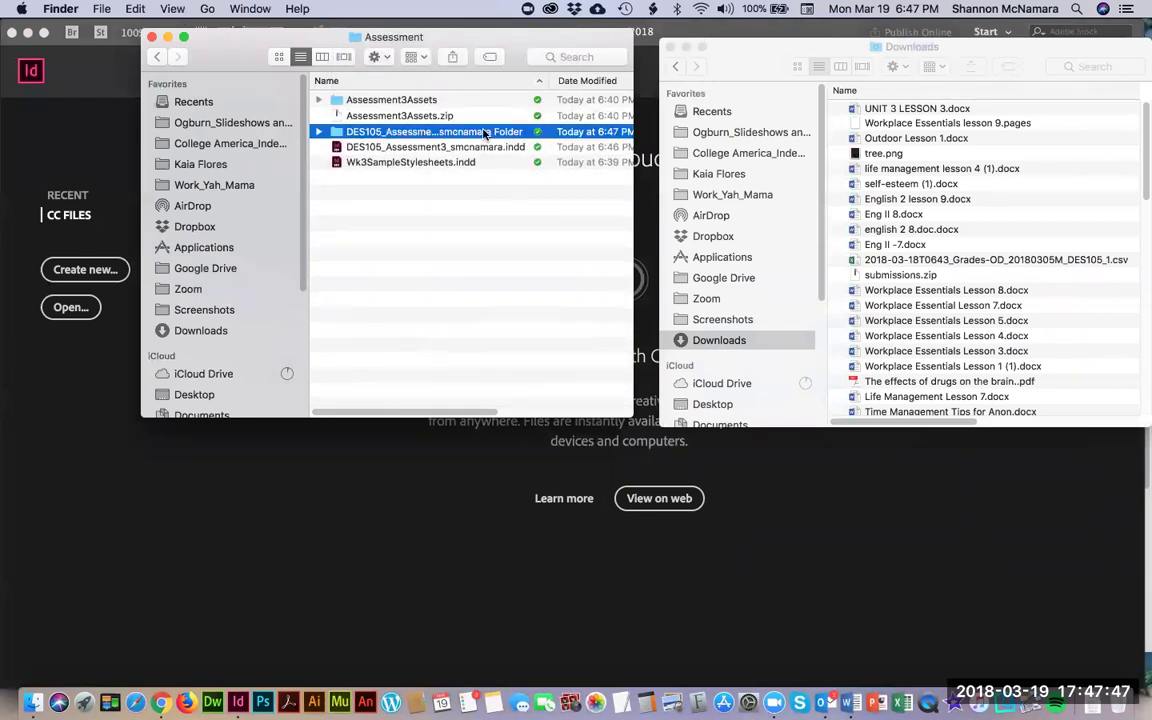
left_click(404, 218)
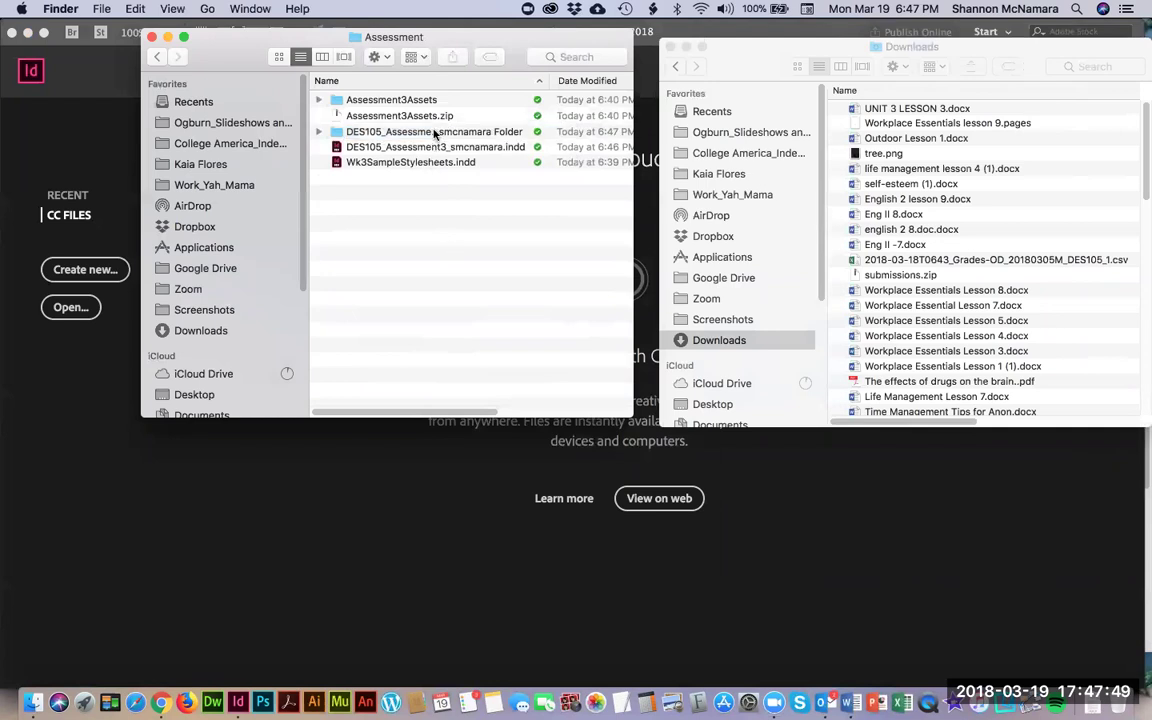
right_click(436, 134)
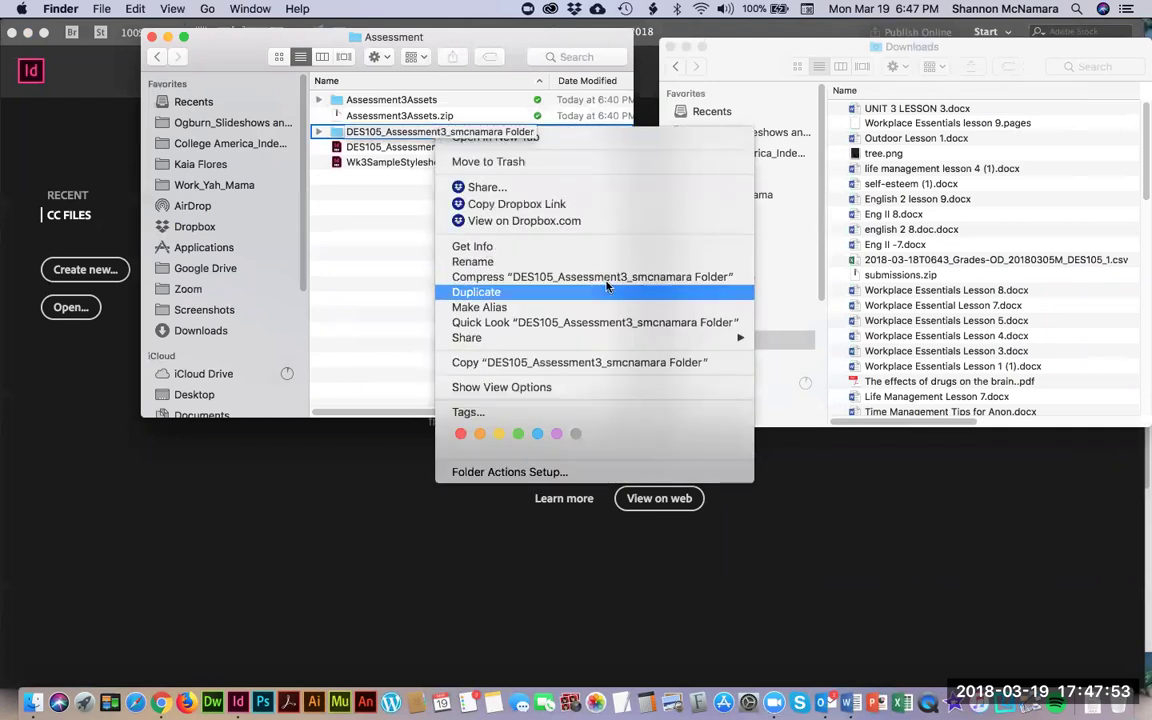
left_click(485, 277)
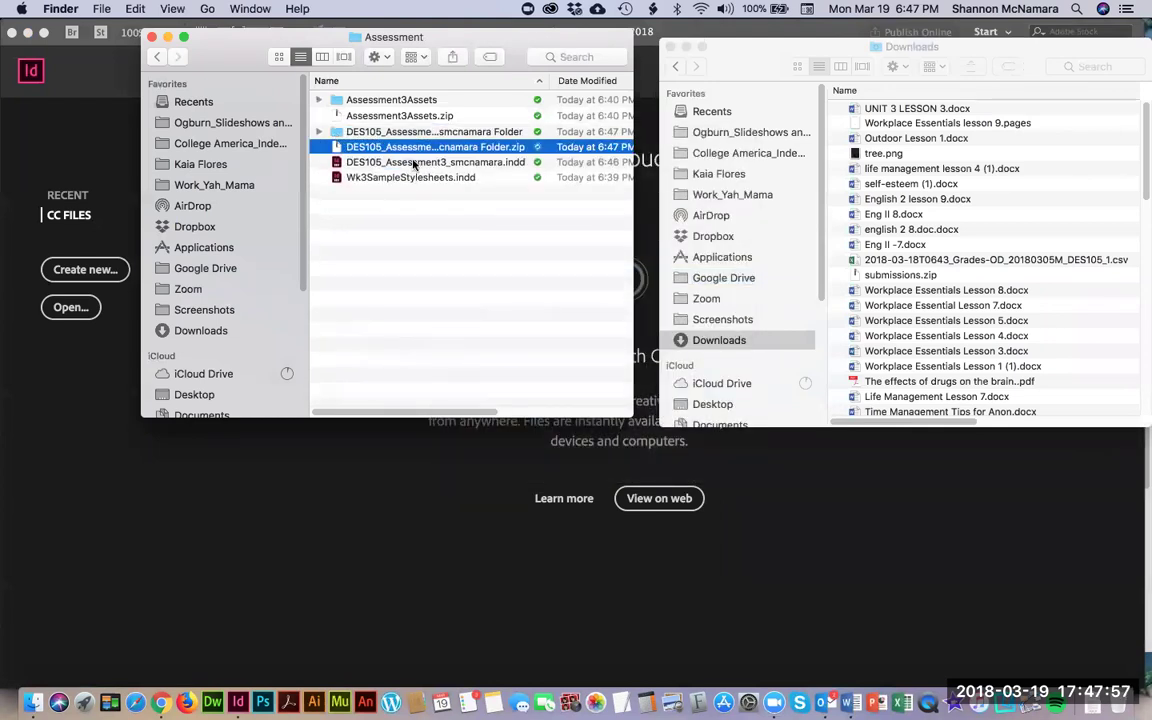
left_click(463, 152)
left_click(324, 156)
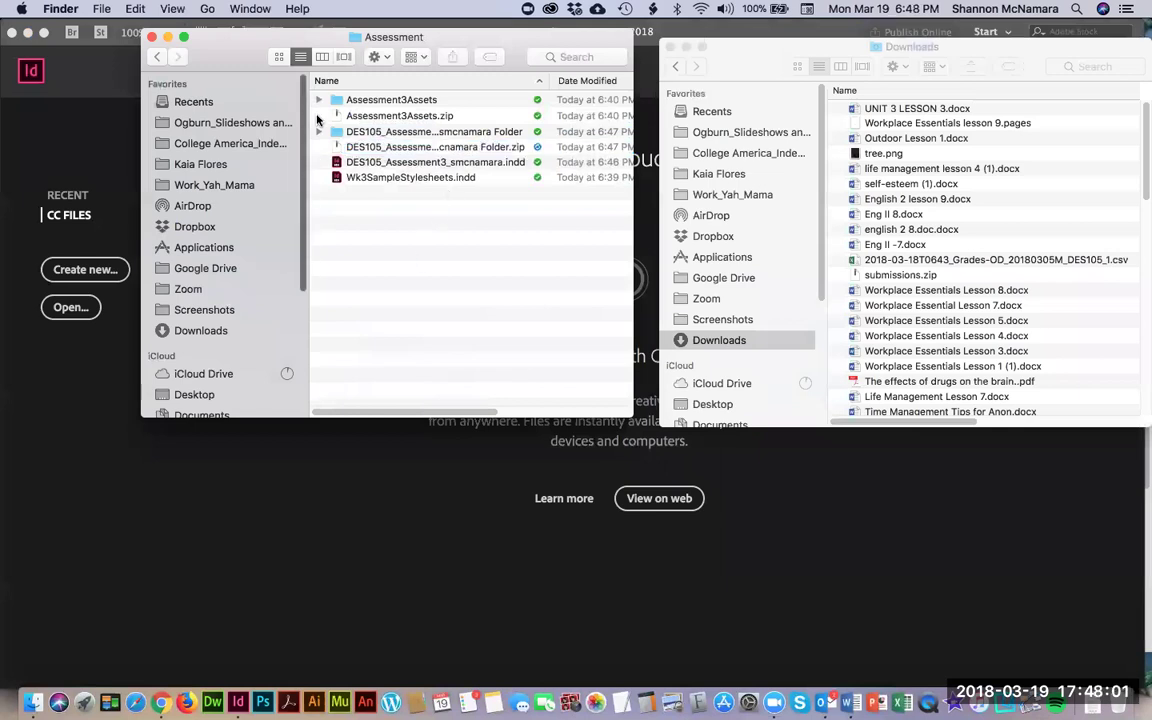
Switch to Chrome, start a submission for Week 3 Assessment - Postcard, and open the file chooser for the upload
left_click(160, 703)
scroll(555, 406, "down", 10)
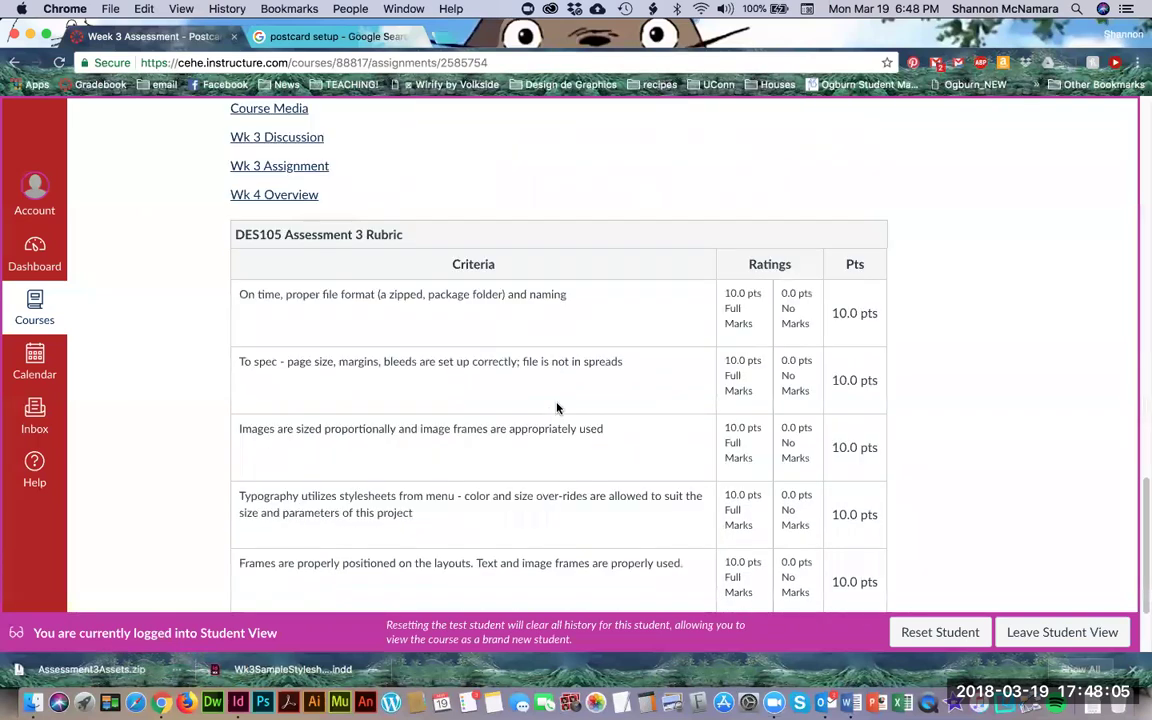
scroll(557, 408, "up", 15)
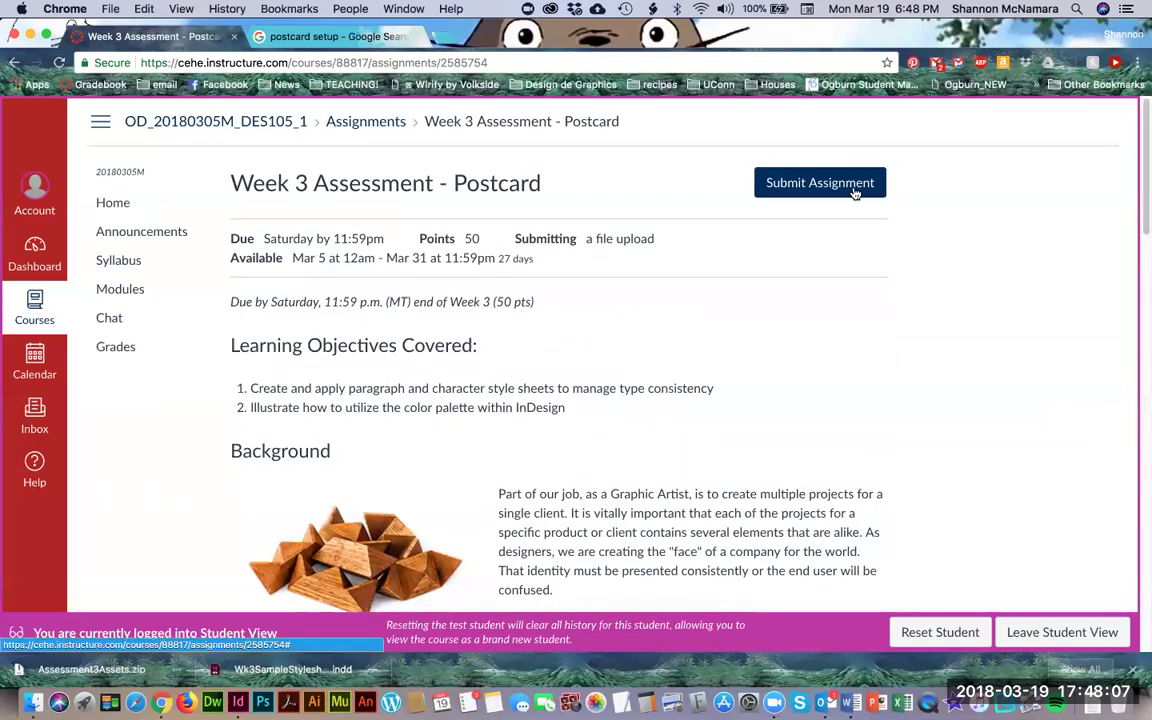
left_click(855, 190)
left_click(333, 433)
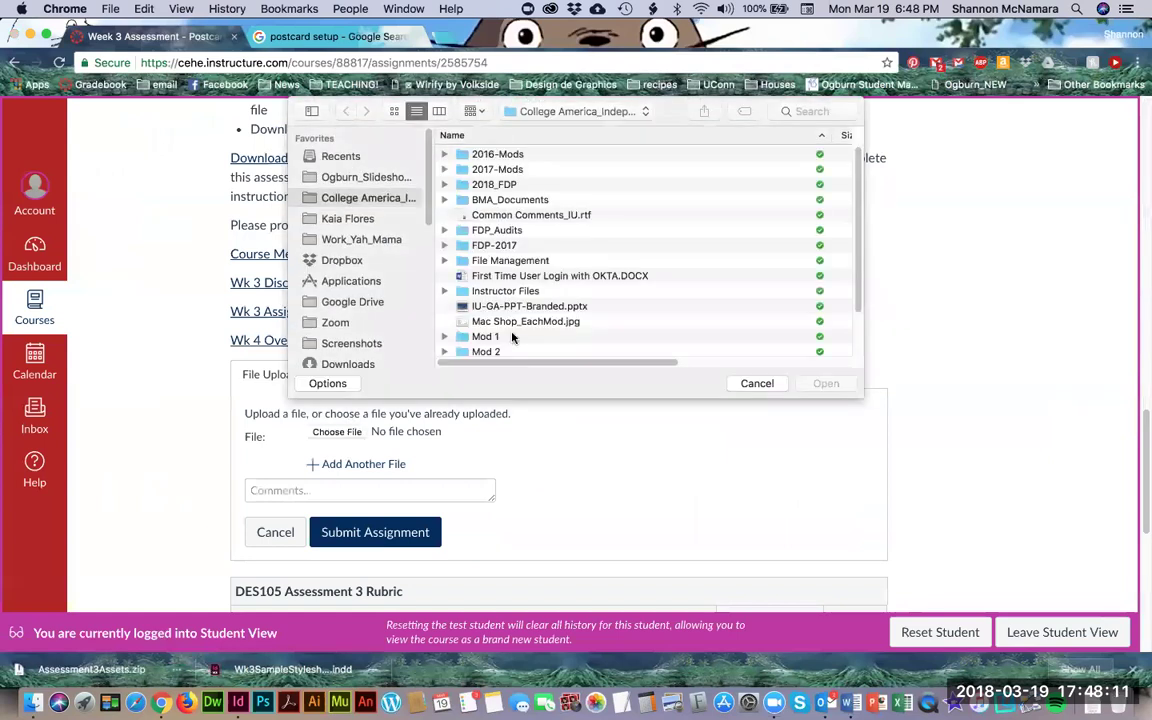
Attach the zipped DES105_Assessment3 package folder from Mod 3 > DES105 > Week 3 > Assessment to the submission
scroll(483, 336, "down", 1)
double_click(487, 344)
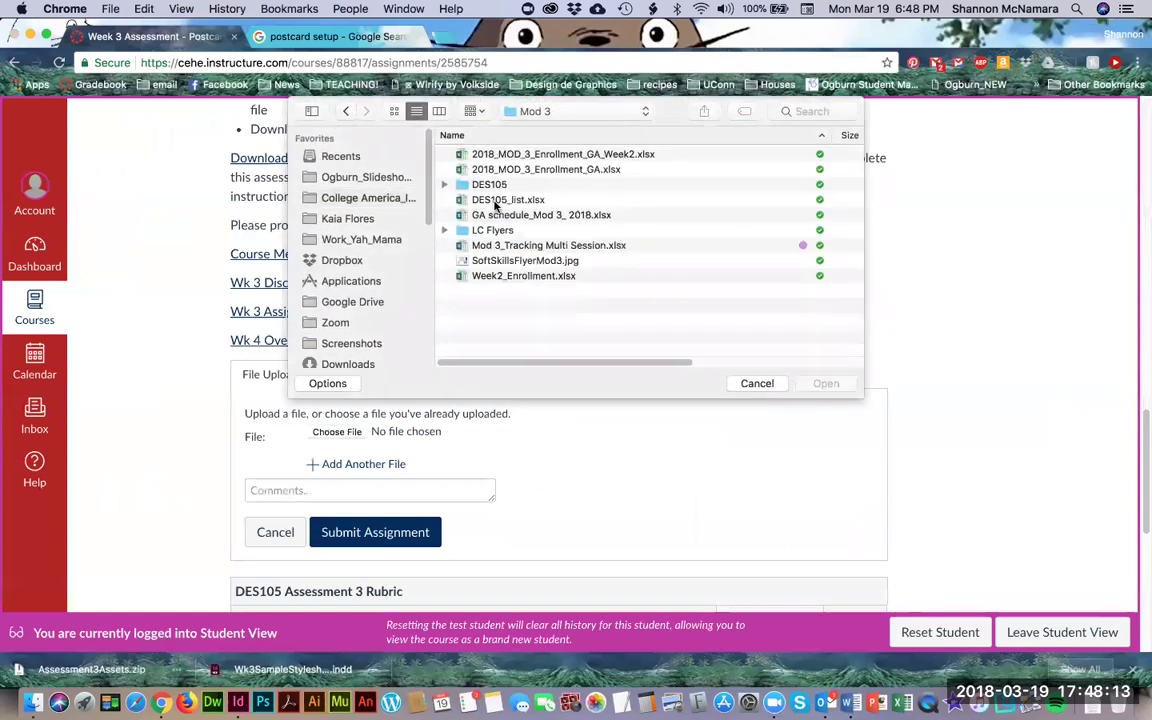
double_click(489, 185)
double_click(490, 260)
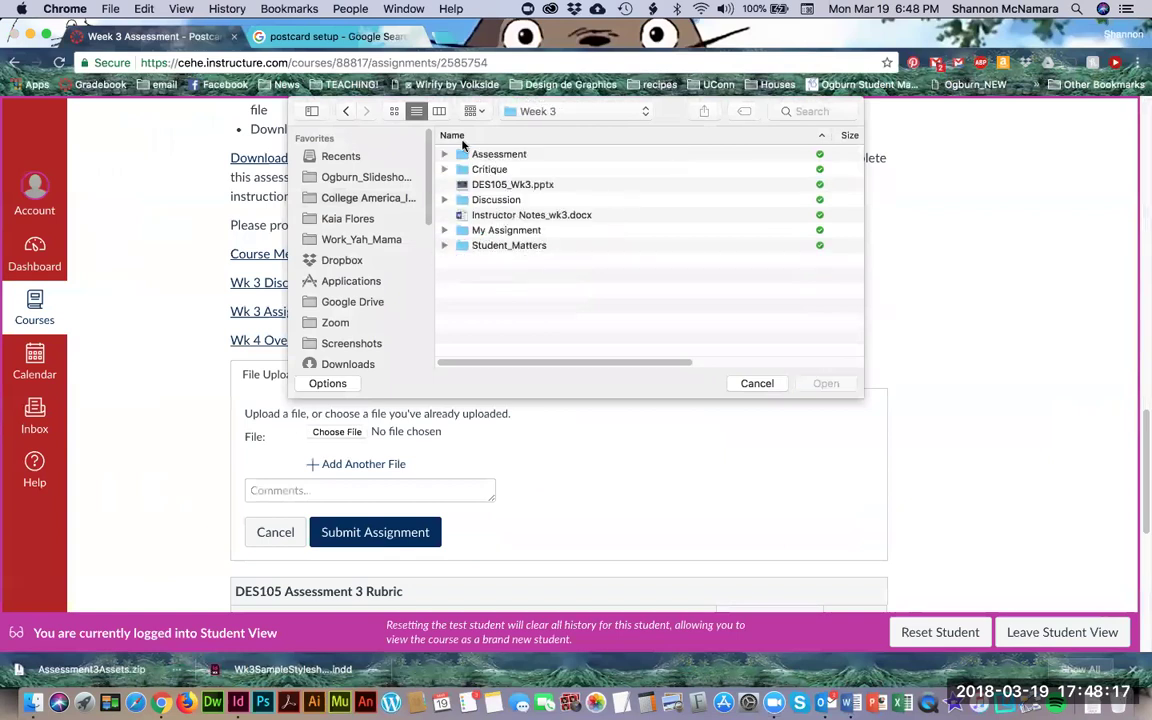
double_click(490, 155)
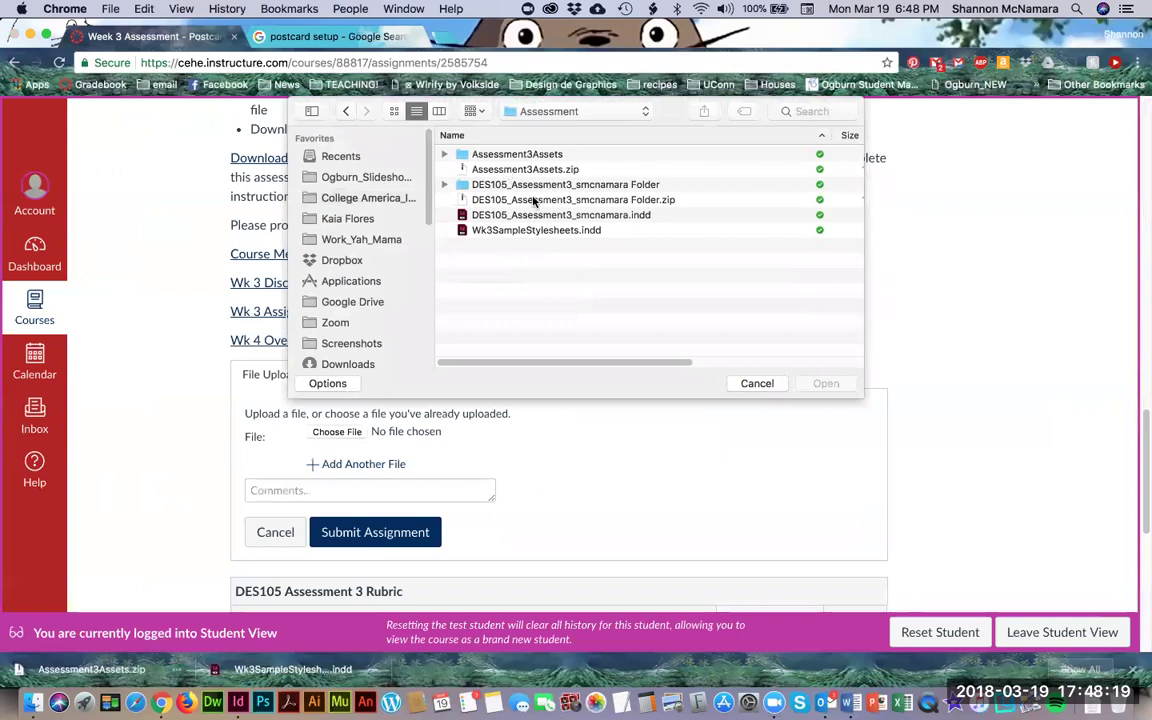
left_click(594, 199)
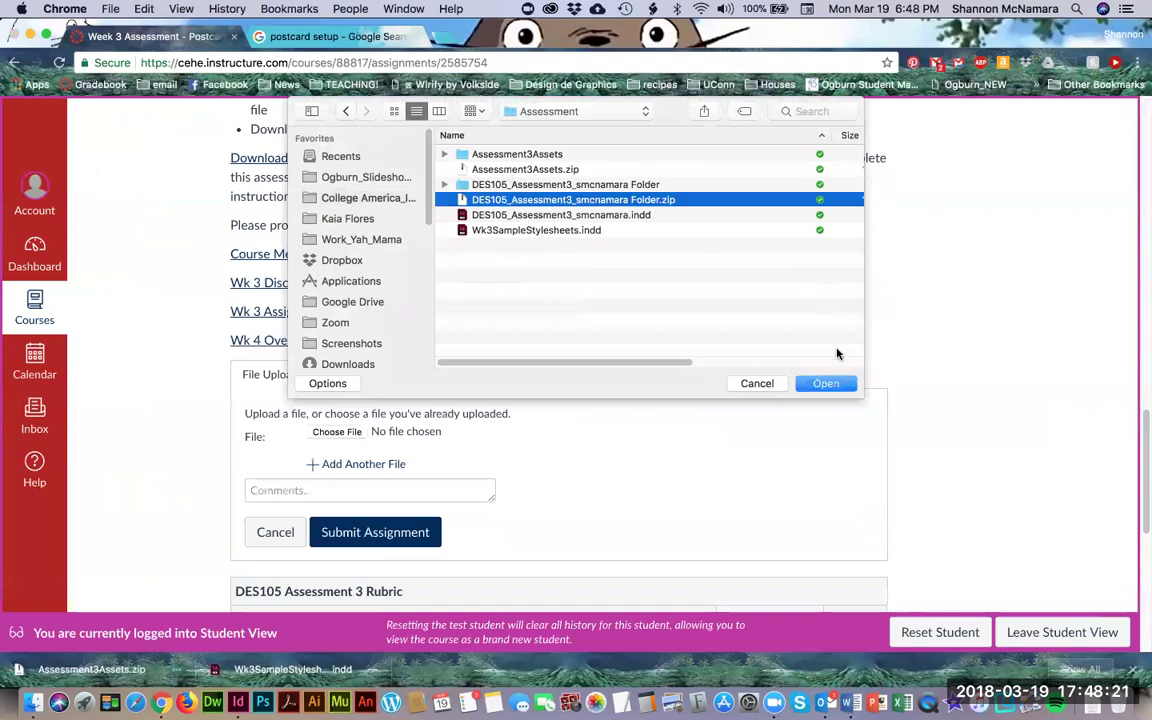
left_click(826, 383)
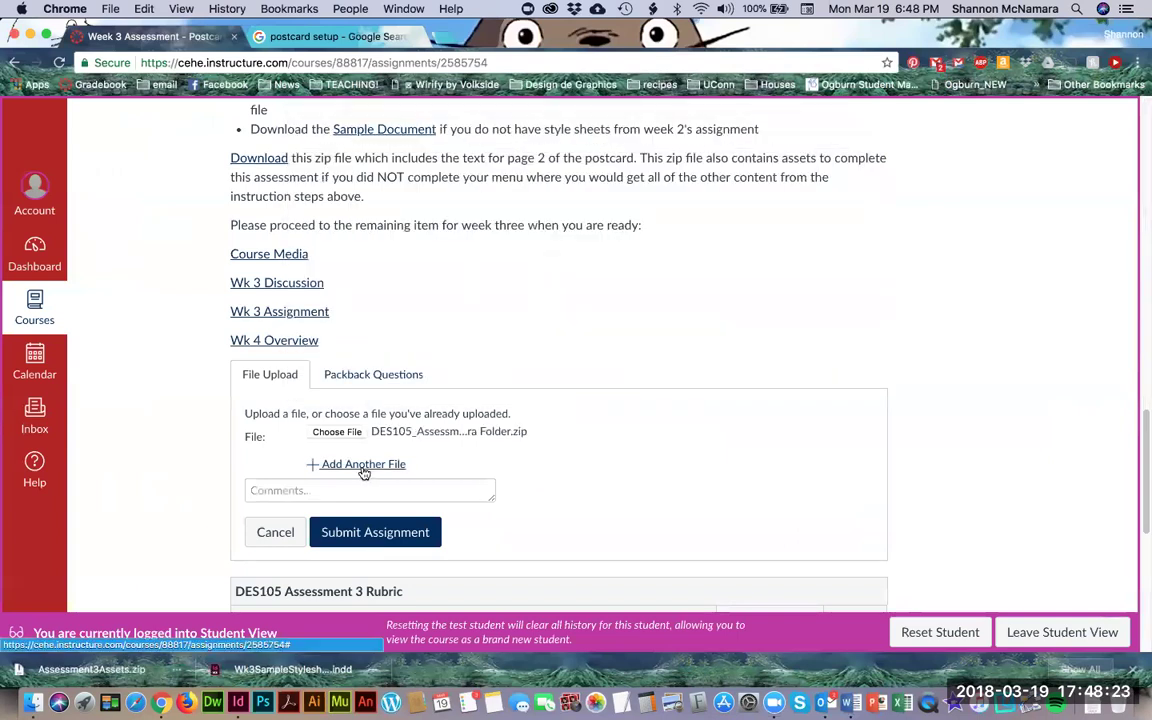
Add the PDF from the DES105_Assessment3 package folder as a second upload file, and cancel the submission
left_click(364, 466)
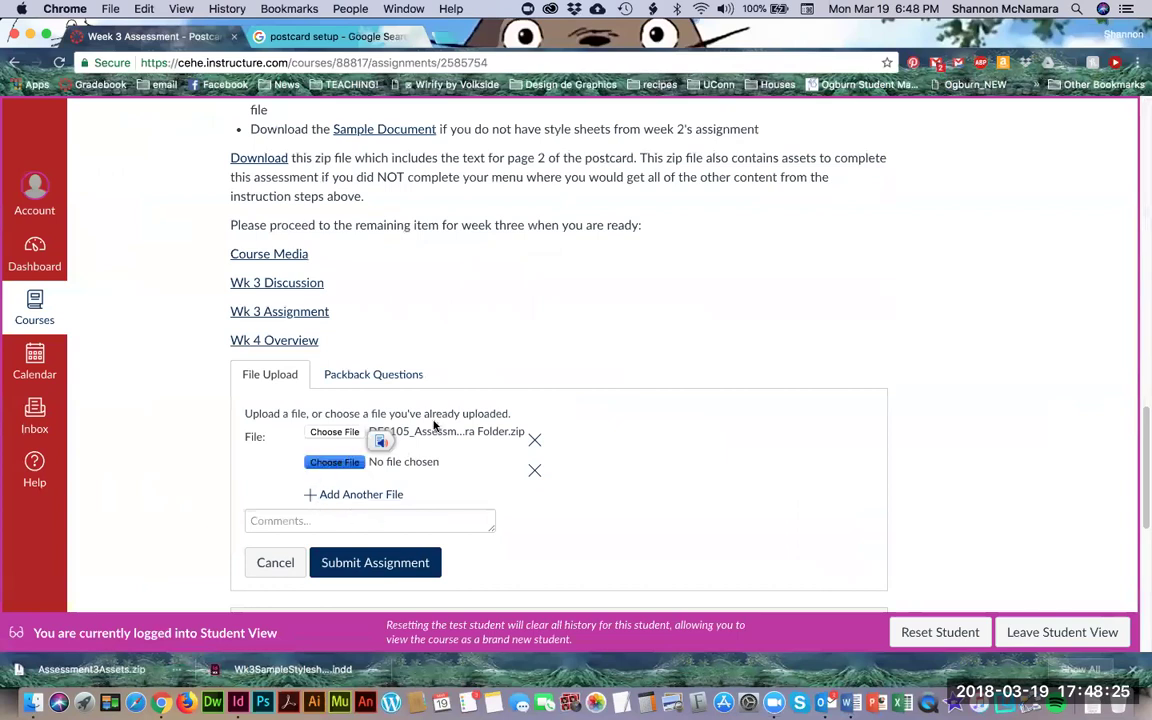
left_click(444, 184)
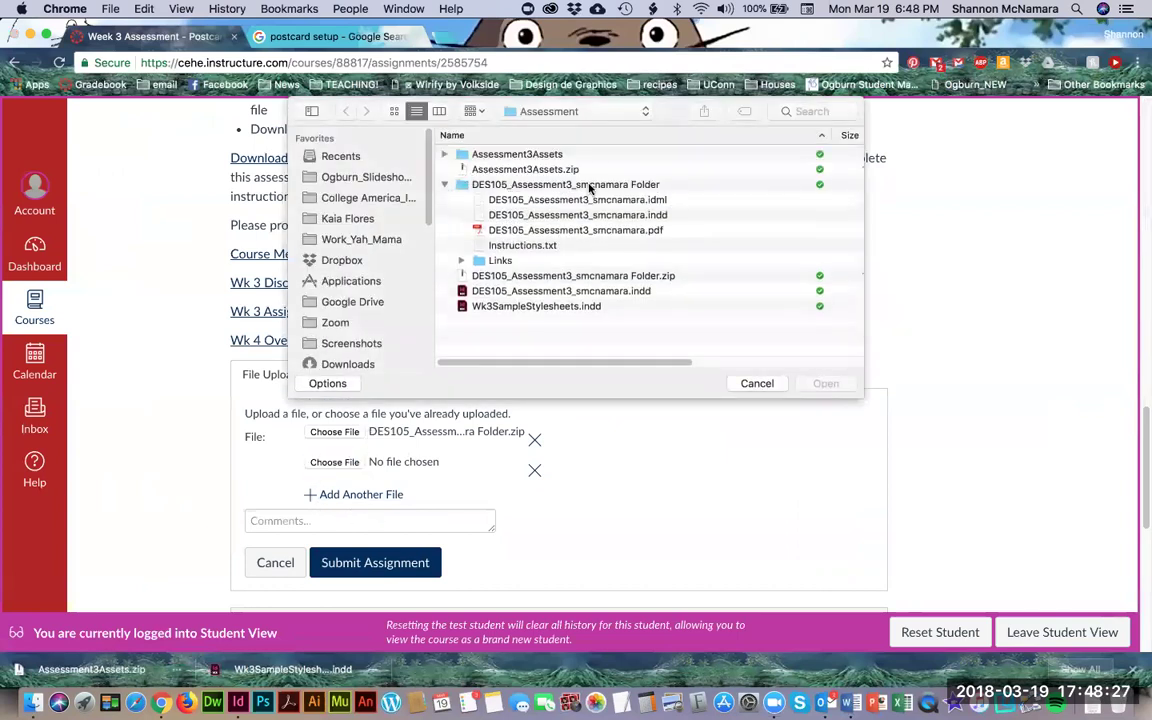
left_click(515, 230)
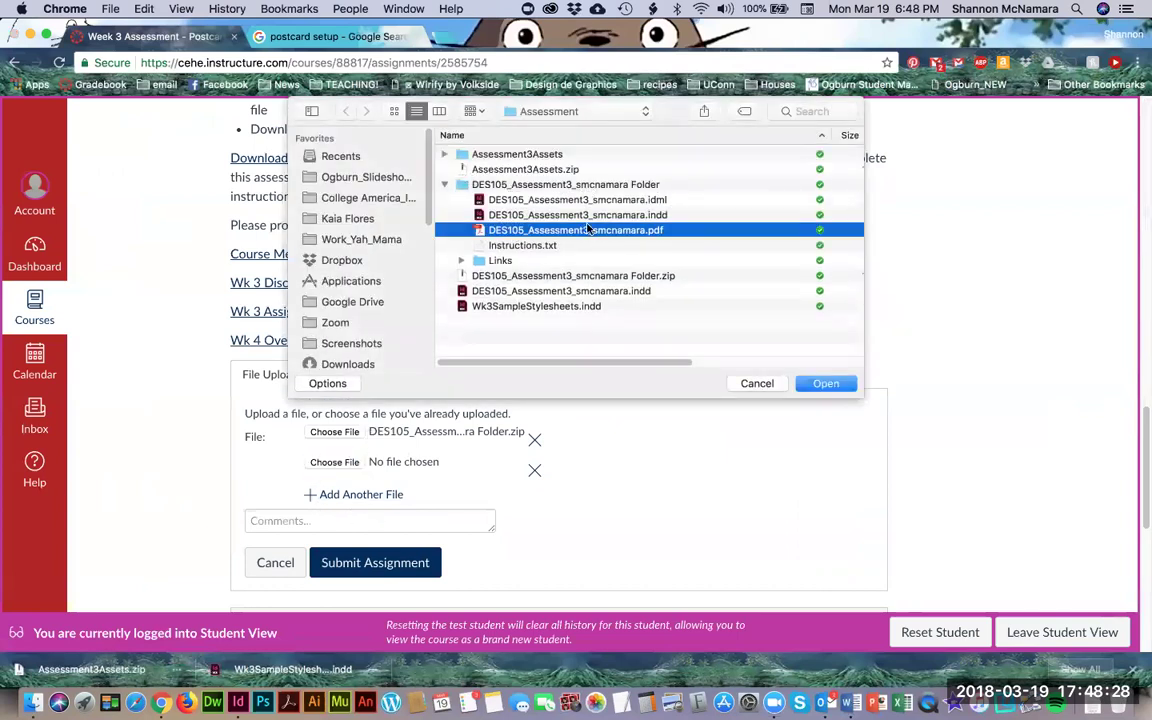
left_click(836, 388)
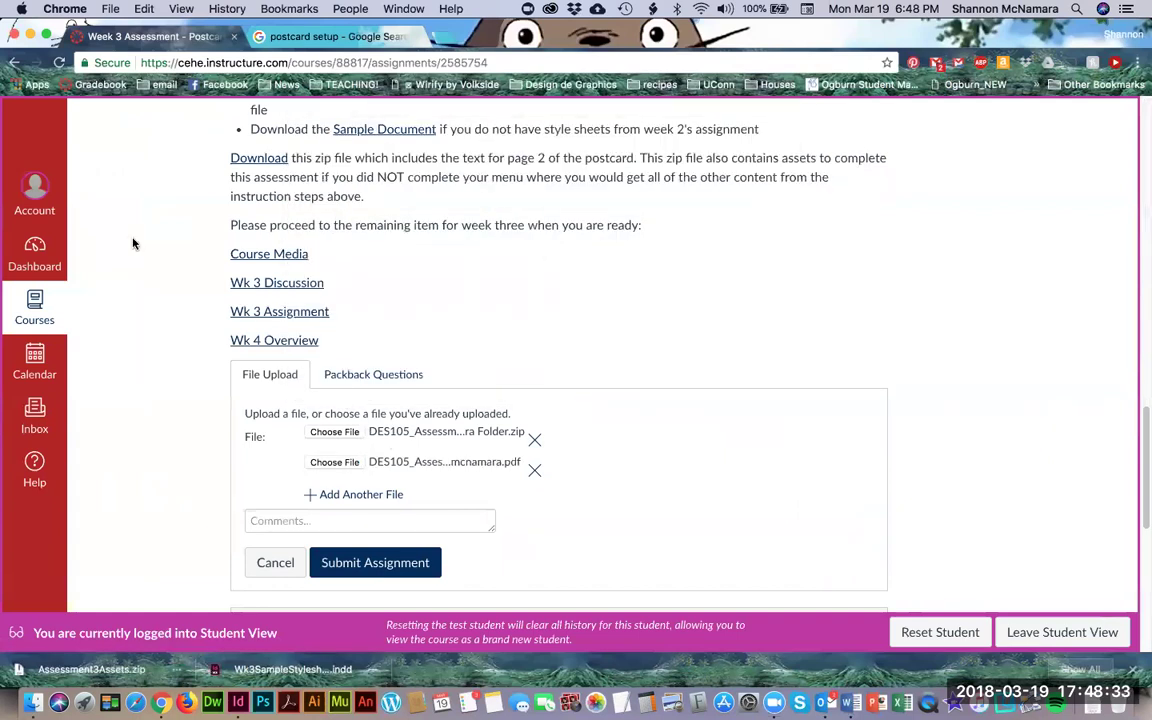
left_click(262, 565)
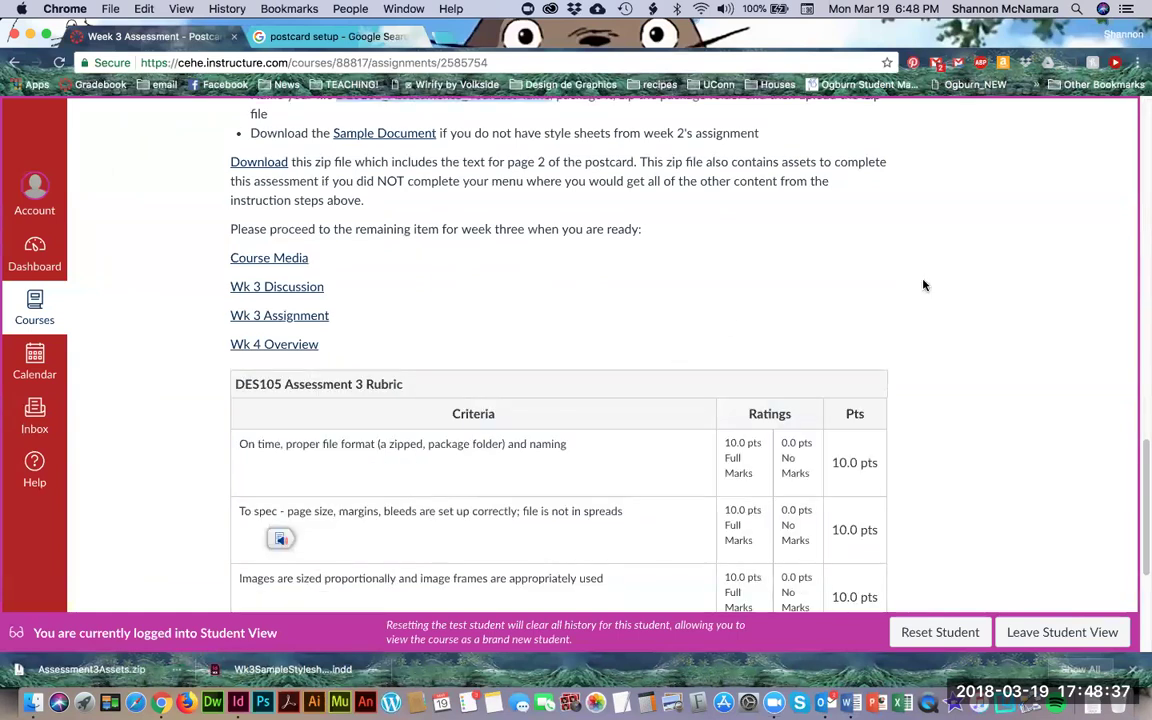
Review the DES105 Assessment 3 Rubric and go to the previous course item
scroll(998, 357, "down", 3)
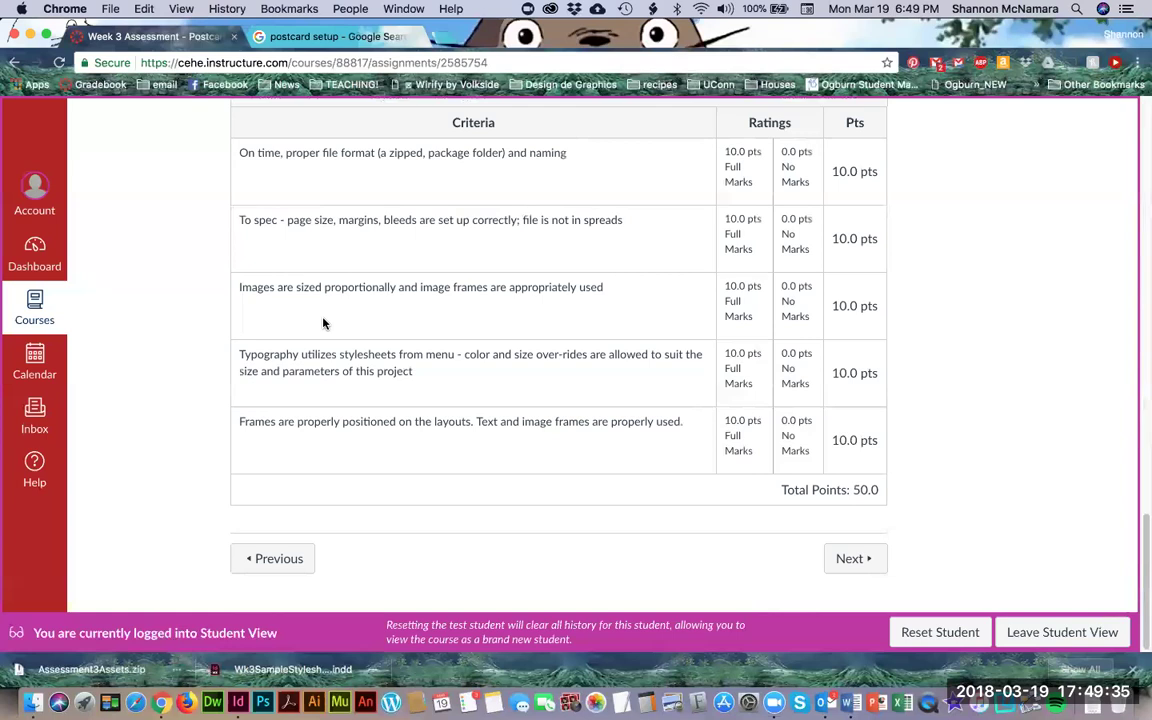
left_click(288, 557)
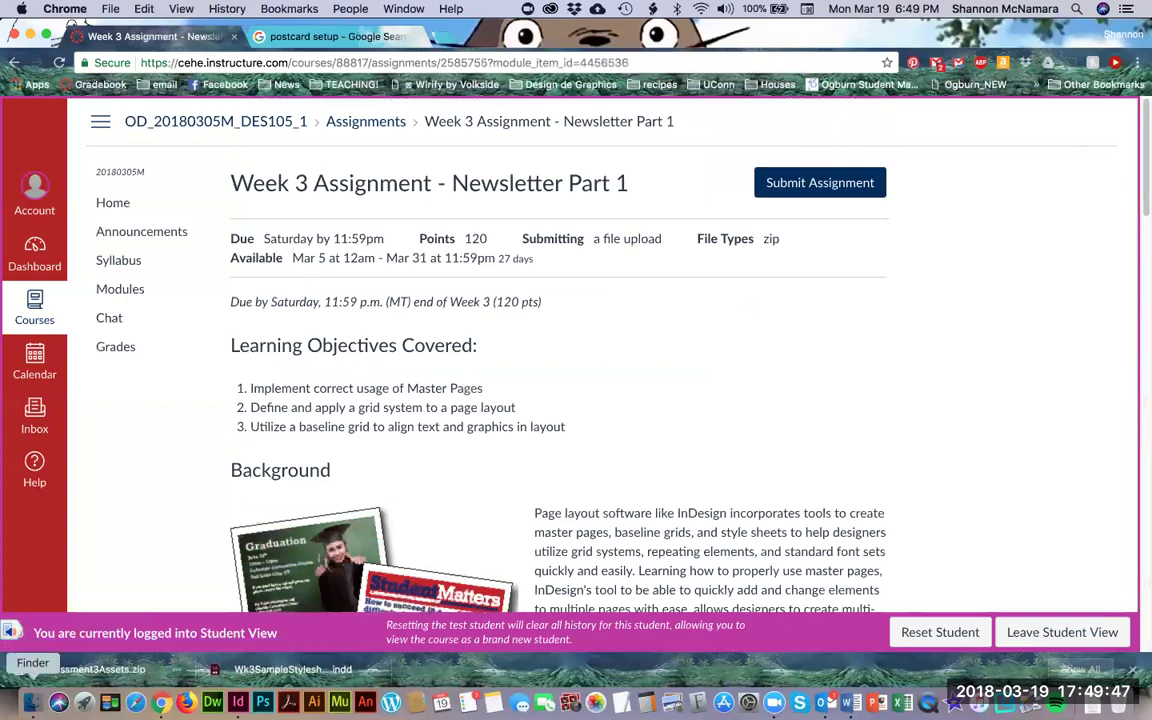
Switch to Finder, go up to the Week 3 folder, and open 1.pdf from the Critique folder in Acrobat
left_click(33, 702)
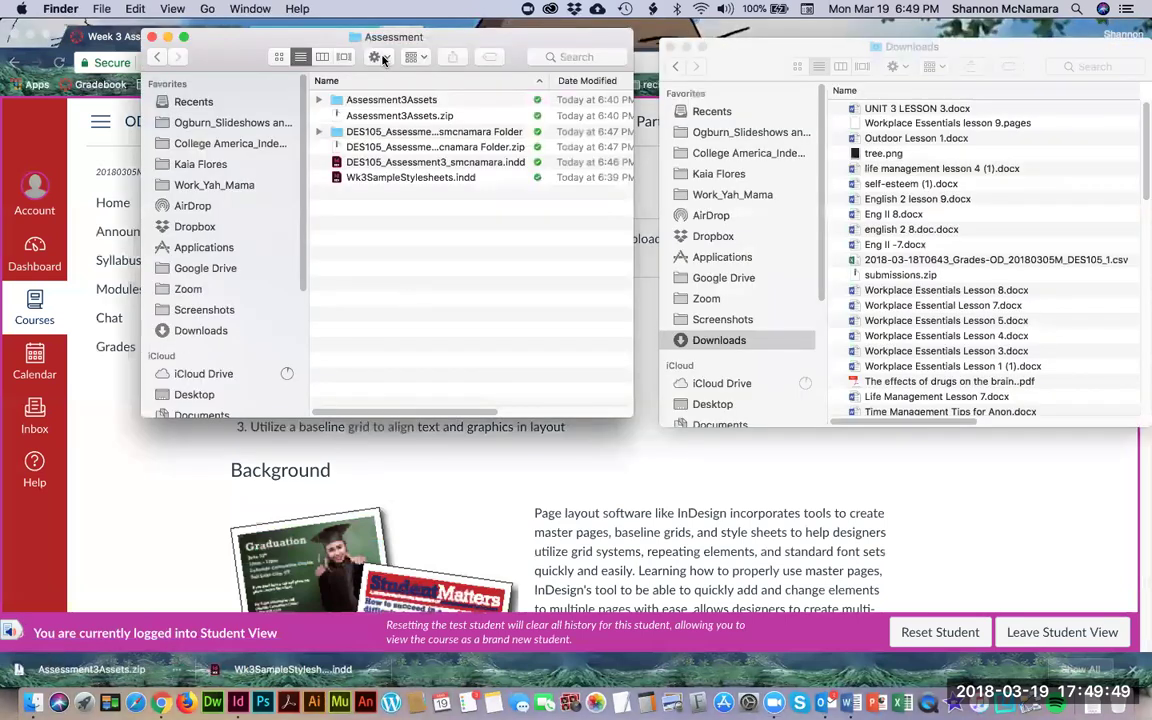
left_click(352, 37, "super")
left_click(352, 50)
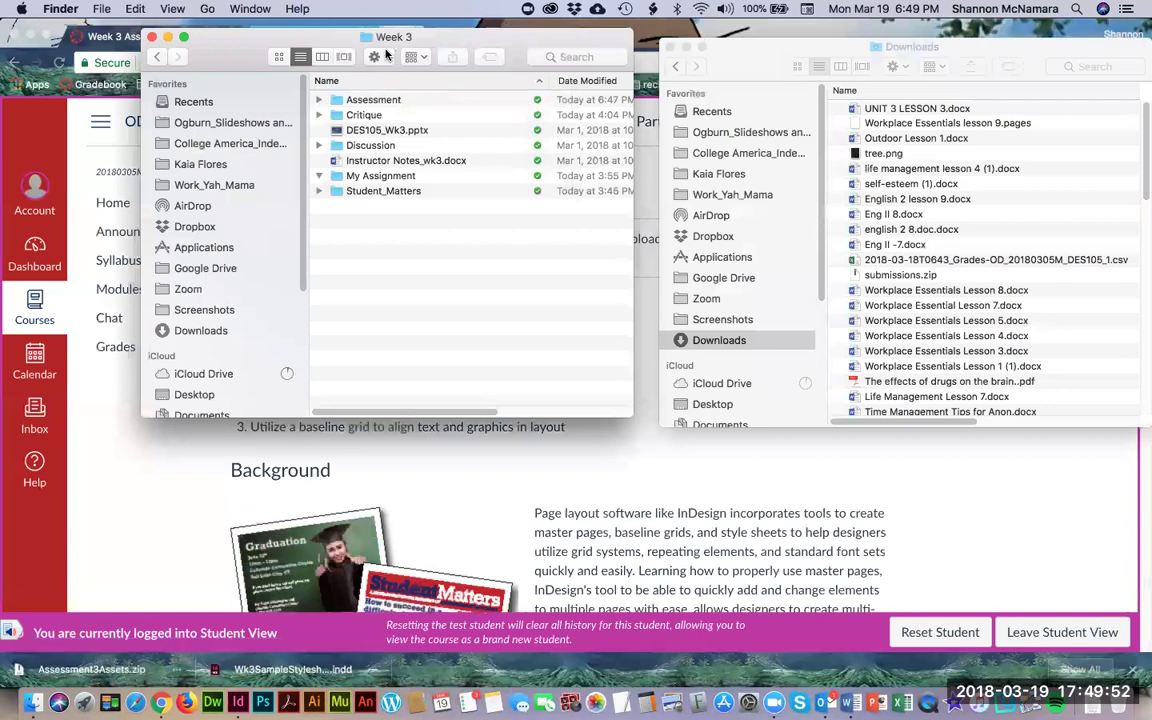
left_click(364, 116)
double_click(364, 116)
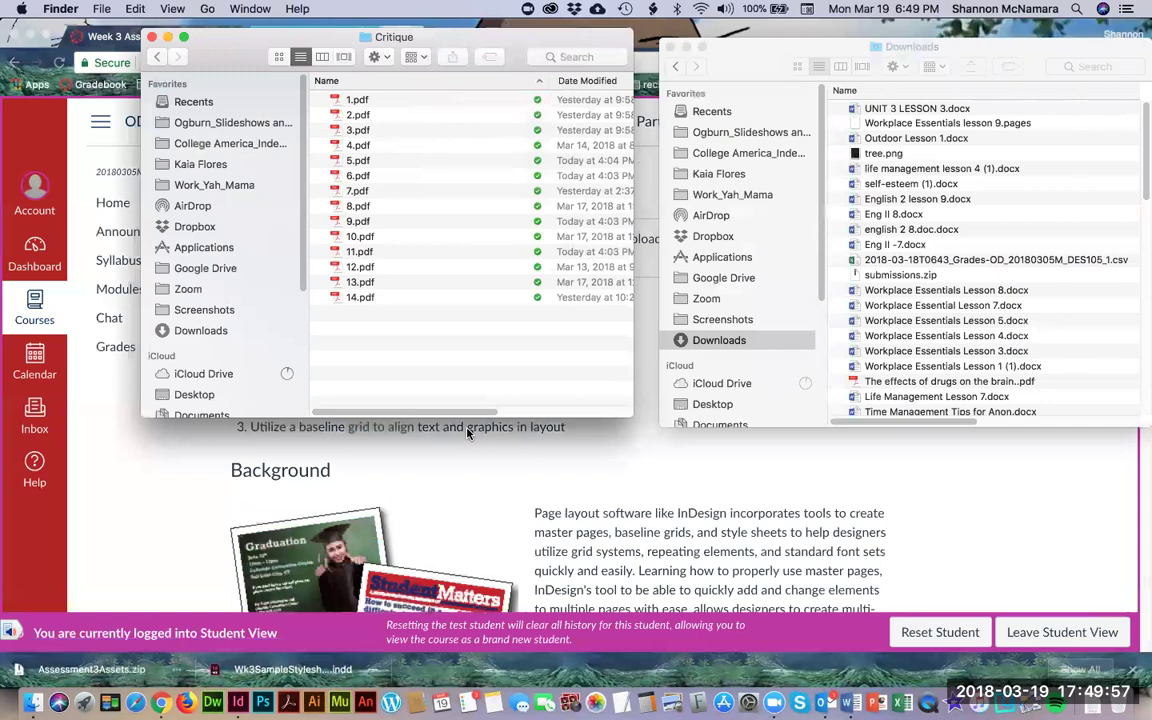
left_click(355, 103)
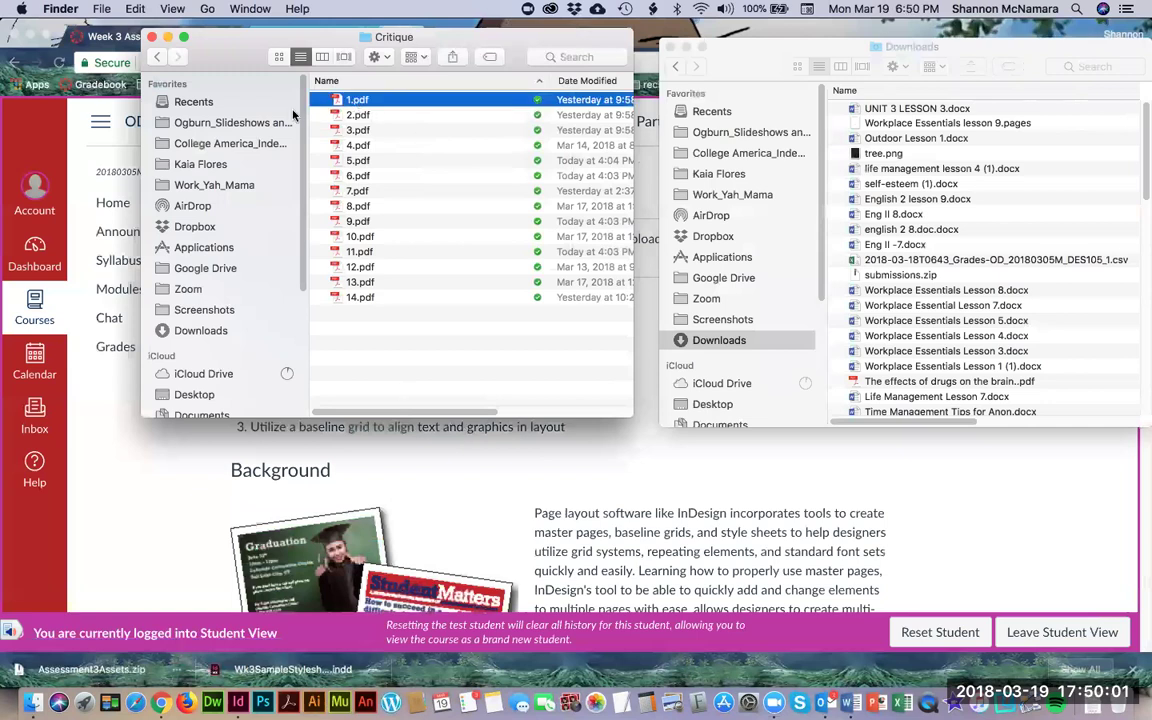
double_click(335, 103)
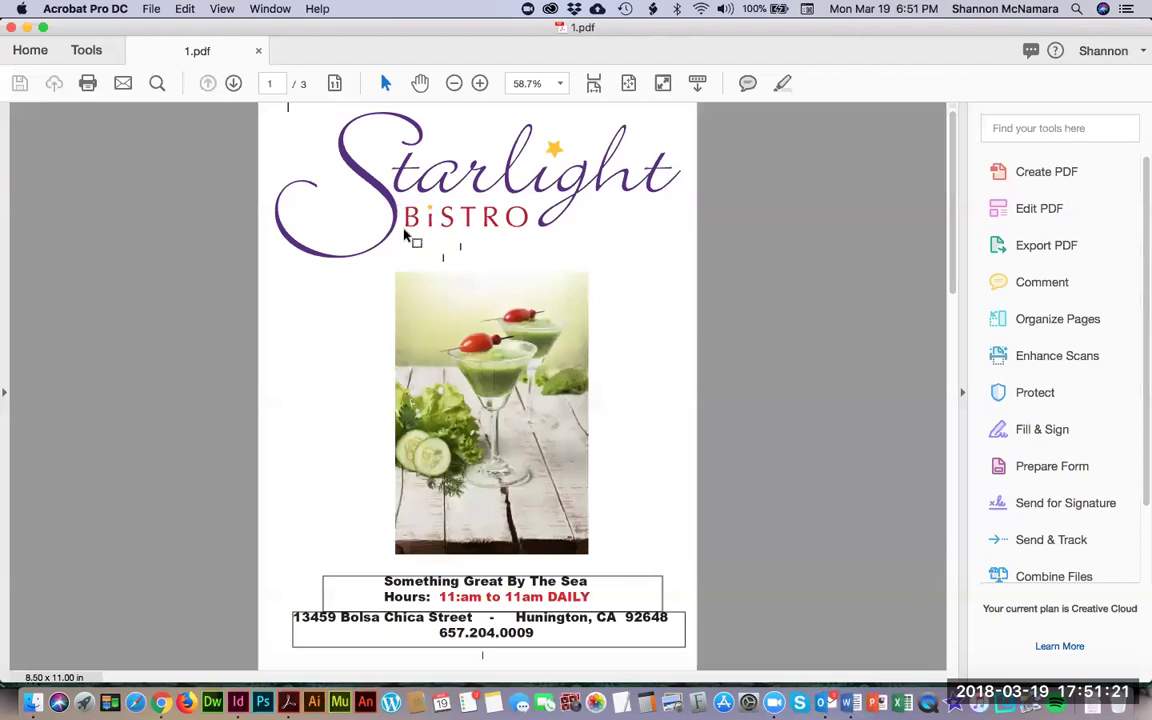
Examine the Starlight Bistro menu in 1.pdf, comparing the cover page with the inside menu layout, images and typography
scroll(405, 229, "down", 3)
scroll(405, 230, "down", 9)
scroll(405, 230, "up", 3)
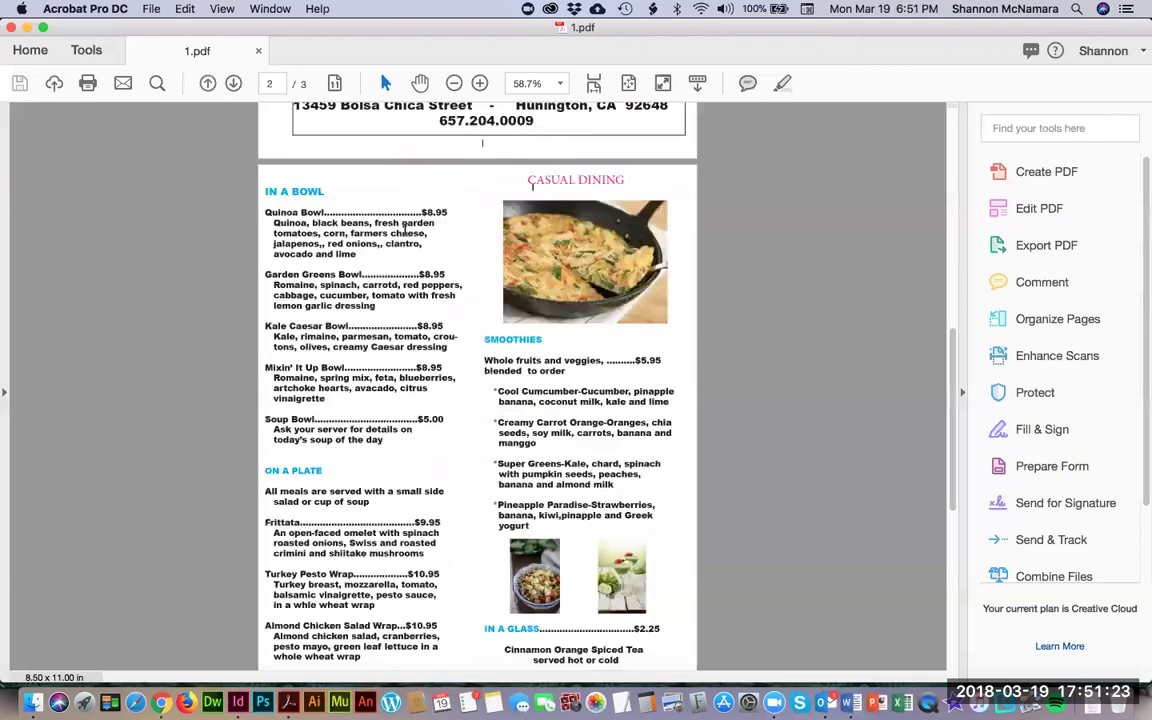
scroll(405, 229, "up", 10)
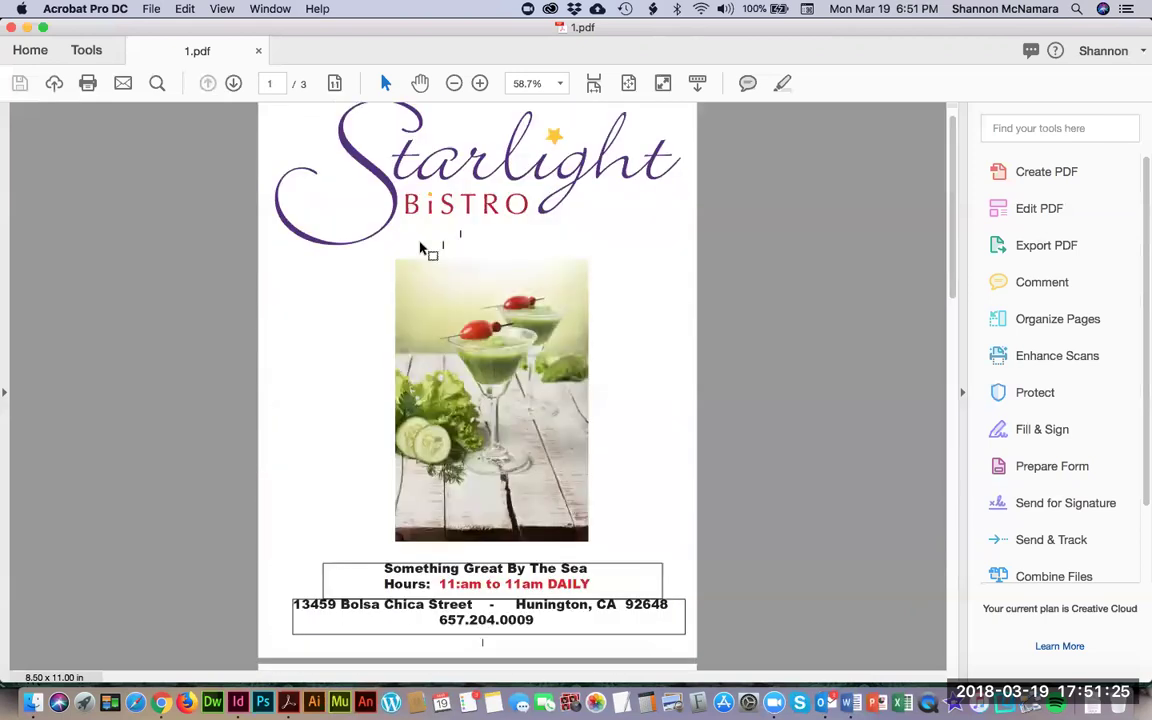
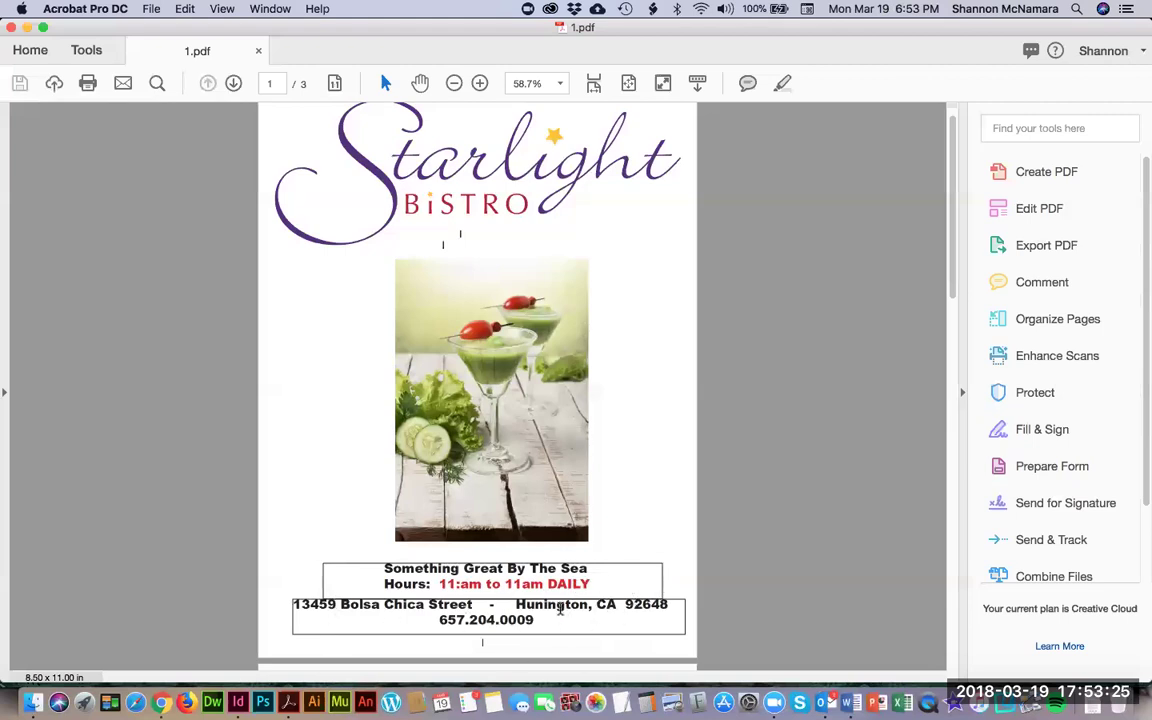
scroll(560, 610, "down", 3)
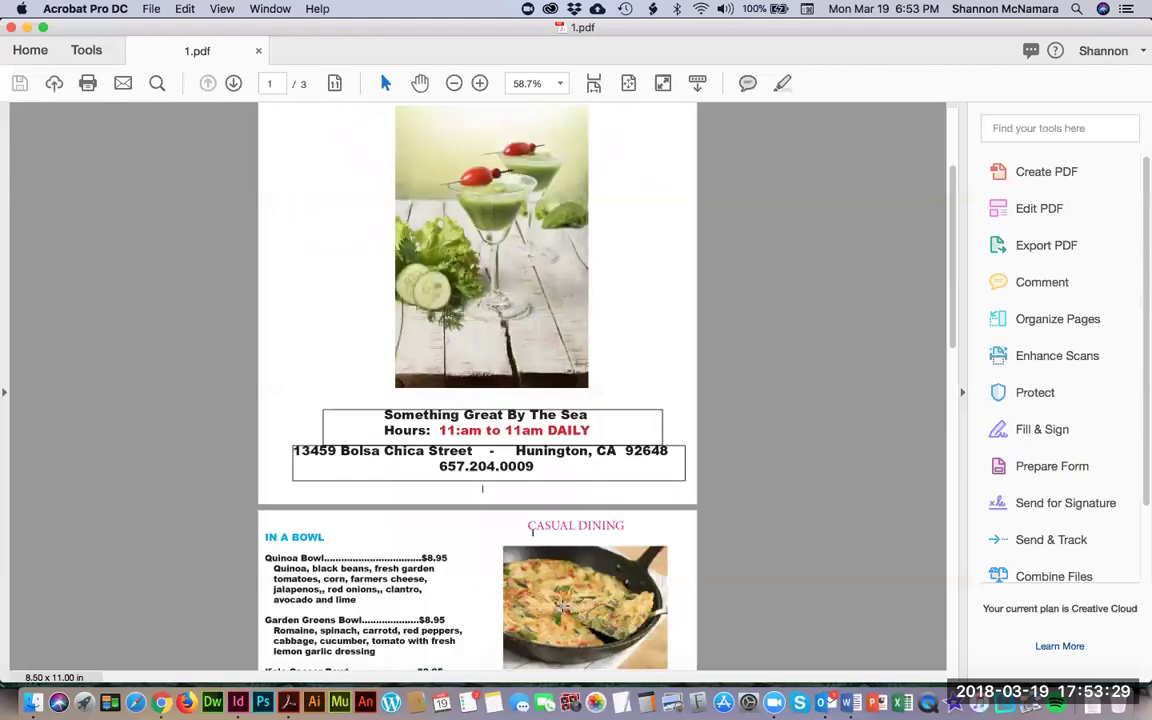
scroll(507, 544, "down", 3)
scroll(507, 544, "up", 6)
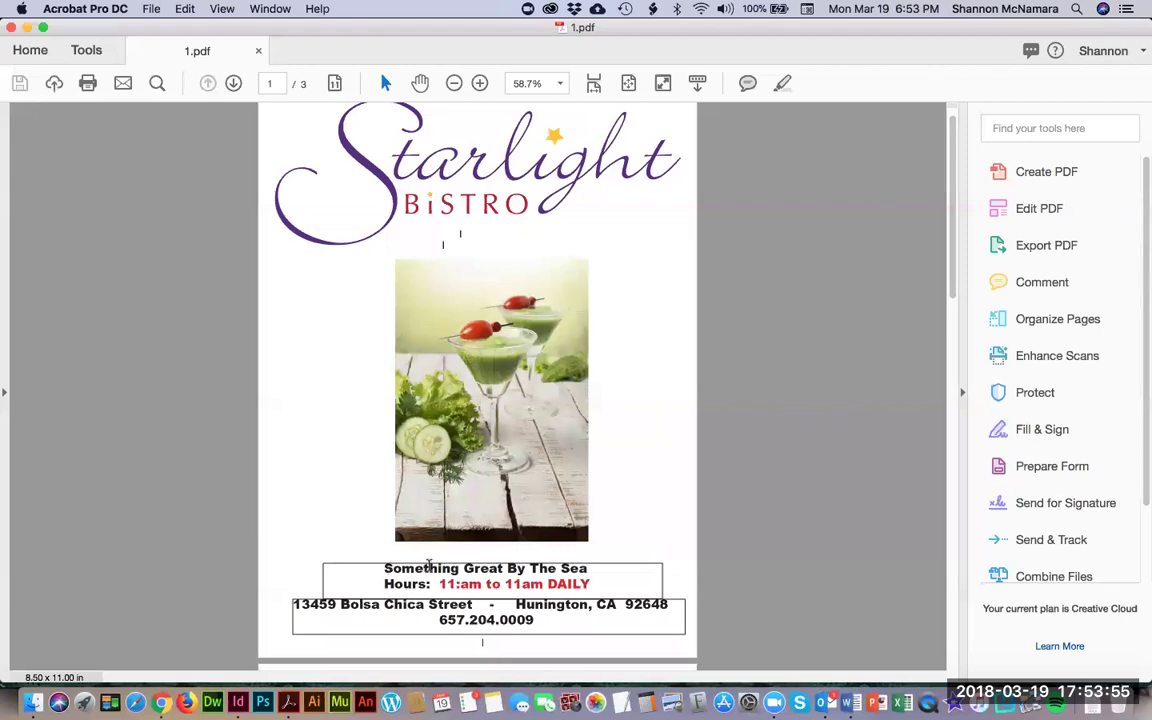
scroll(428, 566, "down", 10)
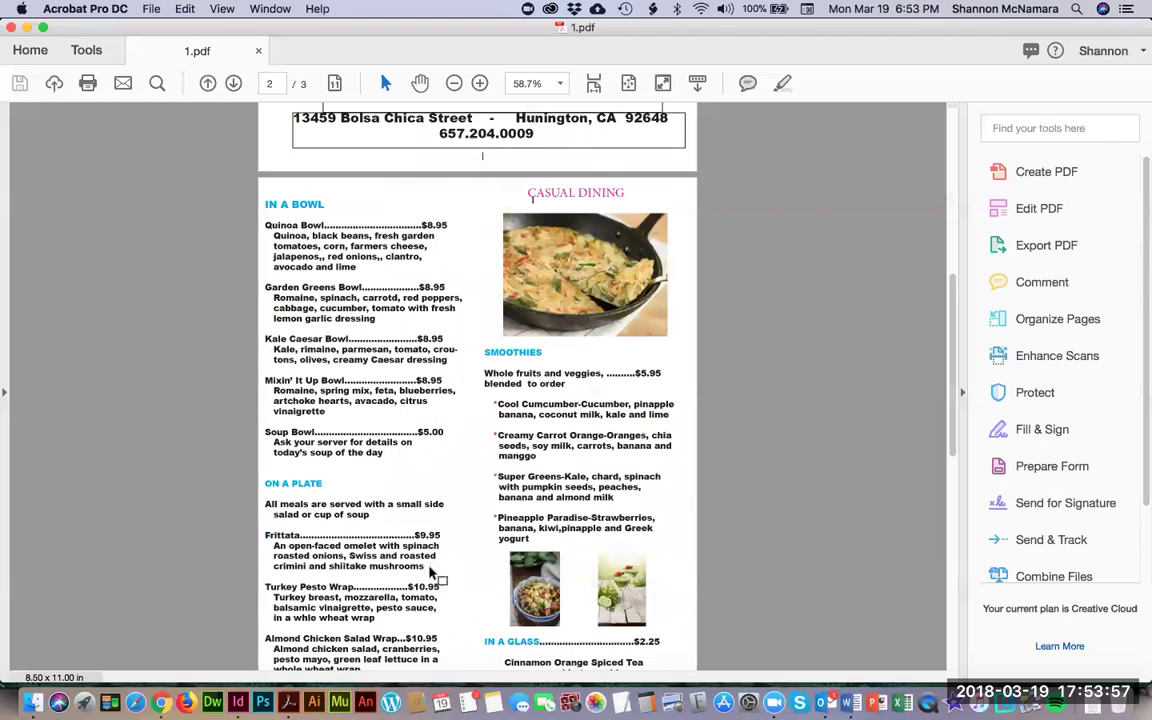
scroll(428, 566, "down", 3)
scroll(428, 567, "up", 3)
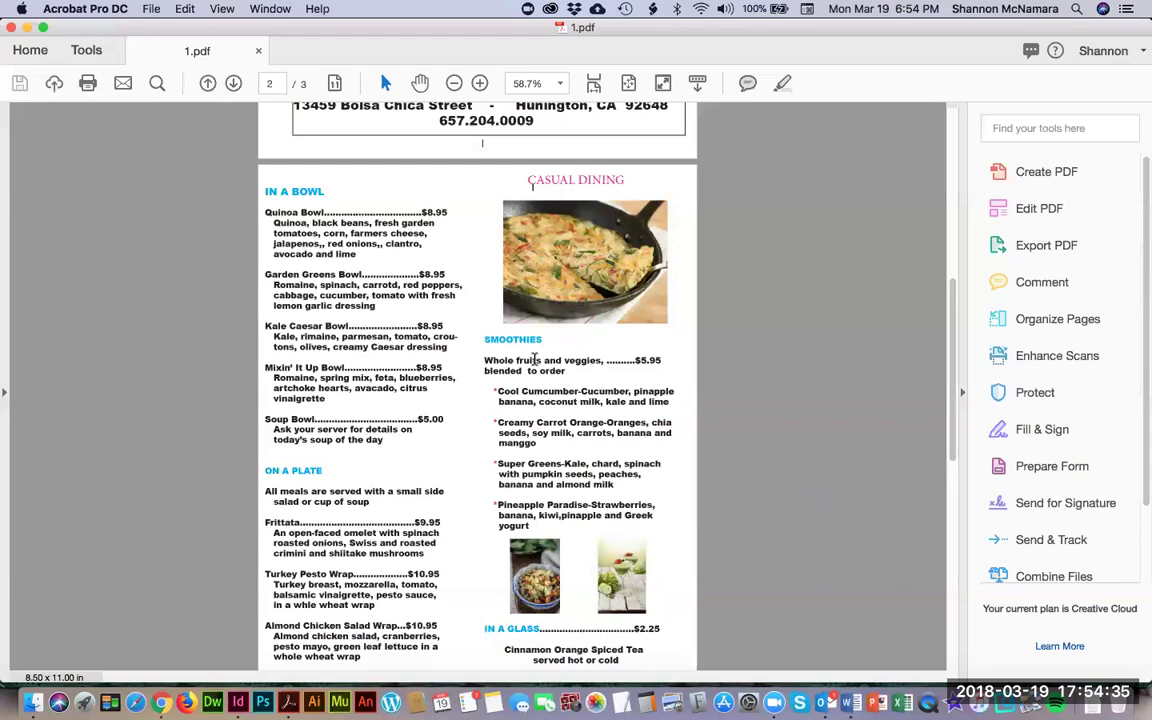
Close 1.pdf and open 2.pdf from the Critique folder, showing its full cover page
key("super+w")
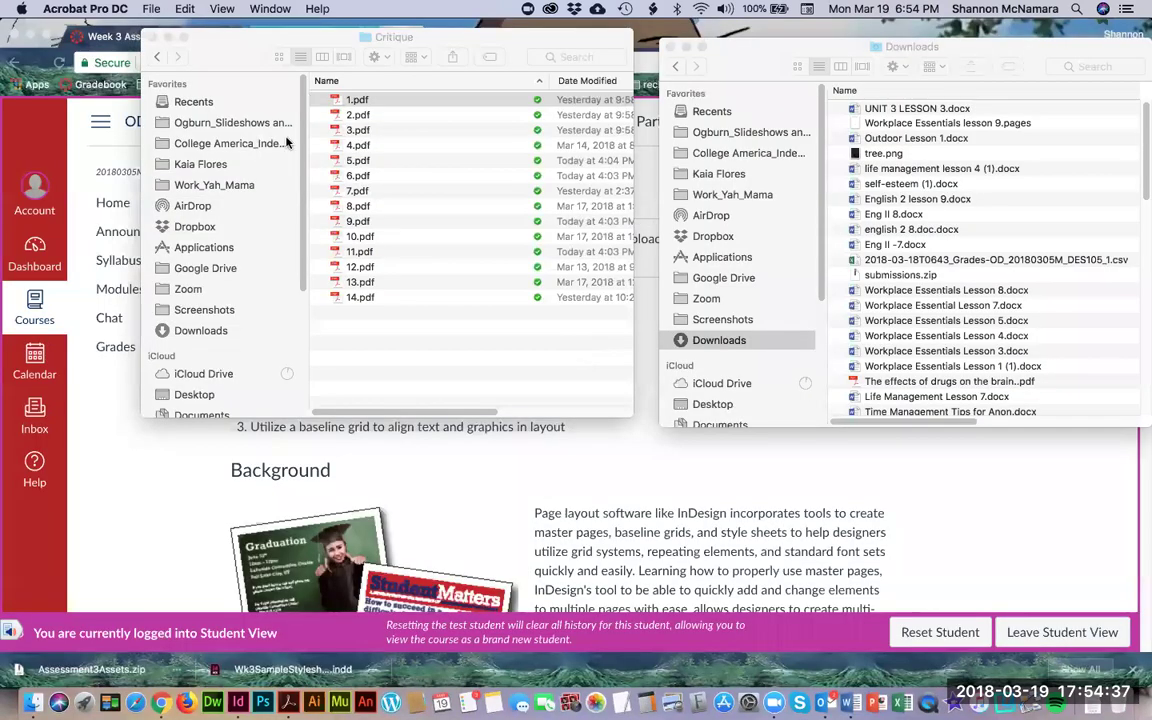
left_click(350, 125)
double_click(352, 117)
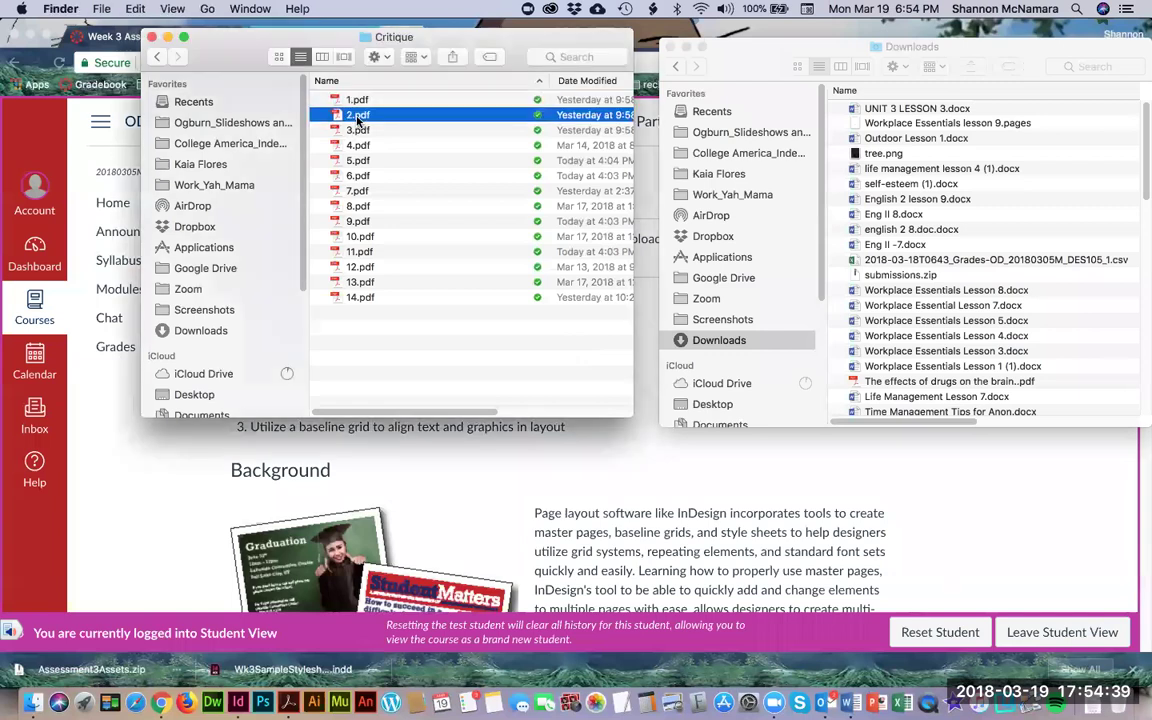
key("super+0")
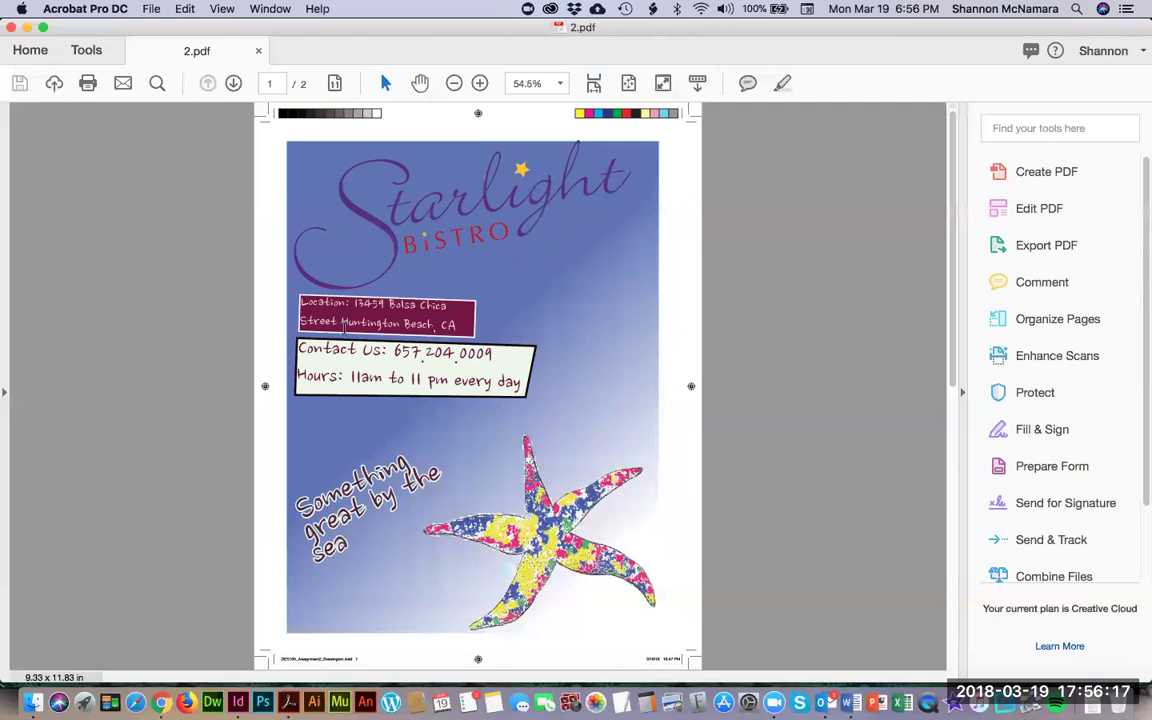
Examine the inside menu page of 2.pdf up close, checking its headings, price leaders, text alignment and food photos
scroll(344, 322, "down", 10)
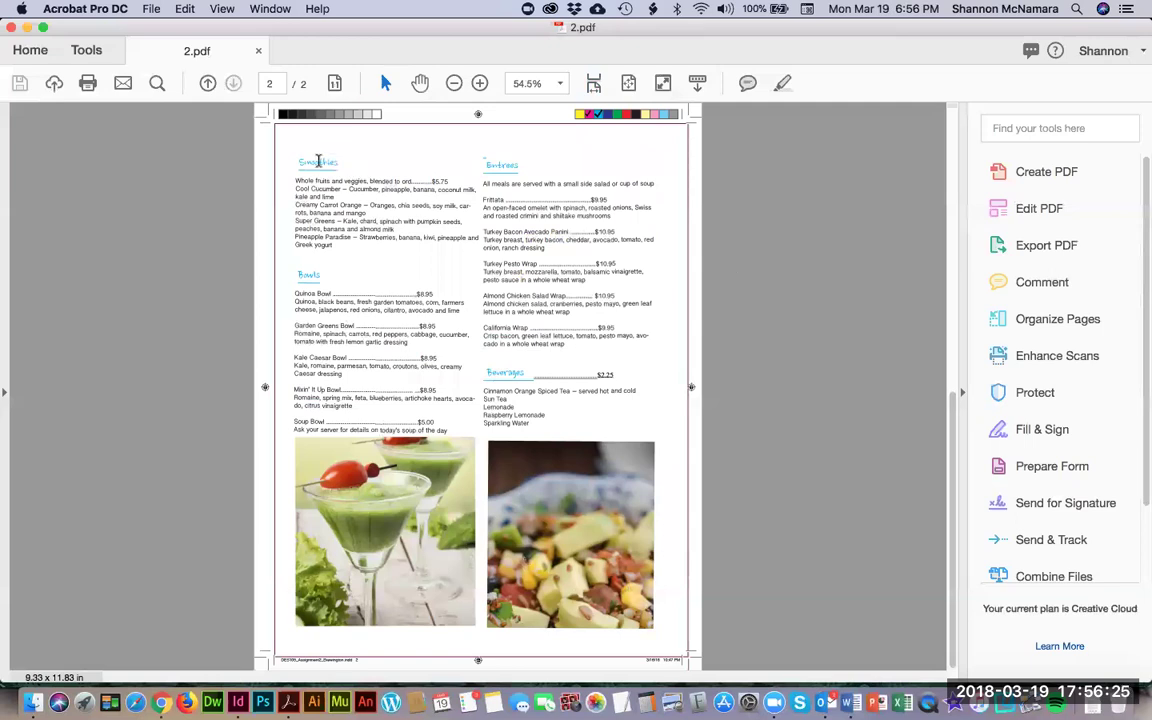
scroll(340, 212, "up", 3)
scroll(340, 212, "down", 5)
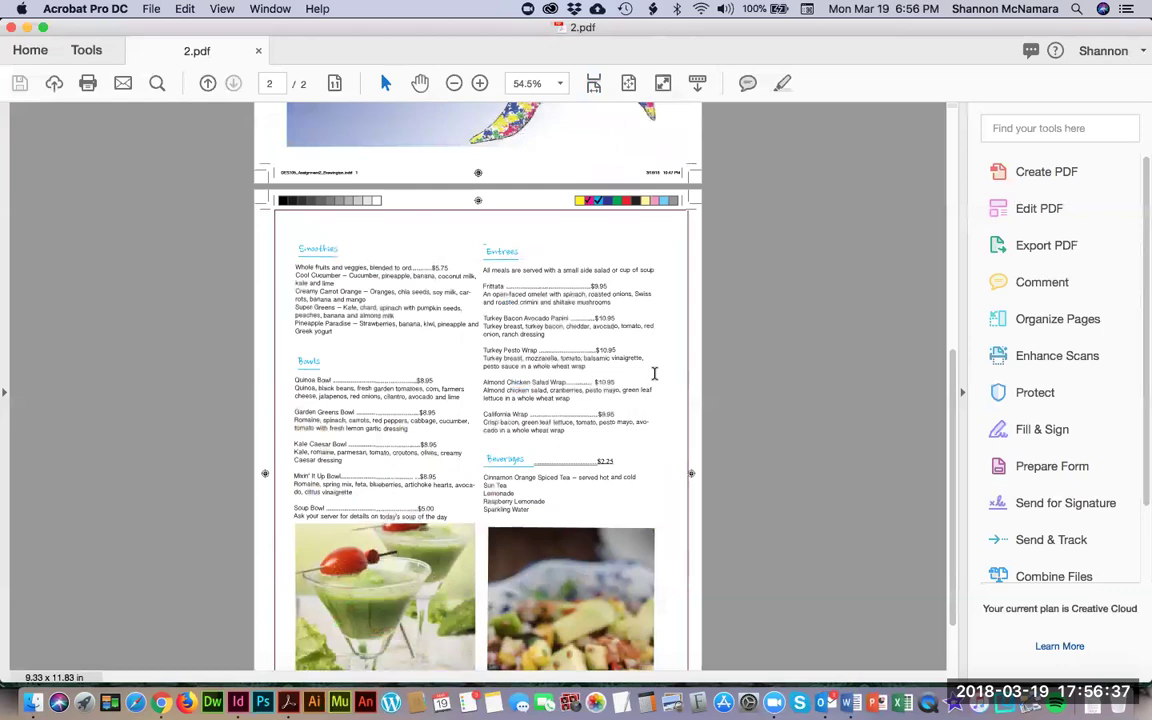
scroll(655, 374, "down", 3)
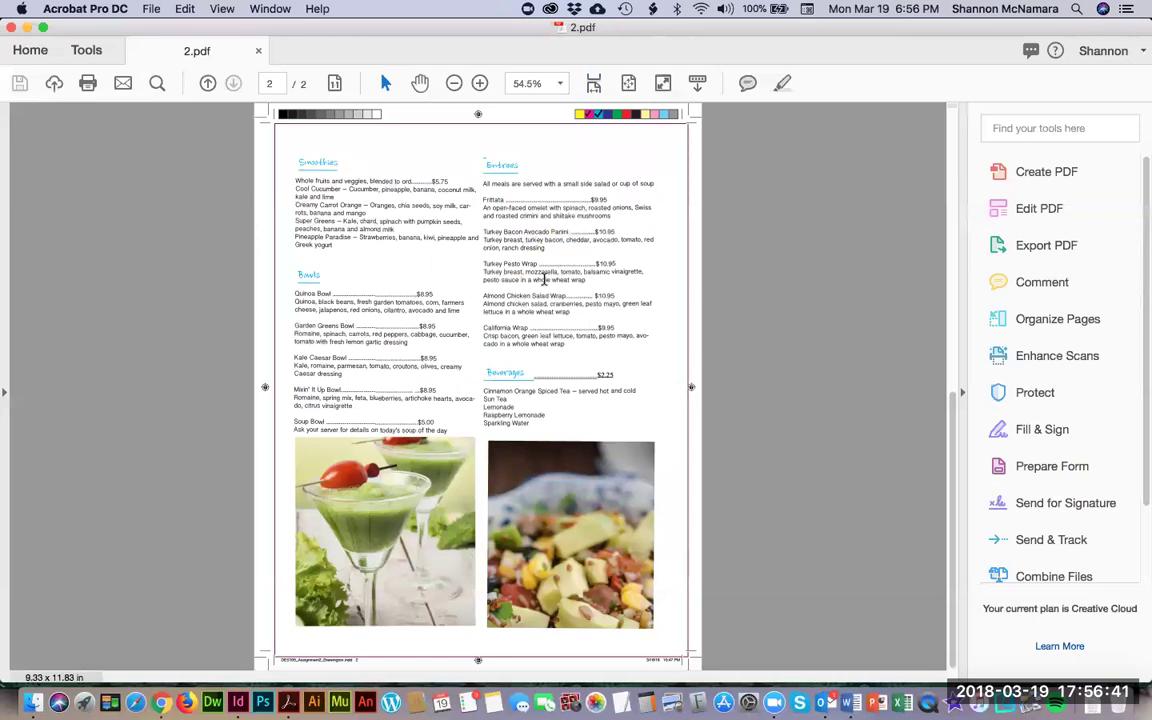
key("super+equal")
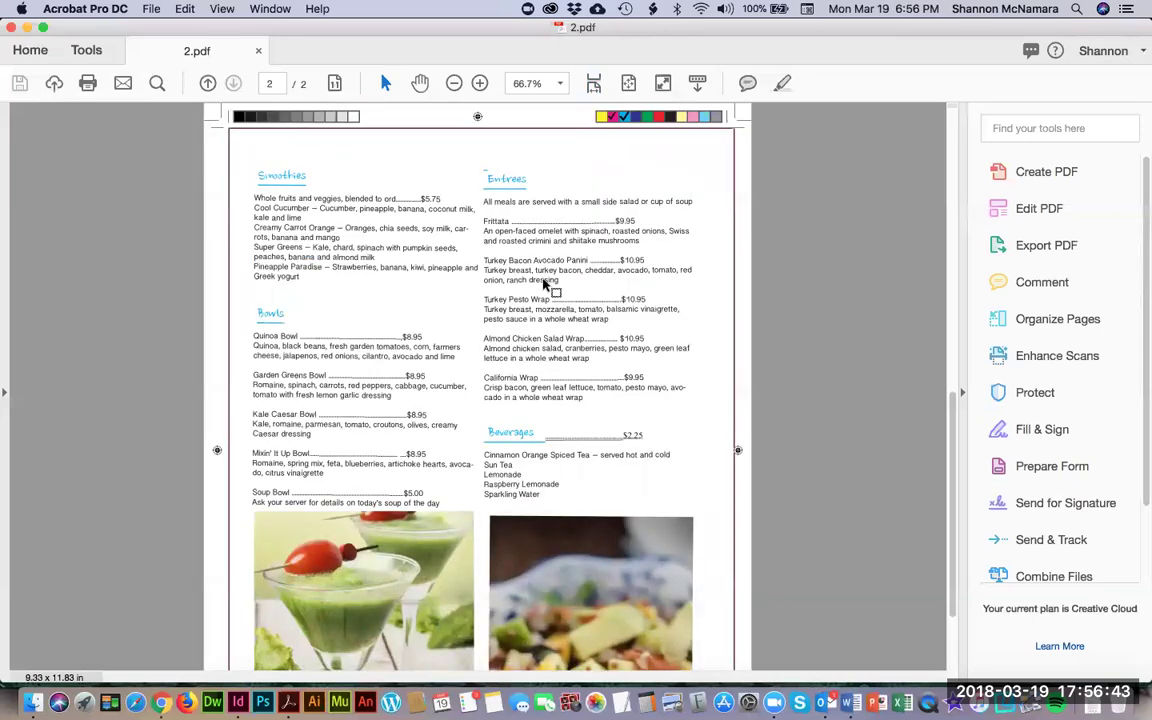
key("super+equal")
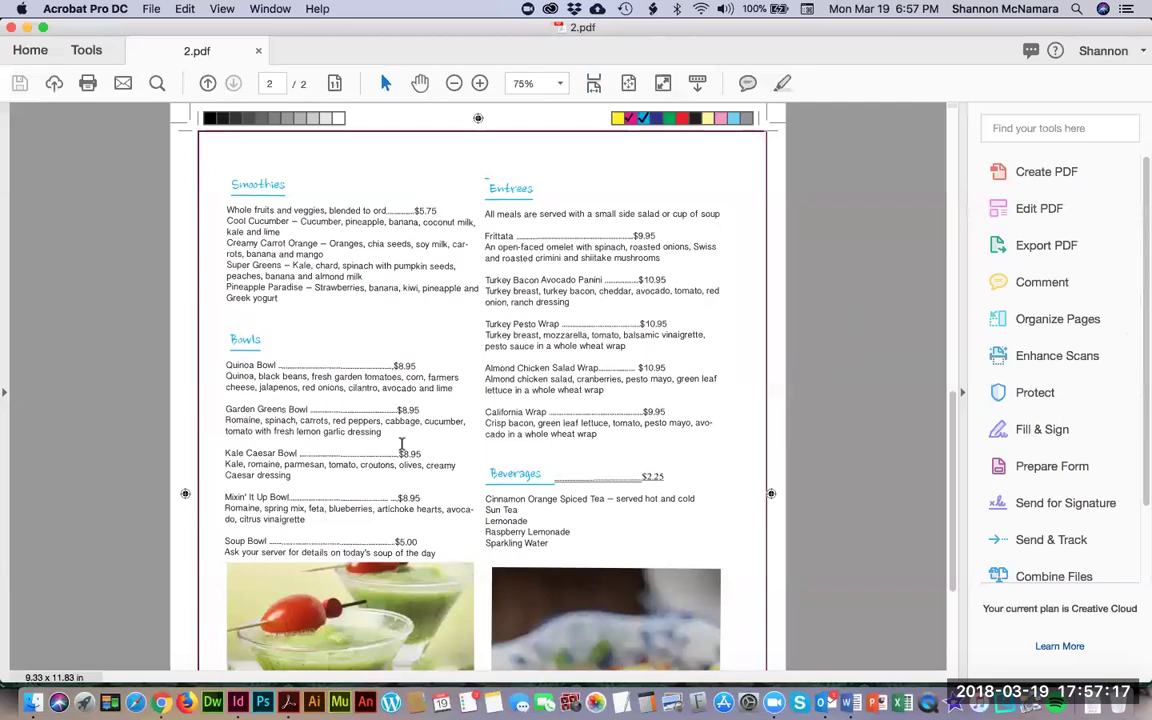
scroll(405, 445, "down", 5)
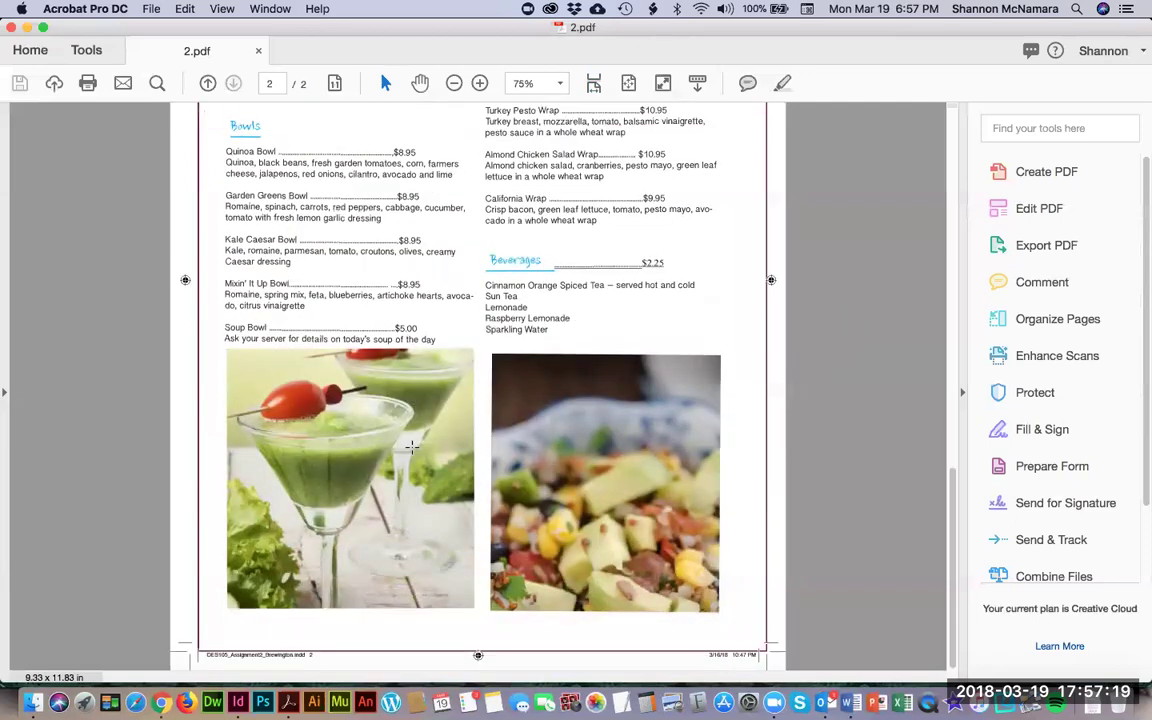
Close 2.pdf and open 3.pdf from the Critique folder, fitting its whole cover page in view
key("super+w")
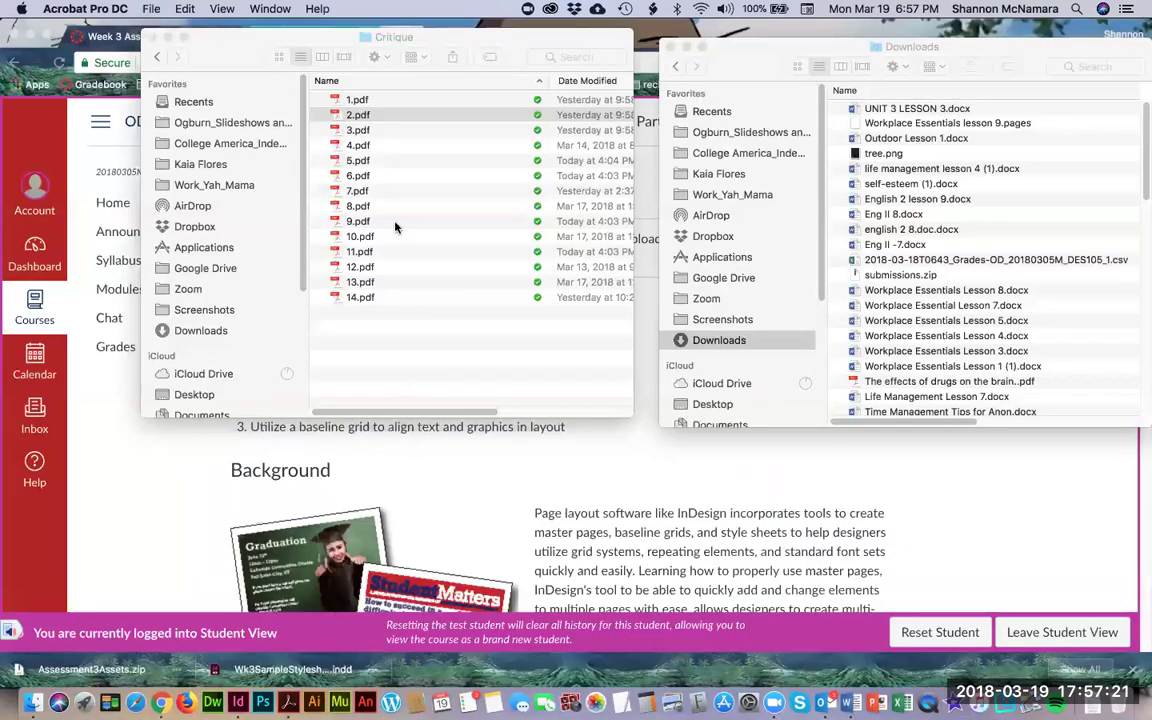
left_click(359, 136)
double_click(359, 133)
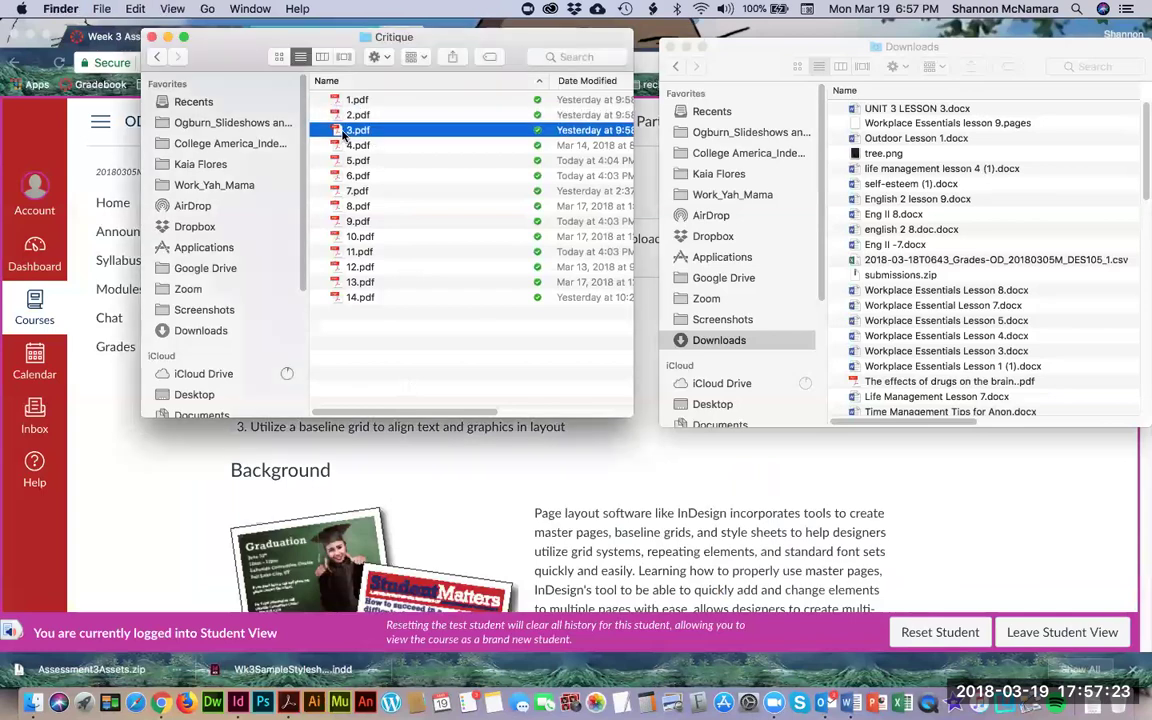
key("super+0")
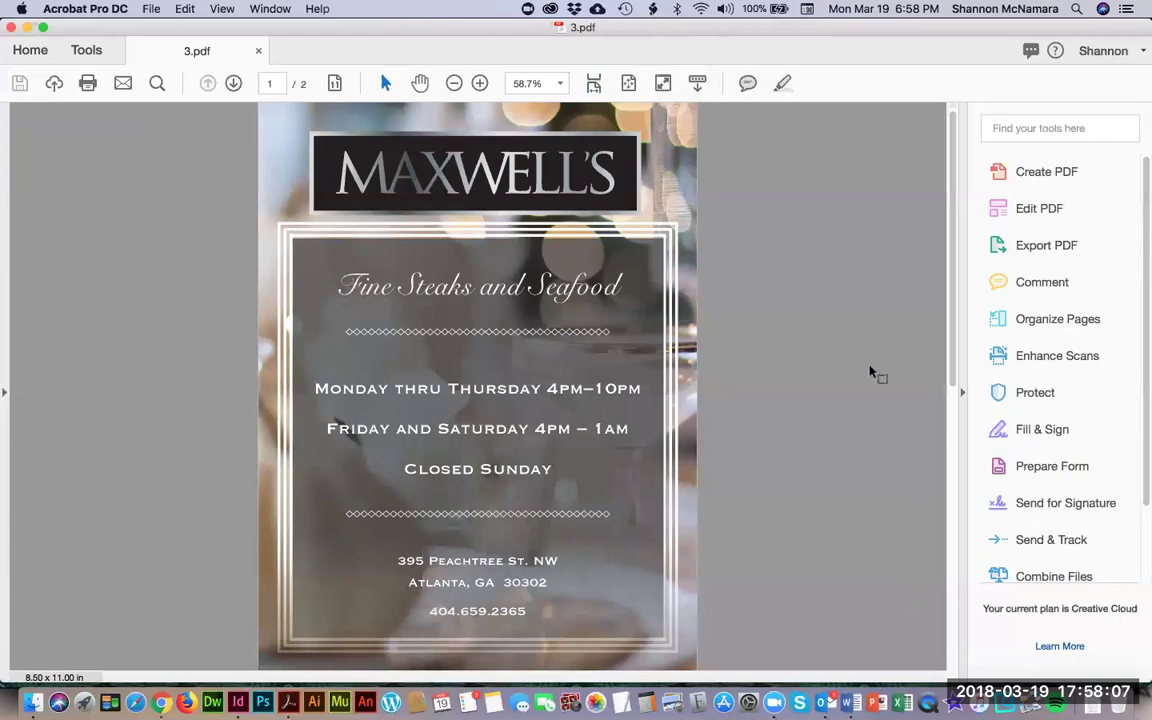
Review the Maxwell's menu in 3.pdf, examining the inside page's text and image columns before returning to the cover
scroll(872, 373, "down", 5)
scroll(872, 373, "down", 3)
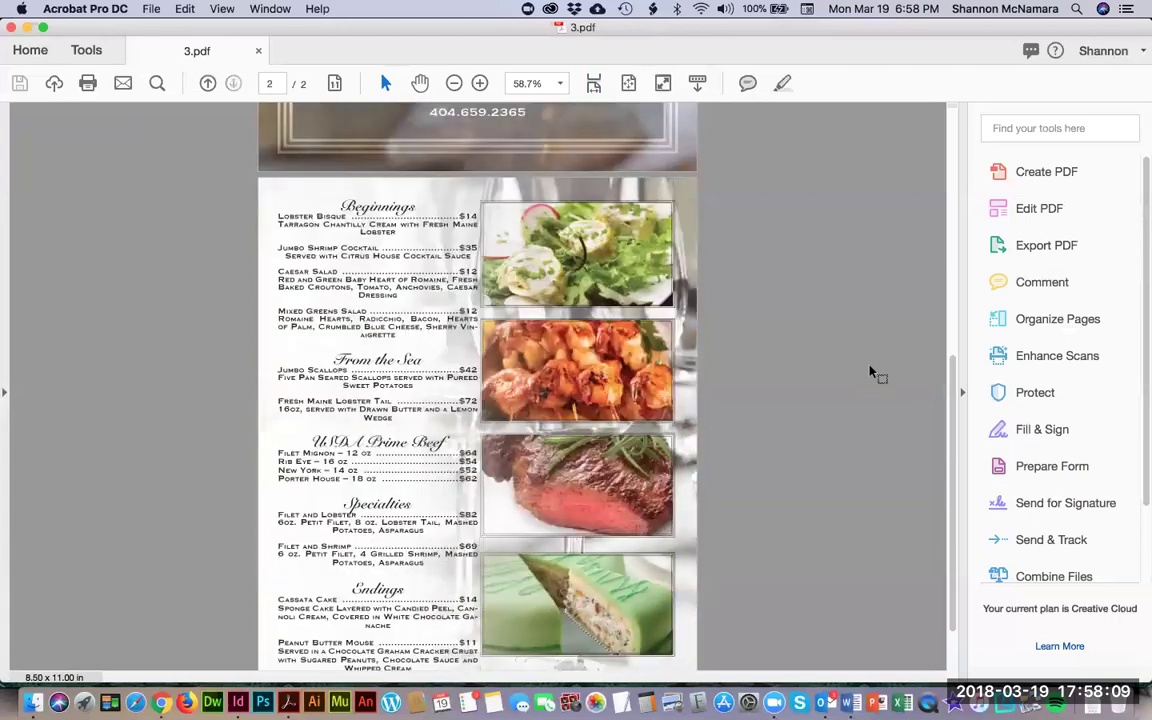
scroll(872, 373, "down", 3)
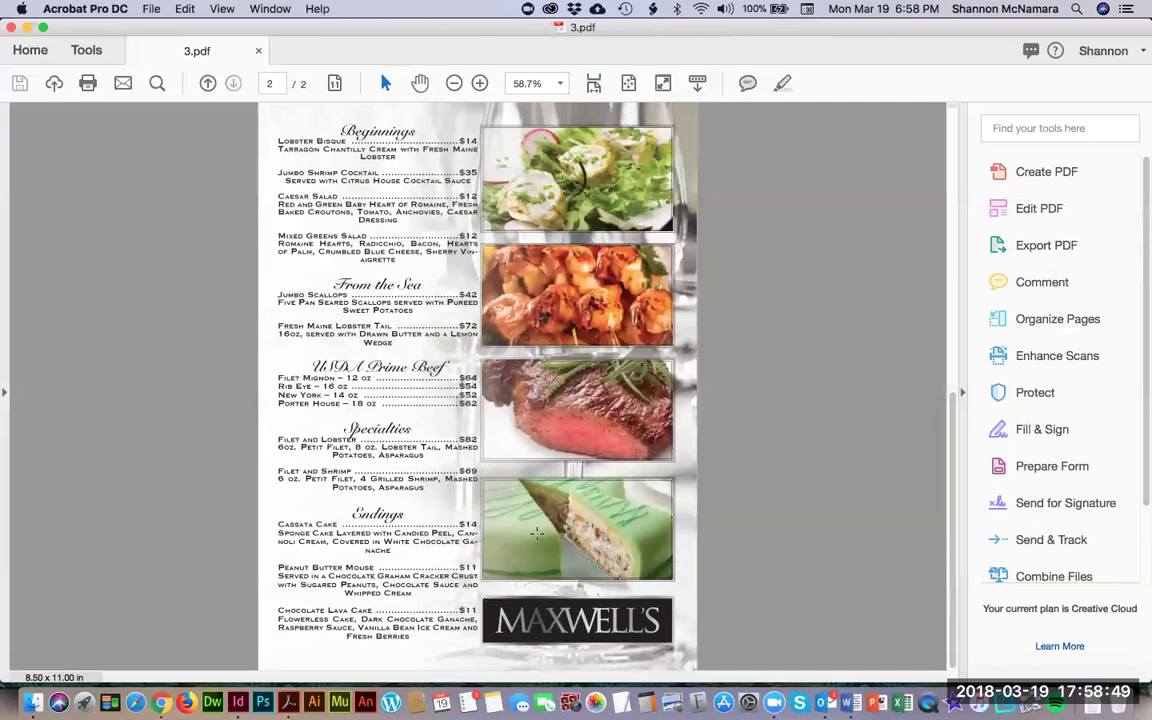
scroll(770, 445, "up", 10)
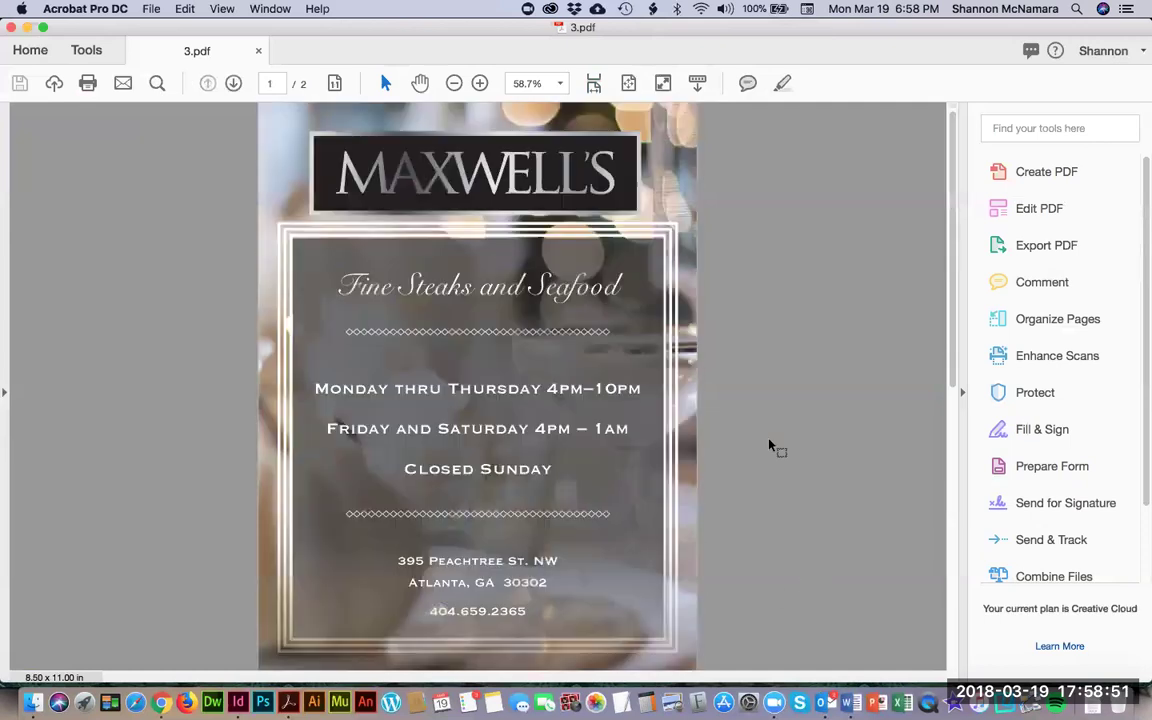
Close 3.pdf and open 4.pdf, 5.pdf and 6.pdf together from the Critique folder
key("super+w")
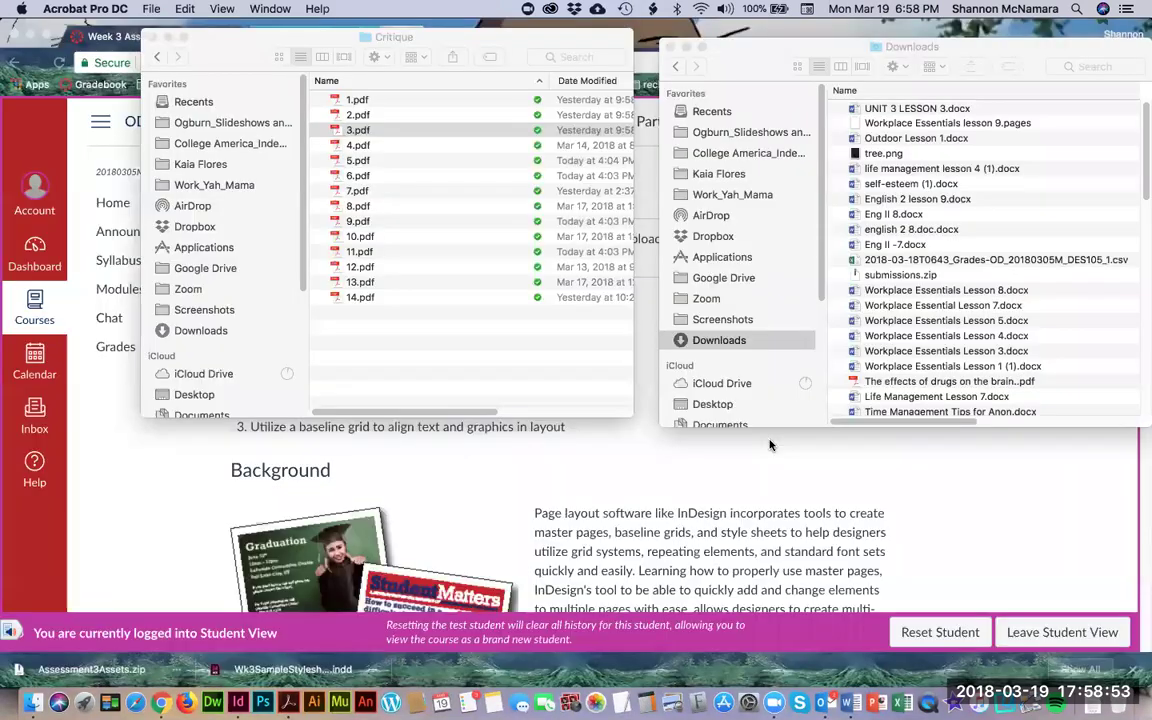
left_click(311, 150)
left_click(356, 146)
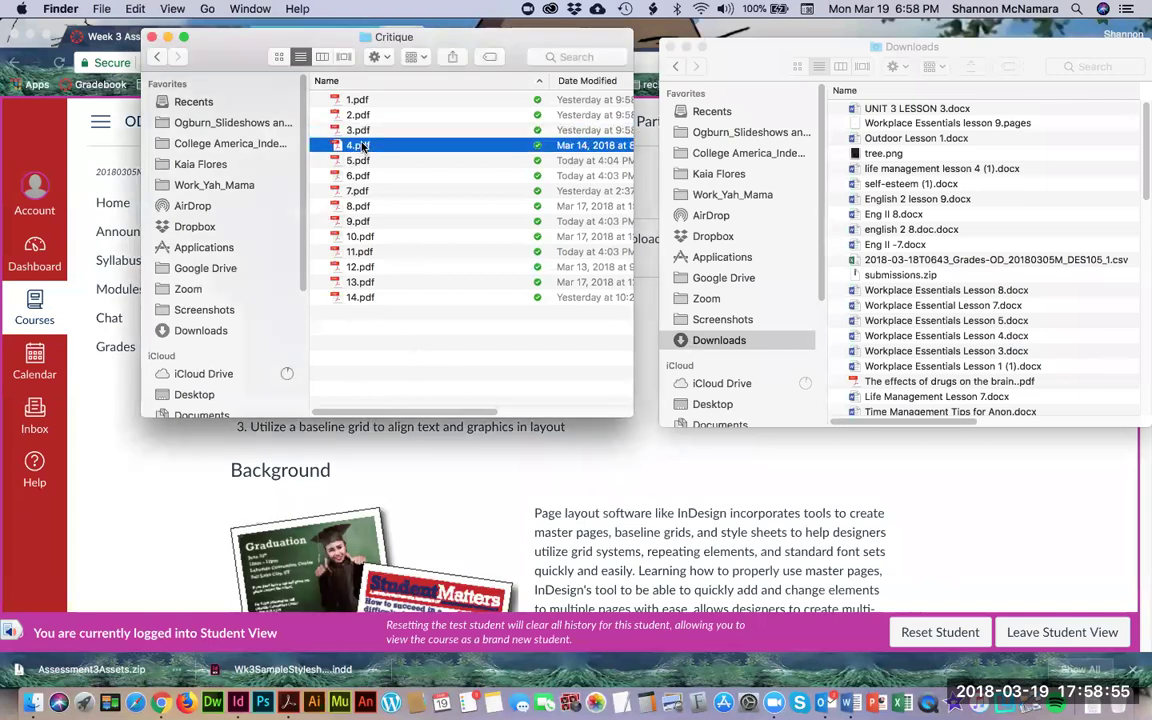
left_click(358, 176, "shift")
key("super+o")
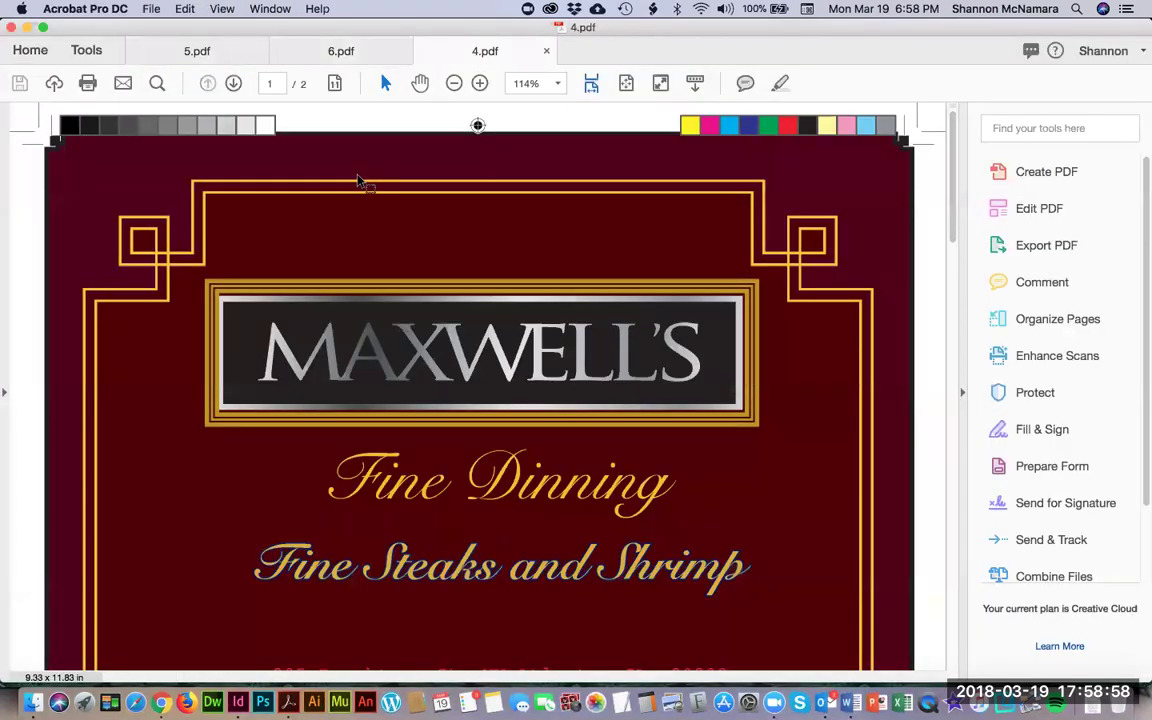
Review the Starlight Bistro cover and inside menu in 5.pdf, checking text legibility and image placement, and close the file
left_click(195, 50)
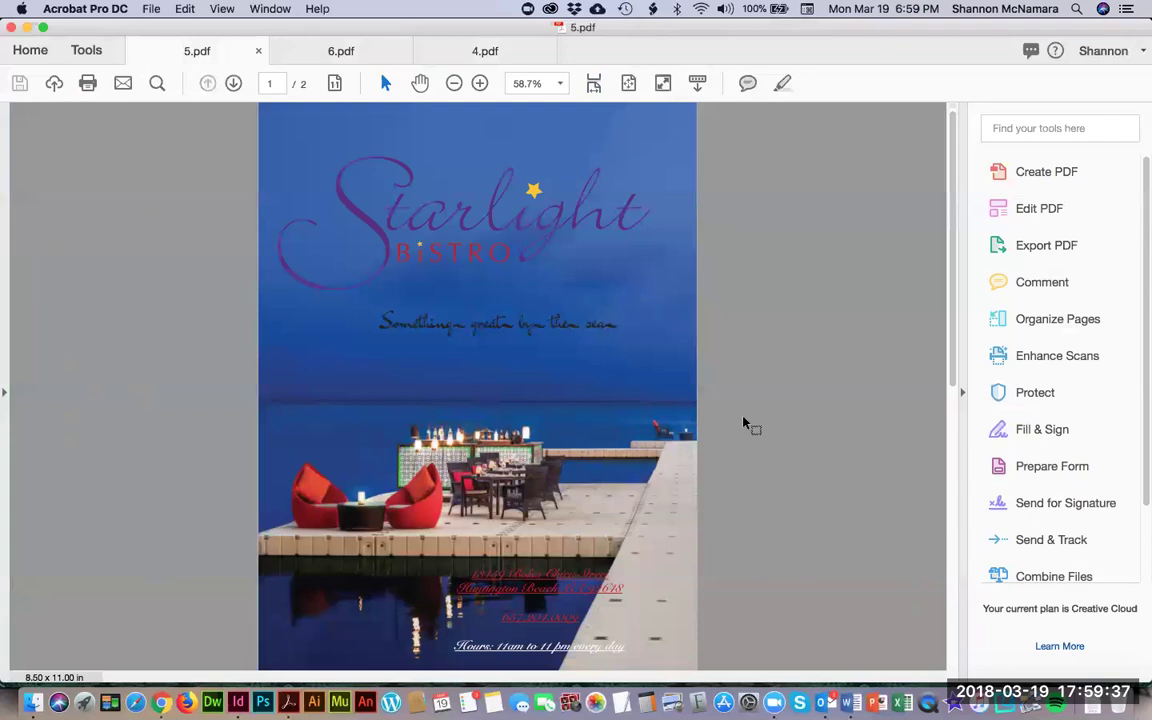
scroll(745, 424, "down", 10)
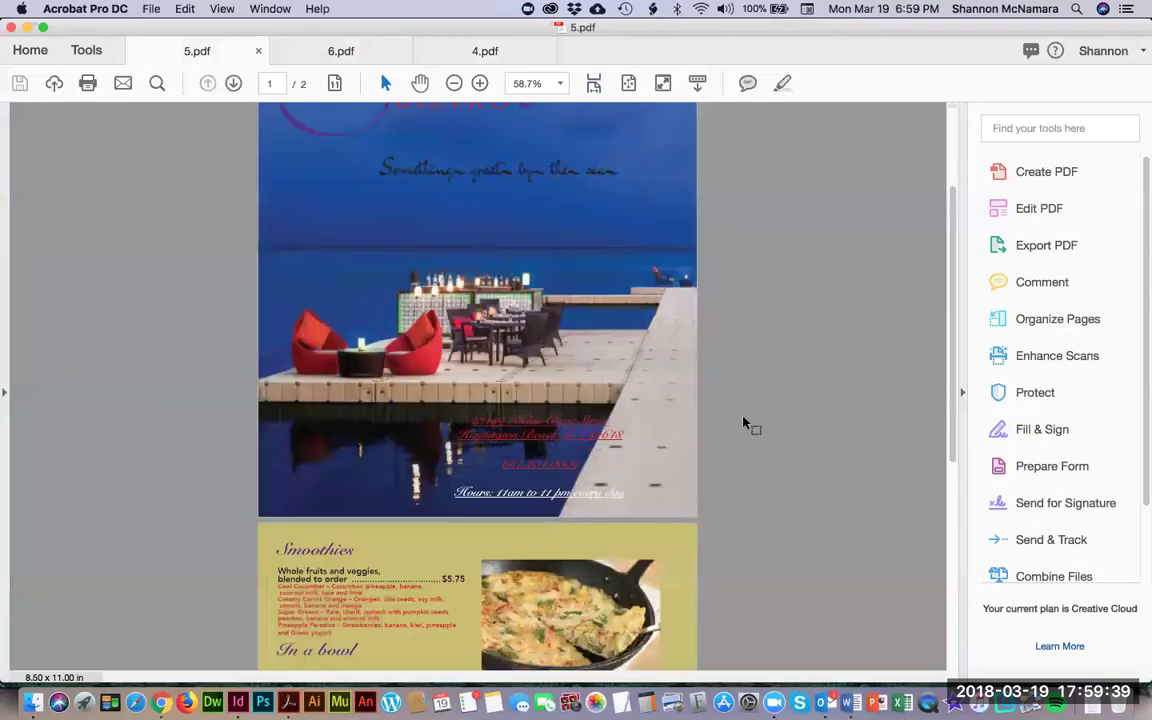
scroll(745, 424, "down", 2)
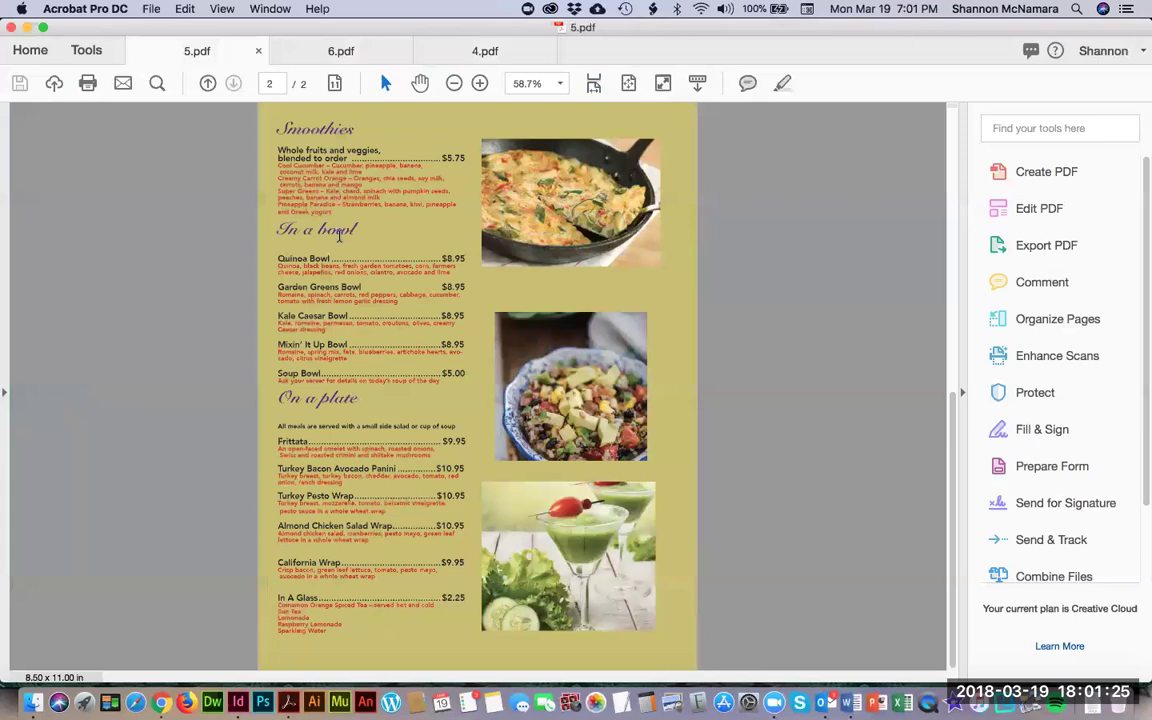
key("super+w")
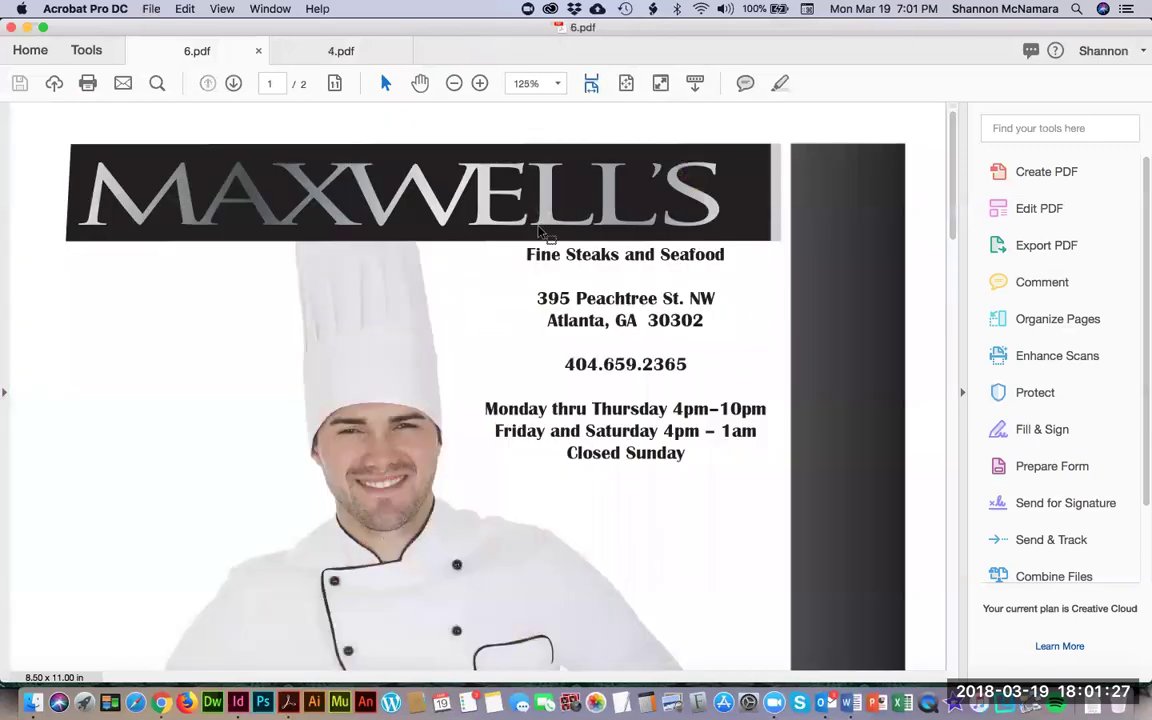
Review the Maxwell's chef cover and inside menu in 6.pdf, comparing the two pages' layout, and close the file
key("super+0")
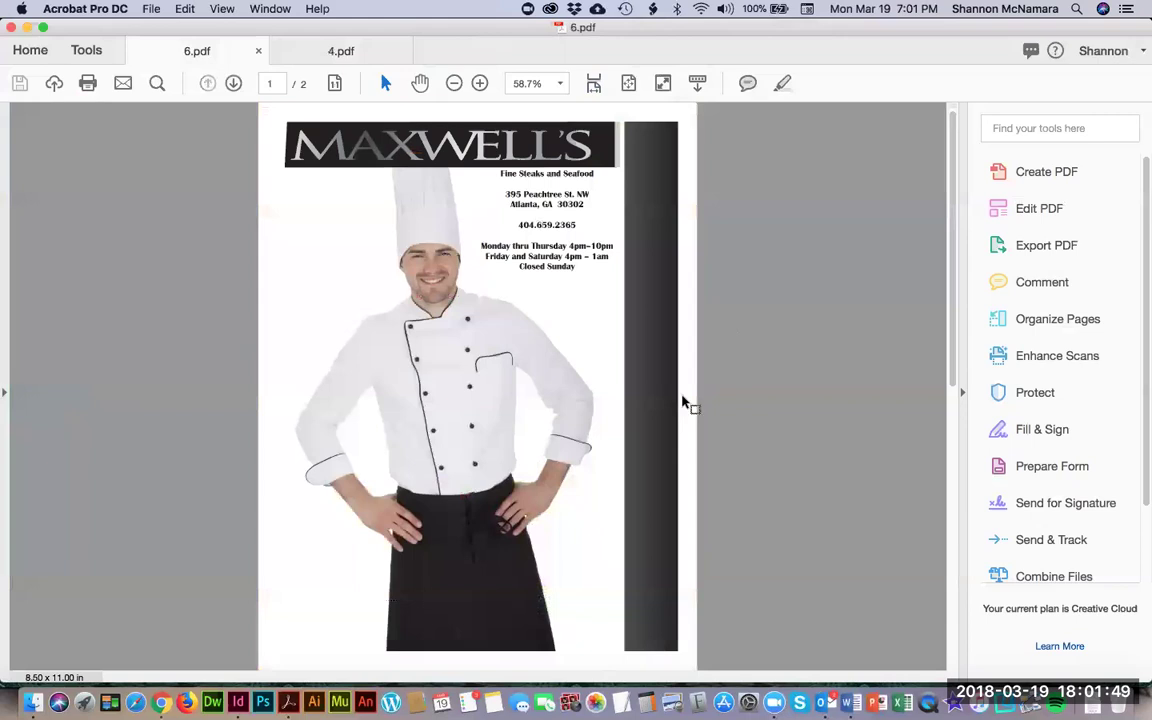
scroll(683, 402, "down", 10)
scroll(682, 396, "down", 1)
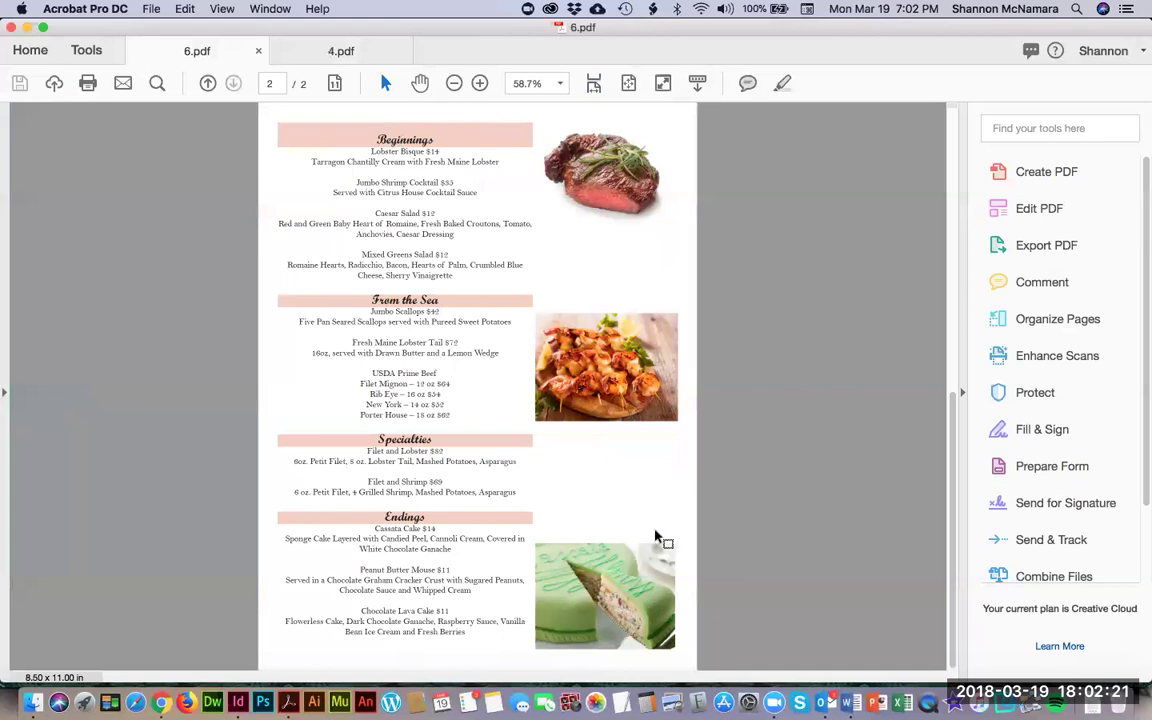
scroll(656, 535, "up", 5)
scroll(656, 535, "down", 5)
scroll(577, 364, "up", 10)
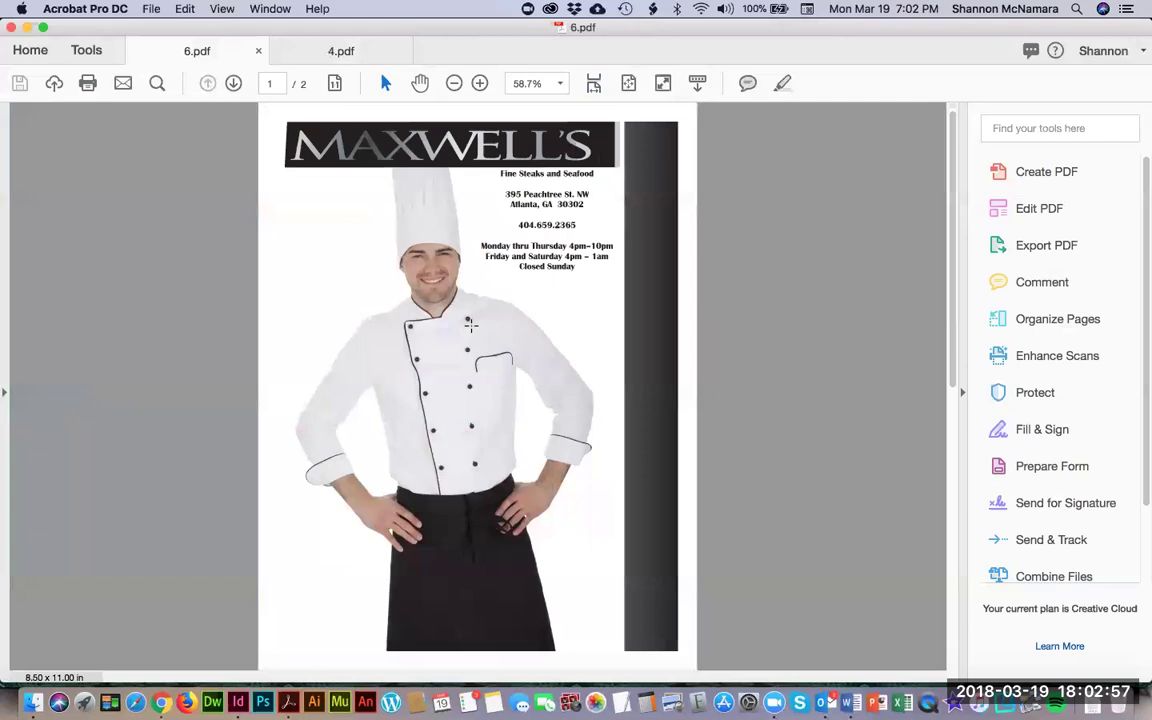
key("super+p")
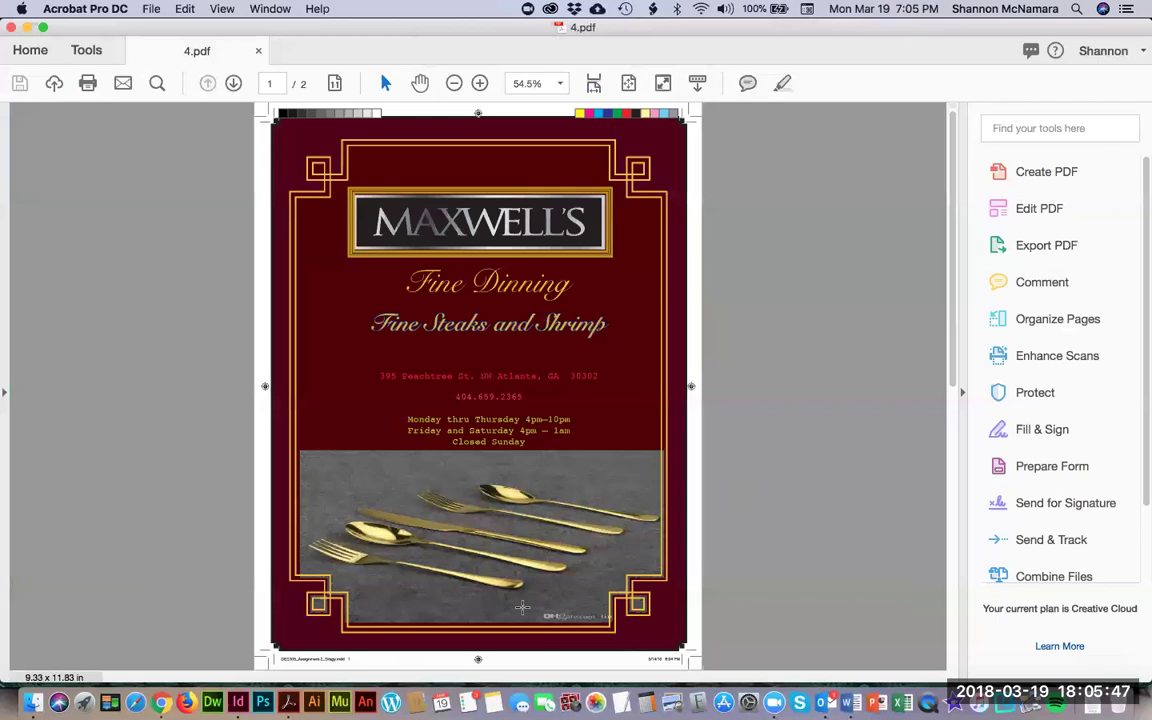
Examine the inside menu page of 4.pdf, checking its type and background photos, and close the file
scroll(522, 607, "down", 5)
scroll(522, 607, "down", 8)
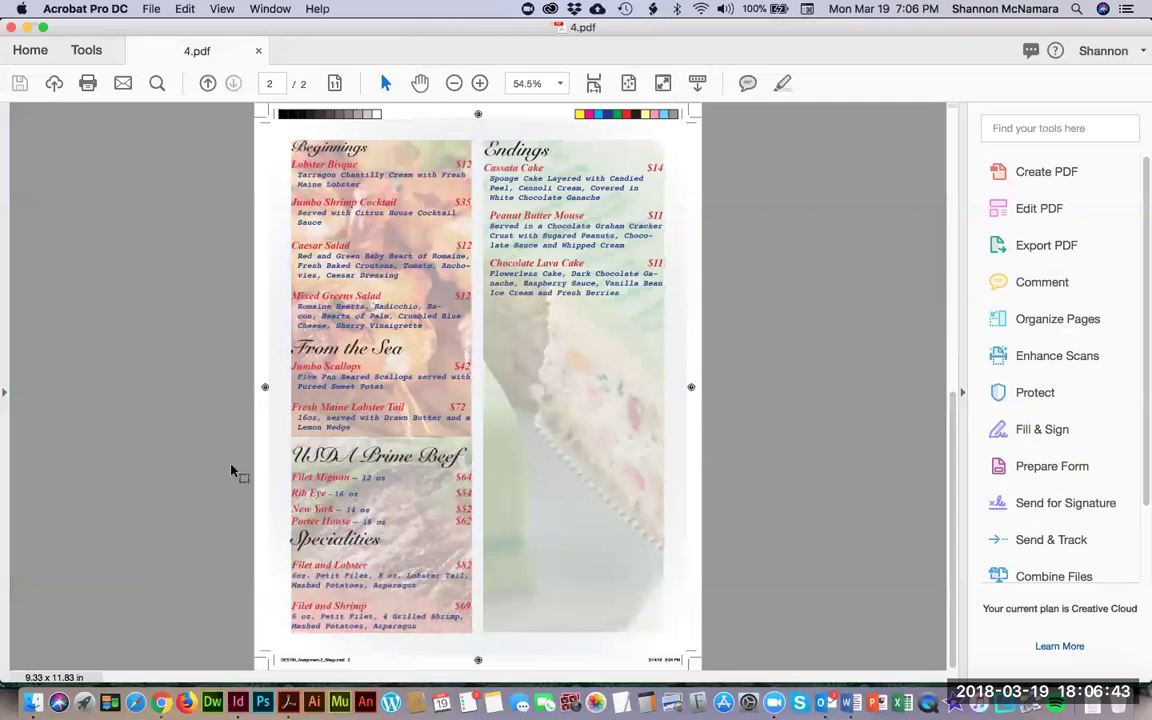
key("cmd+q")
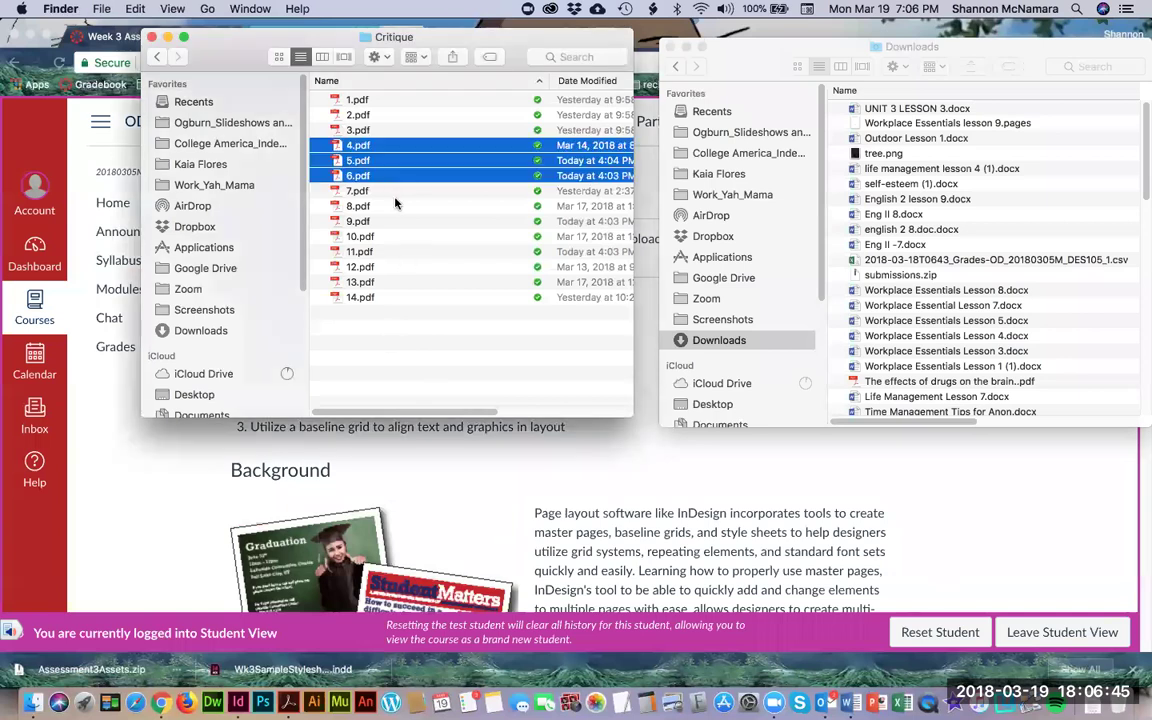
Open 7.pdf, 8.pdf and 9.pdf together from the Critique folder and show the full cover page of 8.pdf
left_click(352, 190)
left_click(369, 219, "shift")
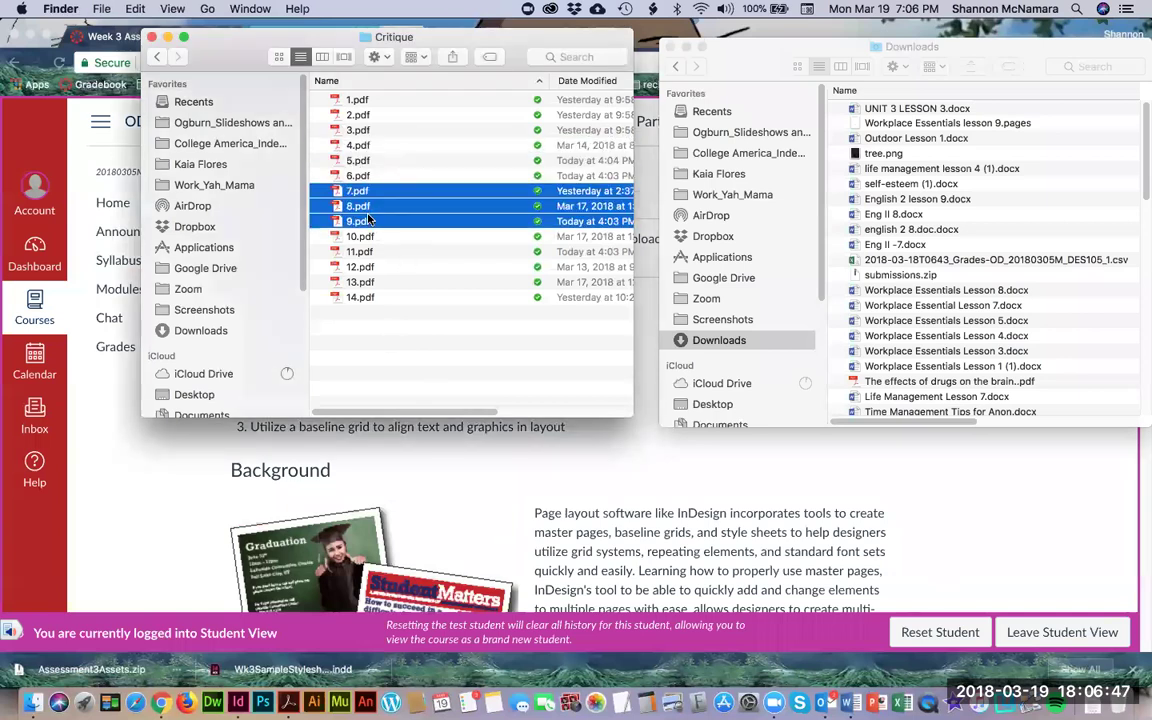
double_click(369, 219)
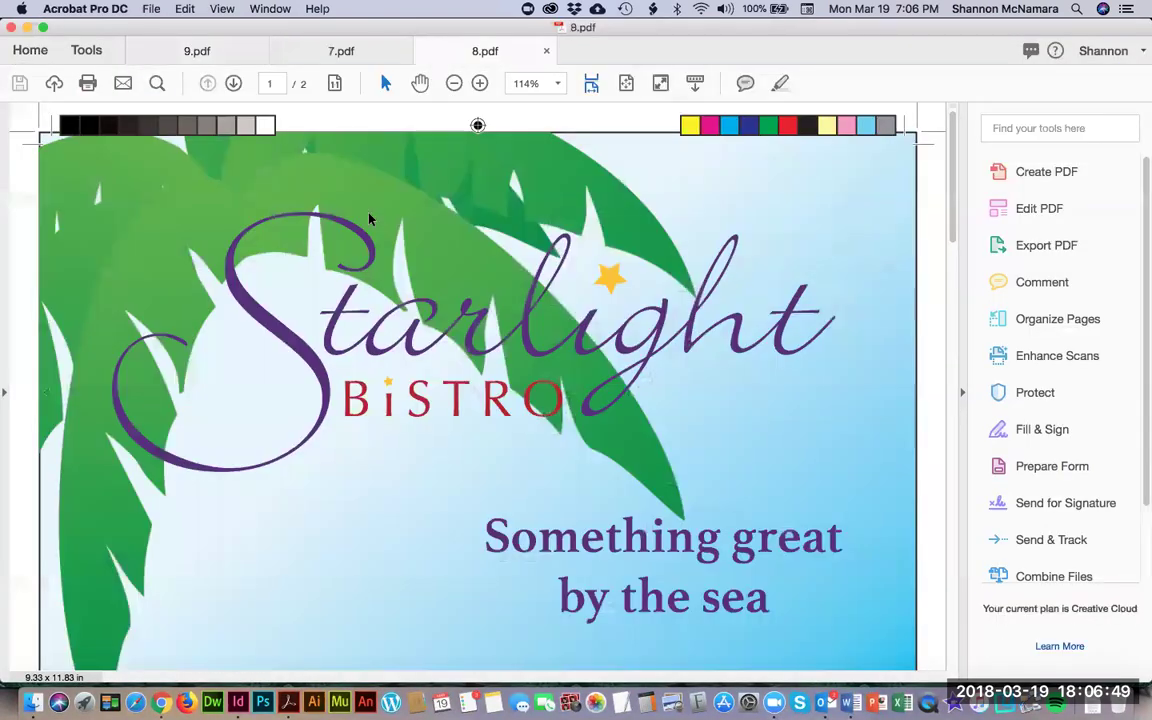
key("super+0")
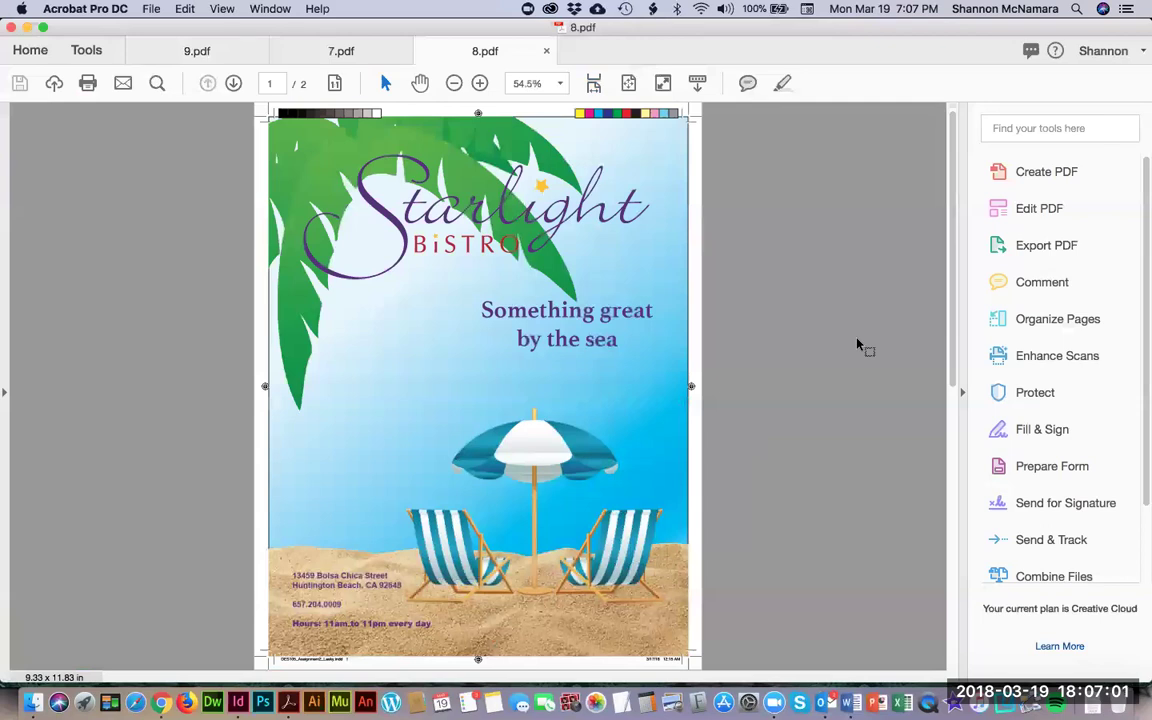
Examine the palm-tree inside menu page of 8.pdf, checking its three-column layout and food photos, and close the file
scroll(857, 345, "down", 2)
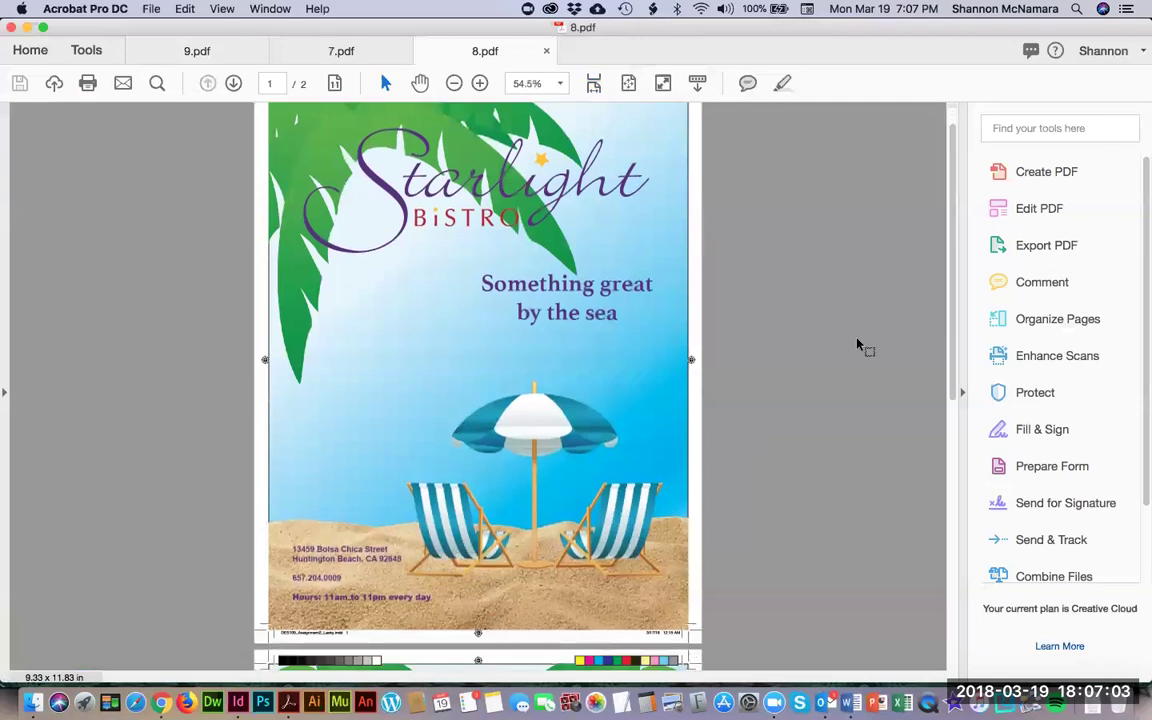
scroll(857, 345, "down", 10)
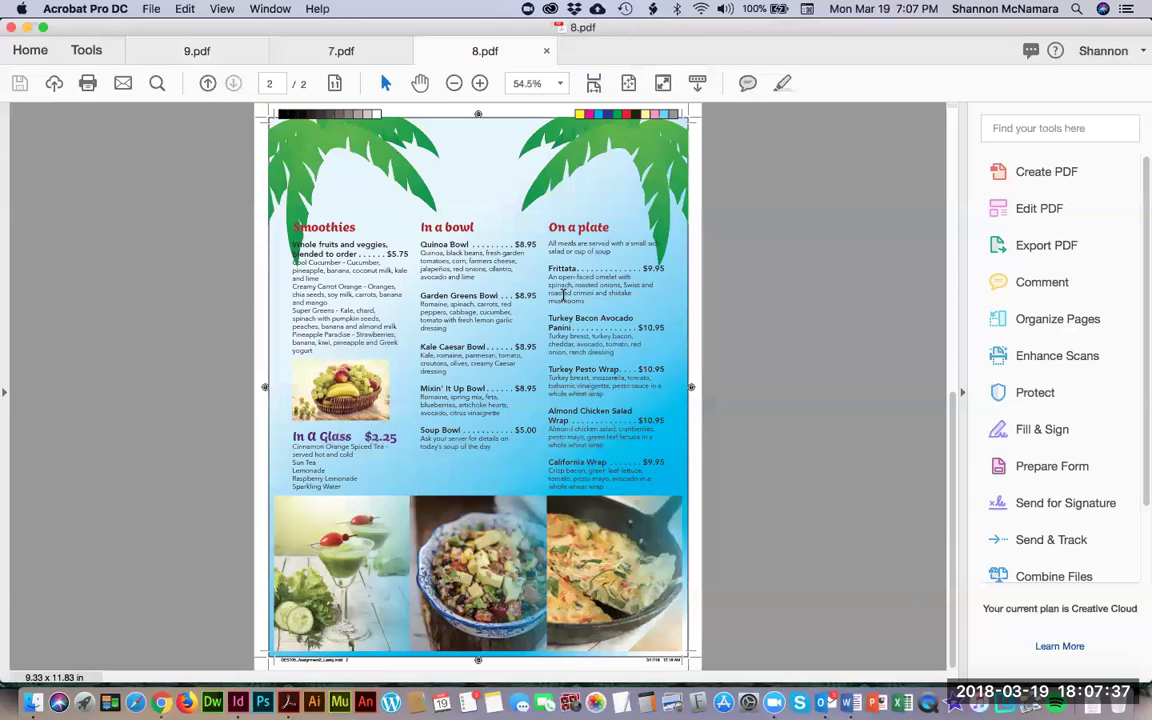
key("super+w")
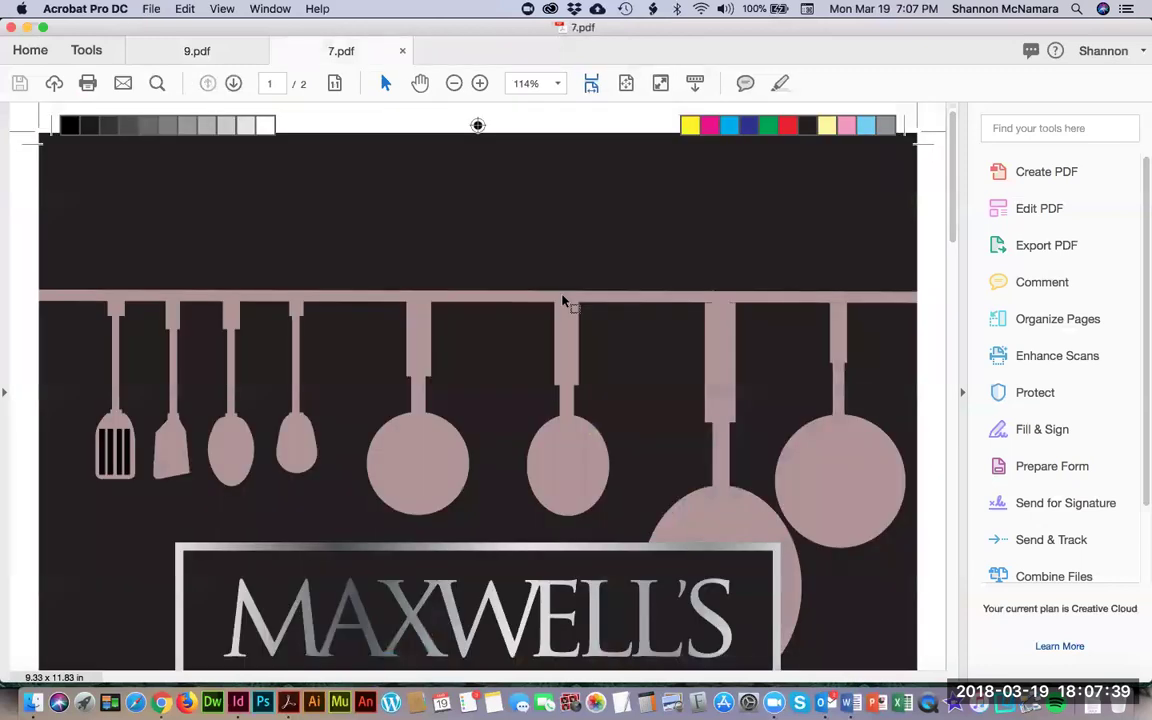
Review the full Maxwell's cover with hanging utensils and the dark inside menu in 7.pdf, and close the file
key("super+0")
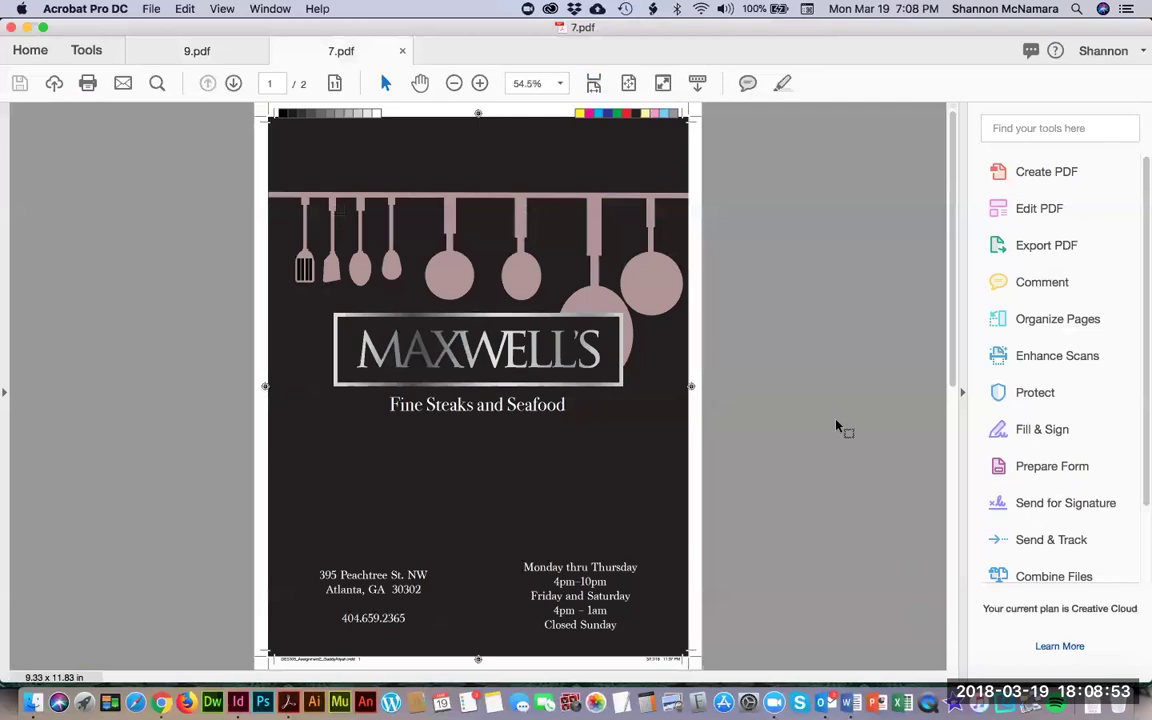
scroll(607, 390, "down", 3)
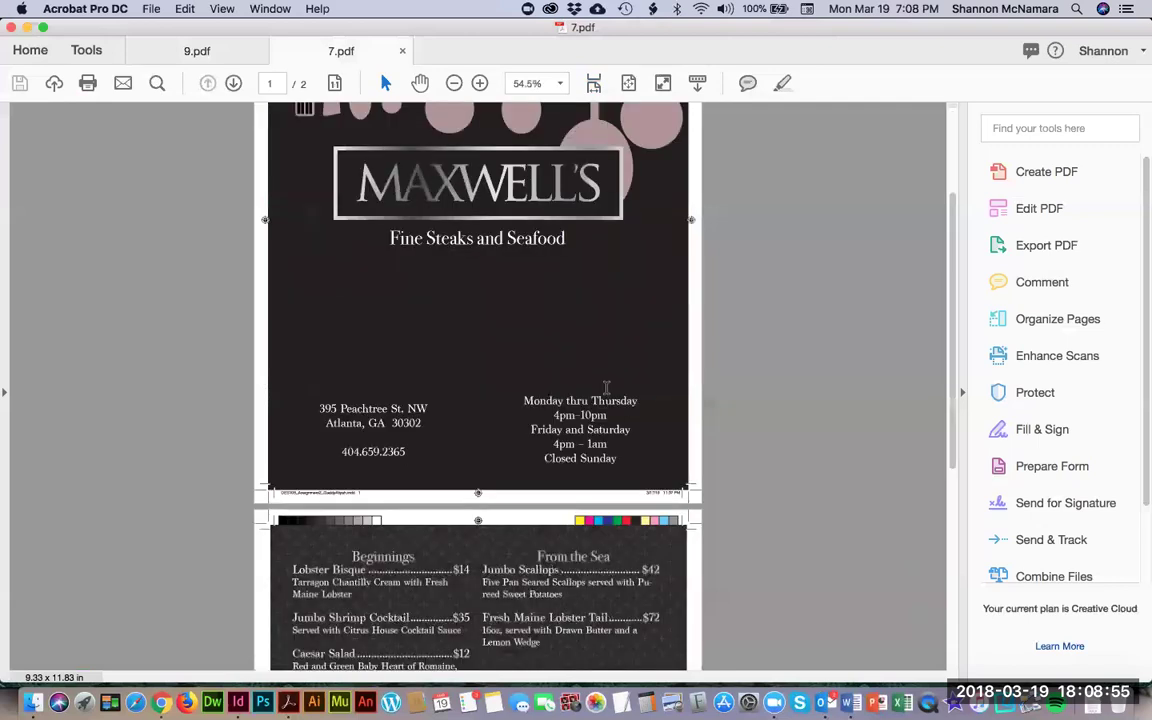
scroll(606, 388, "down", 6)
scroll(609, 355, "down", 2)
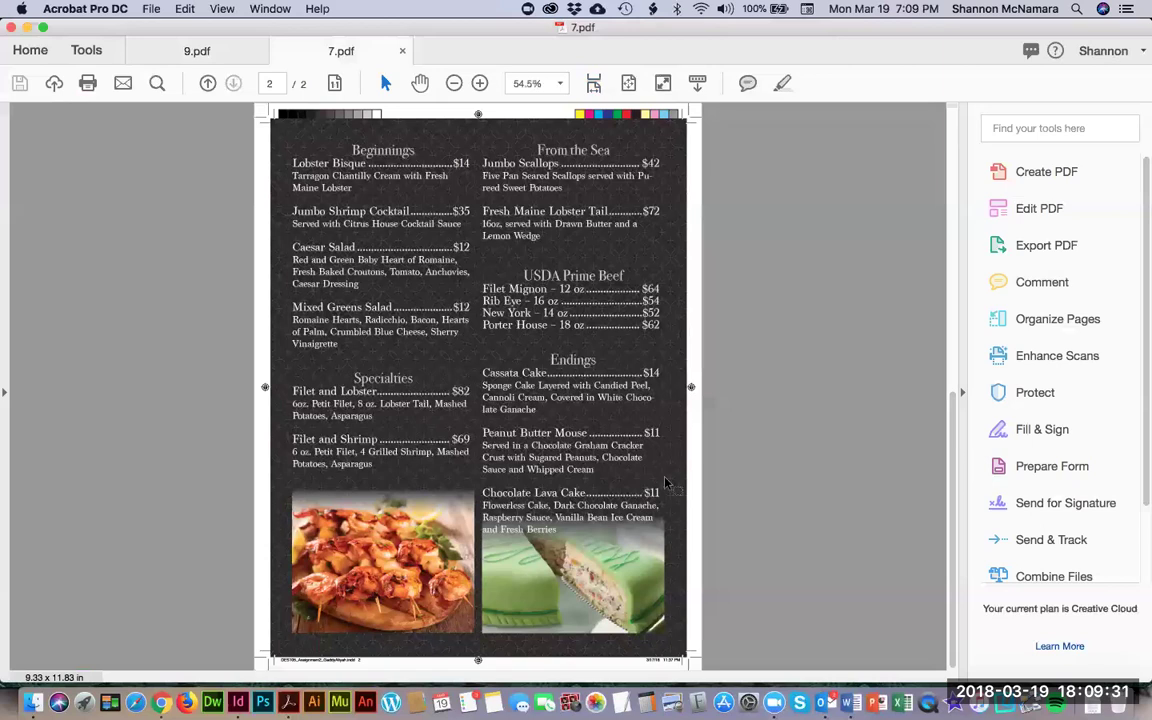
key("super+w")
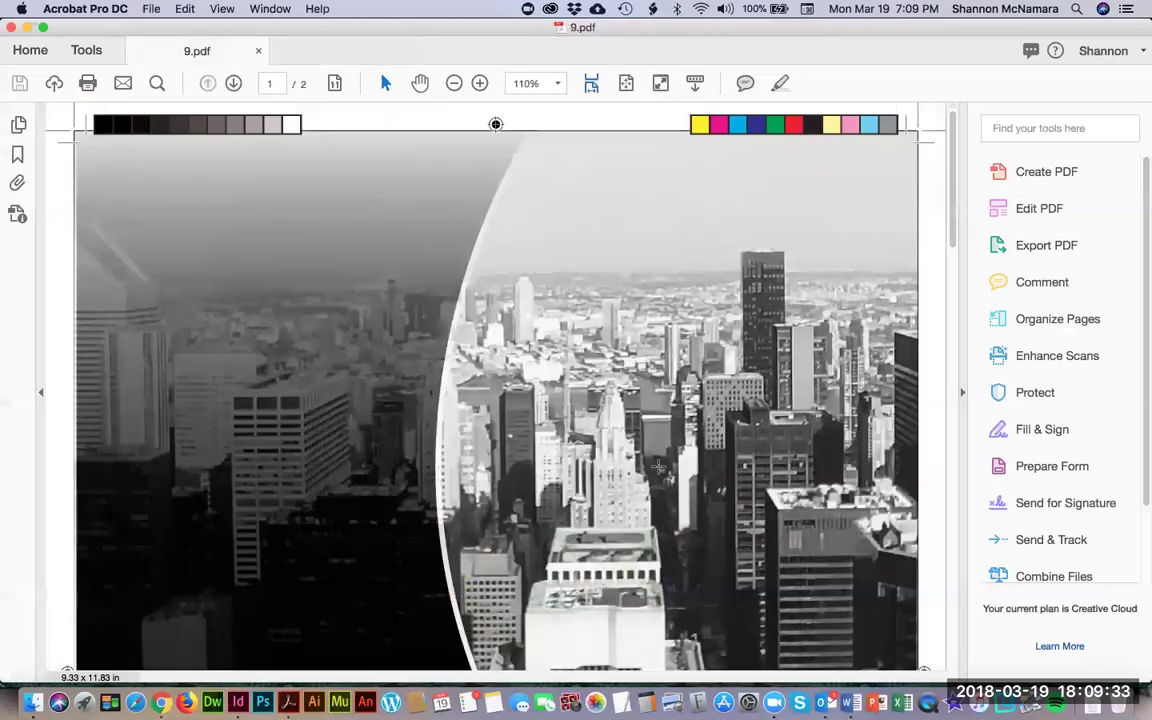
Review the full black-and-white cityscape cover and the inside Maxwell's menu page of 9.pdf, and close the file
key("super+0")
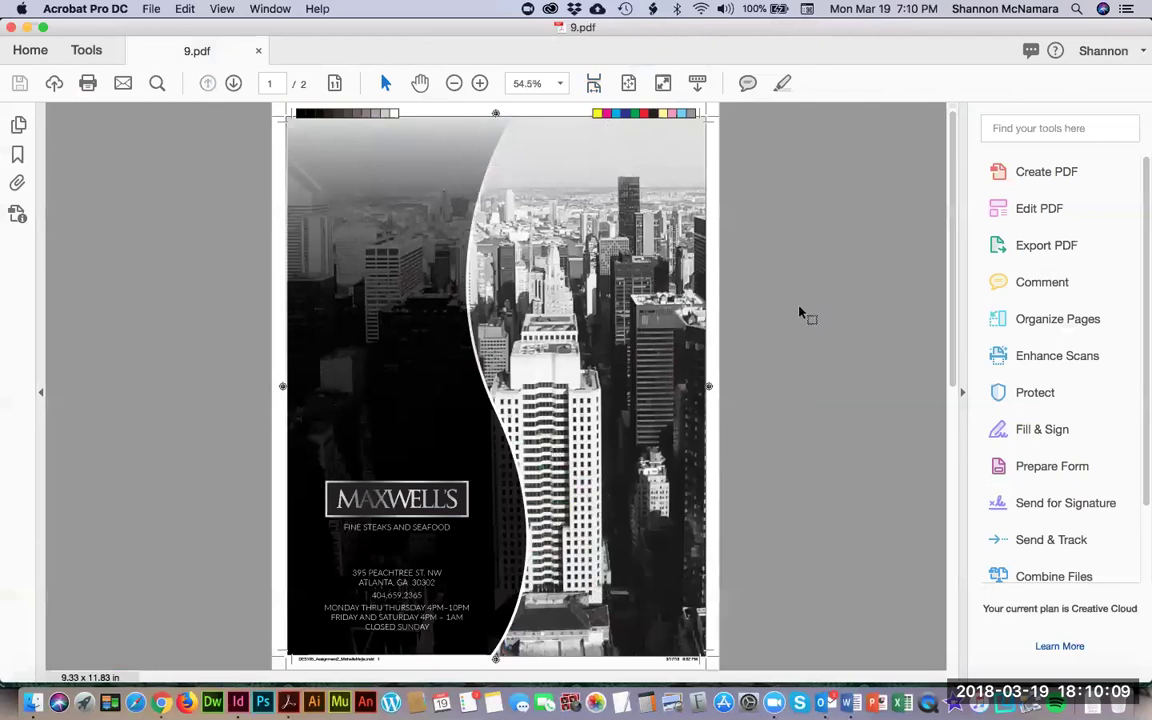
scroll(800, 313, "down", 10)
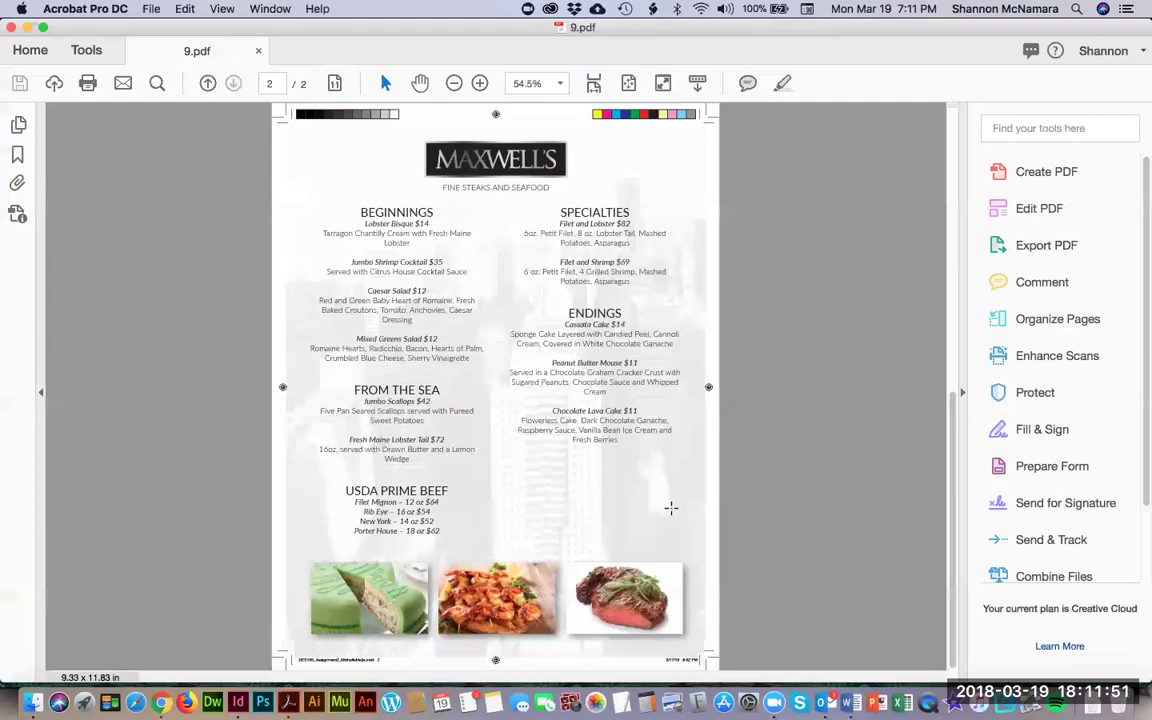
scroll(561, 498, "up", 10)
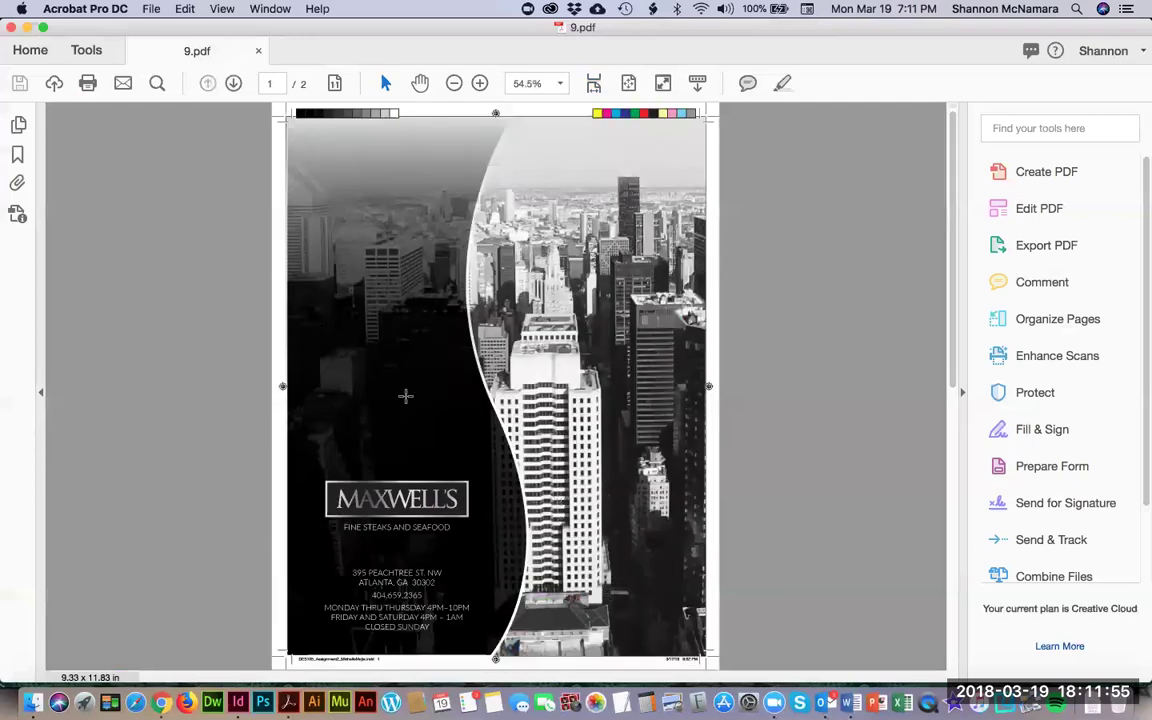
key("super+m")
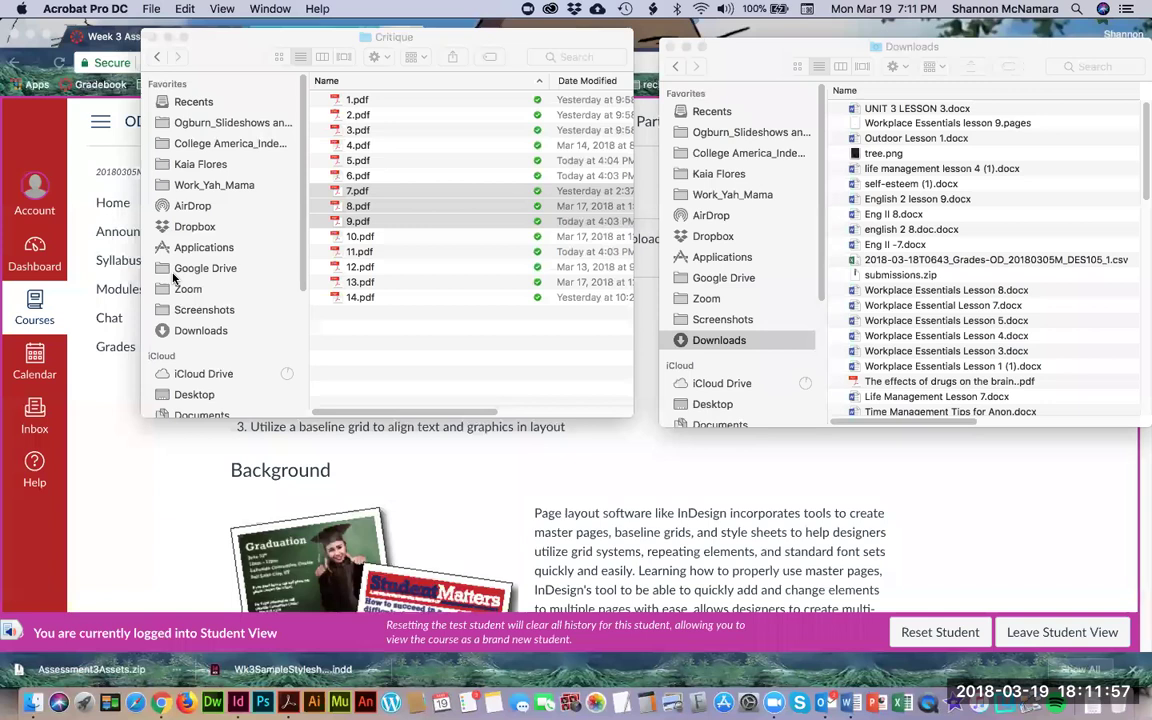
Open 10.pdf through 14.pdf together from the Critique folder and show the full cover page of 14.pdf
left_click(363, 237)
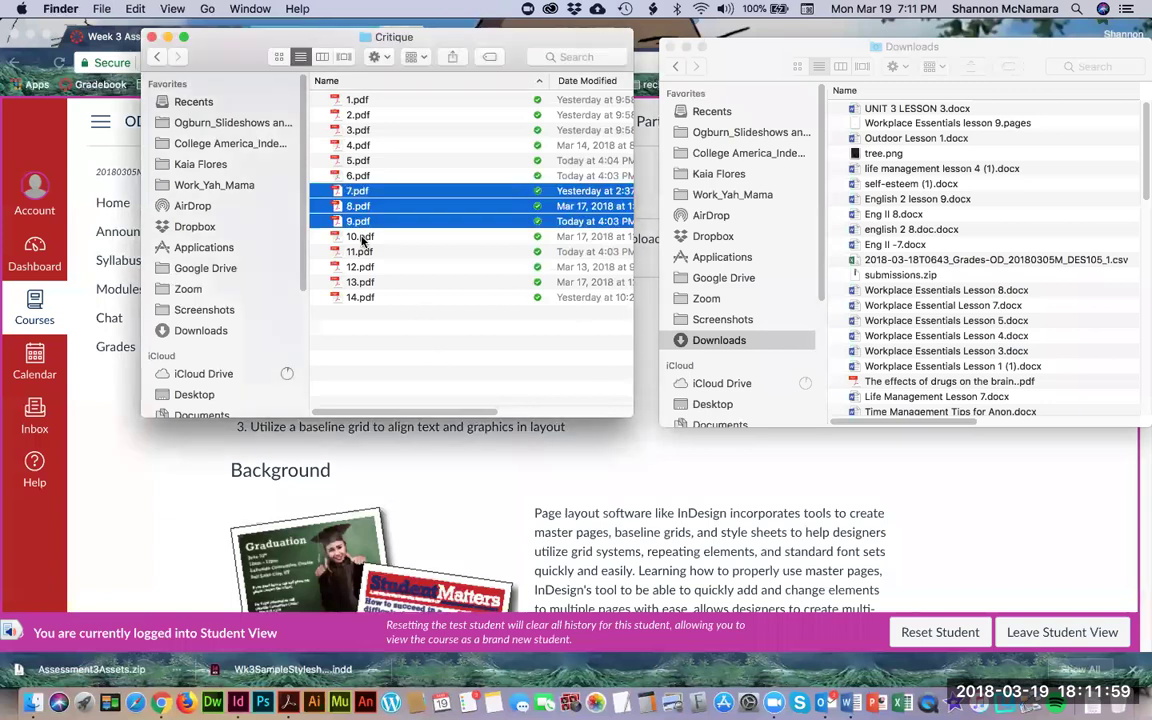
left_click(362, 238)
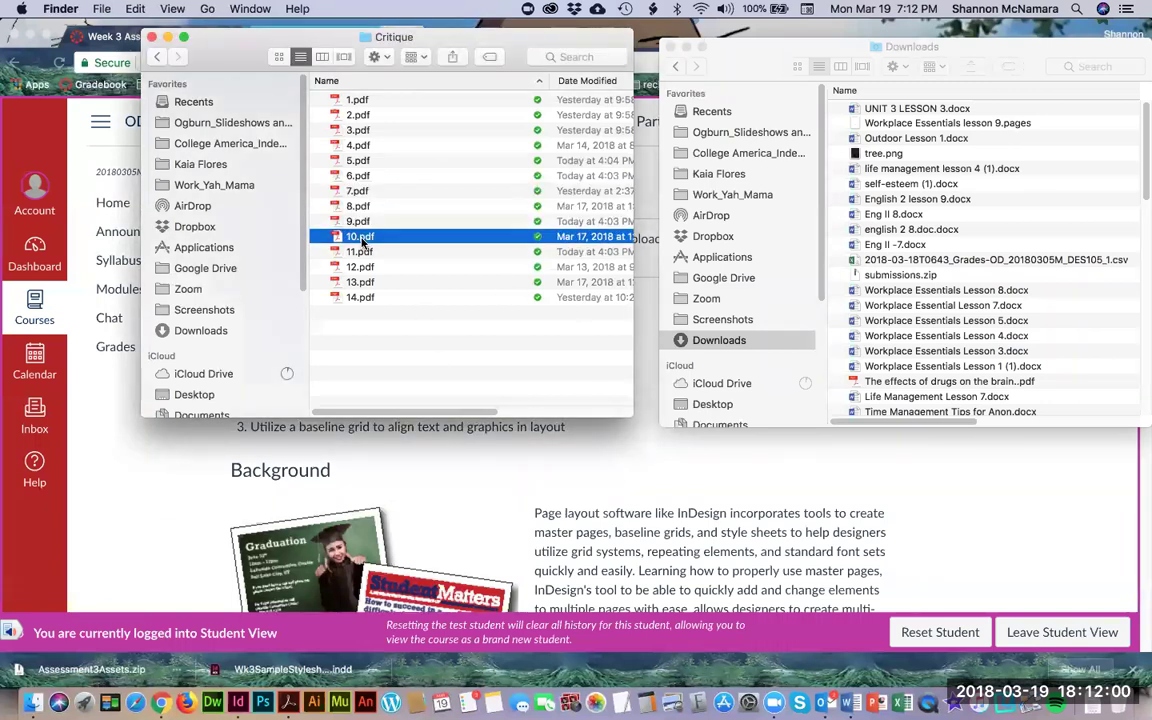
left_click(365, 298, "shift")
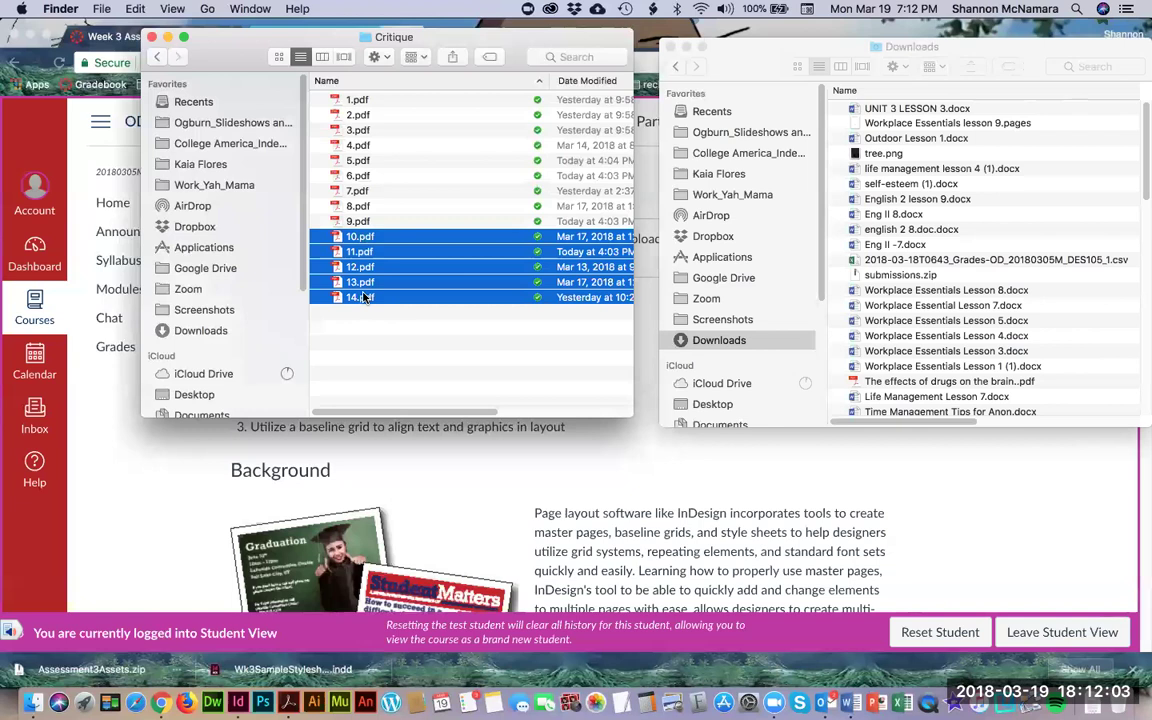
double_click(365, 298)
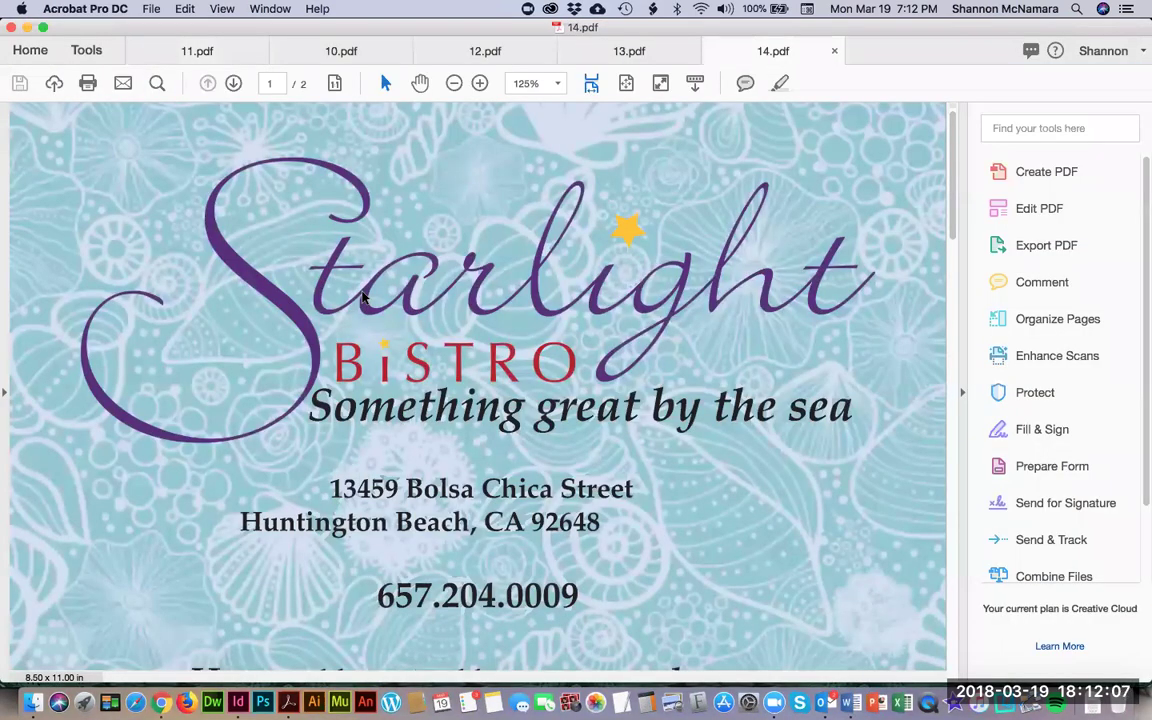
key("super+0")
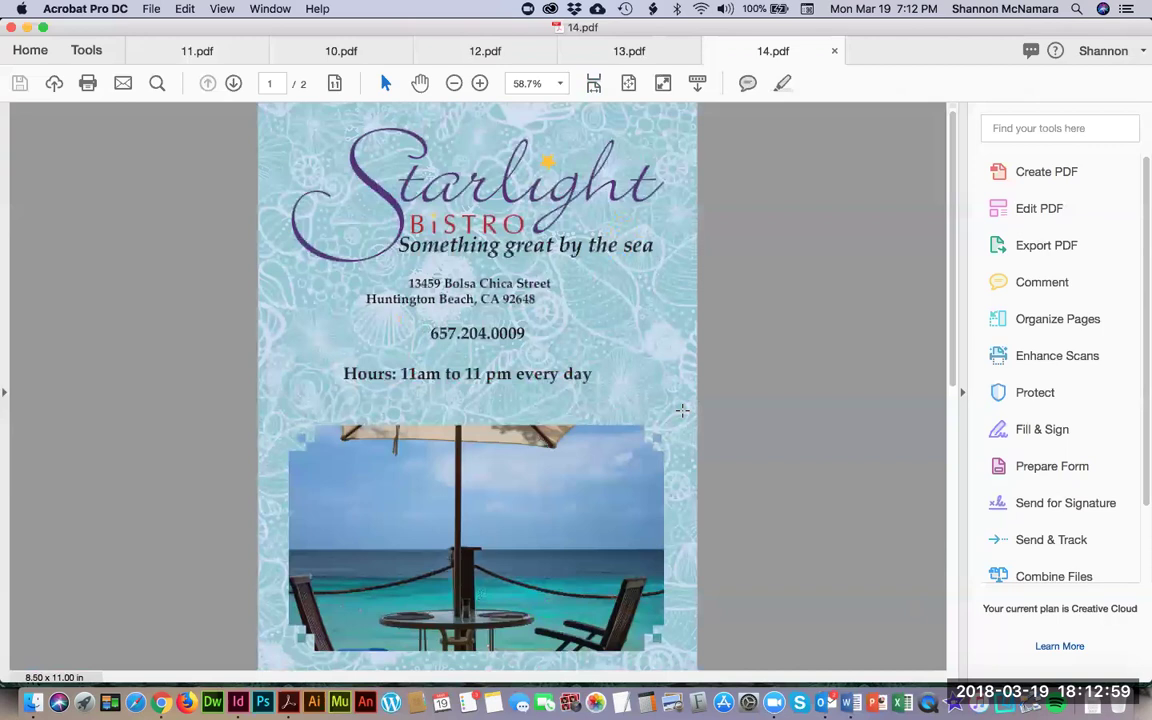
Compare the seashell-patterned cover of 14.pdf with its inside menu page, checking the beach photo and the column of food photos
scroll(629, 364, "down", 3)
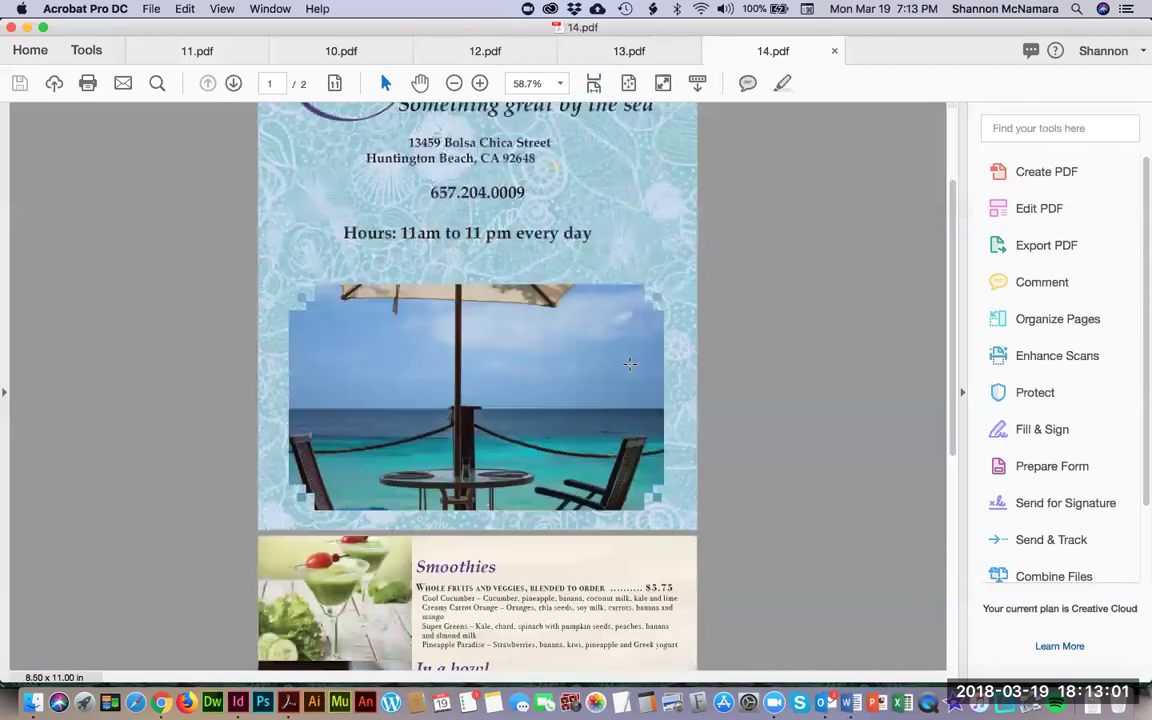
scroll(629, 364, "down", 9)
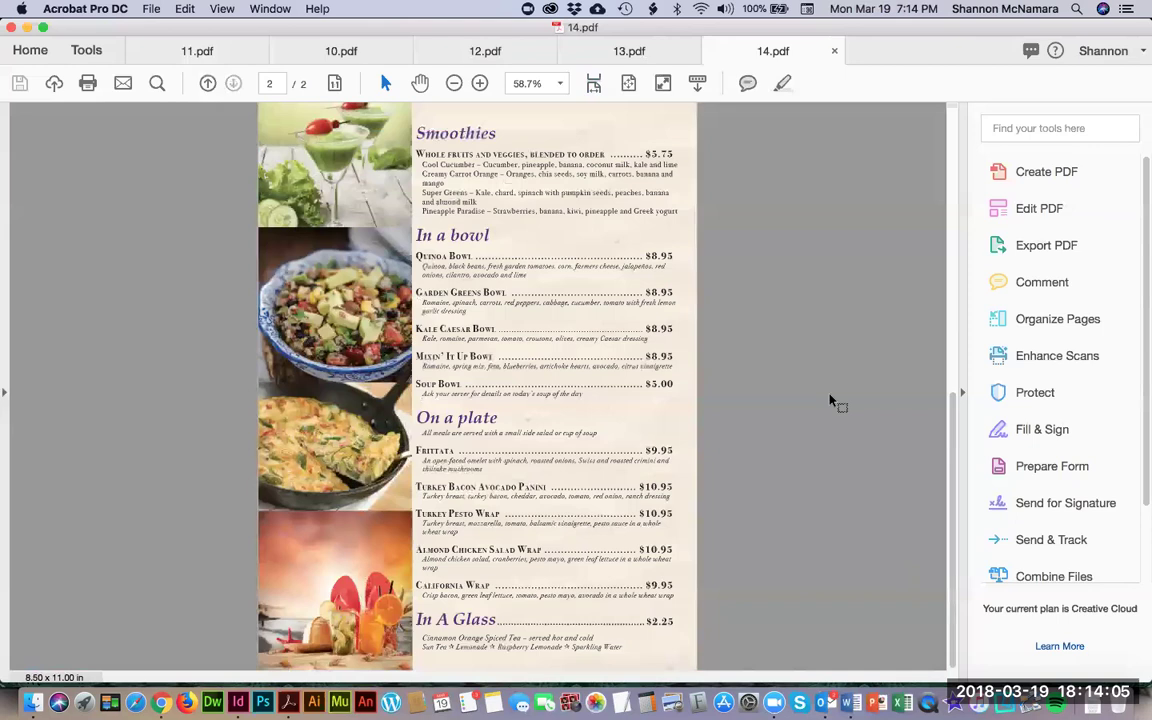
scroll(823, 406, "up", 8)
scroll(823, 406, "down", 8)
scroll(823, 406, "up", 3)
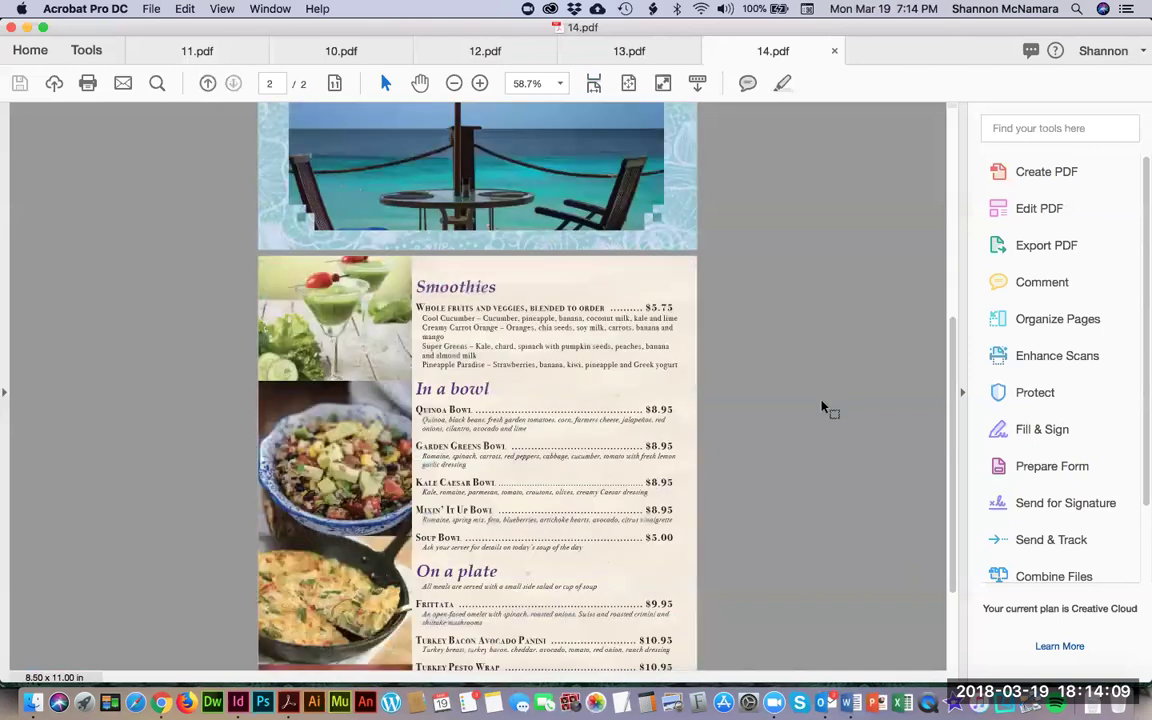
scroll(823, 406, "down", 3)
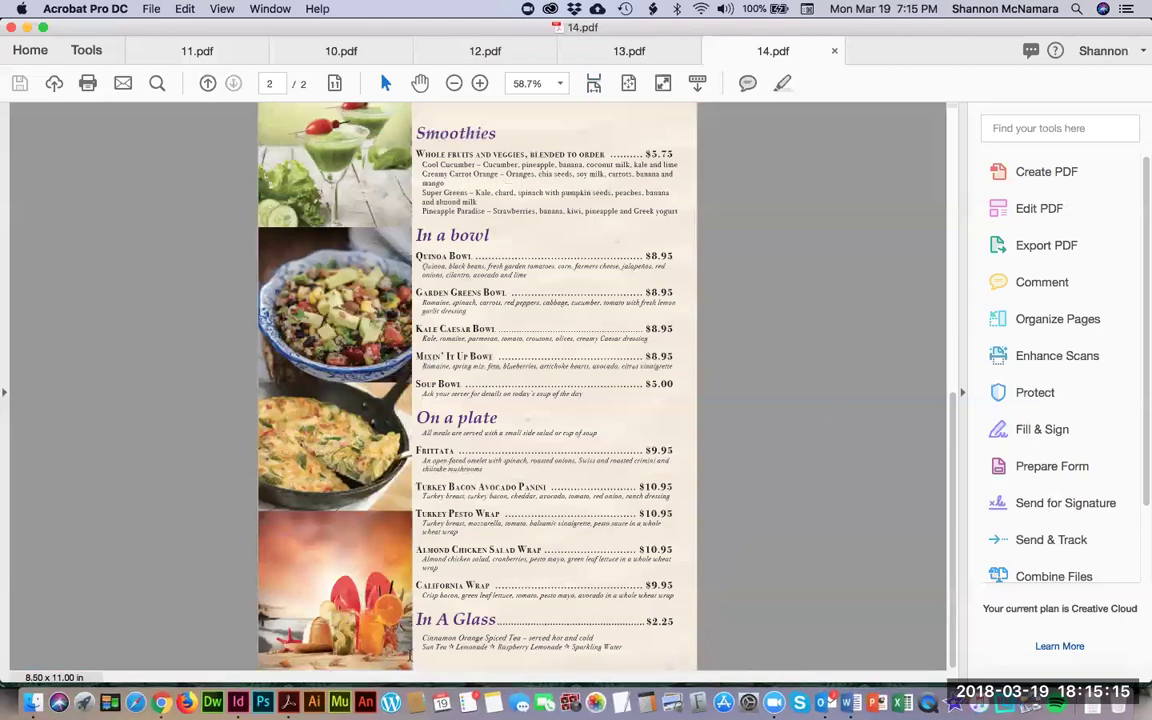
Enlarge the inside menu of 14.pdf to 100%, read its text down to the In A Glass section, and close the file
key("super+equal")
key("super+equal")
key("super+equal")
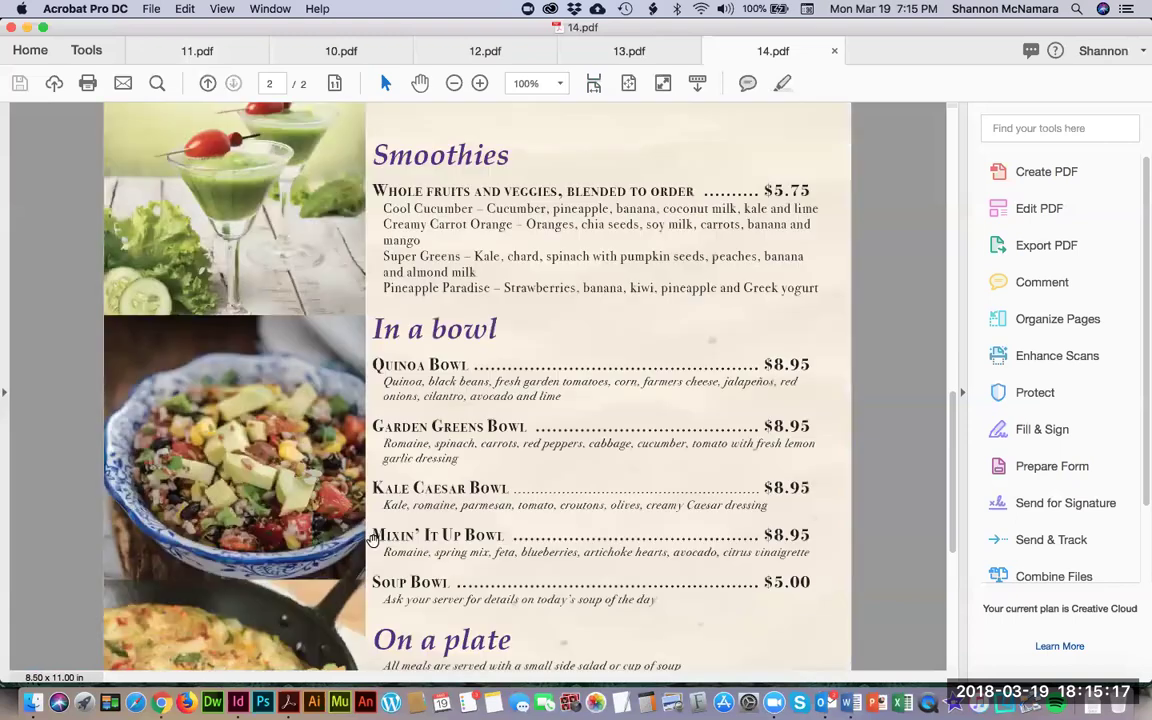
scroll(371, 540, "down", 5)
scroll(380, 480, "down", 2)
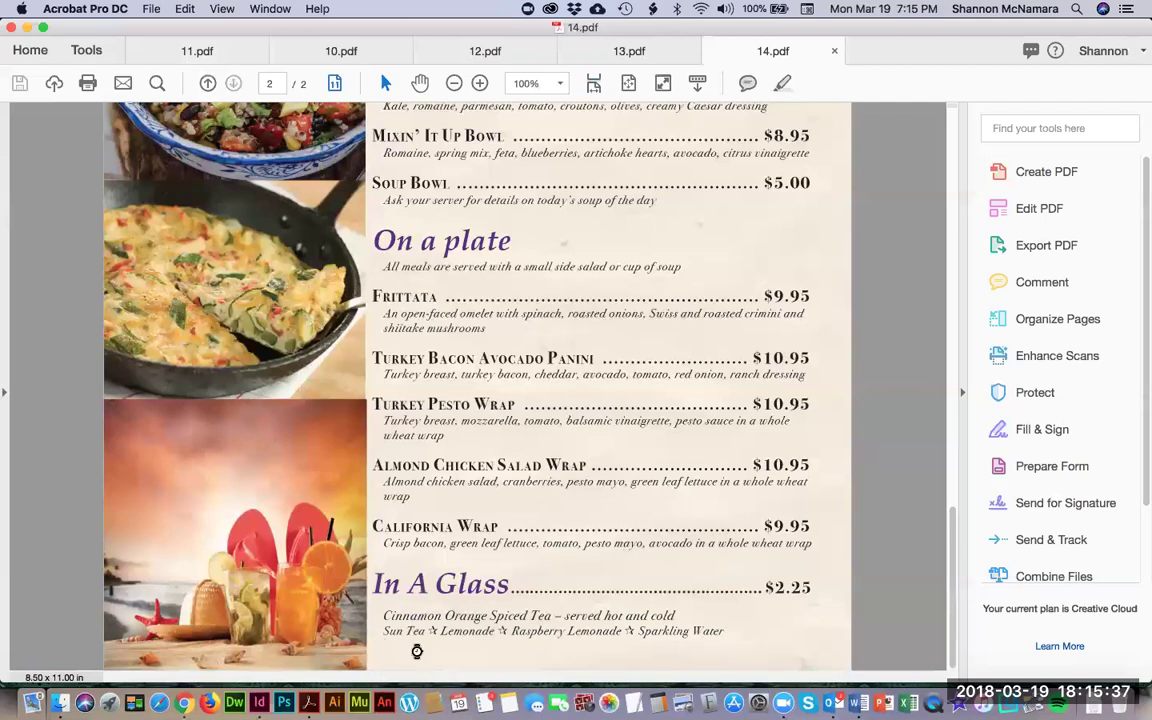
key("super+w")
Review the full yellow Starlight Bistro cover and the inside menu page of 13.pdf, and close the file
key("super+0")
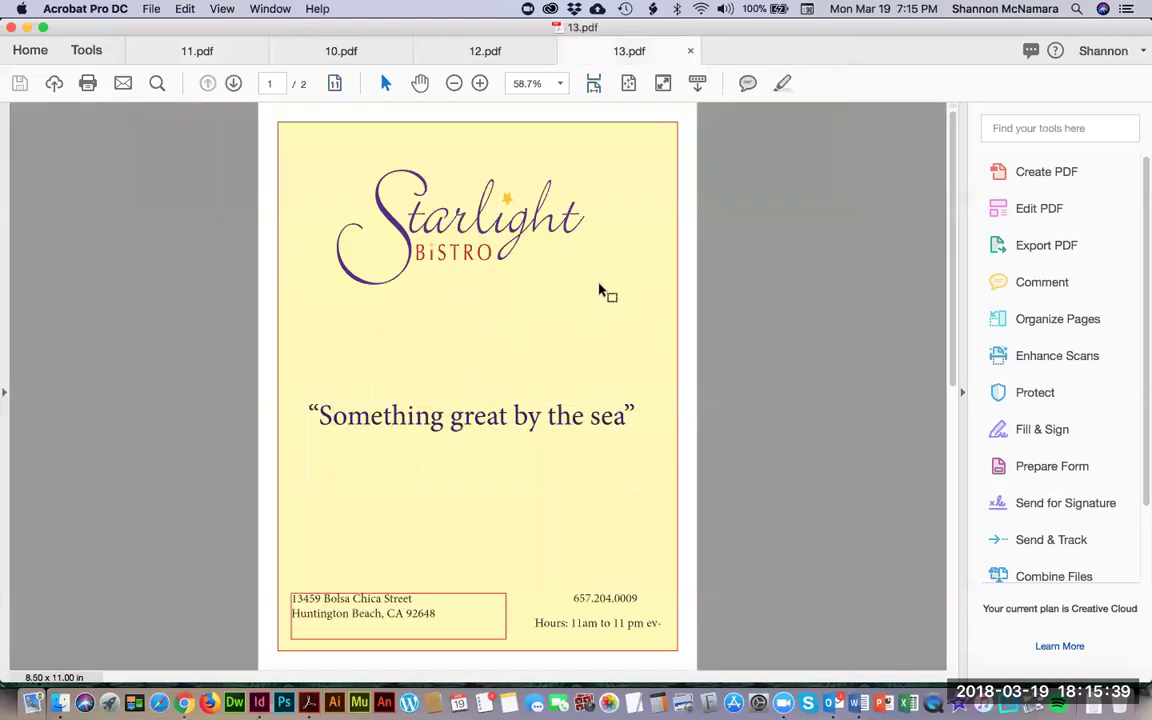
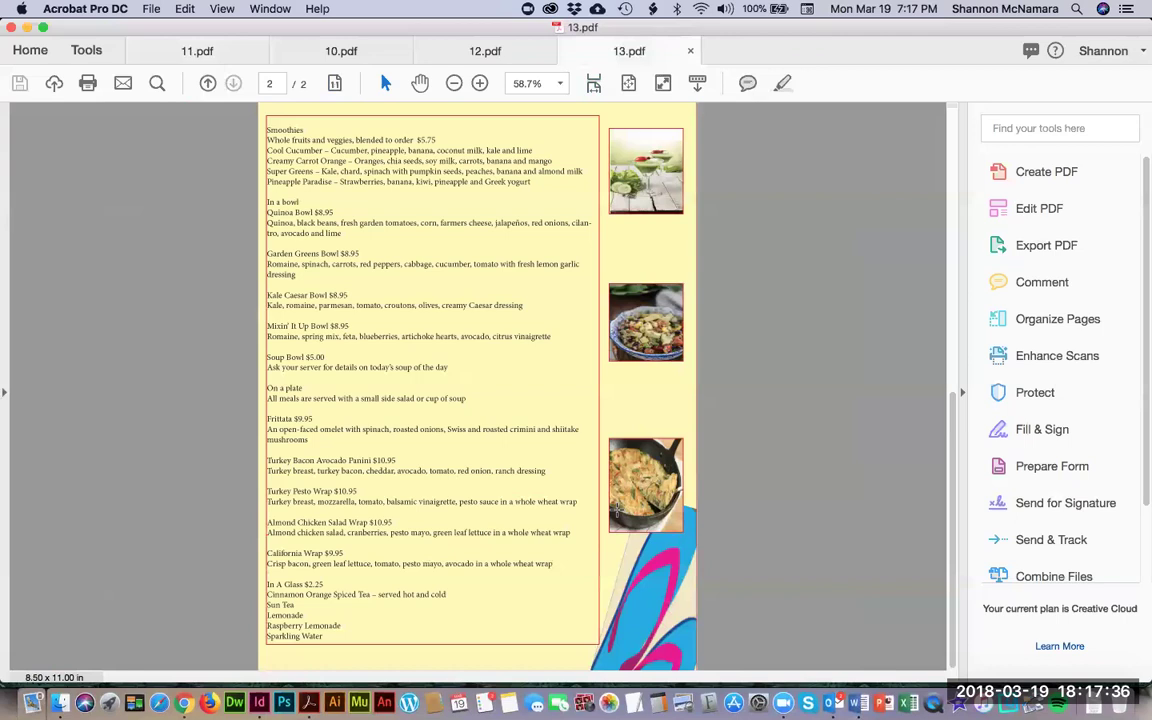
key("super+w")
Review the beach-chair cover and green inside menu of 12.pdf, checking text alignment and photo placement, and close the file
key("super+0")
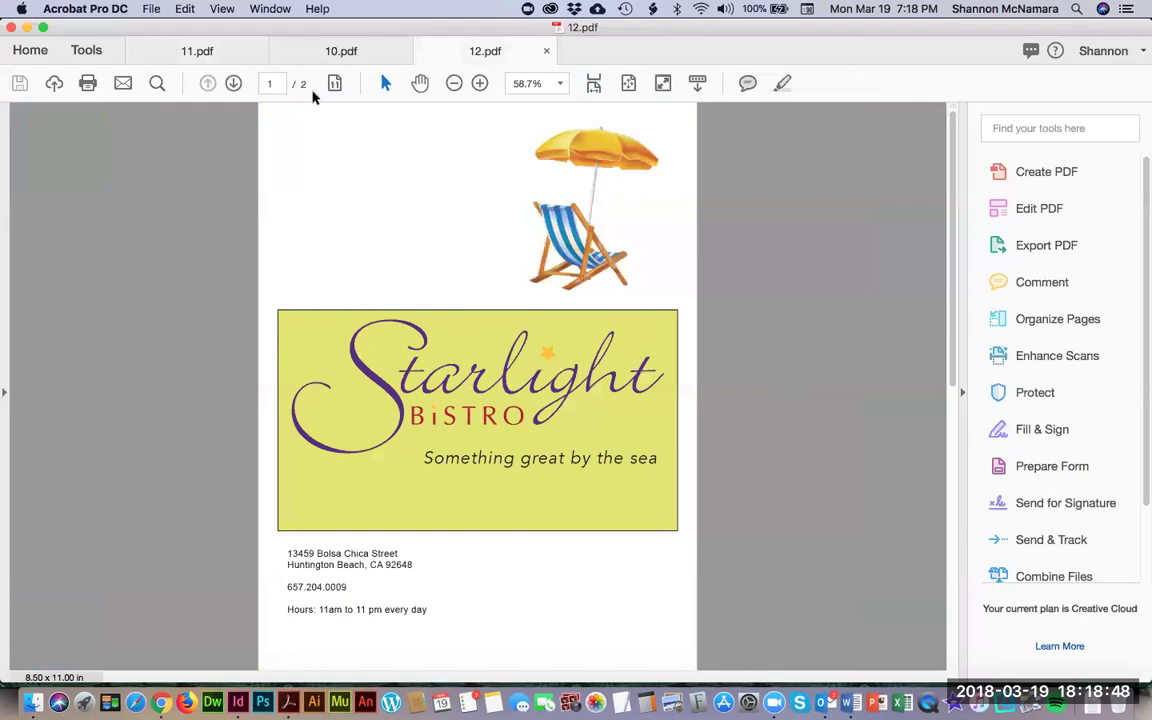
scroll(837, 480, "down", 3)
scroll(837, 480, "down", 3)
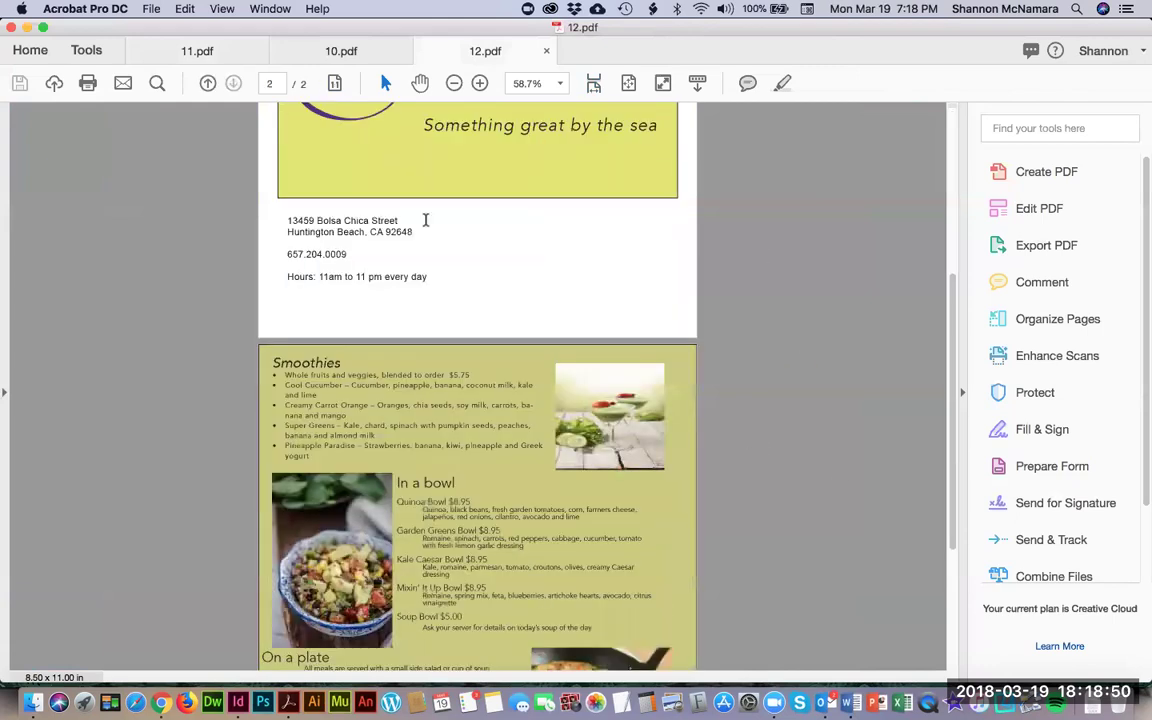
scroll(676, 311, "down", 4)
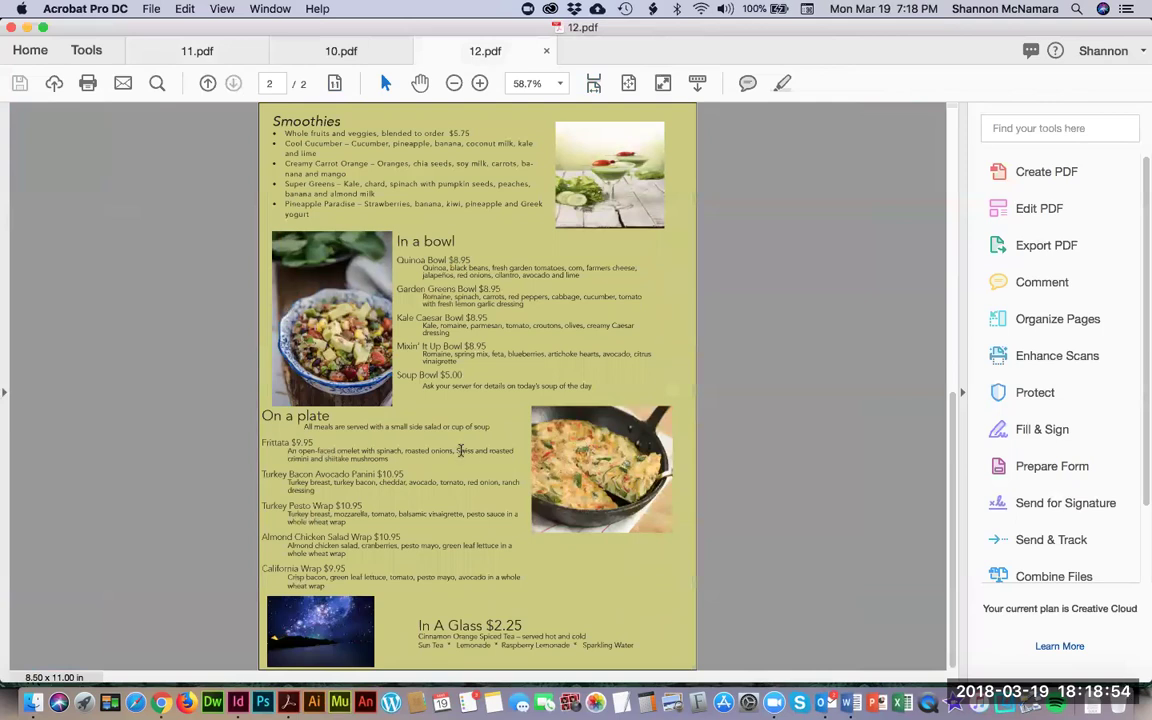
scroll(499, 532, "up", 12)
scroll(463, 416, "down", 10)
scroll(460, 425, "up", 1)
scroll(458, 436, "down", 1)
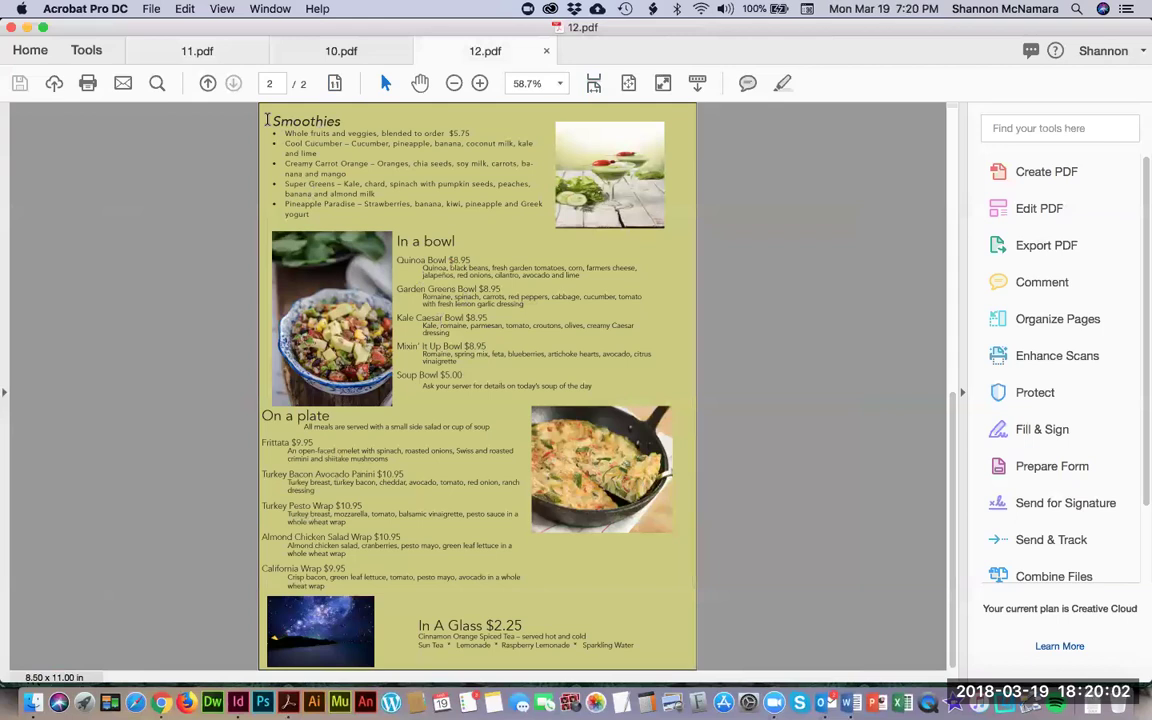
key("super+w")
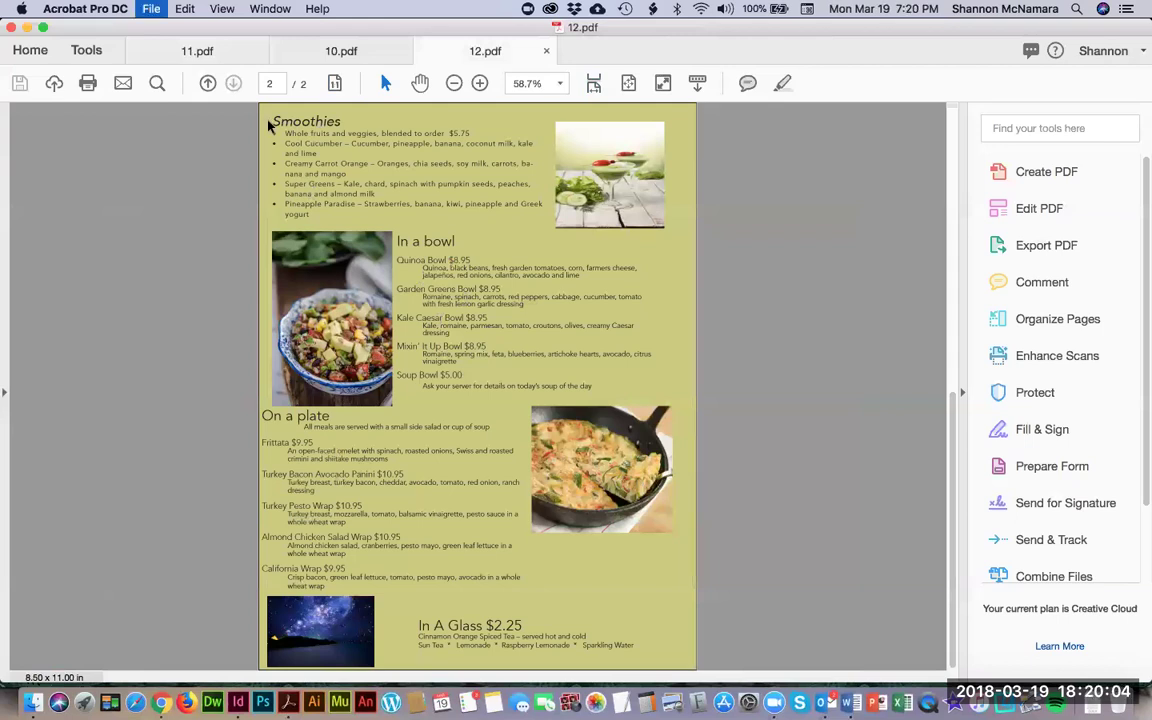
Review the full red-and-white Wok + Roll cover and the two-column inside menu of 10.pdf, and close the file
key("super+0")
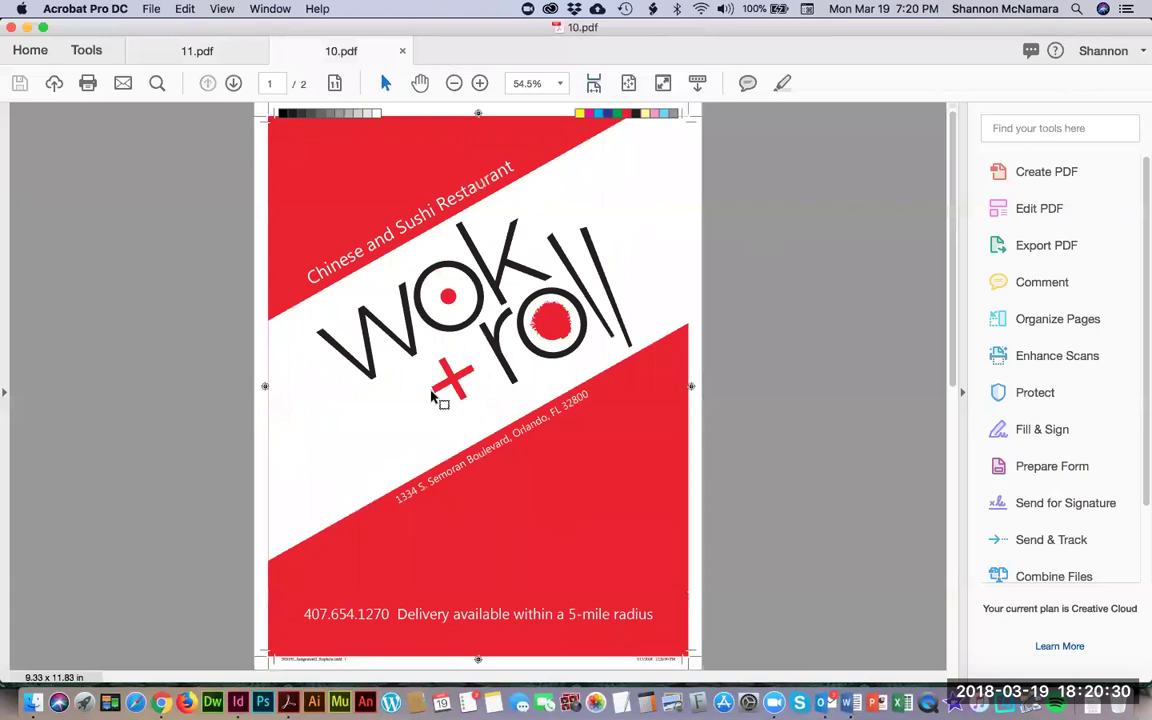
scroll(440, 530, "down", 10)
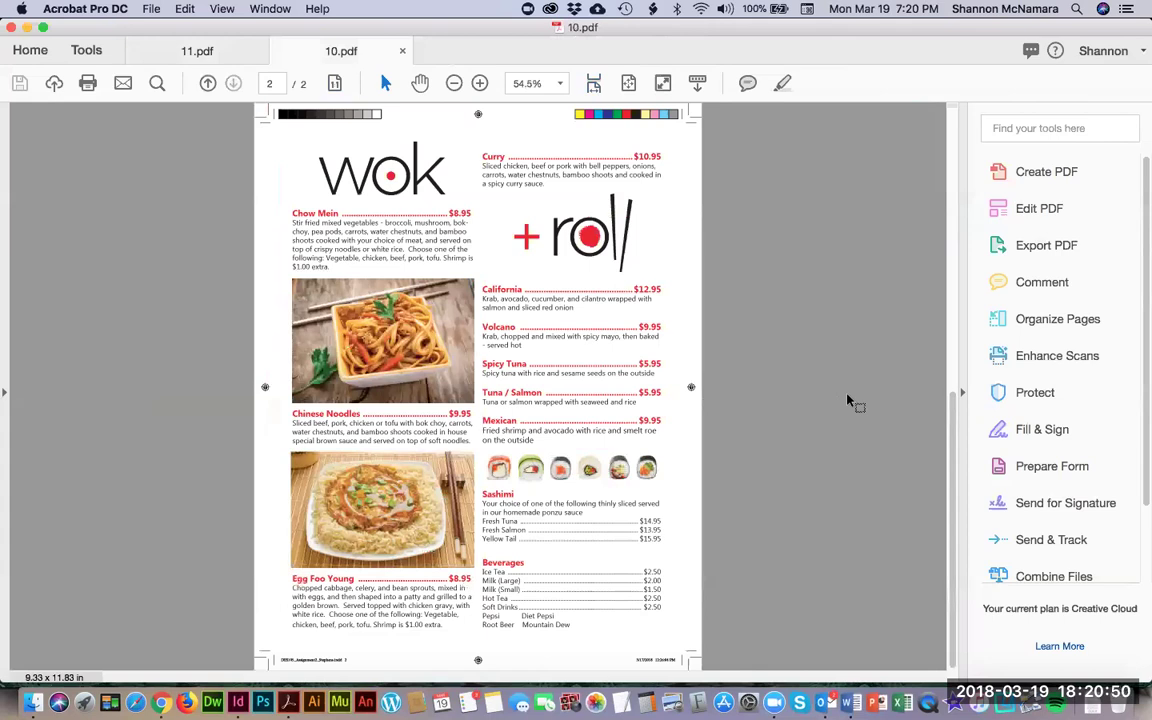
scroll(848, 400, "up", 10)
scroll(848, 400, "down", 8)
scroll(848, 400, "down", 2)
left_click(403, 51)
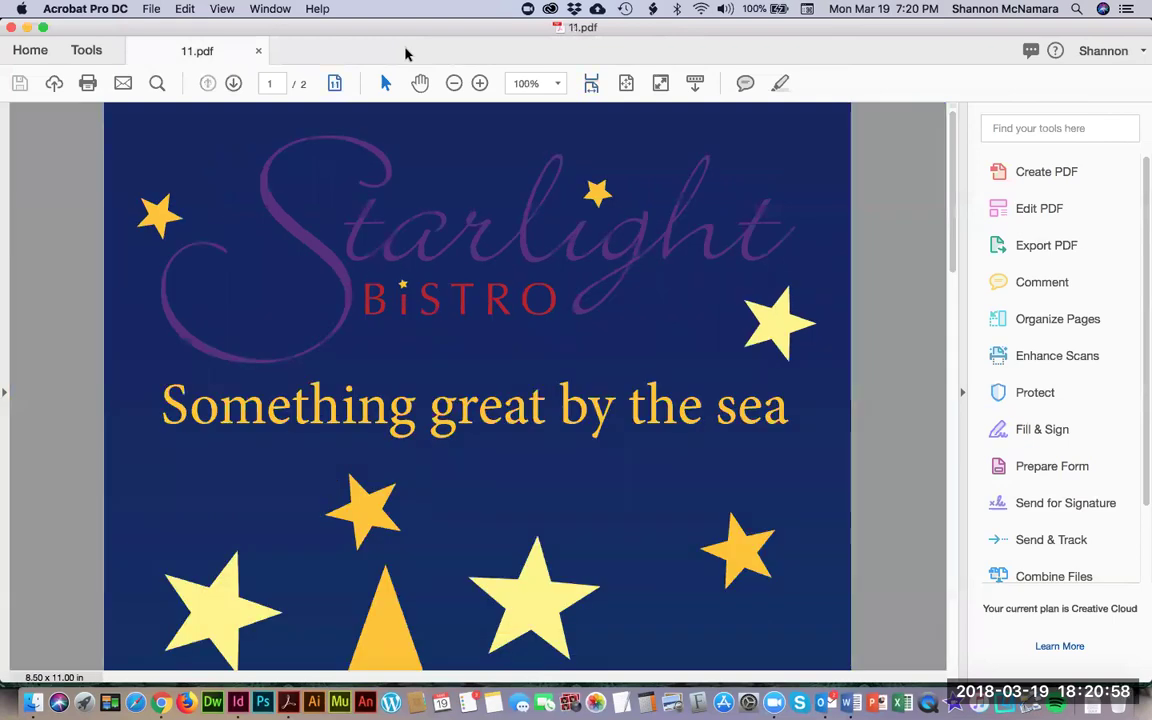
Compare the starry blue cover of 11.pdf with its inside menu page, checking the logo, type and stars, and close the file
key("super+0")
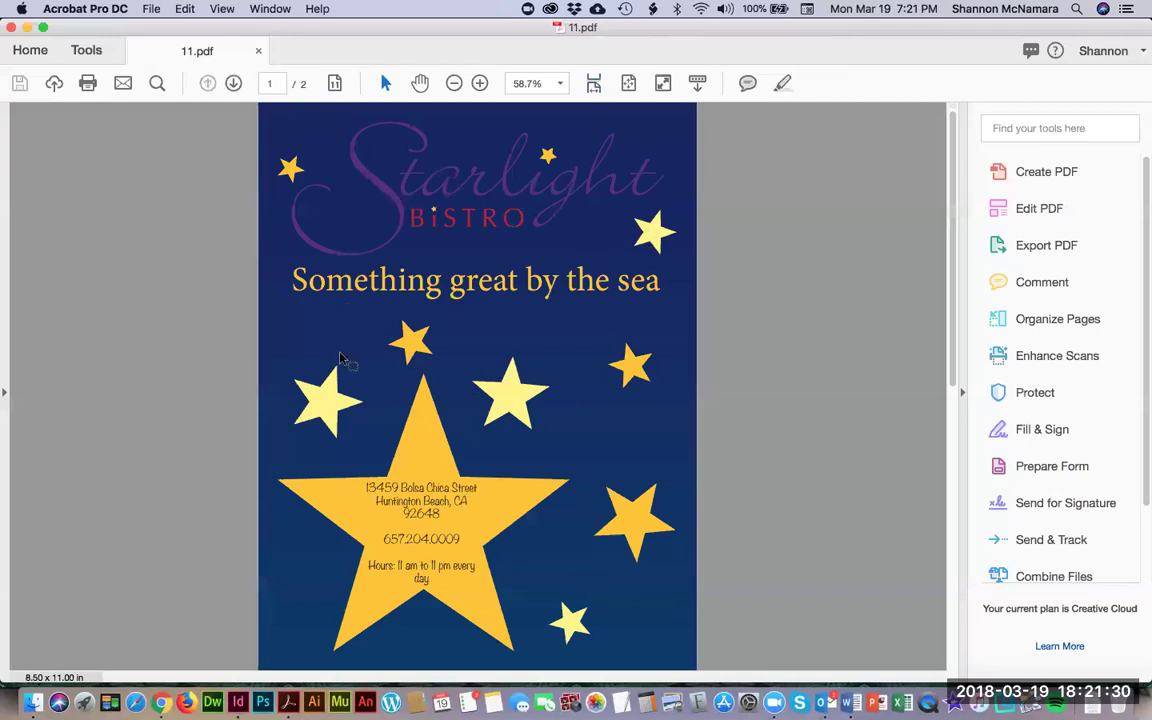
scroll(658, 334, "down", 10)
scroll(651, 329, "down", 3)
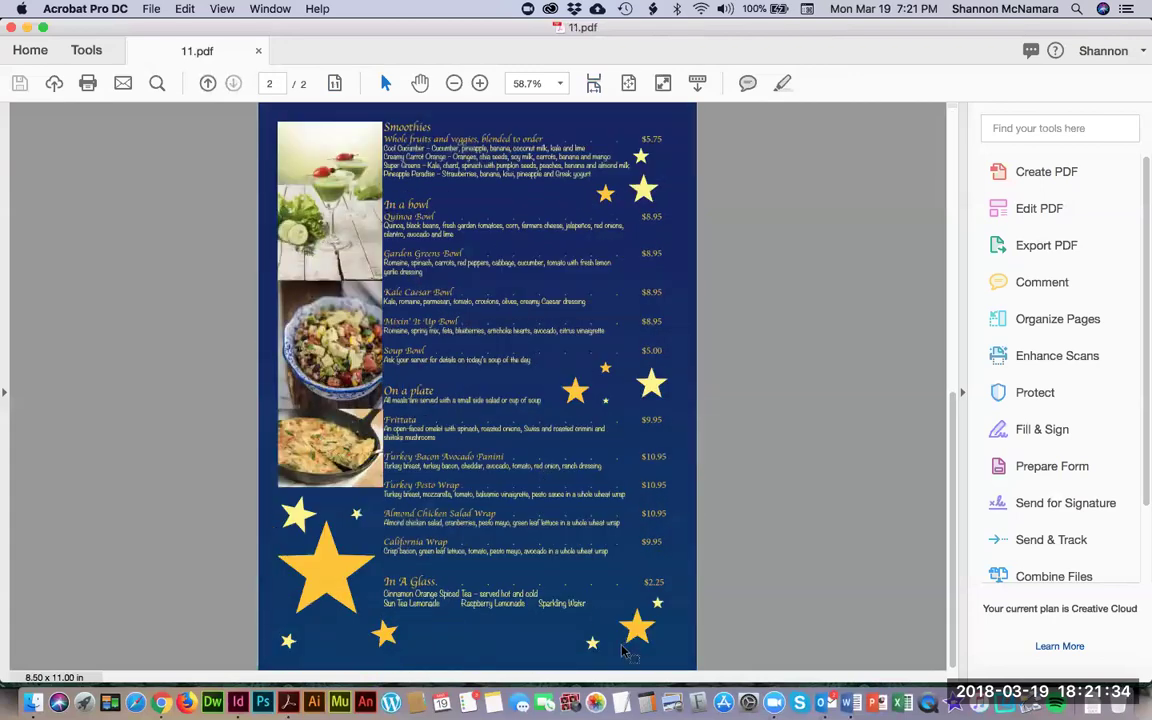
scroll(600, 450, "up", 13)
scroll(533, 252, "down", 9)
scroll(533, 250, "down", 3)
scroll(533, 321, "up", 10)
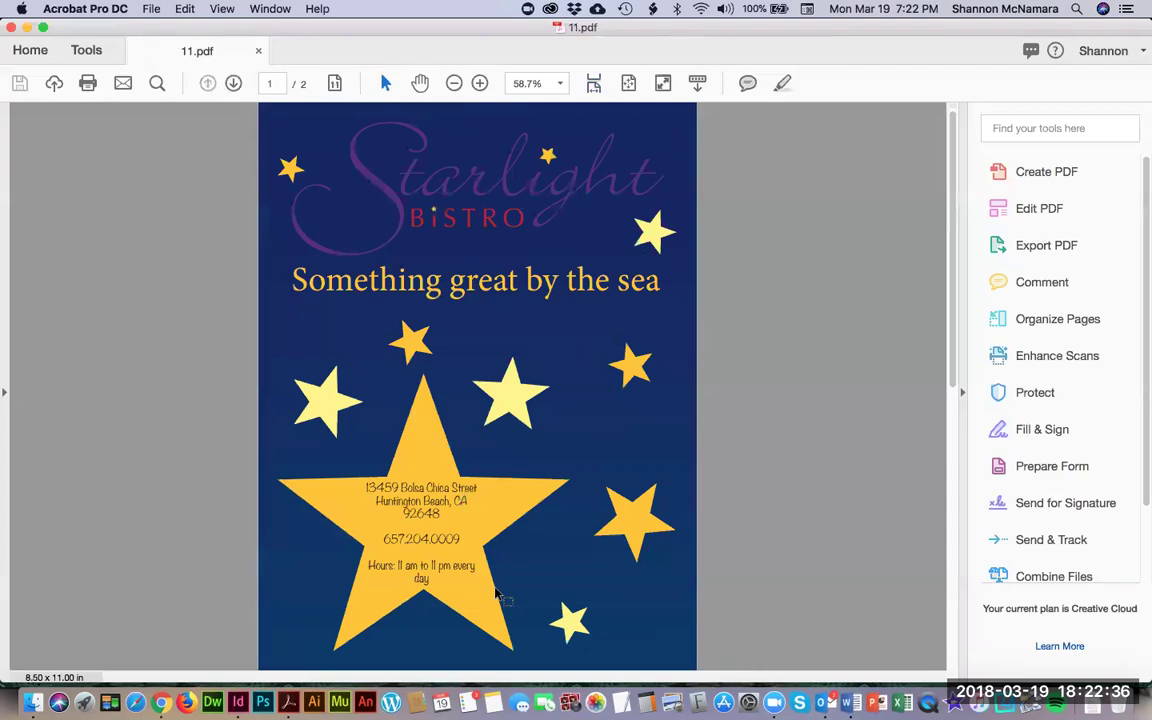
scroll(561, 438, "down", 3)
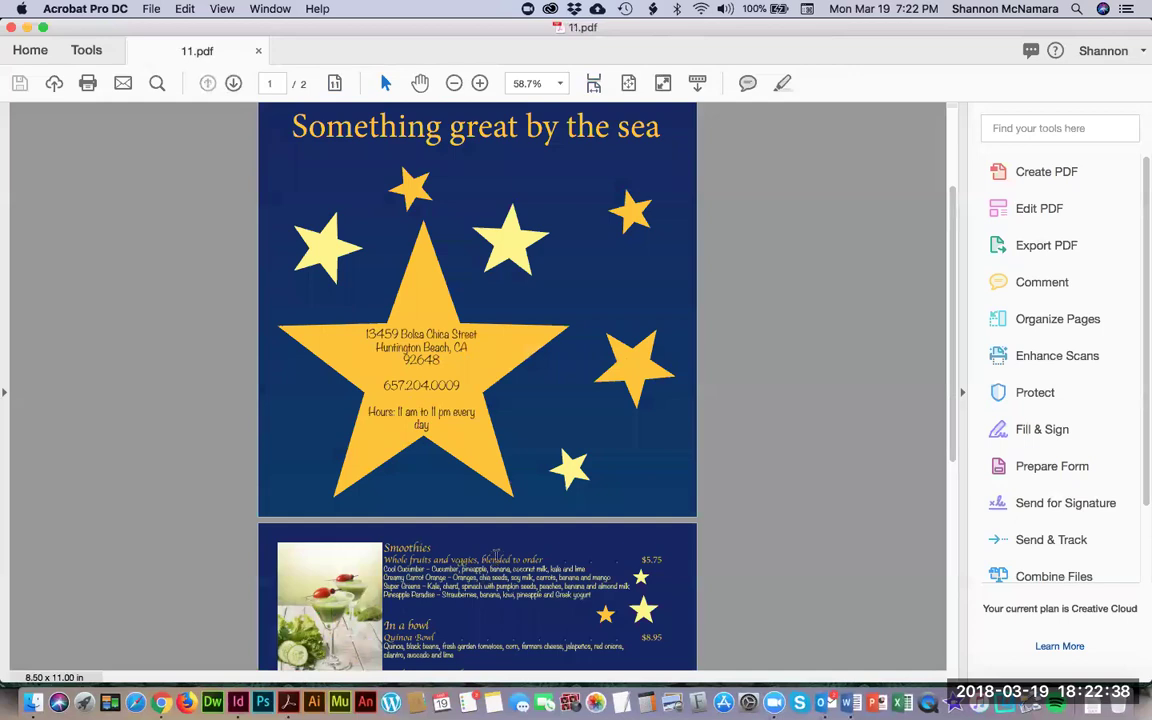
scroll(561, 438, "down", 8)
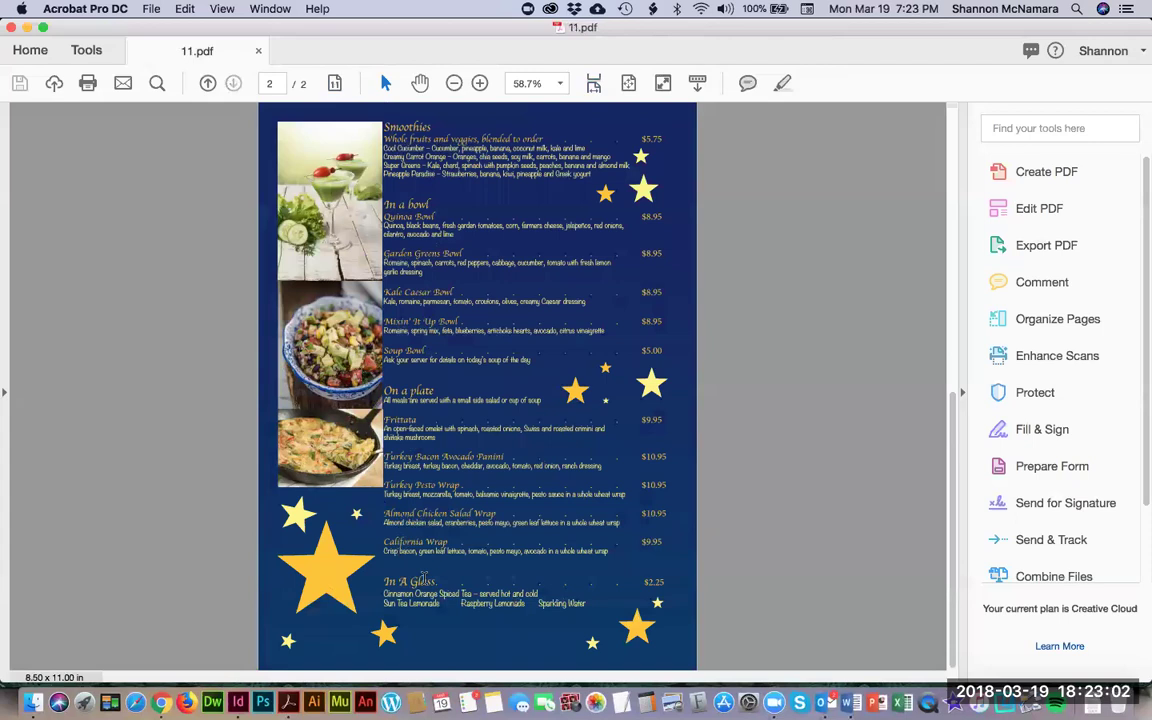
key("super+w")
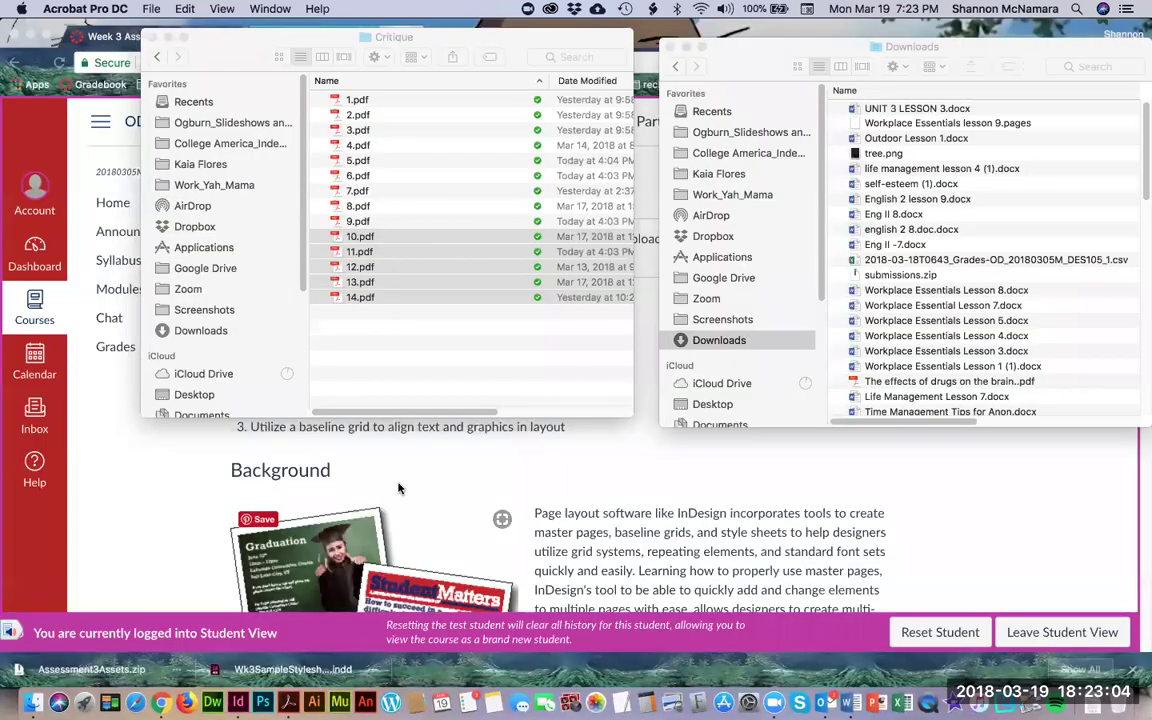
Switch to Chrome to view the Background section of the Week 3 Assignment page, and bring up the Zoom window
left_click(480, 475)
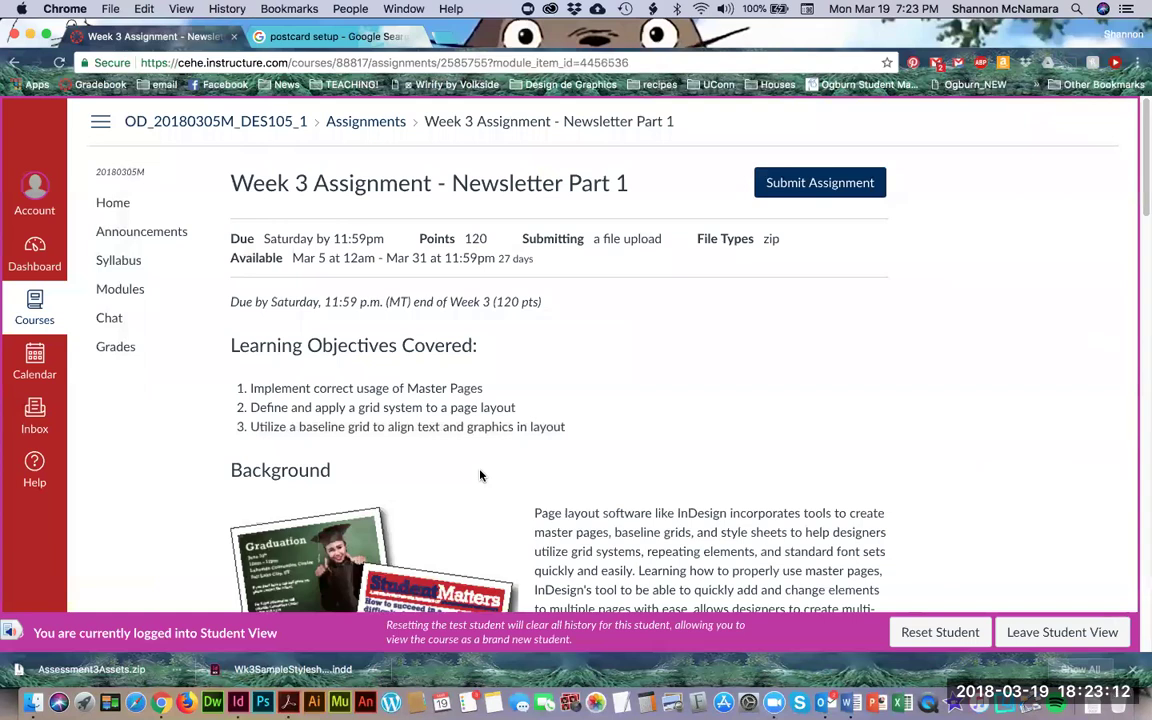
scroll(676, 391, "down", 5)
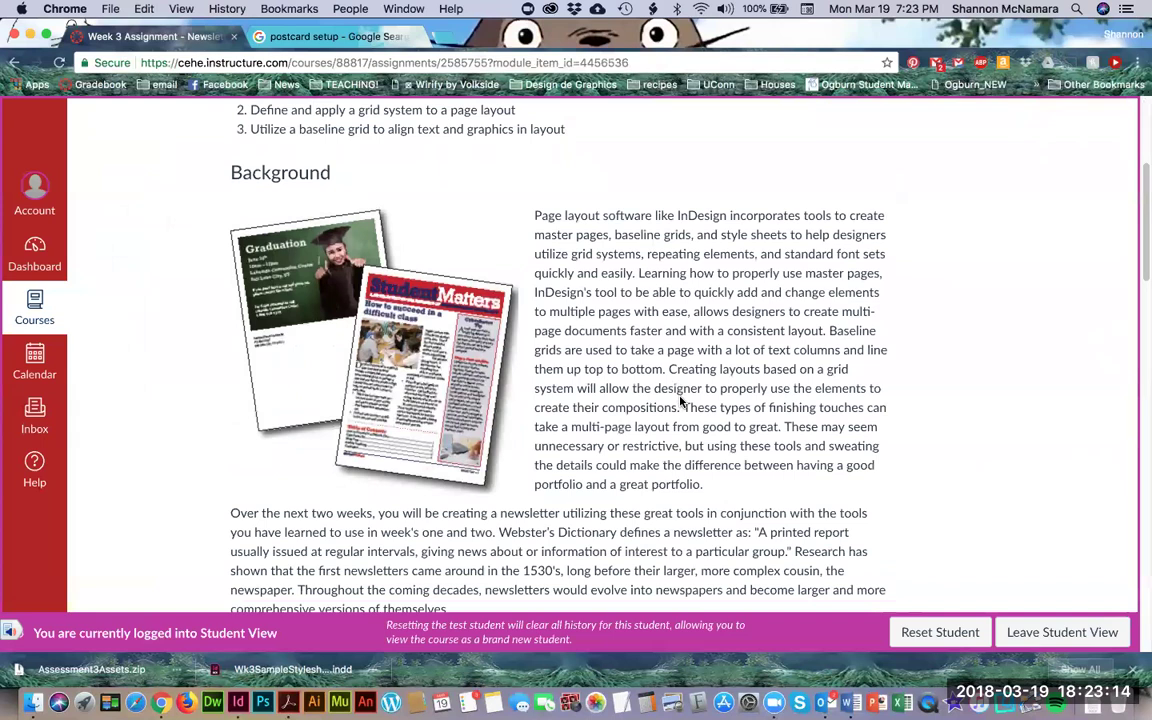
scroll(680, 401, "up", 1)
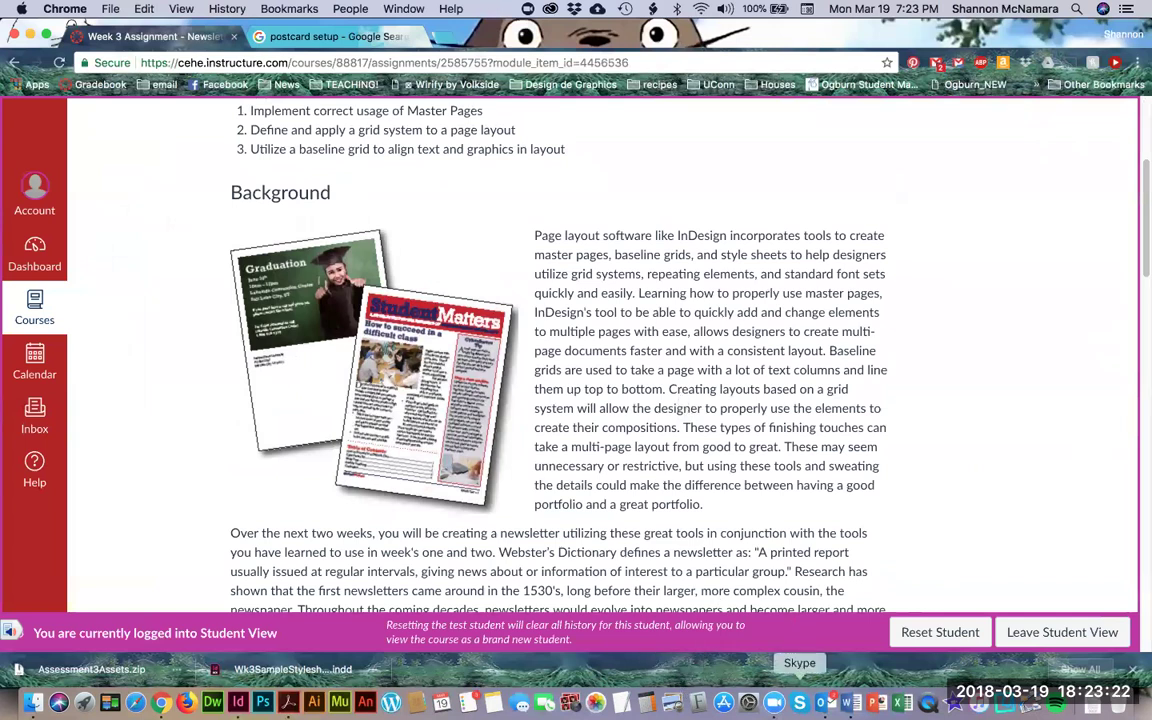
left_click(778, 703)
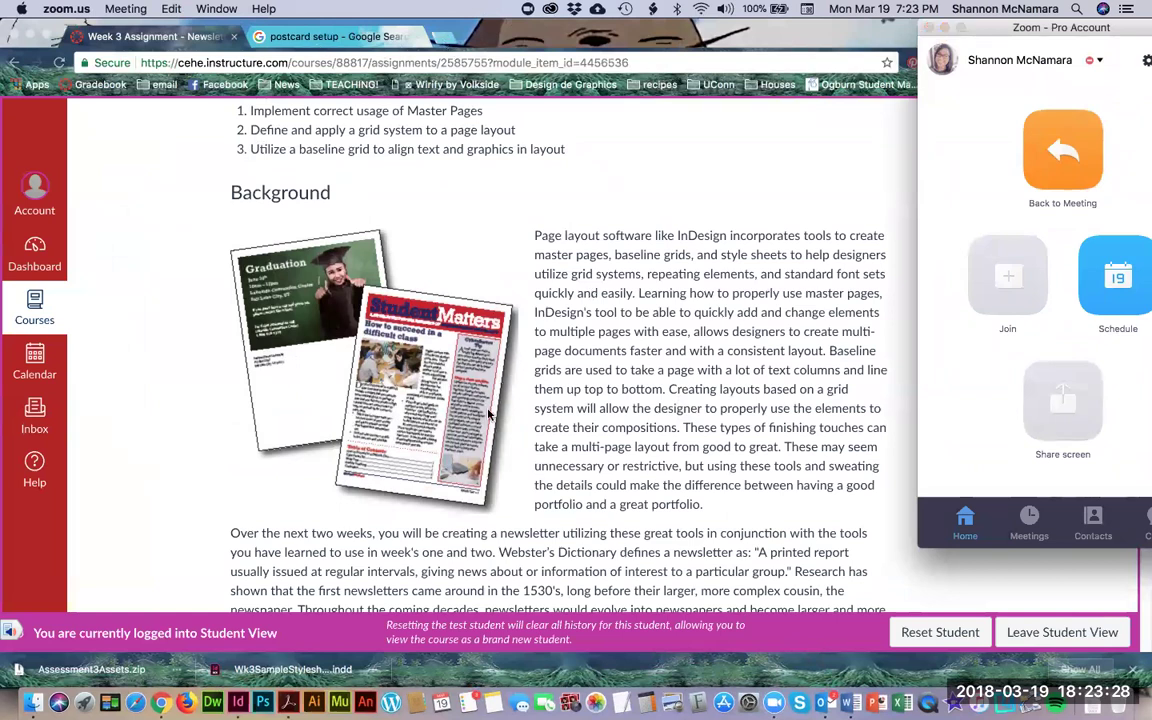
Return from the Zoom window to Chrome and read the newsletter history in the Week 3 Assignment's Background section
left_click(1005, 27)
left_click(904, 22)
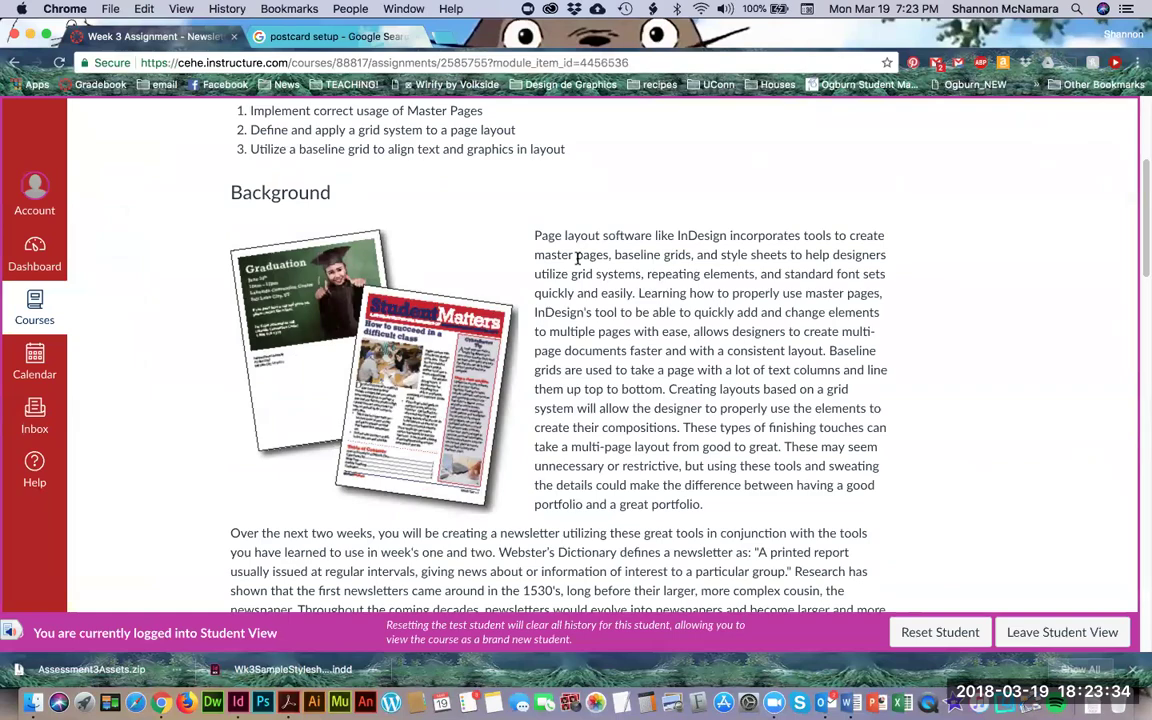
scroll(617, 252, "down", 3)
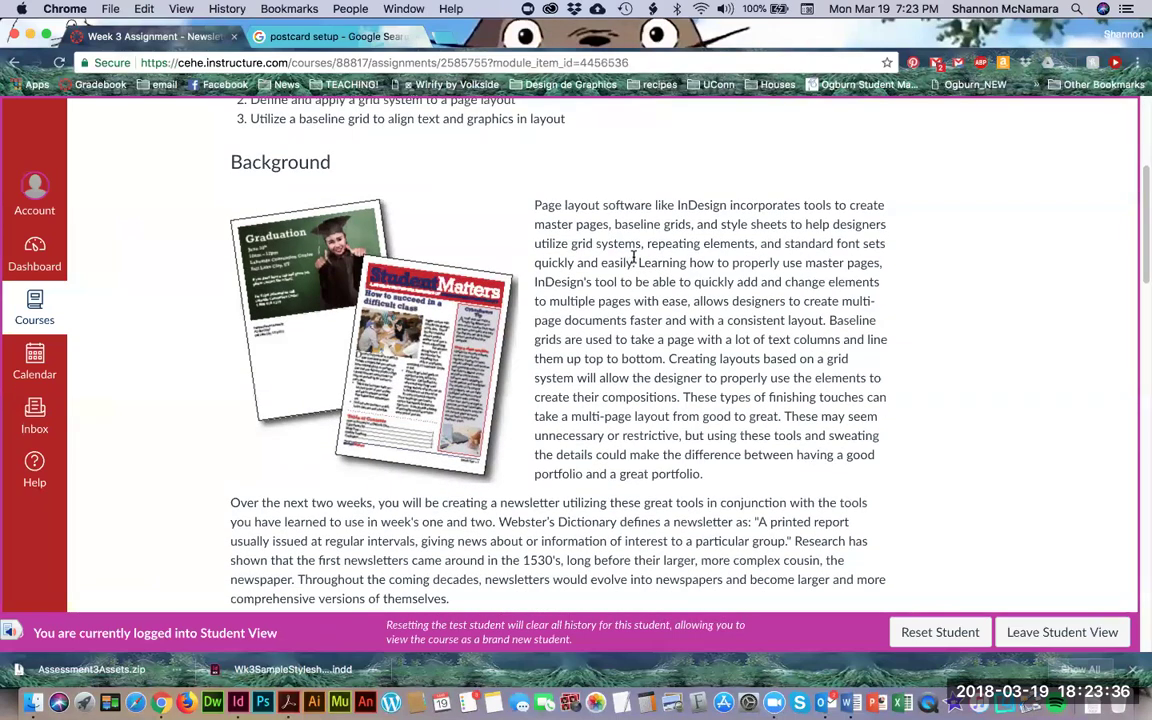
scroll(633, 257, "down", 5)
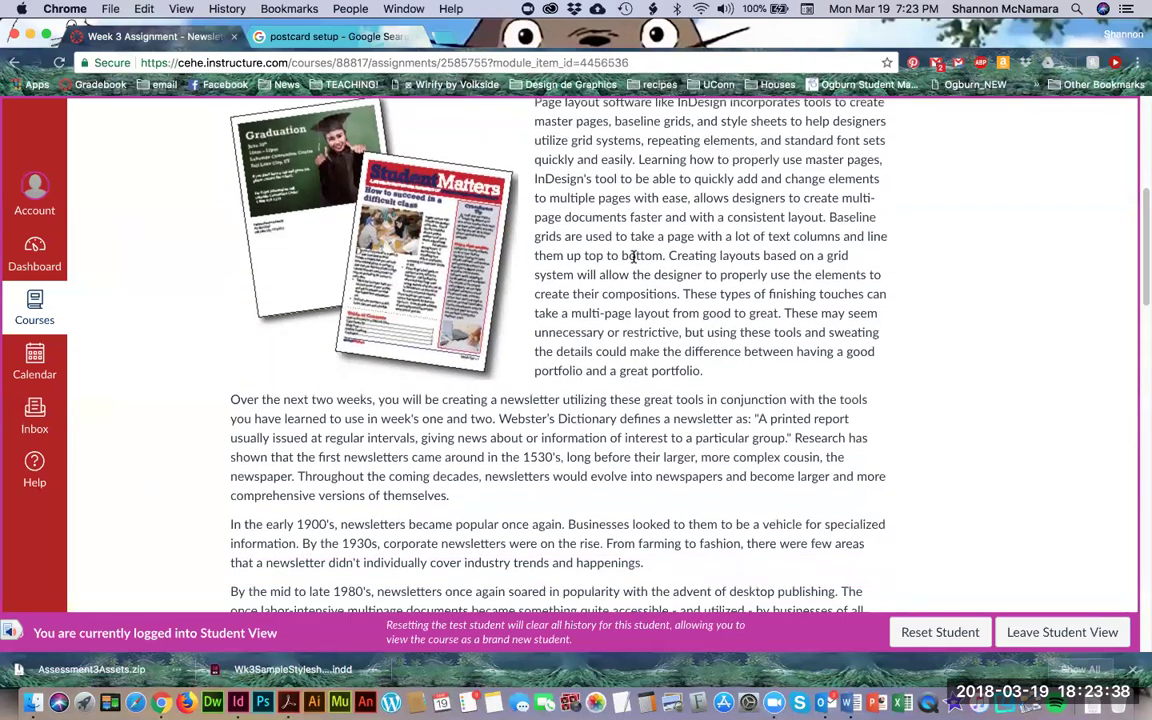
scroll(633, 257, "down", 5)
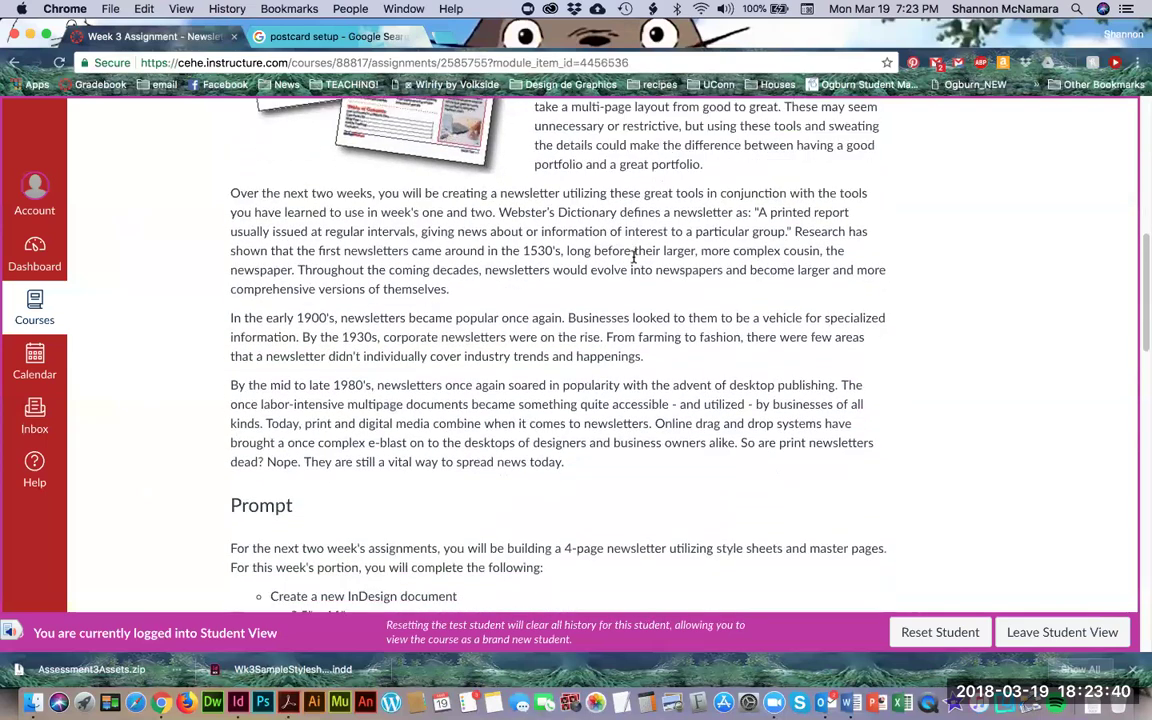
scroll(633, 257, "down", 1)
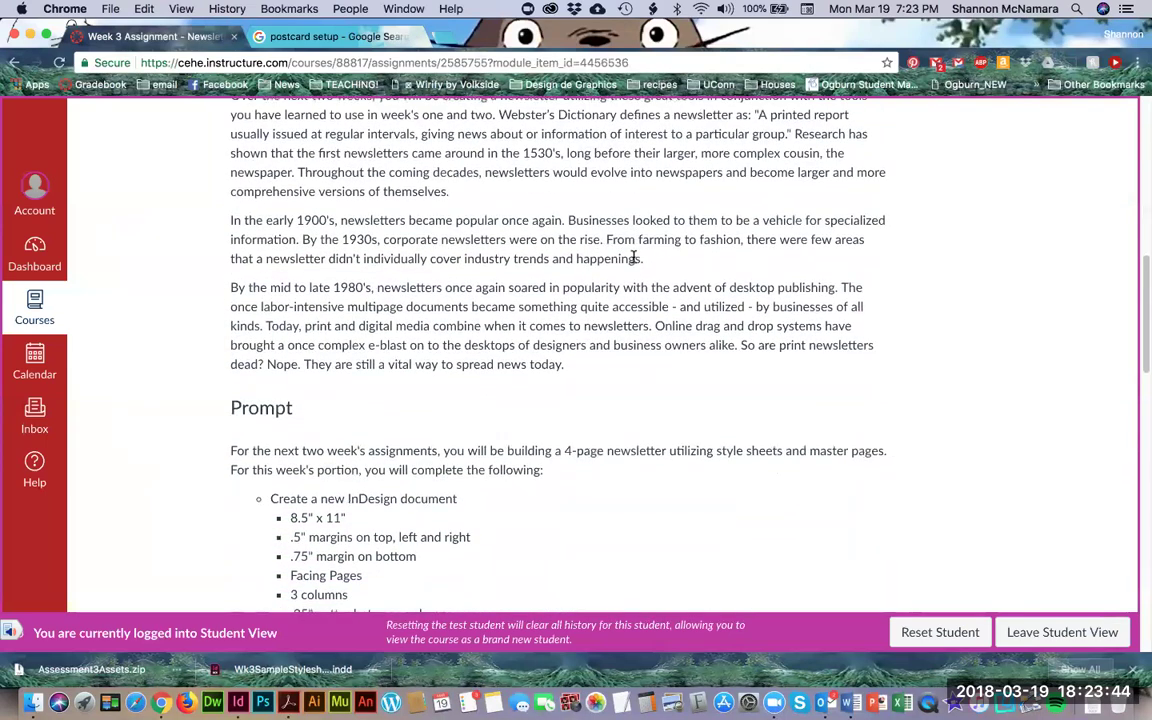
scroll(633, 257, "down", 1)
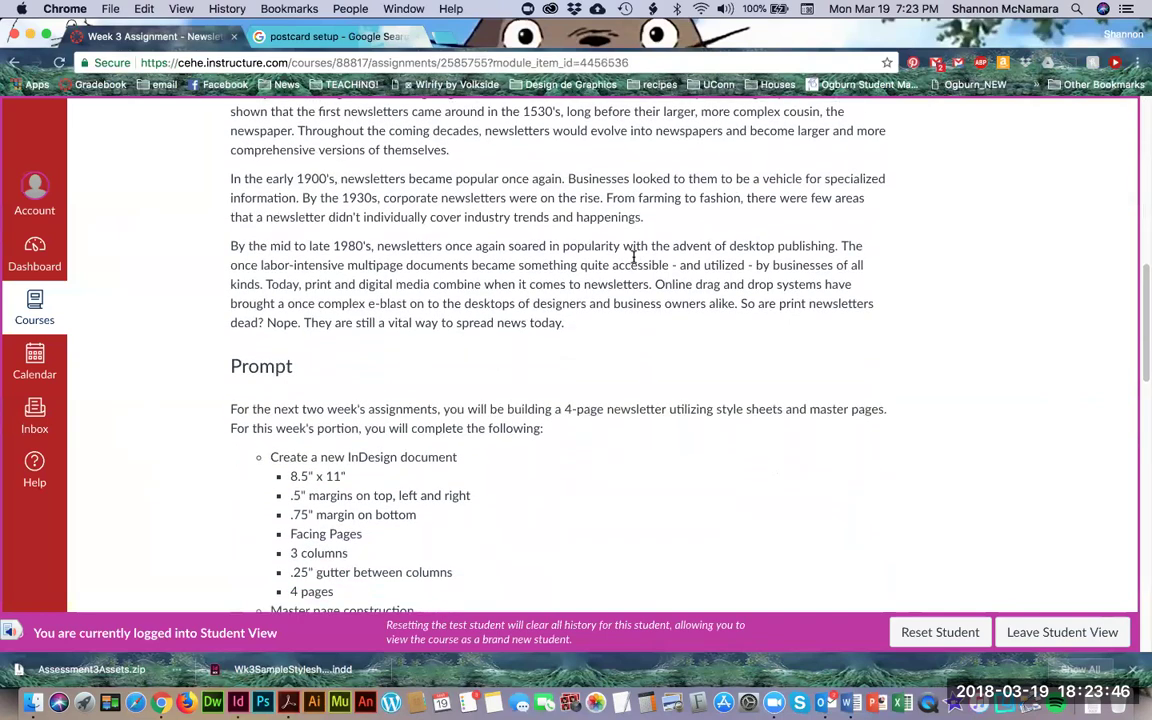
Read the assignment Prompt, covering the document specifications, master page construction, and the page 1 and page 4 layout requirements
scroll(633, 257, "down", 4)
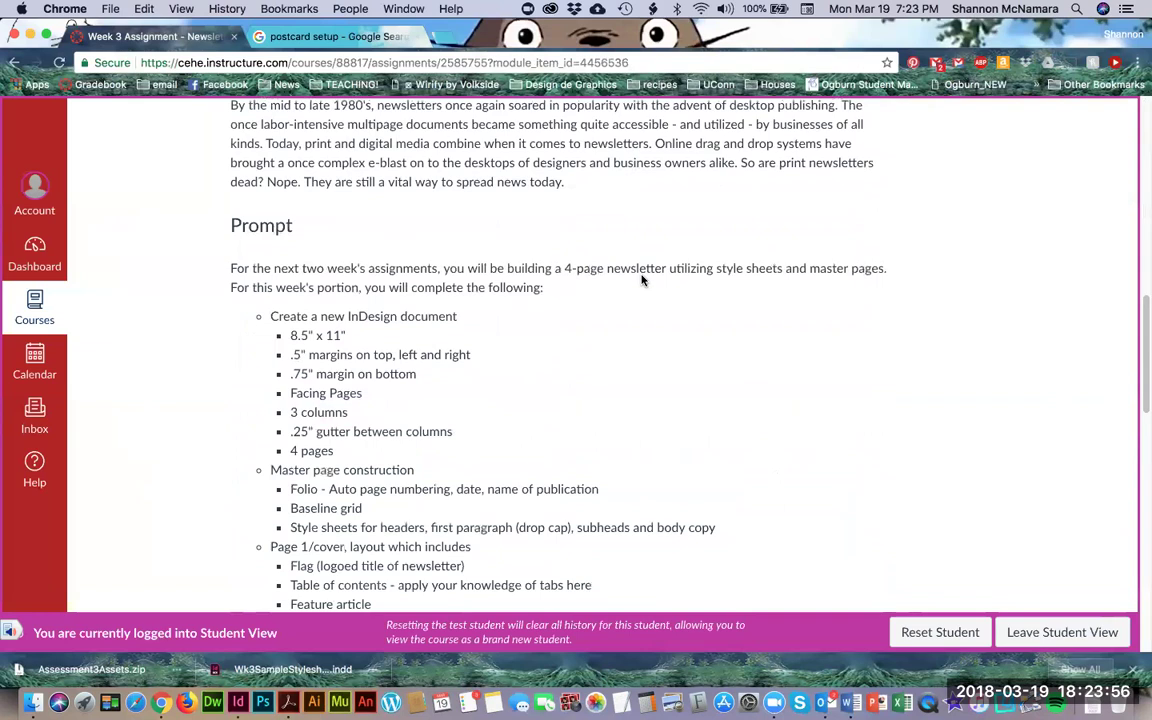
scroll(642, 280, "down", 3)
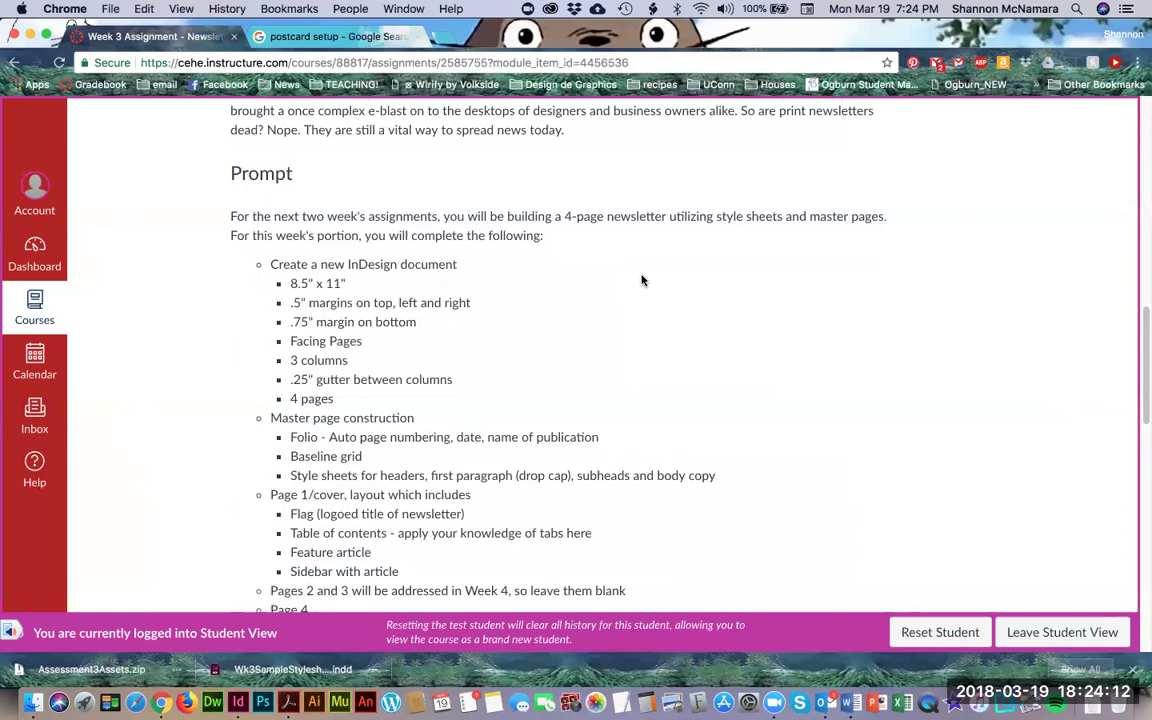
scroll(640, 285, "down", 2)
scroll(633, 299, "down", 1)
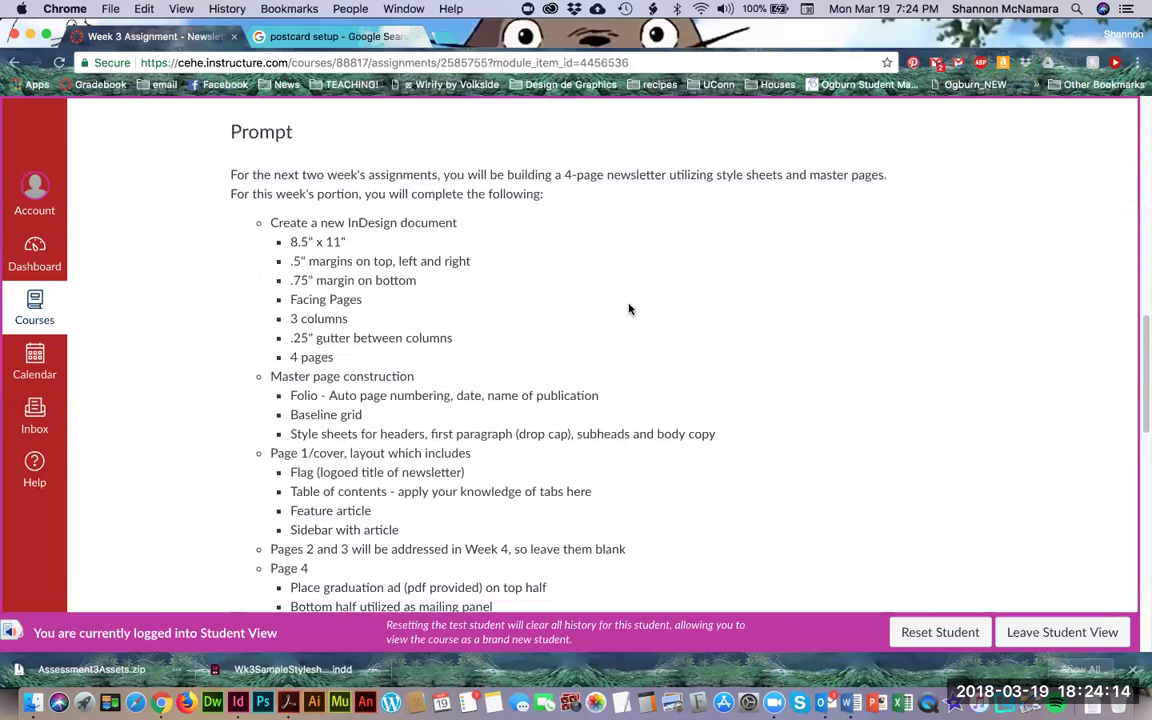
scroll(620, 290, "down", 1)
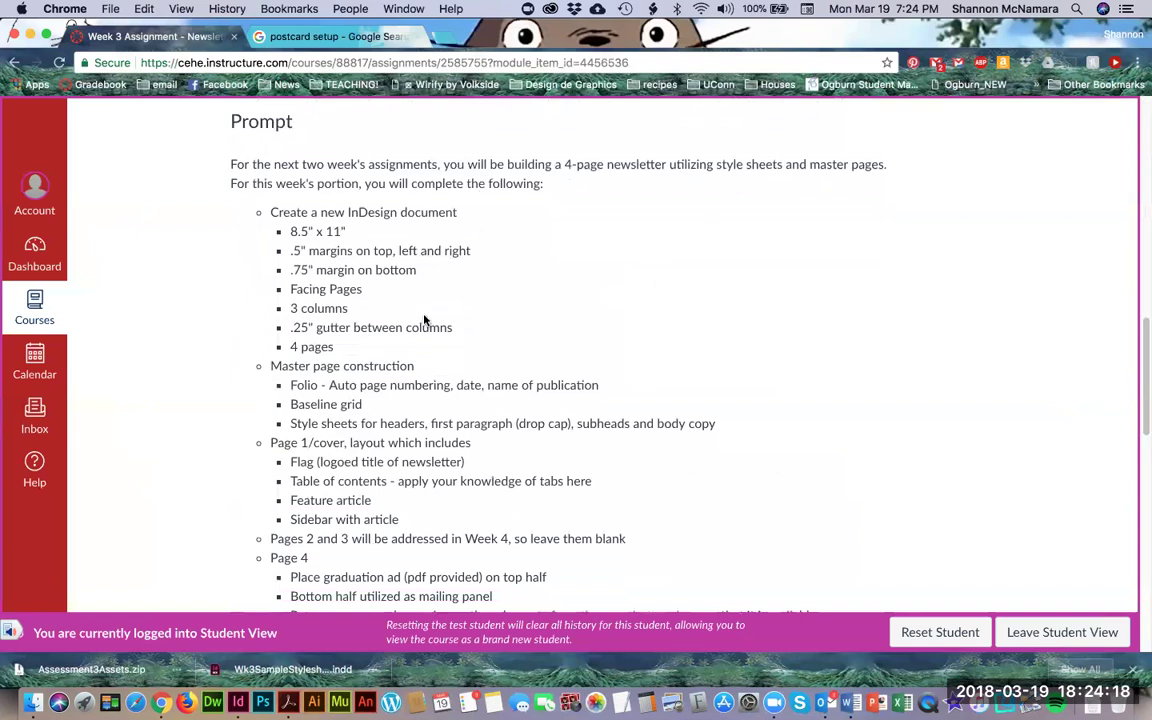
scroll(381, 285, "down", 1)
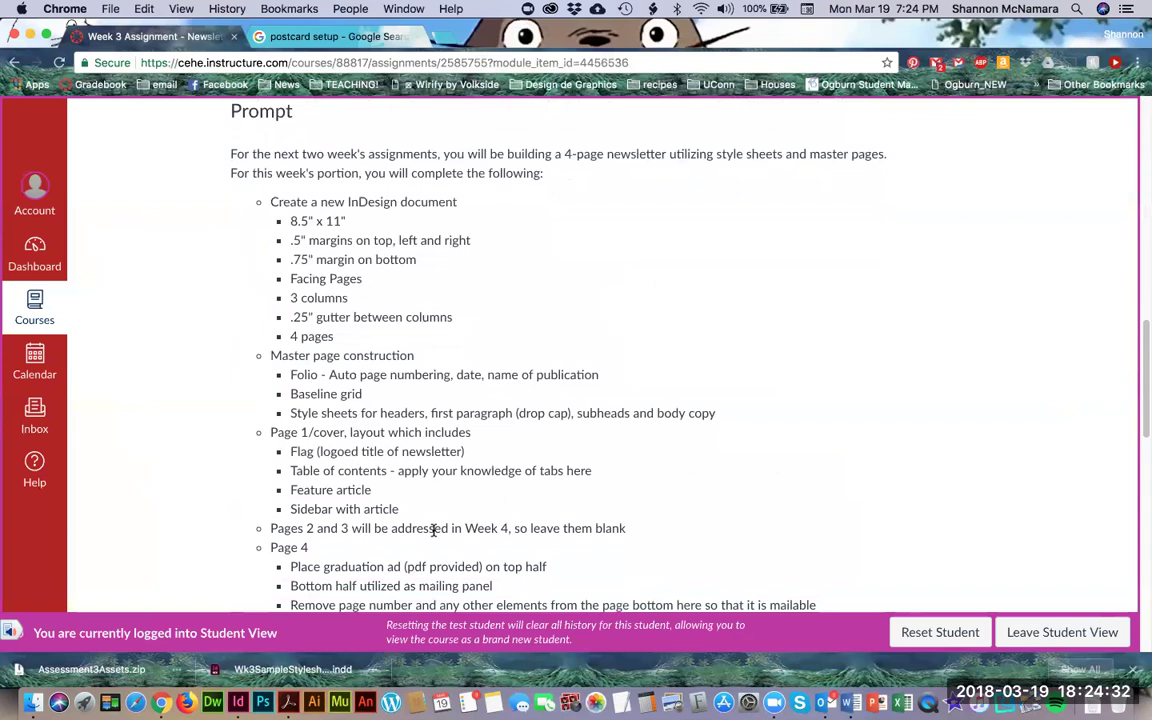
scroll(410, 460, "down", 1)
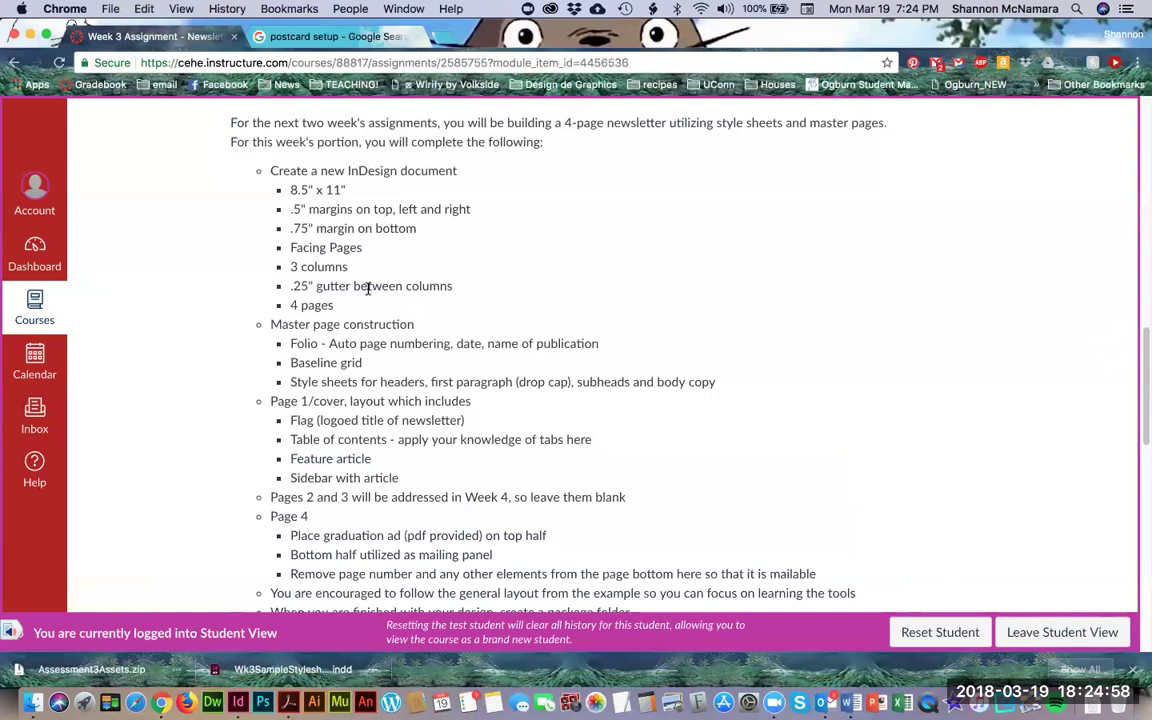
scroll(370, 291, "down", 1)
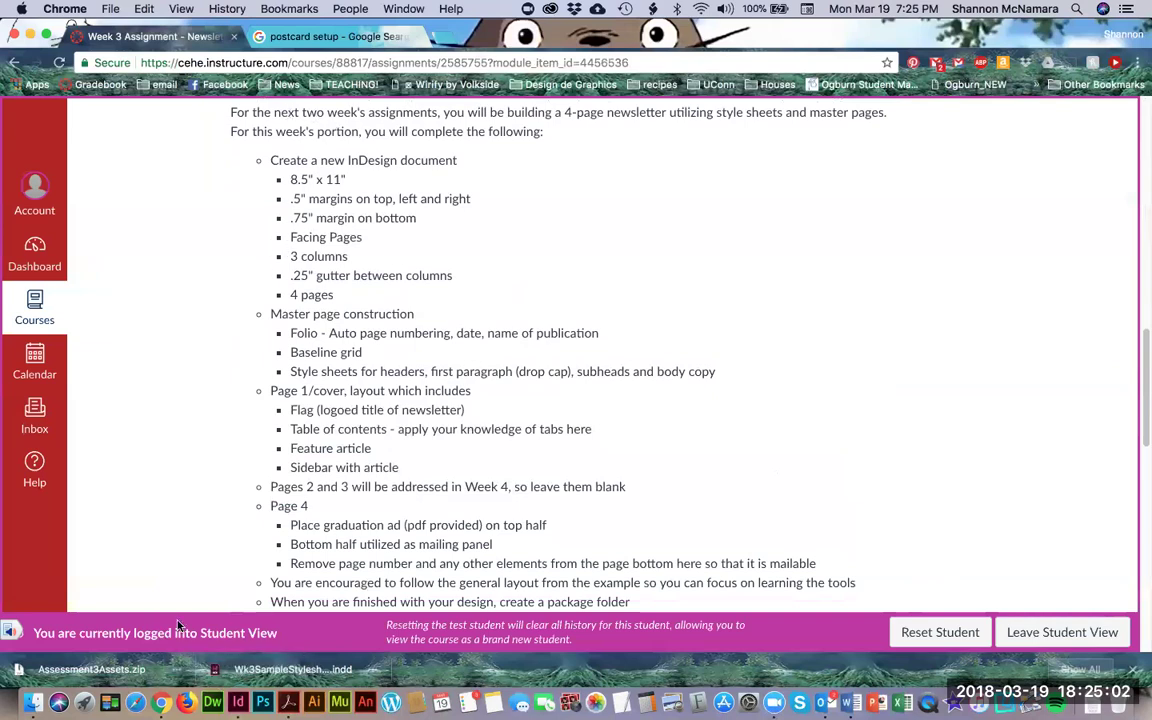
Switch to InDesign and set up a new Letter print document with 4 pages
left_click(238, 703)
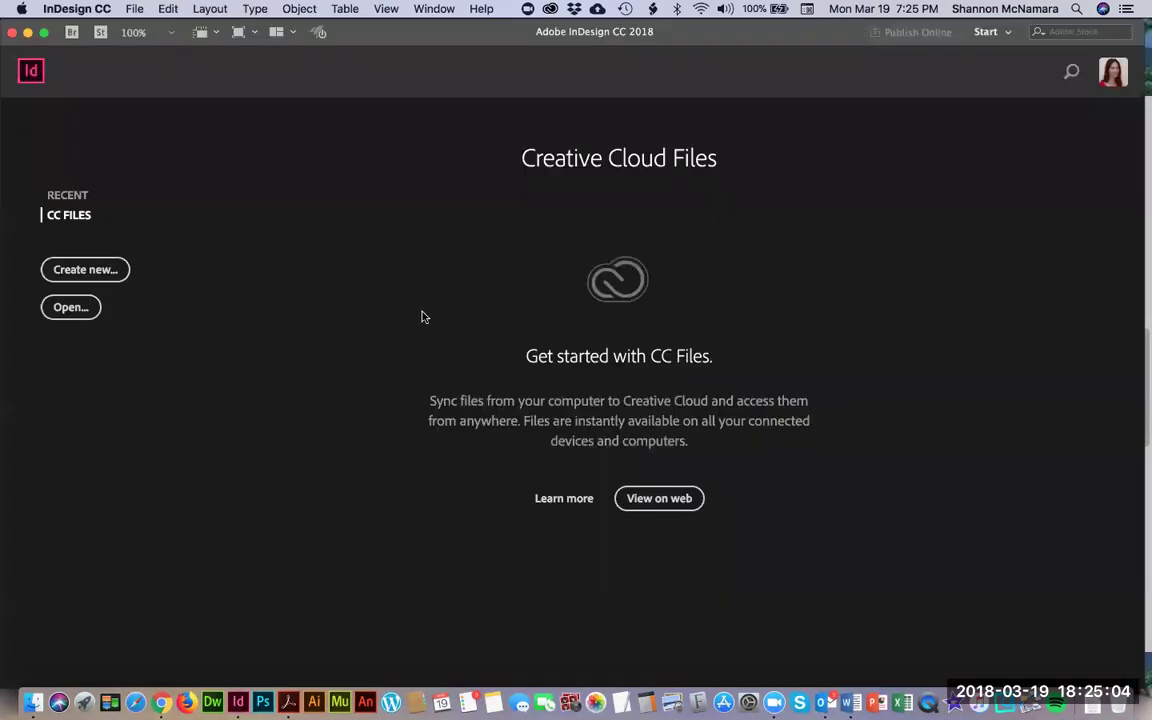
key("super+n")
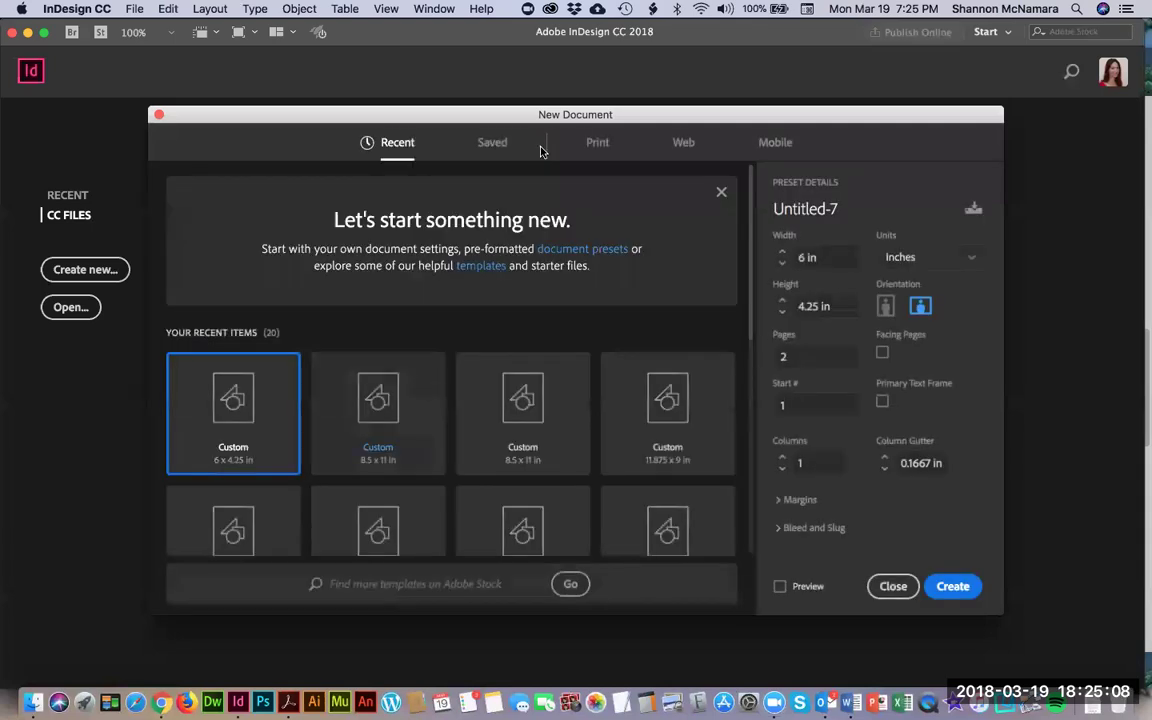
left_click(597, 144)
left_click(384, 246)
left_click(816, 362)
type("4")
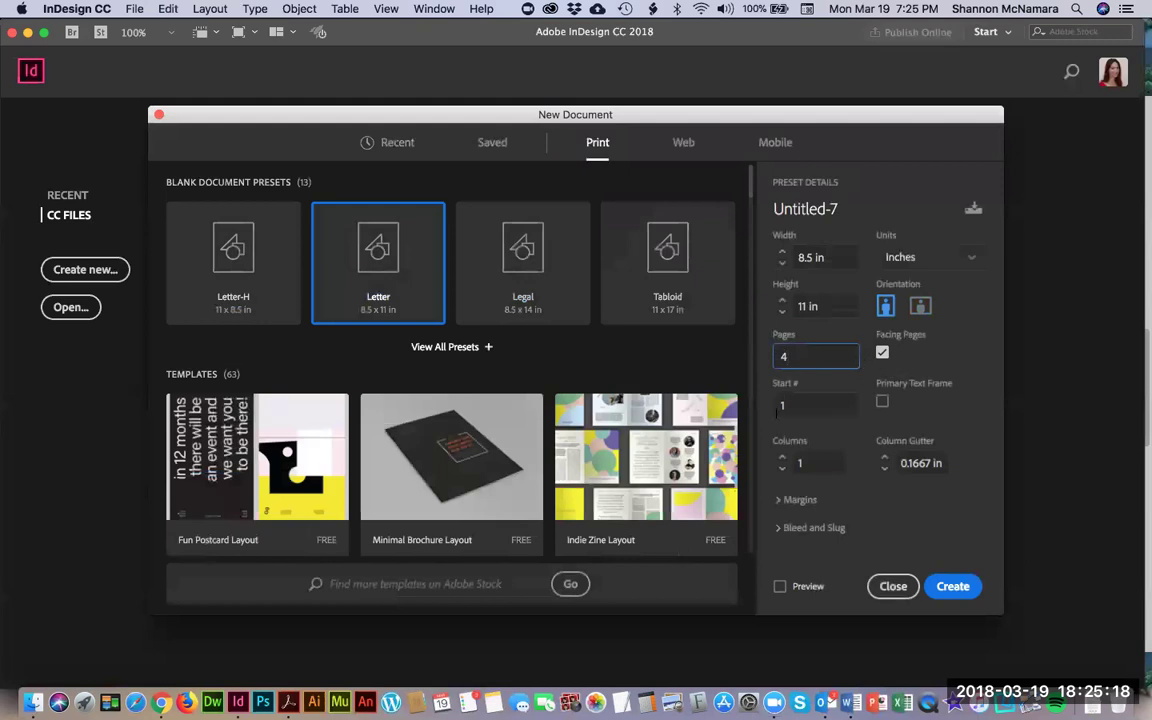
Set 3 columns with a 0.25 in gutter, checking against the assignment's specifications in Chrome, and create the document
left_click(784, 458)
key("super+Tab")
key("super+Tab")
left_click(912, 463)
type(".25")
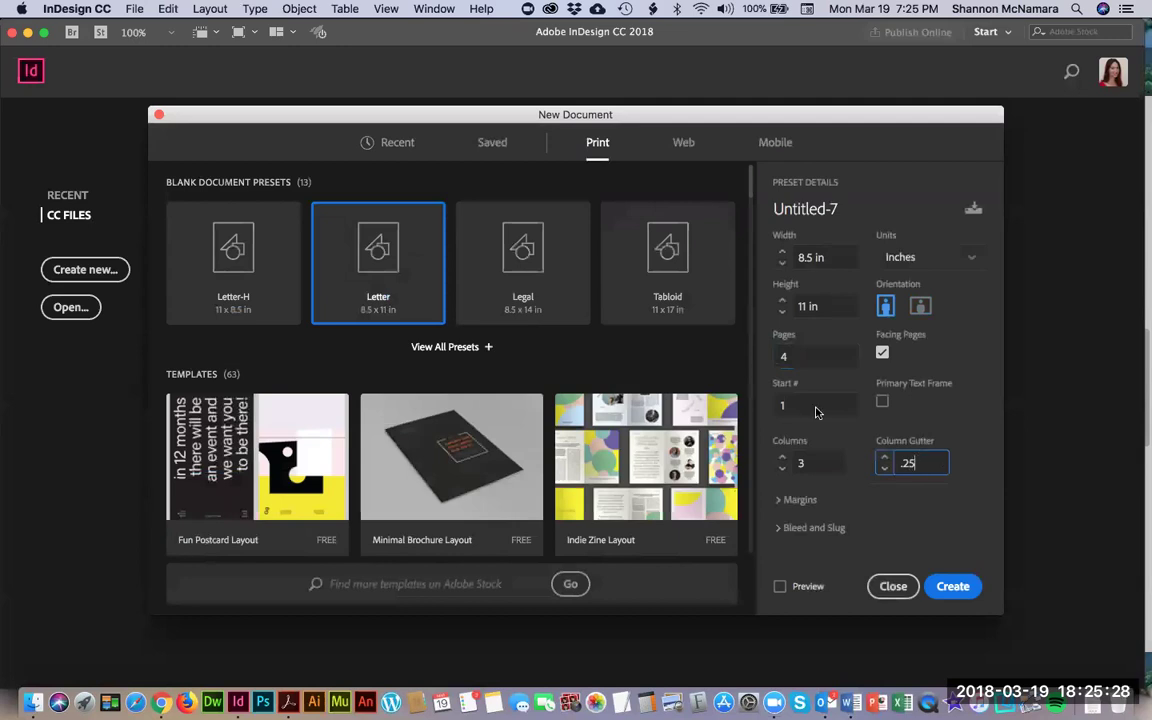
key("super+Tab")
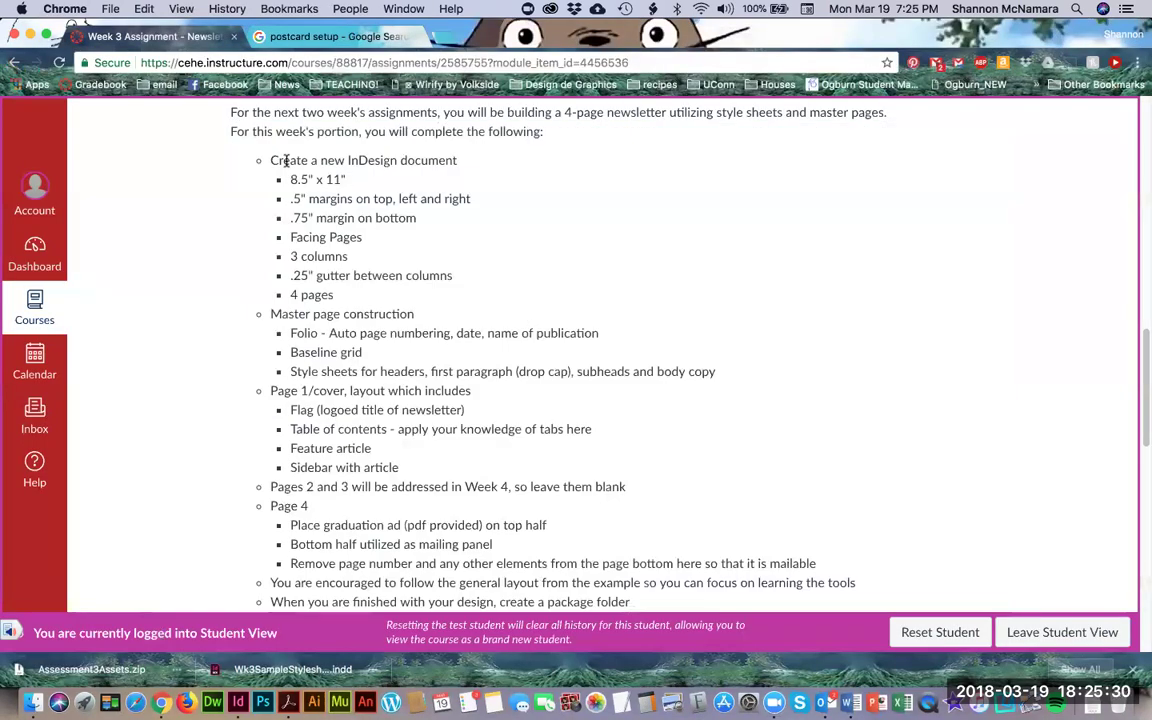
key("super+Tab")
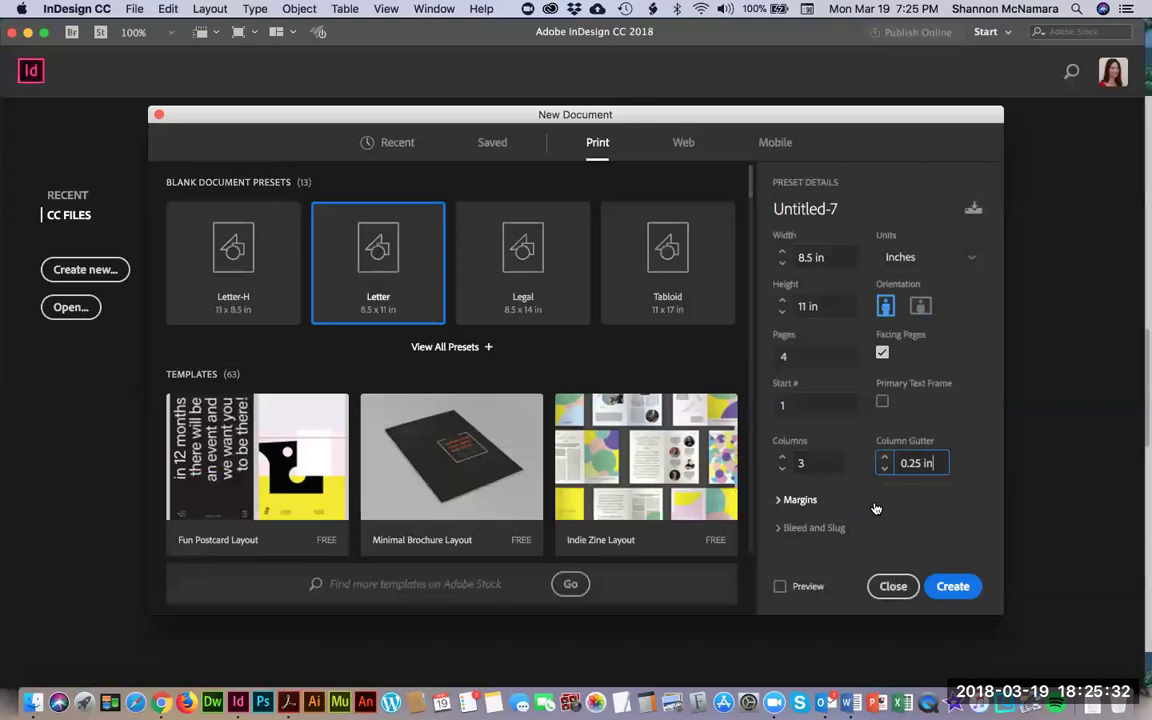
left_click(955, 589)
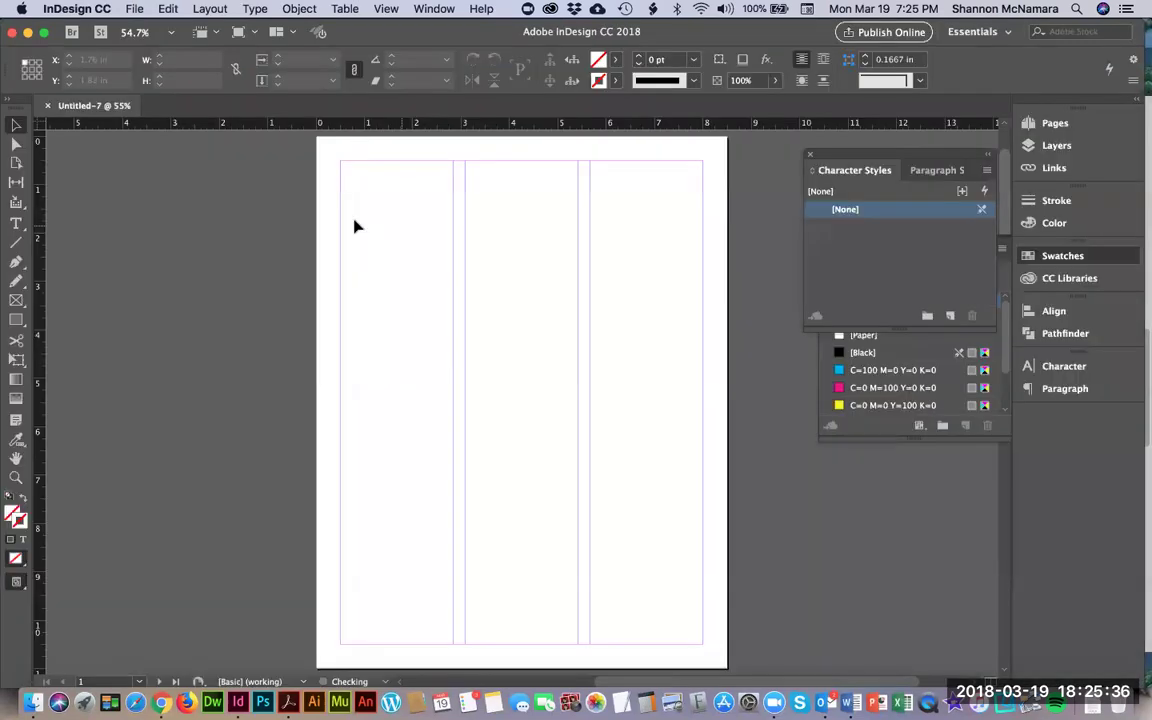
Look through the new document's pages, from the cover across the inside spread to page 4 and back
scroll(478, 303, "down", 1)
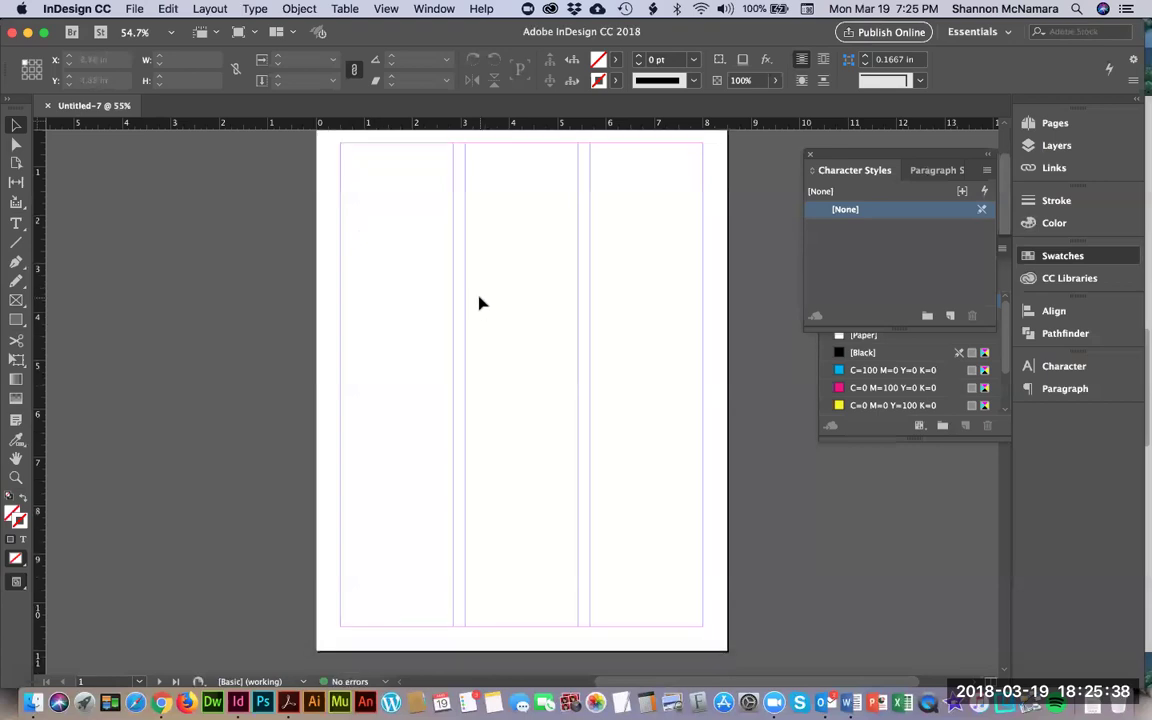
scroll(479, 303, "up", 2)
scroll(479, 303, "down", 20)
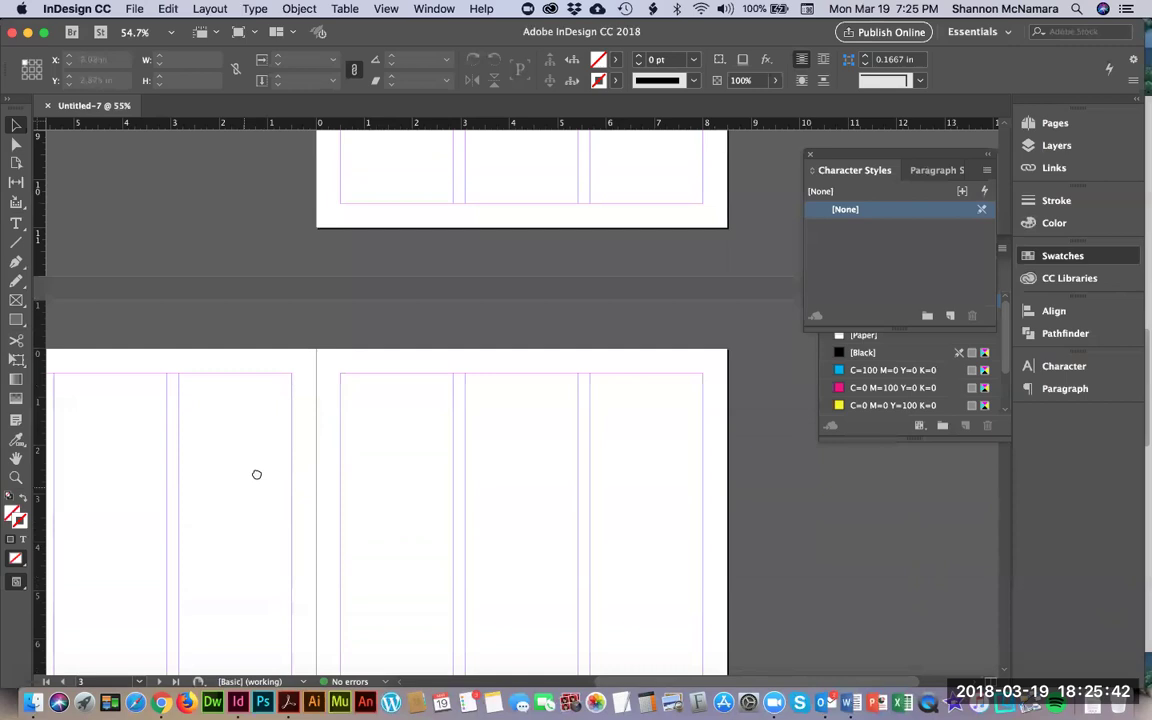
scroll(255, 473, "down", 13)
scroll(409, 453, "left", 7)
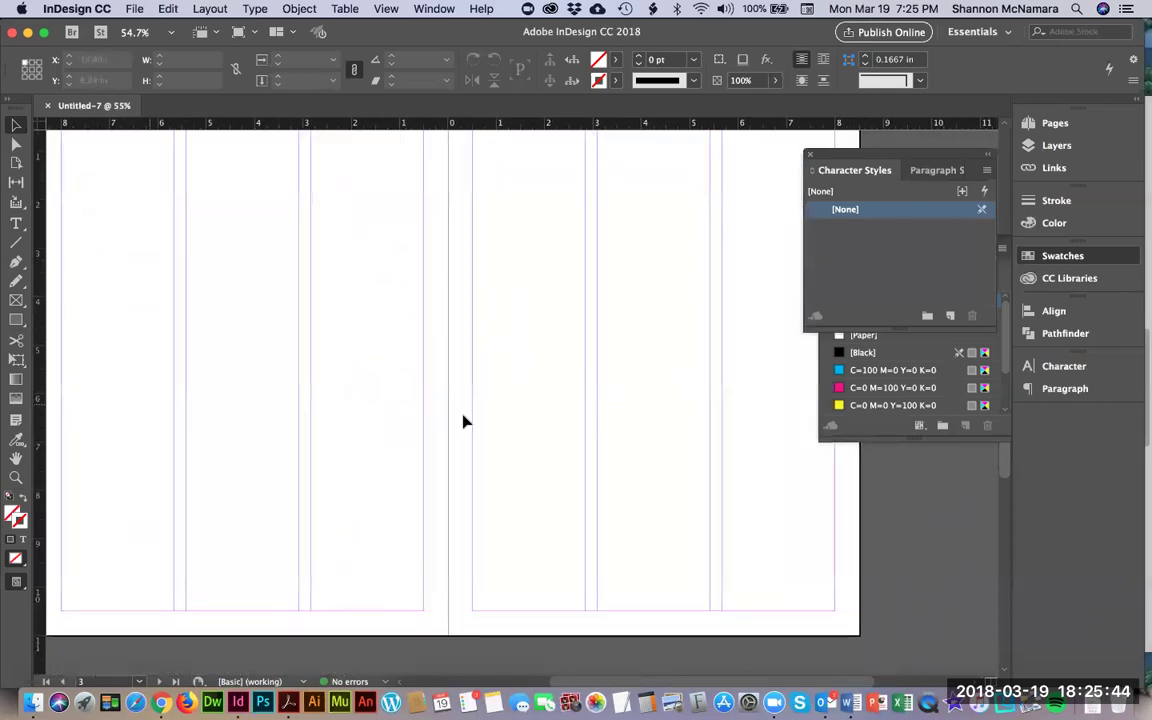
scroll(486, 224, "down", 20)
scroll(486, 224, "right", 4)
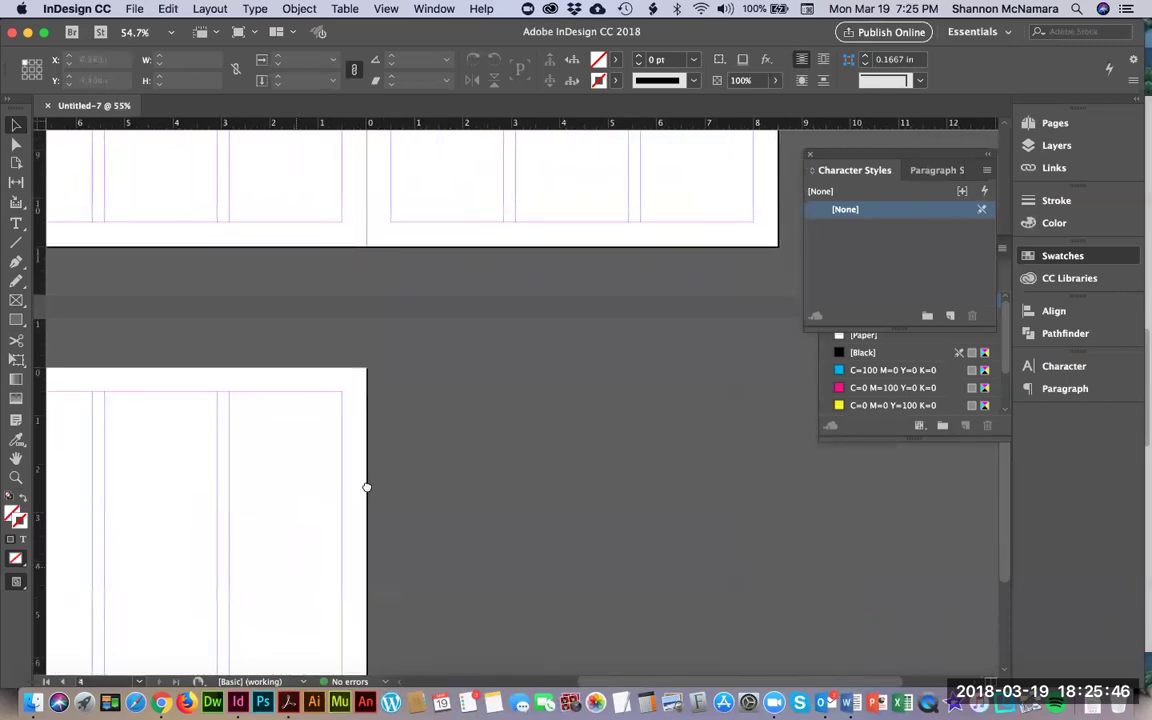
scroll(330, 438, "down", 13)
scroll(330, 438, "left", 17)
scroll(608, 273, "up", 20)
scroll(608, 273, "right", 12)
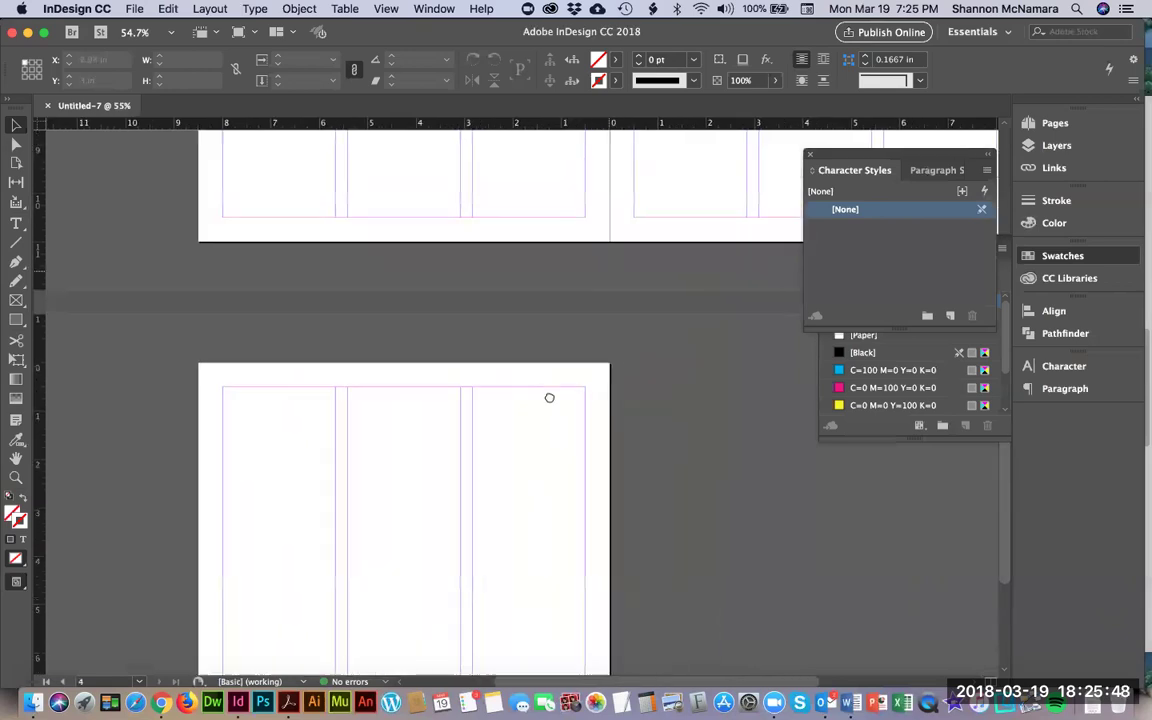
scroll(628, 319, "up", 20)
scroll(628, 319, "right", 5)
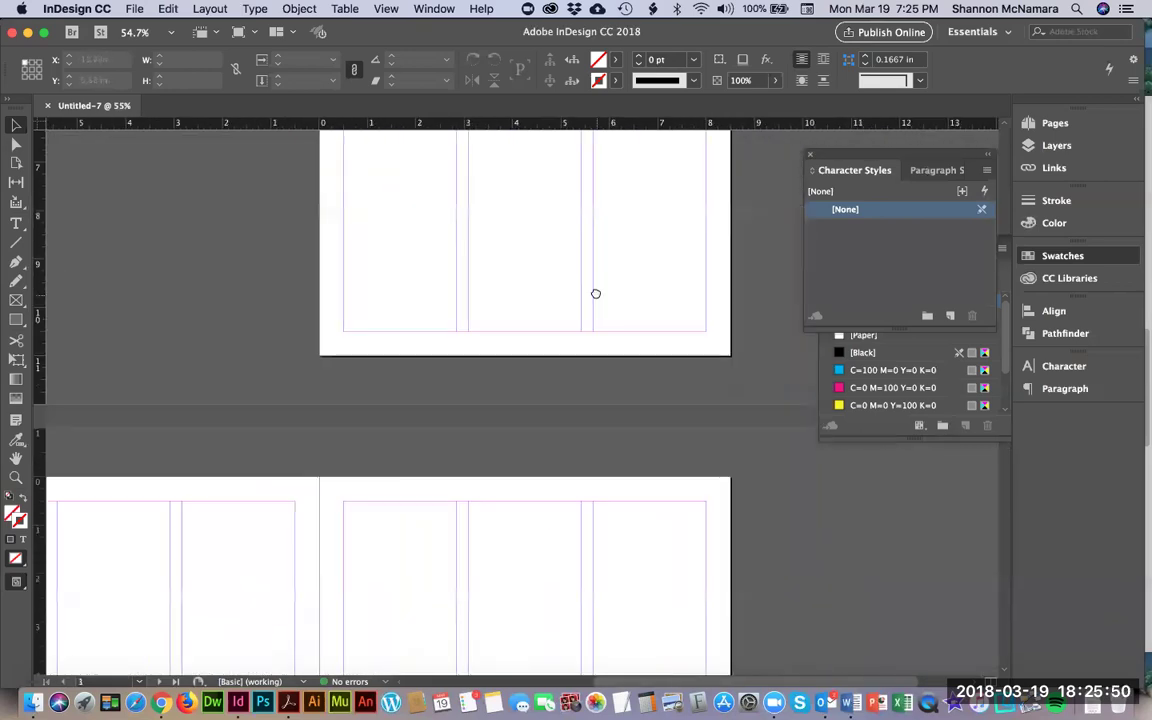
scroll(508, 210, "up", 8)
scroll(508, 210, "right", 1)
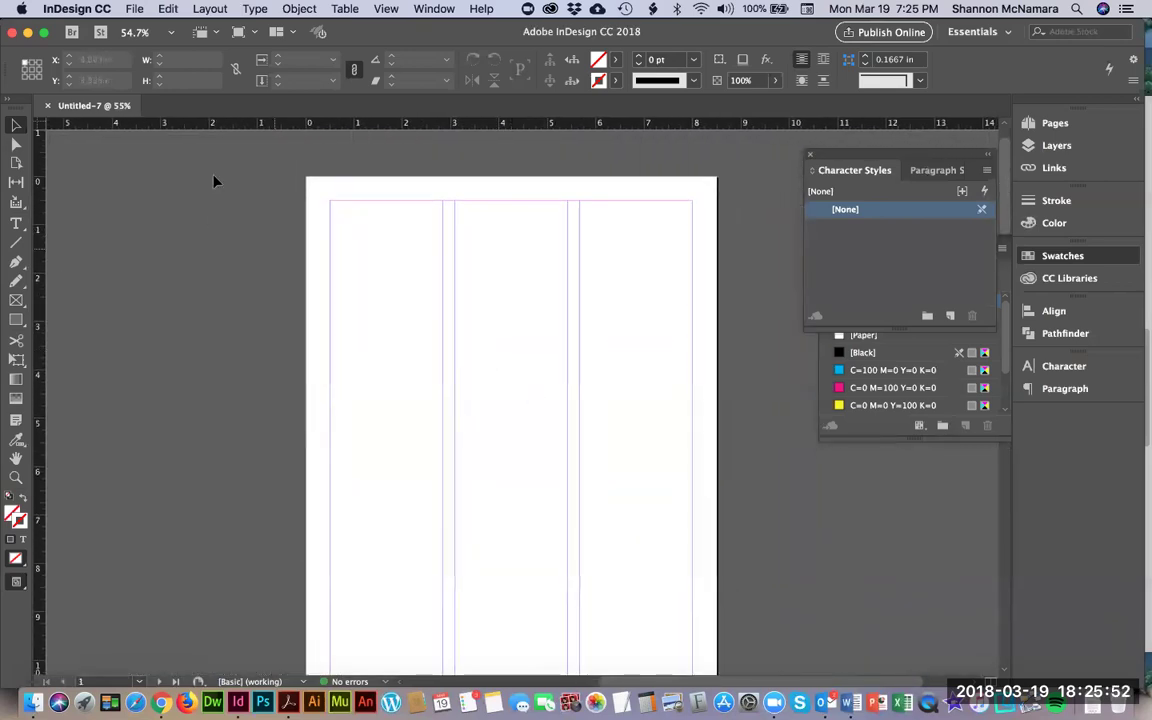
Examine how pages 2 and 3 face each other and where page 4 sits, and return to page 1
scroll(378, 559, "down", 15)
scroll(378, 559, "left", 2)
scroll(378, 559, "down", 17)
scroll(378, 559, "left", 5)
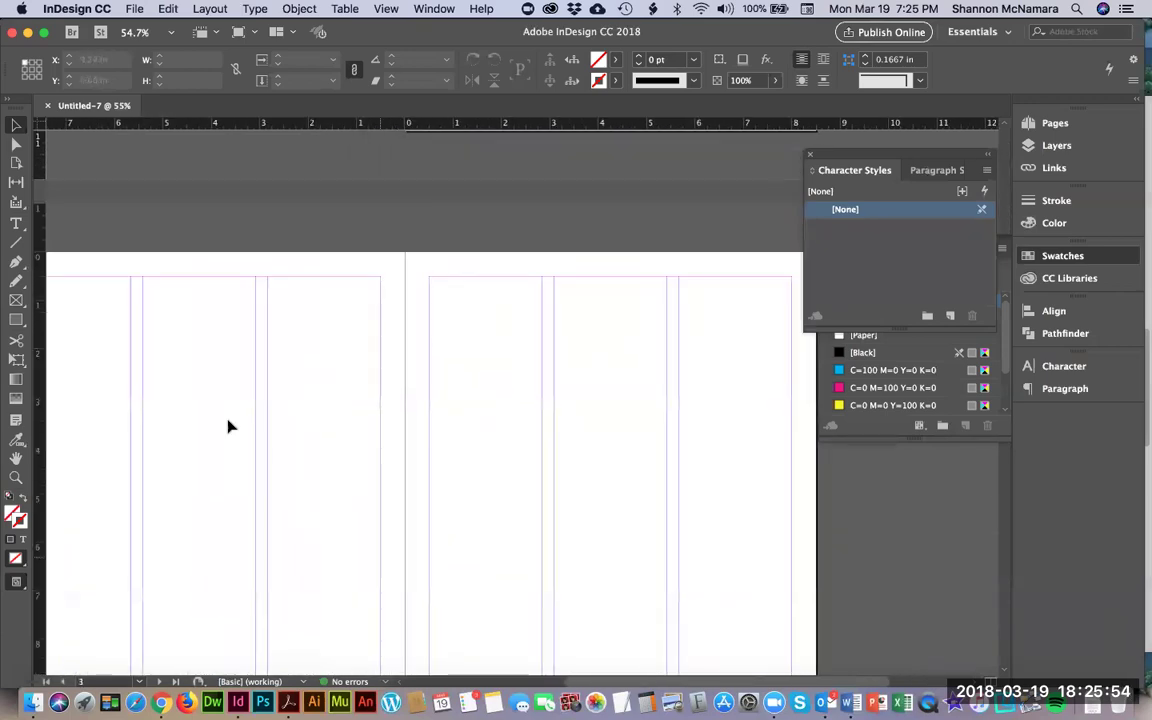
scroll(488, 458, "down", 6)
scroll(488, 458, "left", 1)
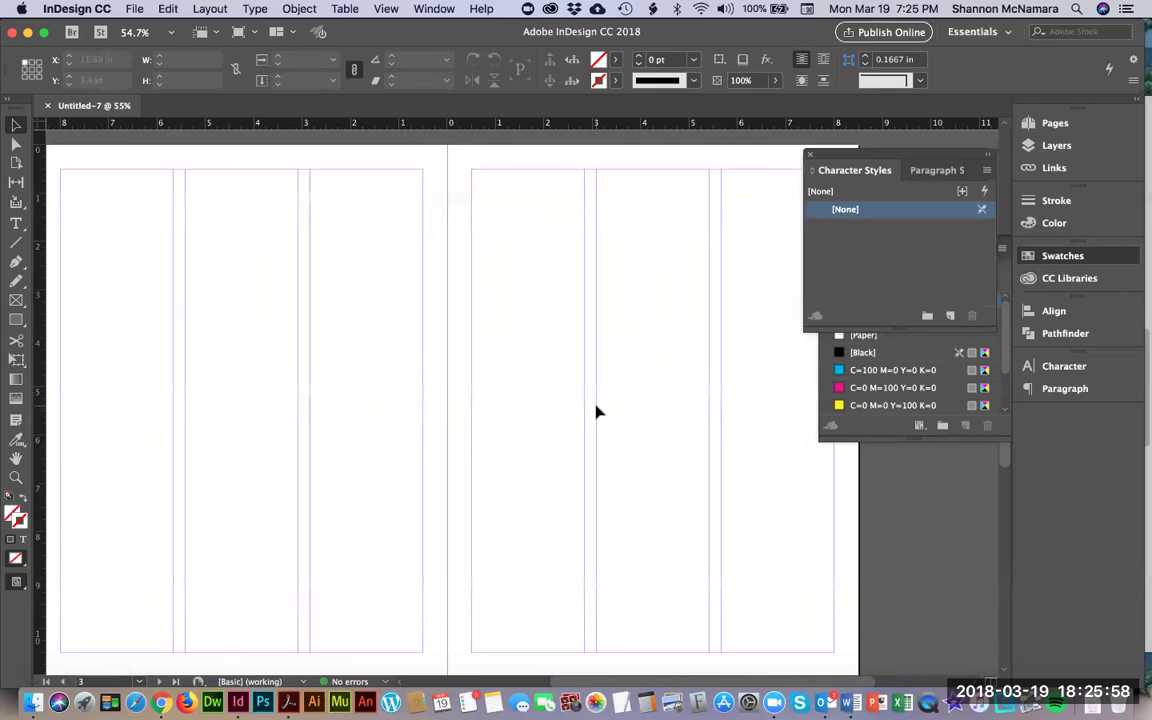
scroll(411, 368, "down", 20)
scroll(411, 368, "left", 3)
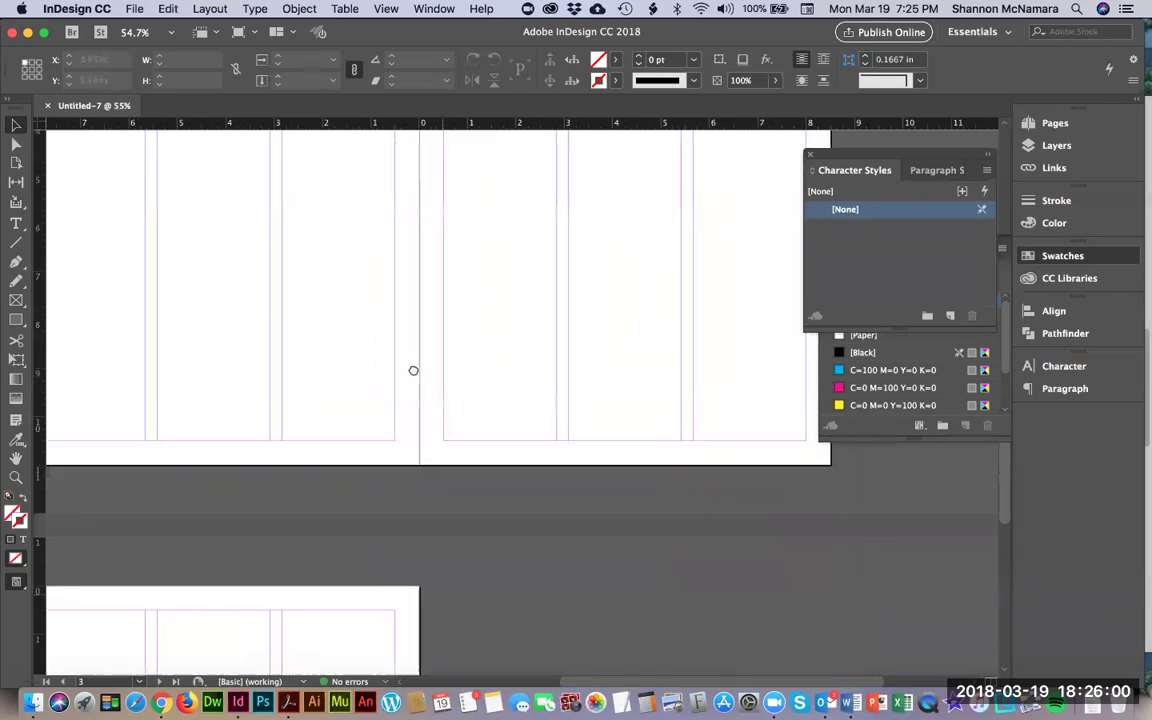
scroll(507, 543, "up", 12)
scroll(507, 543, "right", 1)
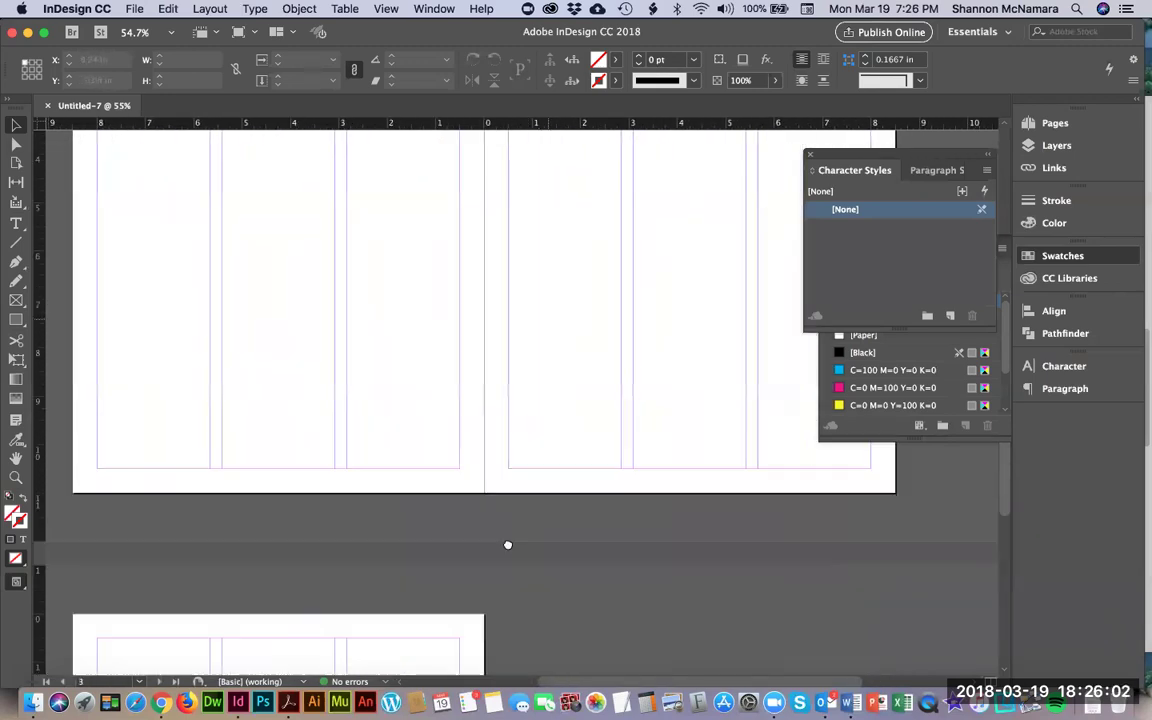
scroll(532, 406, "down", 19)
scroll(532, 406, "right", 4)
scroll(497, 540, "up", 7)
scroll(497, 540, "right", 2)
scroll(497, 540, "up", 20)
scroll(497, 540, "right", 3)
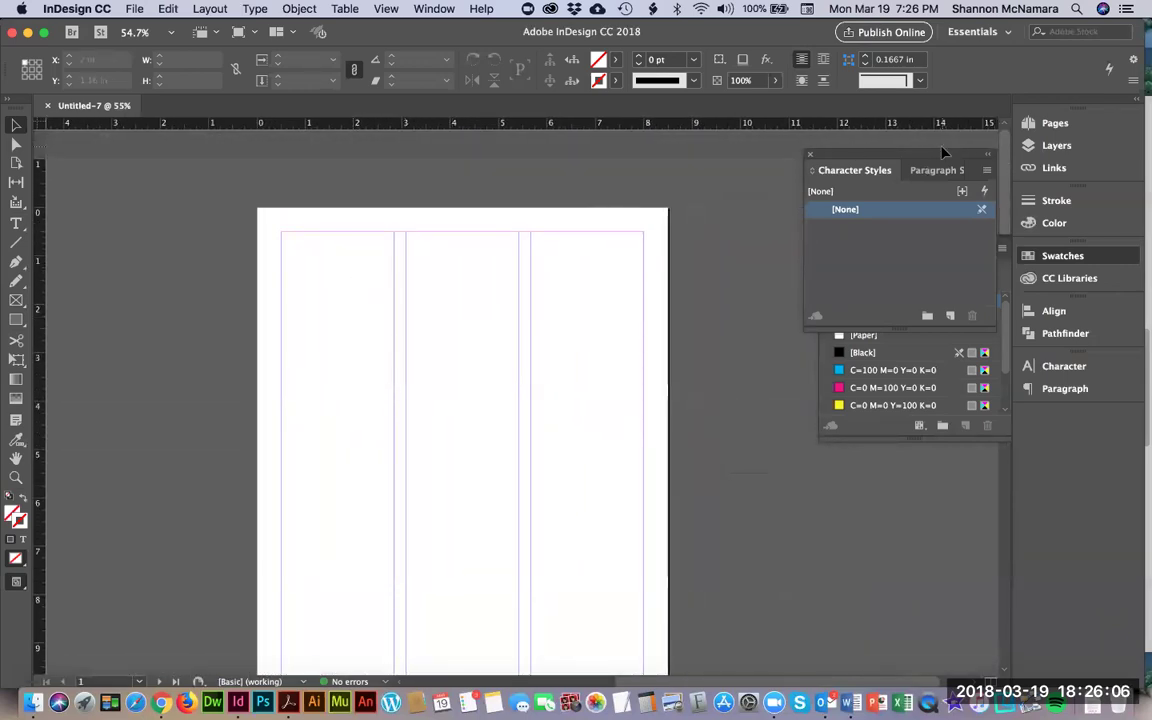
Show the document's page overview and select the right-hand page of the A-Master spread
left_click(1048, 122)
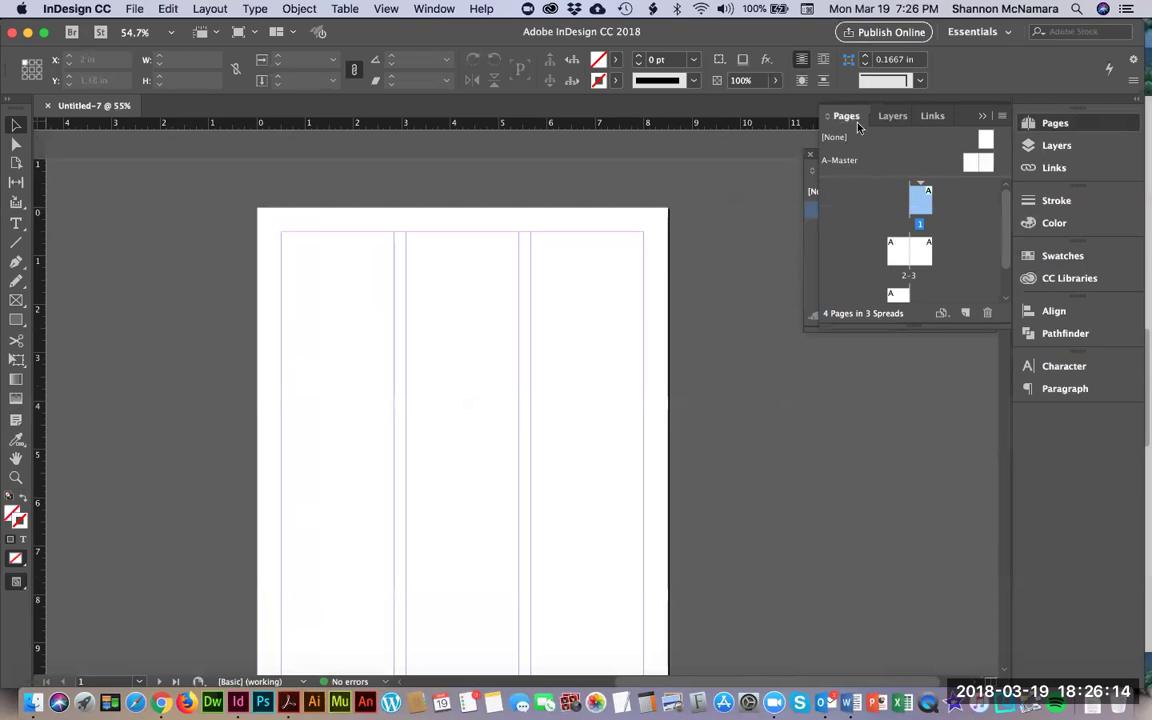
left_click(966, 165)
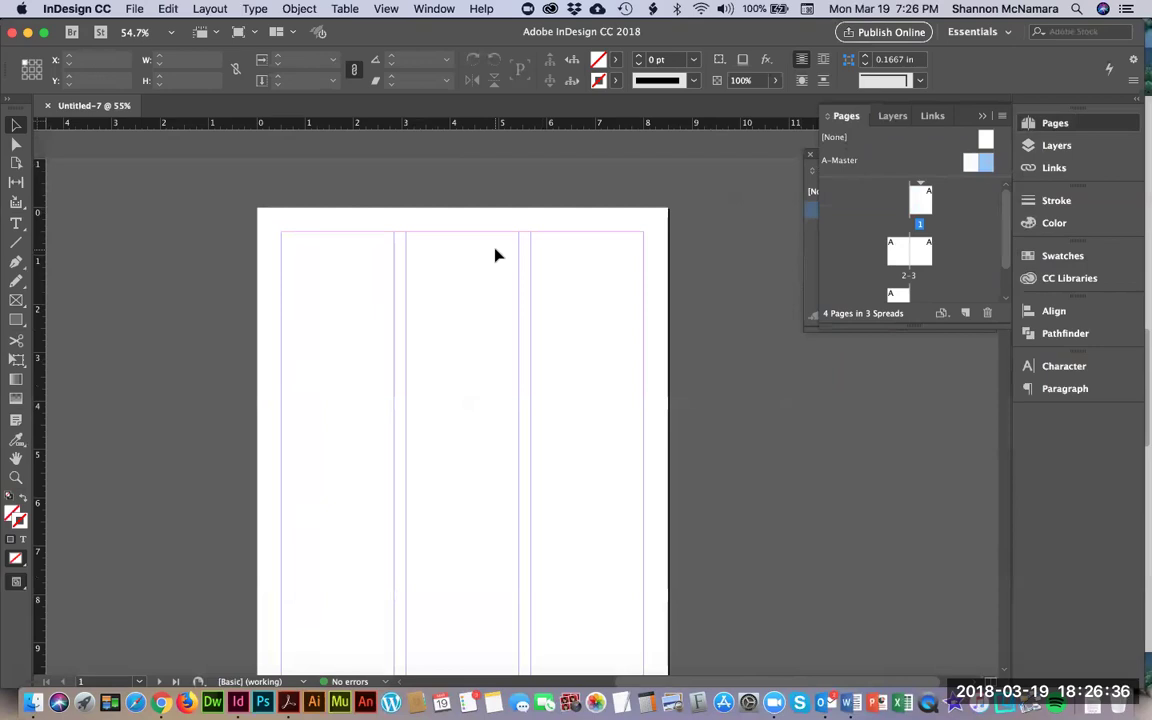
Switch to Chrome and review the Week 3 newsletter assignment, from the document setup requirements through the list of packaged assets
key("super+Tab")
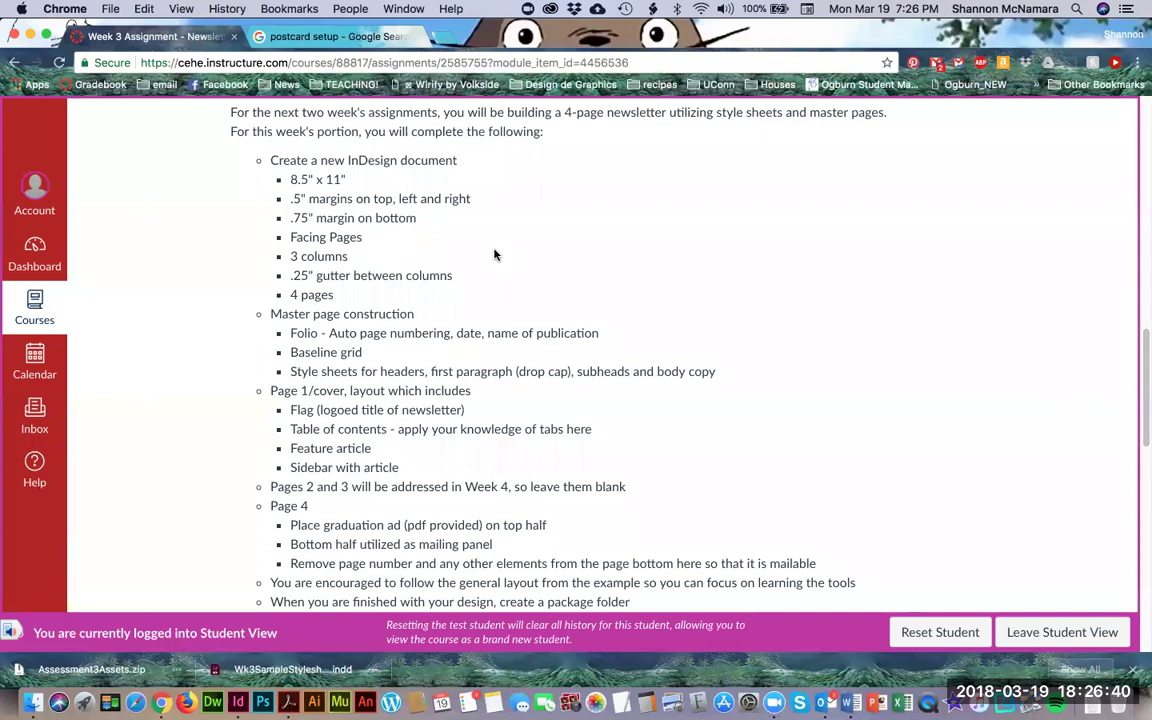
scroll(316, 313, "down", 1)
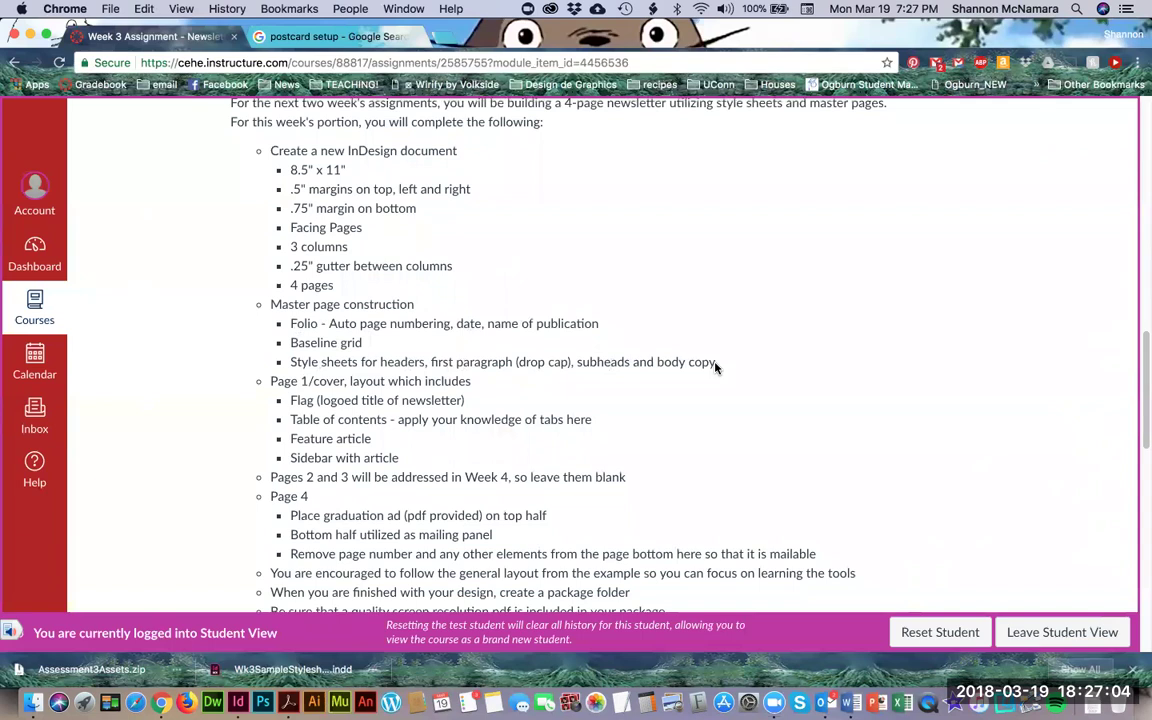
scroll(408, 348, "down", 3)
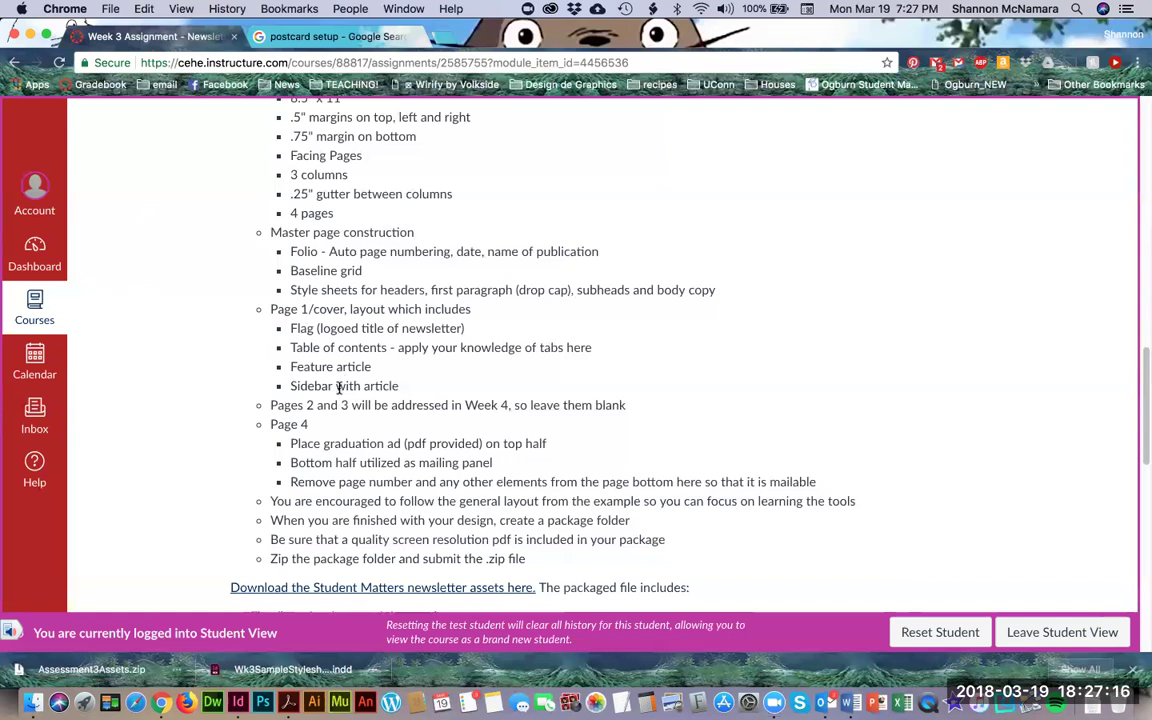
scroll(338, 390, "down", 2)
scroll(338, 390, "down", 2)
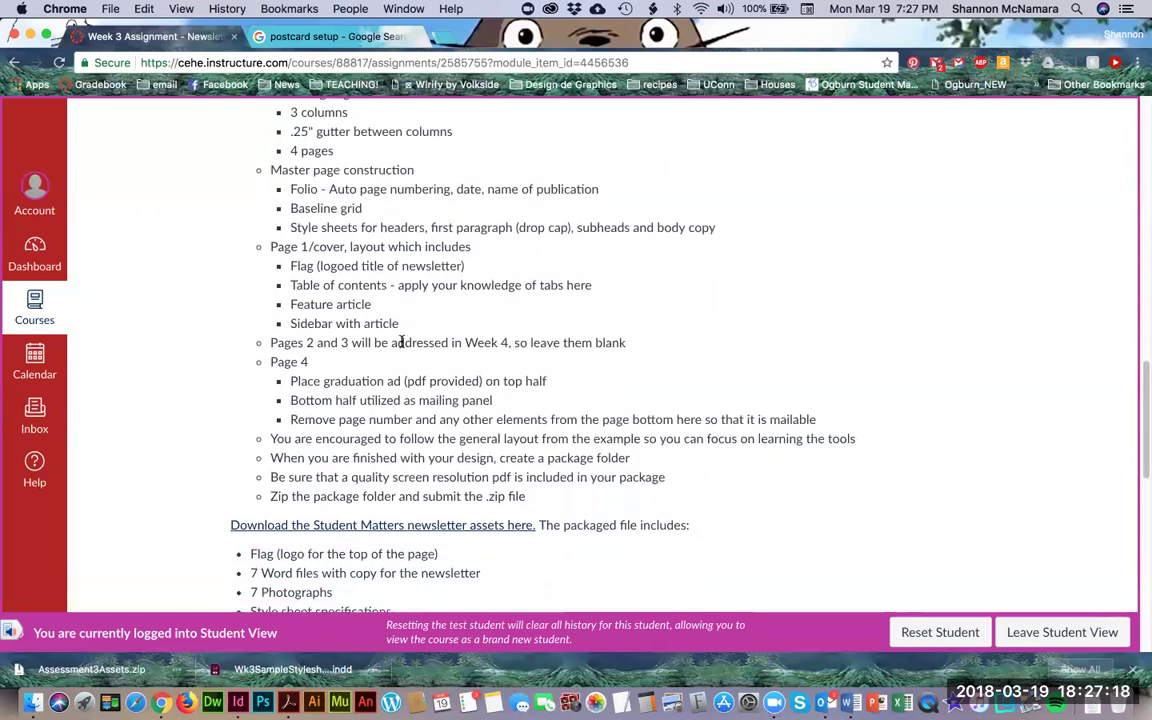
scroll(326, 349, "down", 2)
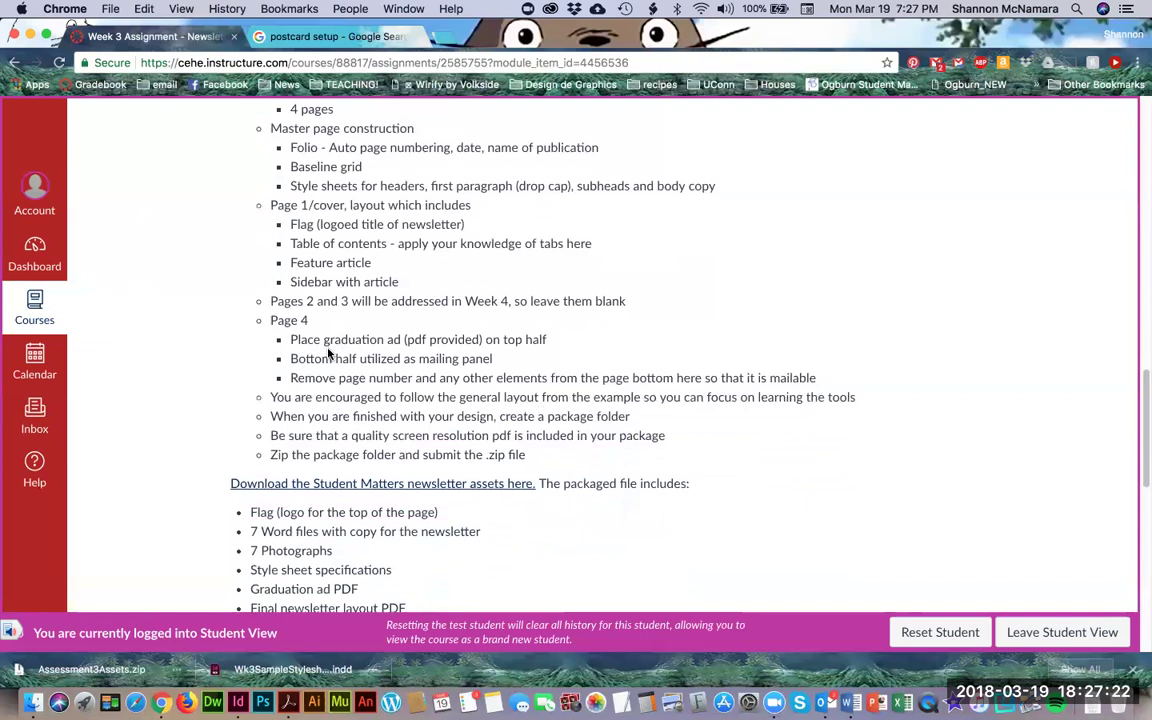
scroll(335, 350, "down", 1)
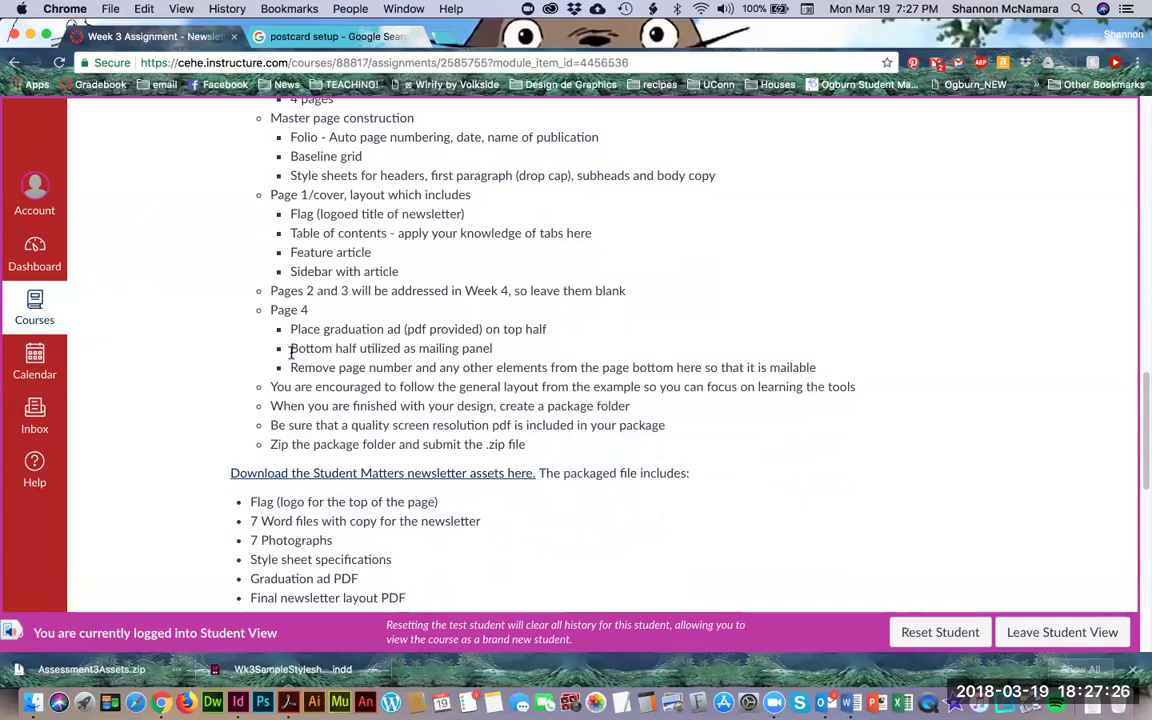
scroll(338, 350, "down", 1)
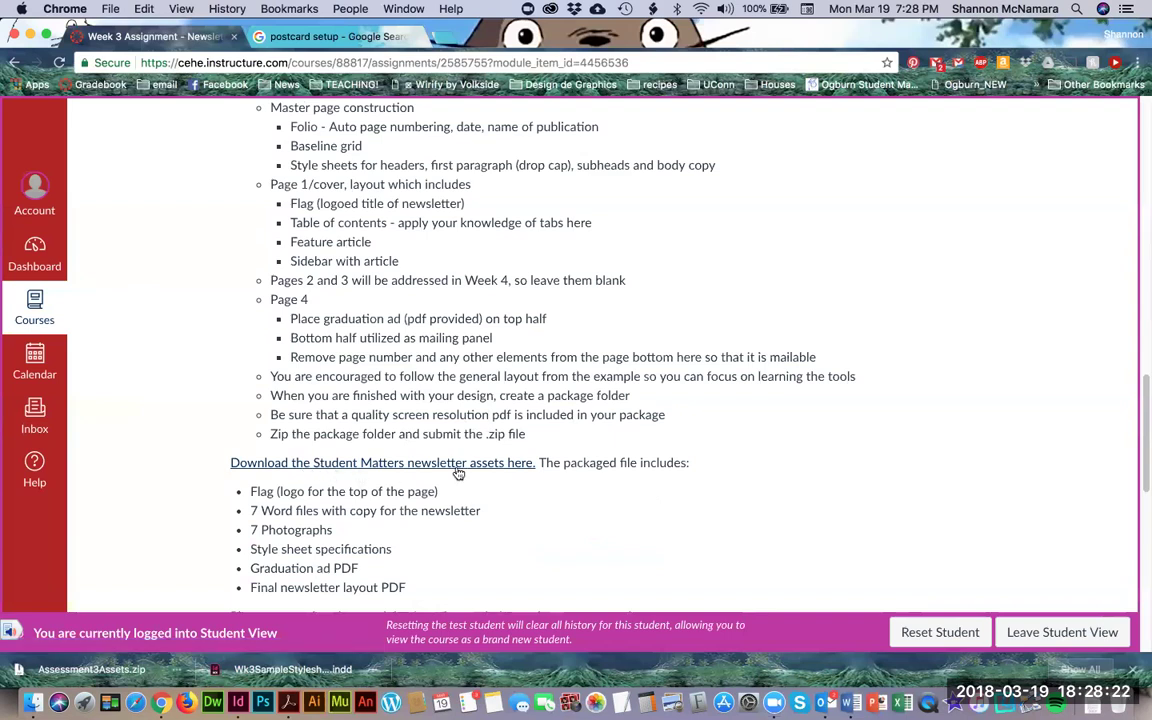
scroll(506, 461, "down", 1)
scroll(506, 461, "down", 3)
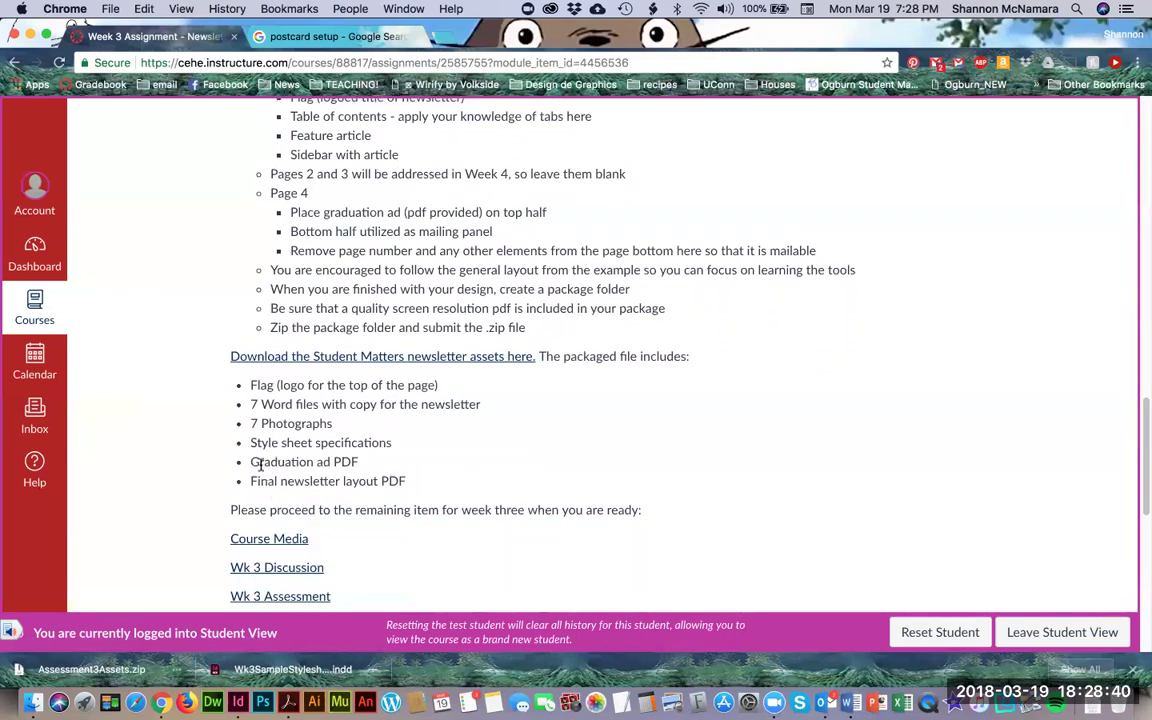
Switch to Finder and go from the Critique folder up to Mod 3, then into DES105 and its Week 3 folder
left_click(30, 705)
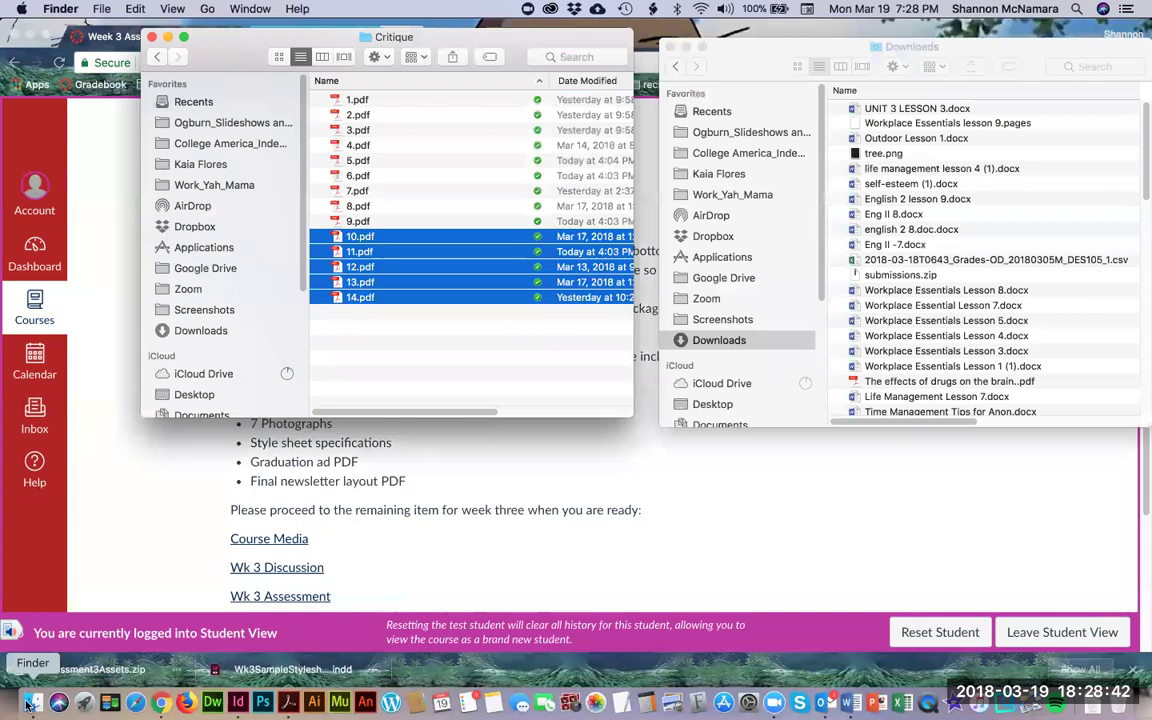
left_click(168, 141)
left_click(366, 314)
double_click(366, 314)
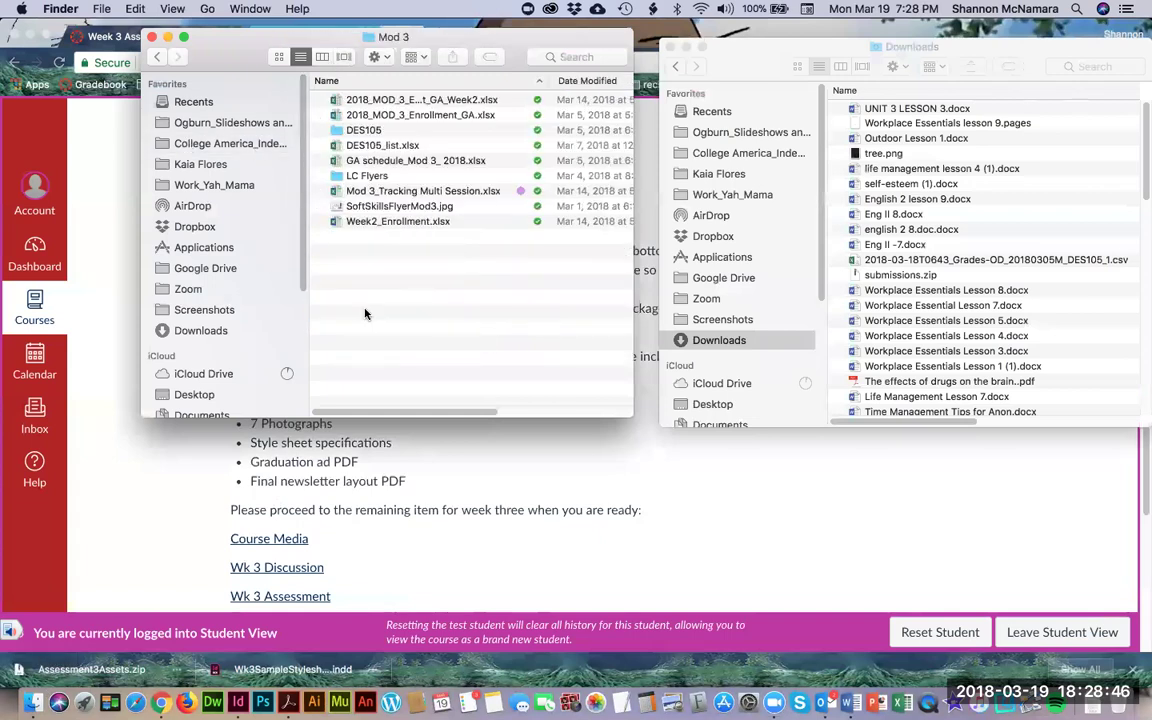
double_click(331, 121)
double_click(362, 206)
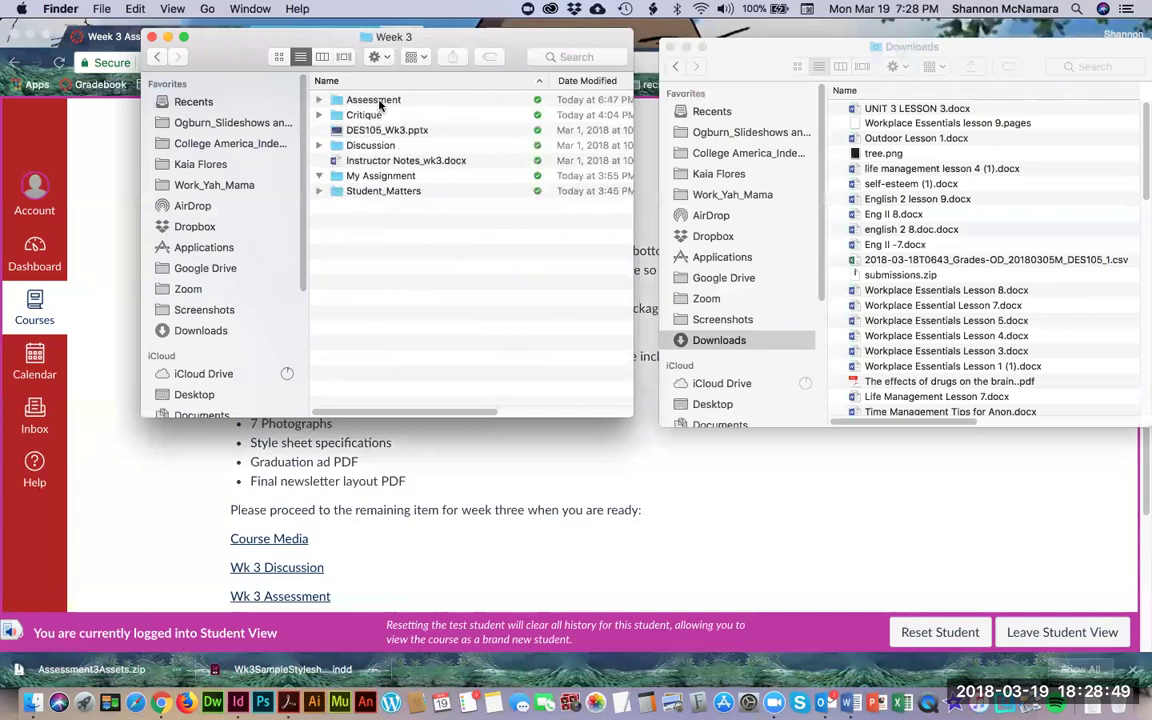
Expand the Student_Matters folder within Week 3 to list the newsletter asset files
left_click(345, 176)
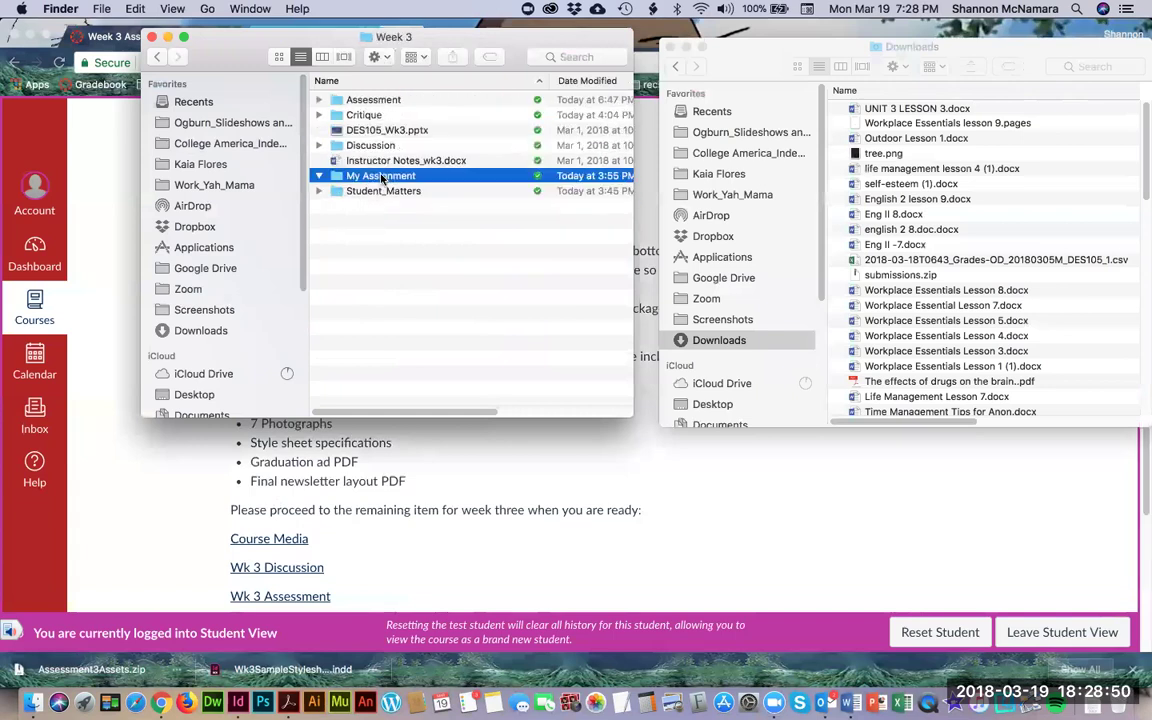
left_click(317, 193)
left_click(318, 191)
left_click(320, 191)
left_click(319, 191)
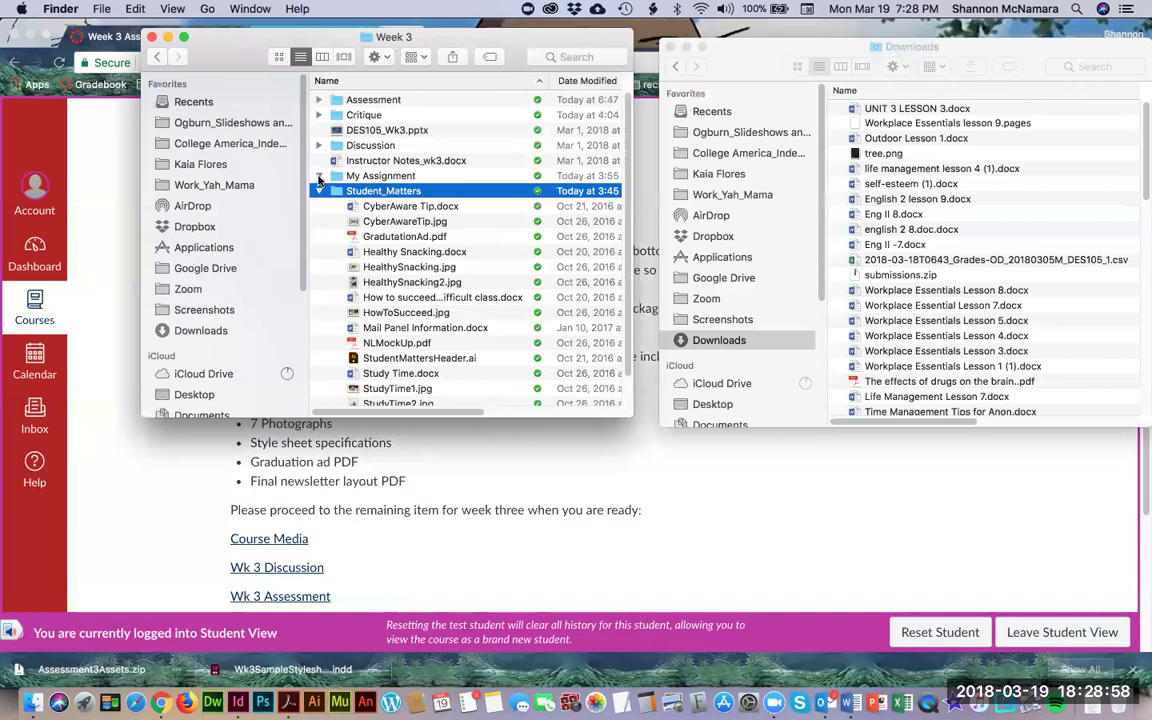
left_click(319, 191)
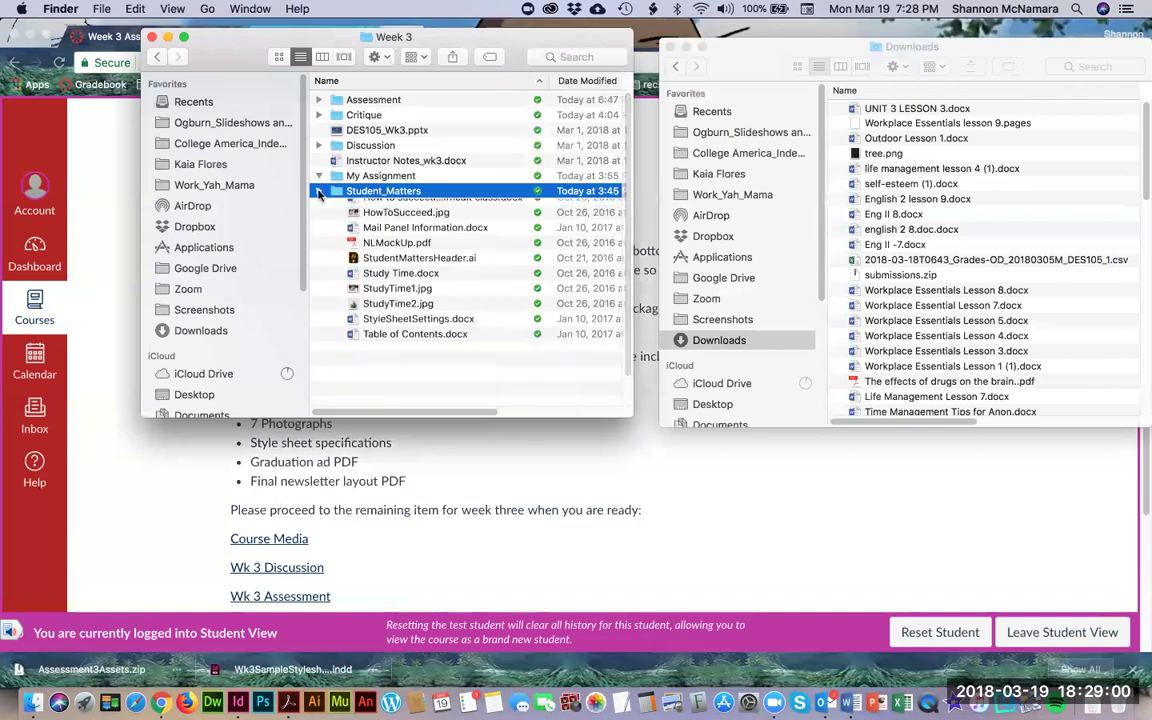
left_click(319, 191)
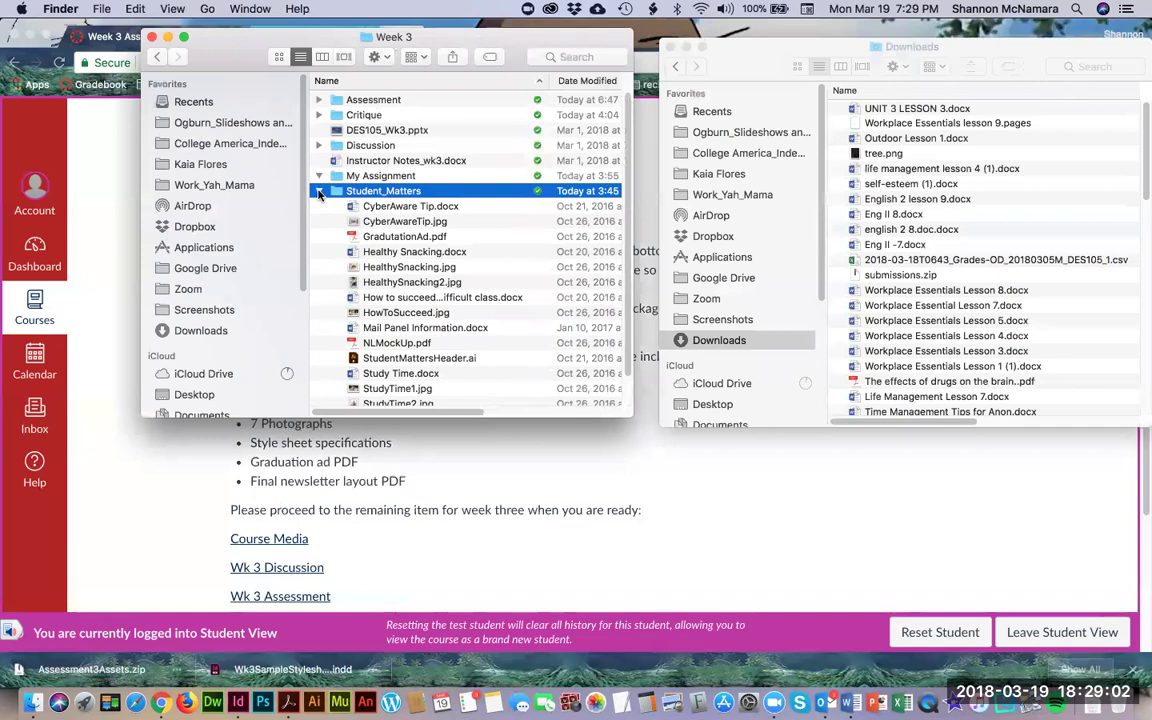
Open NLMockUp.pdf from the Student_Matters folder and examine the newsletter's cover layout and the page 4 mailing panel
double_click(410, 342)
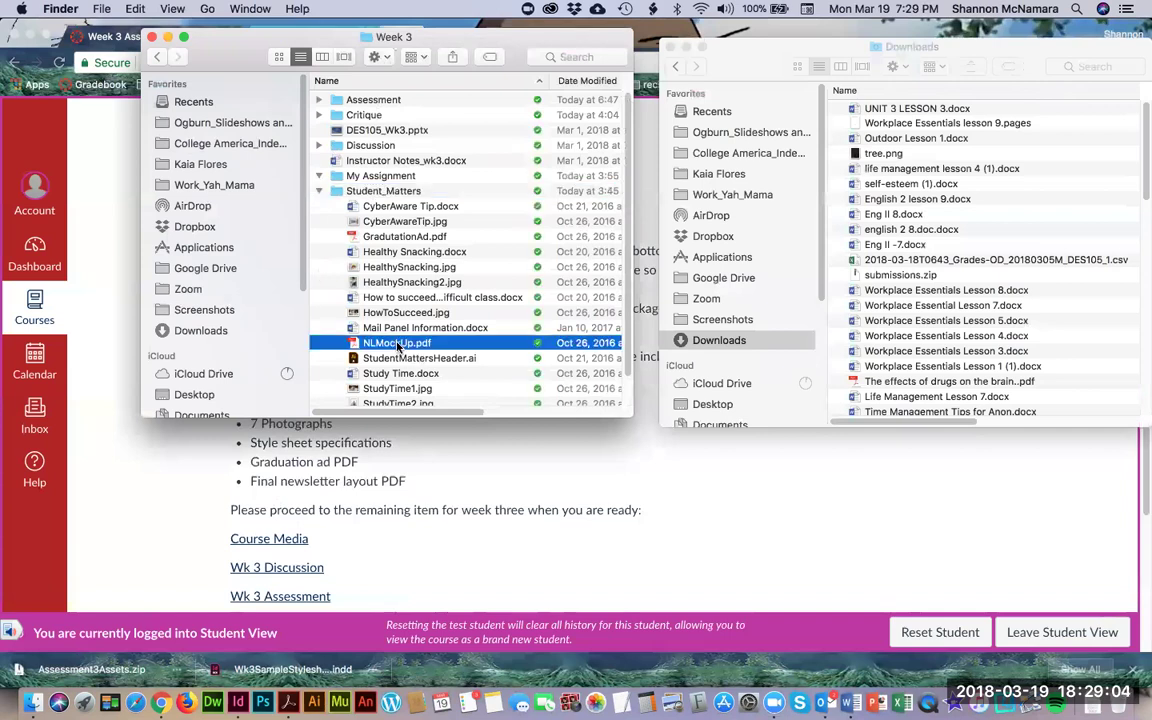
key("super+0")
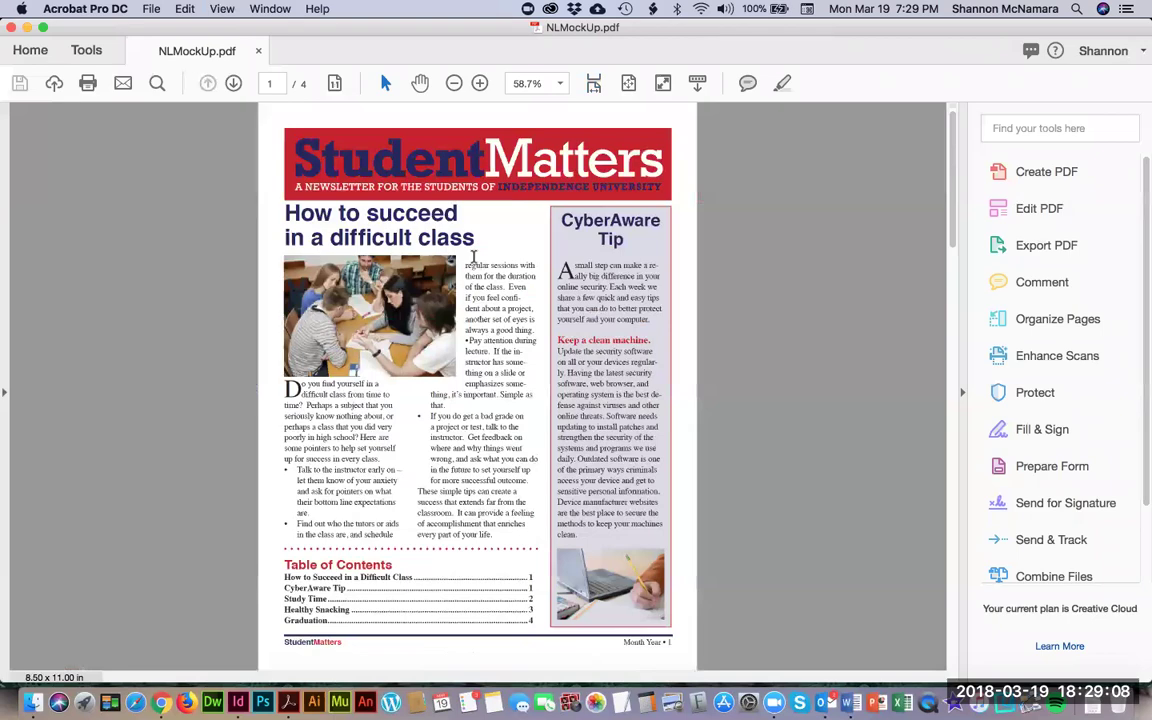
scroll(473, 258, "down", 20)
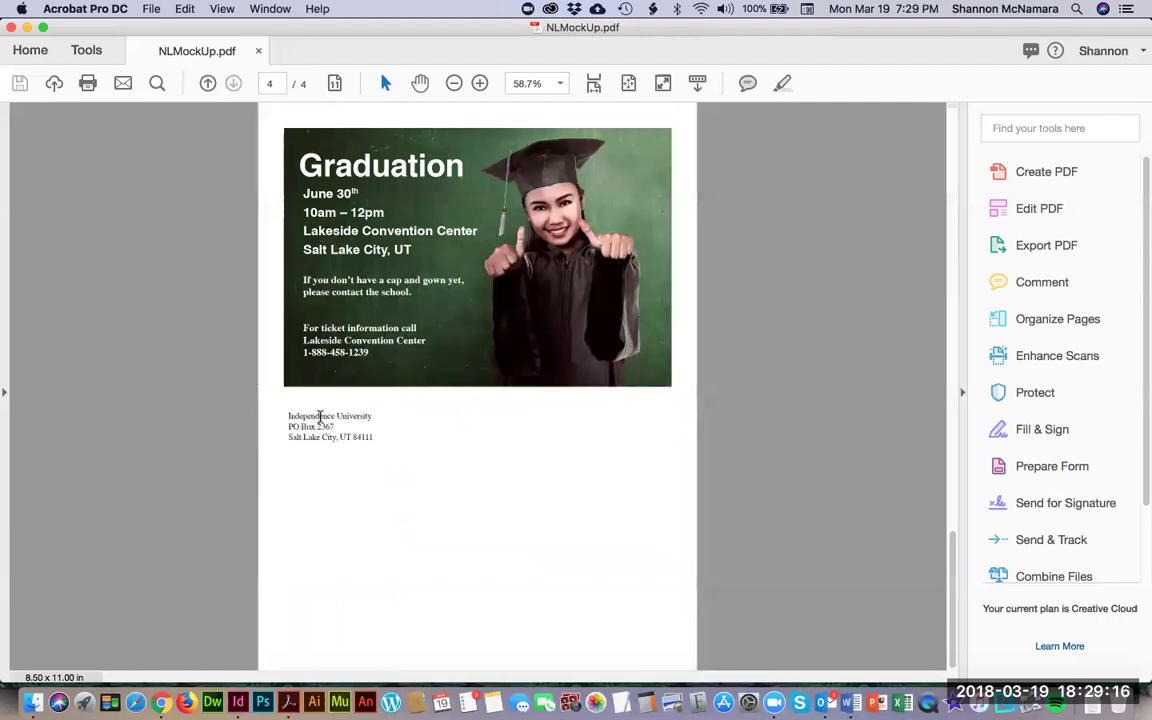
key("Home")
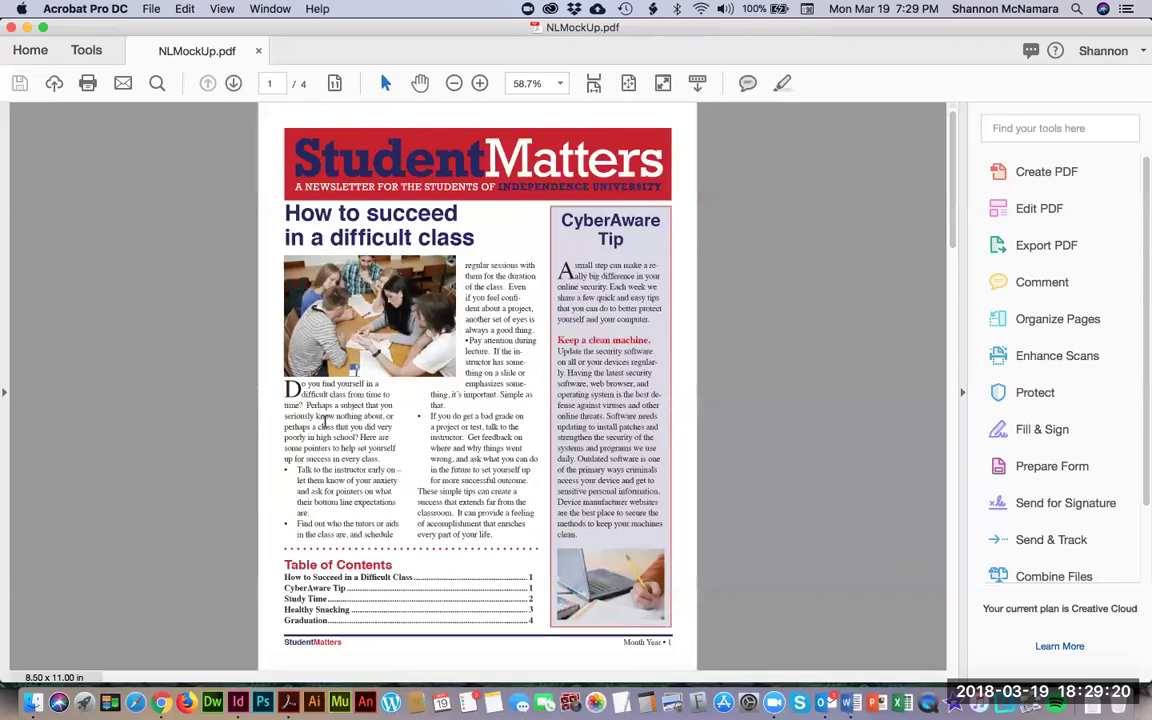
key("End")
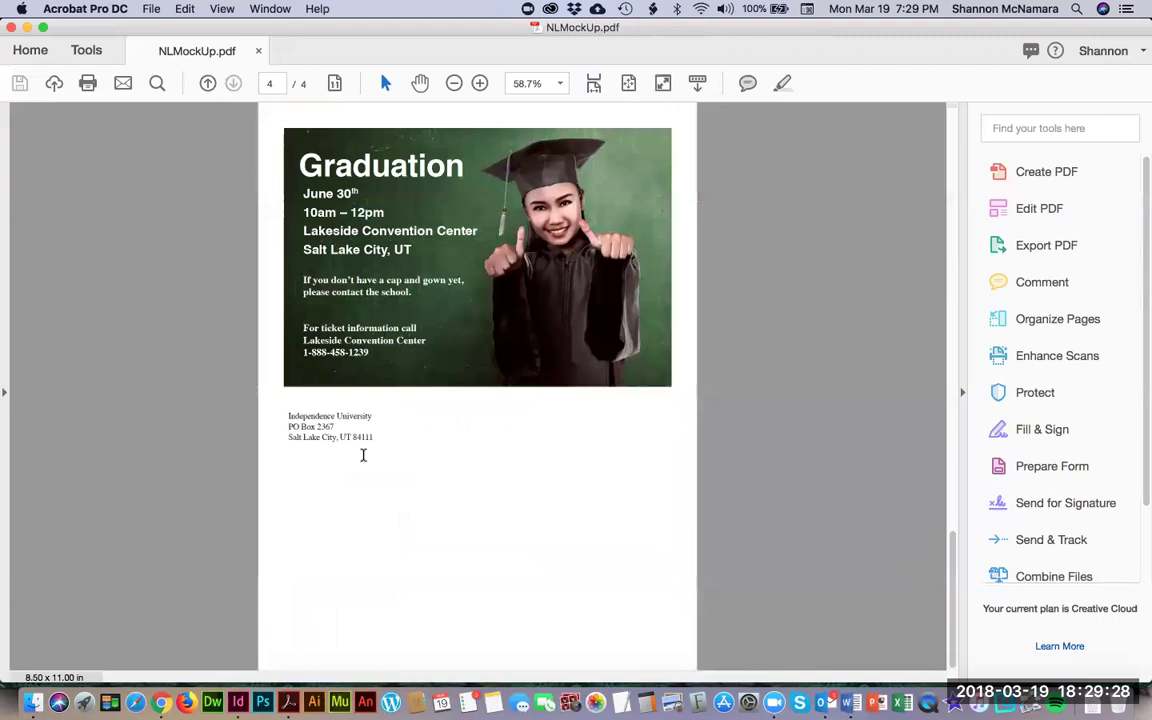
Minimize the mock-up PDF and open StyleSheetSettings.docx from Student_Matters to view the baseline grid and style specifications
key("super+m")
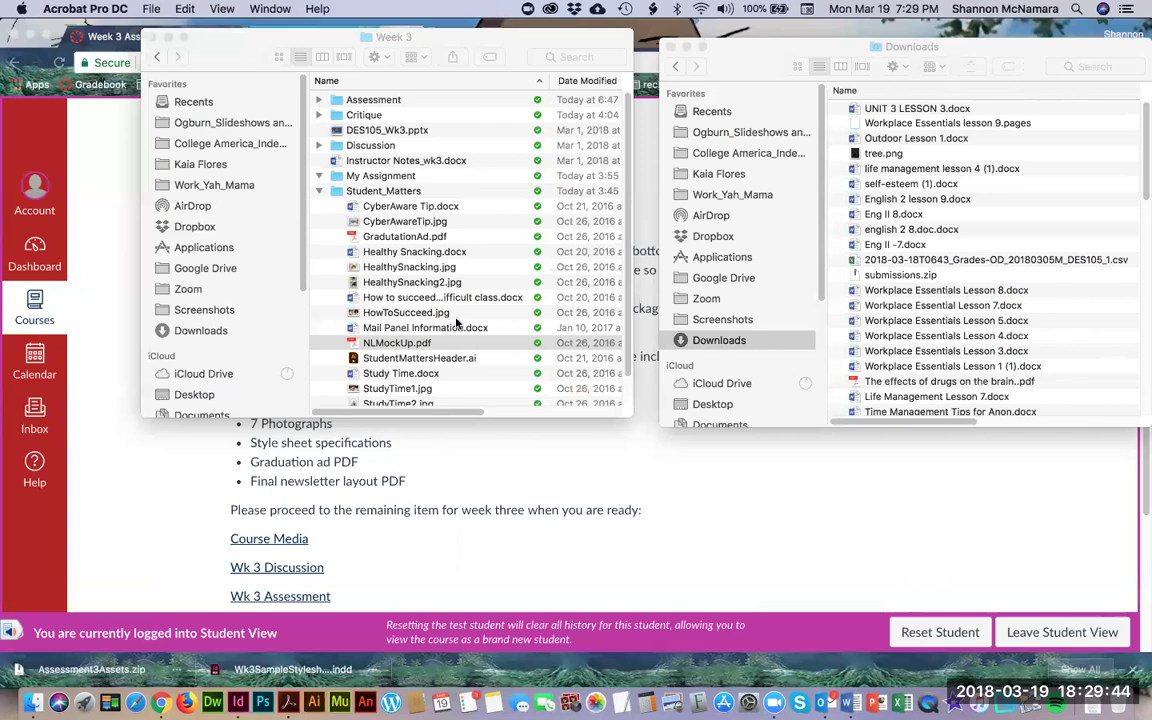
scroll(450, 270, "down", 2)
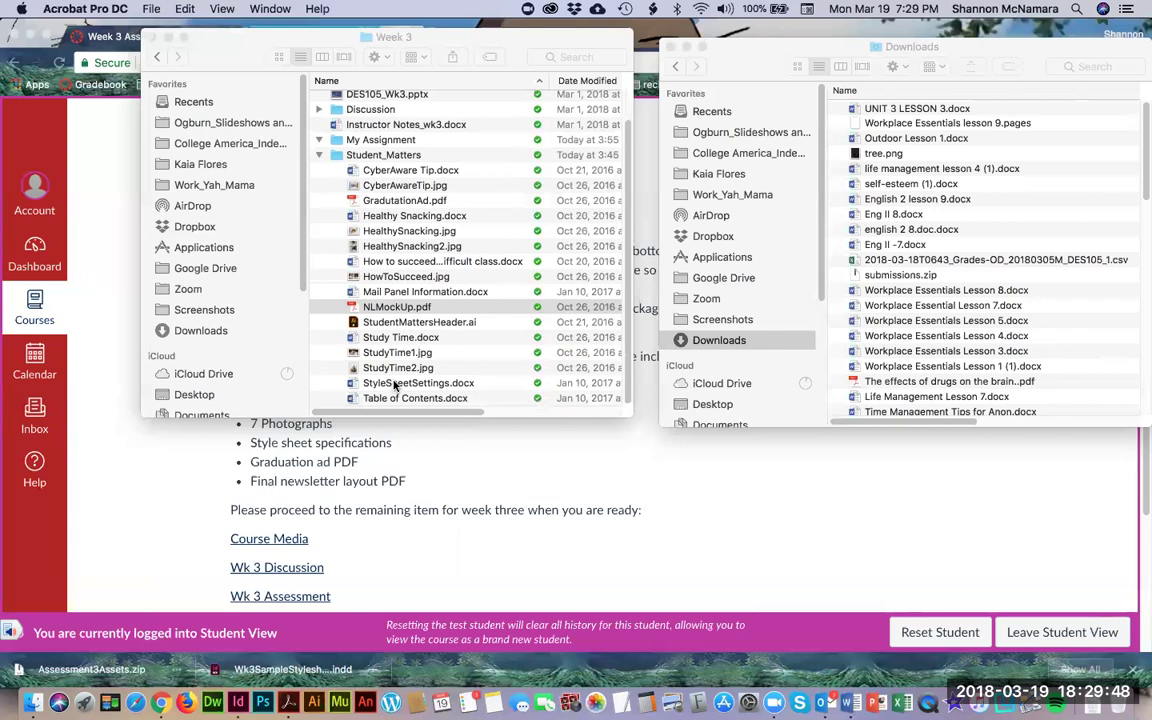
double_click(393, 385)
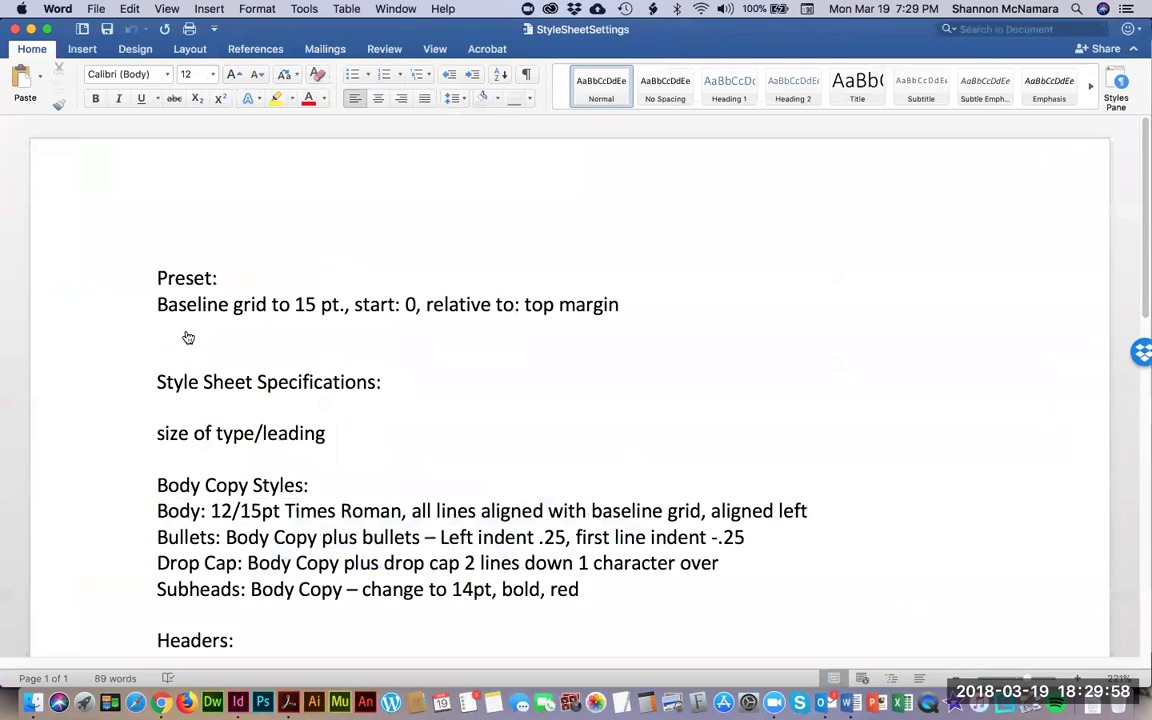
Switch to the DES 105_Wk3.pptx slides in Chrome and open the Adobe grids help link on the Assignment slide
key("super+Tab")
key("super+Tab")
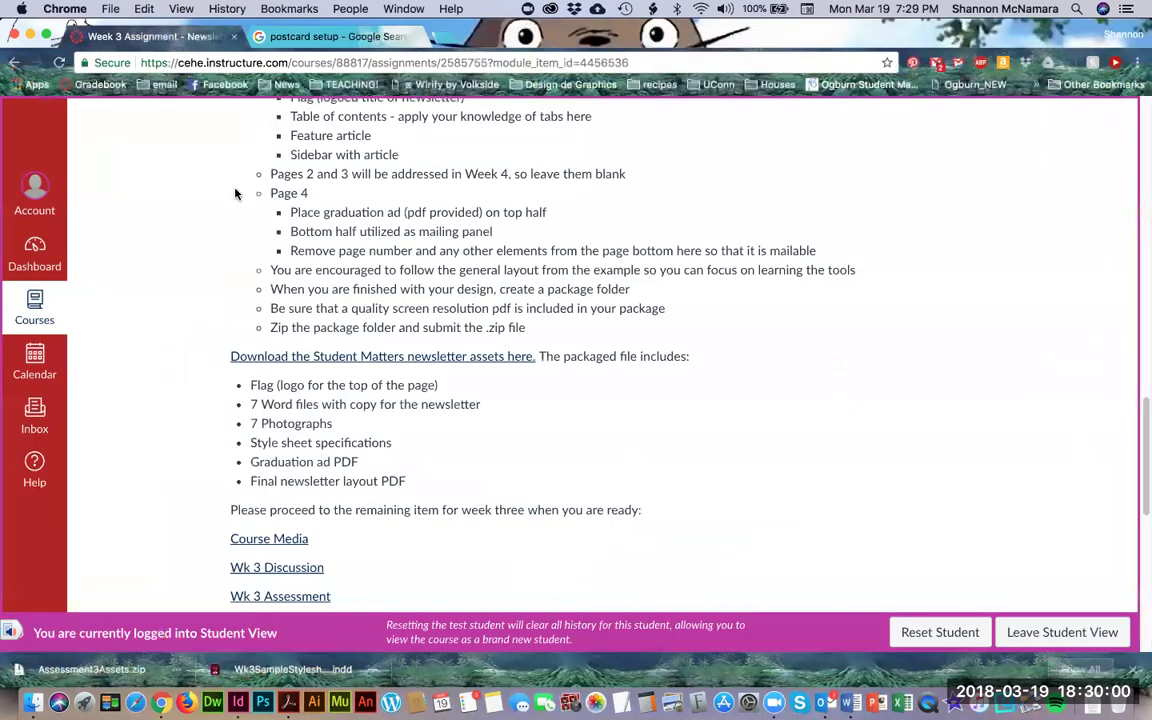
key("super+grave")
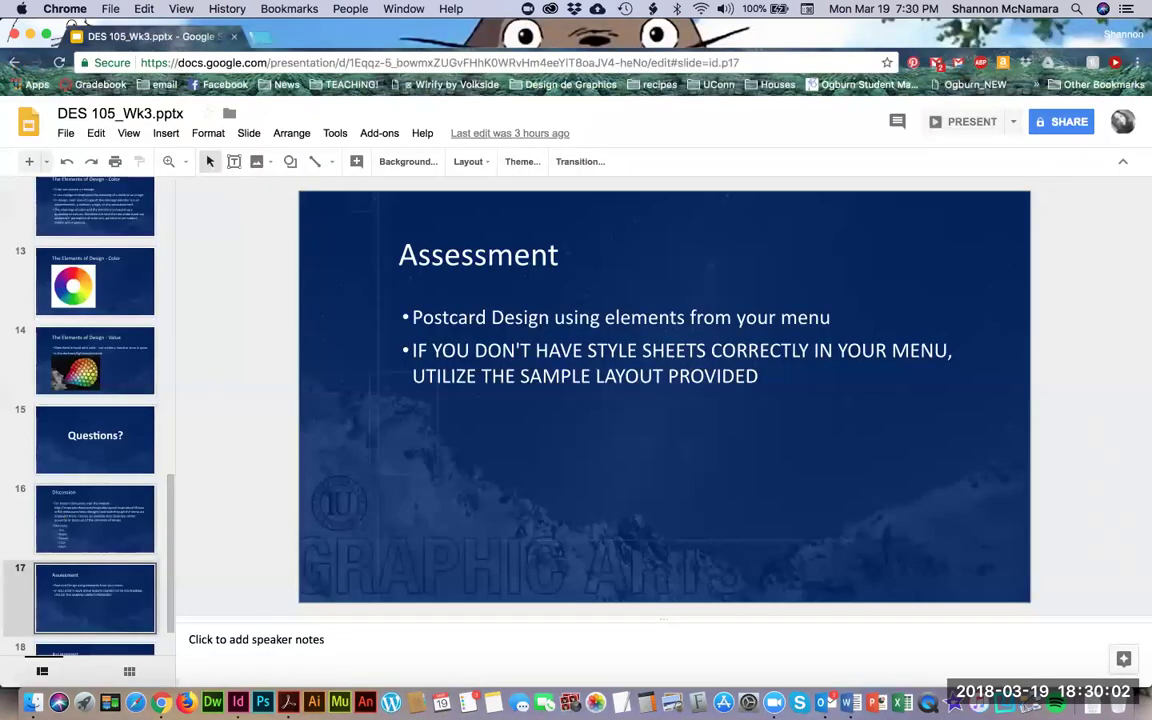
key("Down")
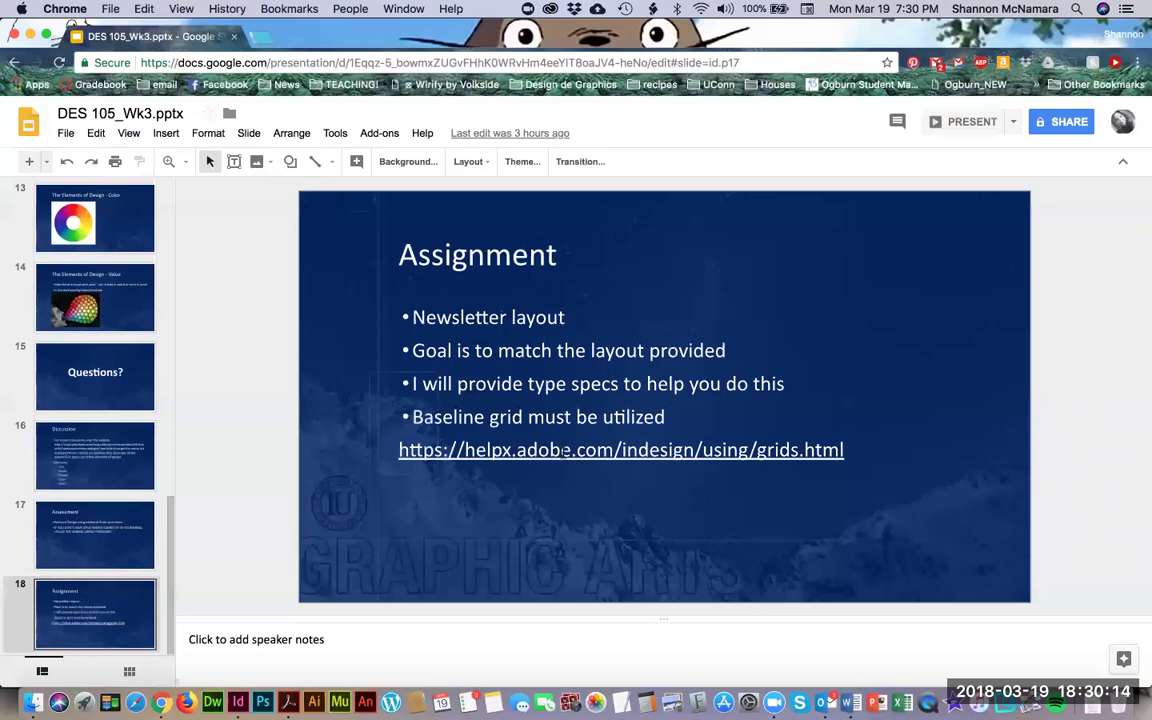
left_click(563, 451)
left_click(555, 478)
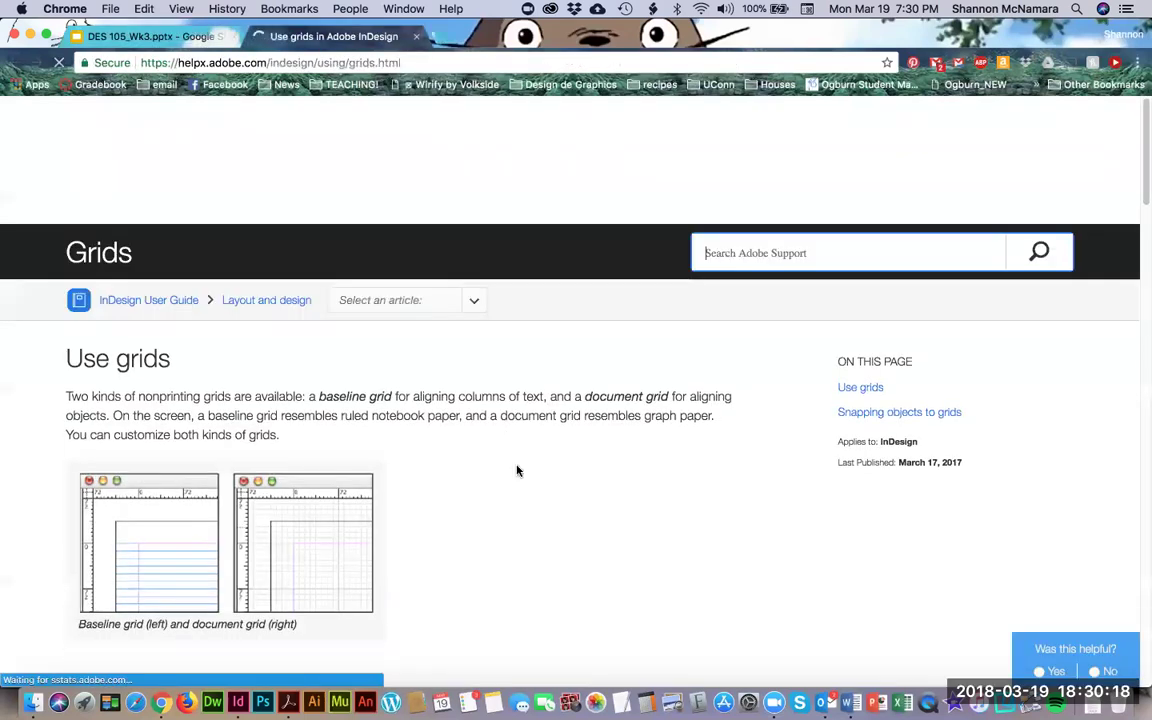
Read the help article's instructions for setting up a baseline grid
scroll(517, 471, "down", 5)
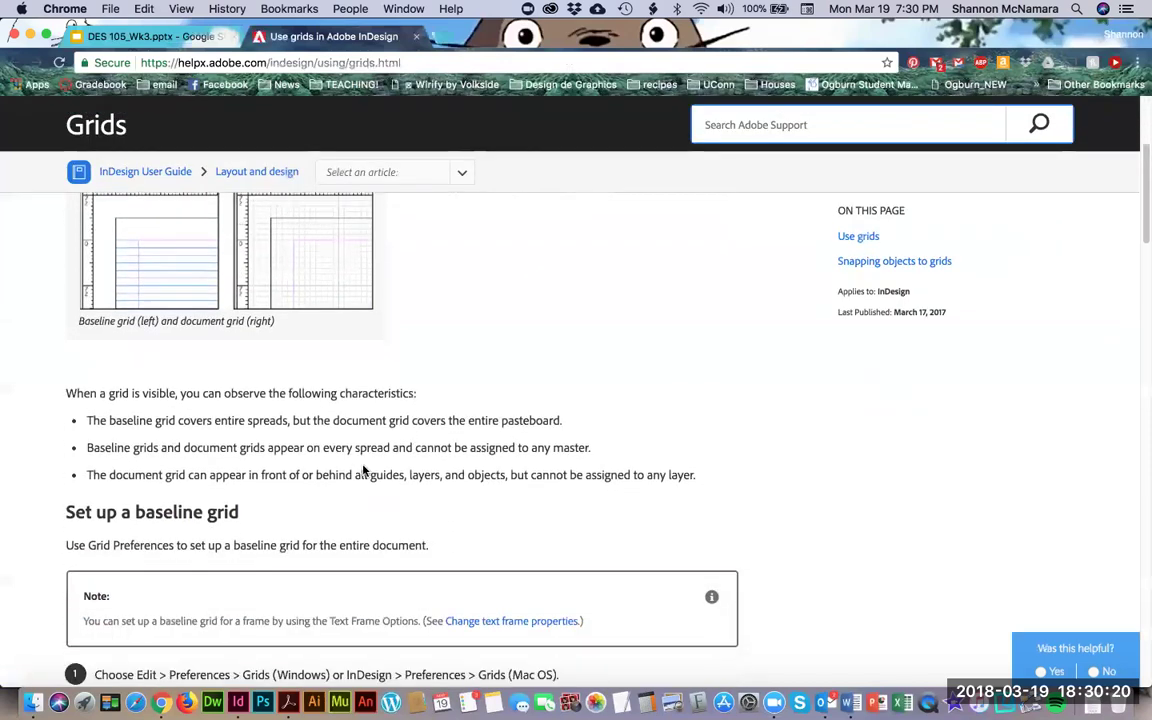
scroll(90, 507, "down", 3)
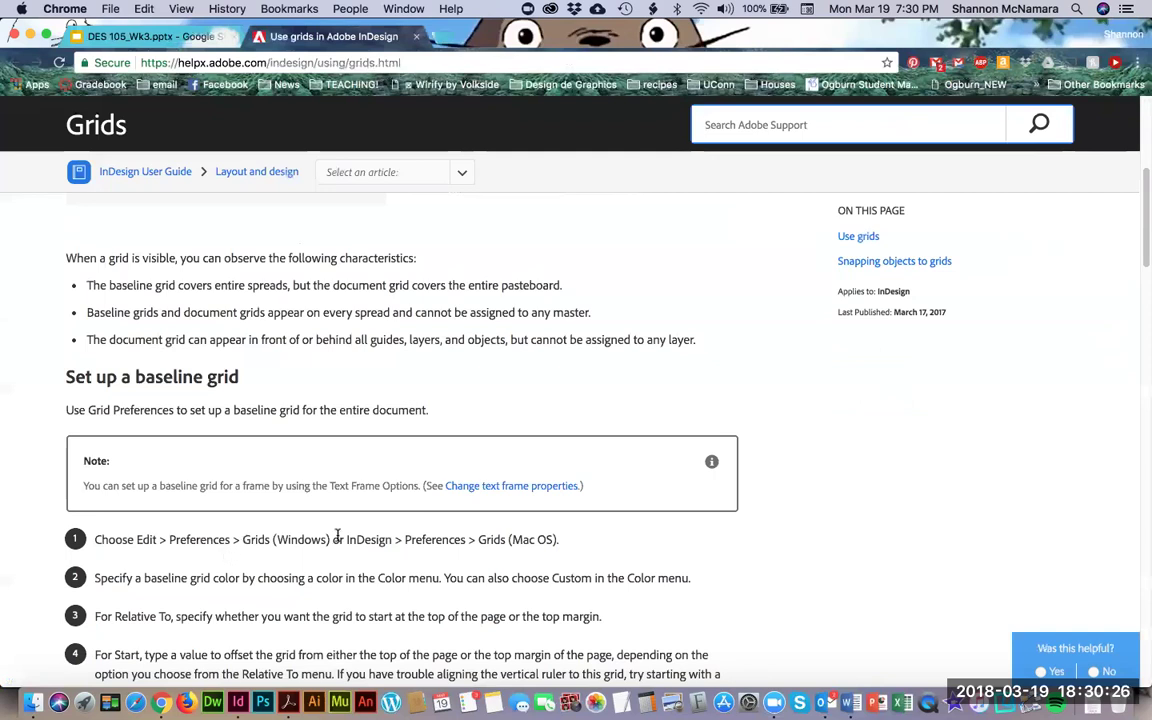
scroll(334, 535, "down", 2)
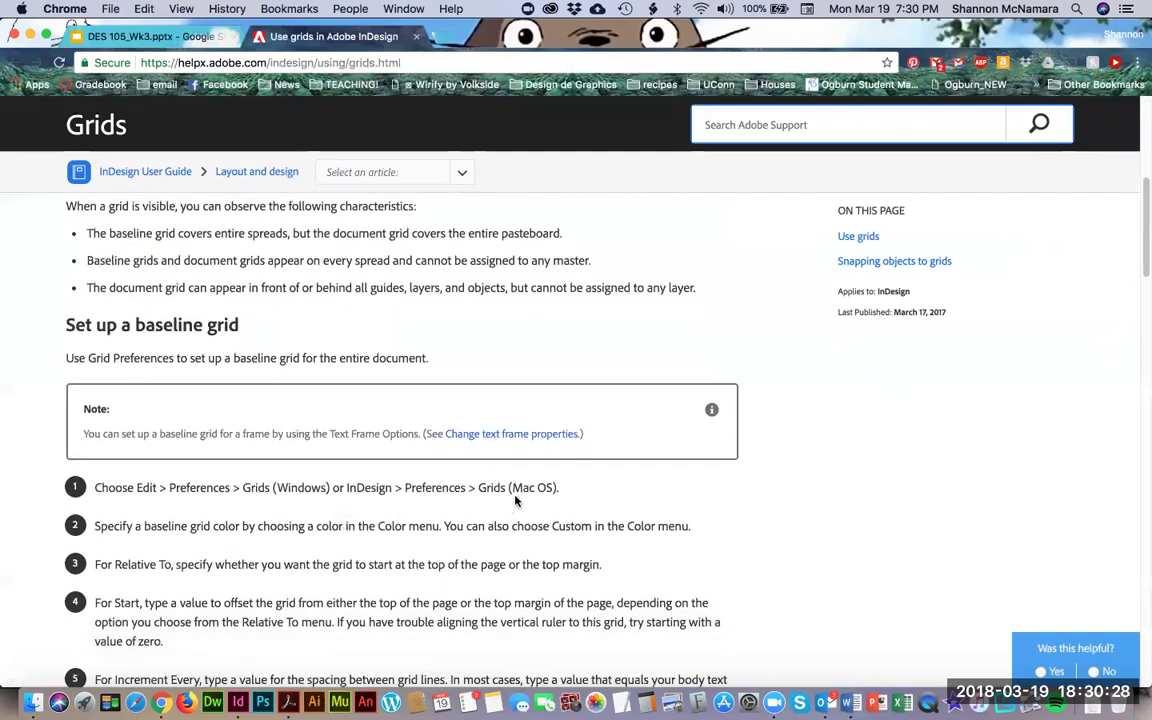
Switch to InDesign and open the Grids preferences for the newsletter document
key("super+Tab")
key("super+Tab")
key("super+Tab")
key("super+Tab")
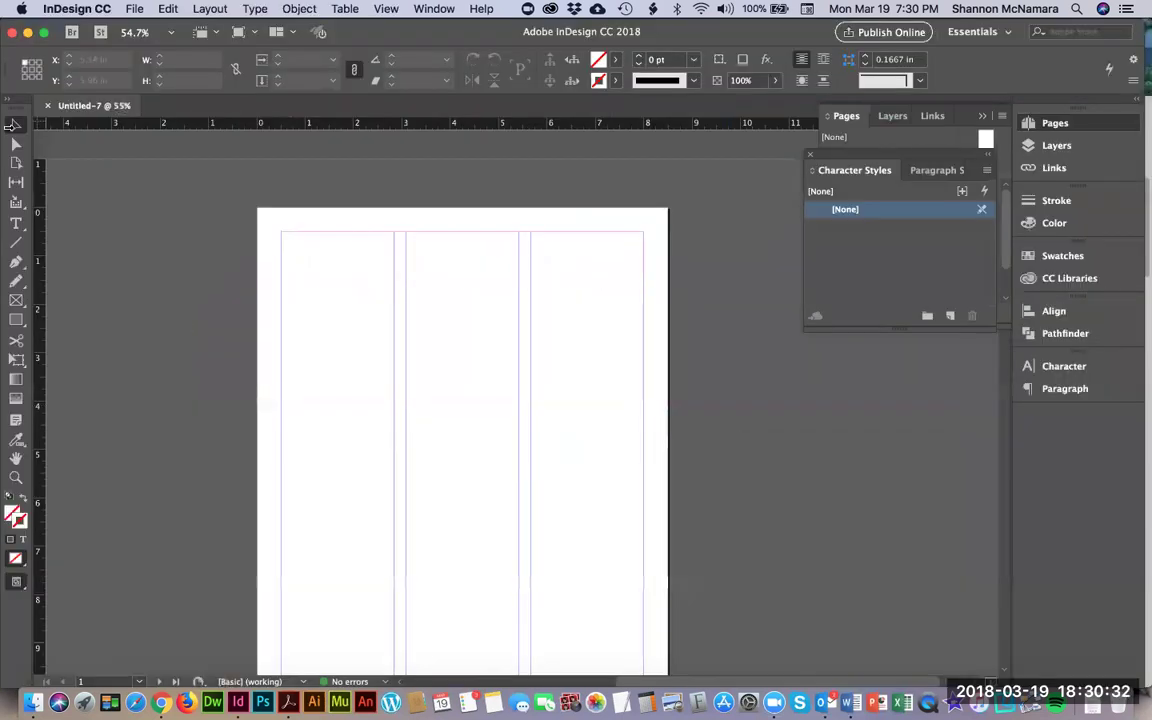
left_click(94, 9)
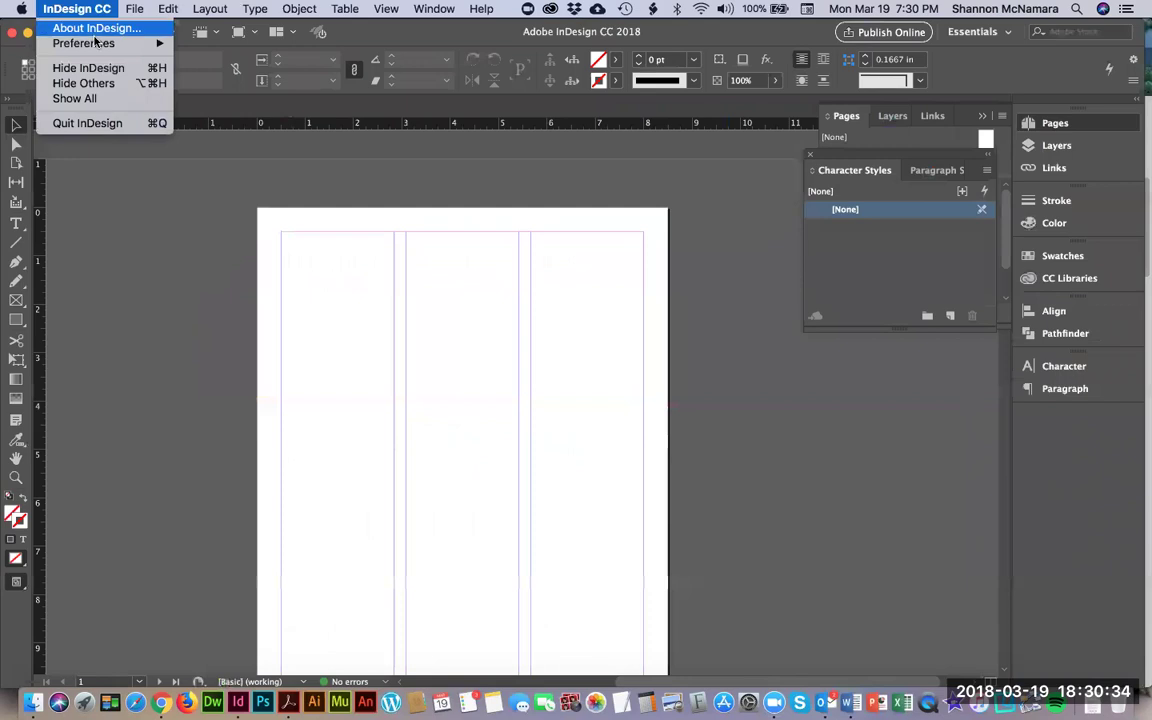
mouse_move(96, 43)
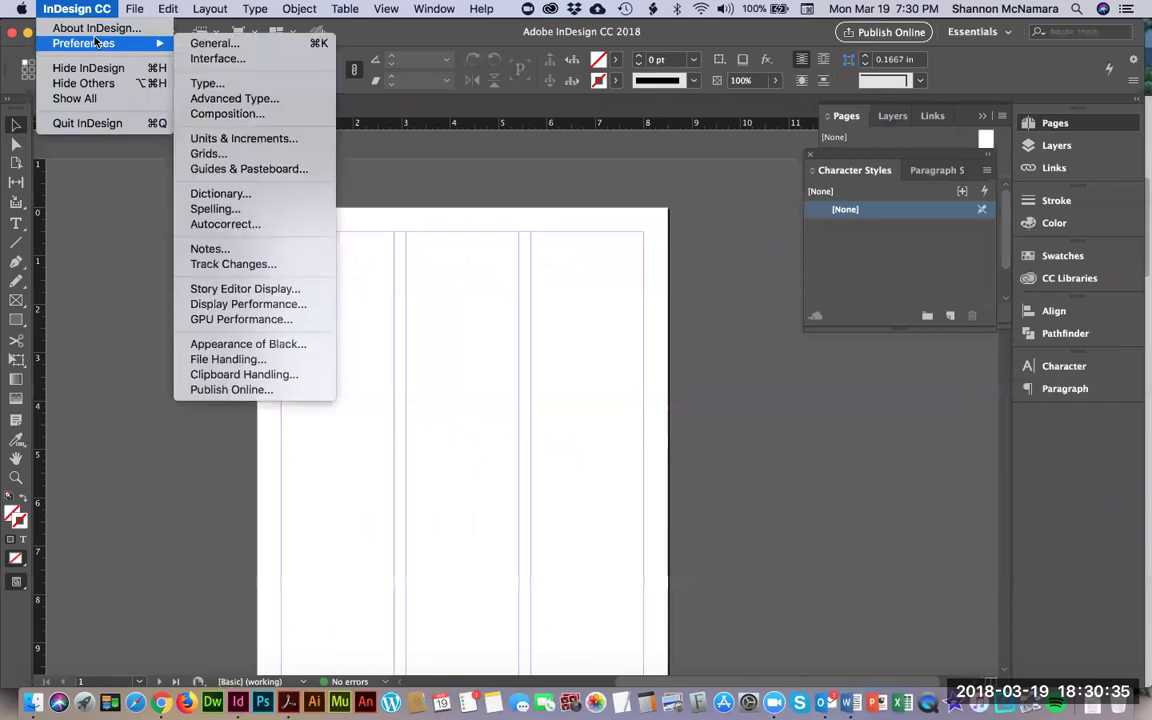
left_click(212, 155)
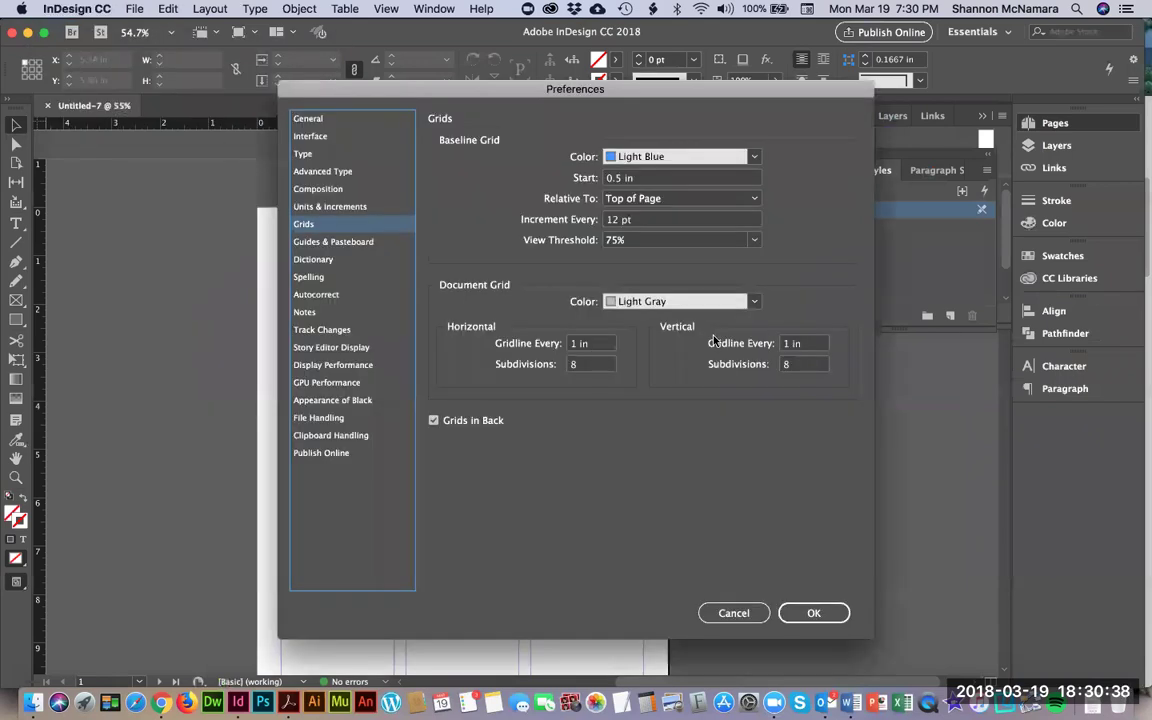
Switch to the StyleSheetSettings document in Word and check the baseline grid preset specifications
key("super+Tab")
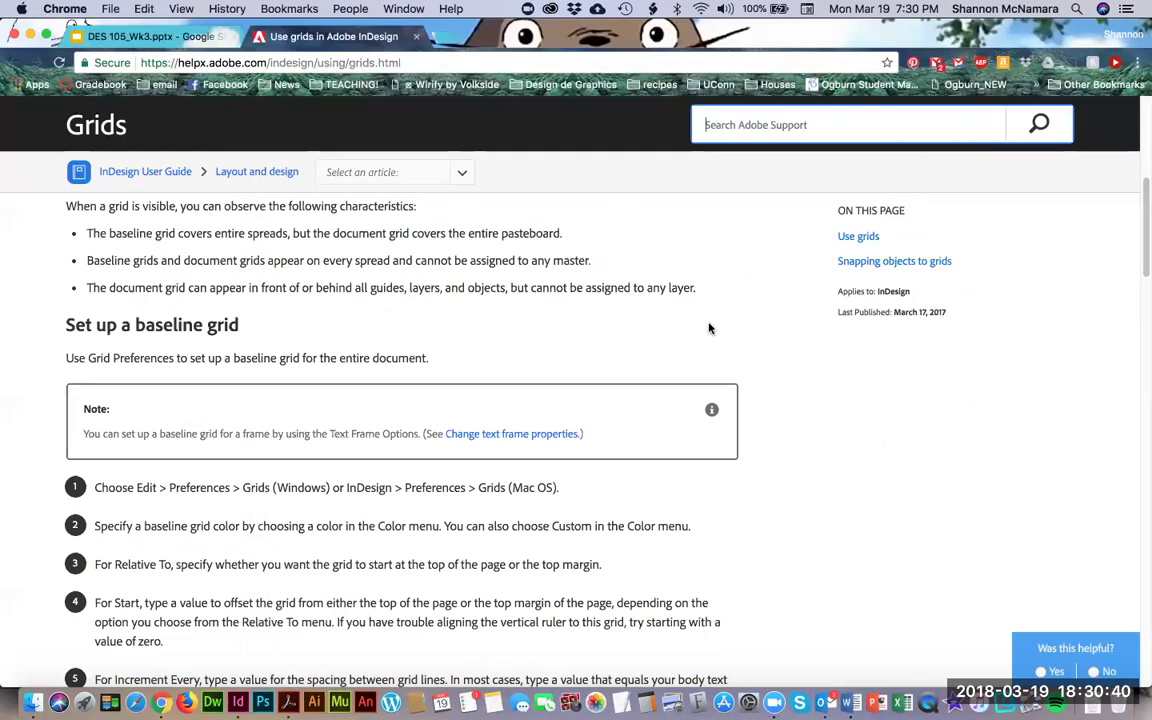
key("super+Tab")
key("super+Tab")
key("super+Tab")
key("super+Tab")
key("super+Tab")
key("super+Tab")
key("super+Tab")
key("super+Tab")
key("super+Tab")
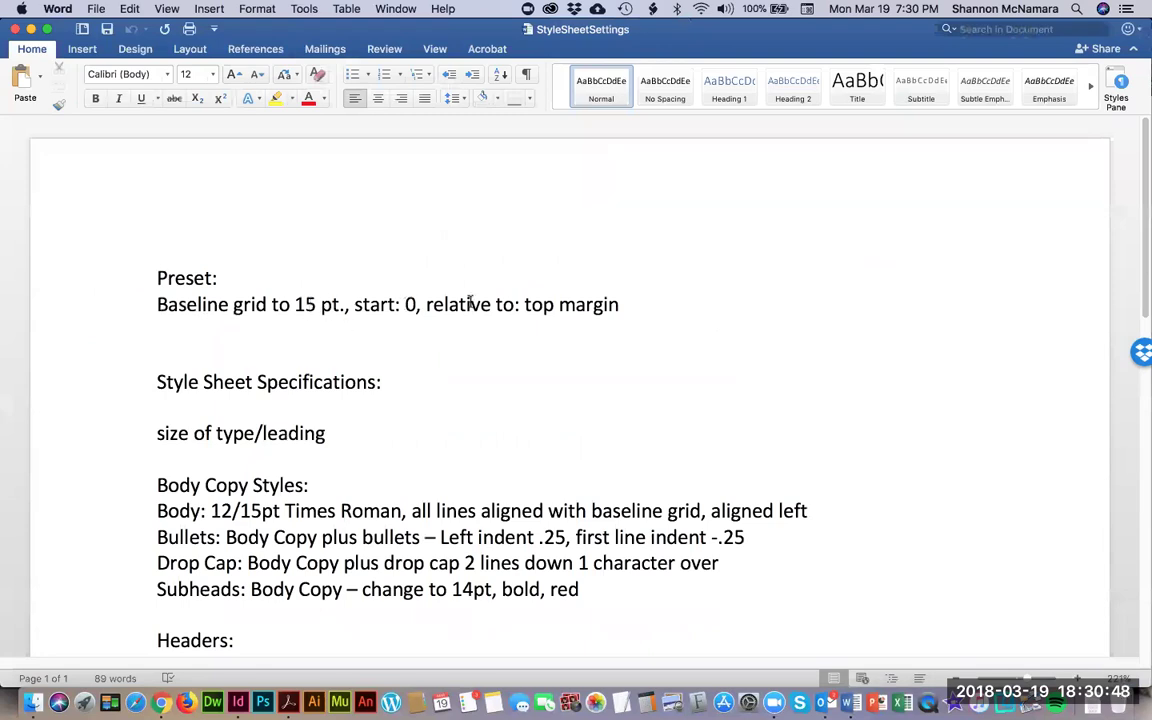
Return to InDesign and set the baseline grid to start at 0 in relative to the Top Margin
key("super+Tab")
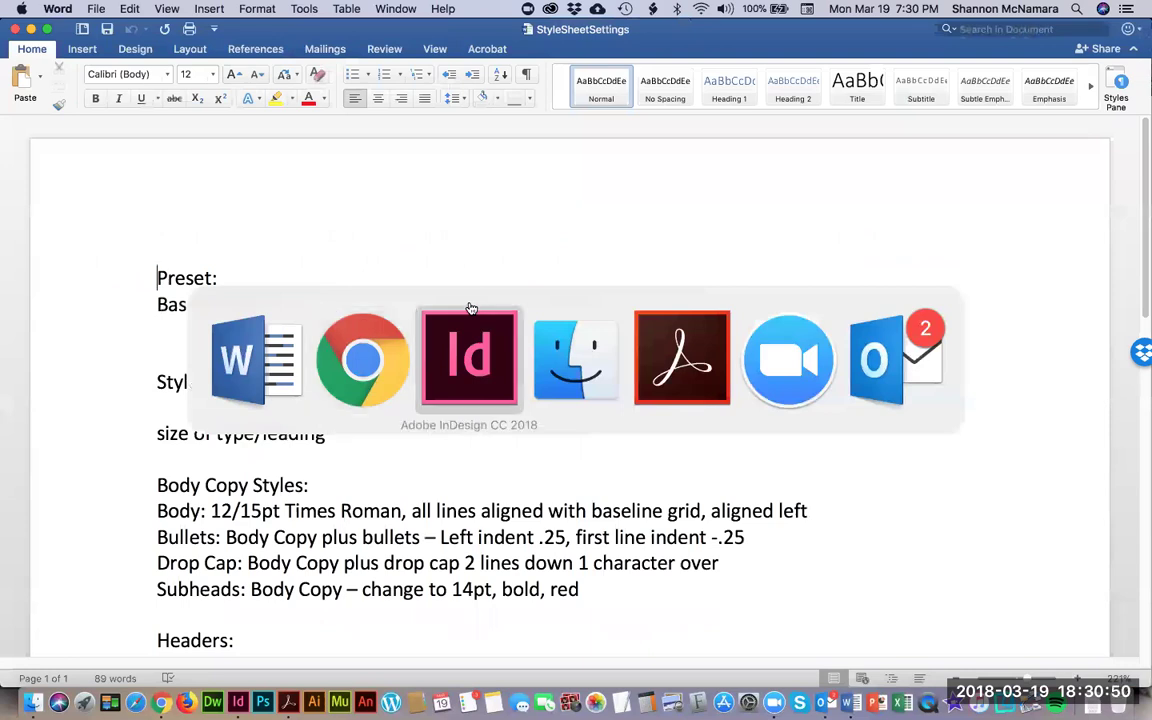
left_click(471, 307)
key("Tab")
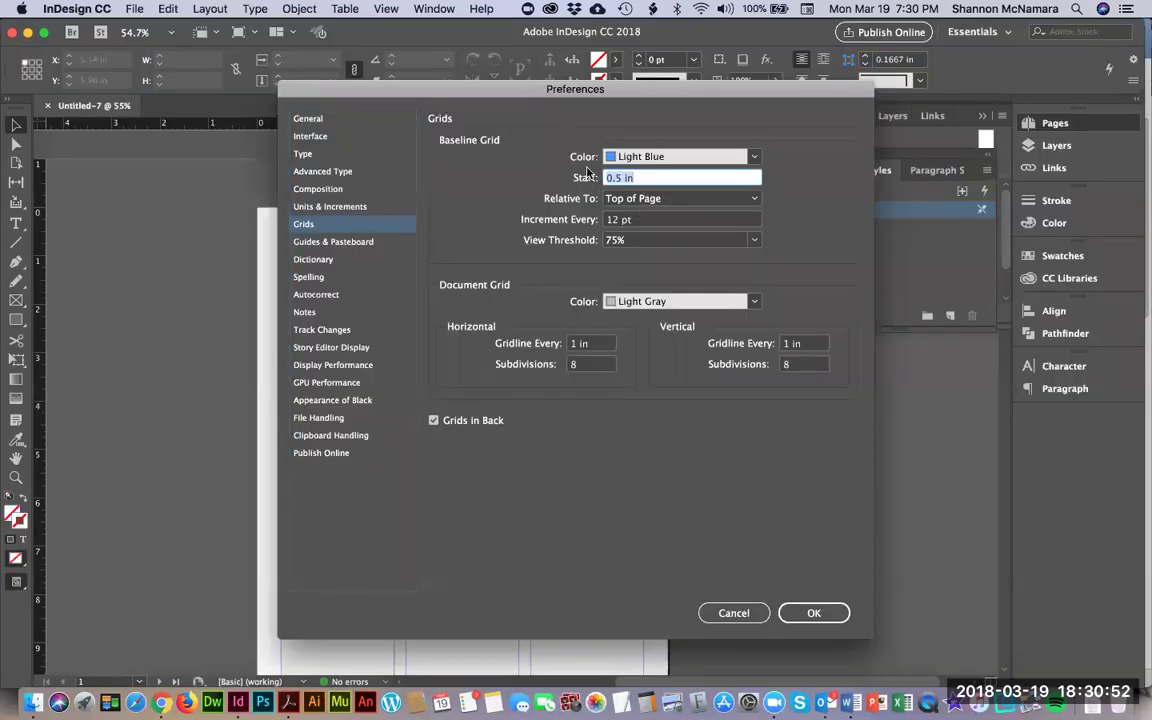
type("0")
left_click(632, 198)
left_click(645, 232)
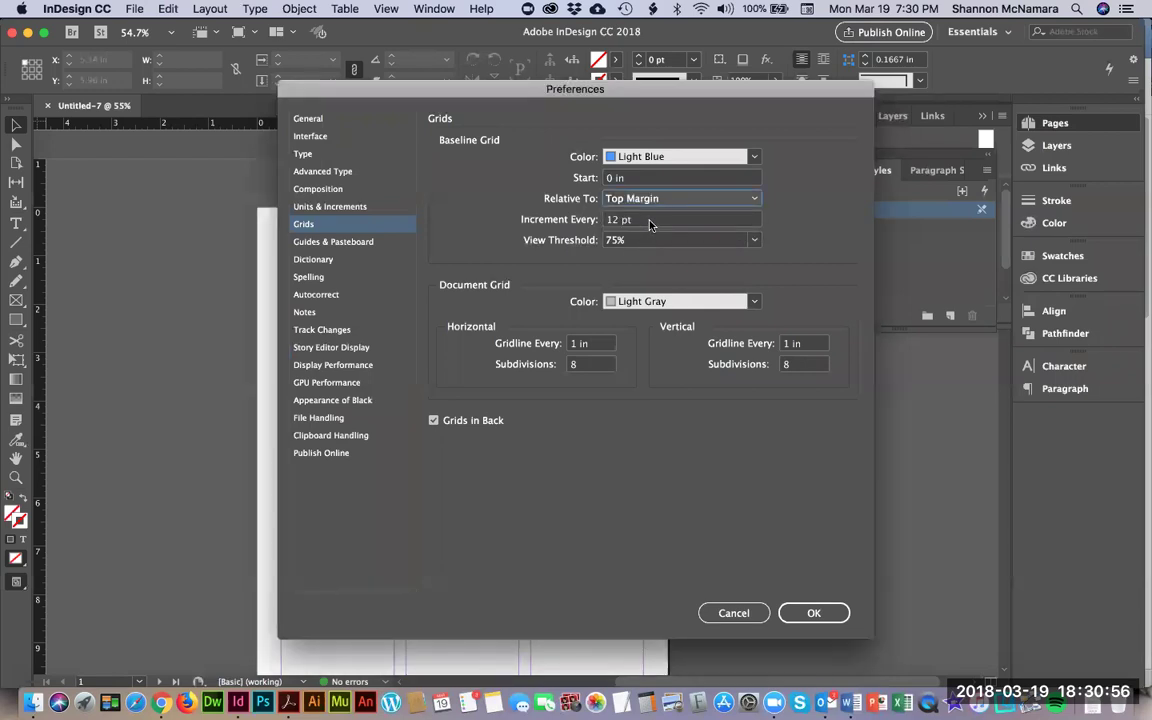
Set the baseline grid increment to 15 pt and its view threshold to 65%
key("Tab")
type("1")
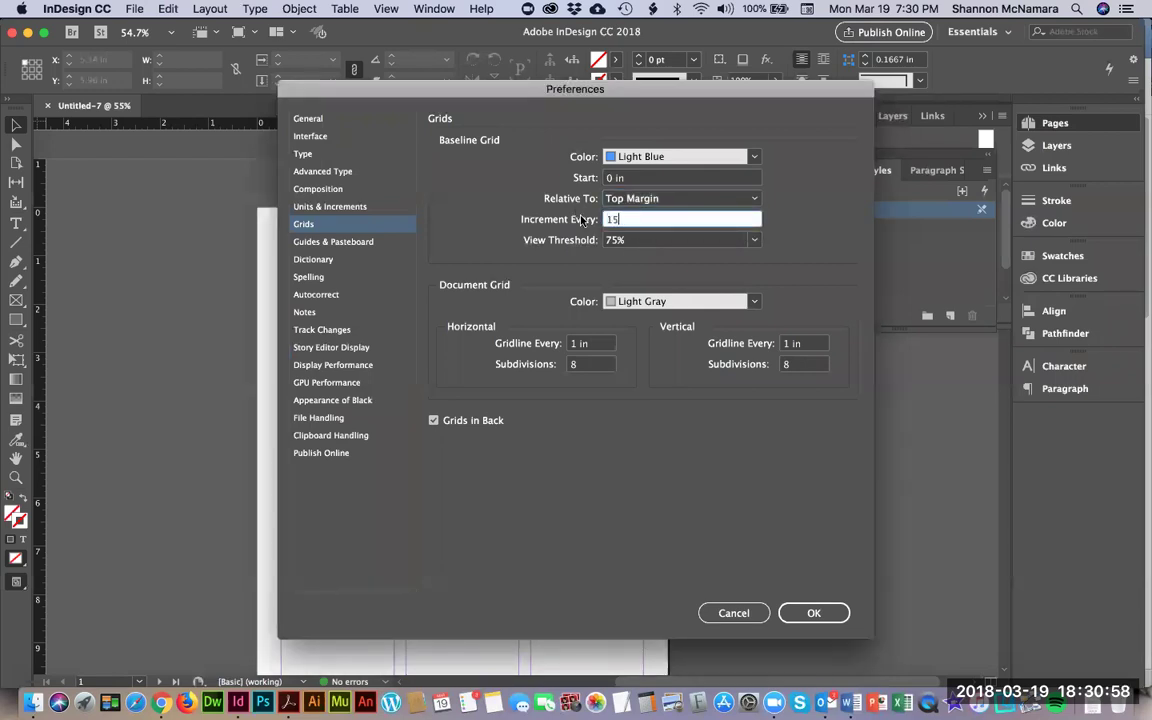
key("Tab")
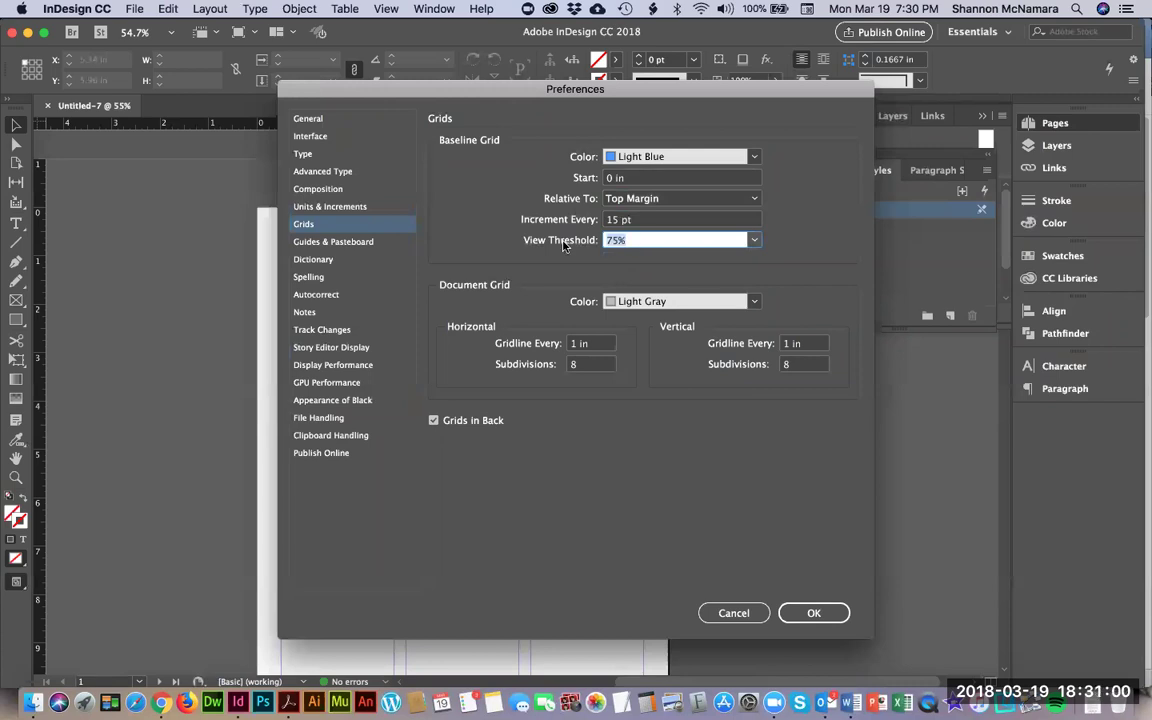
type("65")
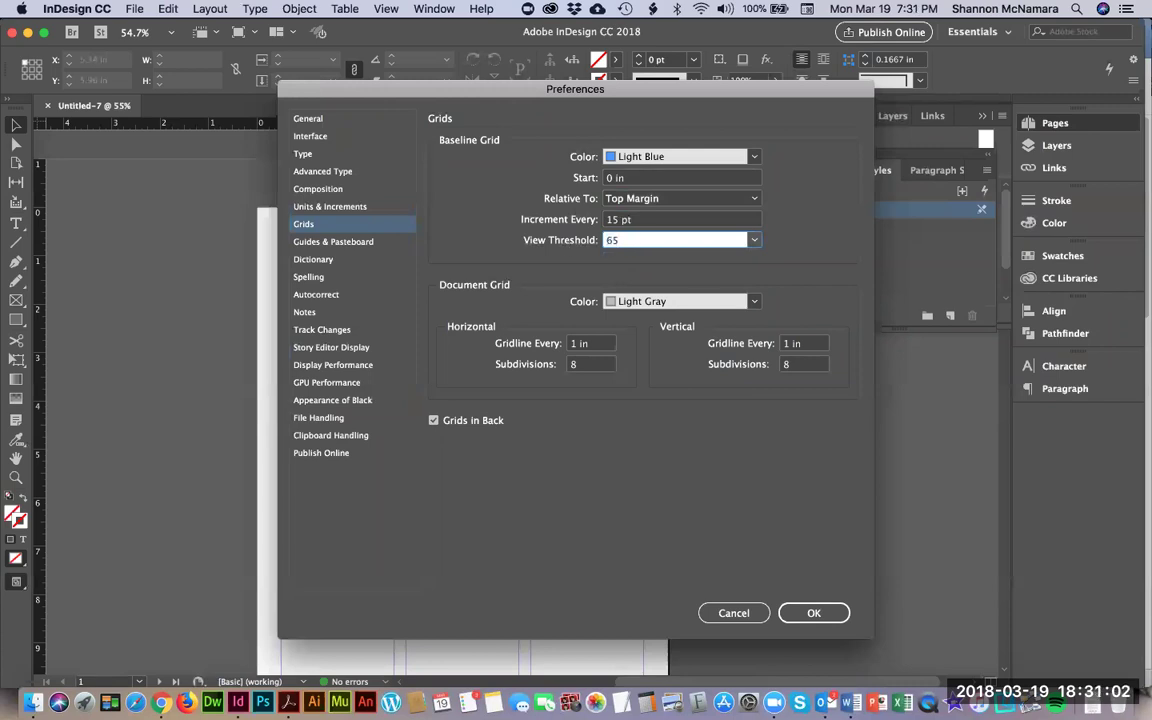
Turn off Grids in Back, set the baseline grid color to Fiesta and apply the grid preferences
left_click(433, 421)
left_click(433, 421)
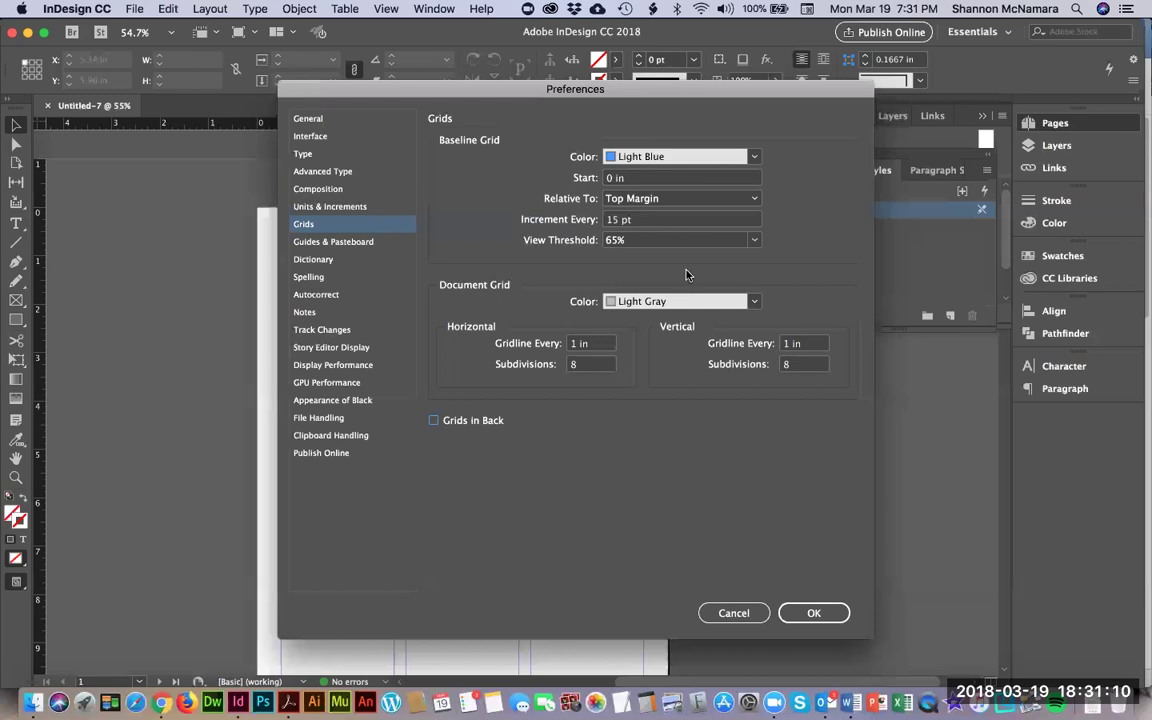
left_click(652, 157)
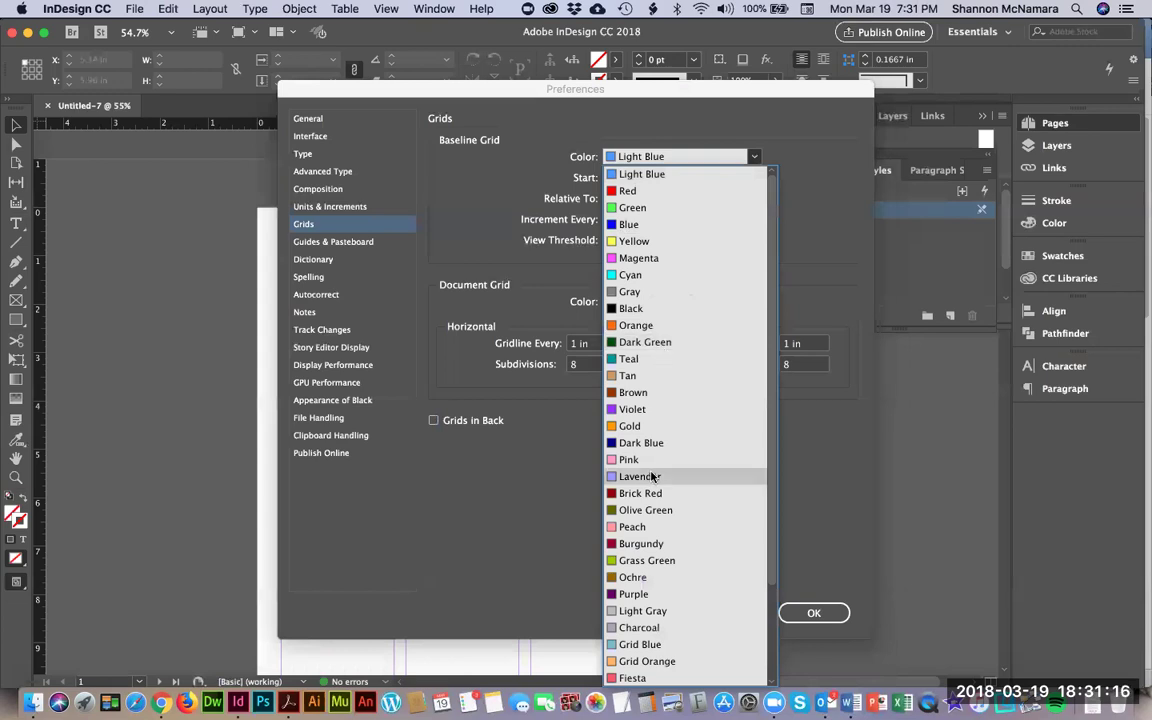
left_click(643, 678)
left_click(820, 614)
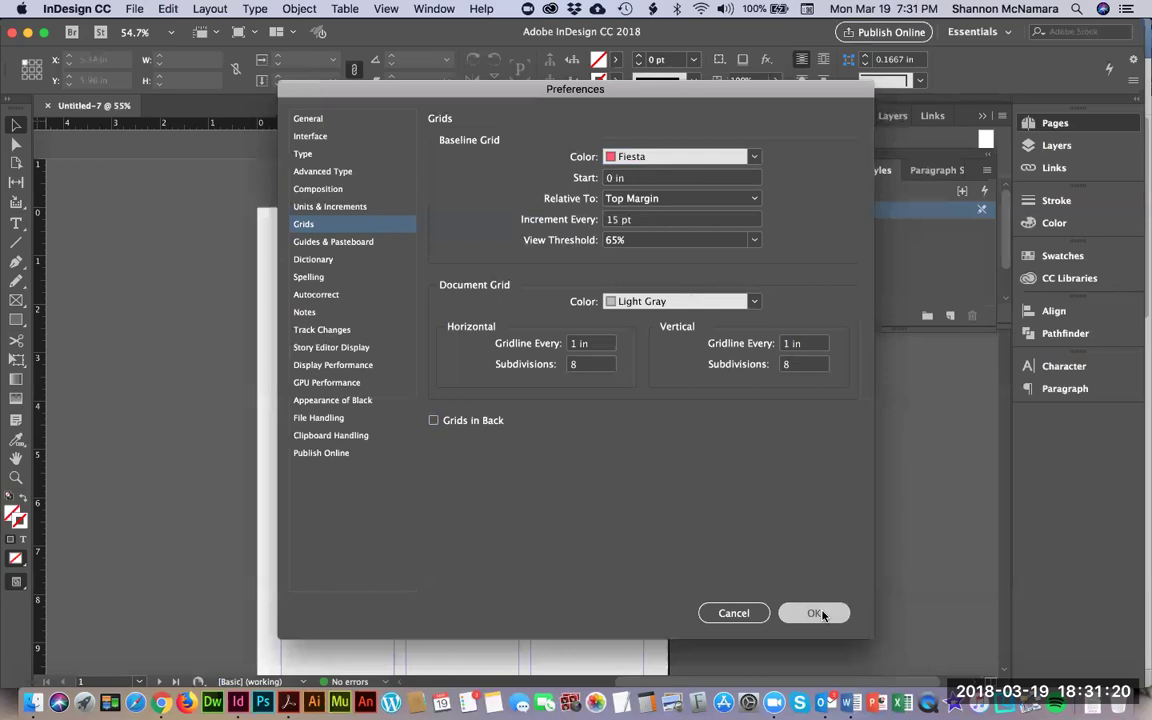
Show the baseline grid on the newsletter page at 75% zoom
key("super+equal")
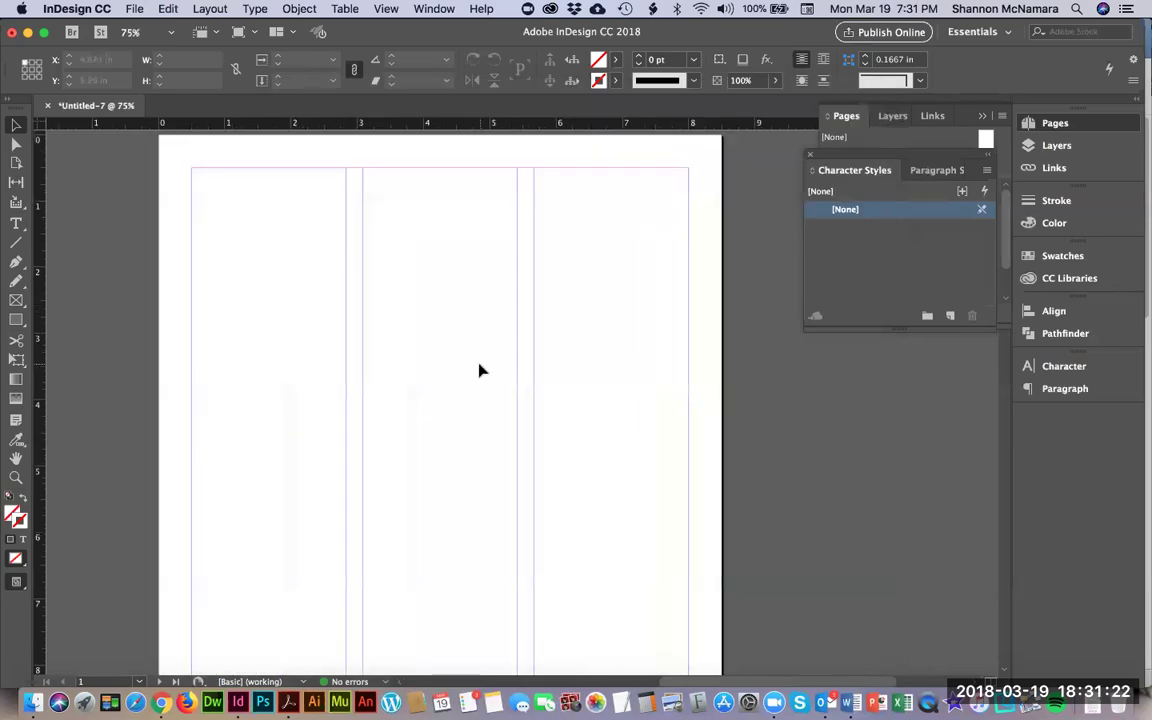
left_click(386, 8)
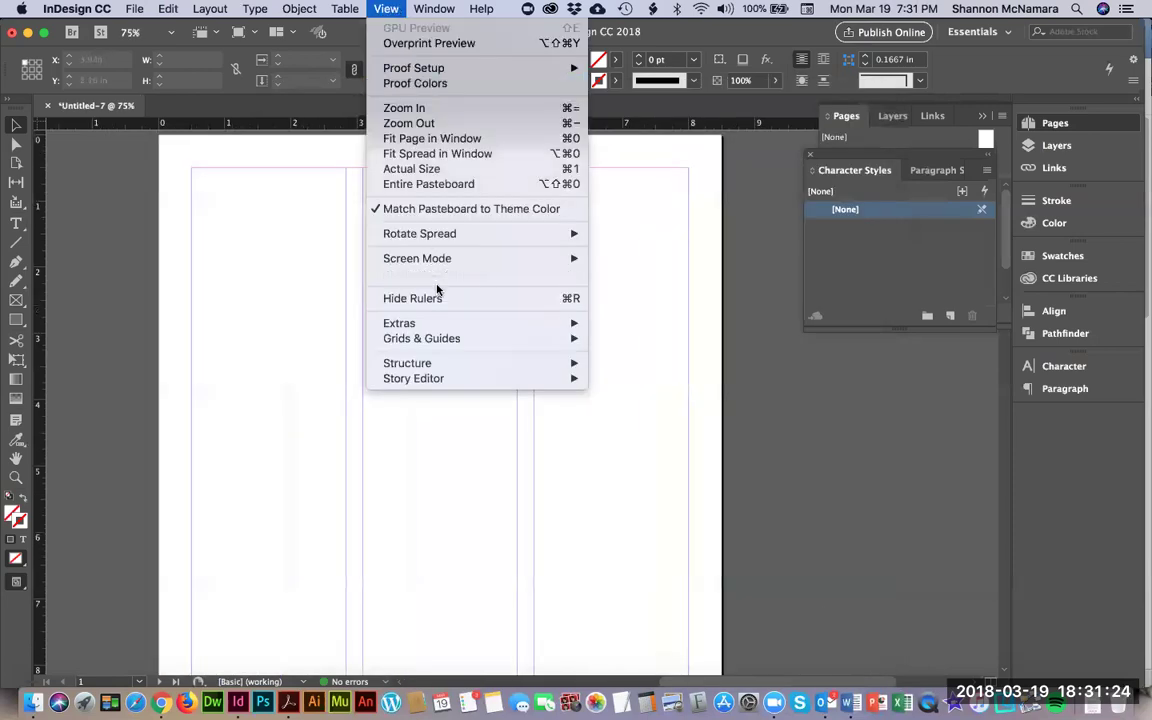
mouse_move(444, 258)
mouse_move(448, 323)
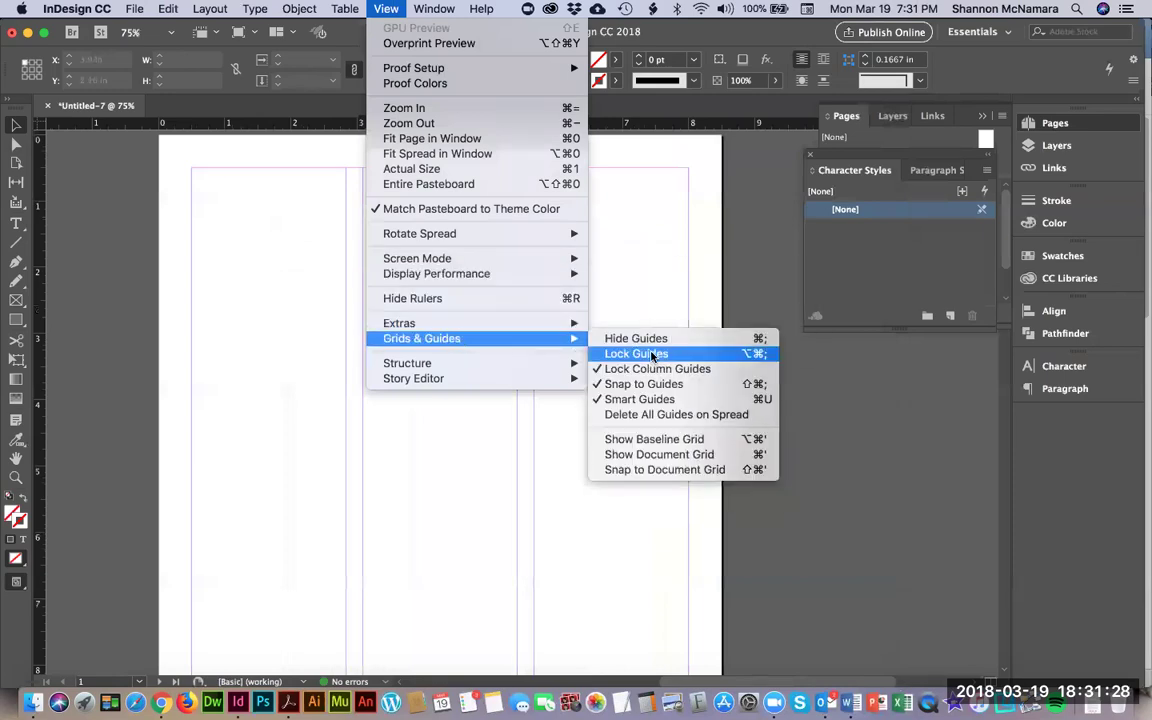
left_click(678, 446)
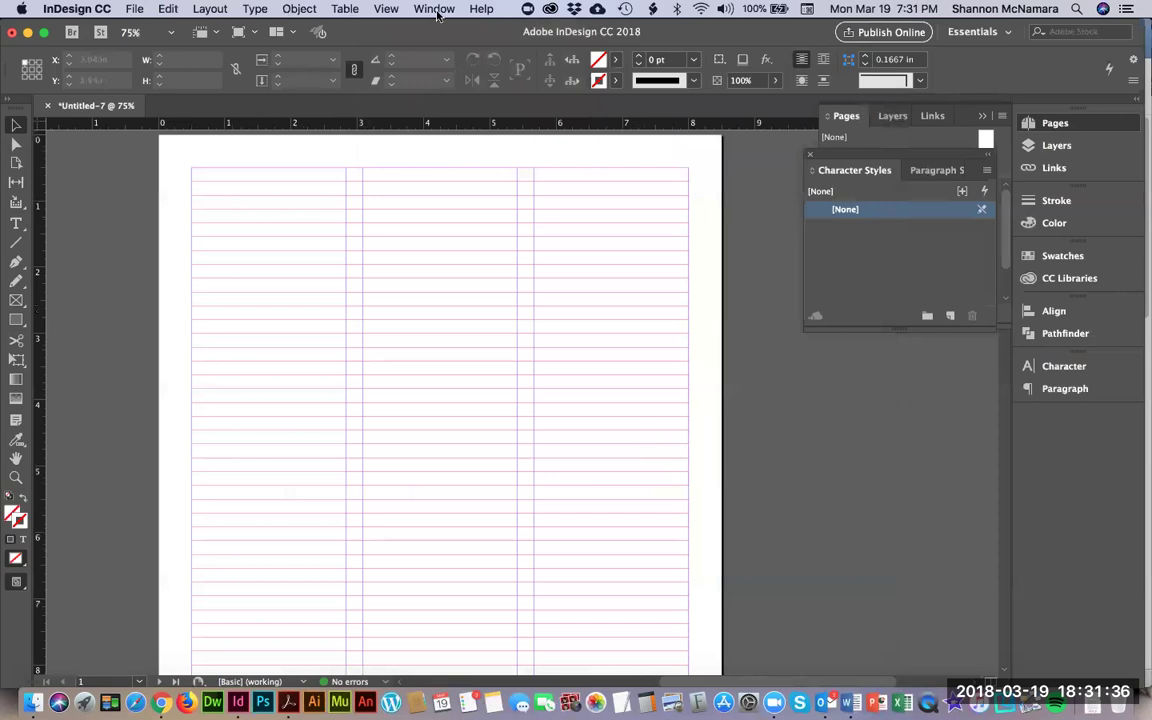
left_click(393, 10)
mouse_move(520, 340)
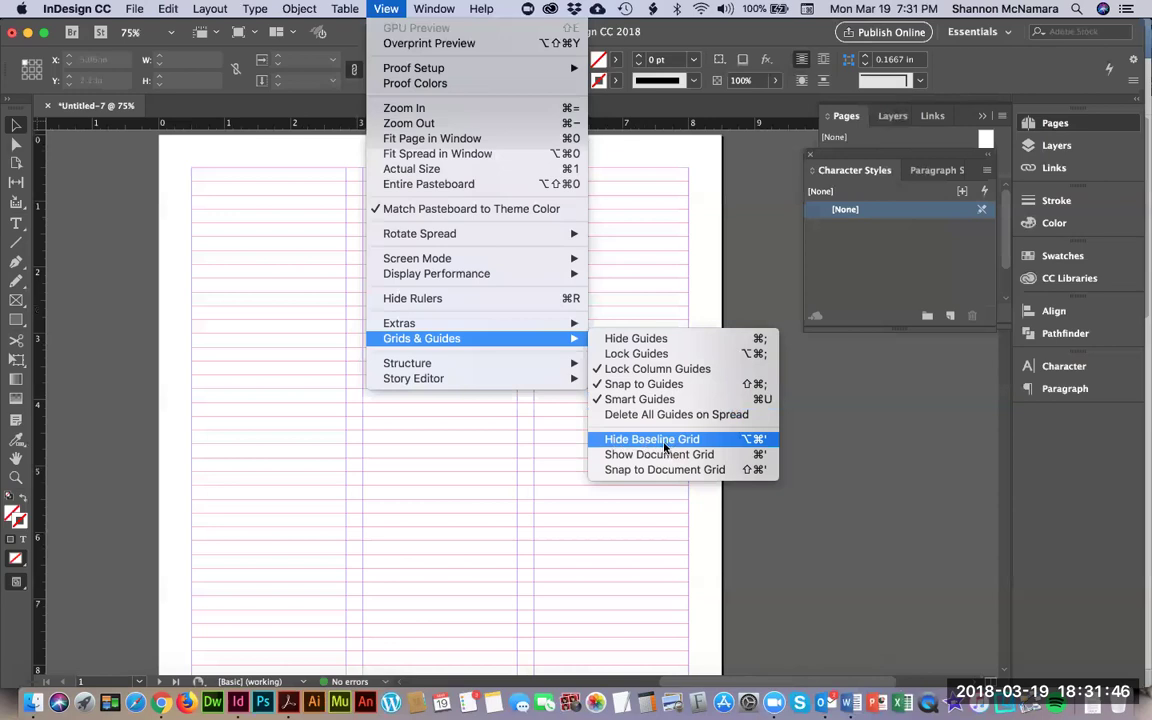
left_click(840, 437)
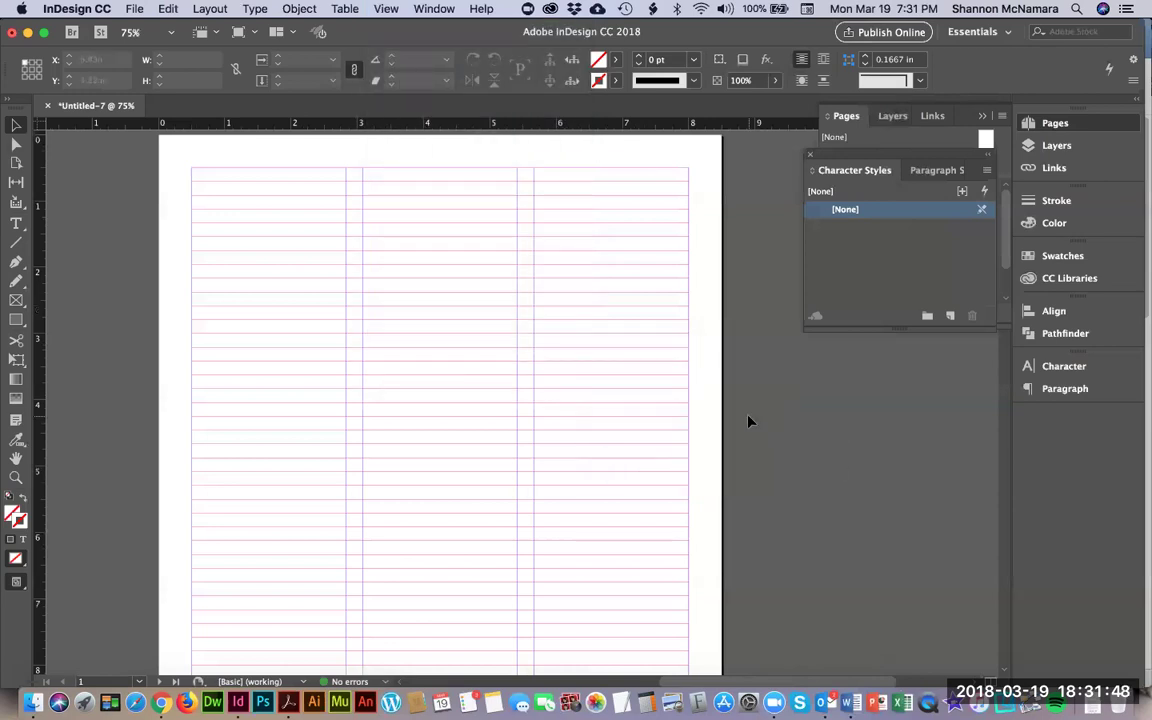
Compare the baseline grid's visibility at fit-page zoom and at 75% to check the view threshold
key("super+0")
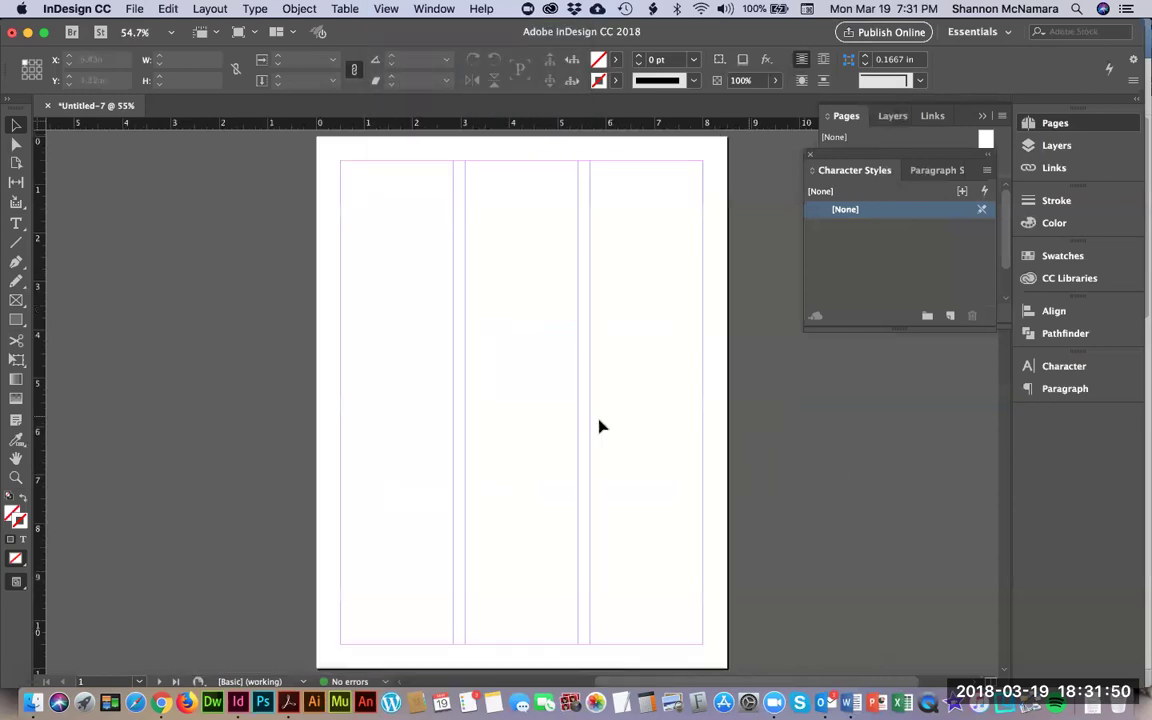
key("super+=")
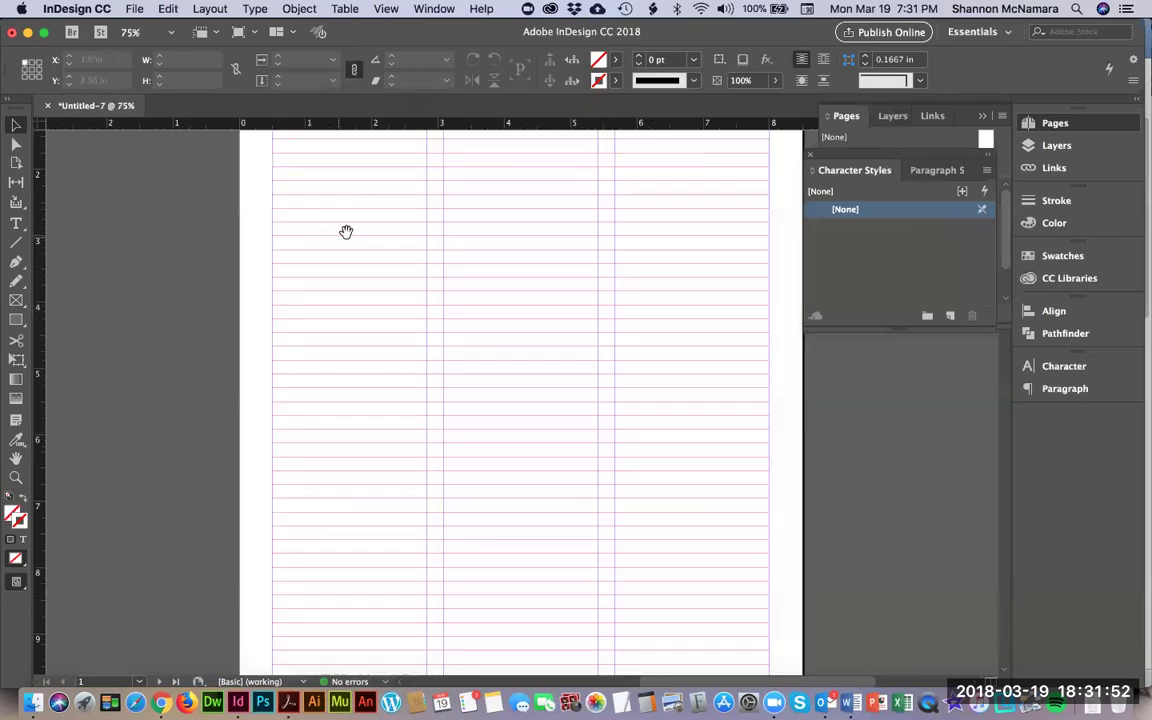
left_click_drag(344, 234, 267, 342)
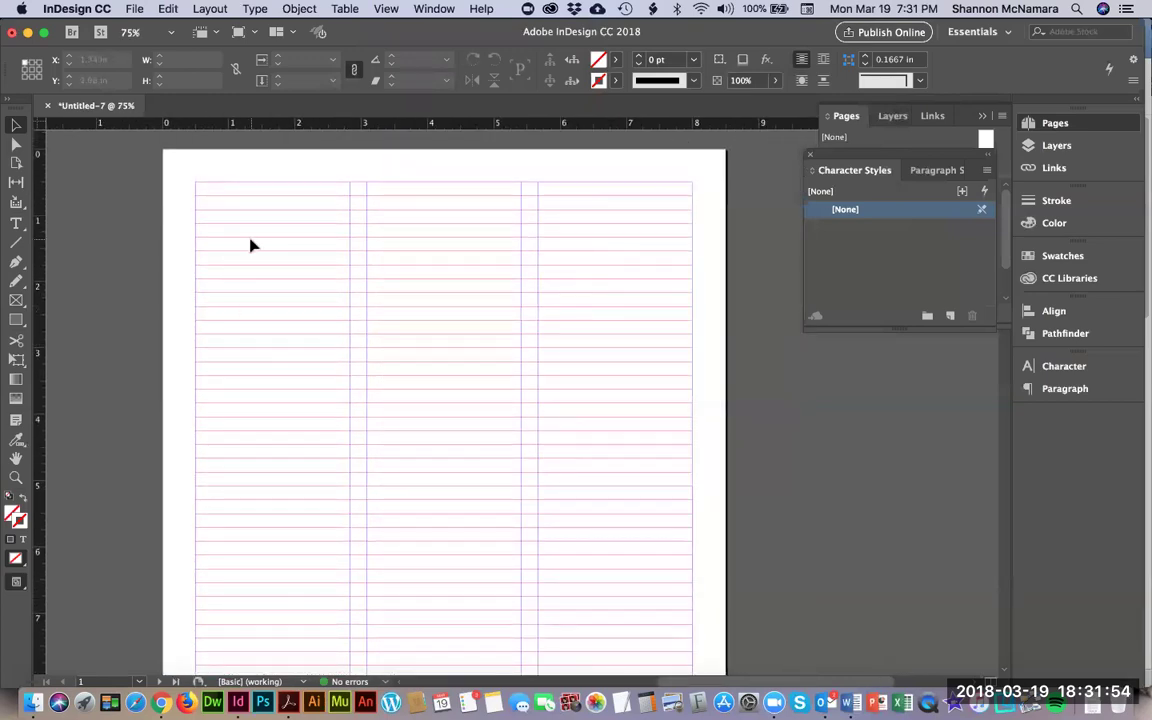
key("super+0")
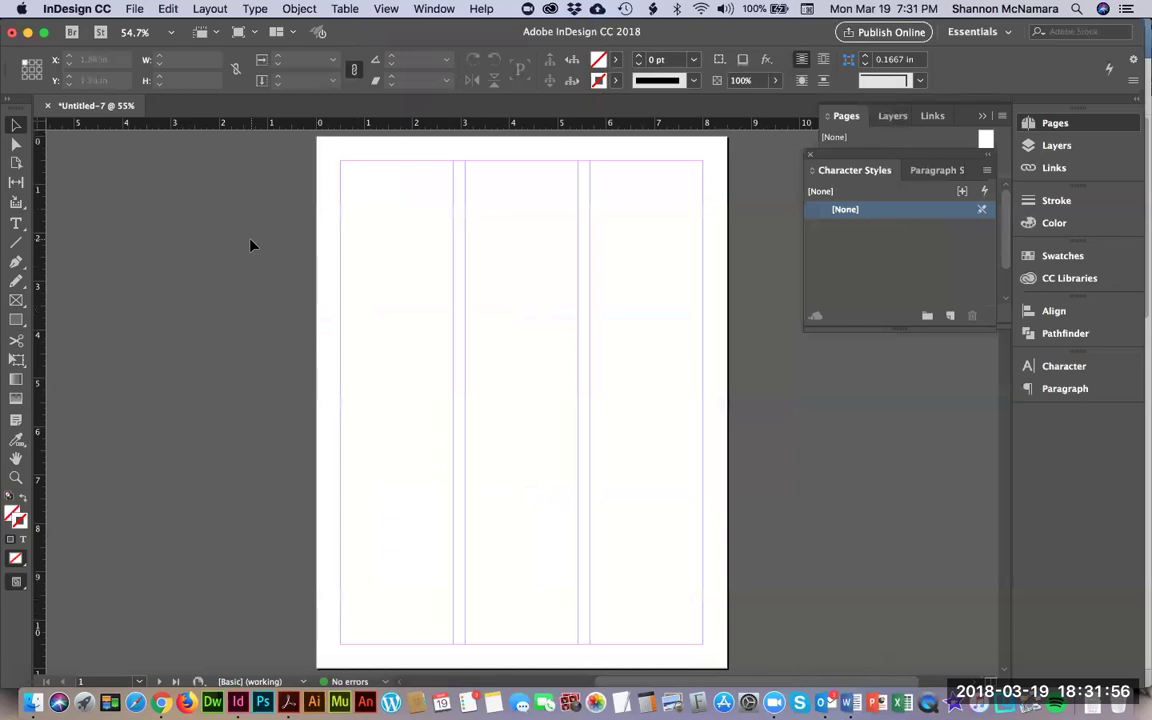
key("super+=")
left_click_drag(520, 254, 411, 337)
scroll(411, 337, "up", 2)
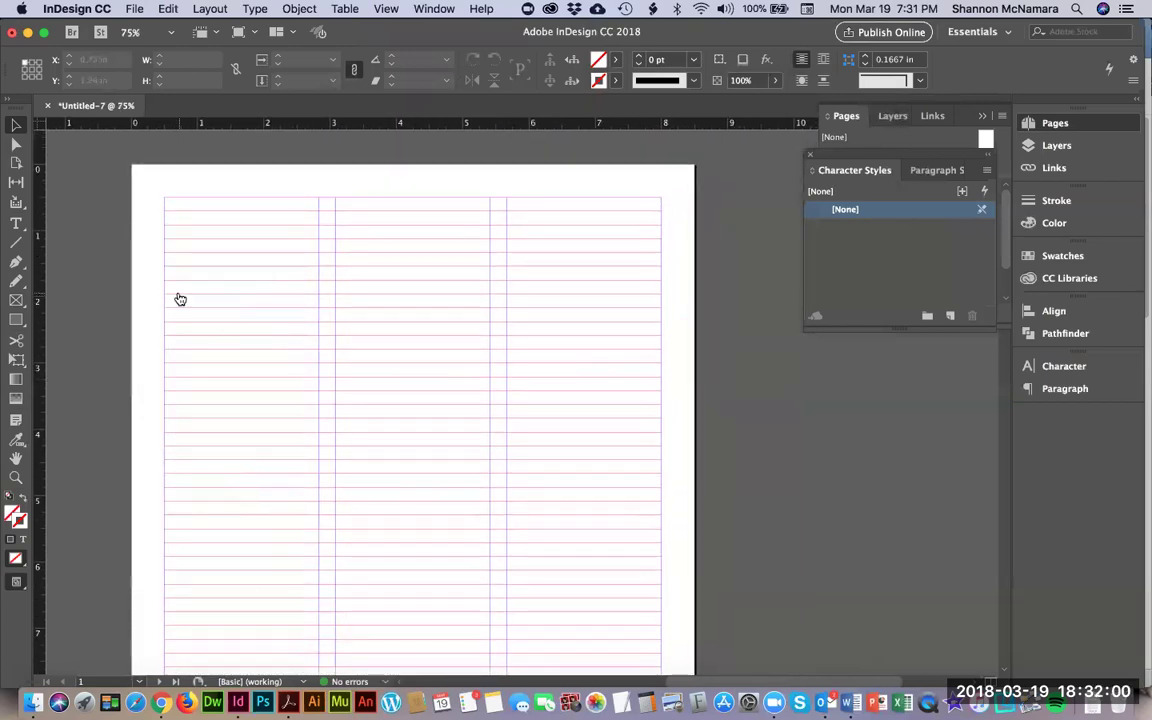
Switch to Chrome and go from the grids help article back to the Assignment slide of DES 105_Wk3.pptx
key("super+Tab")
key("super+Tab")
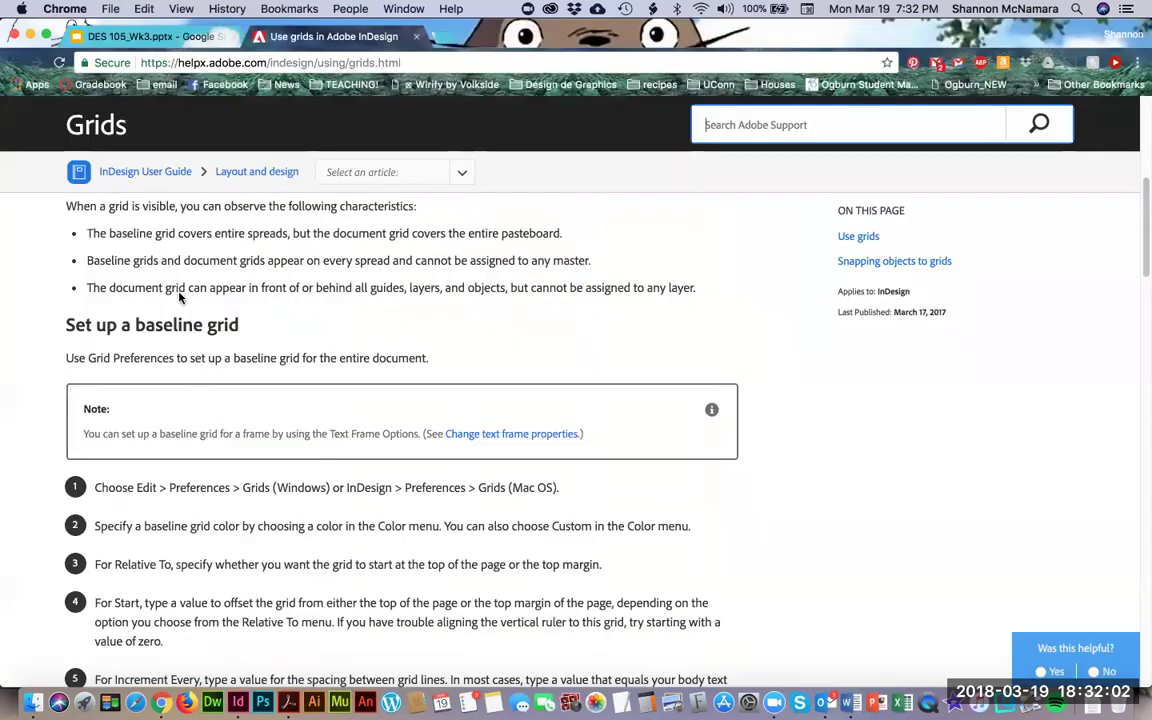
scroll(432, 383, "down", 8)
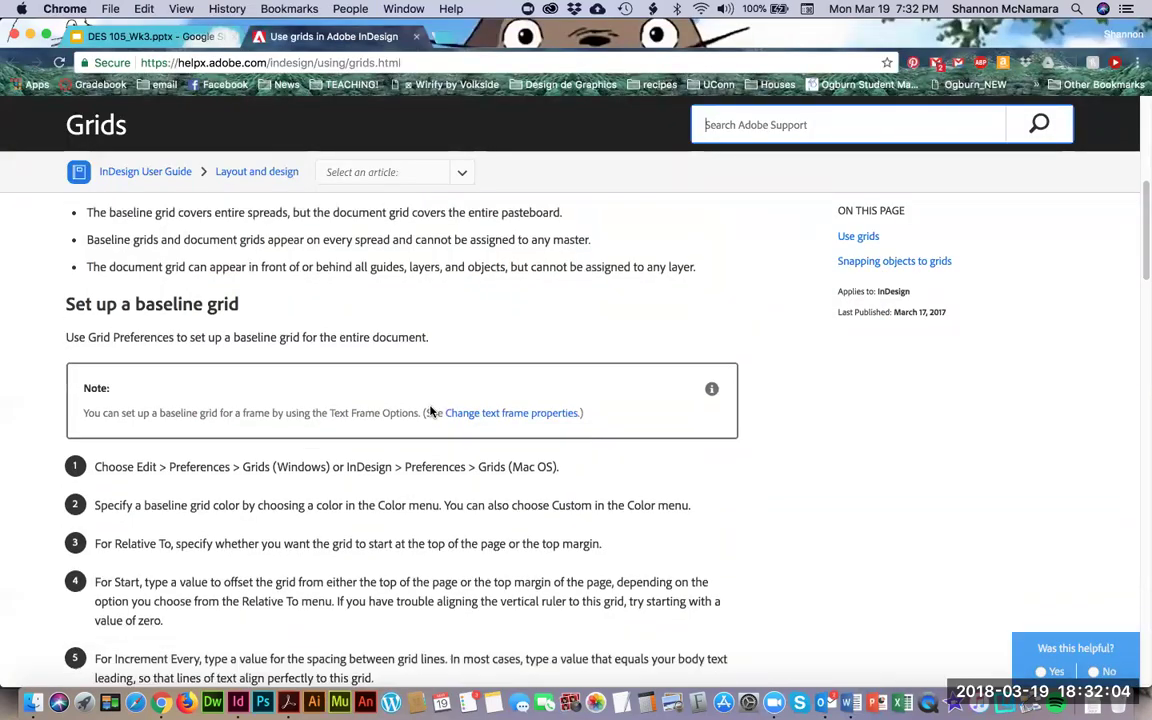
left_click(150, 36)
left_click(253, 311)
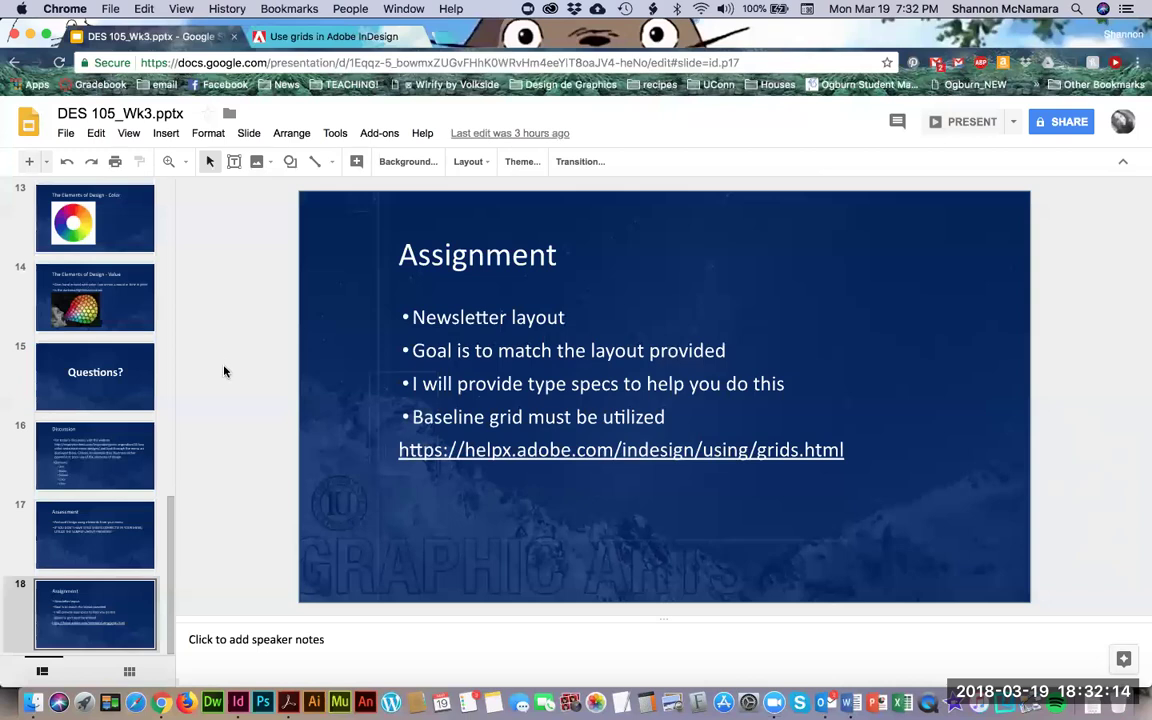
key("super+Tab")
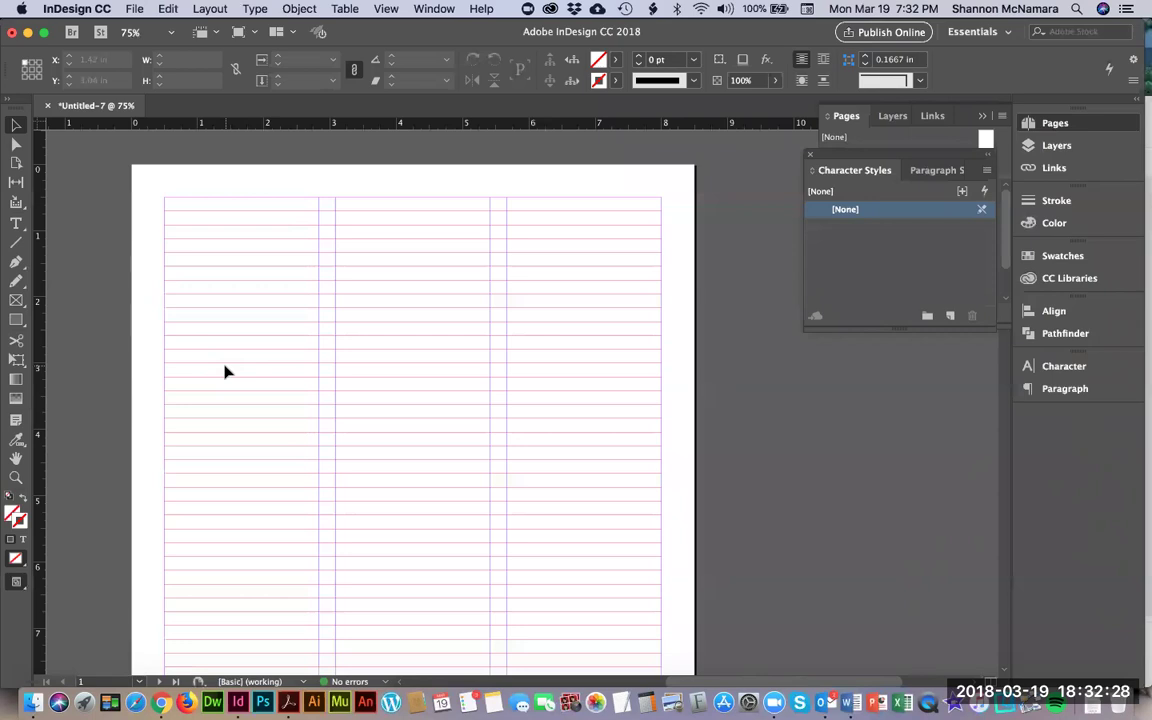
key("super+Tab")
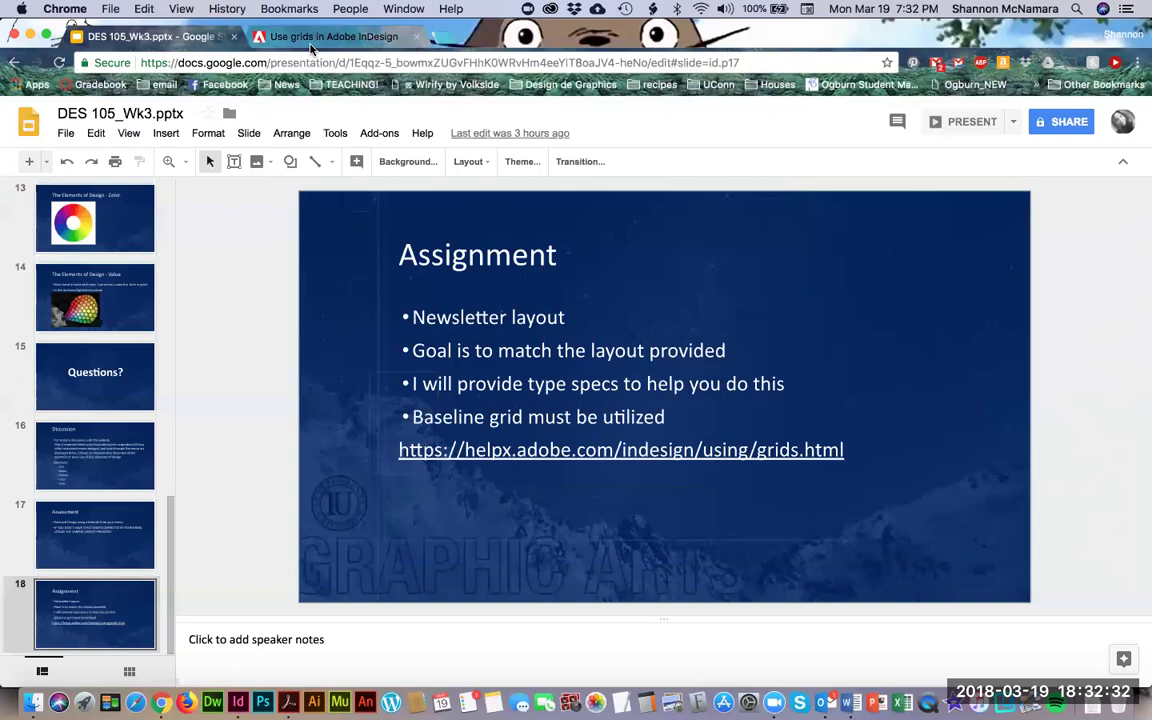
Switch to the Week 3 Assignment page in the other Chrome window and review its prompt, requirements and asset list
key("super+grave")
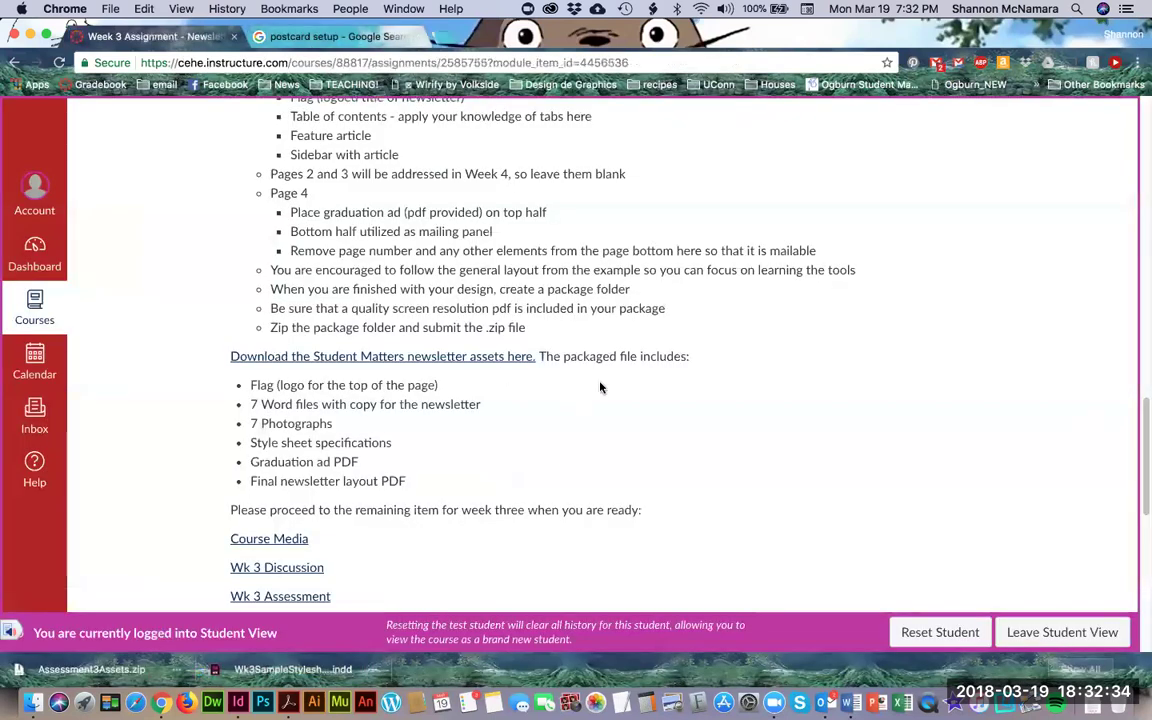
scroll(600, 365, "down", 3)
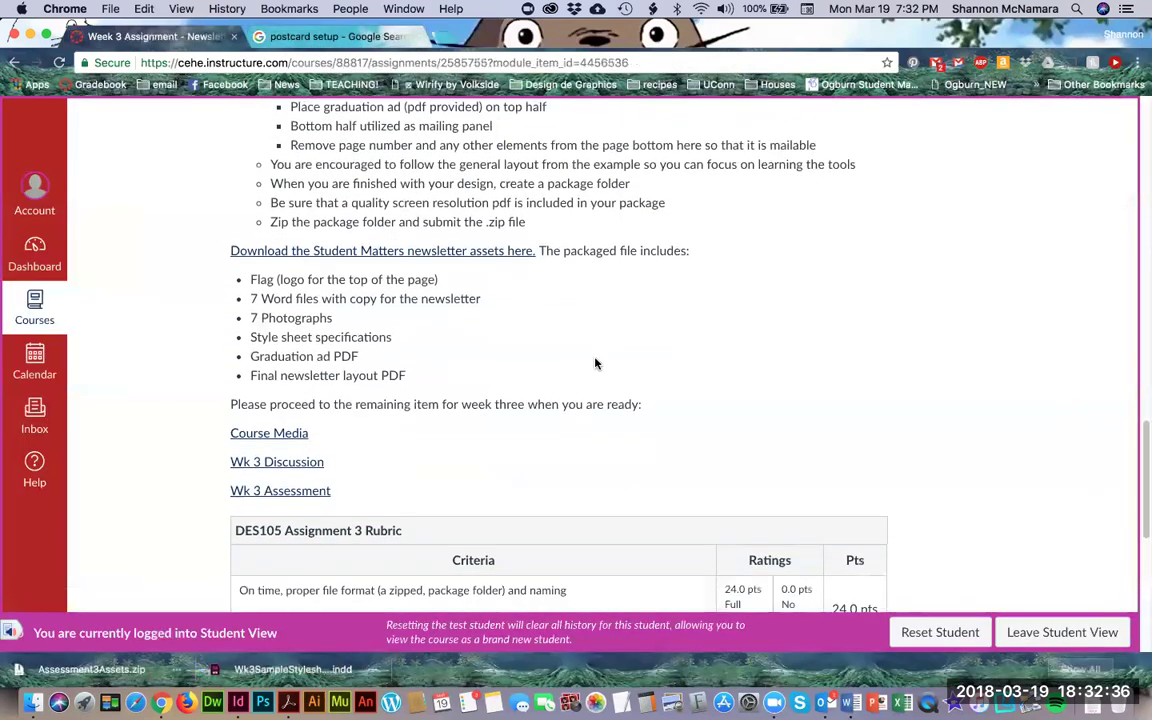
scroll(595, 363, "up", 15)
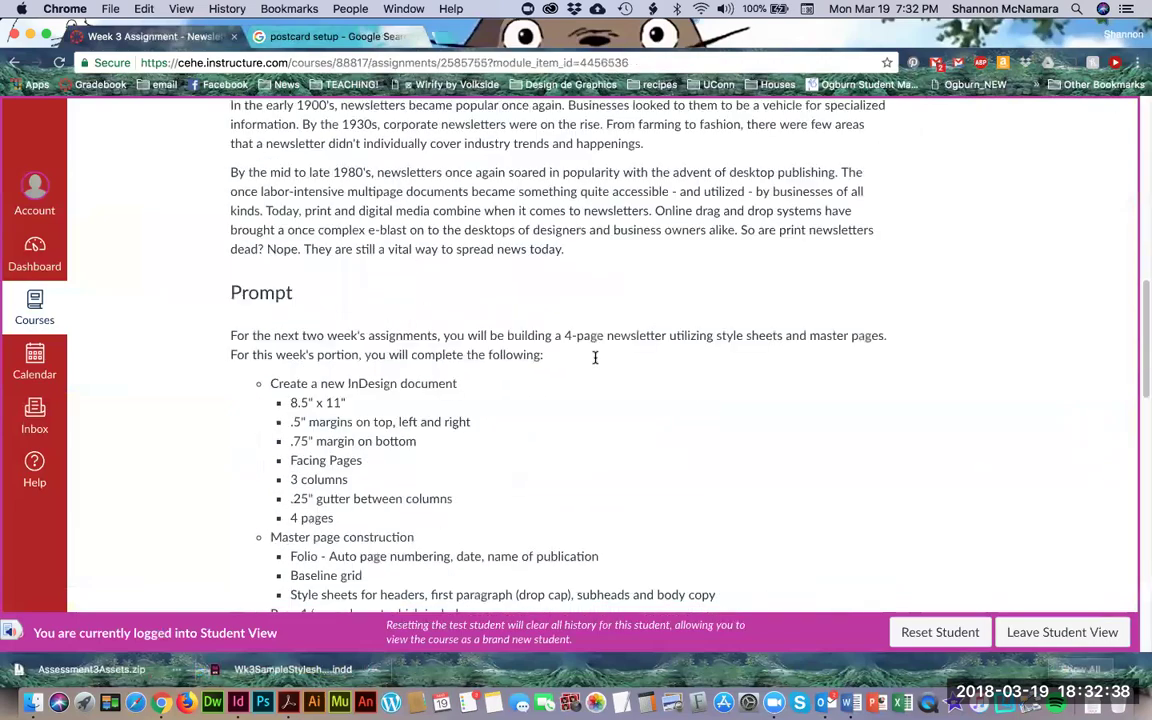
scroll(595, 360, "down", 10)
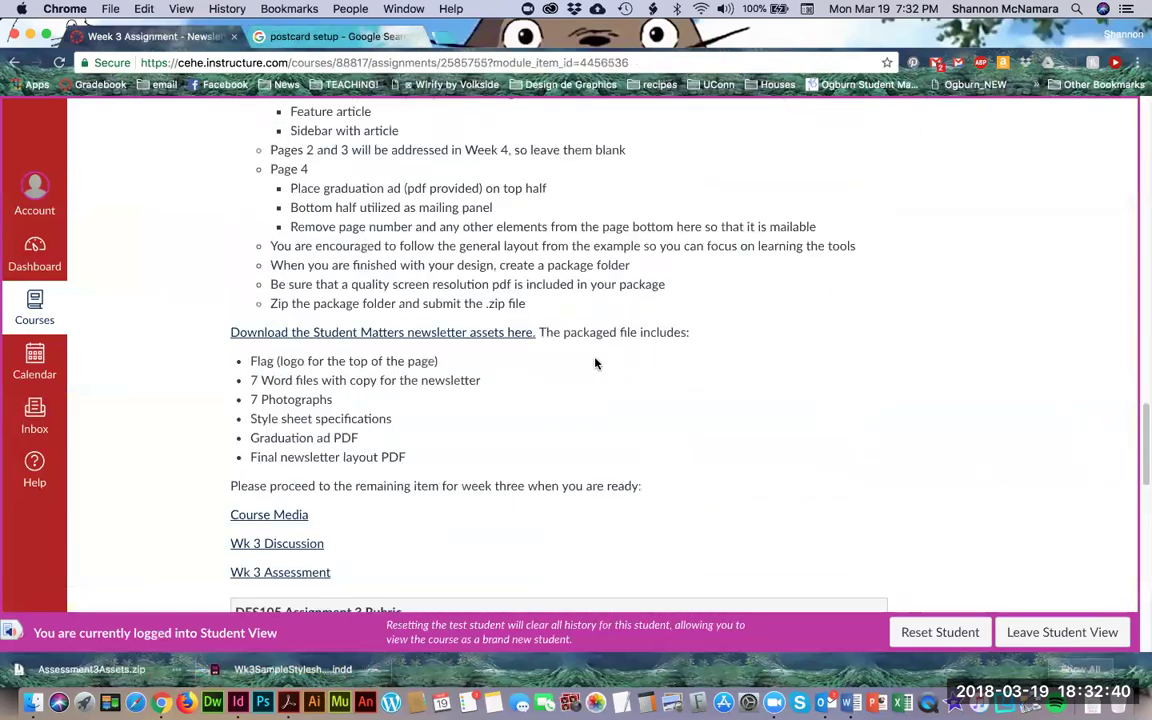
Review the Week 3 Assignment page's rubric, document specifications, page requirements and submission instructions
scroll(595, 363, "down", 10)
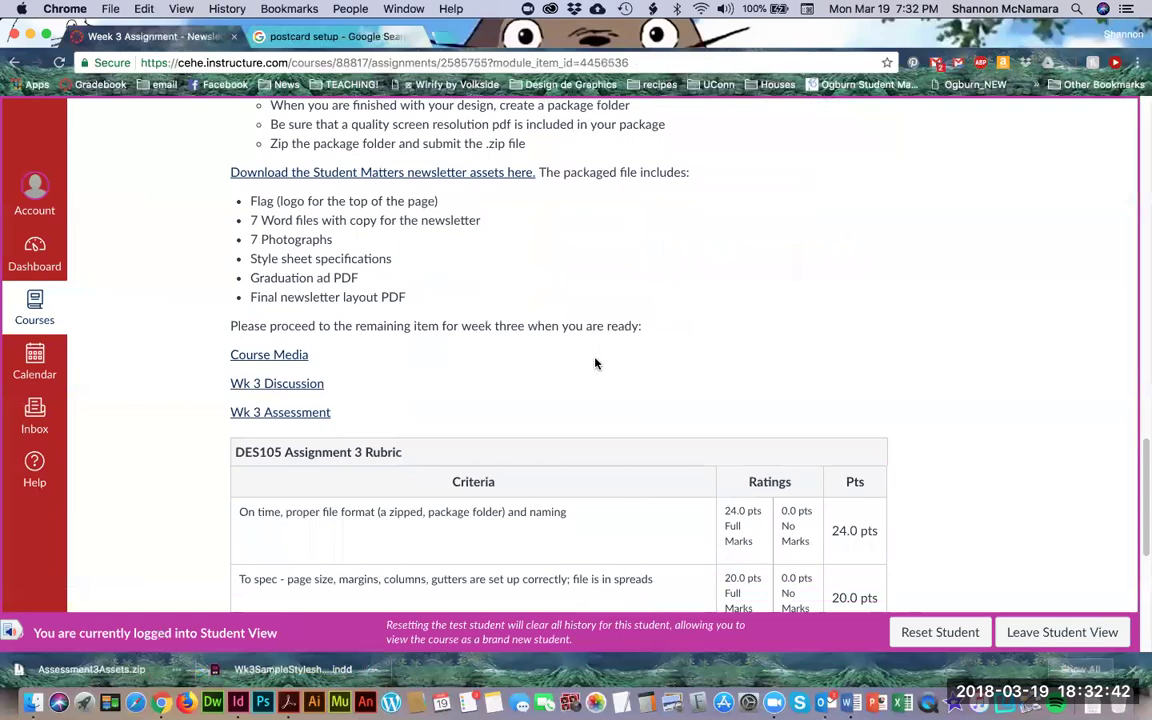
scroll(595, 363, "up", 8)
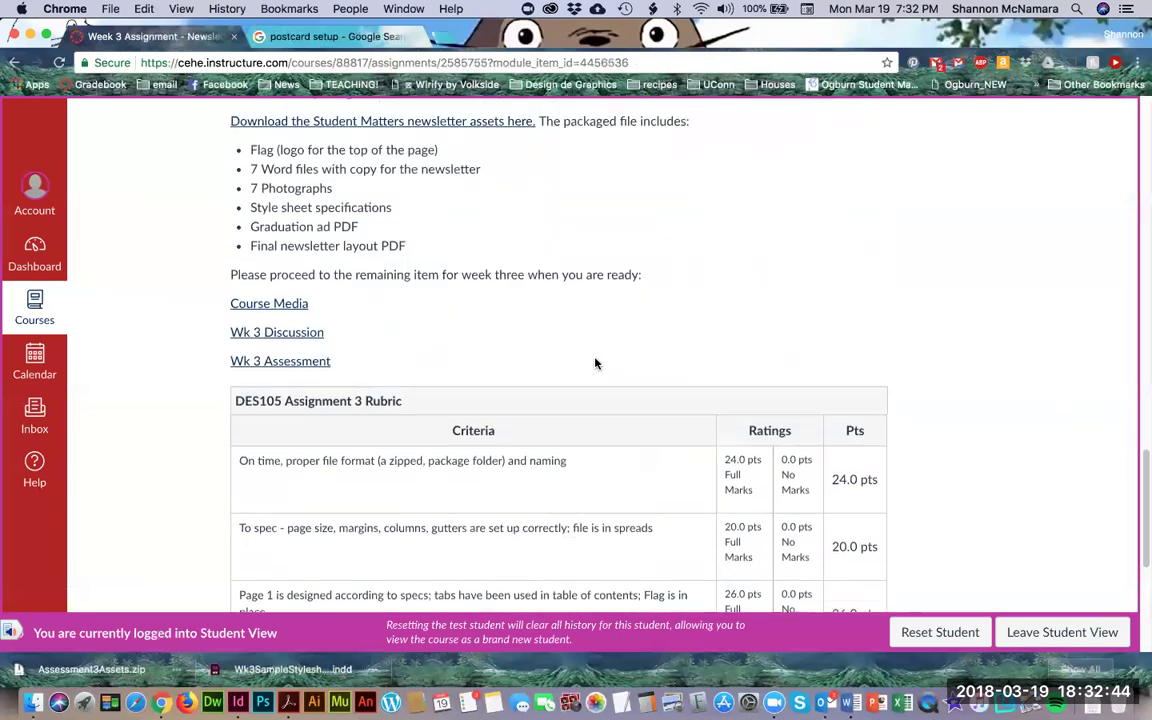
scroll(595, 363, "up", 5)
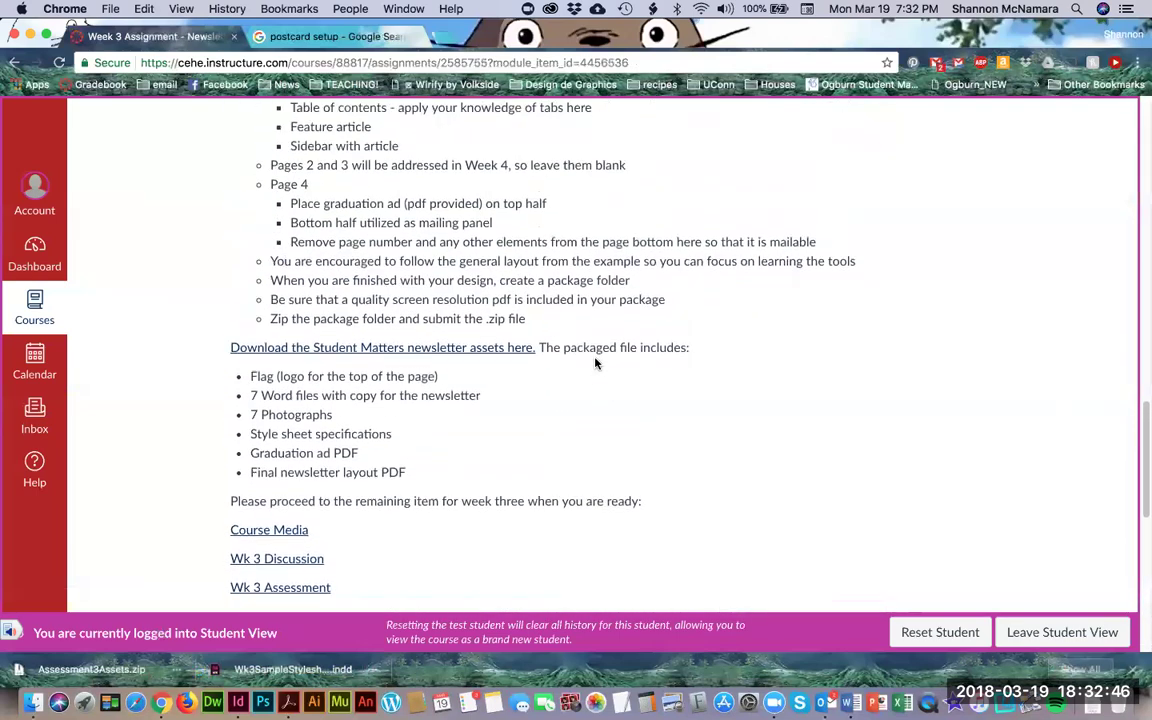
scroll(595, 357, "up", 2)
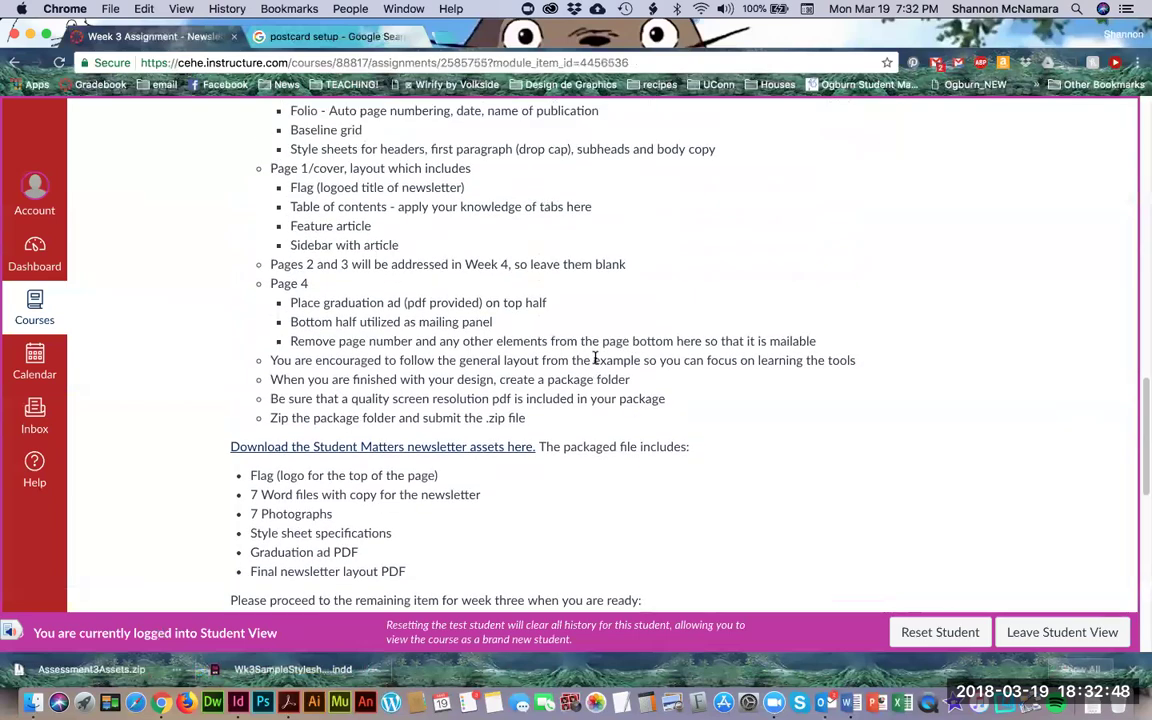
scroll(595, 360, "up", 8)
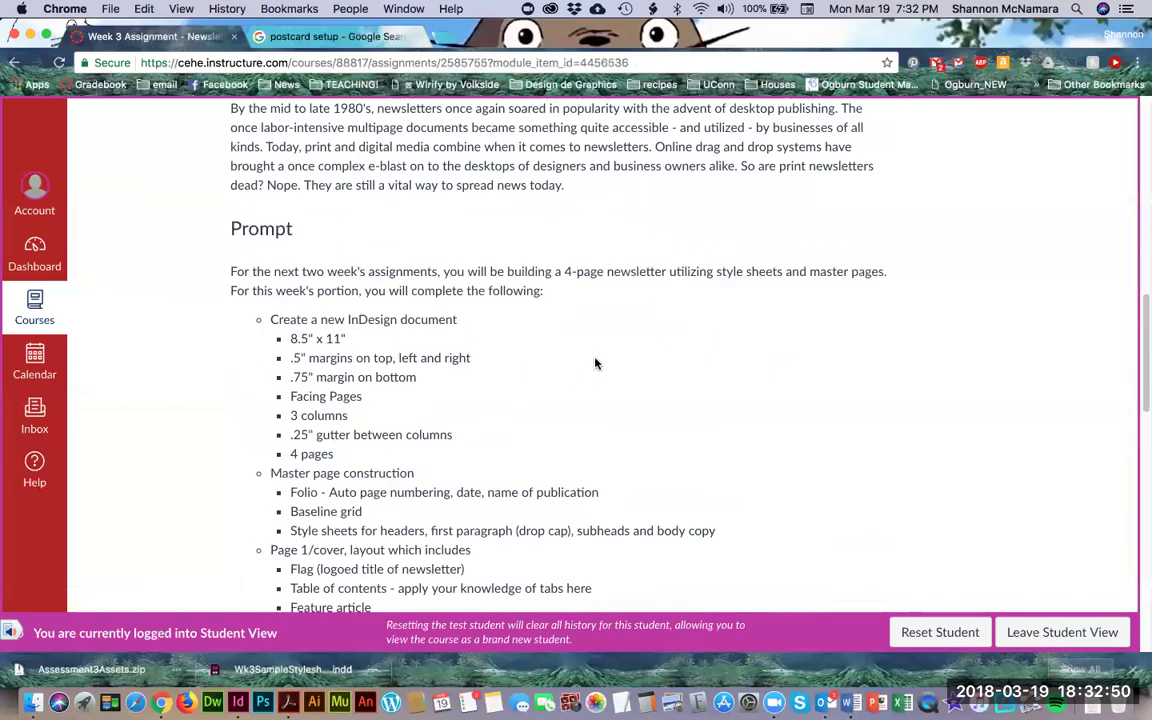
scroll(595, 363, "up", 3)
scroll(595, 363, "down", 5)
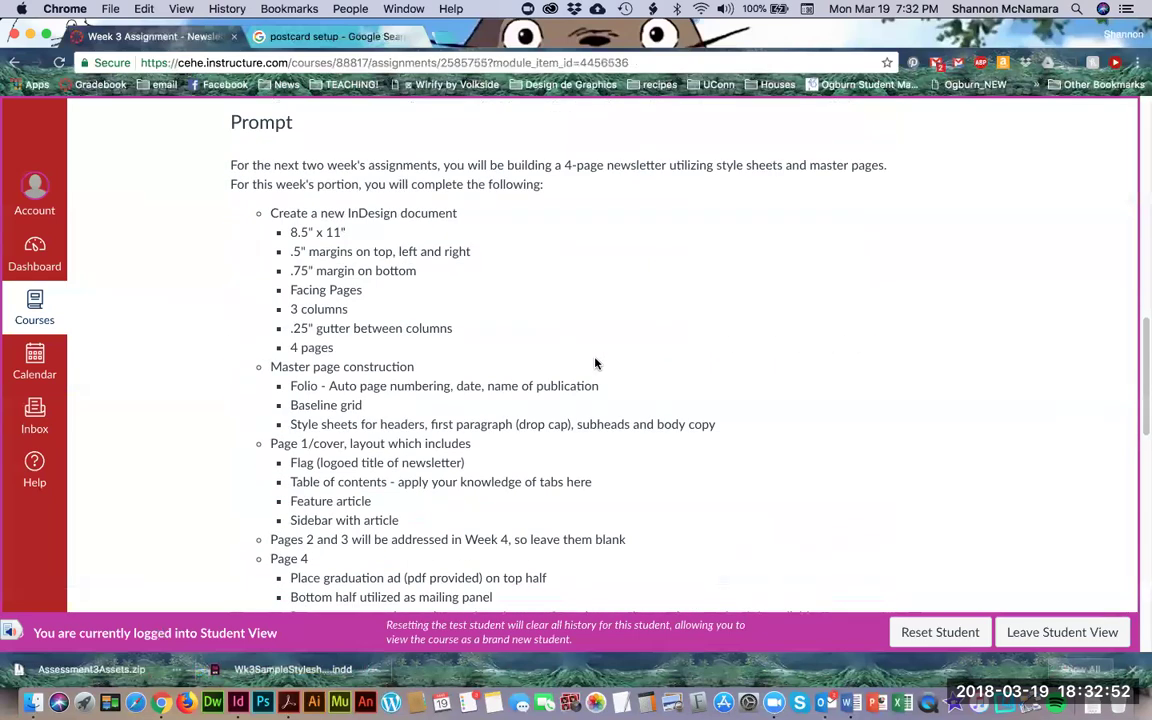
scroll(595, 363, "down", 4)
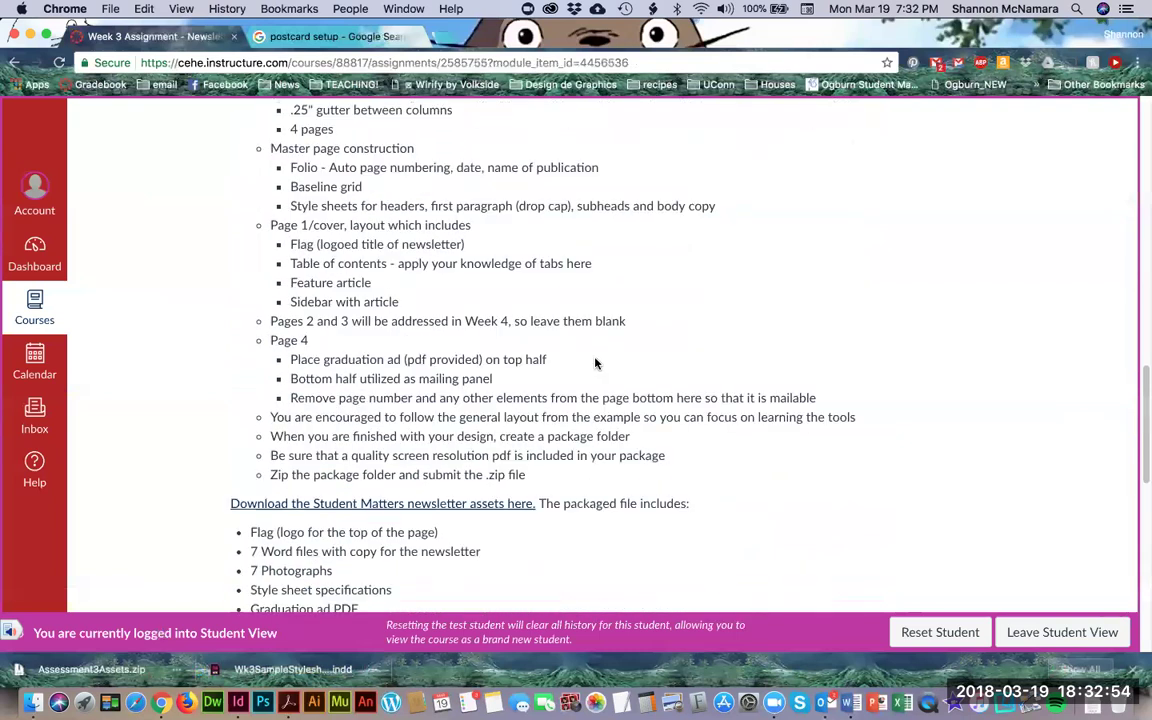
scroll(595, 361, "down", 1)
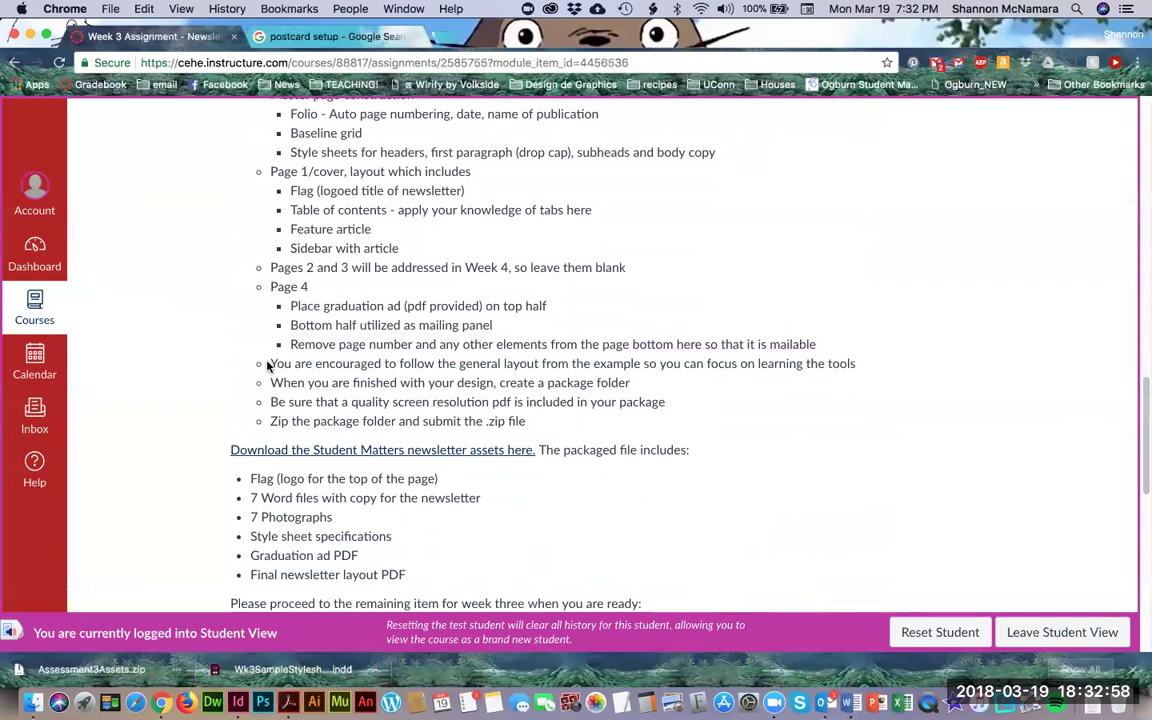
Search the assignment page for DES105 to look for the file-naming instructions
key("super+f")
type("DES105")
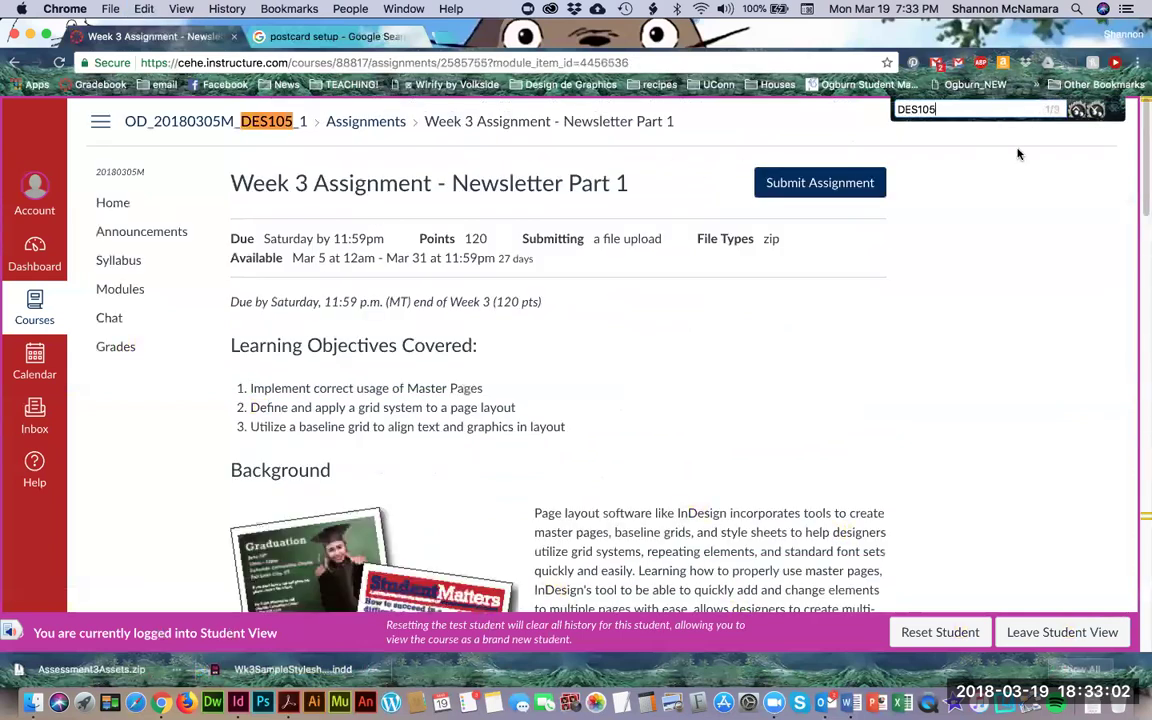
left_click(1095, 113)
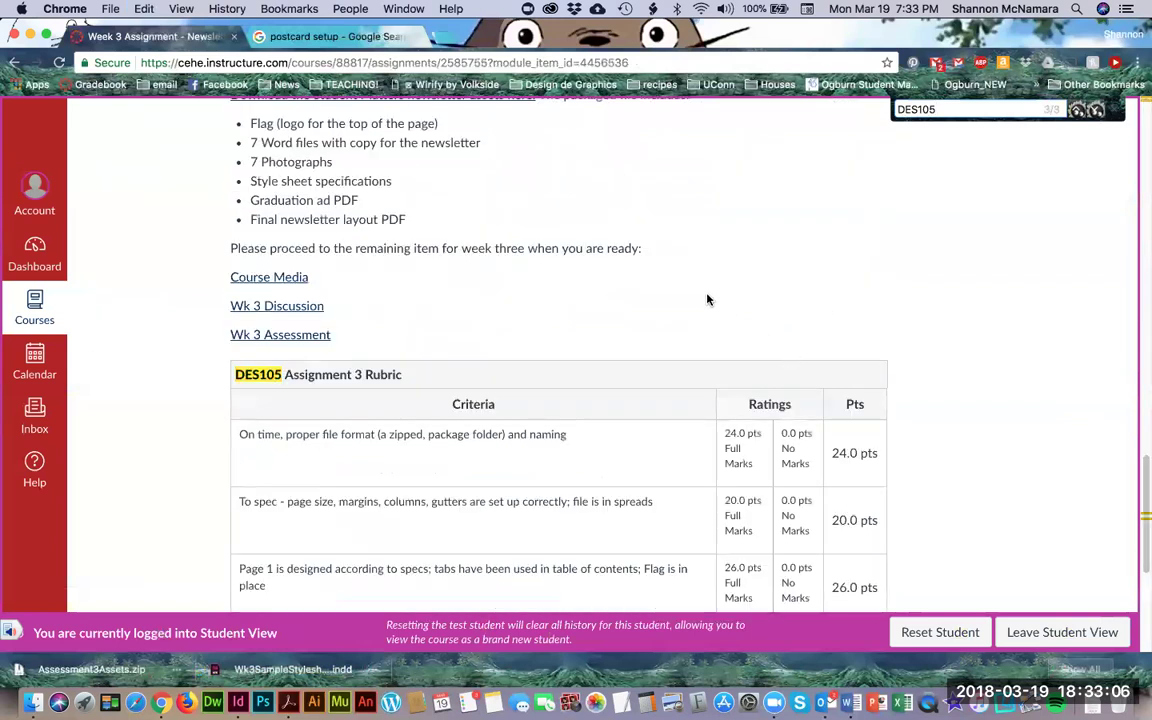
scroll(707, 300, "up", 3)
scroll(700, 292, "up", 2)
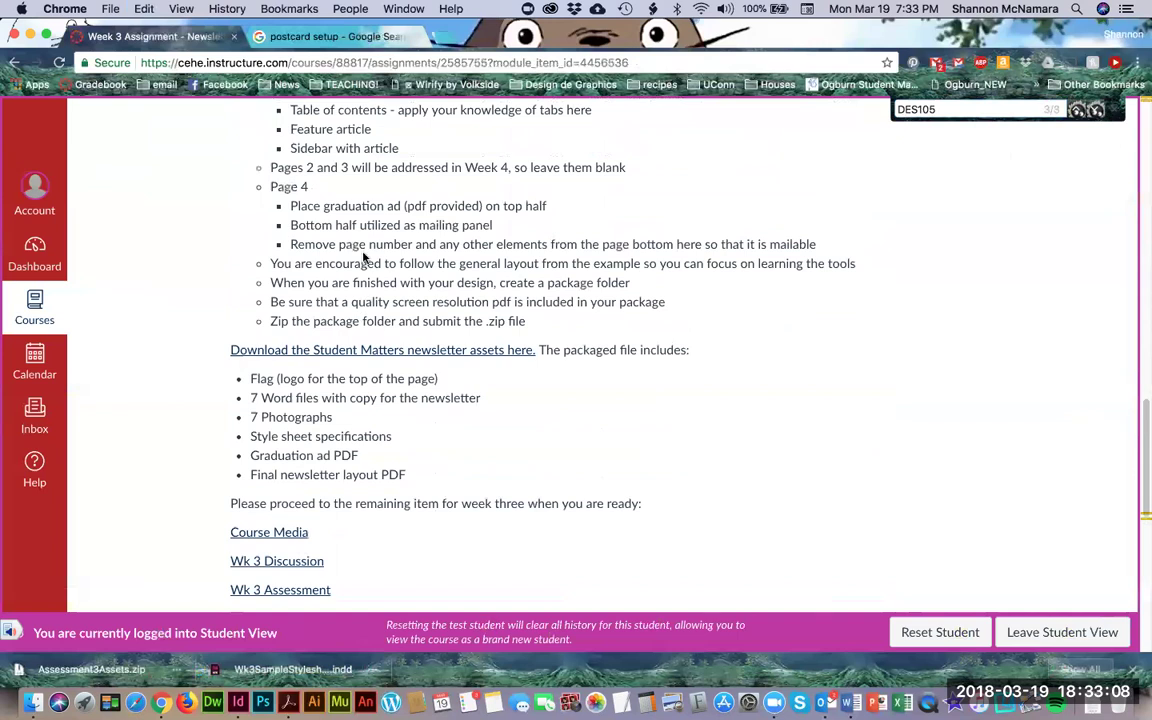
Switch to InDesign and save the document in Week 3's My Assignment folder as DES105_Assignment3_ plus the student's name, in InDesign CC 2018 format
key("super+Tab")
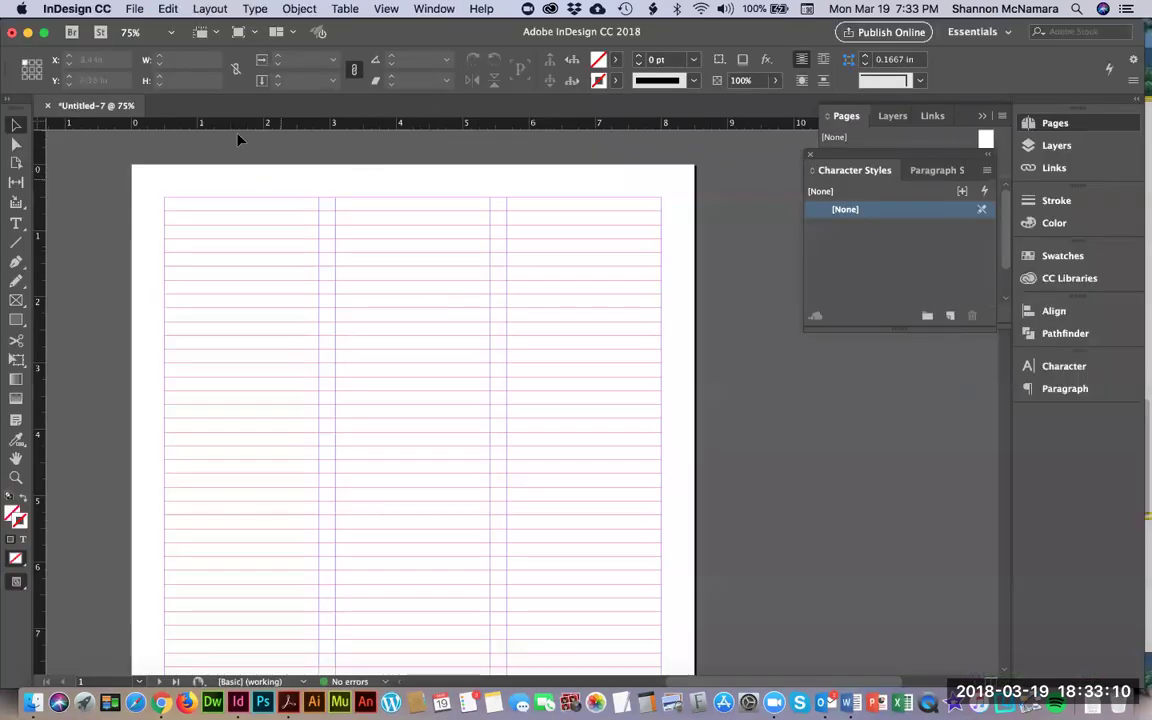
key("super+s")
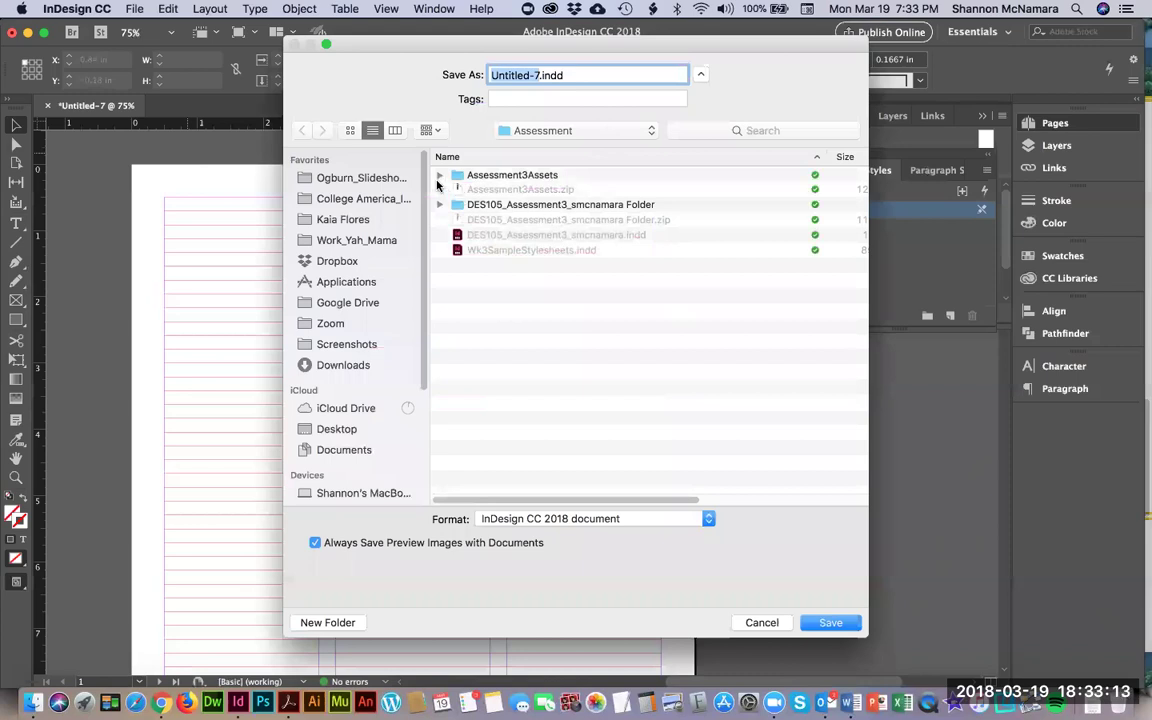
left_click(548, 240)
left_click(548, 131)
left_click(545, 152)
left_click_drag(595, 76, 534, 76)
type("Assi")
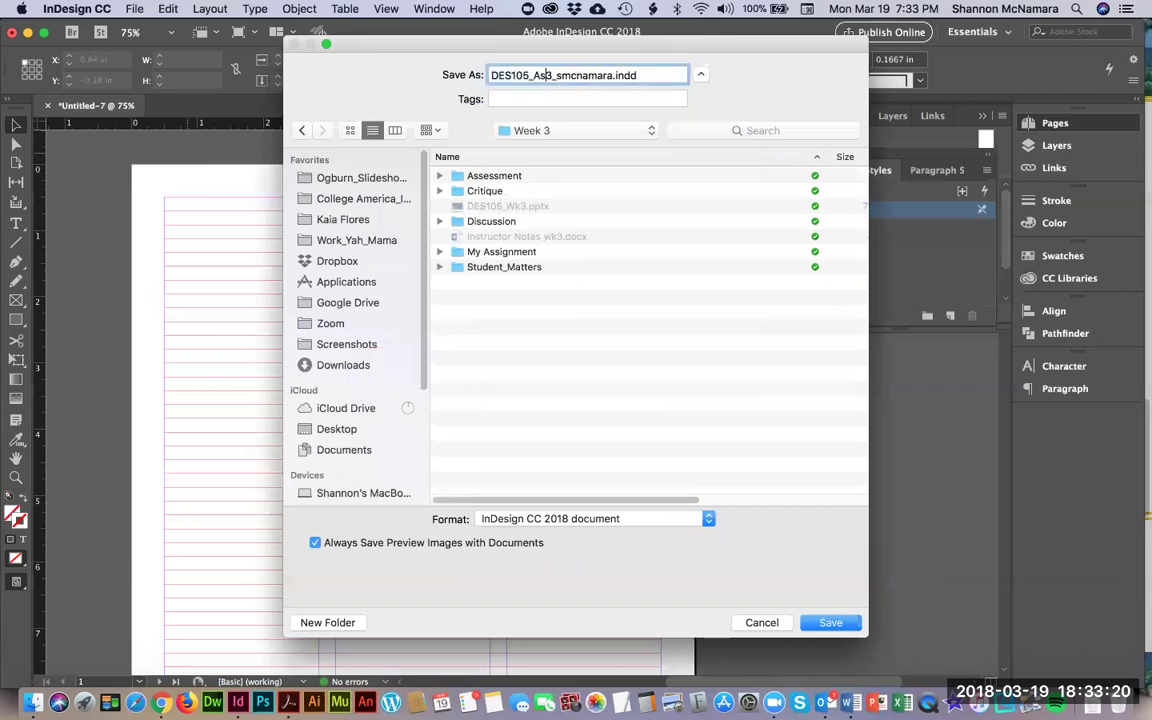
type("gnment")
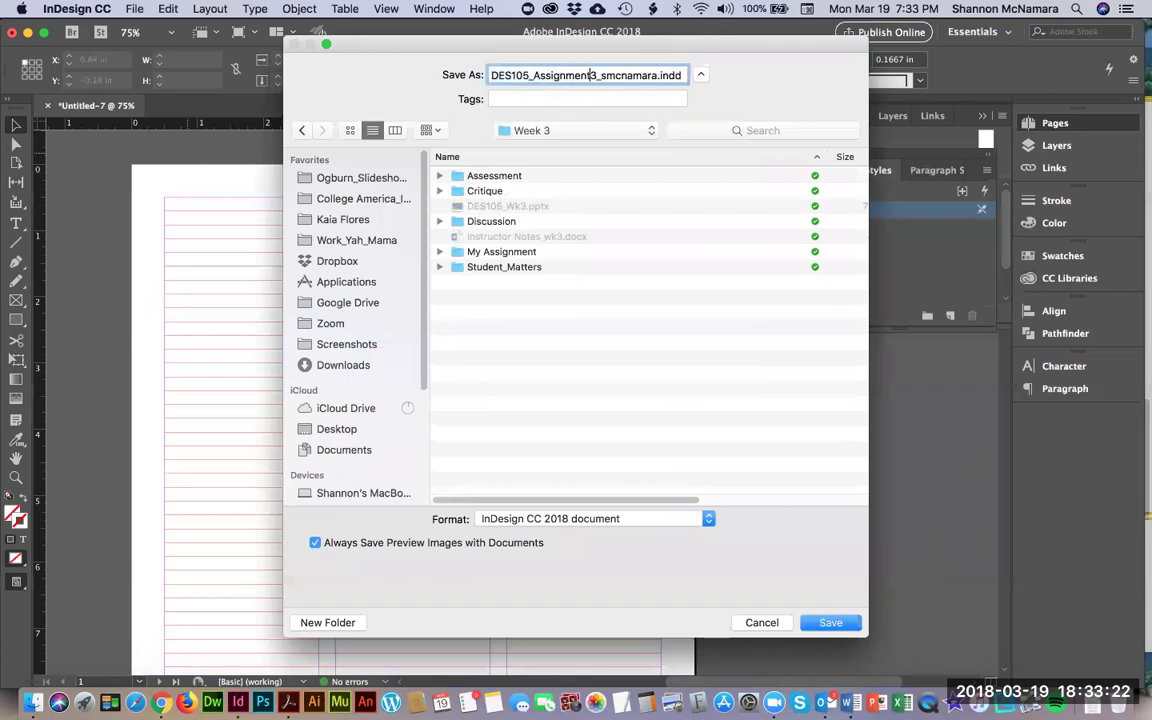
double_click(504, 252)
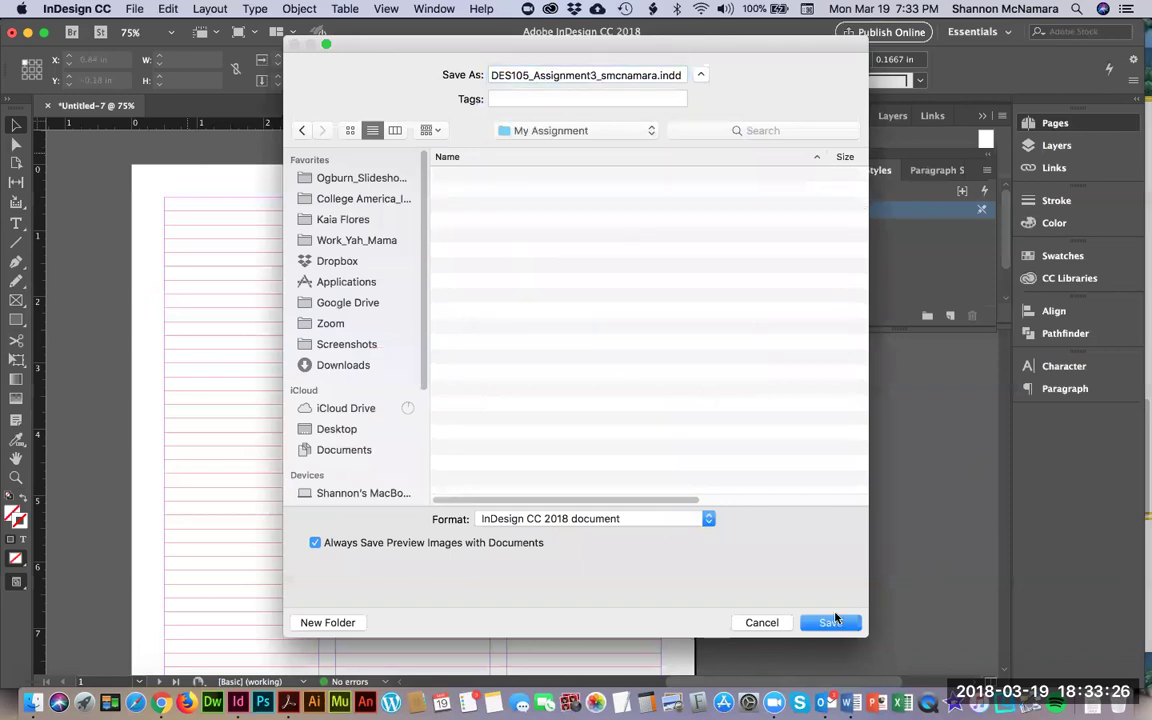
key("Return")
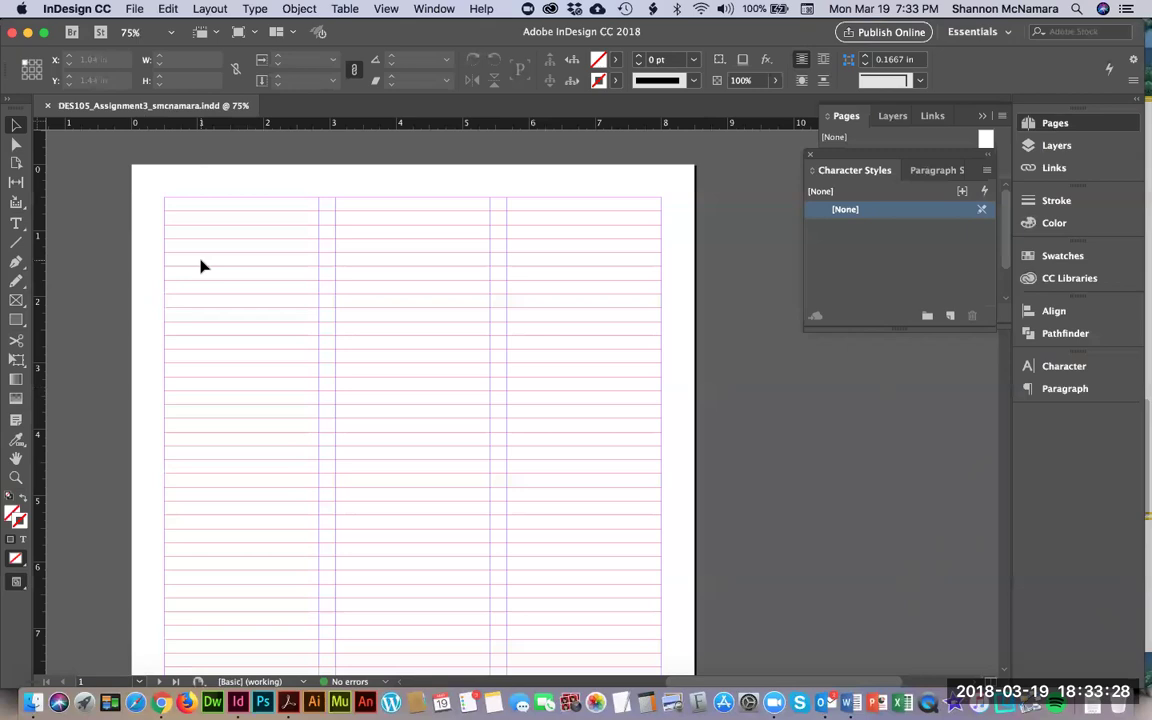
Switch to the StyleSheetSettings document in Word and review the size/leading notation and the body copy style specifications
key("super+Tab")
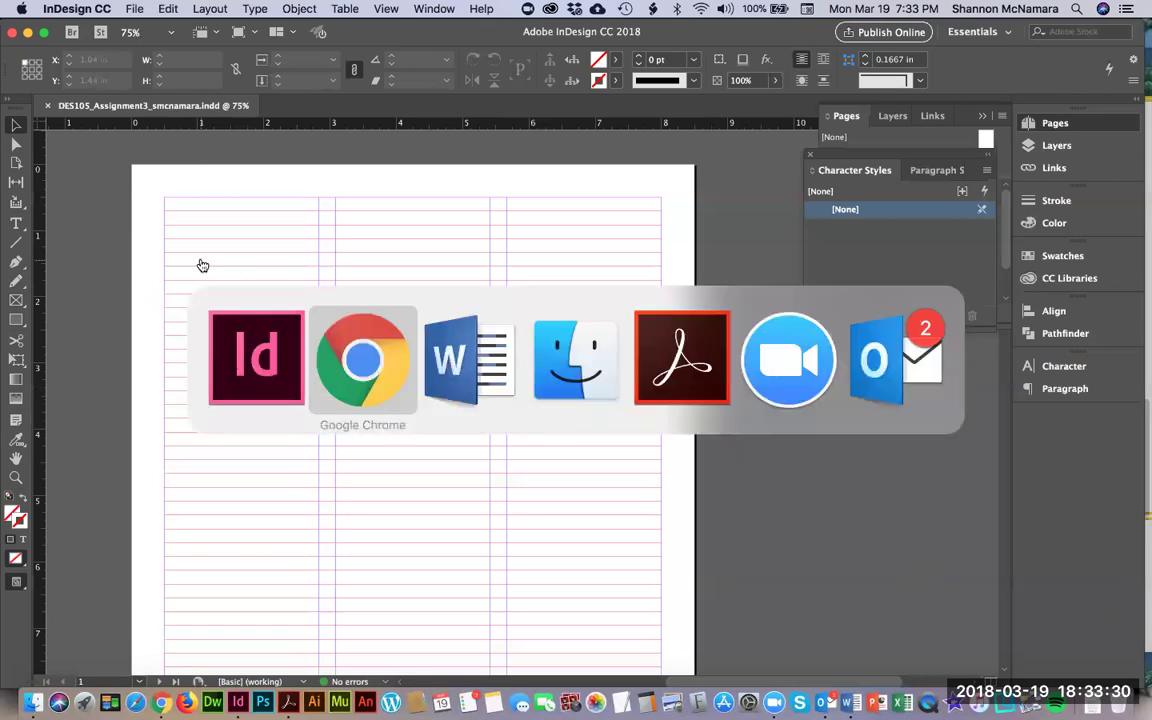
key("super+Tab")
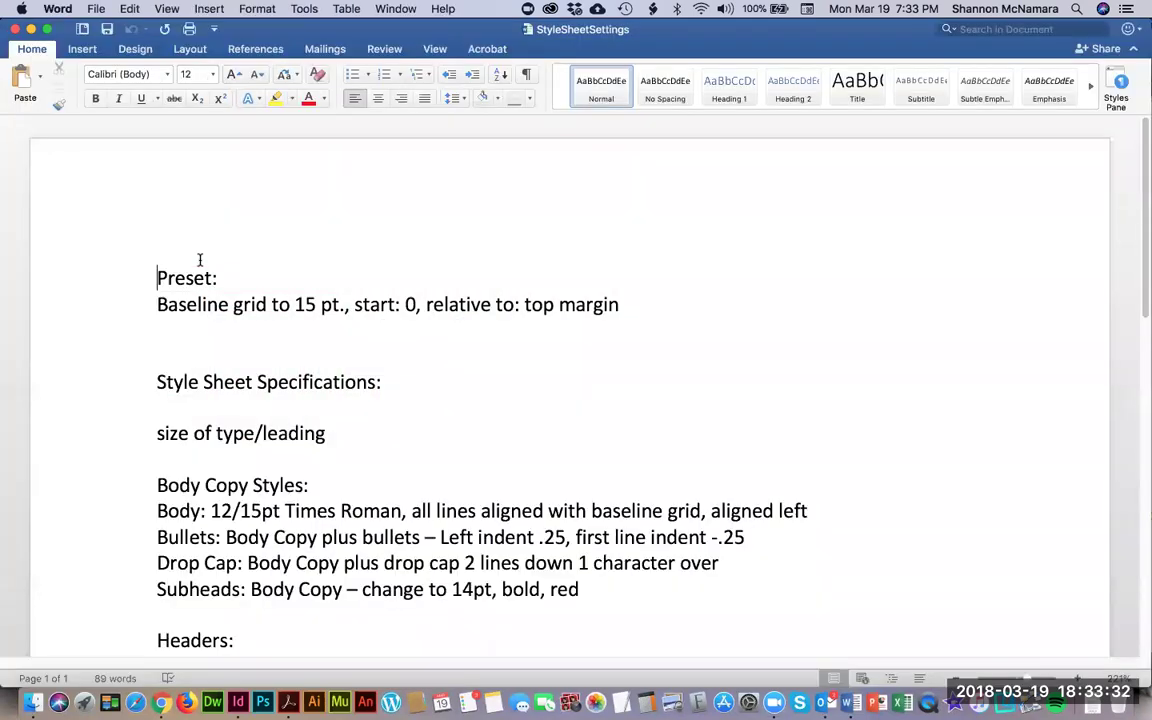
scroll(257, 340, "down", 1)
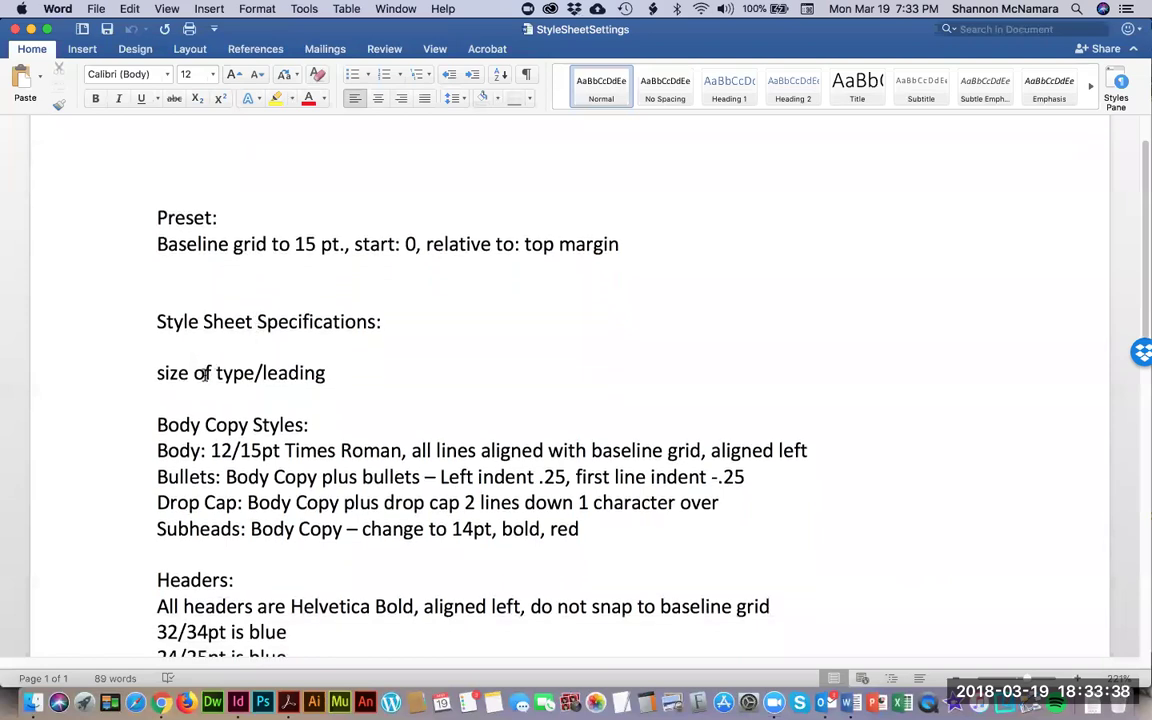
left_click_drag(190, 373, 342, 378)
left_click(323, 372)
scroll(345, 437, "down", 1)
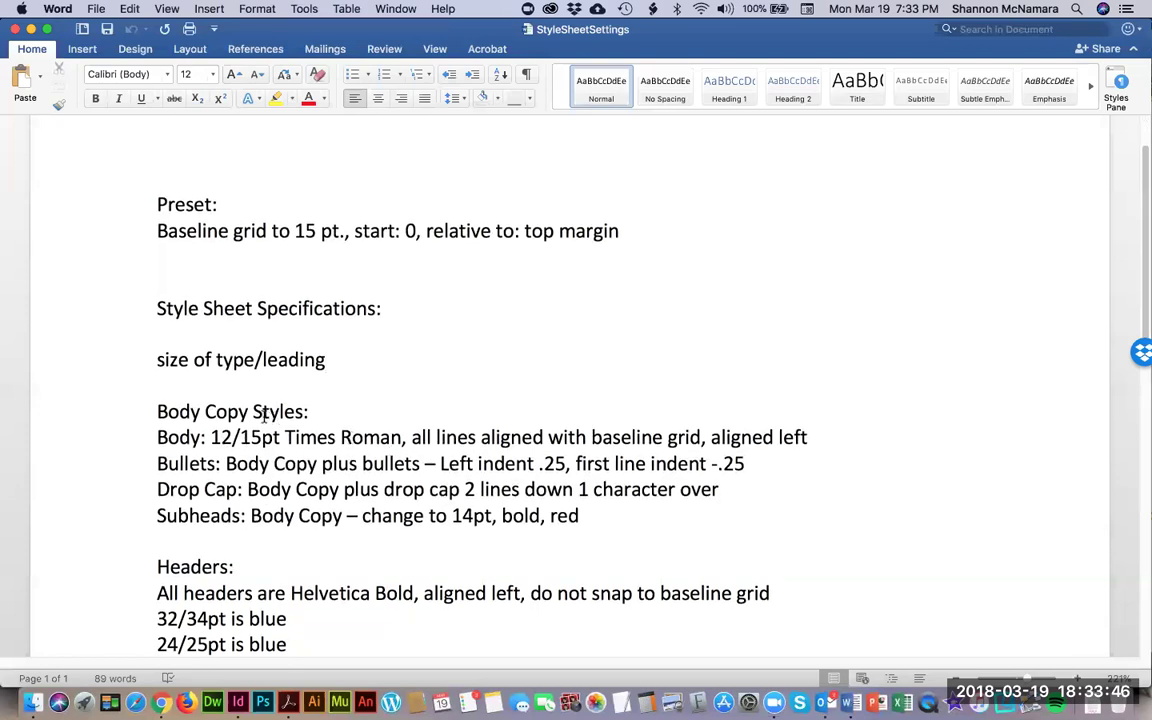
key("super+Tab")
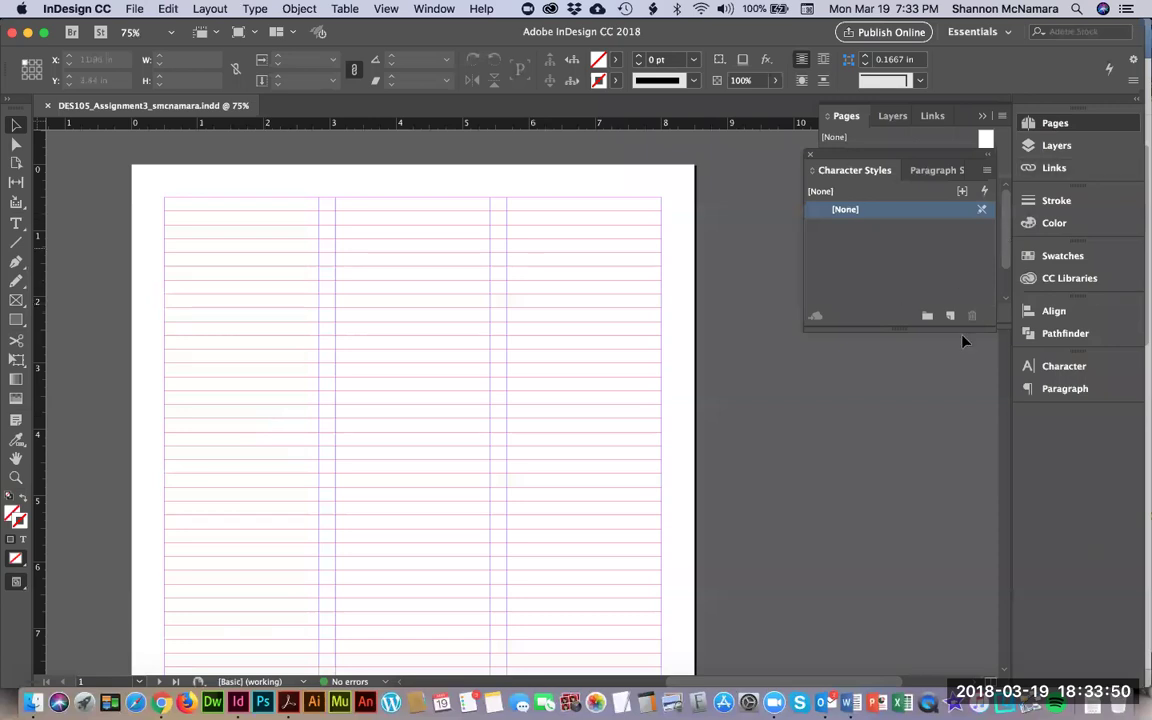
key("super+Tab")
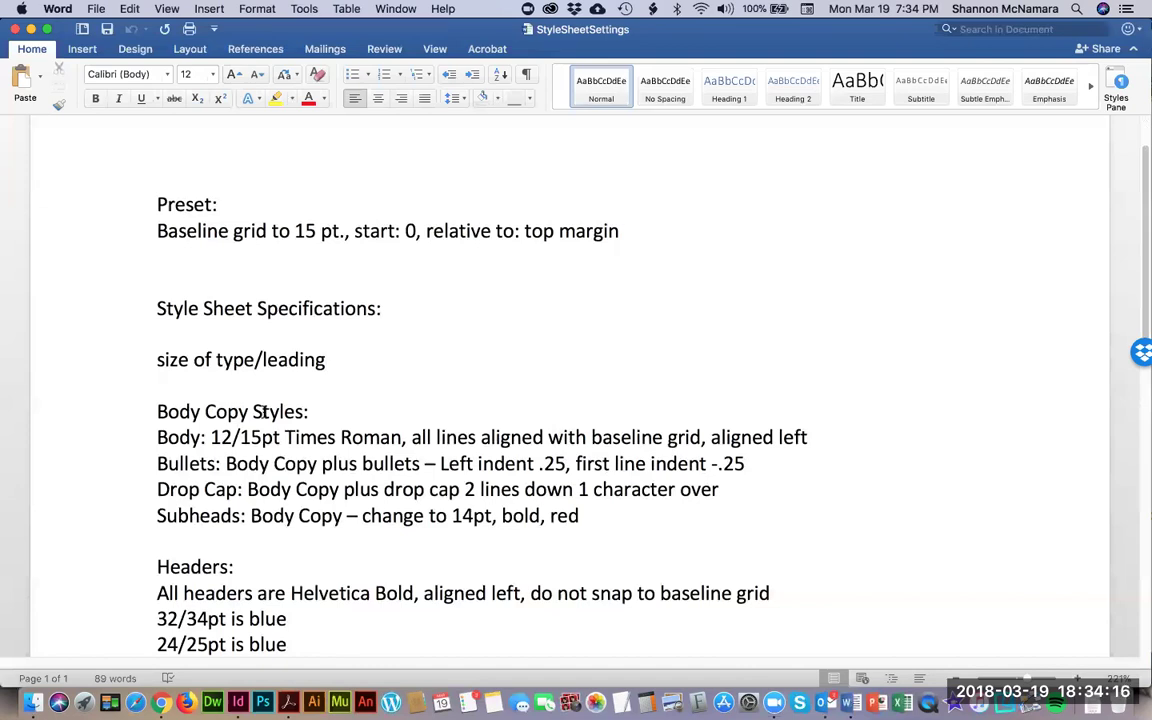
Switch to InDesign, create a new character style and open its style options
key("super+Tab")
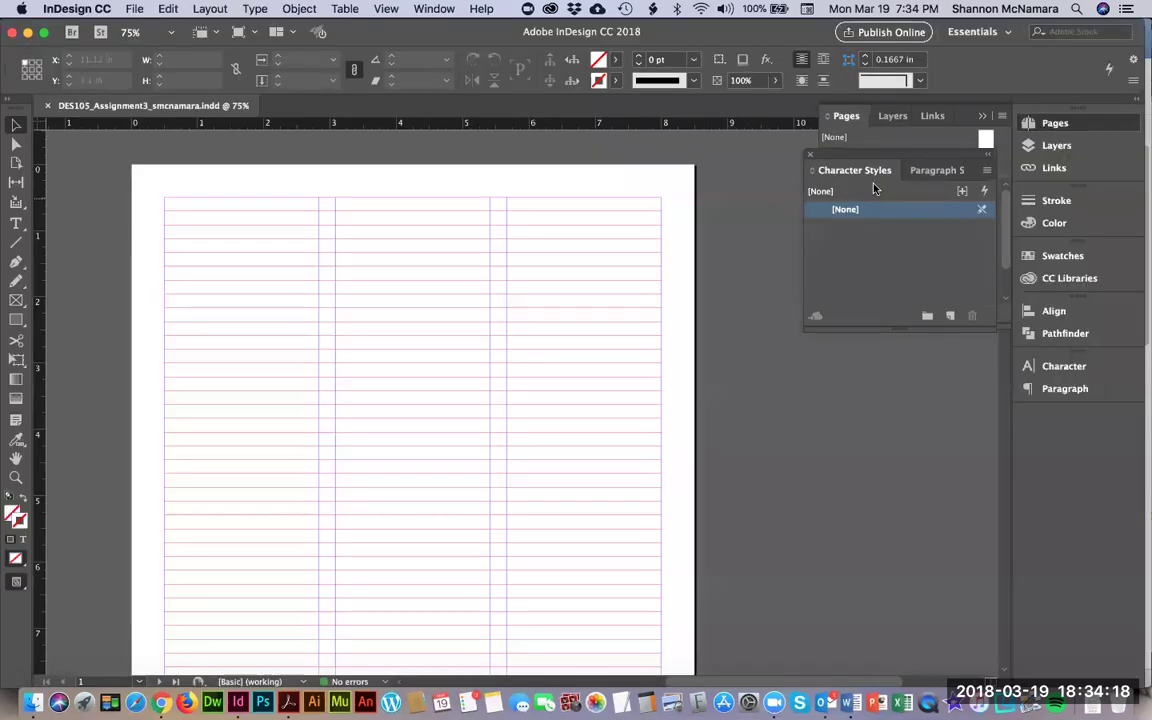
left_click(960, 318)
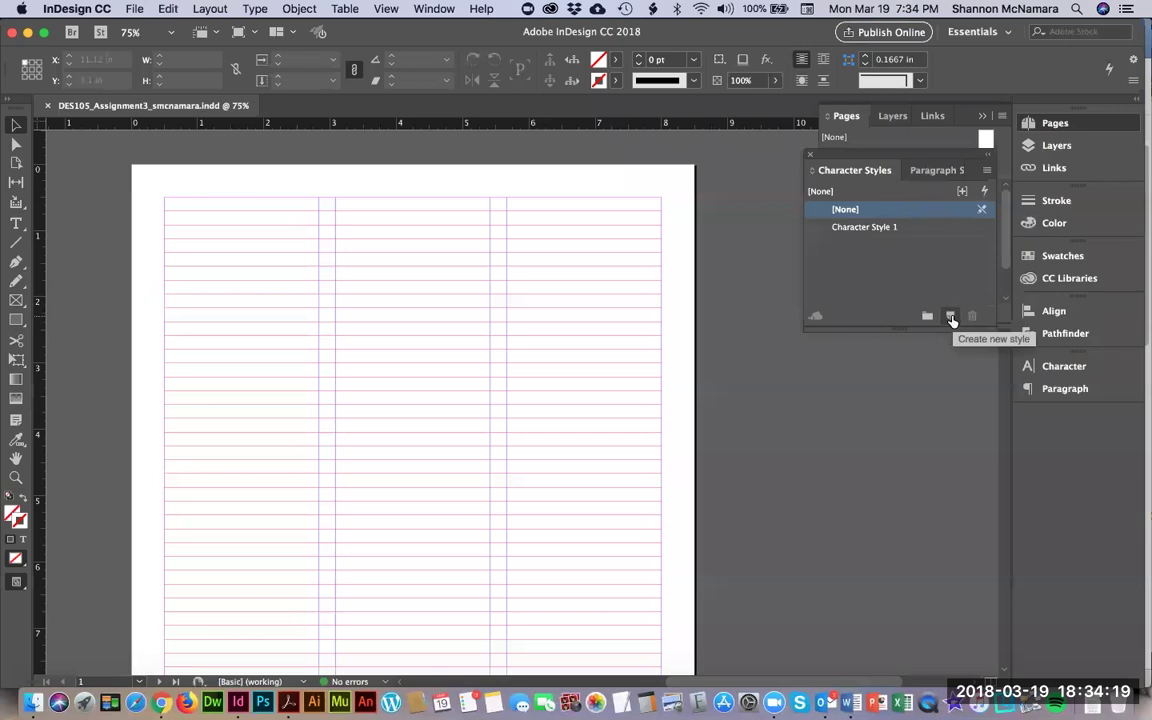
left_click(859, 230)
left_click(847, 228)
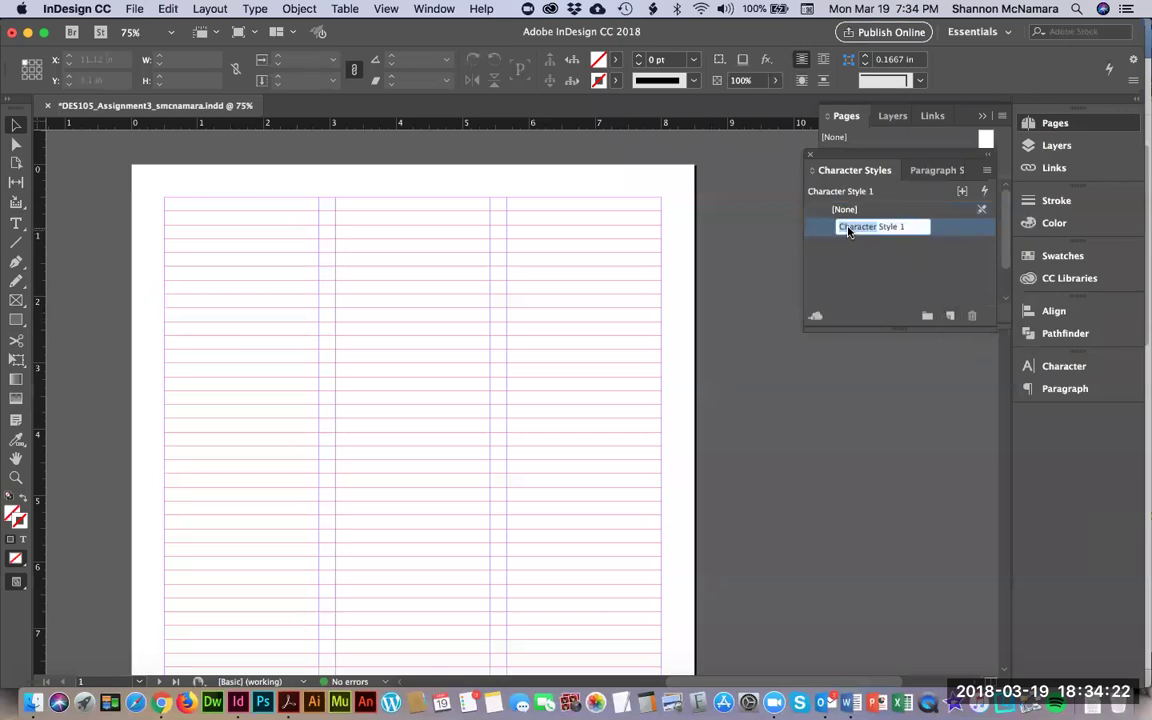
left_click(823, 249)
double_click(856, 234)
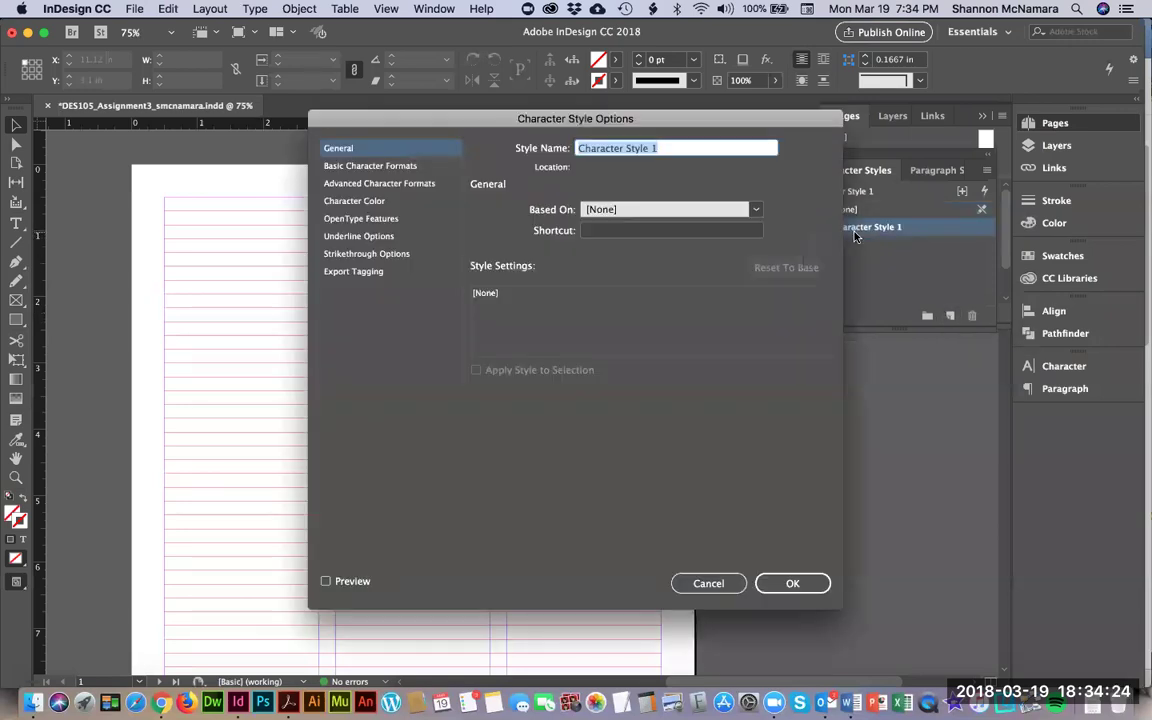
Name the character style Body, copying the name from the StyleSheetSettings document in Word, and keep it based on [None]
key("super+Tab")
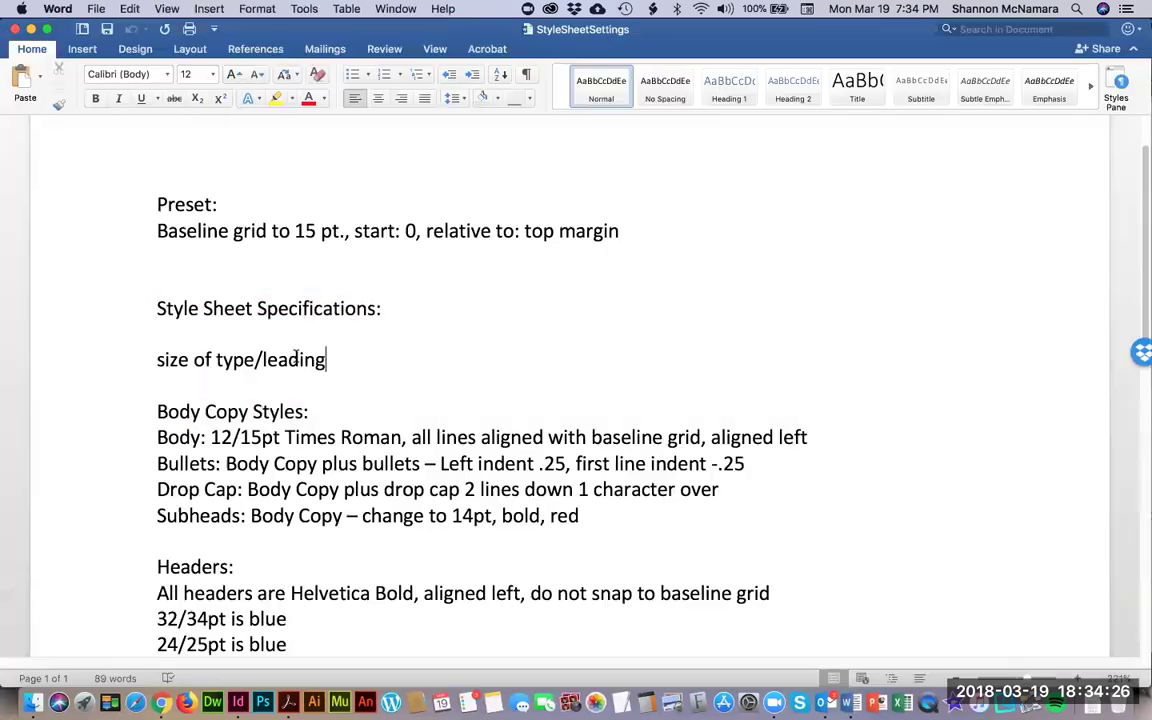
left_click_drag(157, 437, 202, 437)
key("super+c")
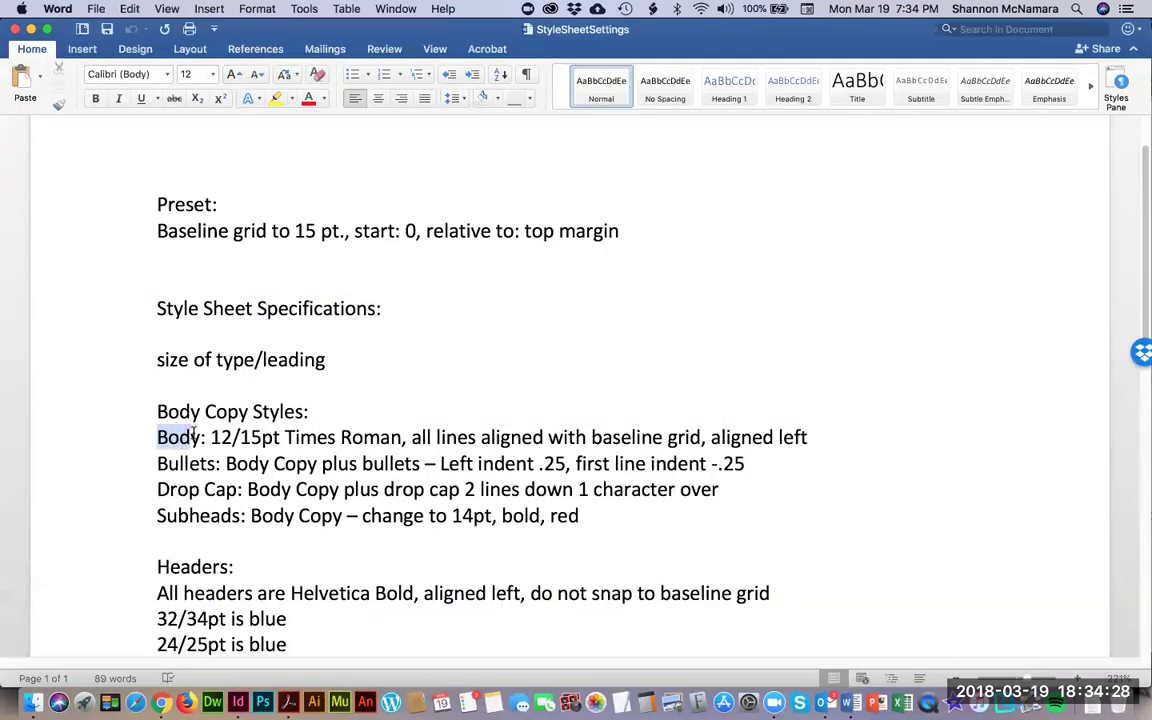
key("super+Tab")
key("super+v")
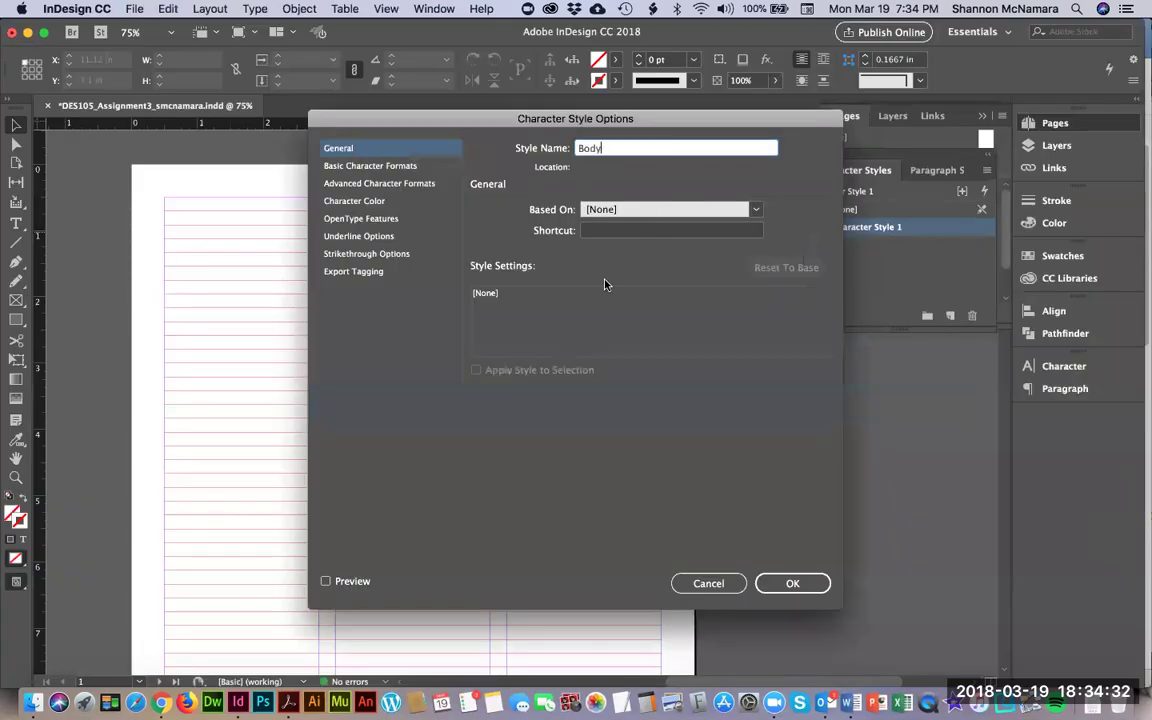
left_click(659, 212)
left_click(660, 229)
Check the body font in the Word specifications and set the Body character style's font family to Times New Roman
left_click(375, 183)
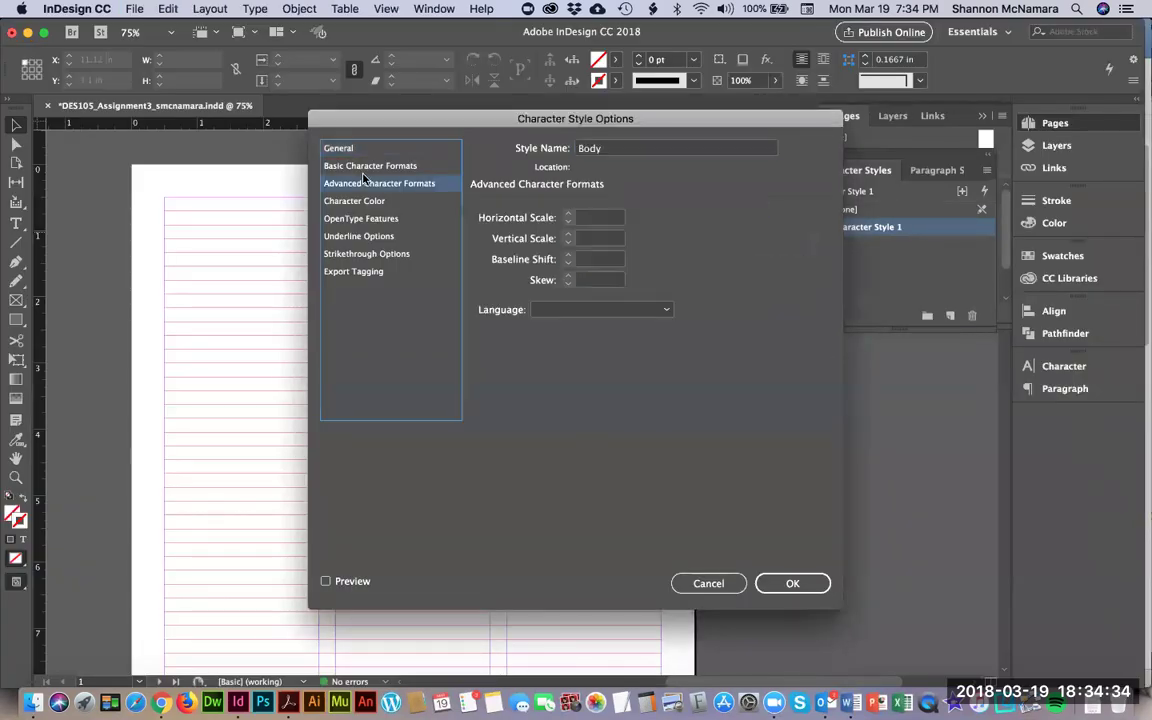
left_click(371, 167)
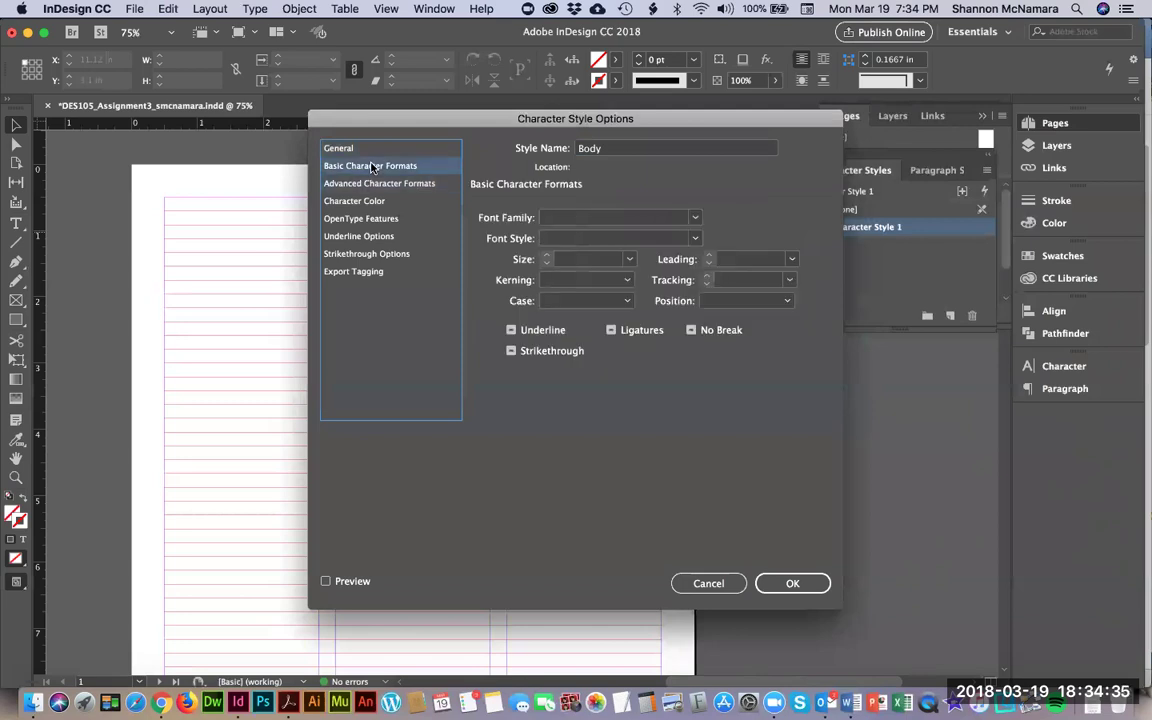
left_click(565, 220)
key("super+Tab")
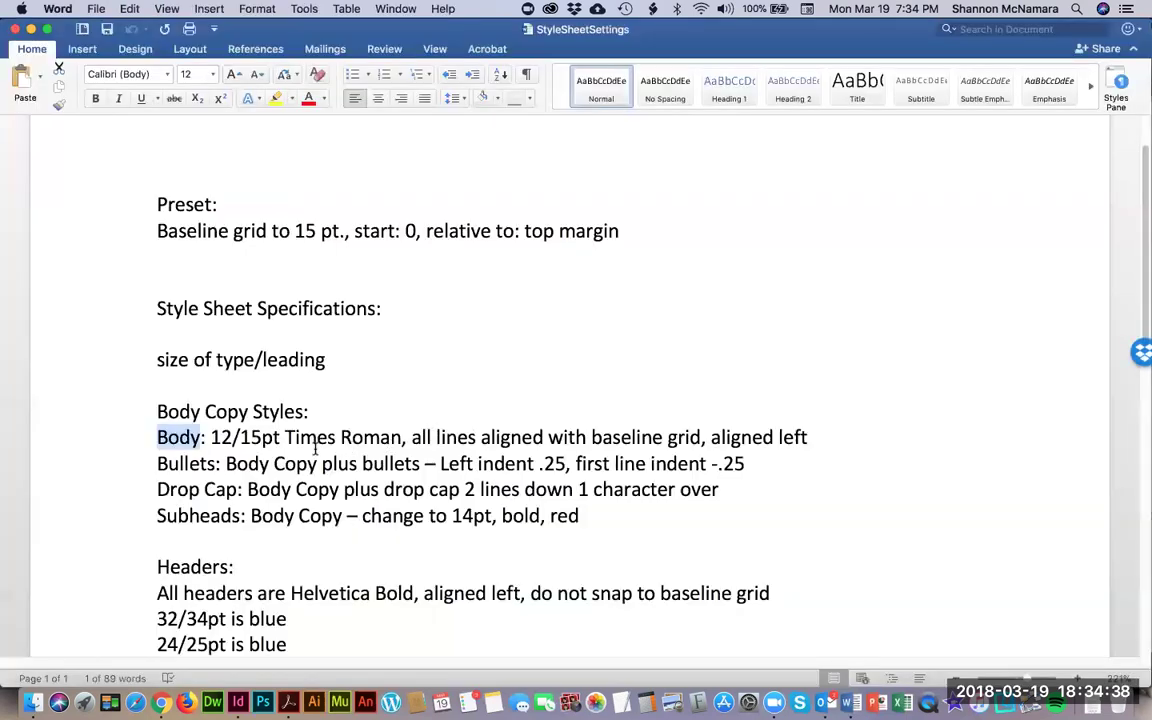
key("super+Tab")
type("Times")
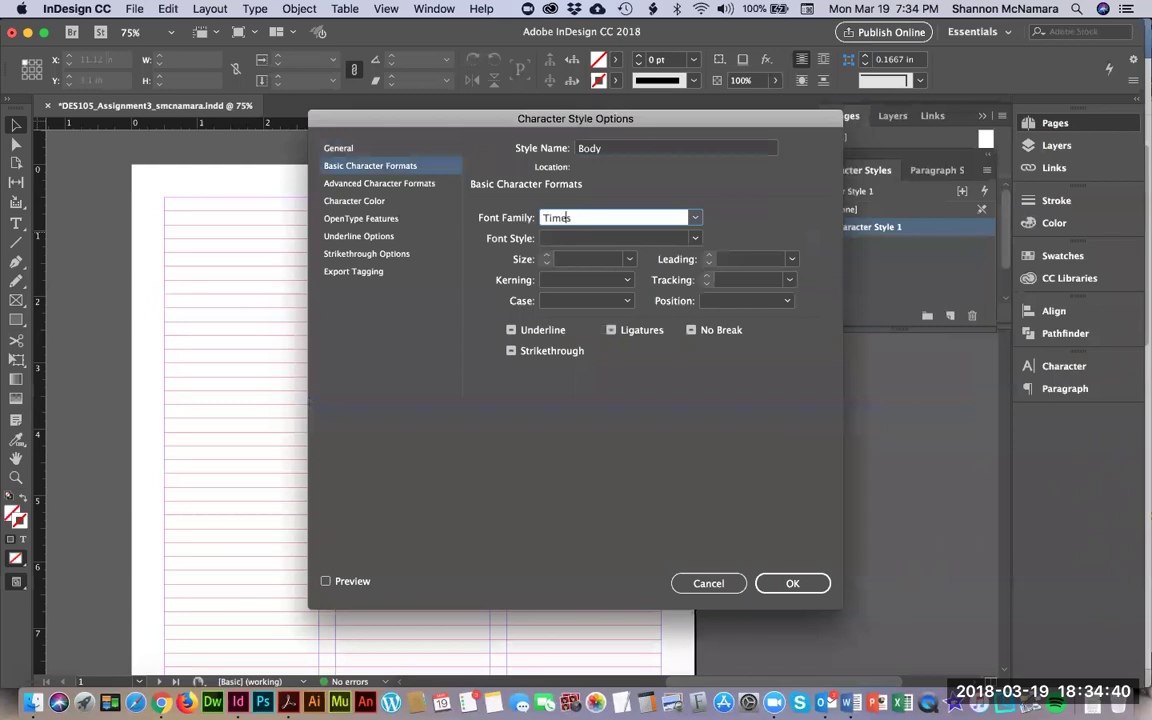
type(" New Roman")
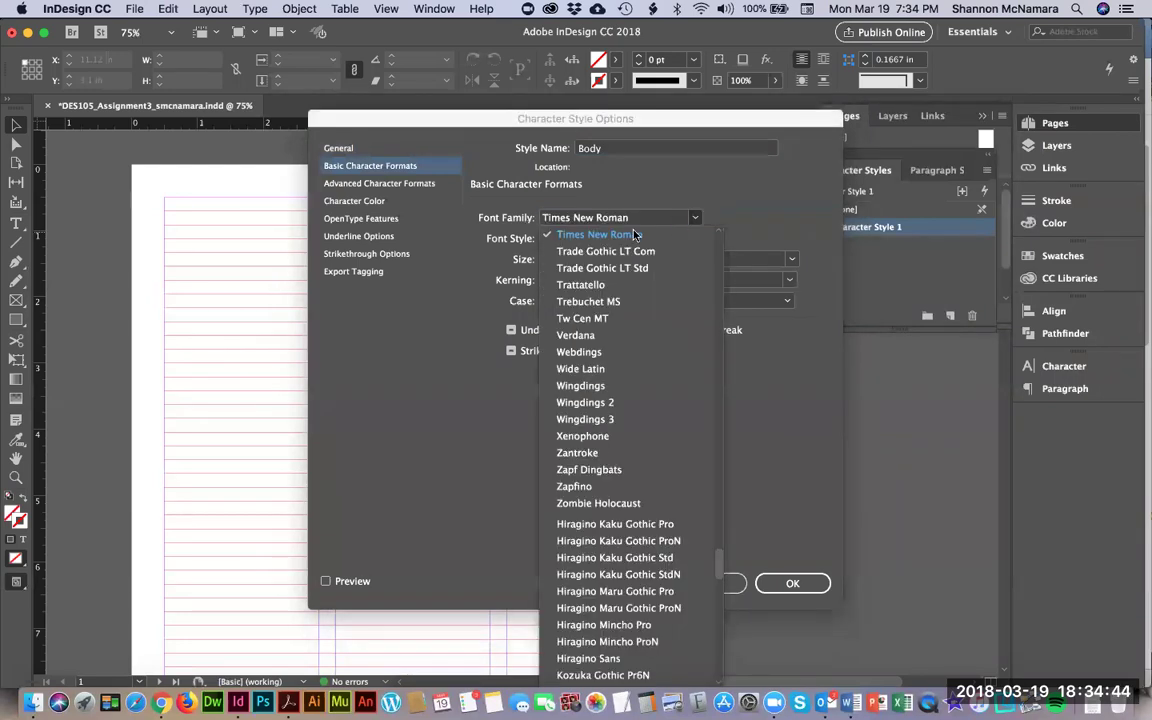
Set the Body character style's size to 12 pt and leading to 15 pt, checking the body specification in the StyleSheetSettings document in Word
key("Return")
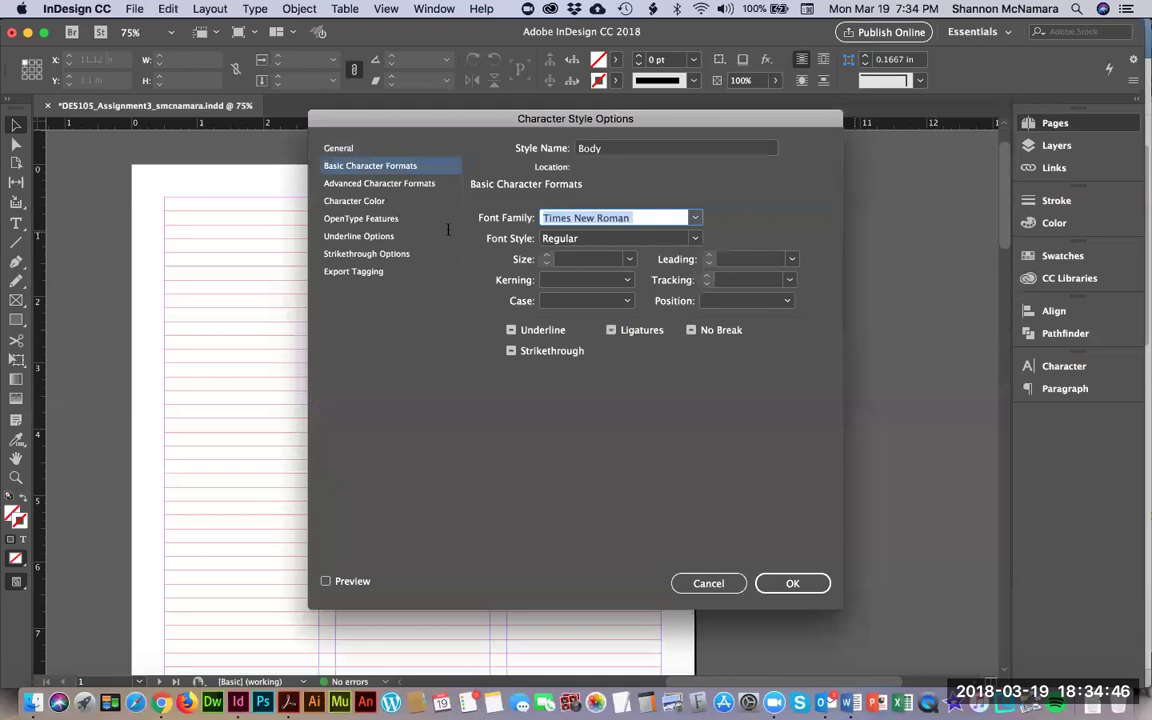
key("super+Tab")
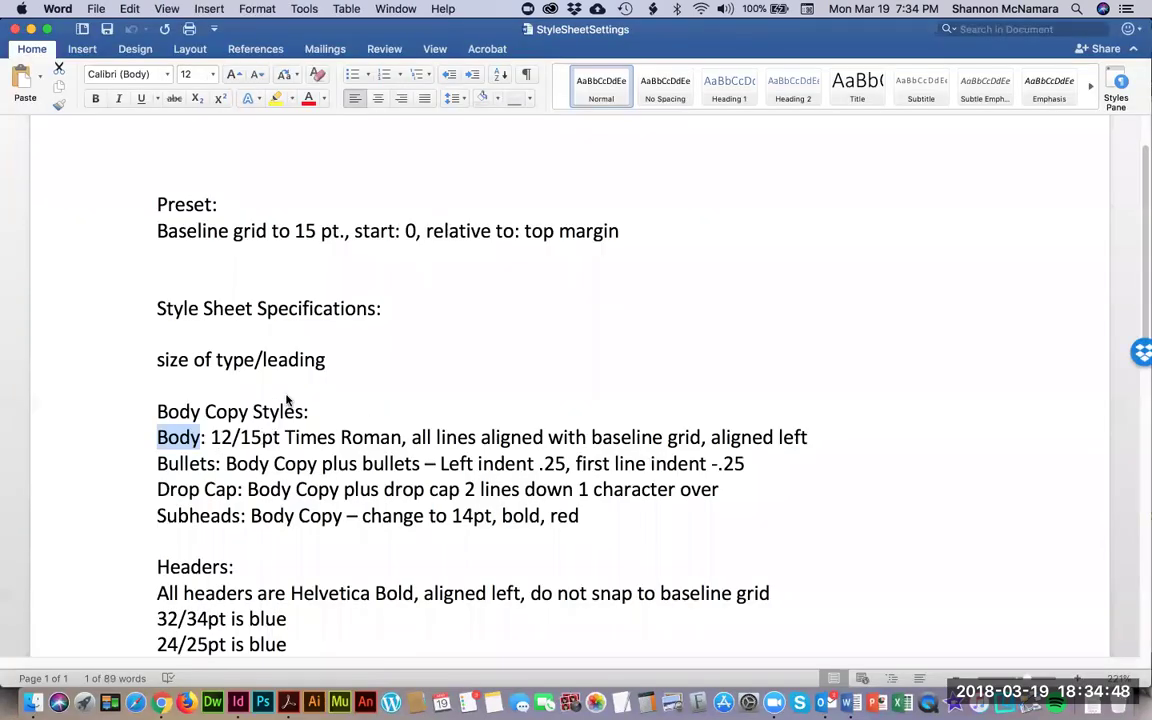
key("super+Tab")
left_click(585, 260)
type("12")
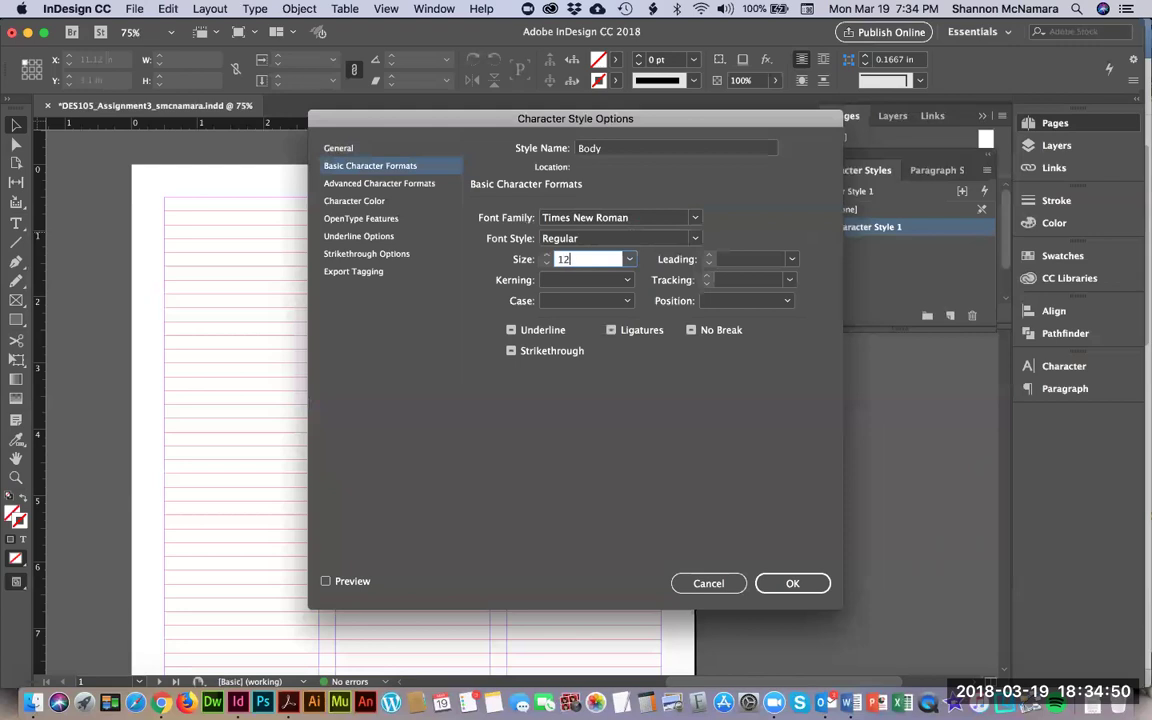
left_click(750, 260)
type("15")
key("super+Tab")
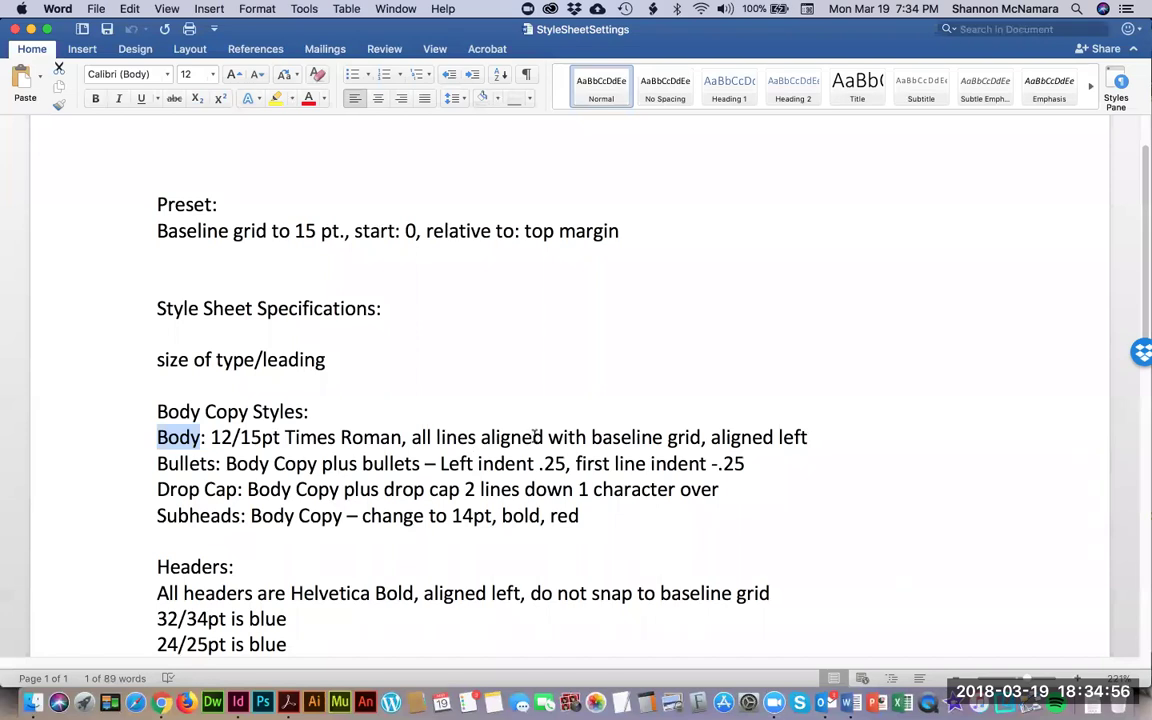
key("super+Tab")
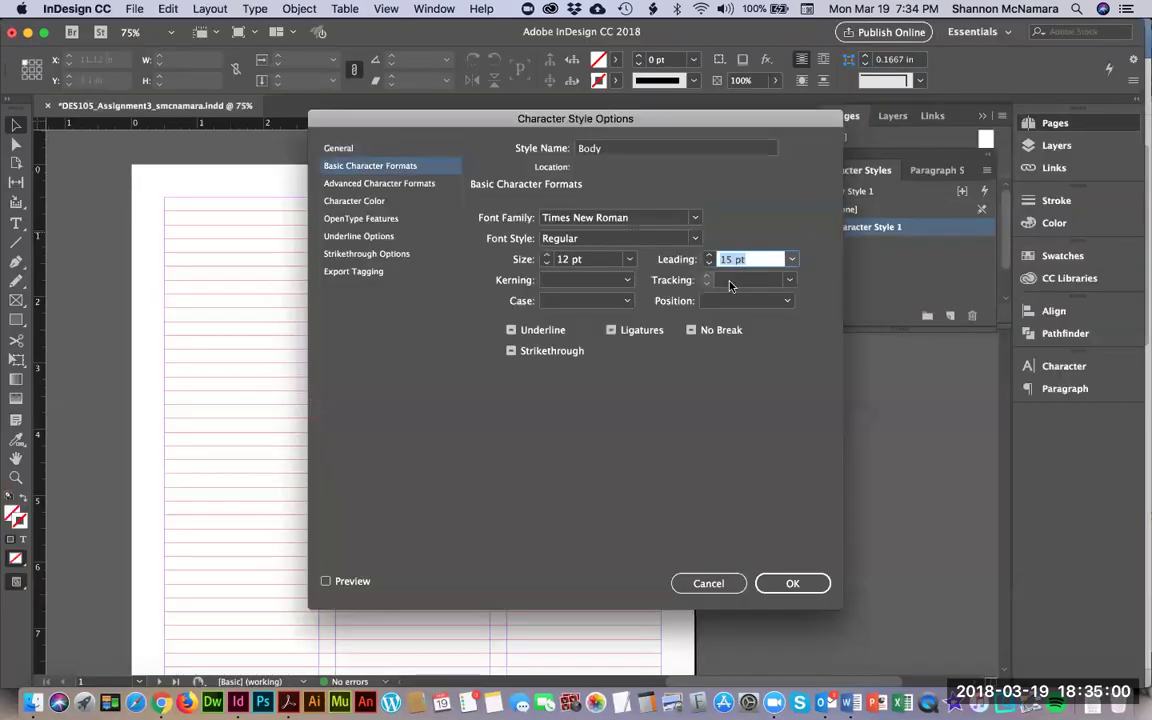
Review the Body character style's remaining option categories, including character color, OpenType features, underline, strikethrough and export tagging, and save the style
left_click(786, 302)
left_click(786, 302)
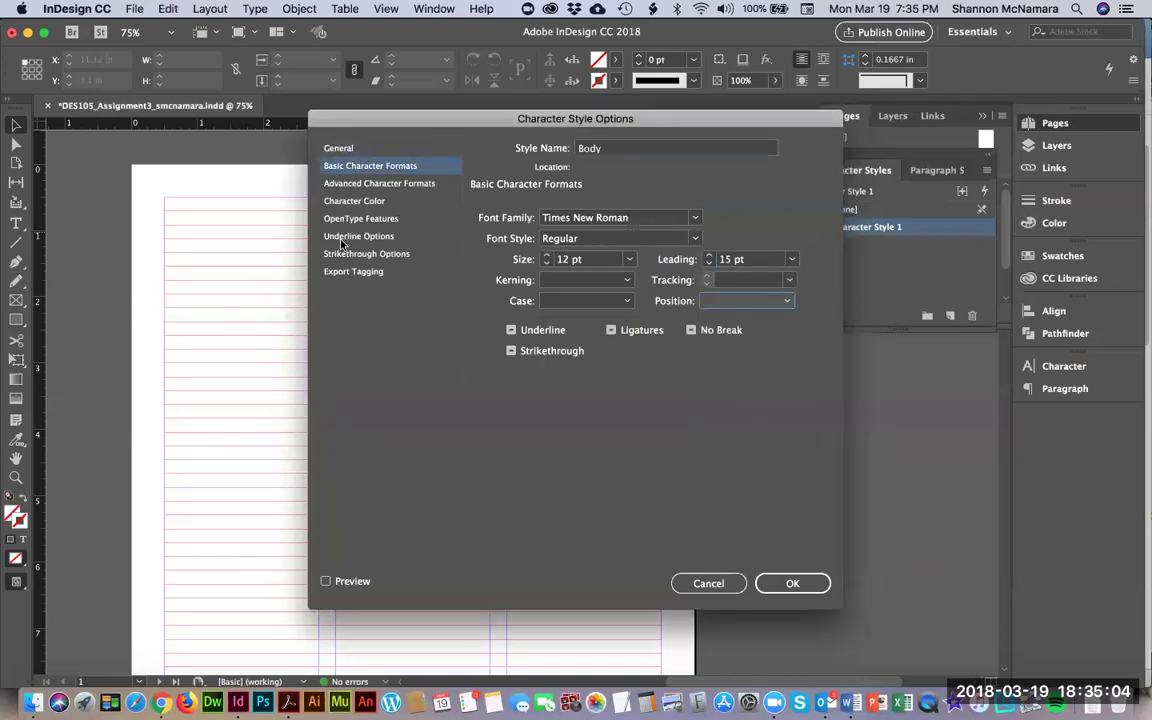
left_click(356, 186)
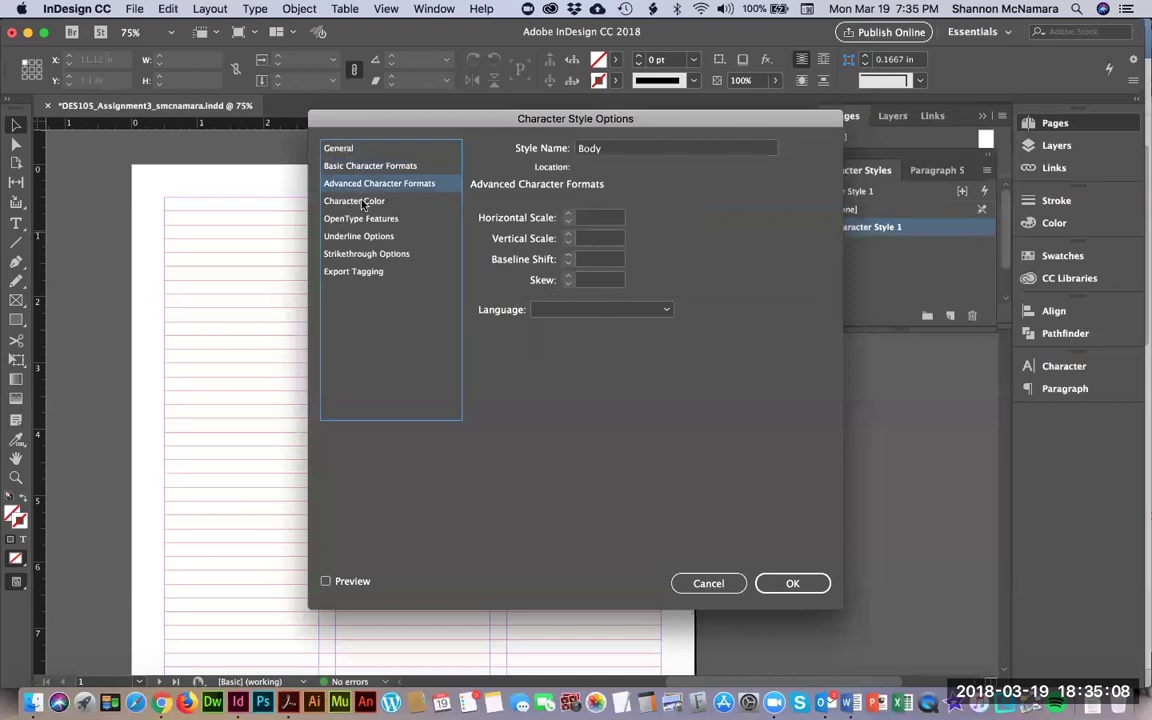
left_click(363, 201)
left_click(362, 219)
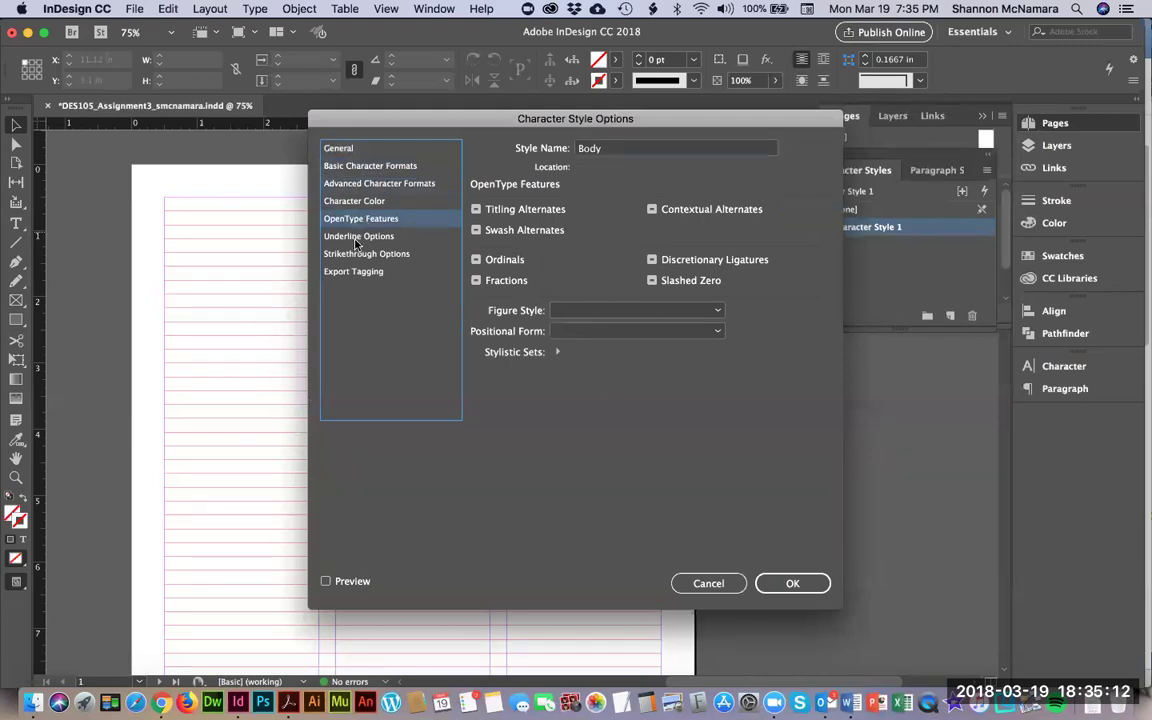
left_click(358, 237)
left_click(345, 271)
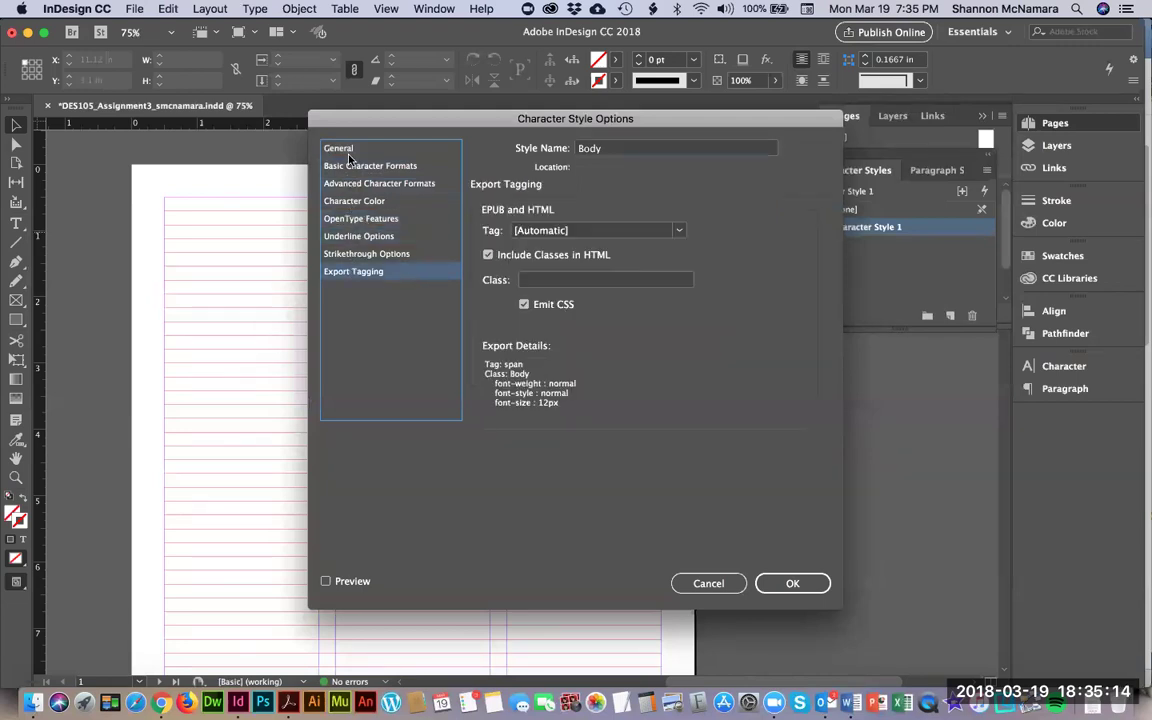
left_click(347, 150)
left_click(358, 167)
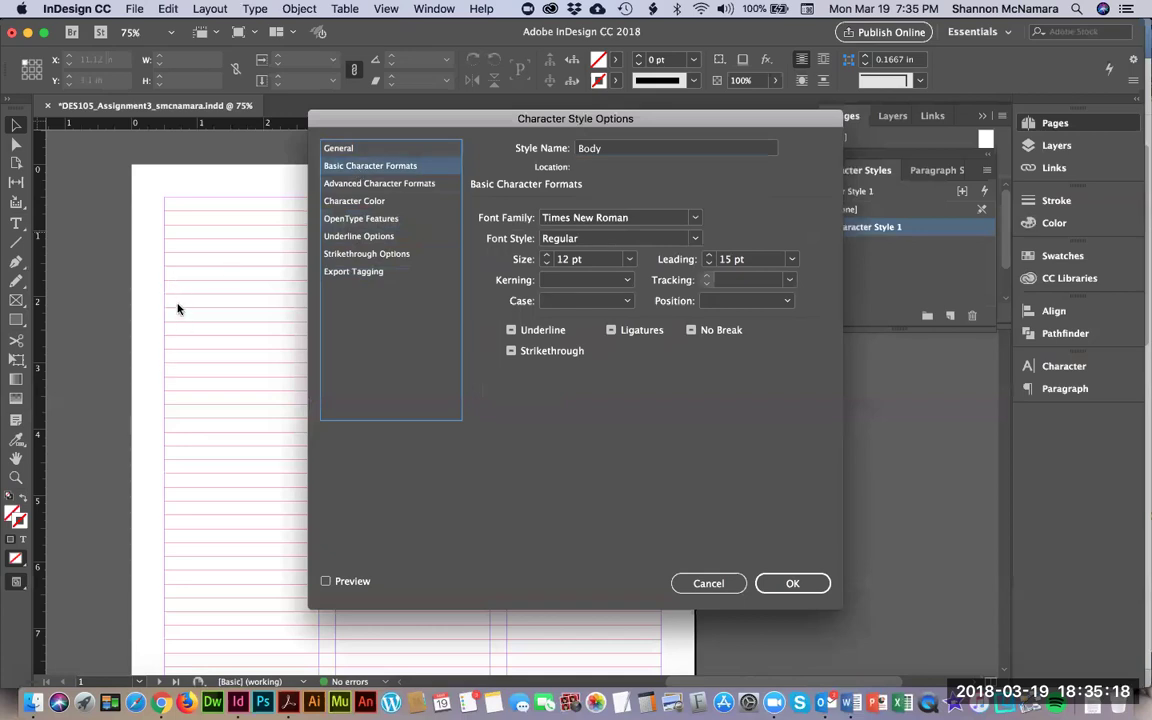
left_click(357, 185)
left_click(362, 202)
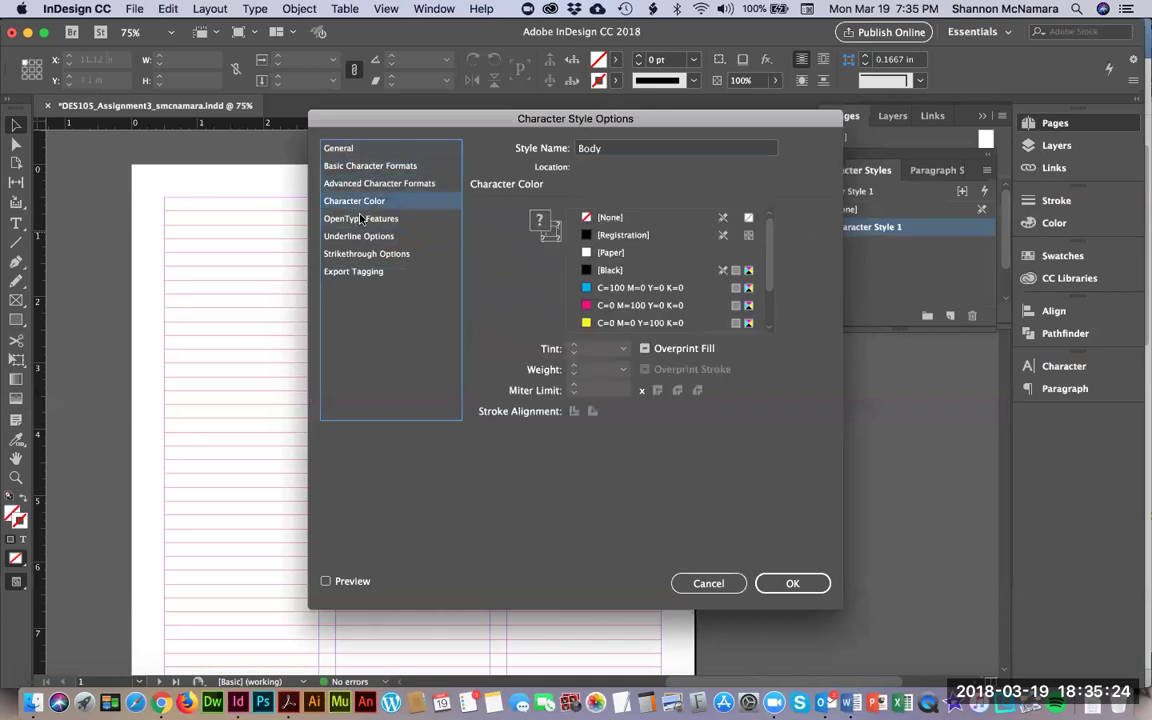
left_click(363, 220)
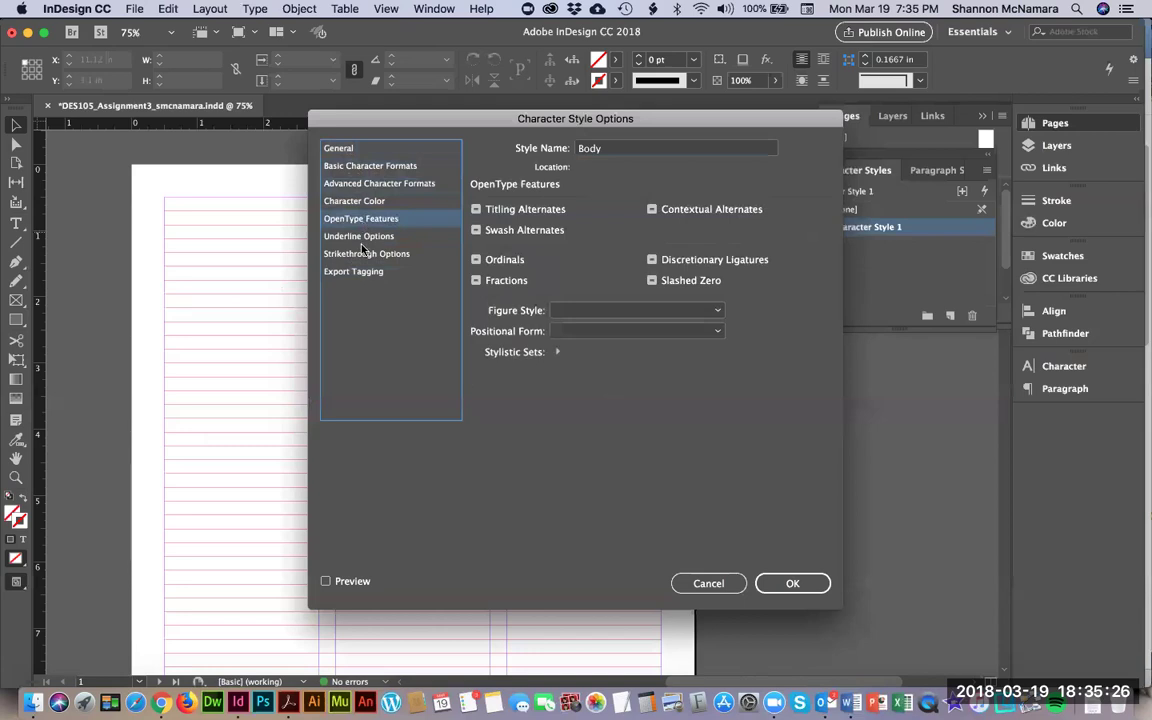
left_click(361, 254)
left_click(792, 583)
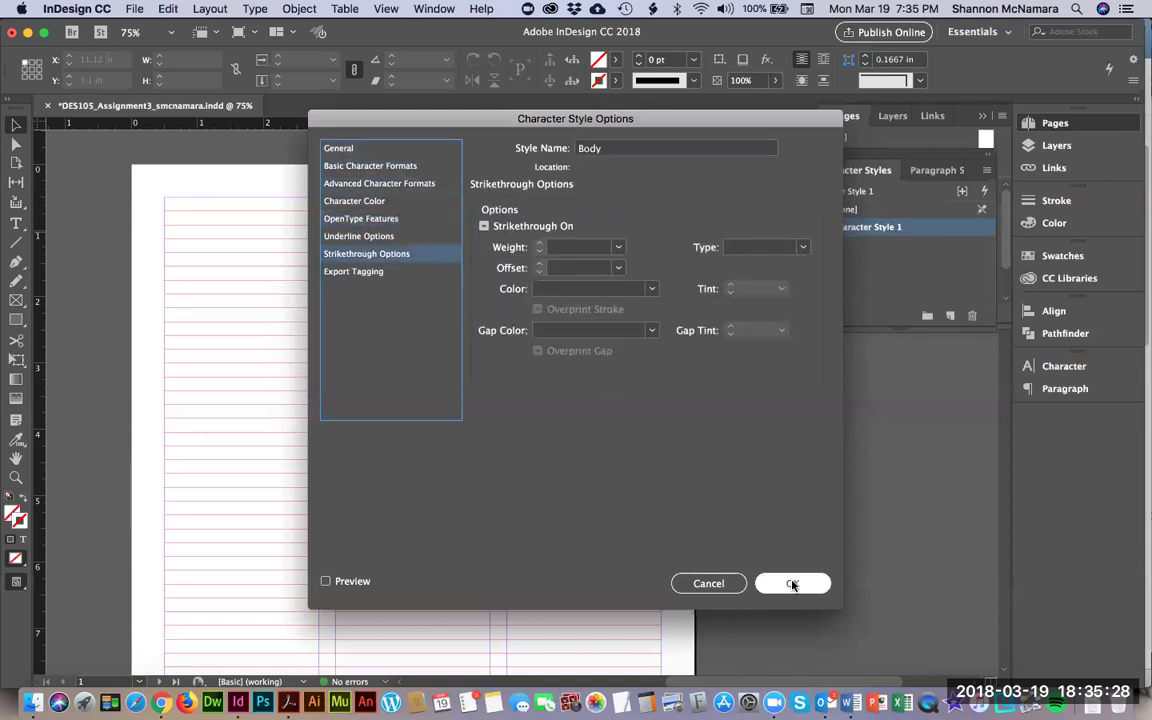
Switch to Word, select the style name Bullets in the body copy specifications, and return to InDesign
key("super+Tab")
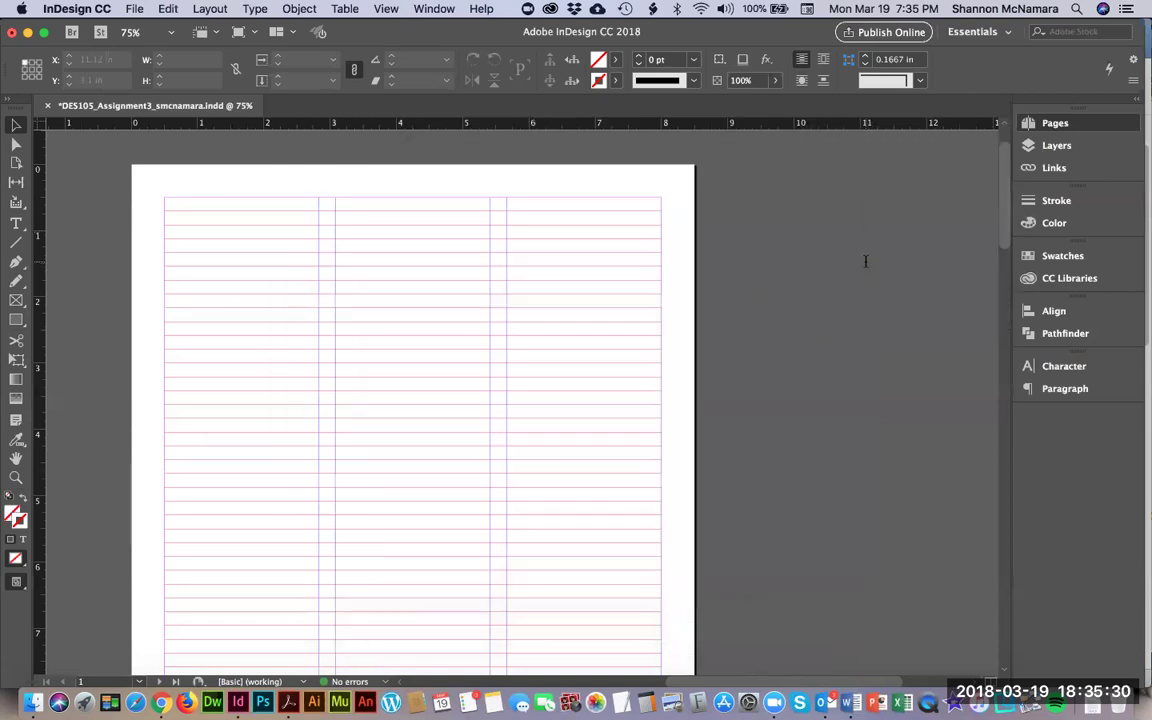
left_click_drag(155, 464, 214, 460)
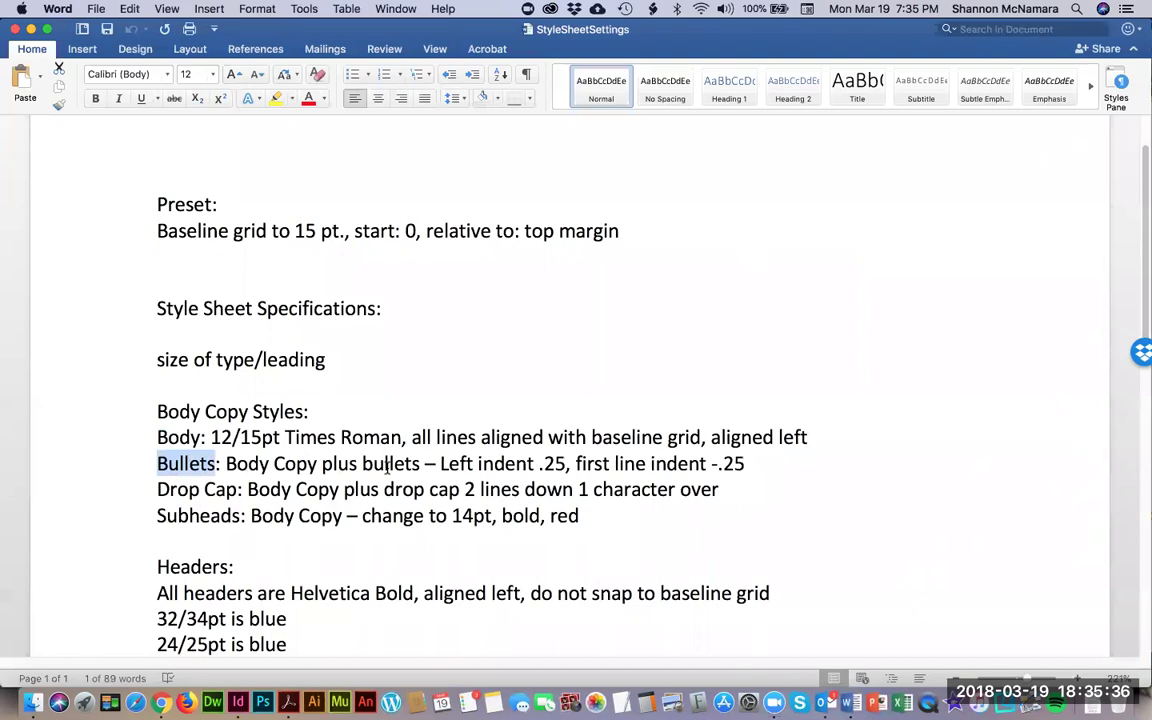
key("super+Tab")
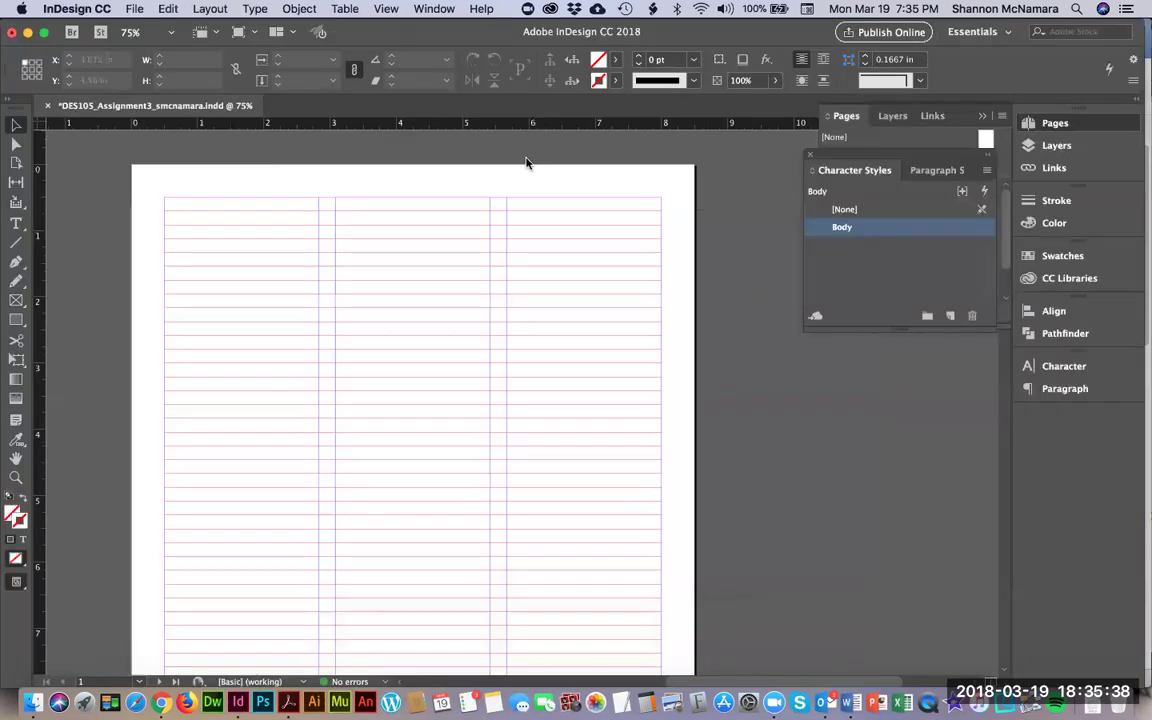
Create a new character style based on Body and name it Bullets
left_click(926, 172)
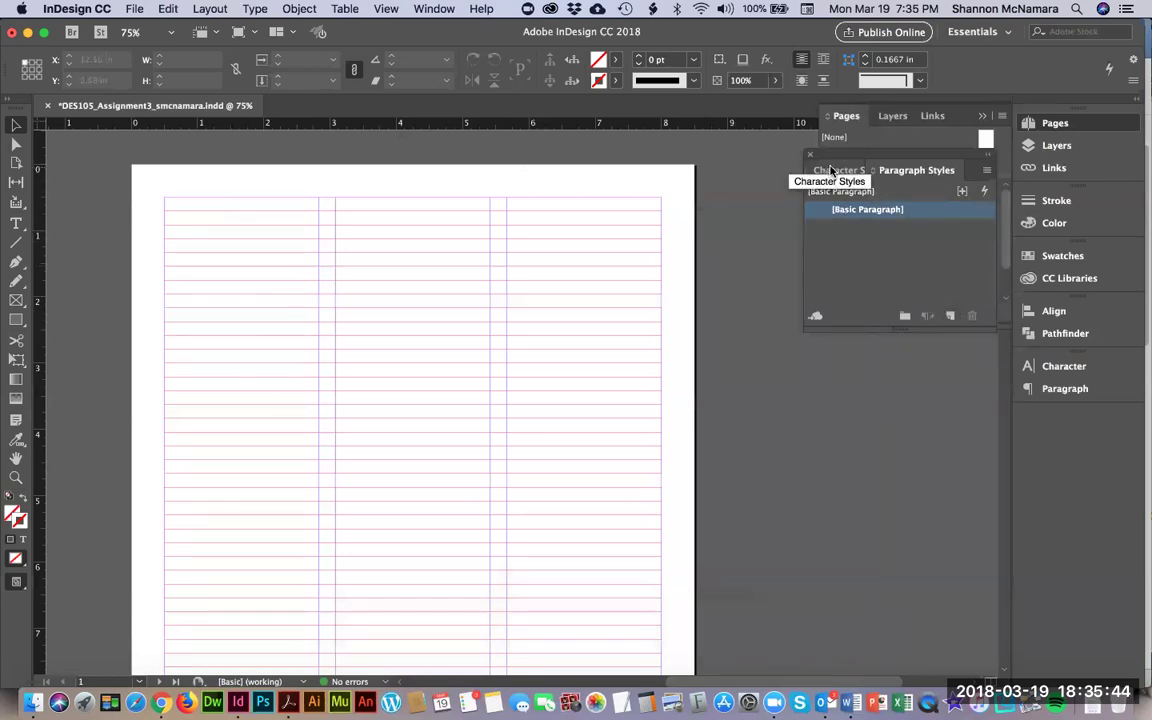
left_click(832, 170)
left_click(948, 316)
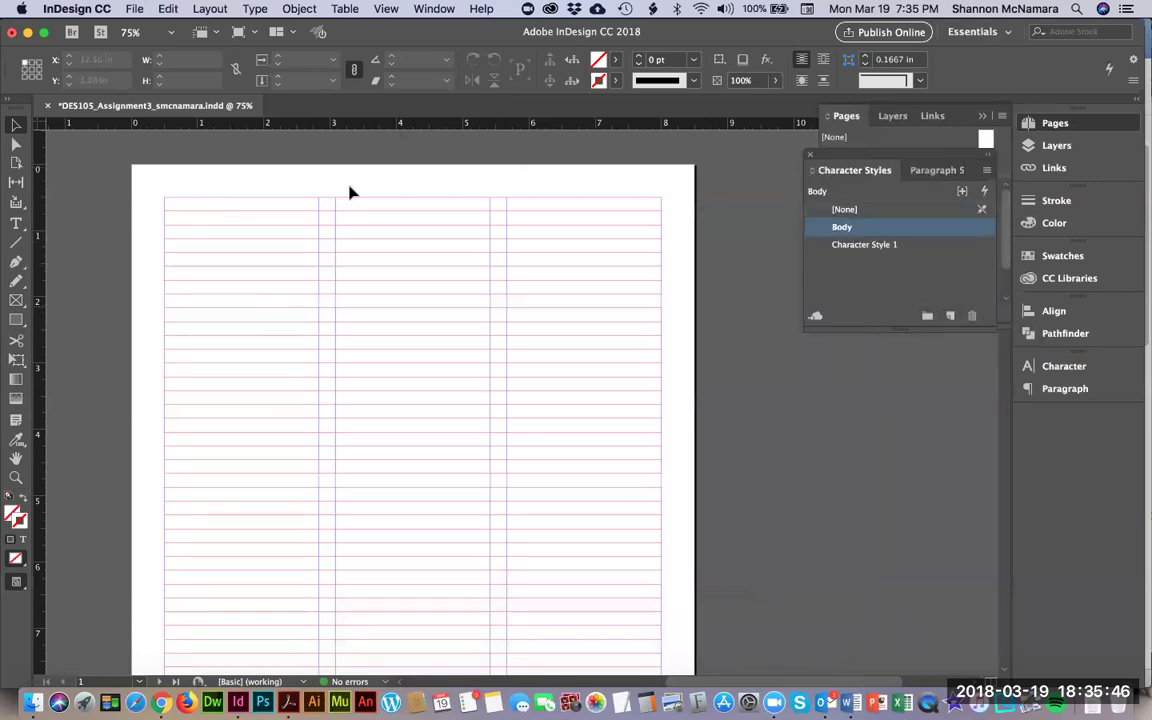
left_click(846, 245)
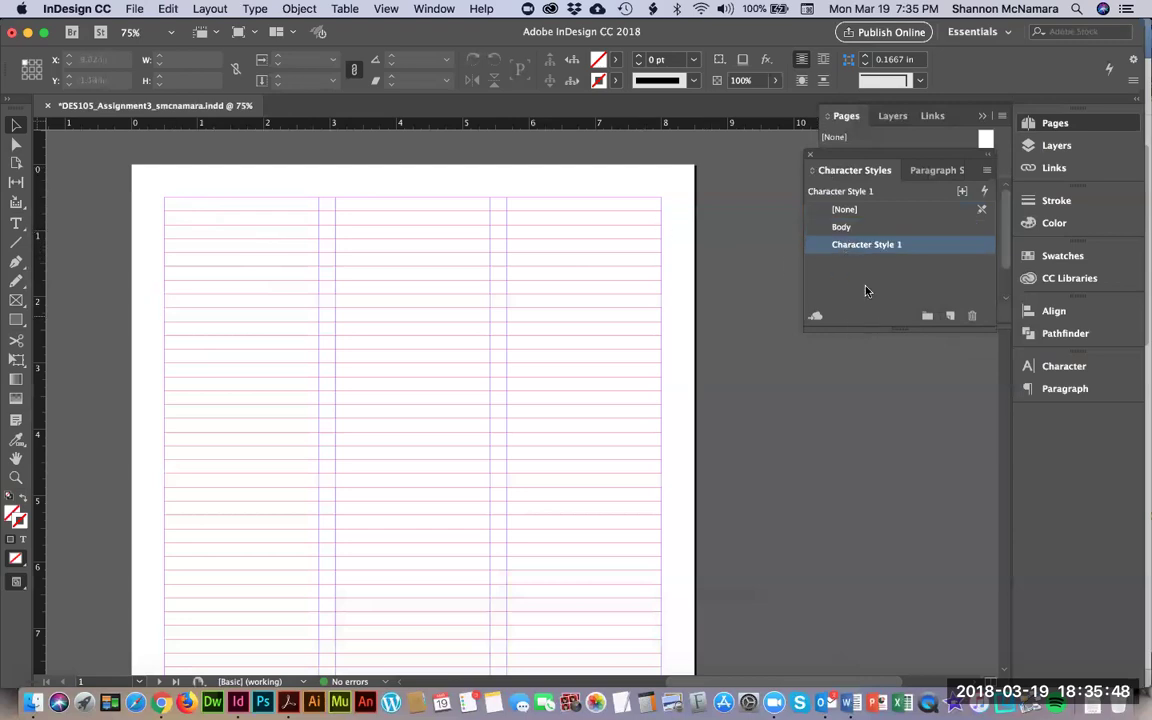
double_click(855, 246)
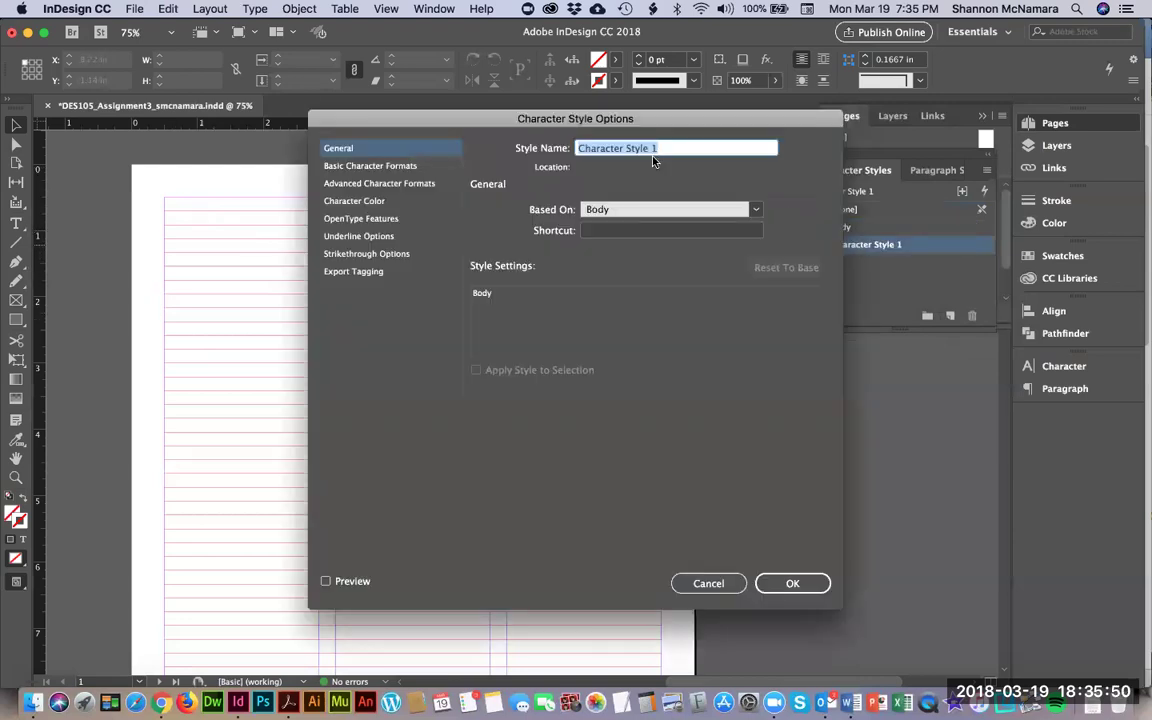
type("Bullets")
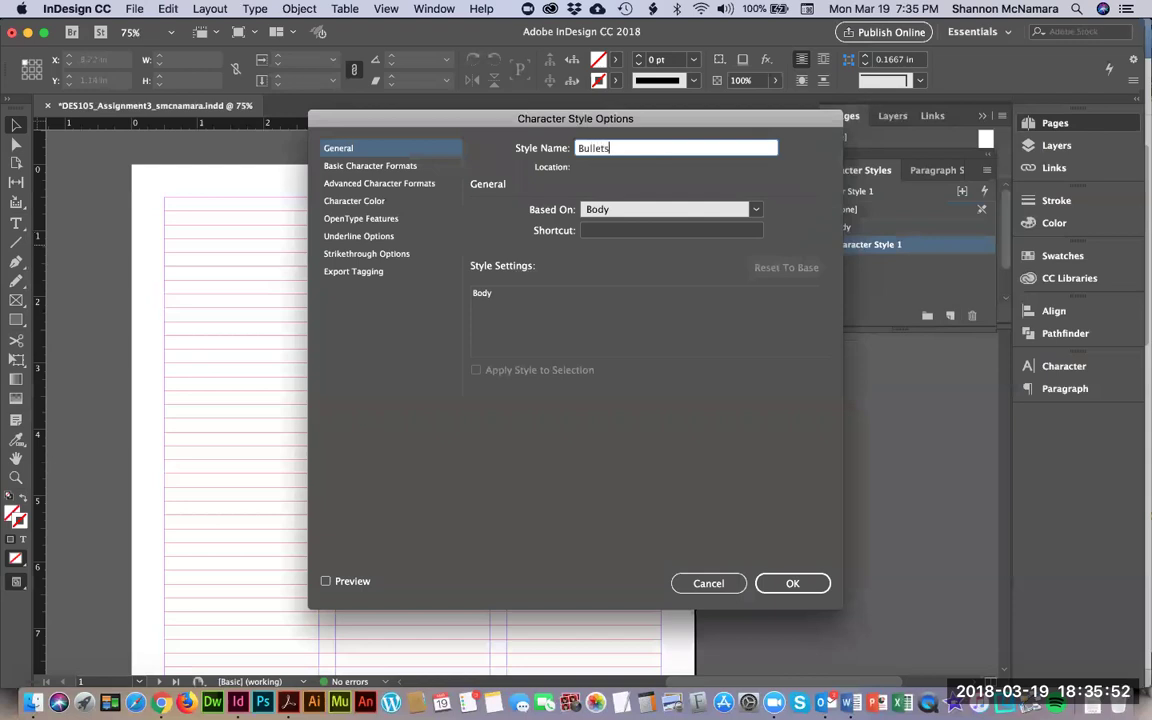
Review all option categories of the Bullets character style, from basic character formats to export tagging, and save it based on Body
left_click(361, 167)
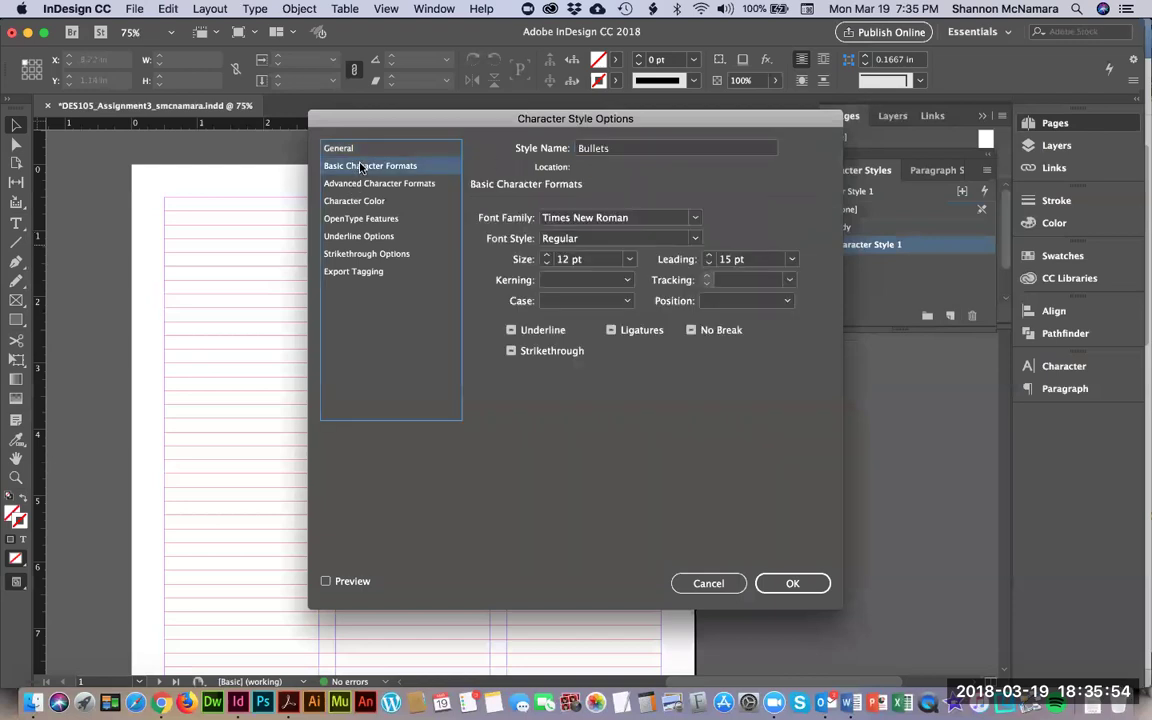
left_click(364, 184)
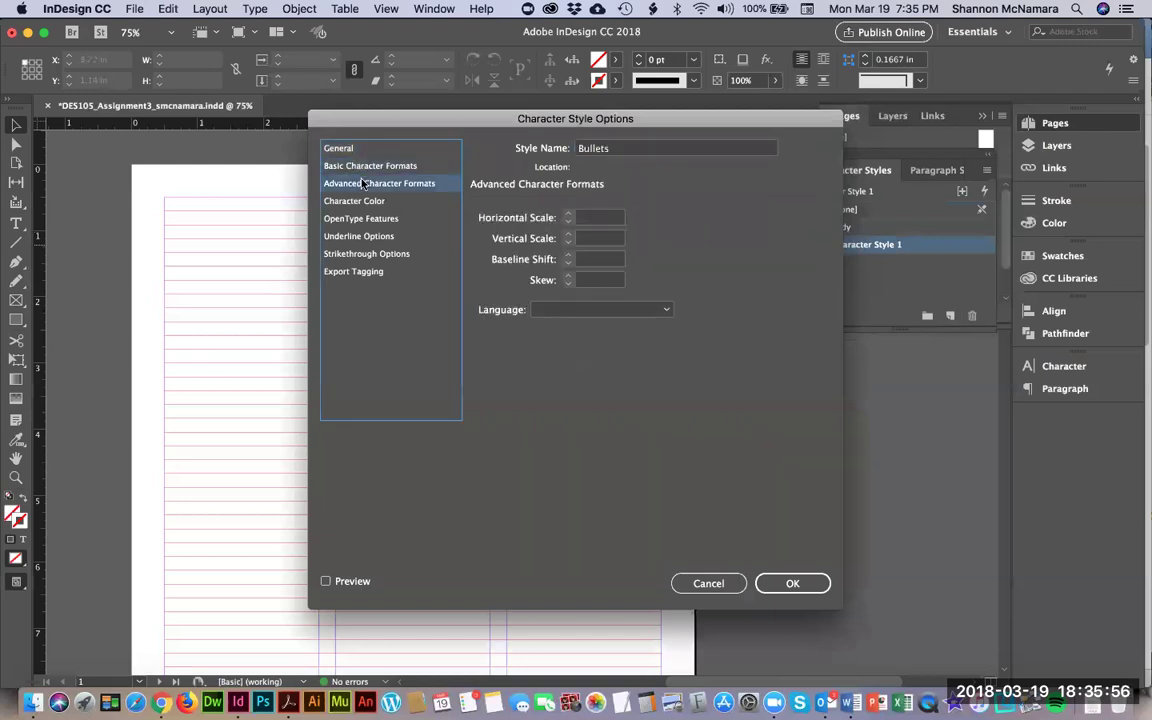
left_click(364, 202)
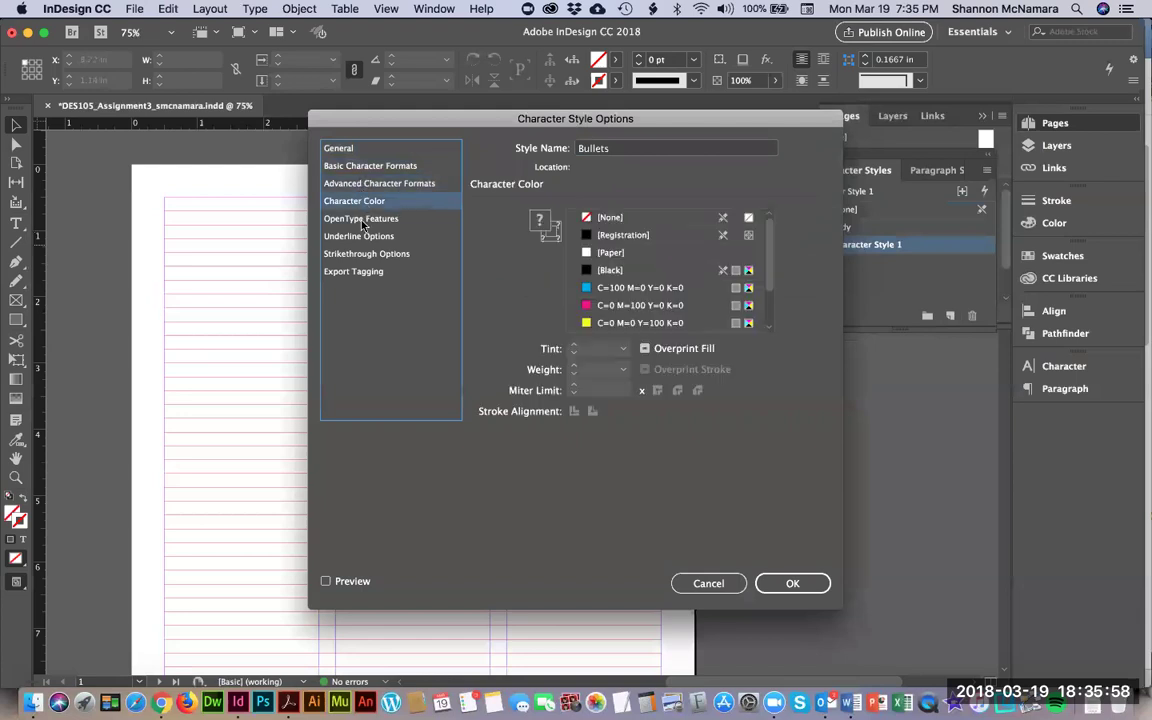
left_click(364, 220)
left_click(366, 236)
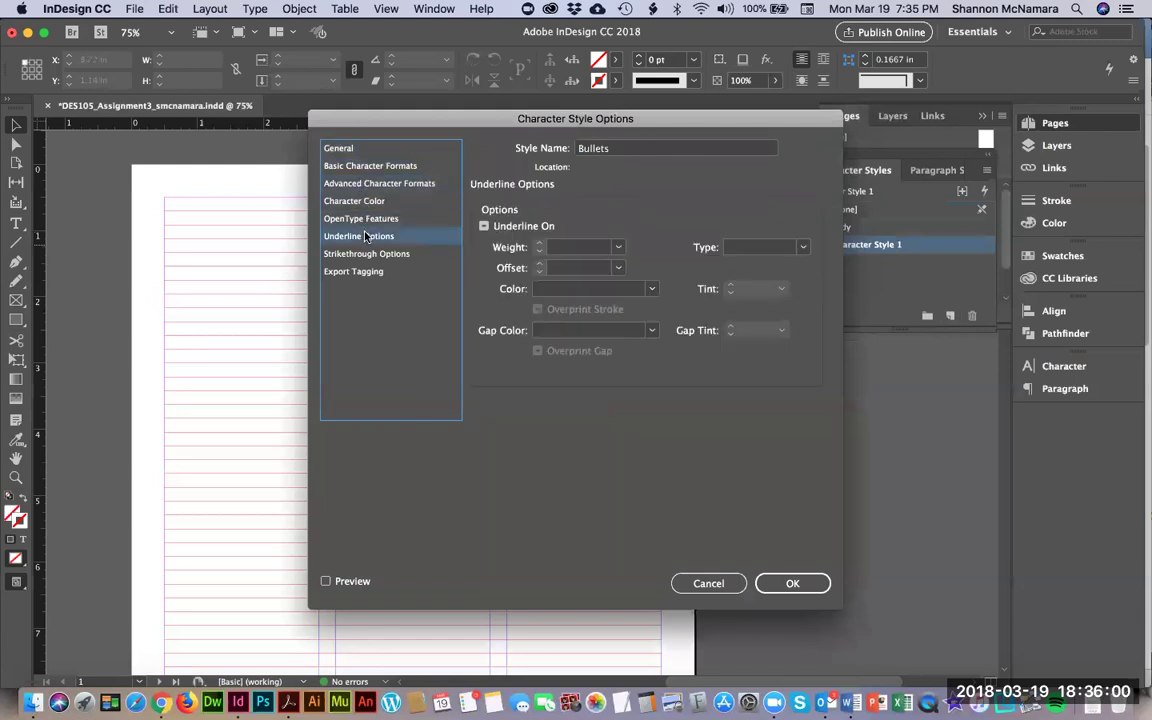
left_click(364, 254)
left_click(351, 270)
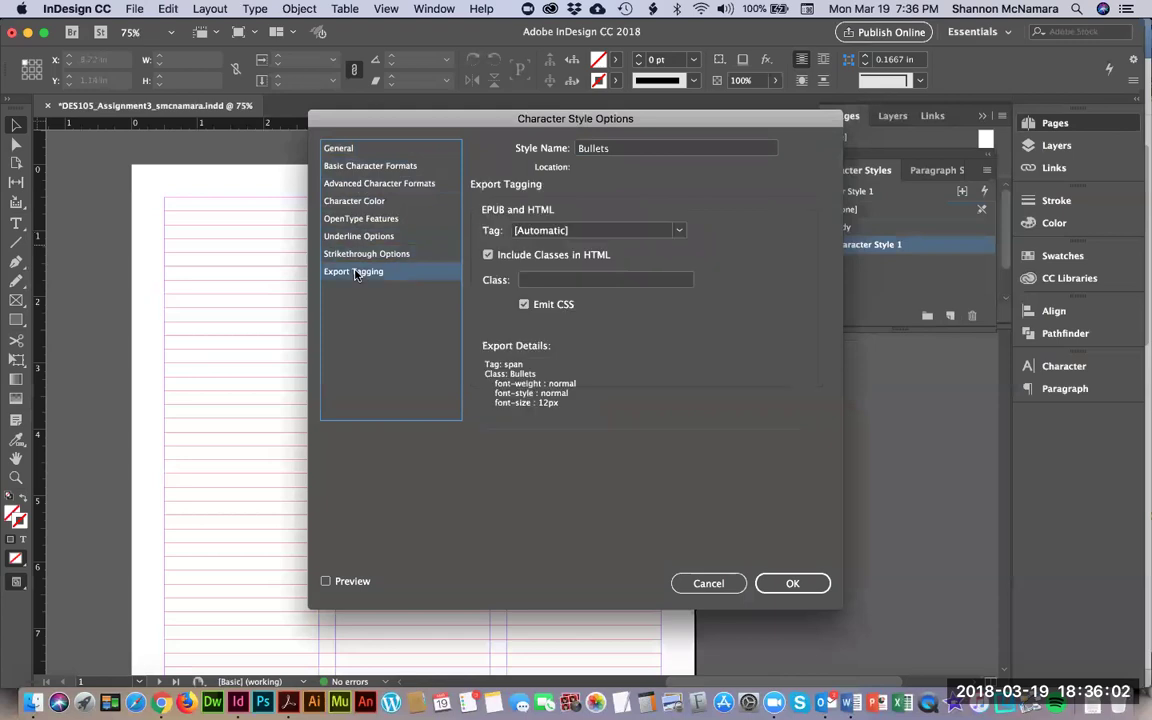
left_click(336, 148)
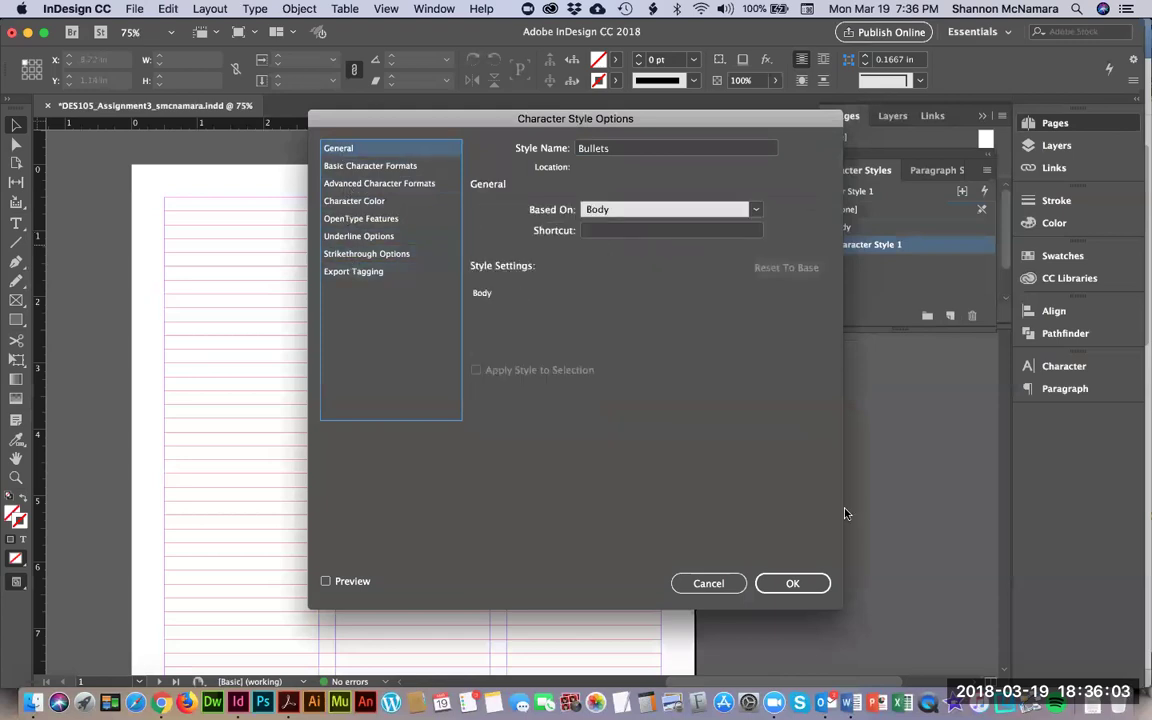
left_click(792, 583)
Create a new paragraph style, open its style options and name it Bullets
left_click(940, 171)
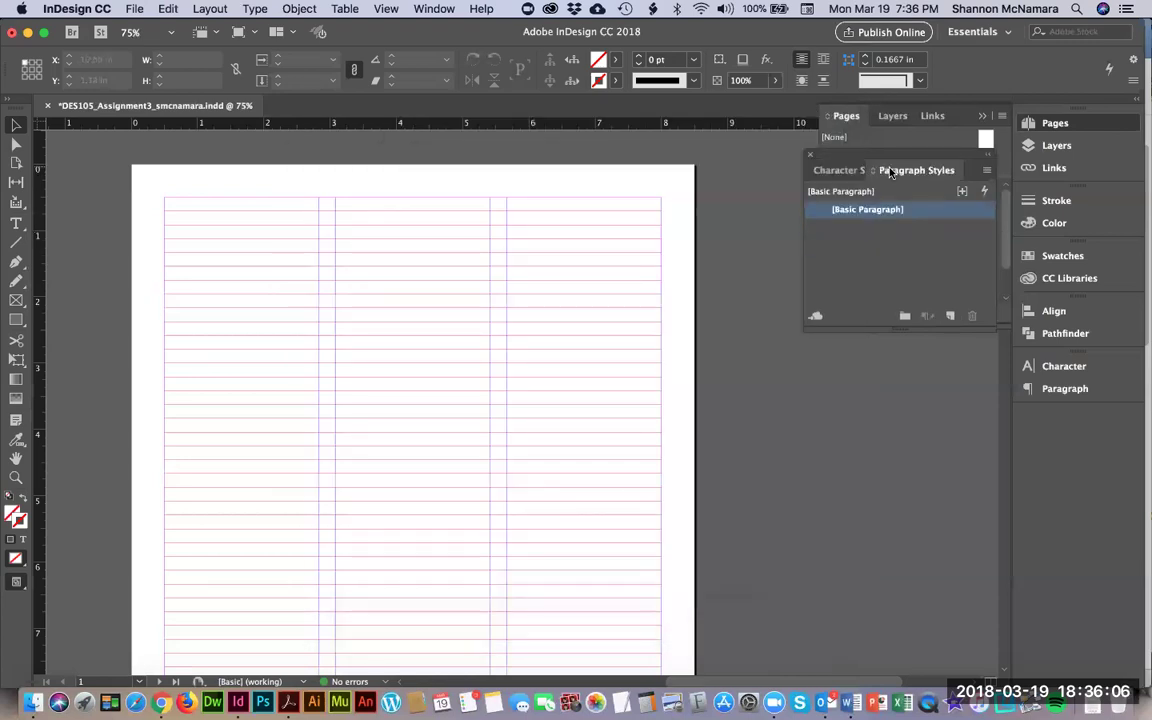
left_click(949, 316)
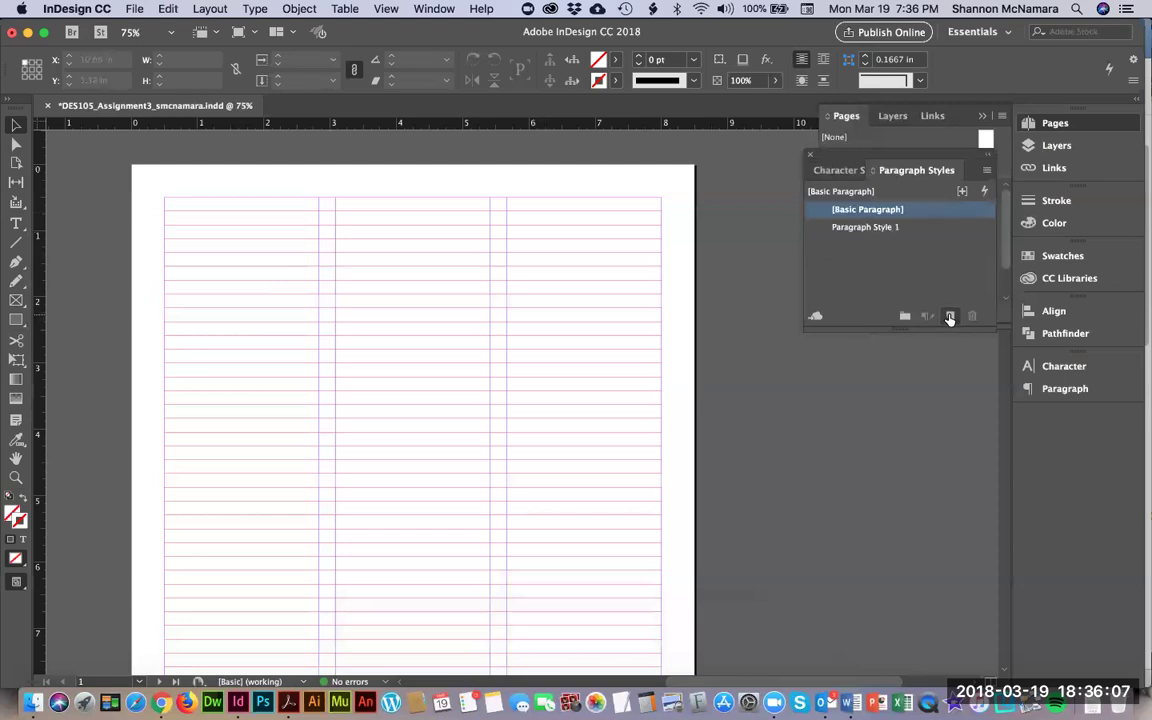
left_click(859, 228)
left_click(859, 228)
double_click(857, 228)
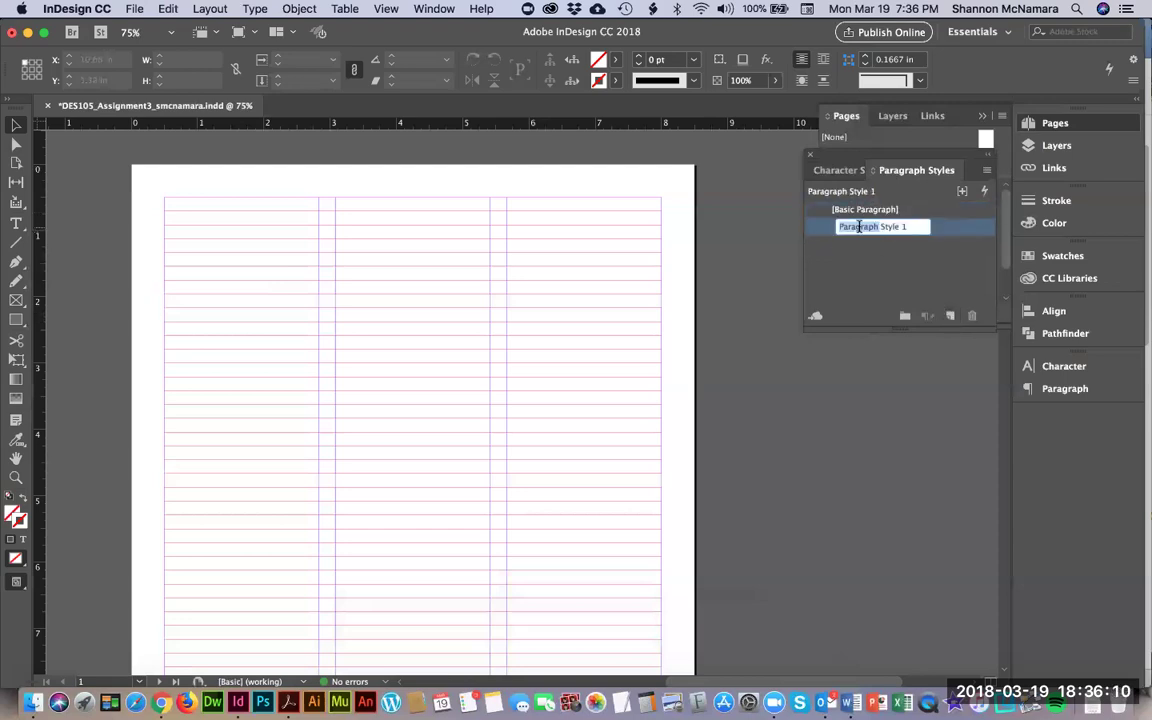
left_click(856, 227)
double_click(856, 229)
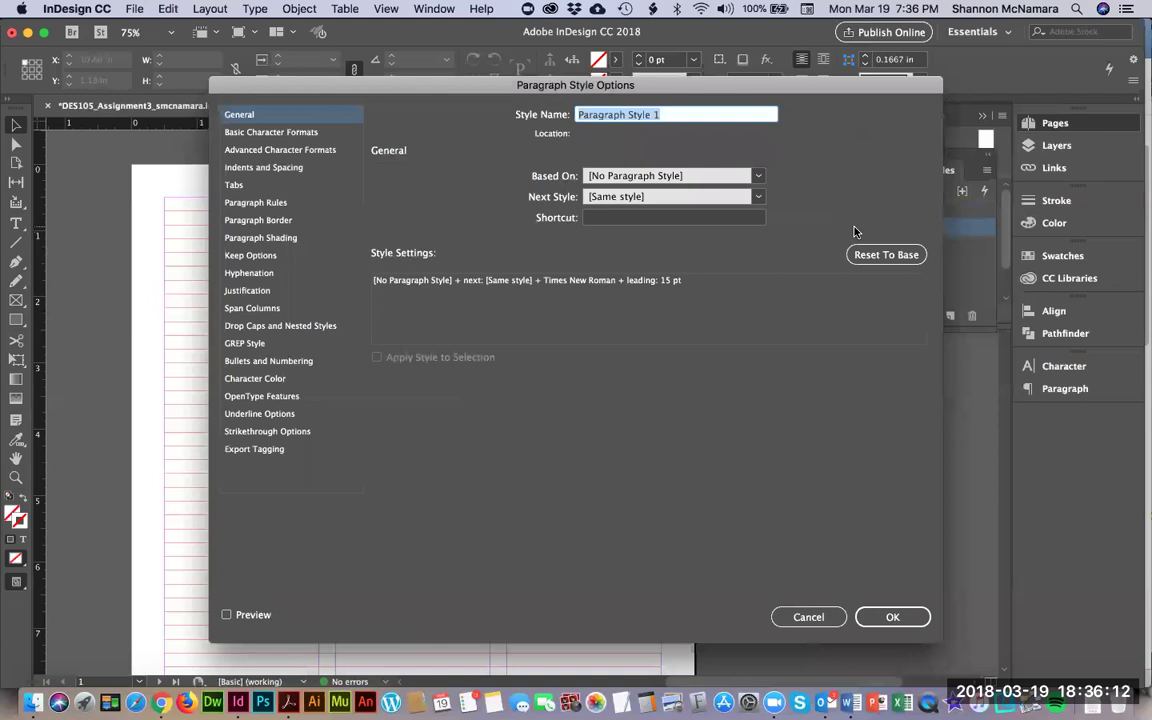
type("Bullets")
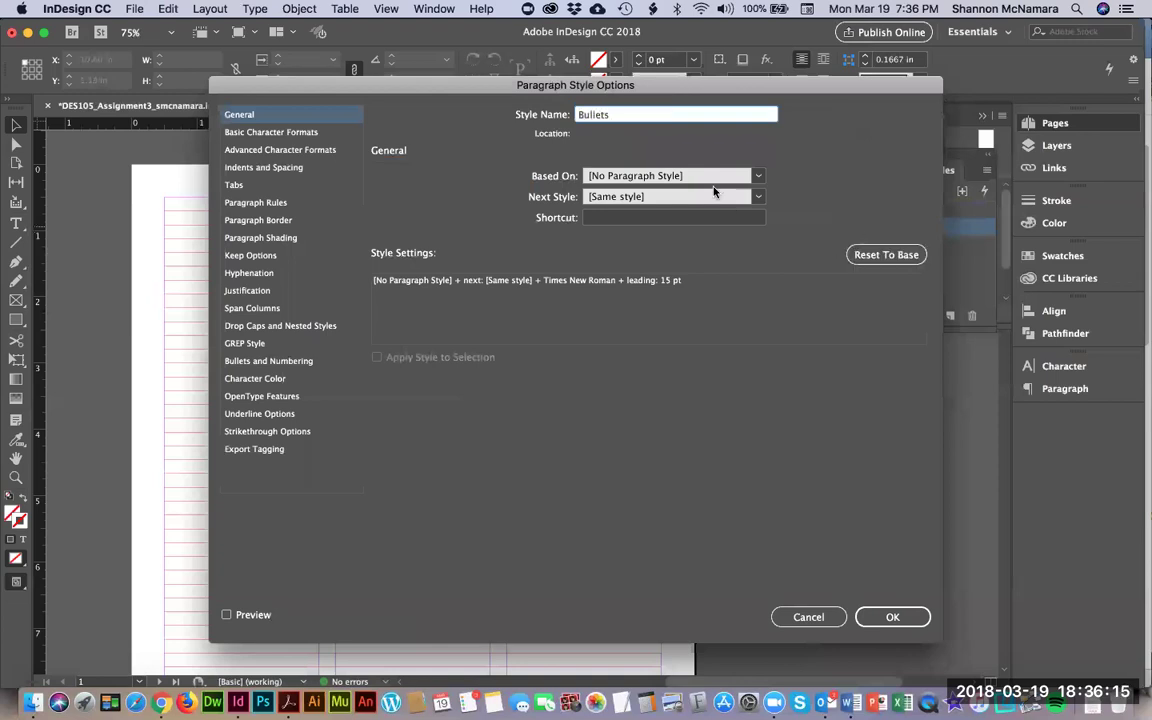
Review the Bullets paragraph style's base style and character formats, check its specification in Word, and set its list type to Bullets
left_click(648, 176)
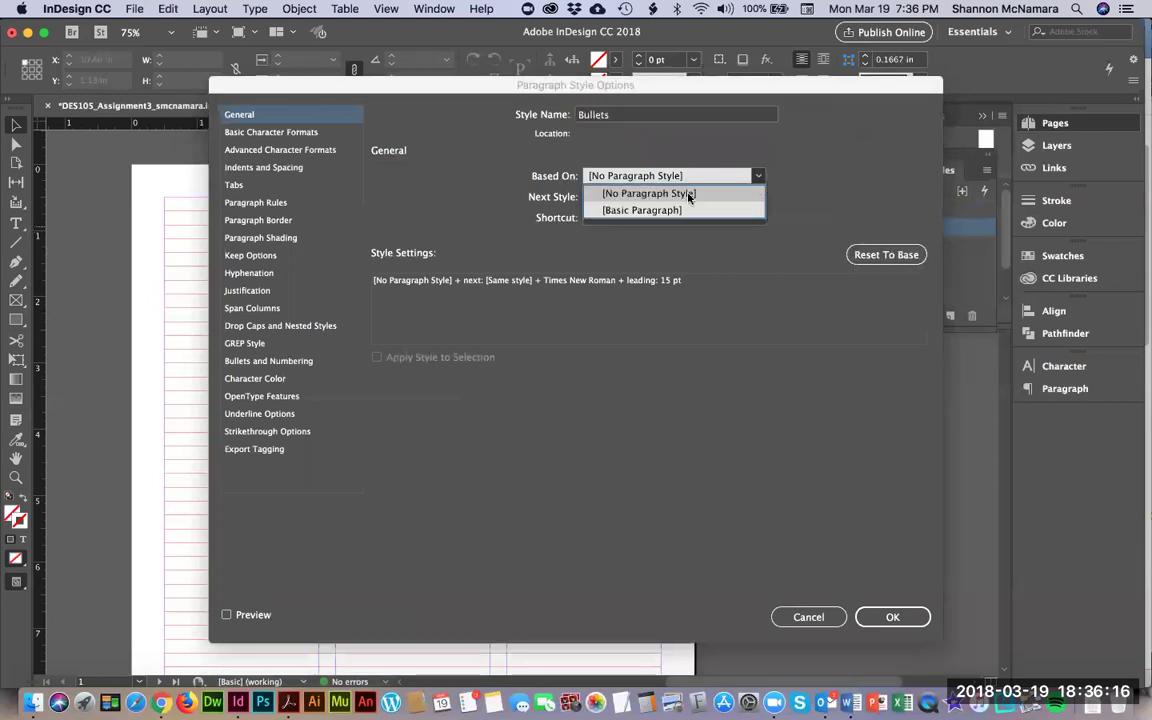
left_click(759, 175)
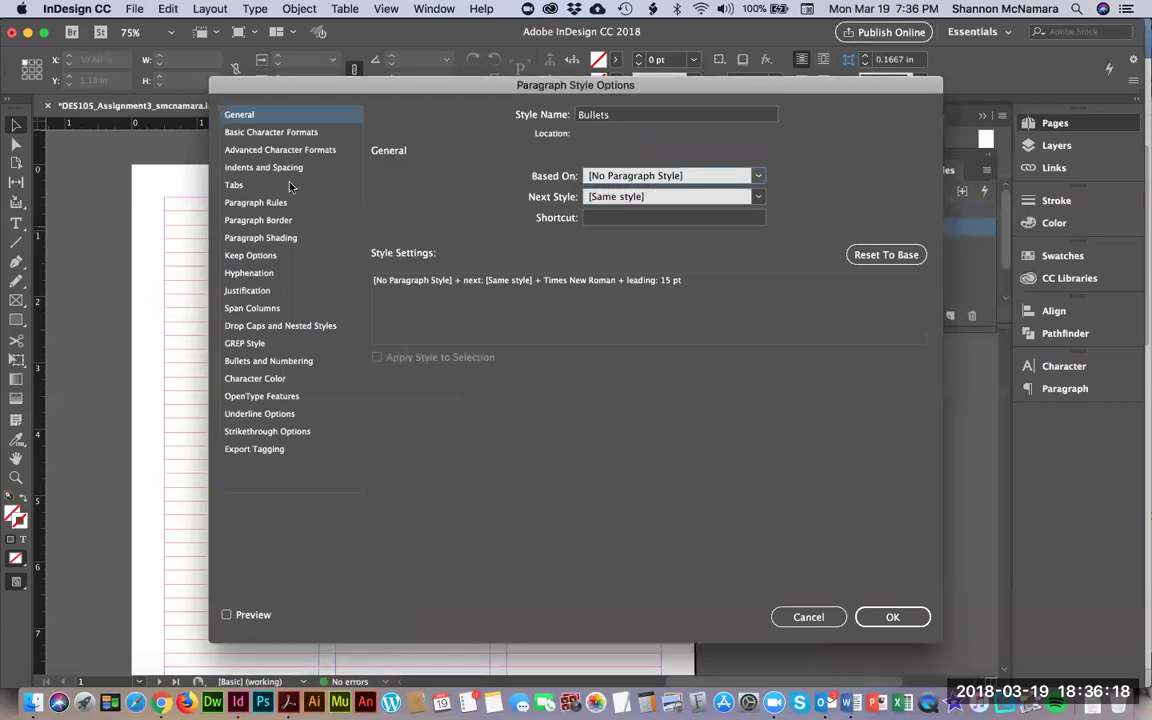
left_click(243, 132)
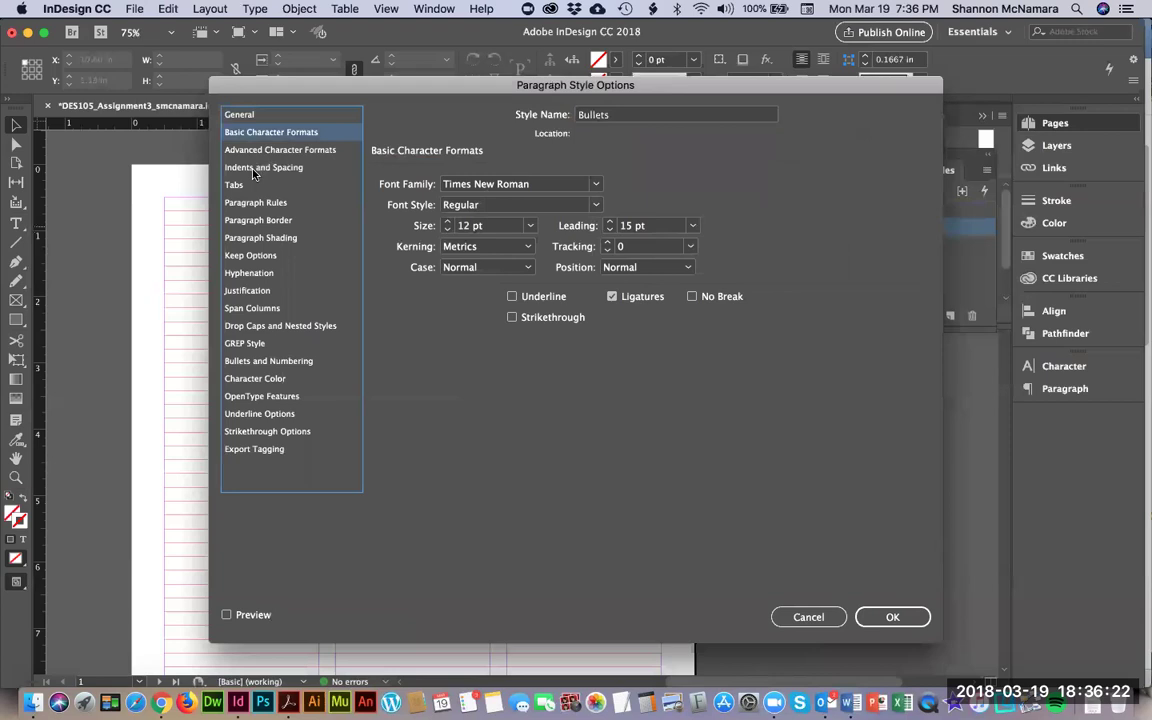
left_click(289, 362)
key("super+Tab")
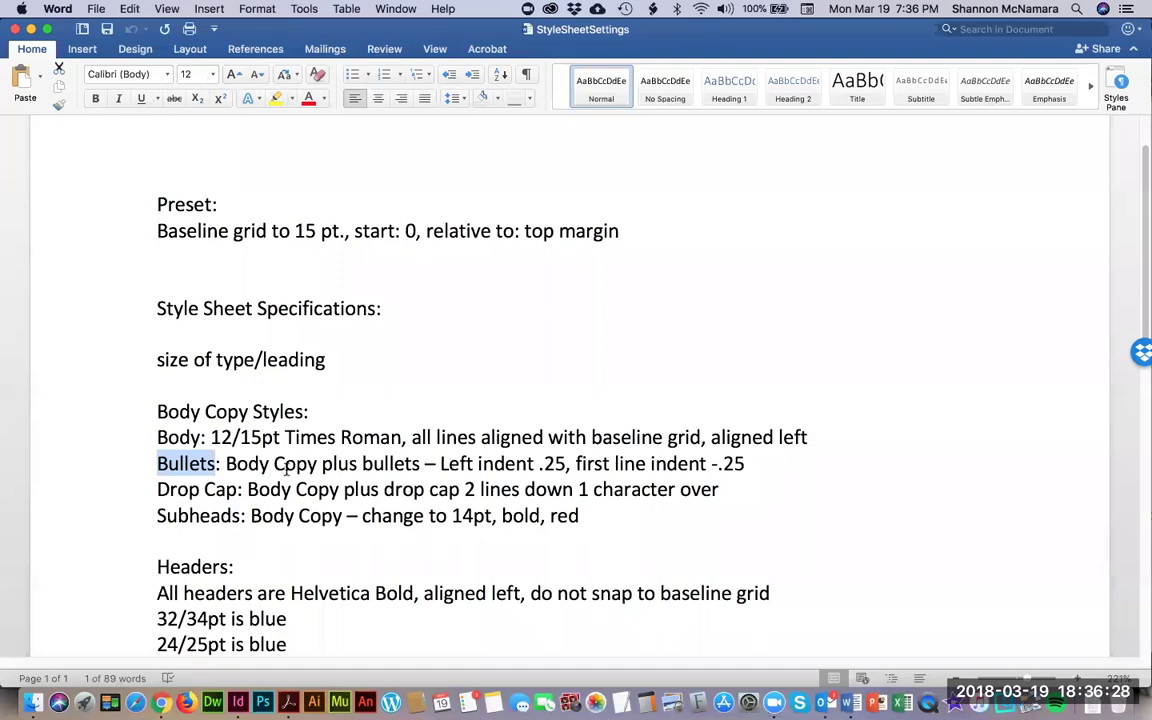
key("super+Tab")
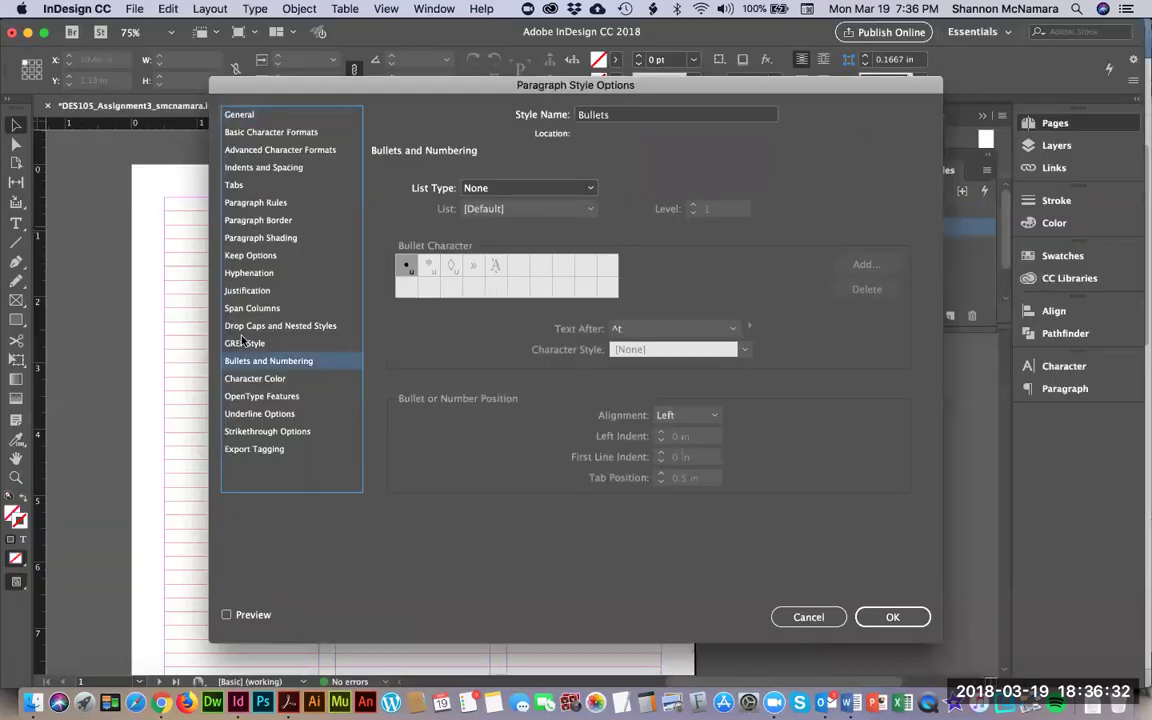
left_click(499, 190)
left_click(494, 223)
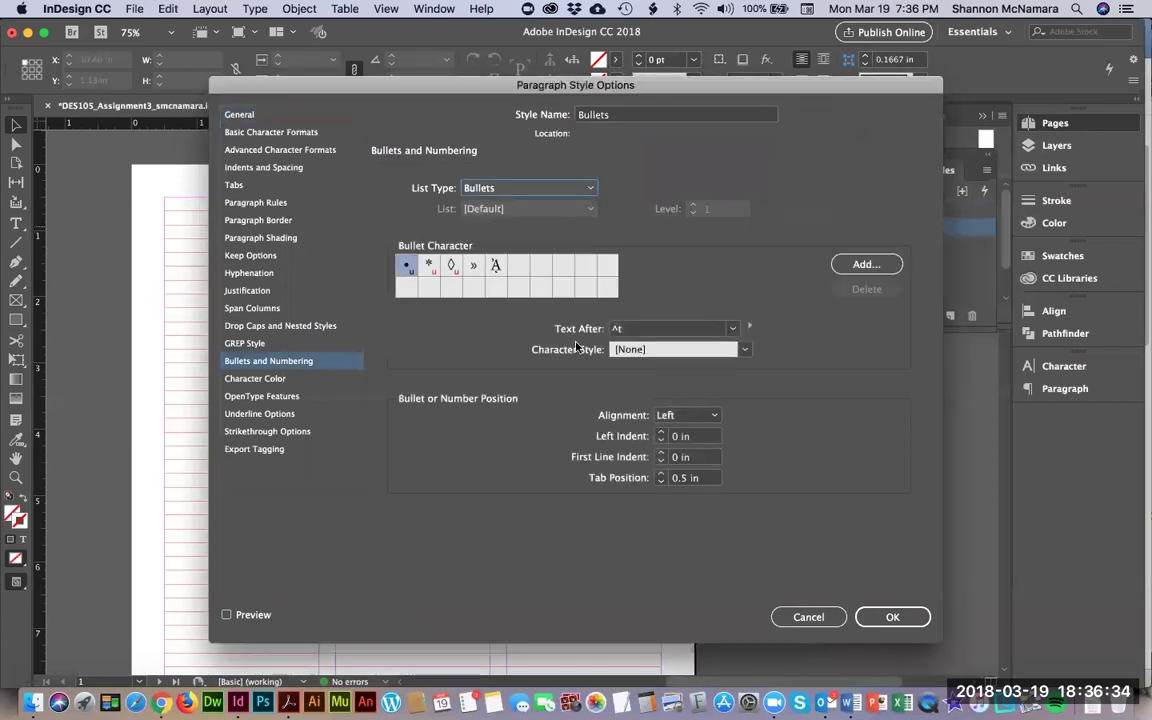
Following the Word specifications, set the bullet position to a left indent of 0.25 in and a first line indent of -0.25 in
key("super+Tab")
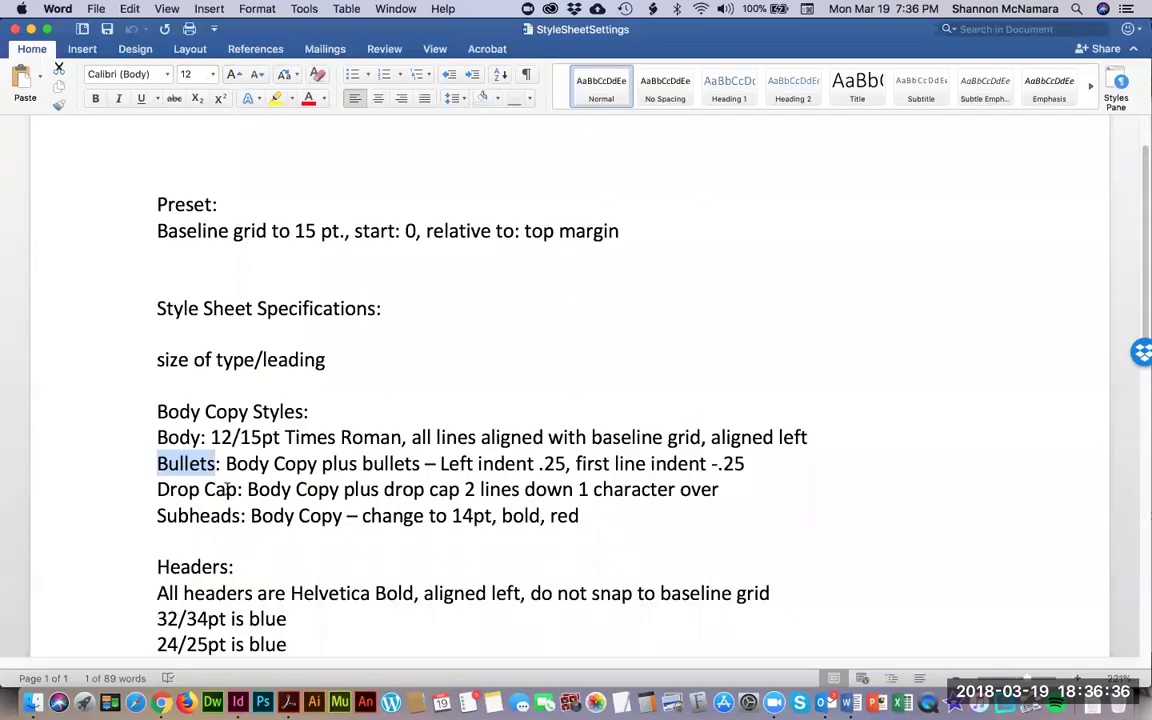
key("super+Tab")
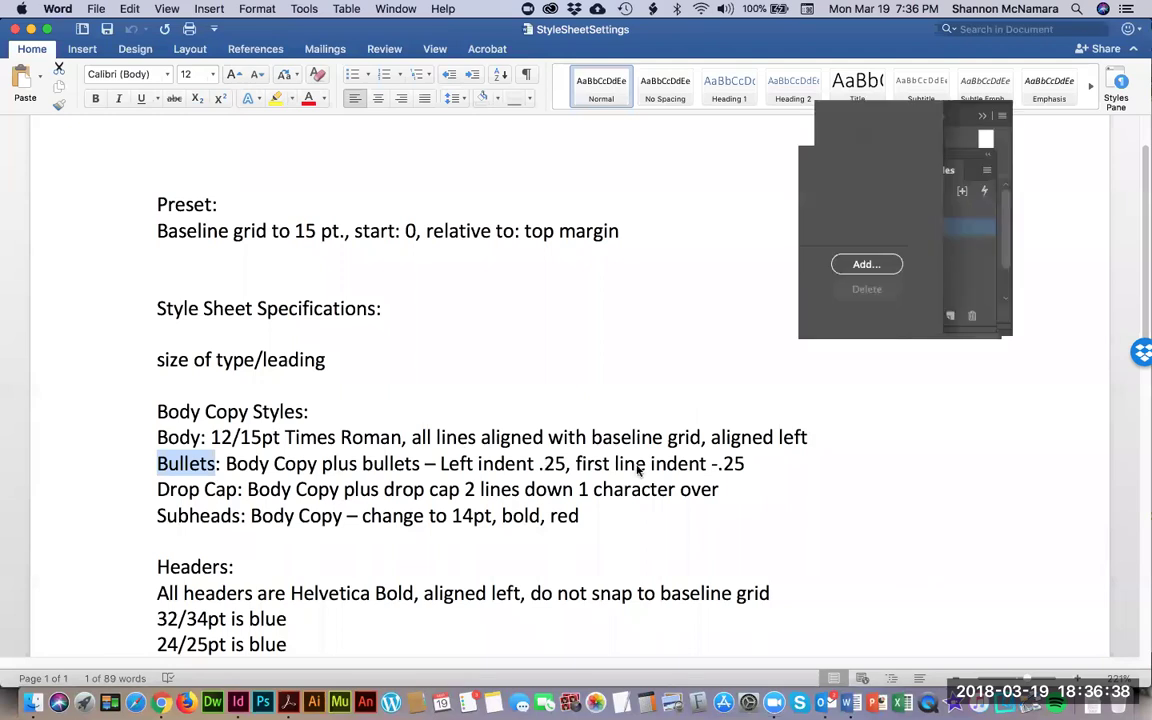
type(".25")
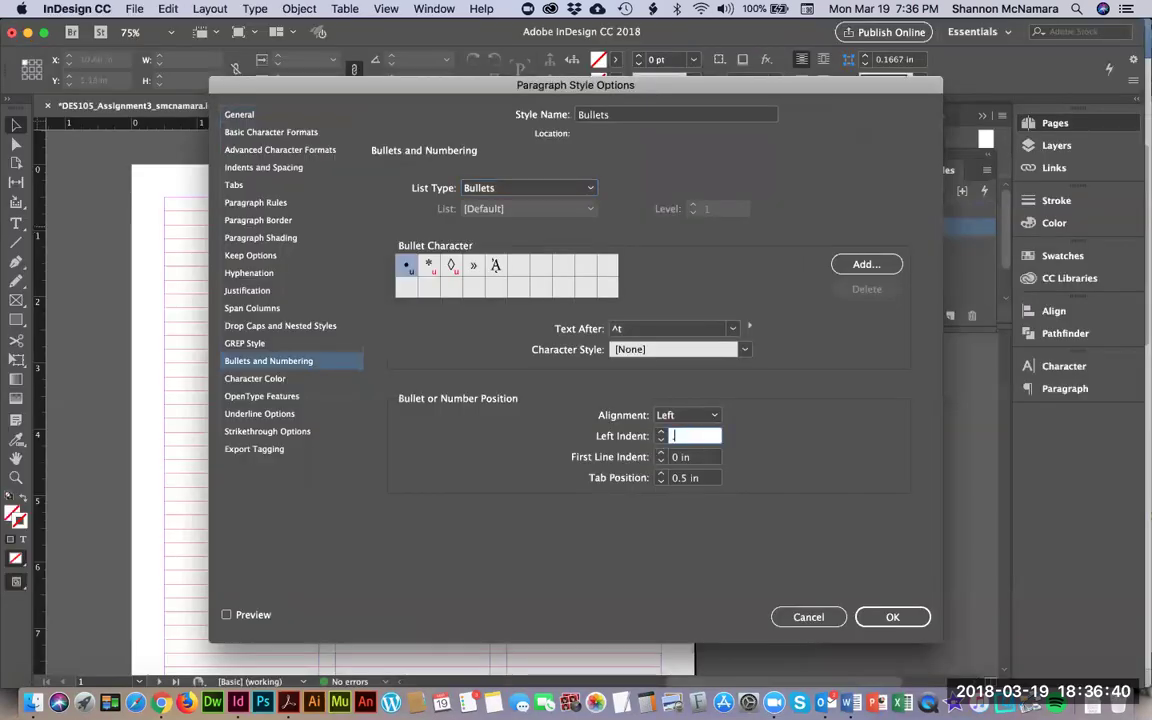
key("super+Tab")
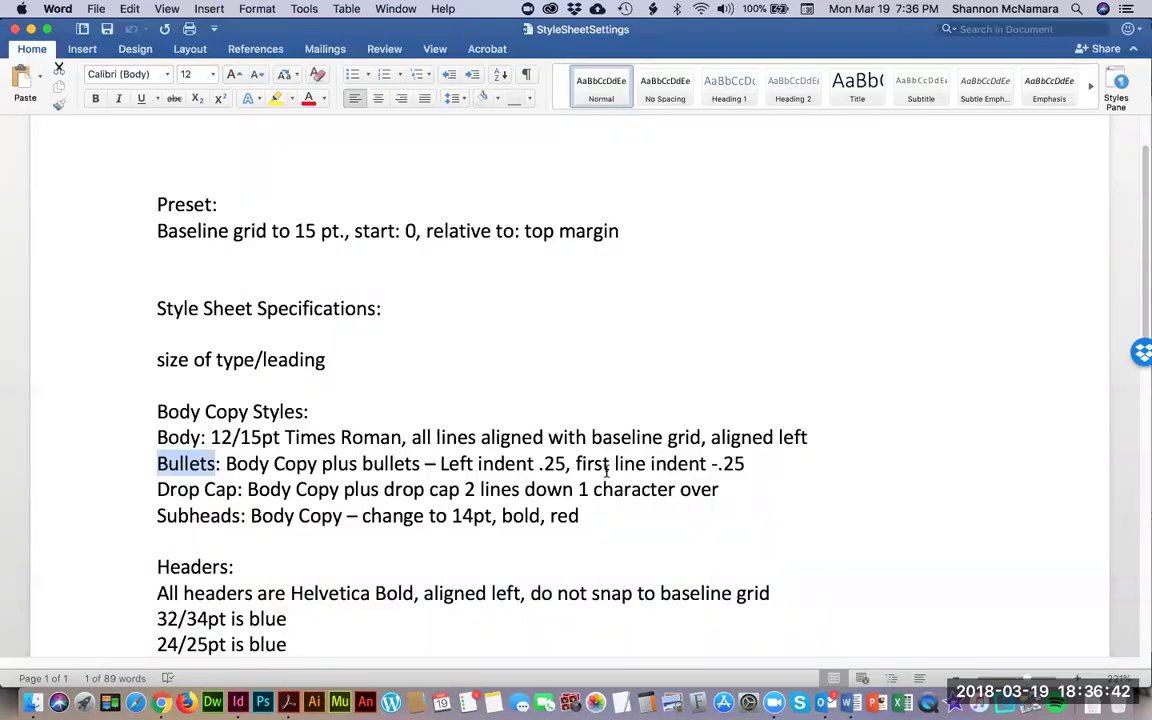
key("super+Tab")
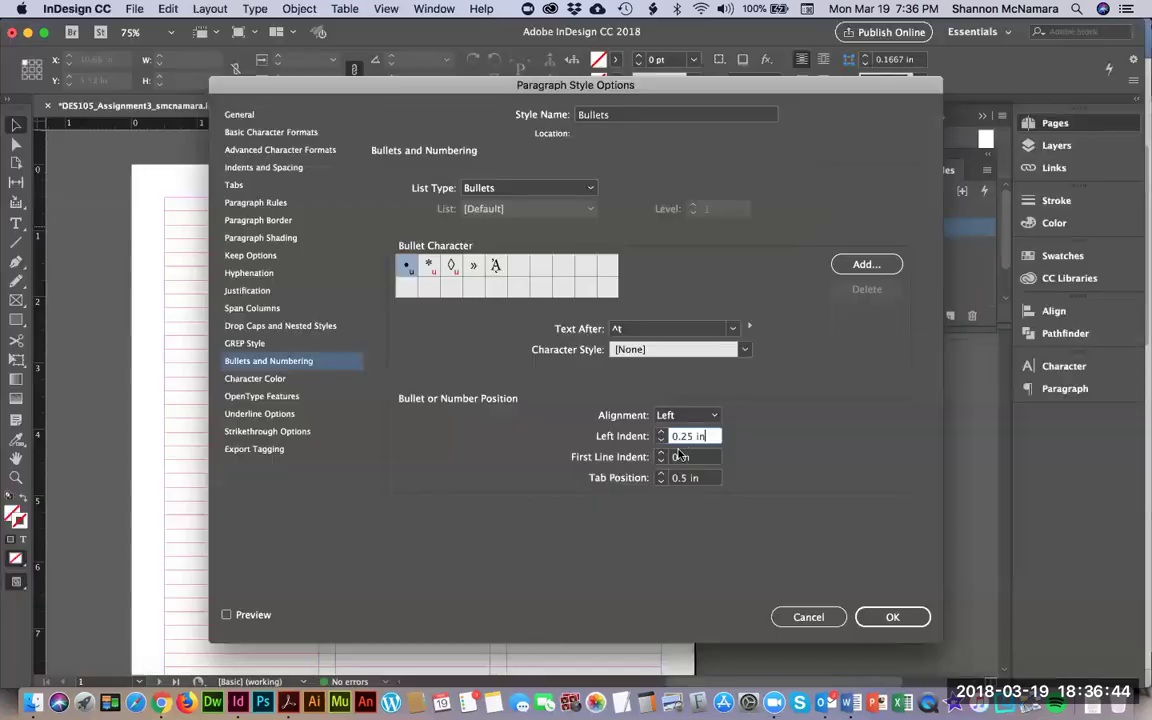
type("-")
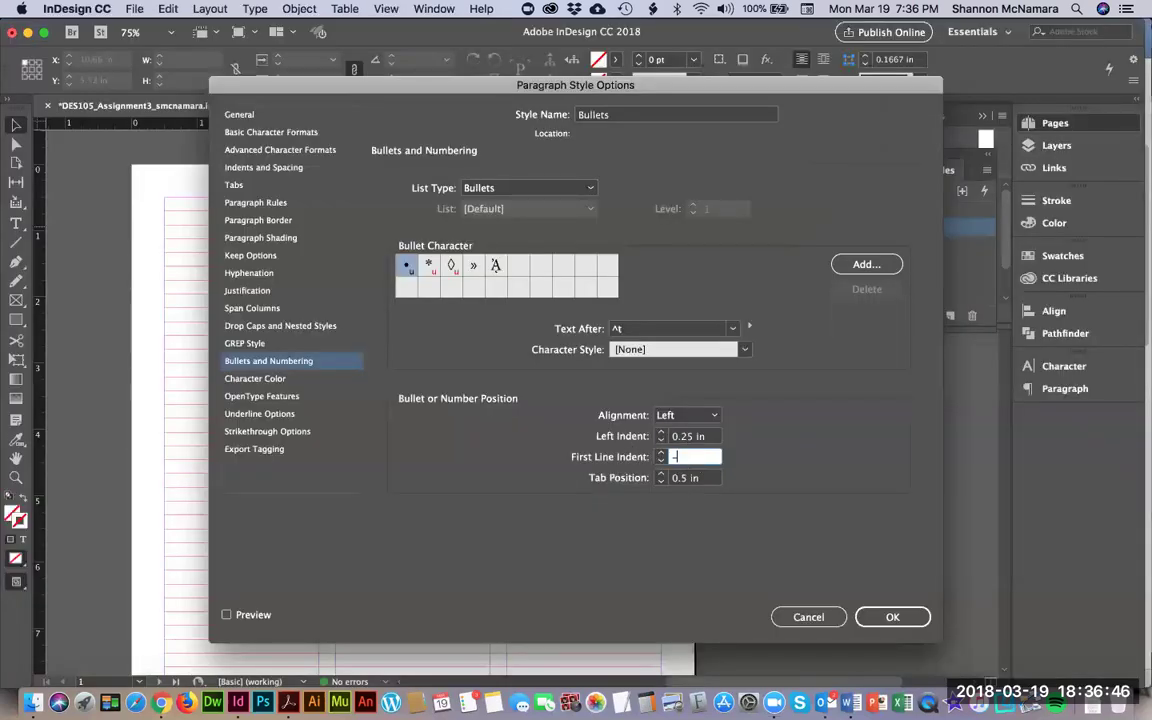
type(".25")
Check the indents against the bullet specification in Word and save the Bullets paragraph style
key("super+Tab")
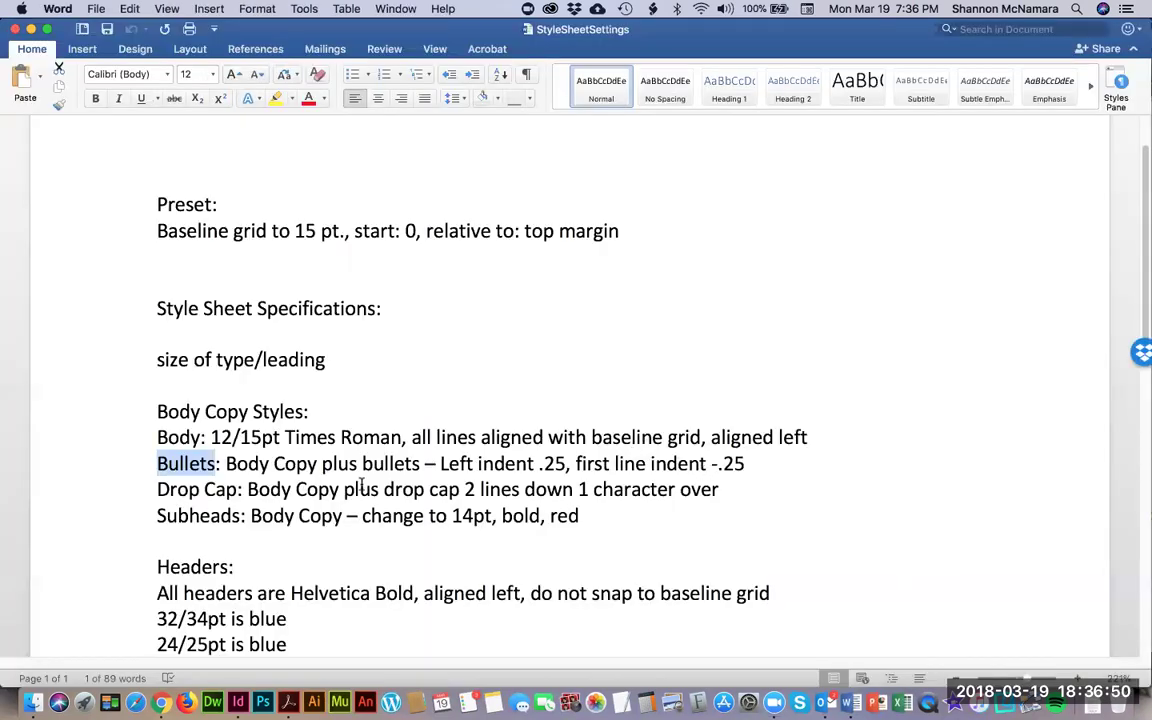
key("super+Tab")
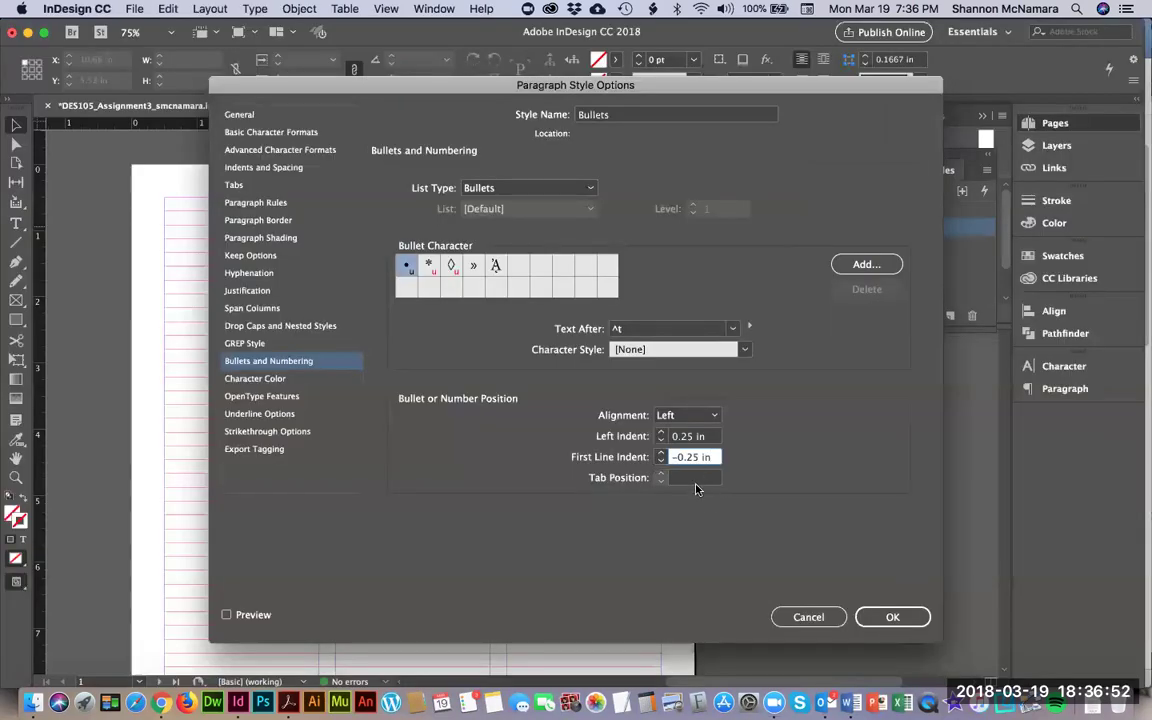
left_click(701, 480)
left_click(718, 460)
left_click(890, 617)
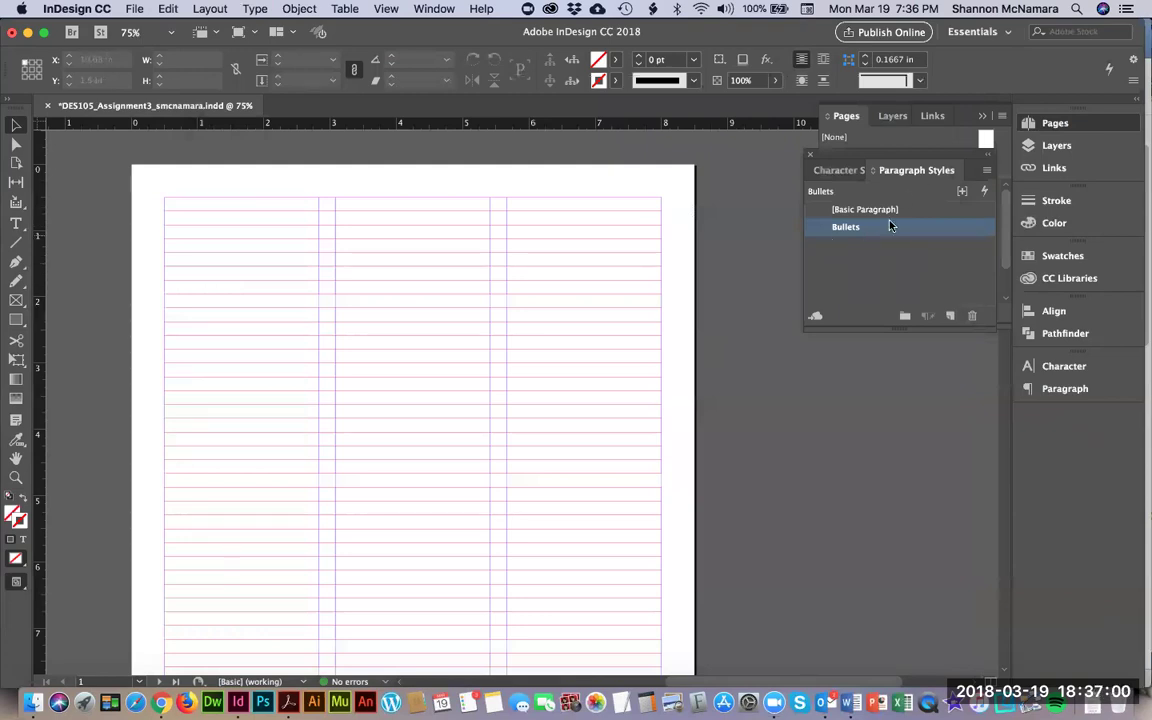
Look up the Drop Cap specification in Word, then create a new paragraph style in InDesign named Drop Cap
key("super+Tab")
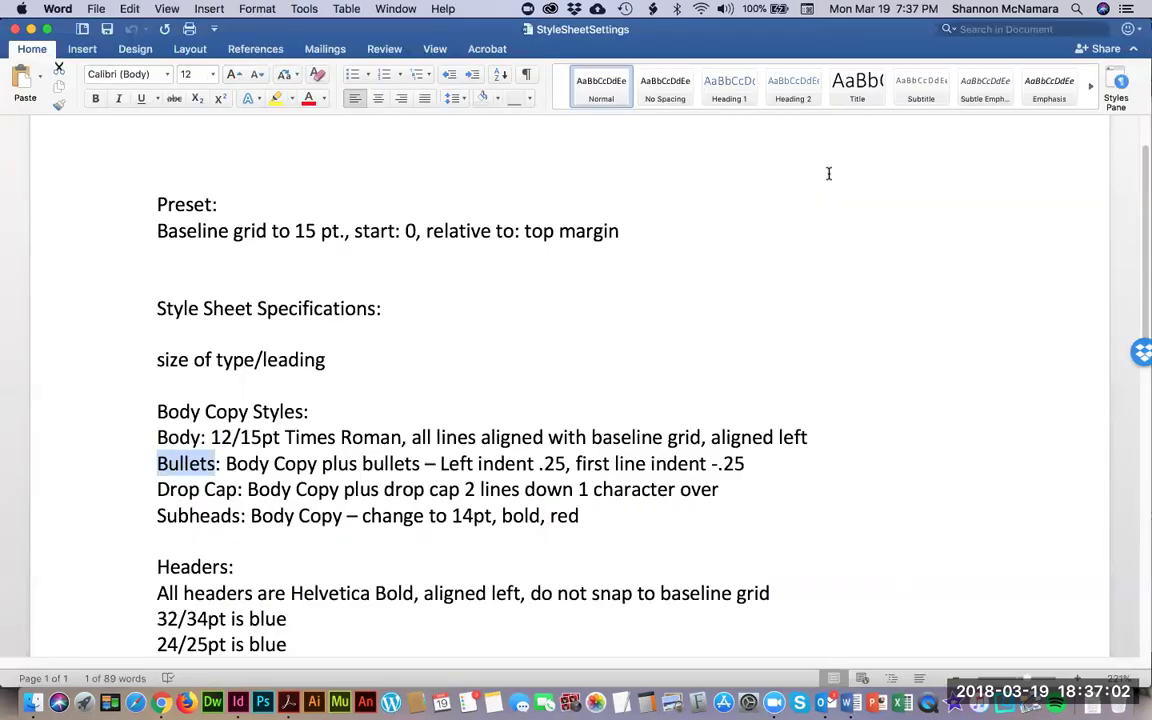
left_click(175, 488)
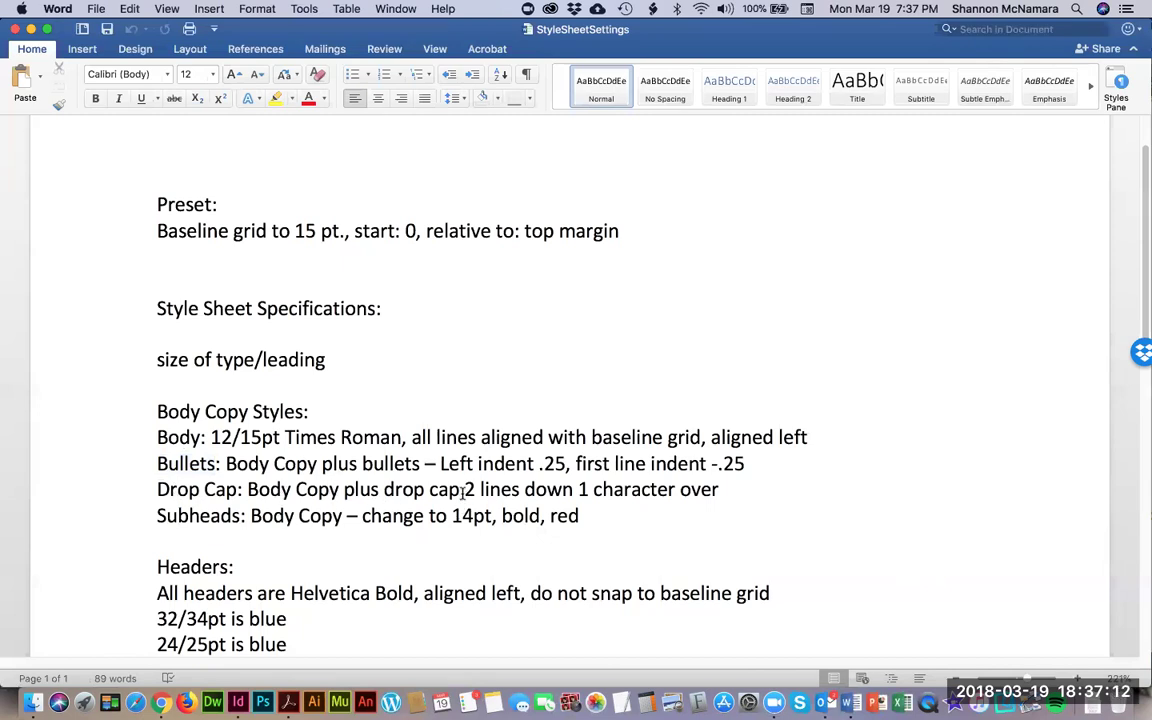
key("super+Tab")
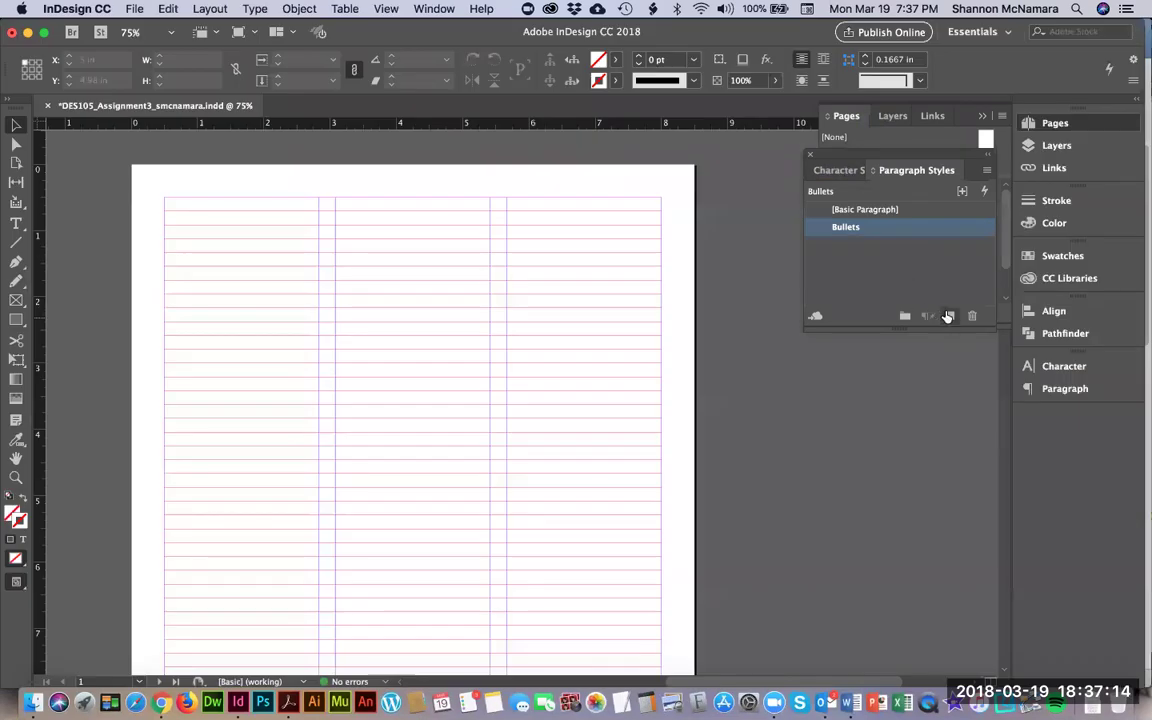
left_click(950, 317)
double_click(815, 248)
type("Drop Cap")
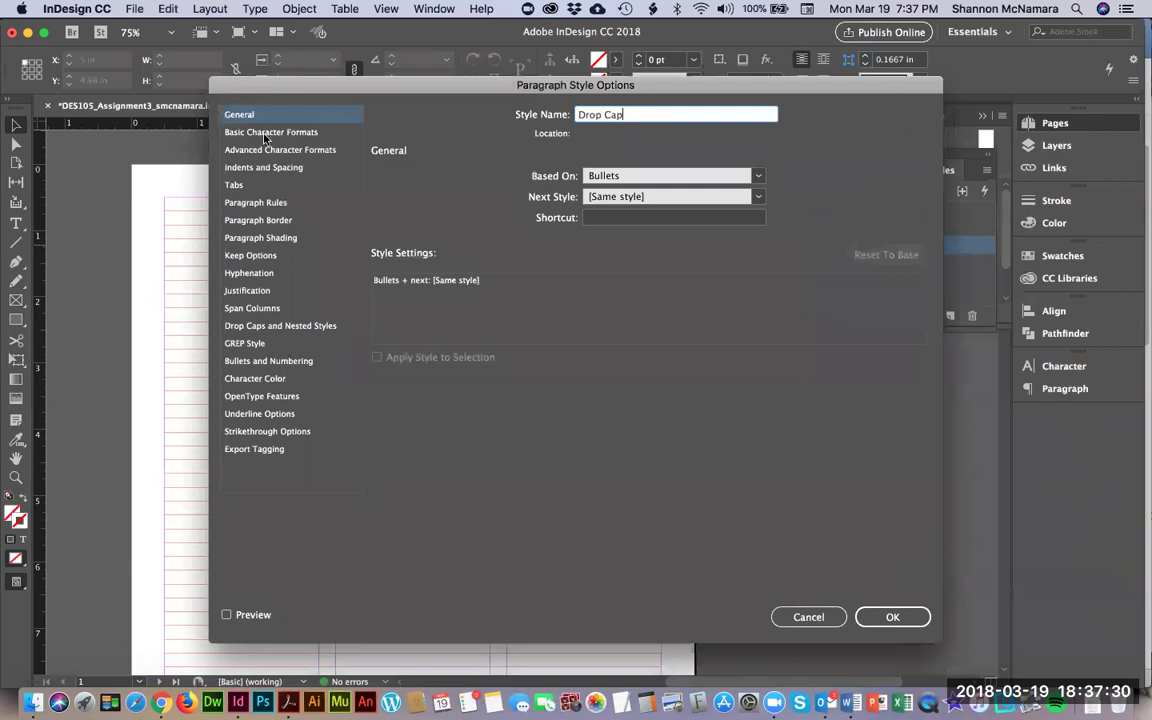
Base the Drop Cap paragraph style on [Basic Paragraph]
left_click(282, 327)
left_click(643, 114)
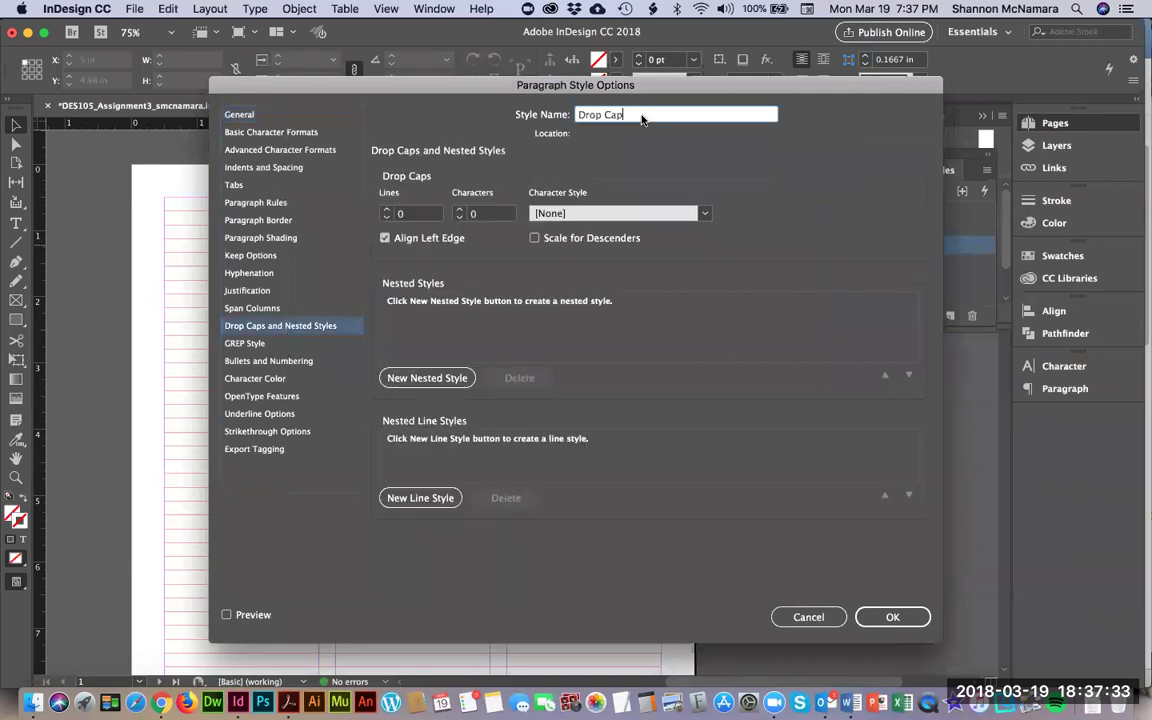
left_click(262, 132)
left_click(240, 113)
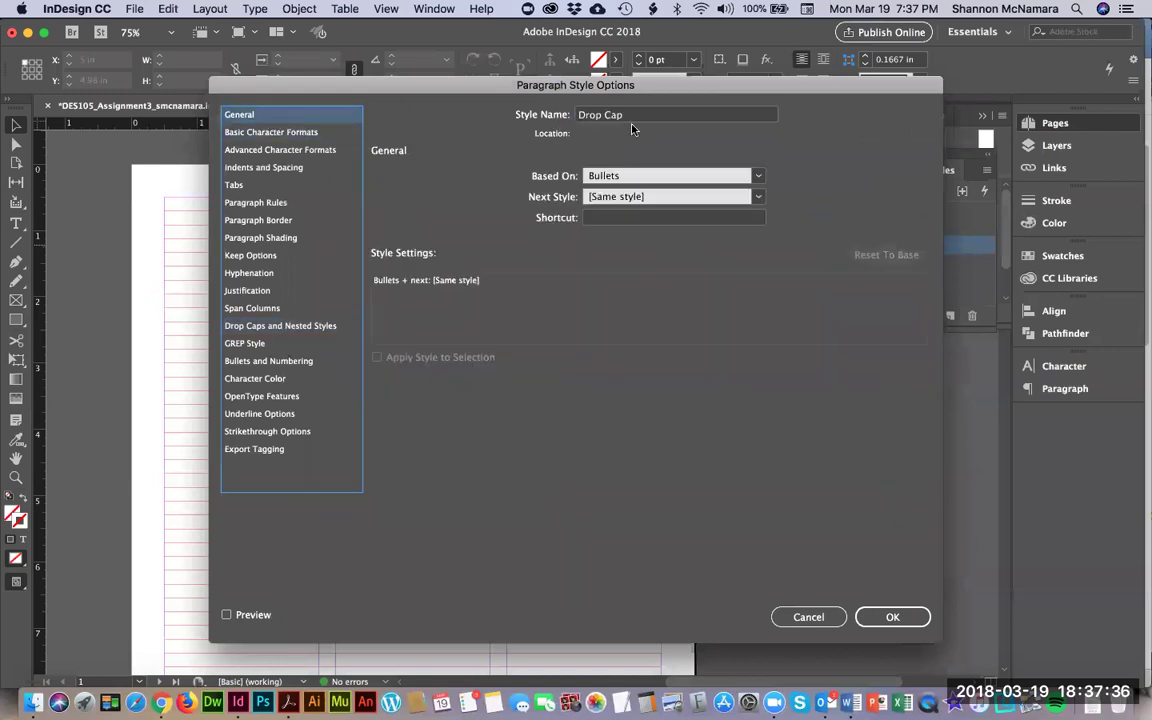
left_click(628, 121)
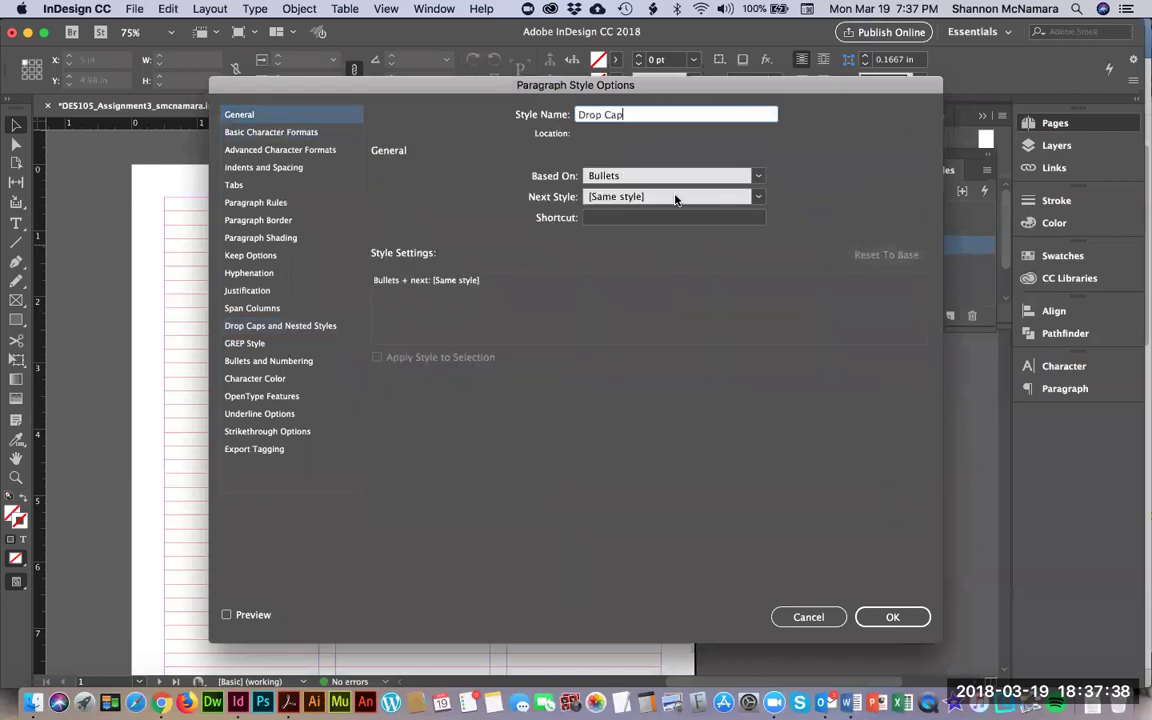
left_click(754, 170)
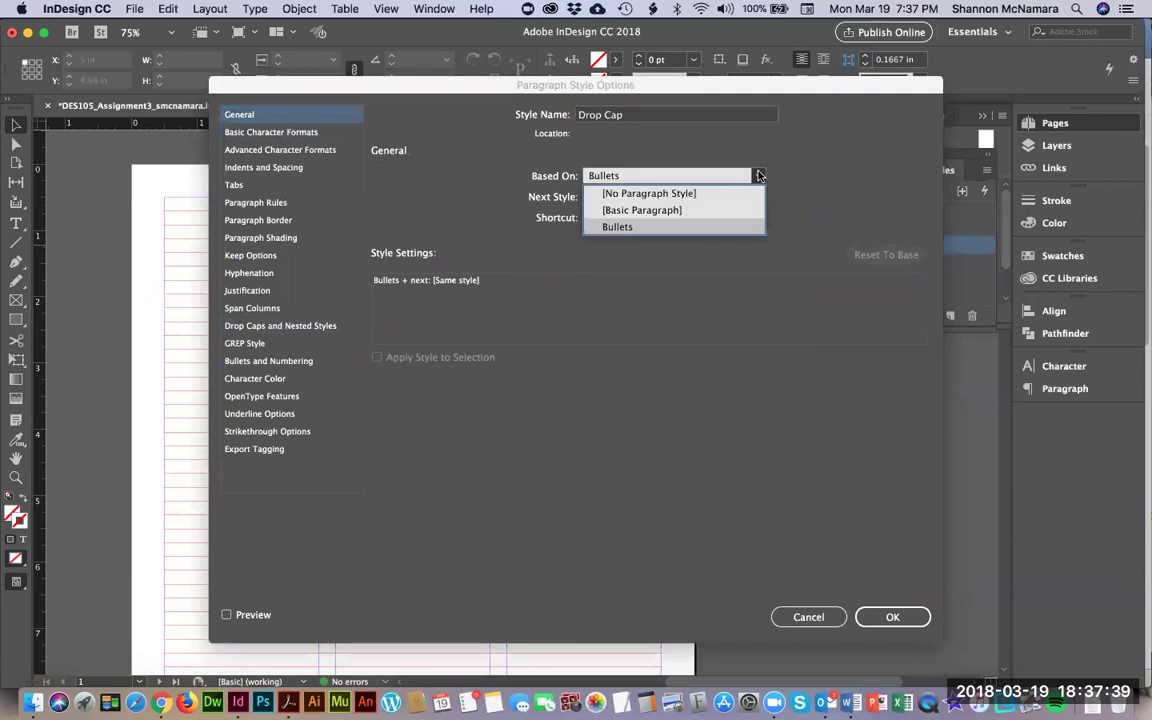
left_click(700, 211)
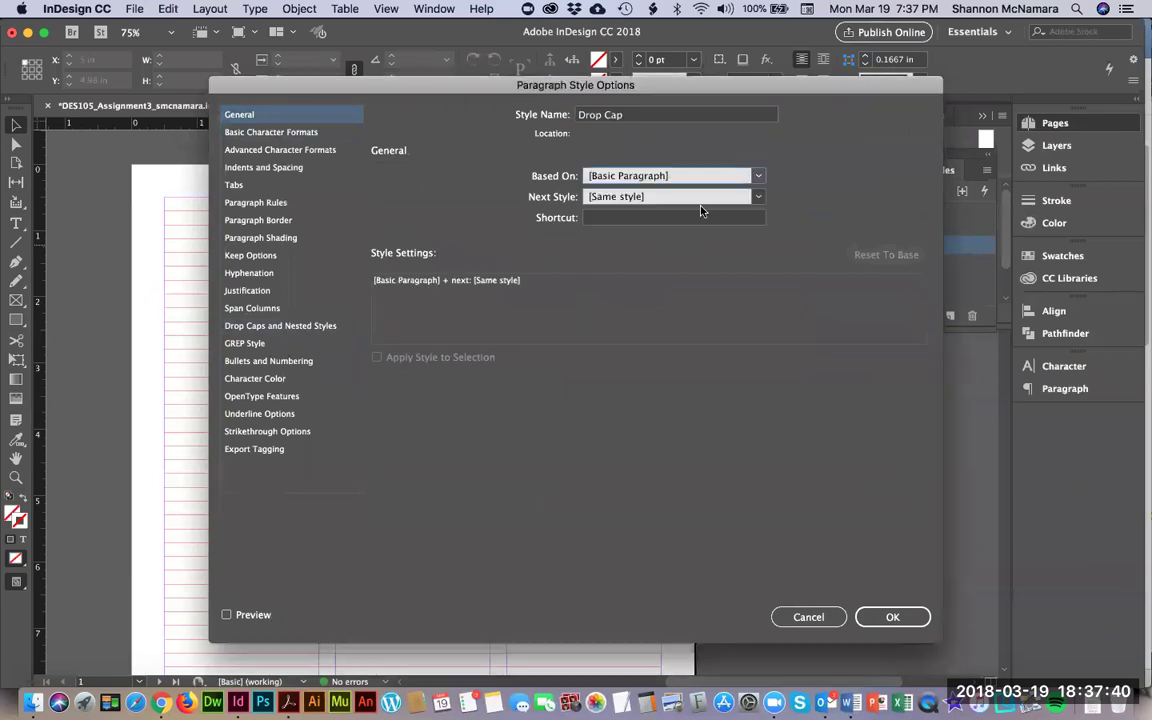
Set the font family of the Drop Cap paragraph style to Times New Roman
left_click(256, 135)
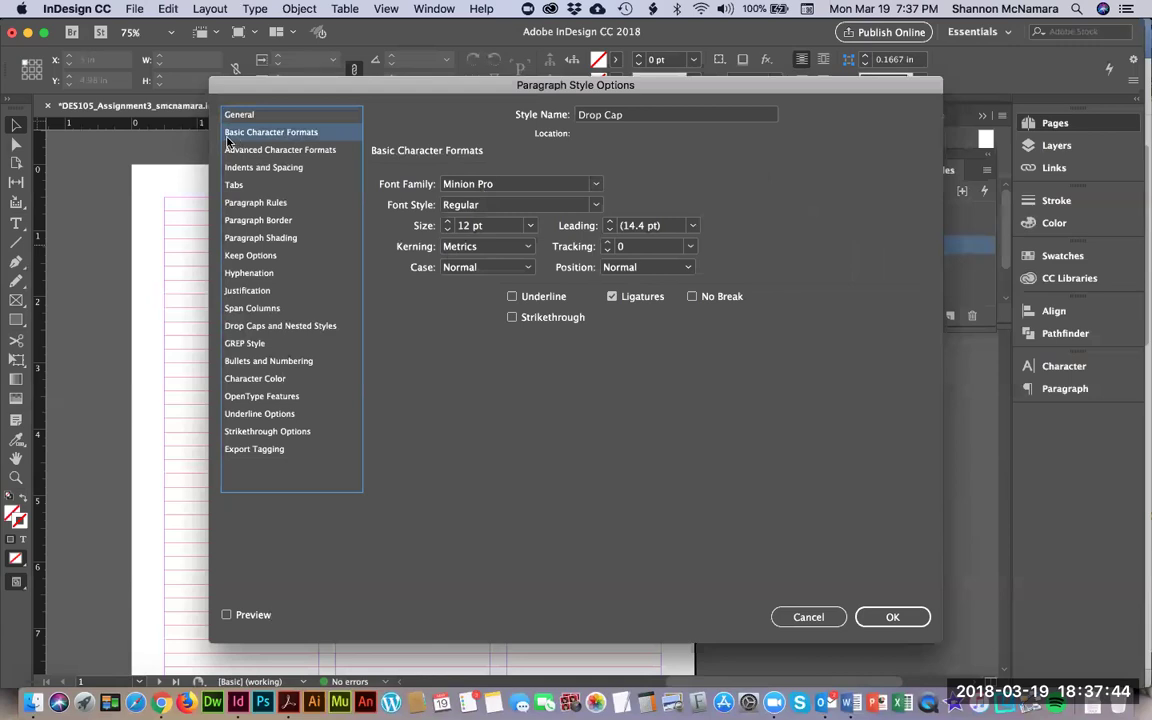
left_click(599, 186)
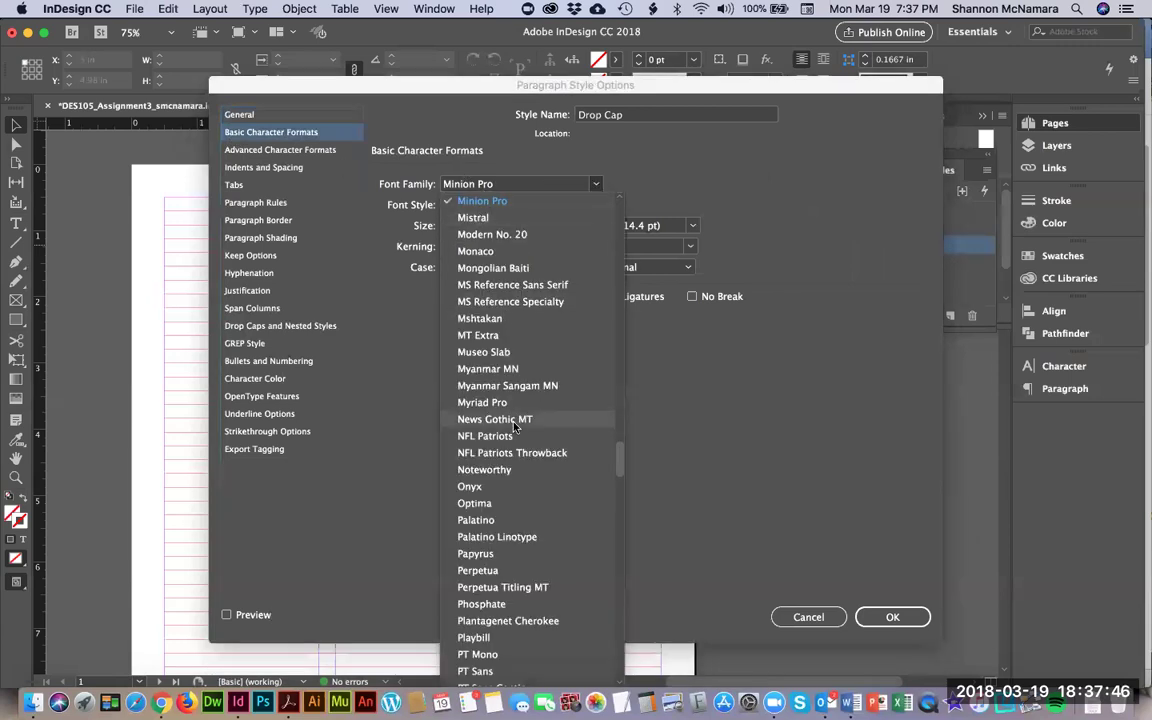
scroll(487, 560, "down", 10)
scroll(487, 565, "up", 10)
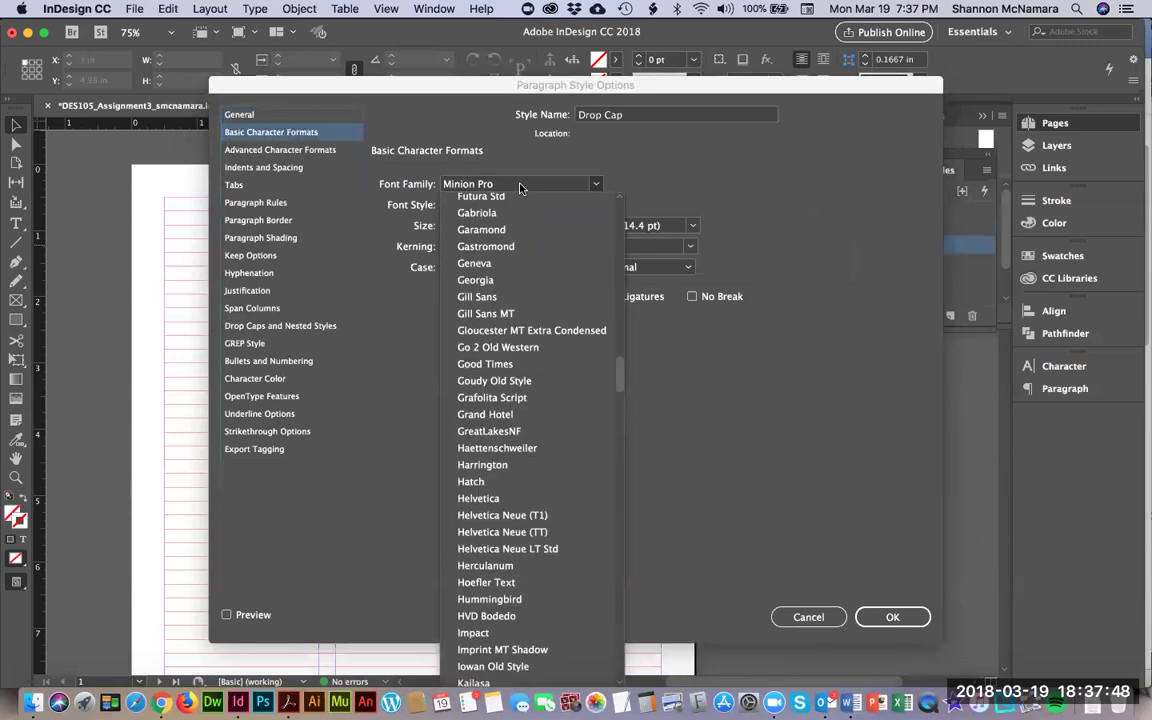
left_click(500, 184)
type("Tahomaimes")
key("Tab")
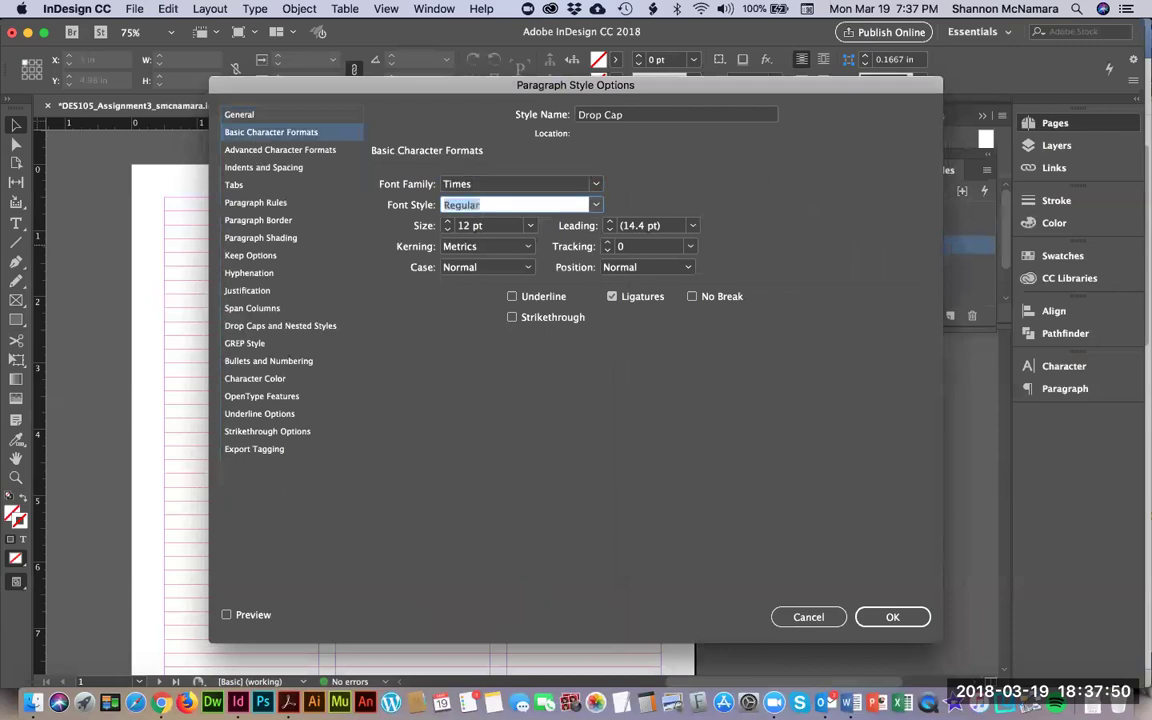
left_click(499, 183)
type("New Roman")
key("Tab")
Set the leading of the Drop Cap paragraph style to 15 pt
left_click(643, 226)
type("15")
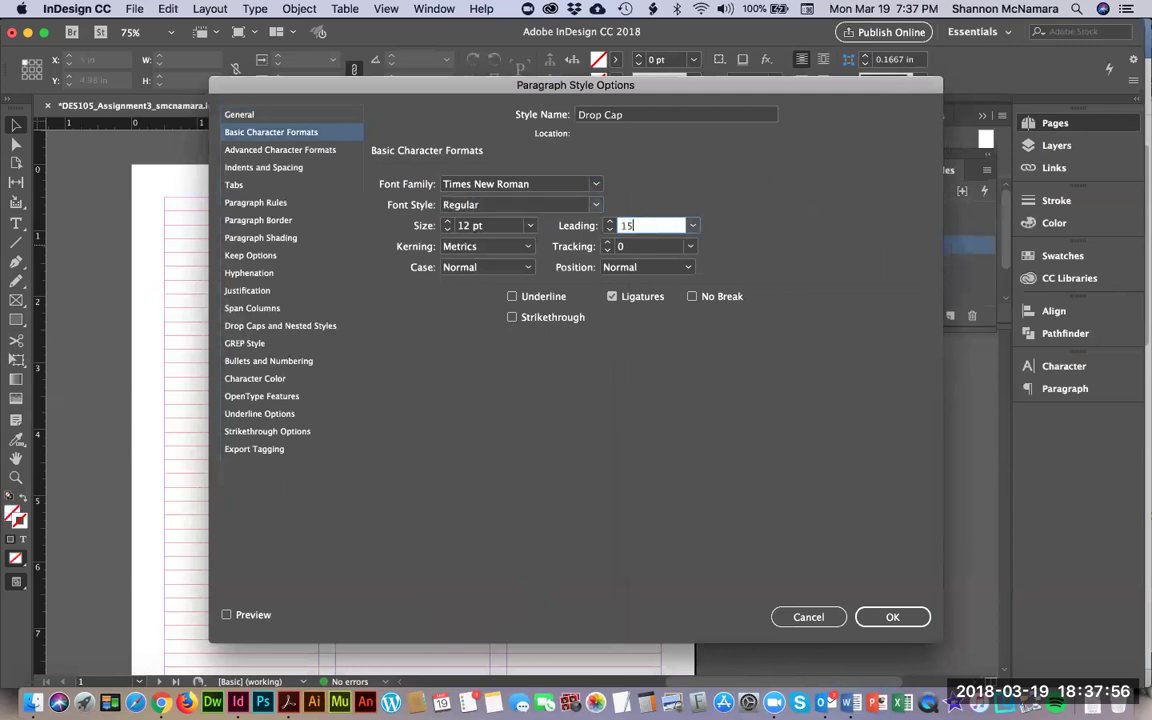
key("Tab")
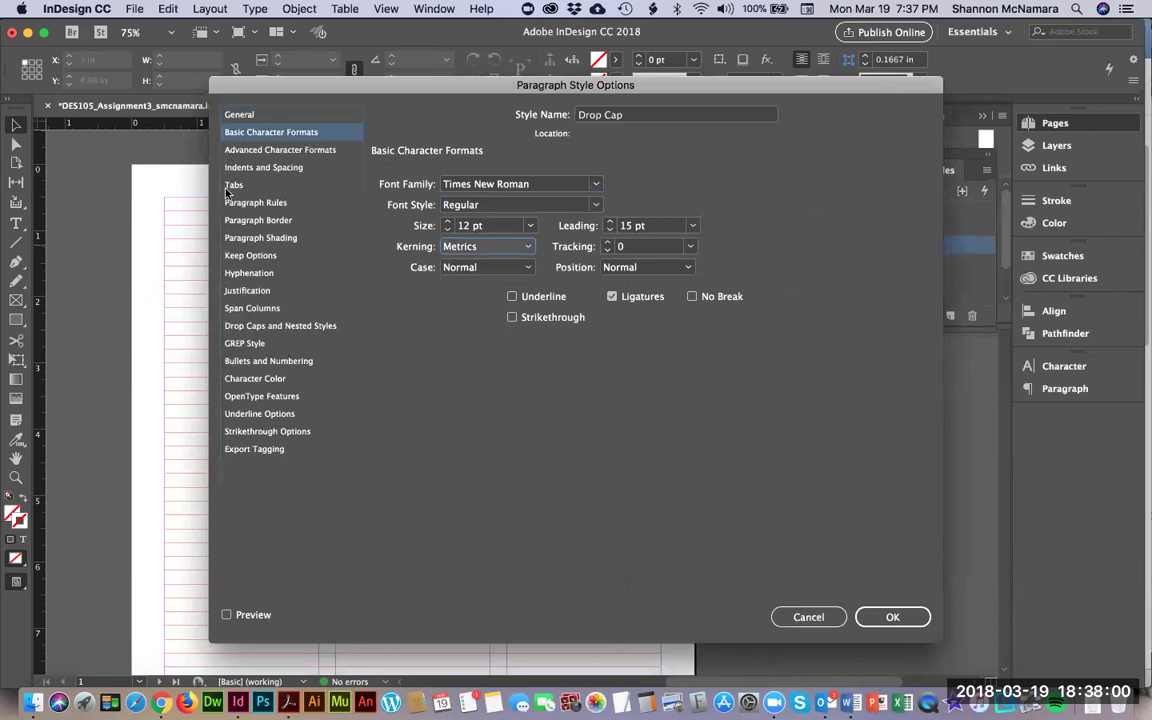
Set the drop cap to 2 lines and 1 character, checking the values against the specification in Word
left_click(255, 327)
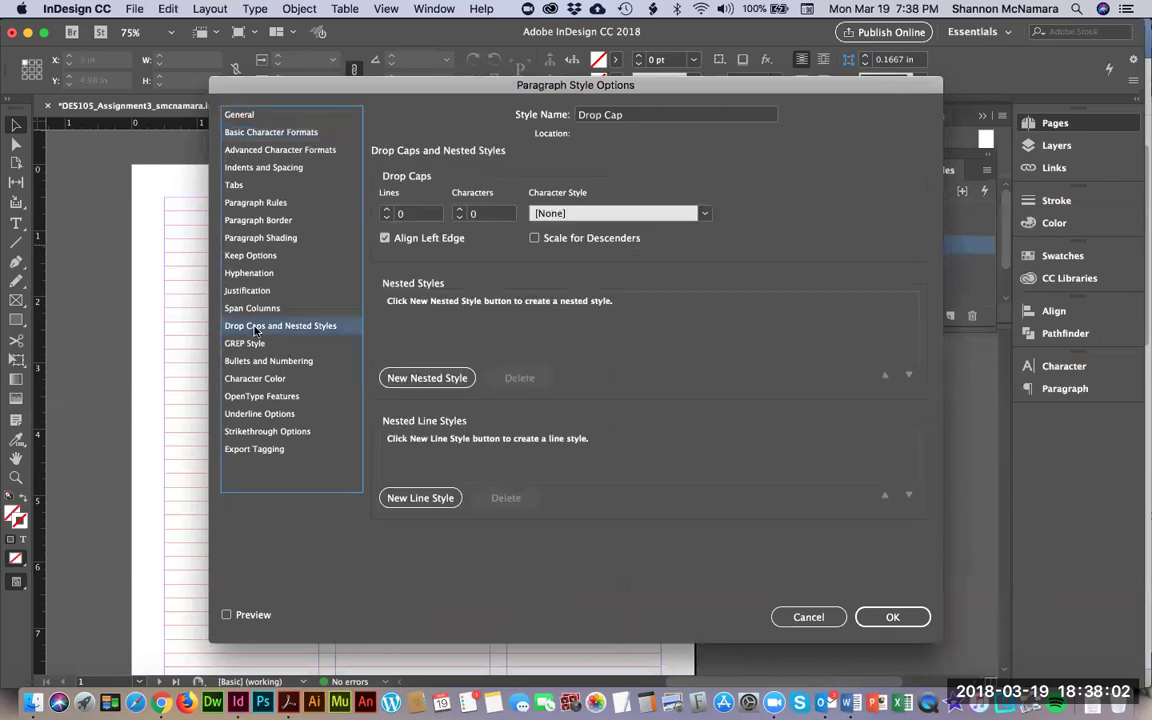
key("super+Tab")
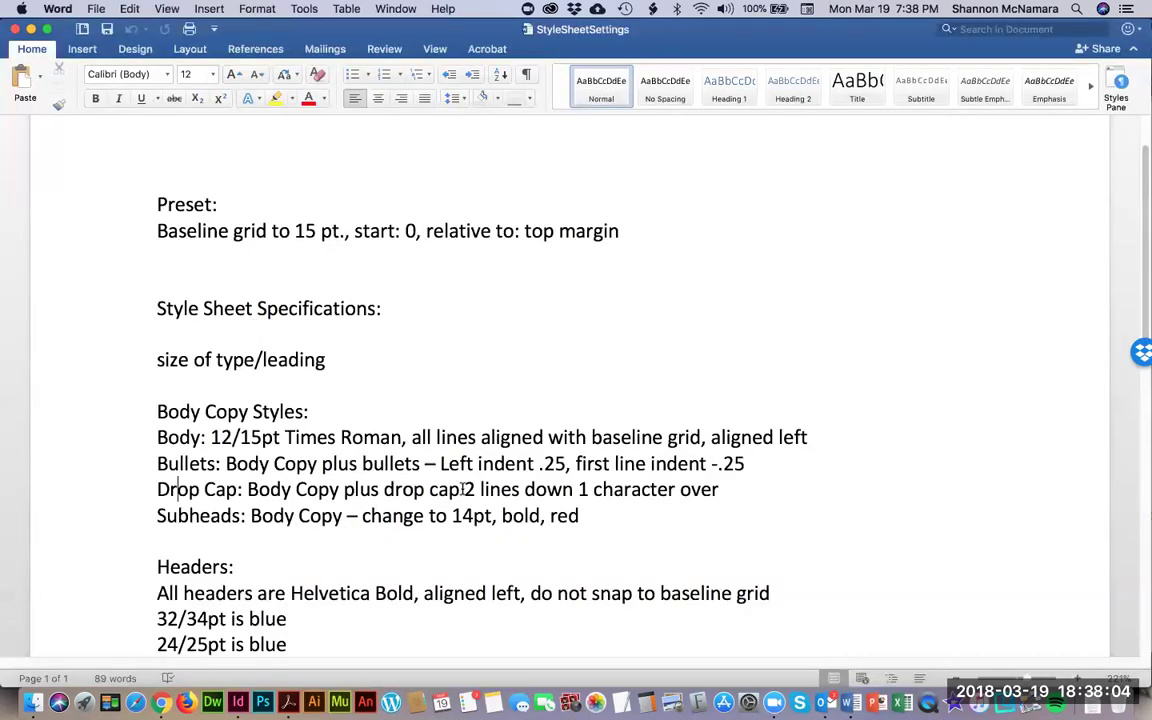
key("super+Tab")
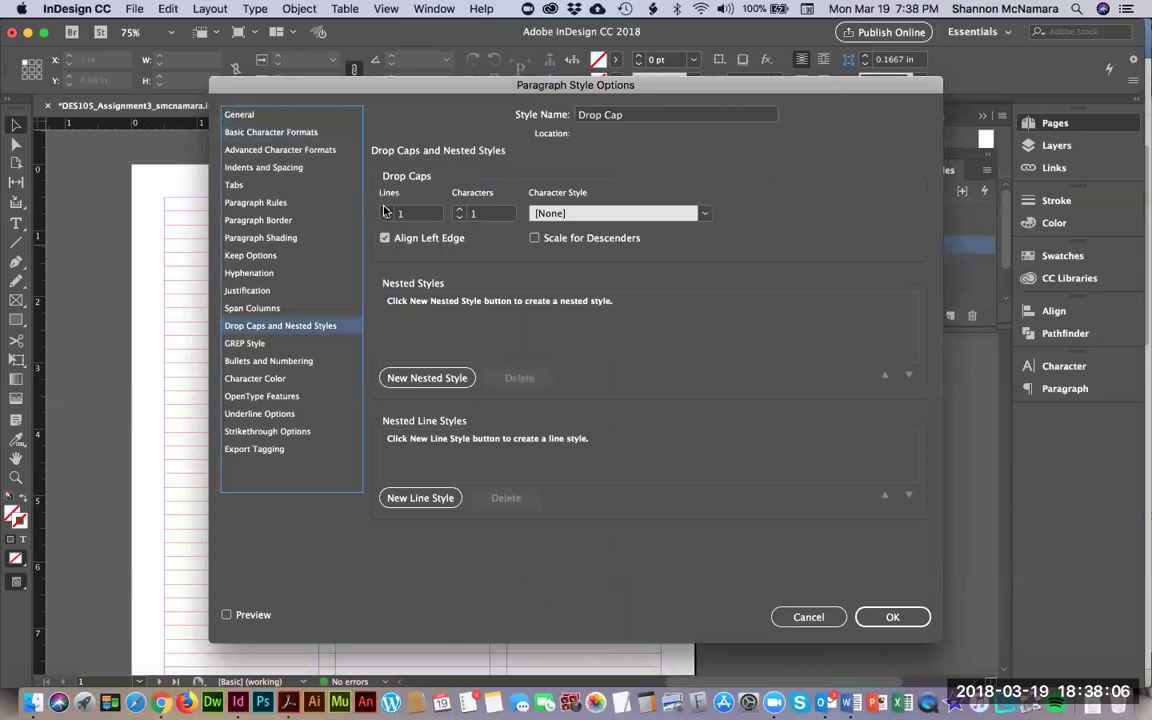
key("super+Tab")
key("BackSpace")
type("o")
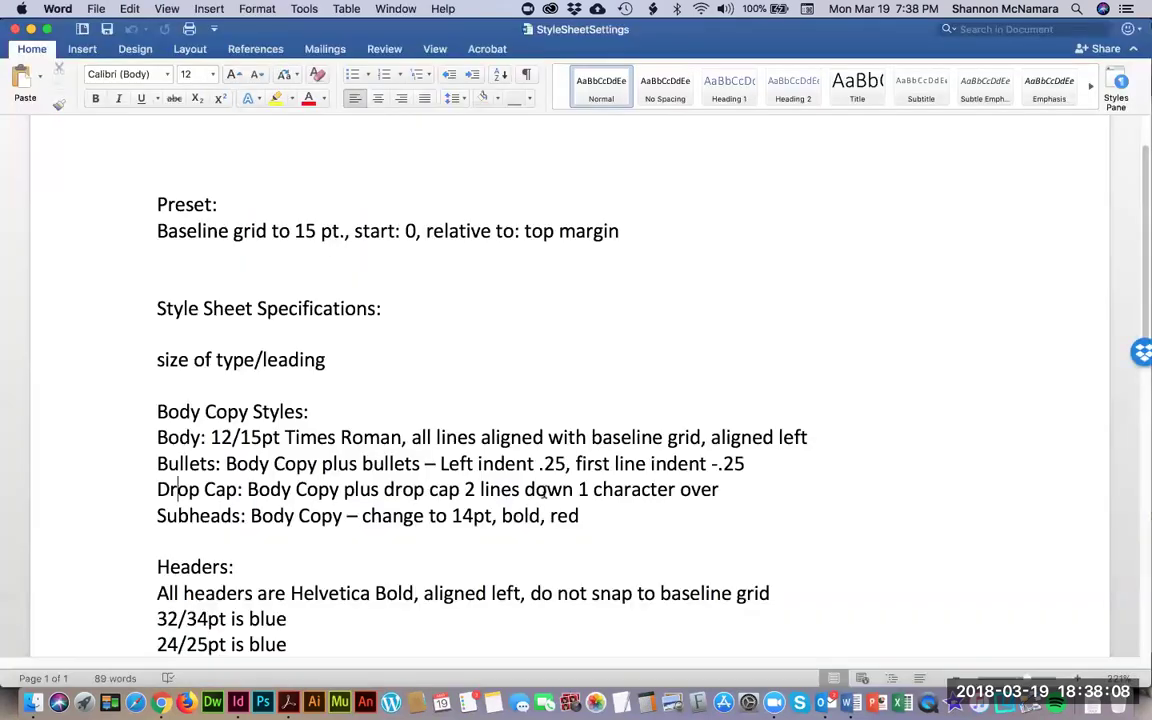
key("super+Tab")
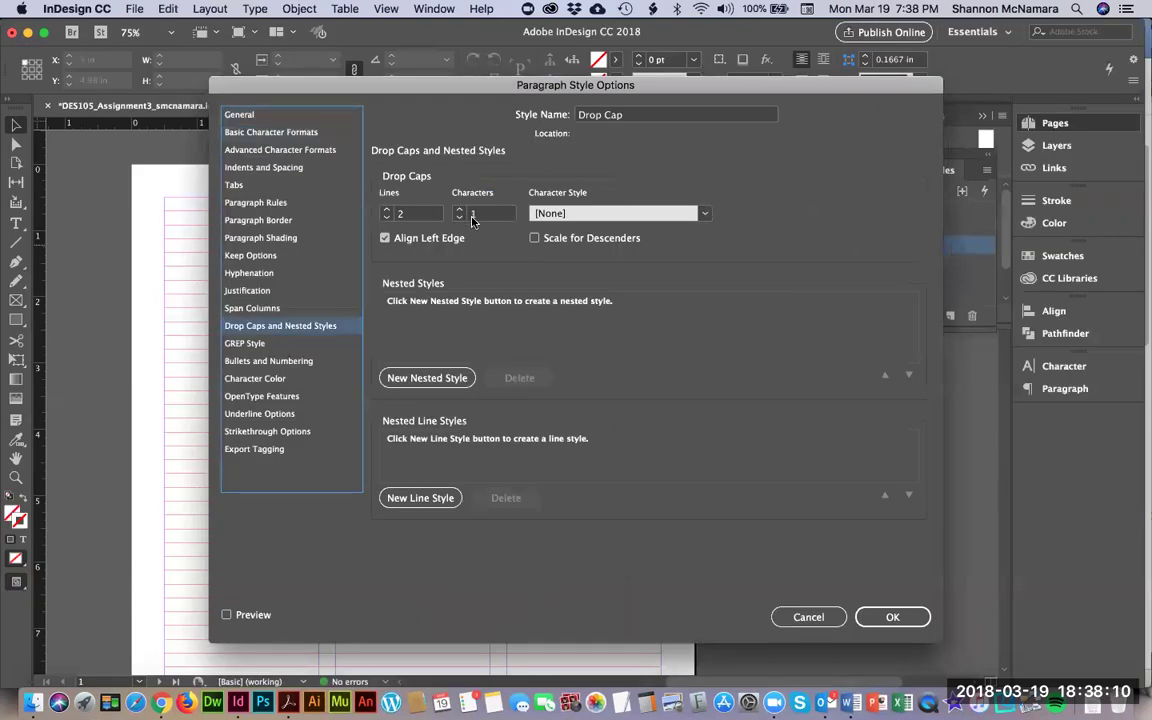
Assign the Body character style to the drop cap in the Drop Cap paragraph style
left_click(485, 214)
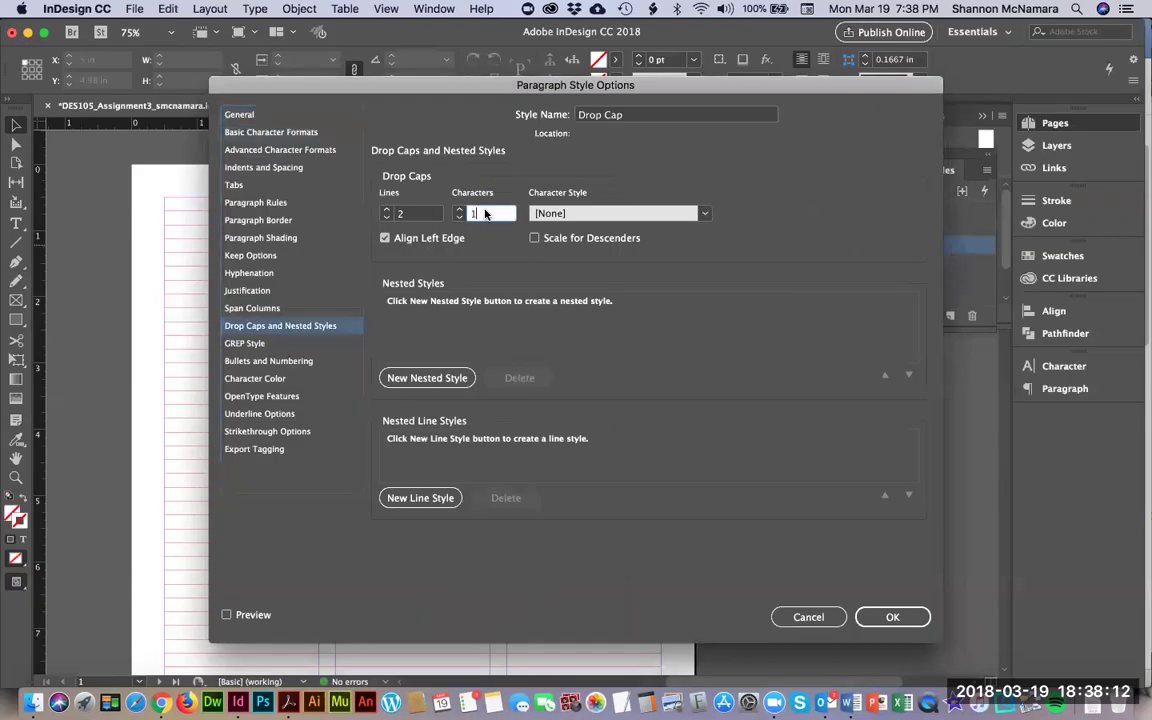
left_click(628, 212)
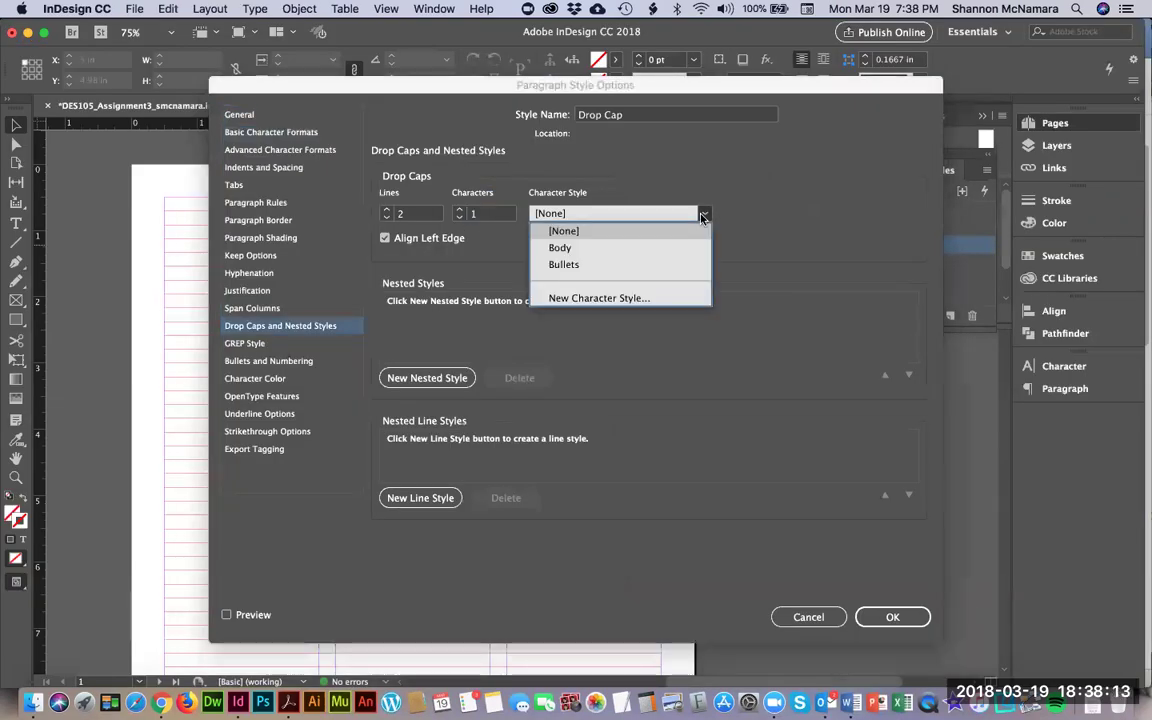
left_click(581, 248)
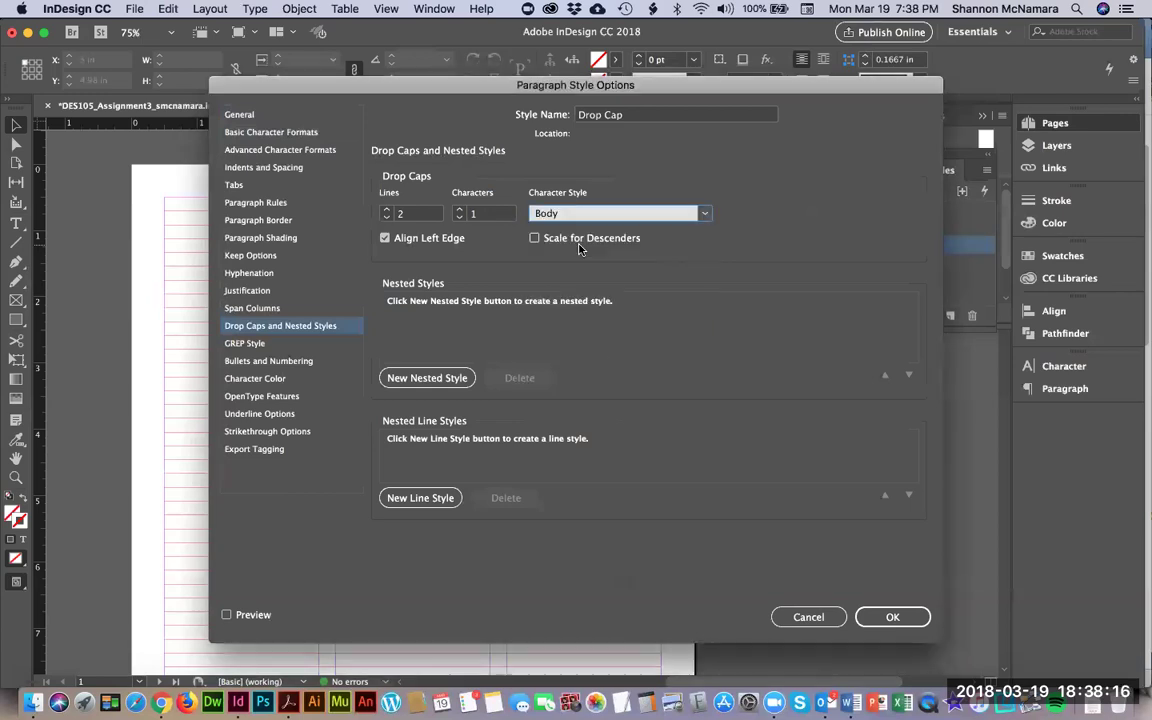
Review the Drop Cap style's general, basic character and drop cap settings, and save the style
left_click(240, 116)
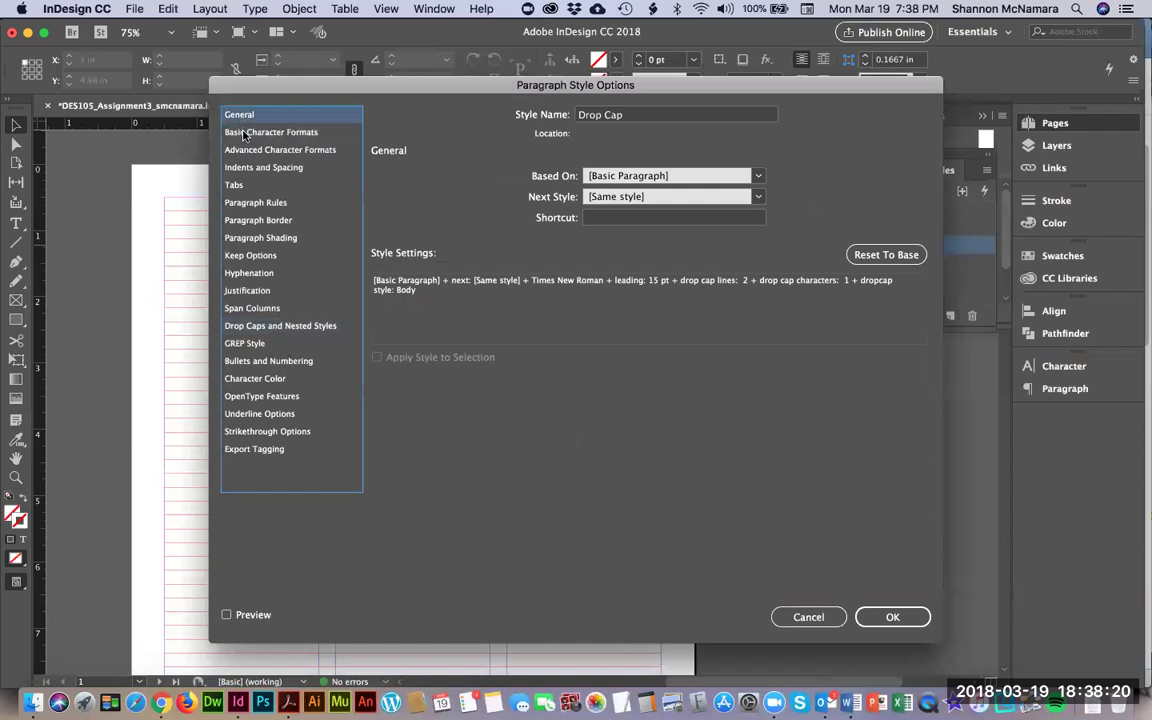
left_click(243, 134)
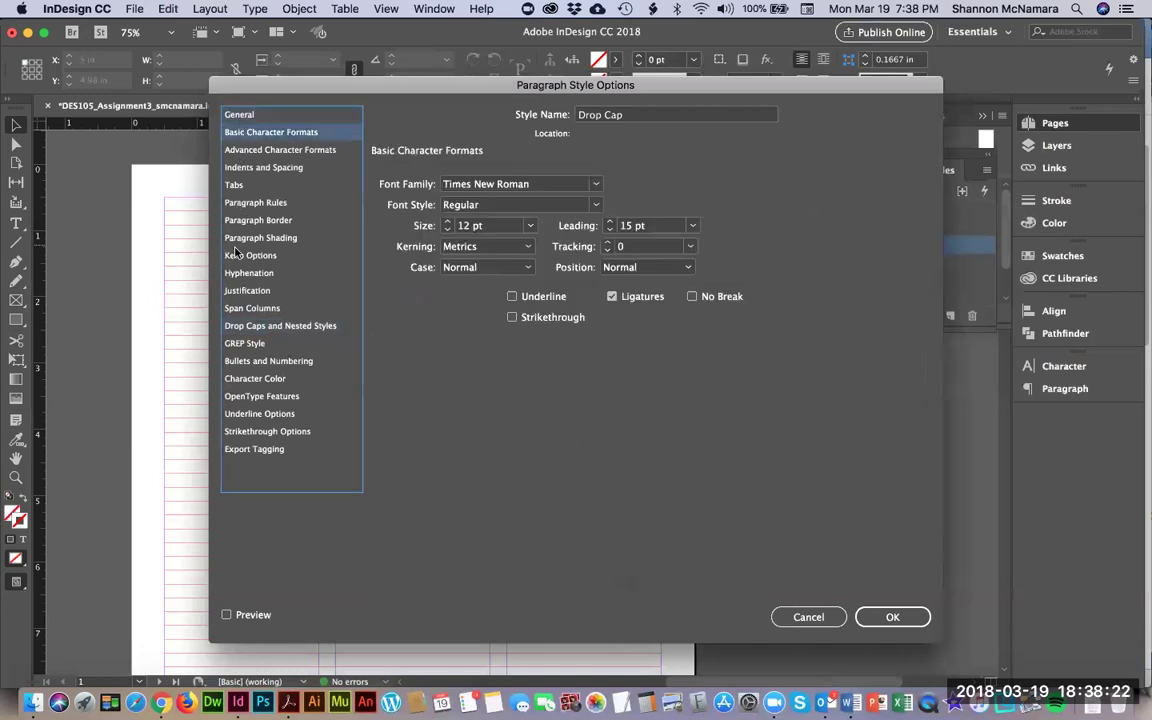
left_click(248, 363)
left_click(260, 328)
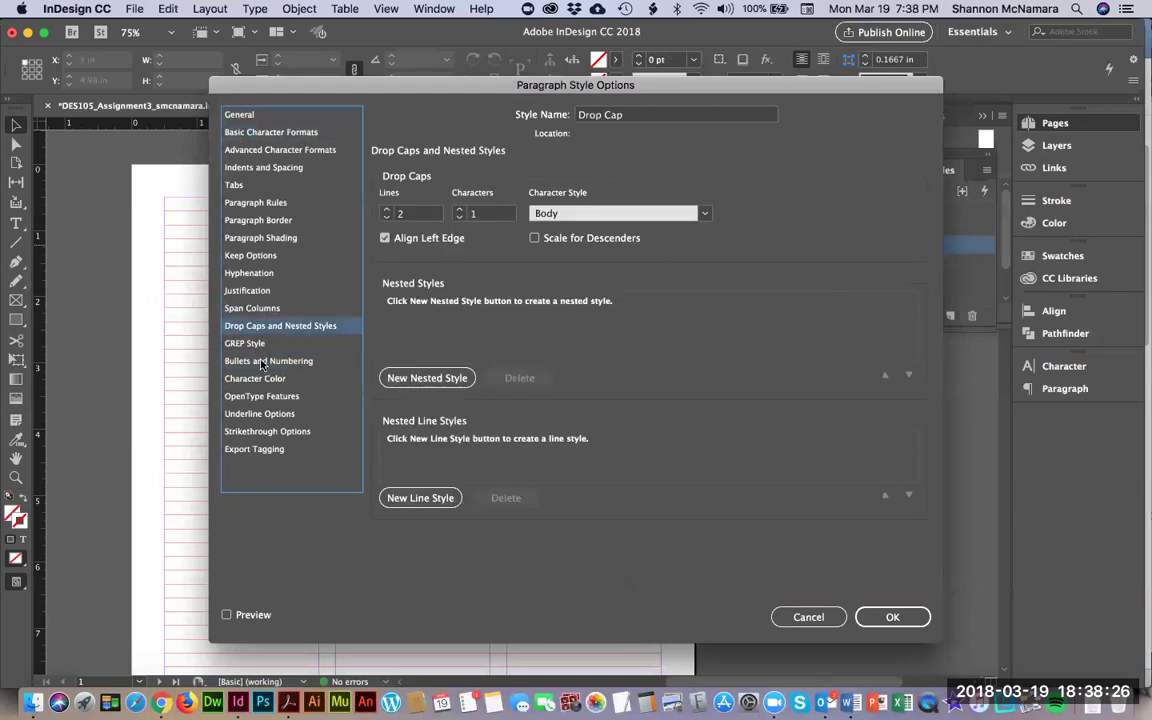
key("Down")
key("Down")
left_click(260, 328)
left_click(893, 617)
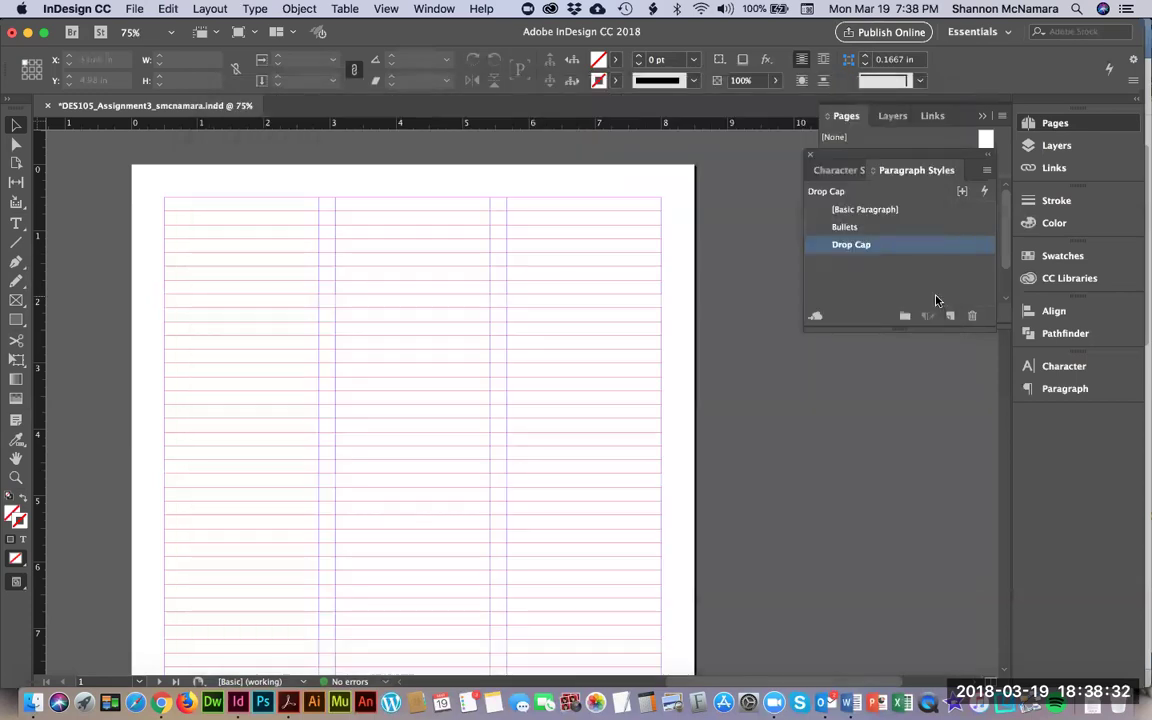
Check the Subheads line of the style sheet specifications in Word and return to InDesign
key("super+Tab")
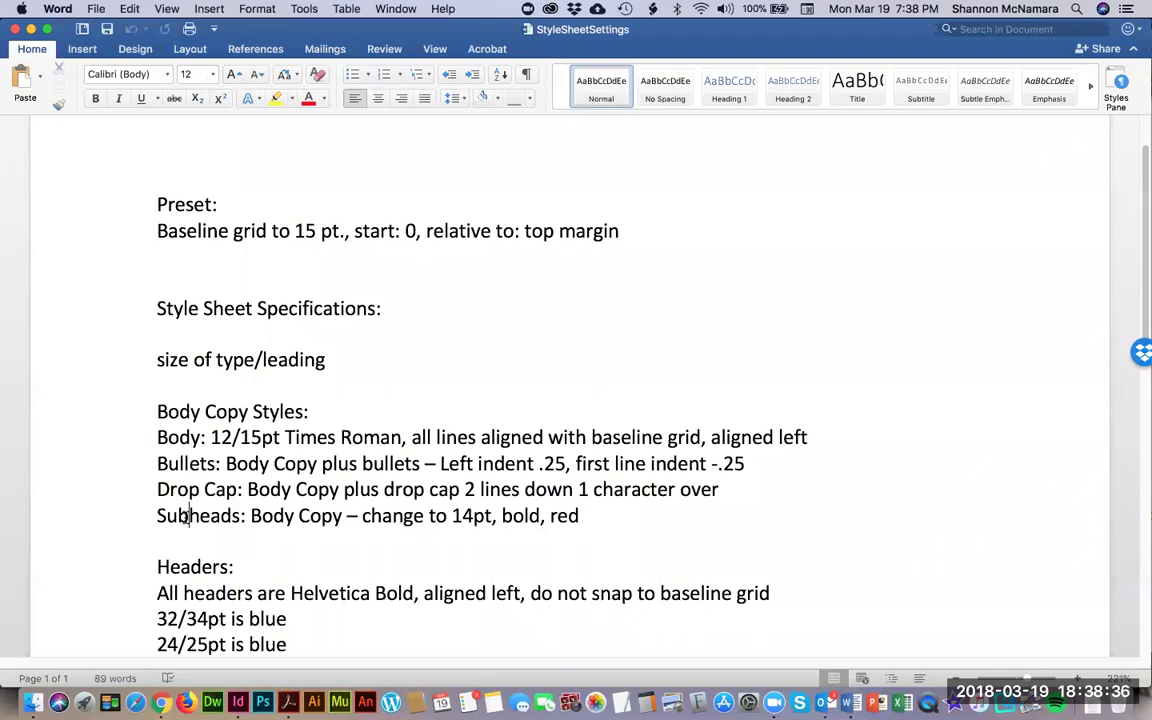
left_click(187, 516)
key("super+Tab")
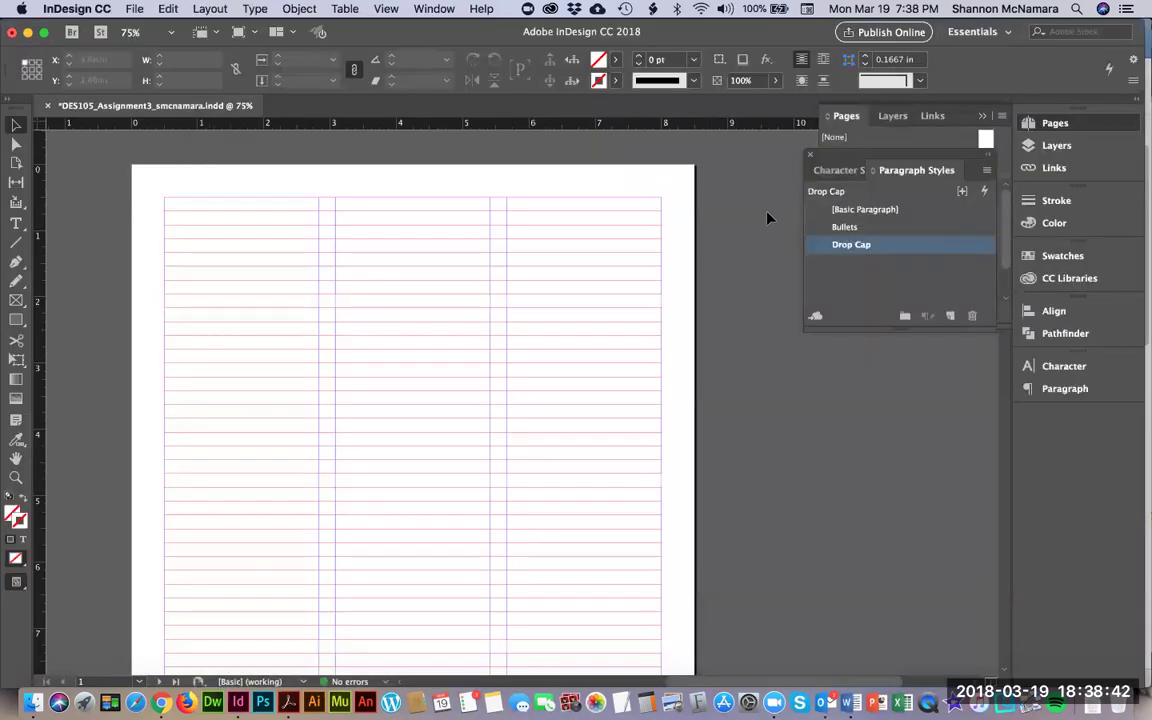
Remove the Bullets character style and create a new character style based on Body, with its options open
left_click(848, 171)
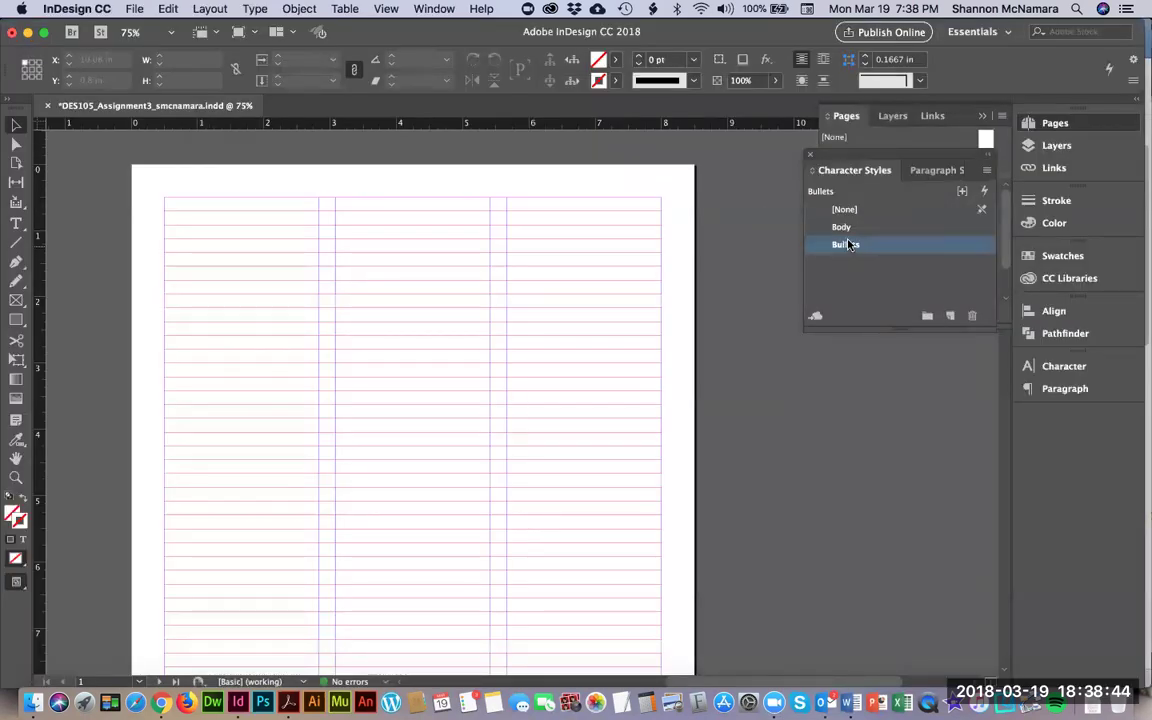
key("super+z")
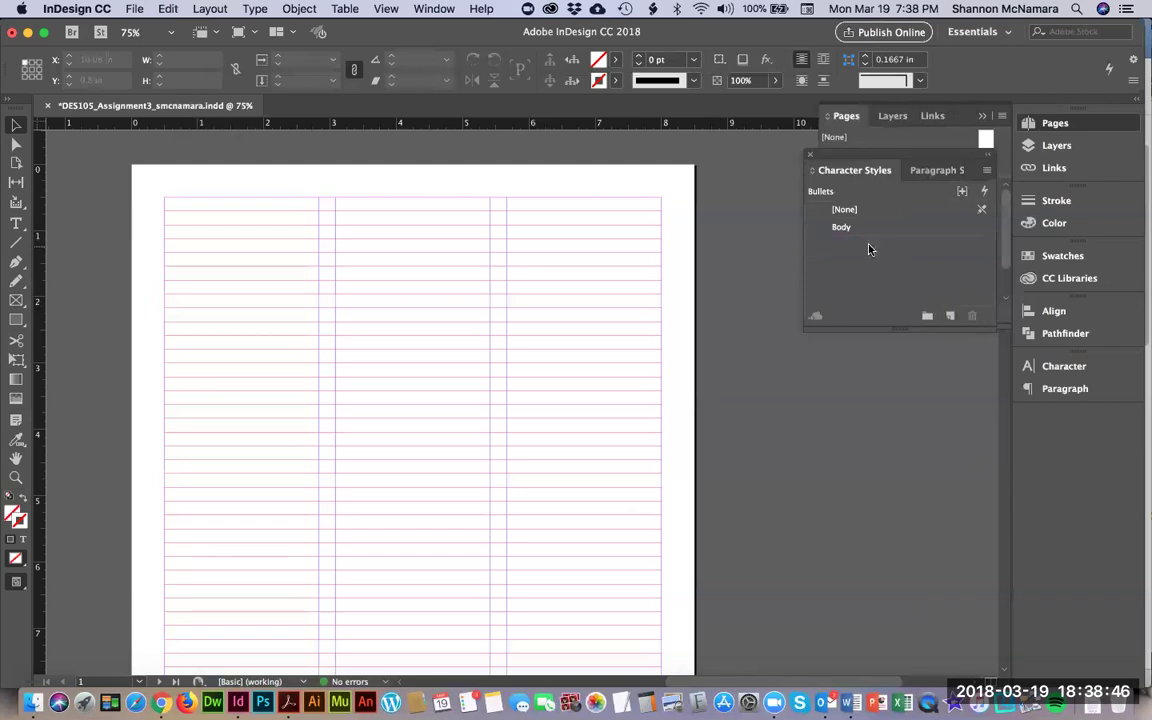
left_click(855, 229)
left_click(950, 316)
double_click(857, 246)
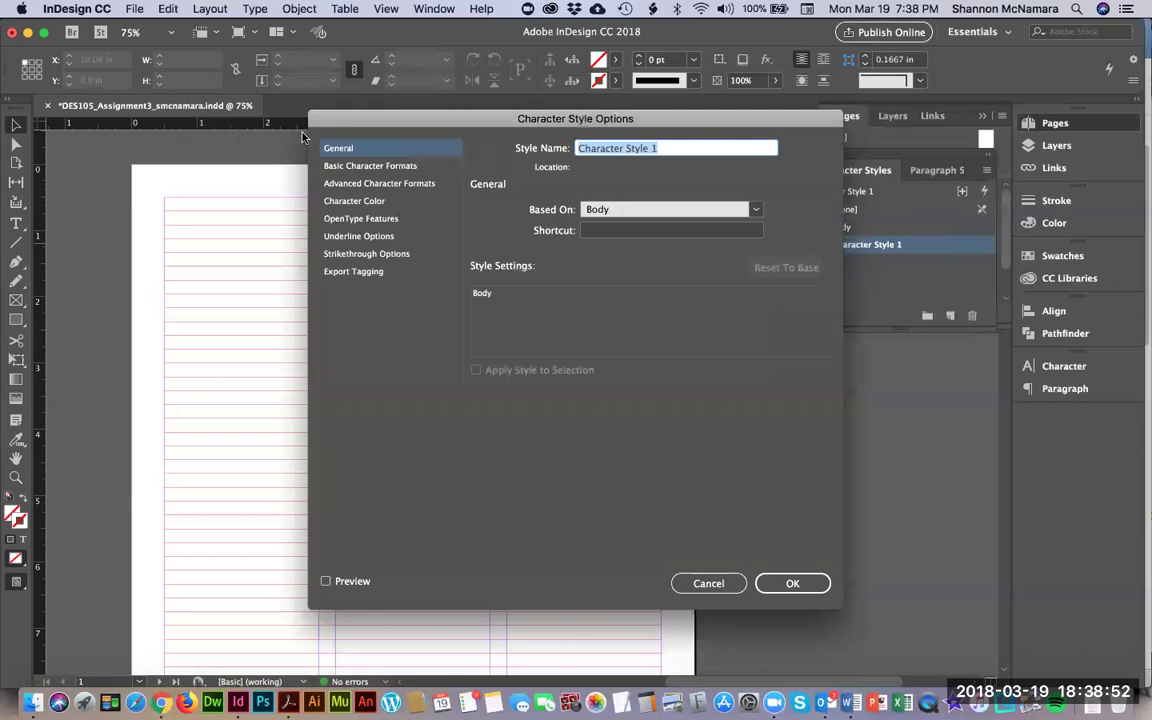
Set the new character style to Bold at 14 pt, checking the values against the Subheads specification in Word
left_click(362, 166)
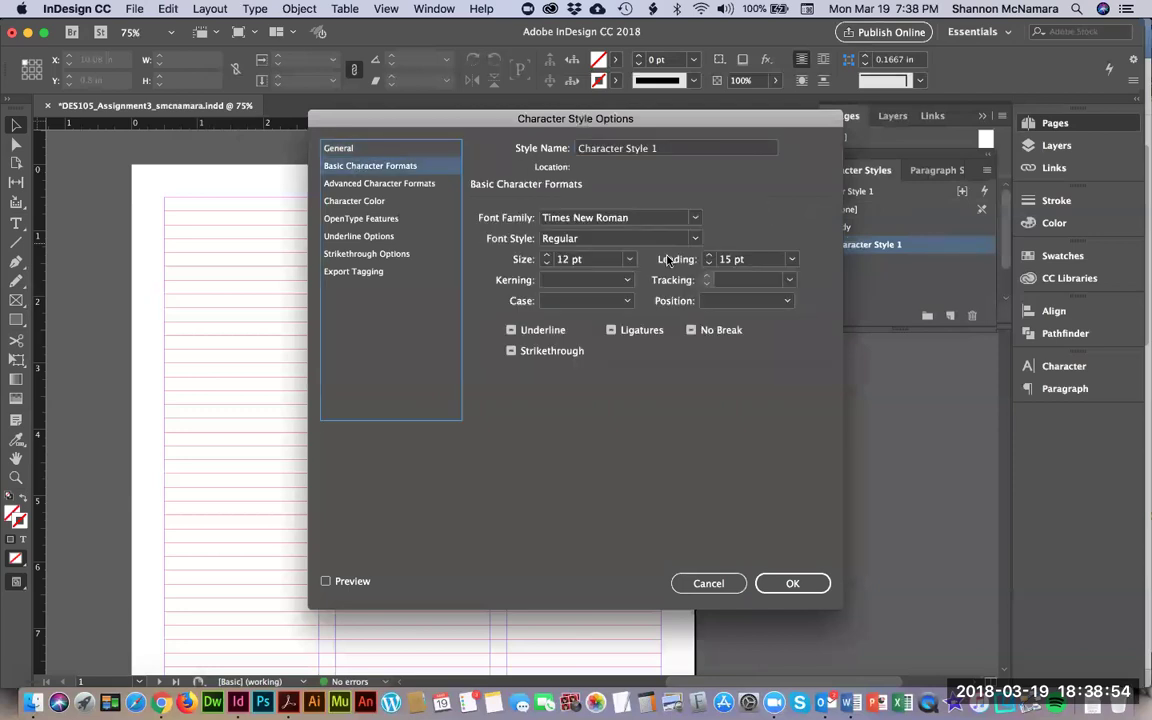
left_click(692, 238)
left_click(589, 291)
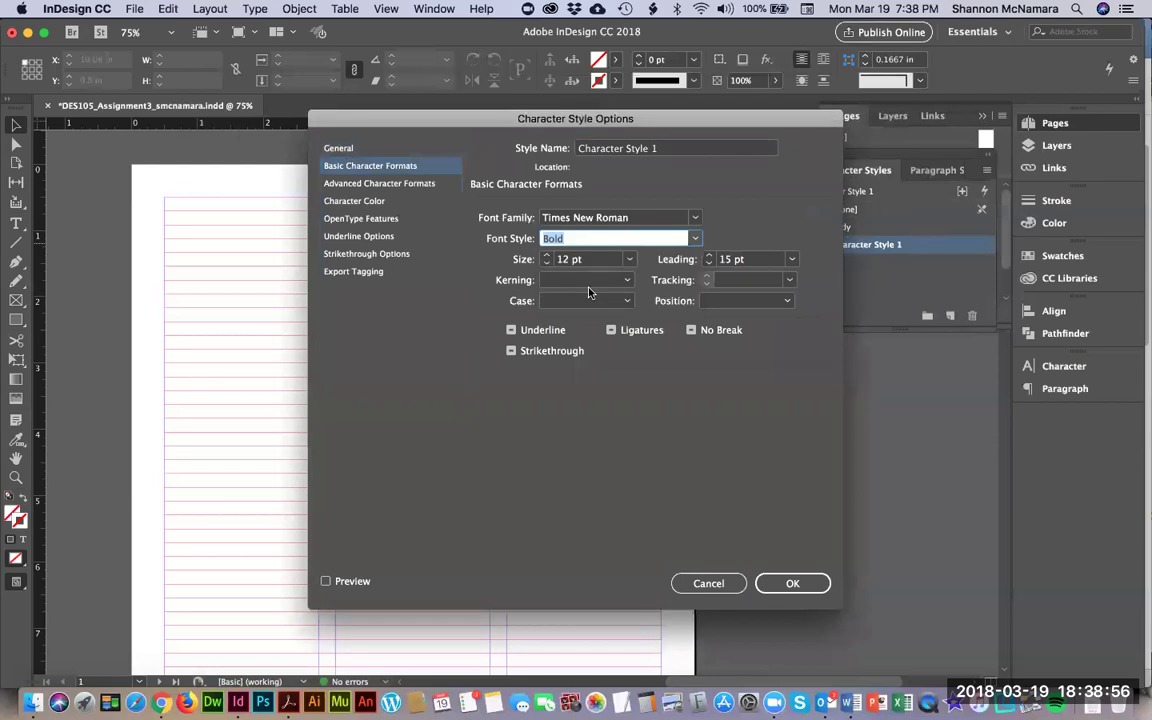
key("super+Tab")
key("super+Tab")
triple_click(585, 259)
type("14")
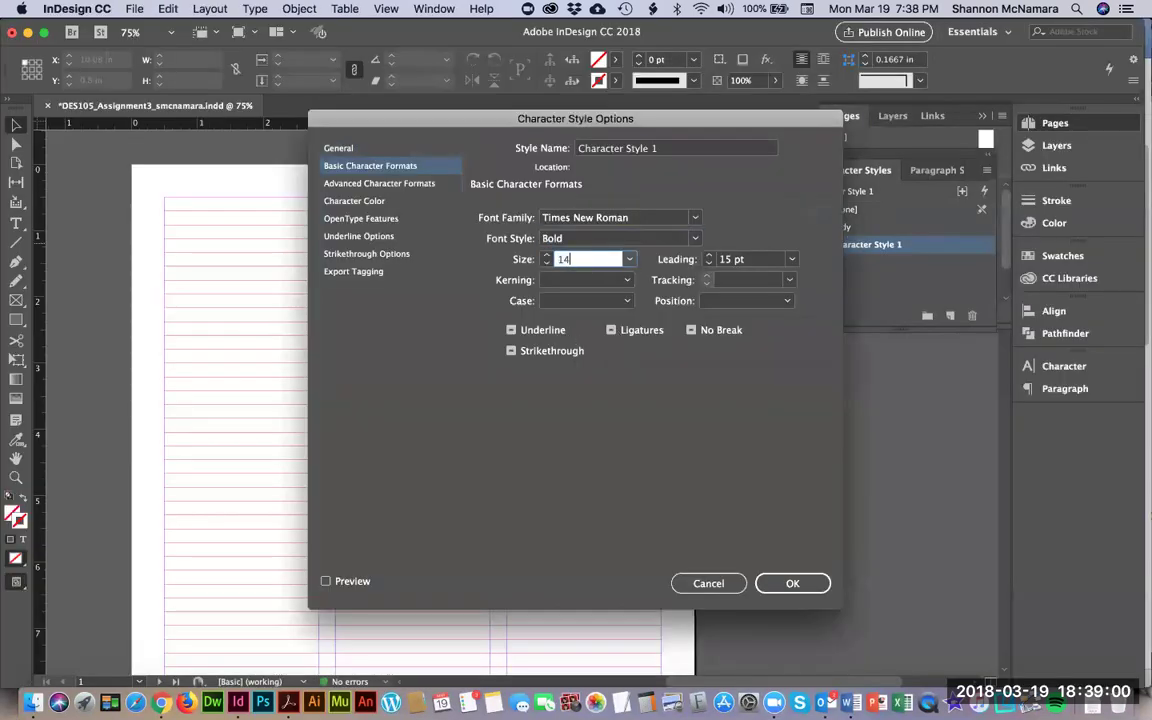
key("Tab")
key("super+Tab")
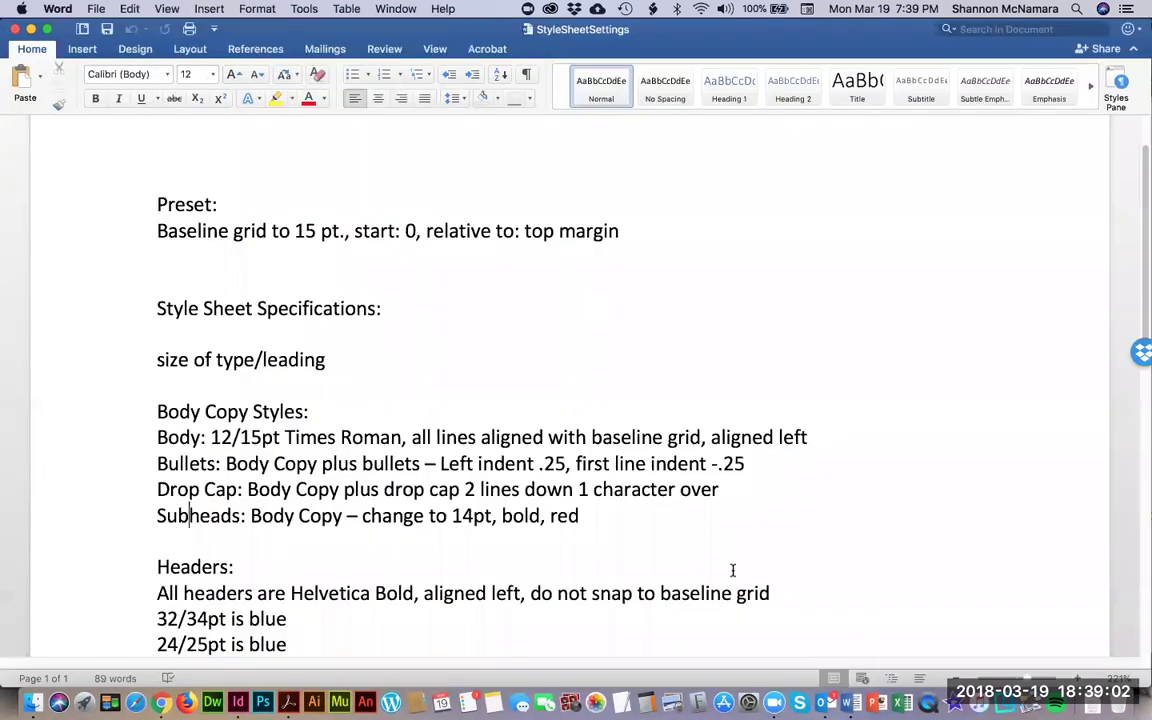
key("super+Tab")
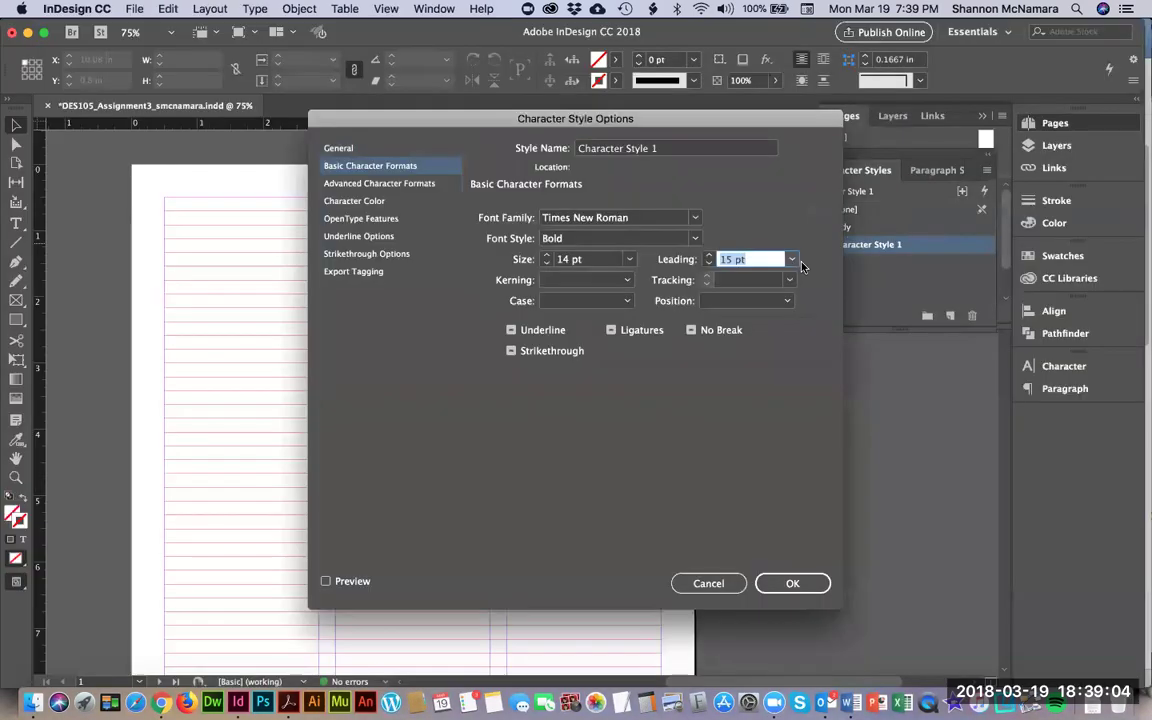
key("super+Tab")
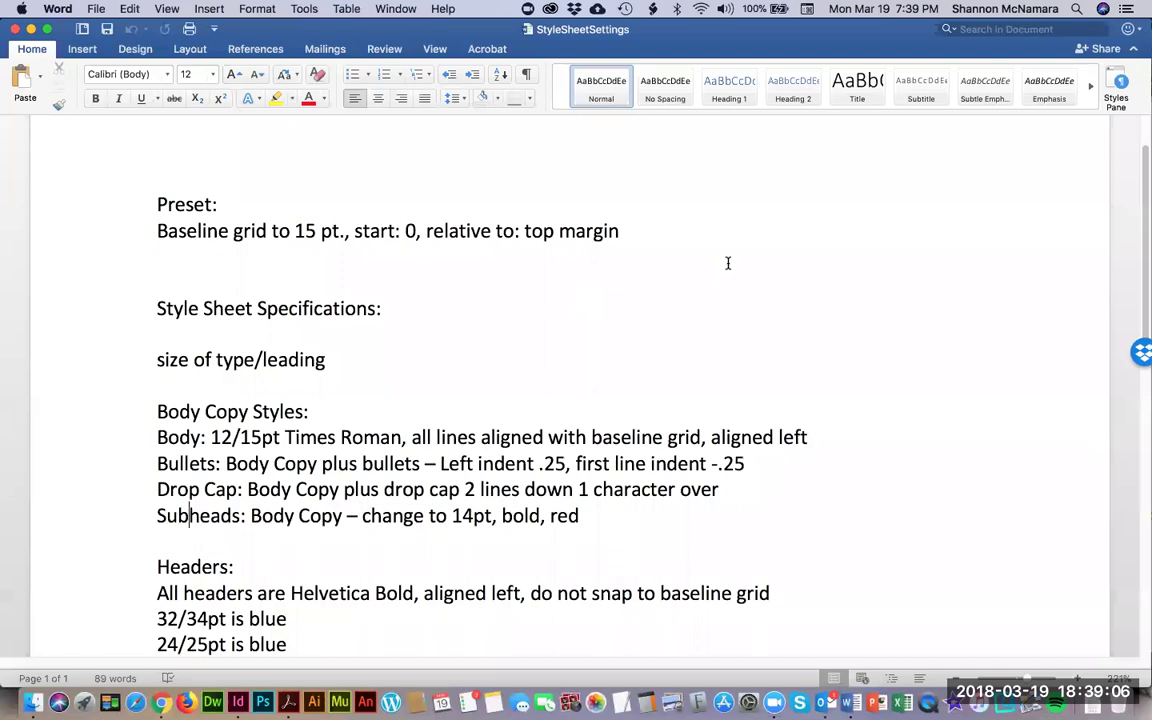
key("super+Tab")
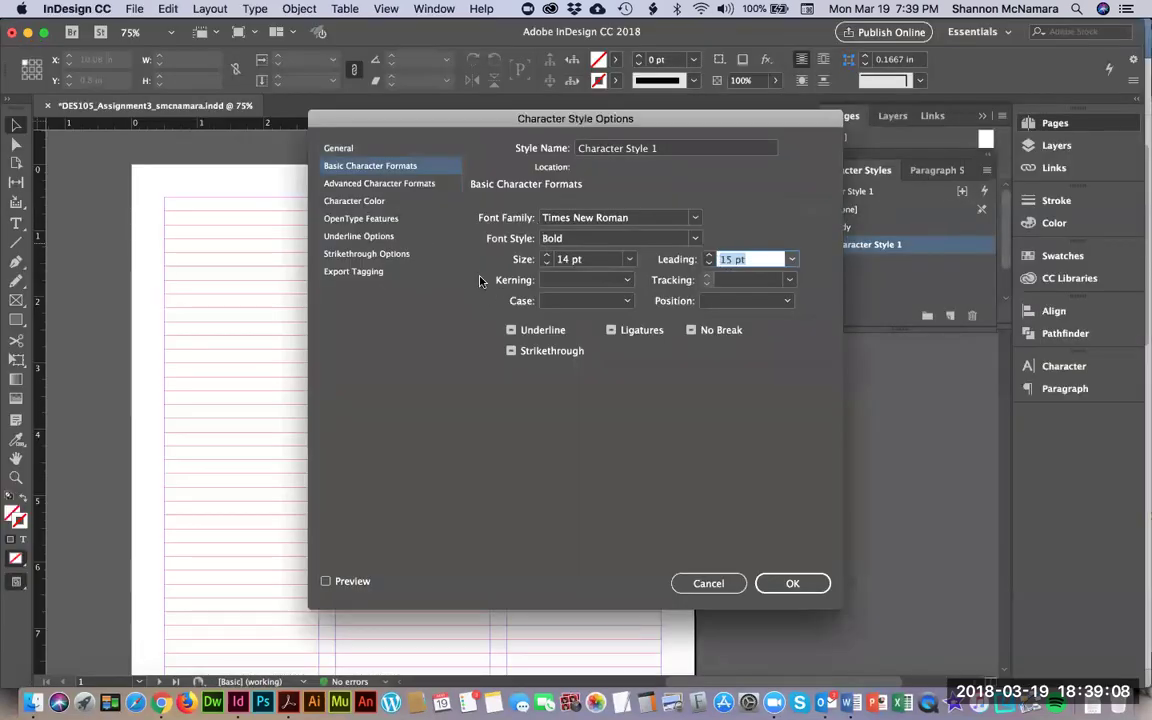
Show the new style's character color settings, and open page 1 of NLMockUp.pdf in Photoshop from the Student_Matters folder
left_click(347, 202)
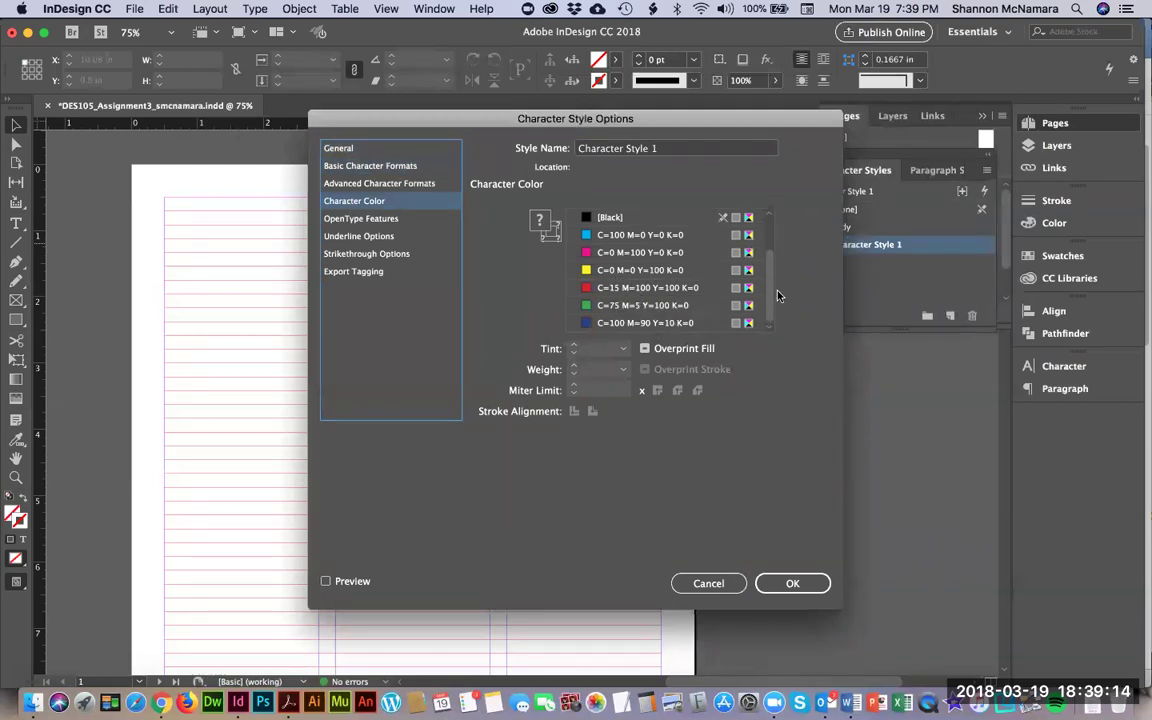
left_click(33, 703)
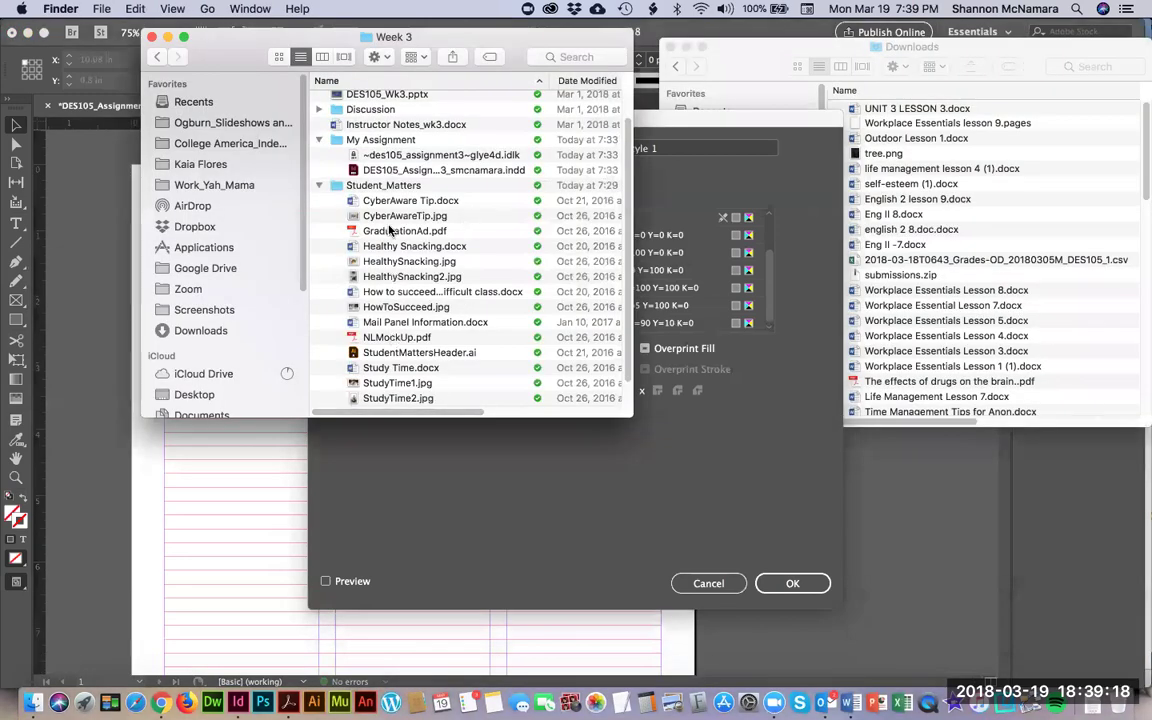
left_click(352, 338)
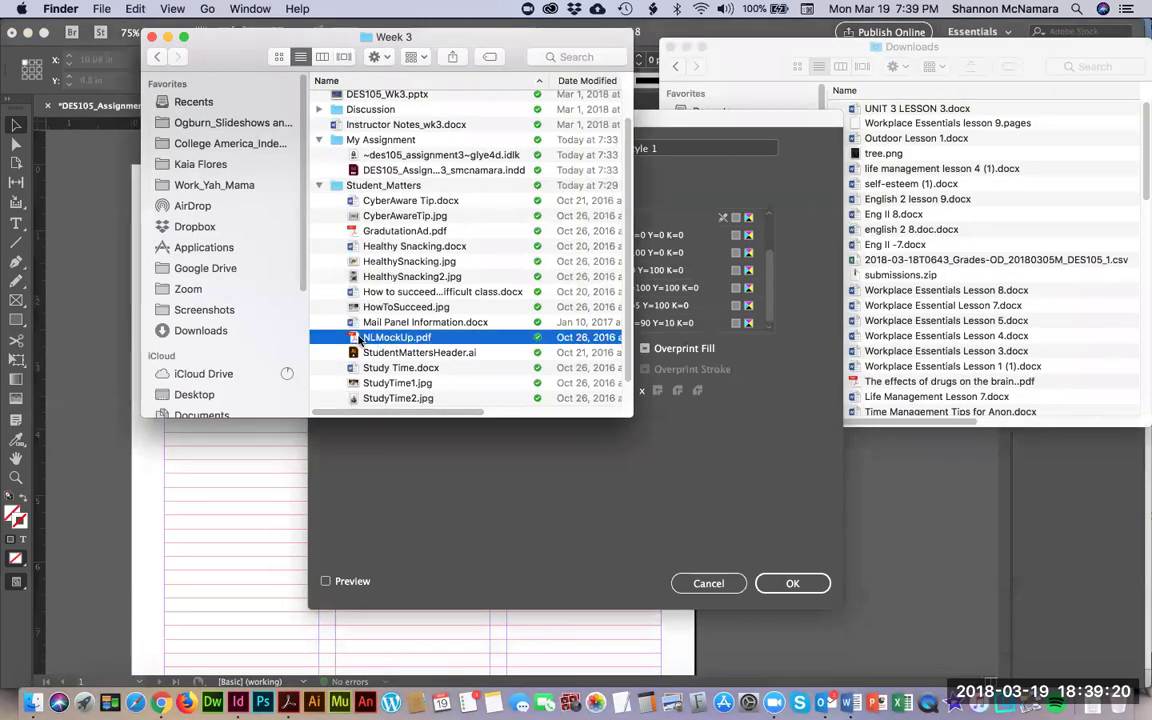
left_click_drag(352, 340, 262, 703)
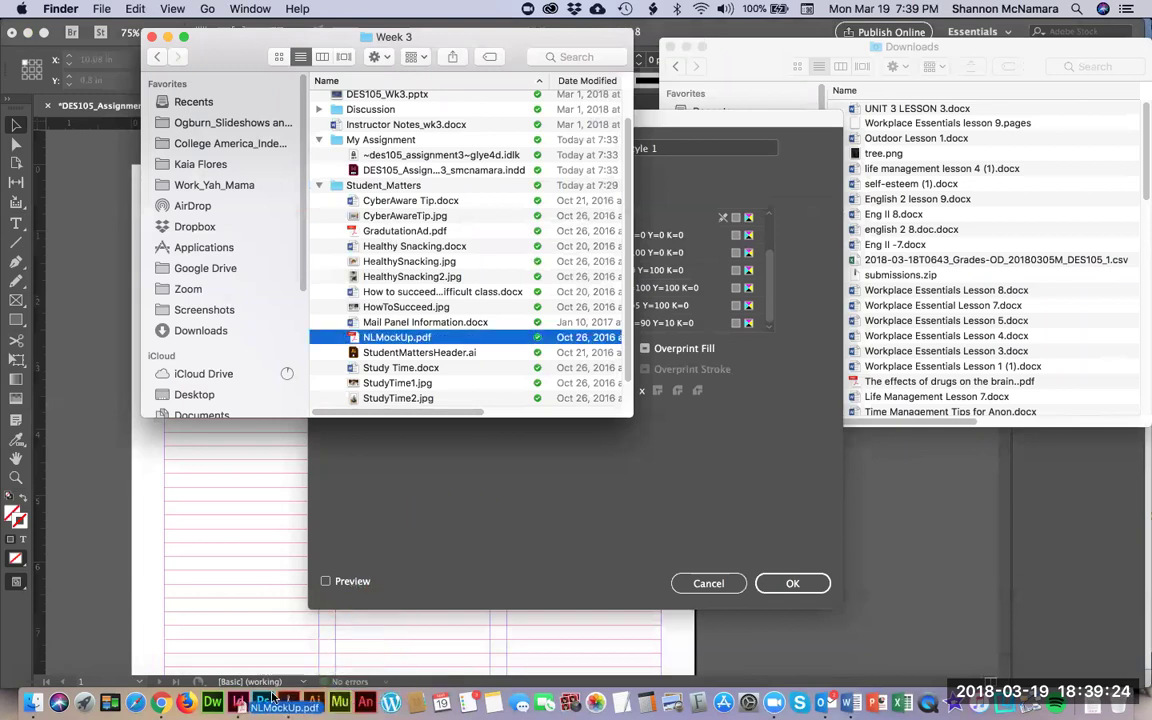
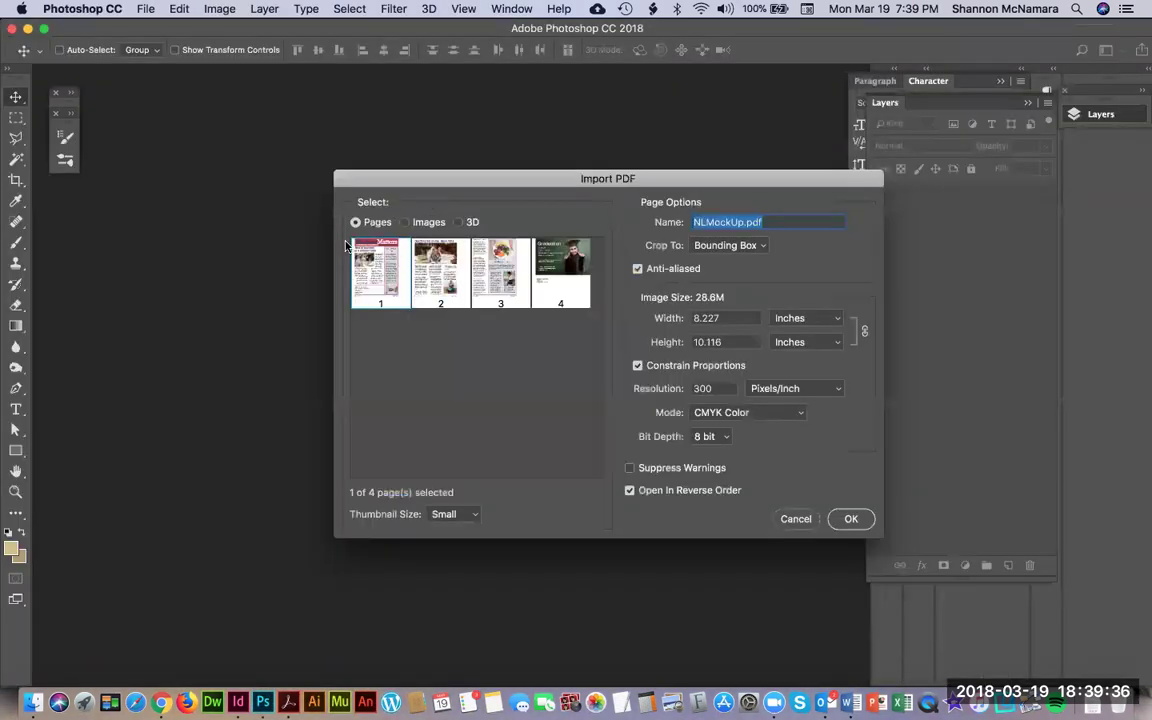
left_click(858, 521)
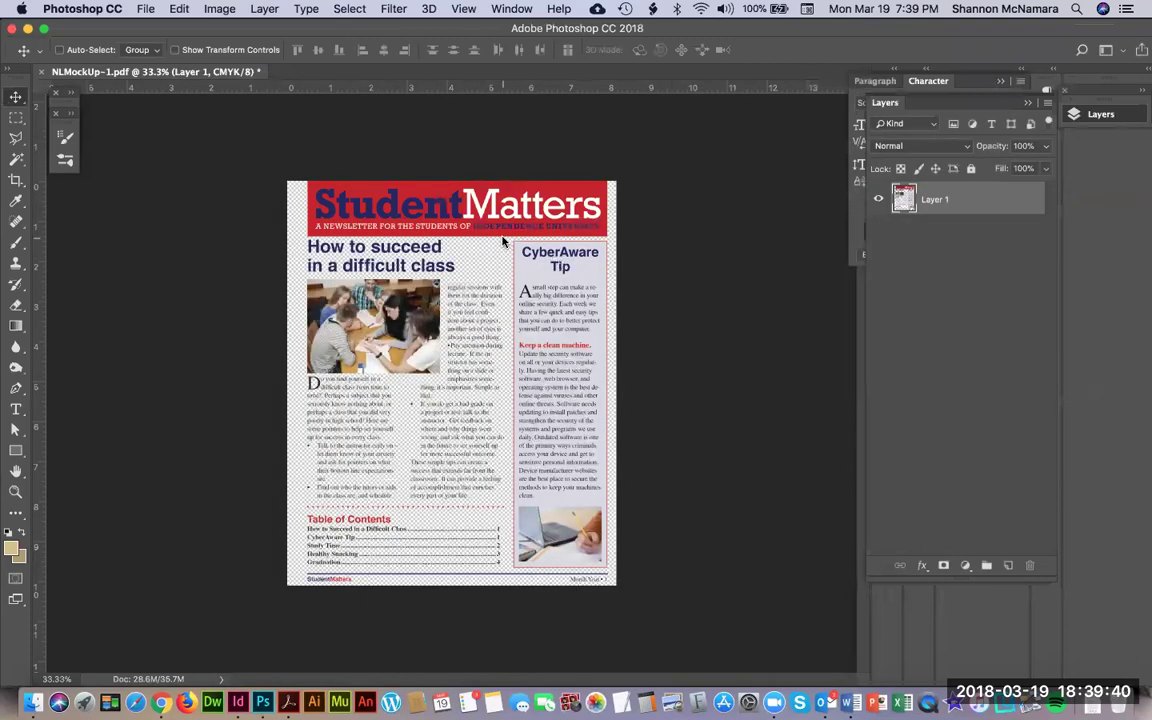
Sample the red of the StudentMatters masthead with the Eyedropper, examine its CMYK and hex values, and return to InDesign
key("i")
left_click(441, 183)
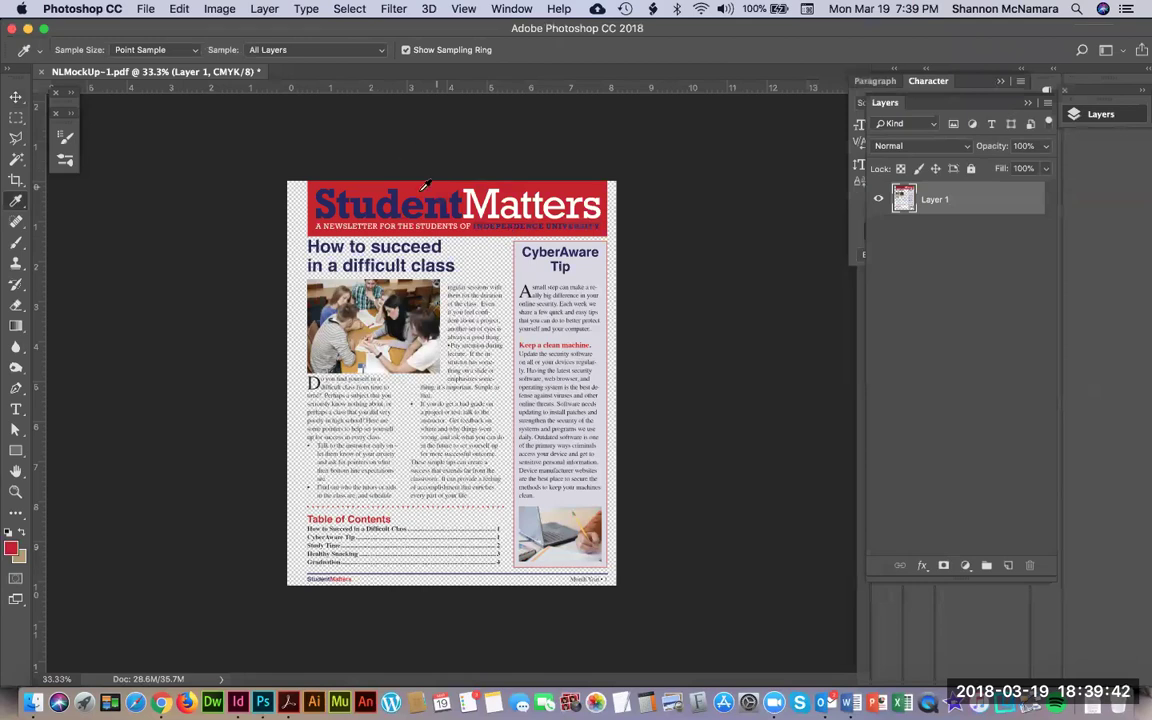
left_click(12, 547)
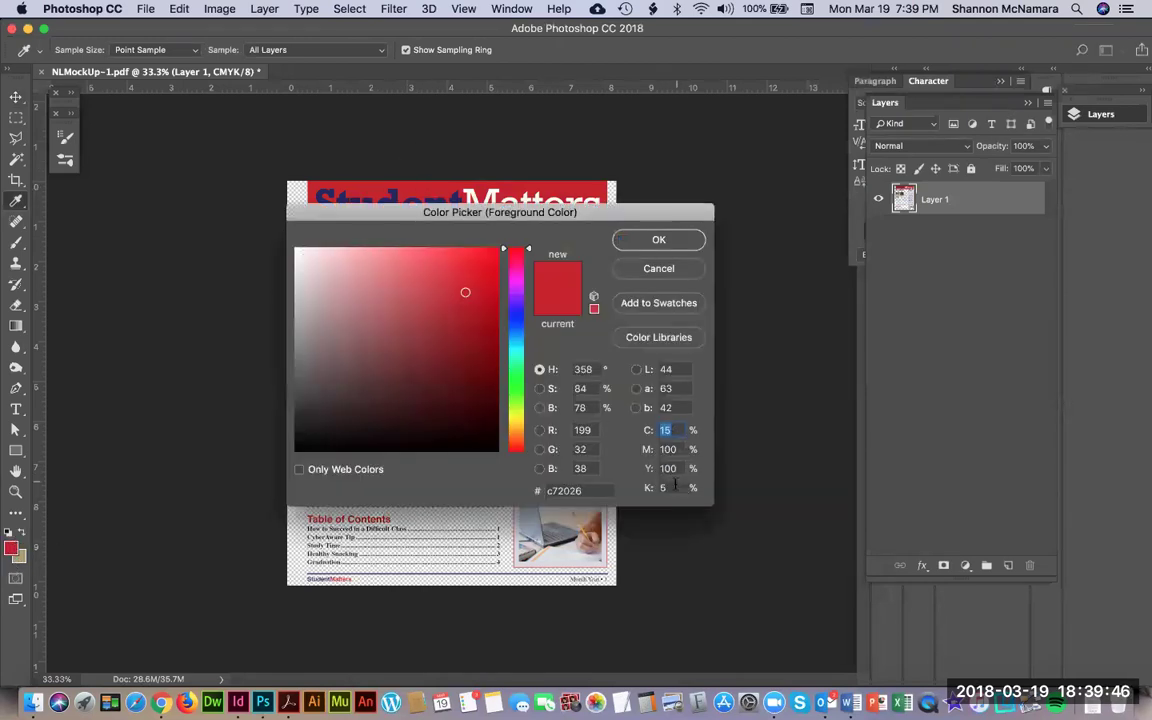
key("super+Tab")
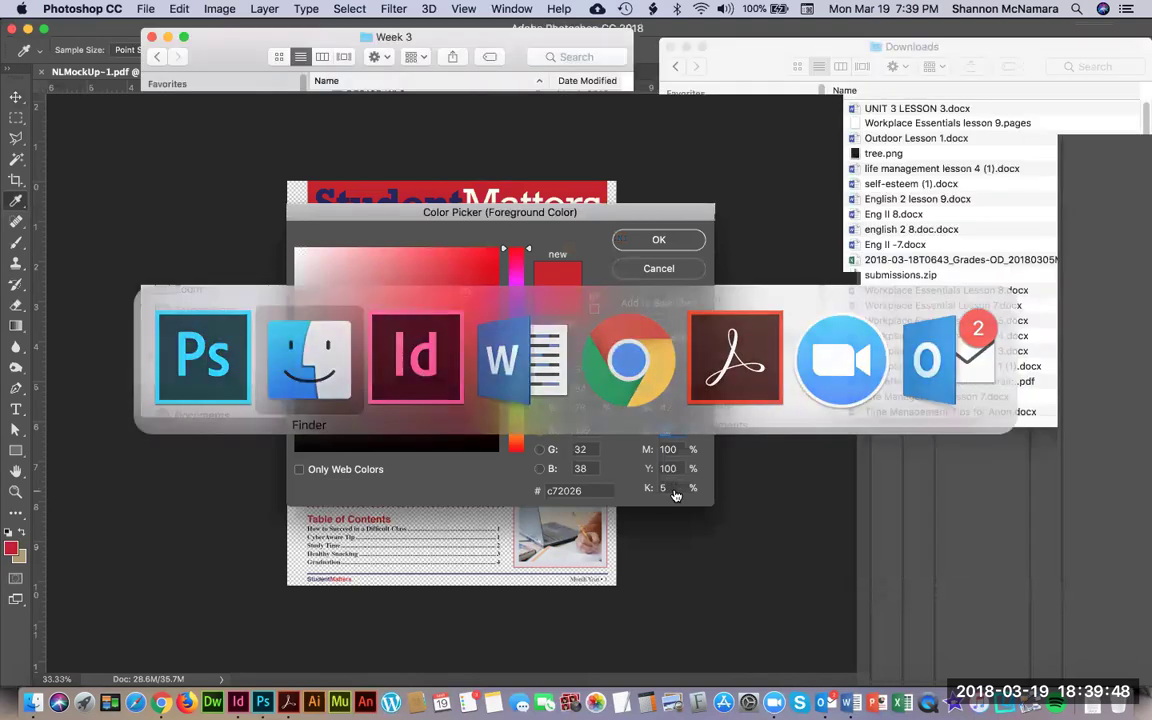
key("super+Tab")
left_click(560, 490)
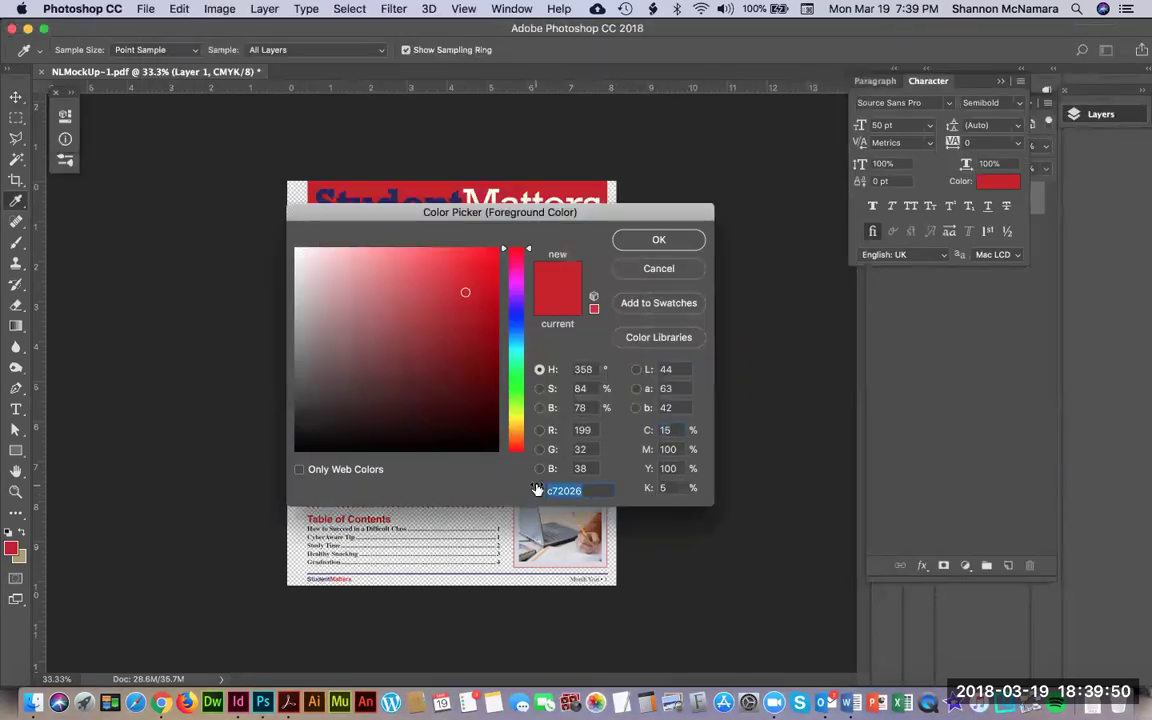
key("super+Tab")
key("super+Tab")
key("super+Tab")
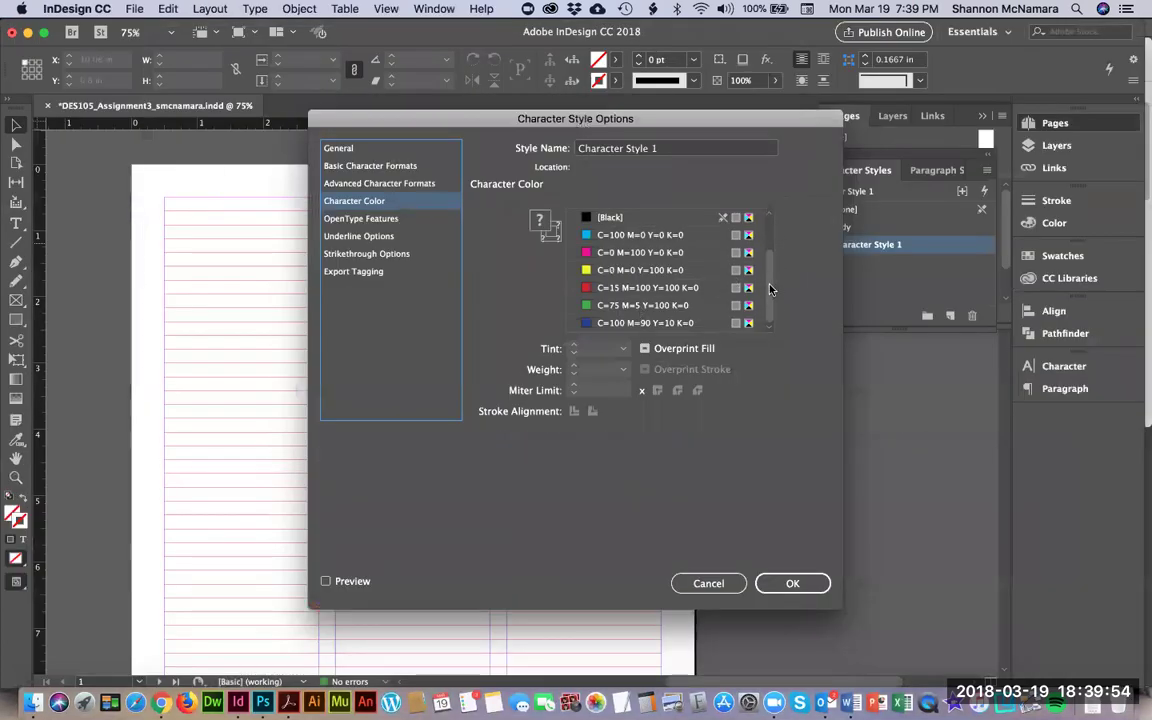
Start a new CMYK process swatch for the character color and name it NL_Red instead of using its color value
double_click(539, 221)
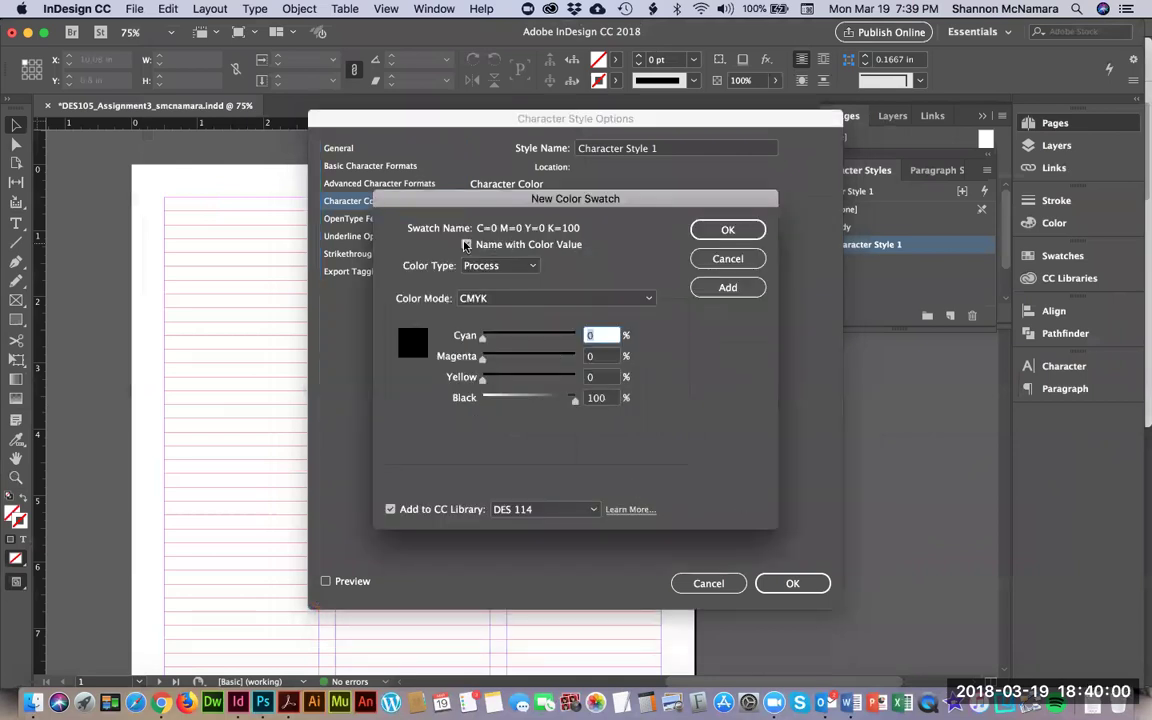
left_click(466, 245)
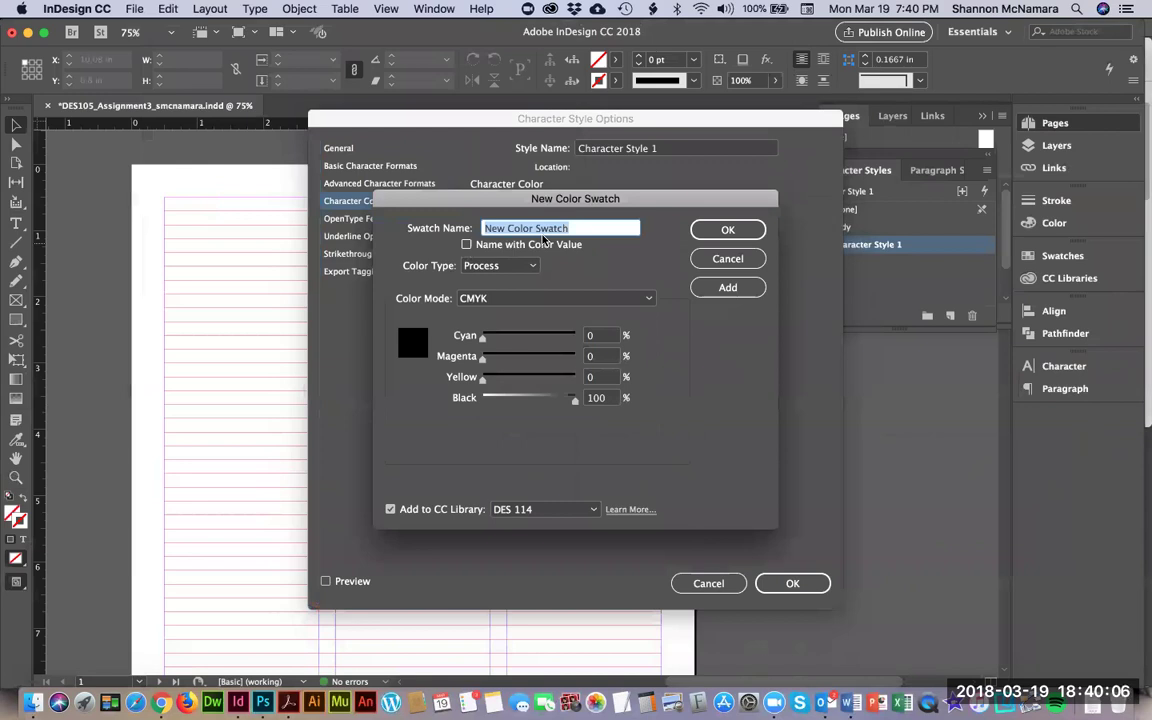
type("N")
key("BackSpace")
key("BackSpace")
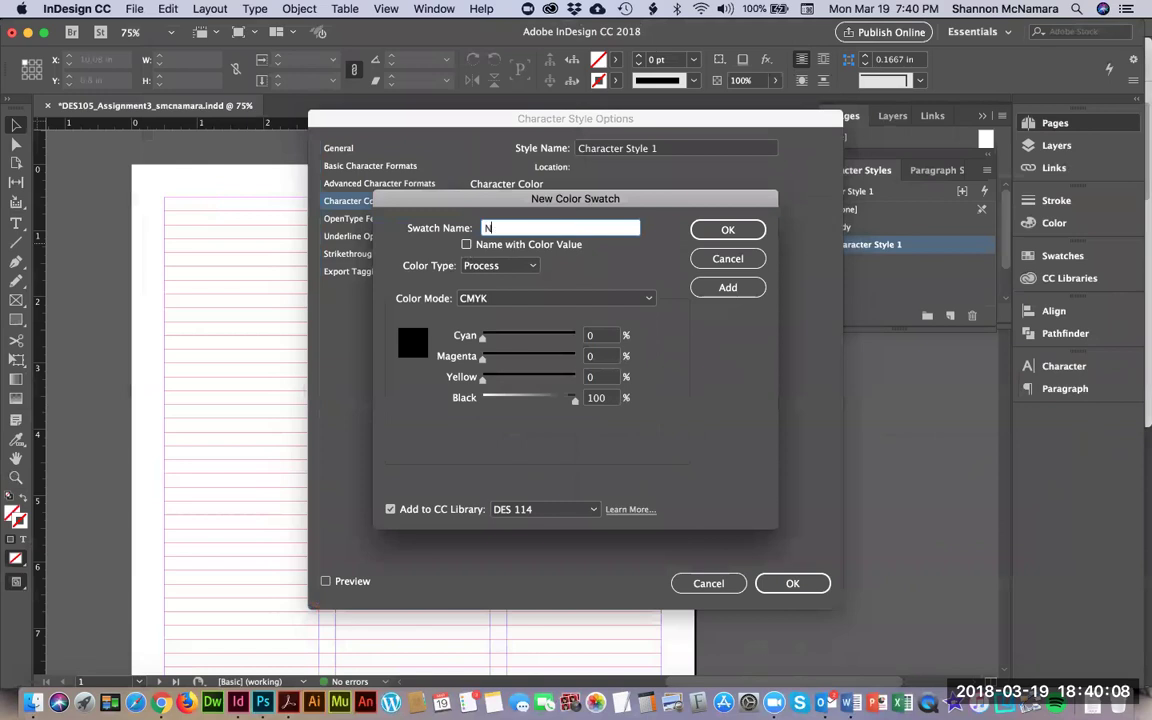
type("d")
Set the NL_Red swatch to C 15, M 100, Y 100, K 5 and add it to the DES 114 library
key("super+Tab")
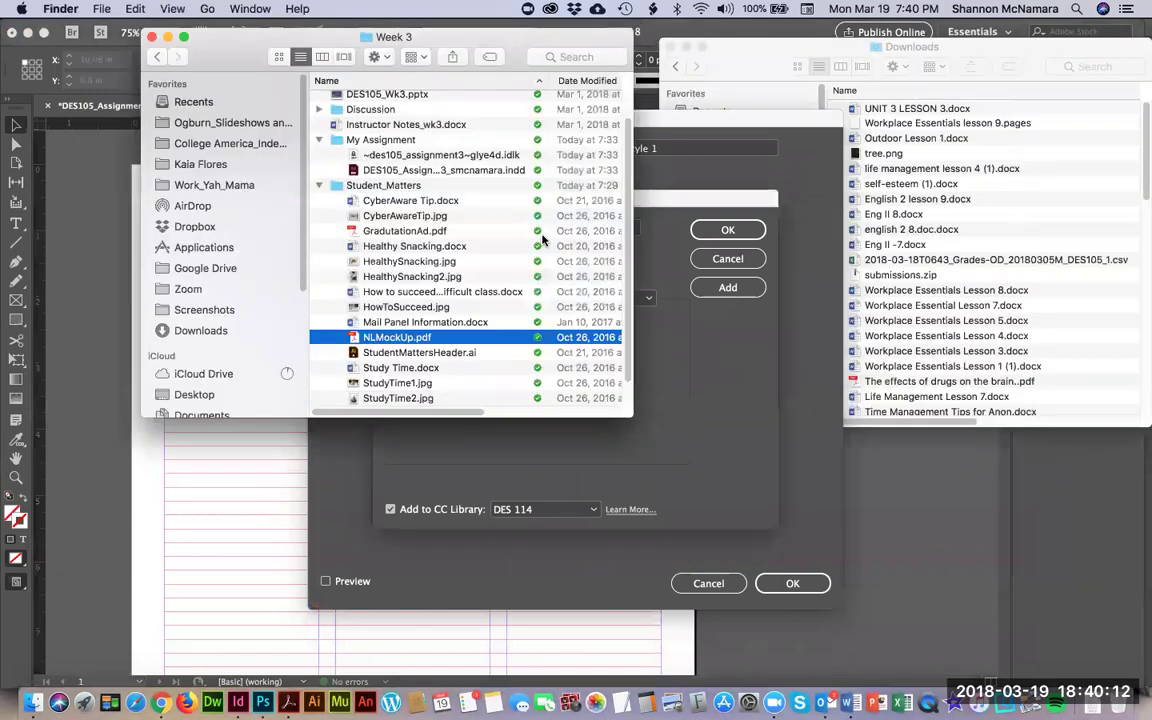
key("super+Tab")
key("super+Tab")
key("super+Tab")
key("super+Tab")
type("15")
key("Tab")
type("10")
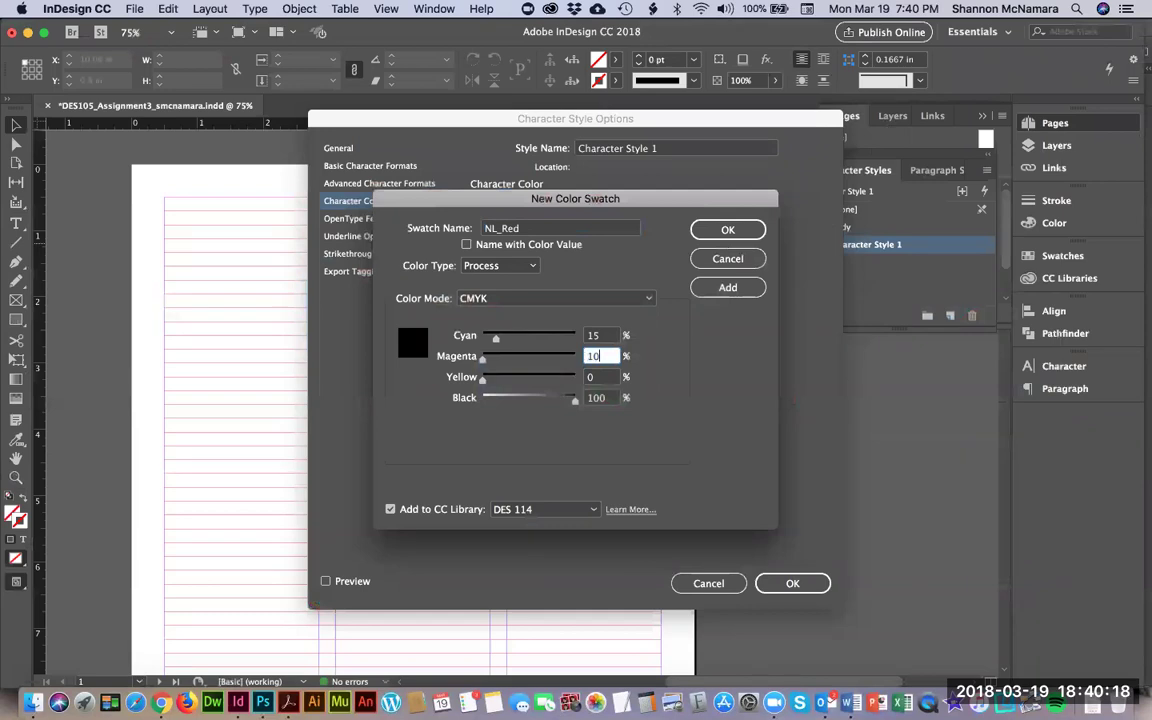
type("0")
key("Tab")
type("100")
key("Tab")
type("5")
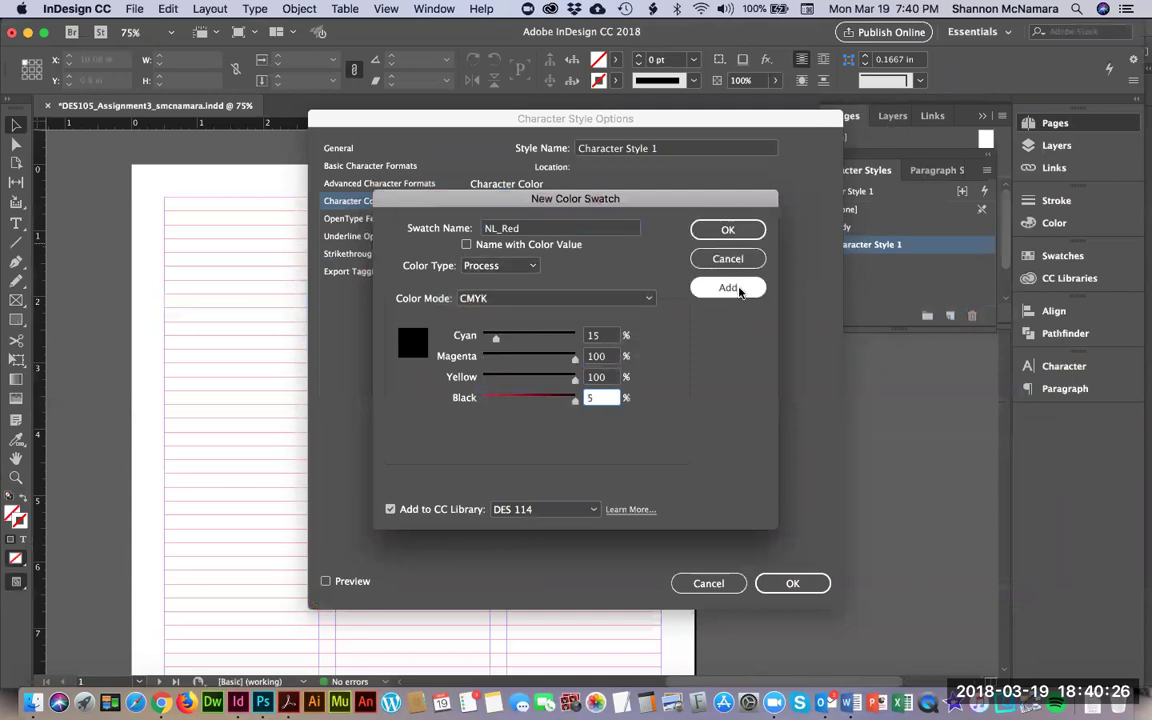
left_click(728, 288)
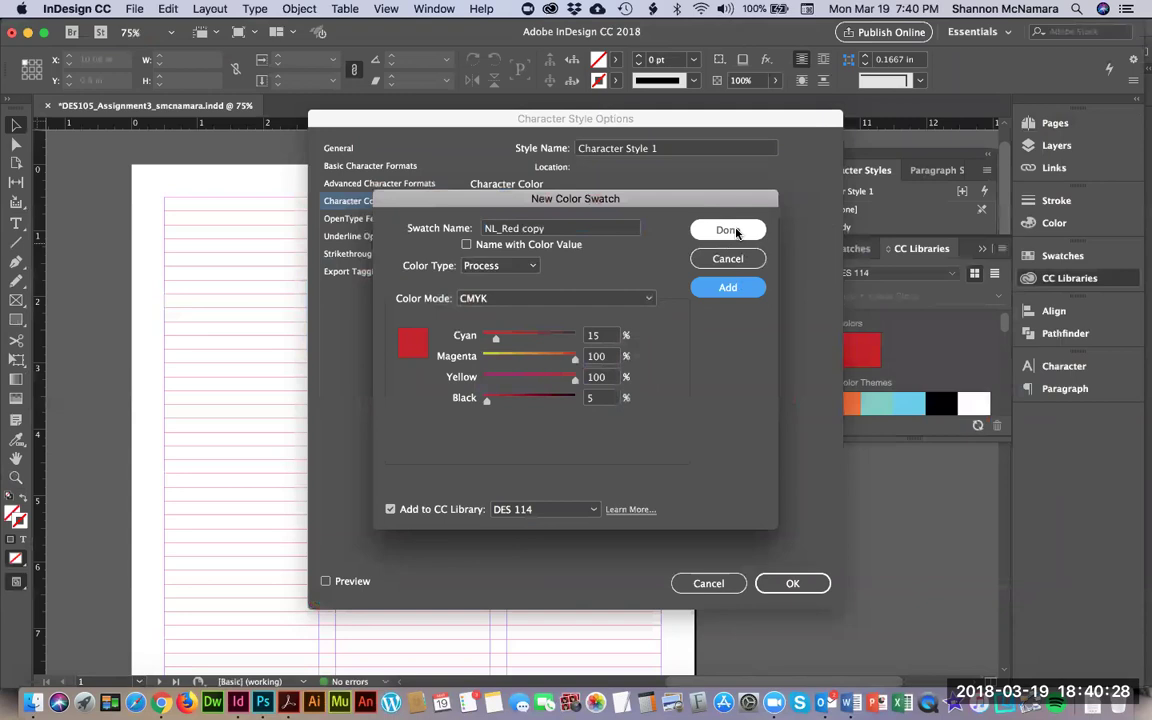
left_click(735, 231)
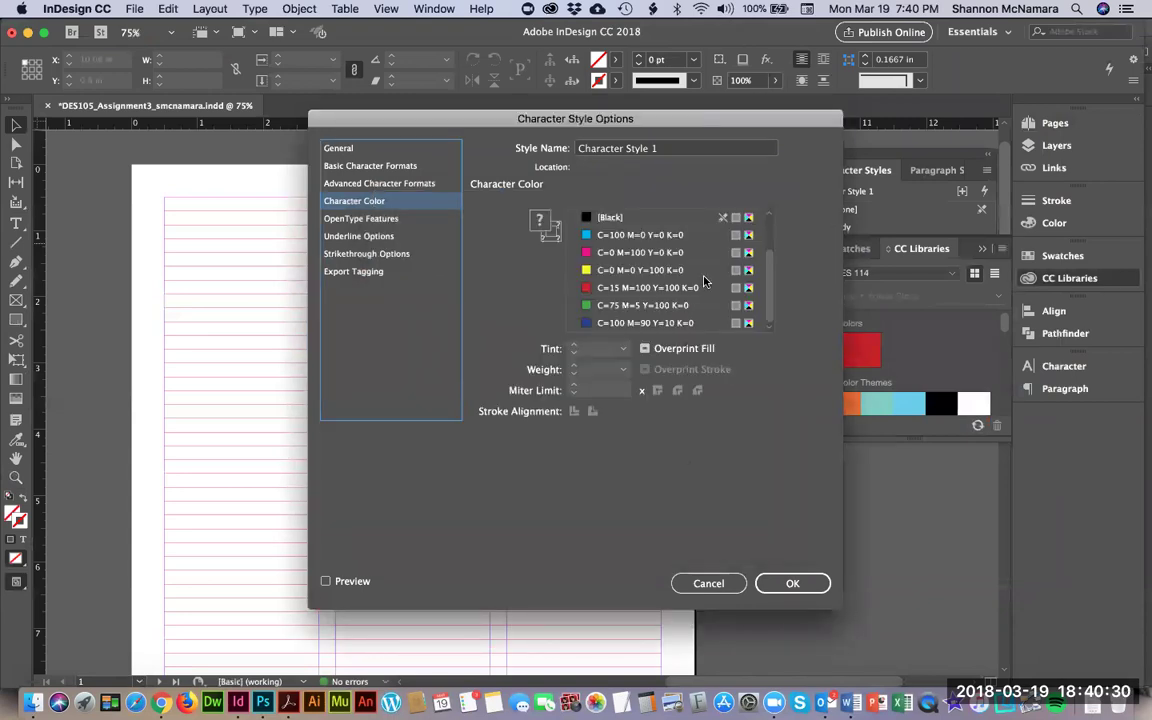
Look for NL_Red among the character color swatches and cancel the open character style edits
scroll(702, 276, "up", 3)
scroll(703, 280, "down", 3)
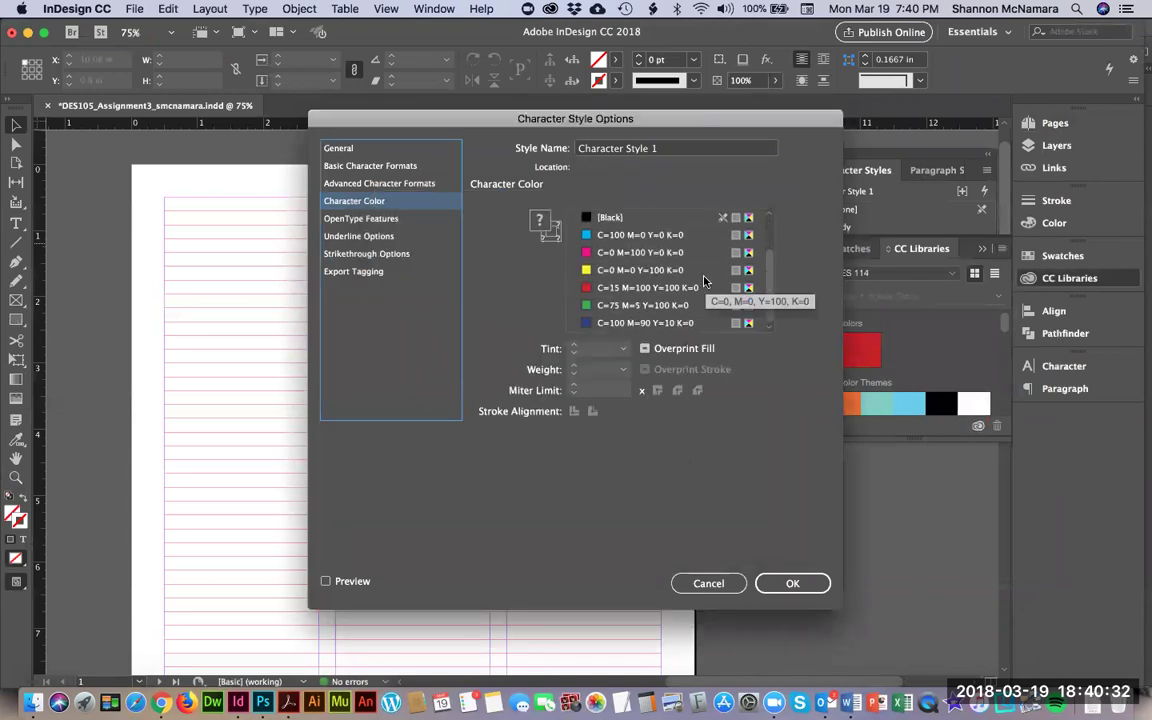
scroll(703, 280, "up", 3)
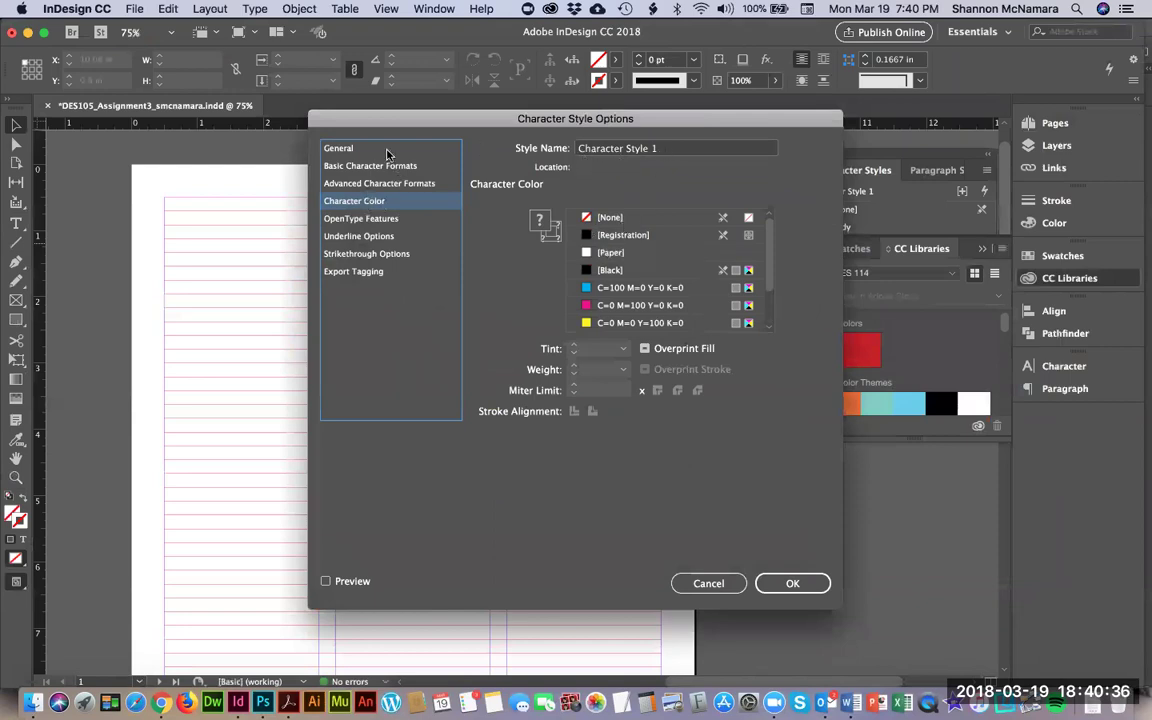
scroll(760, 270, "down", 3)
scroll(765, 300, "up", 3)
left_click(717, 578)
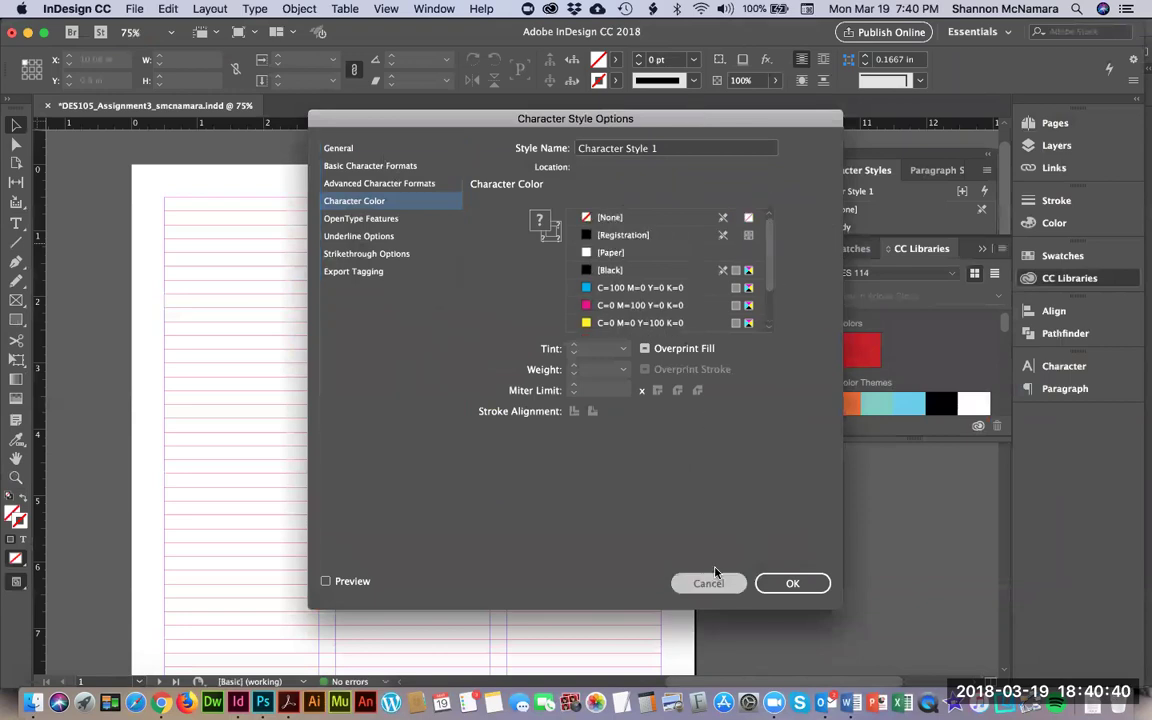
Add the NL_Red library color to the document swatches and select it there
right_click(848, 350)
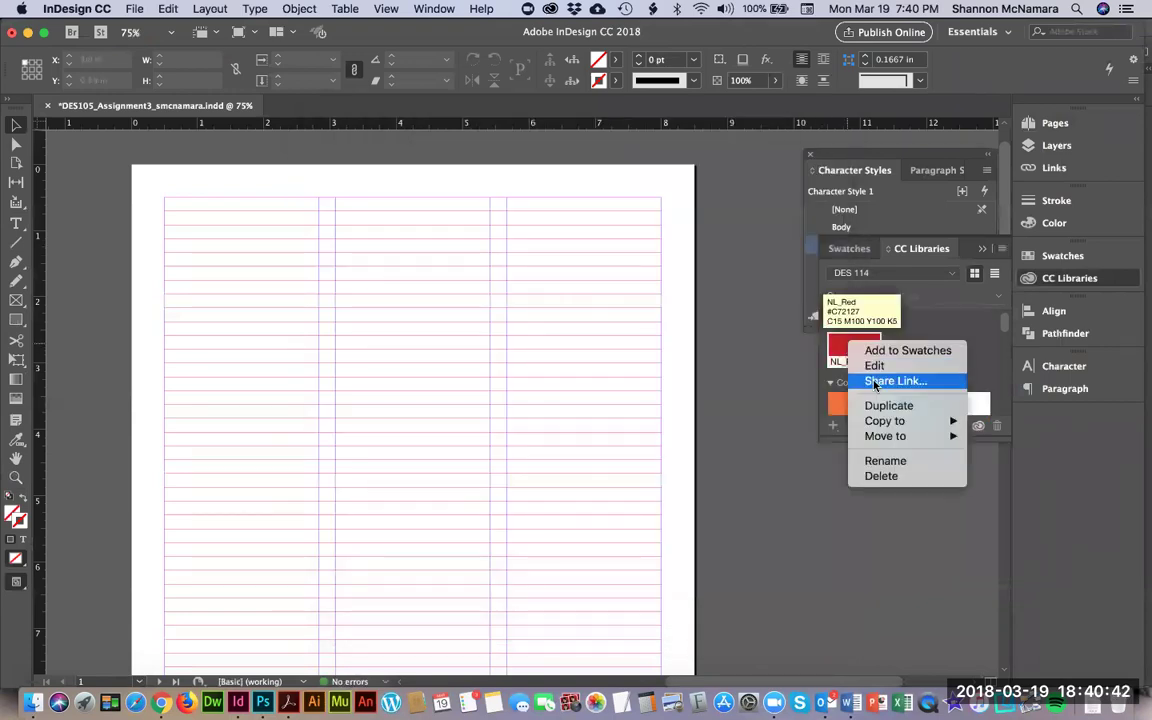
left_click(969, 335)
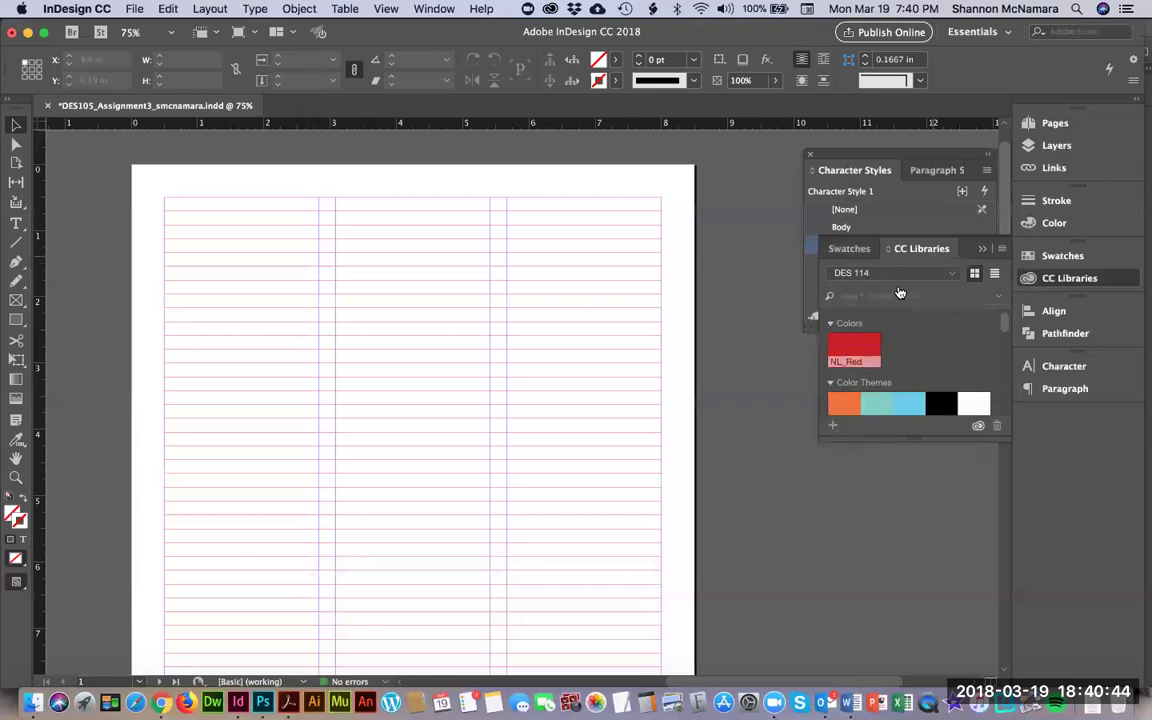
right_click(852, 342)
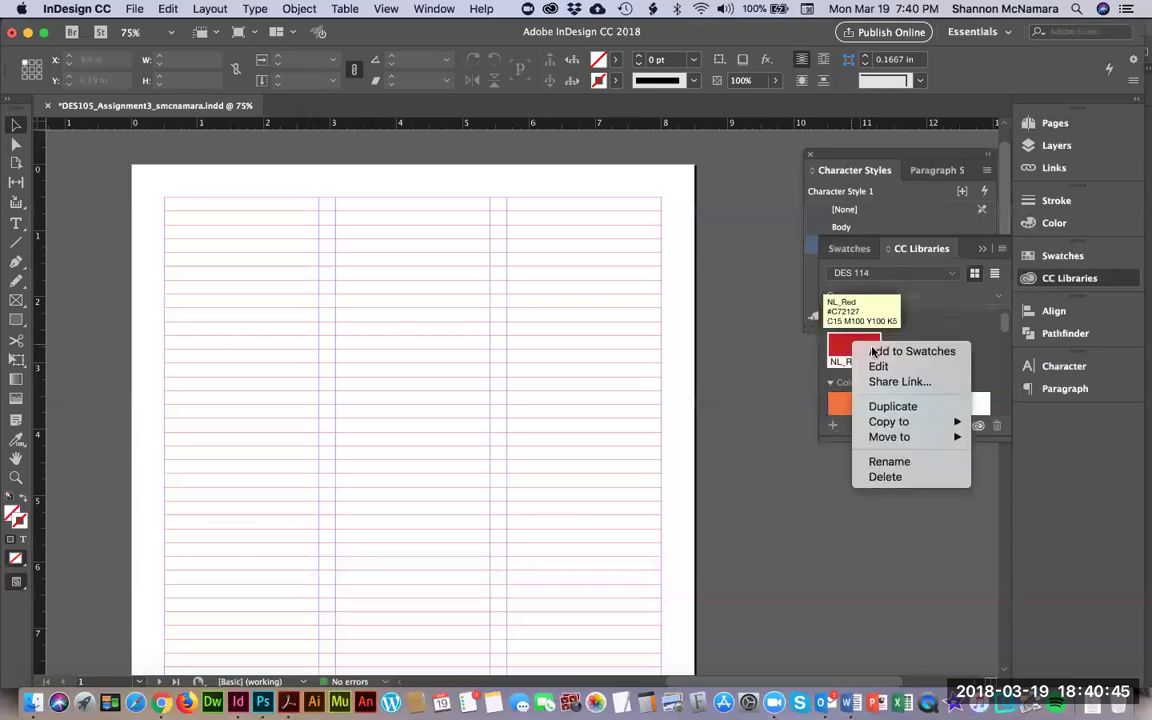
left_click(872, 351)
scroll(850, 412, "down", 3)
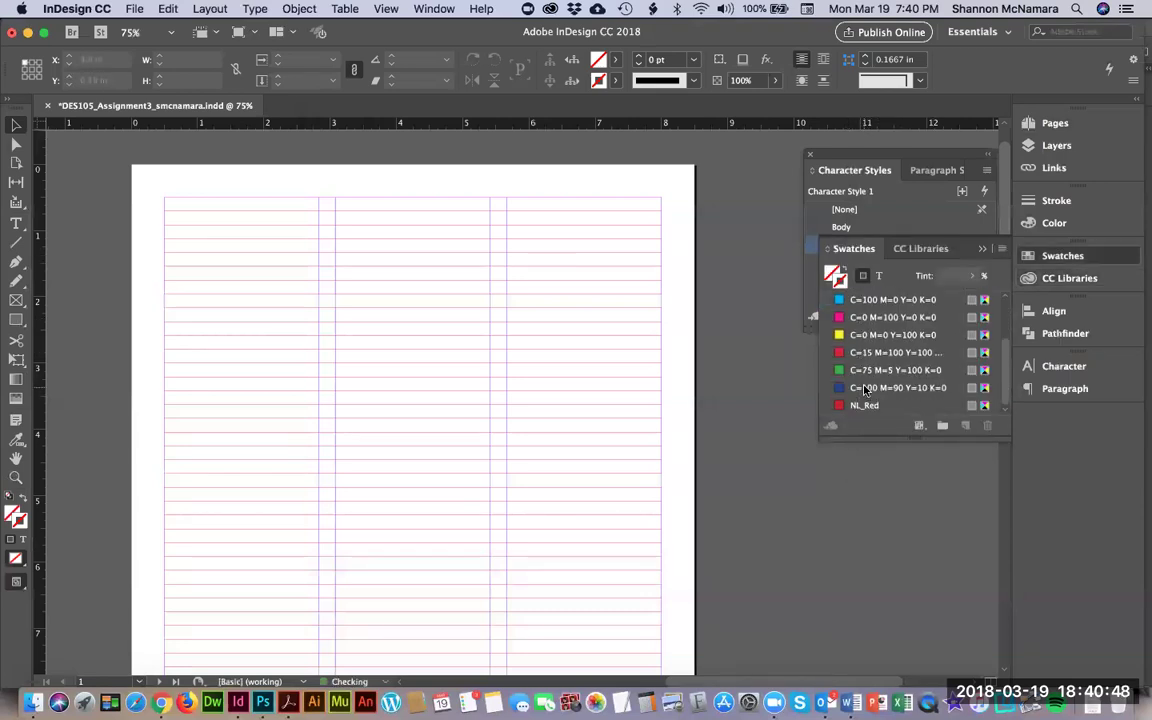
left_click(864, 406)
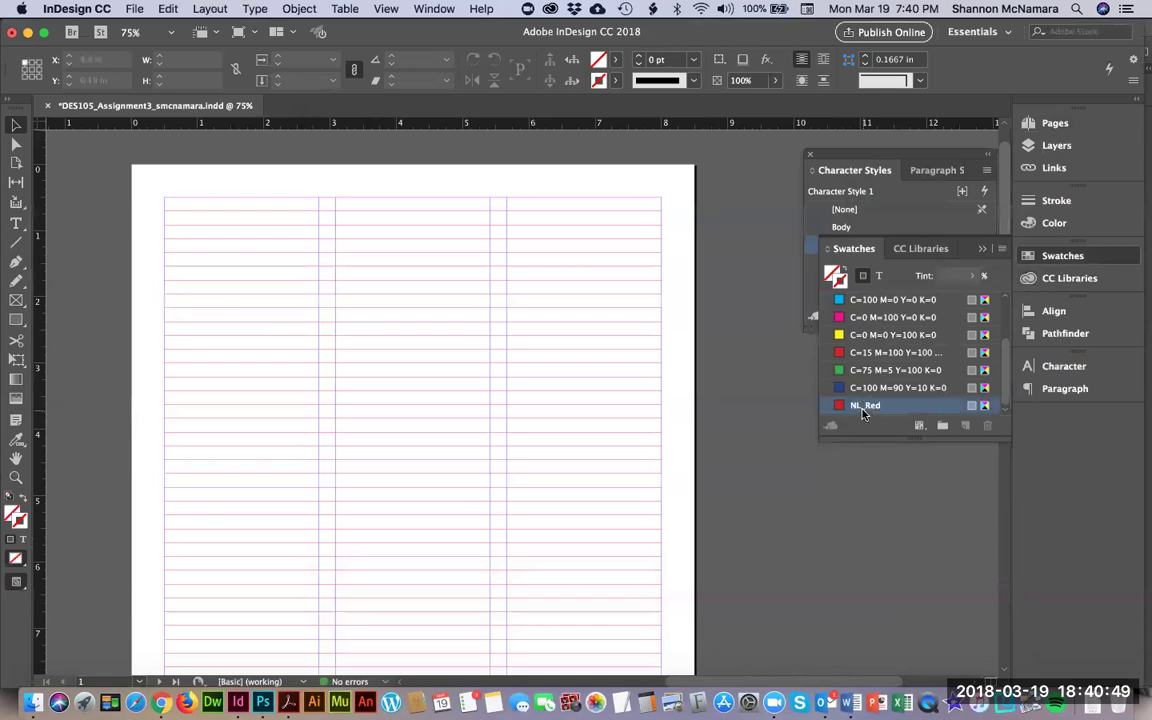
Rename Character Style 1 as Subhead, checking the Subheads specification in Word
left_click(866, 165)
double_click(845, 247)
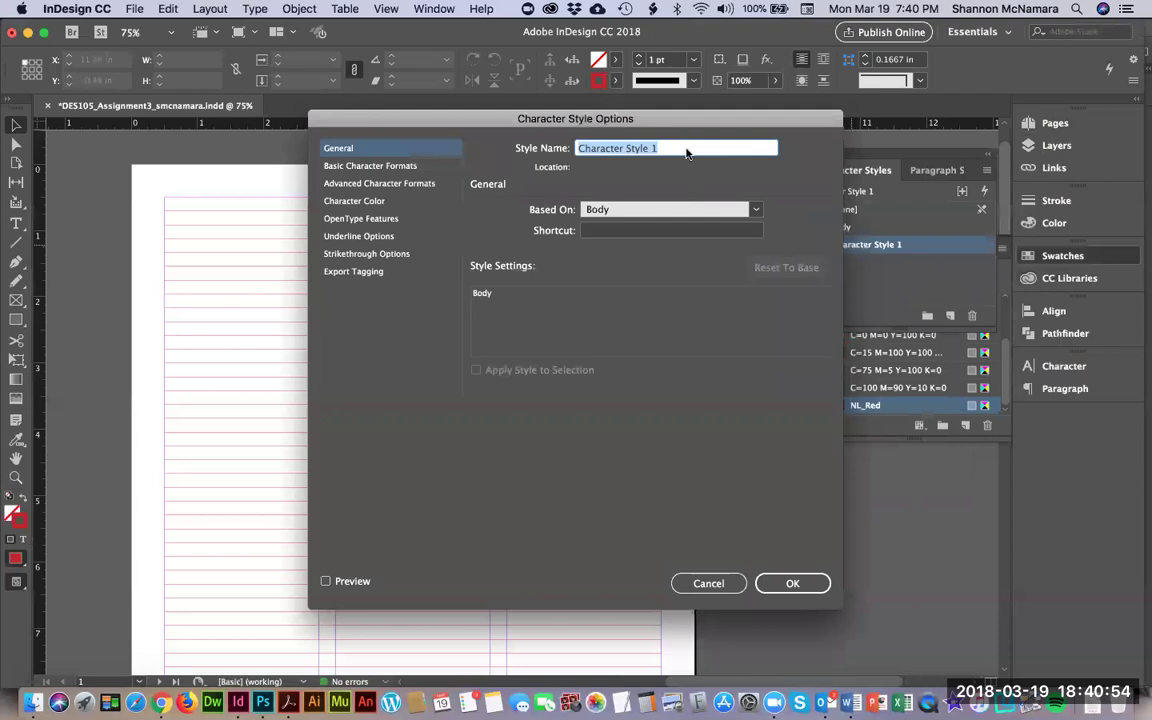
type("Sub")
key("super+Tab")
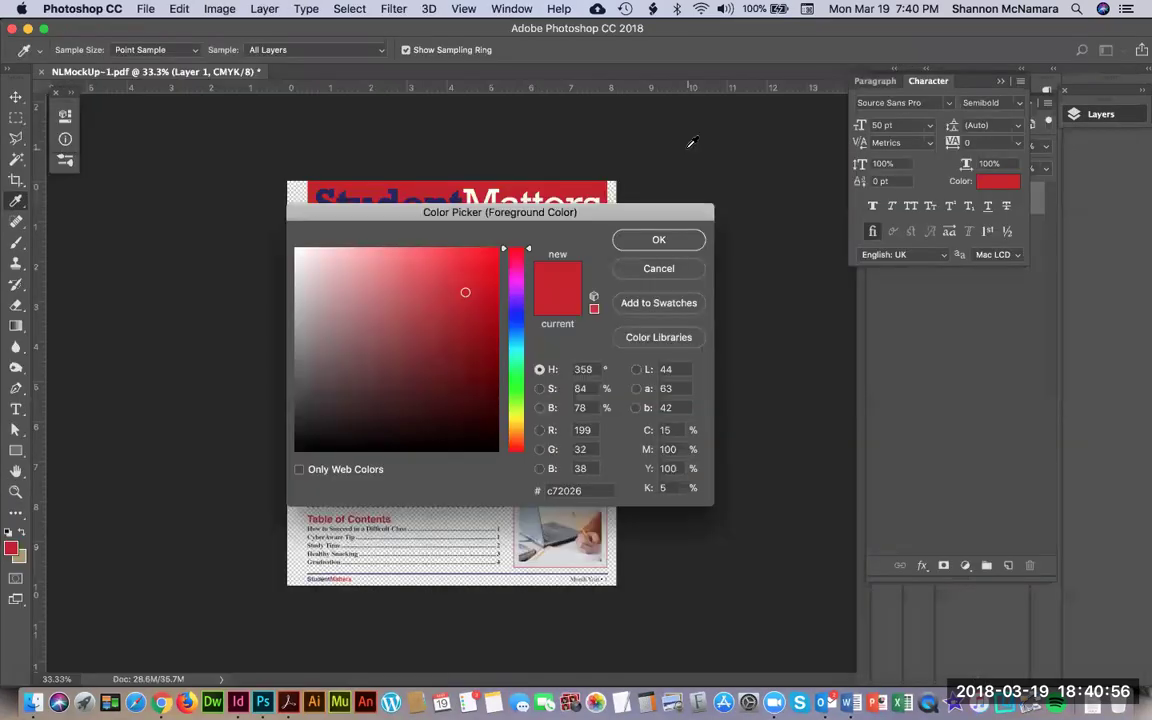
key("super+Tab")
key("super+Tab")
key("super+Tab")
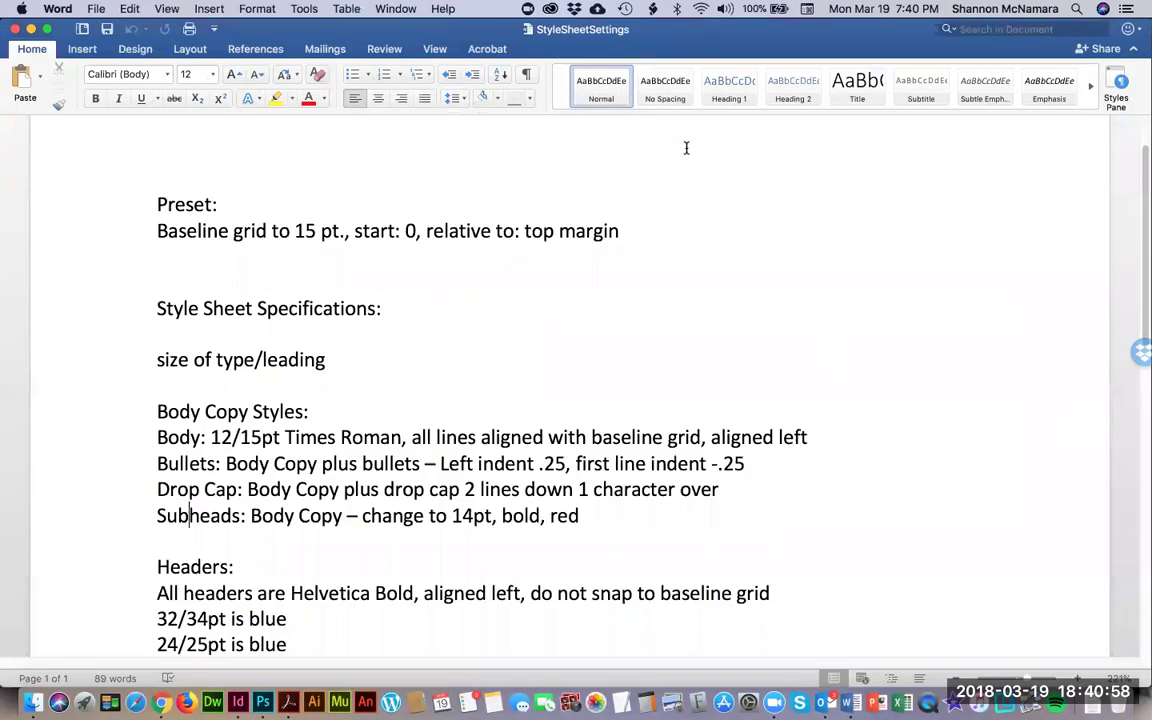
key("super+Tab")
key("super+Tab")
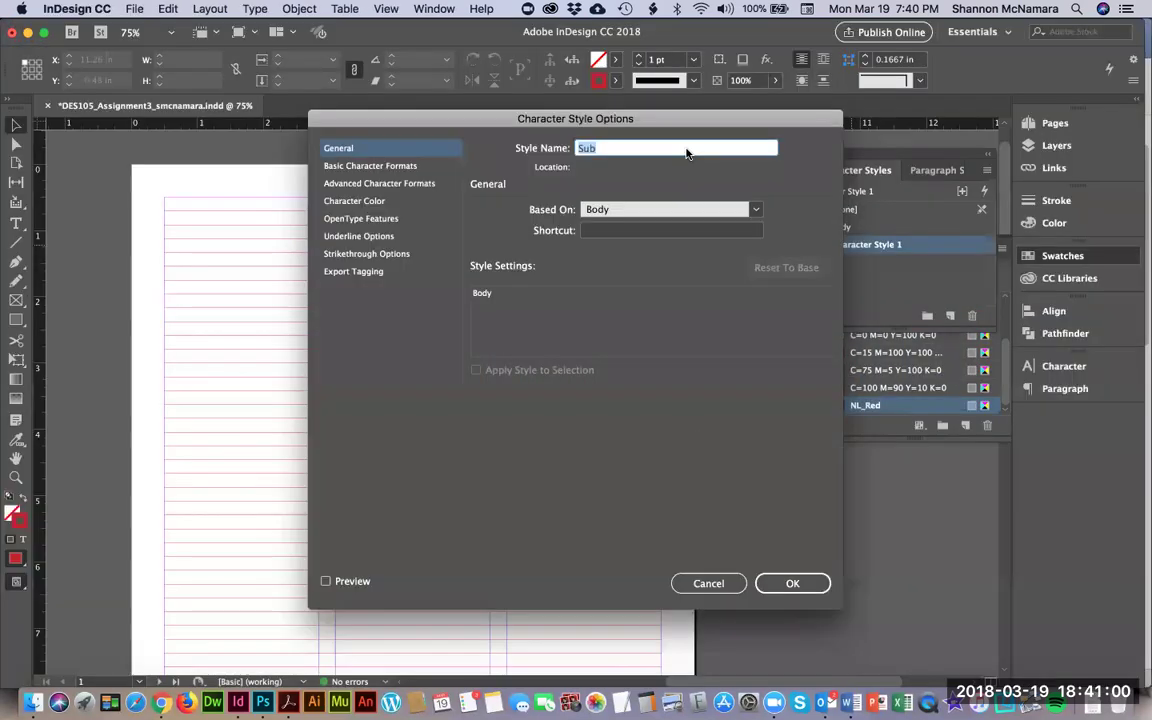
left_click(686, 152)
type("head")
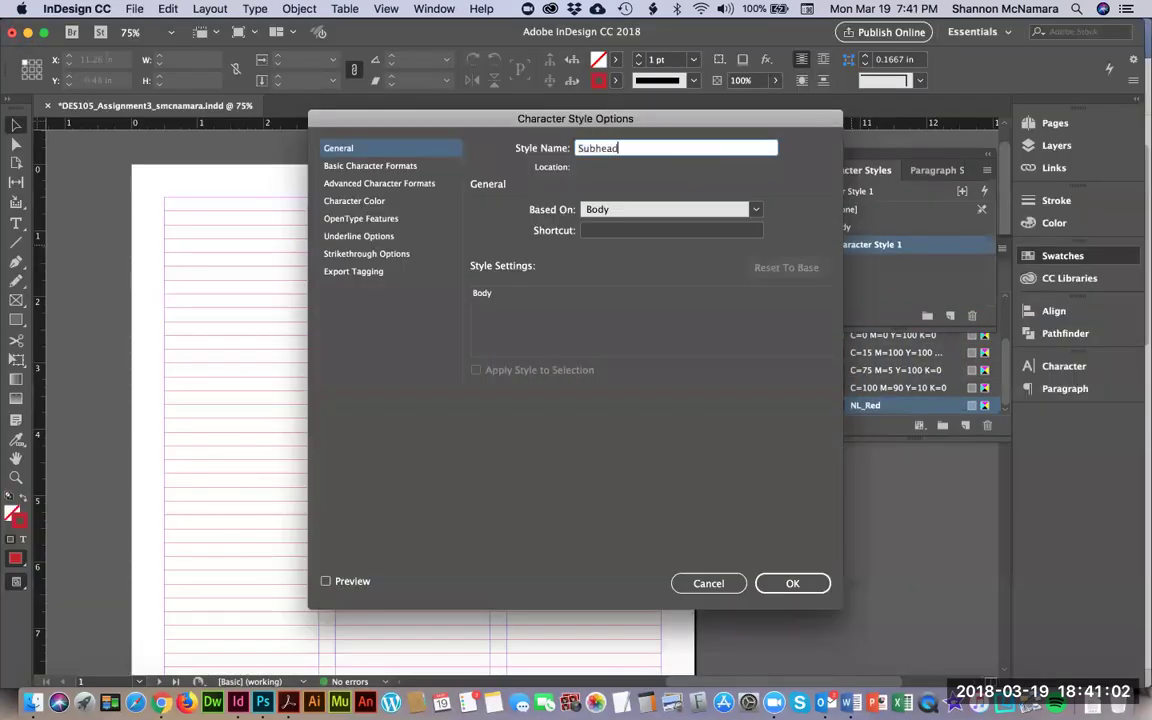
Set the Subhead style's character color to NL_Red
left_click(356, 201)
scroll(650, 280, "down", 3)
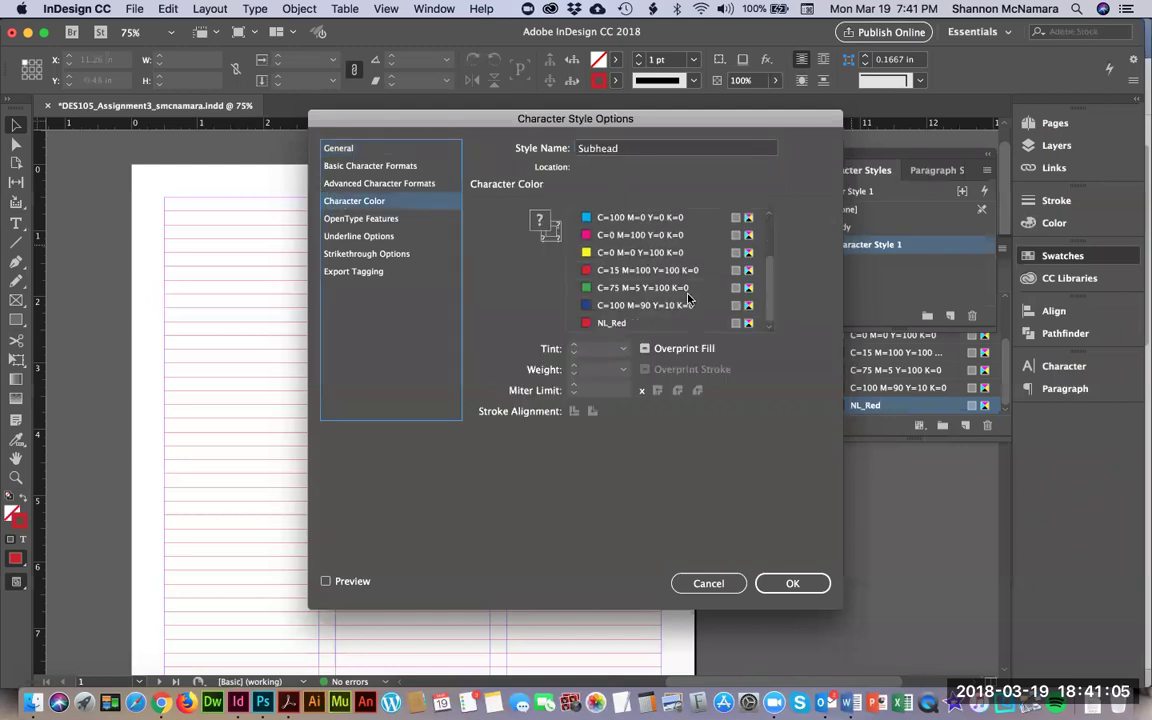
left_click(612, 322)
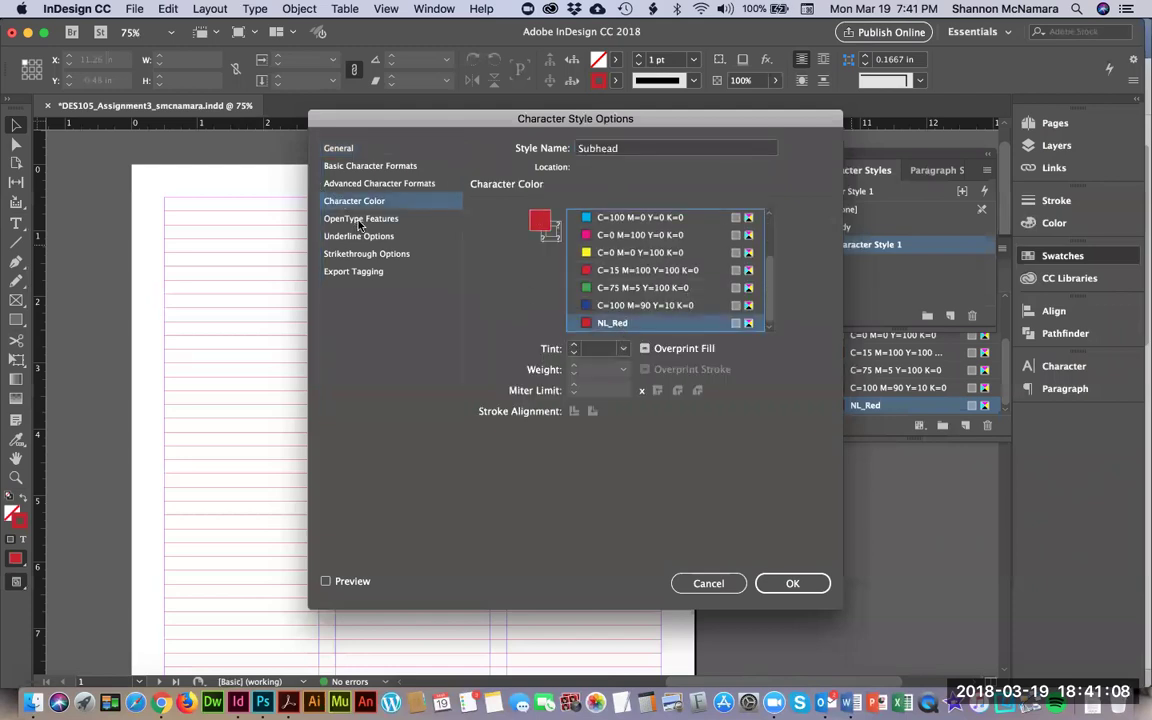
Set the Subhead style to Bold at 14 pt and save the style
left_click(357, 184)
left_click(362, 166)
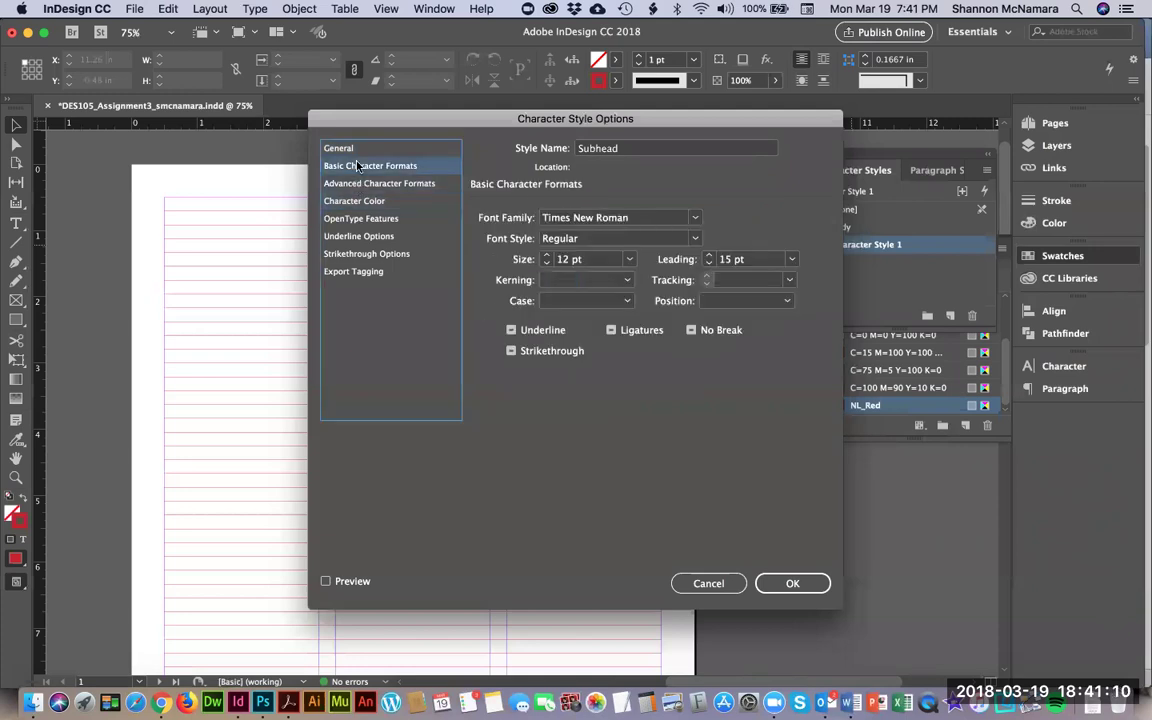
double_click(586, 262)
type("14")
key("shift+Tab")
type("Bo")
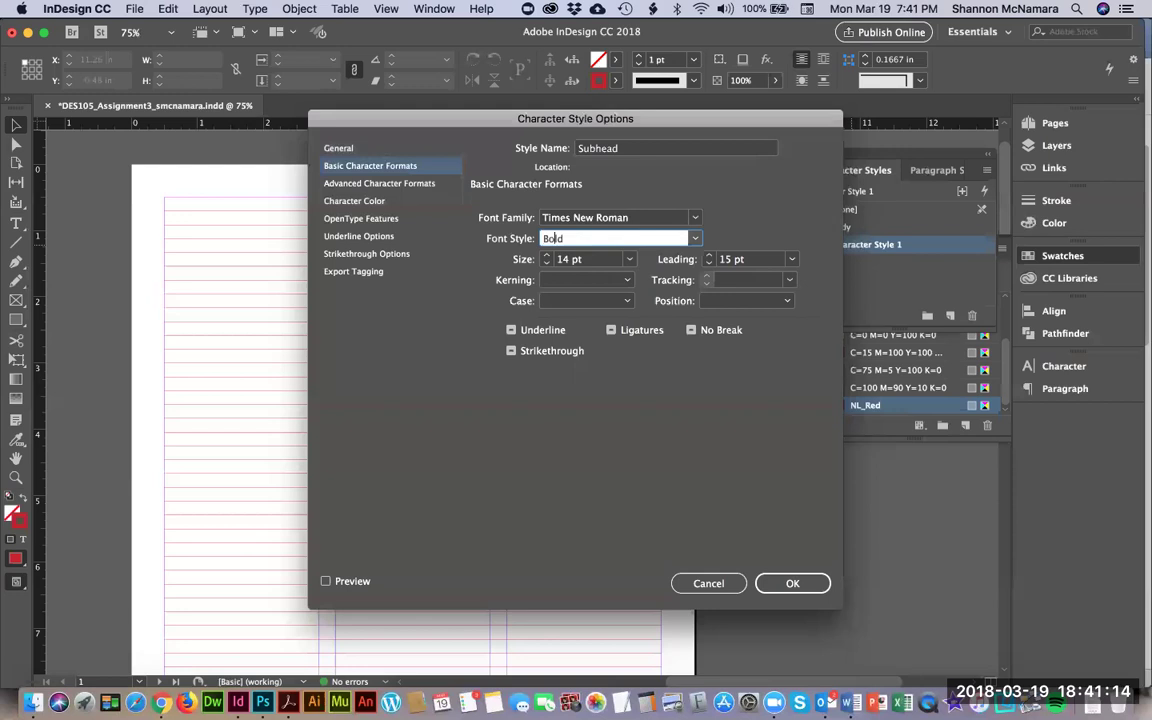
key("Tab")
left_click(792, 583)
Check the Headers specifications in Word and create a new character style named Header 1 in InDesign
key("super+Tab")
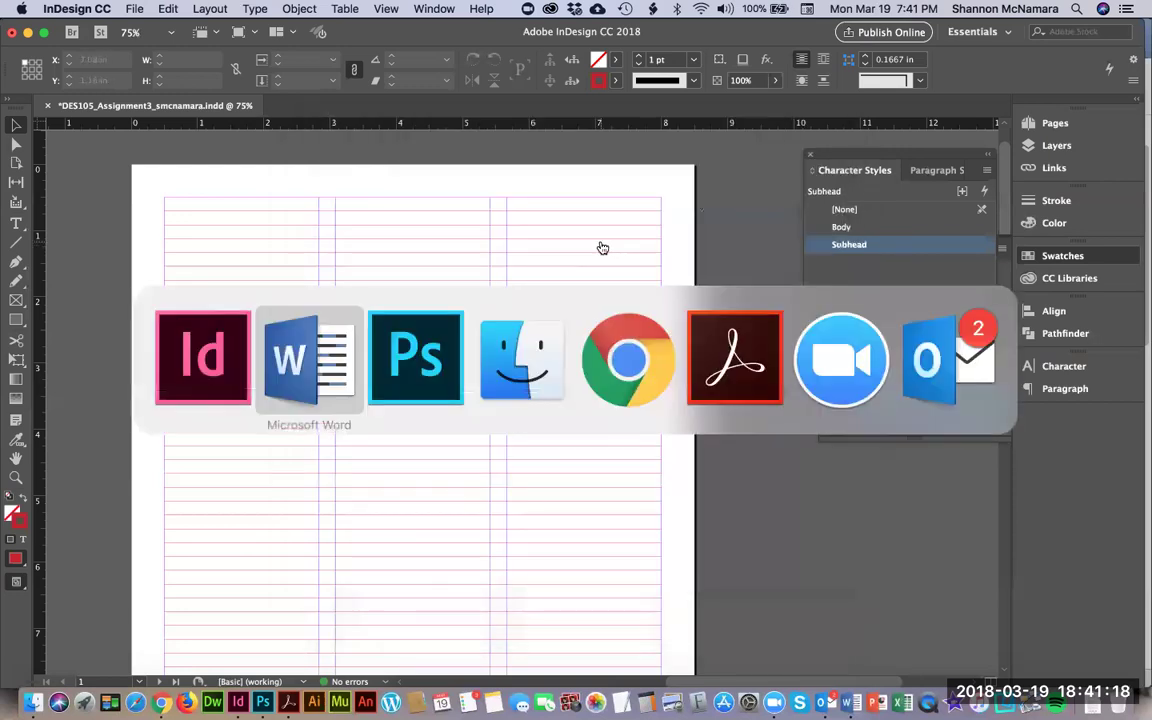
scroll(428, 463, "down", 5)
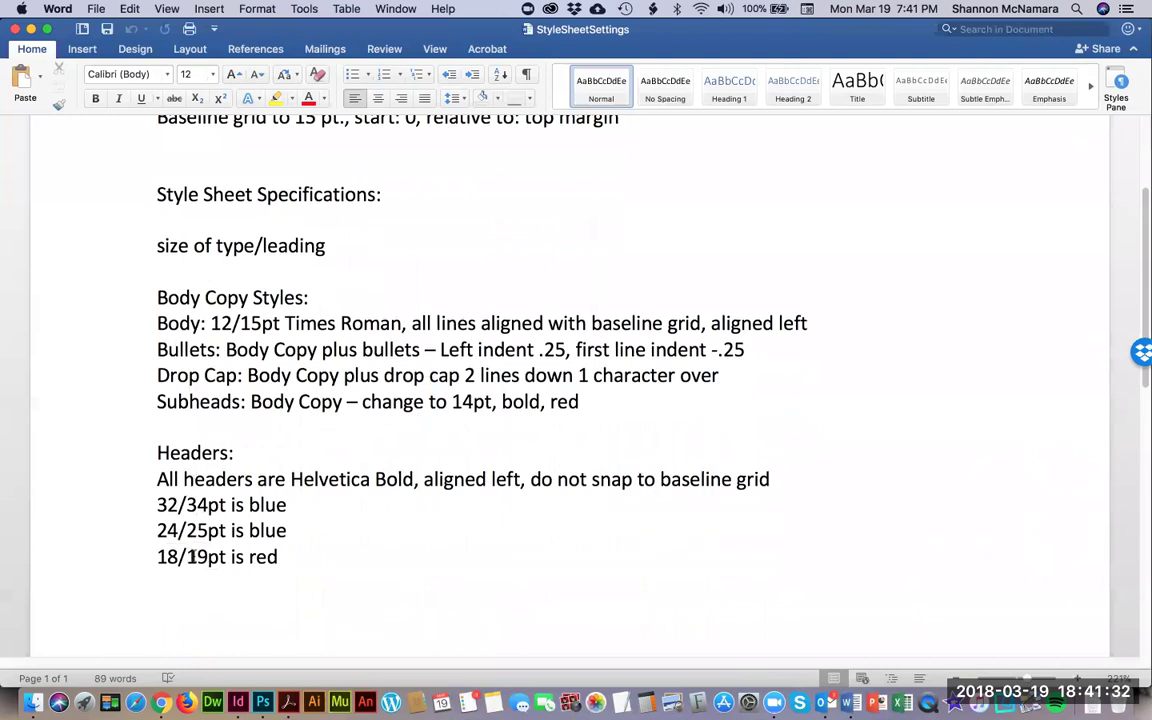
key("super+Tab")
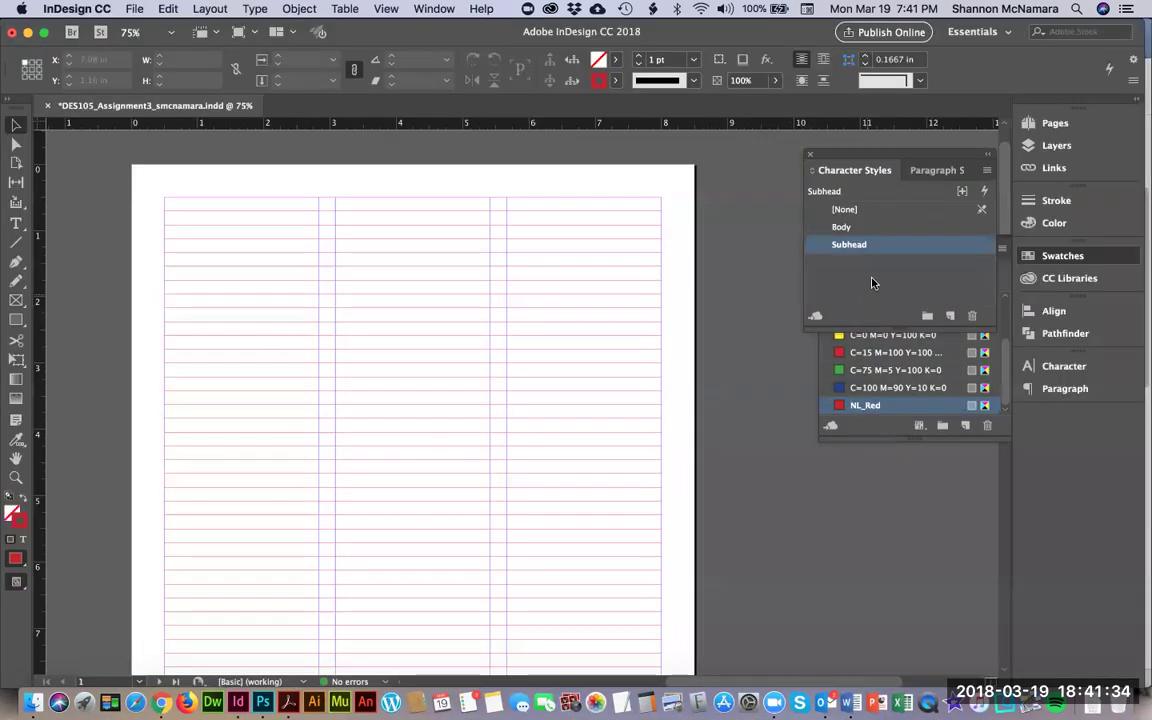
left_click(952, 317)
left_click(821, 263)
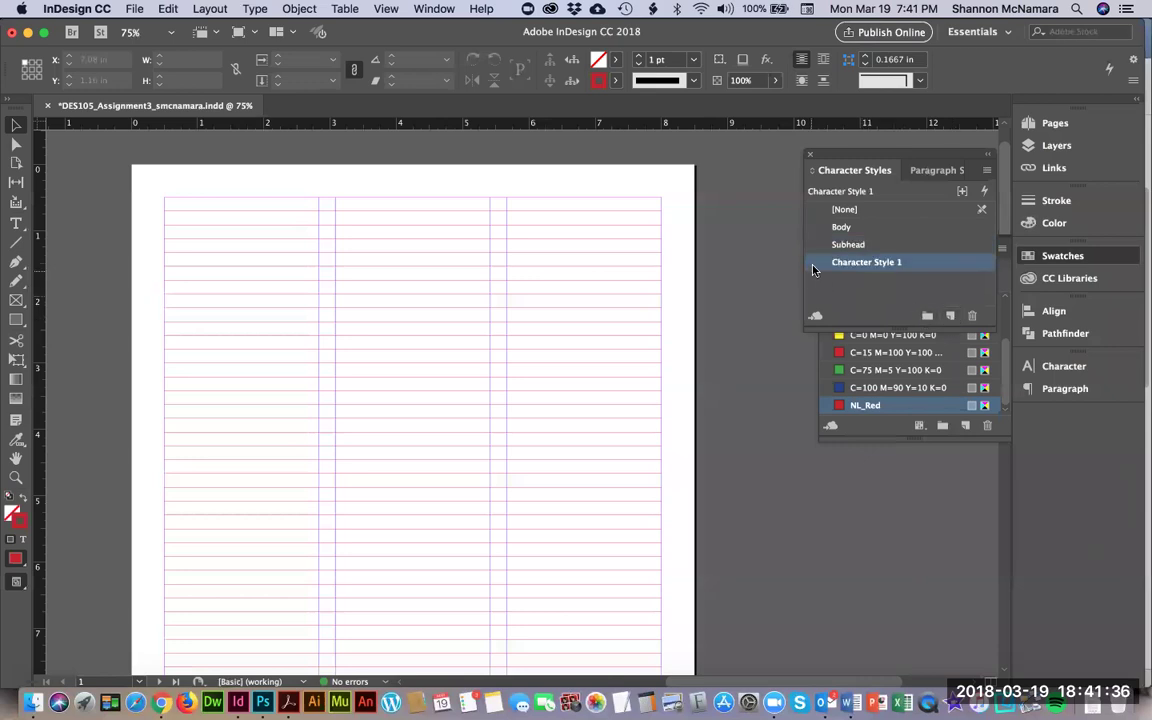
double_click(822, 265)
type("He")
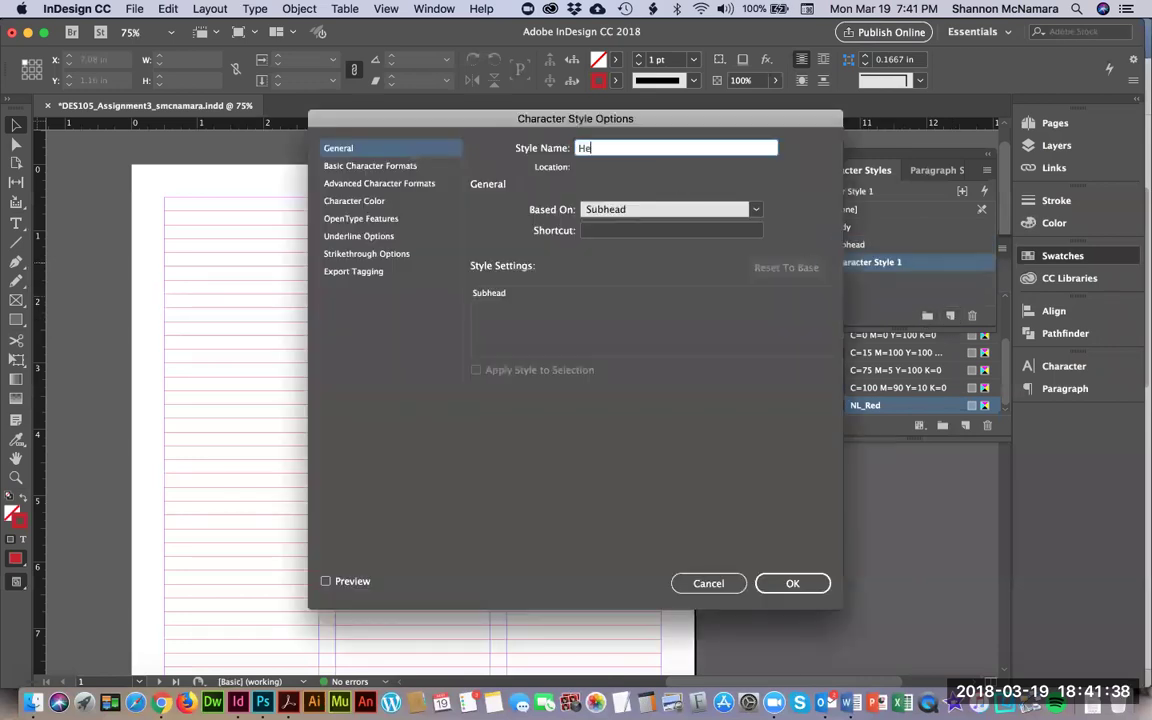
type("ader 1")
Set the Header 1 font to Helvetica Bold, checking it against the Headers specification in Word
left_click(370, 165)
left_click(630, 217)
type("Helvetica")
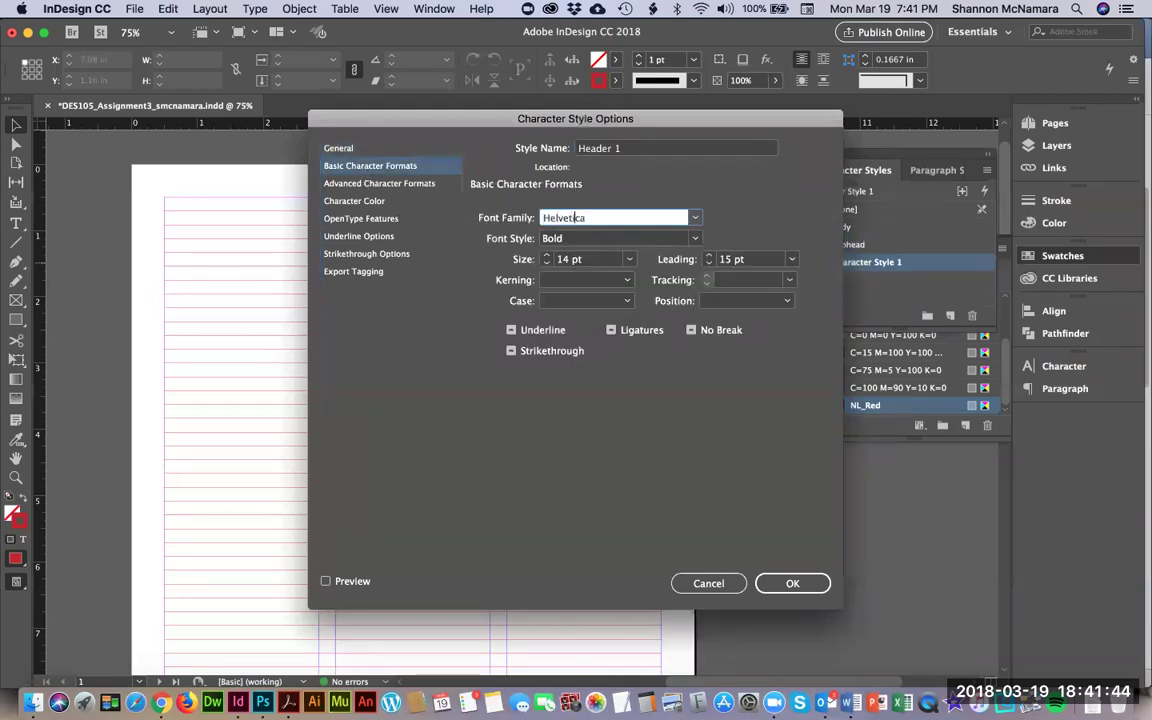
key("super+Tab")
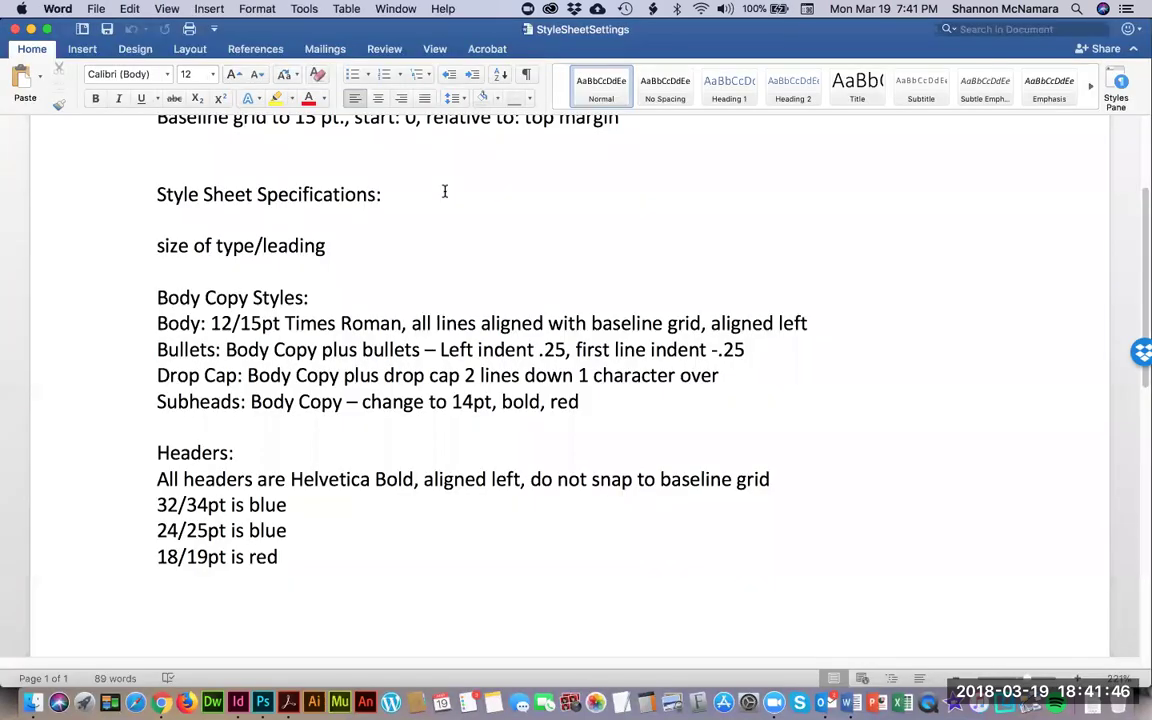
key("super+Tab")
left_click(695, 219)
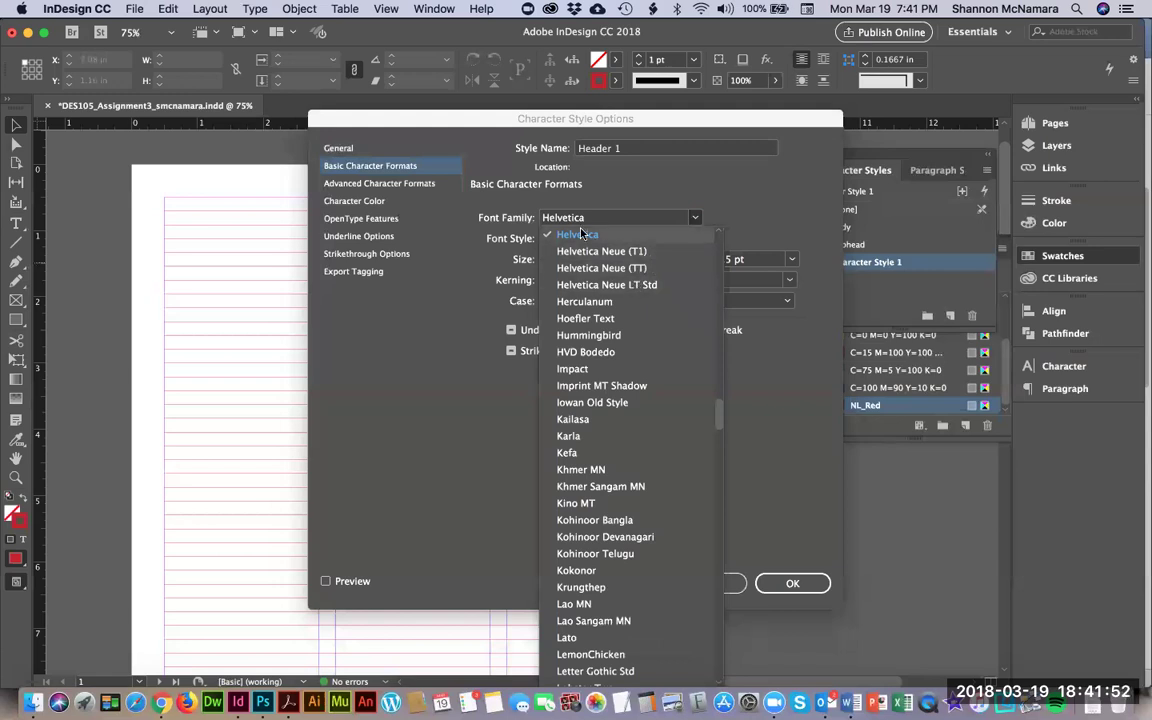
left_click(688, 238)
left_click(693, 238)
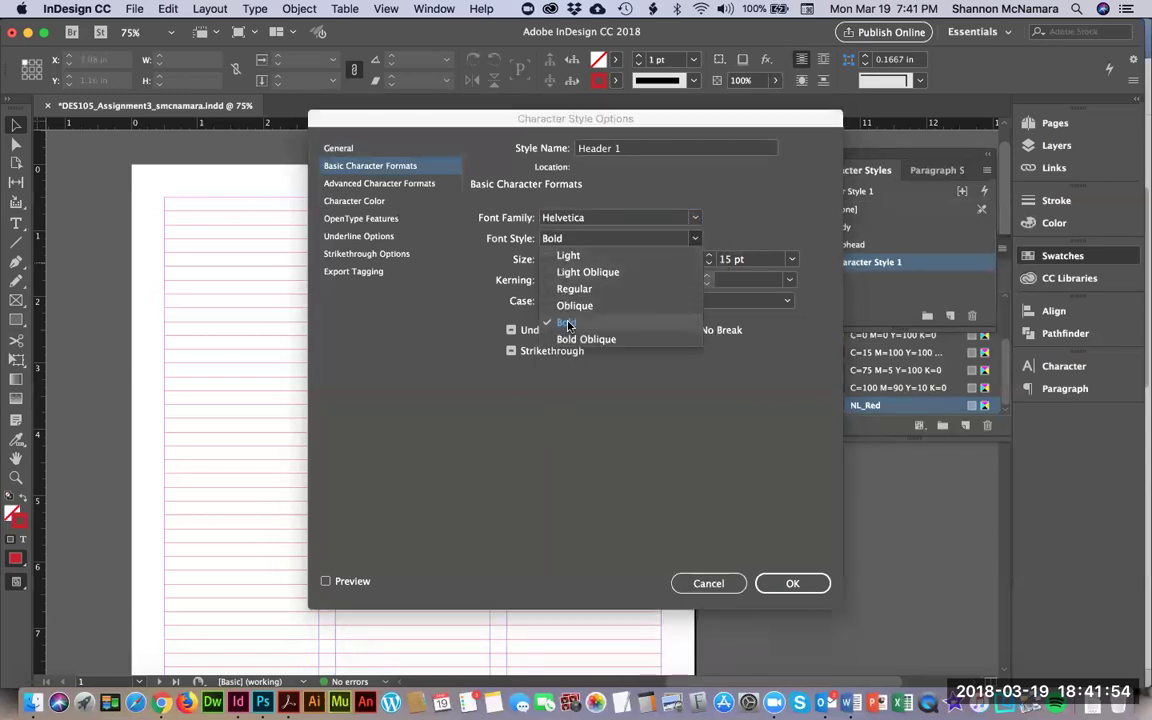
left_click(540, 326)
Try Helvetica Neue LT Std as the Header 1 font and return the style to Helvetica Bold
left_click(699, 220)
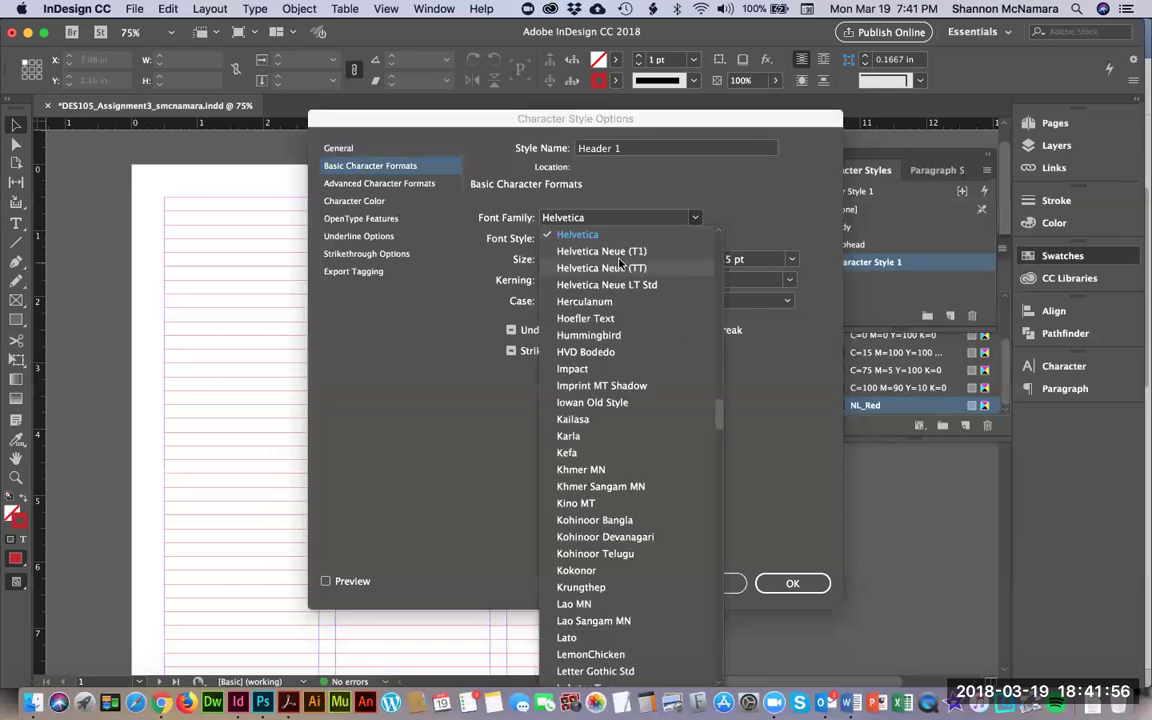
left_click(620, 288)
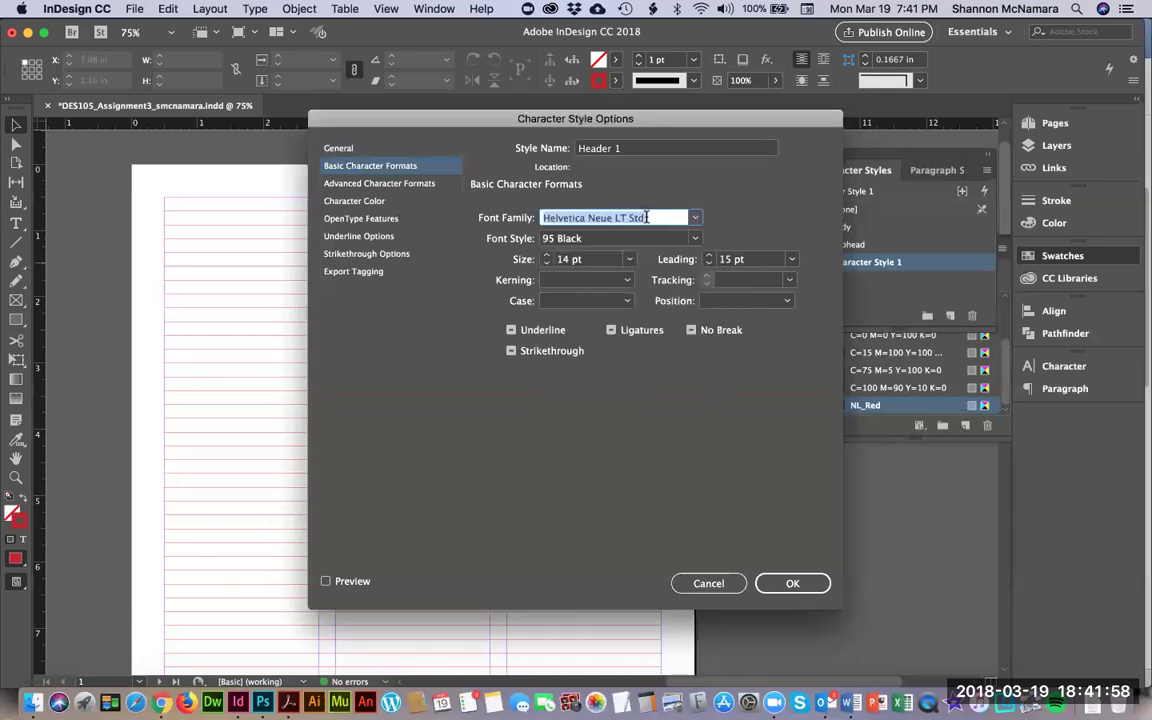
left_click(694, 239)
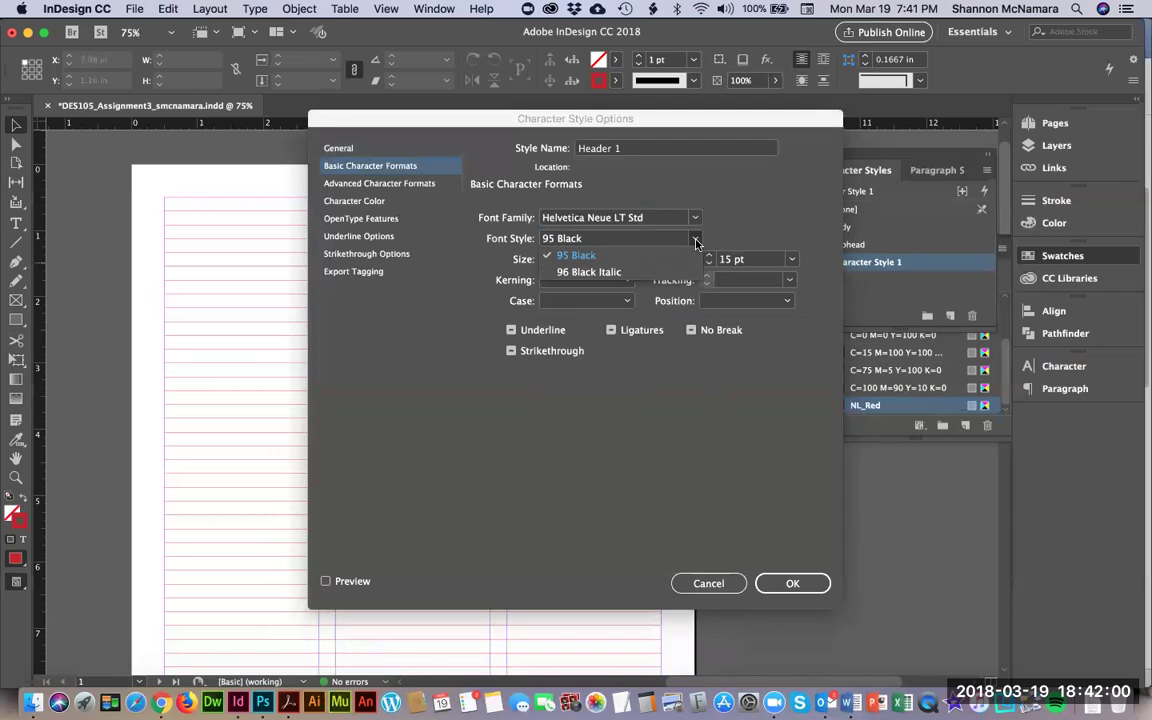
left_click(695, 218)
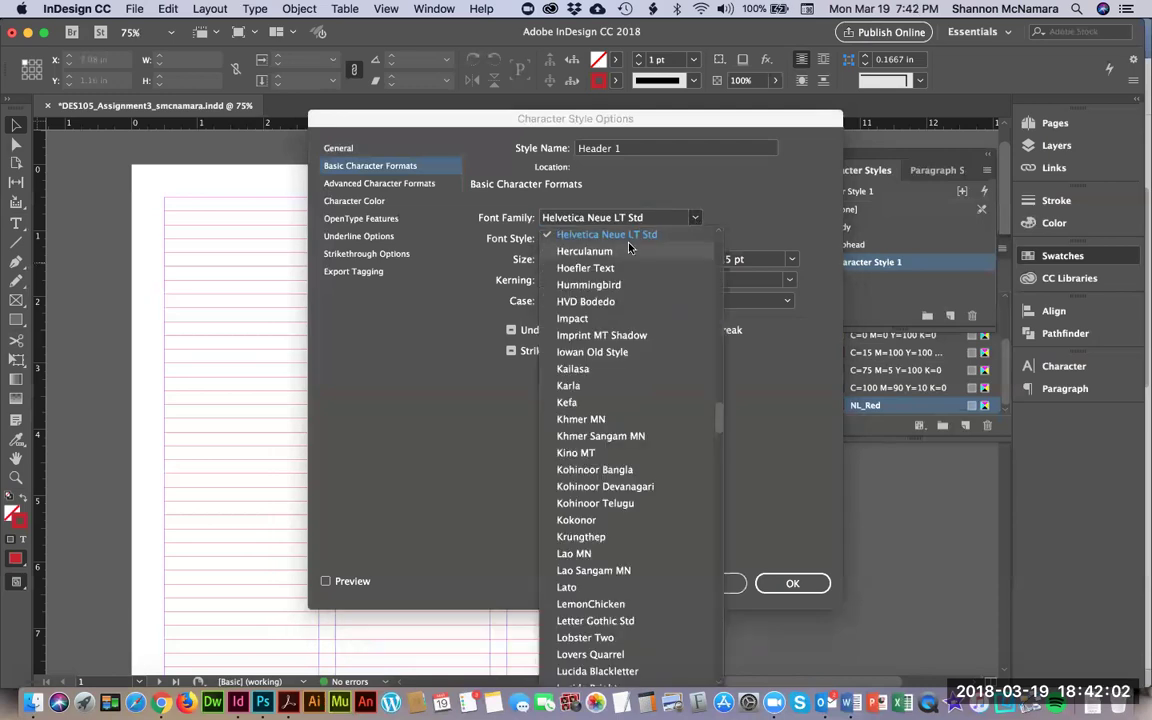
left_click(610, 217)
type("Helvetica")
key("Tab")
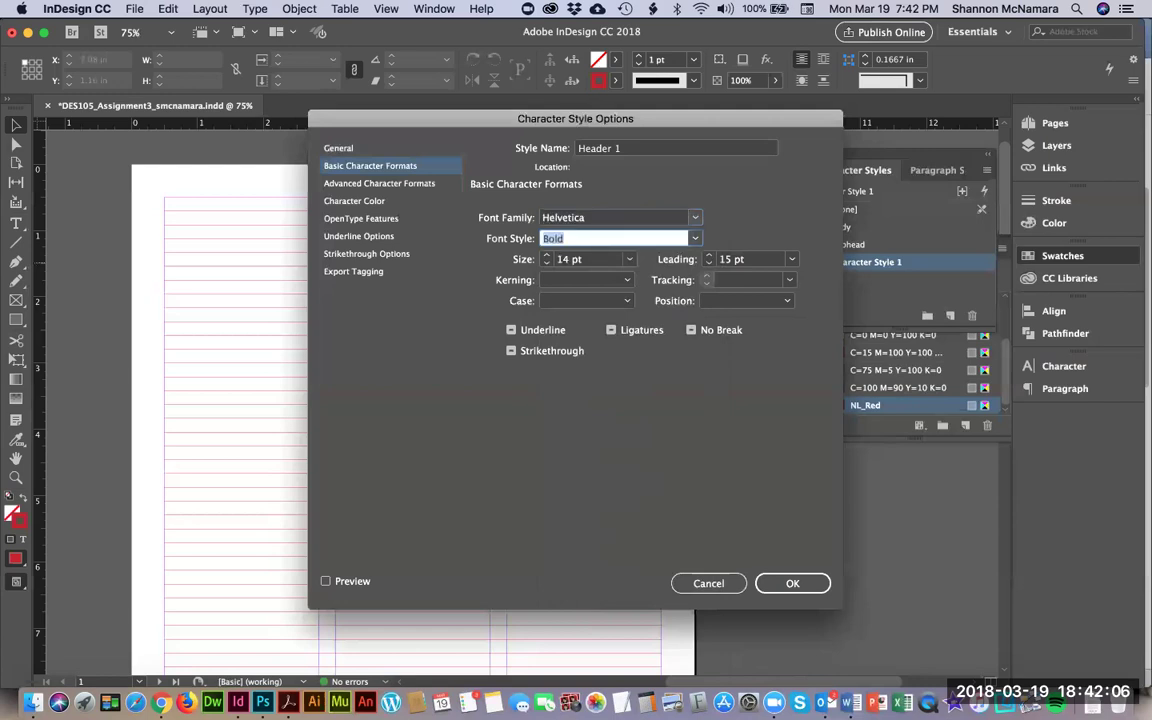
Set Header 1 to 32 pt size with 34 pt leading, following the Headers specification in Word
key("Tab")
key("super+Tab")
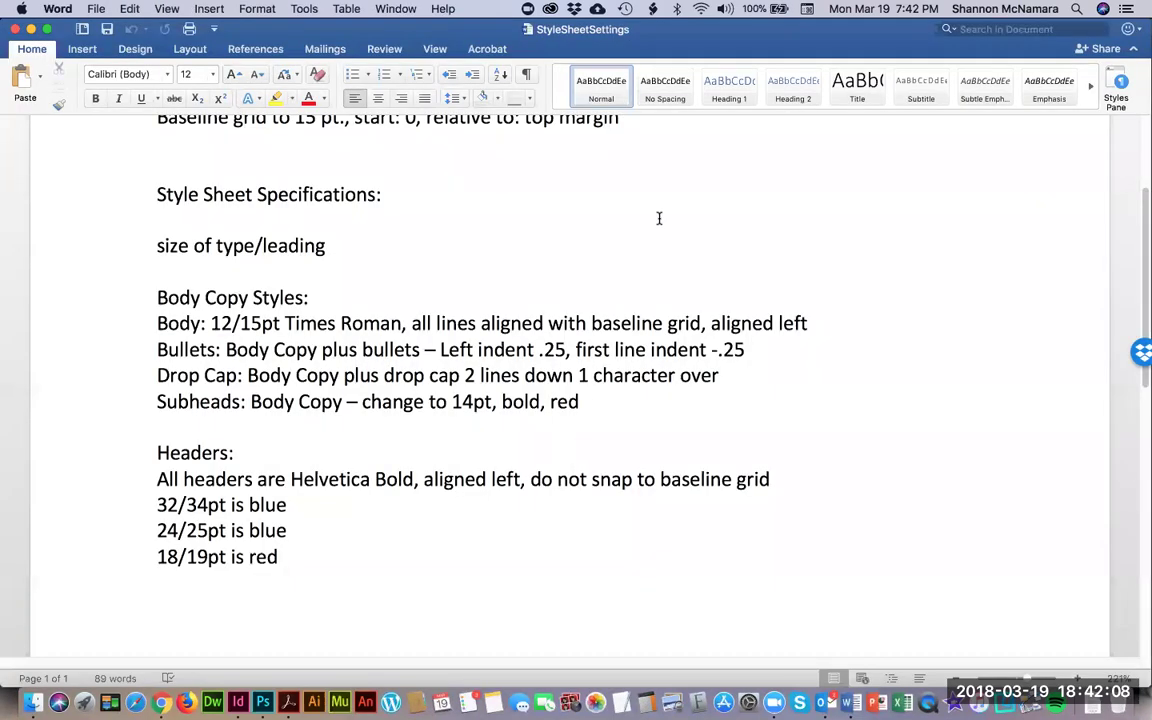
key("super+Tab")
type("32")
key("Tab")
type("3")
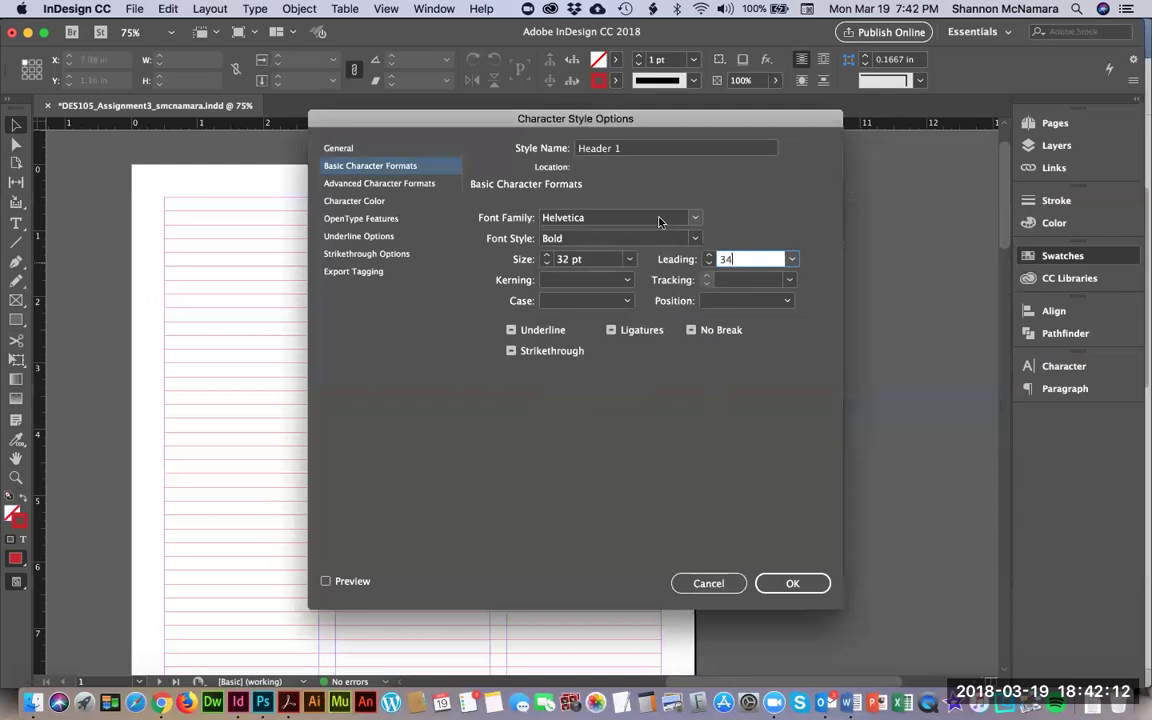
In Photoshop, sample the blue of the mock-up's "How to succeed" headline and bring up its CMYK values
key("super+Tab")
key("super+Tab")
key("super+Tab")
left_click(658, 268)
key("z")
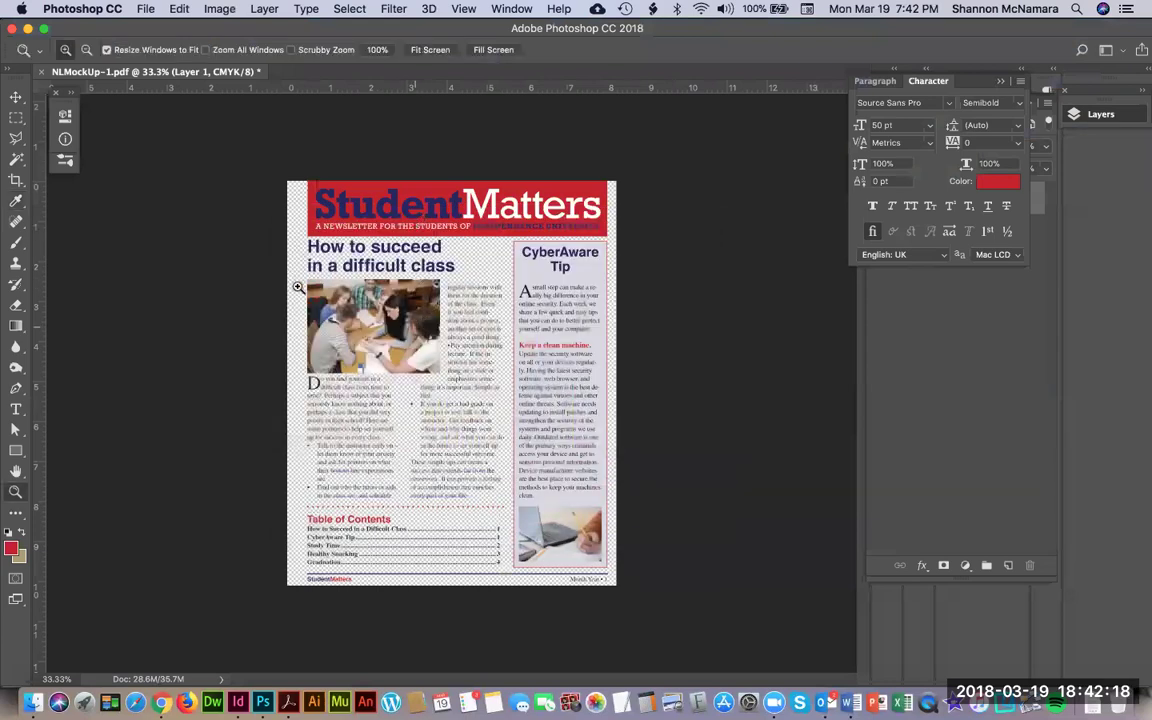
left_click_drag(465, 306, 465, 308)
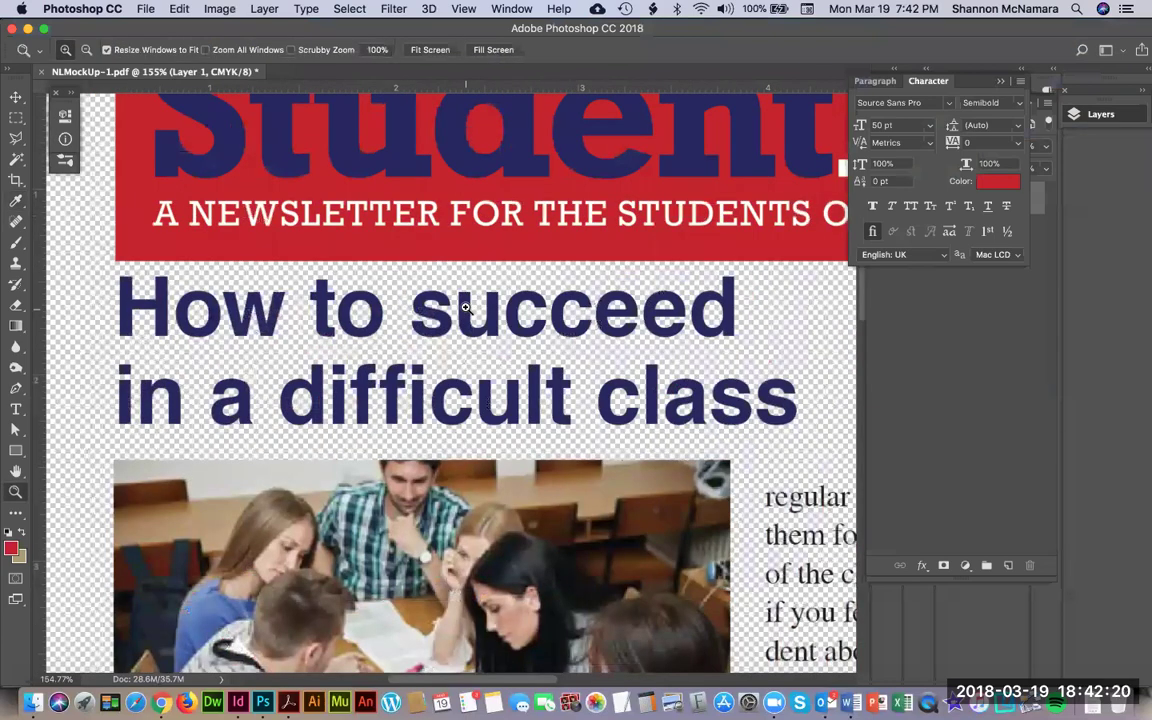
key("i")
left_click(448, 314)
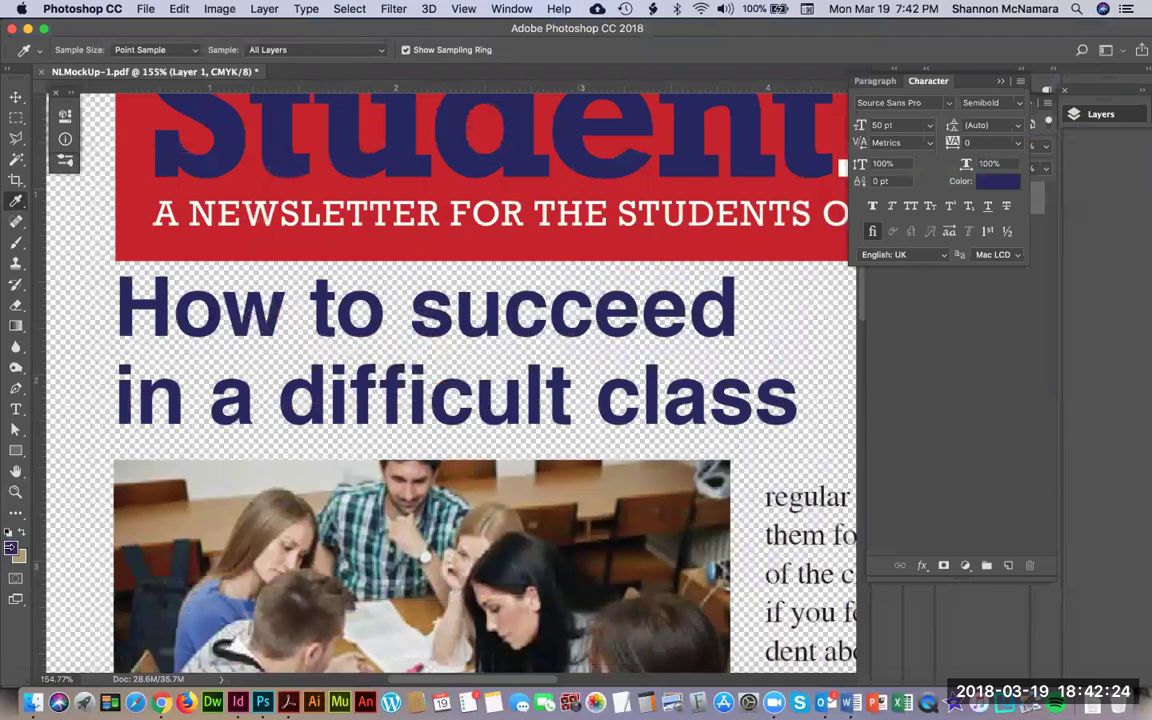
left_click(10, 546)
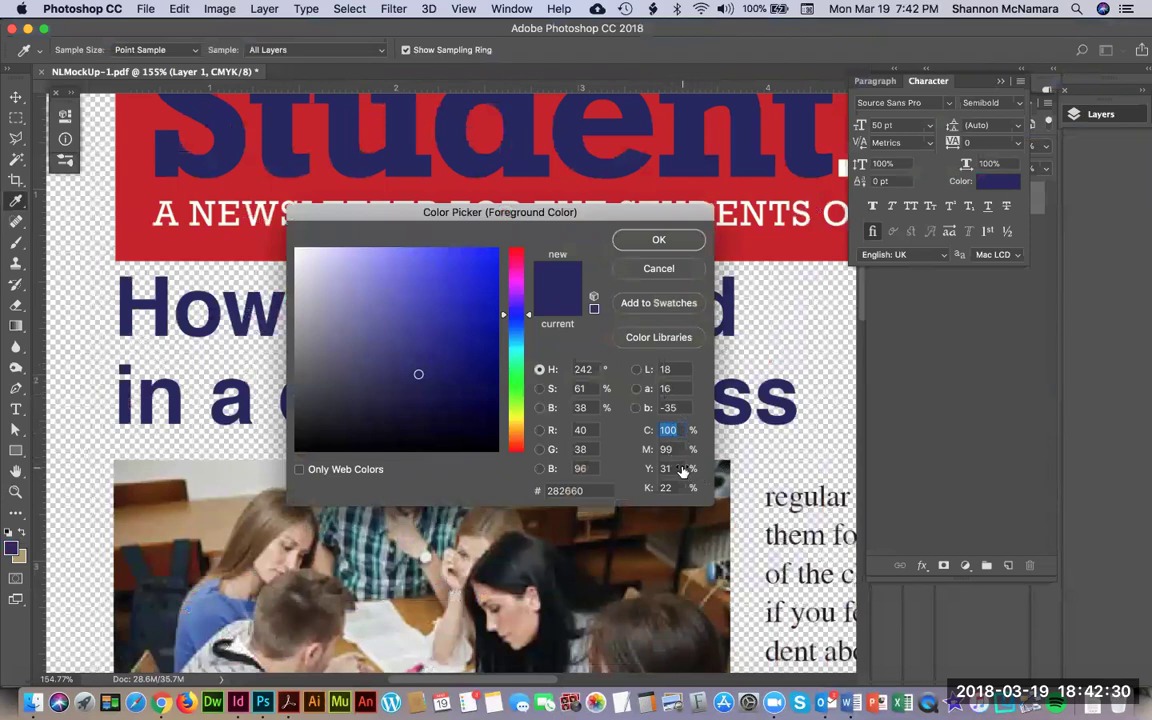
Back in InDesign, start a new swatch from Header 1's character color with C 100, M 99, Y 31, K 22, matching the sampled blue
key("super+Tab")
key("super+Tab")
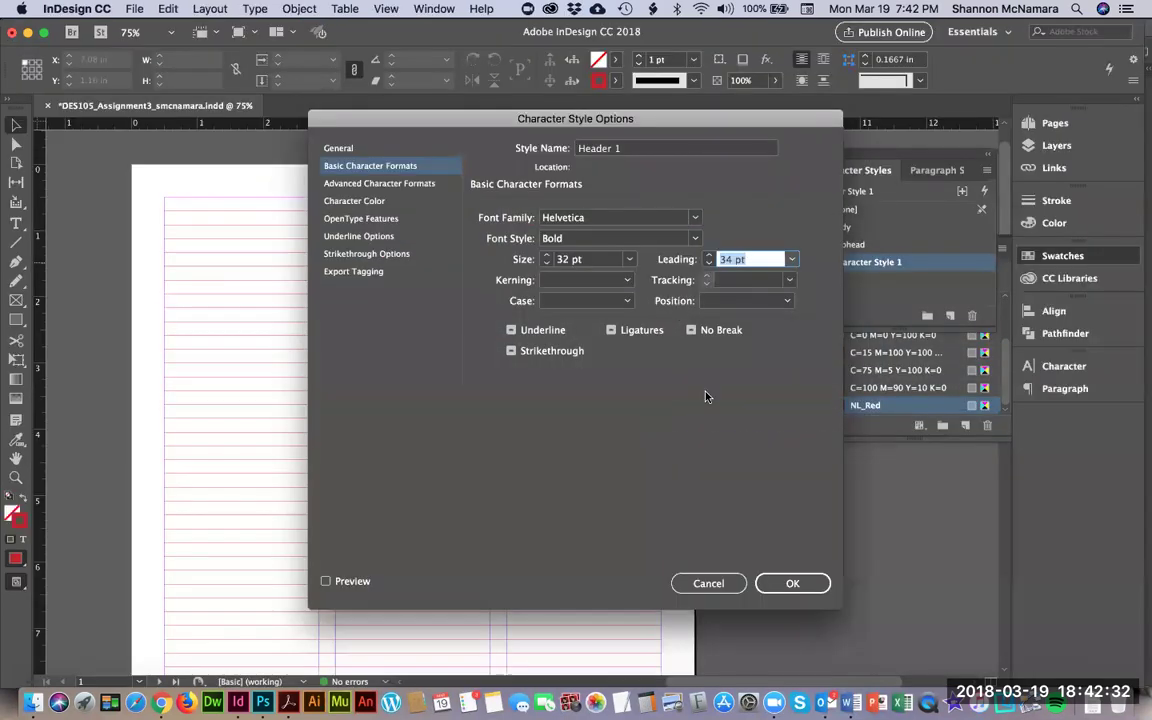
left_click(358, 202)
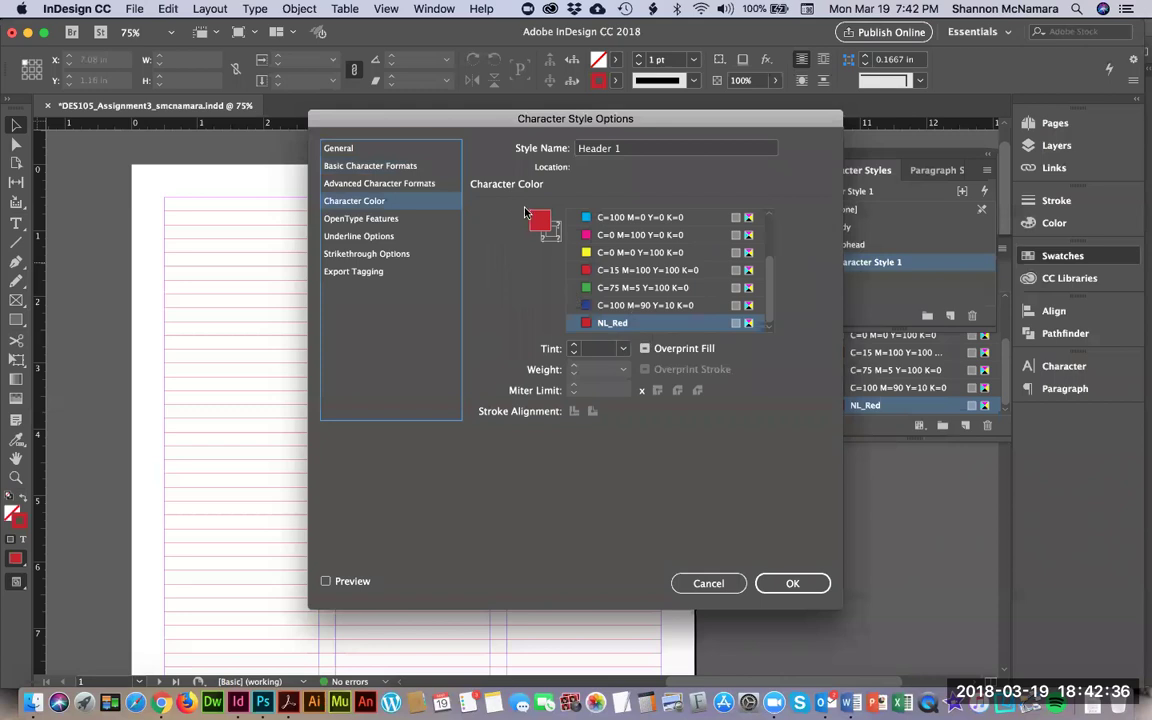
double_click(544, 222)
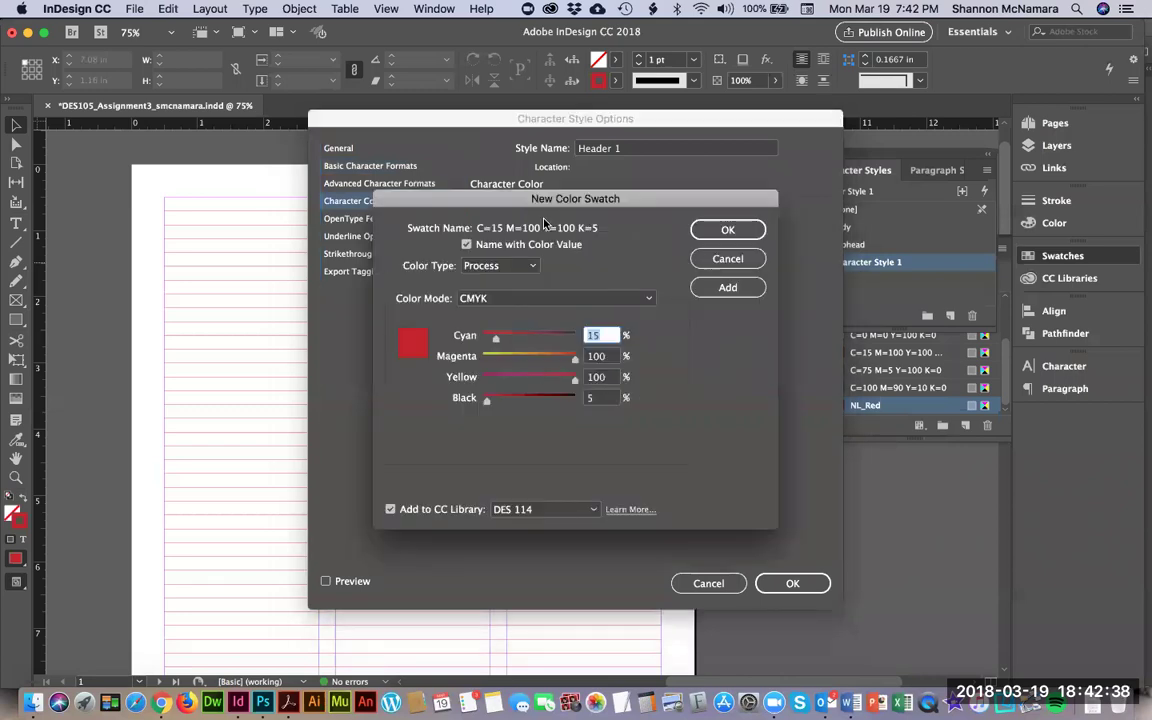
type("100")
key("Tab")
type("9")
key("super+Tab")
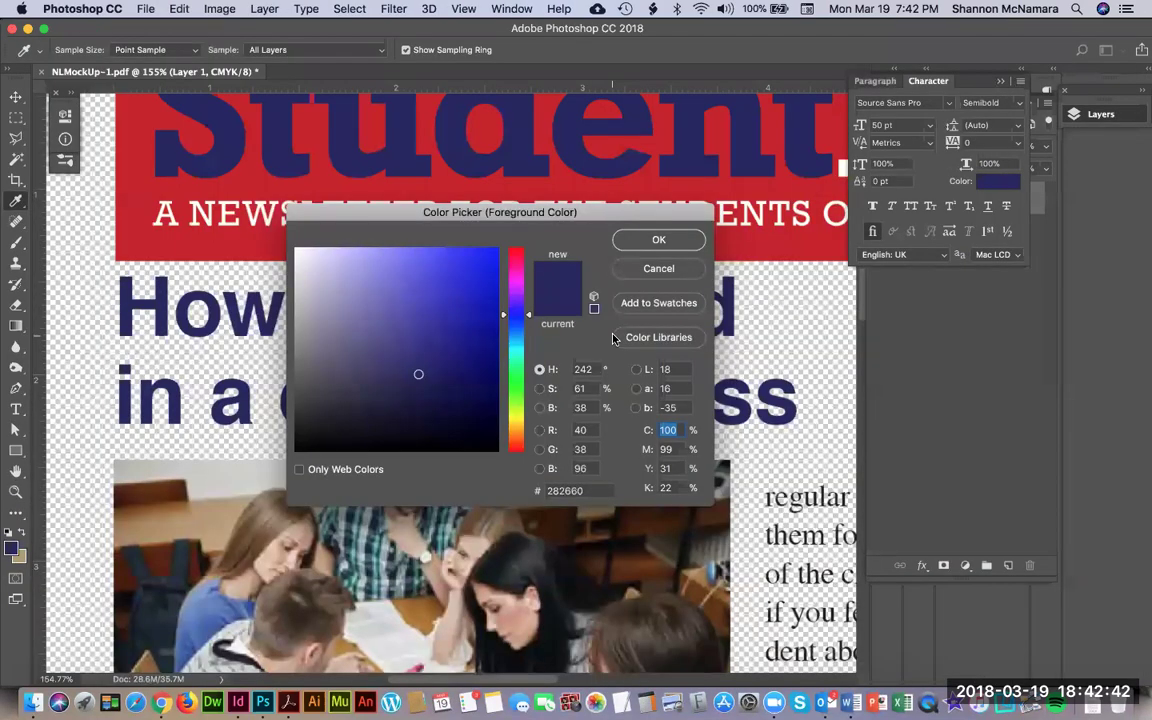
key("super+Tab")
key("Tab")
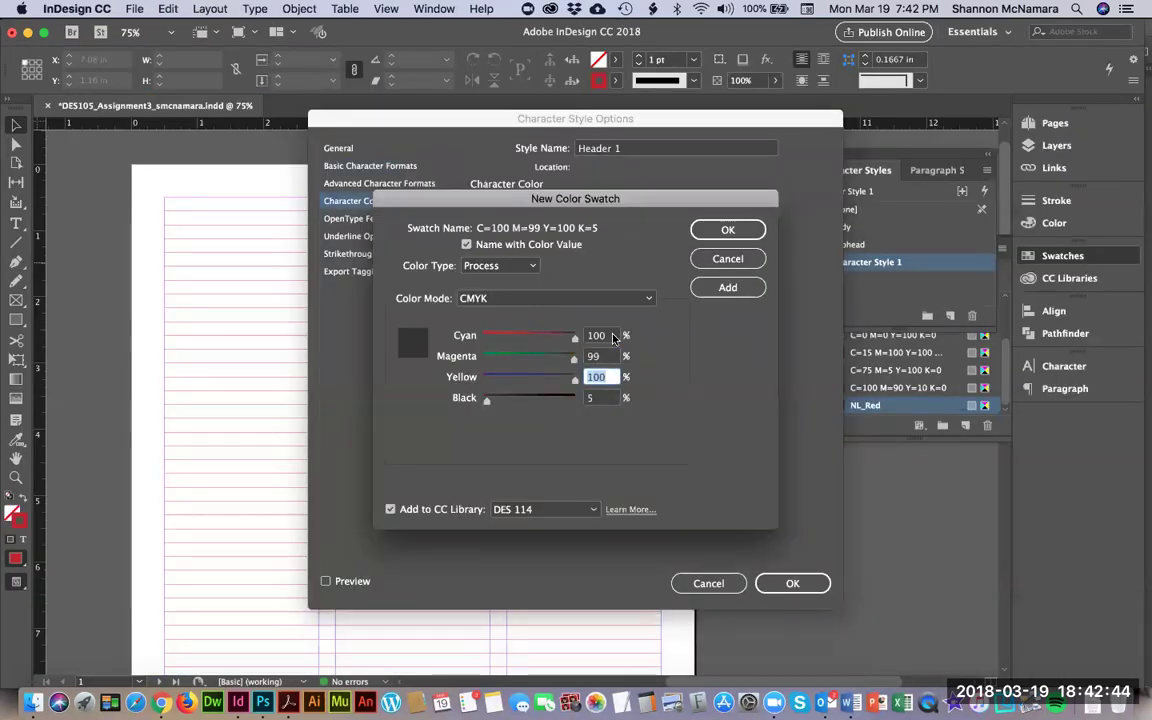
type("31")
key("Tab")
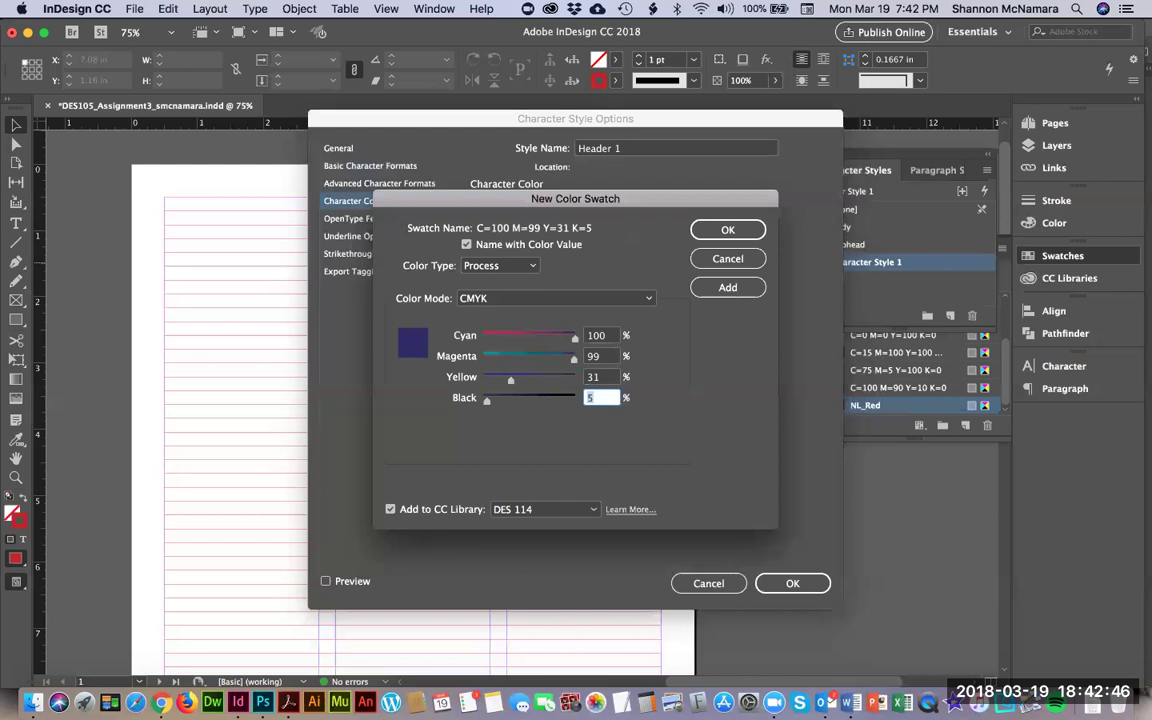
type("22")
Name the new swatch NL_Blue instead of using its color values, and save it
left_click(466, 244)
type("NL_Blue")
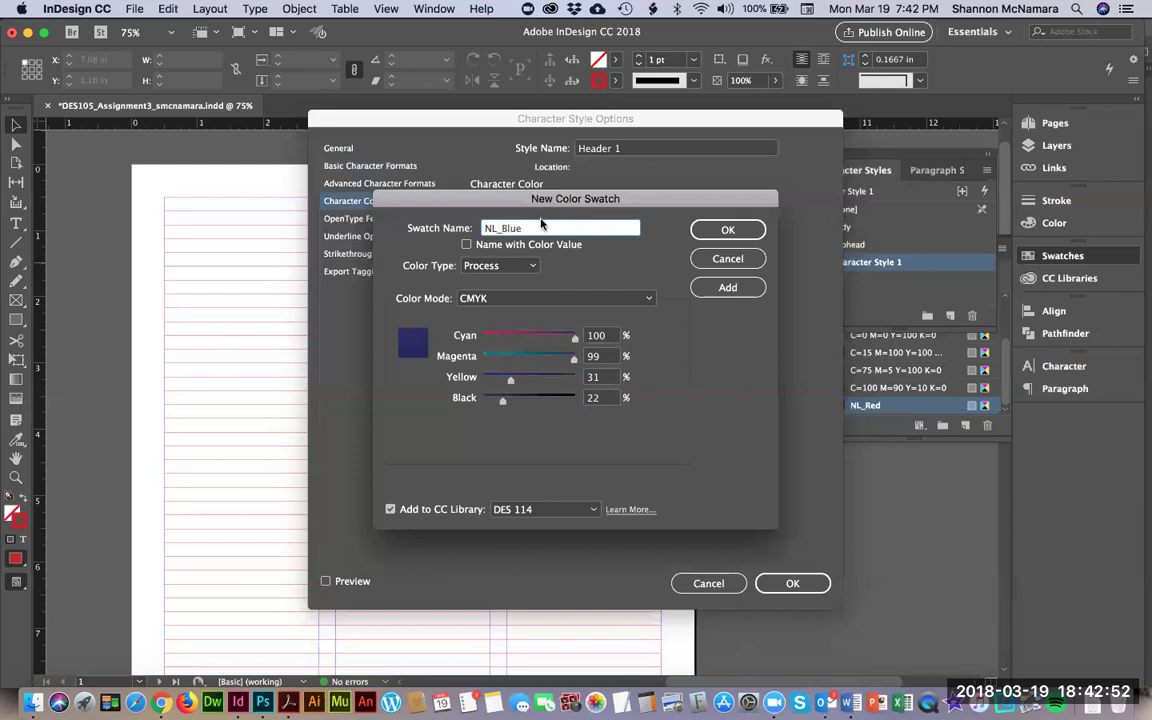
left_click(728, 230)
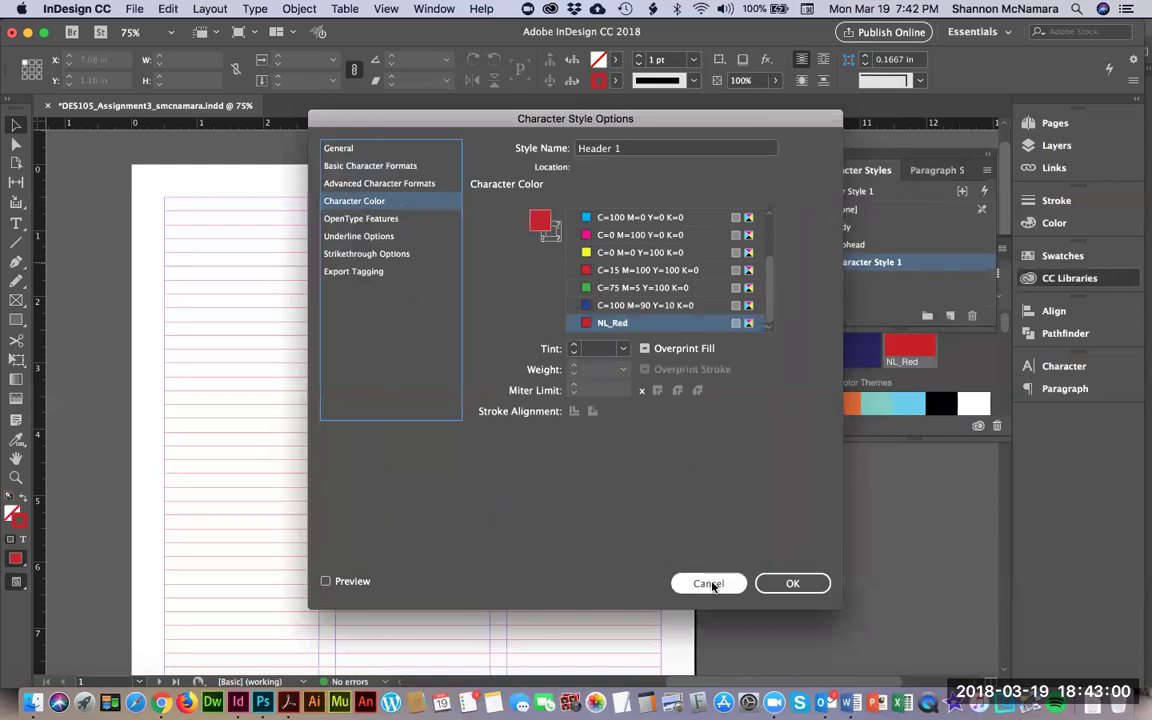
Save the Header 1 style and add NL_Blue from the CC library to the document swatches
left_click(792, 583)
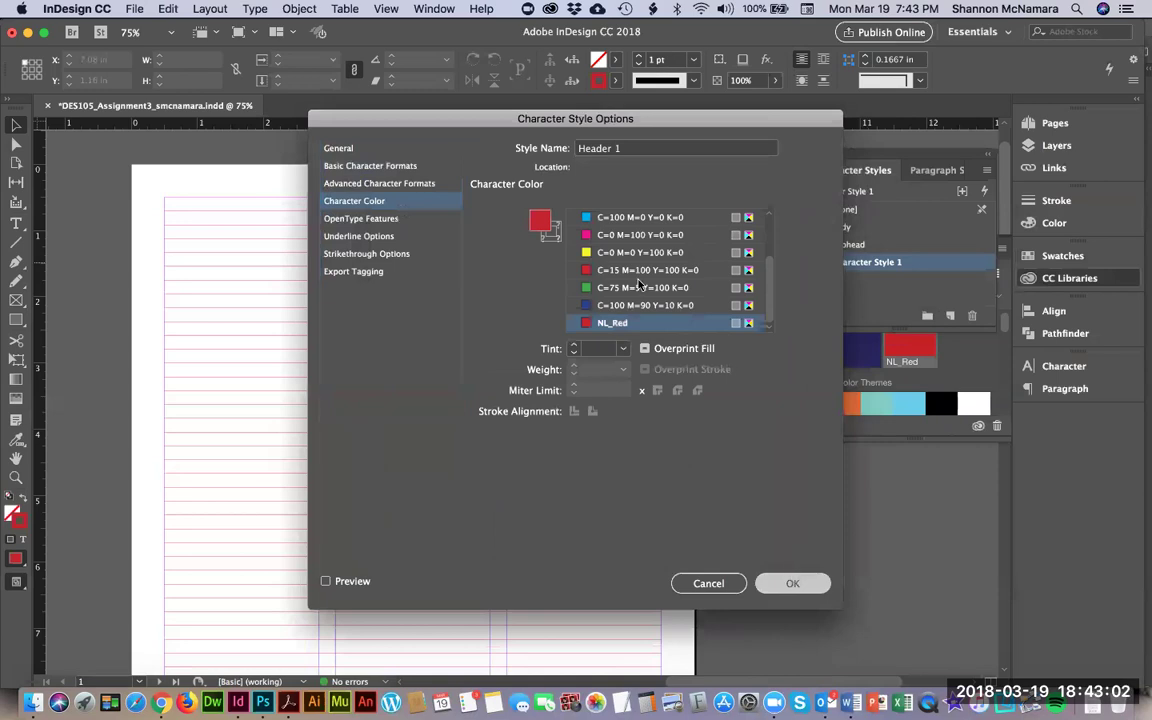
right_click(866, 353)
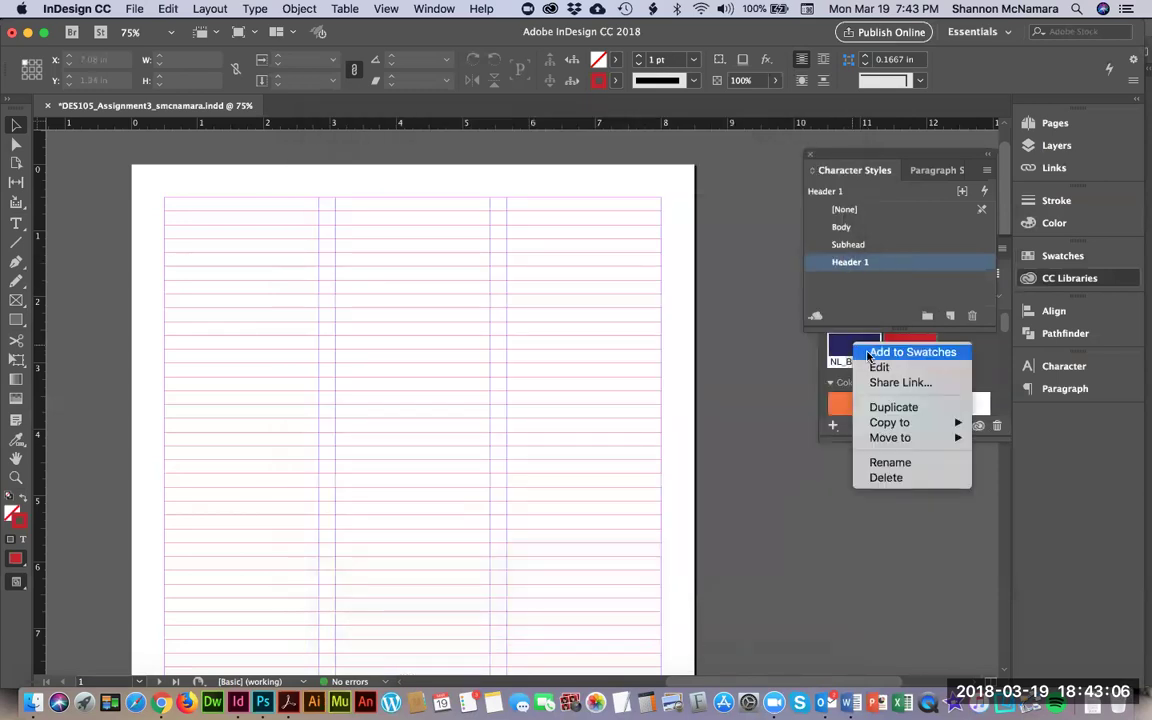
left_click(868, 353)
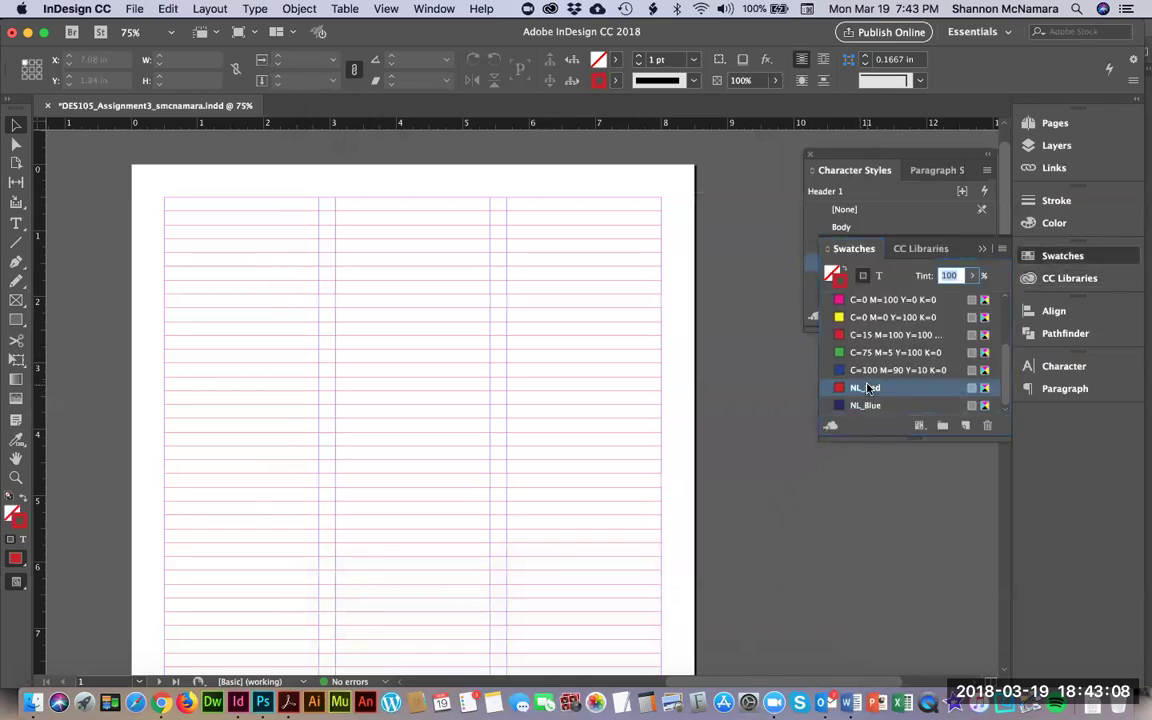
Edit the Header 1 style to use NL_Blue as its character color, review its basic formats and save it
scroll(878, 395, "up", 3)
left_click(872, 158)
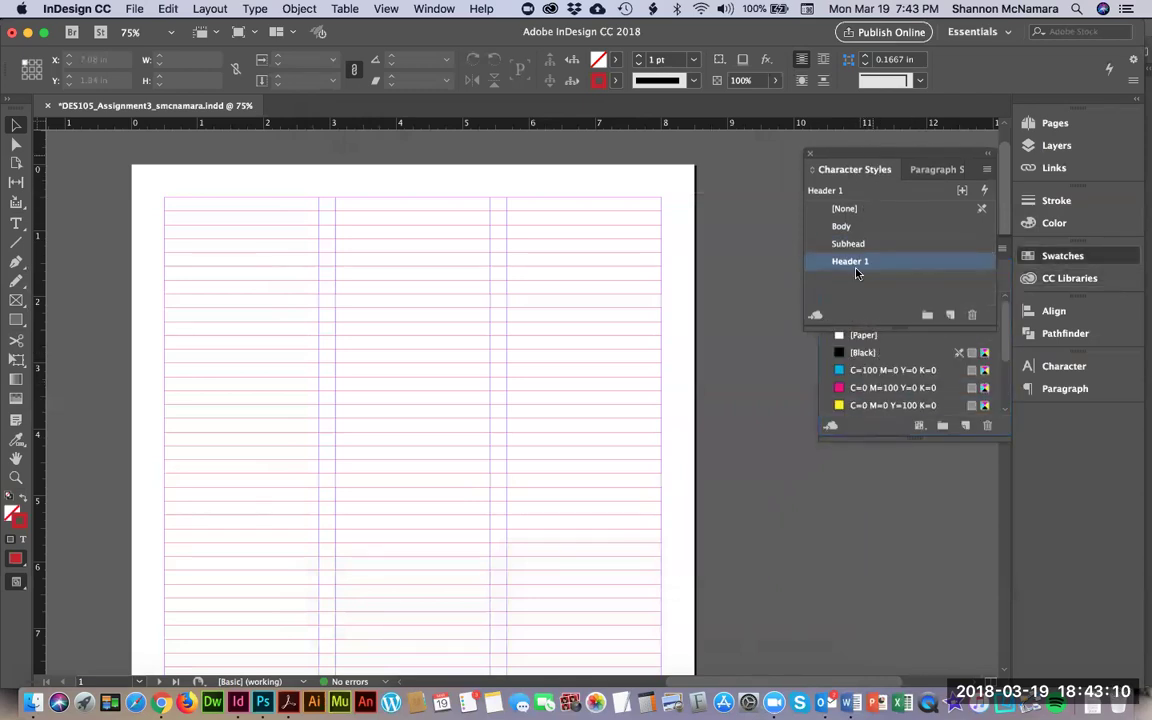
double_click(850, 261)
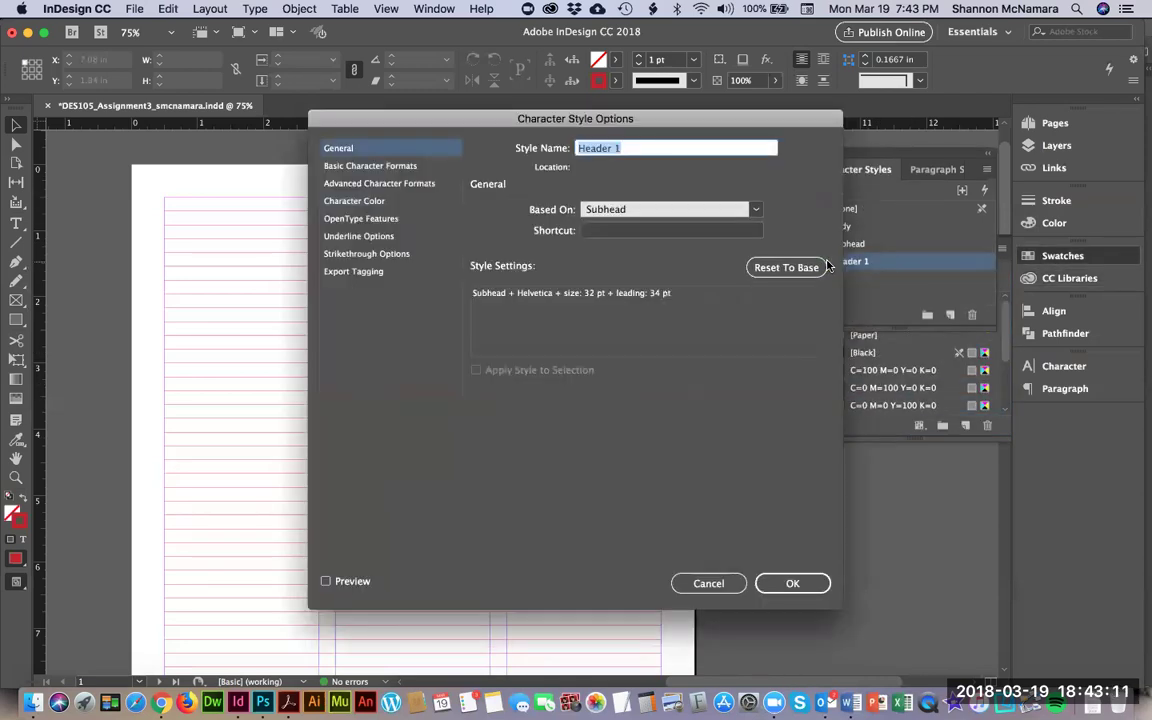
left_click(340, 201)
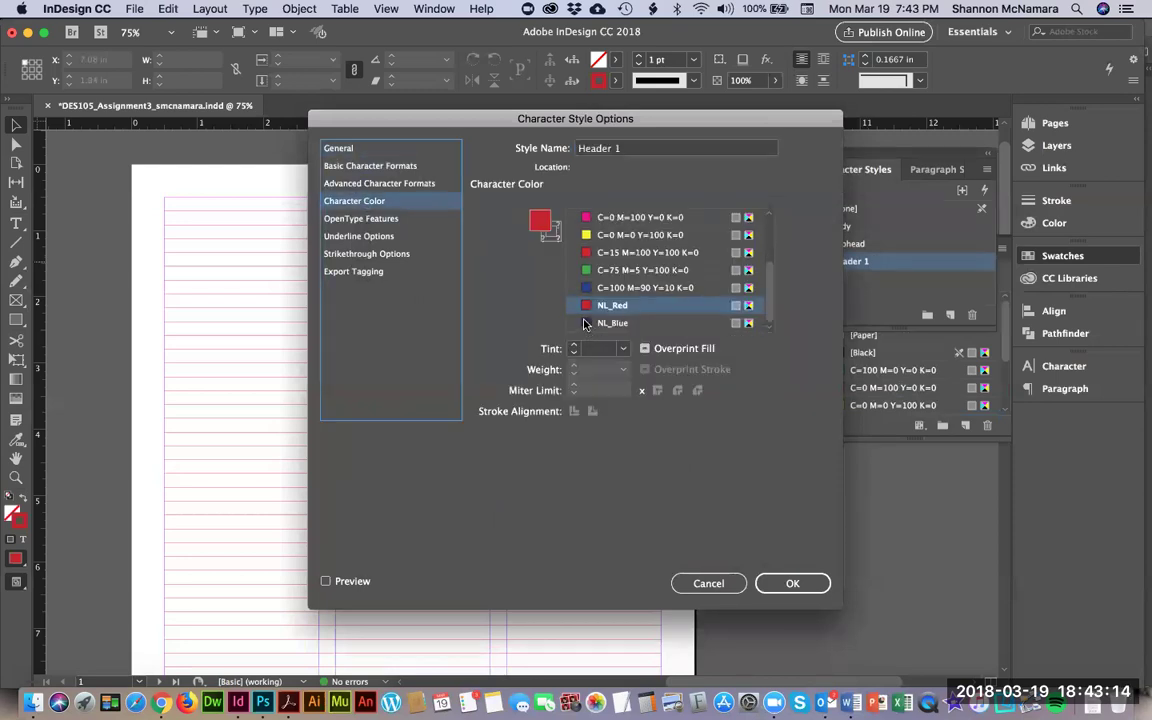
left_click(614, 322)
left_click(370, 166)
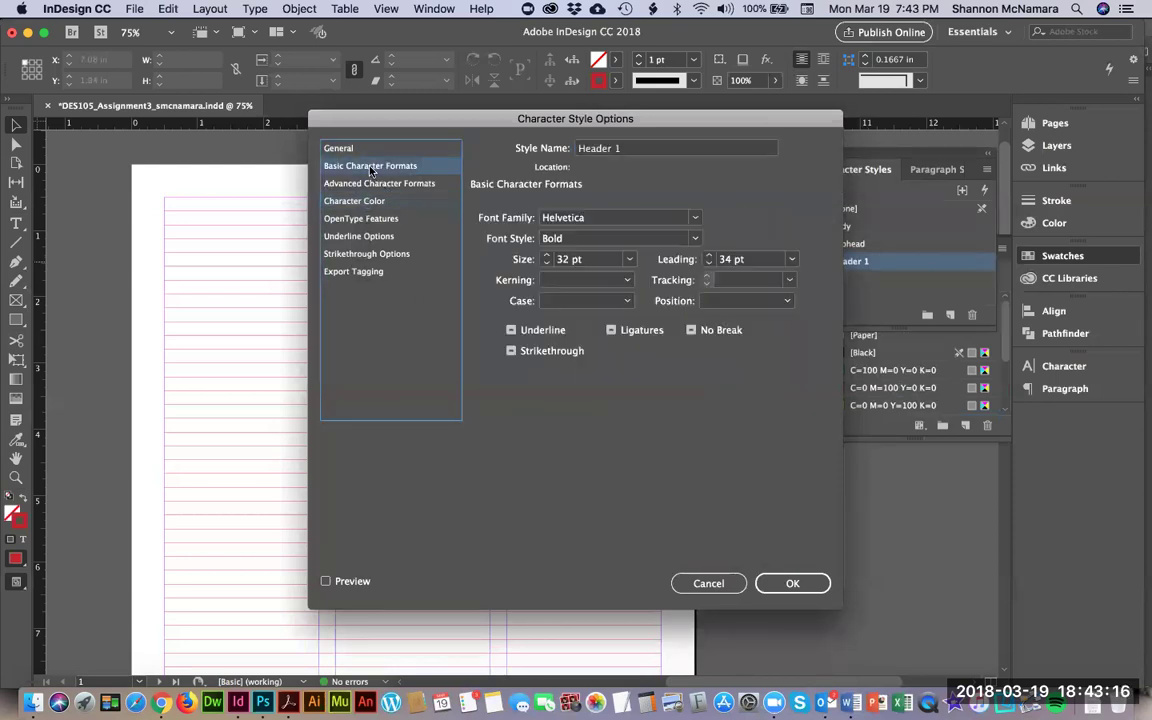
left_click(792, 584)
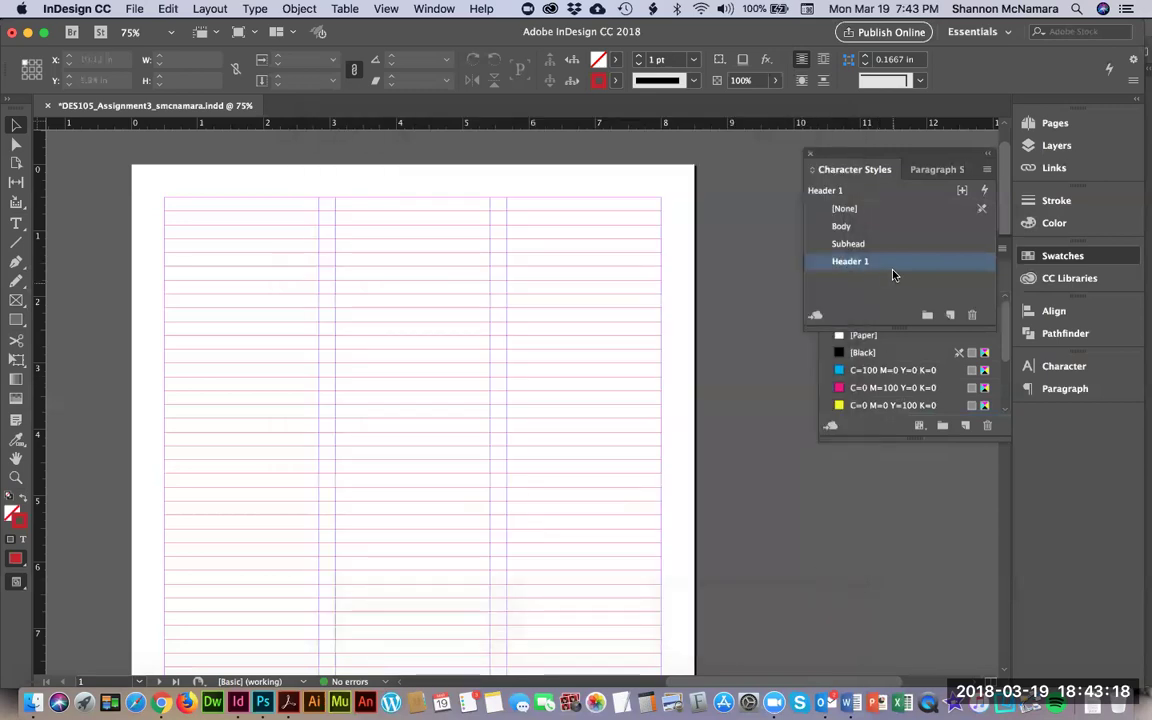
Create a character style named Header 2 based on Header 1 and check the second header's specification in Word
left_click(949, 316)
double_click(818, 279)
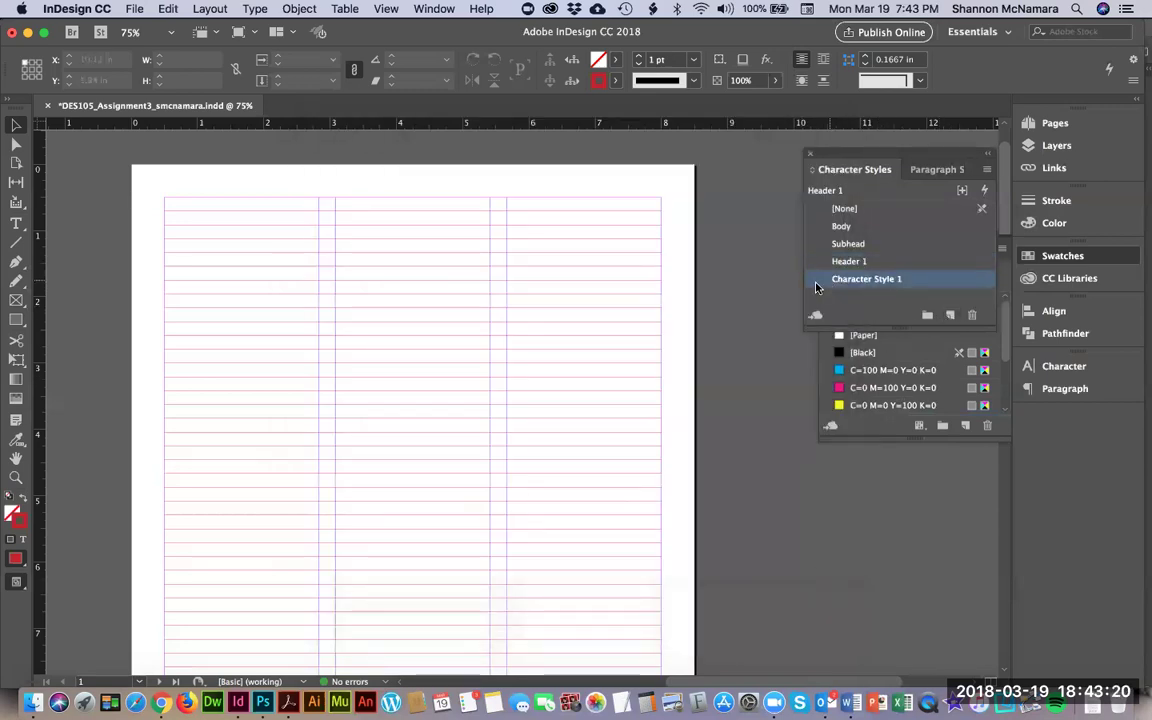
type("Header 2")
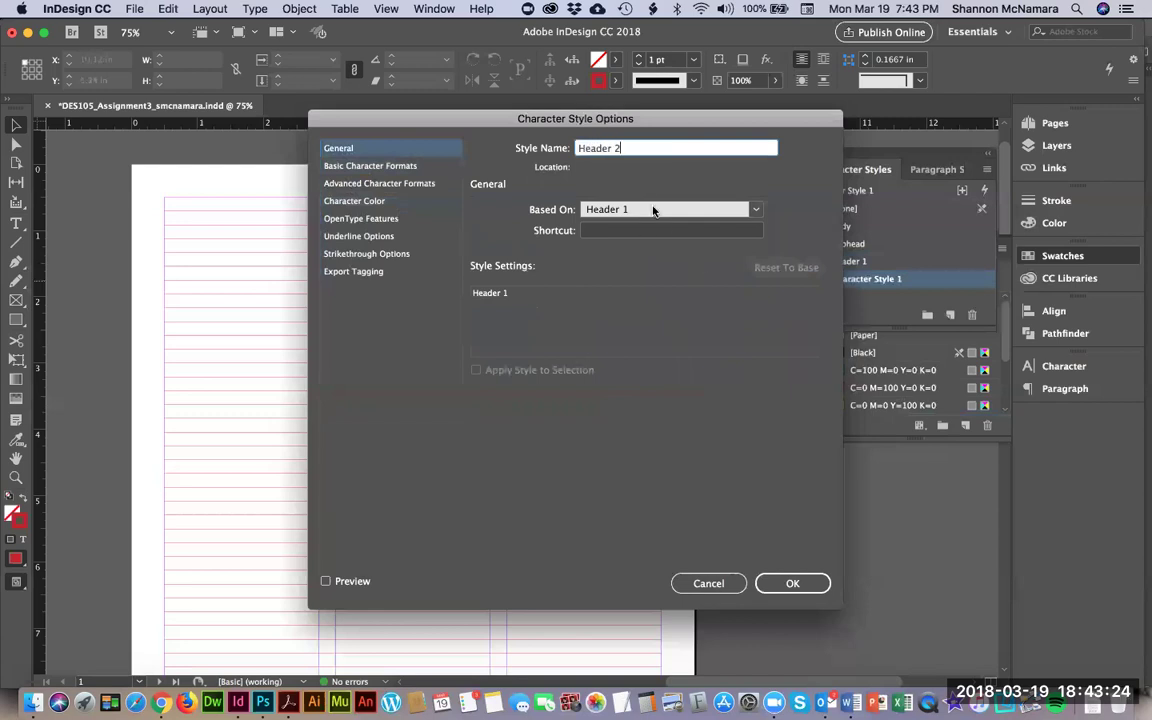
key("super+Tab")
key("super+Tab")
key("super+Tab")
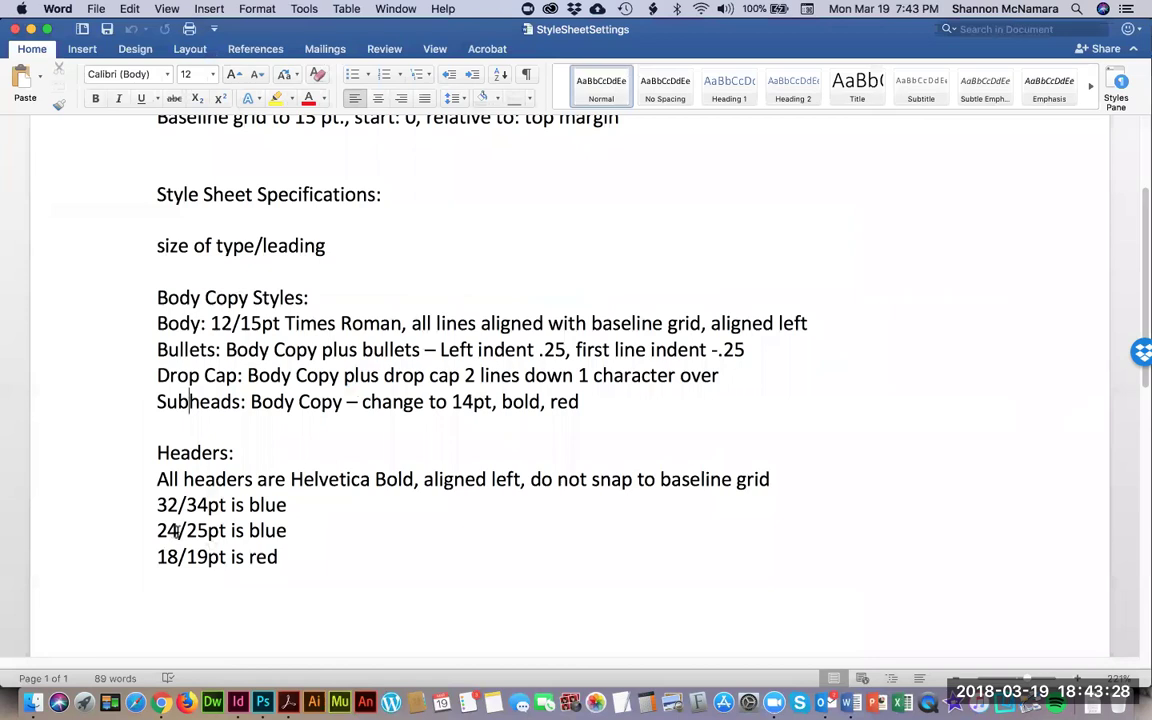
key("super+Tab")
key("super+Tab")
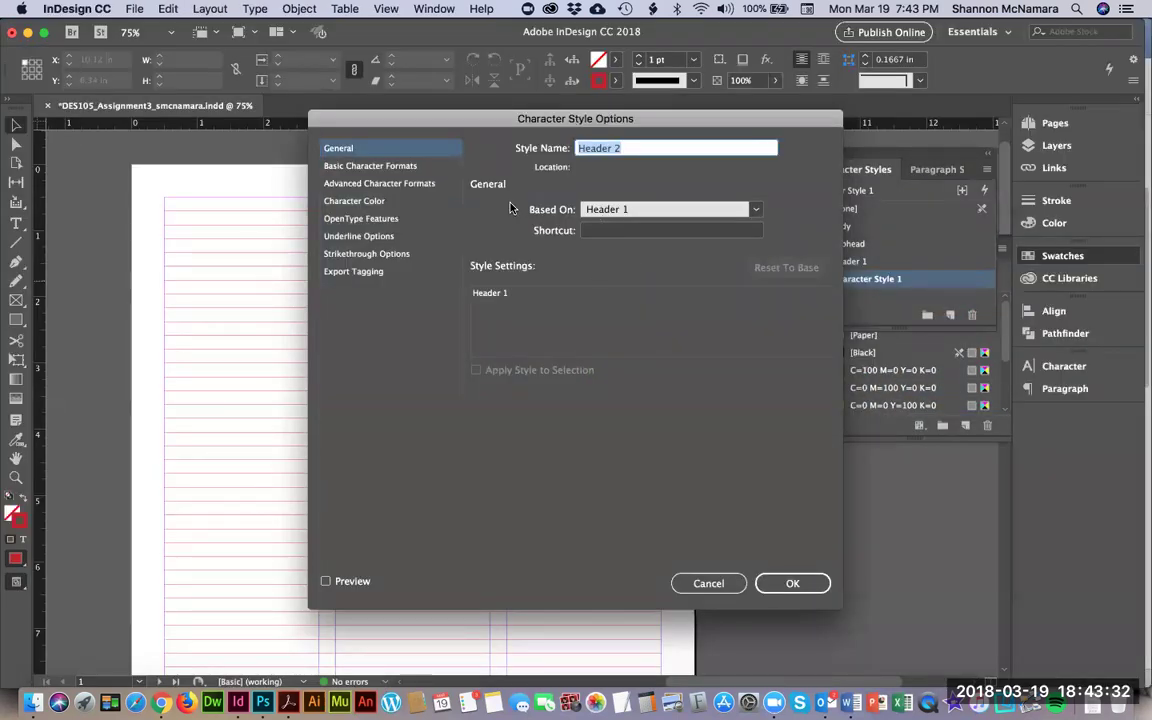
Set the Header 2 character style to 24 pt size and 25 pt leading, check its color and save it
left_click(360, 166)
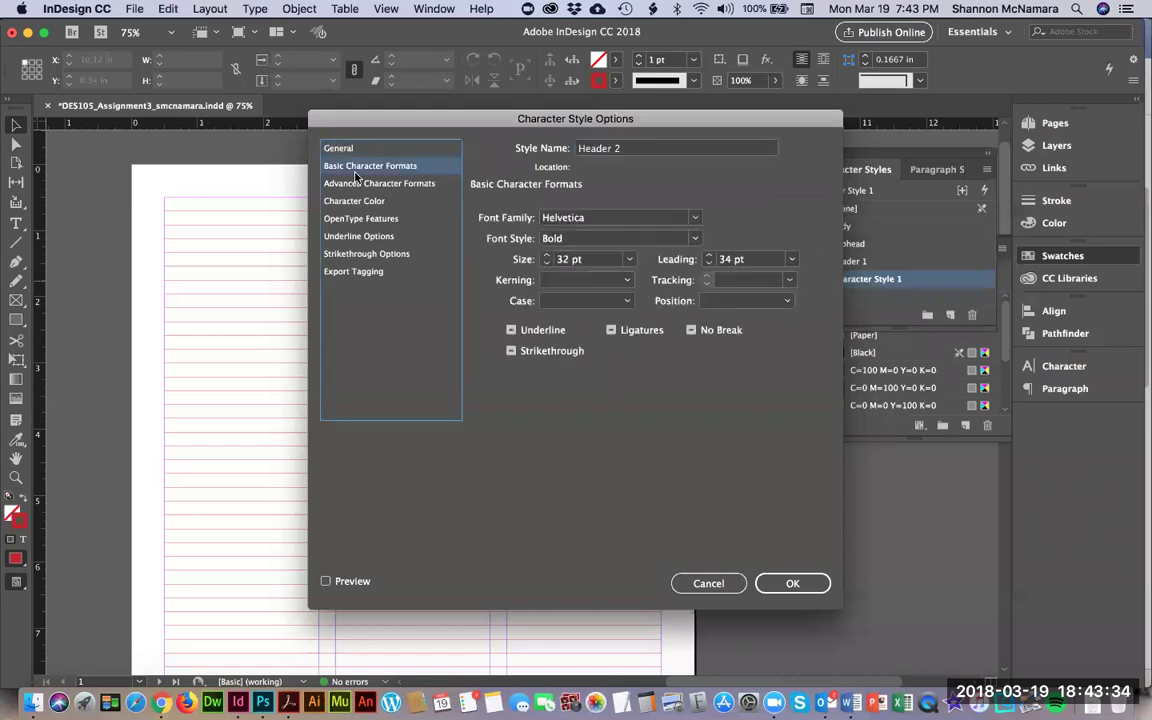
left_click(600, 262)
key("super+Tab")
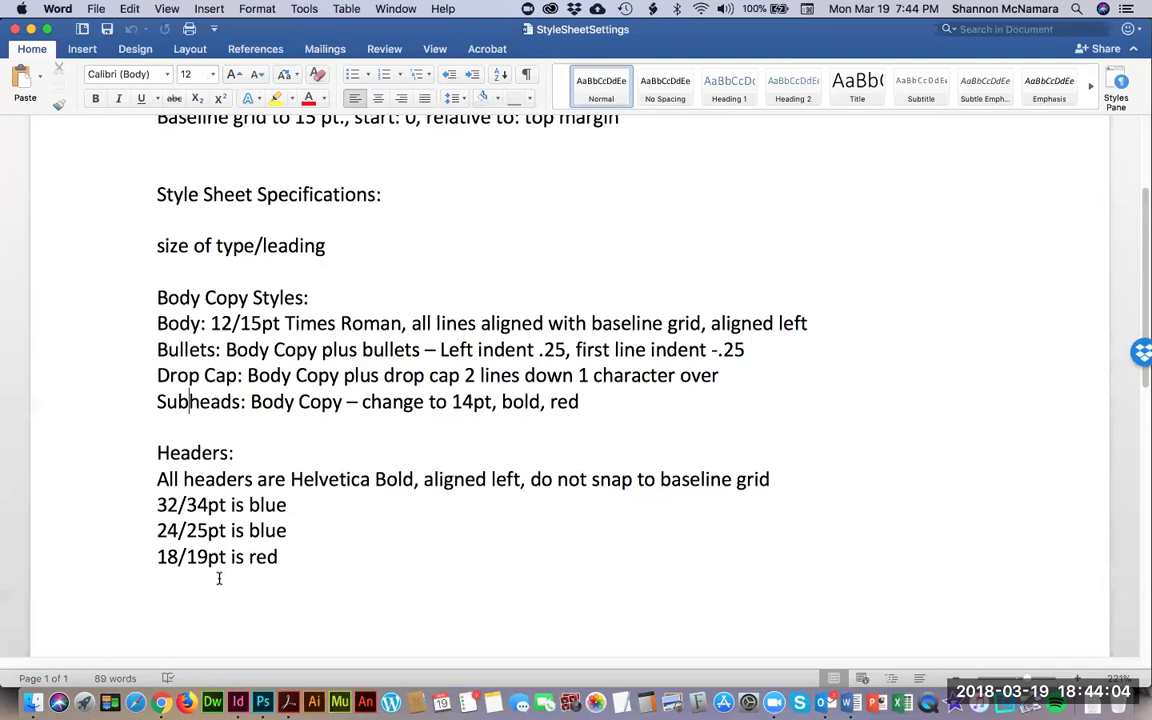
key("super+Tab")
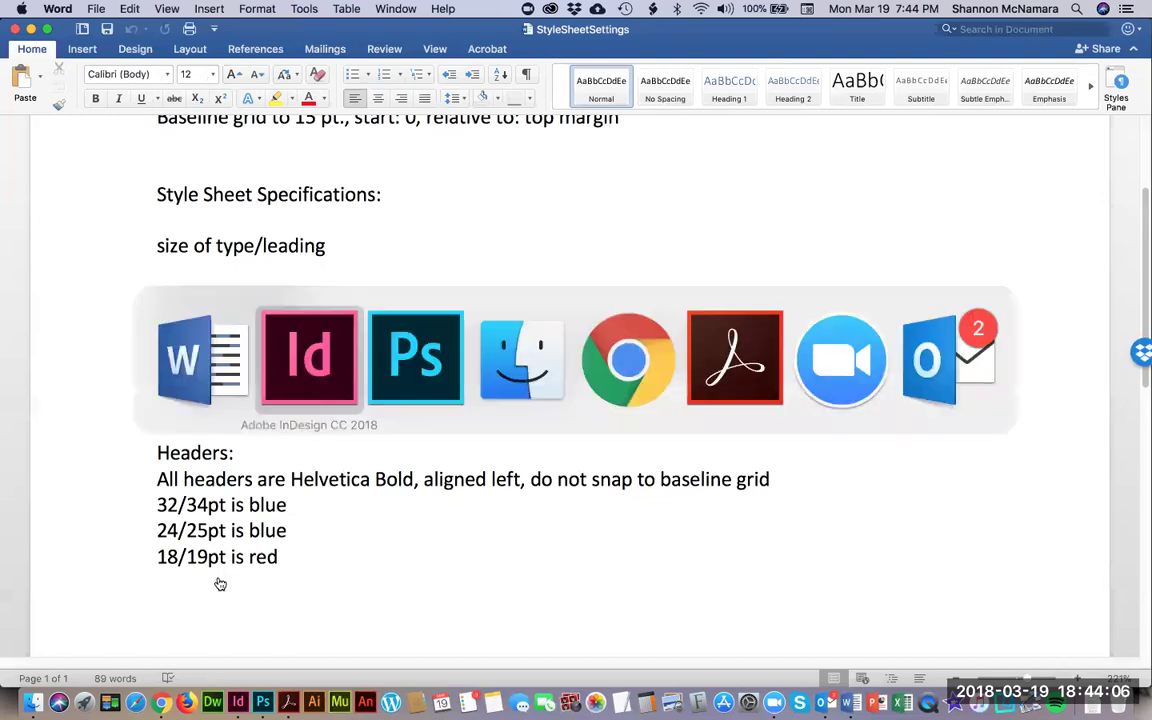
key("super+Tab")
key("super+Tab")
type("24")
key("Tab")
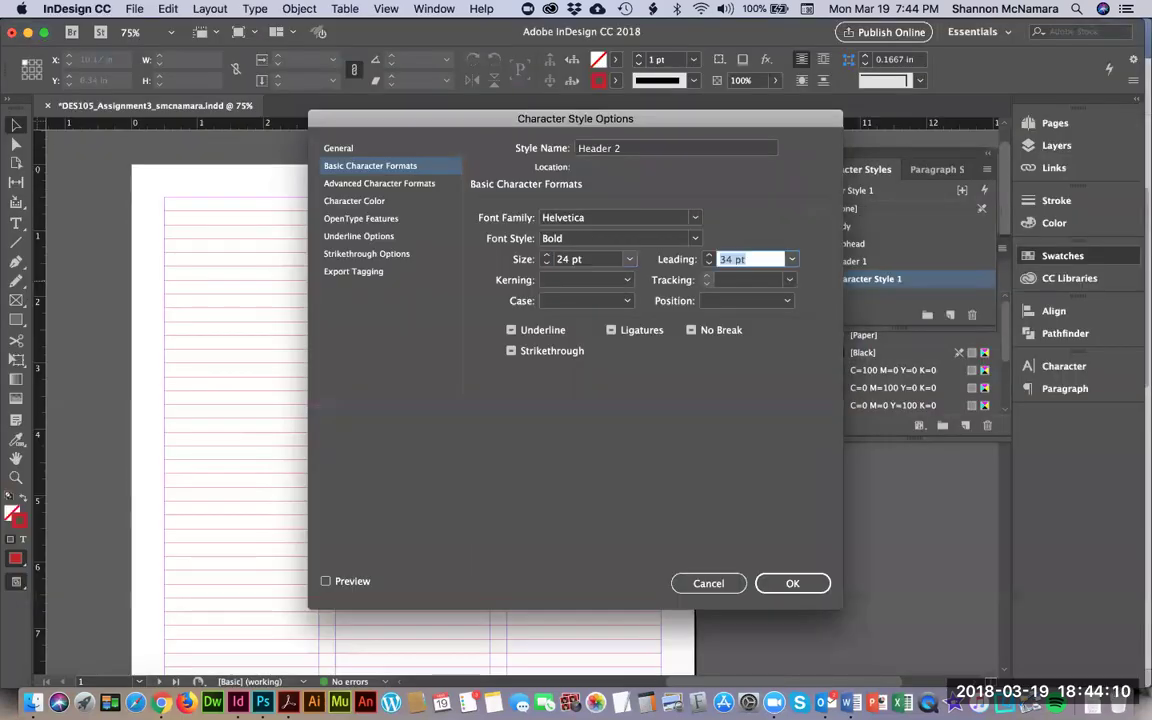
type("25")
left_click(354, 200)
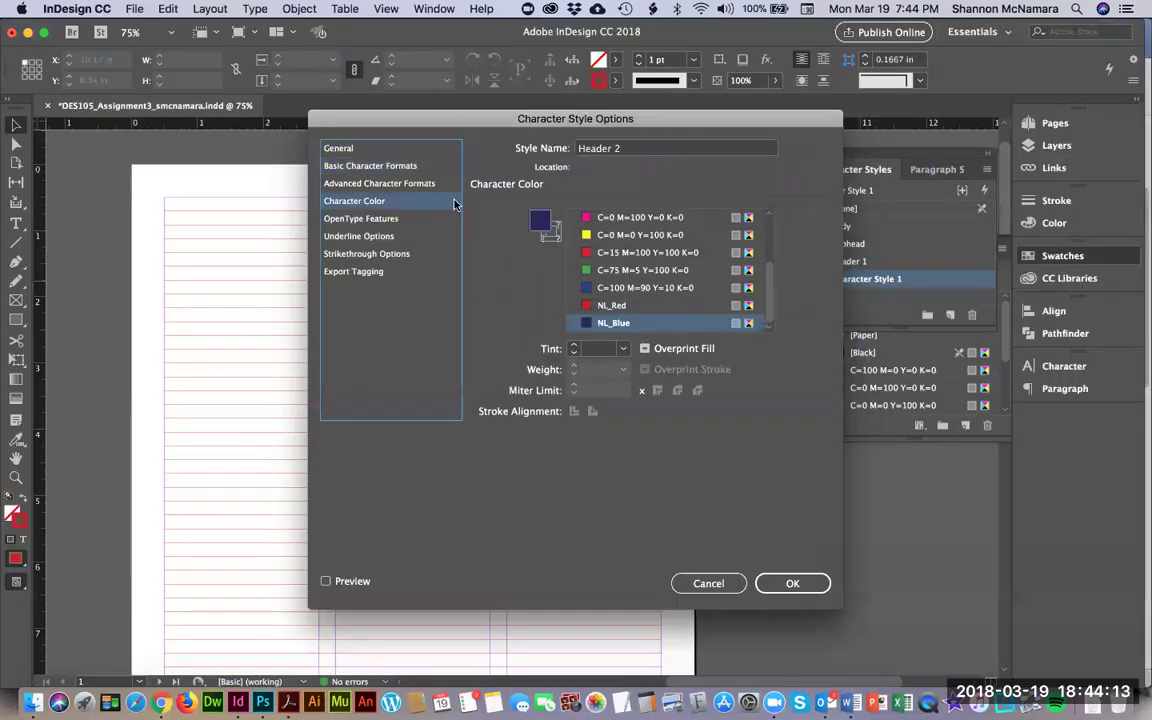
left_click(786, 583)
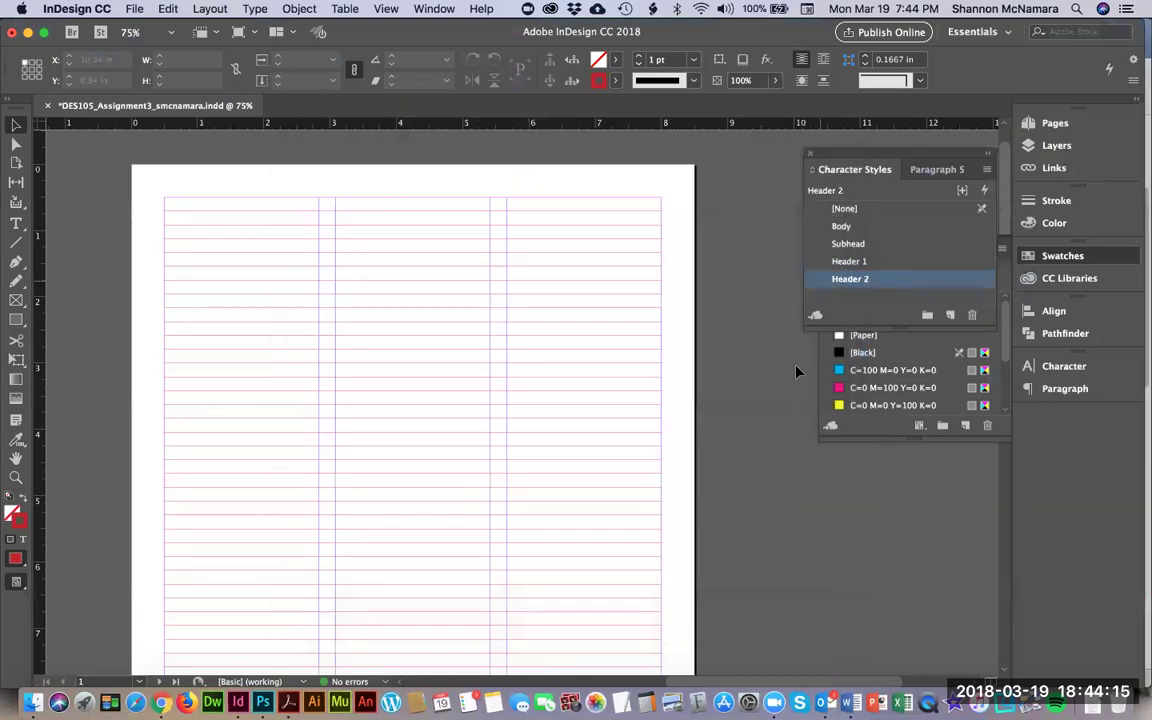
Create a character style named Header 3 based on Header 2, color it NL_Red and check its specification in Word
left_click(949, 315)
double_click(880, 296)
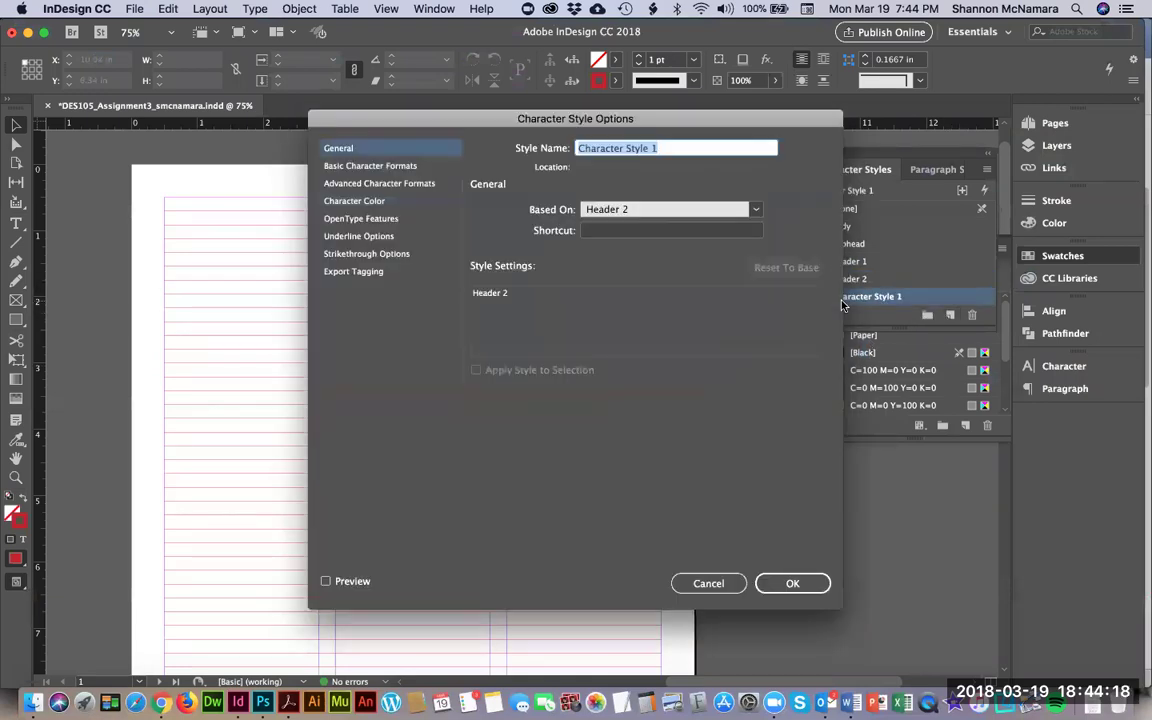
type("Header 3")
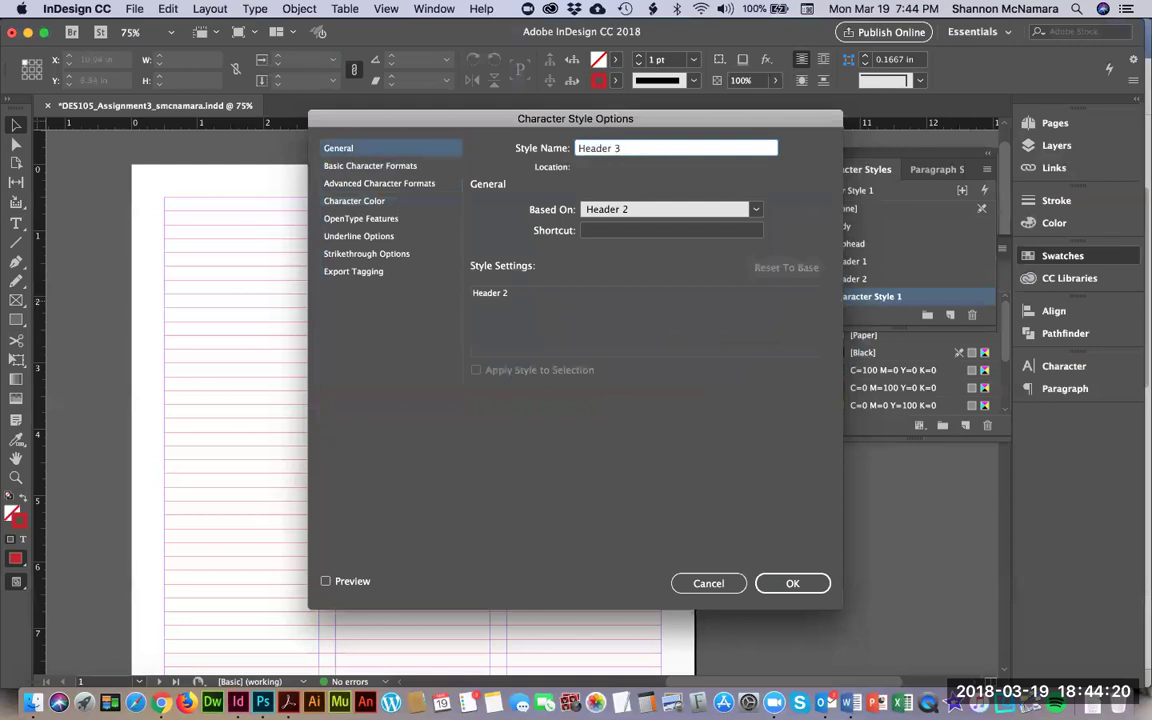
left_click(340, 201)
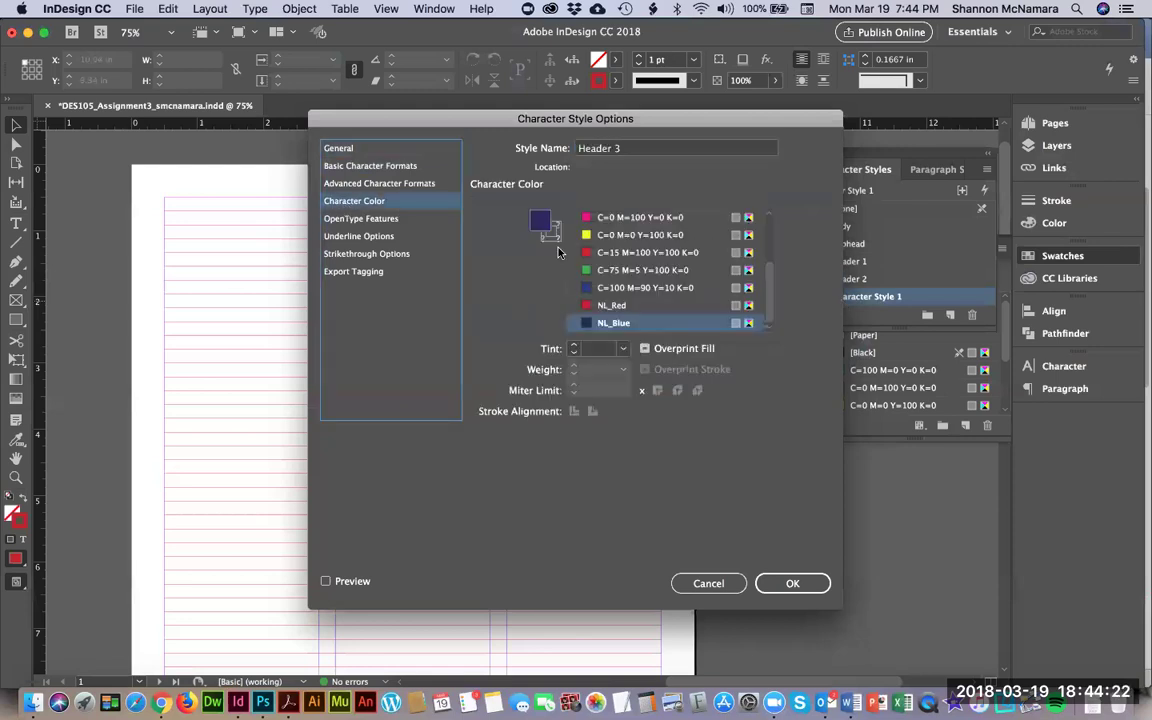
left_click(611, 306)
key("super+Tab")
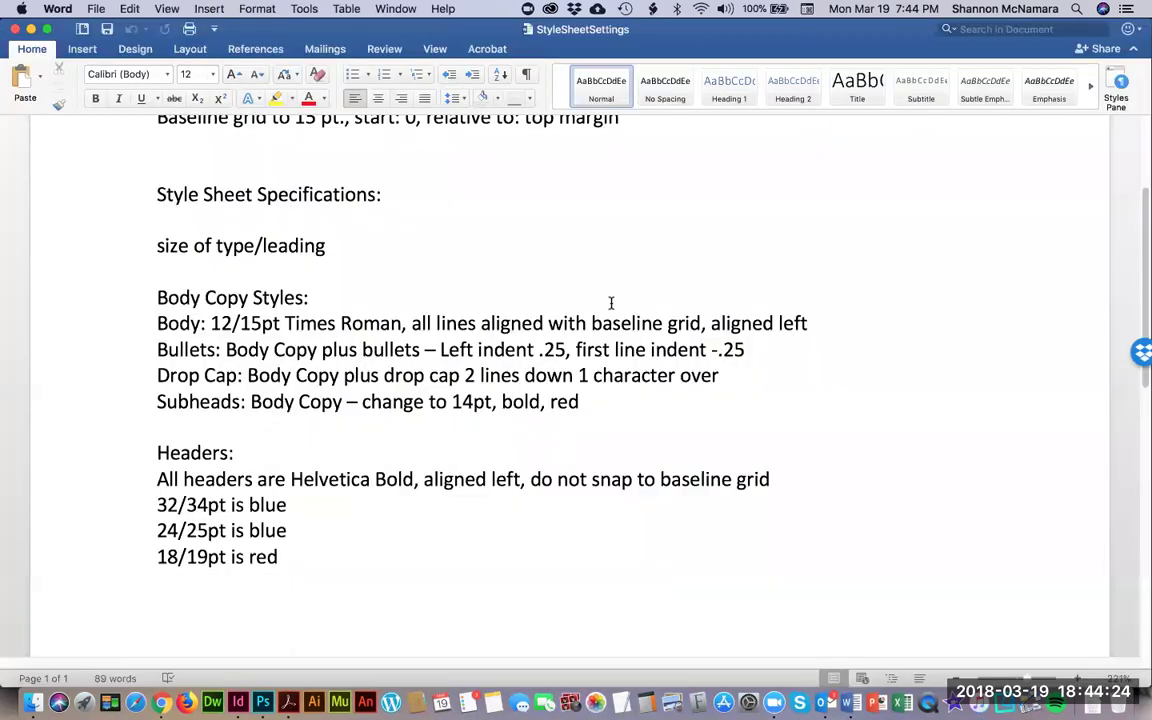
key("super+Tab")
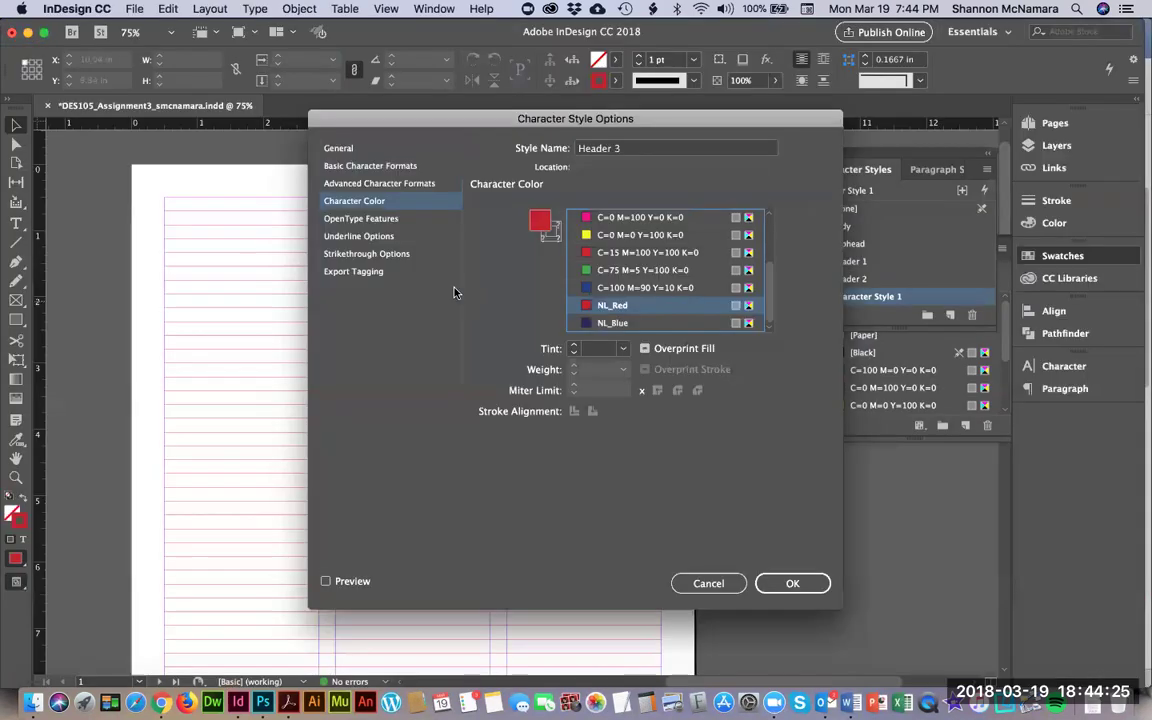
Set the Header 3 style to 18 pt size and 19 pt leading, and save it
left_click(365, 165)
double_click(568, 259)
type("18")
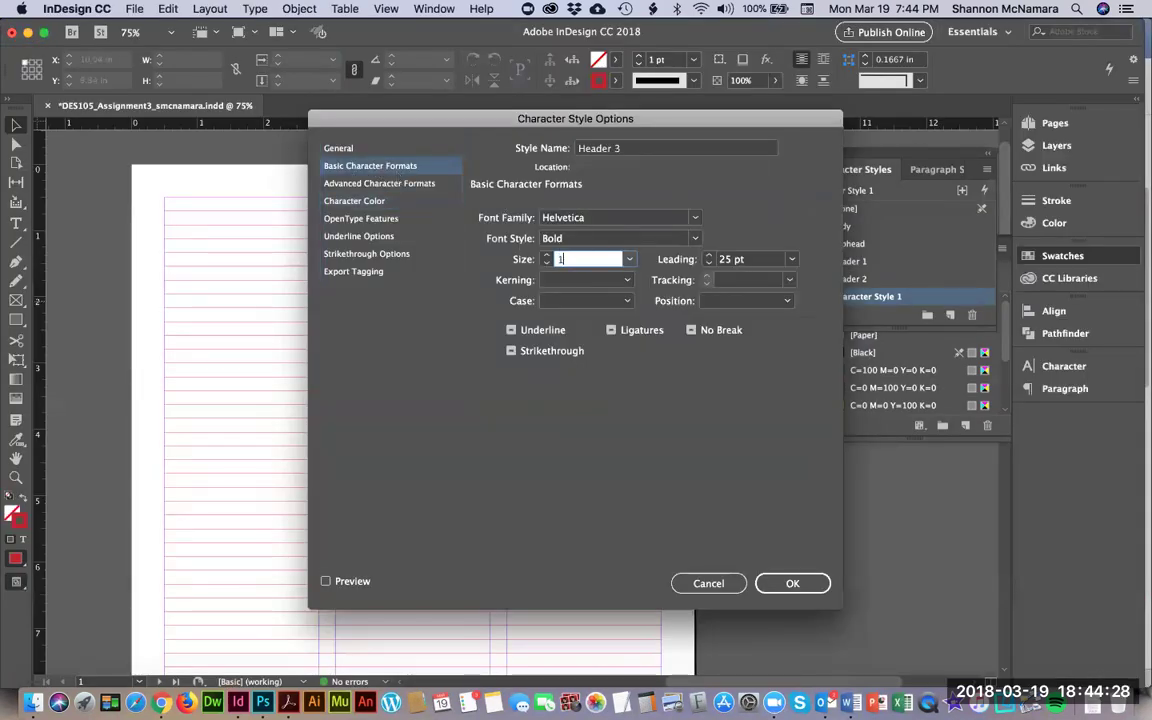
key("Tab")
type("19")
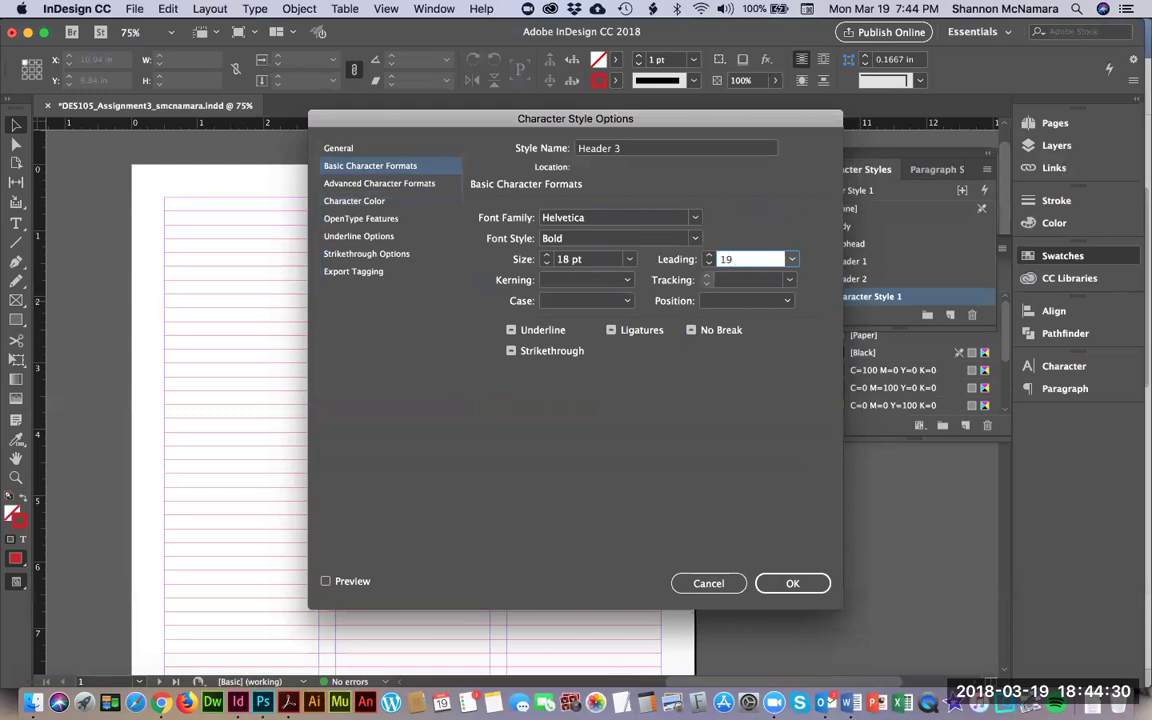
key("Return")
Review the style sheet specifications in Word, return to InDesign and save the newsletter document
key("super+Tab")
scroll(551, 447, "down", 10)
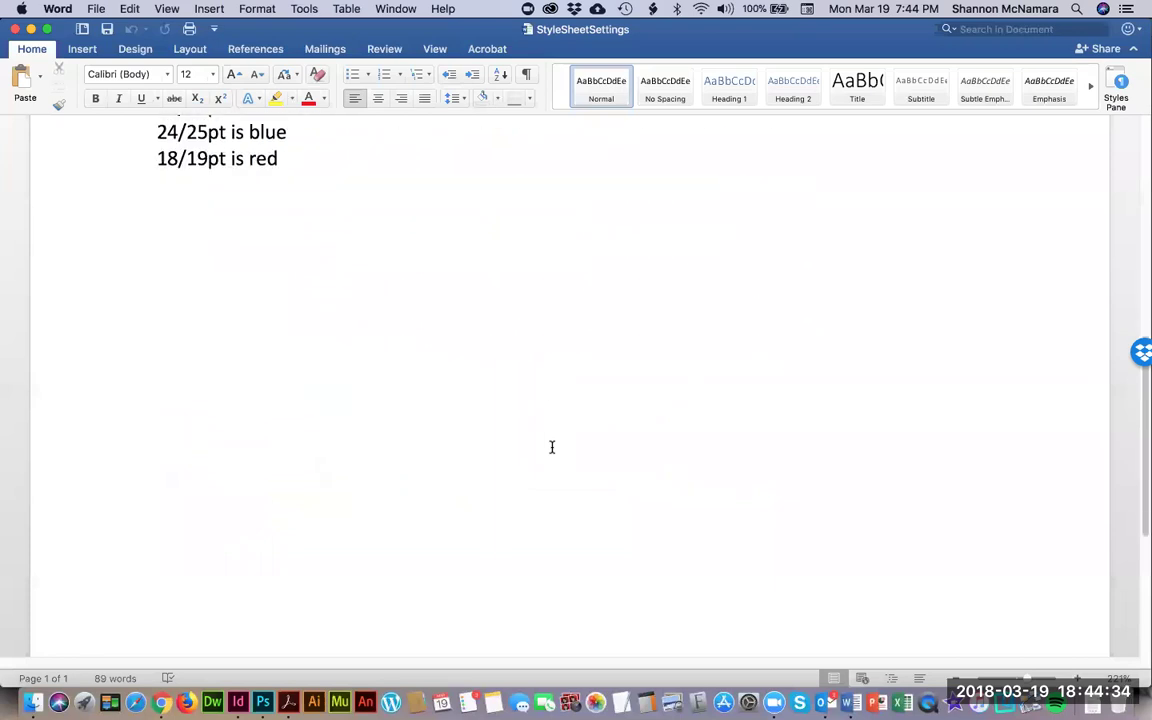
scroll(551, 447, "up", 10)
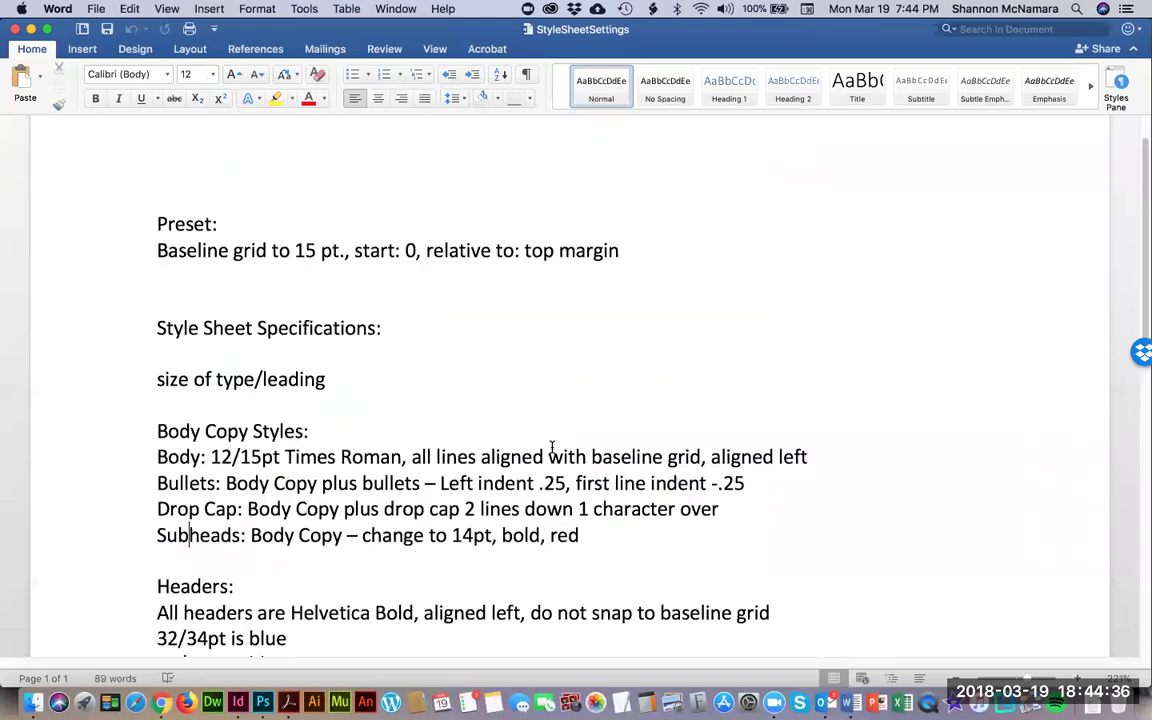
key("super+Tab")
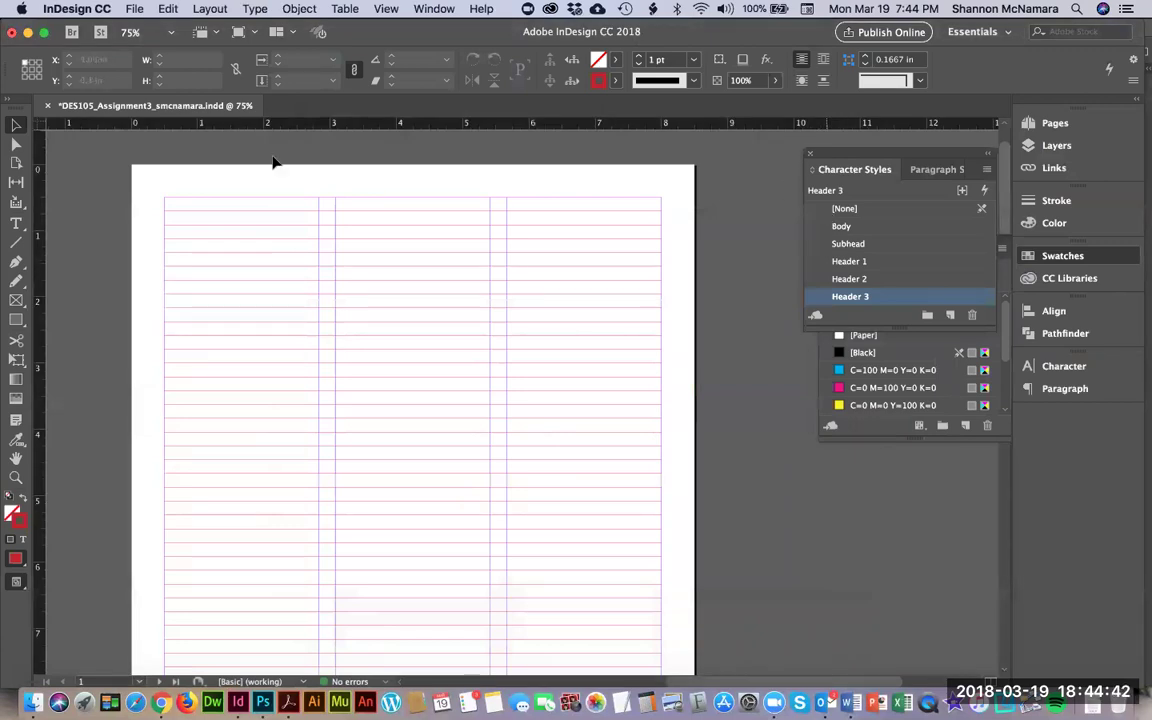
key("super+s")
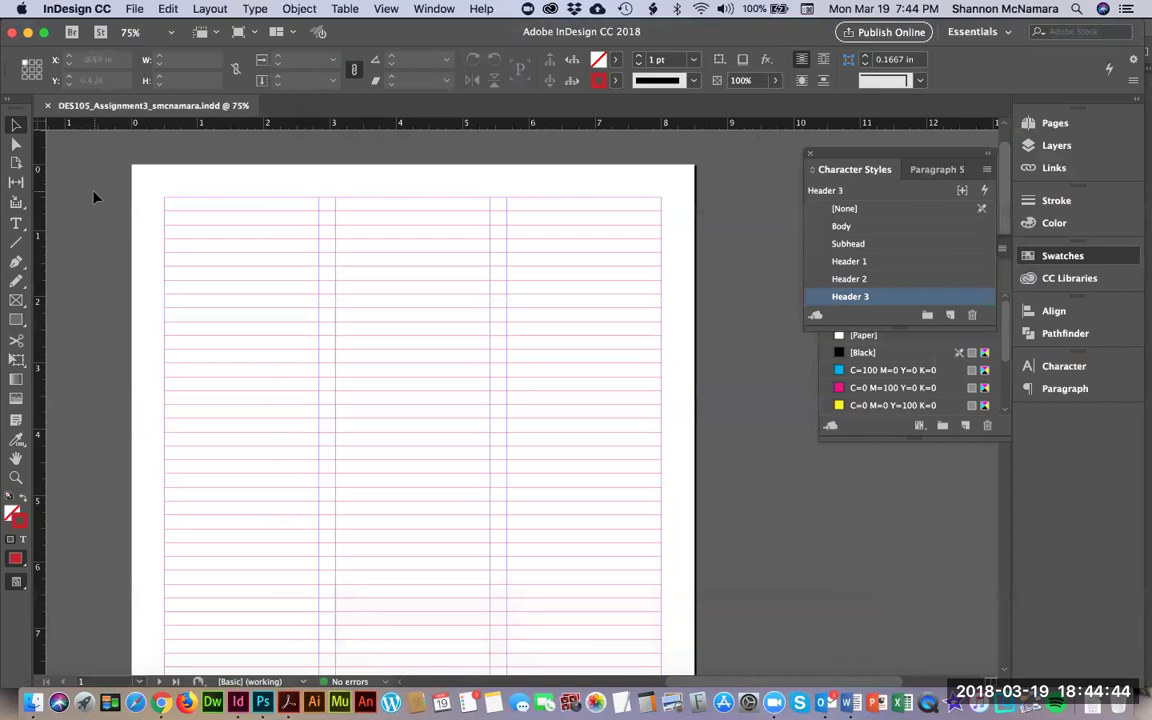
Look over the Week 3 files in Finder and return to the InDesign newsletter
key("super+Tab")
key("super+Tab")
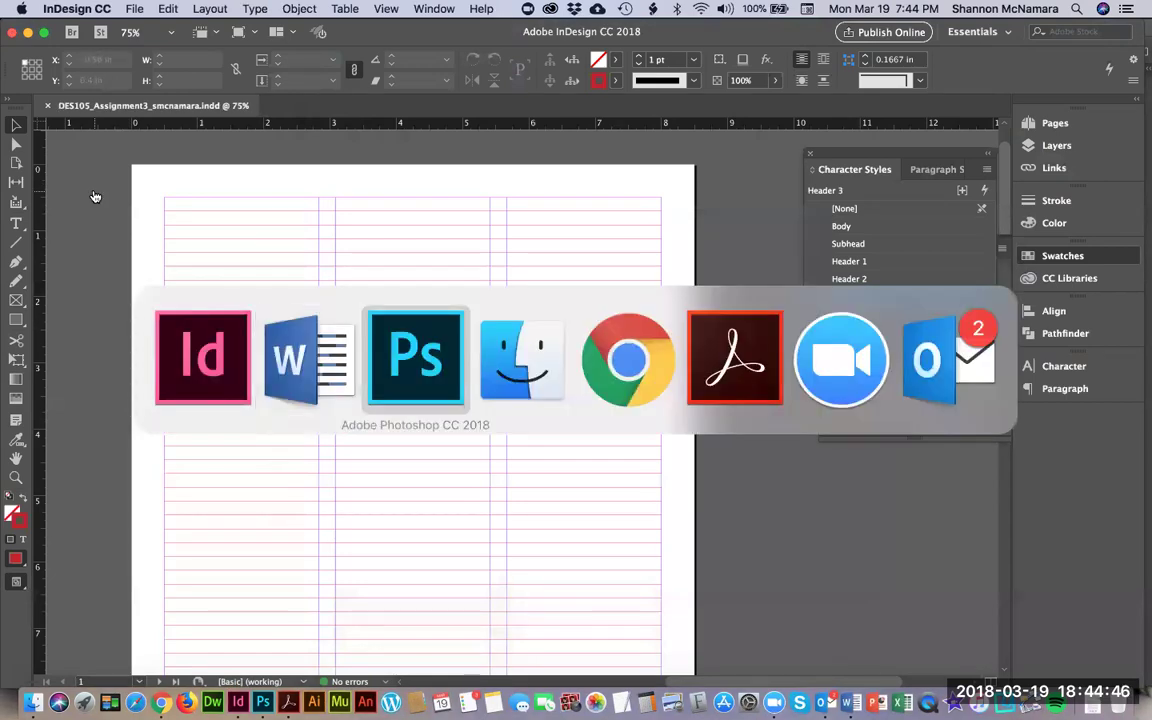
key("super+Tab")
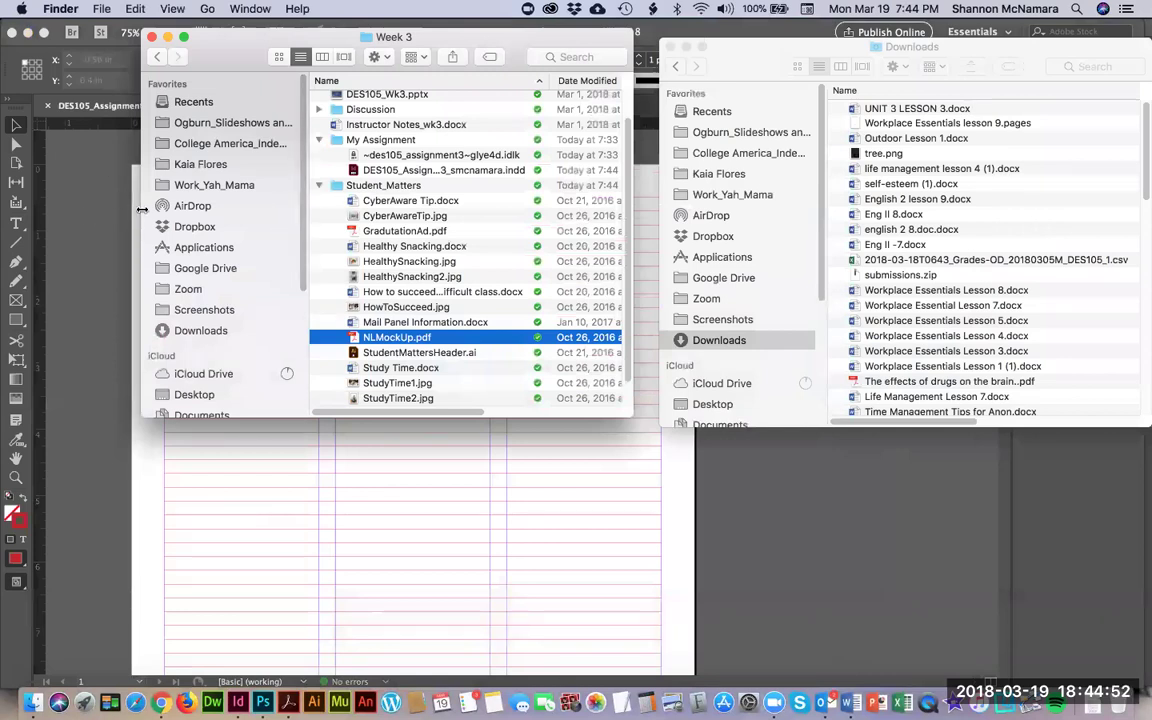
left_click(100, 215)
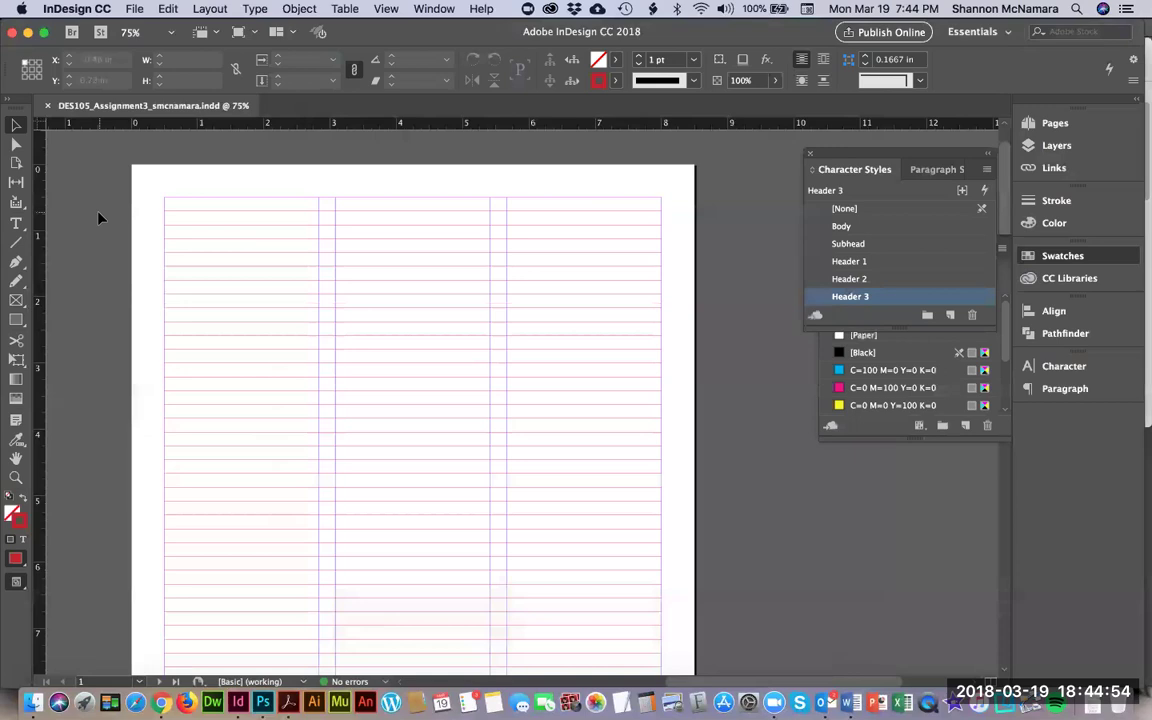
Add a second layer to the newsletter and rename the bottom layer, Layer 1, as EXAMPLE
key("super+0")
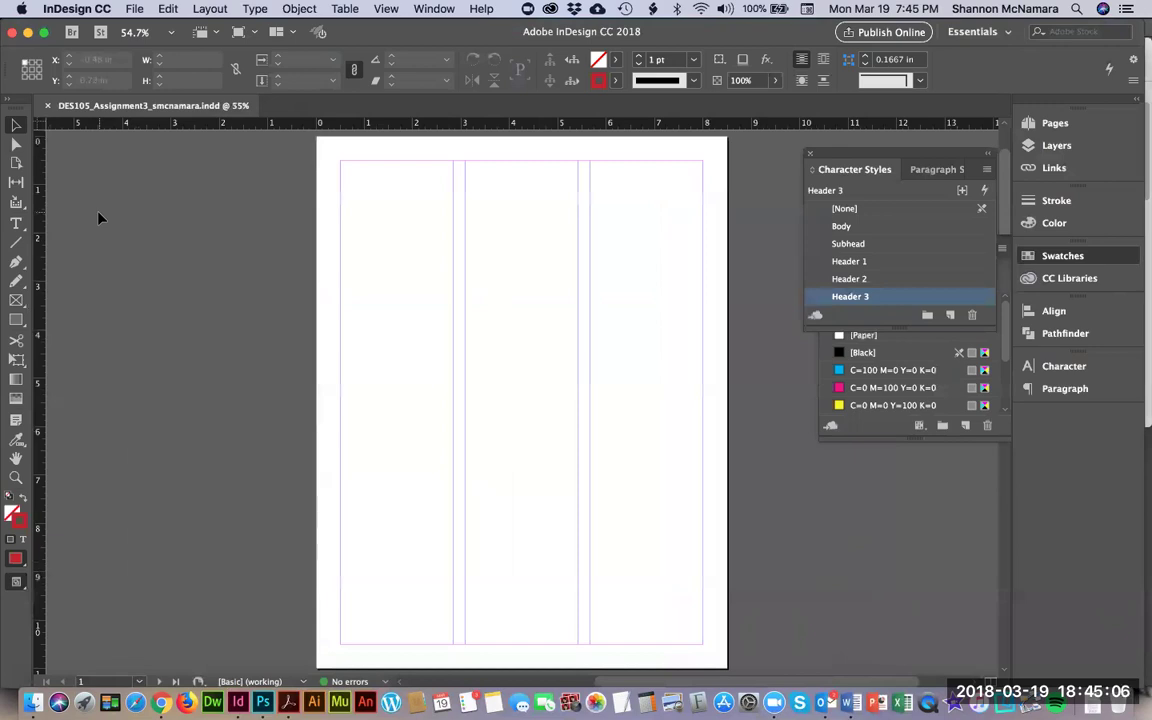
left_click(1057, 147)
left_click(966, 506)
left_click(888, 156)
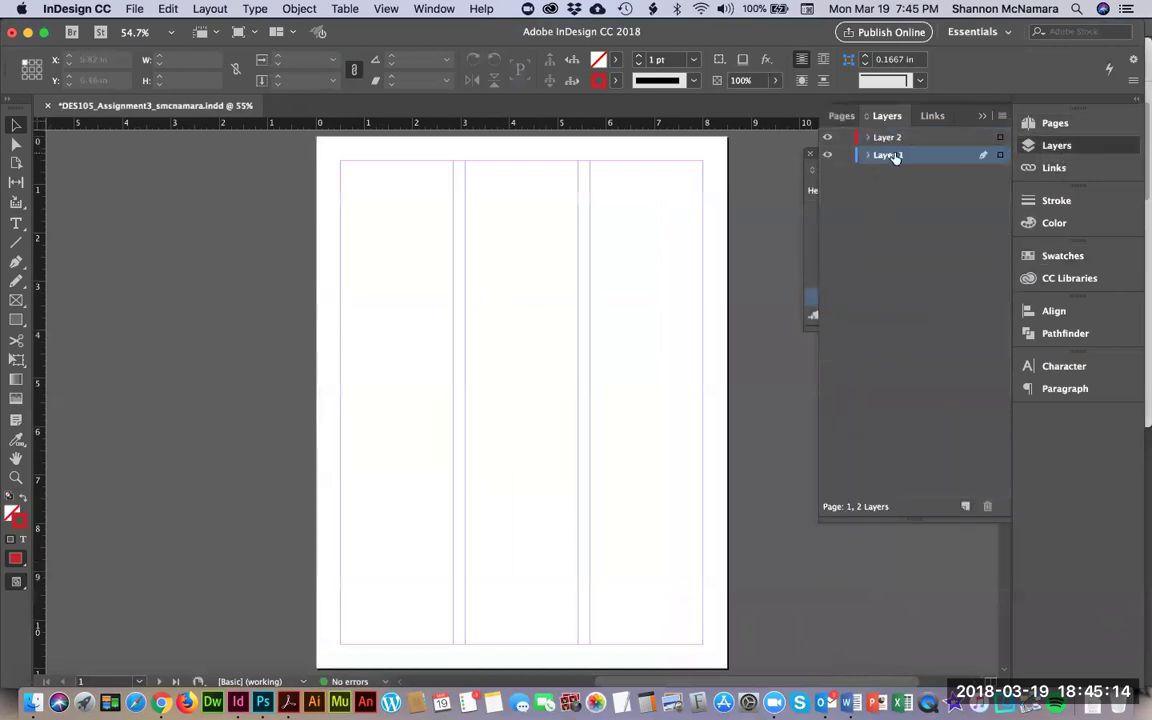
double_click(893, 155)
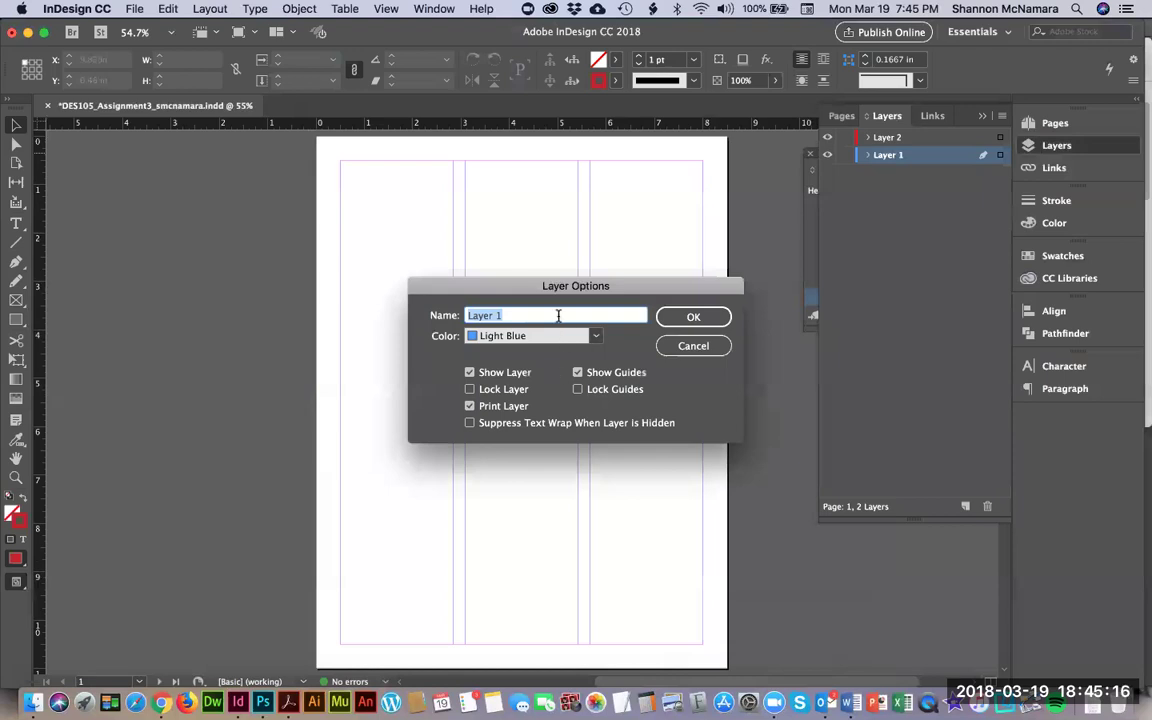
type("EXAMPLE")
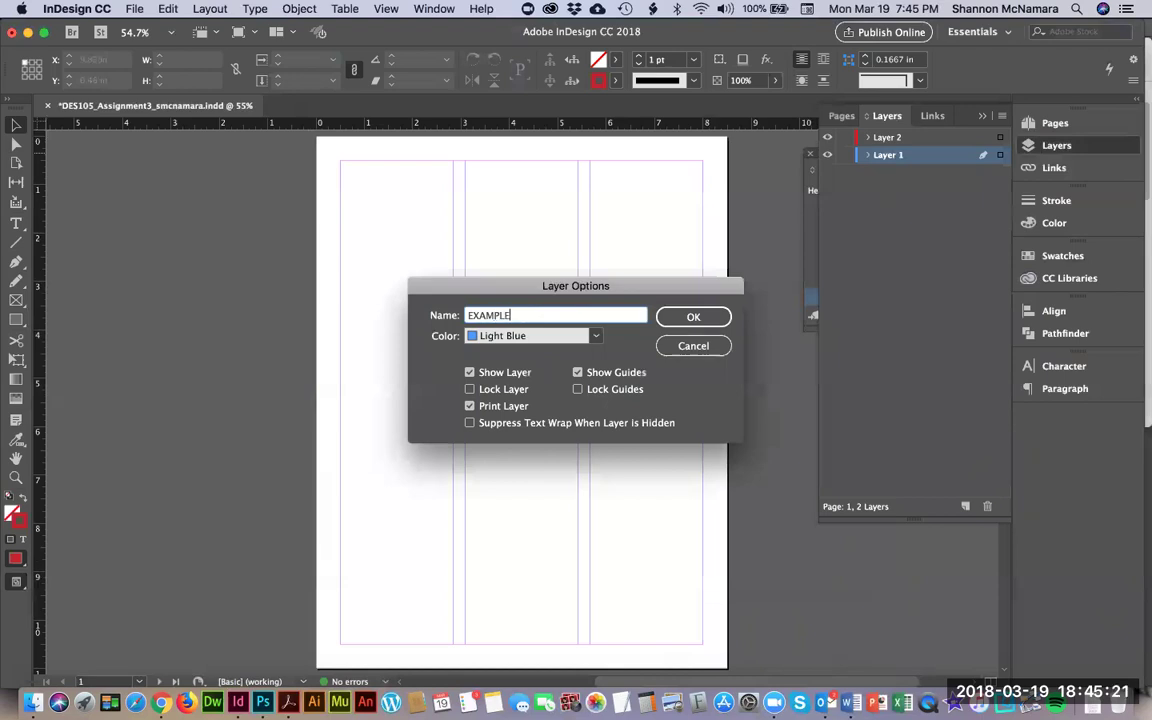
left_click(693, 316)
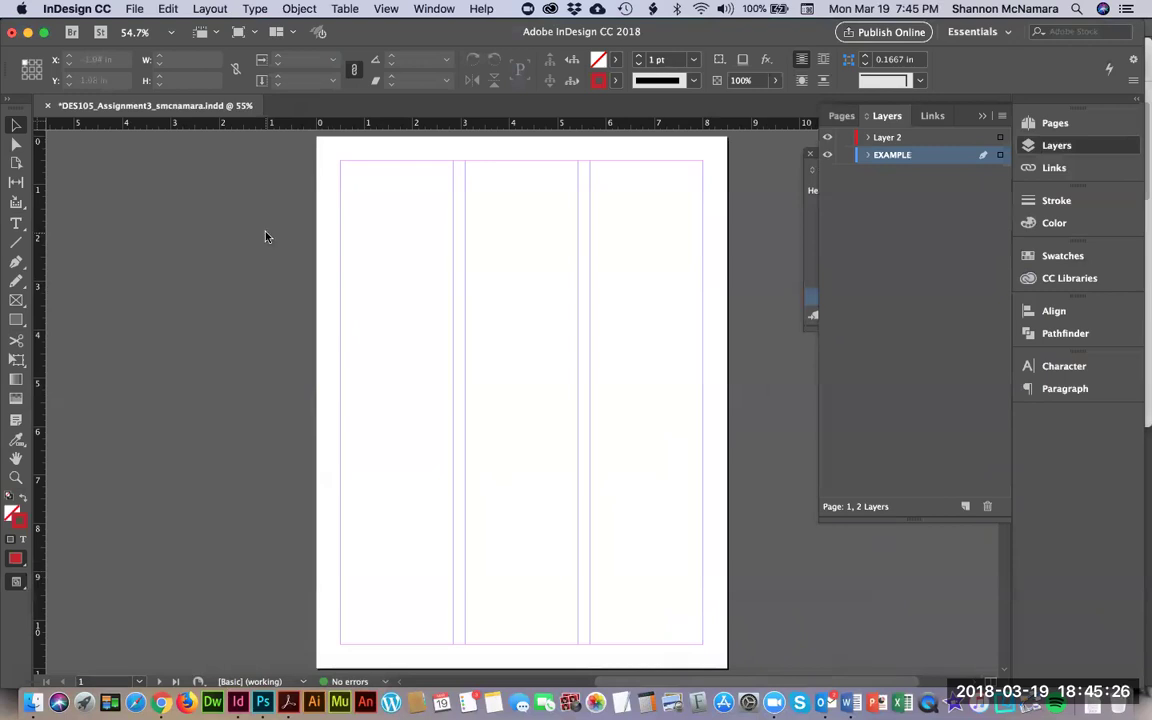
Start placing a file and browse to the Student_Matters folder within DES105's Week 3 folder
key("super+d")
left_click(535, 134)
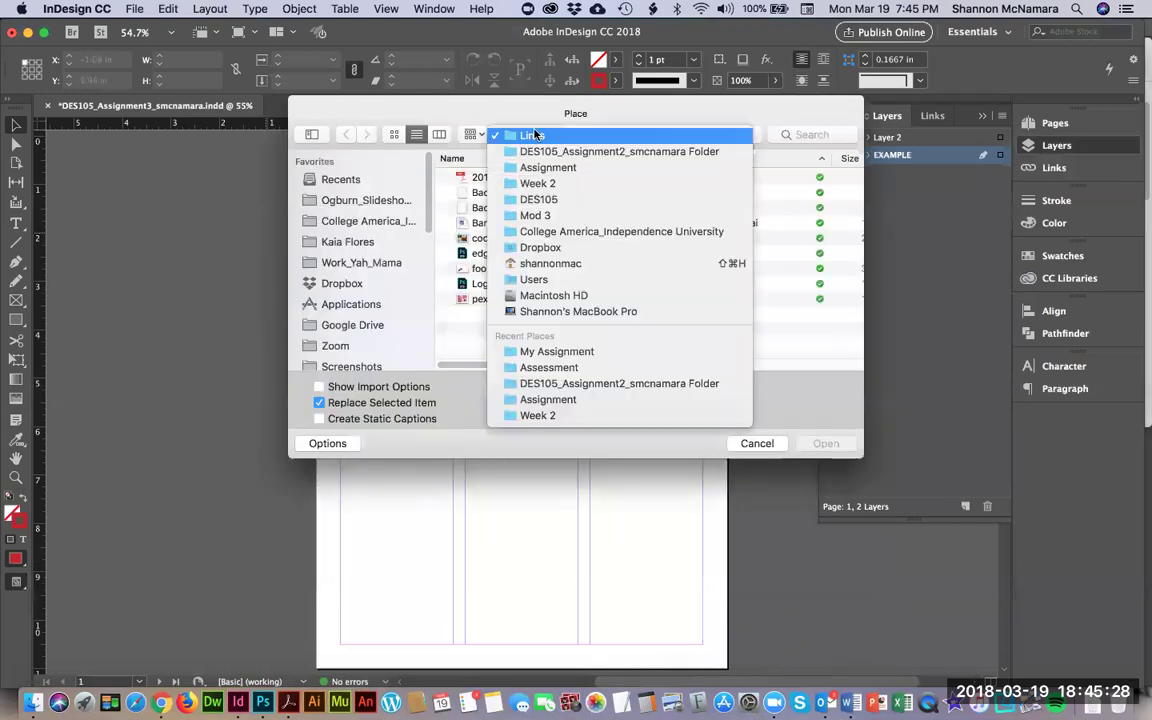
left_click(546, 202)
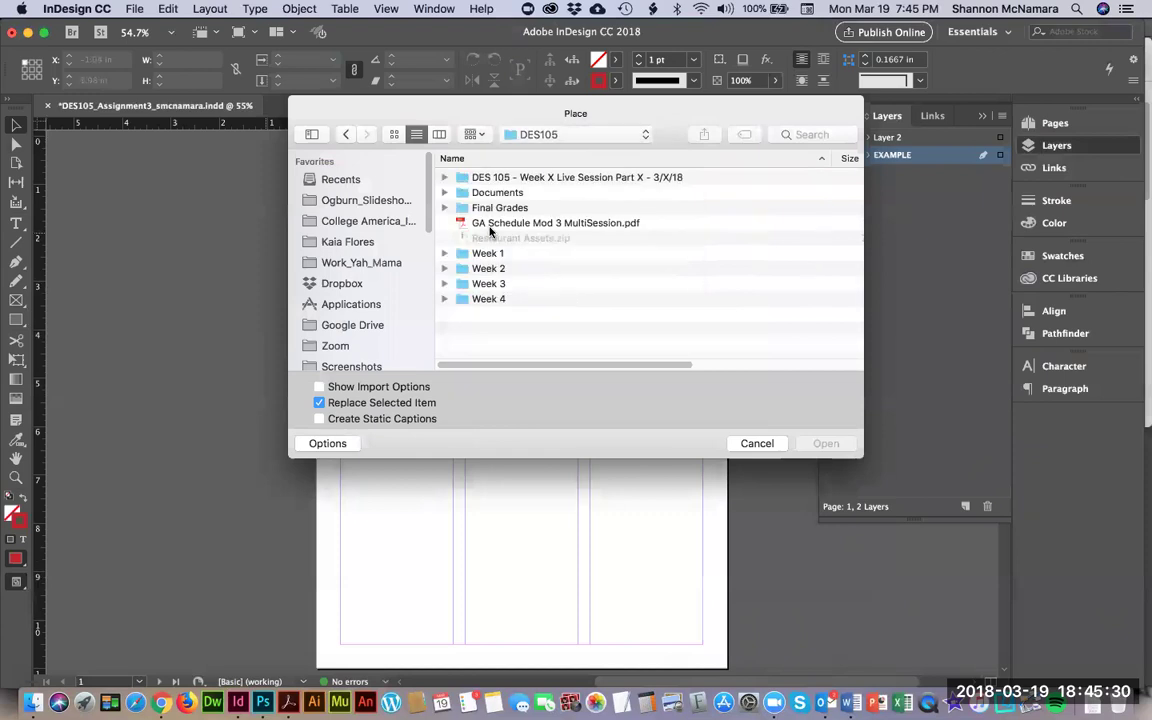
double_click(479, 284)
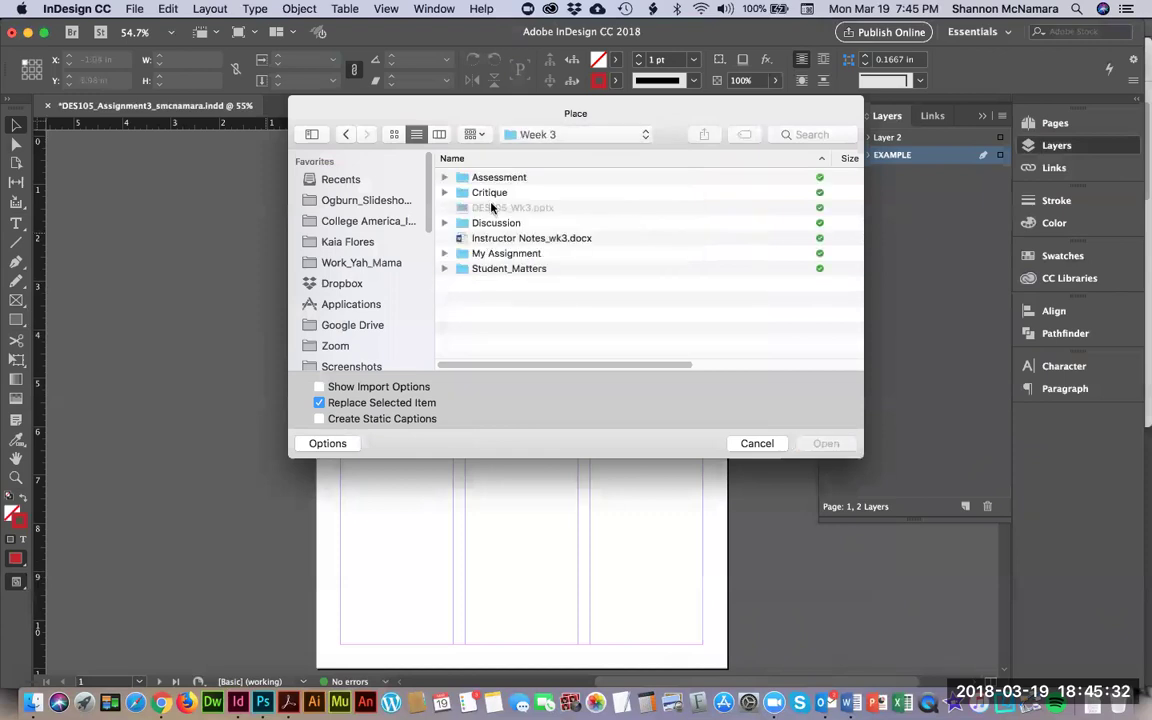
double_click(494, 254)
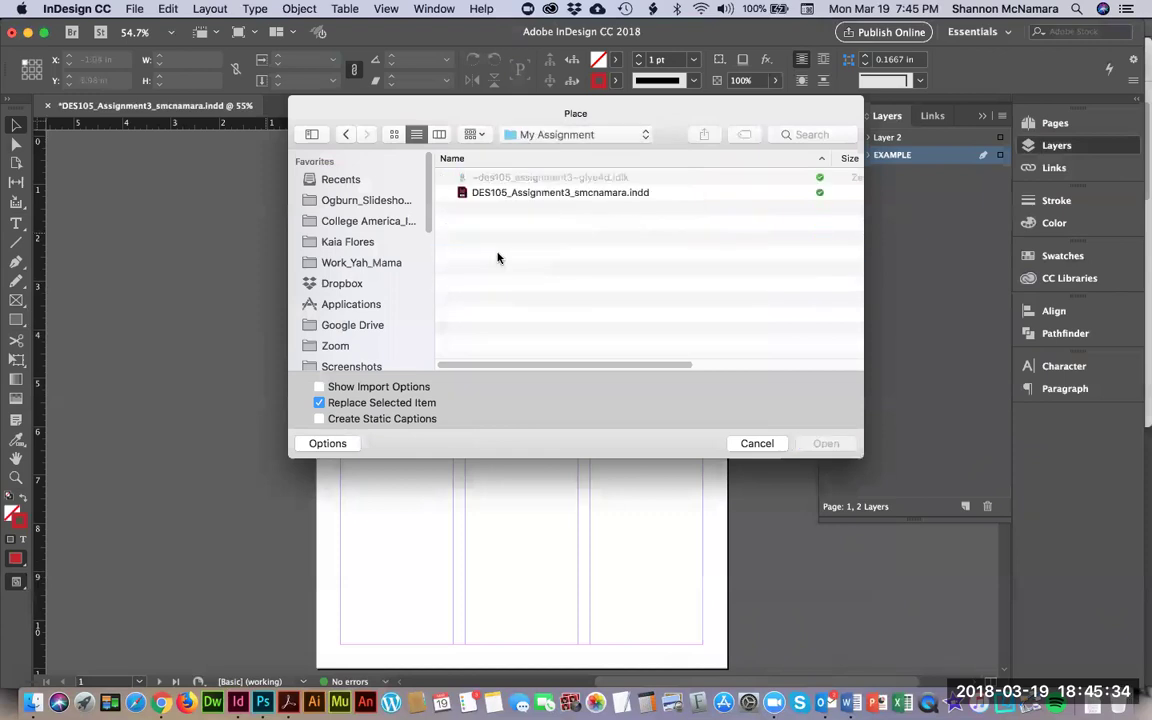
left_click(555, 138)
left_click(555, 149)
left_click(505, 270)
double_click(505, 270)
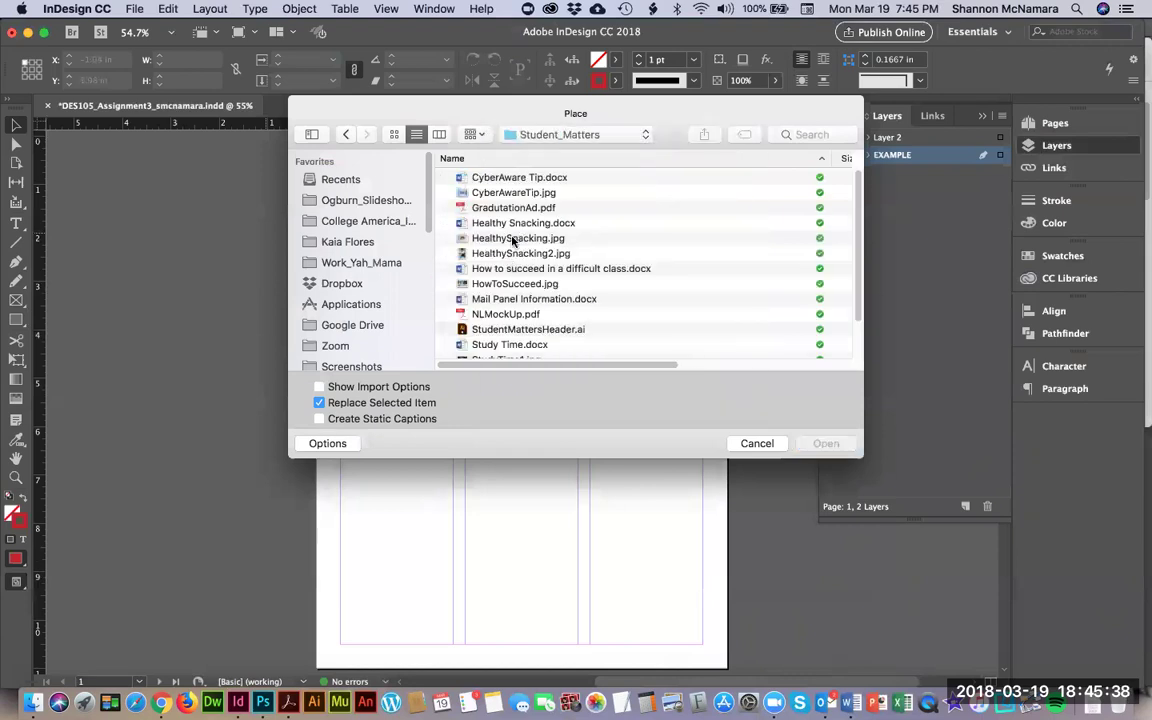
Place NLMockUp.pdf at the page's top-left corner on the EXAMPLE layer and select the placed mock-up
scroll(504, 280, "down", 2)
left_click(501, 285)
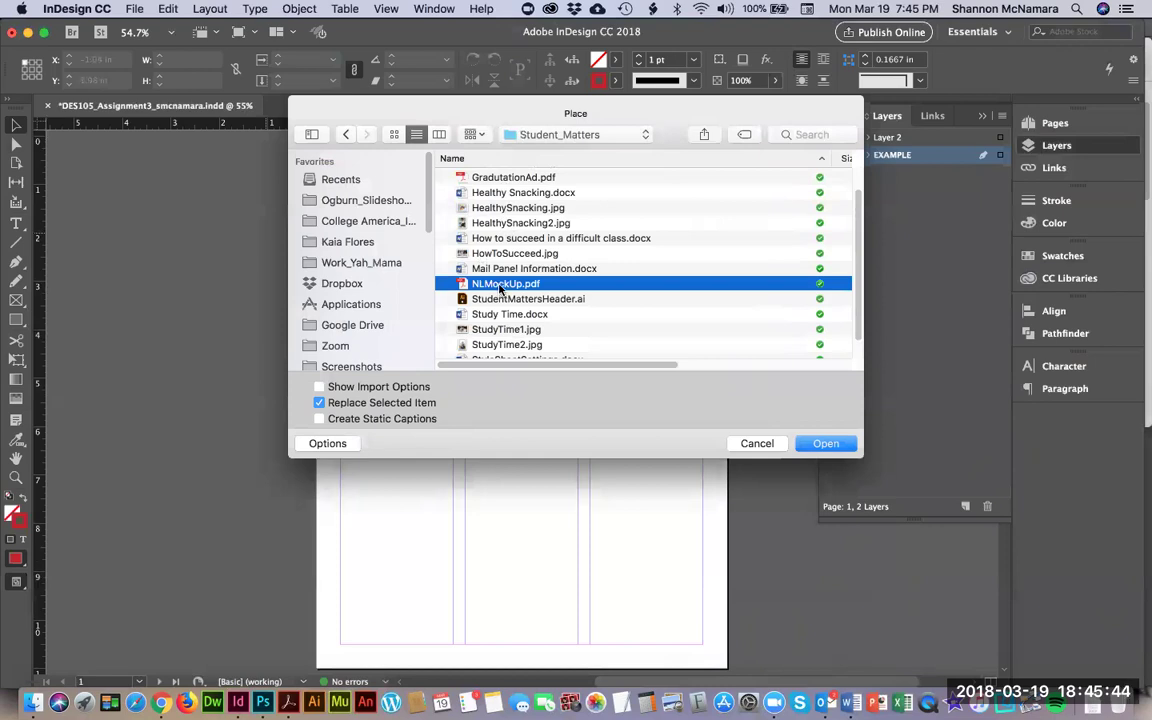
left_click(829, 445)
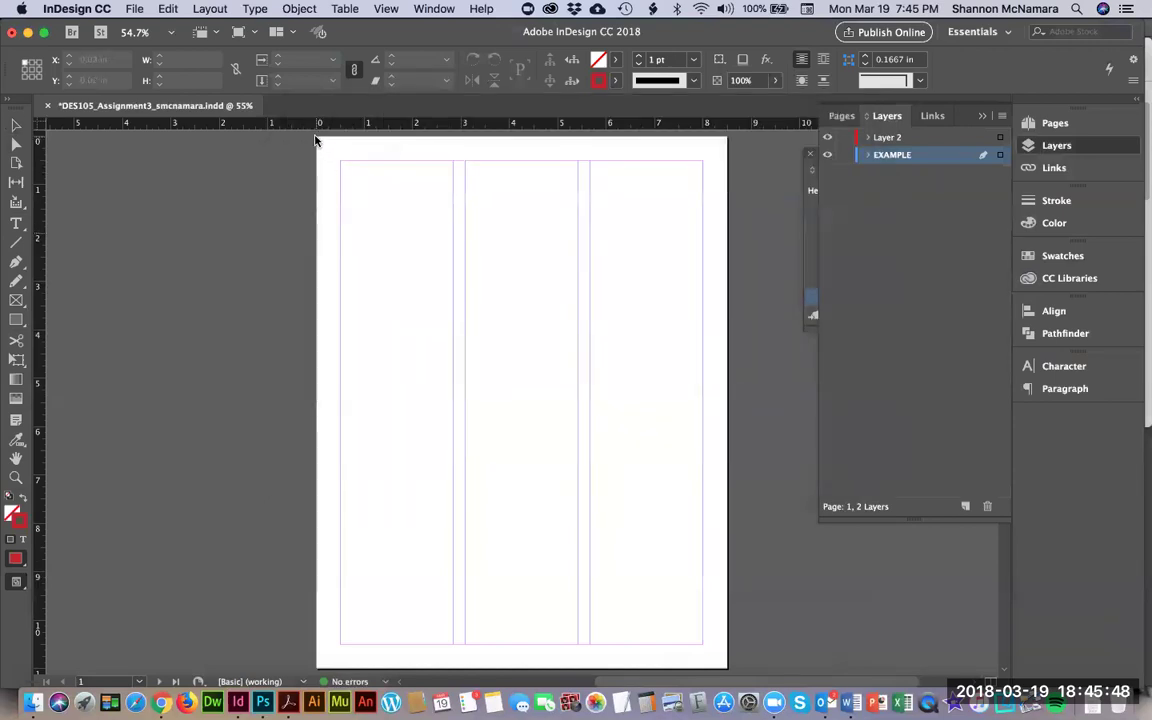
left_click(317, 136)
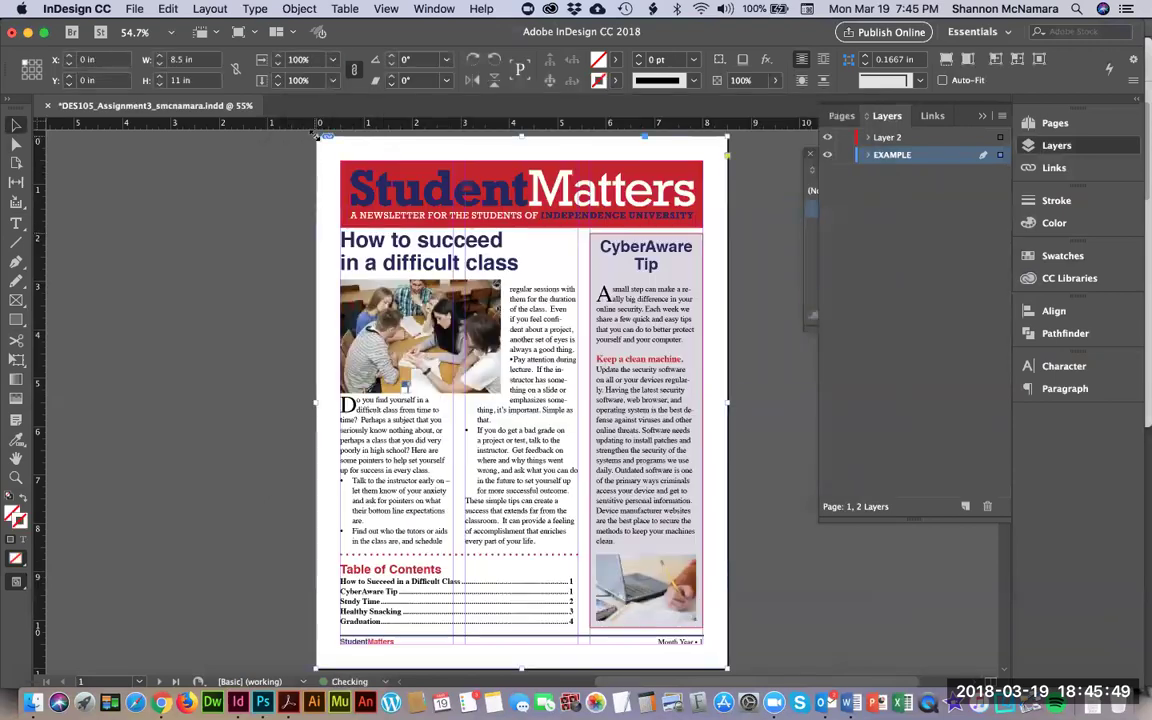
left_click(790, 610)
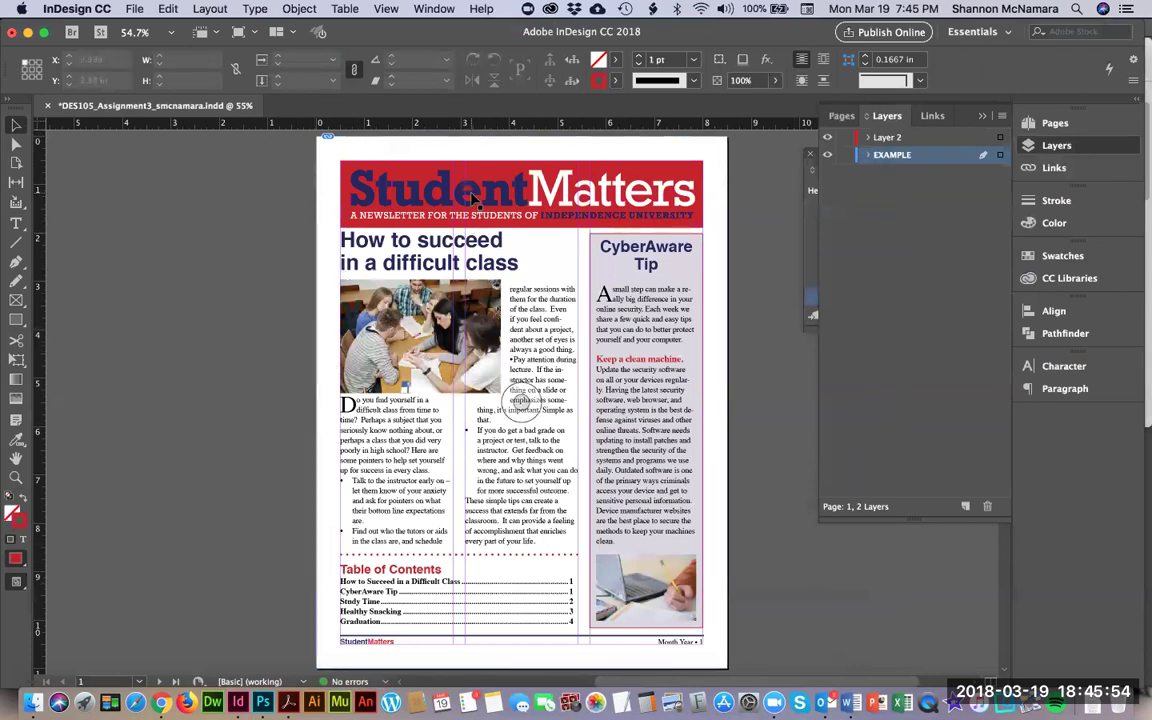
left_click(477, 149)
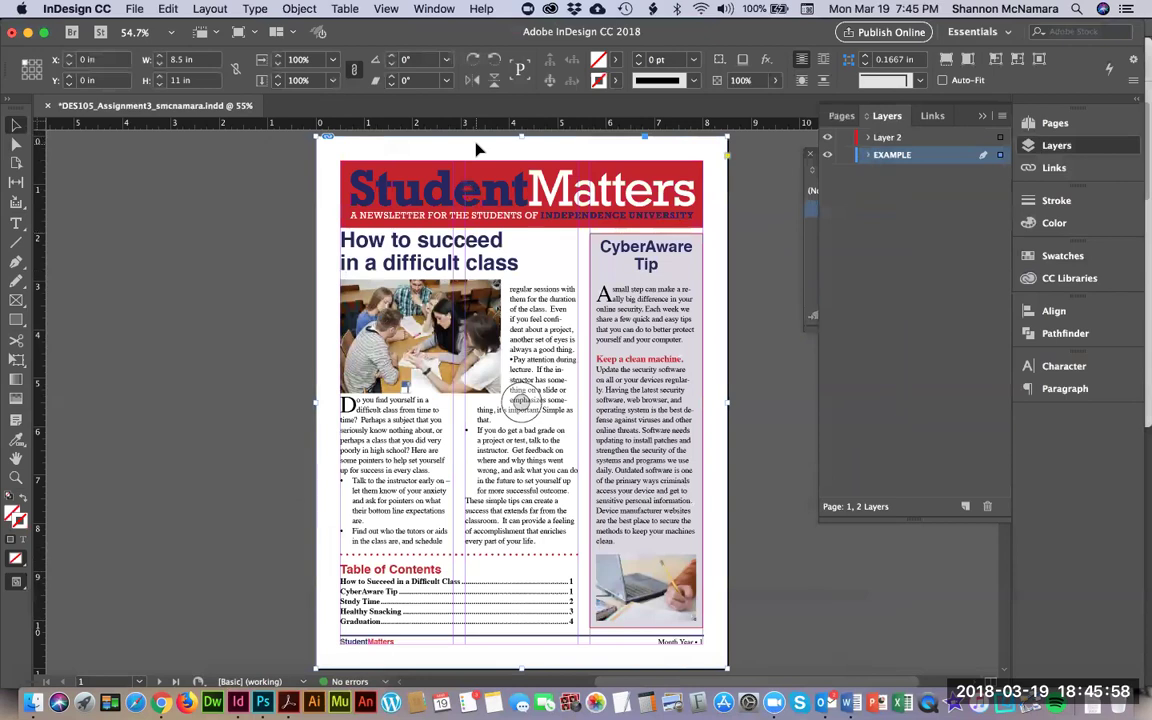
Deselect the placed mock-up and go to page 4 of the newsletter
left_click(181, 296)
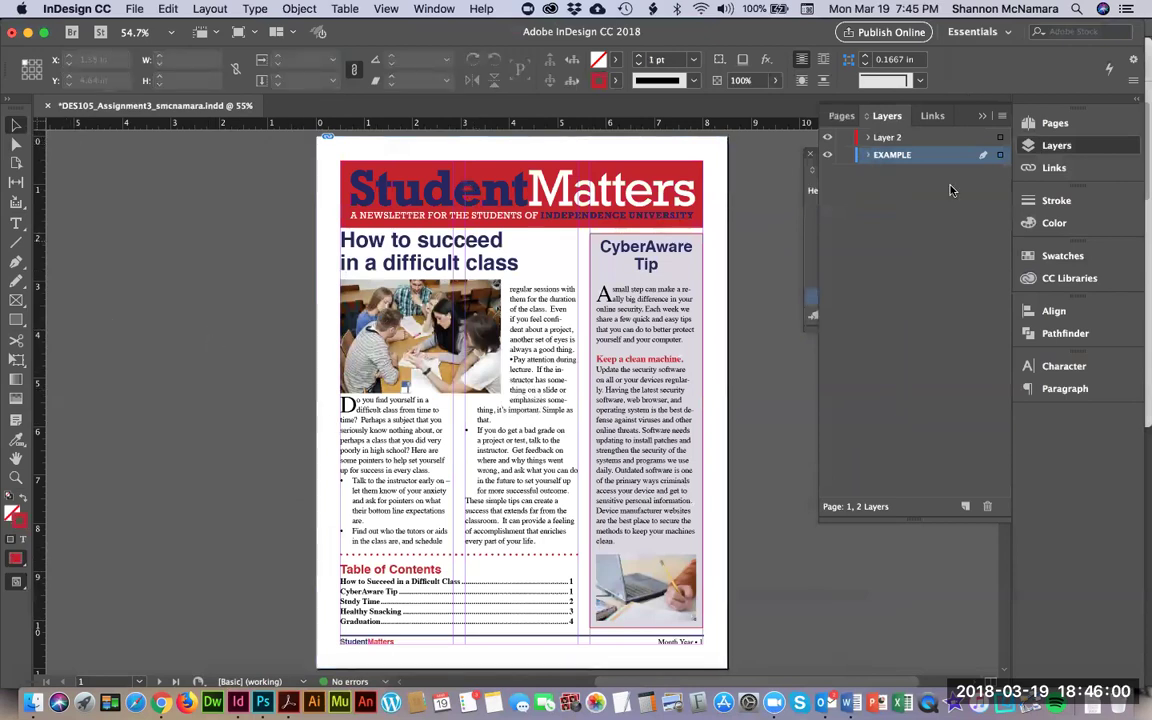
left_click(812, 263)
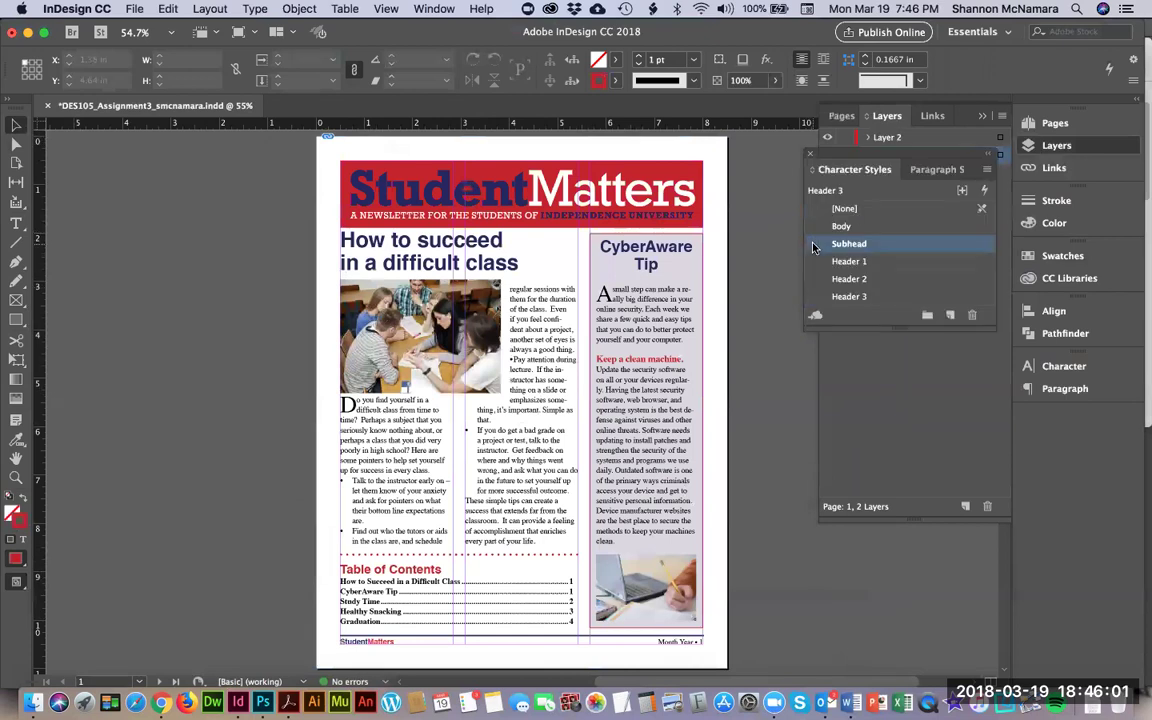
left_click(843, 116)
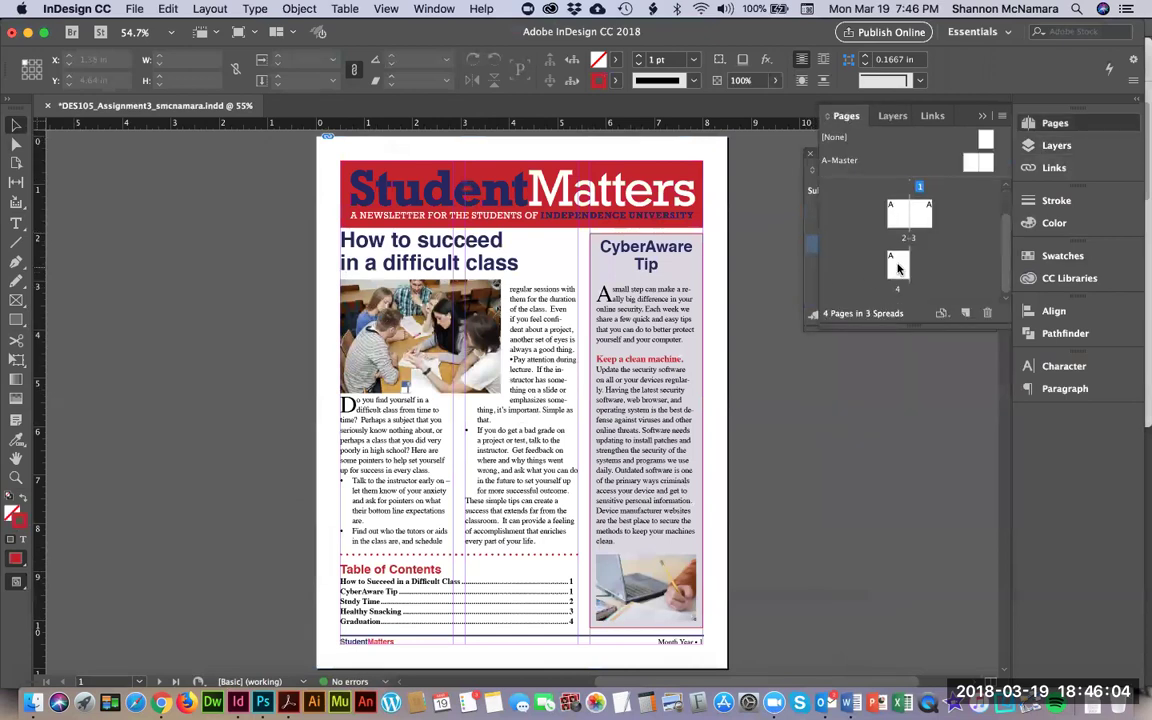
double_click(898, 266)
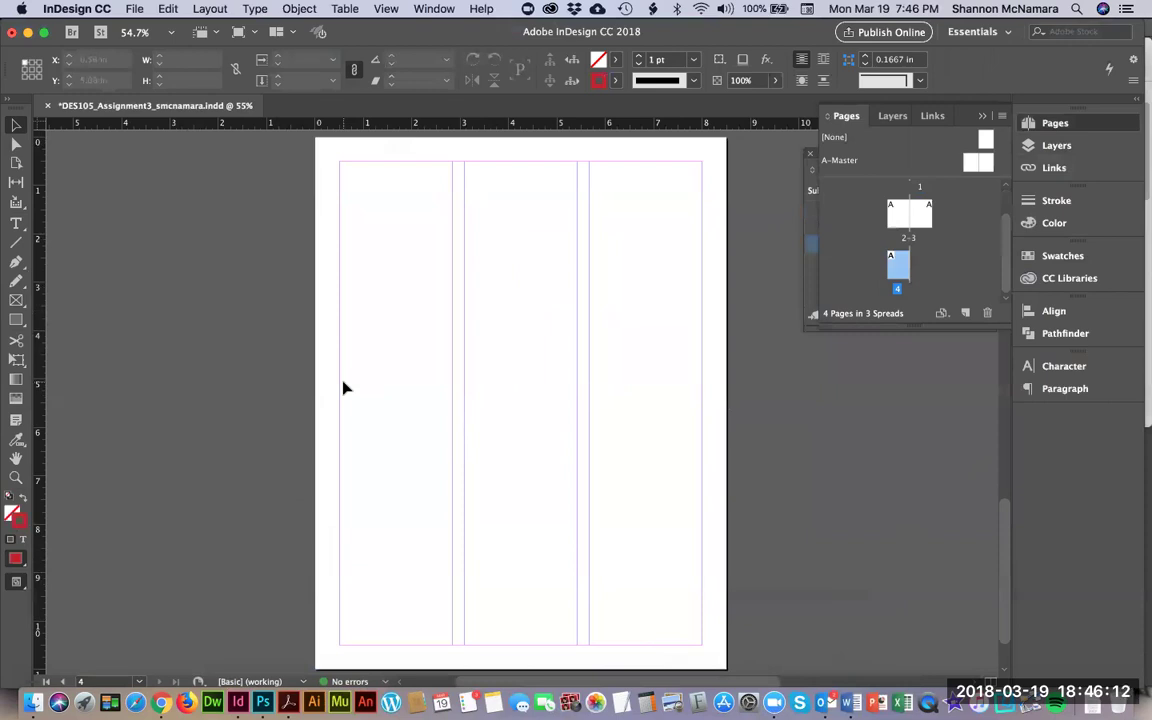
Start placing NLMockUp.pdf from the Student_Matters folder with its import options shown
left_click(136, 11)
left_click(175, 215)
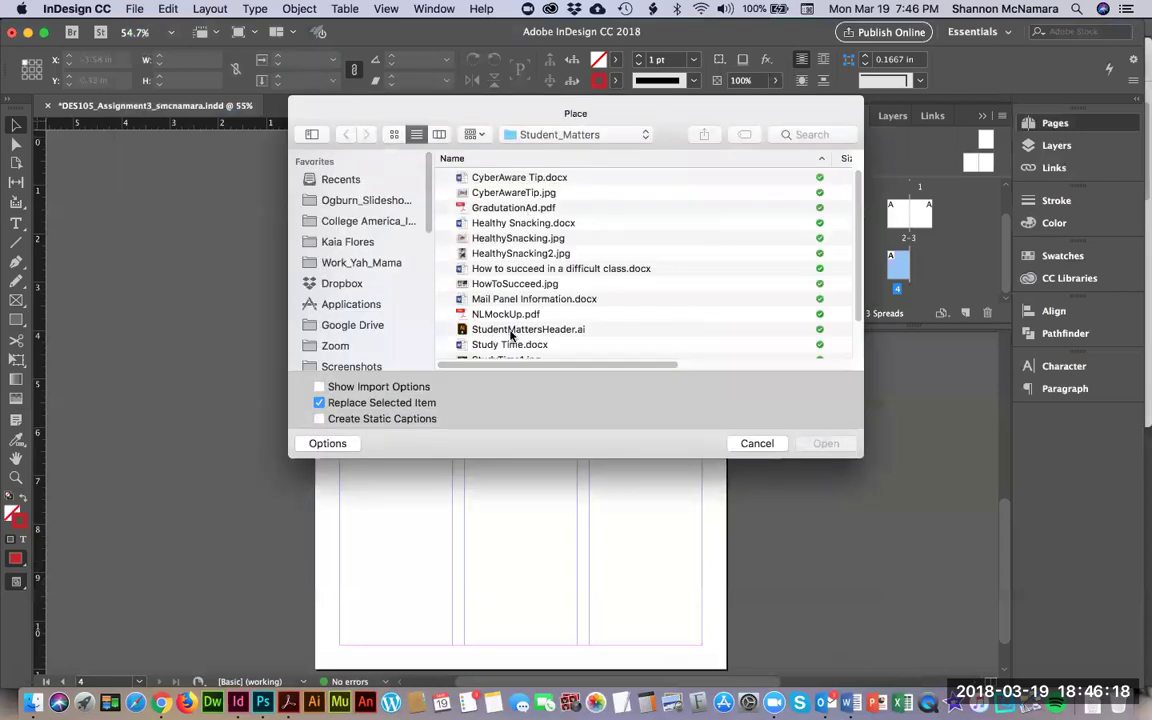
left_click(470, 314)
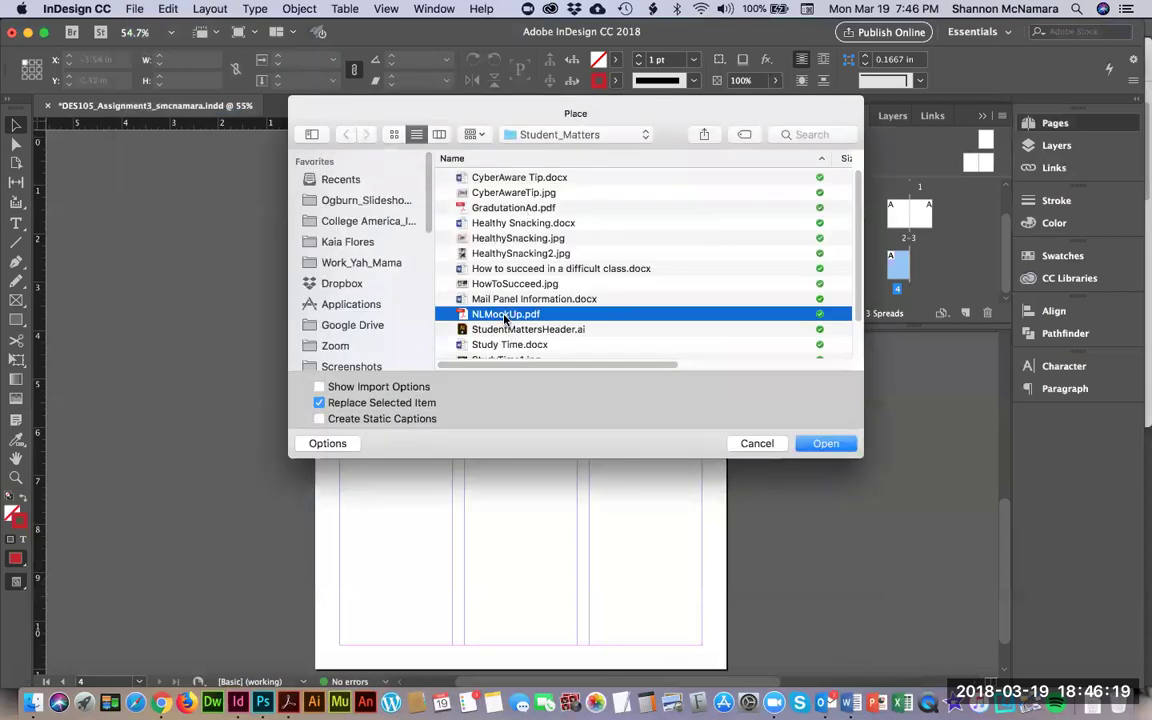
left_click(320, 388)
left_click(829, 443)
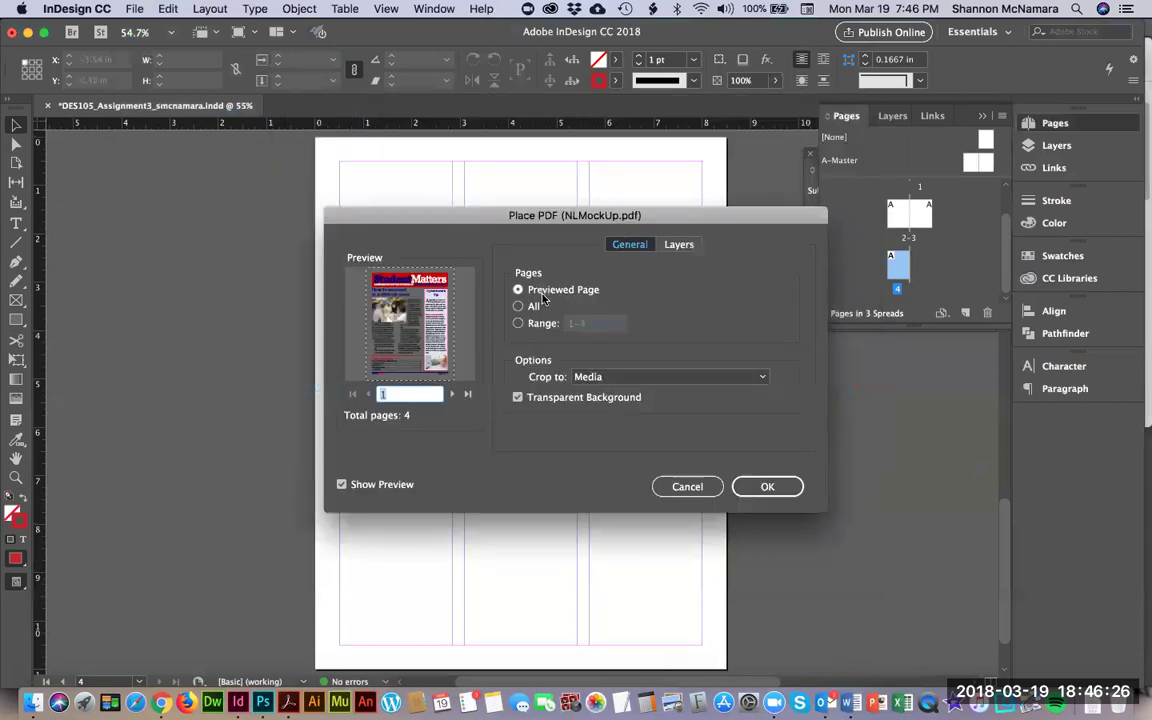
Choose page 4 of the mock-up PDF, place it at the newsletter page's top-left corner and deselect it
left_click(451, 395)
left_click(451, 395)
left_click(451, 395)
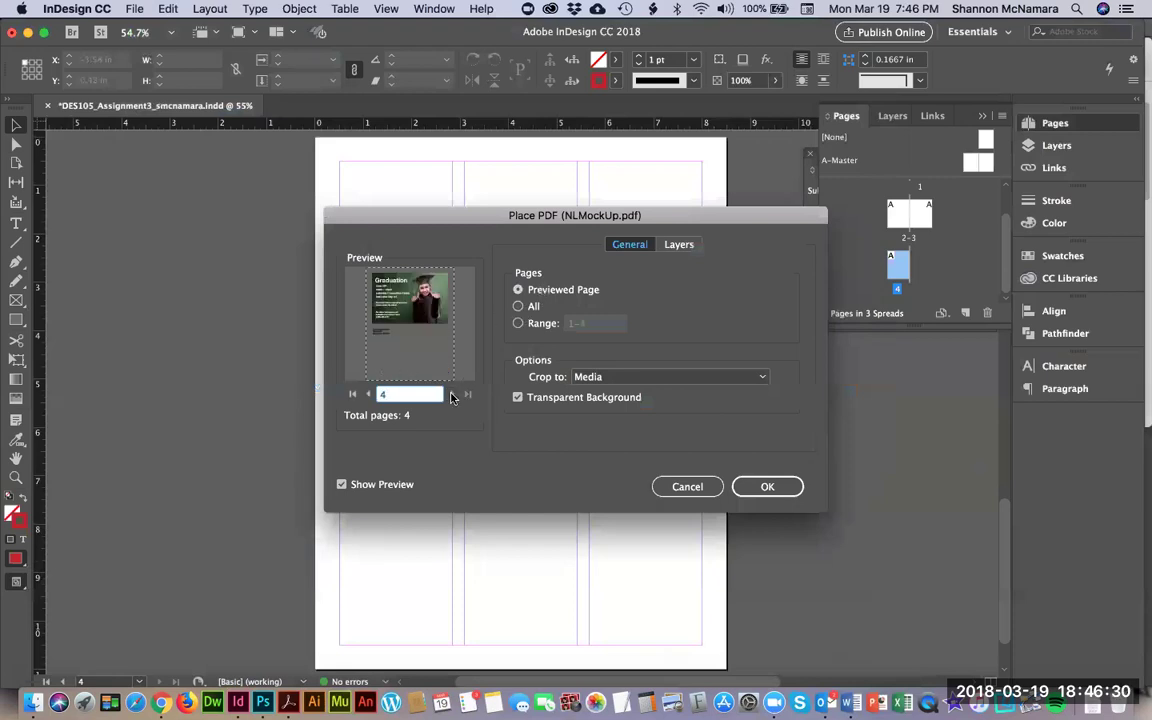
left_click(763, 488)
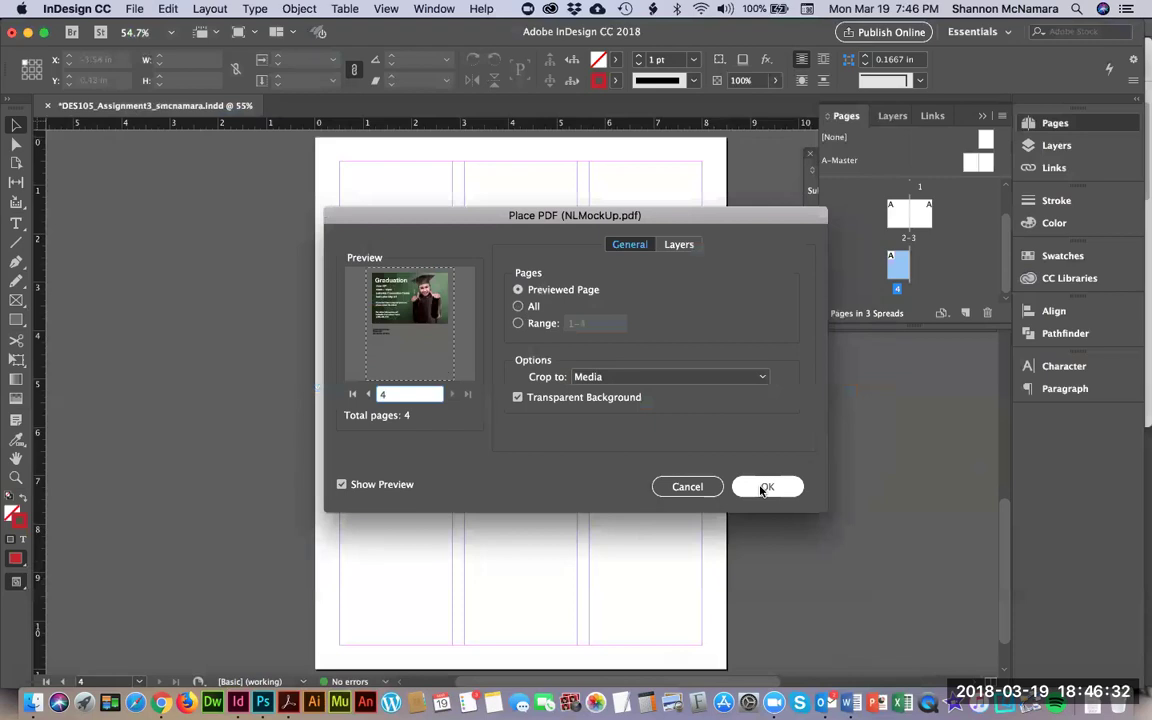
left_click(316, 137)
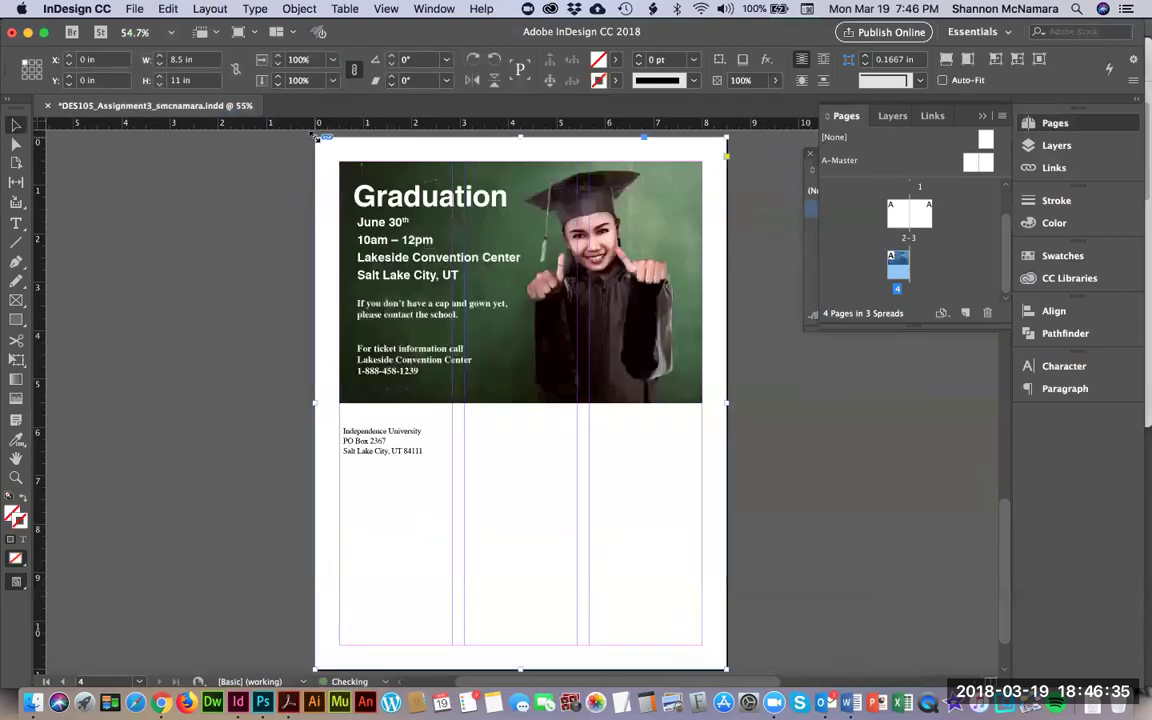
left_click(858, 515)
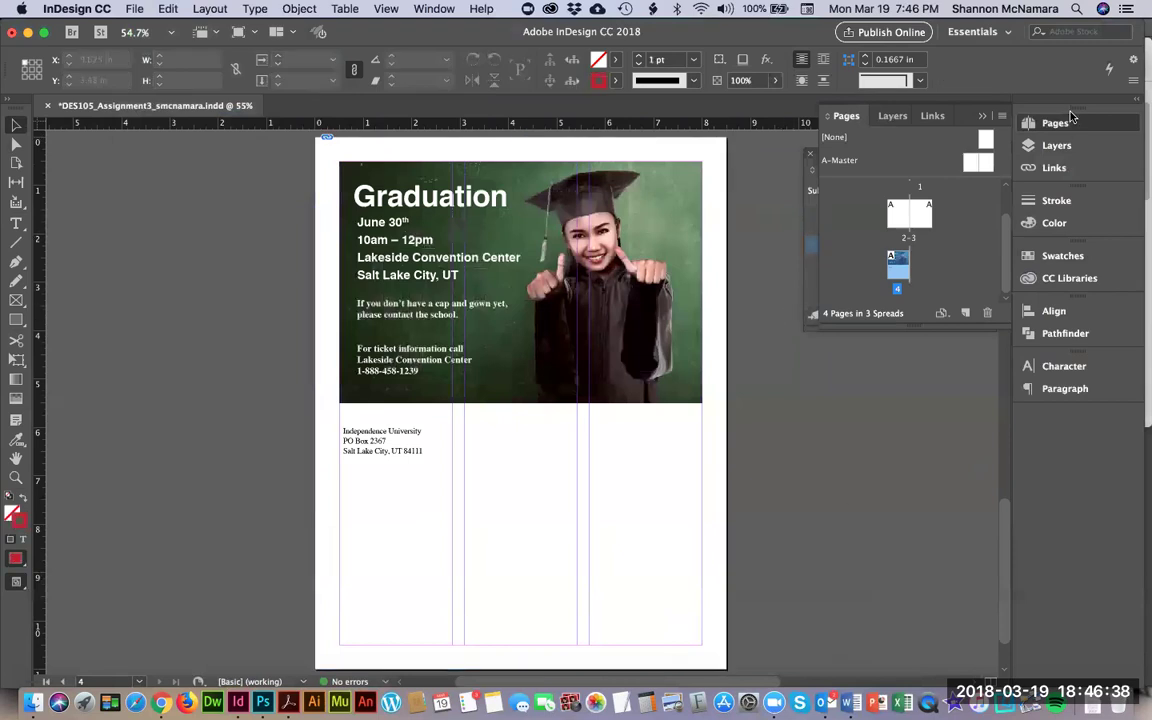
Lock the EXAMPLE layer and make Layer 2 the active layer
left_click(1062, 145)
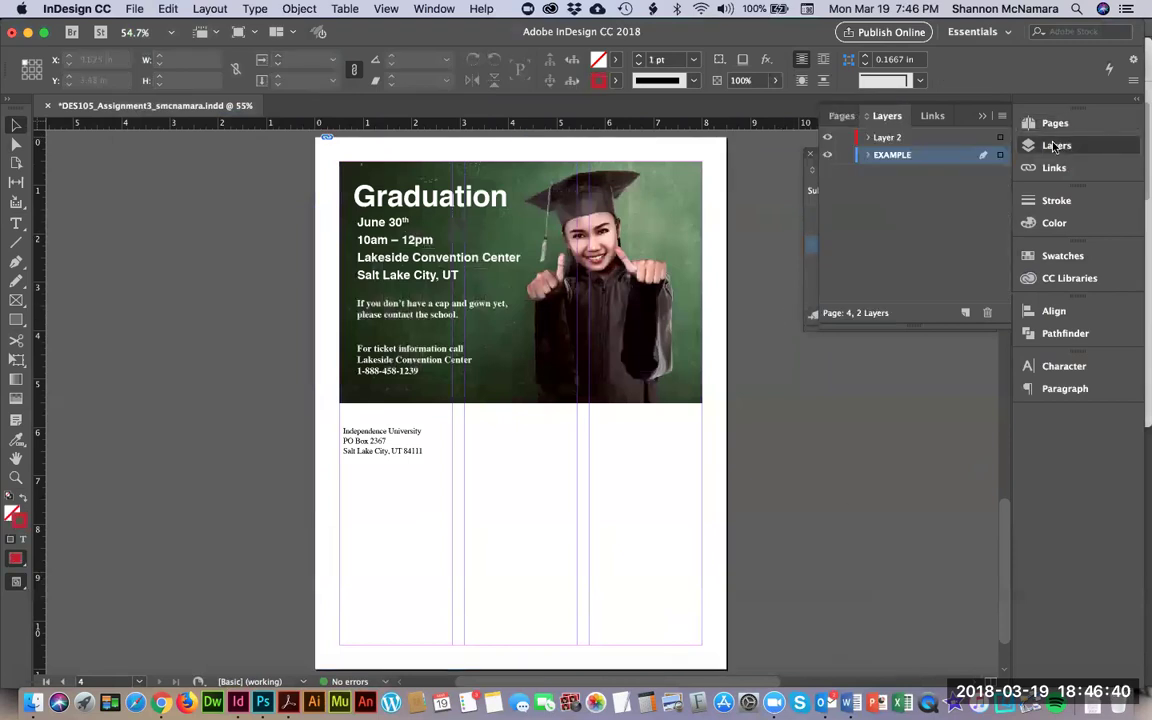
left_click(845, 154)
left_click(886, 138)
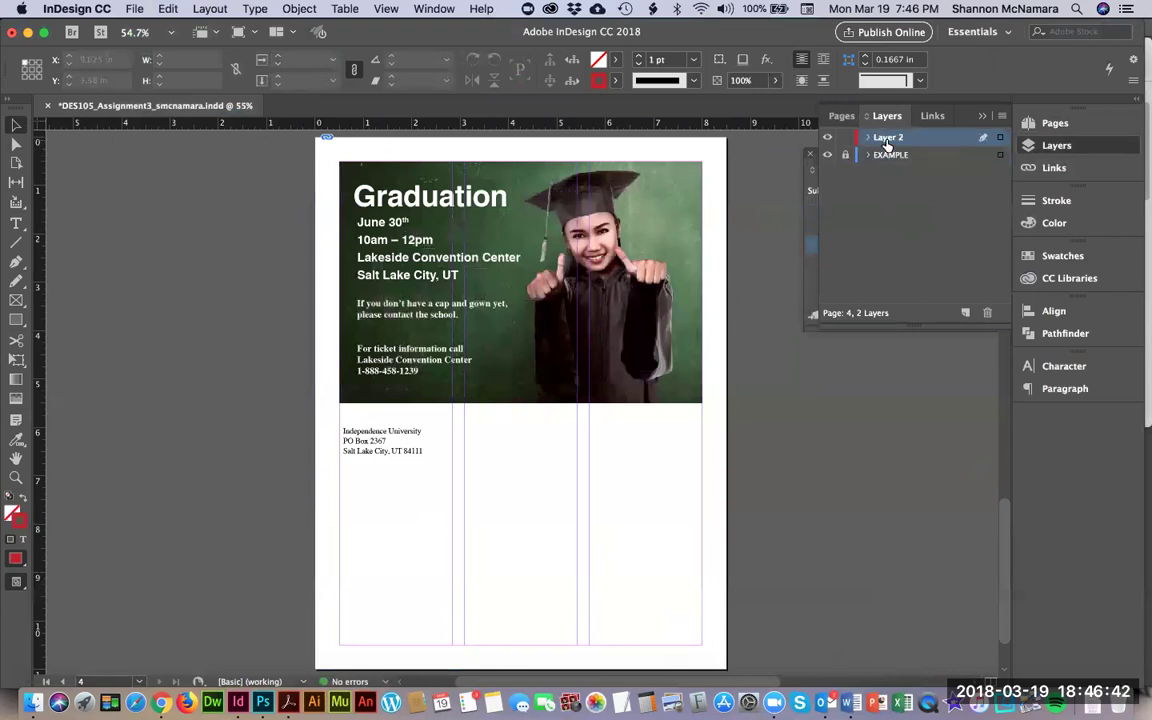
Return to page 1 and hide and reshow the EXAMPLE layer to compare the mock-up with the blank page
scroll(490, 308, "up", 15)
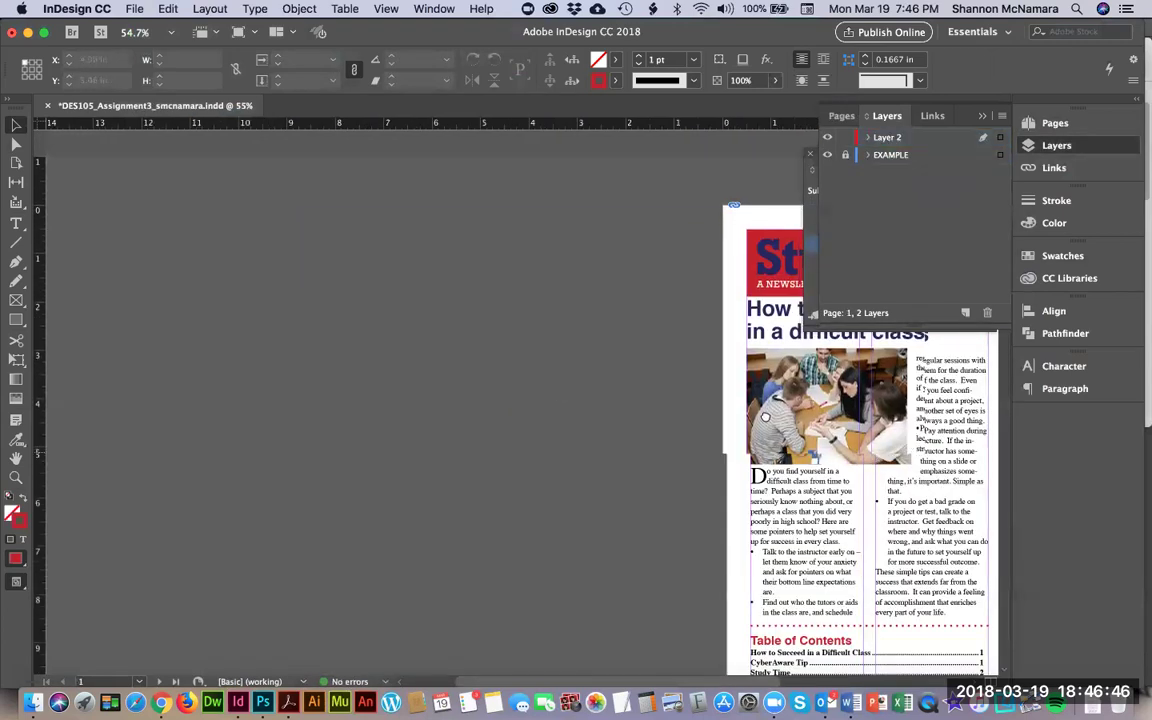
scroll(874, 461, "right", 10)
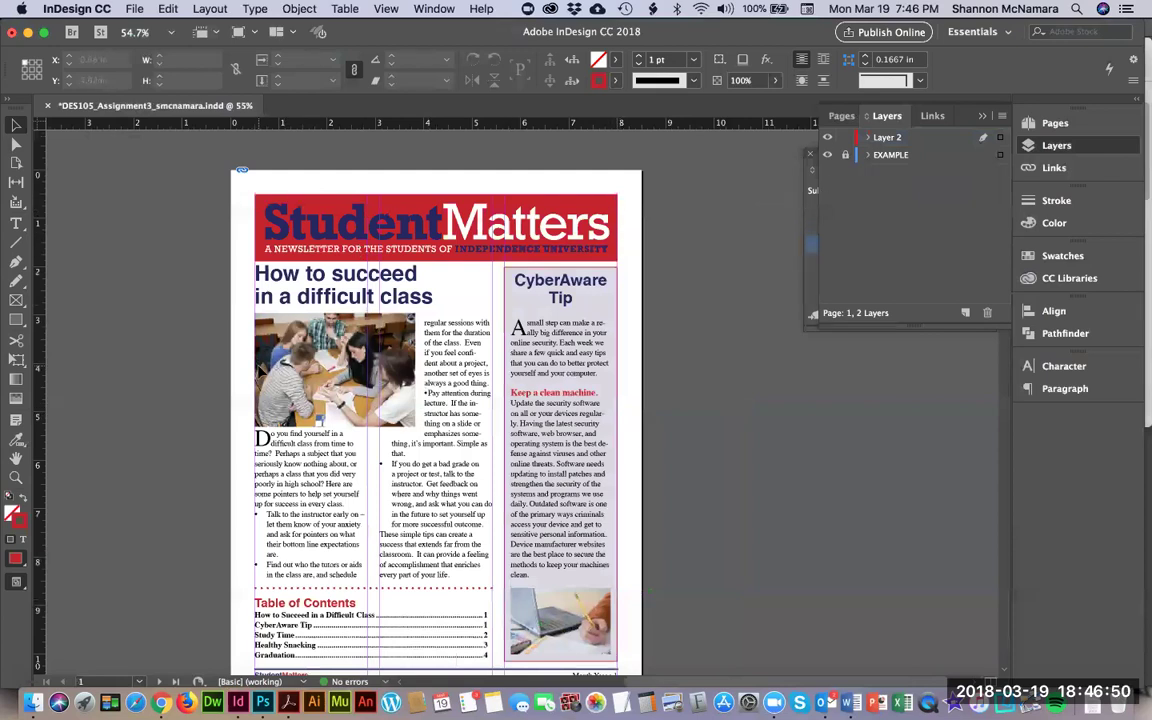
left_click(828, 157)
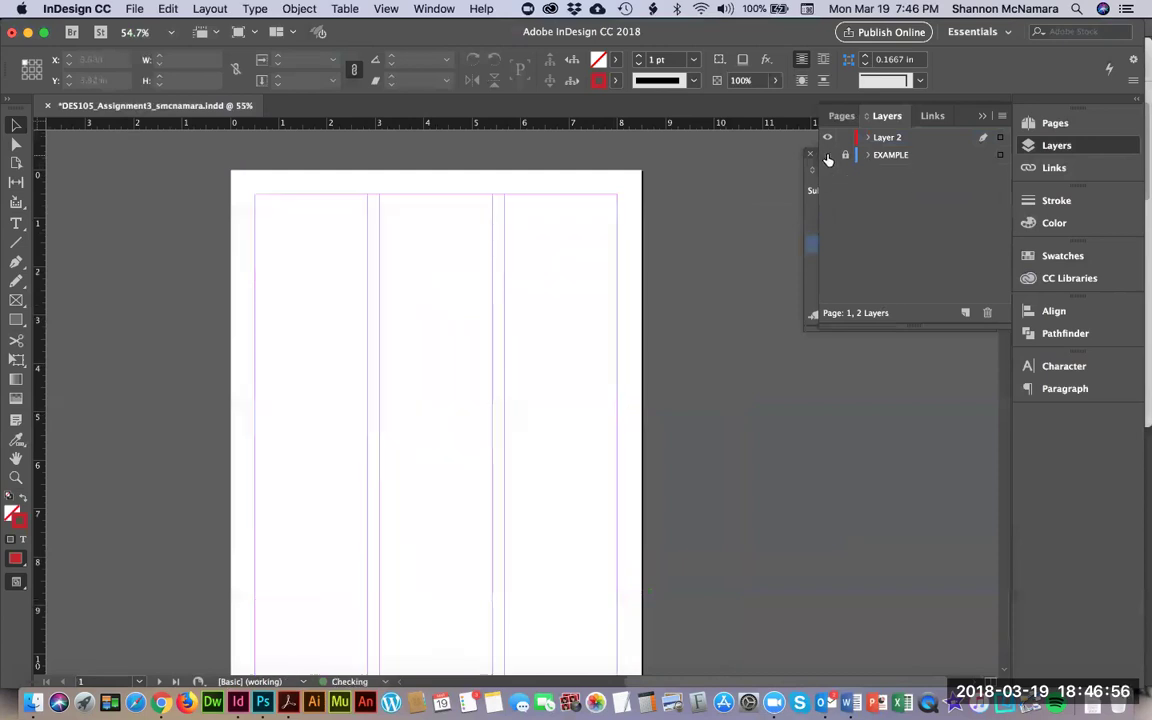
left_click(828, 156)
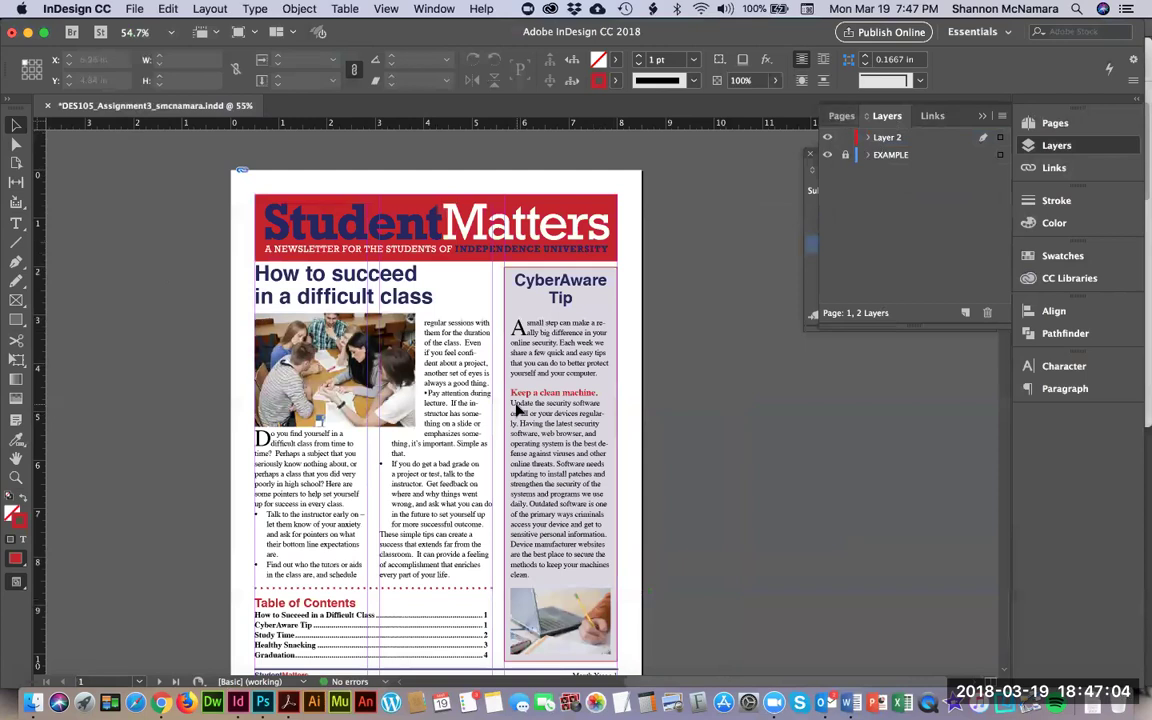
scroll(402, 494, "down", 3)
Look over the Student_Matters files in Finder, check StyleSheetSettings.docx in Word and close it
key("super+Tab")
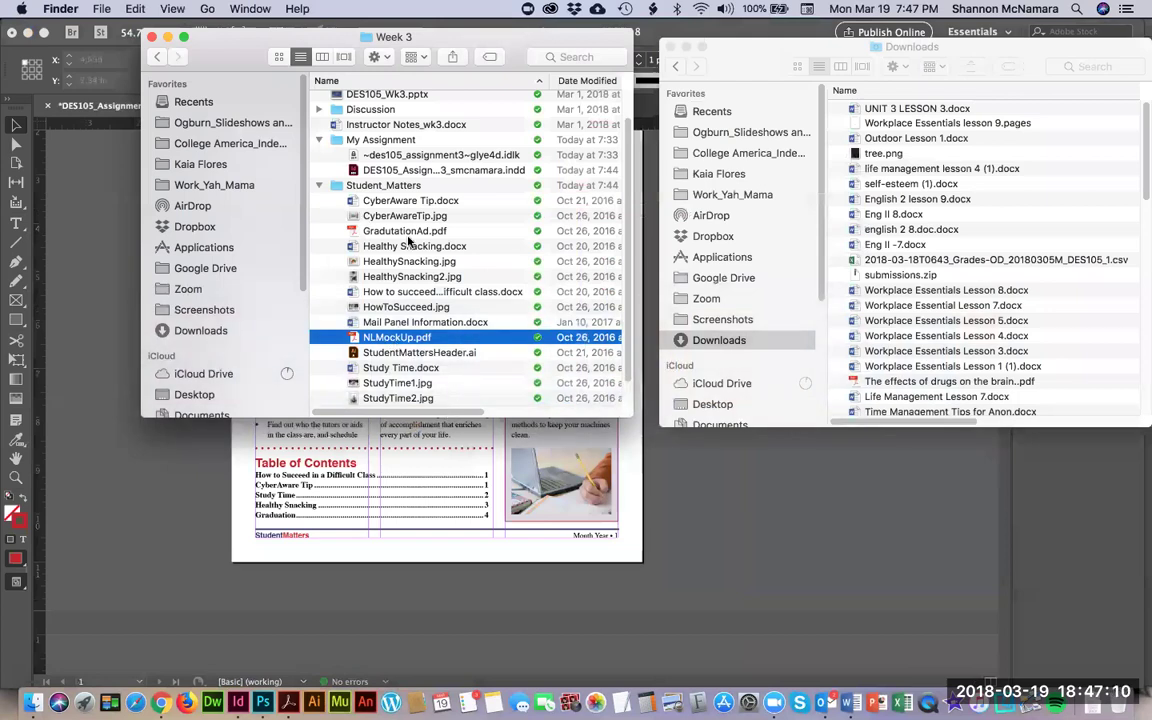
scroll(355, 285, "up", 3)
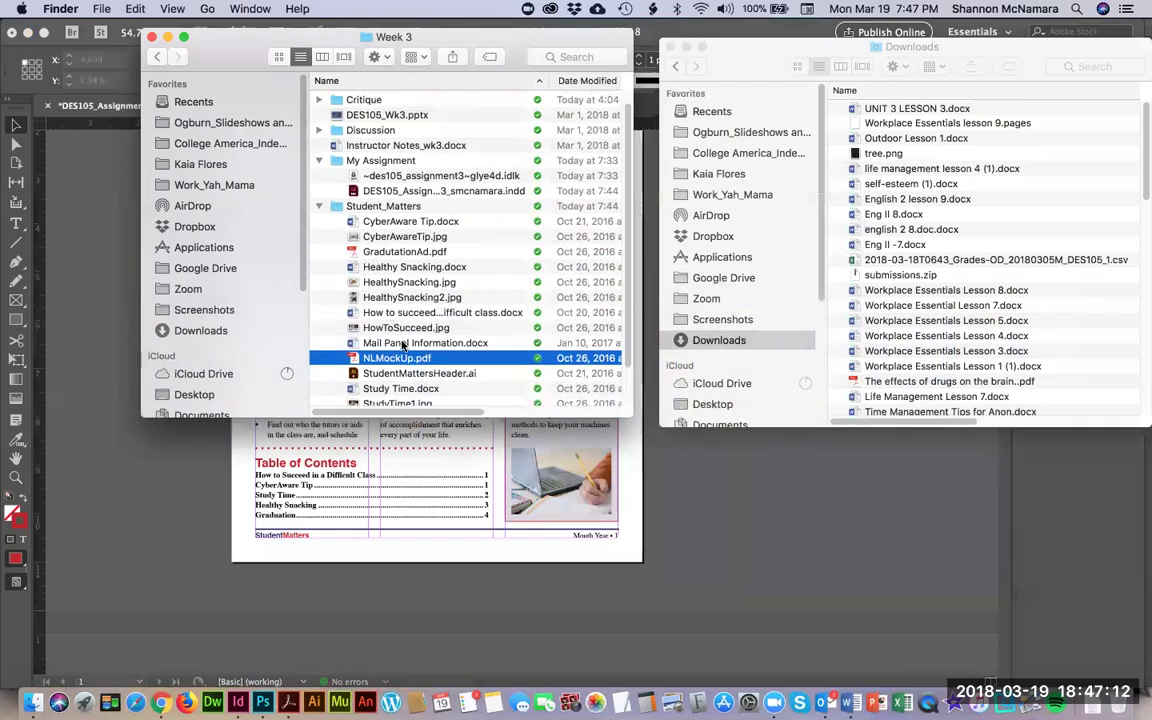
scroll(405, 280, "down", 5)
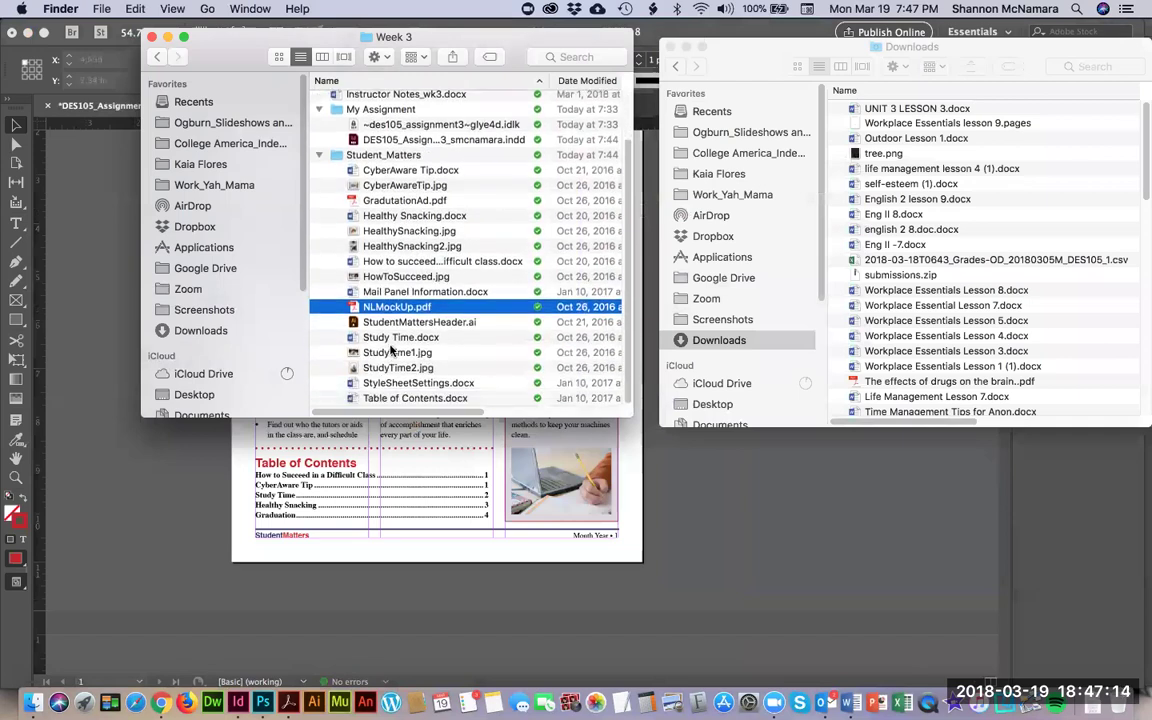
left_click(400, 385)
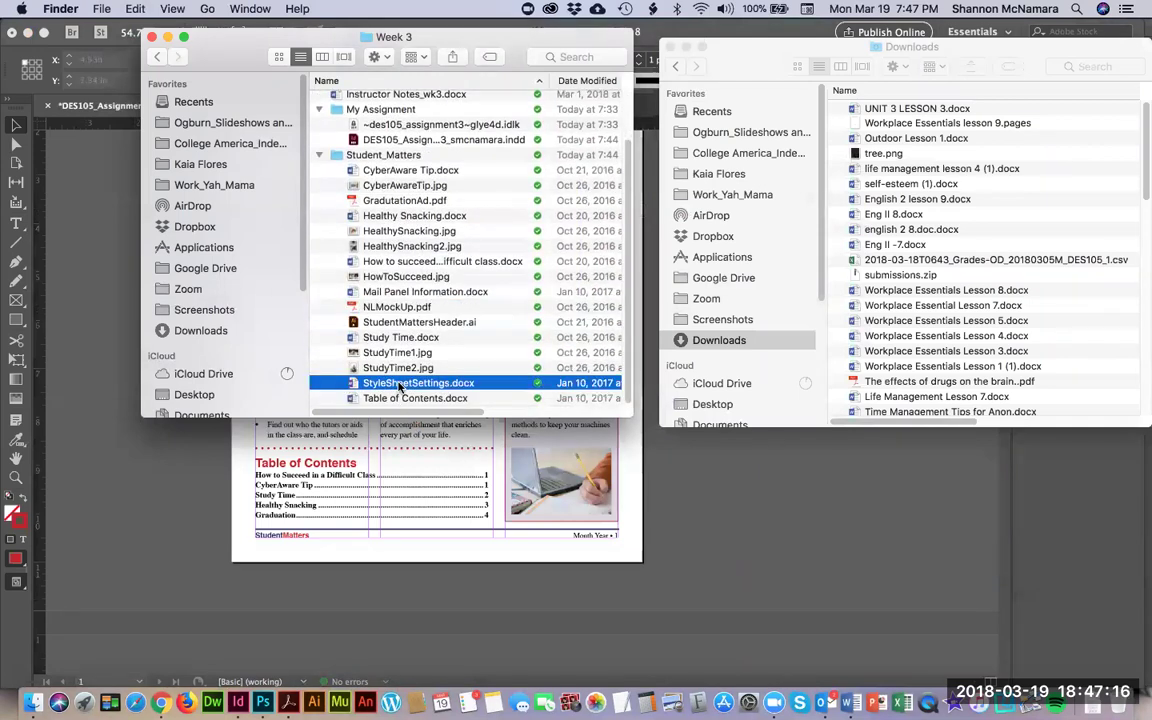
double_click(400, 385)
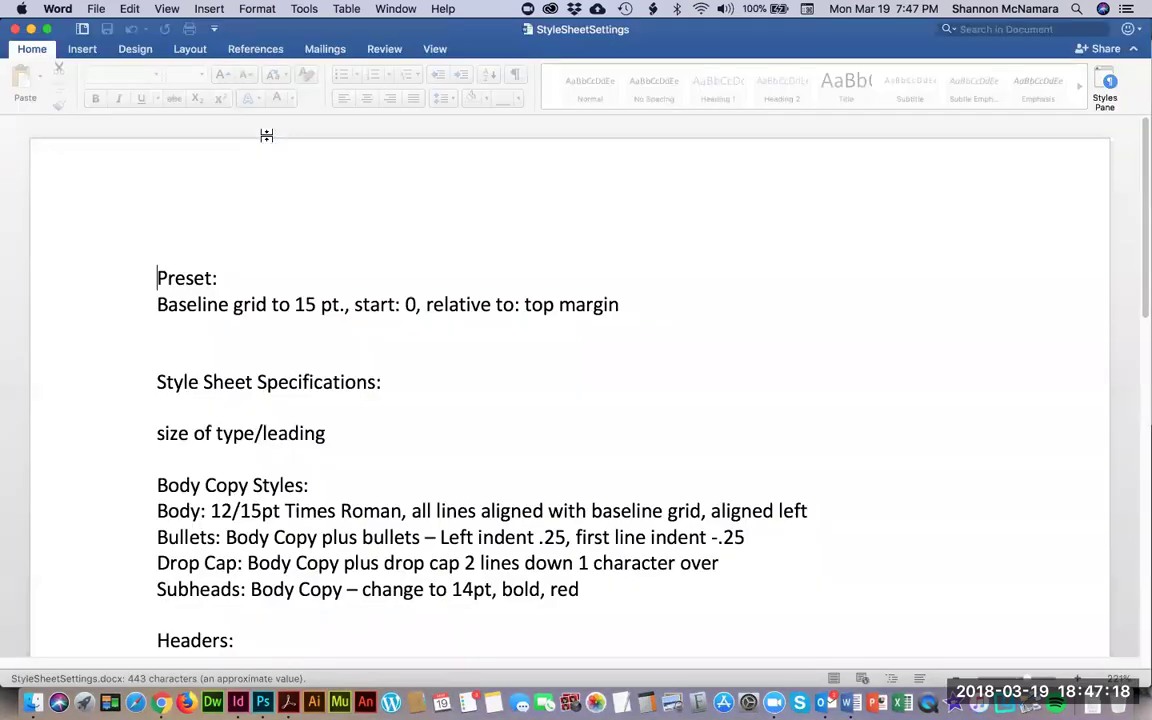
key("super+w")
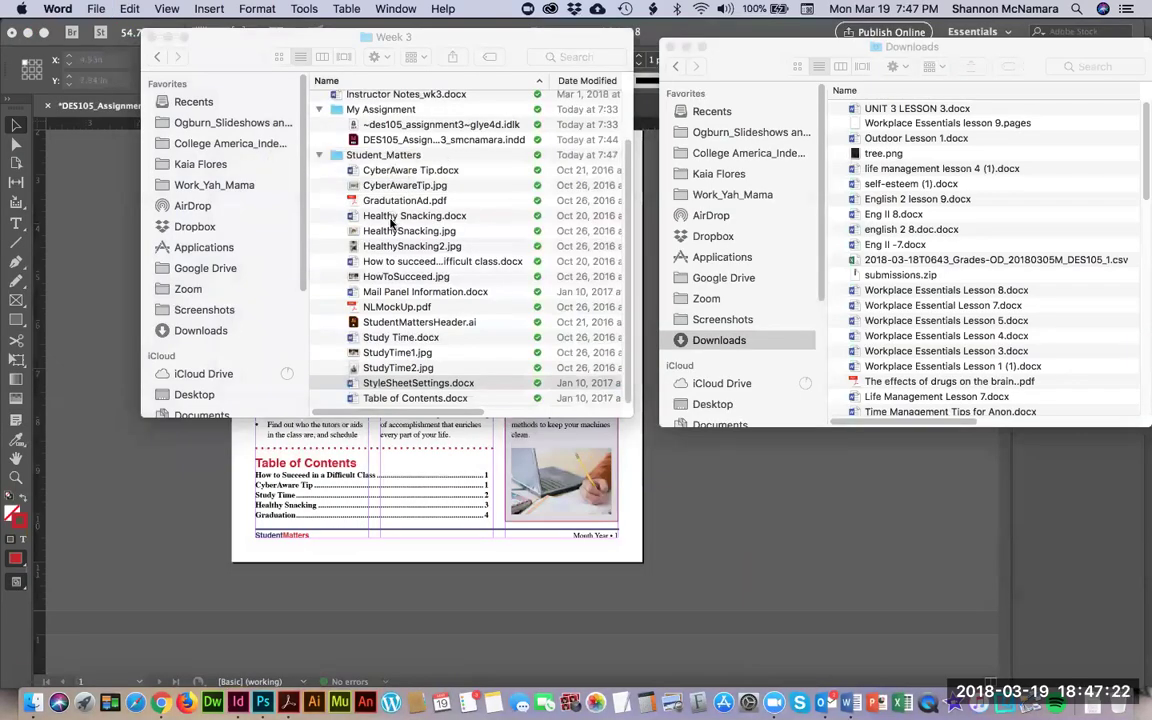
key("super+q")
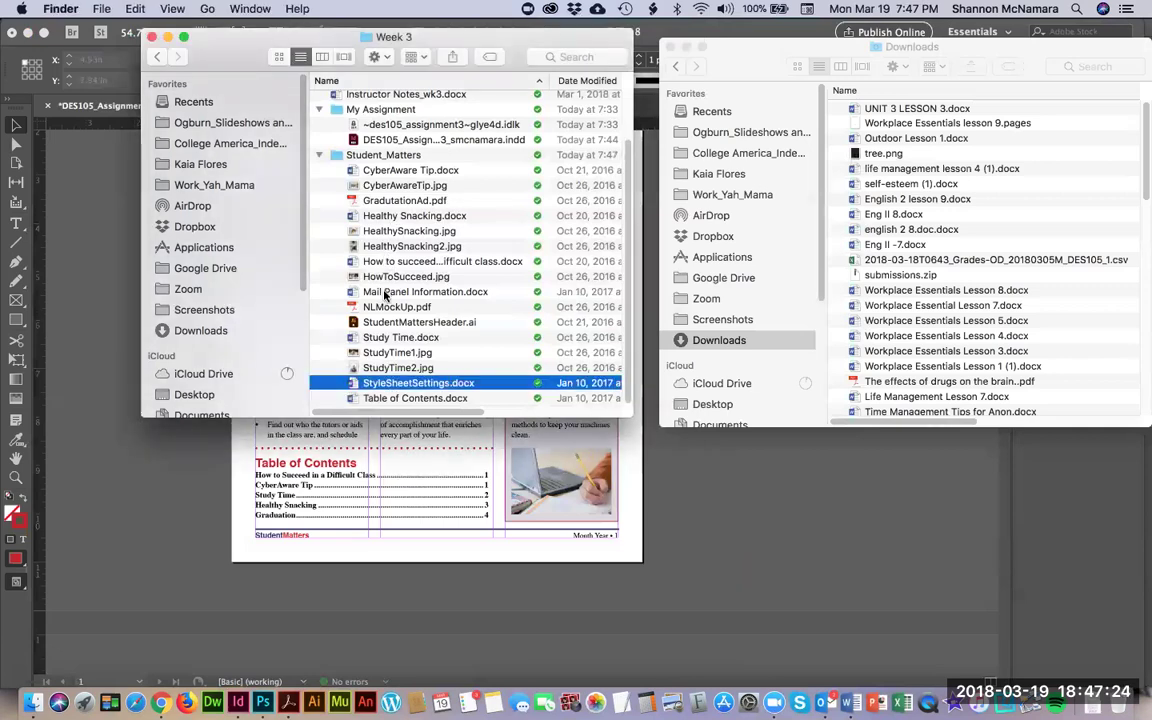
Switch to Chrome and read the Week 3 assignment's master page construction requirements, including the folio
key("super+Tab")
key("super+Tab")
key("super+Tab")
key("super+Tab")
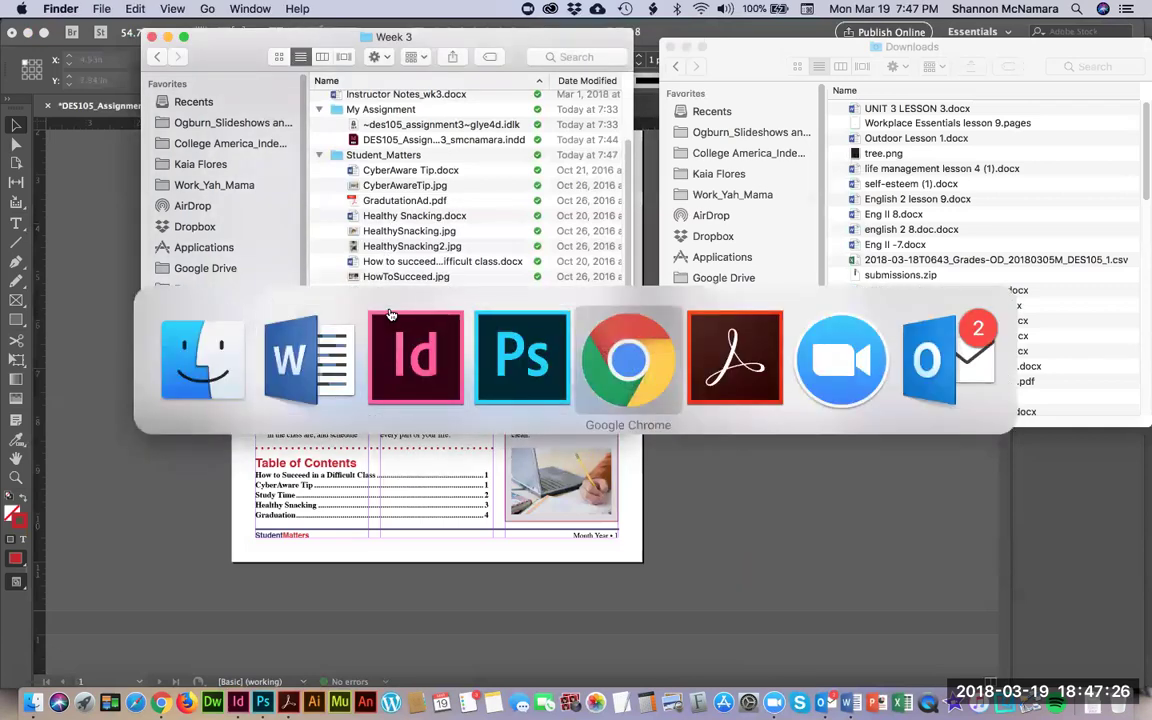
scroll(420, 330, "up", 5)
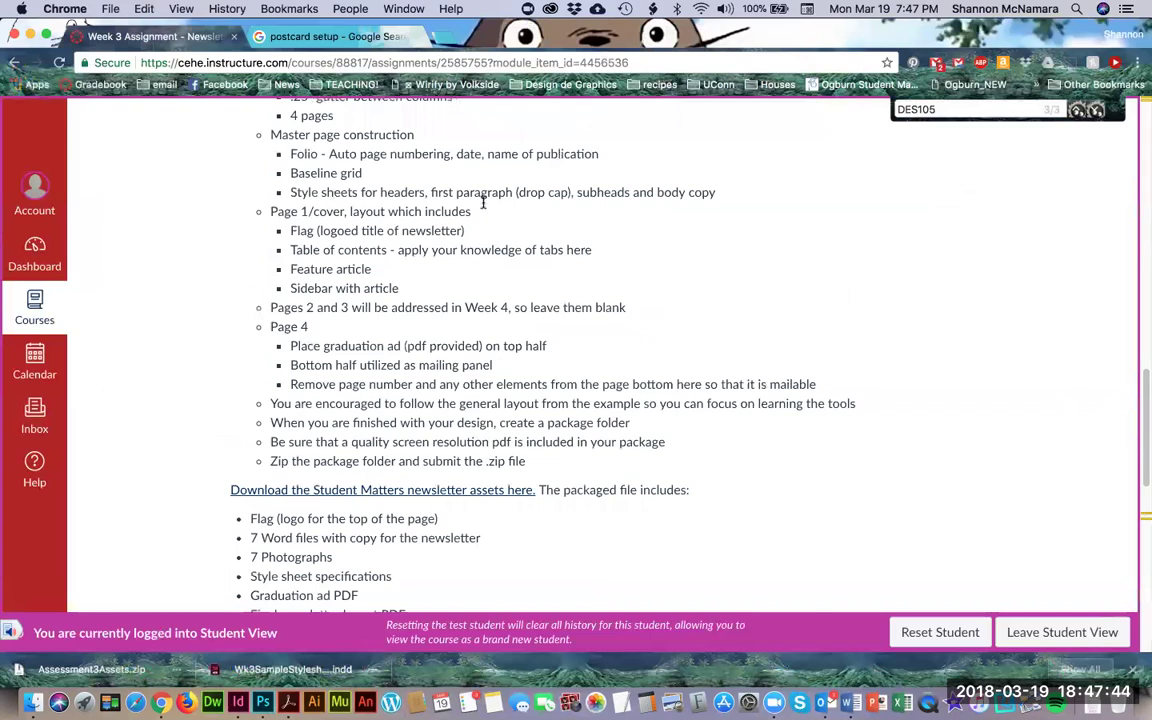
double_click(302, 153)
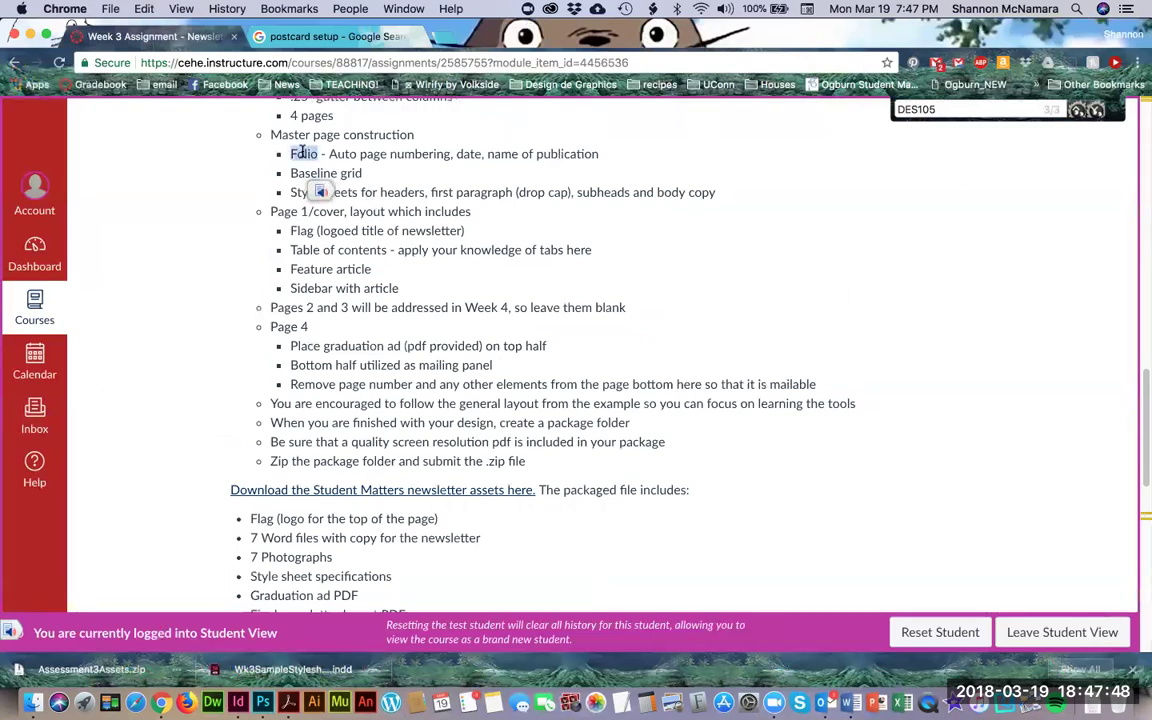
left_click(297, 131)
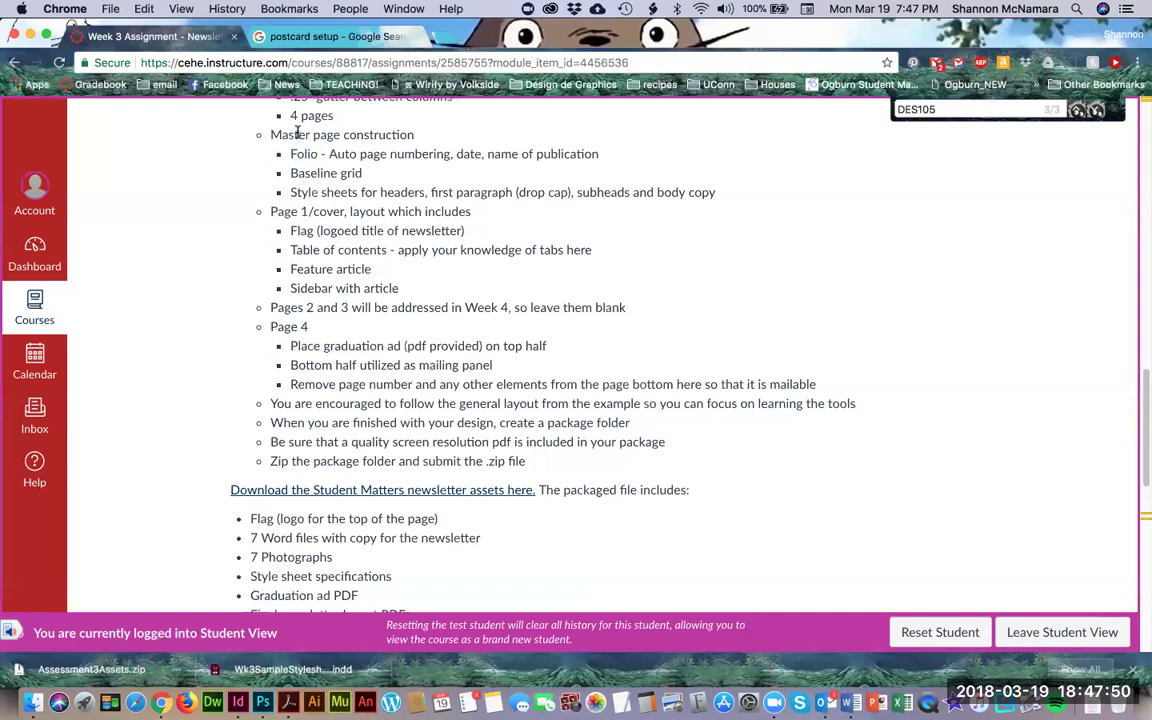
Return to InDesign and open the A-Master spread of the newsletter for editing
key("super+Tab")
key("super+Tab")
key("super+Tab")
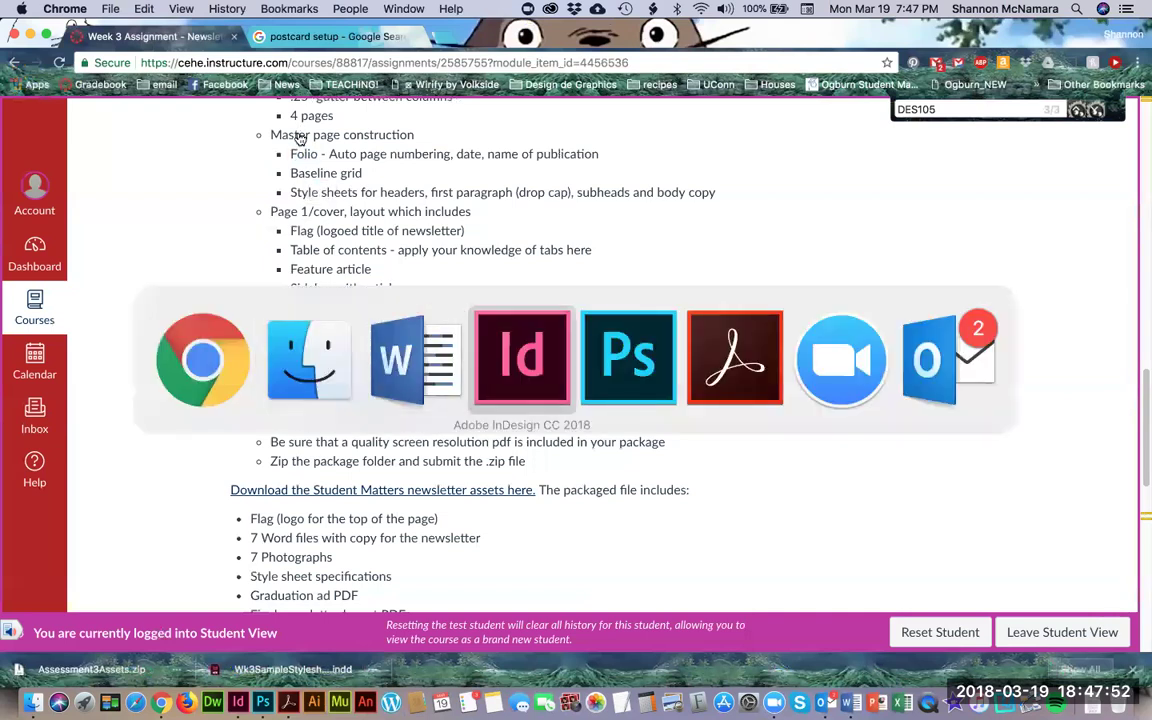
left_click(887, 116)
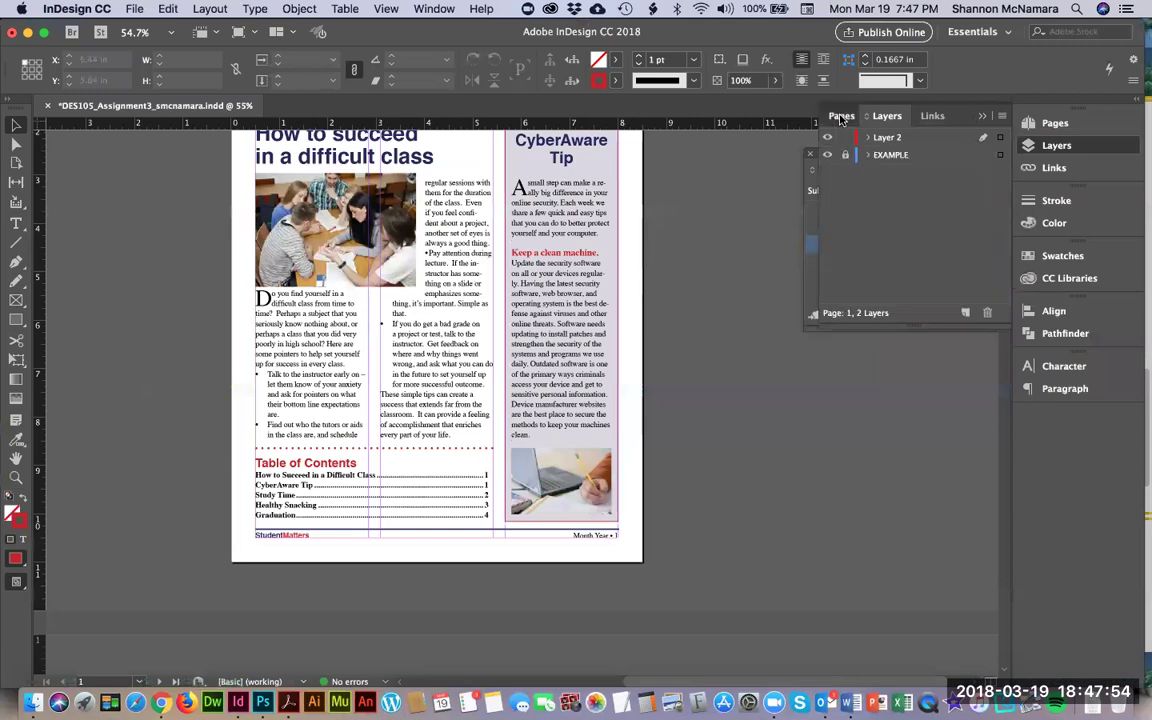
left_click(842, 116)
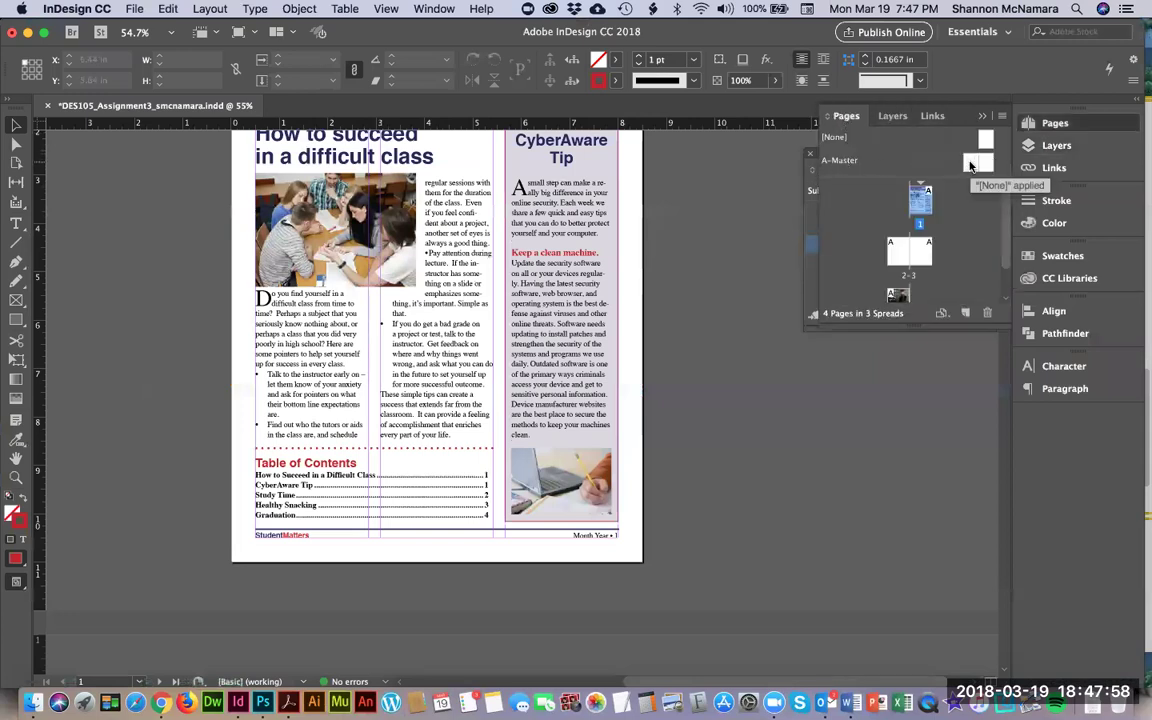
double_click(970, 165)
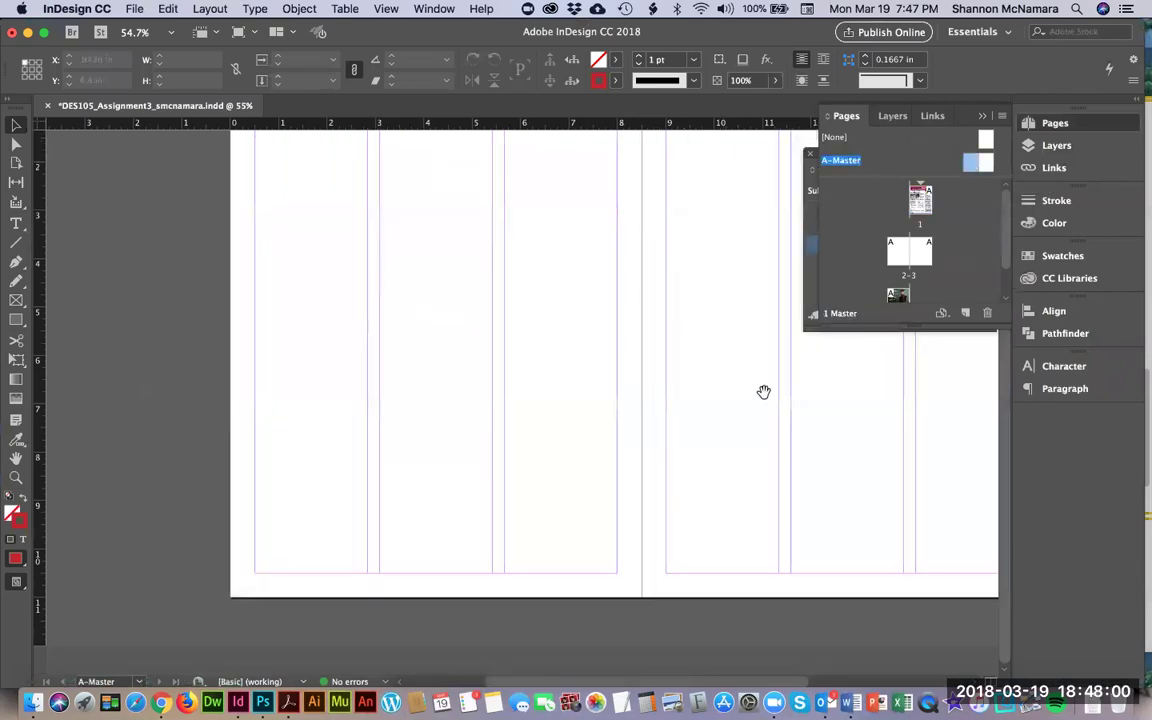
Look over the blank A-Master spread and check which layers it contains
left_click_drag(763, 391, 525, 530)
left_click_drag(573, 442, 622, 348)
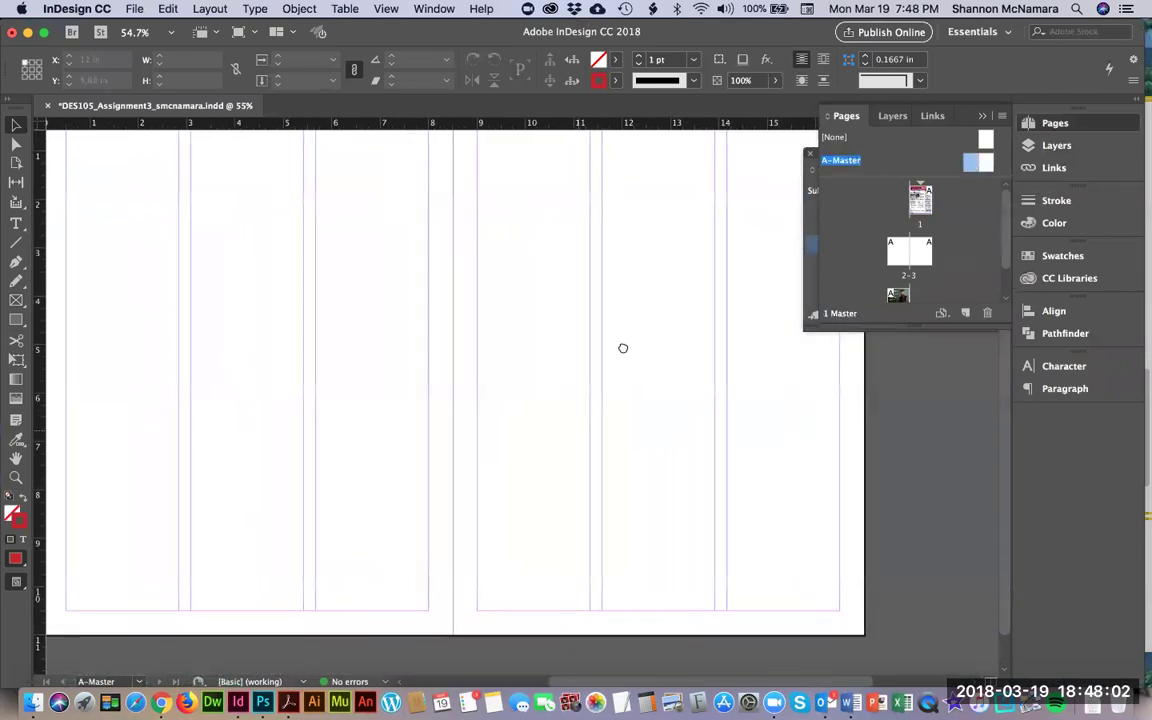
left_click_drag(450, 409, 388, 432)
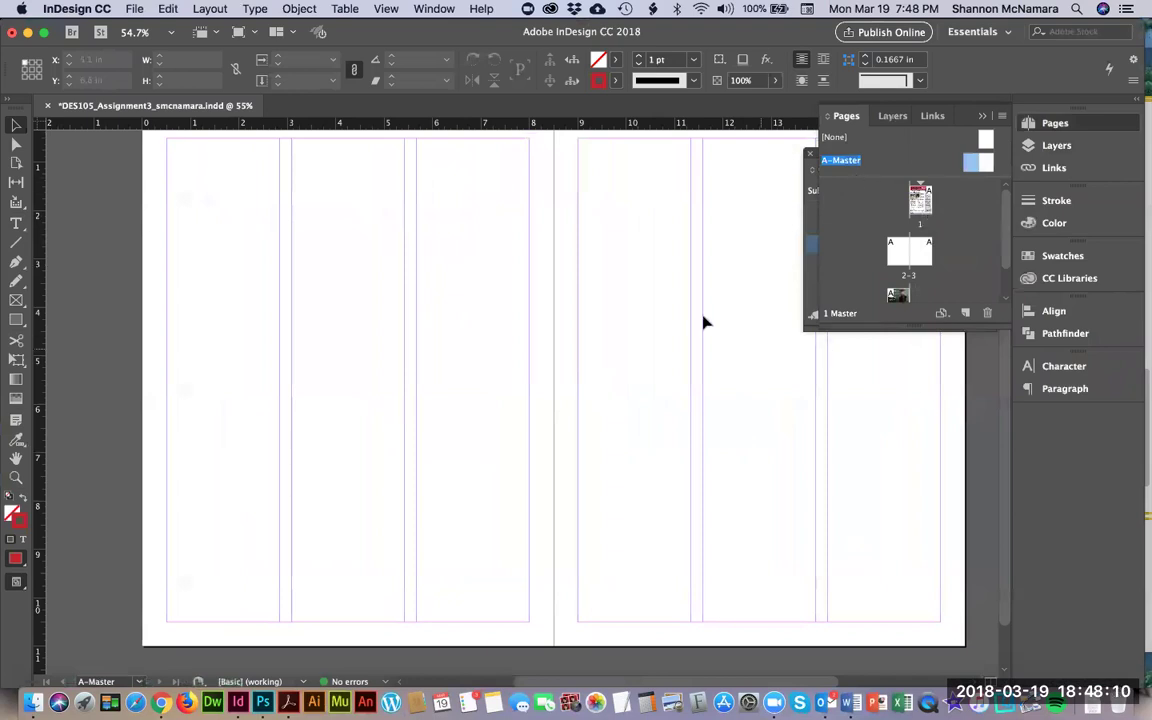
left_click_drag(603, 378, 599, 377)
scroll(599, 377, "right", 3)
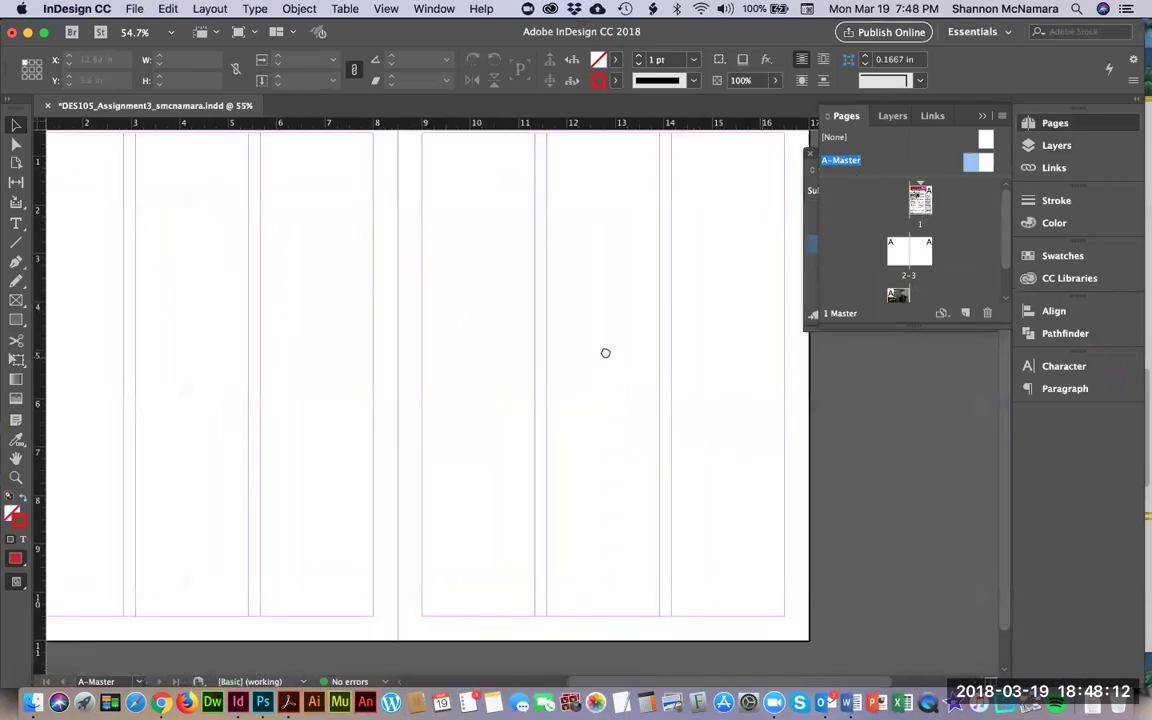
scroll(604, 352, "left", 2)
scroll(711, 388, "down", 1)
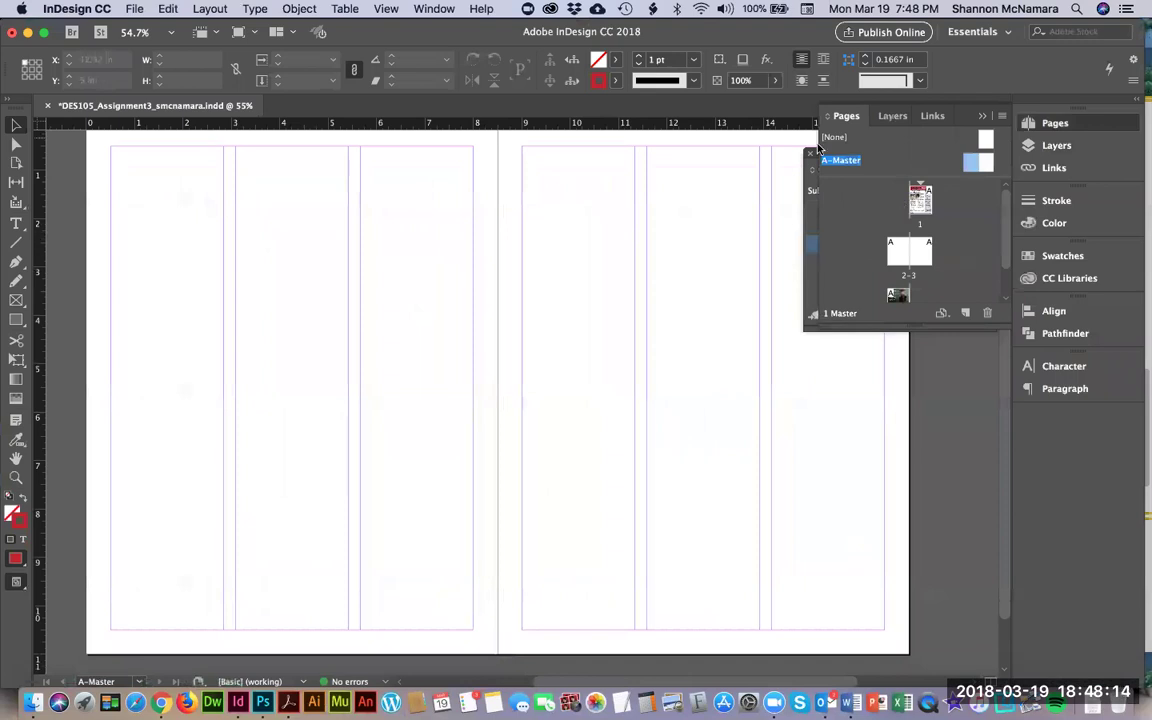
left_click(810, 205)
left_click(903, 133)
left_click(892, 117)
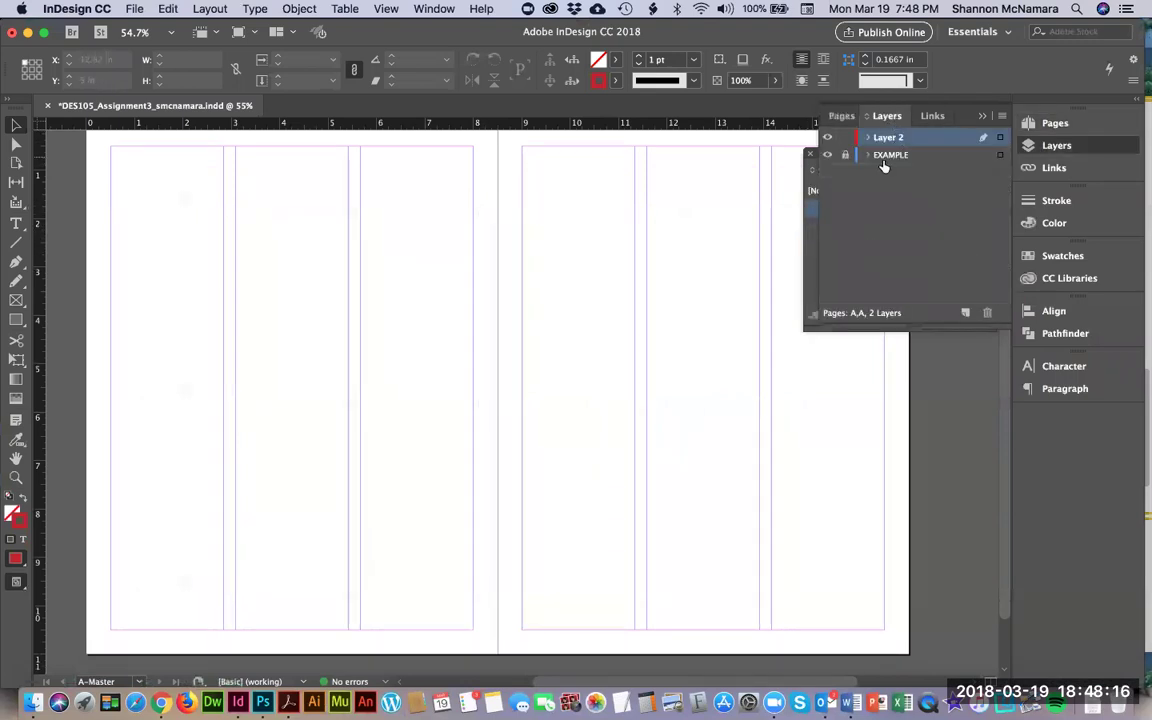
Open page 1 of the document to view the newsletter's front page against the master
left_click(832, 117)
double_click(920, 199)
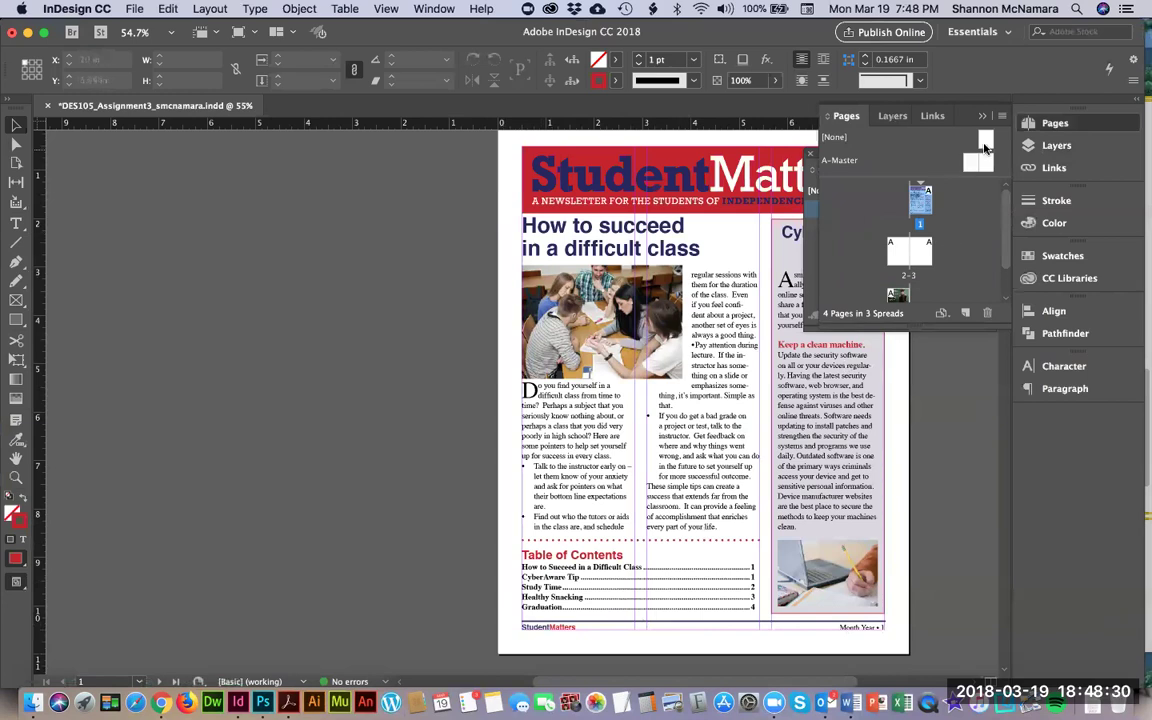
left_click_drag(974, 162, 974, 165)
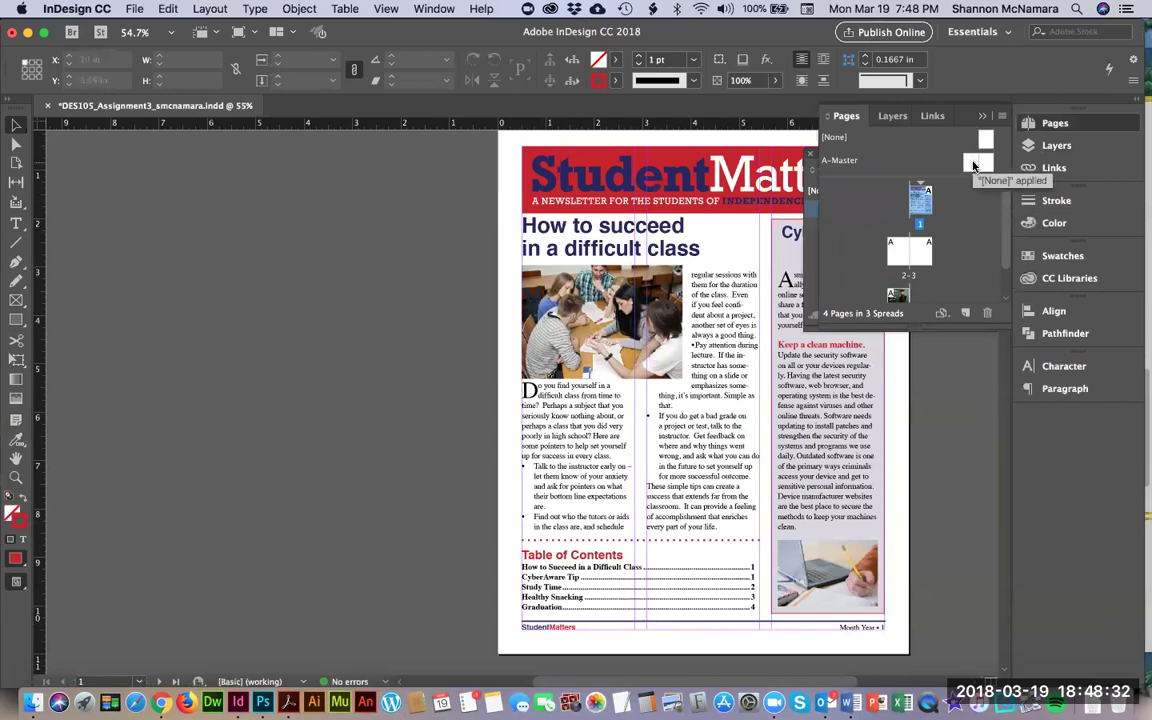
Open the A-Master spread and choose NLMockUp.pdf for placing, with its import options shown
double_click(974, 164)
scroll(398, 355, "right", 5)
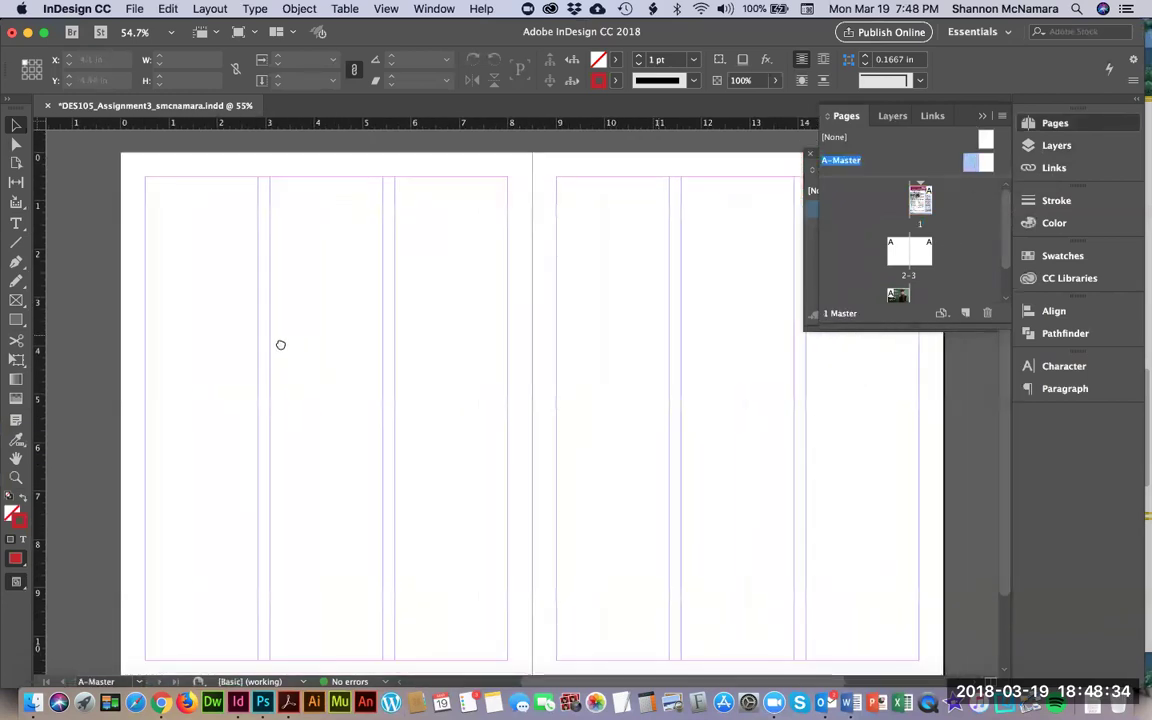
scroll(280, 344, "right", 3)
scroll(280, 344, "down", 1)
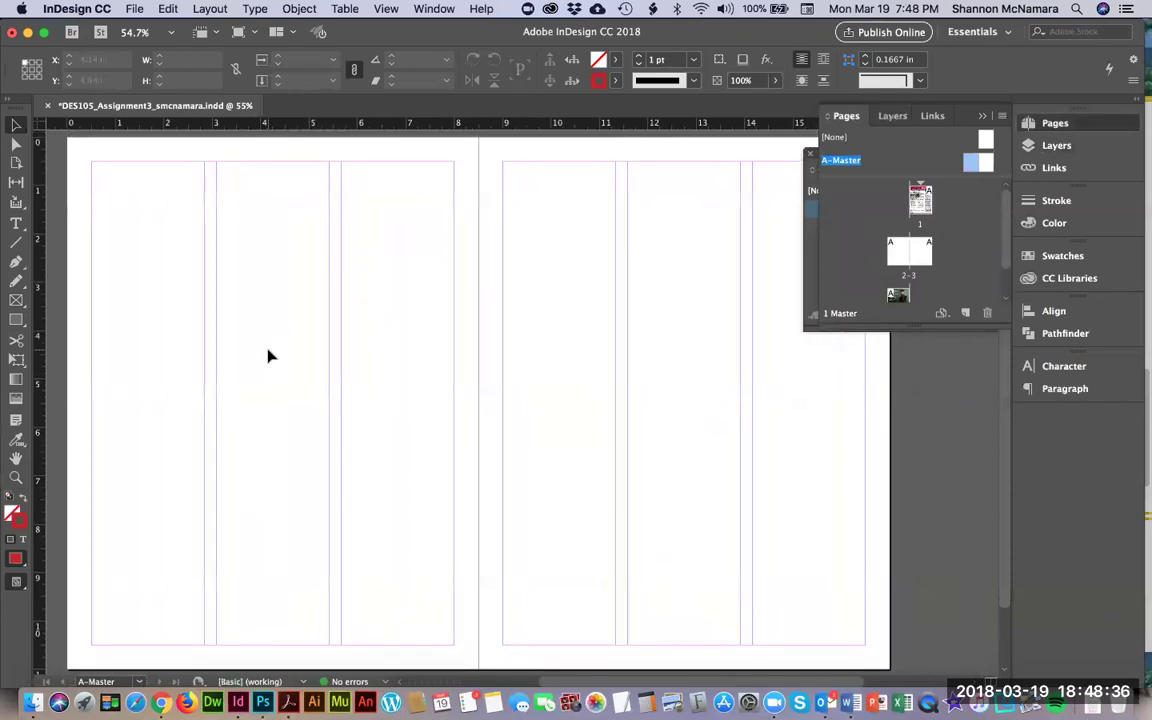
left_click(134, 9)
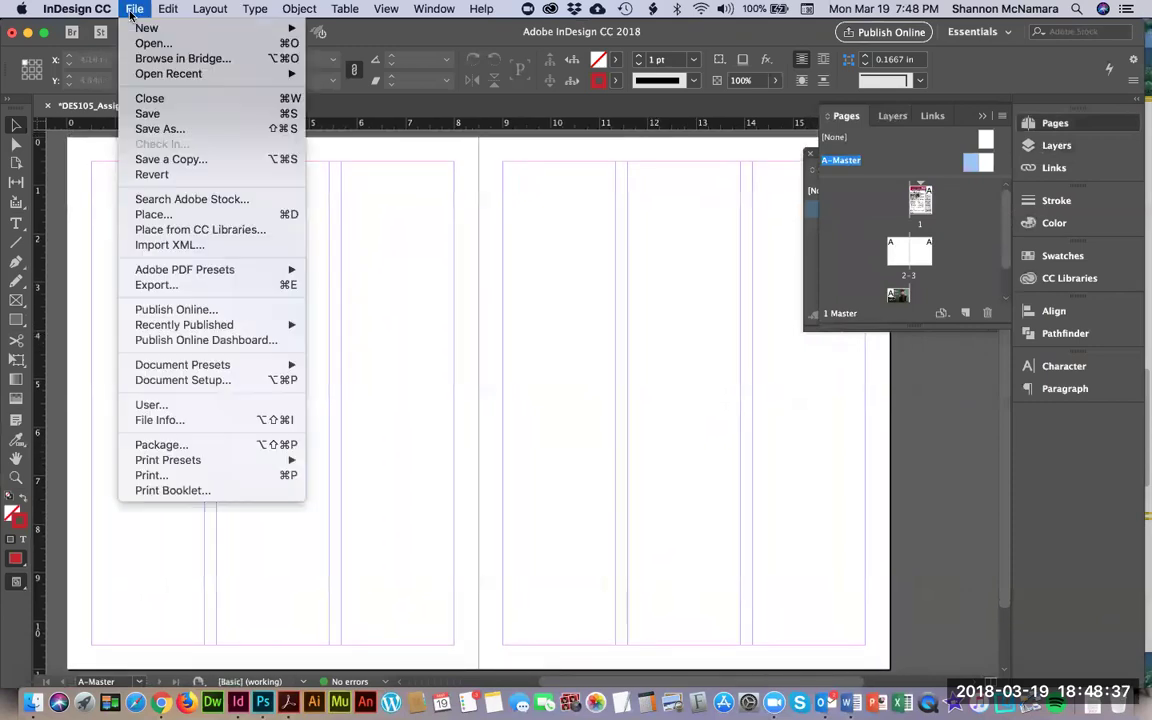
left_click(154, 214)
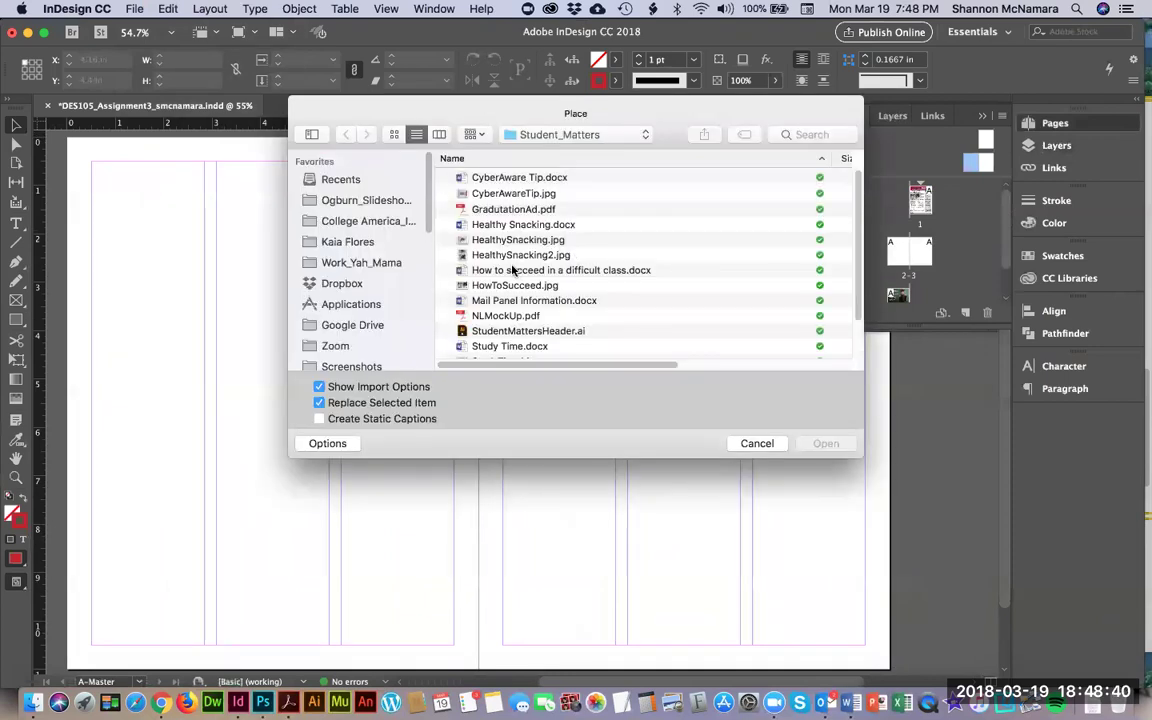
left_click(503, 318)
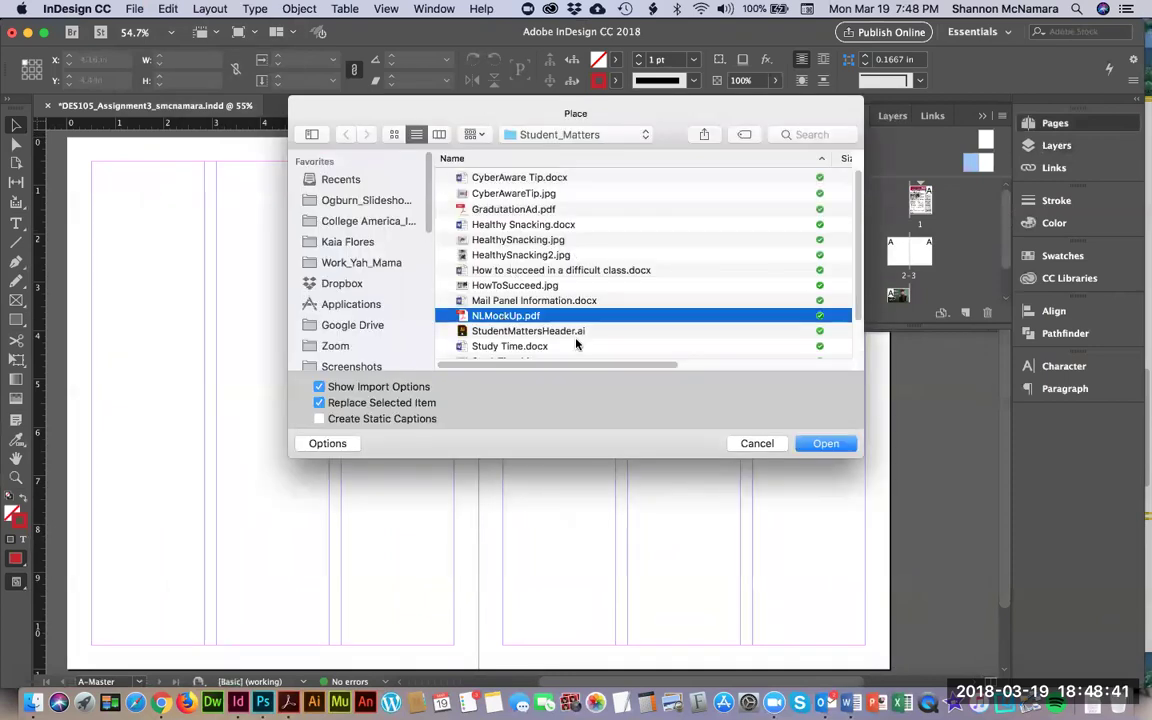
left_click(822, 443)
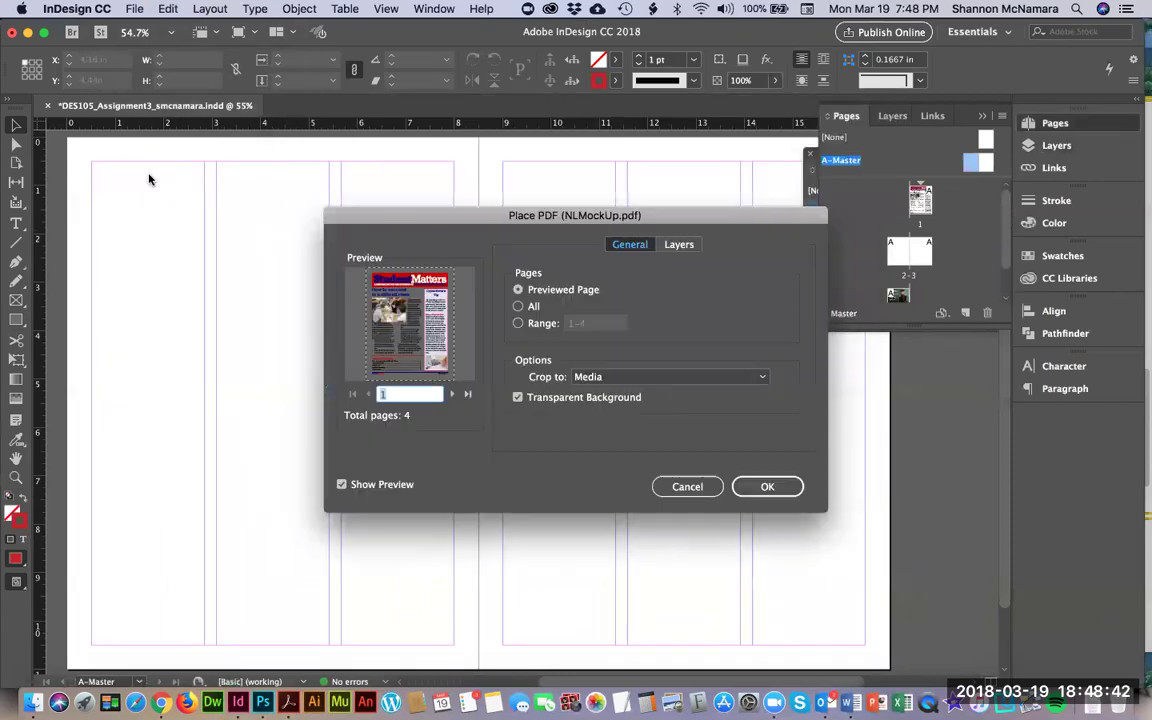
Set the PDF import to the page range 1-2 and load the pages for placement
left_click(518, 324)
left_click(578, 328)
key("BackSpace")
type("2")
left_click(744, 498)
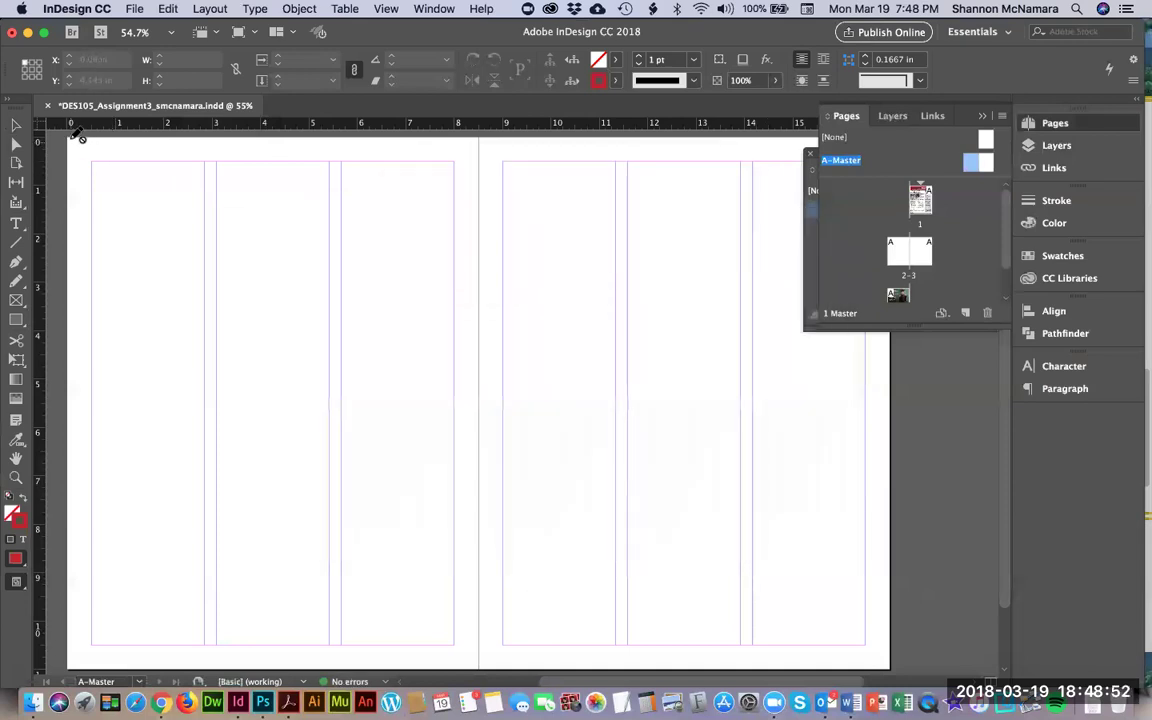
Keep the EXAMPLE layer locked and make Layer 2 the active layer for the placement
left_click(70, 142)
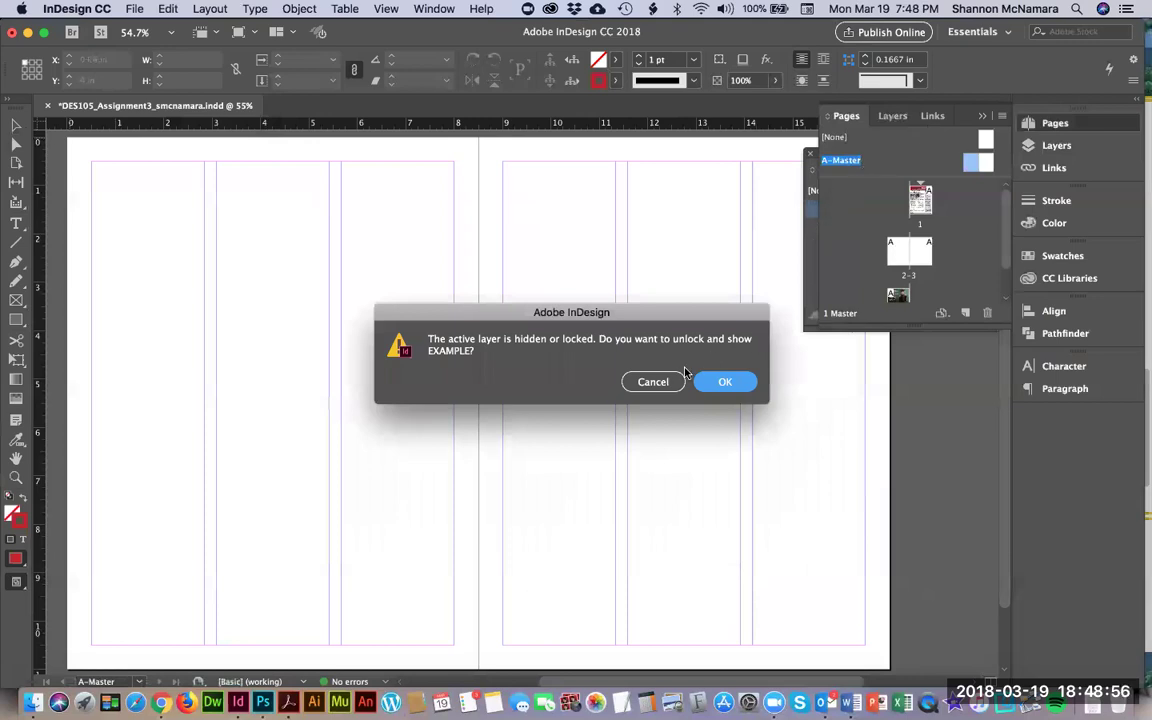
left_click(653, 382)
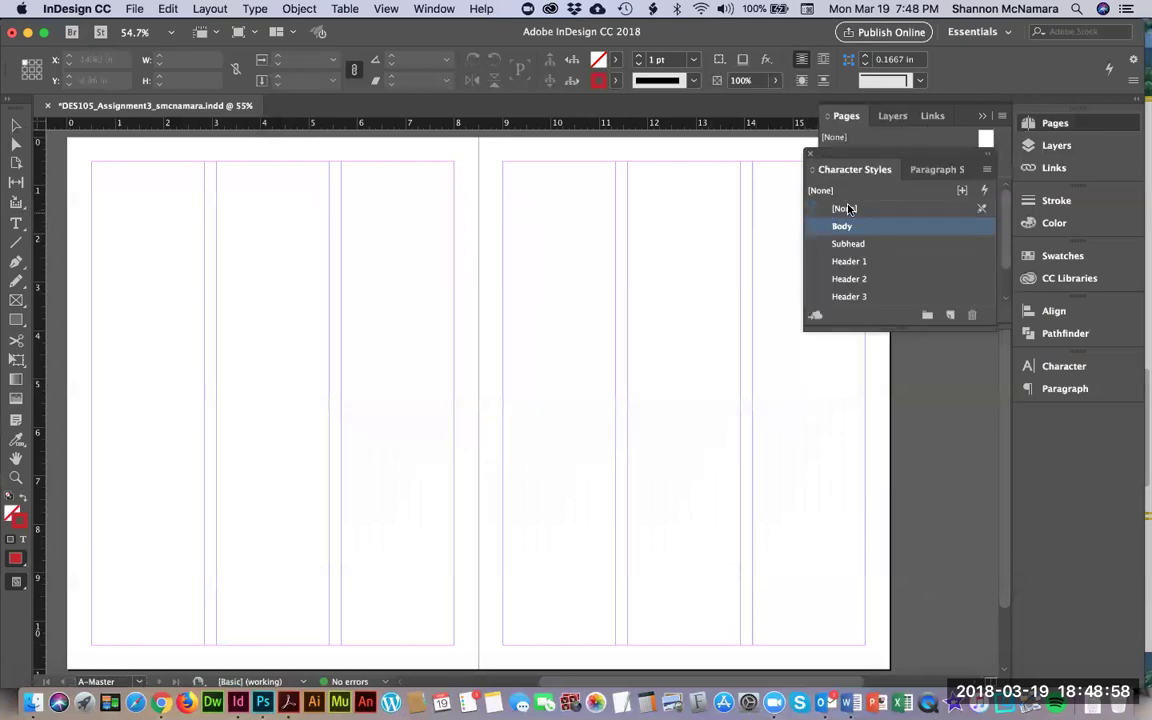
left_click(890, 116)
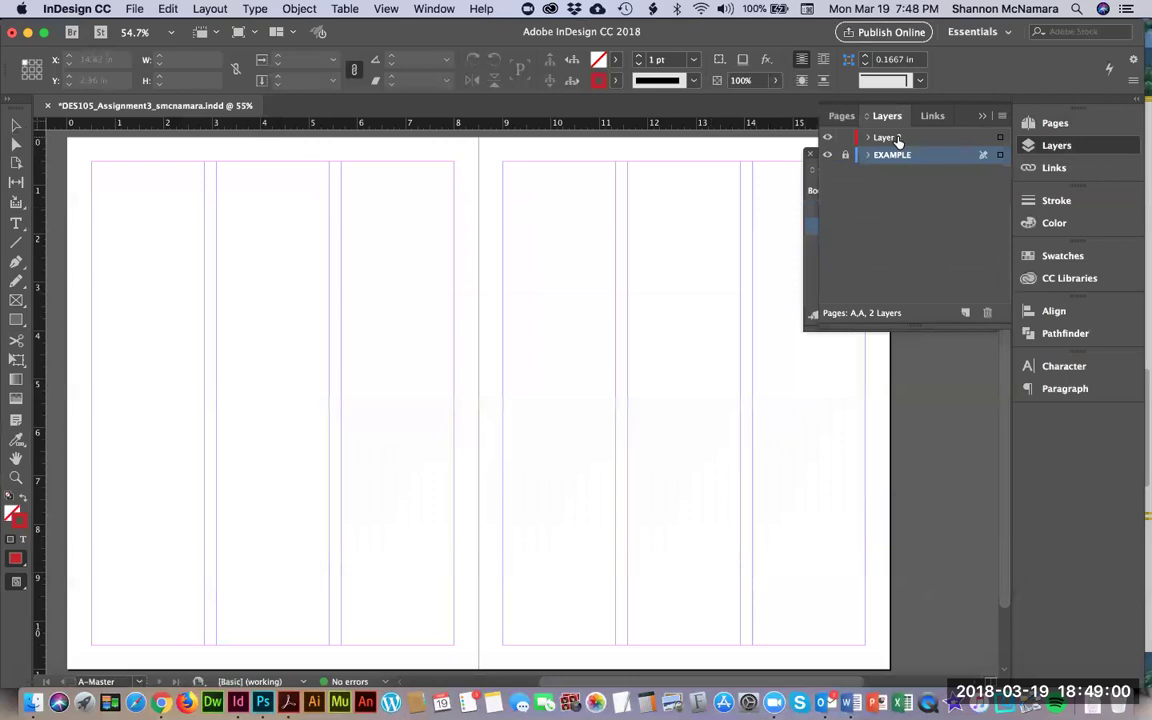
left_click(896, 138)
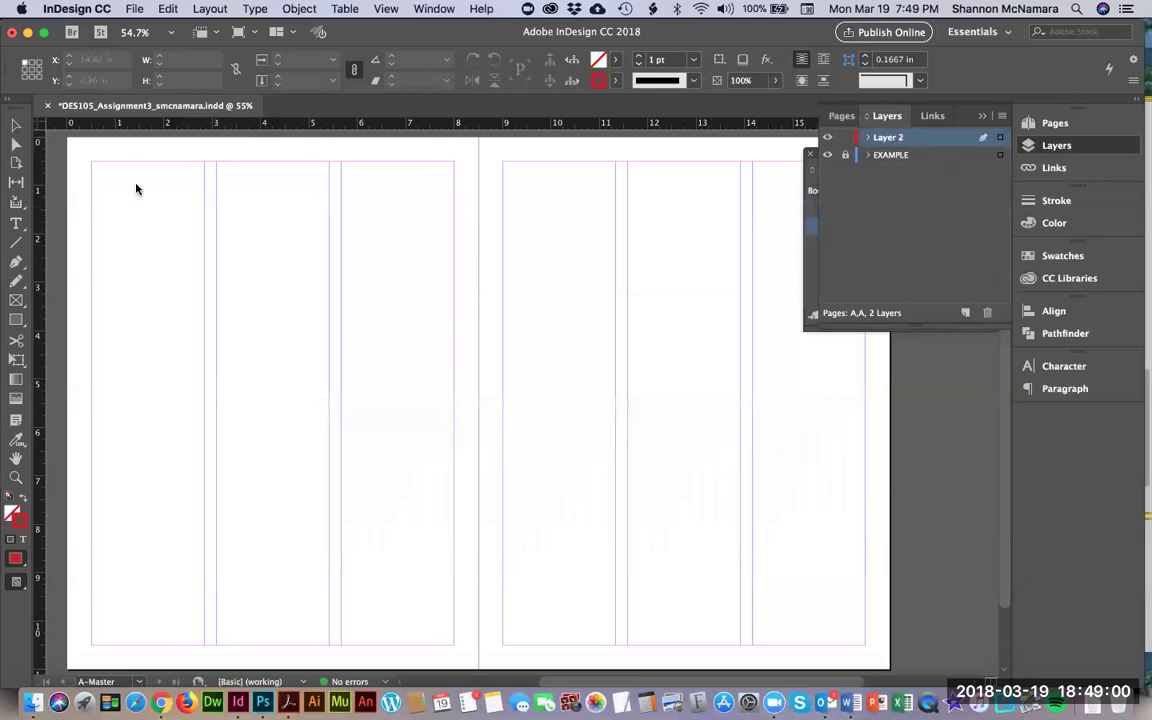
Place the two loaded PDF pages at the upper-left corners of the two A-Master pages, one on each
left_click(65, 142)
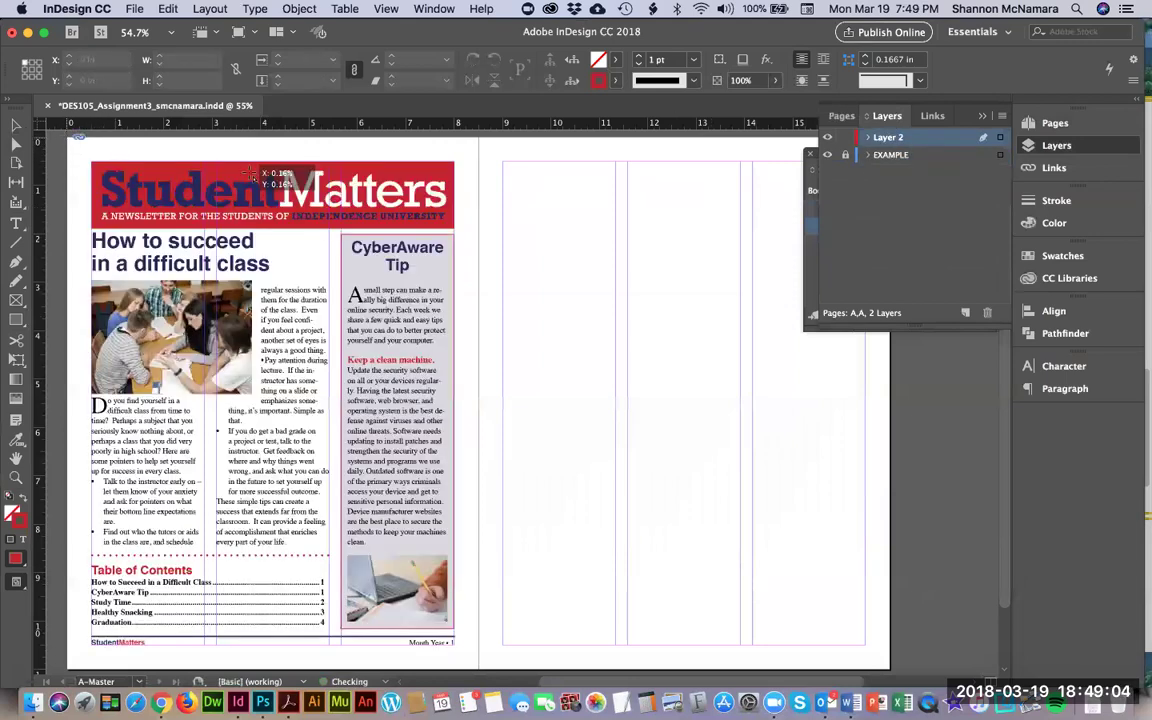
left_click(480, 138)
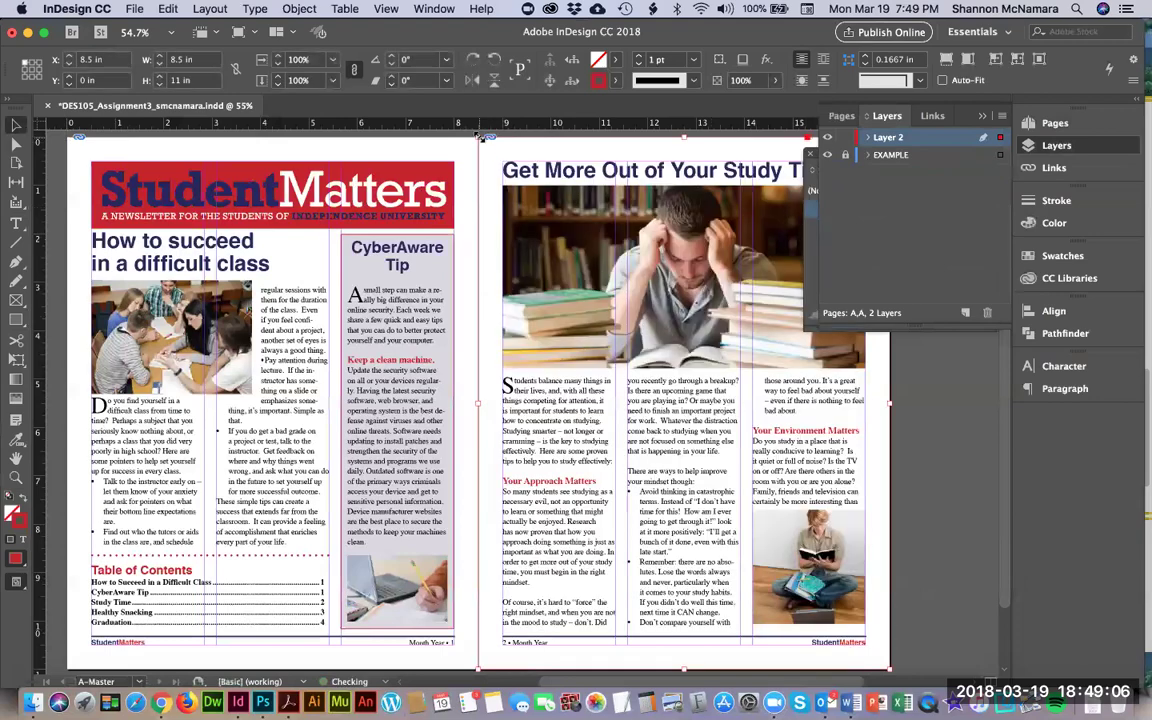
left_click(909, 561)
Inspect the footers with page number and date on both placed master pages
scroll(909, 561, "down", 2)
scroll(909, 561, "right", 1)
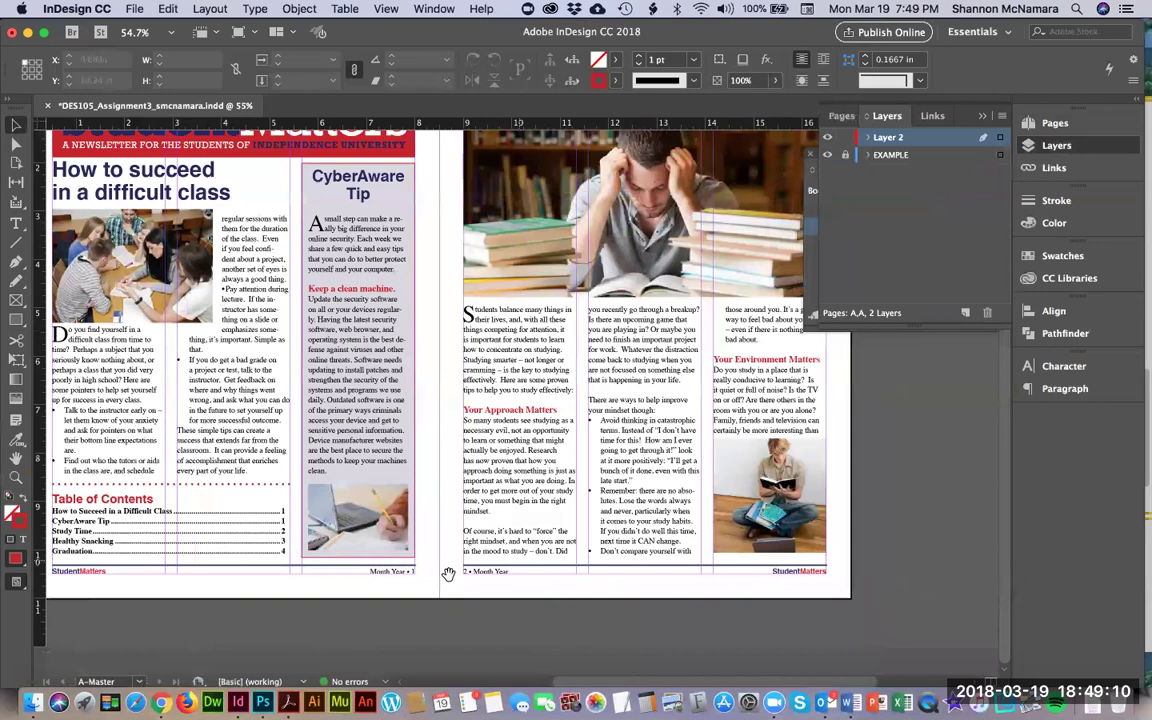
scroll(343, 566, "left", 3)
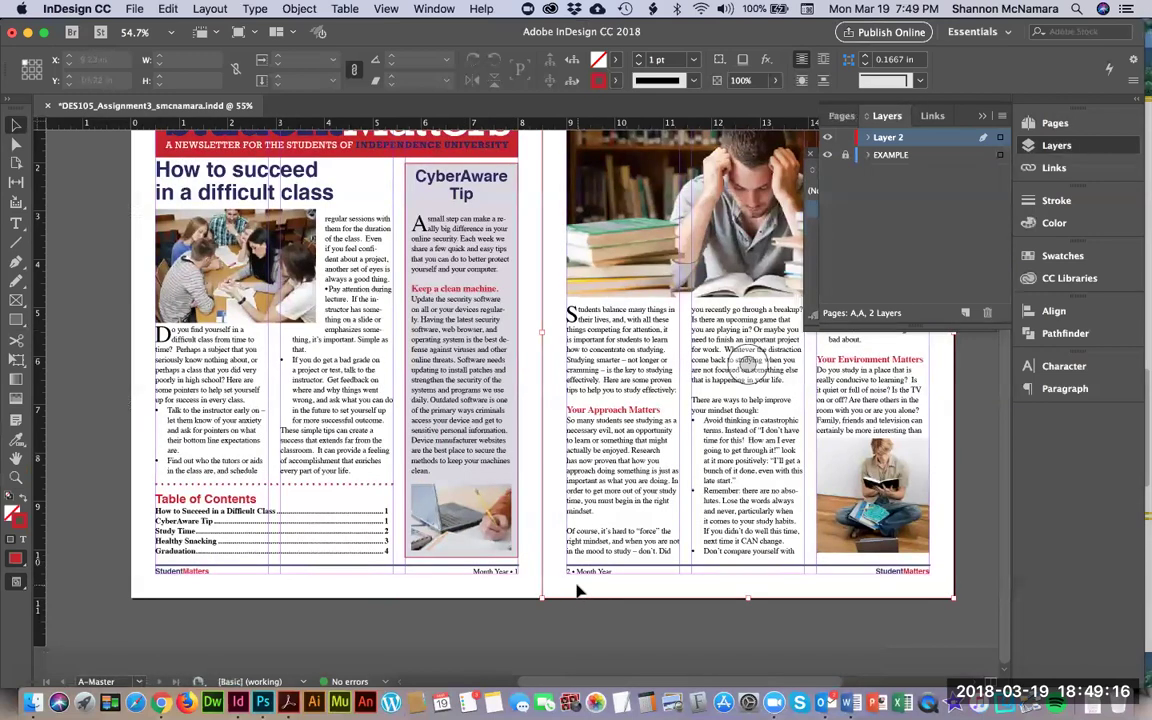
left_click(577, 590)
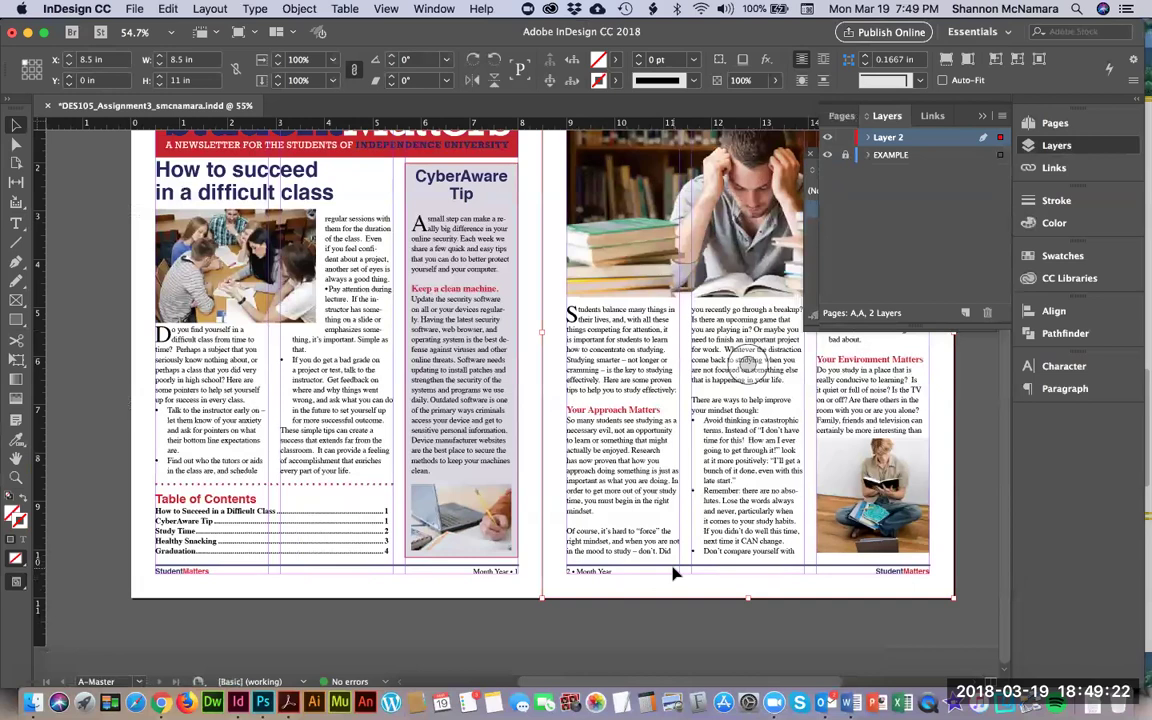
left_click(418, 562)
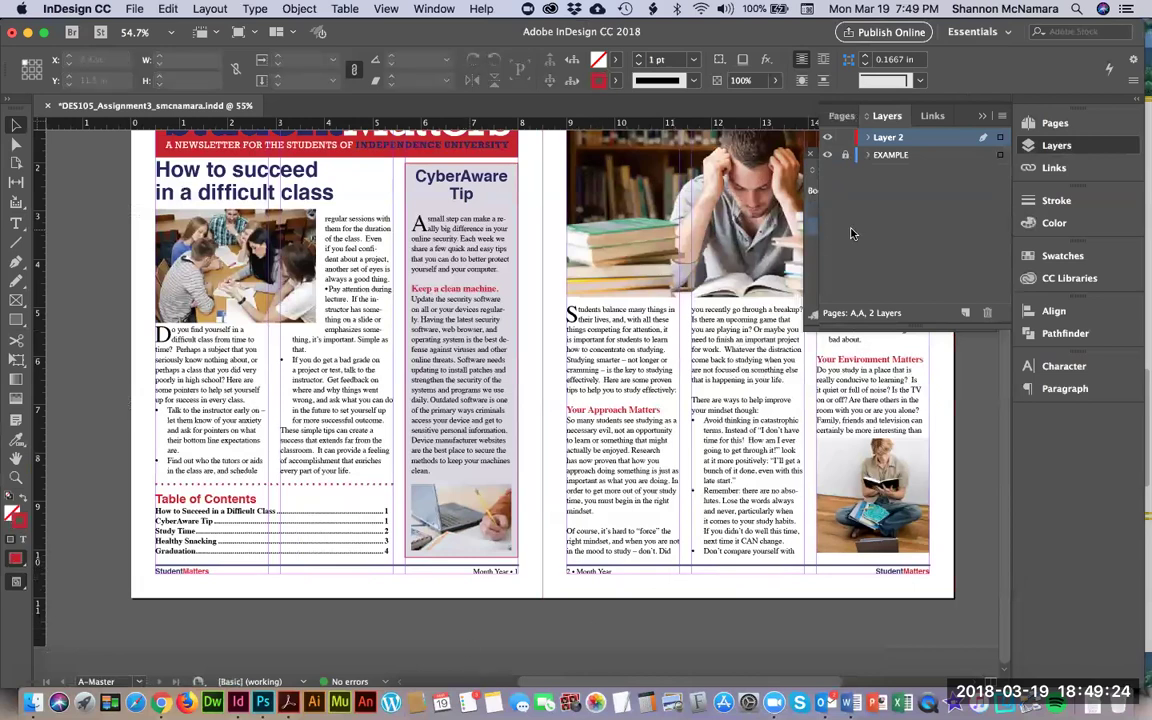
Open document page 1 and hide the EXAMPLE layer so only the master content shows
key("shift+super+F11")
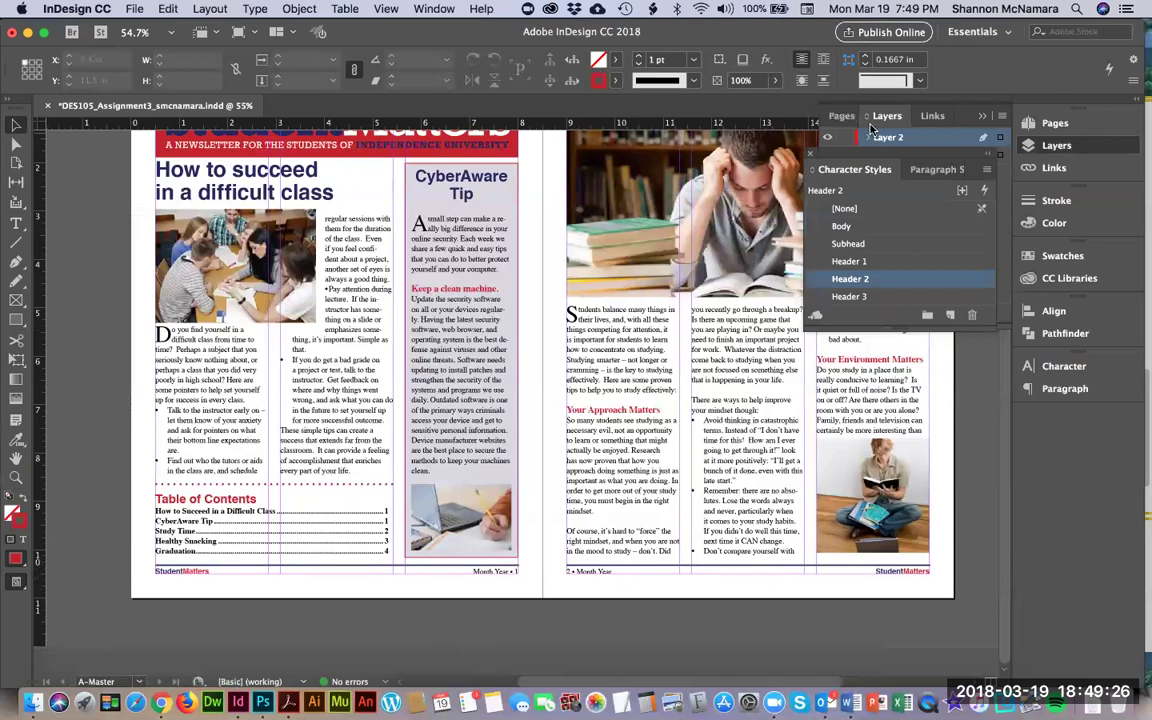
left_click(842, 117)
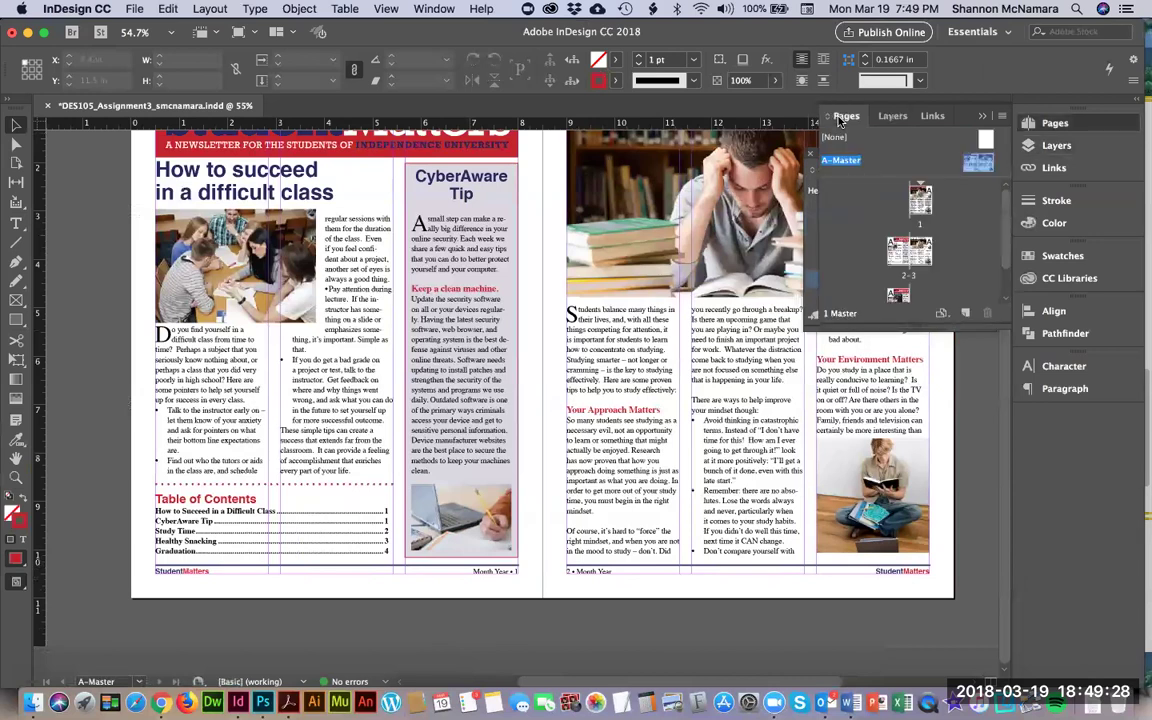
double_click(920, 202)
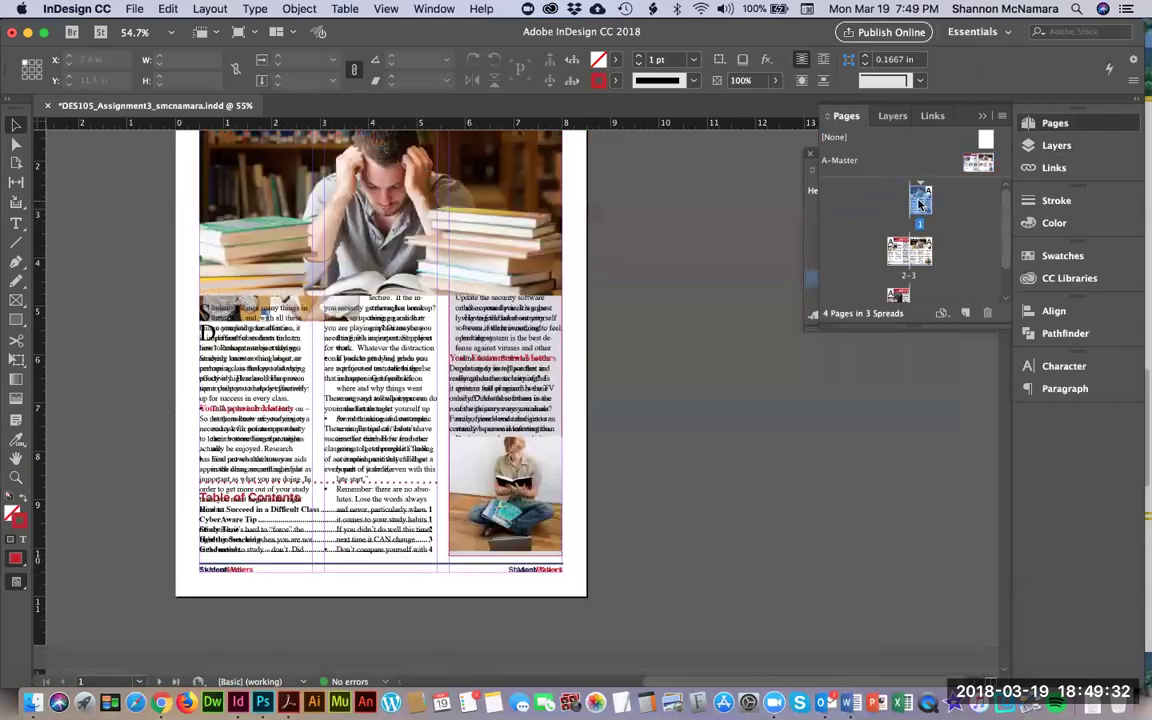
left_click(814, 224)
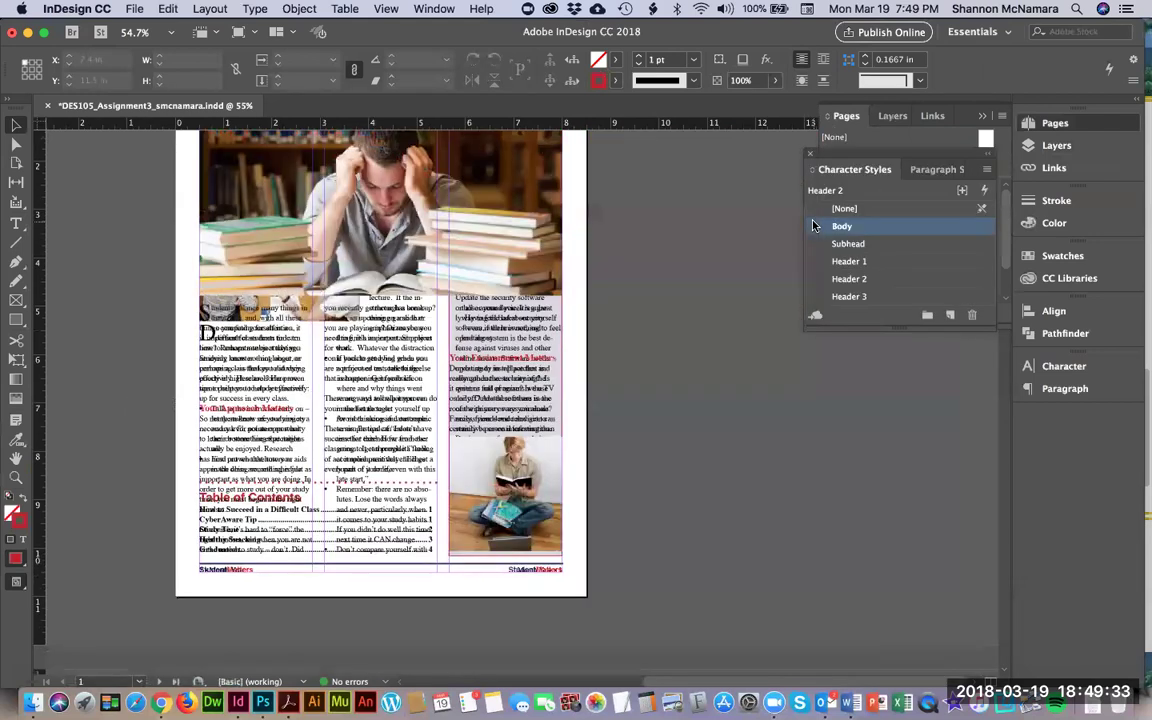
left_click(888, 118)
left_click(888, 118)
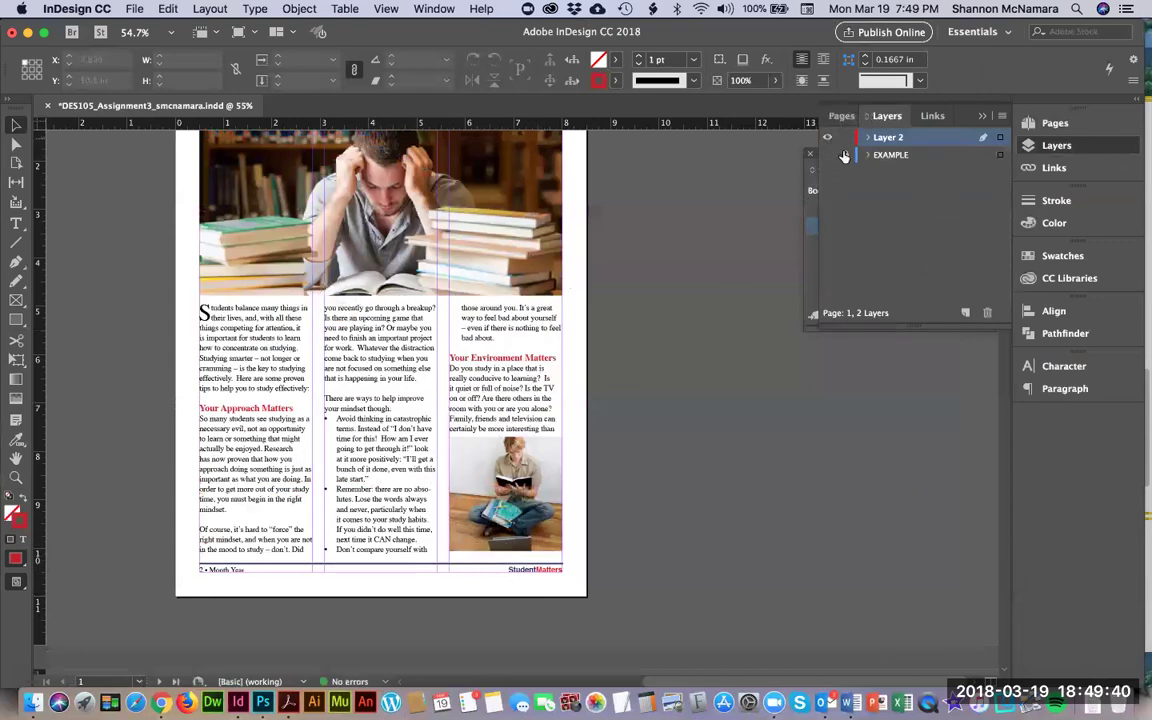
Open spread 2-3 and examine how the placed master pages appear on document pages 2 to 4
left_click(843, 118)
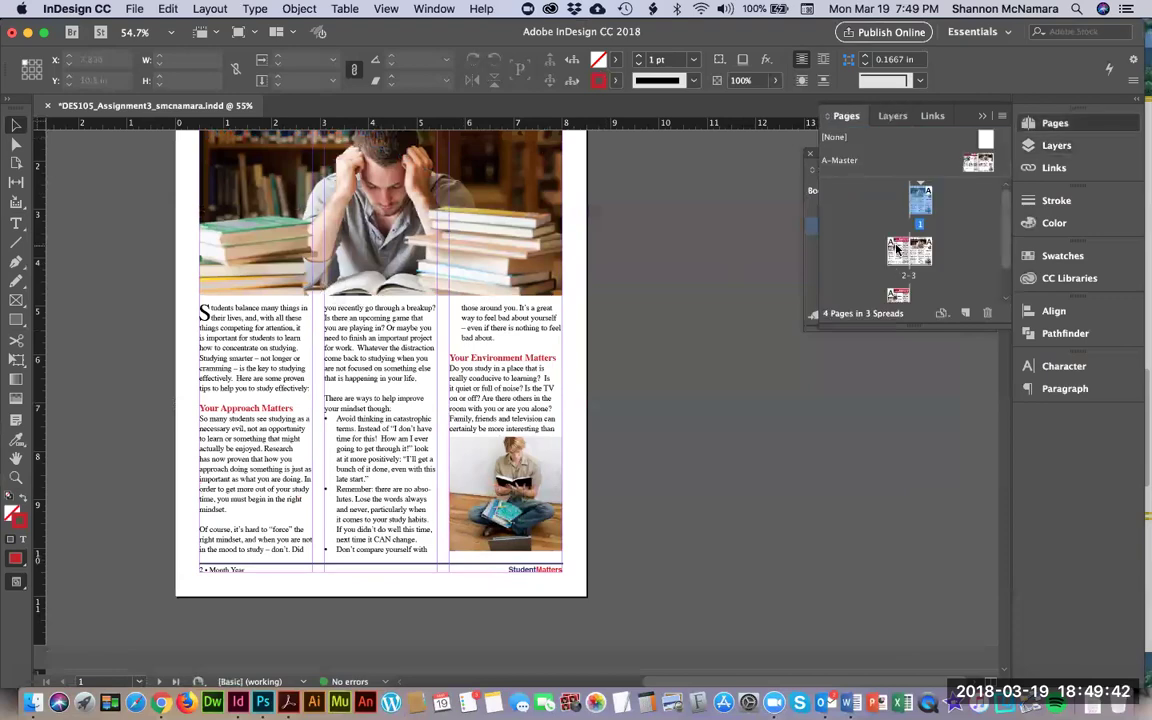
double_click(909, 250)
scroll(377, 275, "right", 5)
scroll(377, 275, "up", 2)
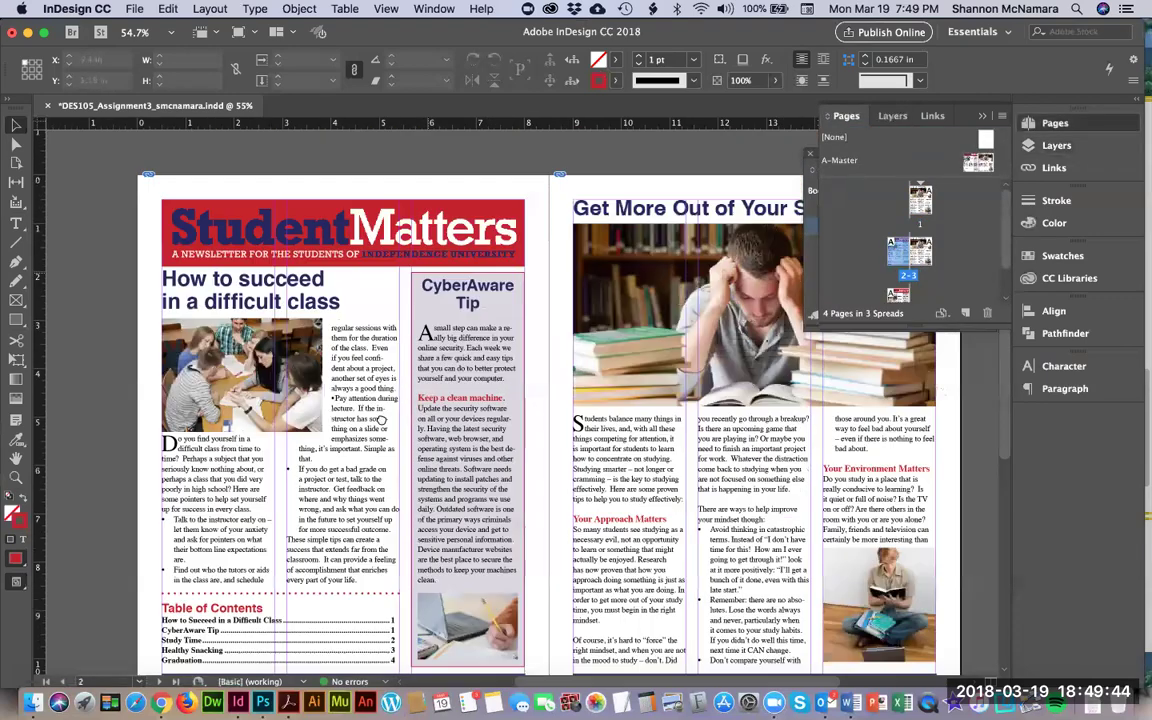
scroll(305, 490, "down", 3)
scroll(305, 490, "left", 1)
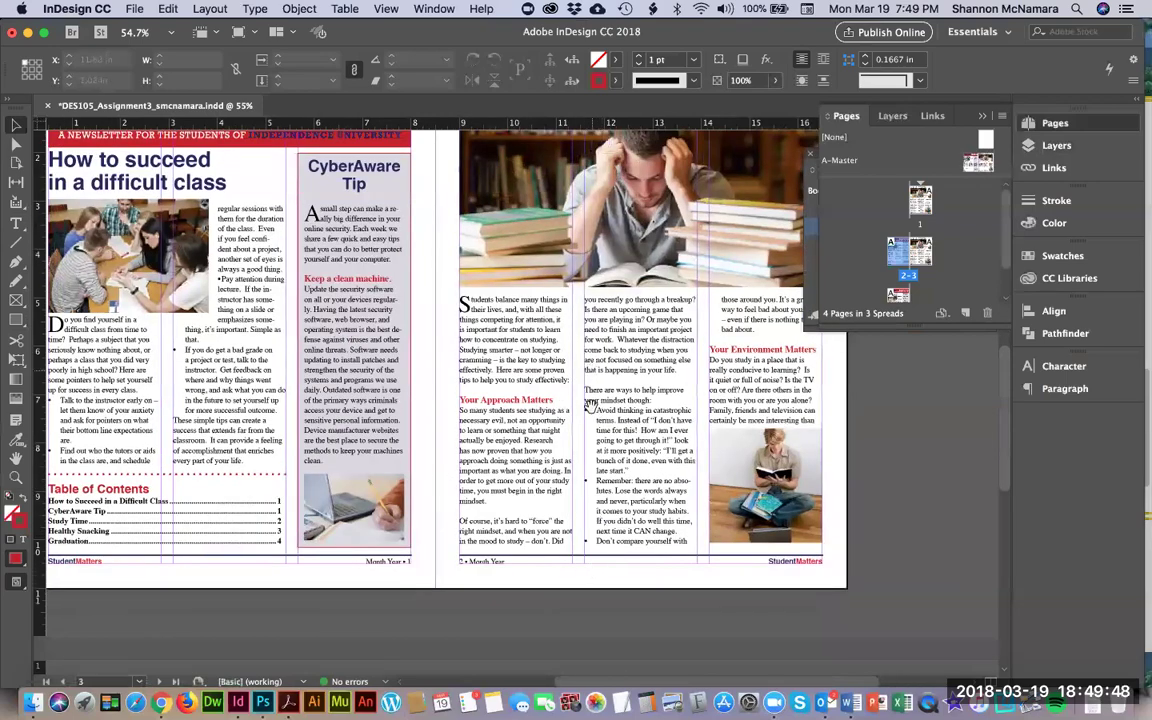
scroll(490, 300, "up", 4)
scroll(490, 300, "left", 2)
scroll(584, 341, "down", 10)
scroll(584, 341, "left", 1)
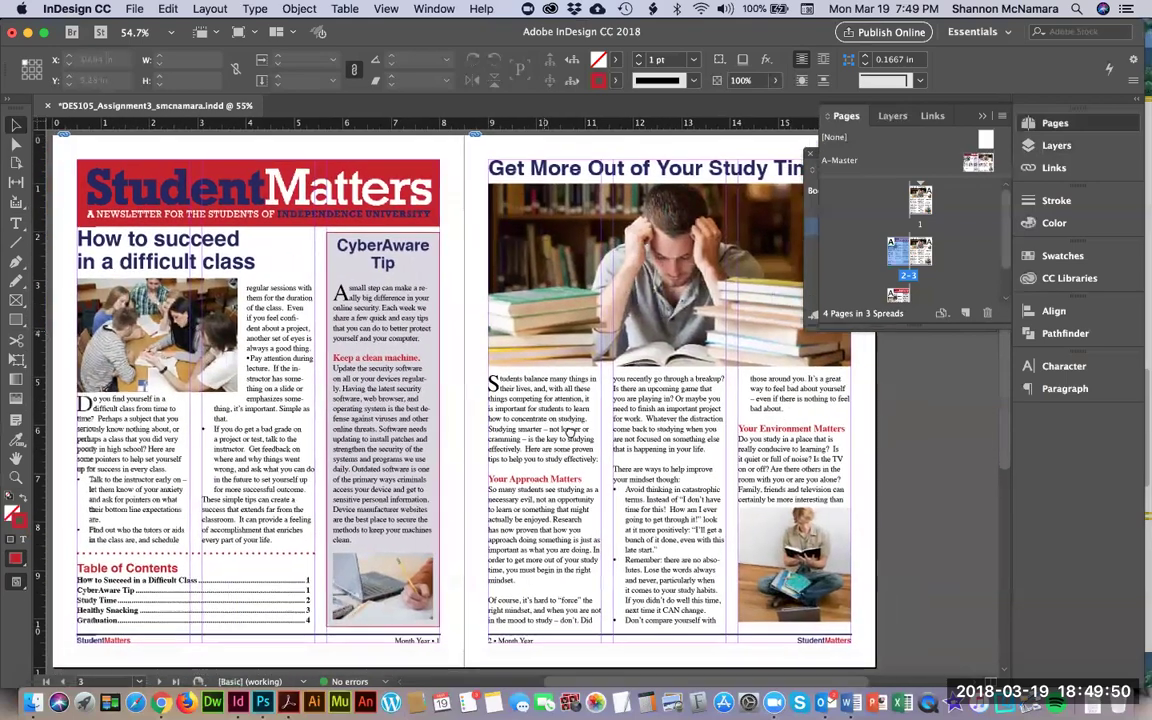
scroll(584, 341, "down", 5)
scroll(584, 341, "left", 1)
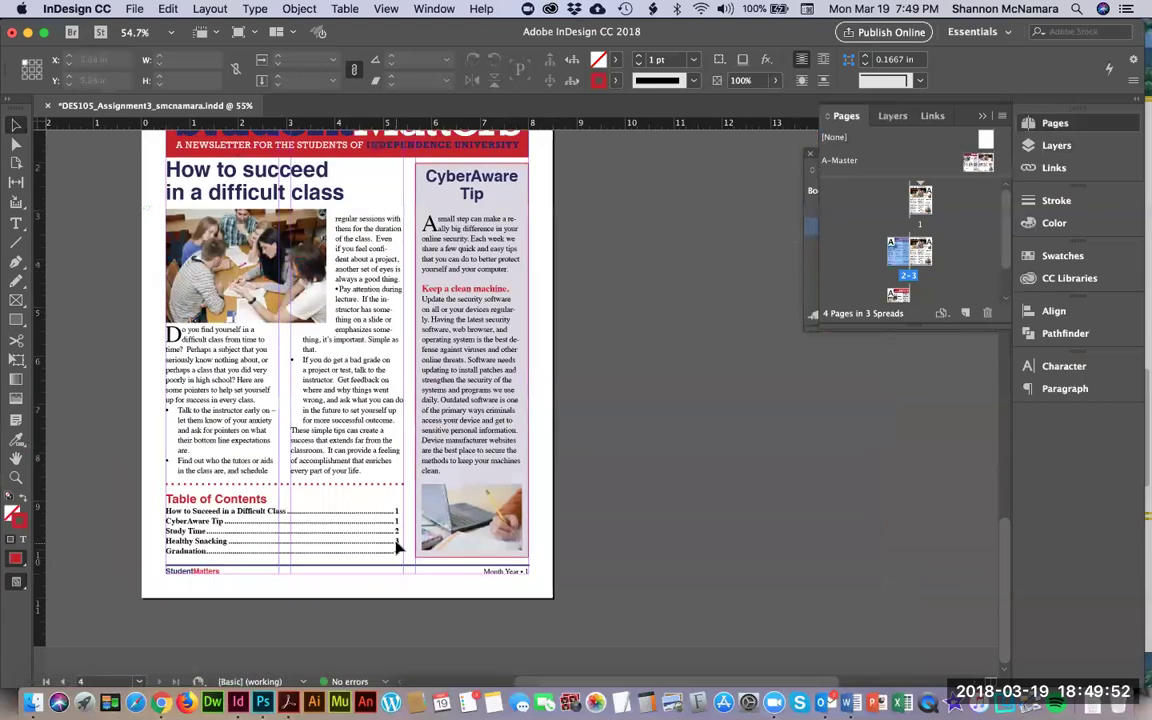
scroll(330, 530, "up", 12)
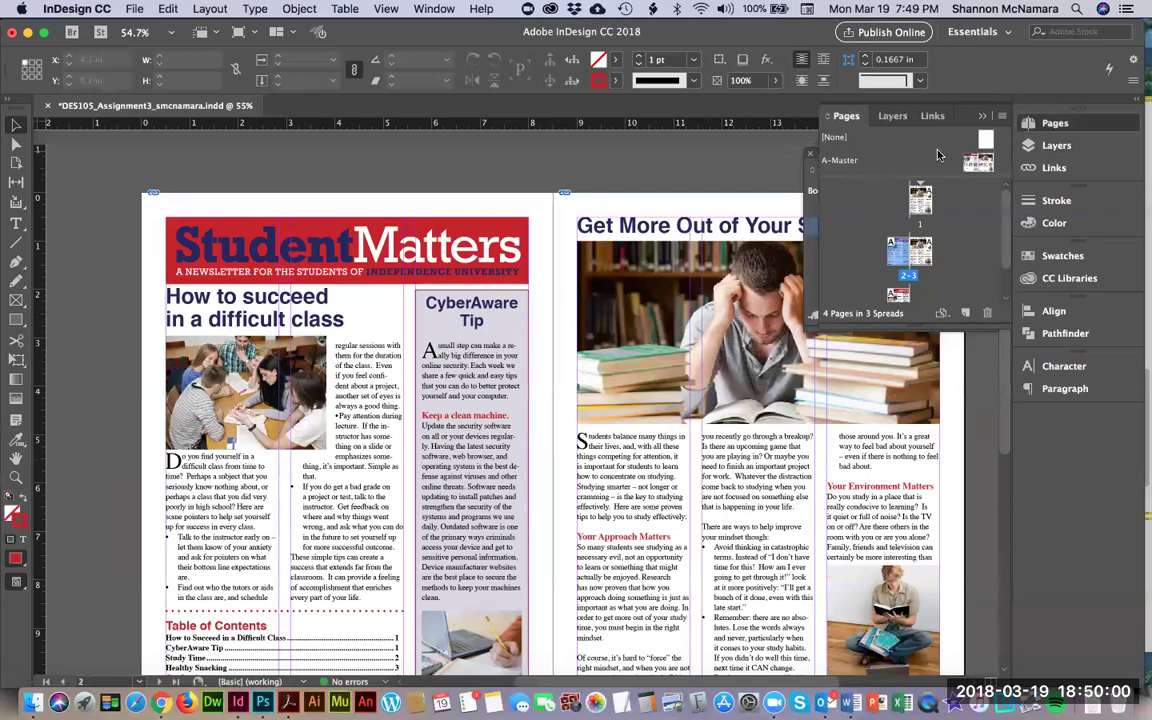
Delete the mock-up from the right-hand page of A-Master and move the front-page mock-up from the left-hand page onto it
double_click(978, 163)
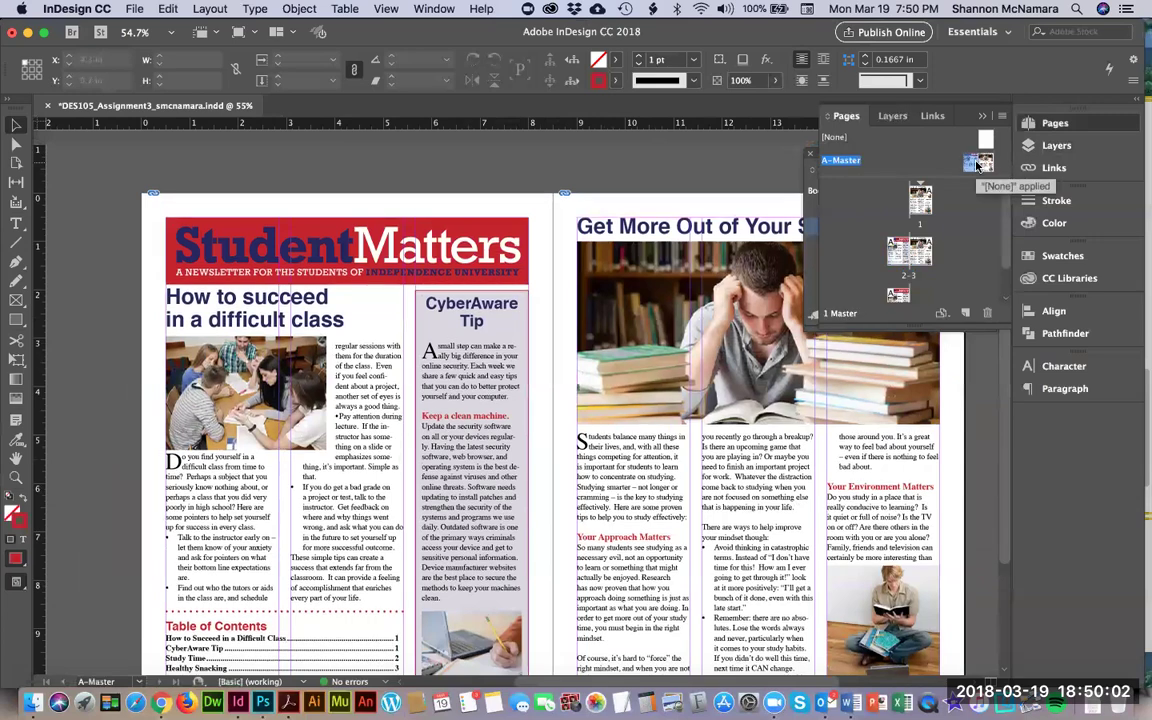
scroll(688, 543, "down", 3)
scroll(688, 543, "right", 5)
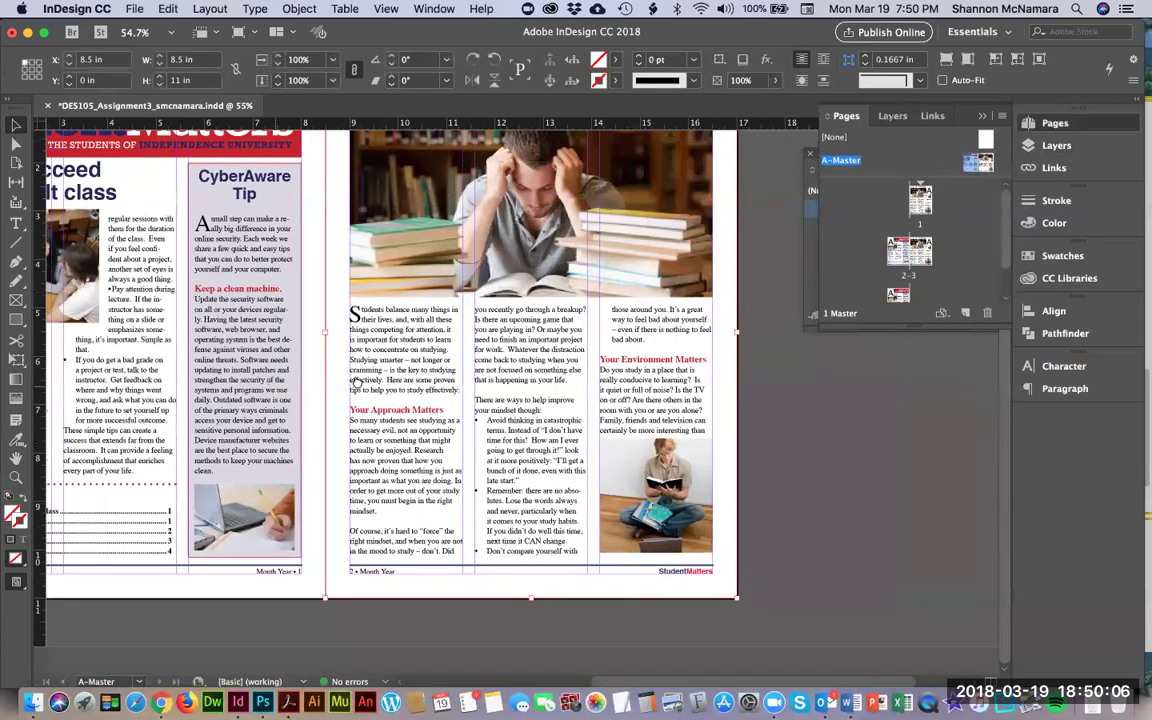
scroll(322, 345, "left", 5)
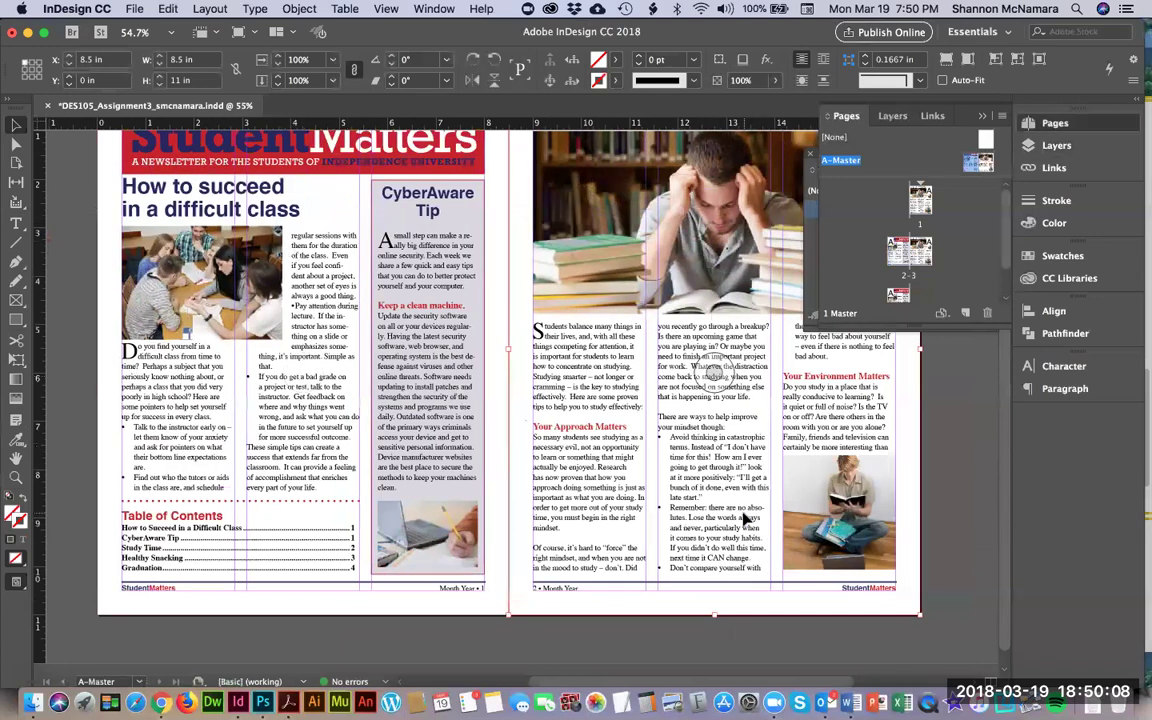
key("Delete")
scroll(585, 412, "right", 5)
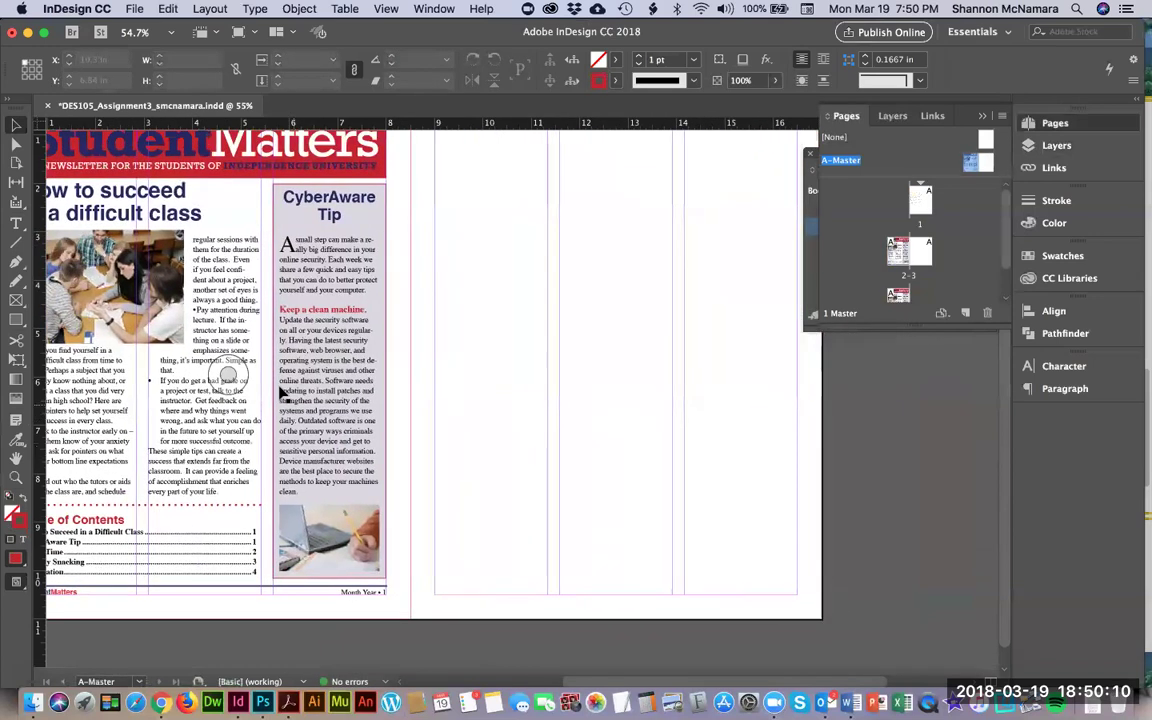
left_click_drag(365, 401, 719, 418)
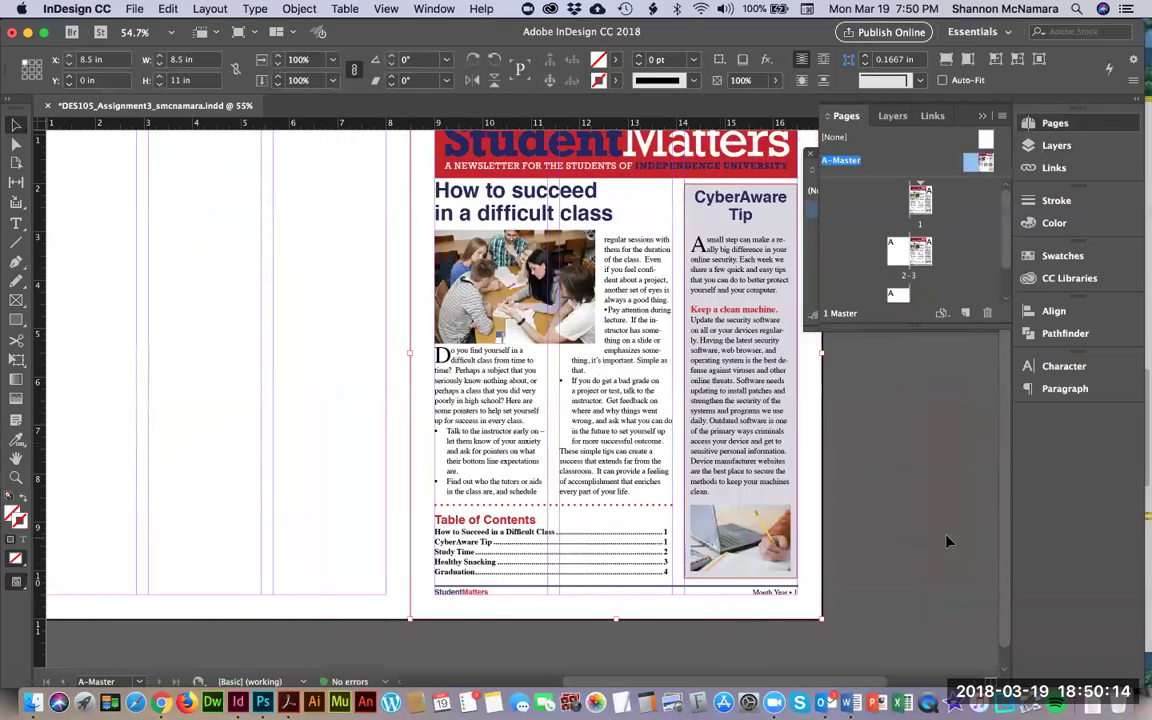
Inspect document spread 2-3 and page 1 to see how the changed master appears on them
double_click(896, 255)
left_click_drag(706, 219, 327, 443)
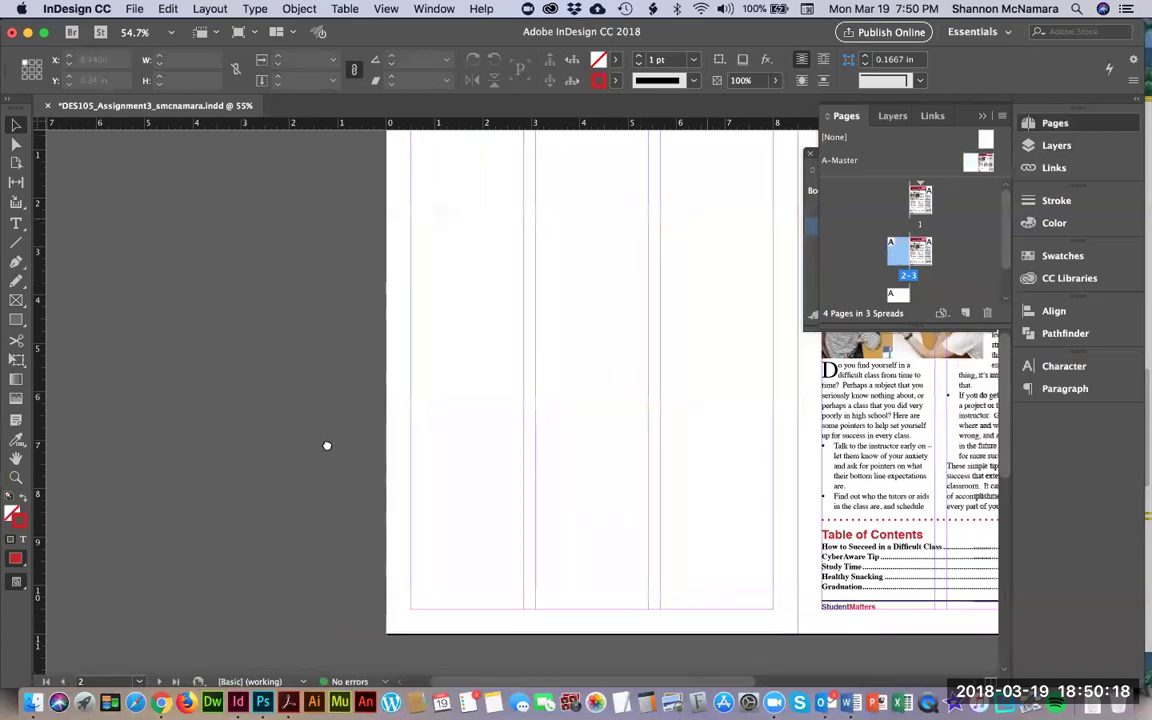
left_click_drag(612, 337, 418, 539)
left_click_drag(522, 332, 546, 544)
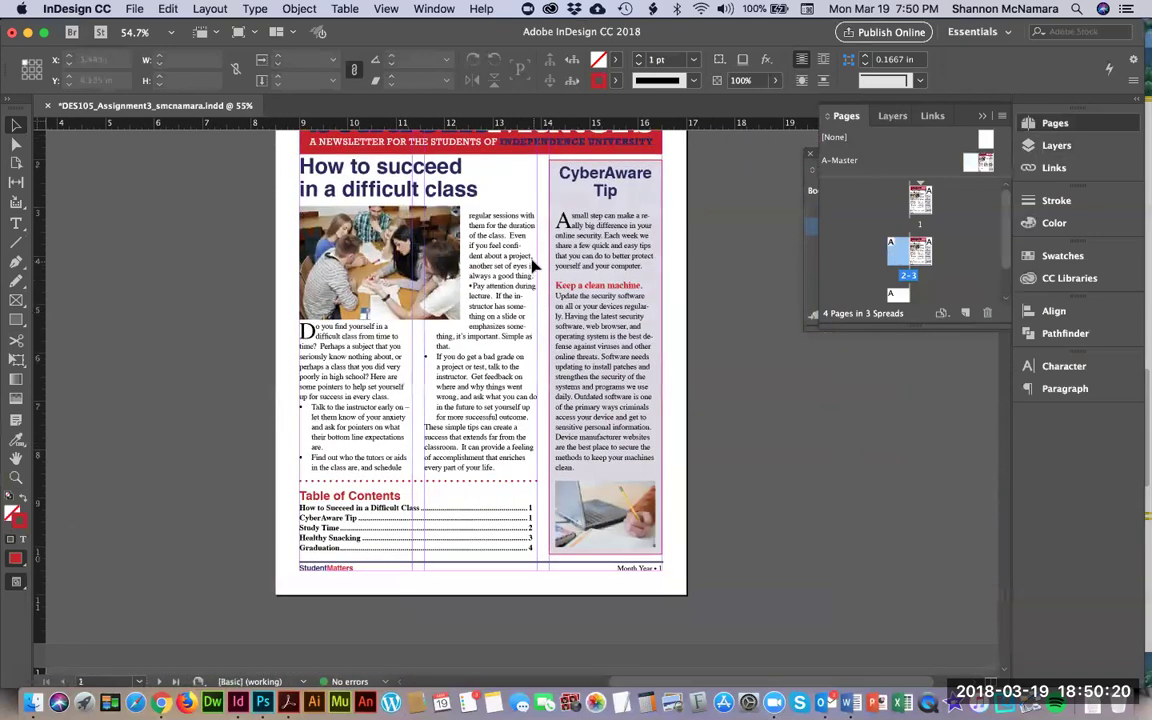
Open the A-Master spread and examine the StudentMatters footer on its right-hand page up close
double_click(972, 165)
left_click_drag(750, 450, 499, 452)
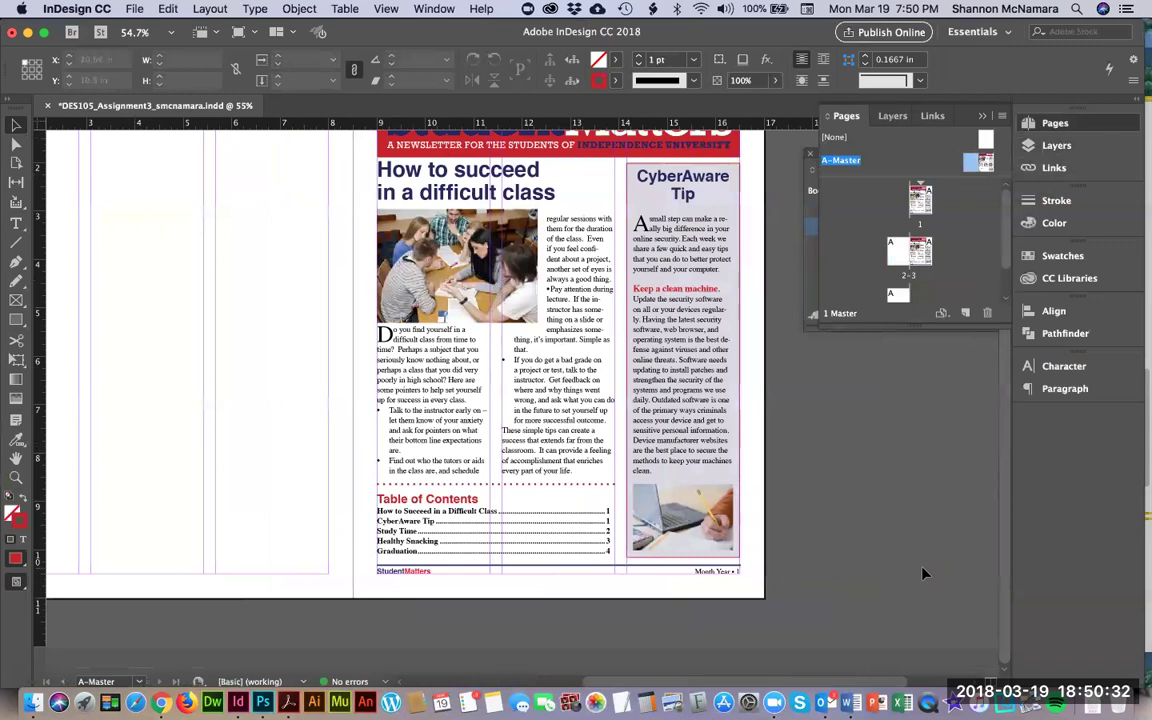
key("z")
left_click_drag(333, 502, 761, 602)
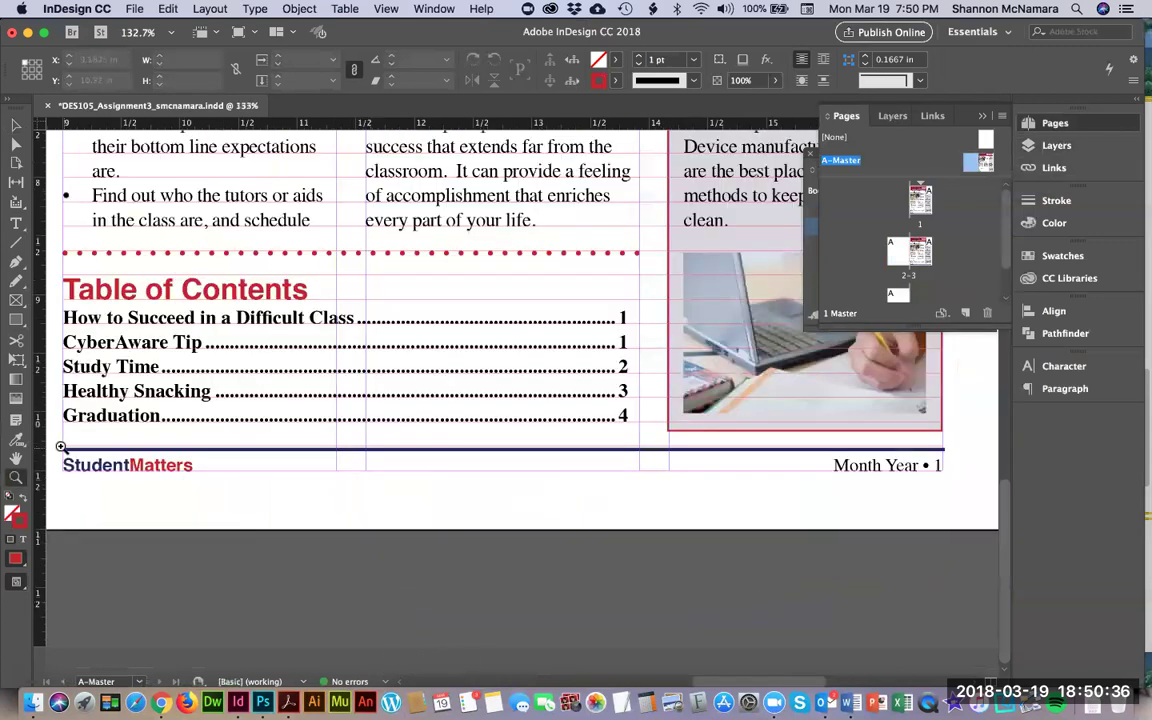
scroll(86, 453, "left", 3)
left_click_drag(136, 419, 397, 508)
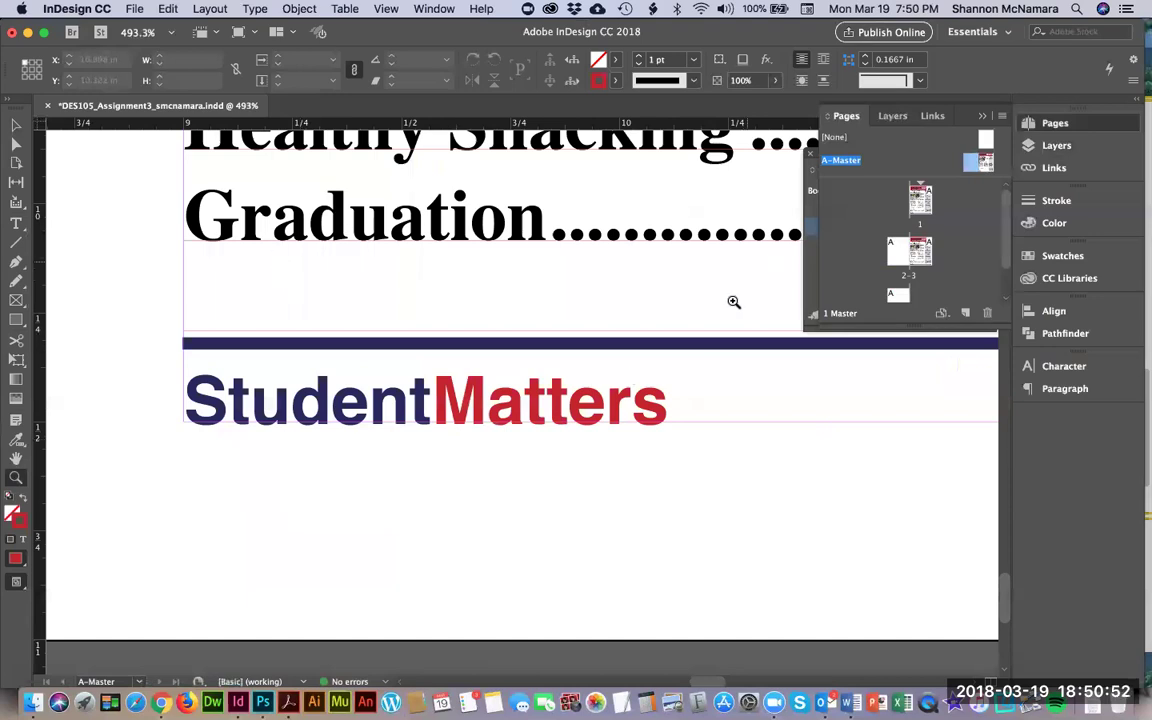
Draw a text frame about 1.49 in wide and 0.3 in tall over the StudentMatters footer and search the fonts for Helvetica
key("t")
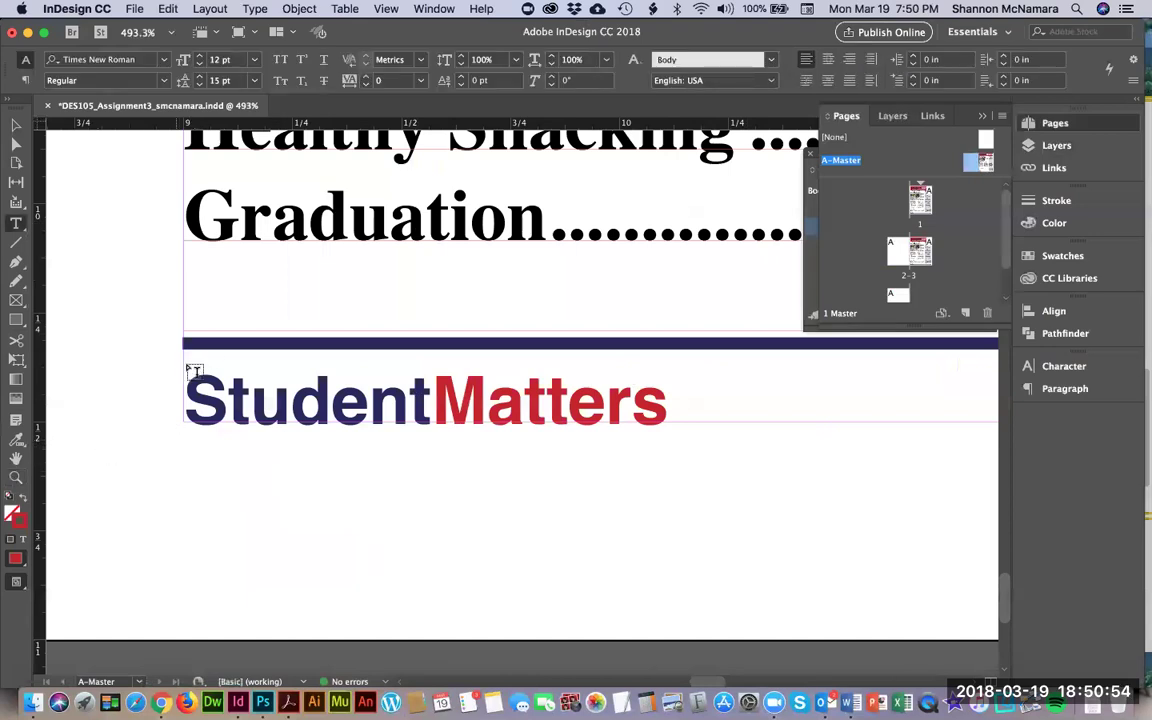
left_click_drag(184, 366, 832, 492)
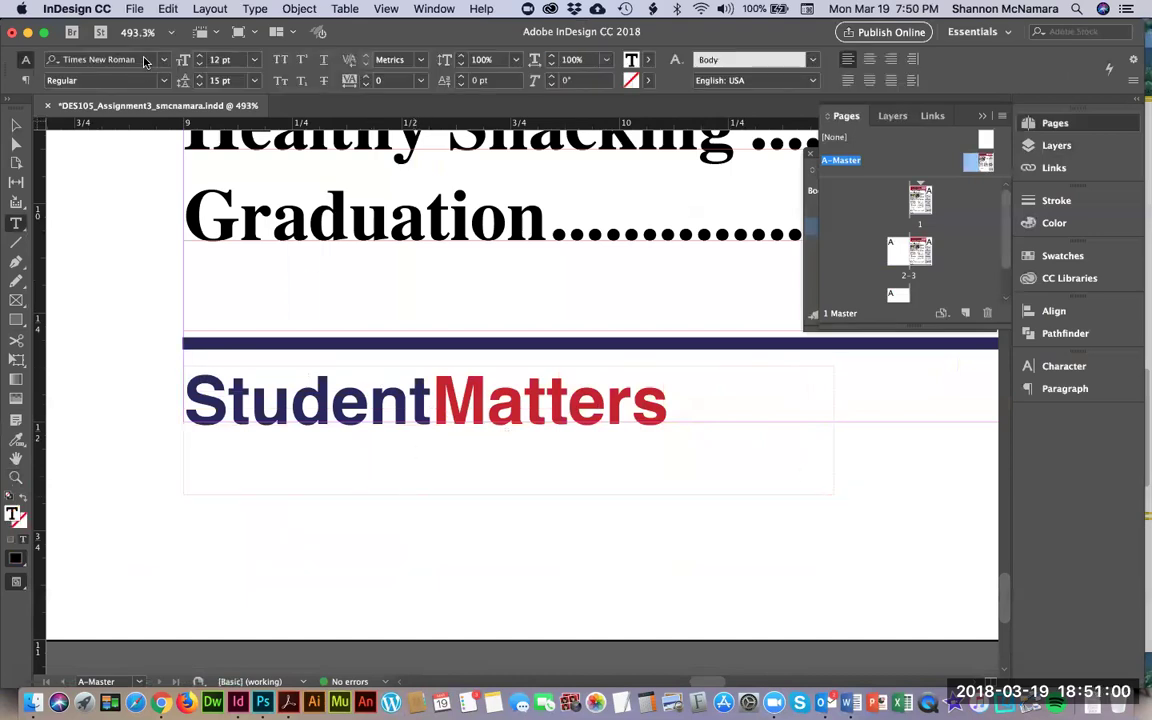
key("super+alt+shift+m")
type("helvet")
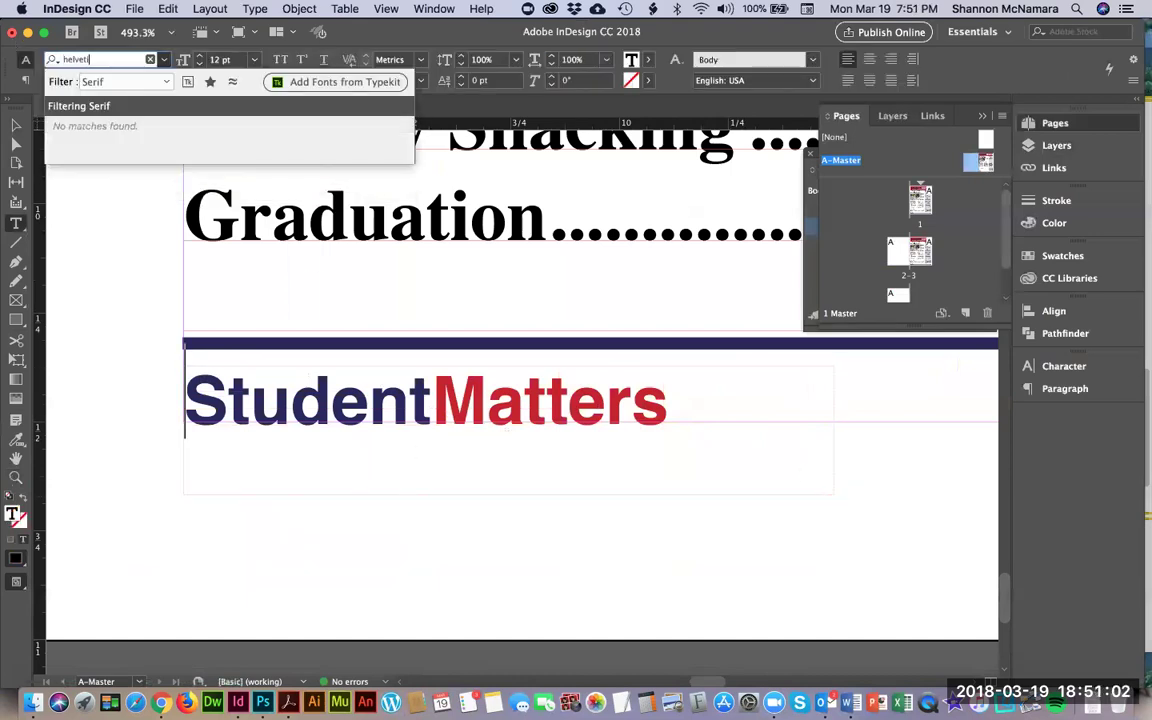
key("BackSpace")
key("BackSpace")
key("BackSpace")
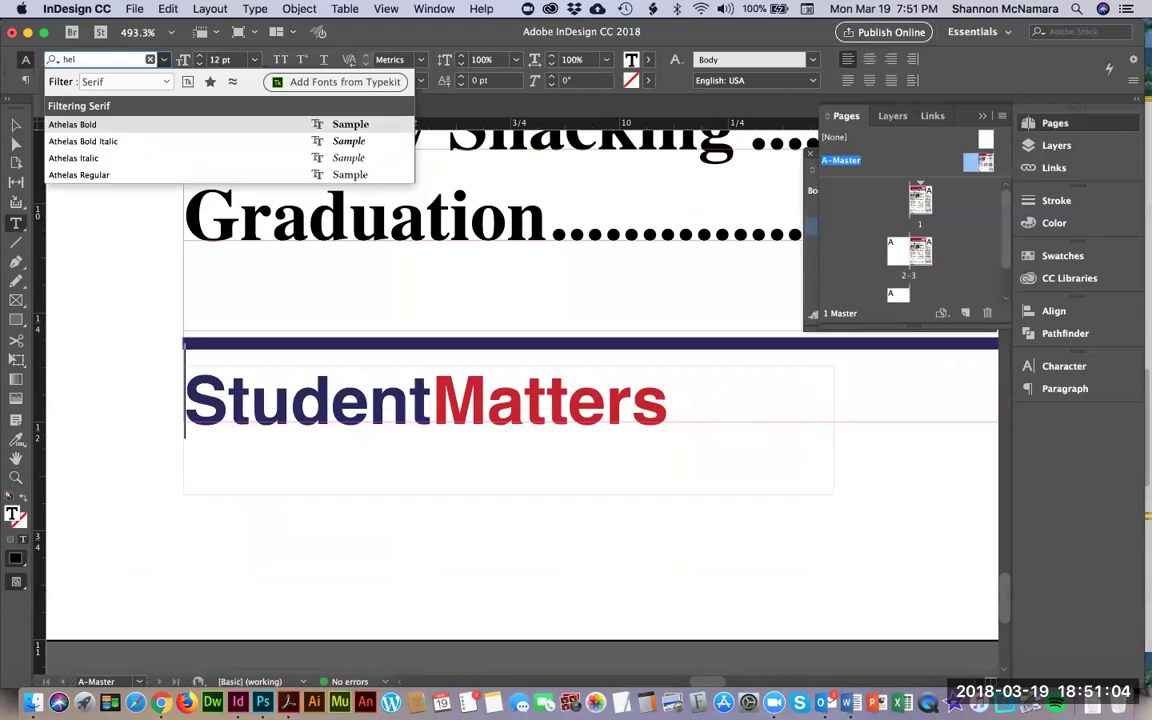
type("vetica")
key("Escape")
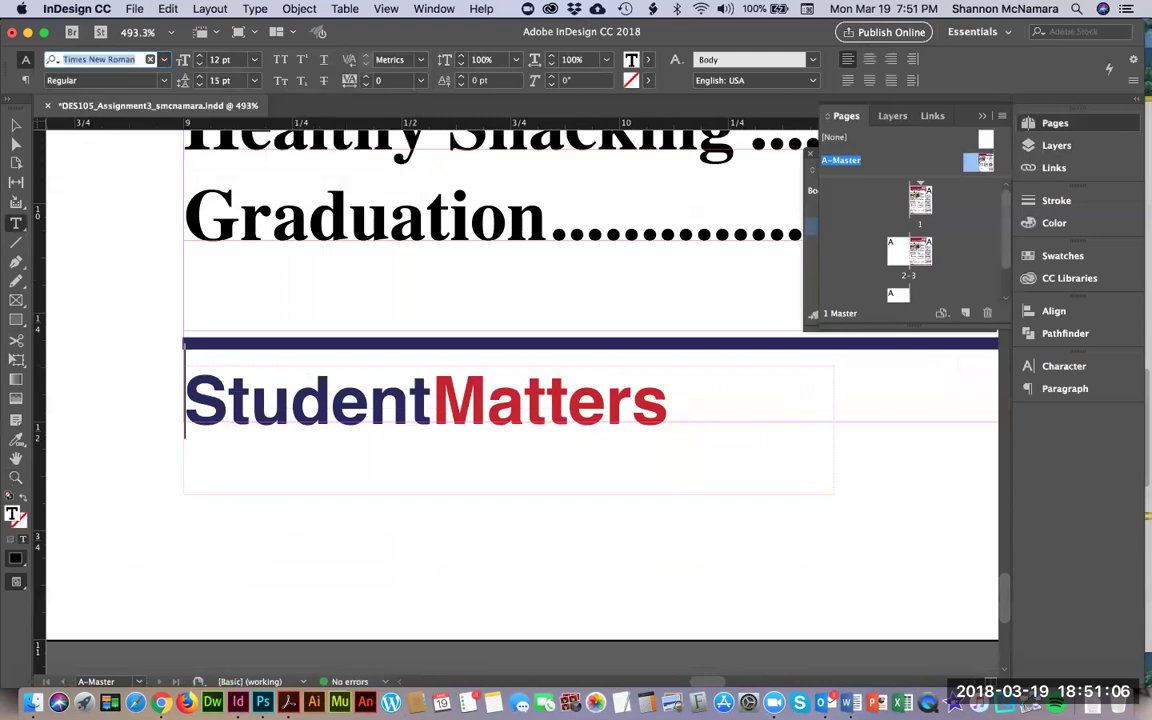
left_click(237, 458)
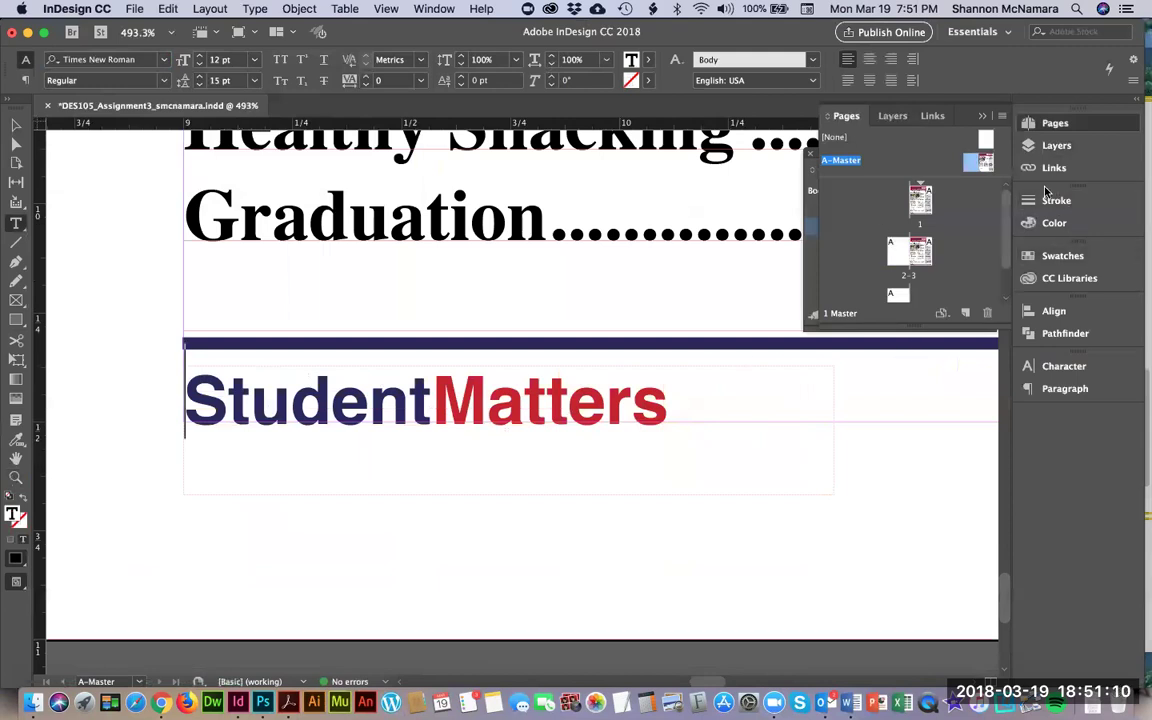
Set the font list filter to All Classes and set the footer text frame's font to Helvetica Bold
key("super+t")
type("hel")
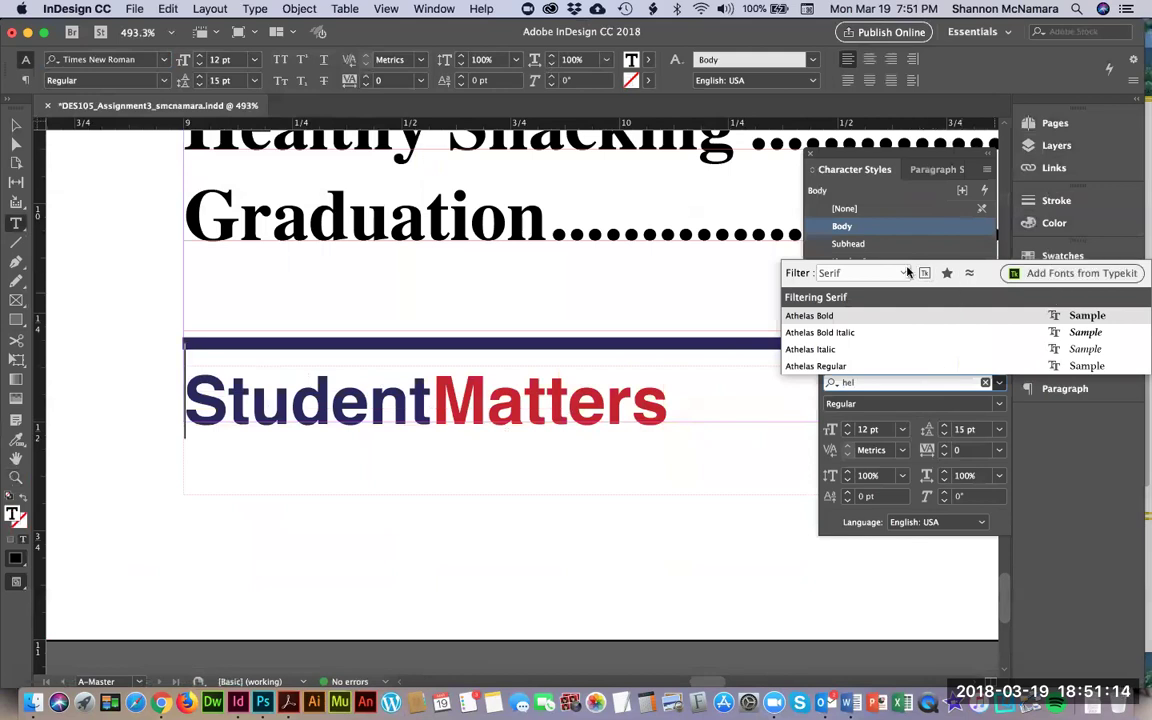
left_click(880, 273)
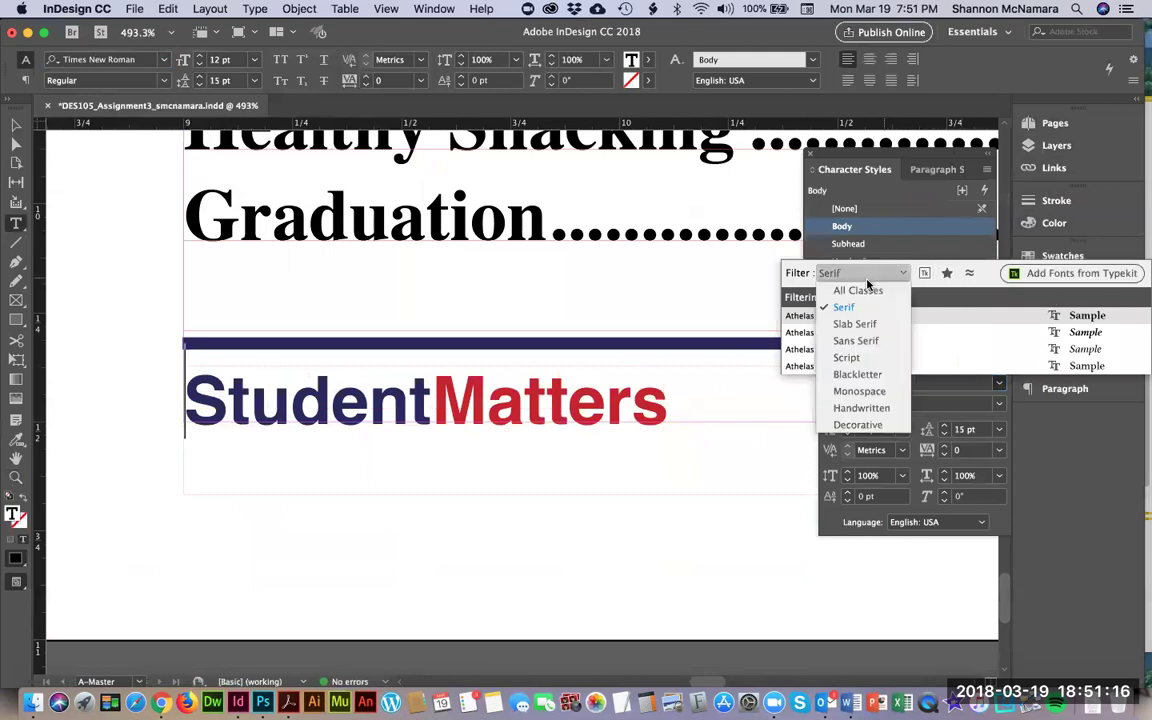
left_click(856, 290)
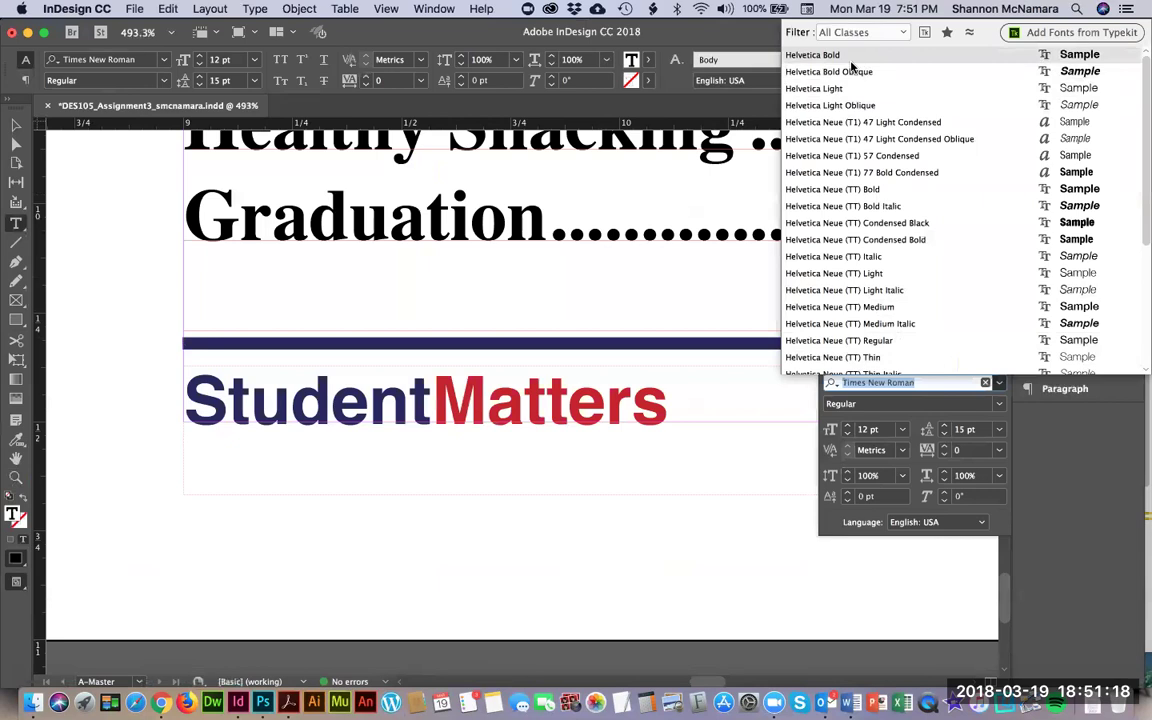
key("Return")
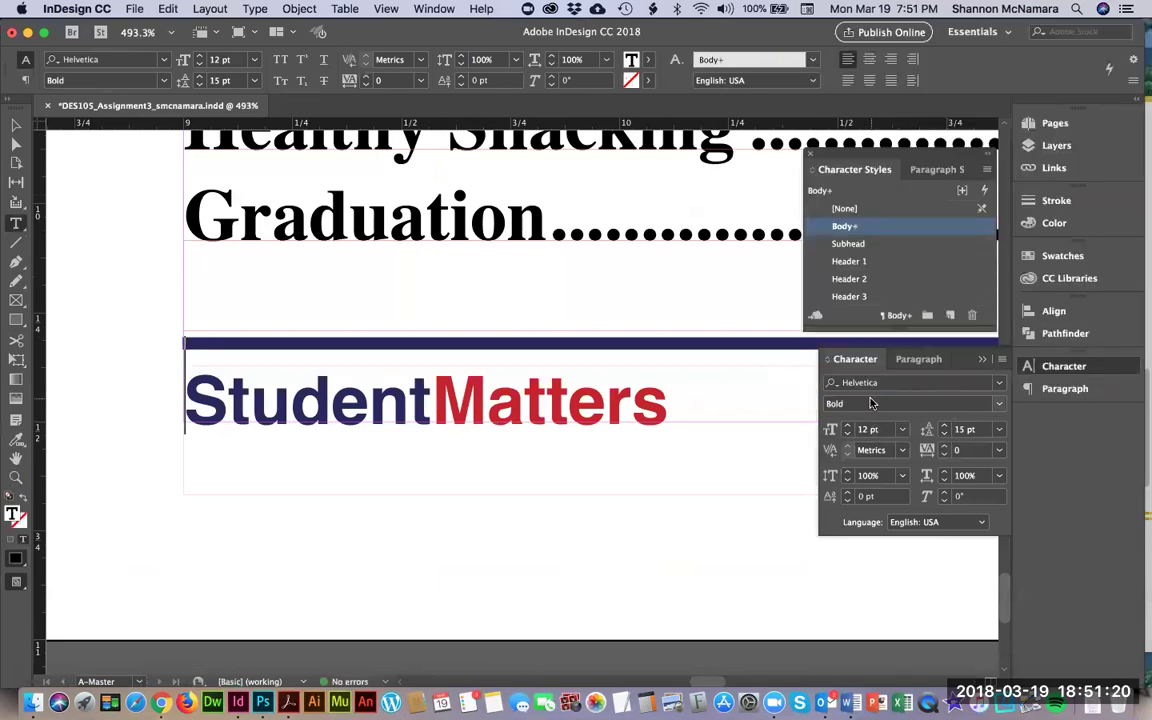
left_click(871, 403)
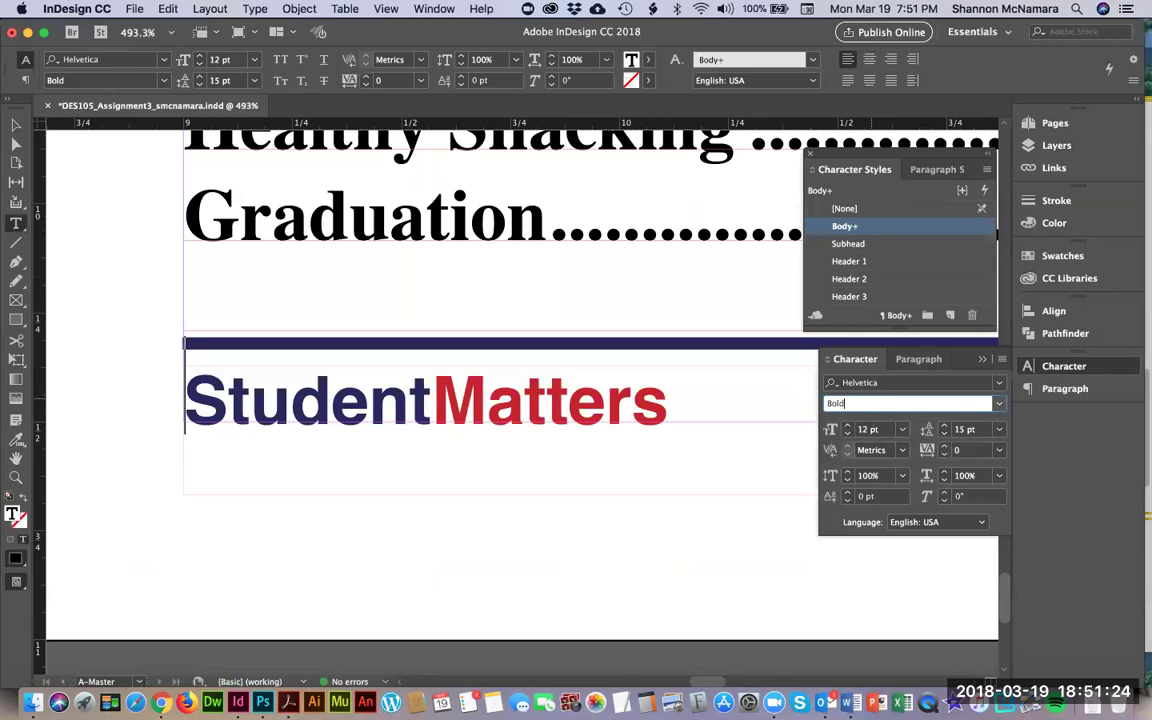
key("Return")
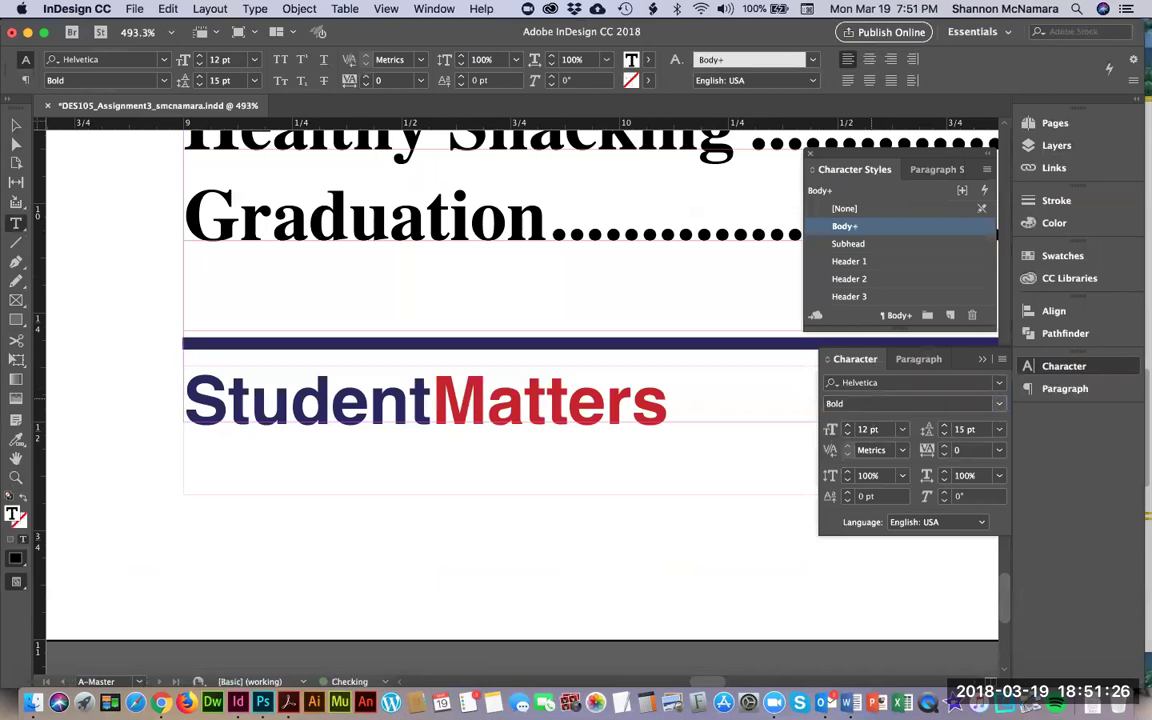
Extend the text frame's height to about 0.47 in and reduce its "St" text to 0.1 pt
left_click(16, 124)
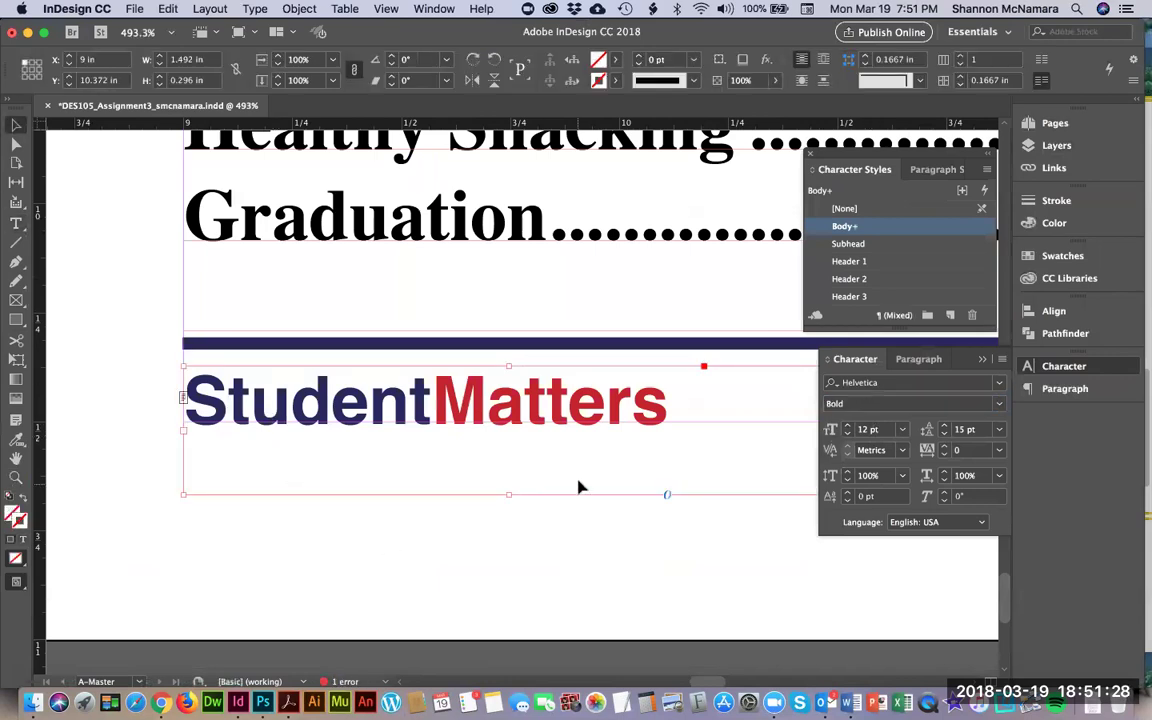
left_click_drag(508, 494, 482, 572)
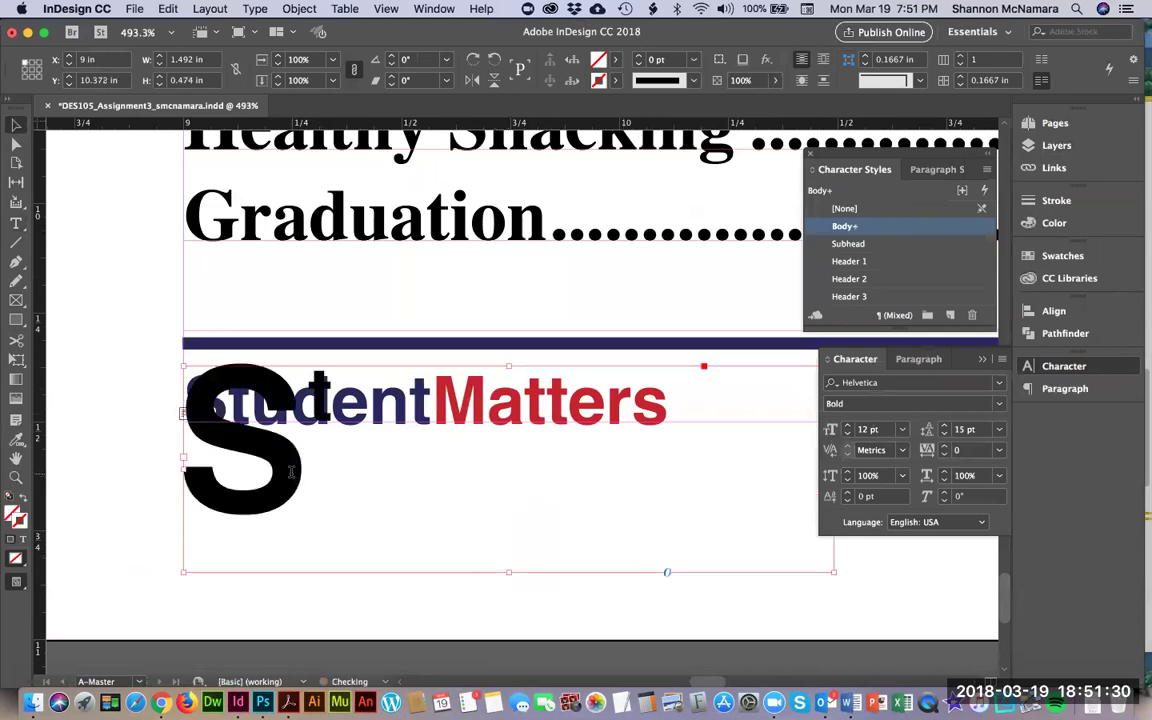
double_click(291, 472)
key("shift+Left")
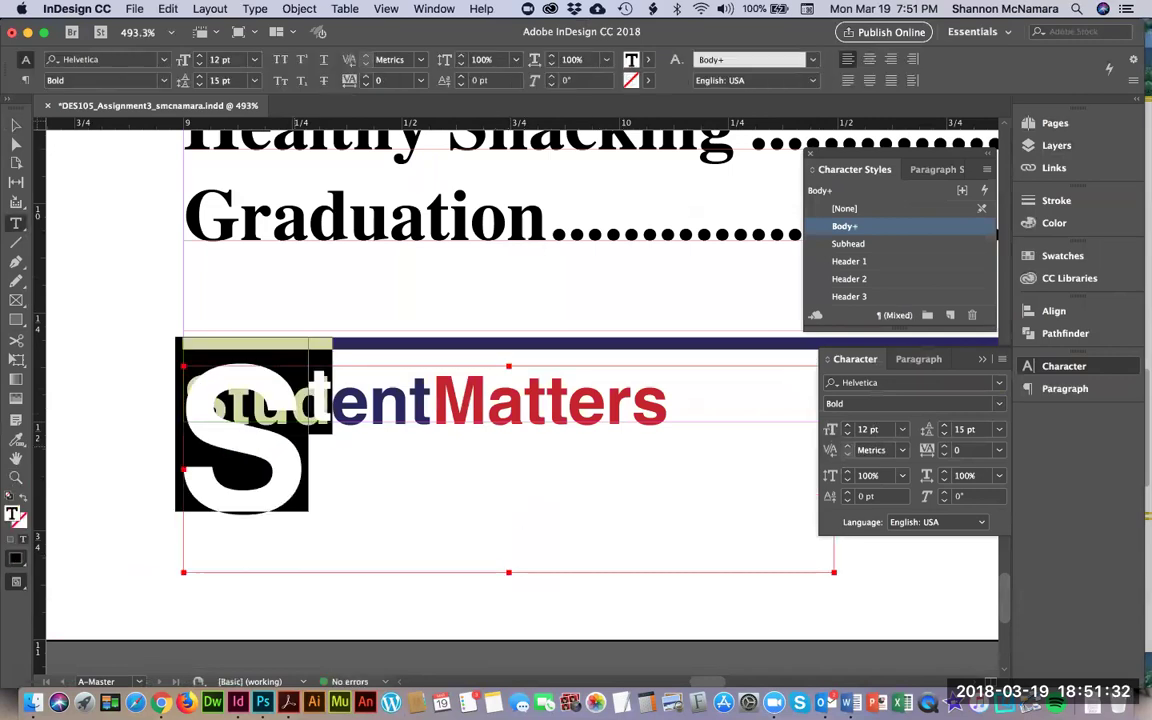
key("shift+super+comma")
key("shift+super+comma")
key("shift+super+comma")
key("shift+super+comma")
key("shift+super+comma")
key("shift+super+comma")
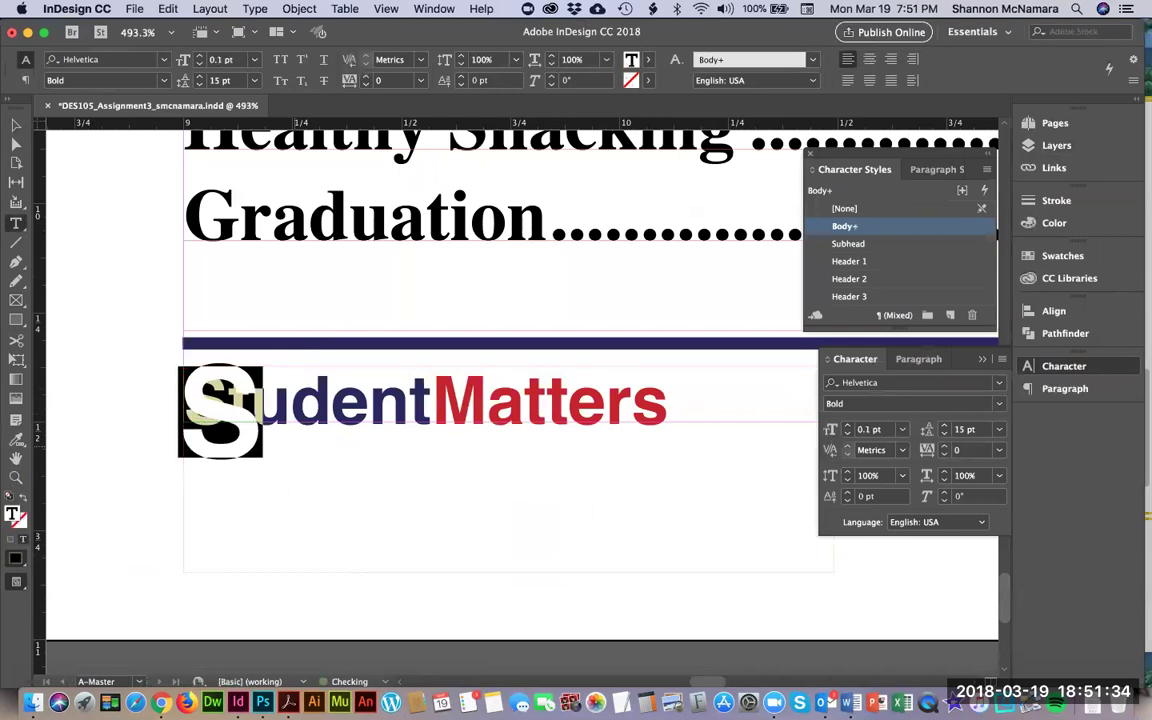
Try retyping the oversized S, and remove the text and its frame from over the footer
key("Left")
key("shift+Right")
key("BackSpace")
type("S")
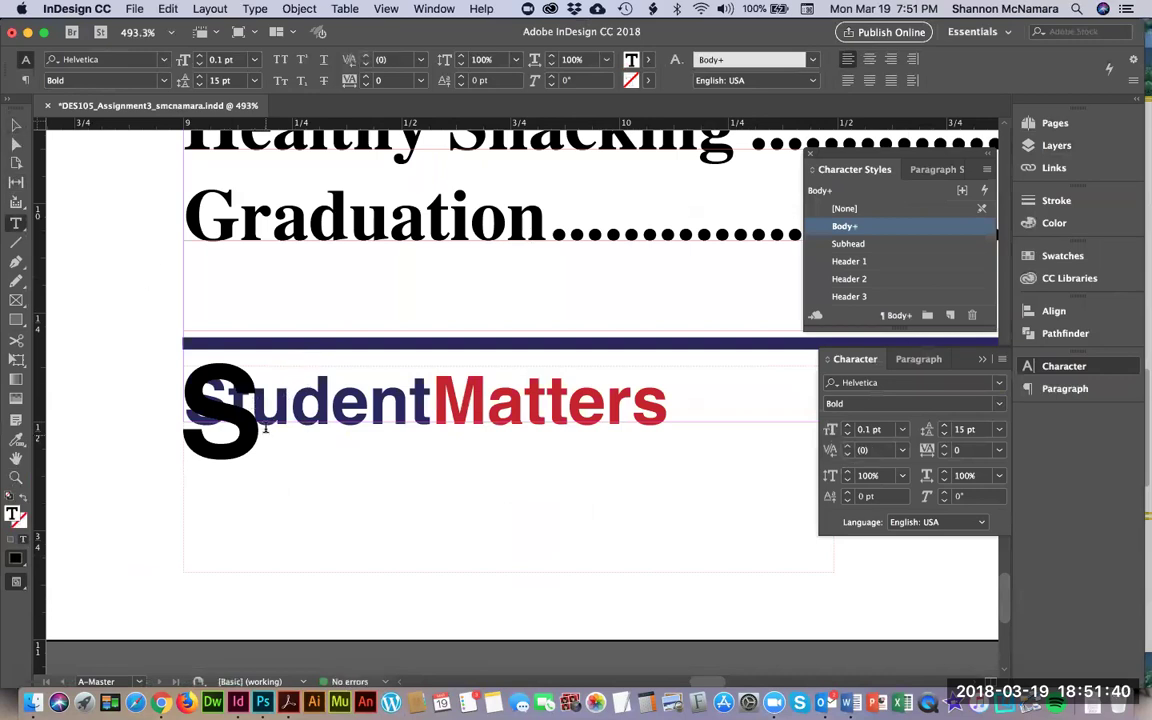
left_click_drag(253, 400, 110, 360)
key("BackSpace")
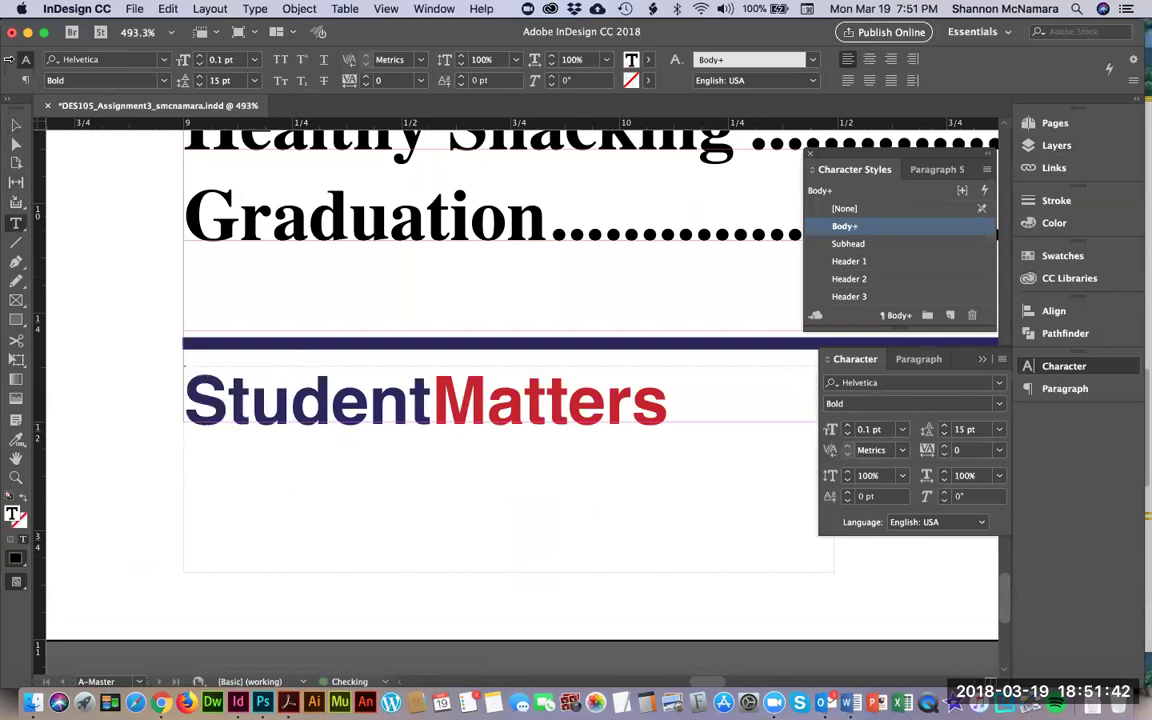
left_click(16, 124)
left_click(345, 455)
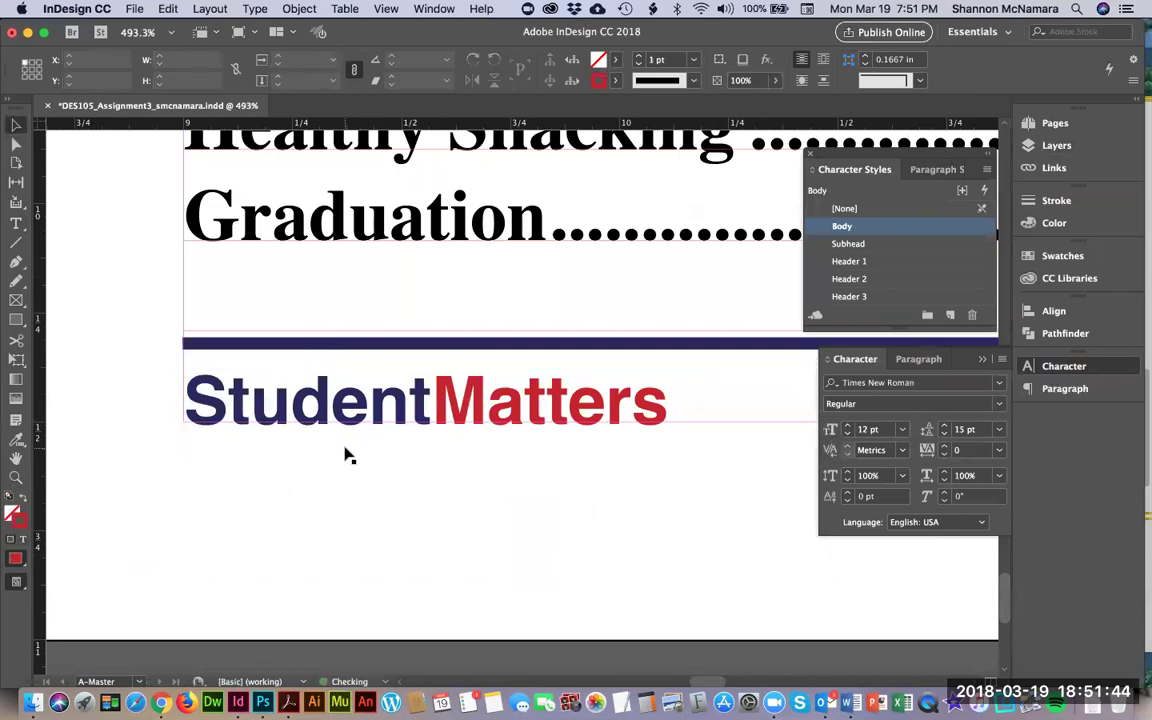
Draw a new text frame in the bottom margin just below the StudentMatters footer on the right-hand master page
key("super+0")
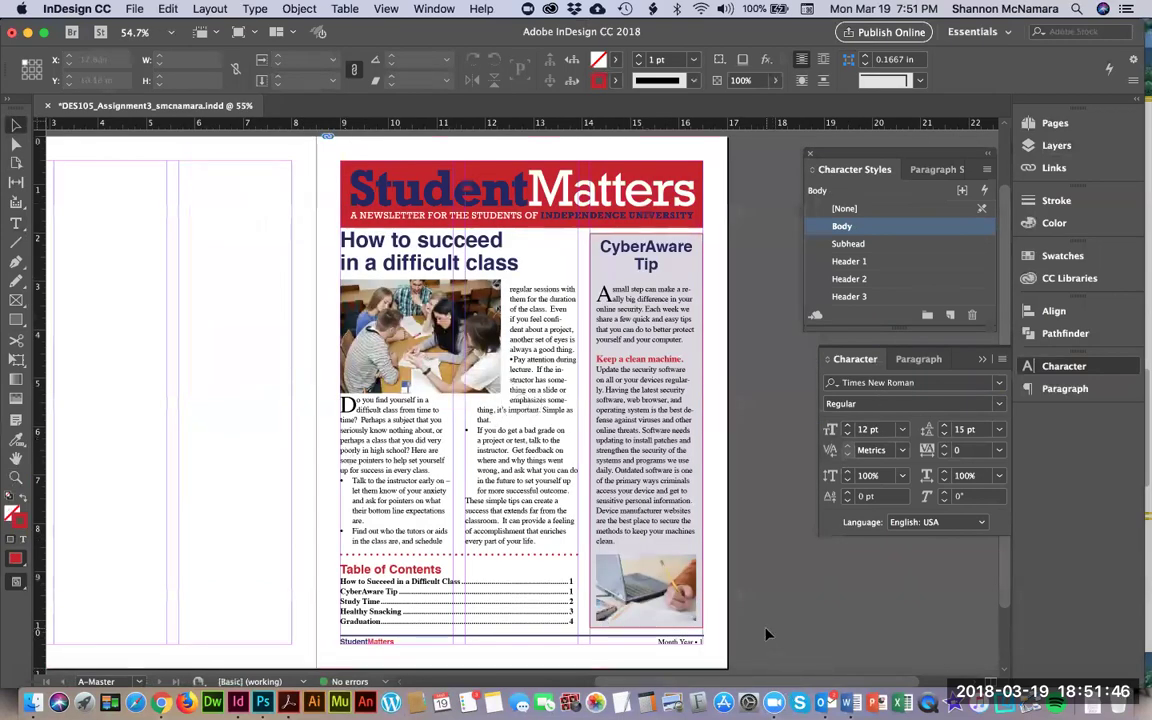
left_click_drag(322, 600, 470, 662)
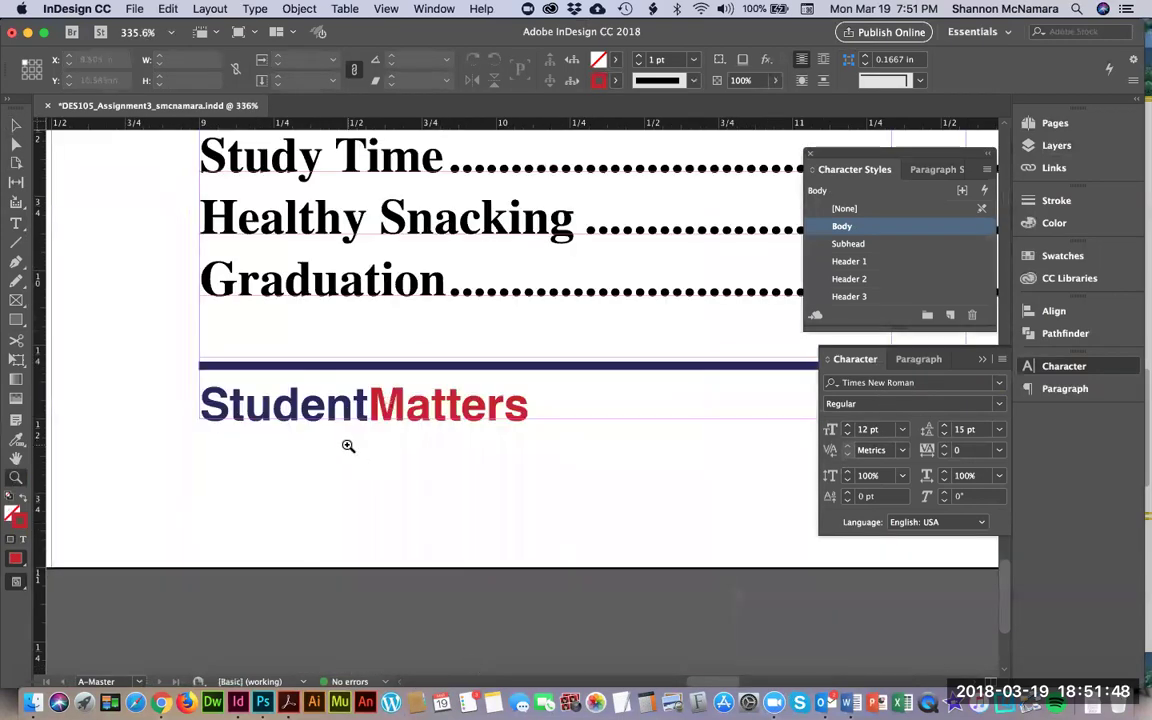
key("t")
left_click_drag(195, 437, 625, 533)
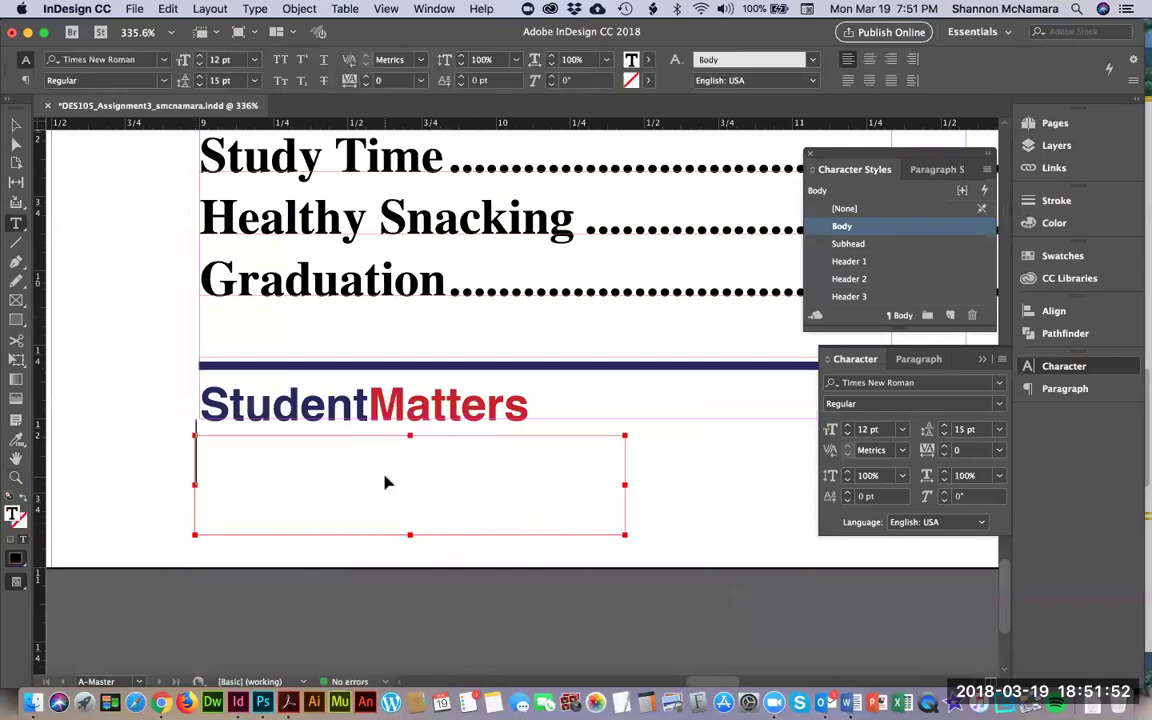
Set the new bottom-margin text frame's font to Helvetica Bold and begin its text with "St"
key("super+6")
type("Helv")
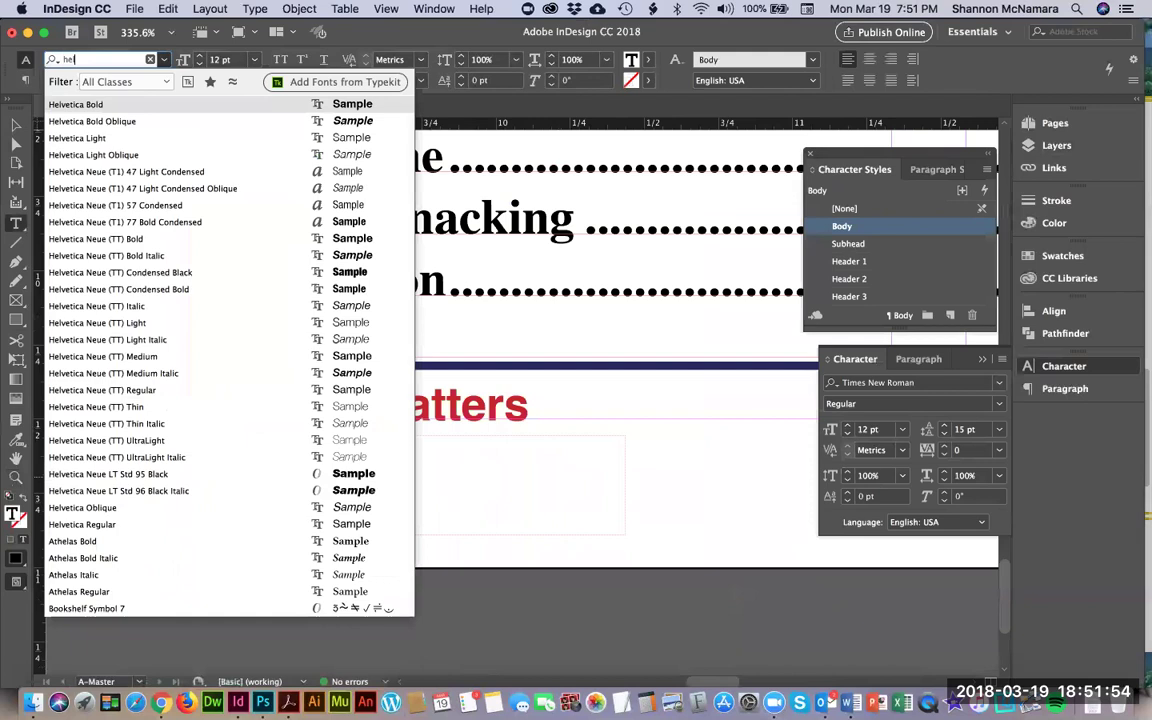
key("Return")
key("Tab")
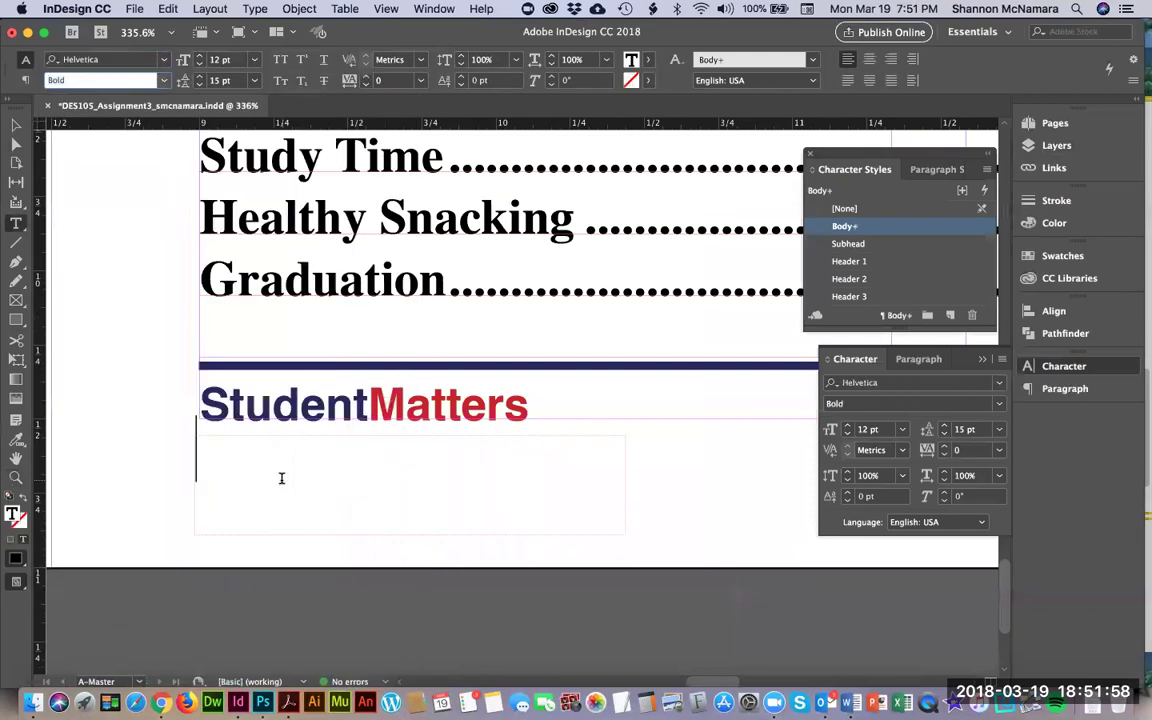
key("Return")
type("St")
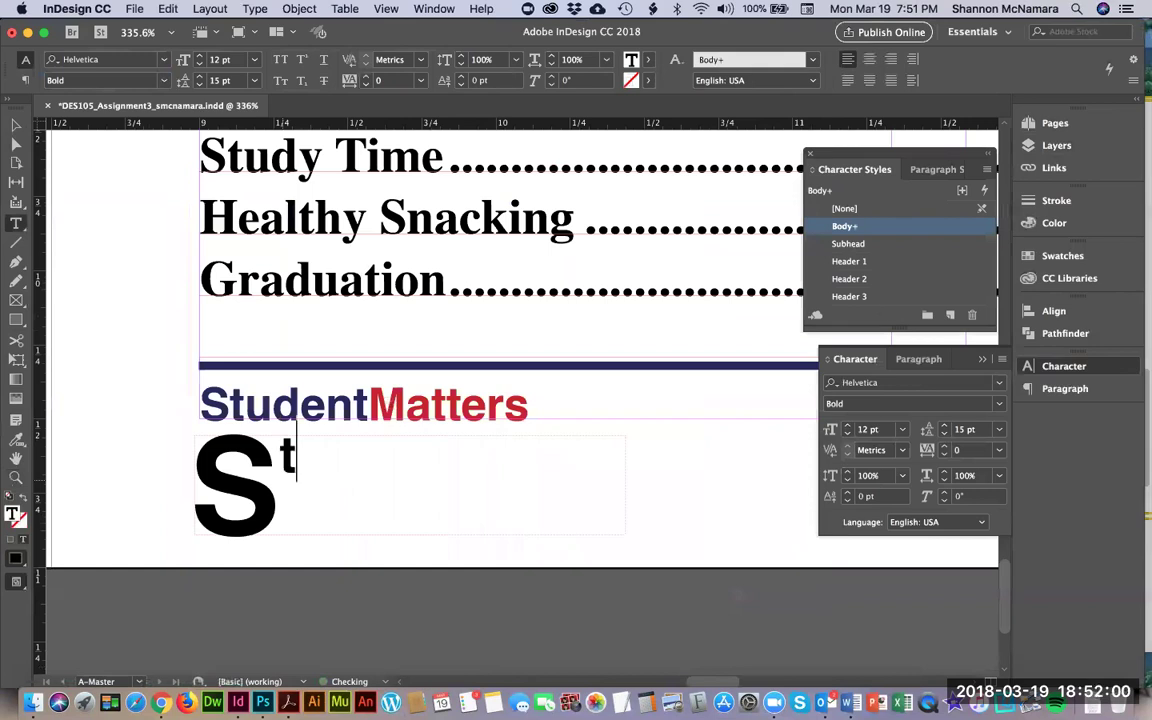
Try the [None] and Body character styles on the "St" text with the oversized S
key("super+a")
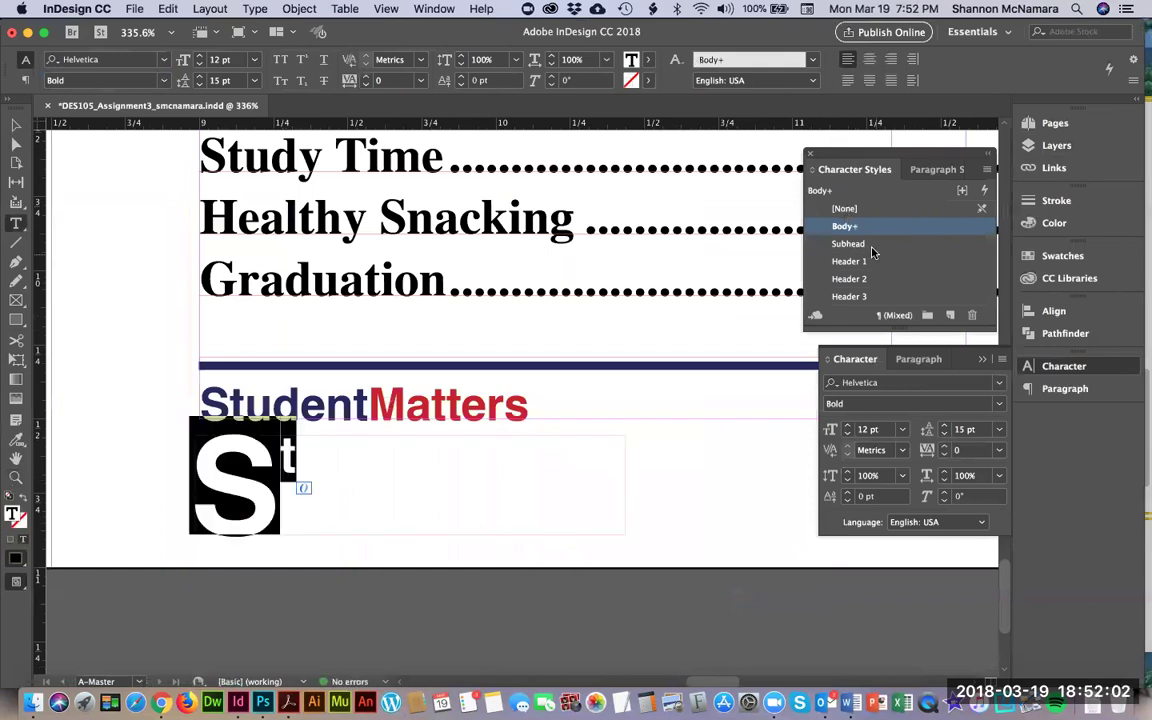
left_click(848, 209)
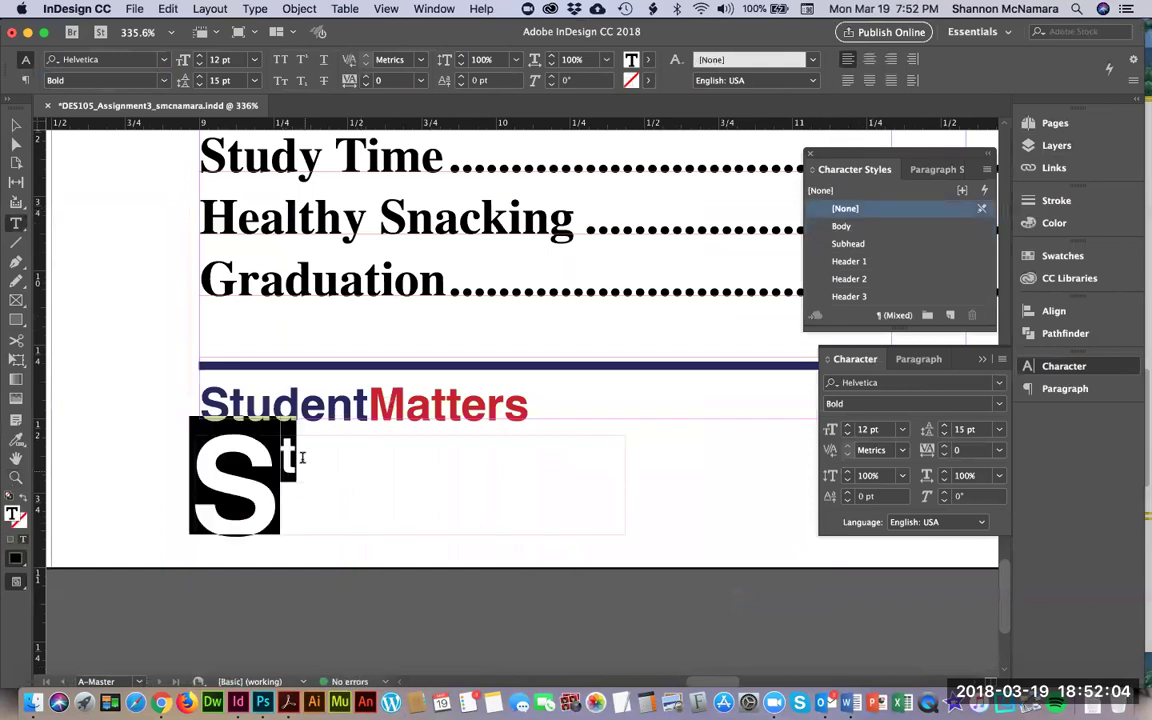
key("Right")
key("super+a")
left_click(848, 228)
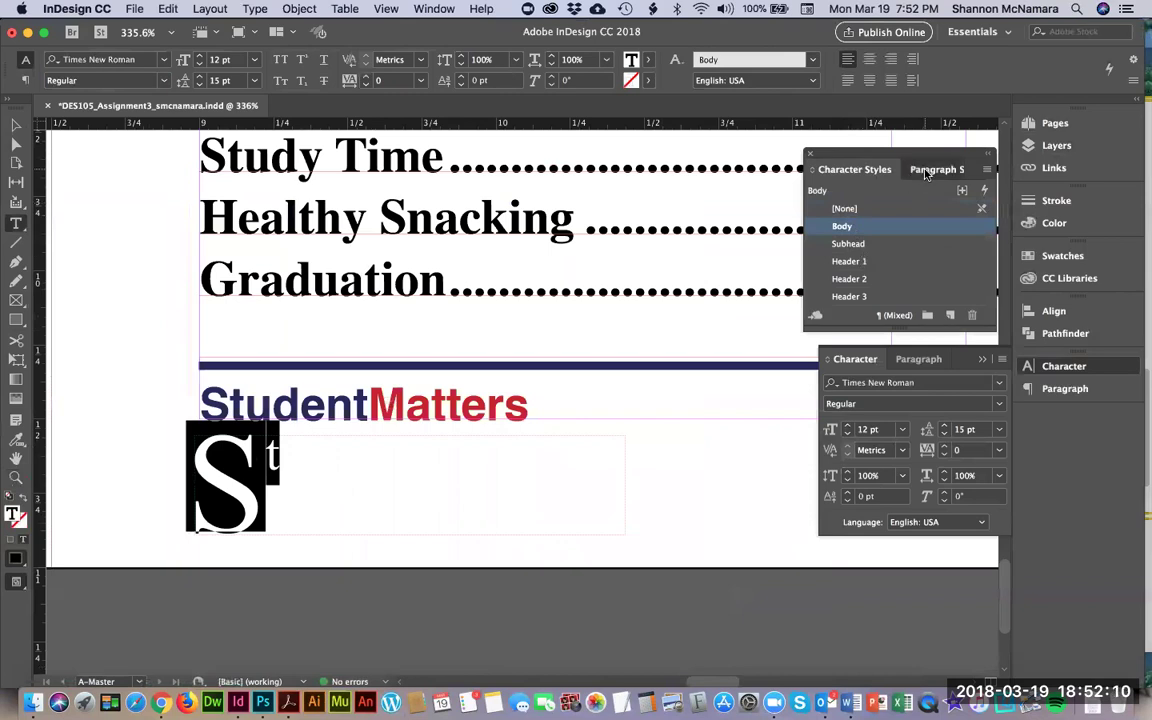
Apply the [Basic Paragraph] paragraph style and the [None] character style to the "St" text
left_click(928, 170)
left_click(858, 209)
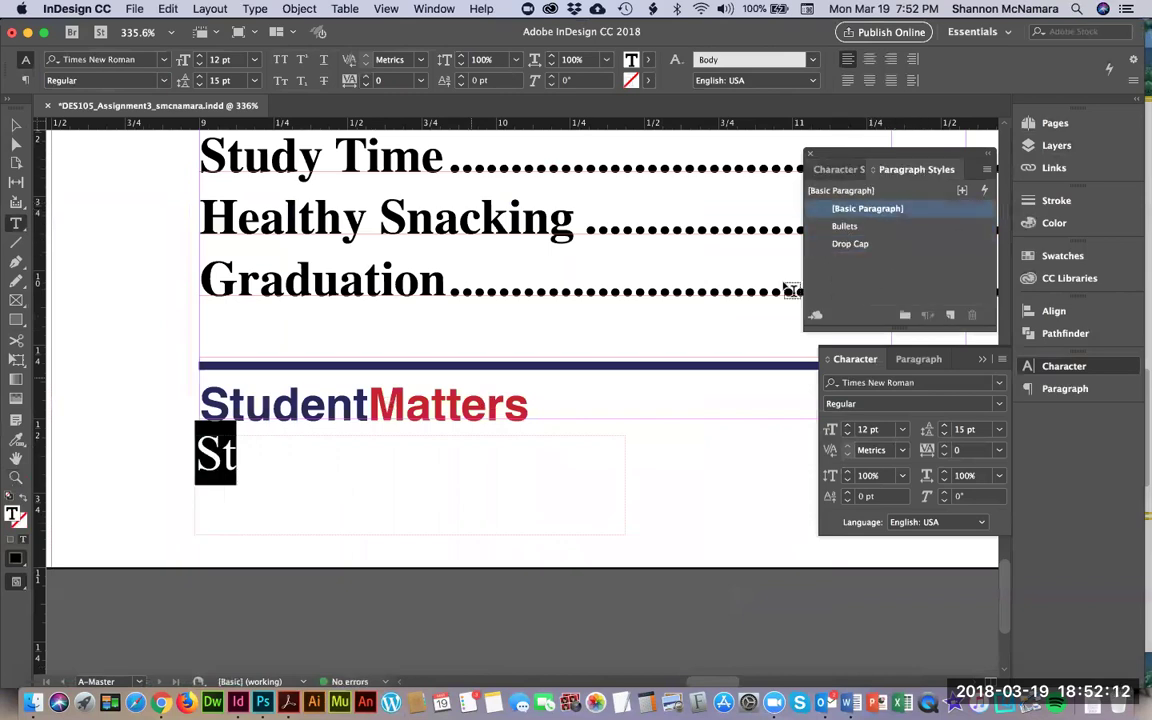
left_click(843, 170)
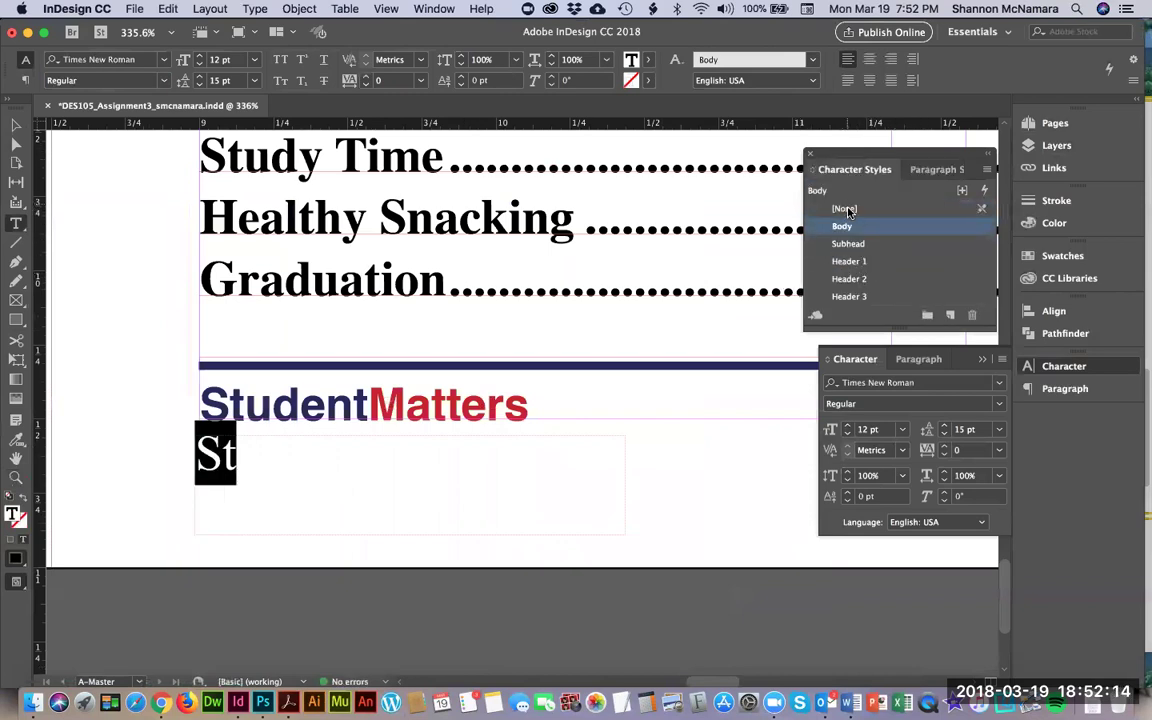
left_click(847, 208)
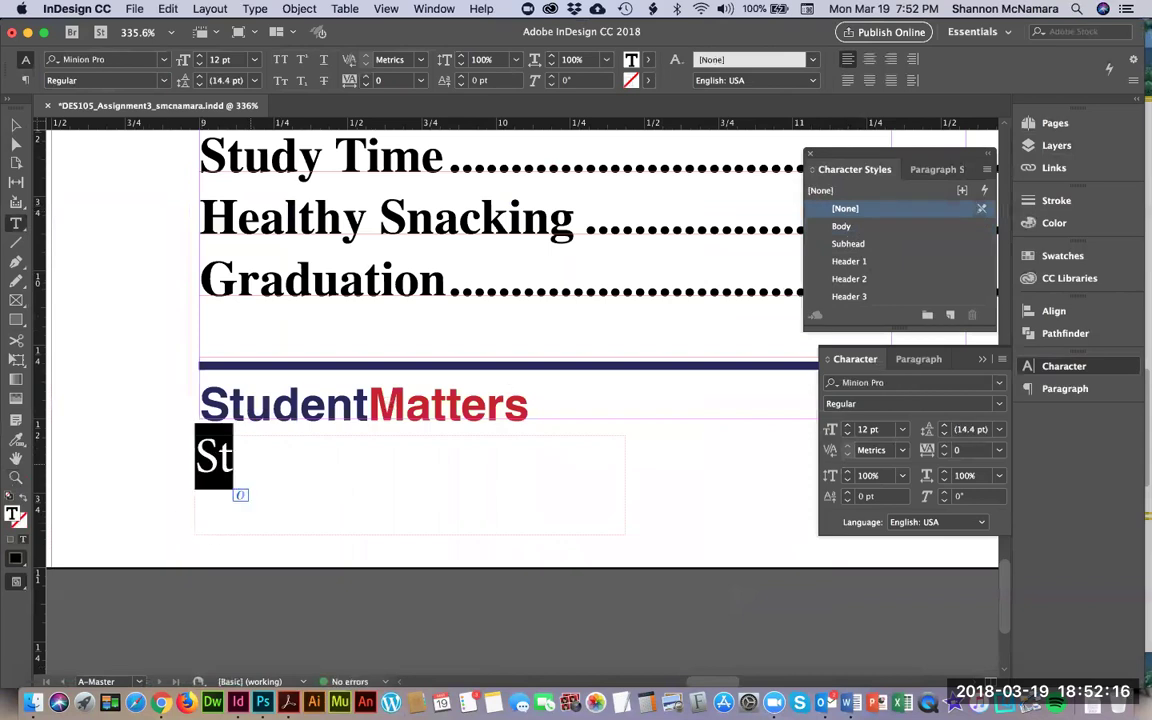
Set the "St" text to Helvetica Bold and complete it to read "StudentMatters"
left_click(840, 382)
type("hel")
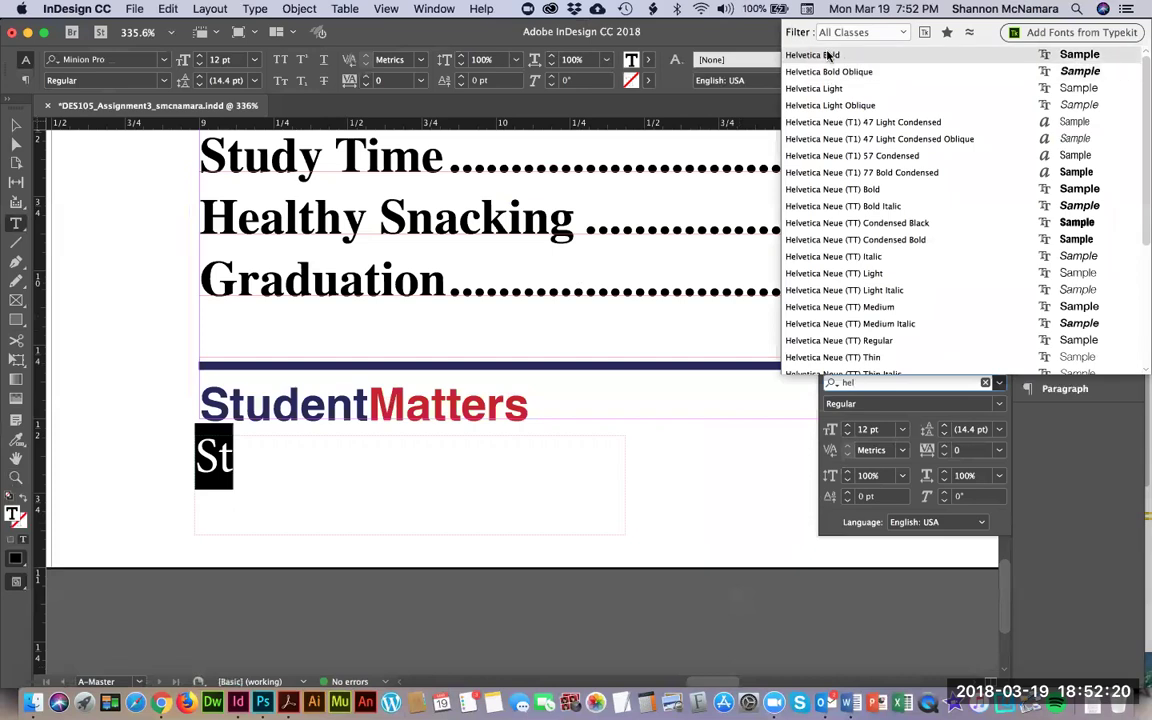
key("Return")
left_click(265, 463)
type("ud")
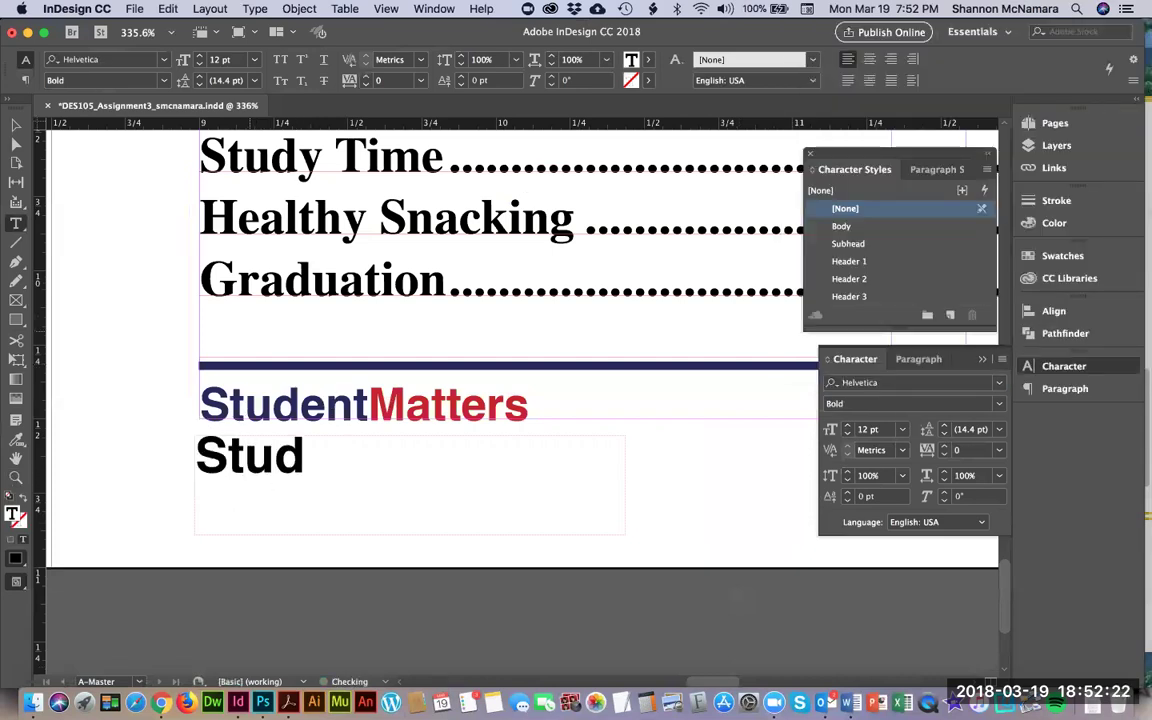
type("entMatters")
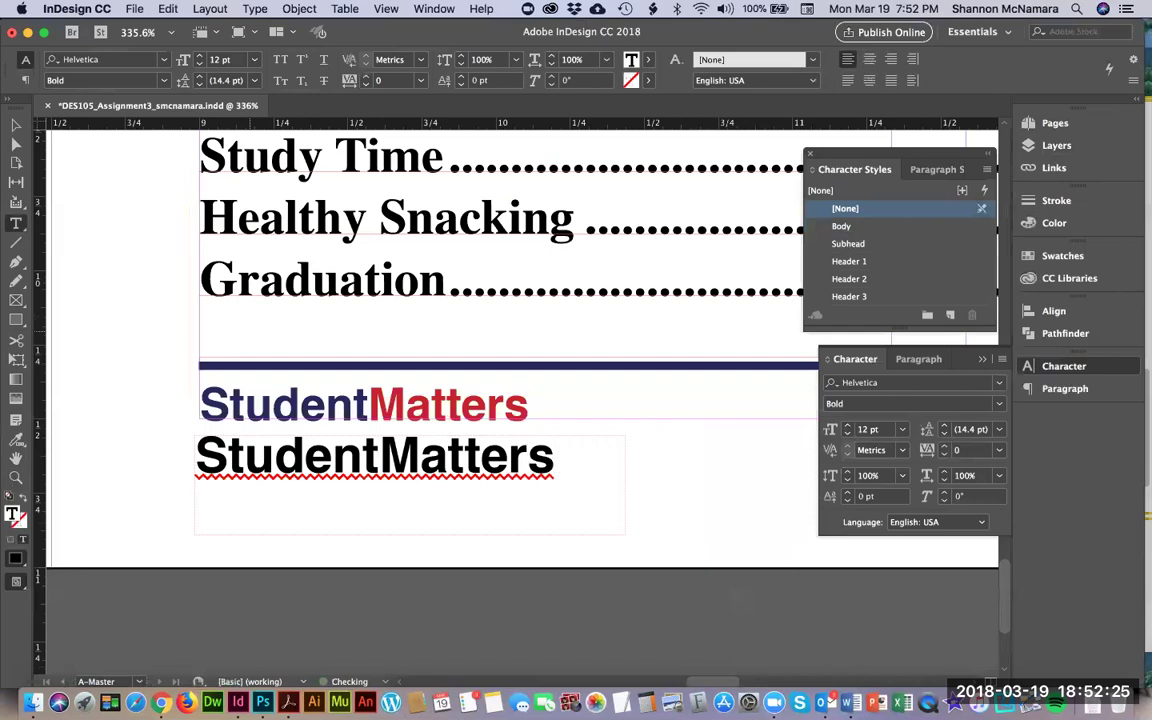
Reduce the StudentMatters text to 11 pt and move its frame exactly over the mock-up's footer name, at X 9 in, Y 10.385 in
key("super+a")
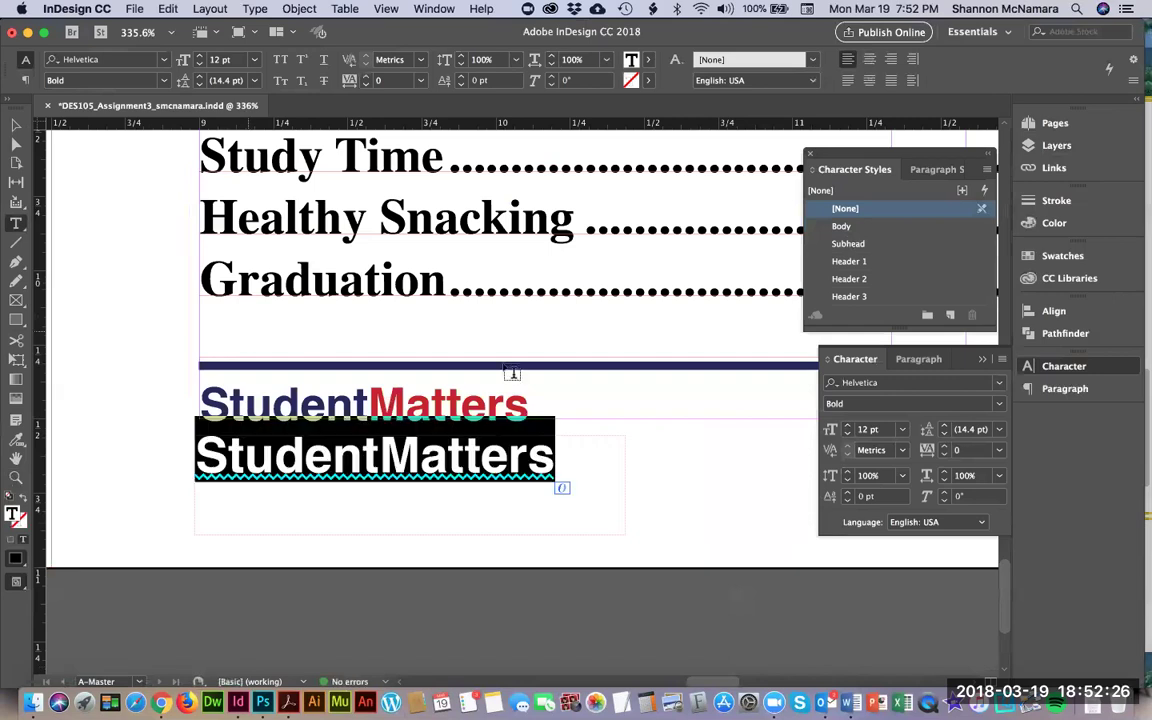
left_click(846, 434)
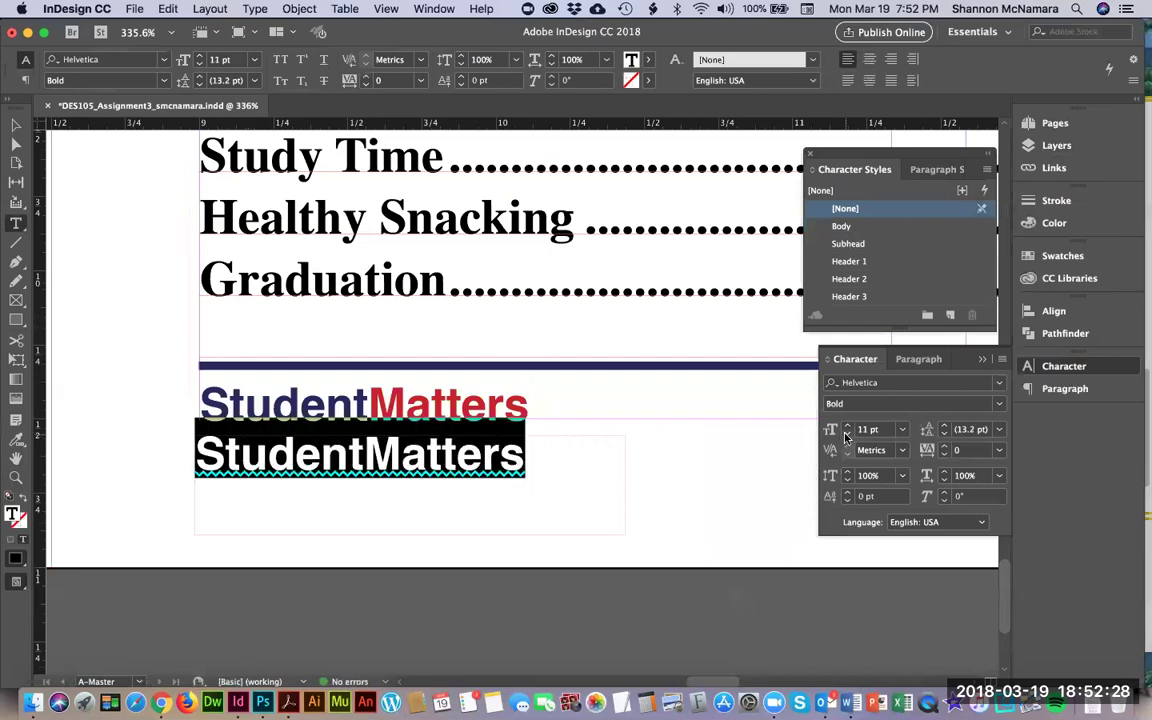
left_click(16, 124)
left_click_drag(228, 464, 234, 414)
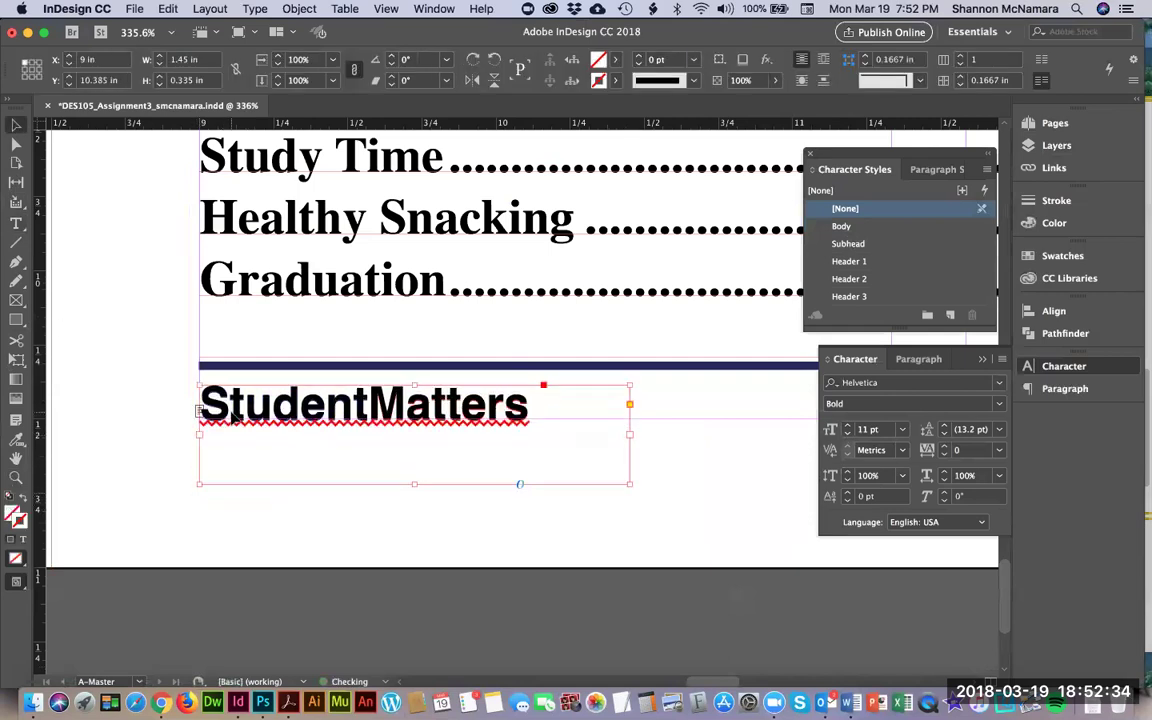
scroll(383, 450, "up", 5)
scroll(397, 556, "down", 5)
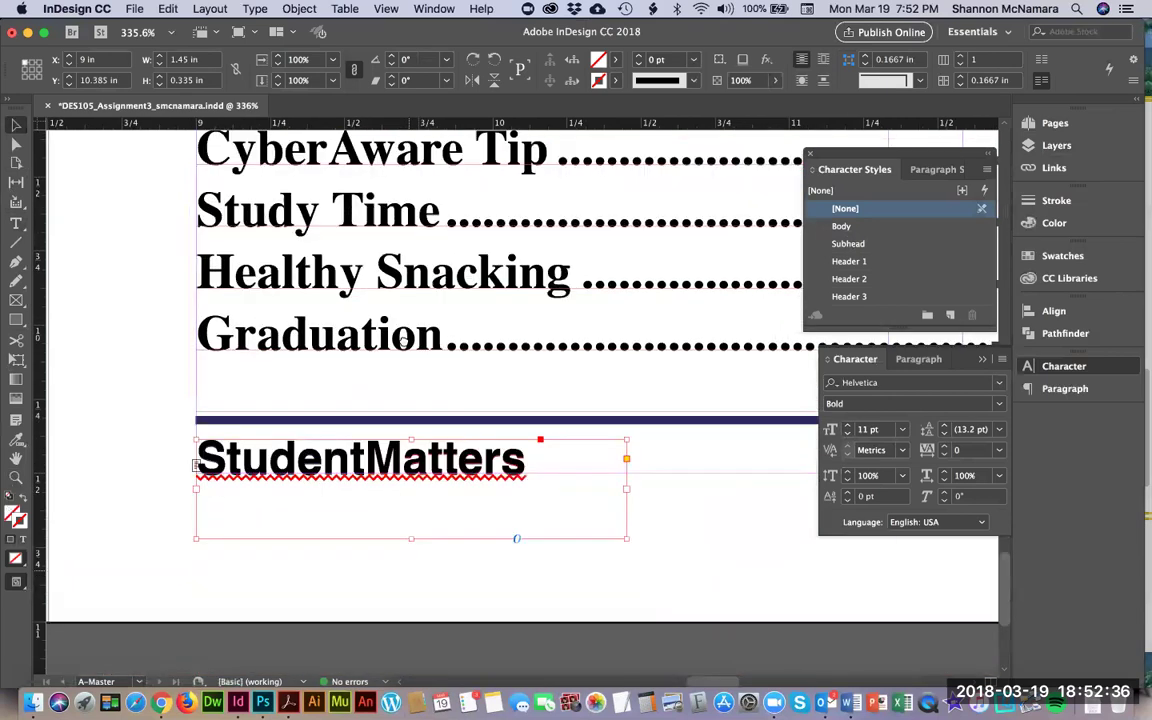
left_click_drag(357, 405, 359, 422)
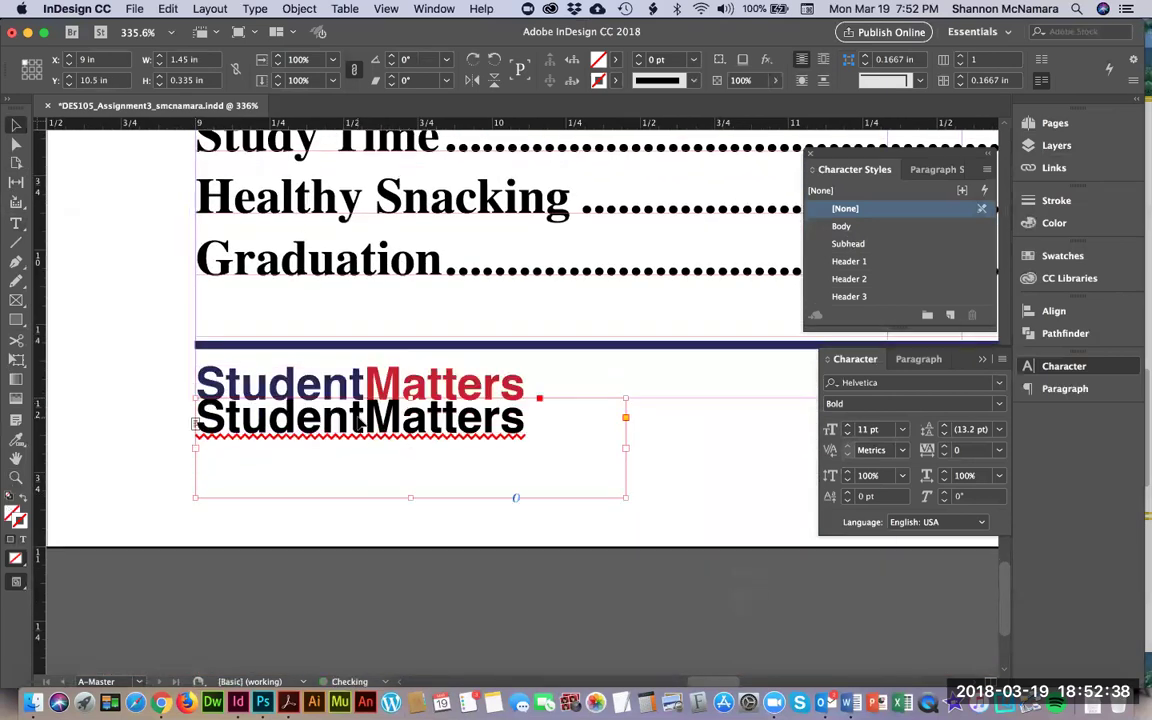
key("super+z")
Color the word "Student" in the new footer text with the NL_Blue swatch
double_click(357, 390)
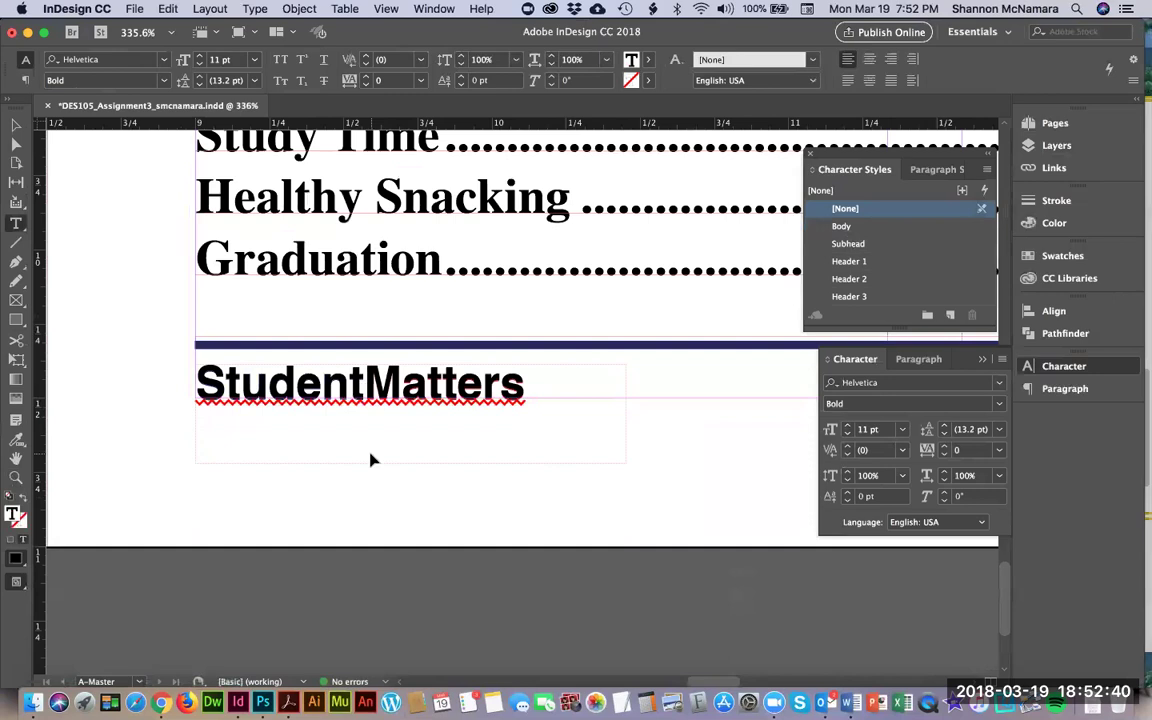
left_click_drag(197, 385, 365, 392)
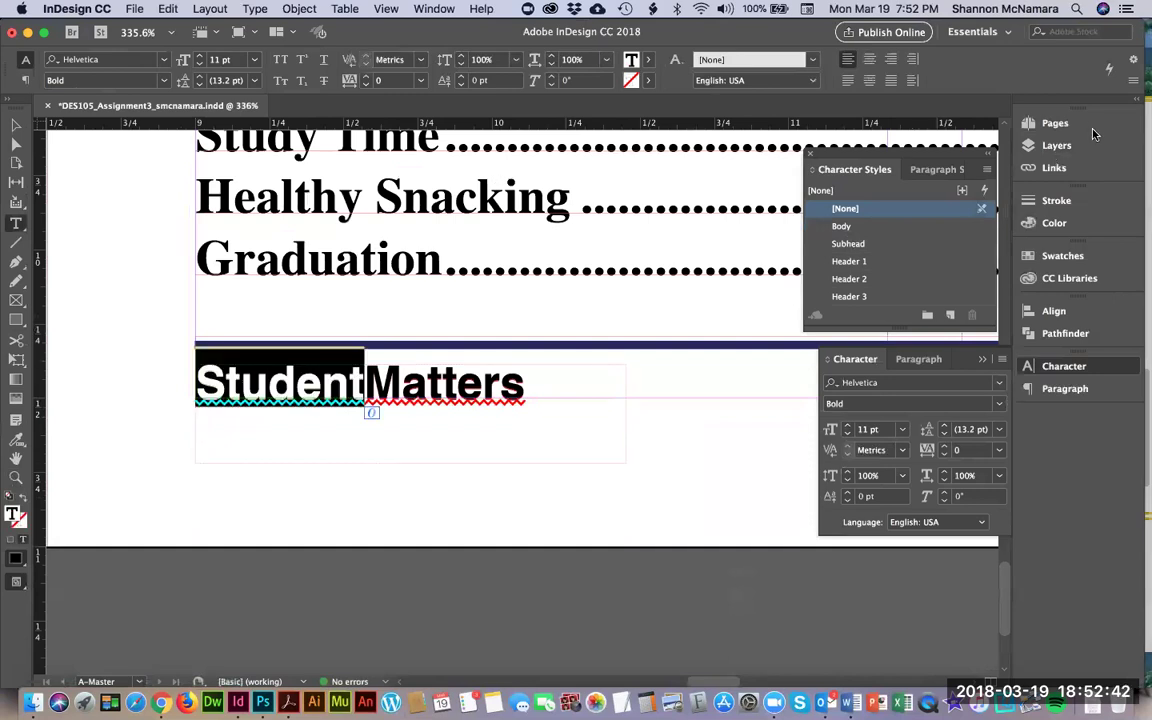
left_click(1063, 256)
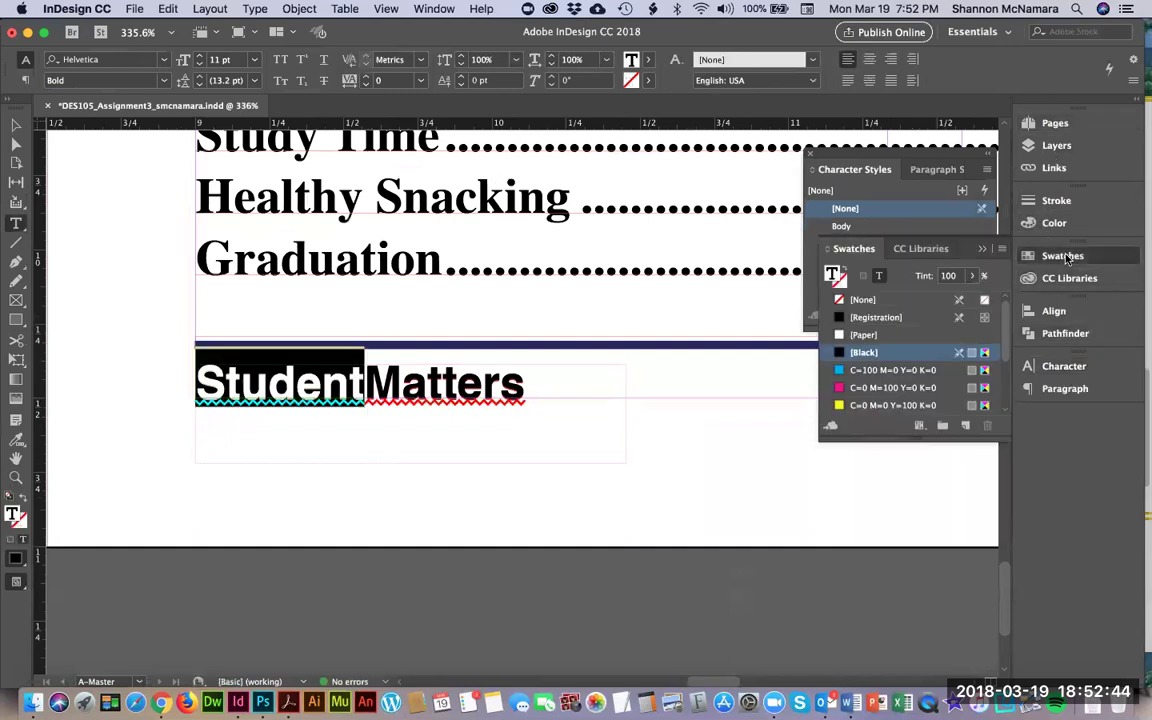
scroll(886, 368, "down", 3)
left_click(865, 405)
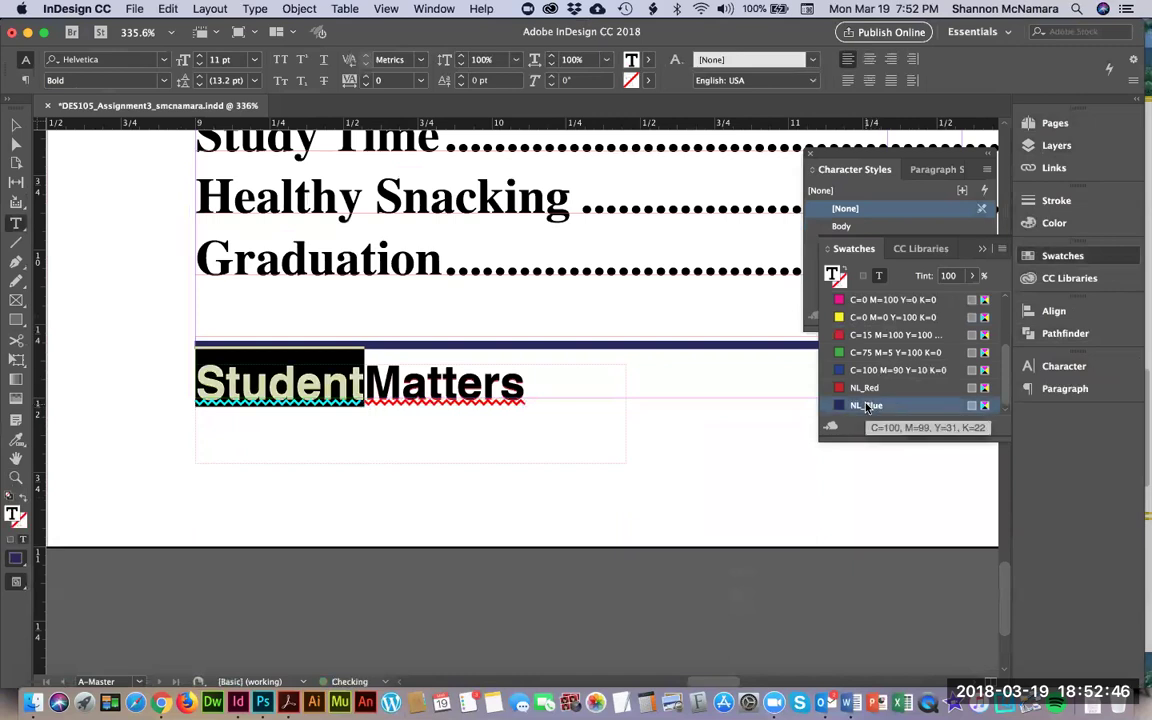
Color the word "Matters" in the new footer text with the NL_Red swatch and leave text editing
left_click(364, 383)
double_click(440, 383)
scroll(897, 363, "down", 2)
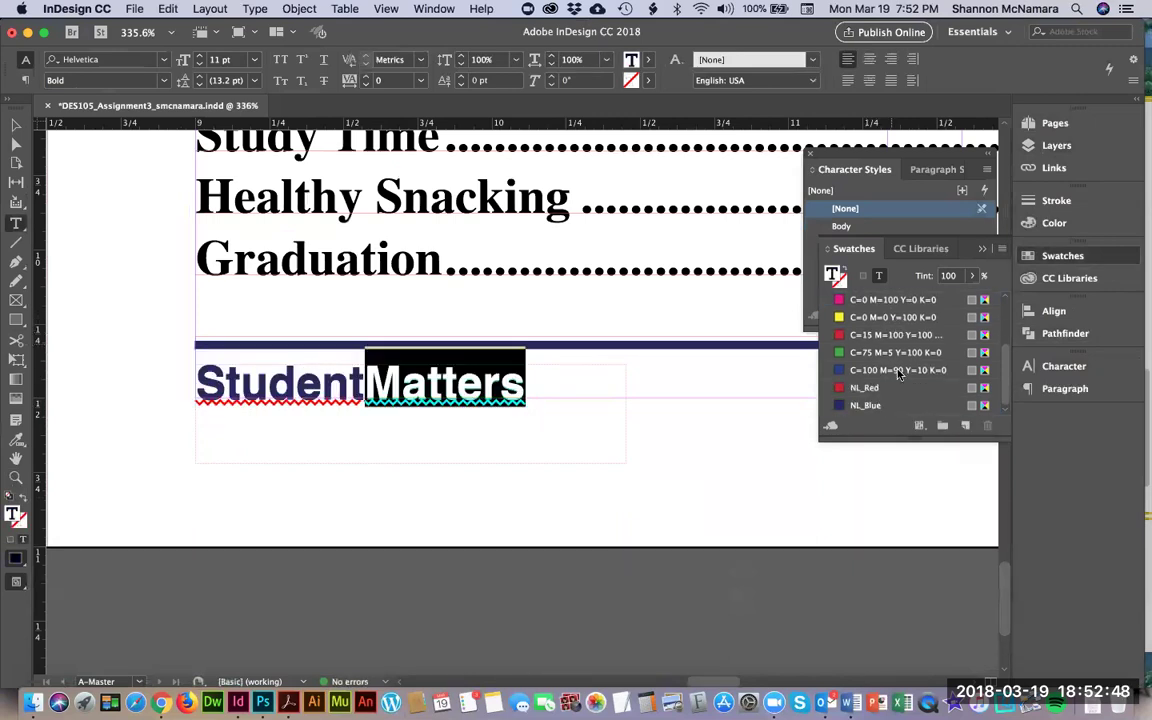
left_click(864, 388)
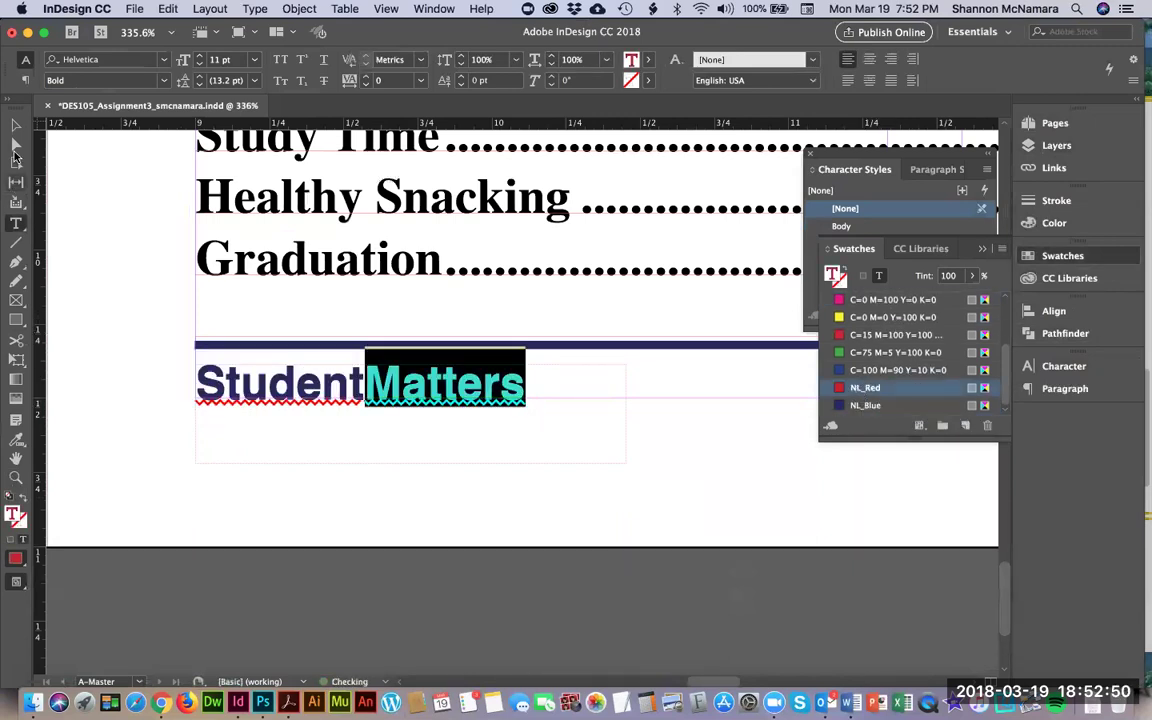
left_click(16, 124)
left_click(548, 485)
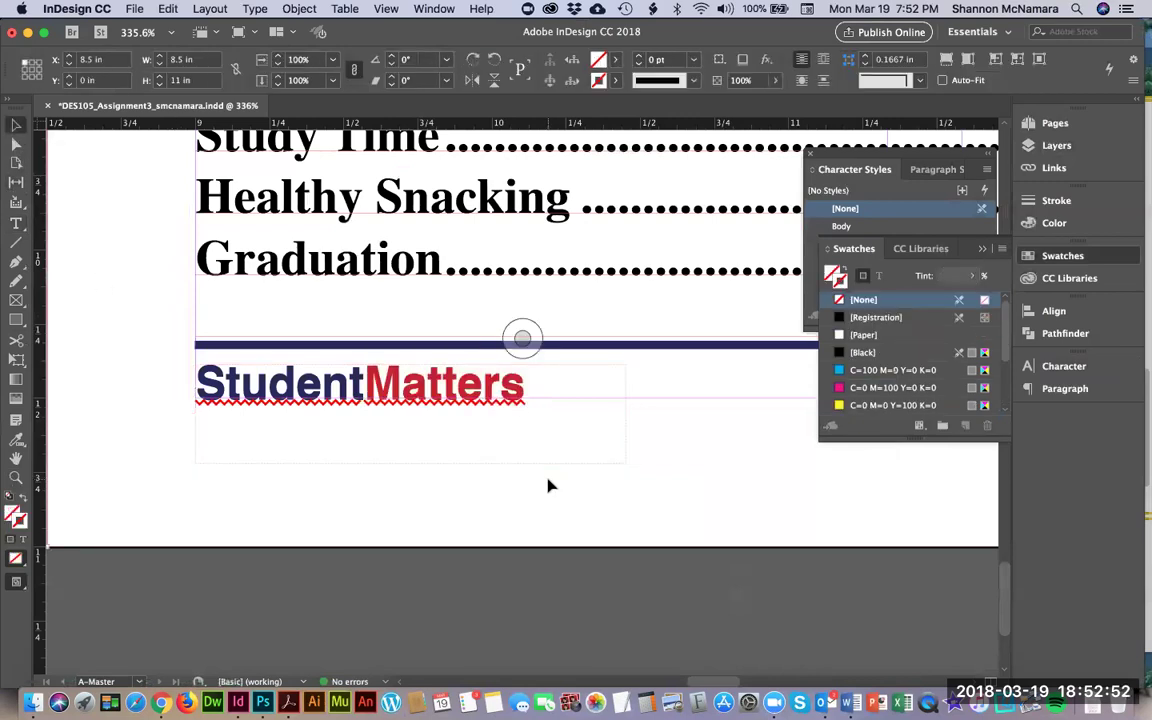
Draw a text frame over the mock-up's "Month Year • 1" footer text on the right-hand master page
key("super+0")
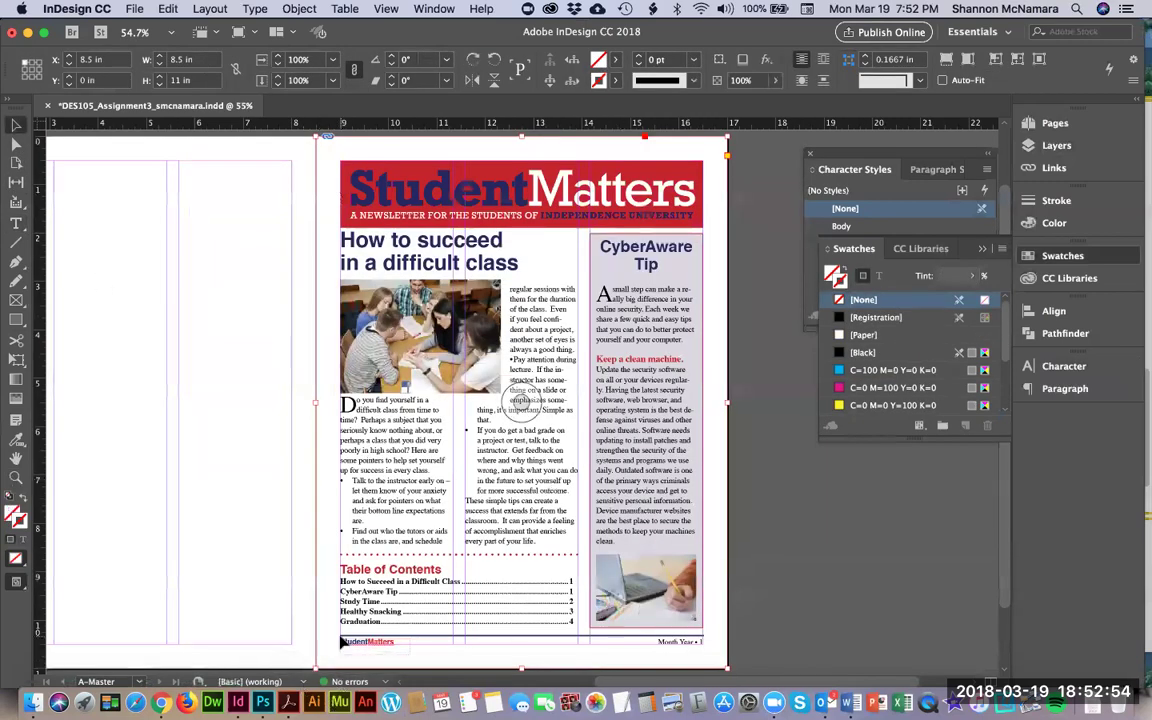
left_click(657, 641)
key("z")
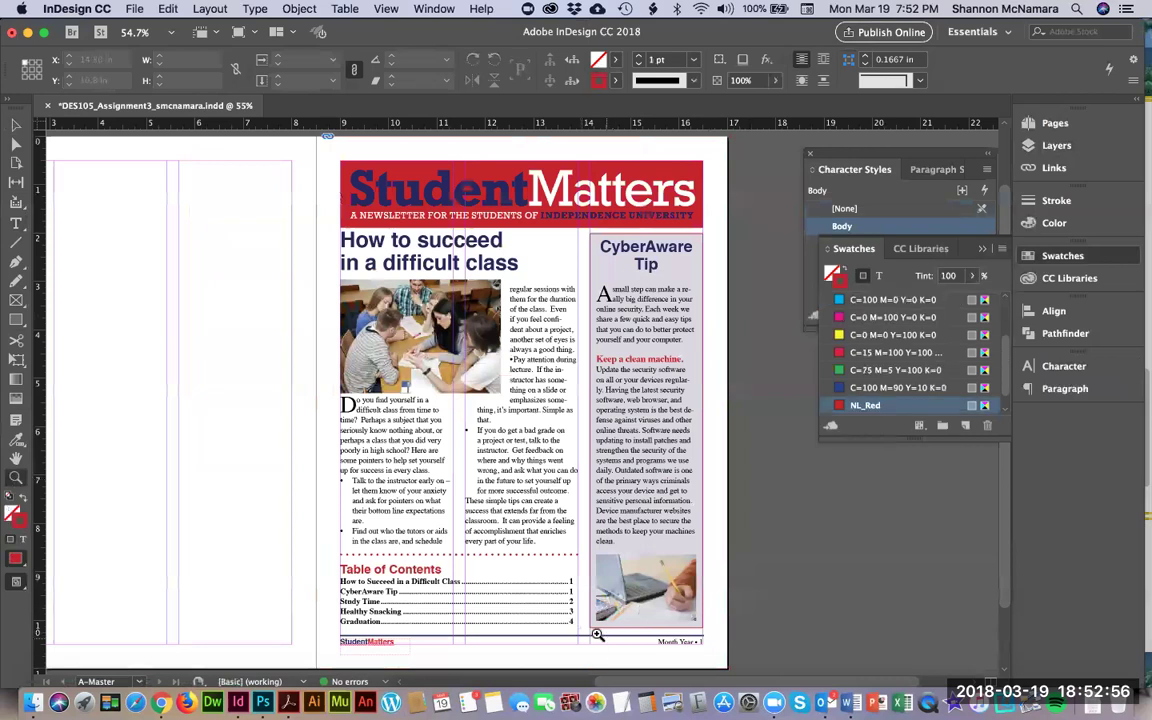
left_click_drag(556, 555, 658, 592)
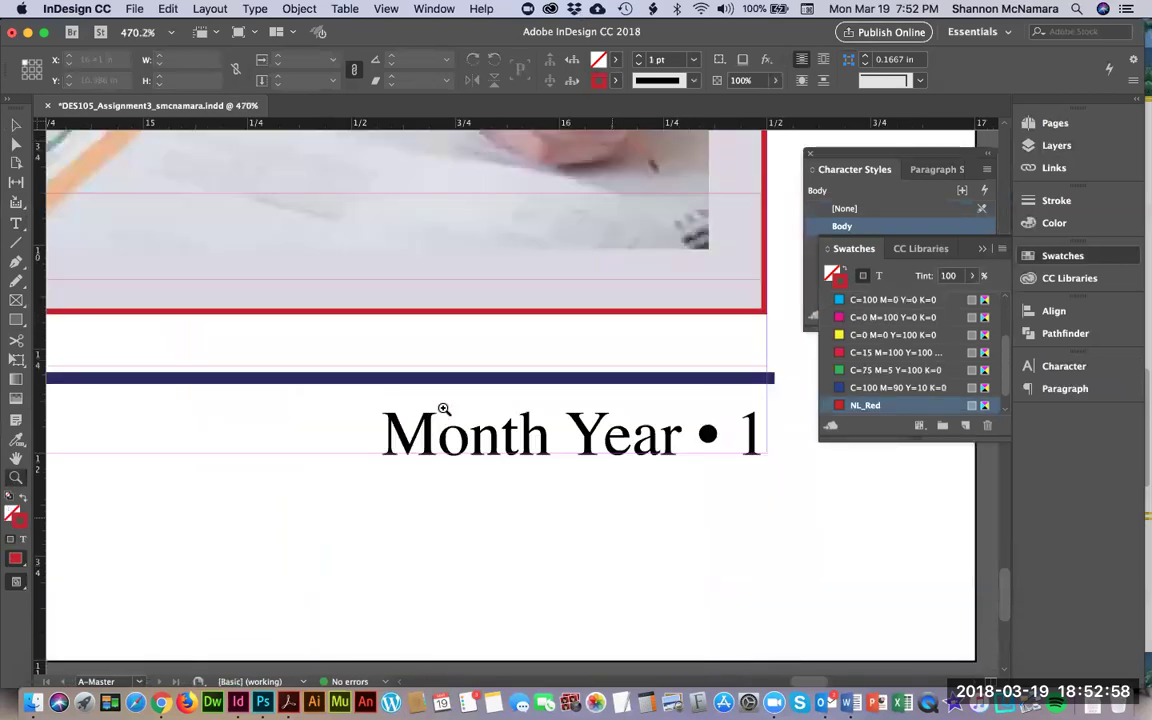
key("t")
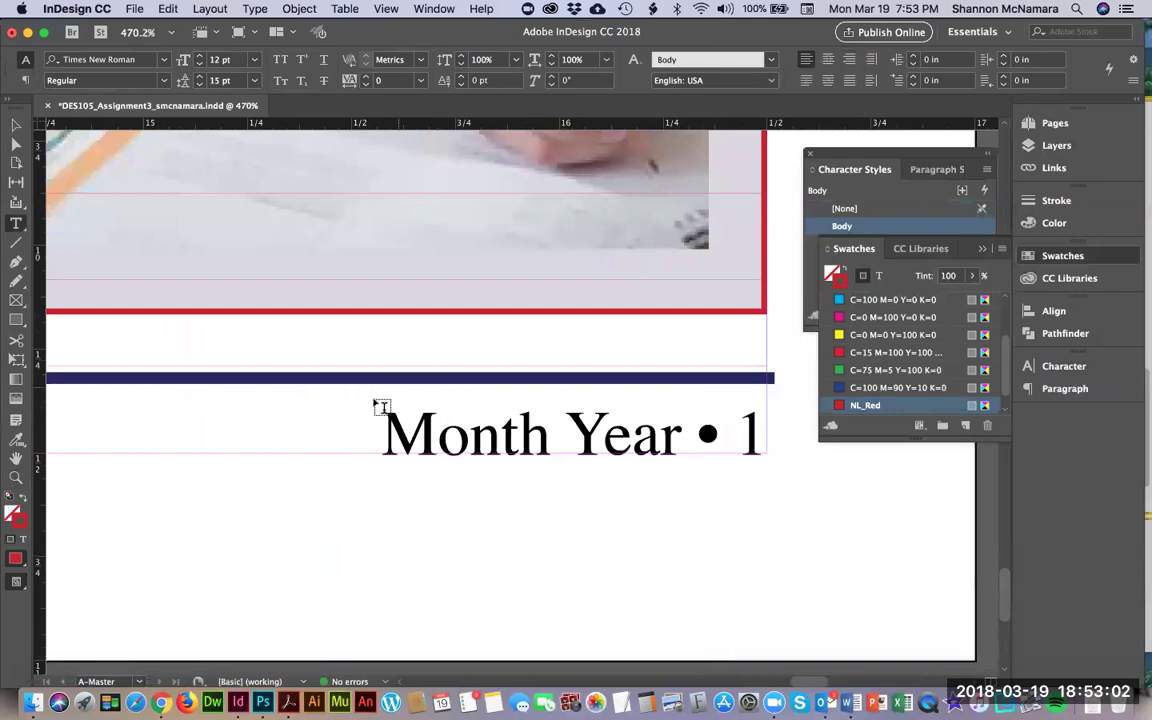
left_click_drag(371, 406, 773, 517)
Apply the [Basic Paragraph] paragraph style to the new date and page number frame
left_click(938, 170)
left_click(938, 170)
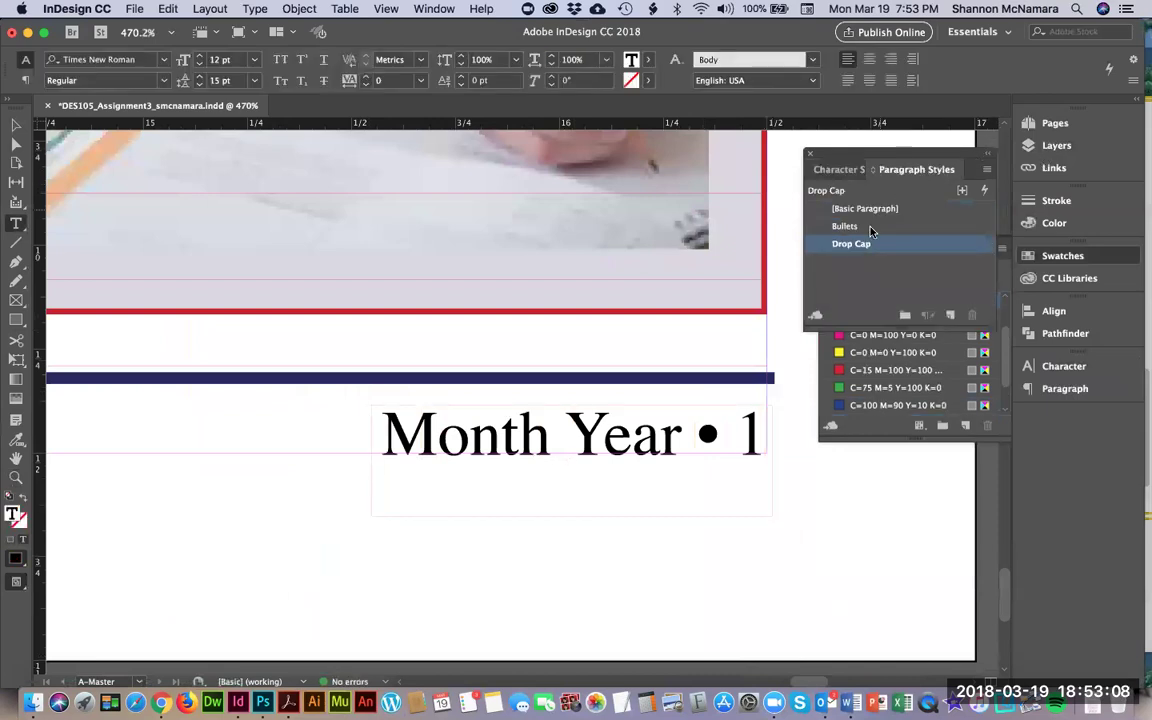
left_click(868, 208)
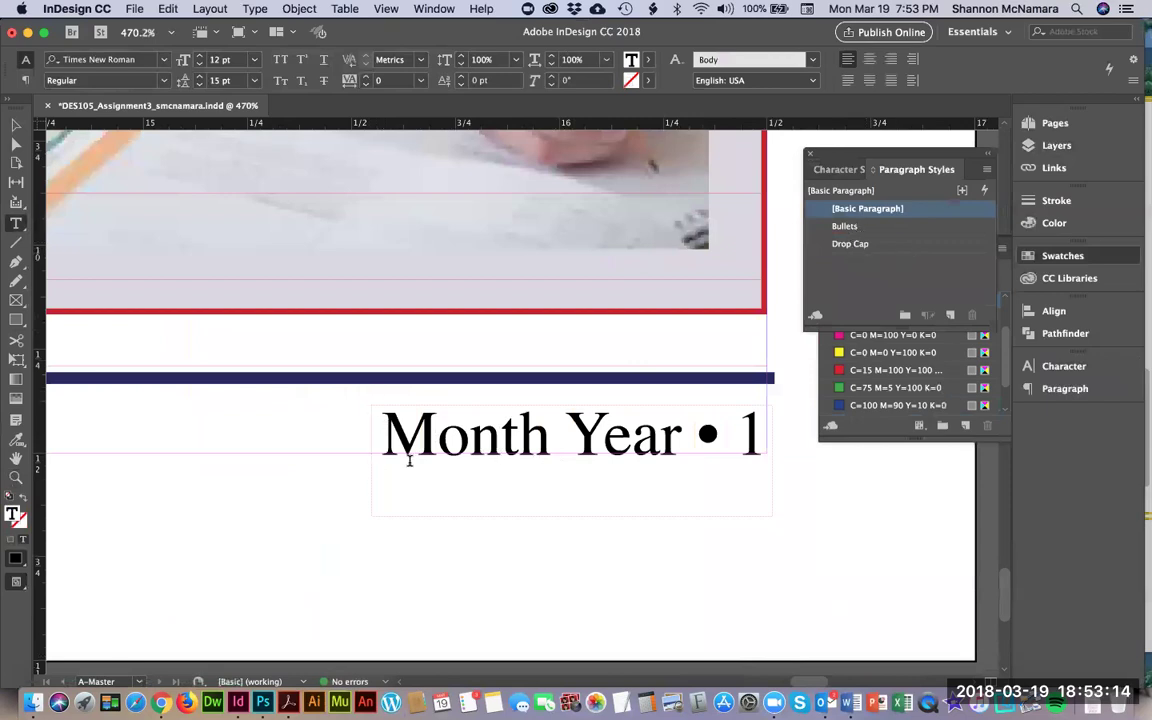
Enter "Month Year • 1" in the new footer frame in the Body character style
type("M")
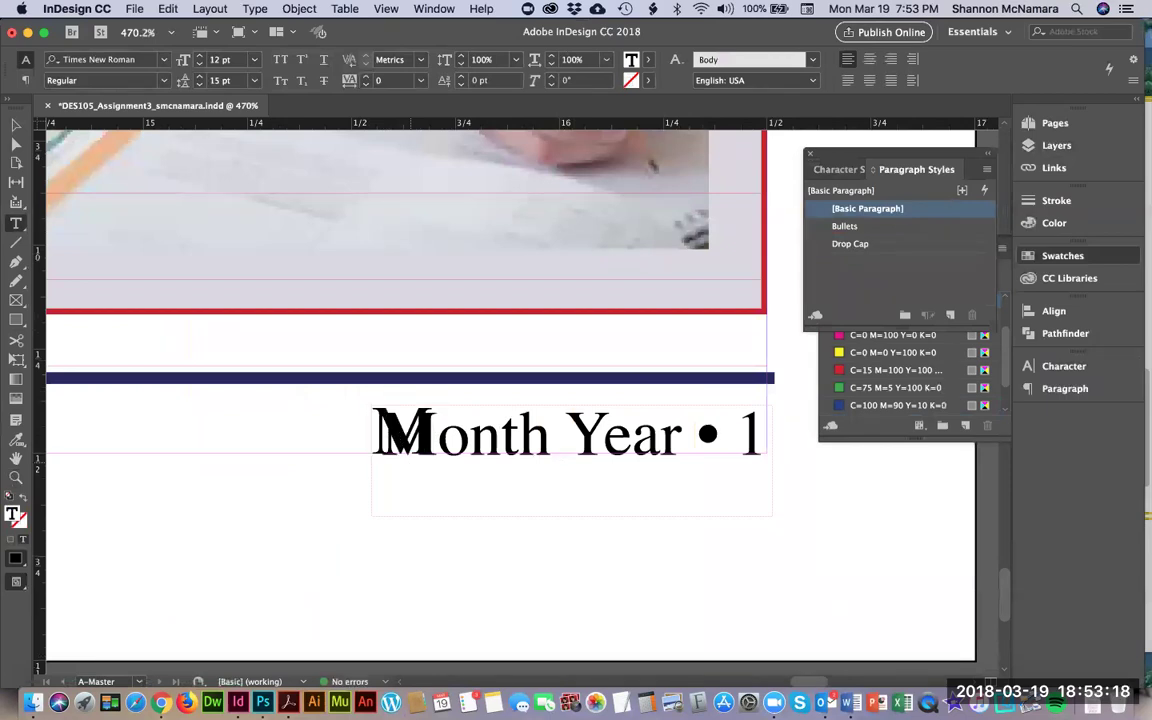
left_click(845, 169)
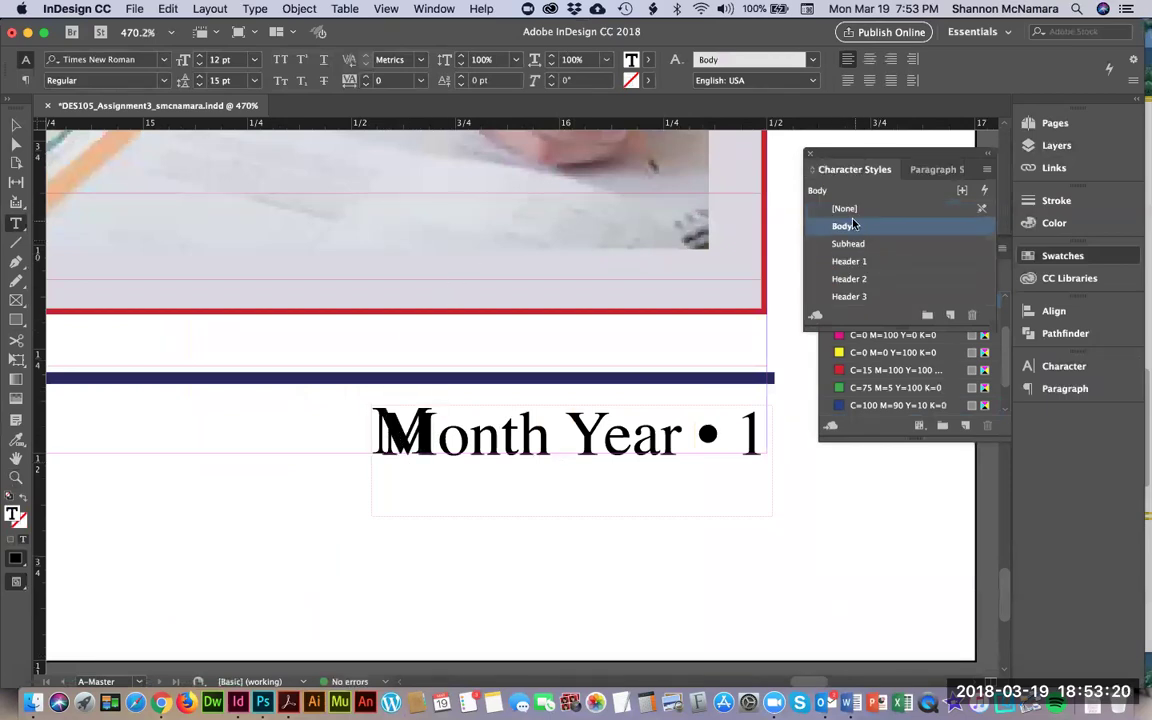
type("onth")
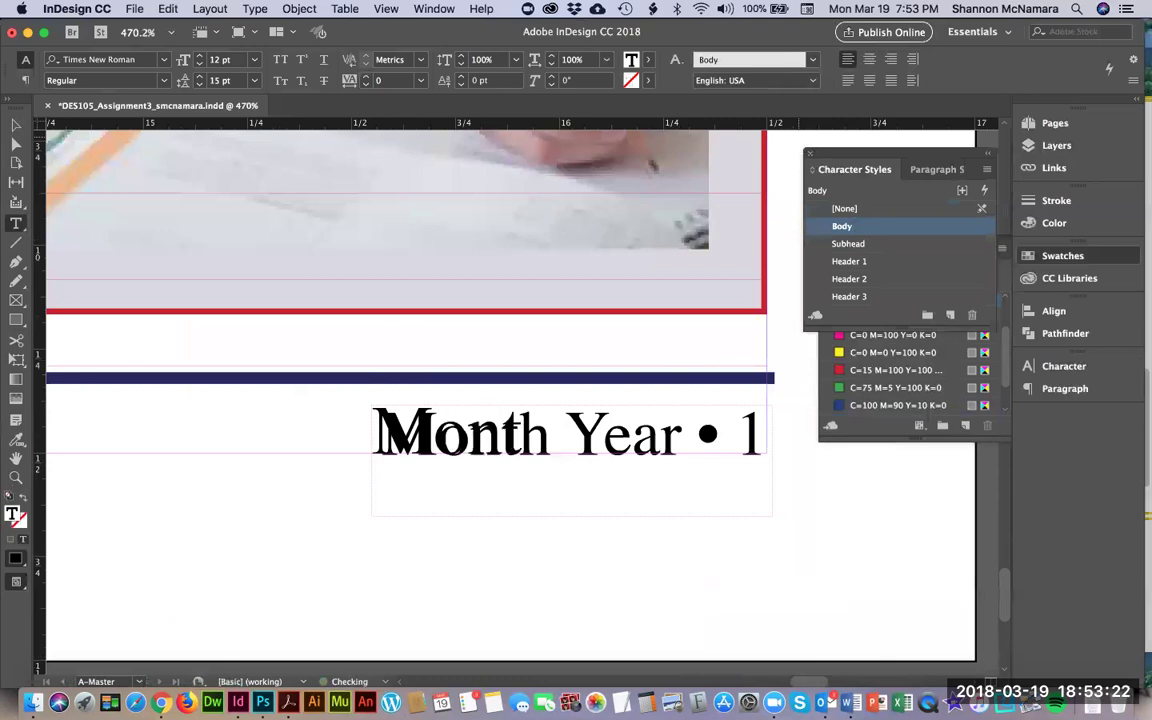
type(" Year")
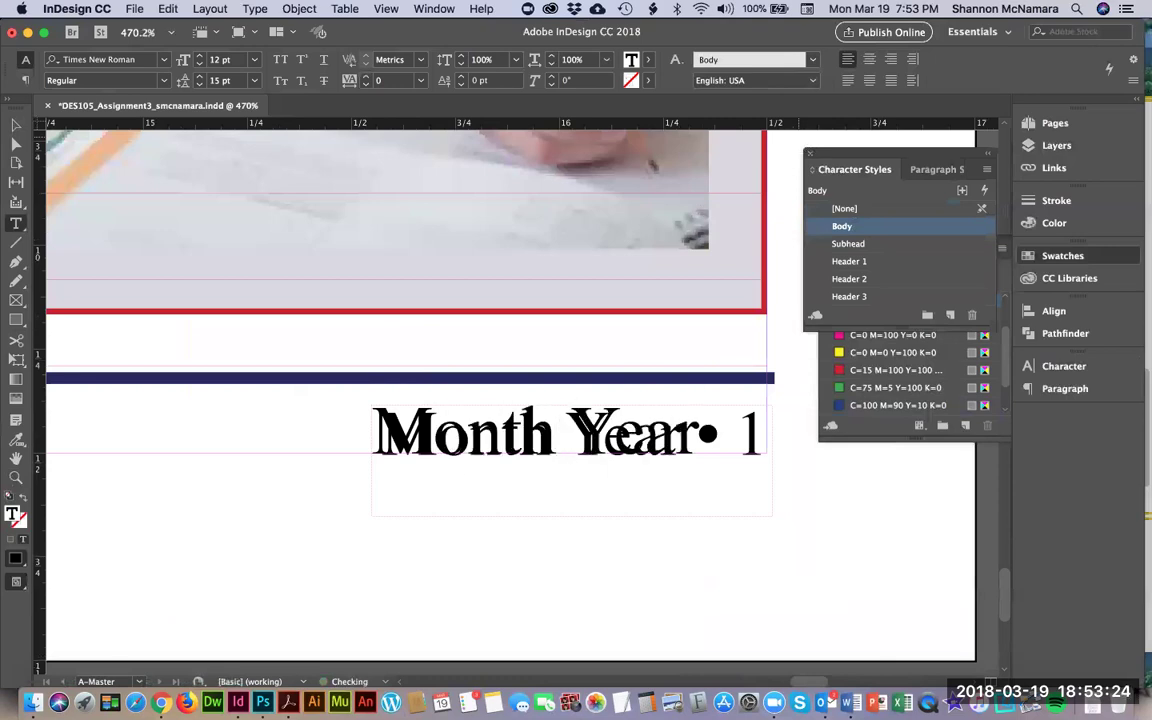
type("••1")
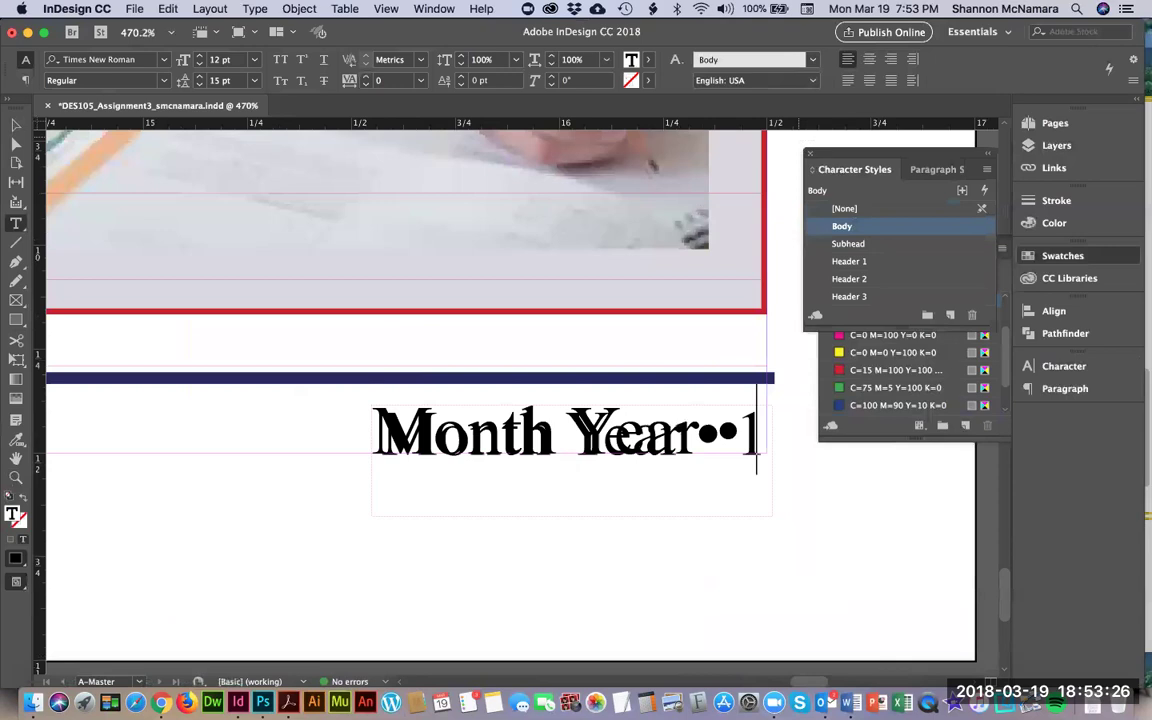
Set the new "Month Year • 1" footer text to 10 pt
key("super+a")
scroll(400, 400, "up", 5)
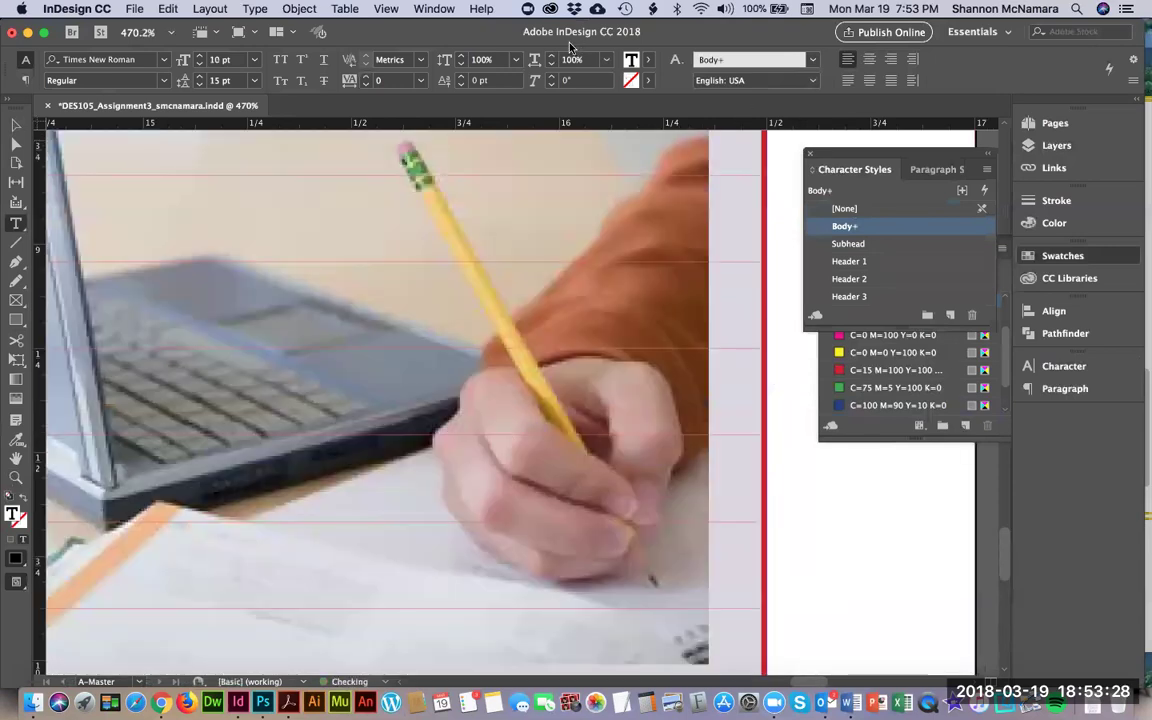
key("super+0")
left_click(717, 553, "super")
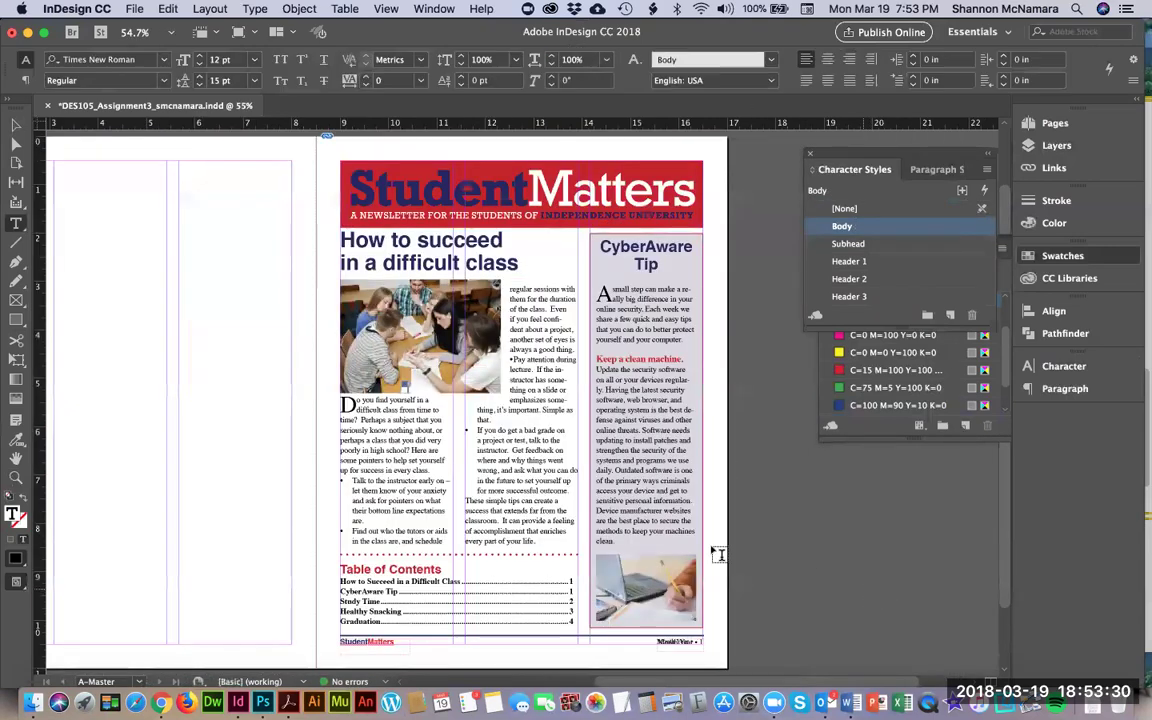
Move the new date frame just below the mock-up's "Month Year • 1" footer text for comparison
key("z")
left_click_drag(635, 626, 722, 656)
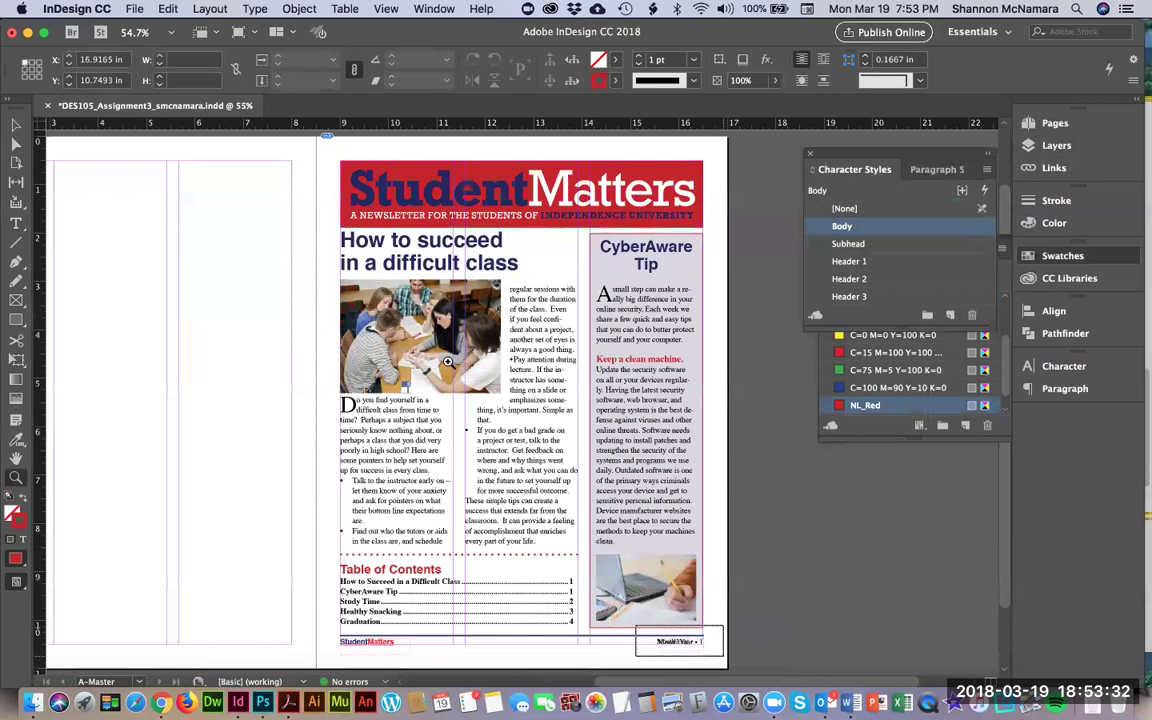
key("v")
left_click_drag(341, 490, 386, 432)
Reduce the new date frame's text to "Month Year •" and set it to 11 pt
double_click(358, 472)
key("super+a")
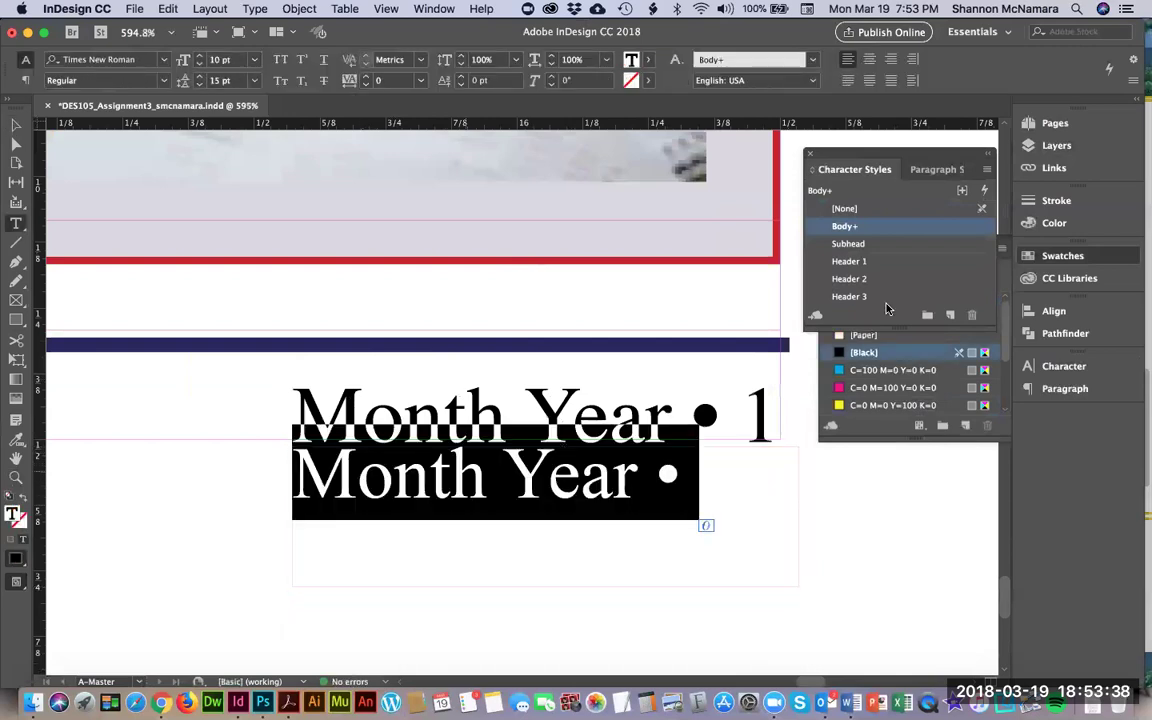
left_click(199, 55)
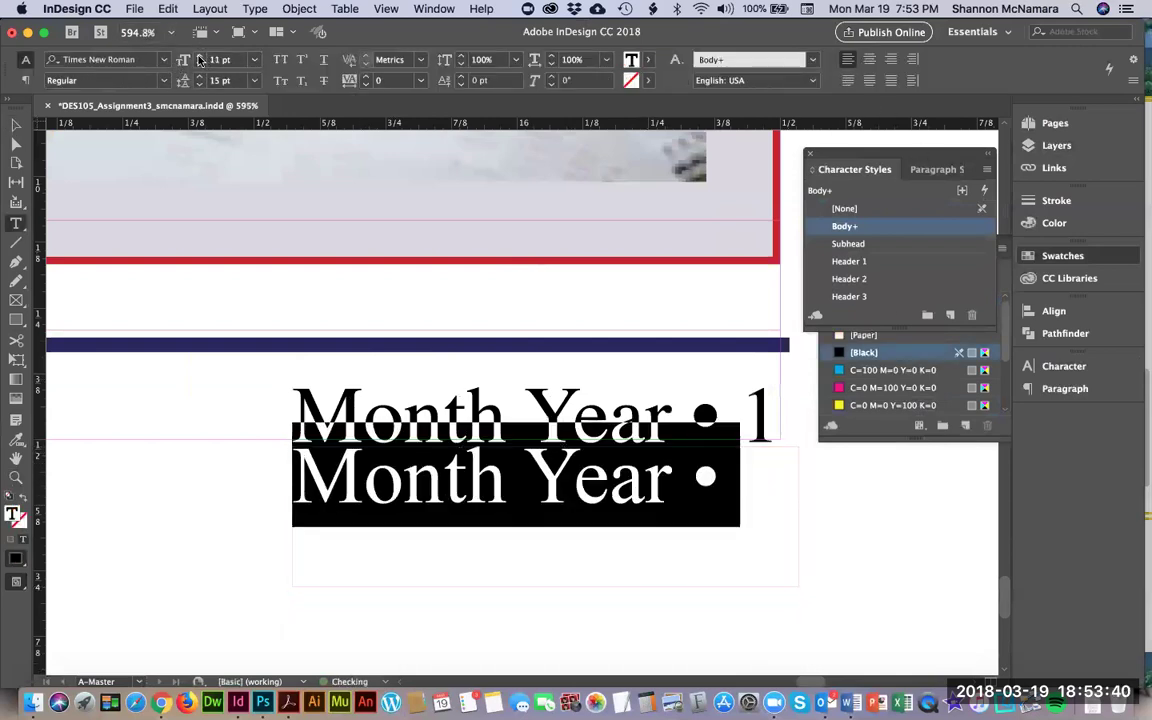
left_click(726, 476)
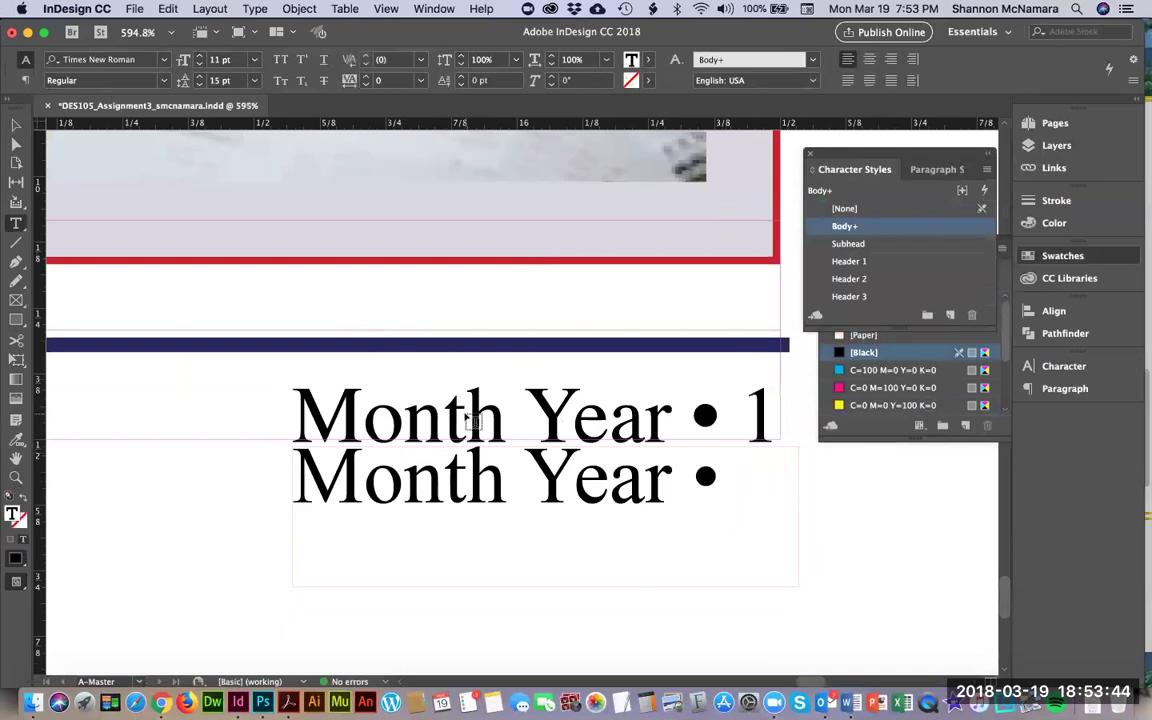
Move the date frame up over the mock-up's date and narrow it to about 0.82 in, leaving out the page number
left_click(16, 125)
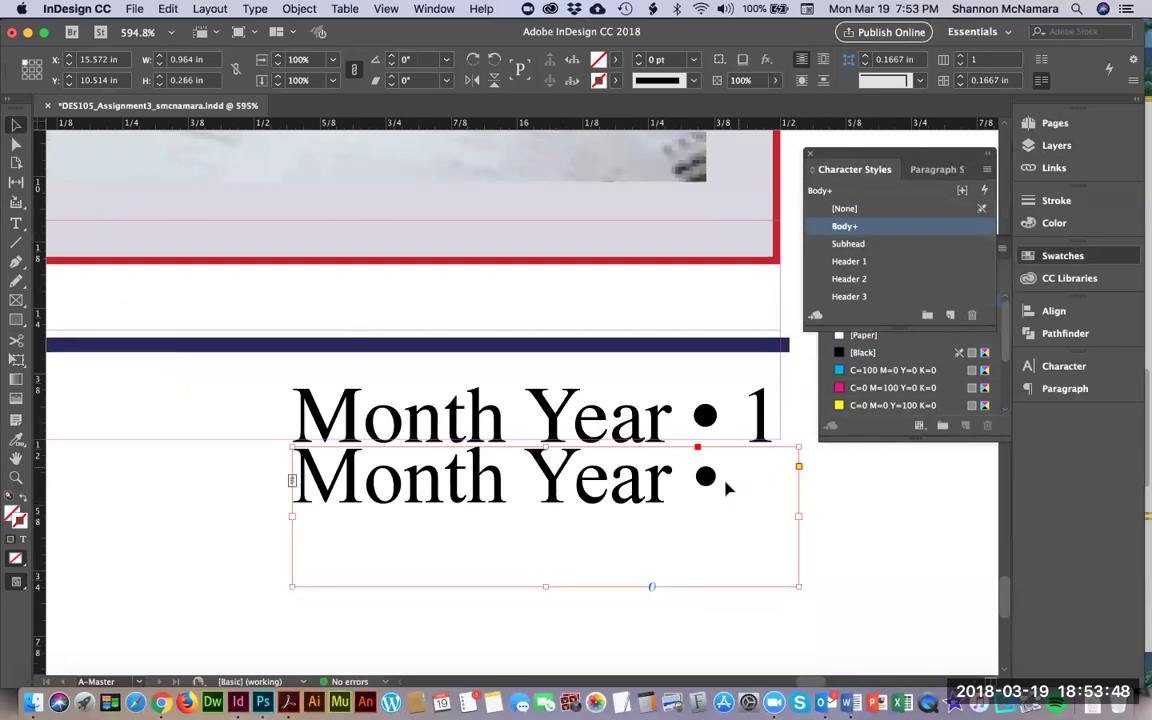
left_click_drag(616, 493, 621, 438)
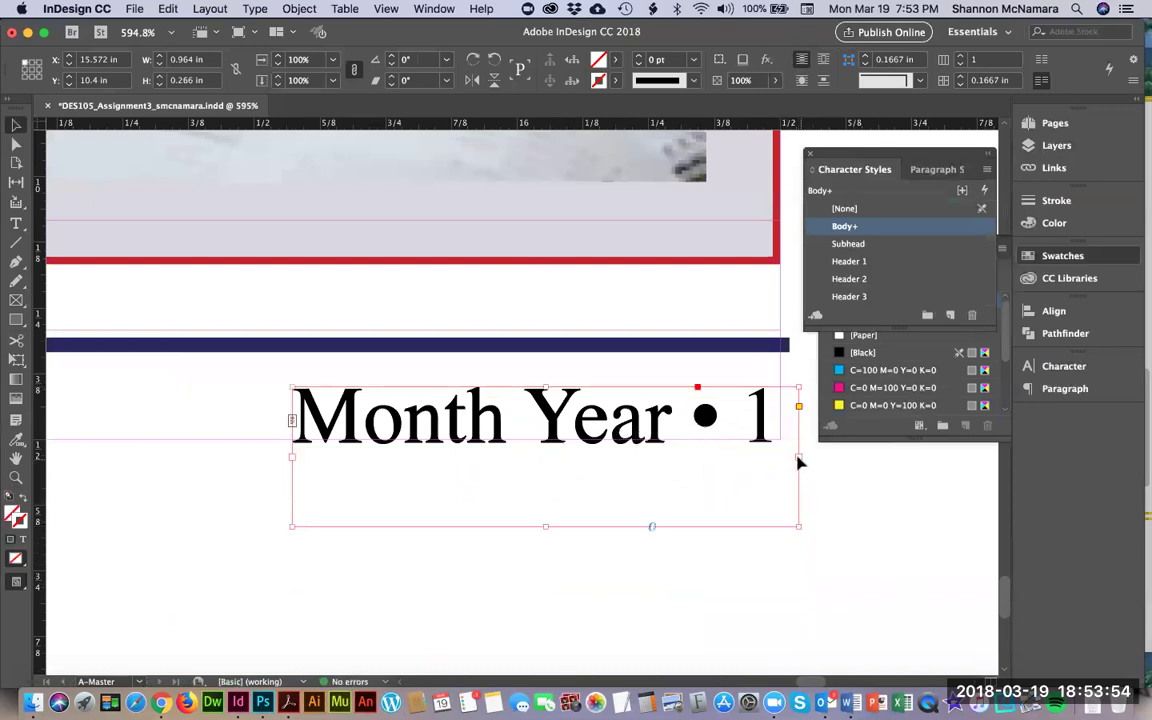
left_click_drag(797, 526, 725, 529)
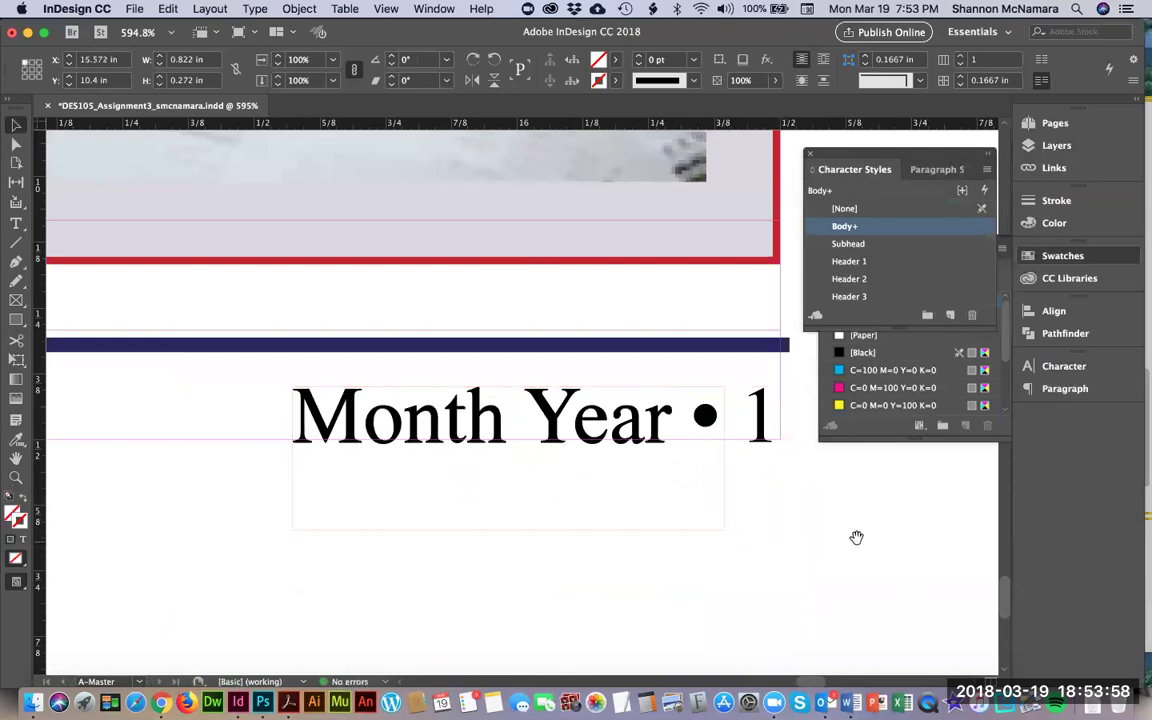
Duplicate the date frame horizontally so the copy starts at the mock-up's page number 1
left_click_drag(856, 535, 481, 524)
left_click(172, 397)
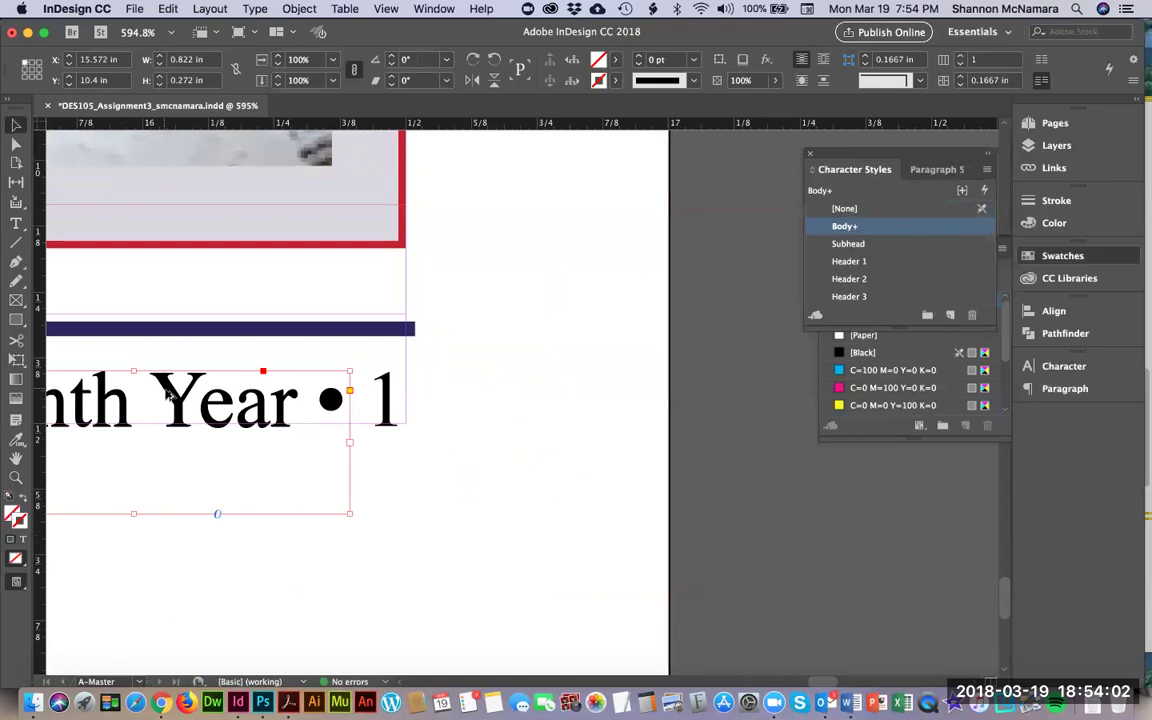
left_click_drag(170, 396, 607, 395)
Clear the copied frame's text and shrink the frame to about 0.15 in wide by 0.3 in high around the page number
double_click(384, 398)
key("super+a")
type("1")
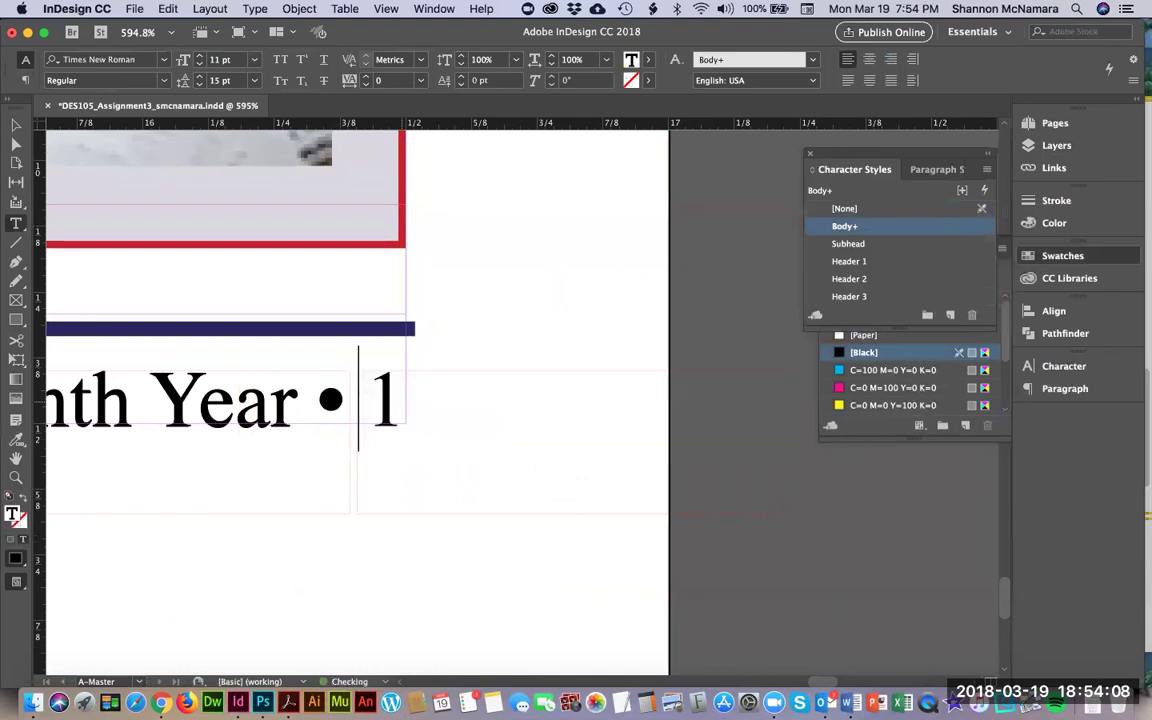
key("Escape")
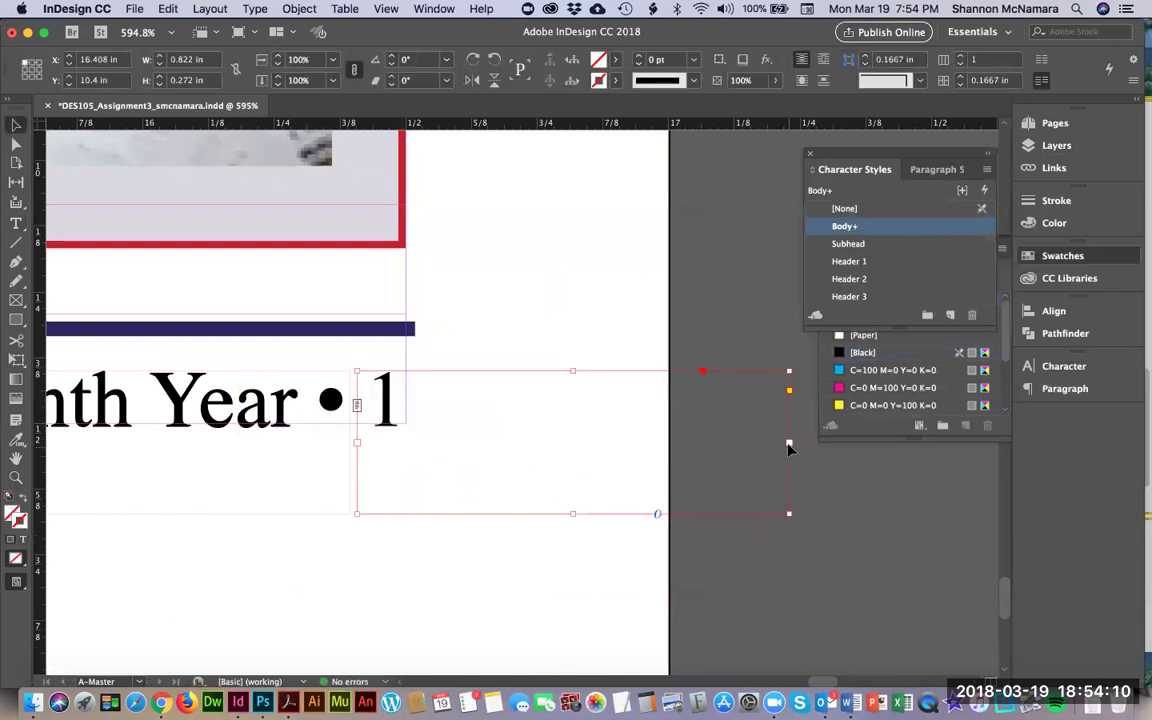
left_click_drag(789, 514, 434, 529)
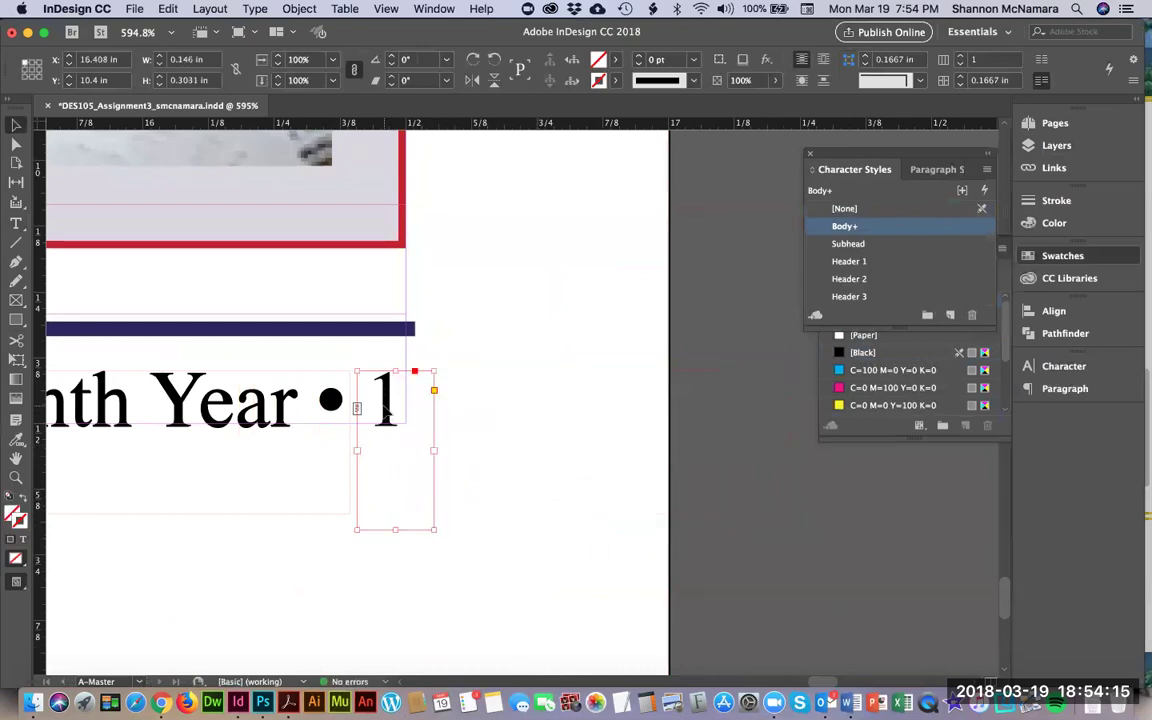
Insert a Current Page Number marker in the small empty frame over the mock-up's page number, and deselect the frame
left_click(188, 9)
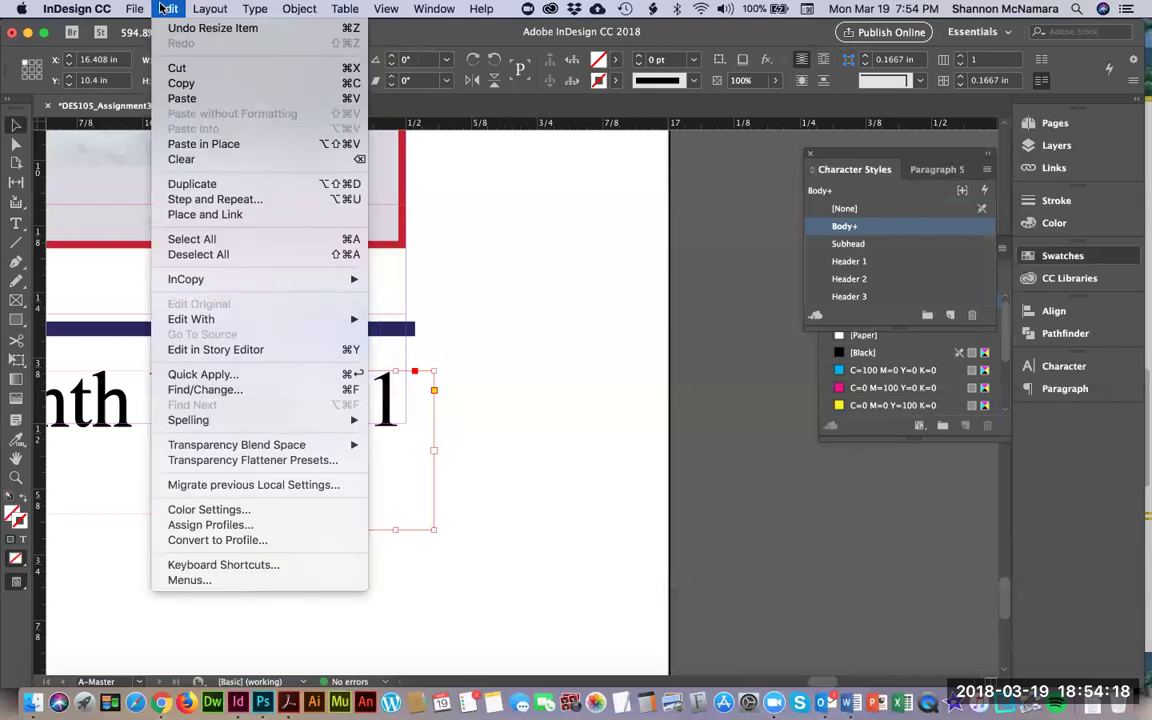
mouse_move(134, 8)
left_click(15, 221)
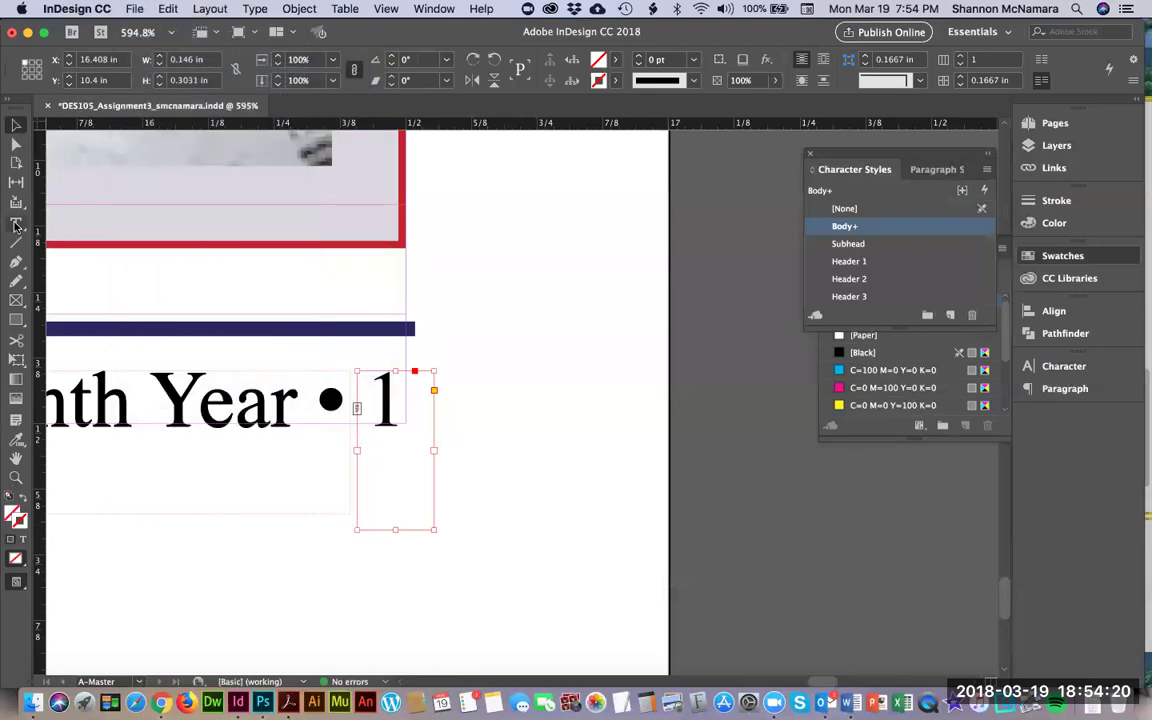
left_click(358, 400)
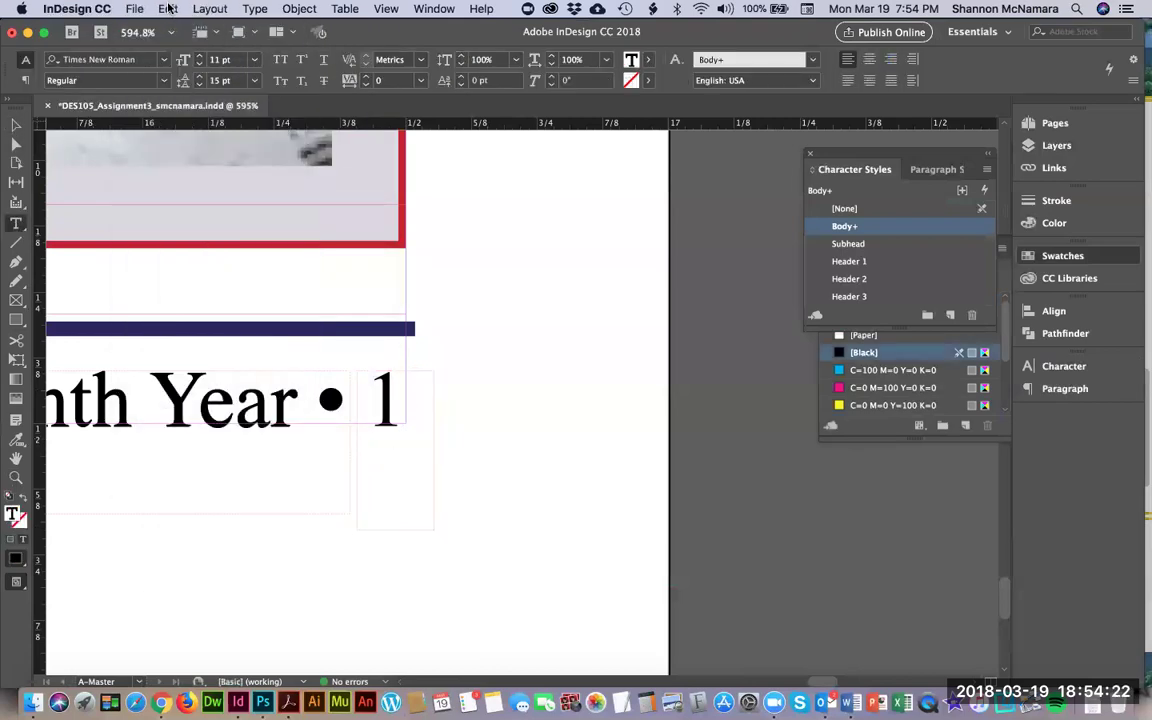
left_click(168, 9)
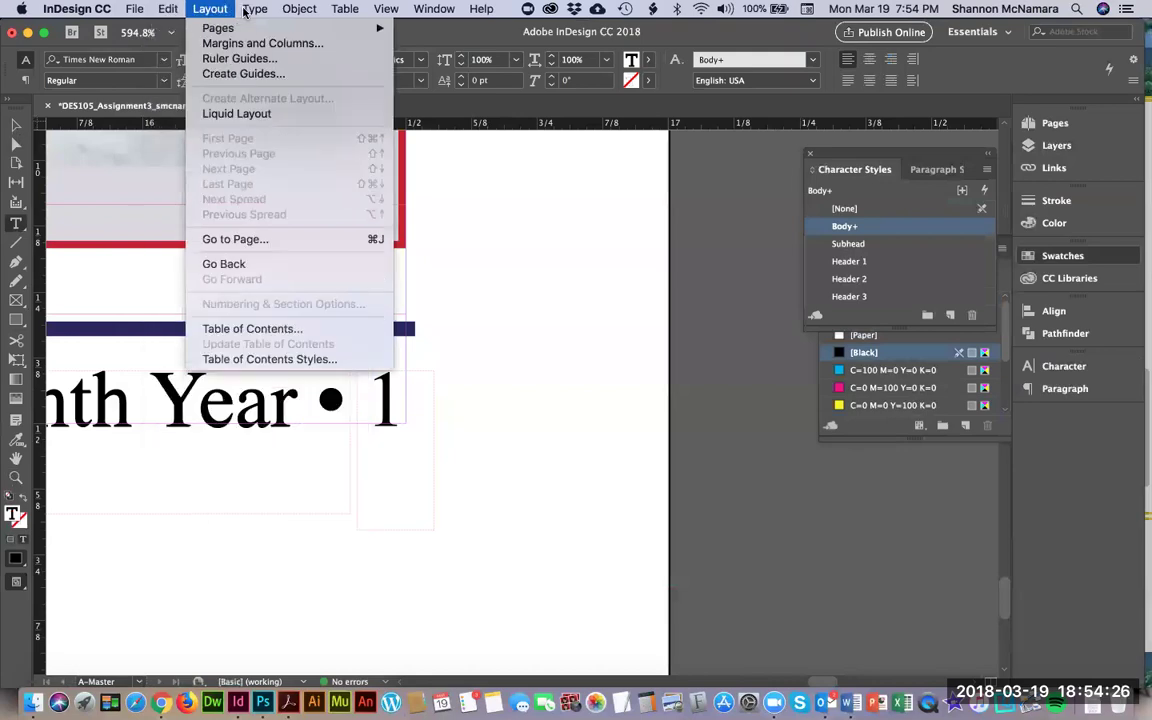
mouse_move(256, 10)
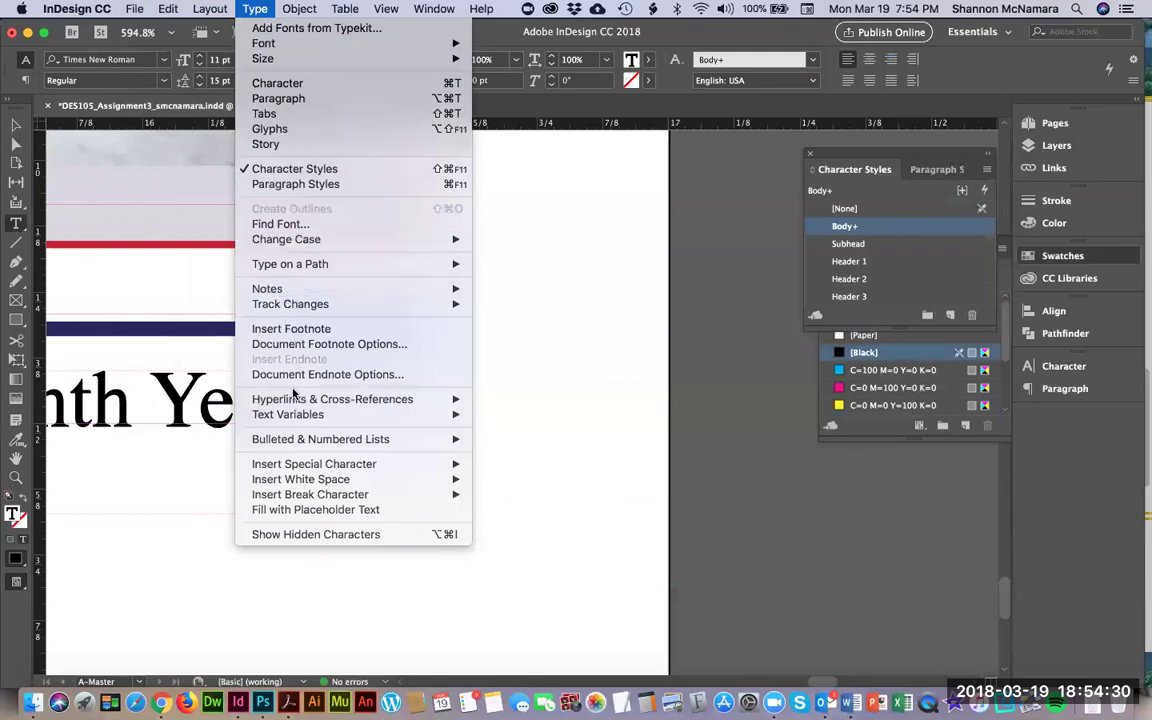
mouse_move(314, 440)
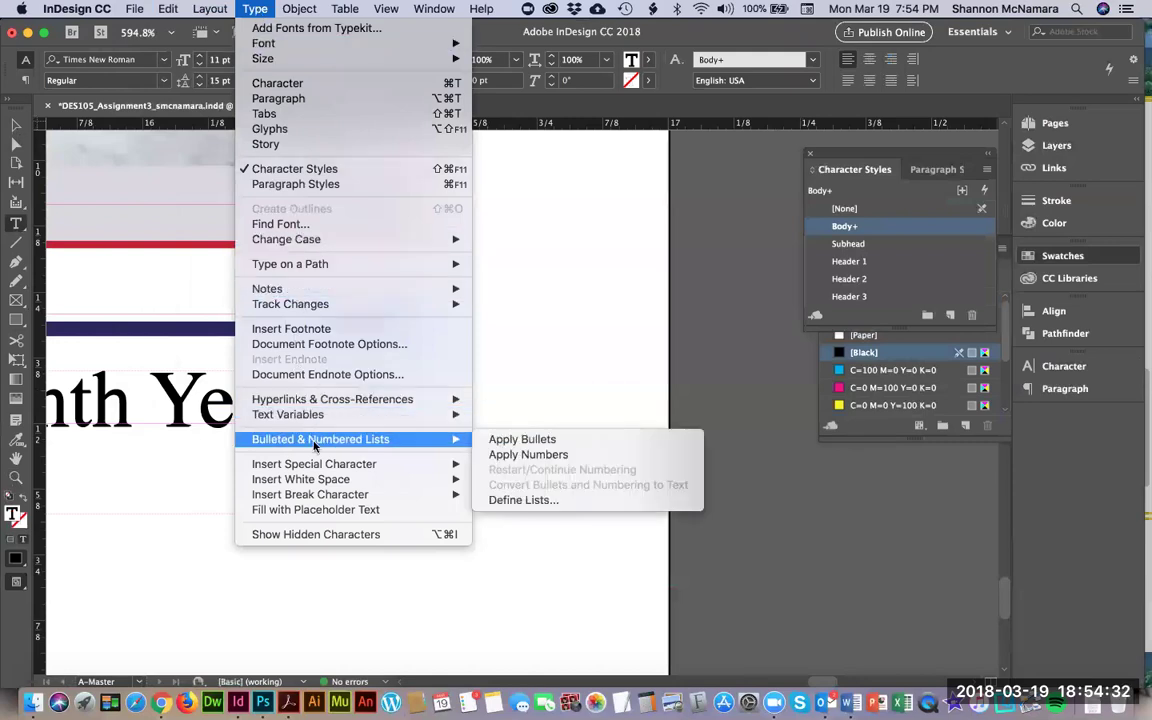
mouse_move(323, 466)
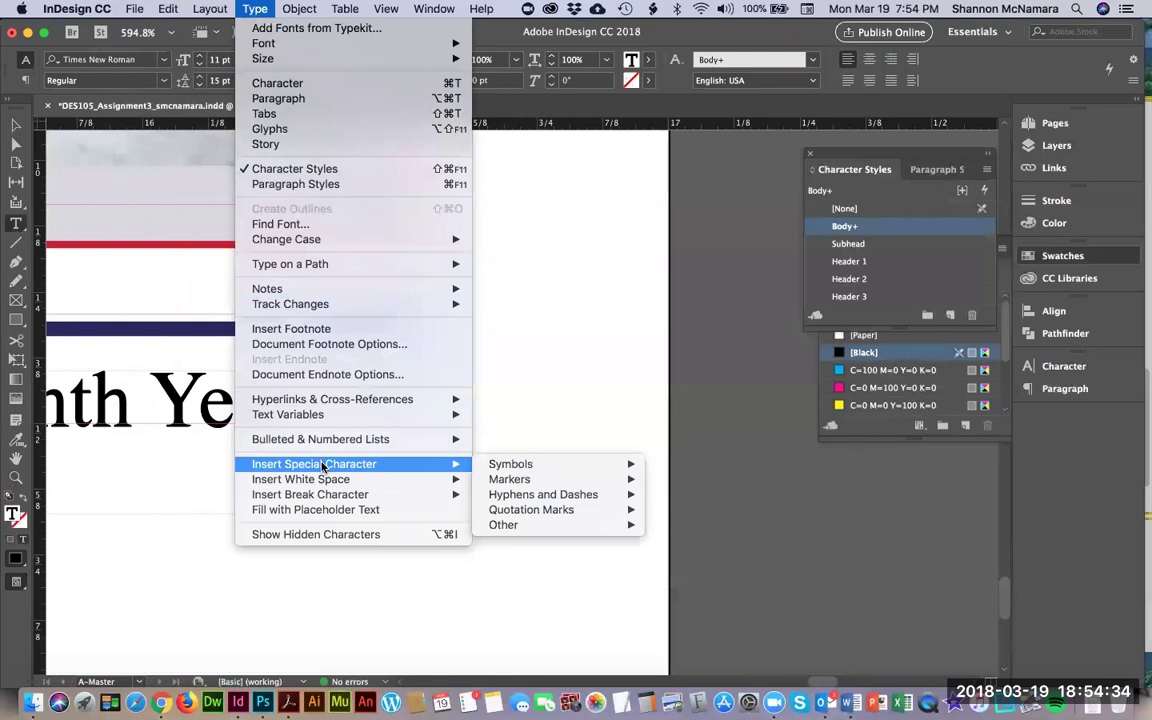
mouse_move(512, 470)
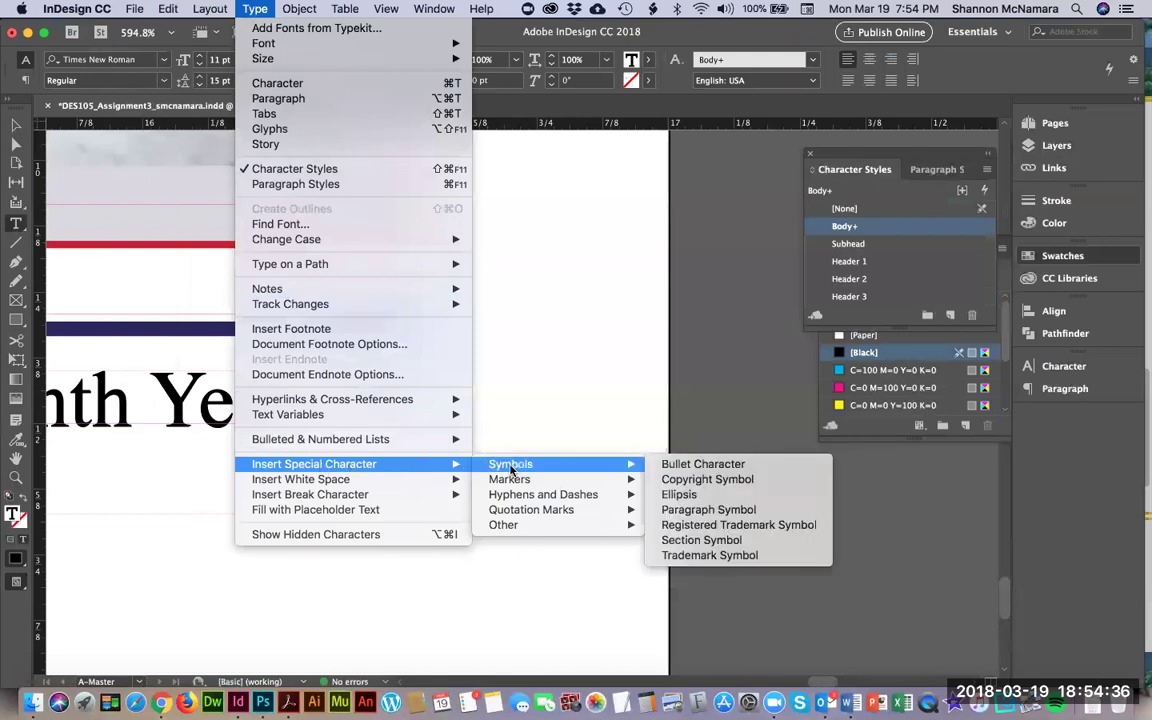
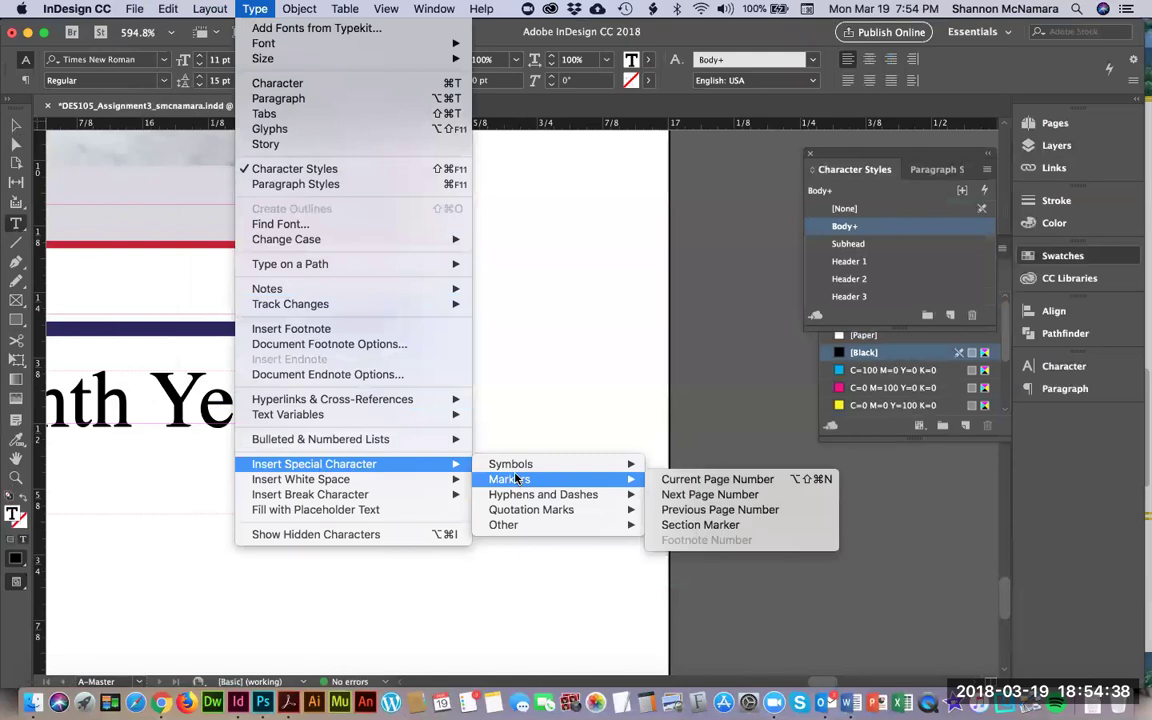
left_click(718, 480)
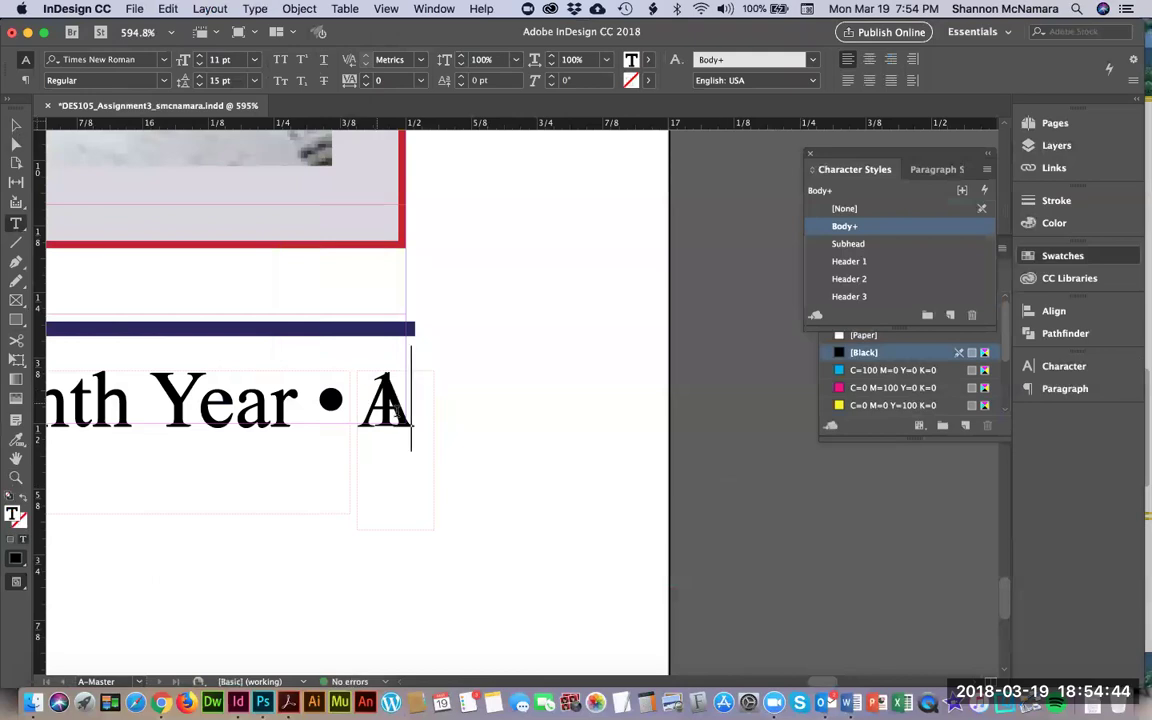
key("Escape")
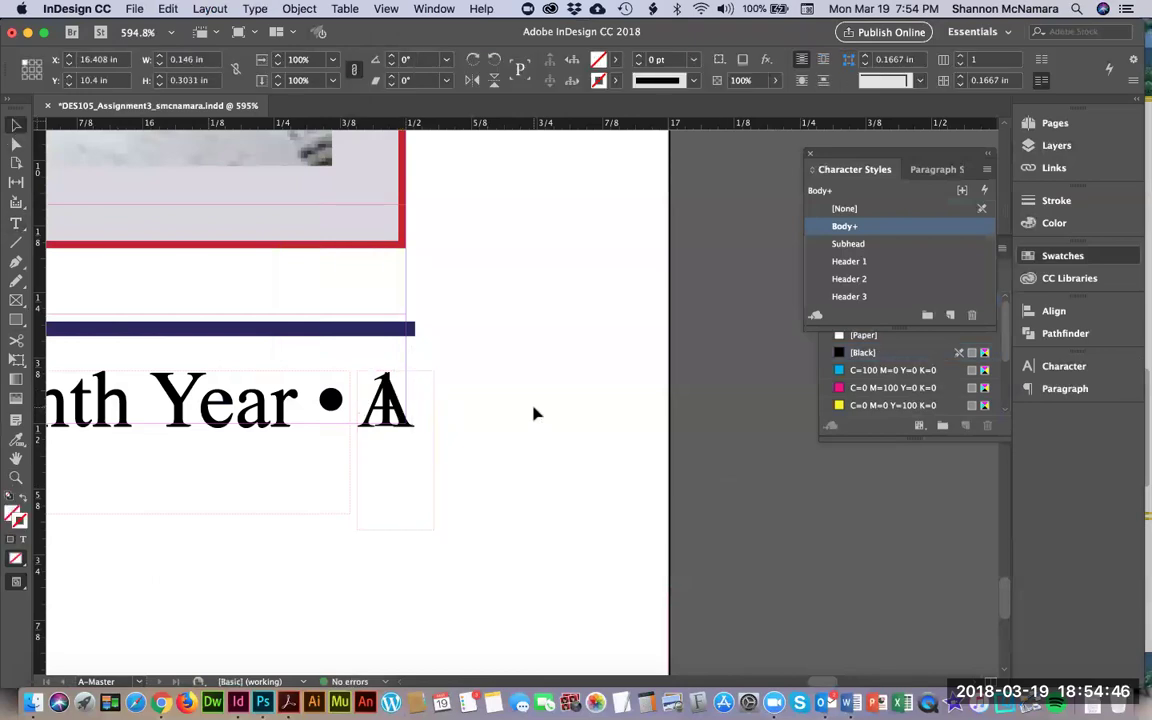
left_click(535, 413)
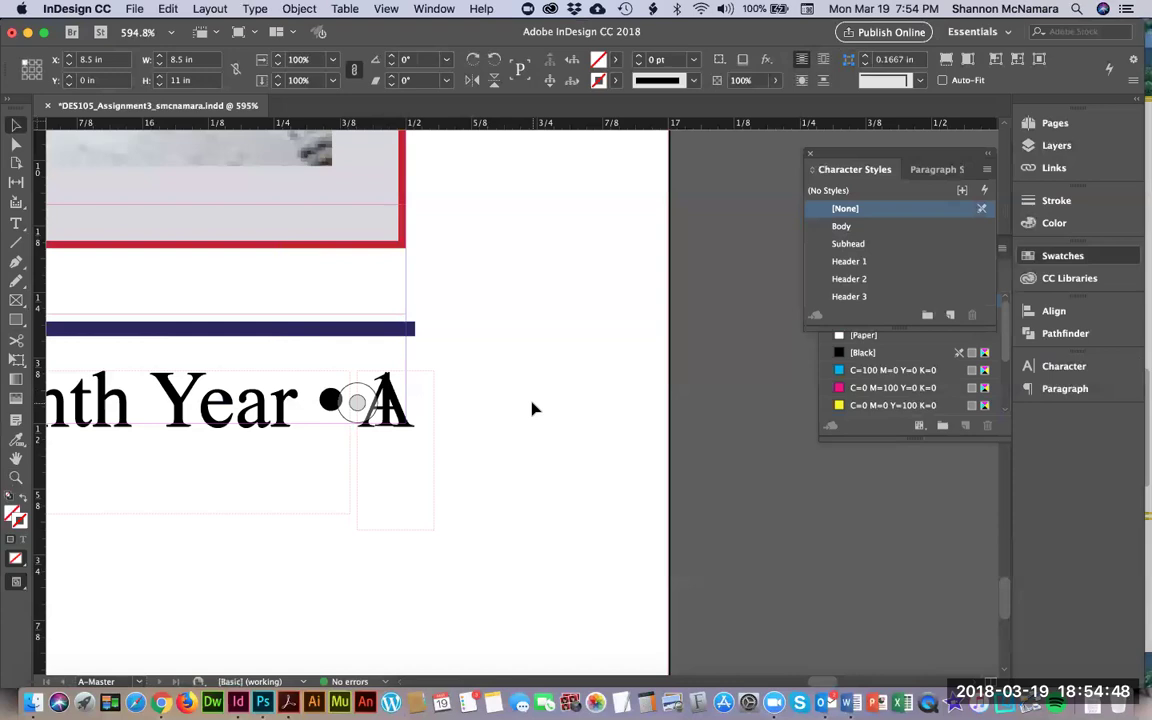
Draw a straight 7.5 in Pen line between the margins of the right-hand master page, along the mock-up's blue footer rule
key("p")
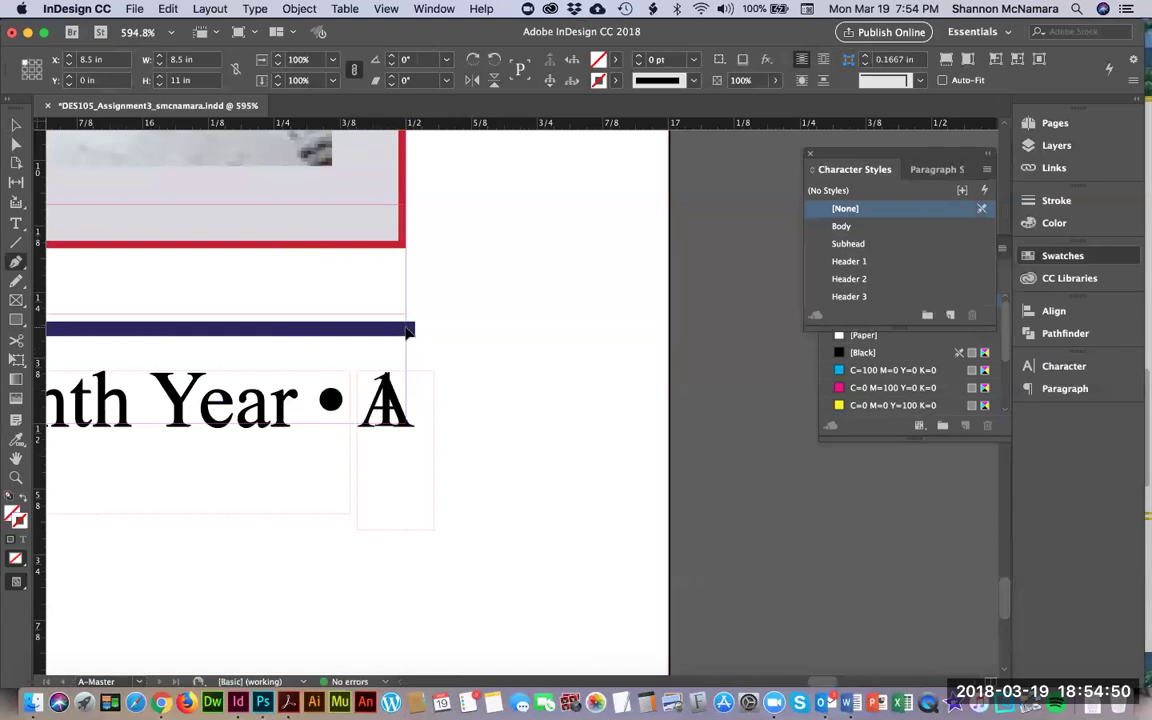
left_click(409, 328)
left_click_drag(206, 329, 508, 308)
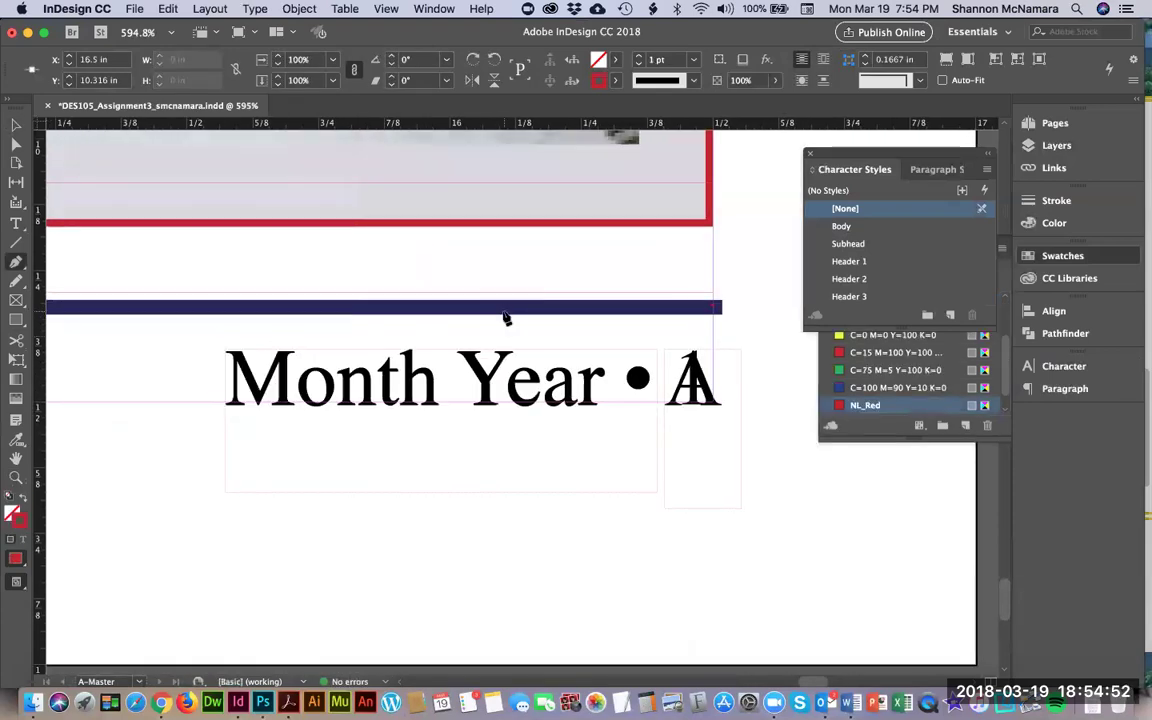
scroll(630, 301, "left", 5)
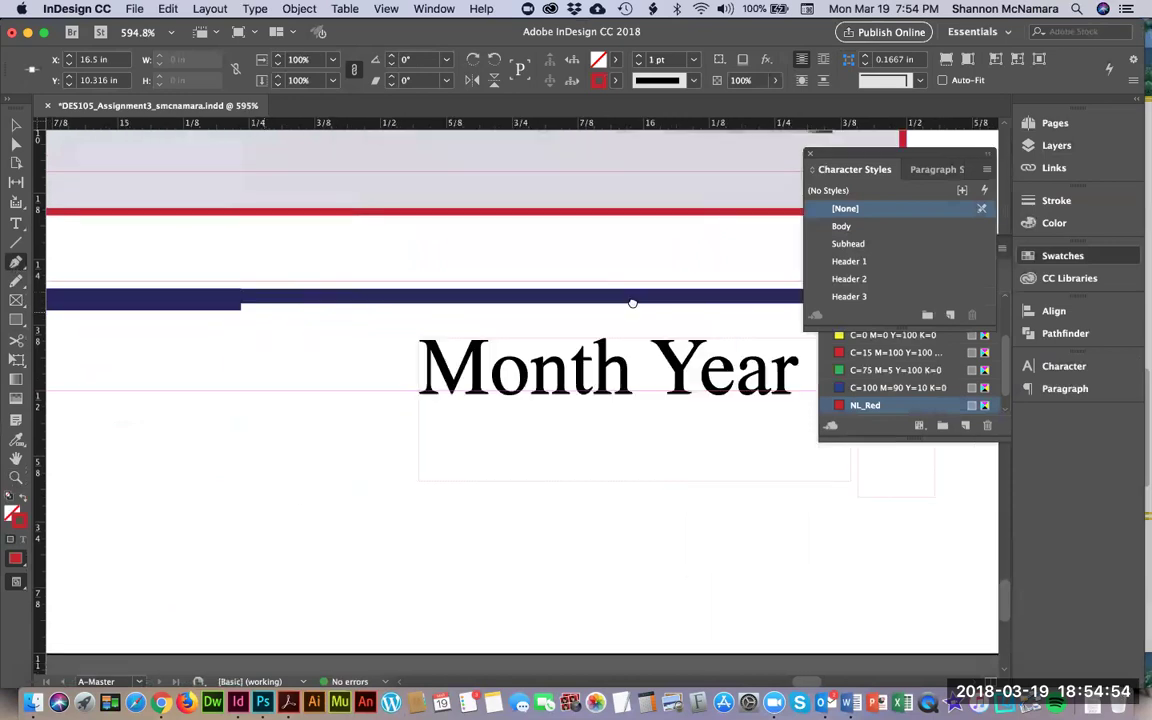
scroll(189, 303, "left", 10)
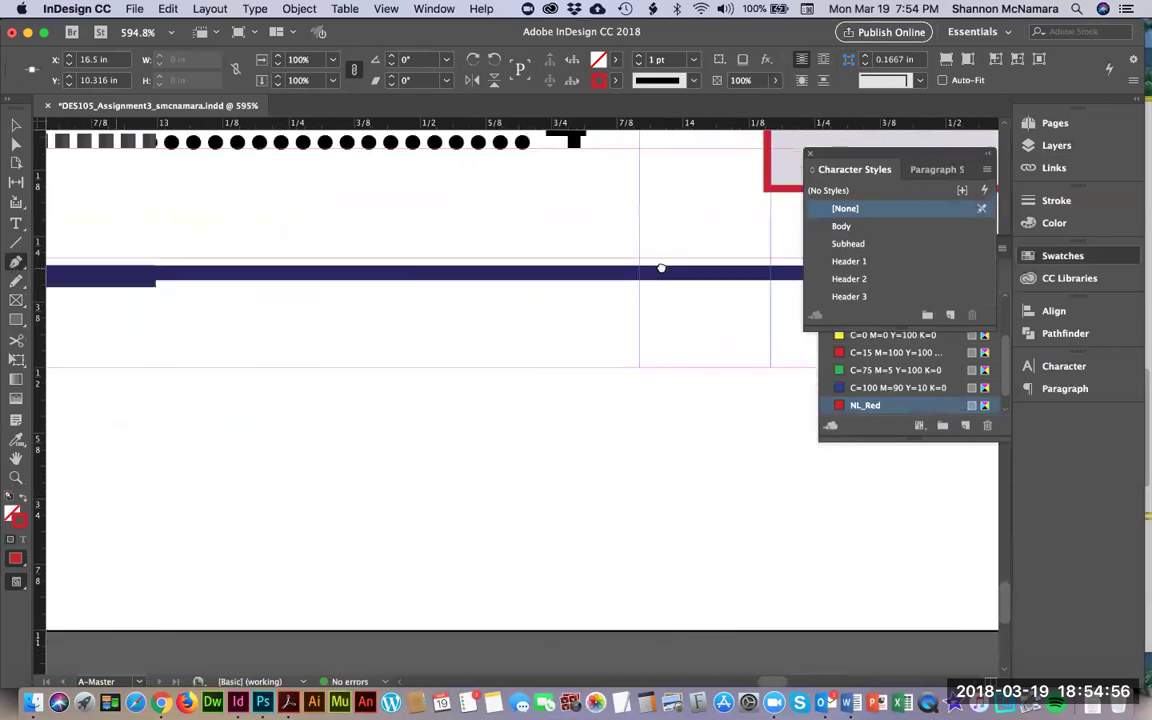
scroll(303, 266, "left", 10)
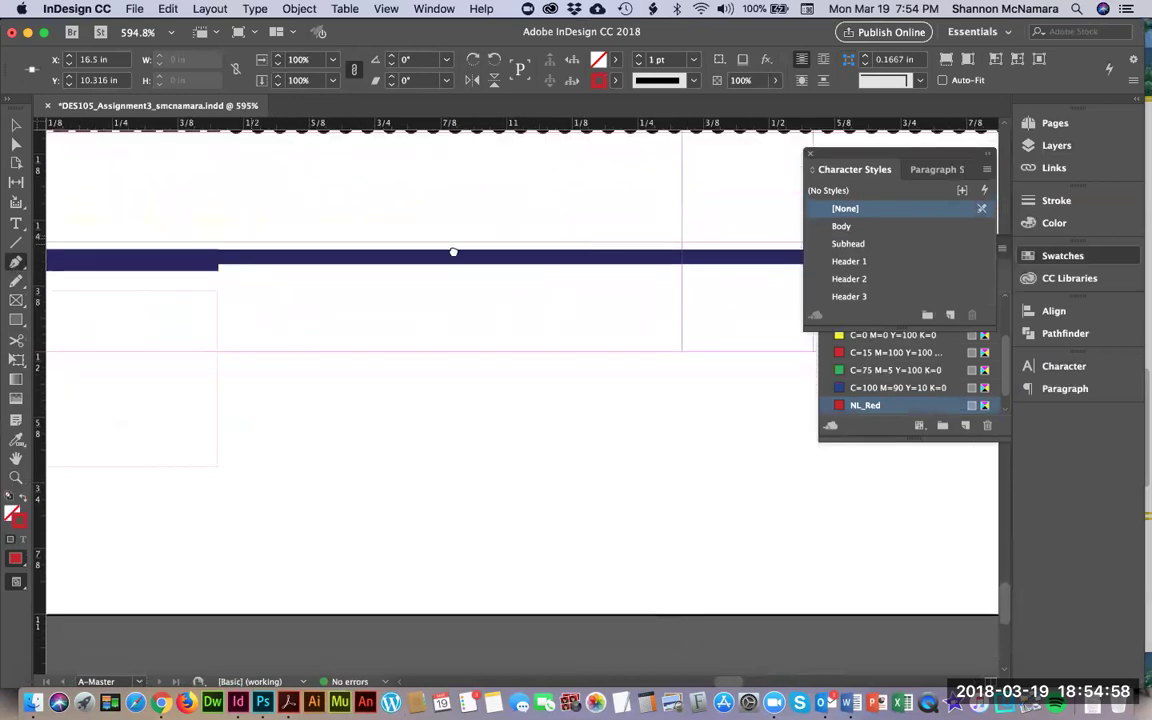
scroll(549, 241, "left", 10)
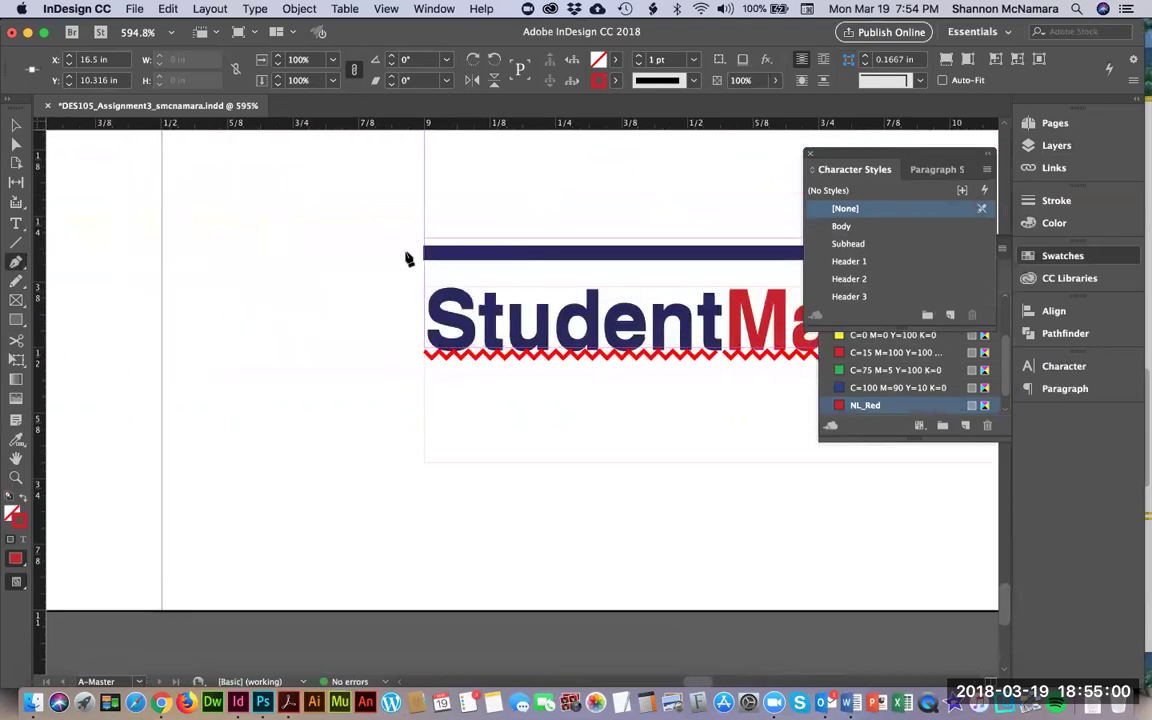
left_click(425, 256)
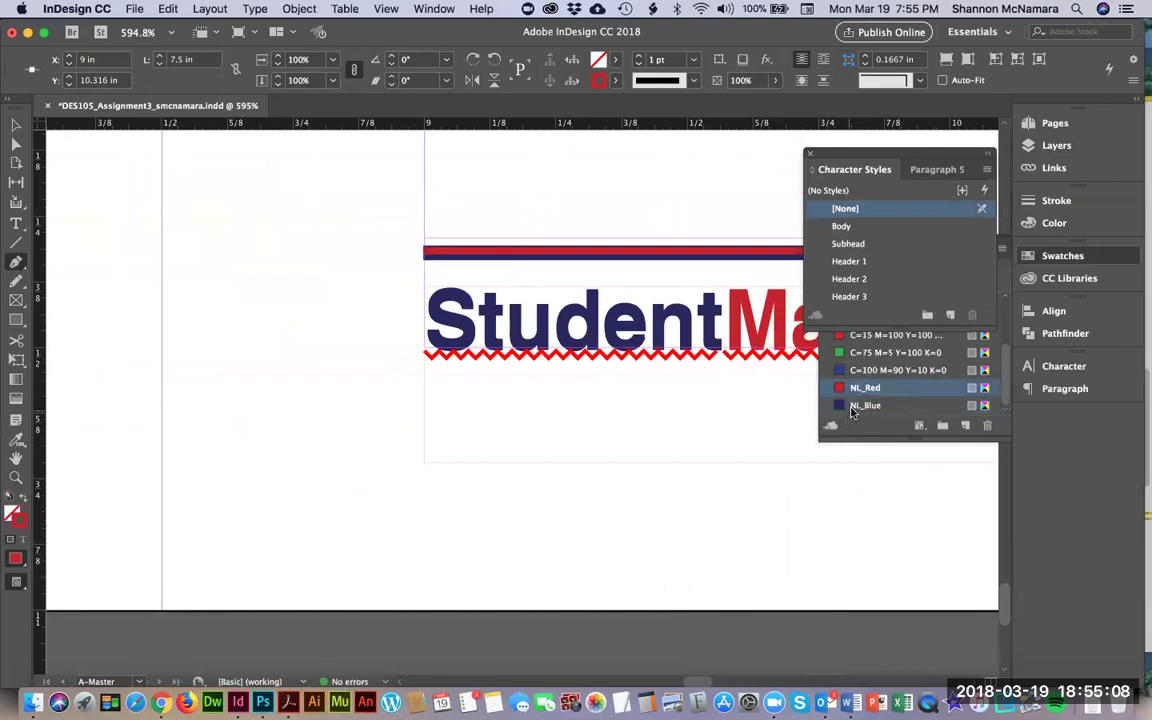
Color the footer line's stroke with the NL_Blue swatch and set its weight to 2 pt
left_click(856, 405)
left_click(856, 407)
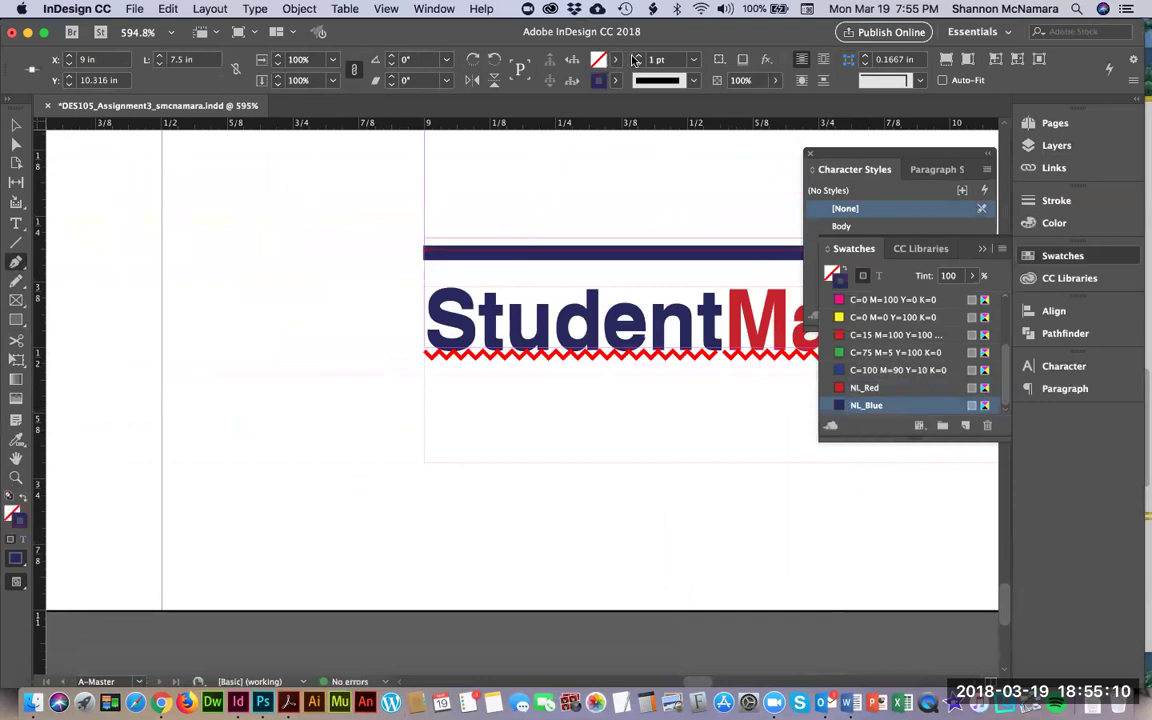
left_click(638, 57)
Nudge the new footer line to align with the mock-up's blue rule and deselect it
left_click(16, 125)
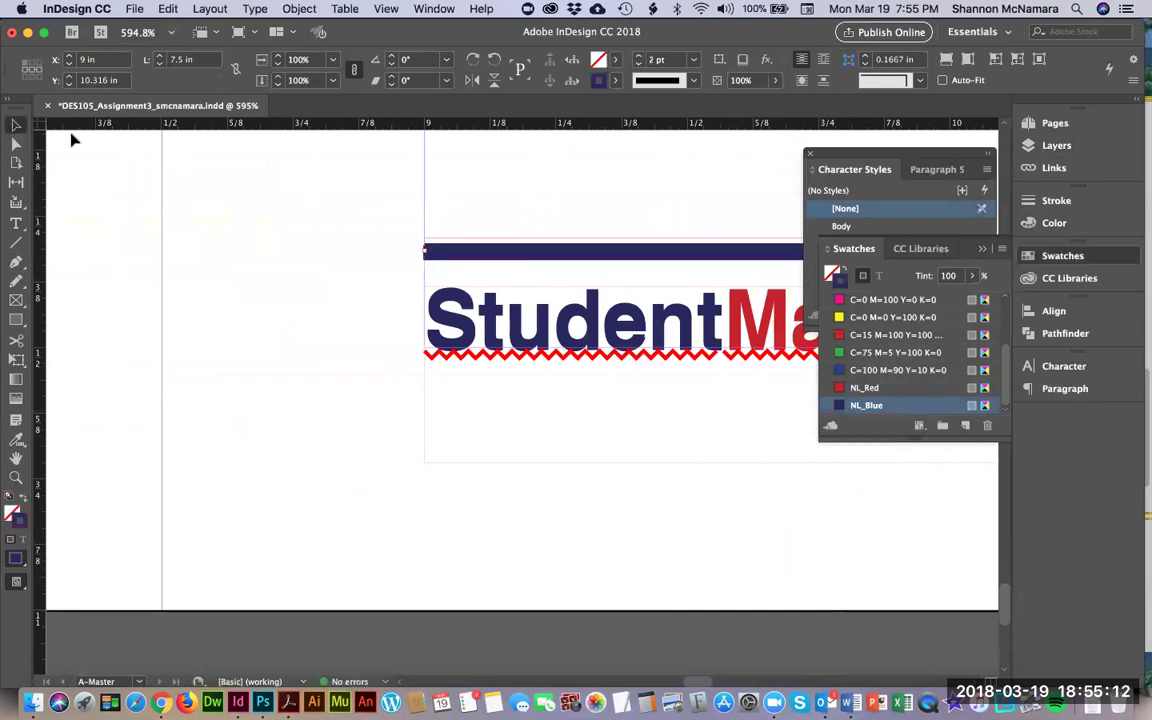
left_click_drag(430, 258, 439, 256)
key("super+shift+a")
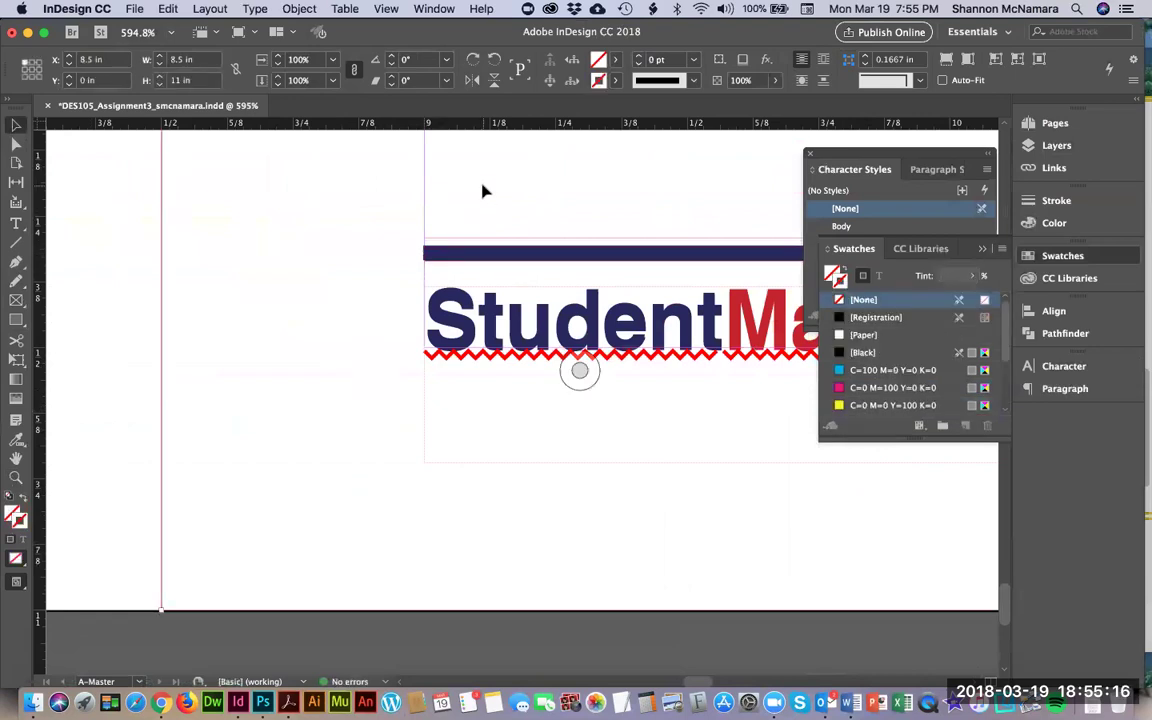
Remove the newsletter mock-up PDF from the right-hand master page, leaving only the recreated footer
key("super+0")
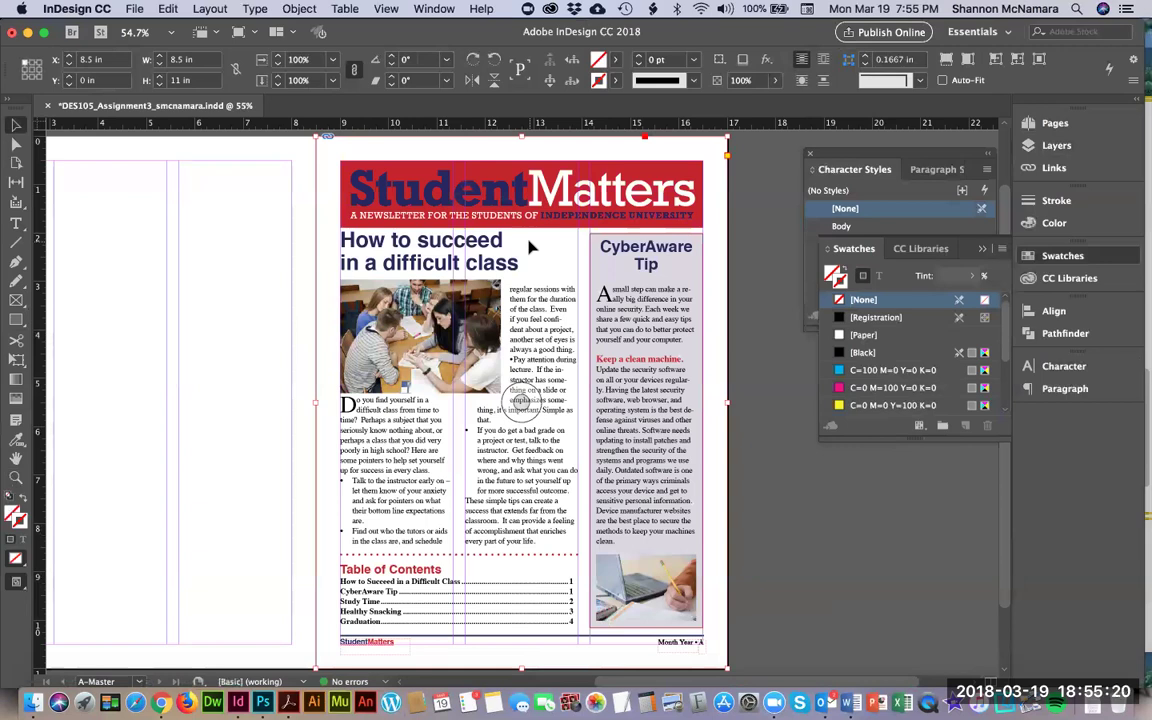
key("super+z")
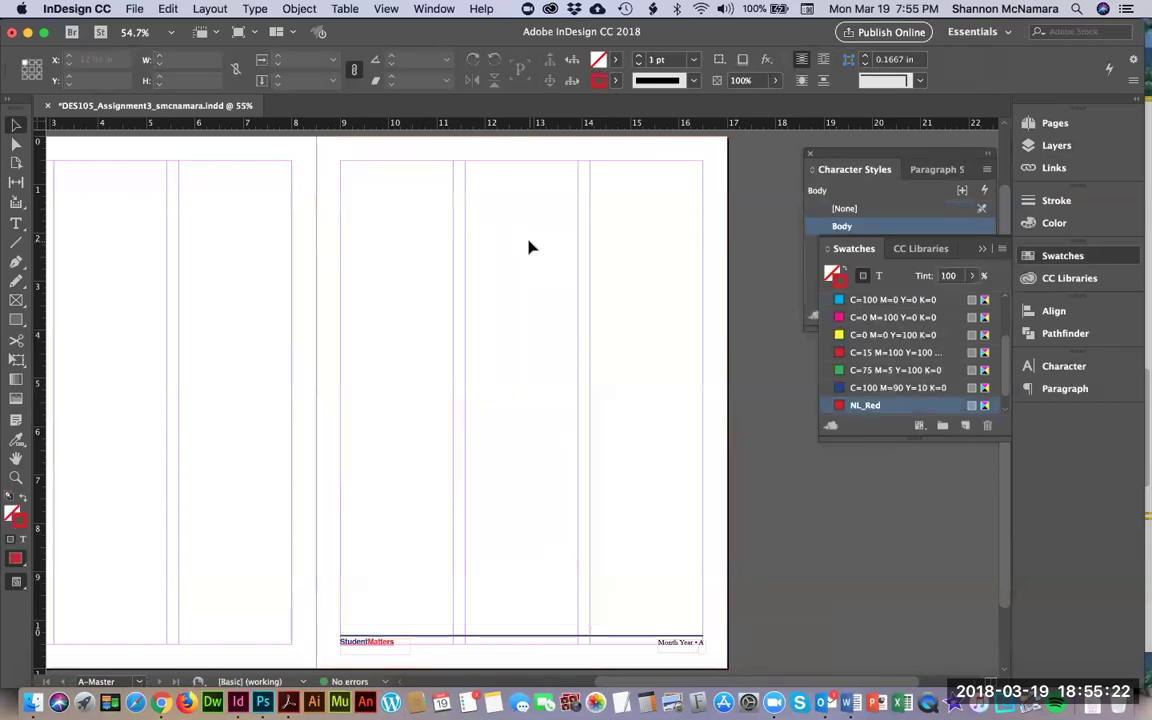
Replace the "Month Year" placeholder in the right-hand master page's footer with "March 2018"
key("z")
left_click_drag(335, 637, 728, 592)
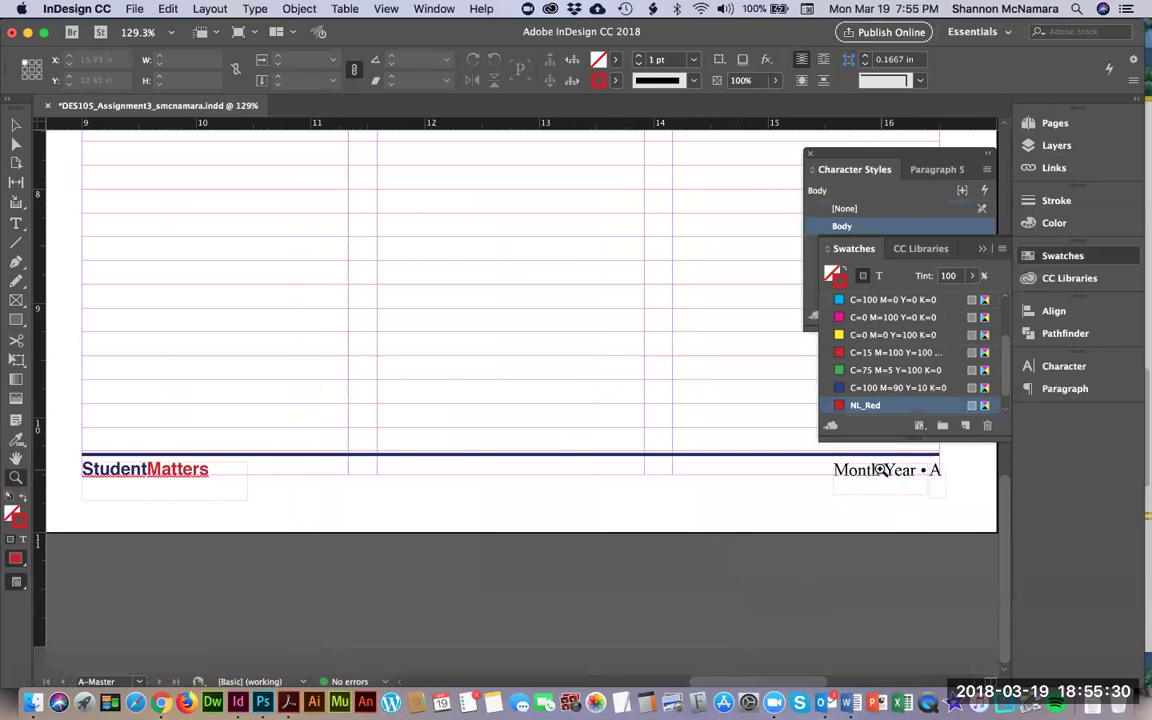
left_click(16, 223)
double_click(857, 470)
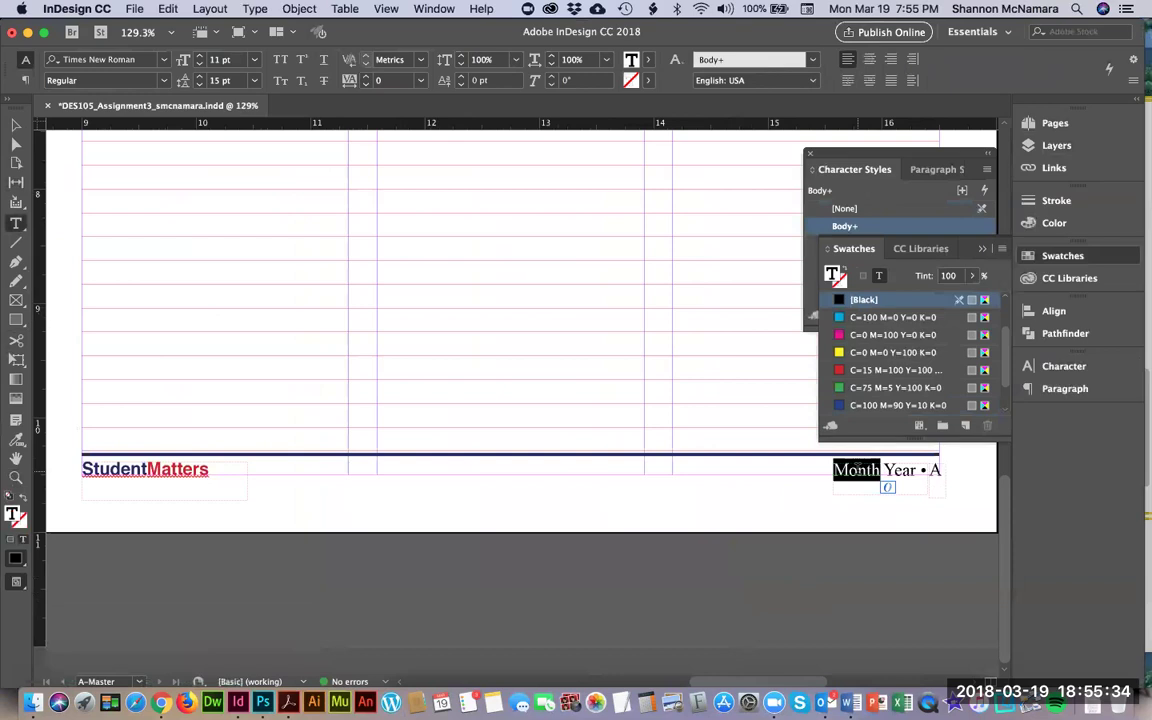
type("MArch")
key("BackSpace")
key("BackSpace")
key("BackSpace")
type("a")
key("BackSpace")
key("BackSpace")
type("arch")
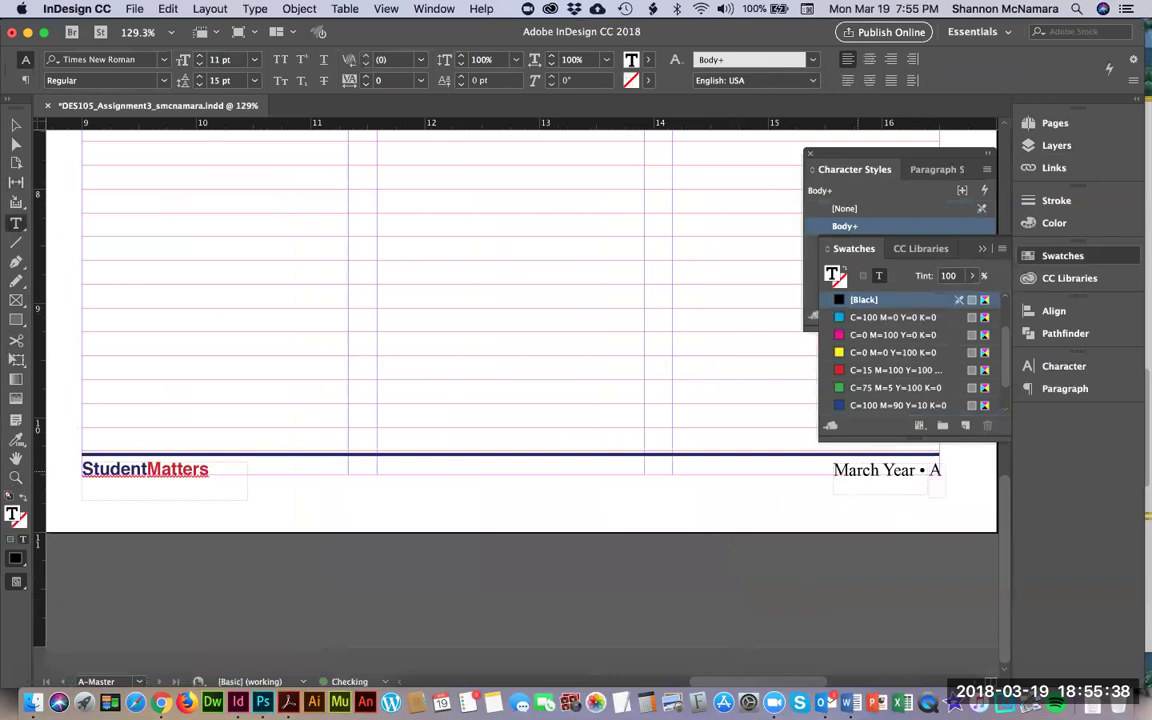
double_click(897, 470)
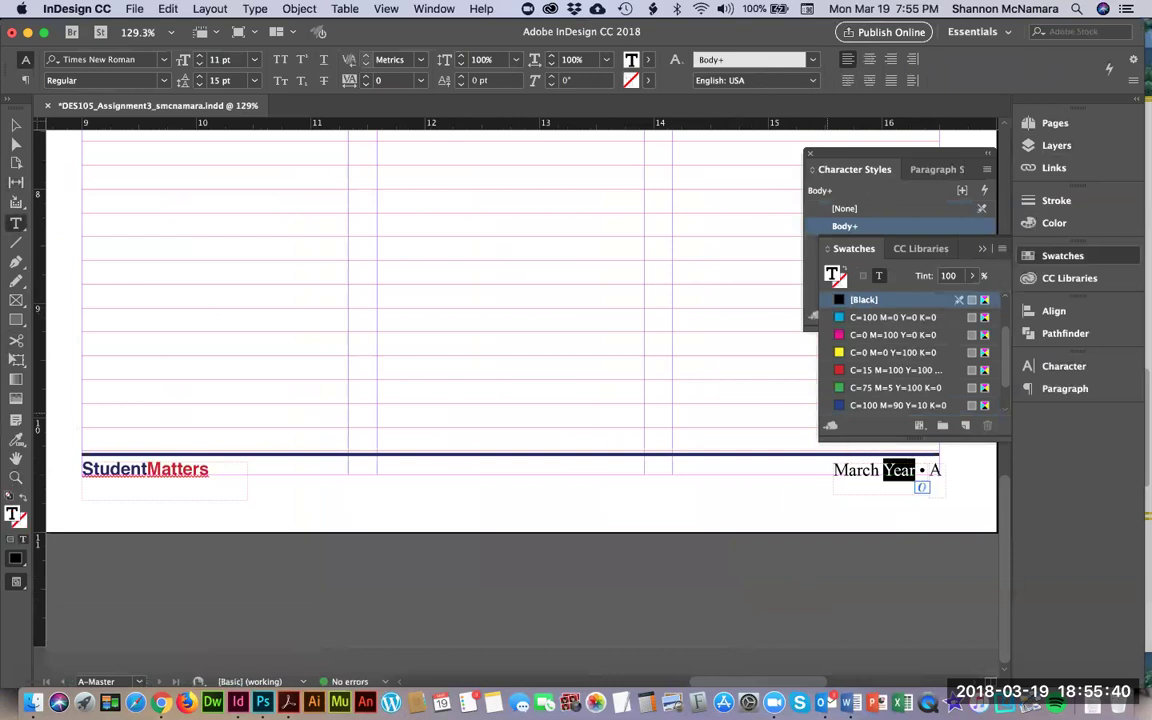
type("2018")
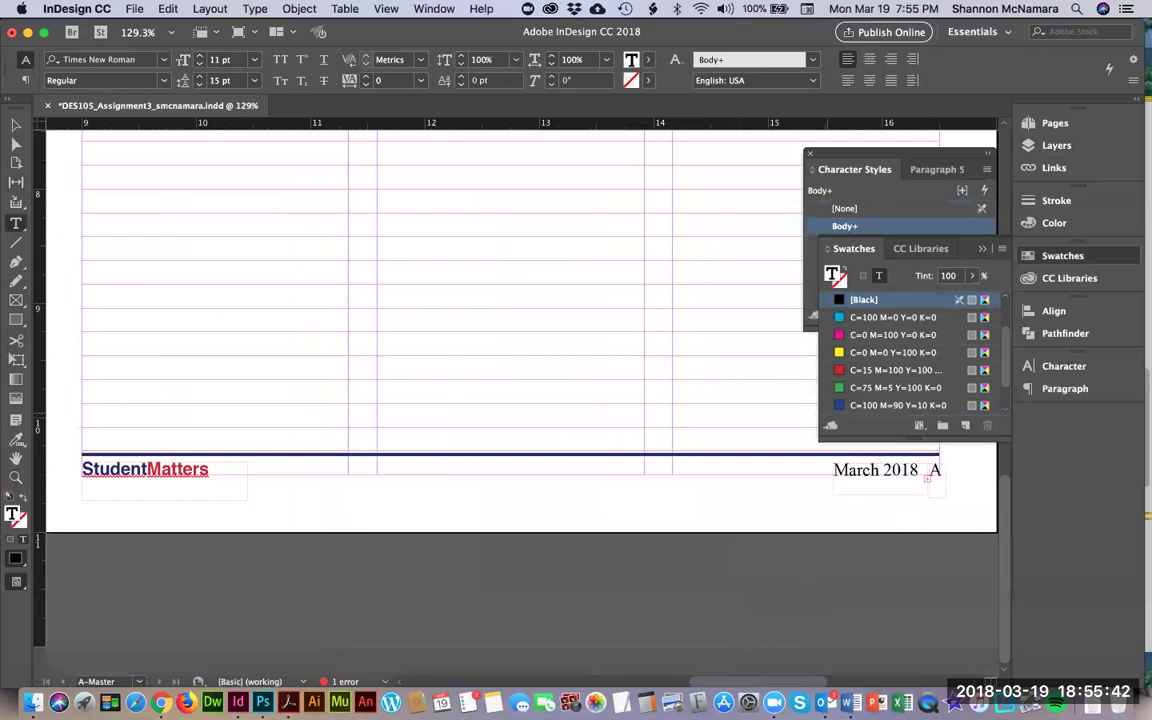
Delete a character after the year, widen the footer's date frame leftward to about 1.06 in so its bullet fits, and deselect it
key("Delete")
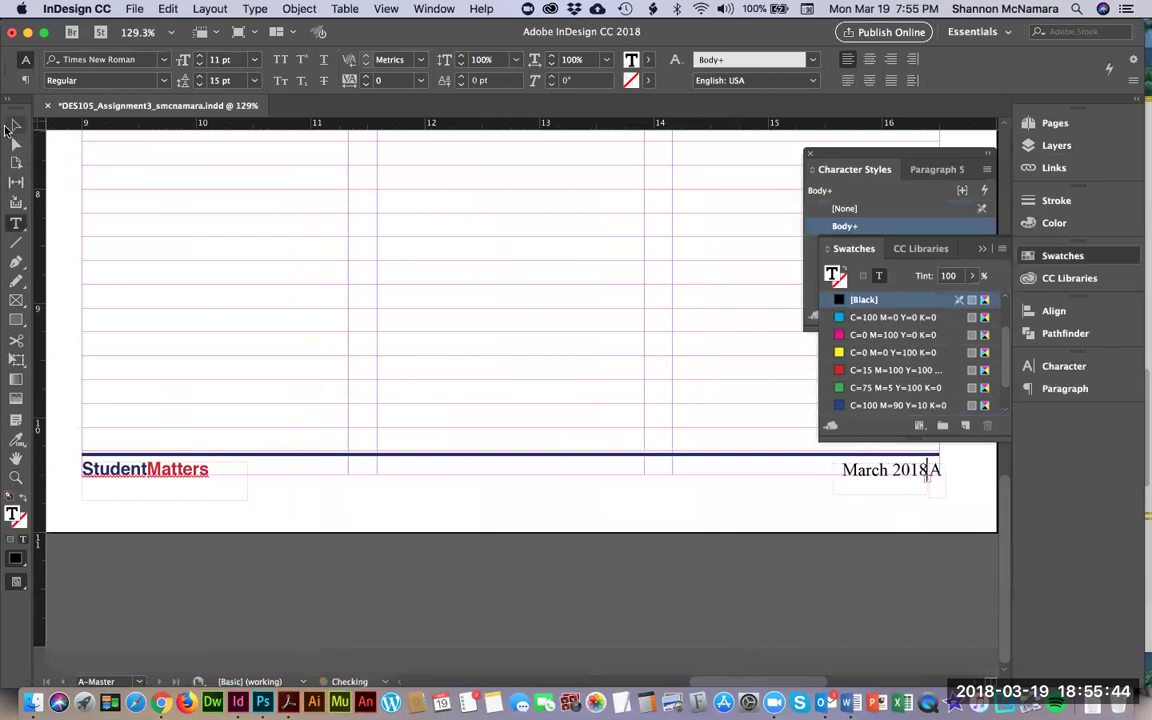
left_click(16, 124)
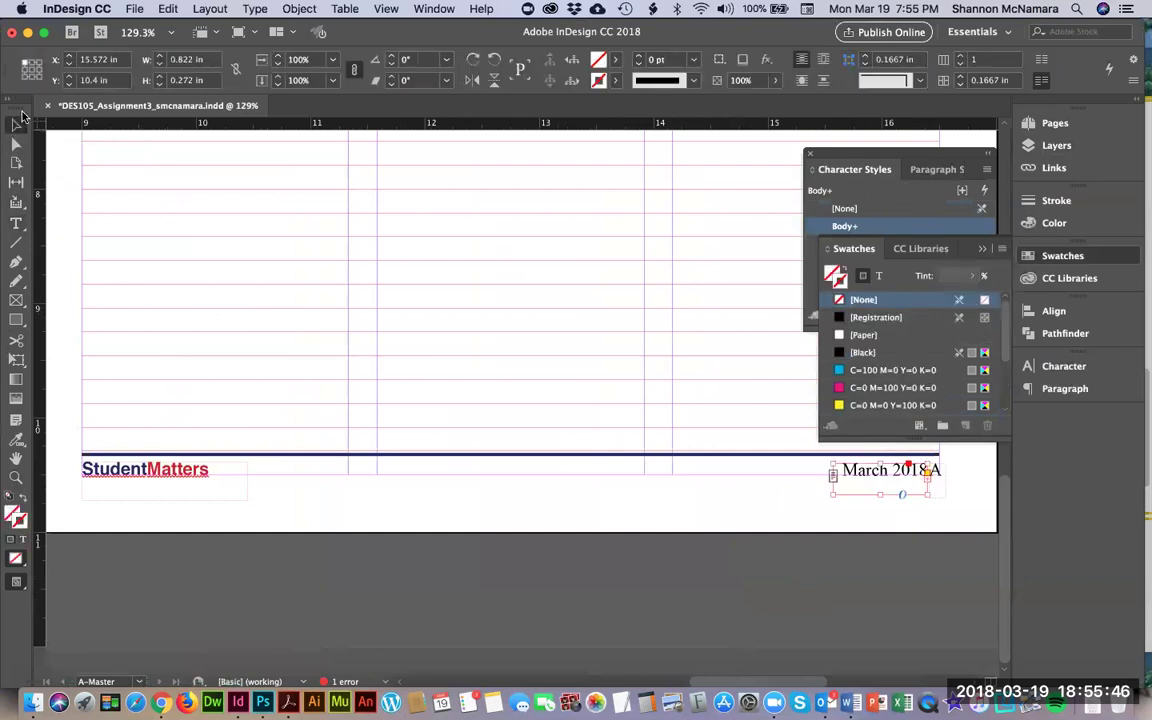
left_click_drag(829, 496, 808, 497)
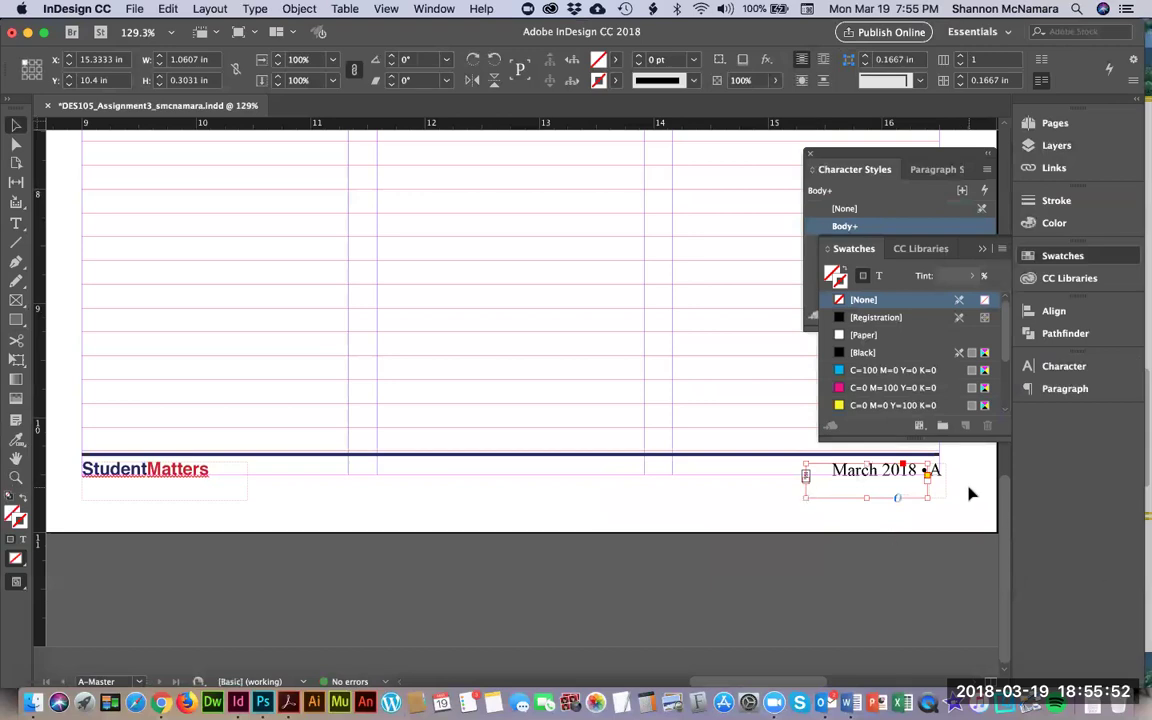
left_click(970, 493)
Examine the footer and automatic page number on document pages 1 to 4
left_click(1052, 123)
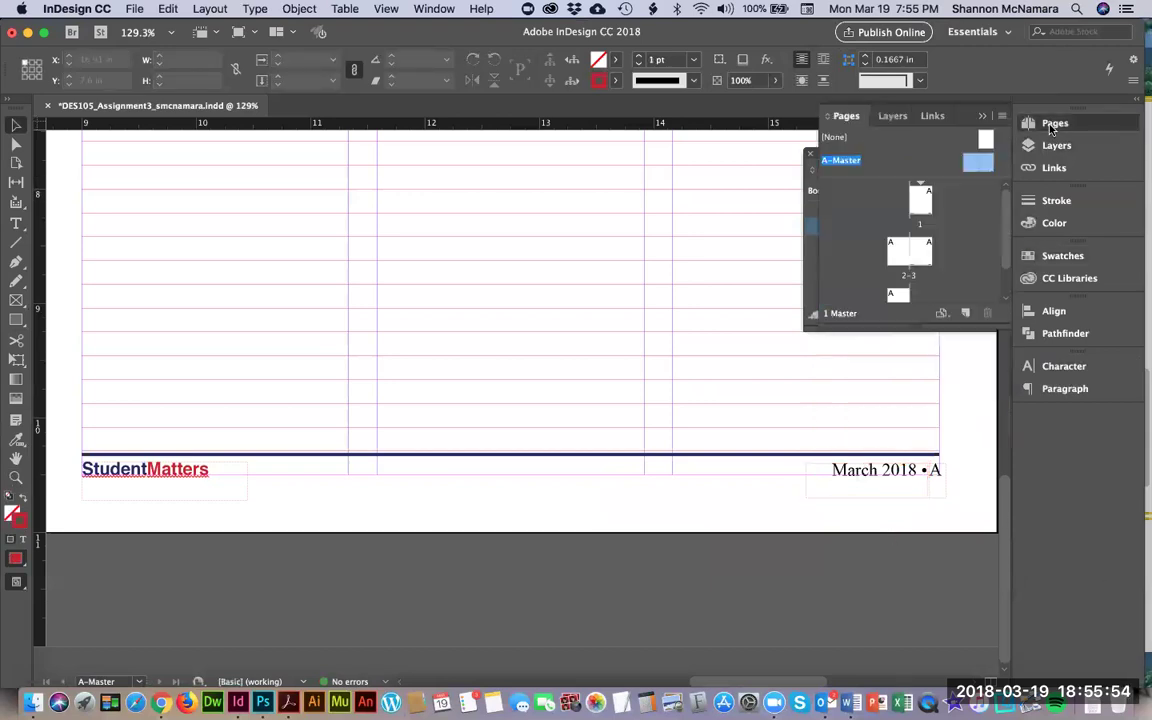
double_click(918, 199)
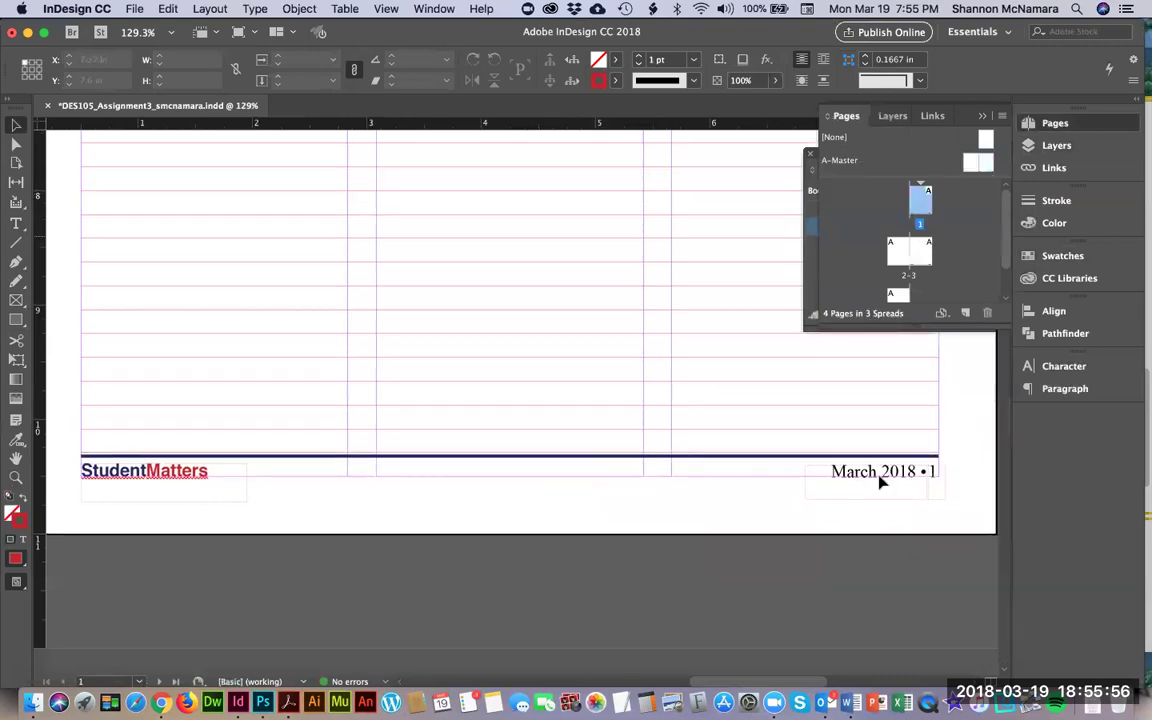
left_click_drag(119, 483, 240, 541)
key("super+0")
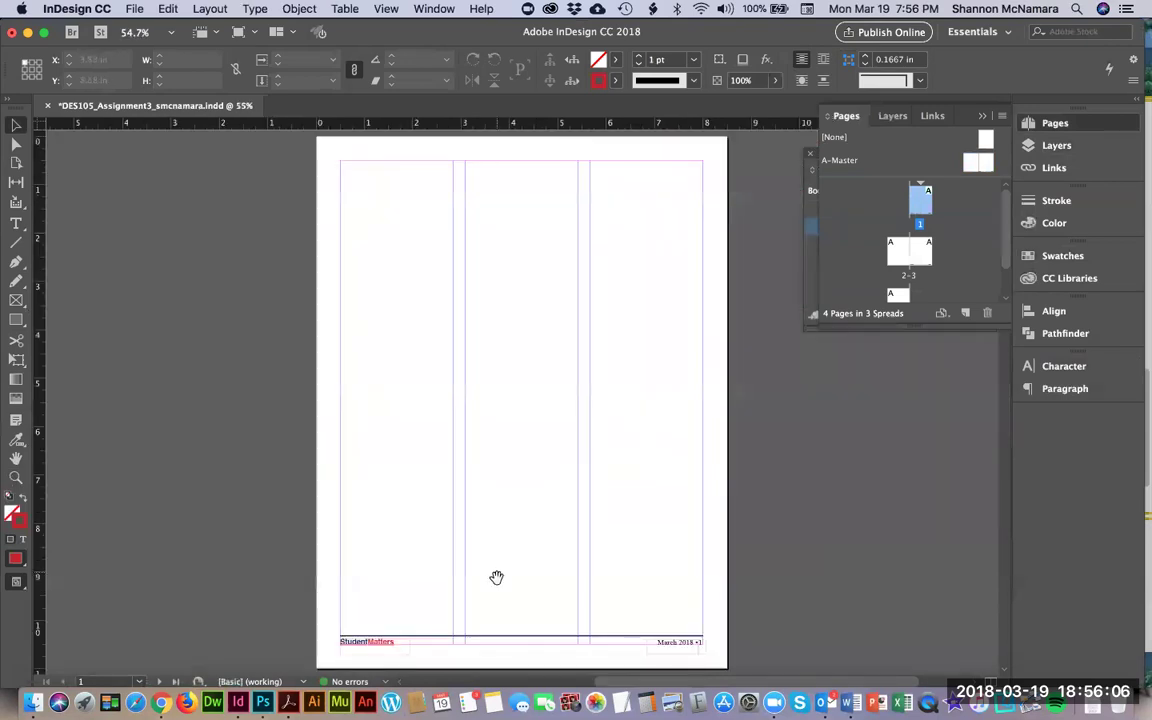
scroll(522, 553, "down", 12)
scroll(573, 404, "down", 4)
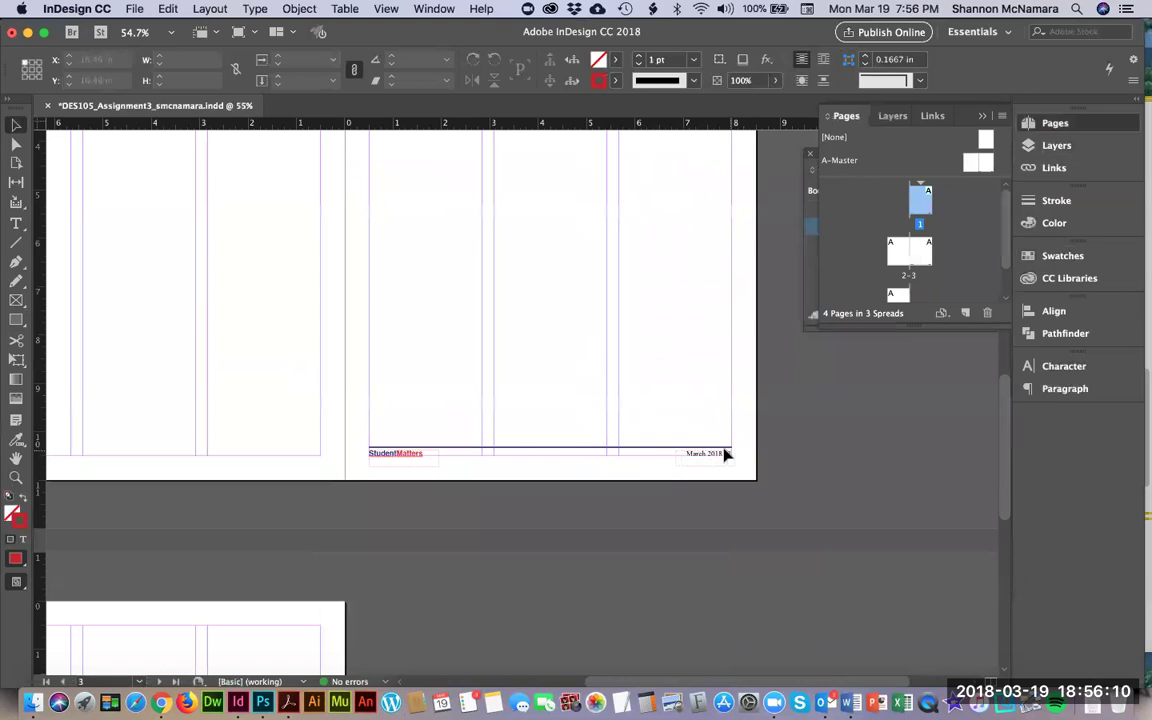
left_click_drag(162, 460, 378, 435)
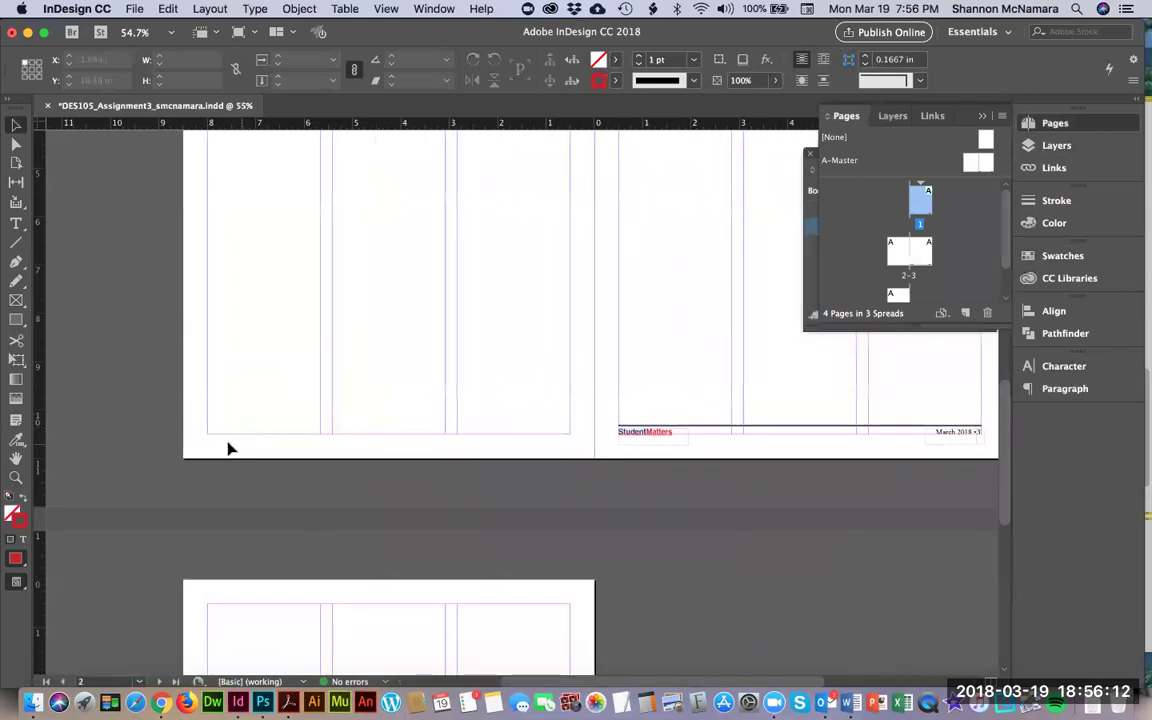
scroll(432, 576, "down", 10)
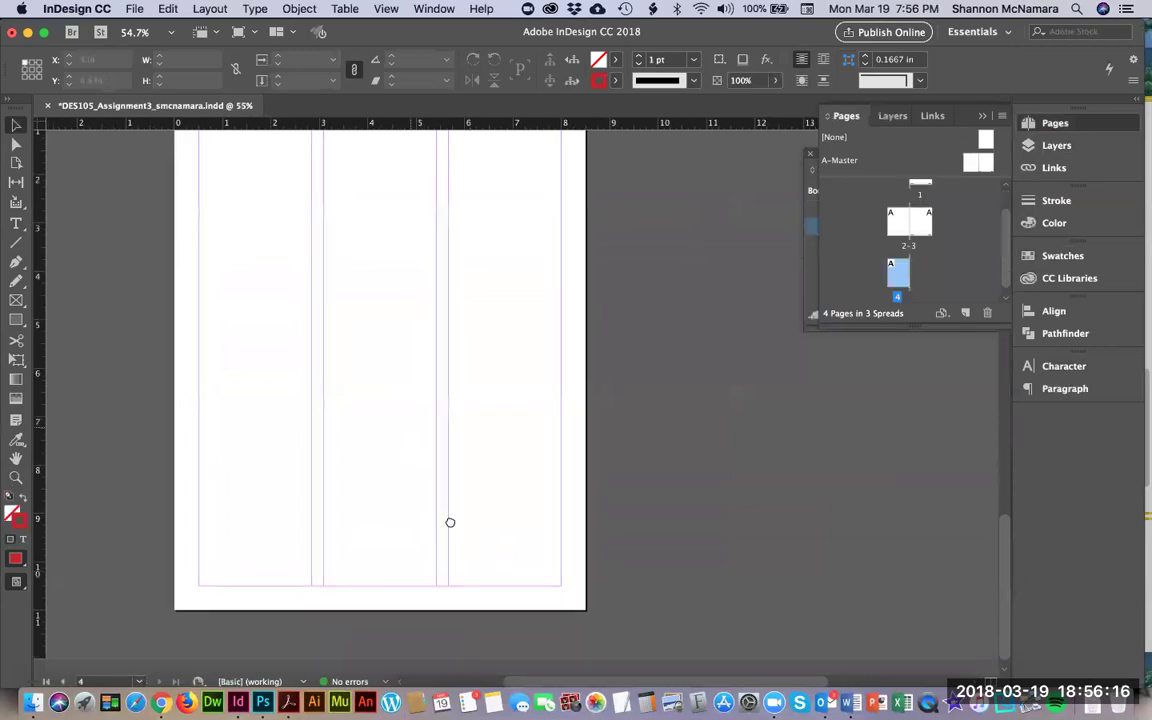
scroll(450, 450, "left", 2)
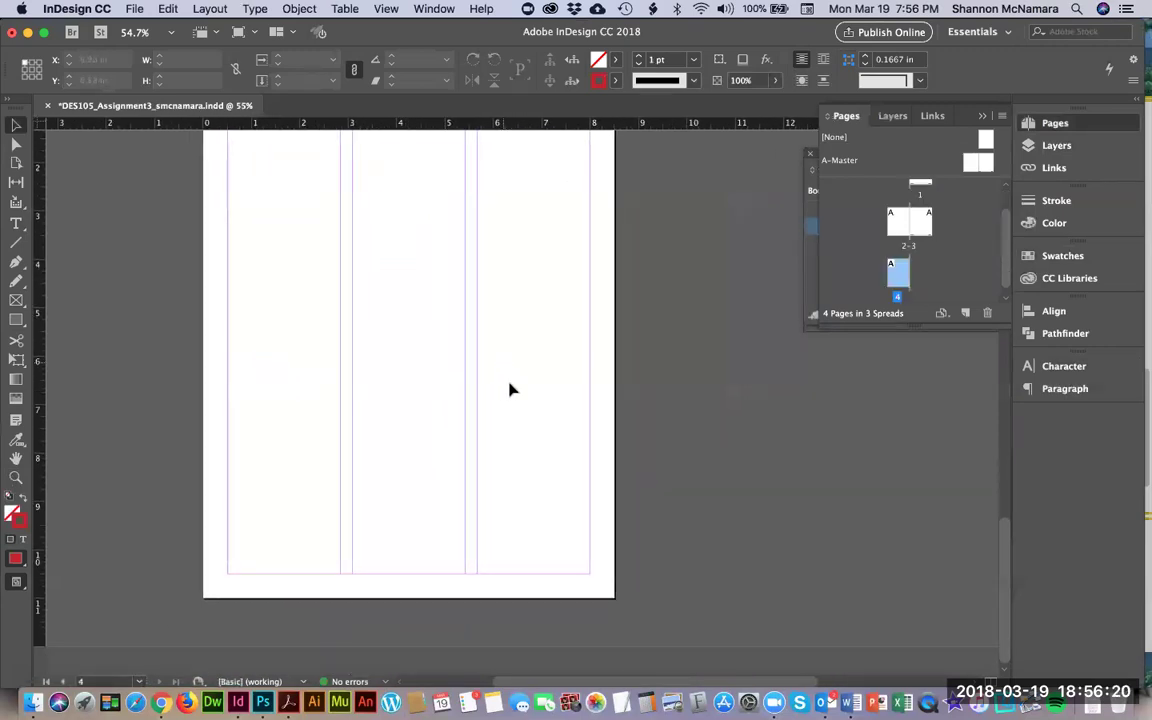
scroll(417, 500, "up", 8)
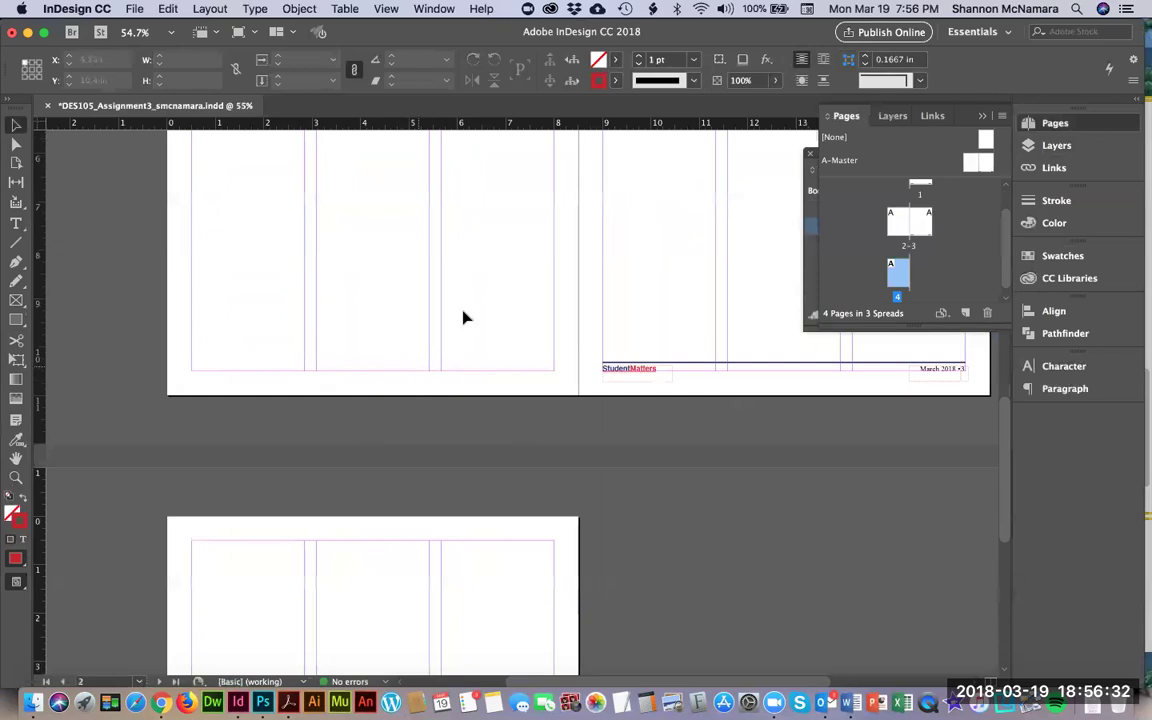
scroll(462, 316, "up", 10)
scroll(530, 325, "up", 10)
scroll(530, 325, "right", 3)
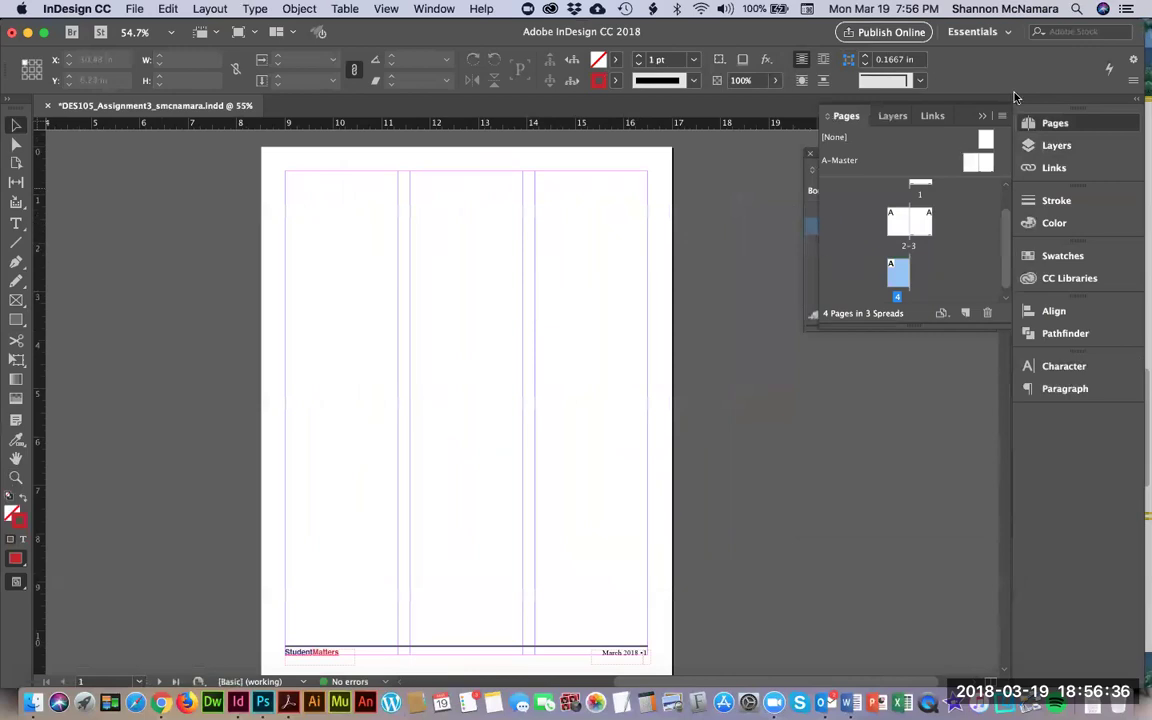
Show the EXAMPLE layer and place StudentMattersHeader.ai at page 1's upper-left margin corner, over the mock-up's header
left_click(1058, 145)
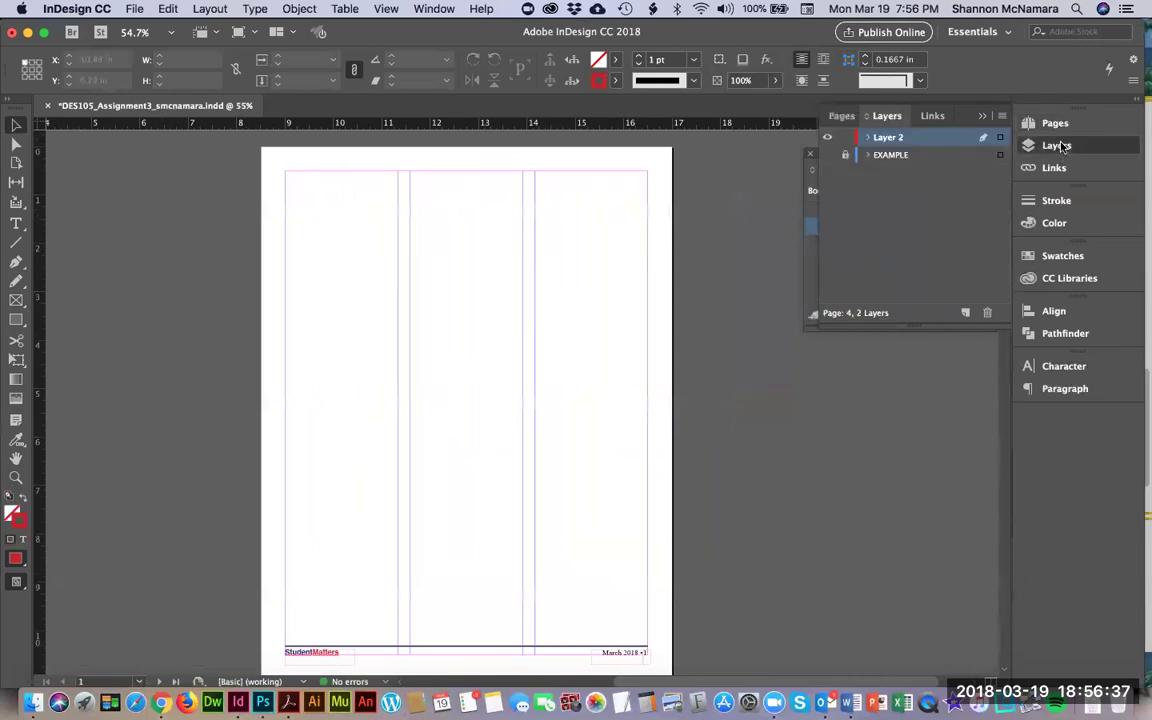
left_click(828, 156)
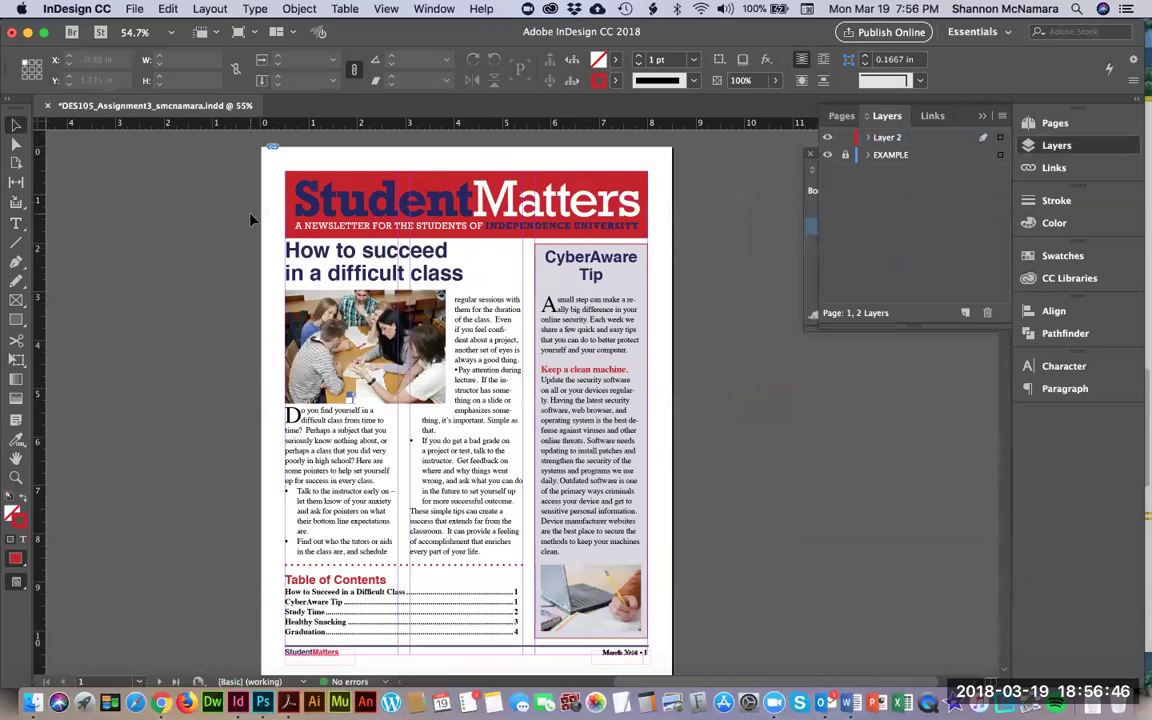
key("super+d")
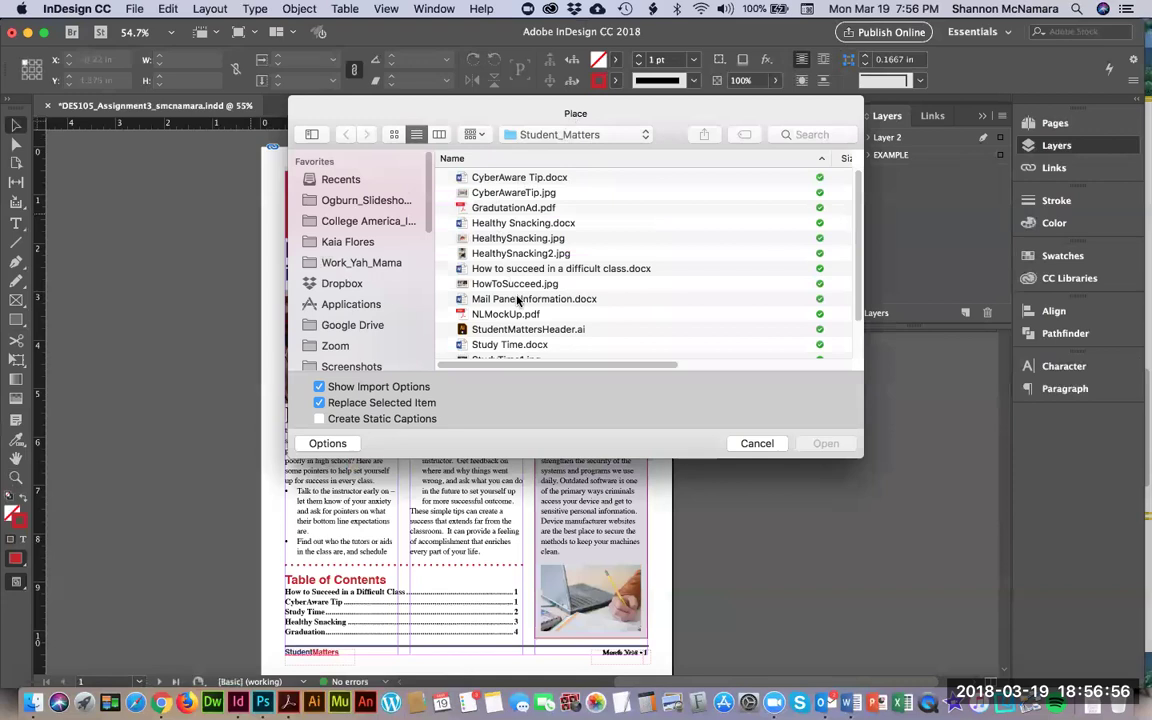
scroll(517, 300, "down", 3)
scroll(546, 268, "up", 3)
scroll(510, 300, "down", 3)
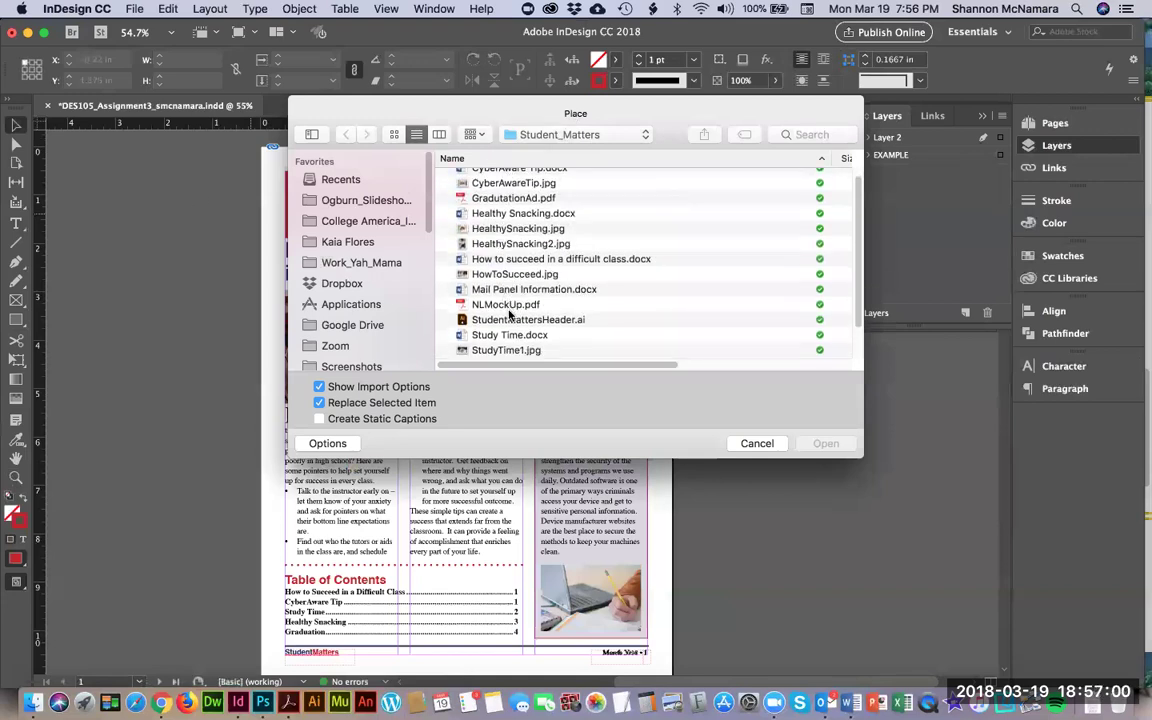
scroll(515, 313, "up", 3)
scroll(505, 250, "up", 1)
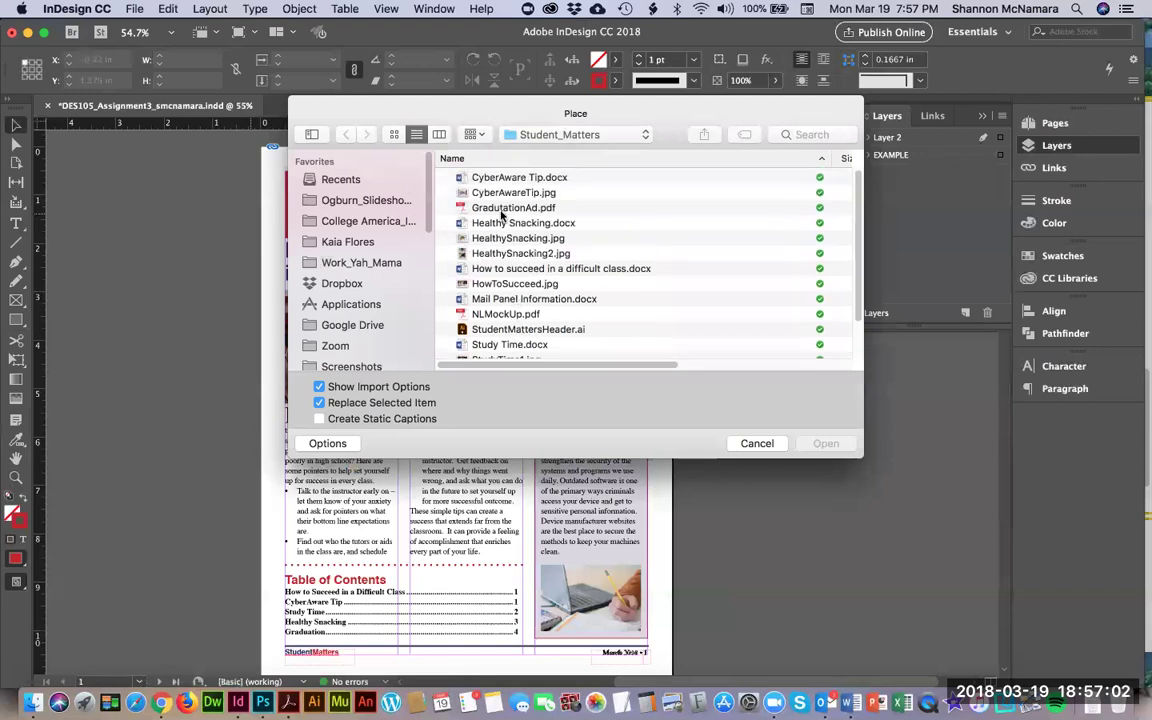
left_click(518, 178)
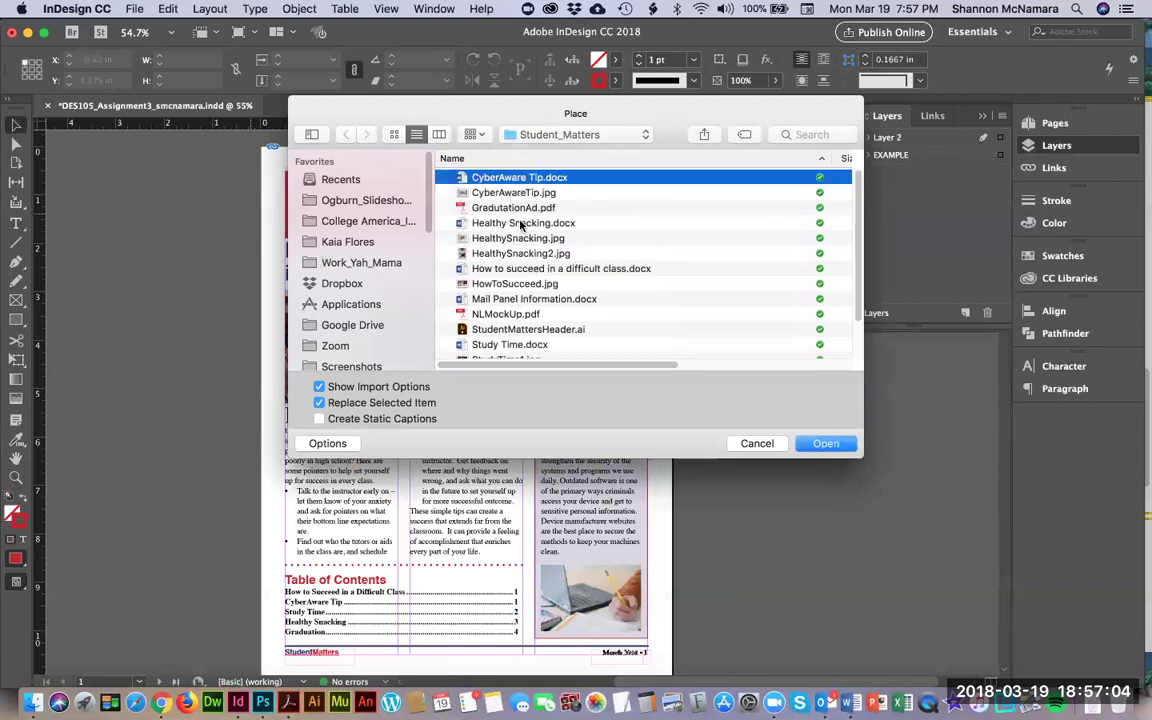
scroll(510, 295, "down", 3)
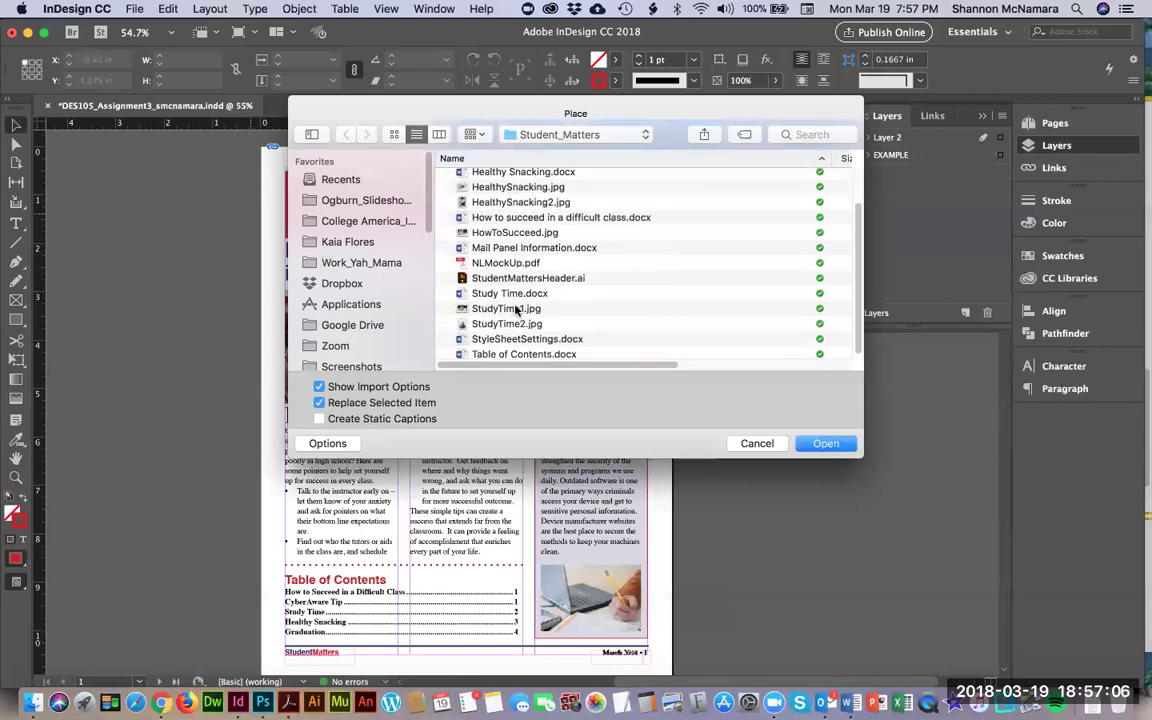
left_click(518, 280)
left_click(826, 444)
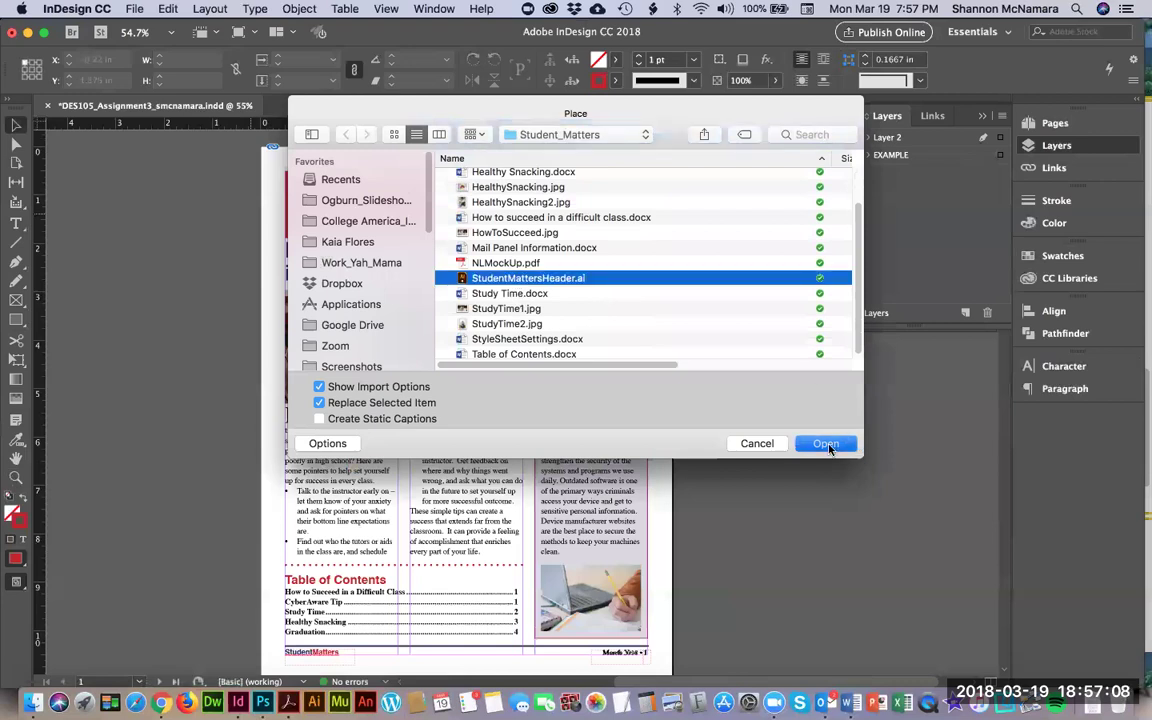
left_click(767, 487)
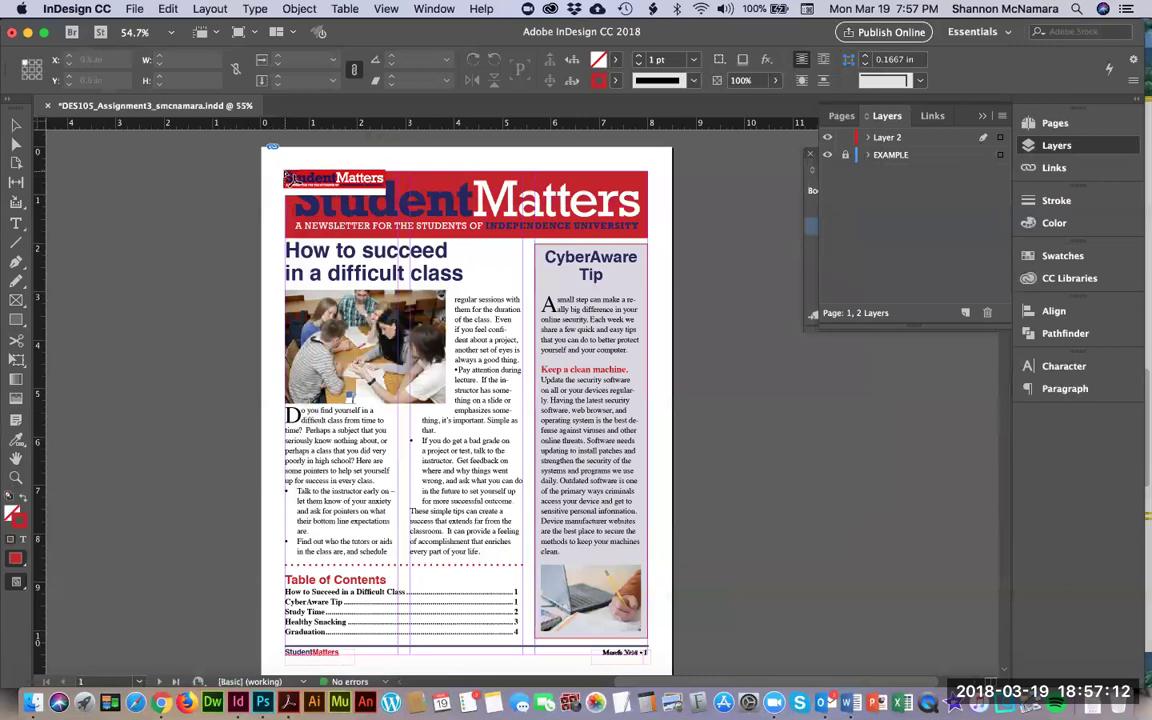
left_click(283, 171)
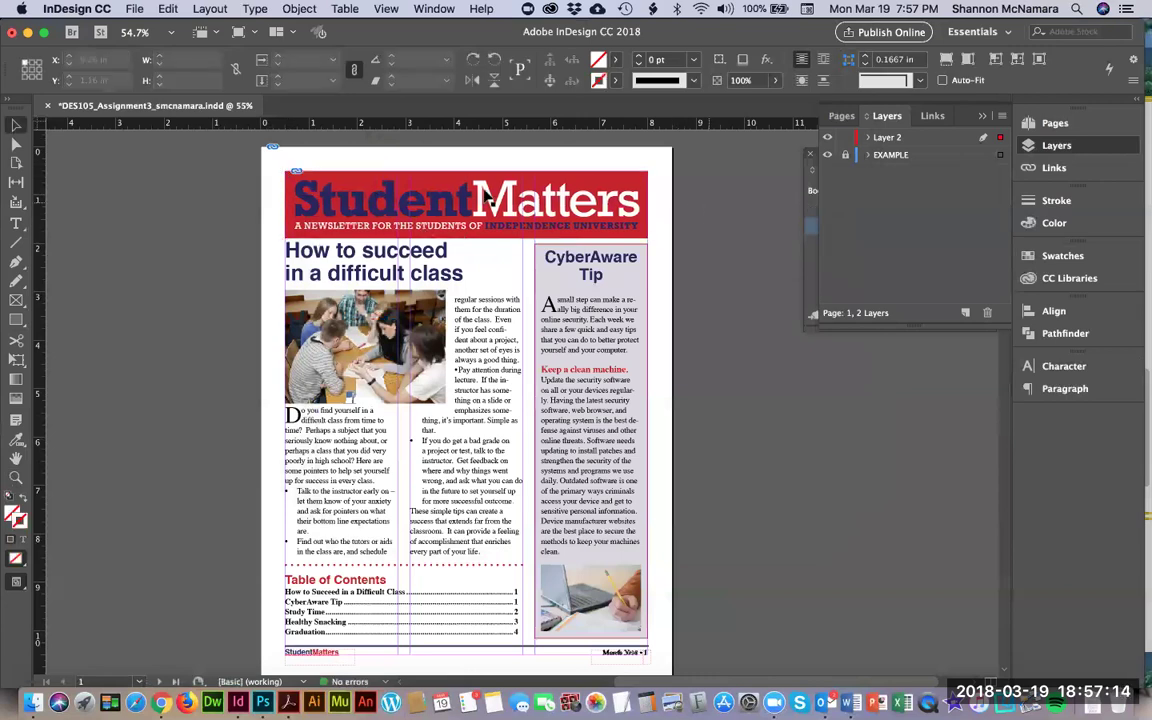
Toggle the EXAMPLE layer's visibility to compare the placed header with the mock-up, leaving the layer visible
left_click(827, 155)
left_click(827, 155)
left_click(827, 155)
left_click(827, 155)
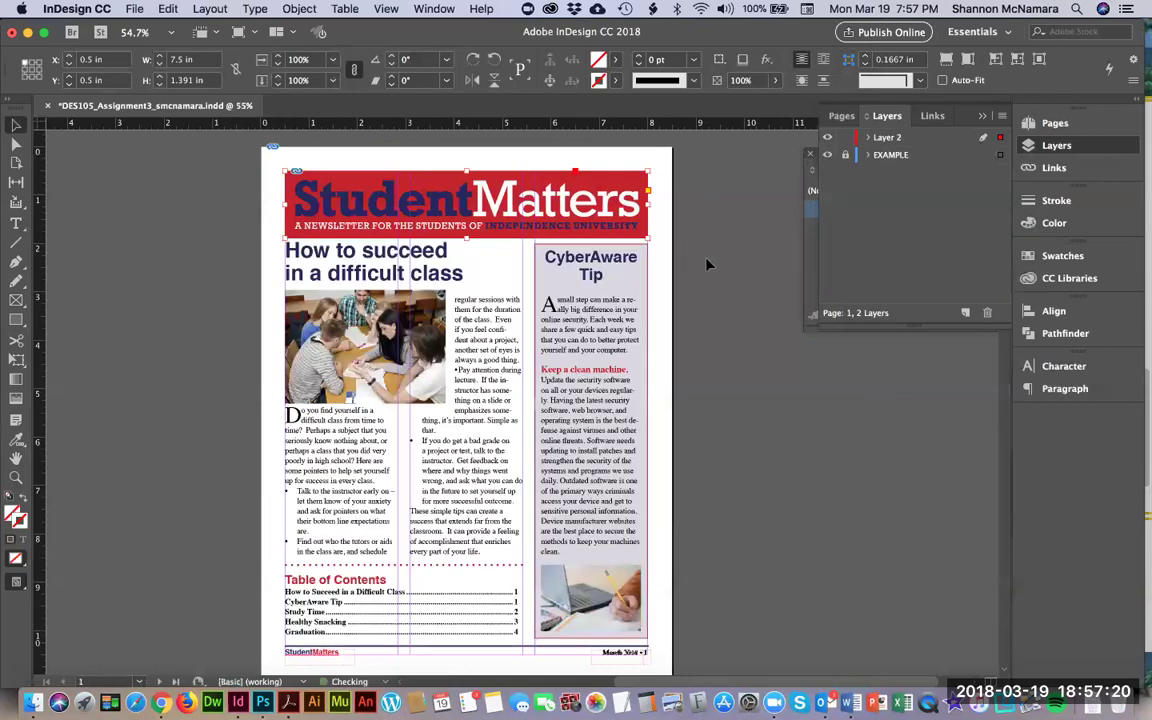
Draw a rectangle about 2.33 in wide and 8.16 in high over the mock-up's CyberAware Tip sidebar border
key("z")
left_click_drag(519, 233, 665, 611)
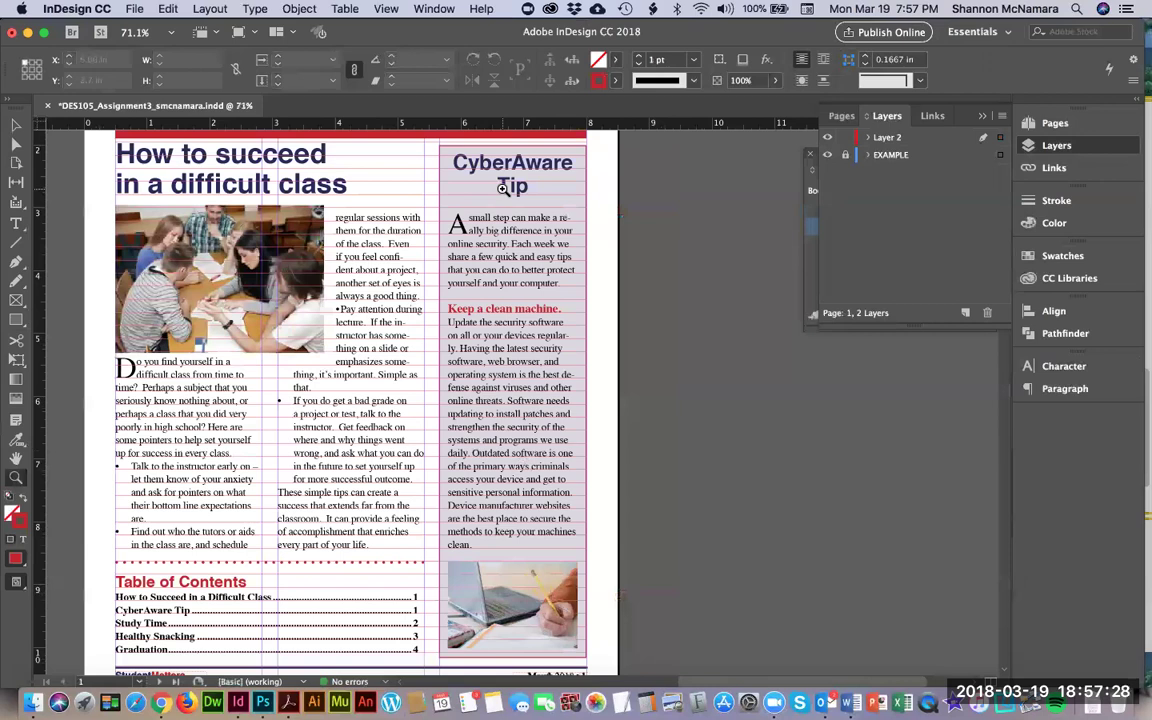
key("m")
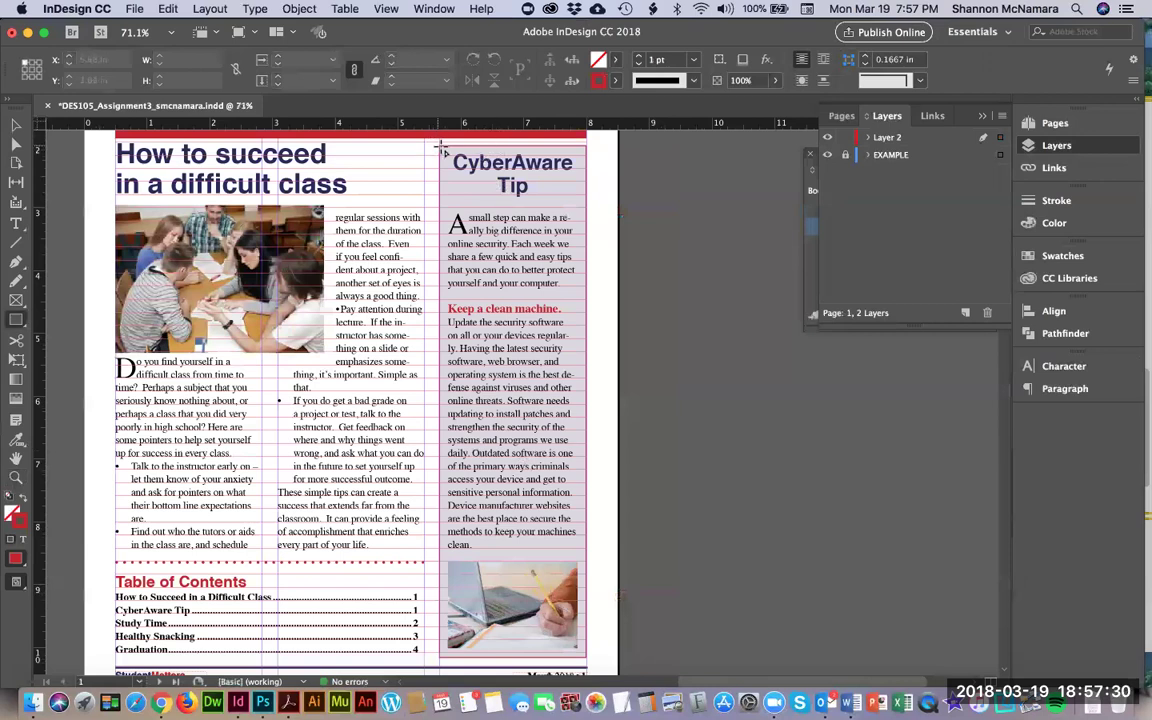
mouse_move(441, 147)
left_mouse_down()
mouse_move(432, 304)
mouse_move(456, 447)
mouse_move(563, 655)
mouse_move(589, 661)
left_mouse_up()
Extend the sidebar rectangle's top edge to Y 2 in for a height of 8.18 in, and set its stroke weight to 2 pt
key("z")
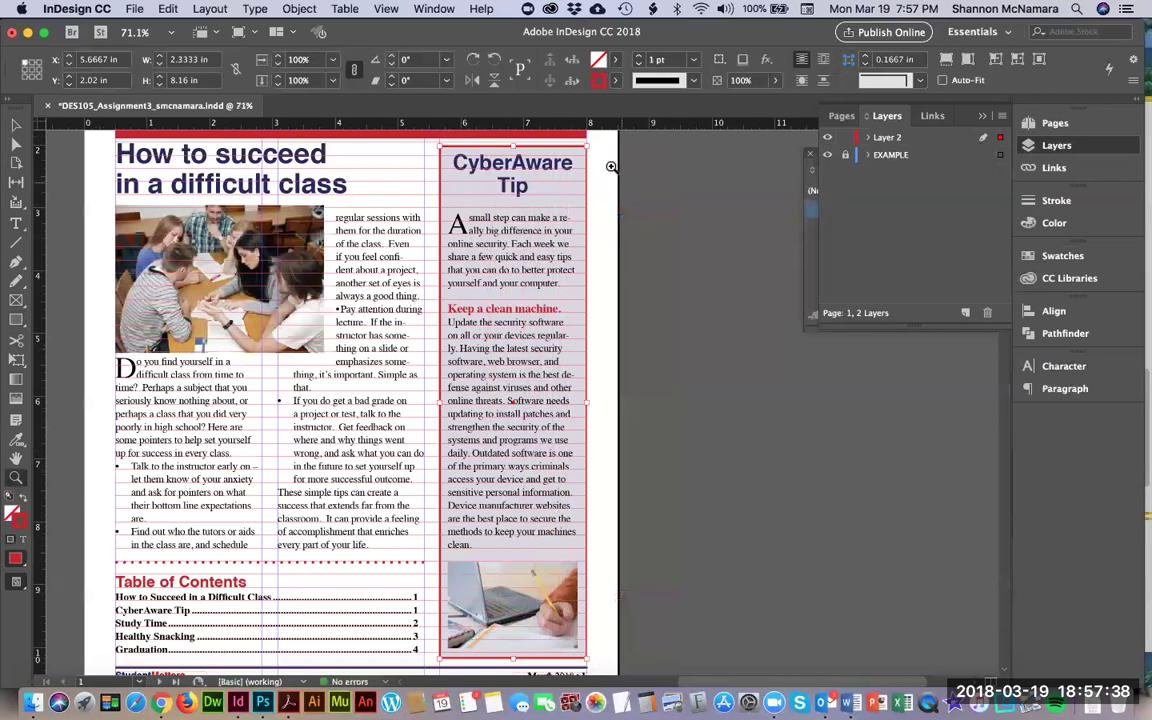
left_click_drag(568, 142, 612, 168)
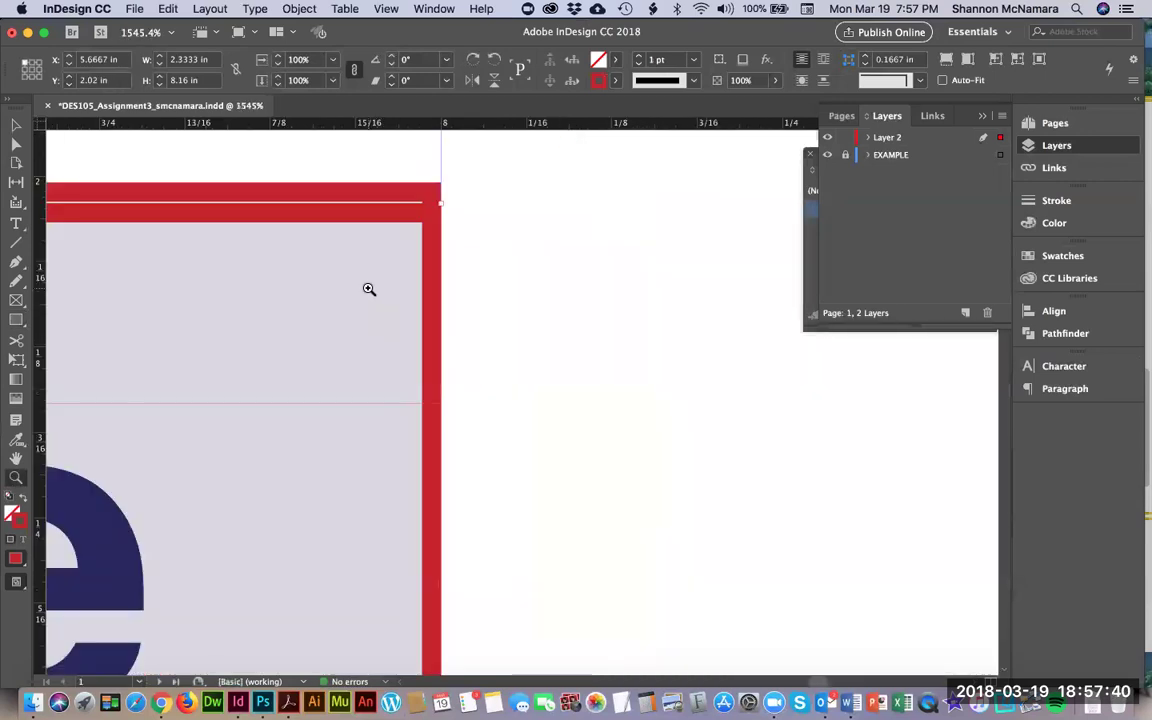
scroll(630, 239, "left", 5)
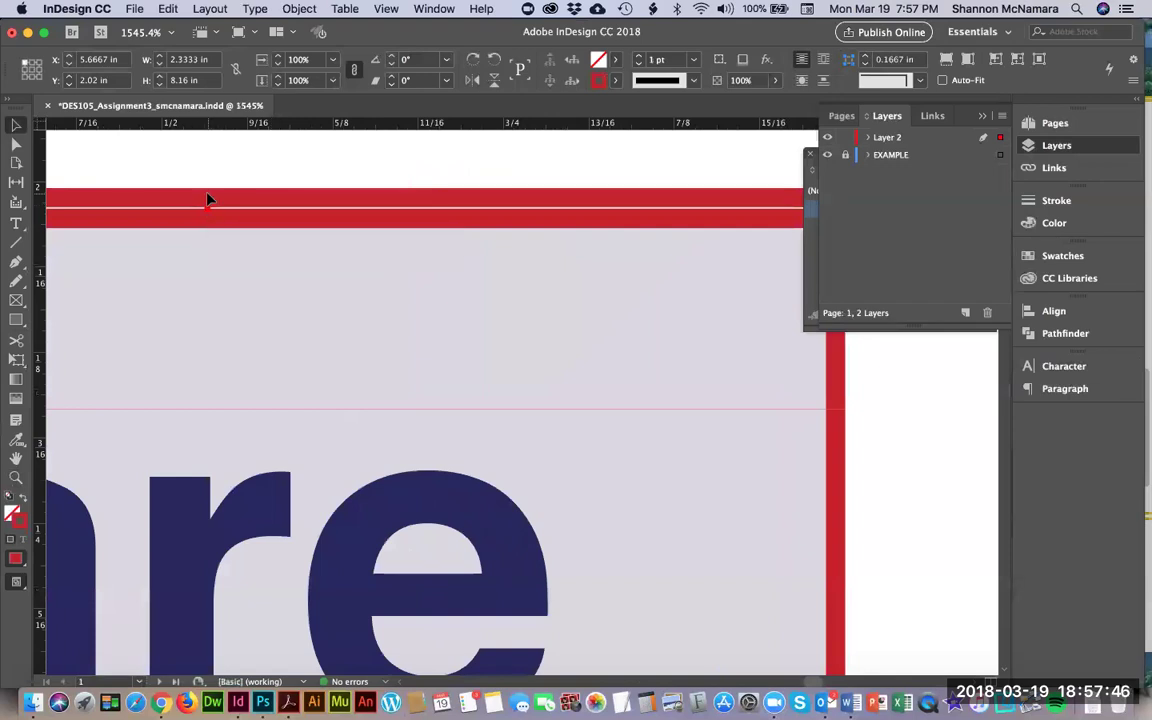
key("super+minus")
key("super+minus")
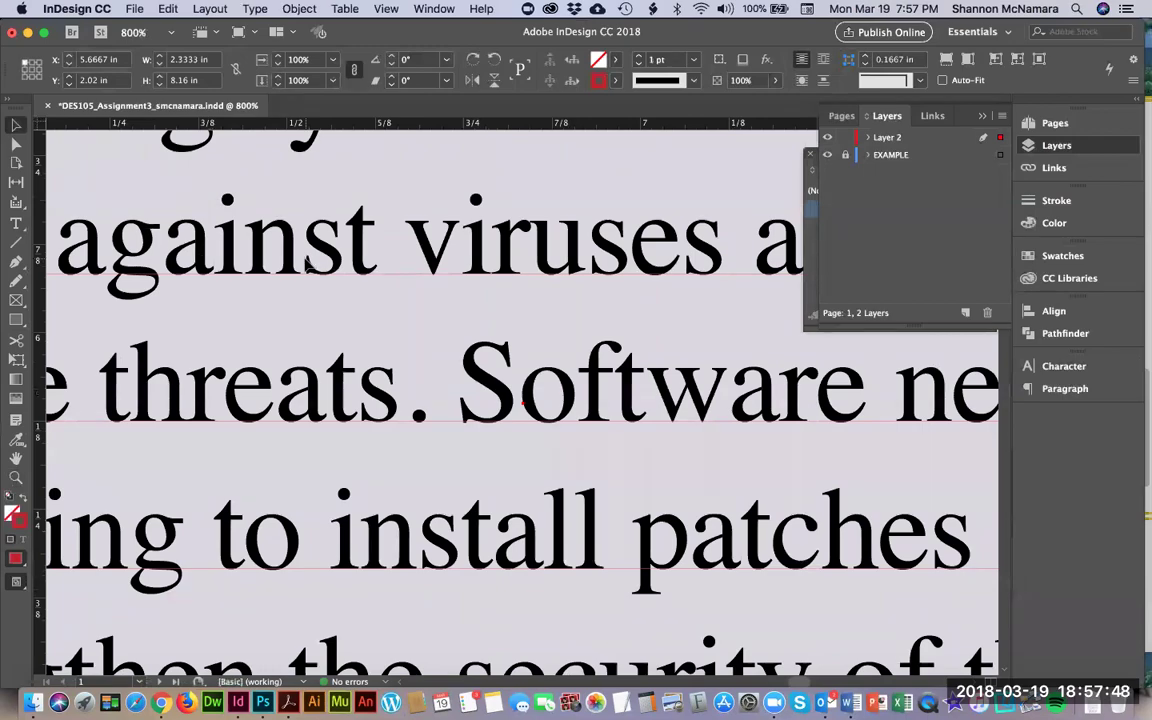
key("super+minus")
key("super+minus")
key("super+minus")
key("super+minus")
scroll(535, 475, "up", 3)
scroll(535, 475, "up", 10)
left_click_drag(534, 350, 534, 351)
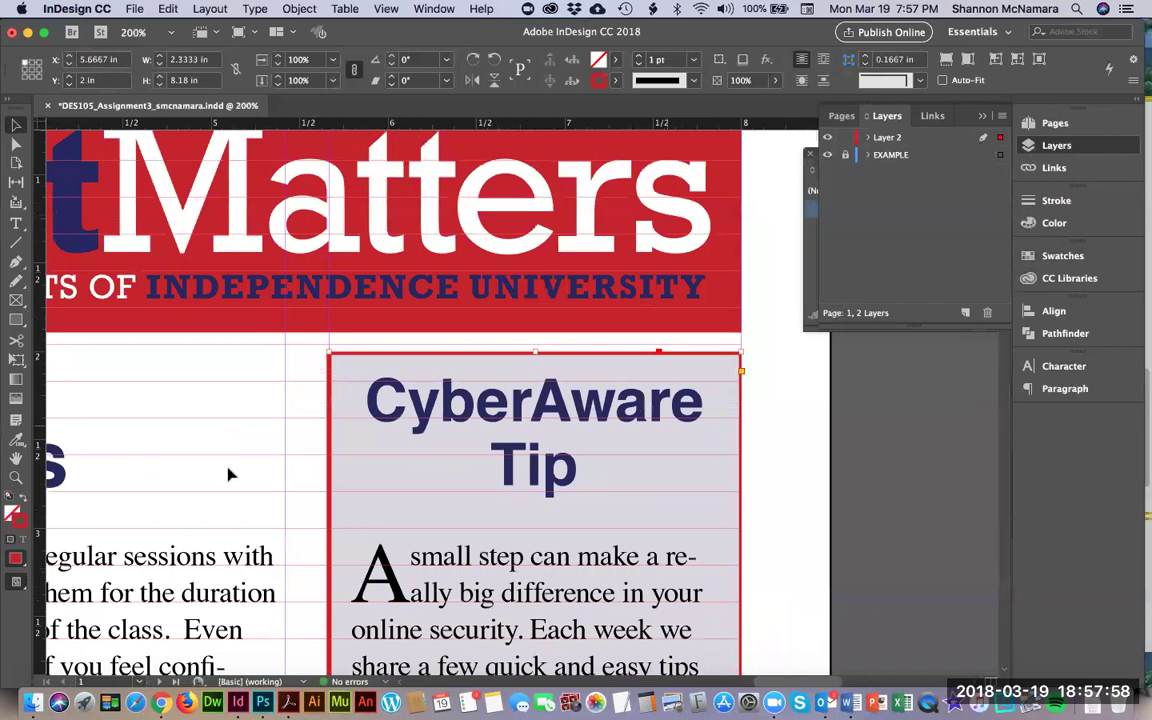
left_click(639, 56)
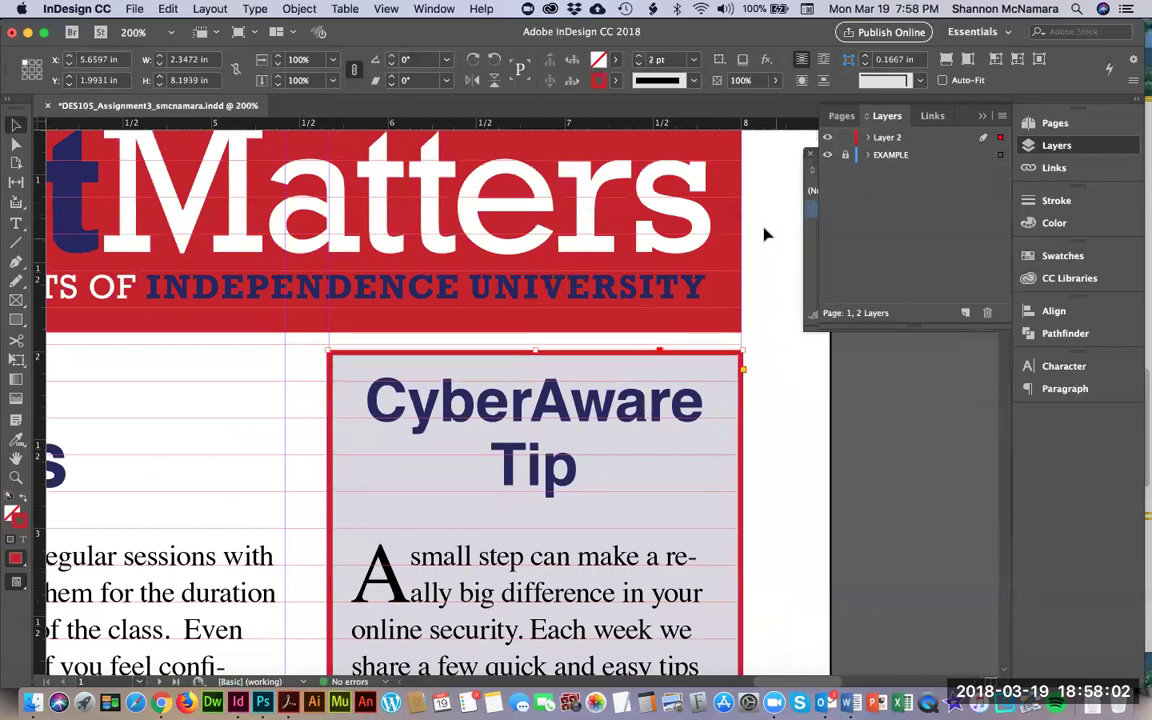
Fill the CyberAware sidebar rectangle with the NL_Blue swatch at a 20% tint
left_click(1062, 256)
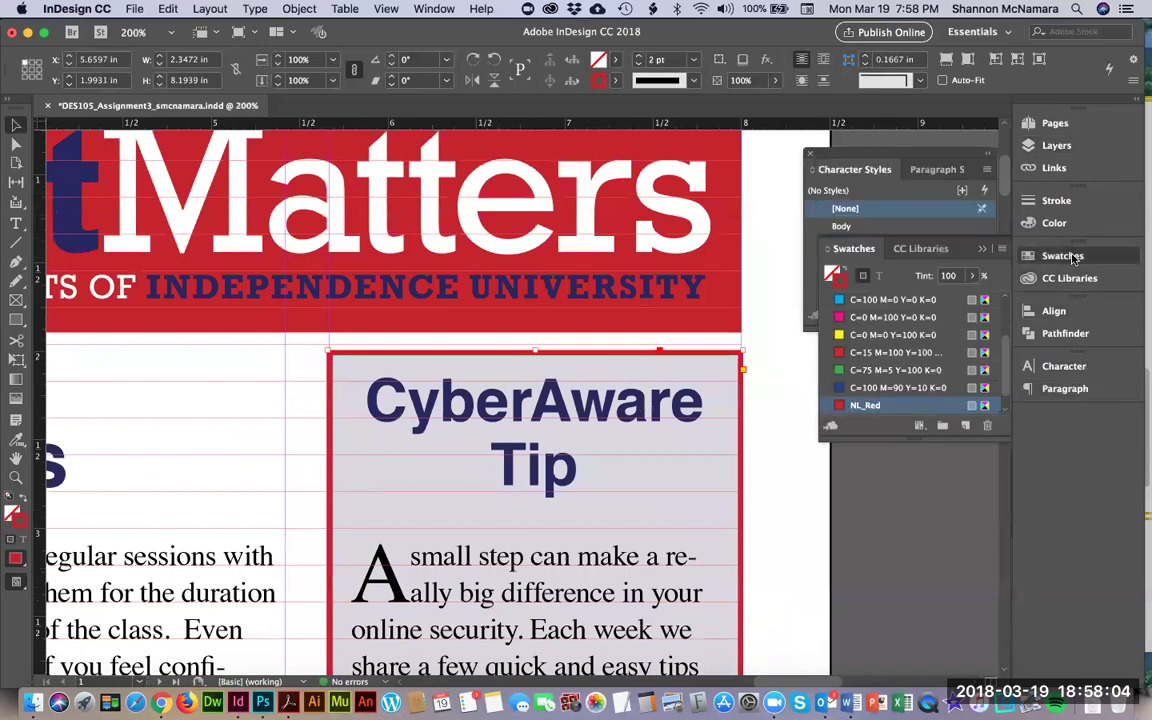
left_click(830, 273)
scroll(866, 400, "down", 5)
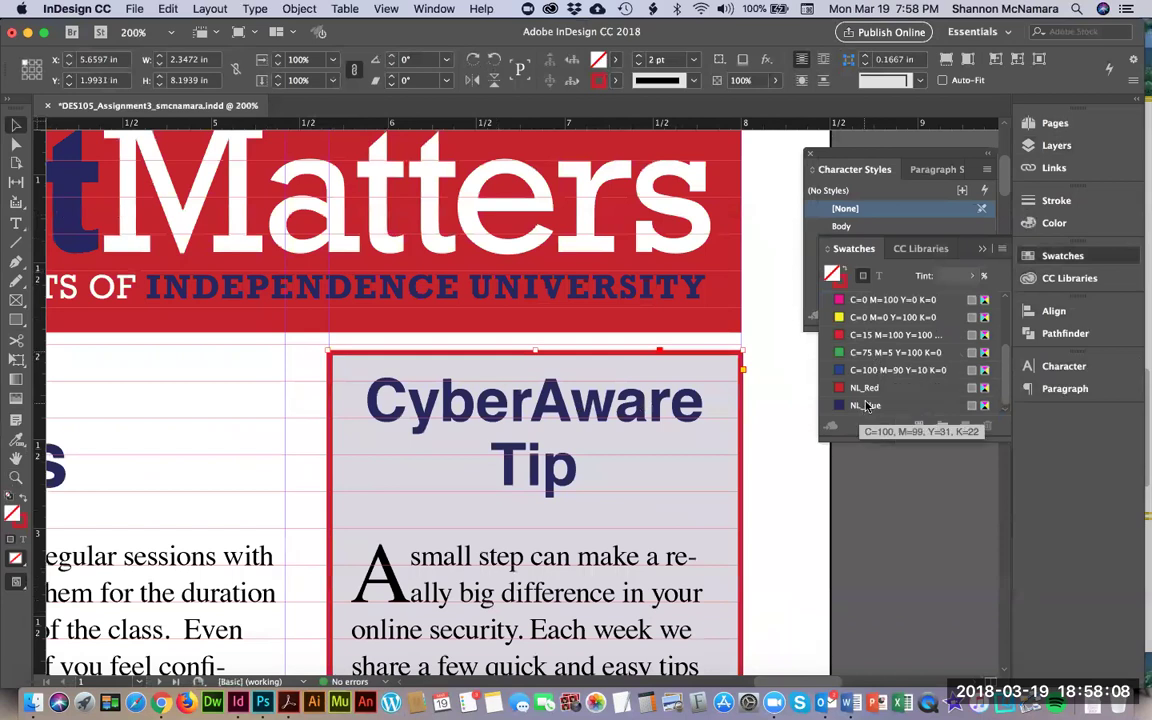
left_click(866, 405)
left_click(954, 277)
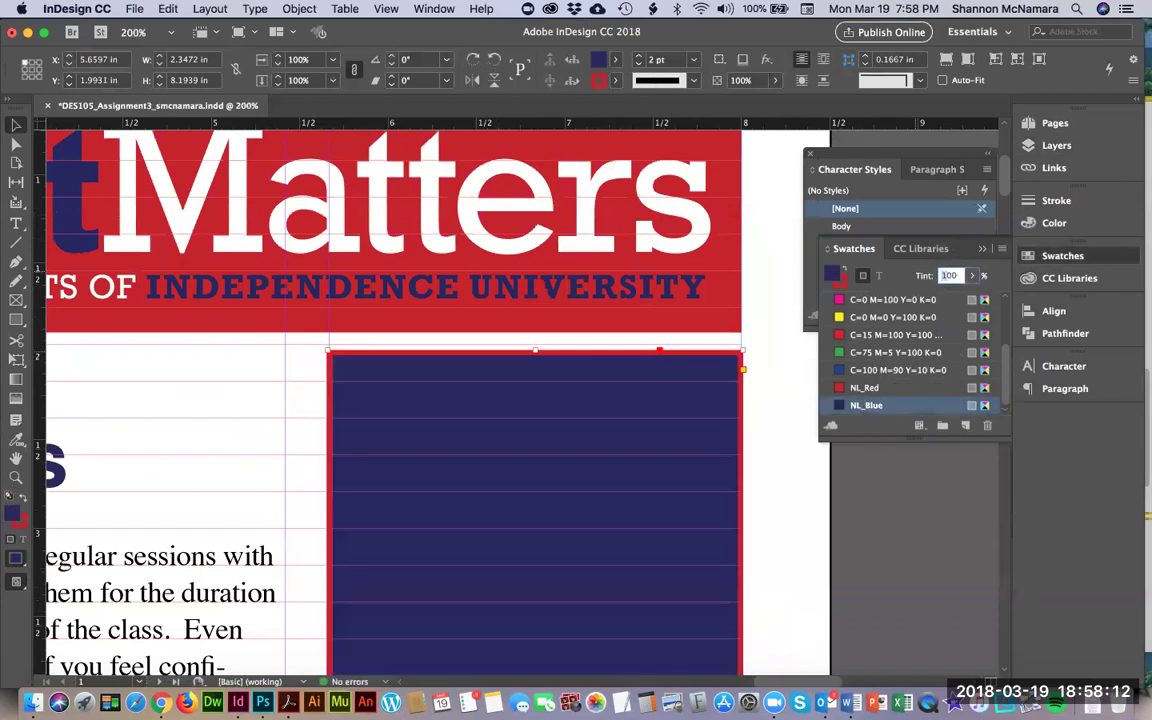
type("20")
key("Return")
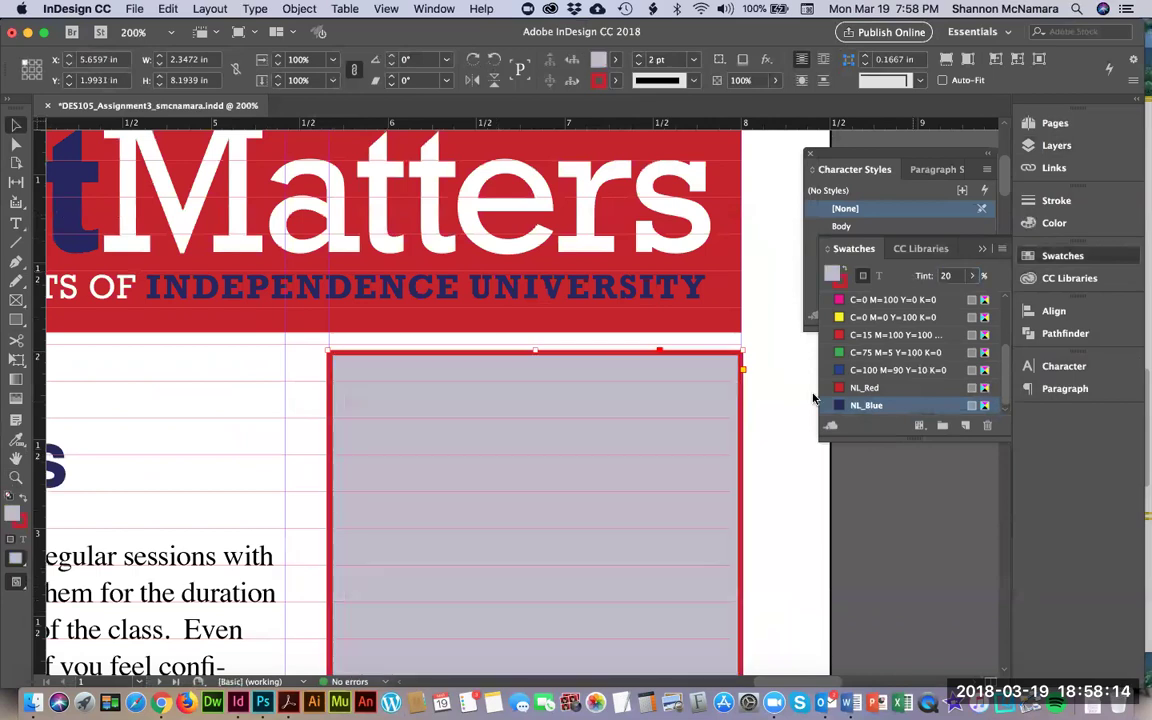
left_click(790, 500)
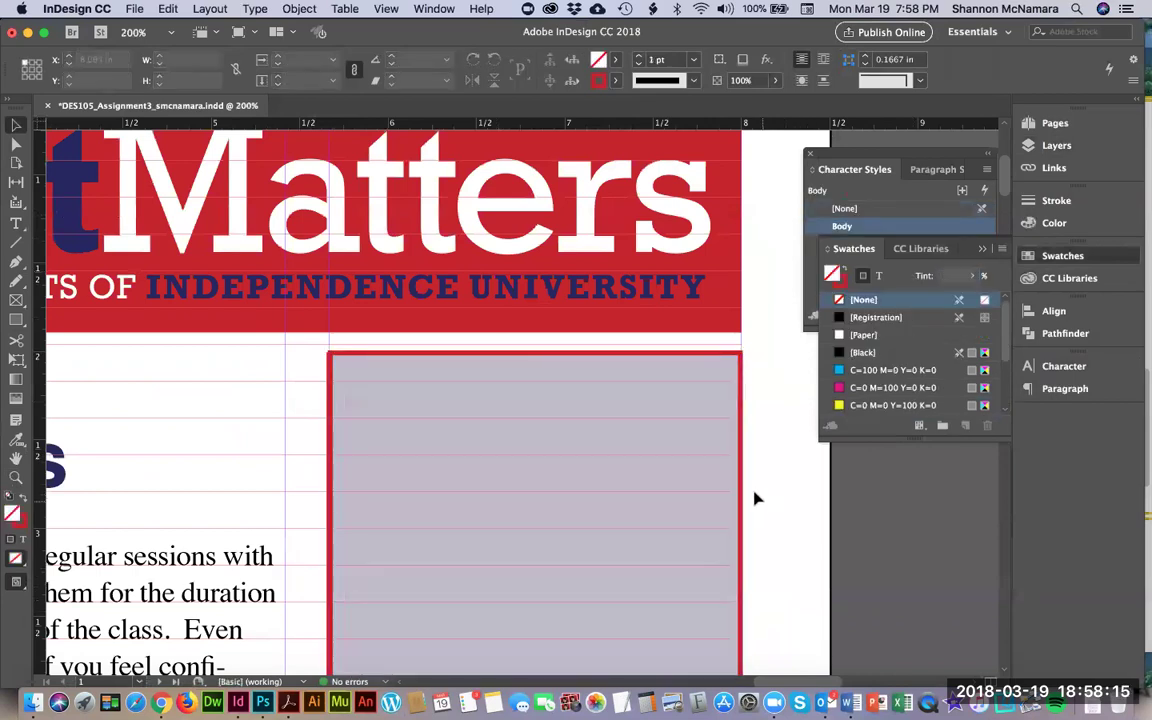
Align the sidebar rectangle's red stroke to the inside of its path
left_click(598, 454)
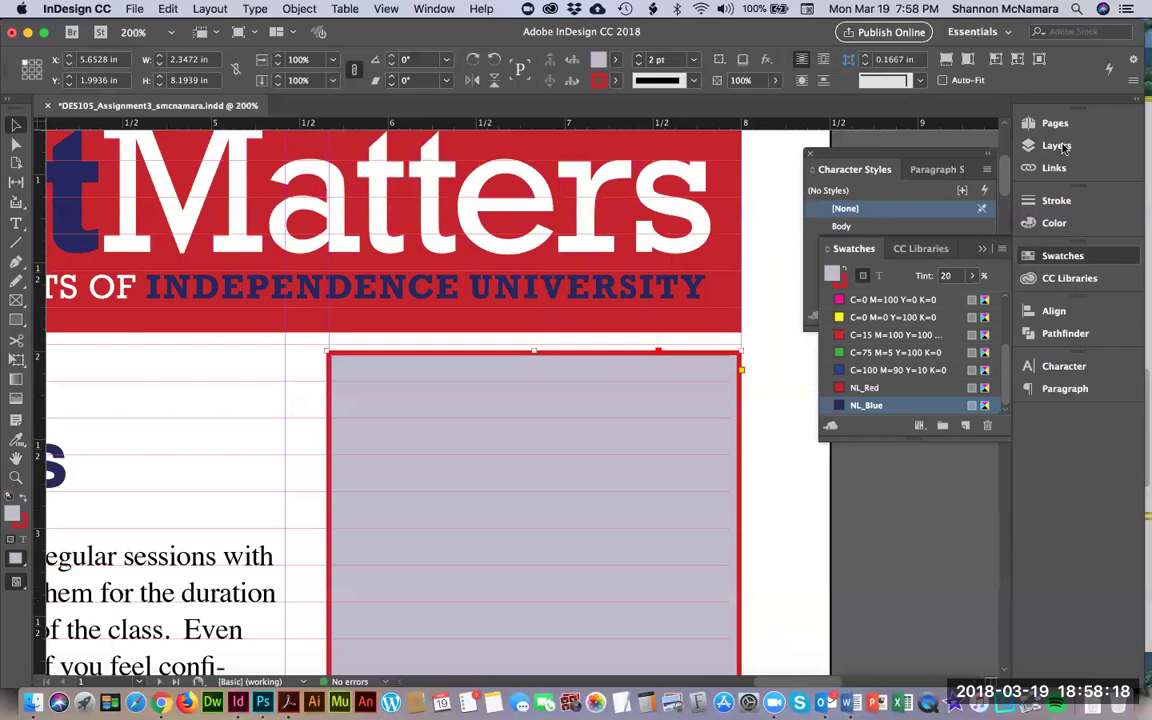
left_click(1053, 201)
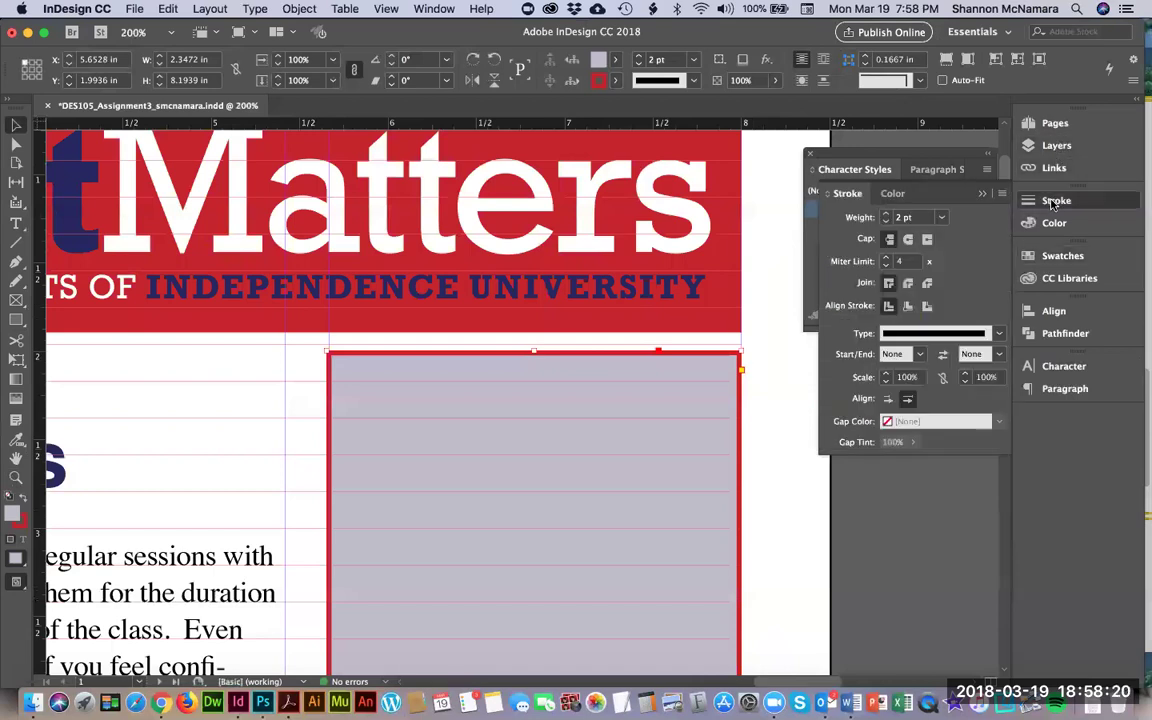
left_click(907, 307)
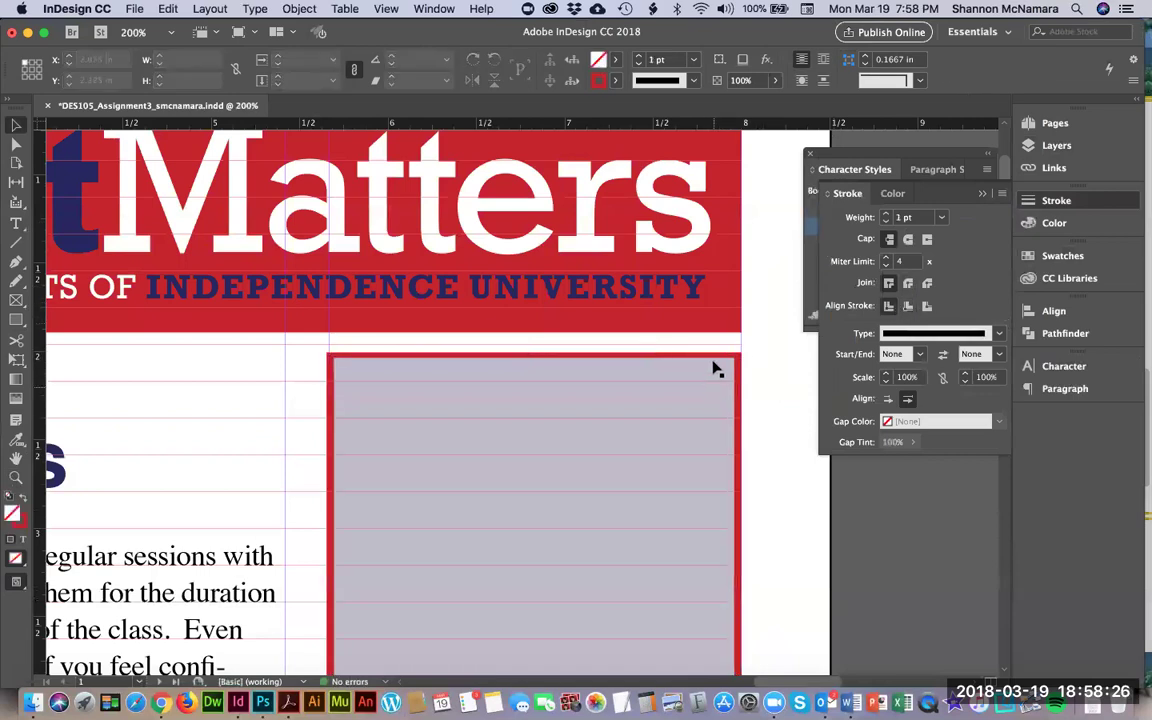
Adjust the sidebar rectangle's side edges to line up with the page margin and column guides
scroll(738, 295, "down", 4)
scroll(738, 295, "down", 8)
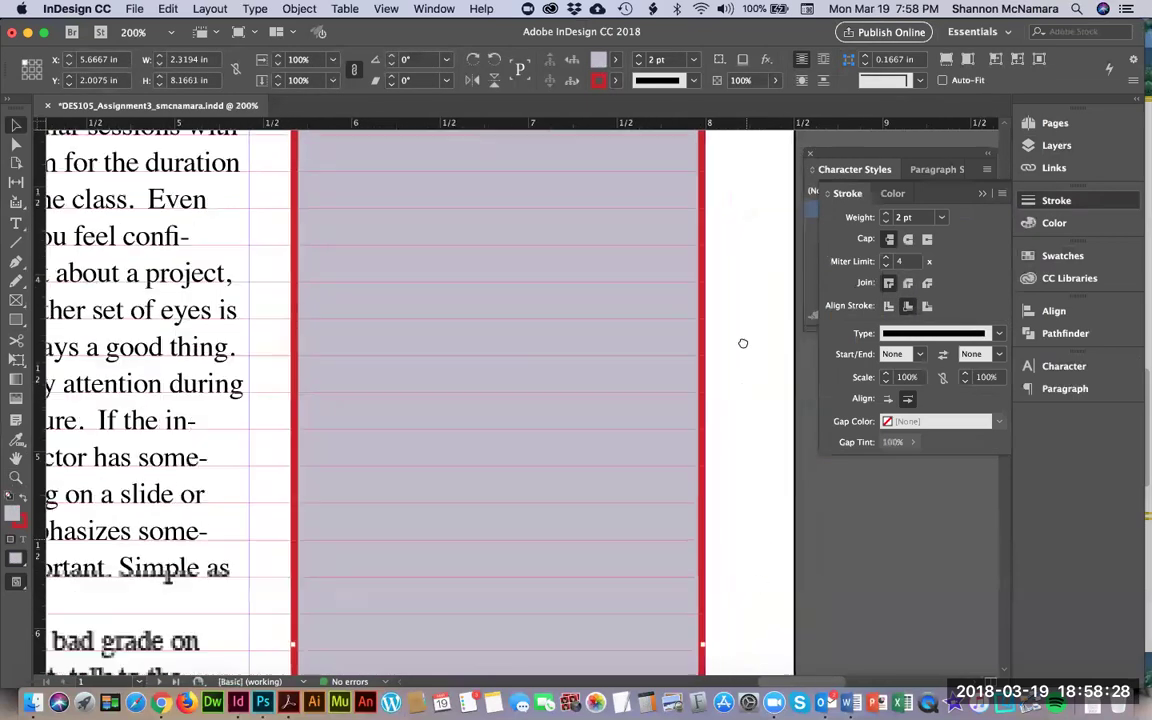
left_click_drag(715, 550, 730, 520)
left_click(468, 432)
scroll(669, 487, "up", 2)
scroll(669, 487, "left", 4)
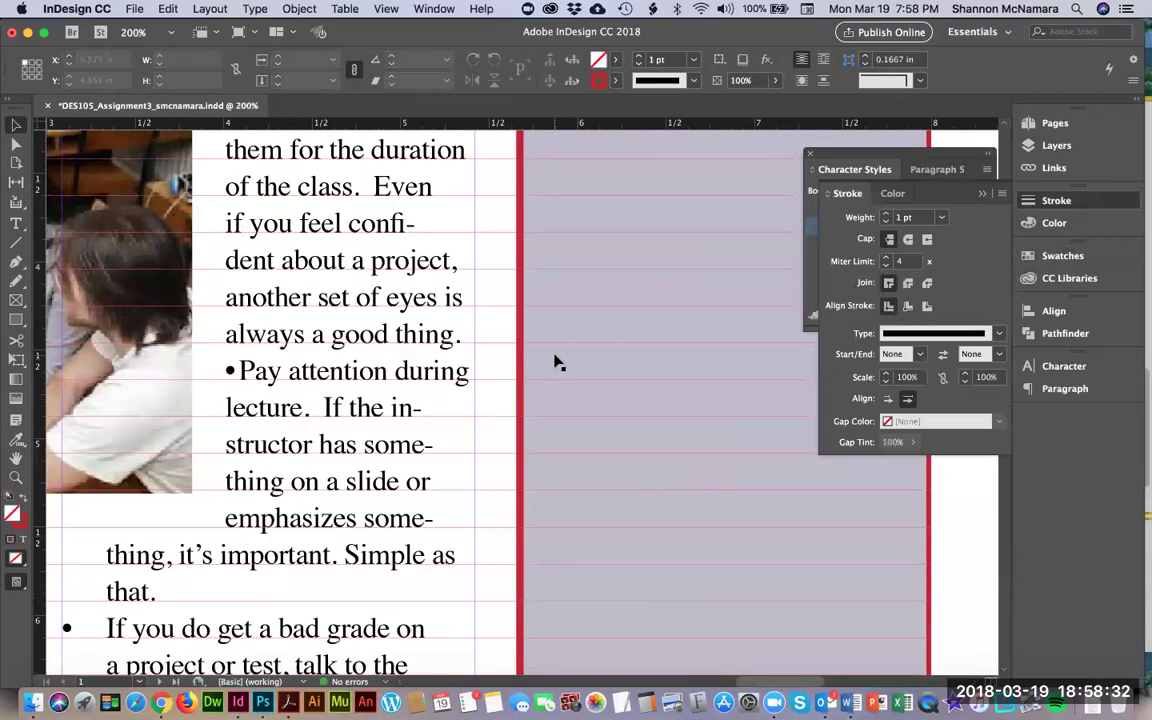
left_click_drag(517, 630, 517, 633)
left_click(472, 518)
key("super+0")
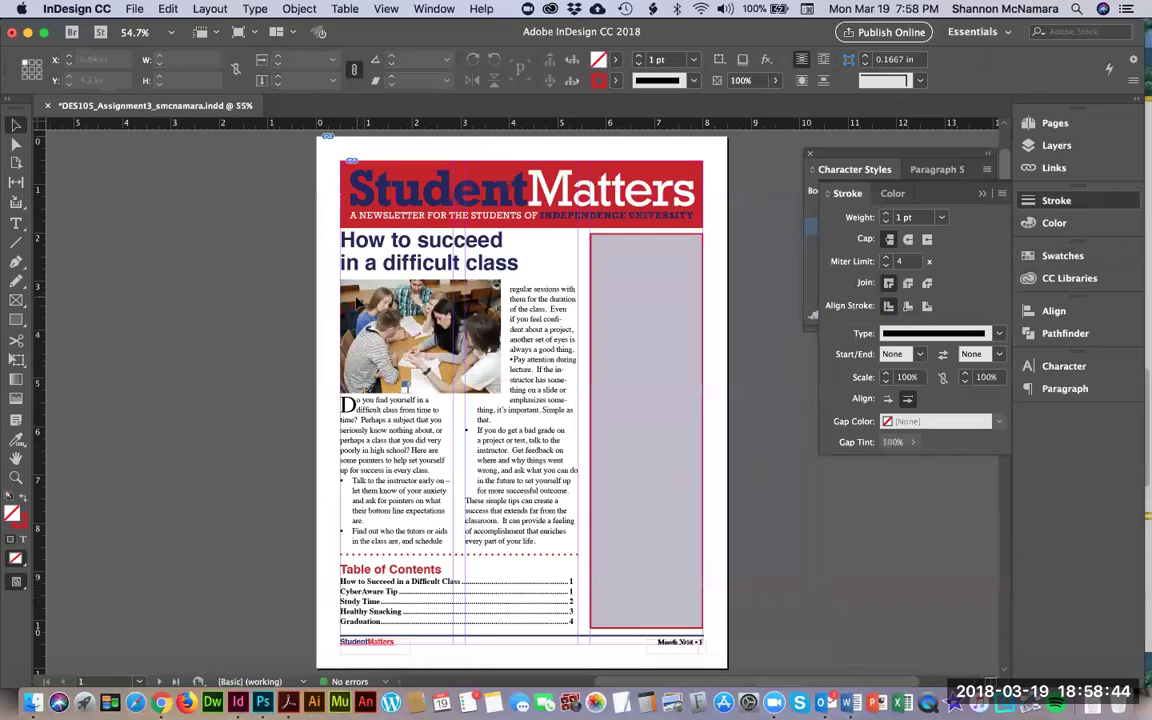
Start placing a file from the Student_Matters folder and preview StudyTime1.jpg
key("z")
left_click_drag(306, 200, 717, 483)
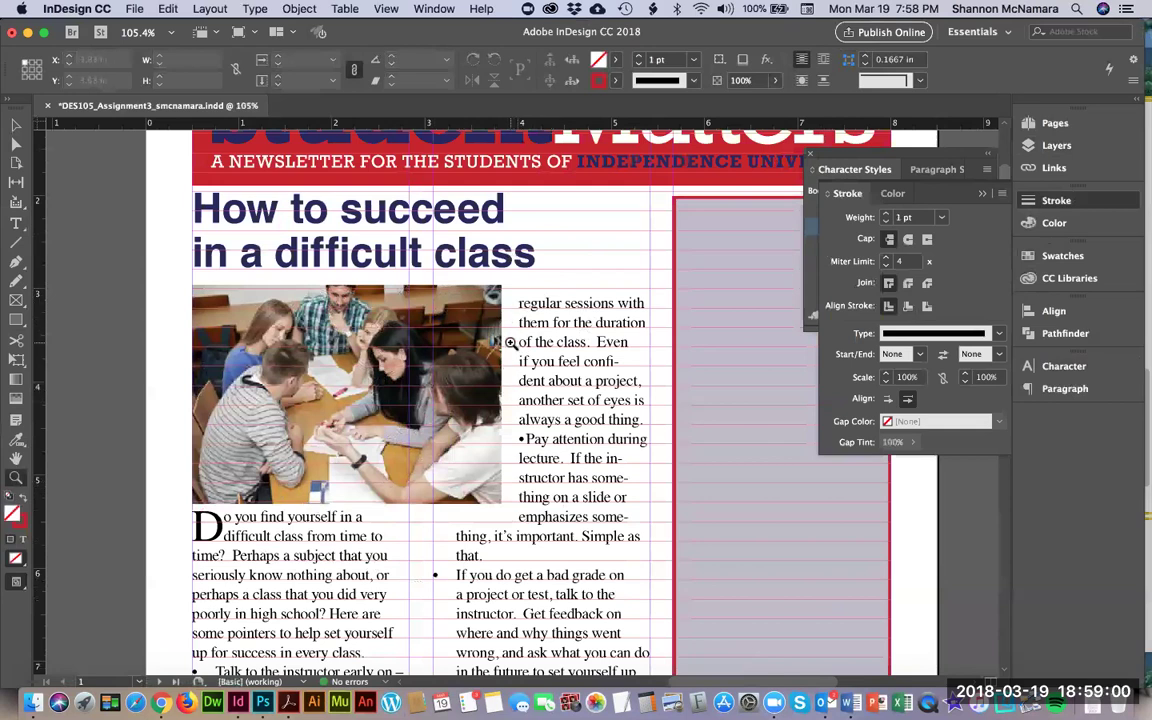
left_click(16, 125)
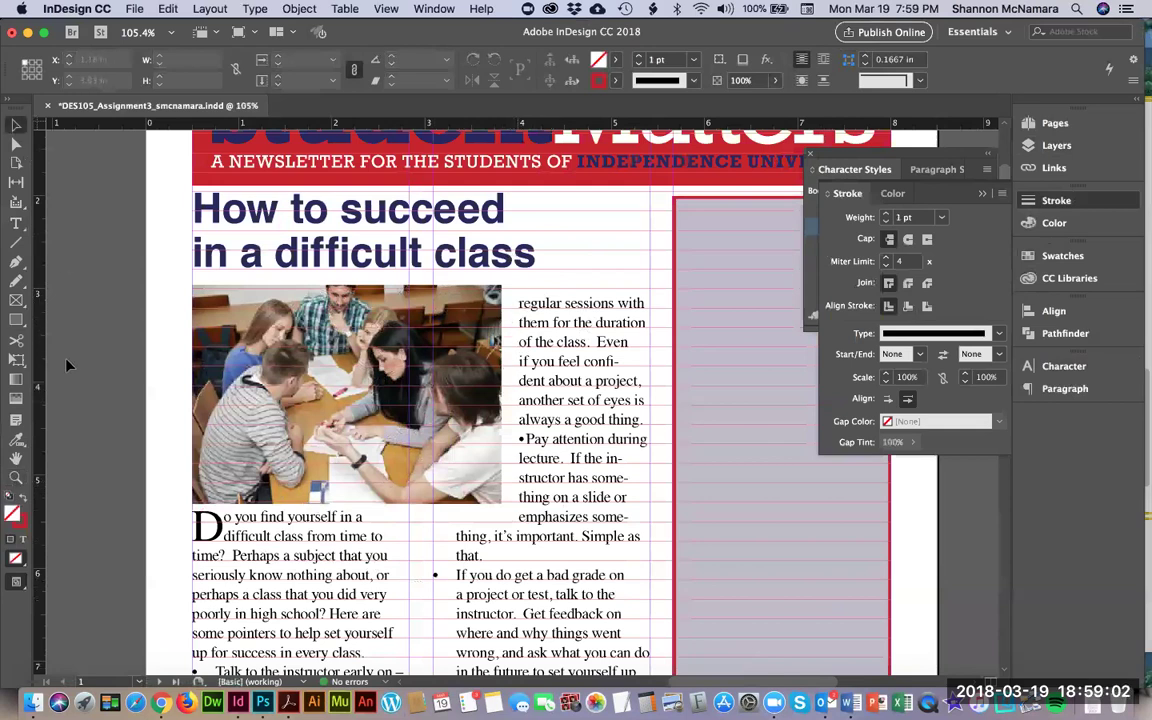
key("super+d")
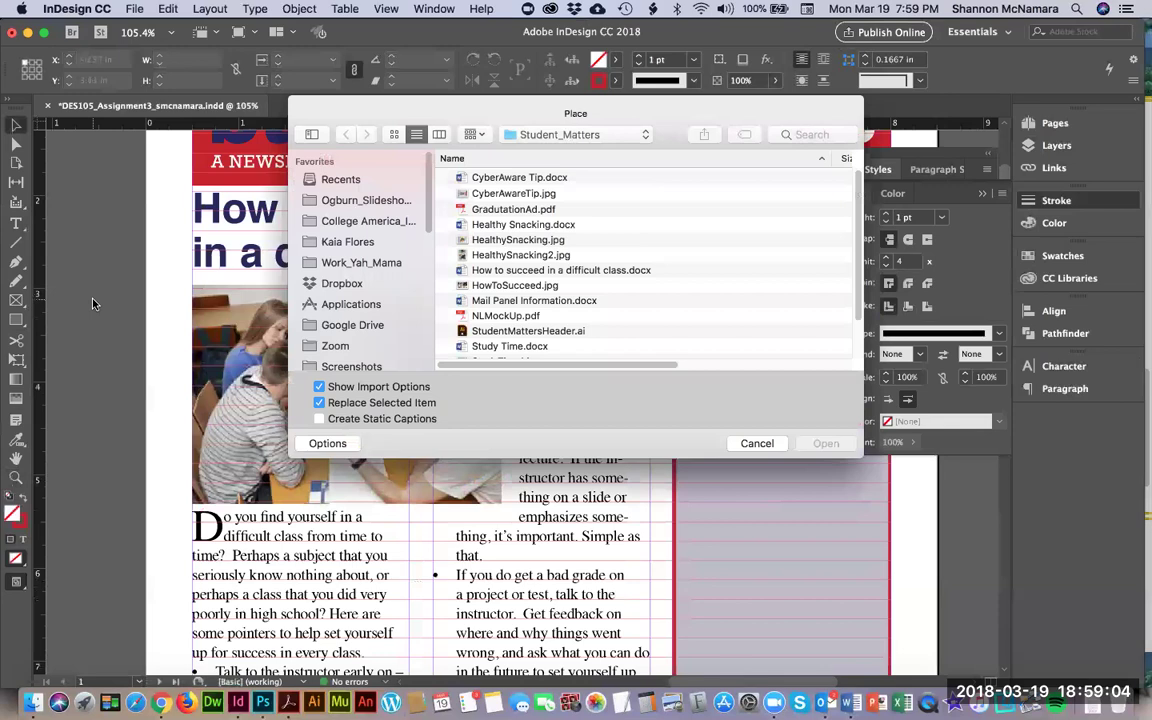
scroll(514, 199, "down", 1)
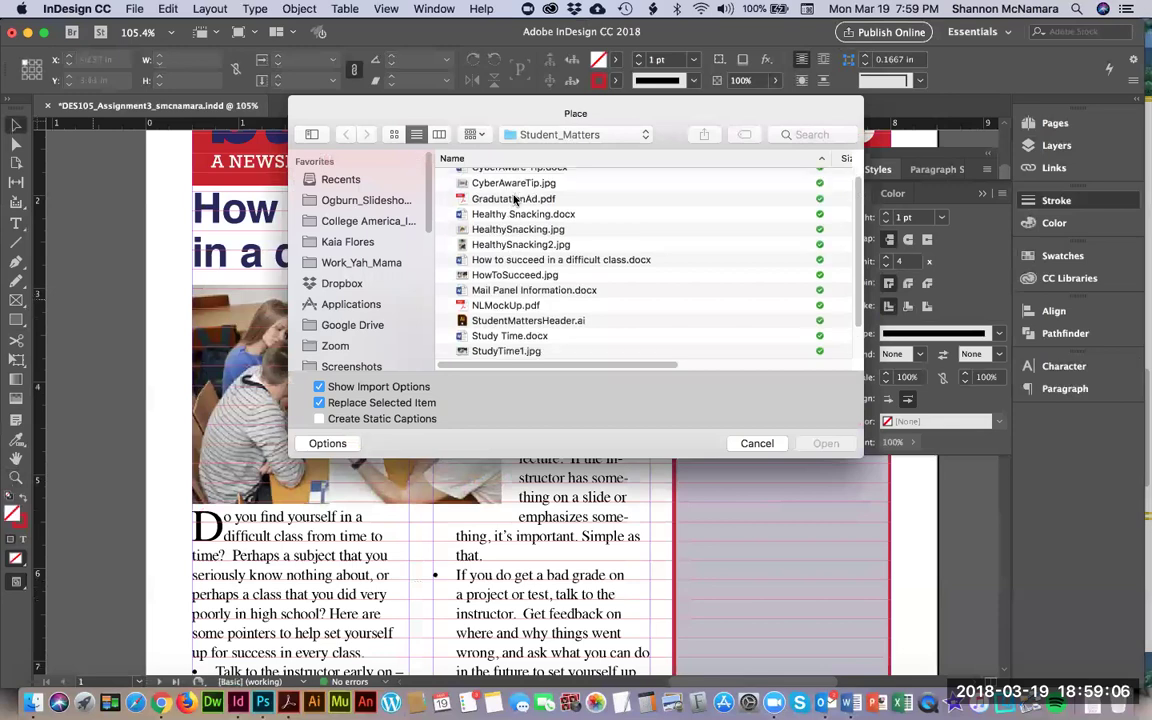
left_click(519, 356)
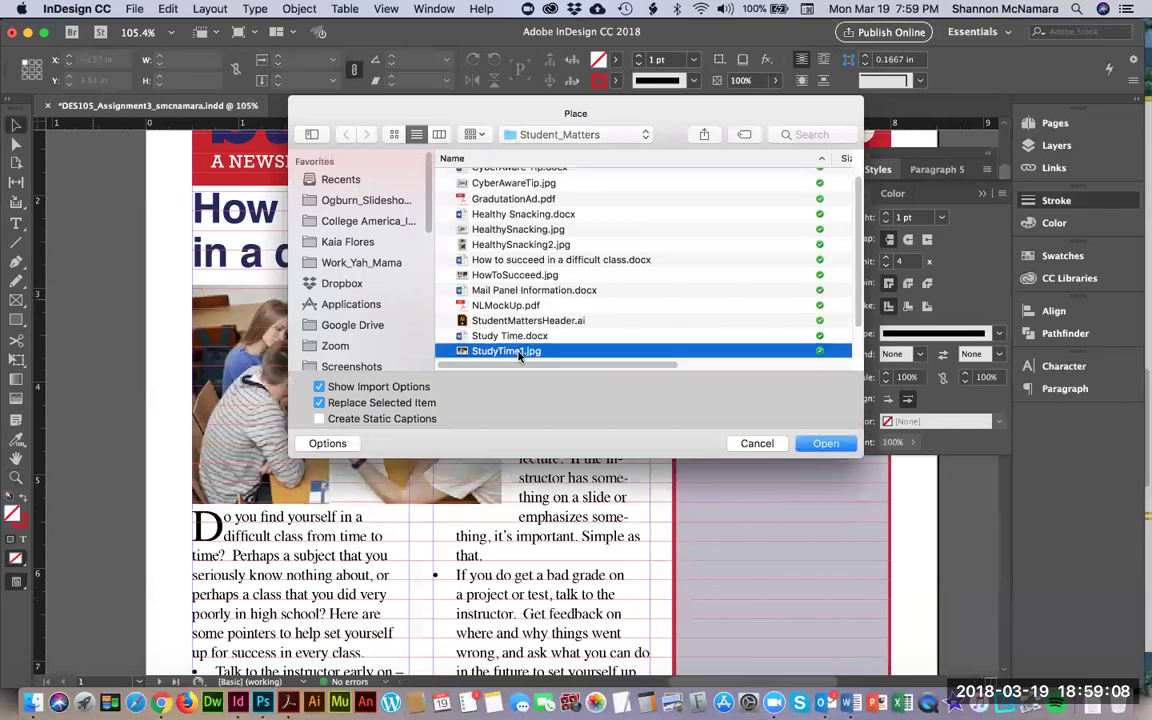
key("space")
key("space")
Preview HowToSucceed.jpg and place it over the mock-up's article photo, about 3.52 in wide and 2.35 in high
scroll(505, 340, "down", 3)
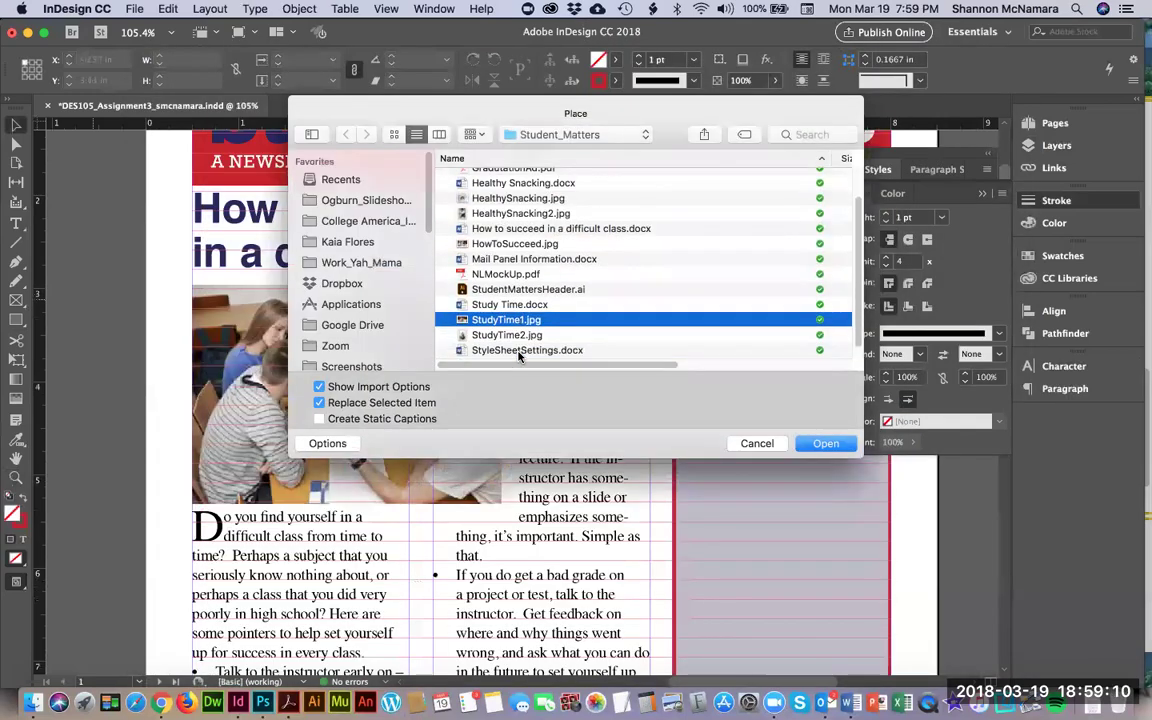
left_click(526, 230)
key("space")
key("space")
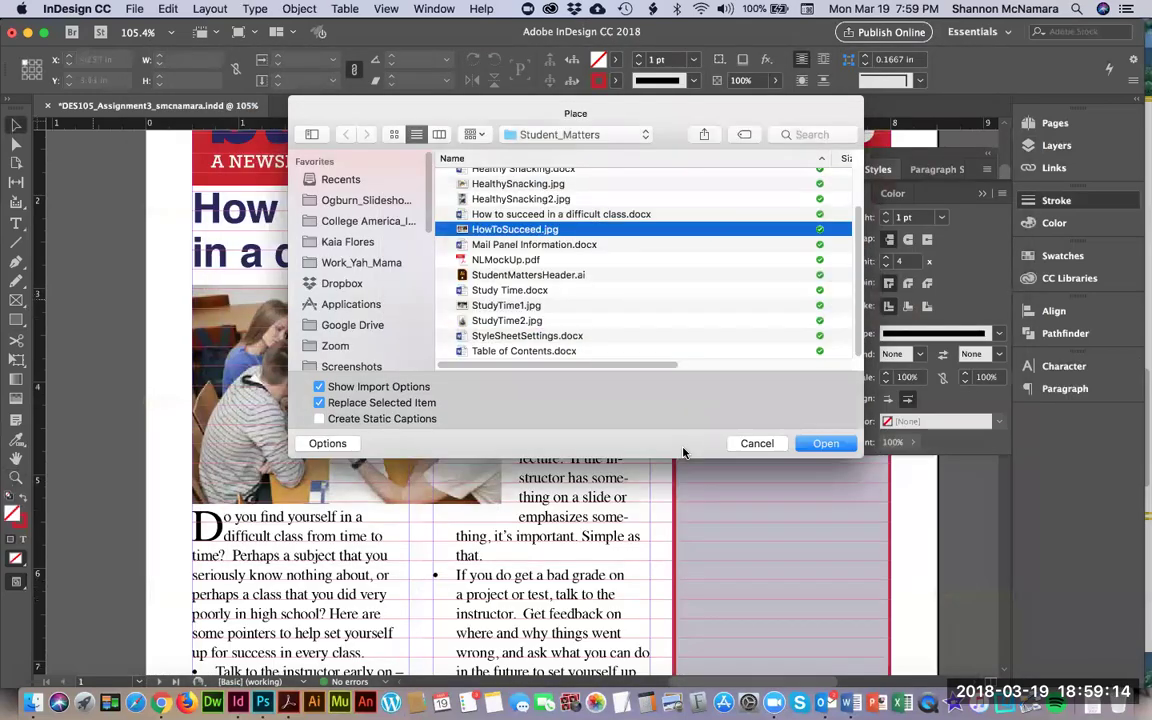
left_click(826, 444)
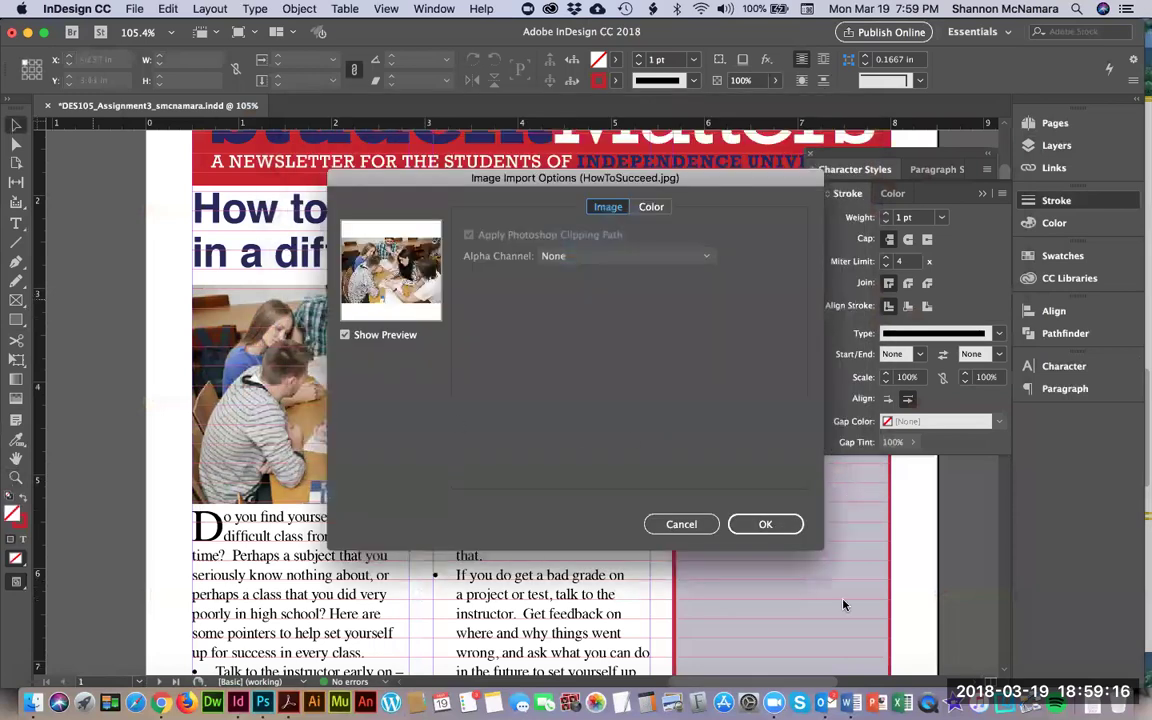
left_click(764, 524)
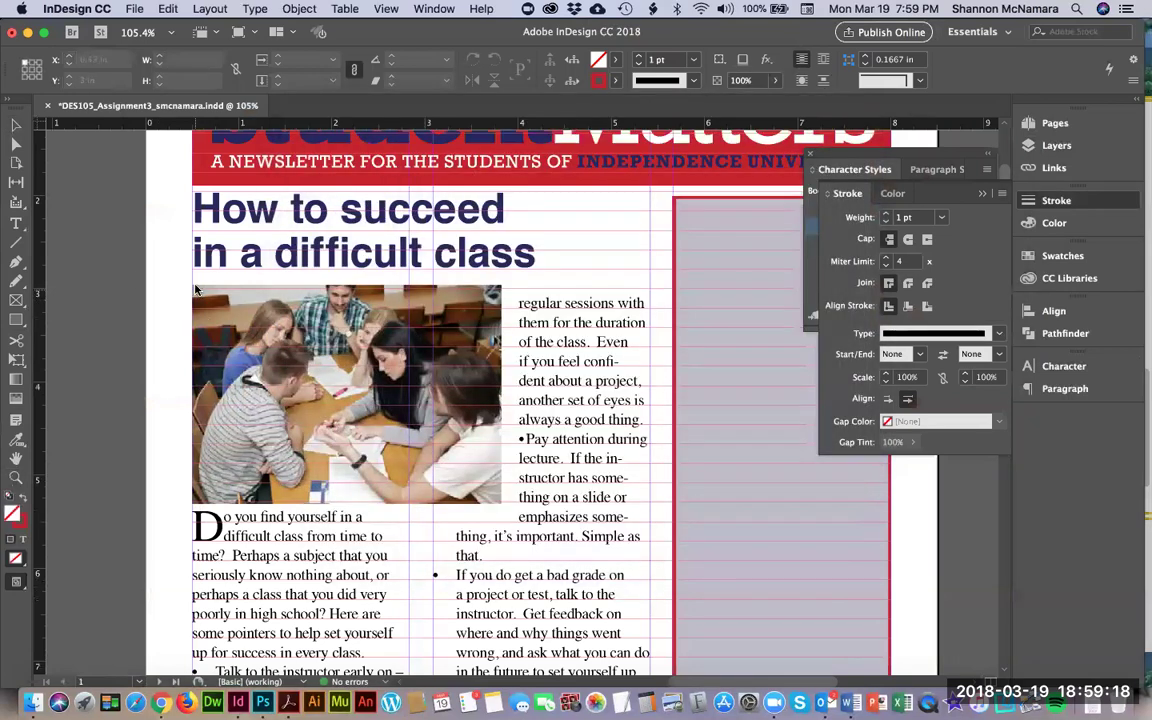
left_click_drag(193, 290, 520, 503)
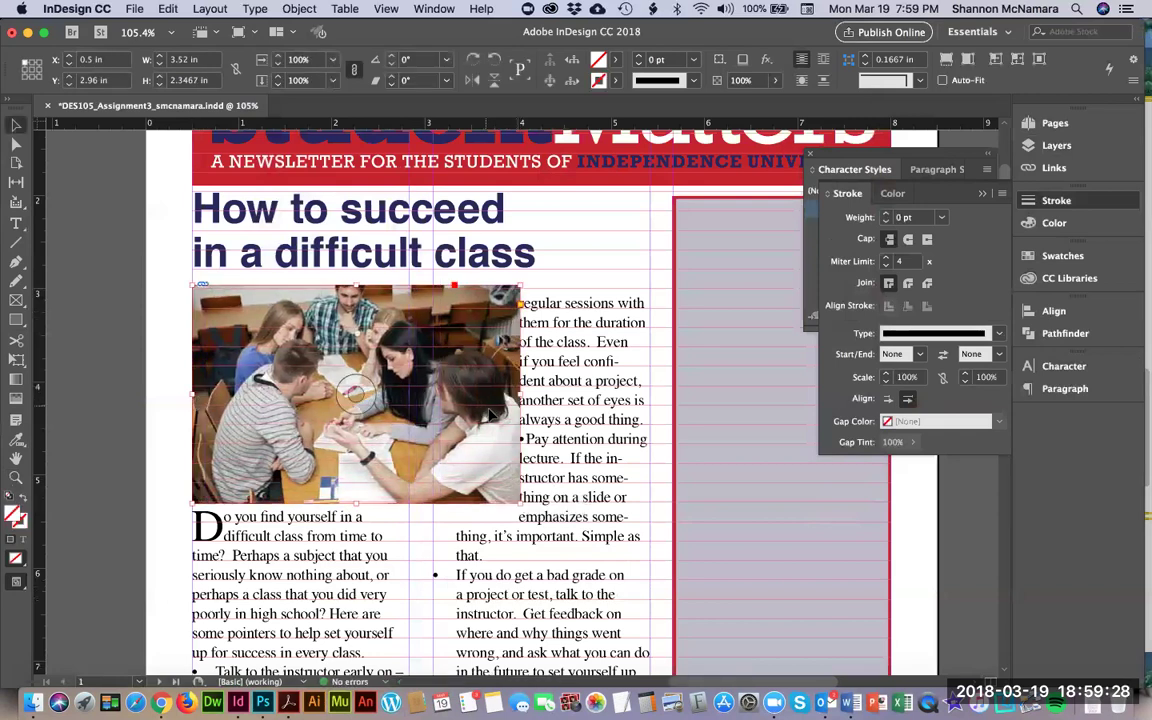
Shift the placed photo left over the mock-up photo and crop its frame to X 0.5 in and about 3.32 in wide
left_click_drag(494, 400, 441, 425)
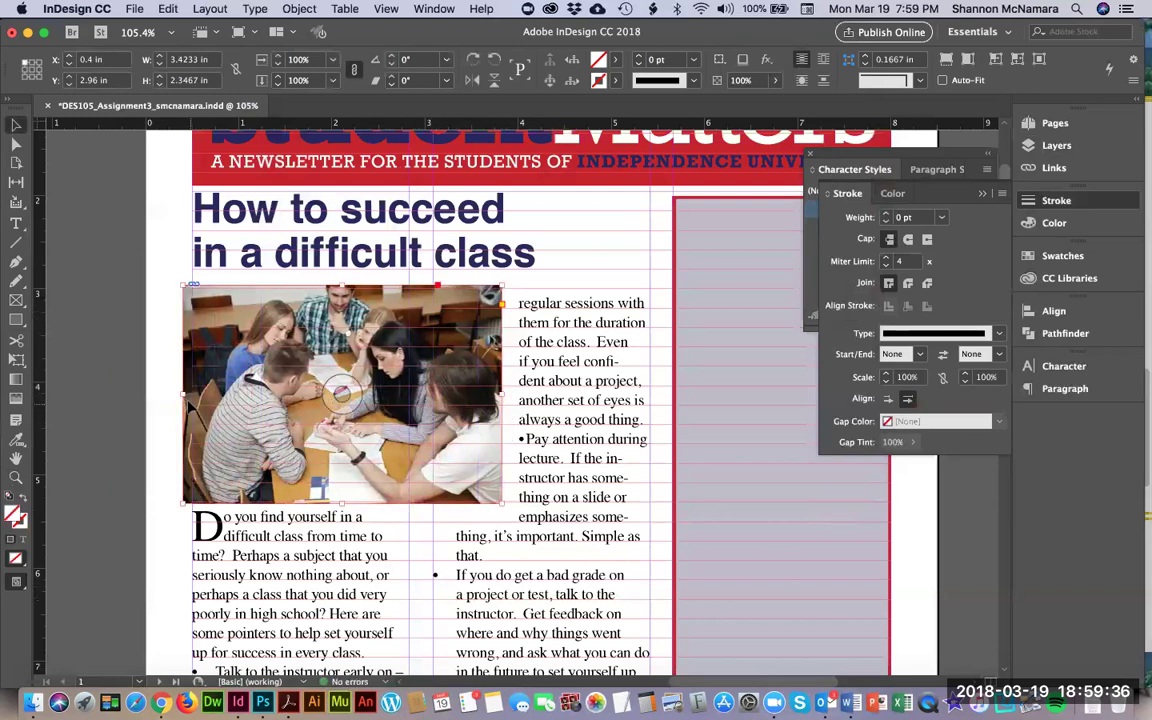
left_click_drag(182, 395, 193, 395)
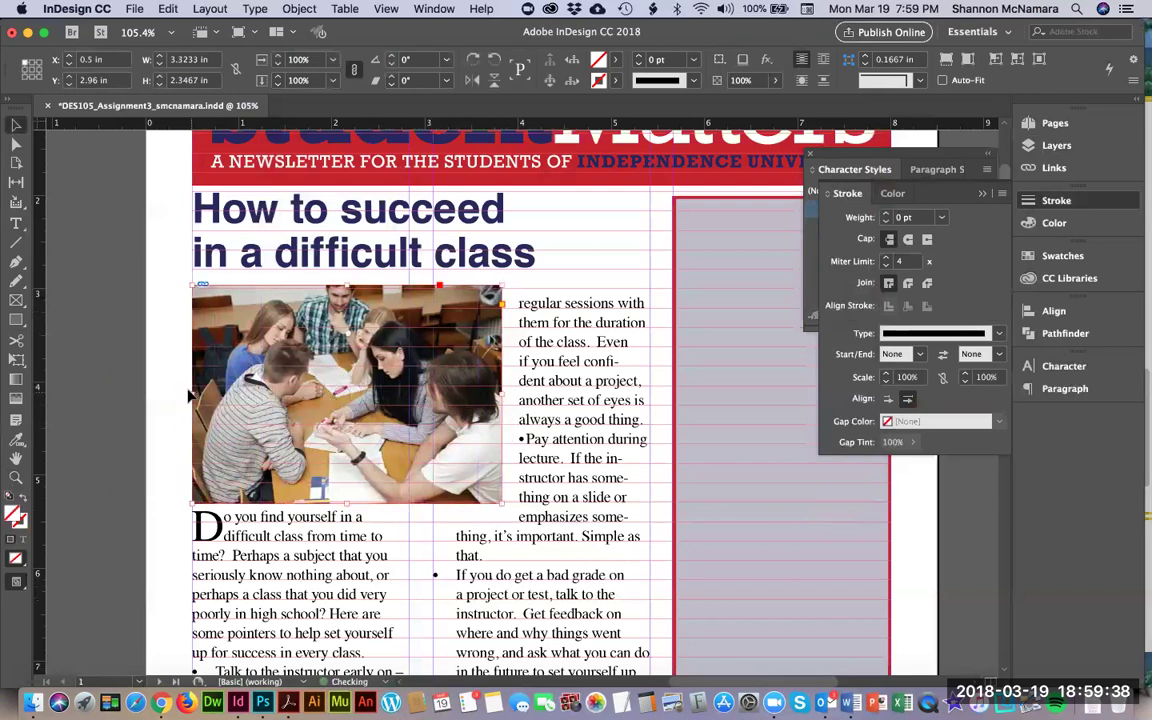
left_click(79, 286)
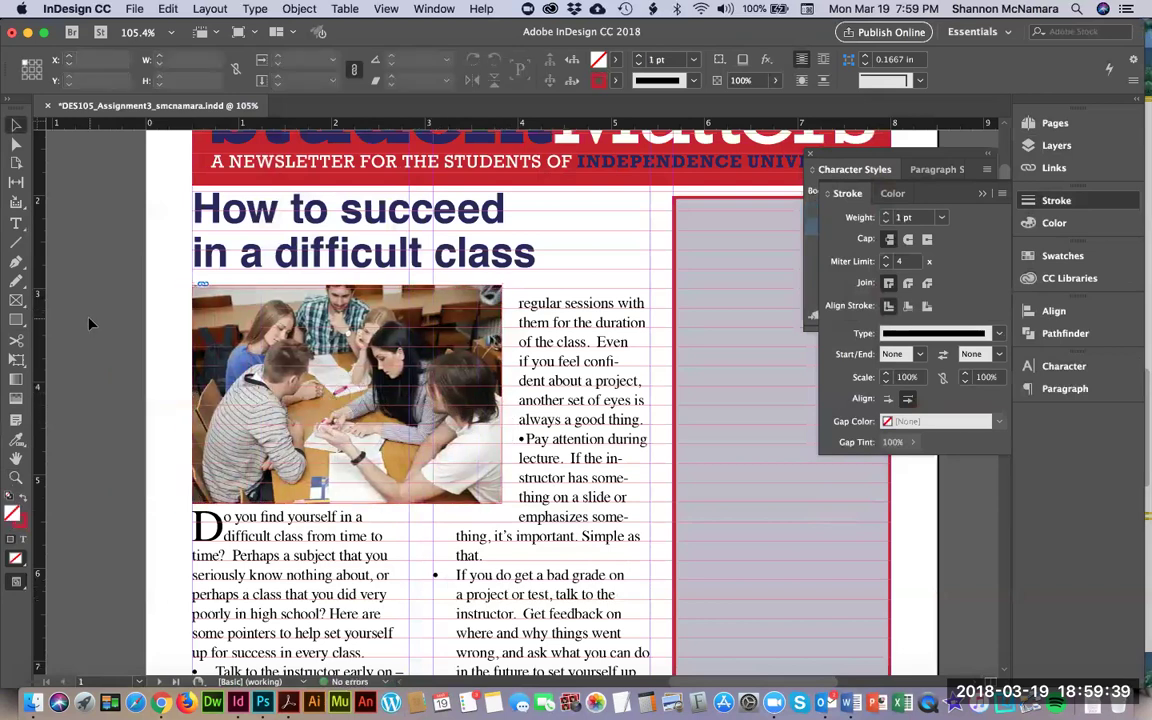
Wrap text around the placed photo's bounding box with a 0.3125 in offset
left_click(228, 311)
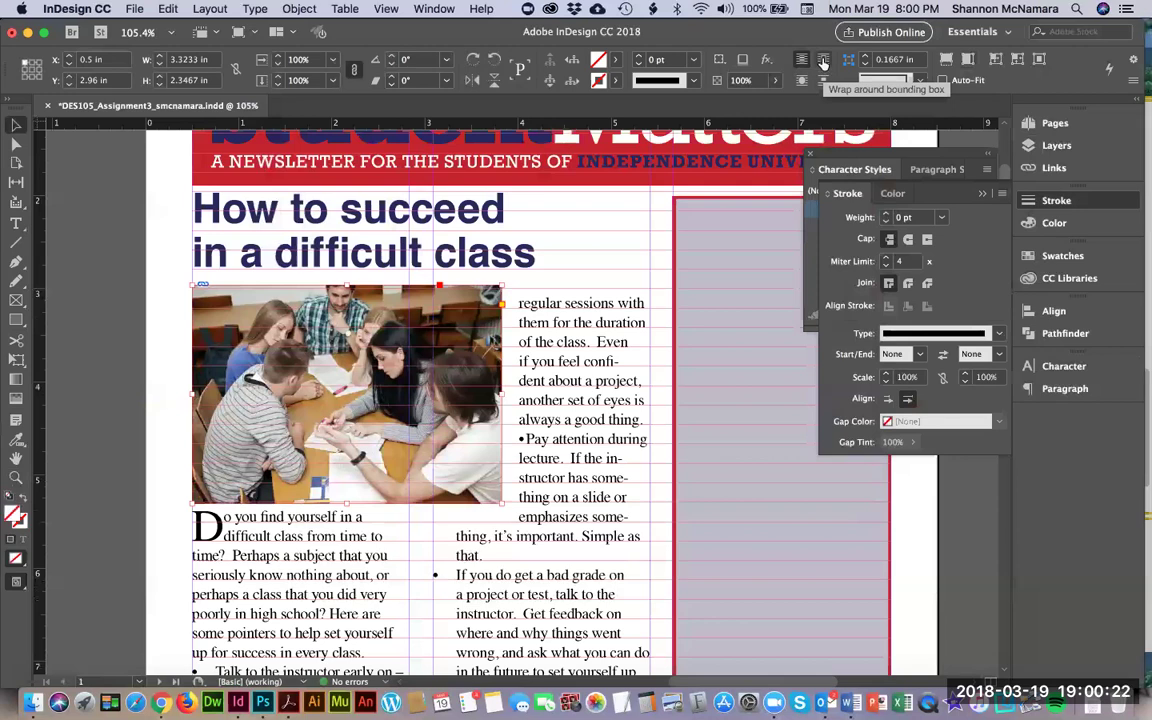
left_click(823, 61)
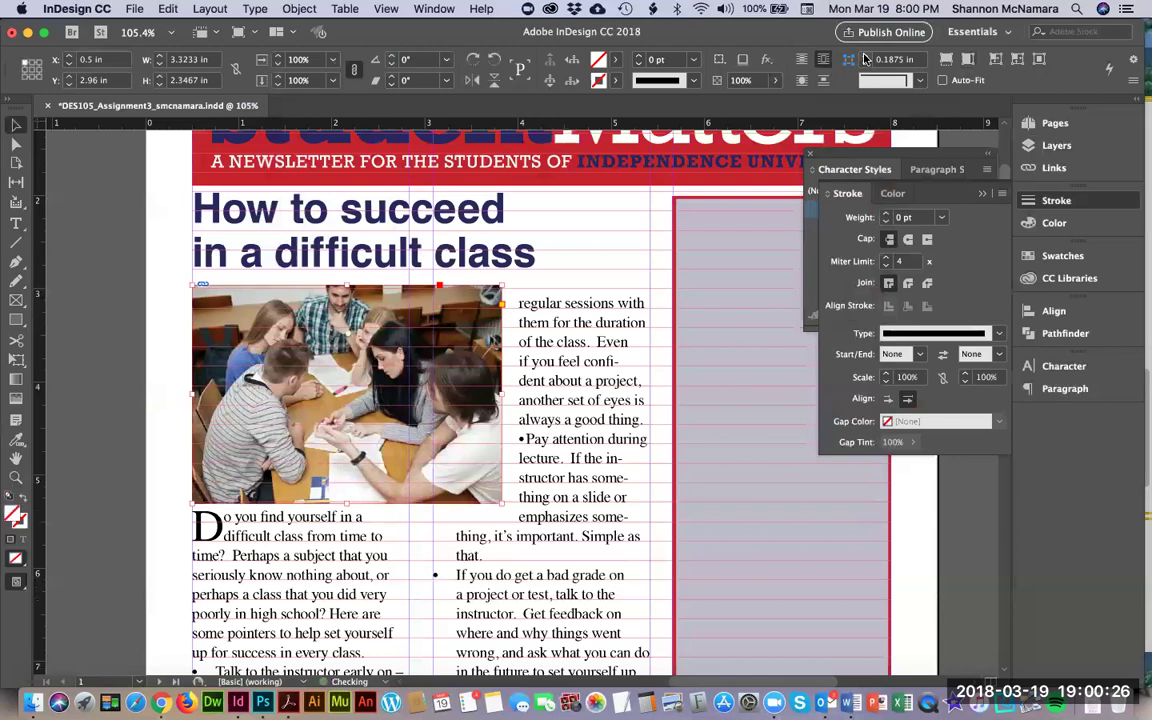
left_click(867, 56)
right_click(446, 307)
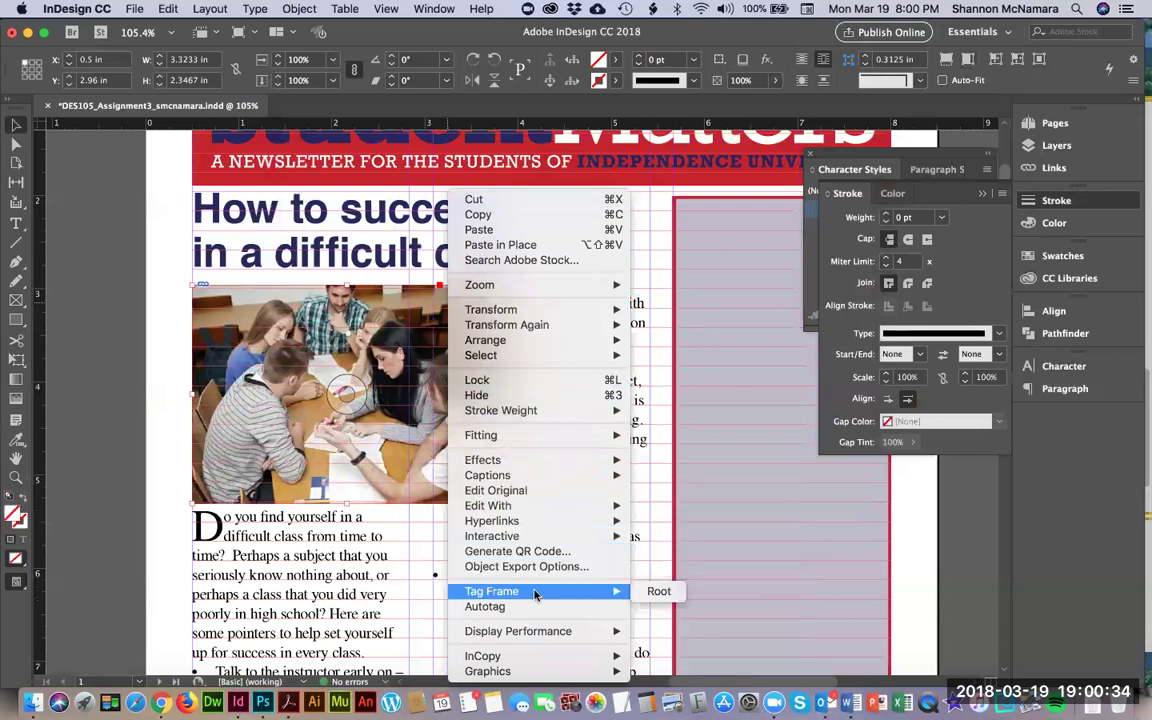
mouse_move(519, 516)
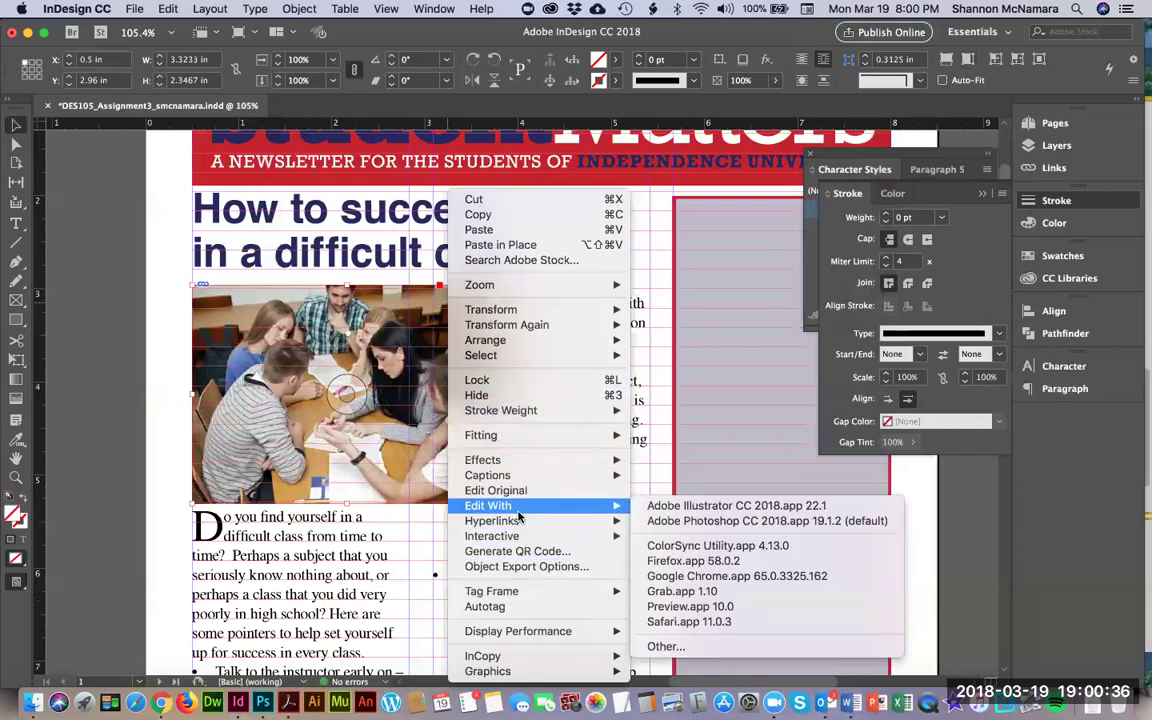
left_click(264, 308)
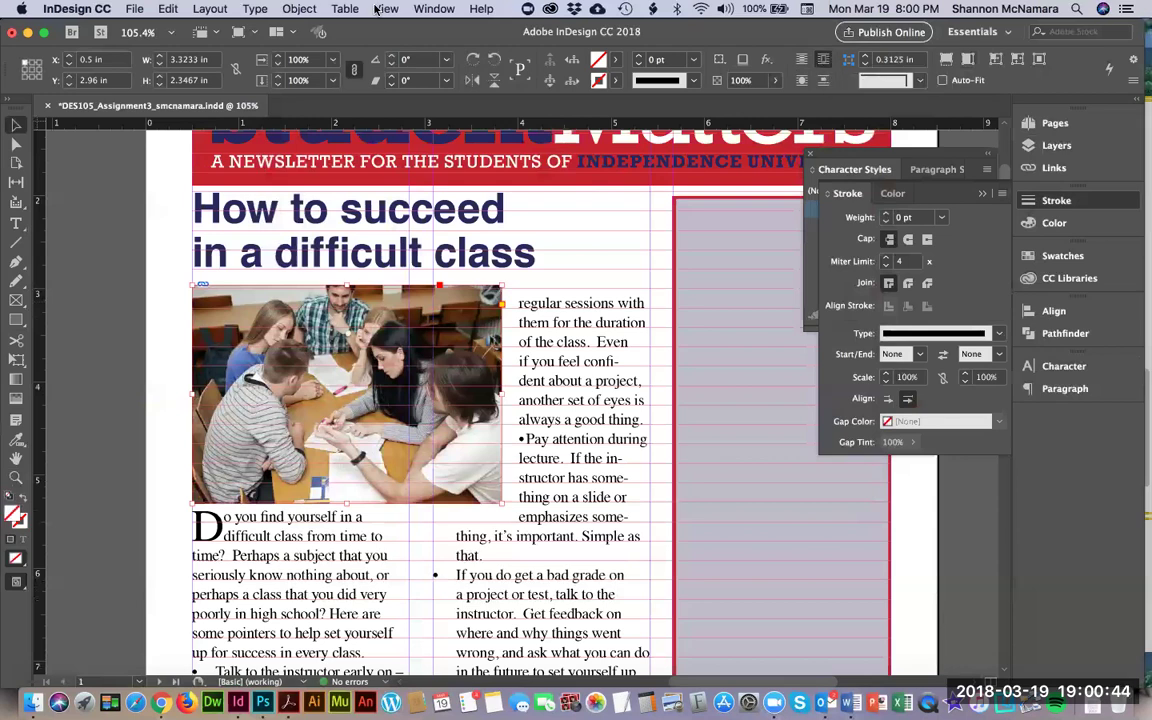
Look for the offset settings that control text wrap around the placed article photo
left_click(302, 9)
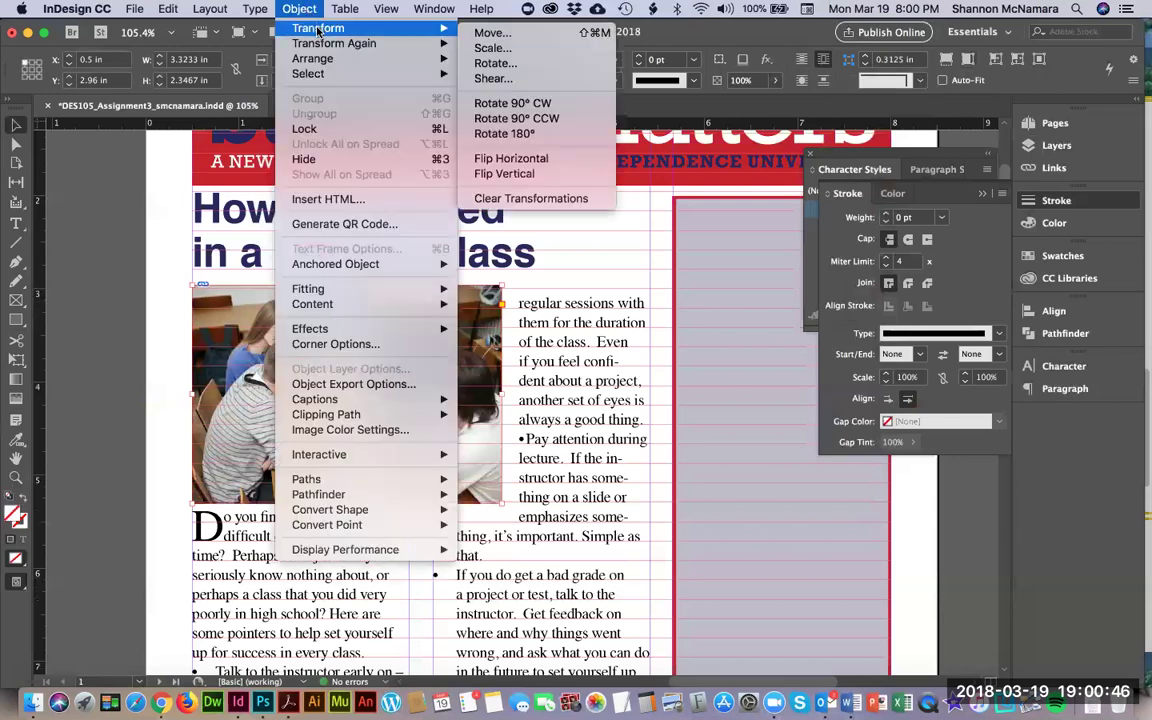
mouse_move(331, 290)
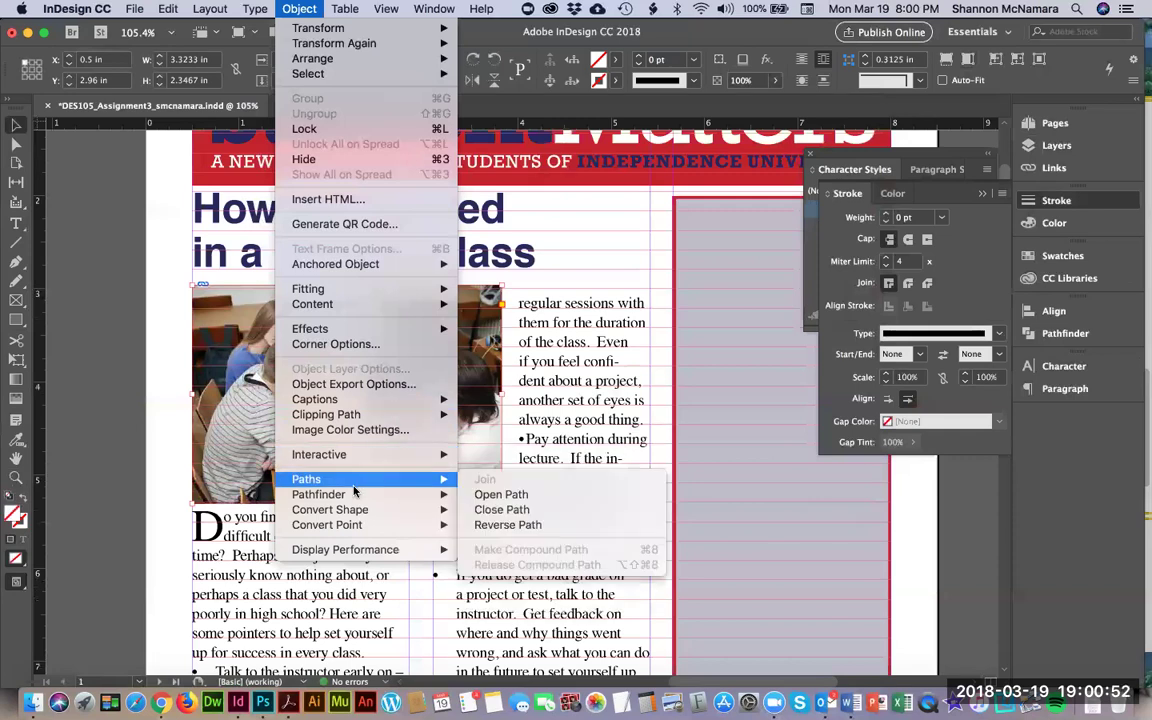
mouse_move(345, 492)
mouse_move(229, 8)
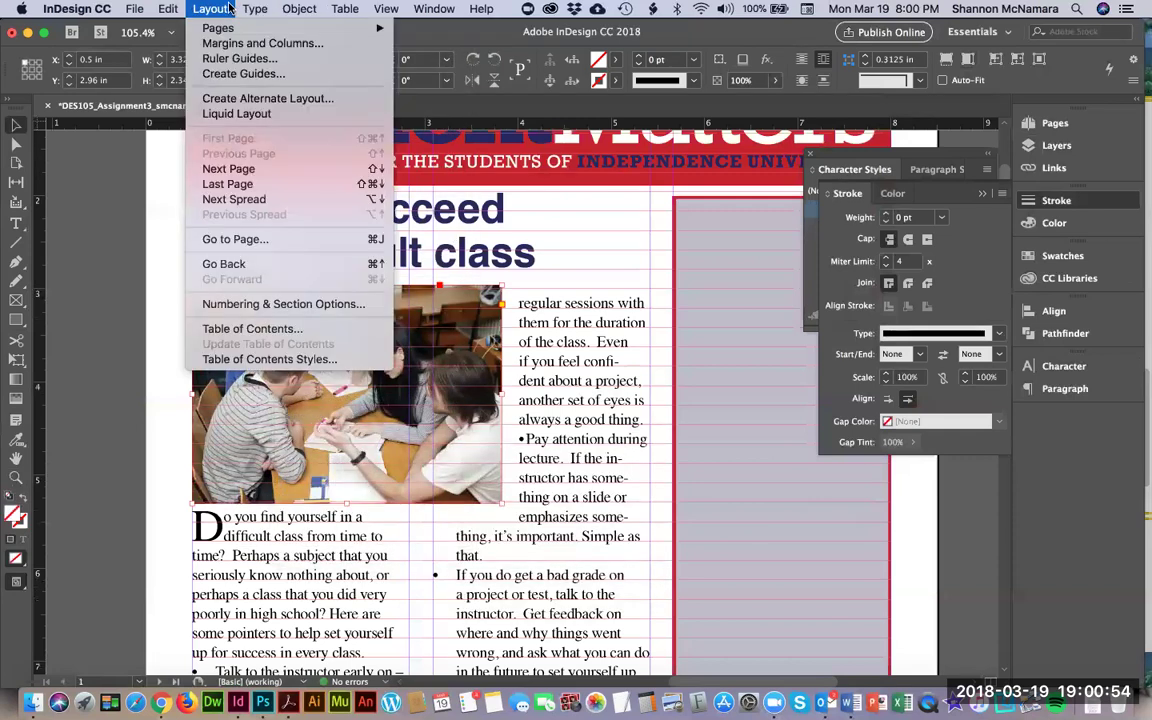
mouse_move(171, 10)
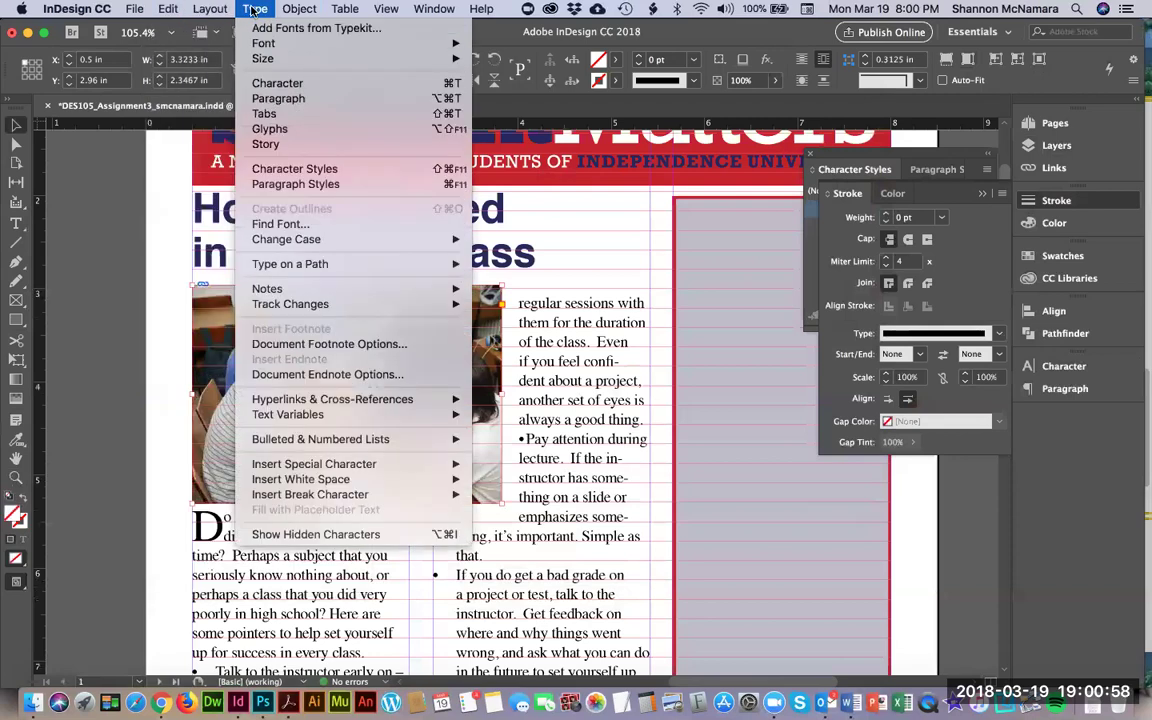
mouse_move(299, 9)
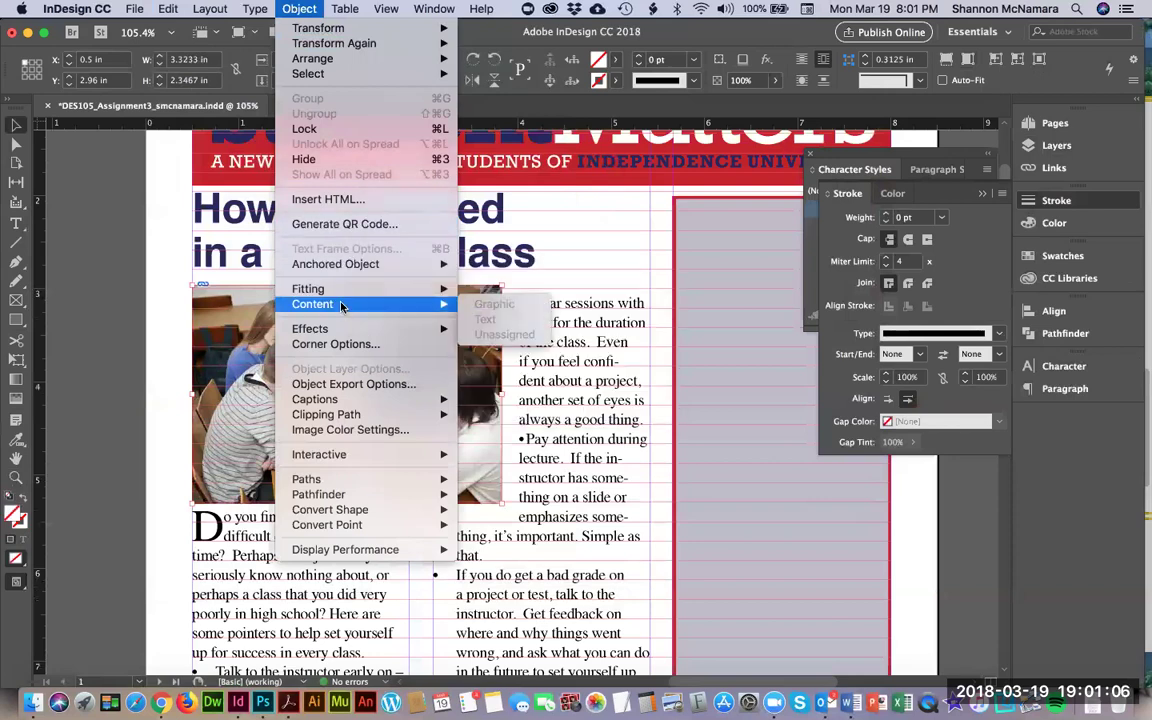
mouse_move(340, 331)
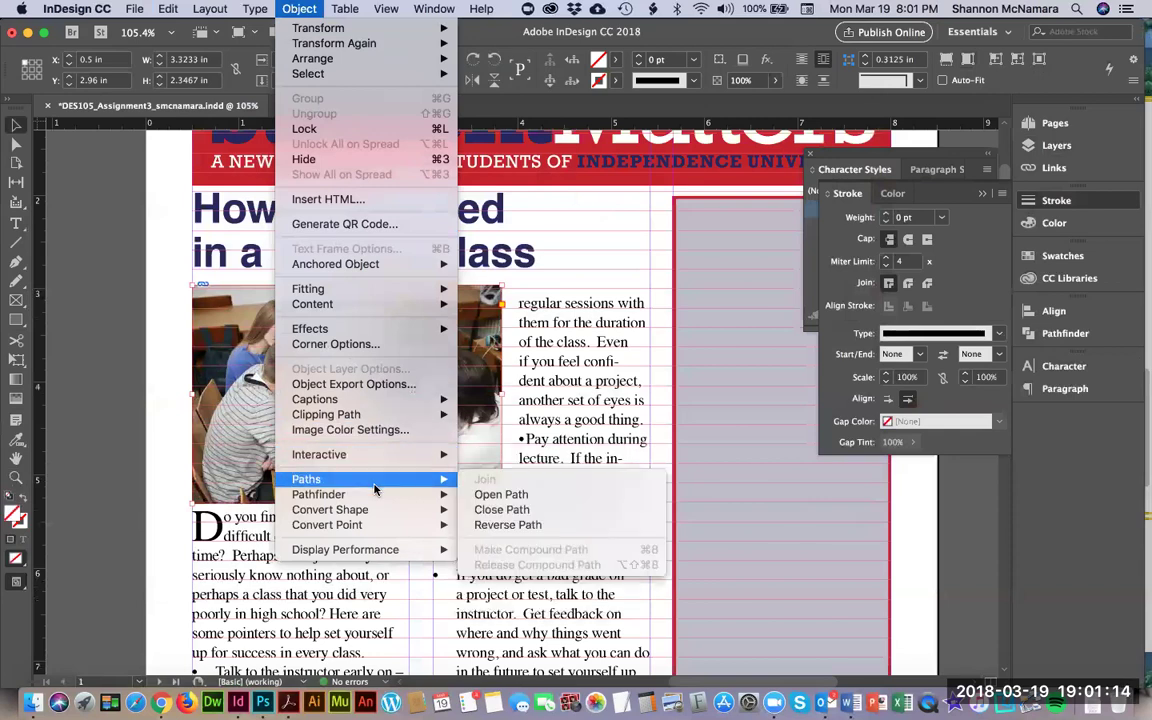
mouse_move(408, 561)
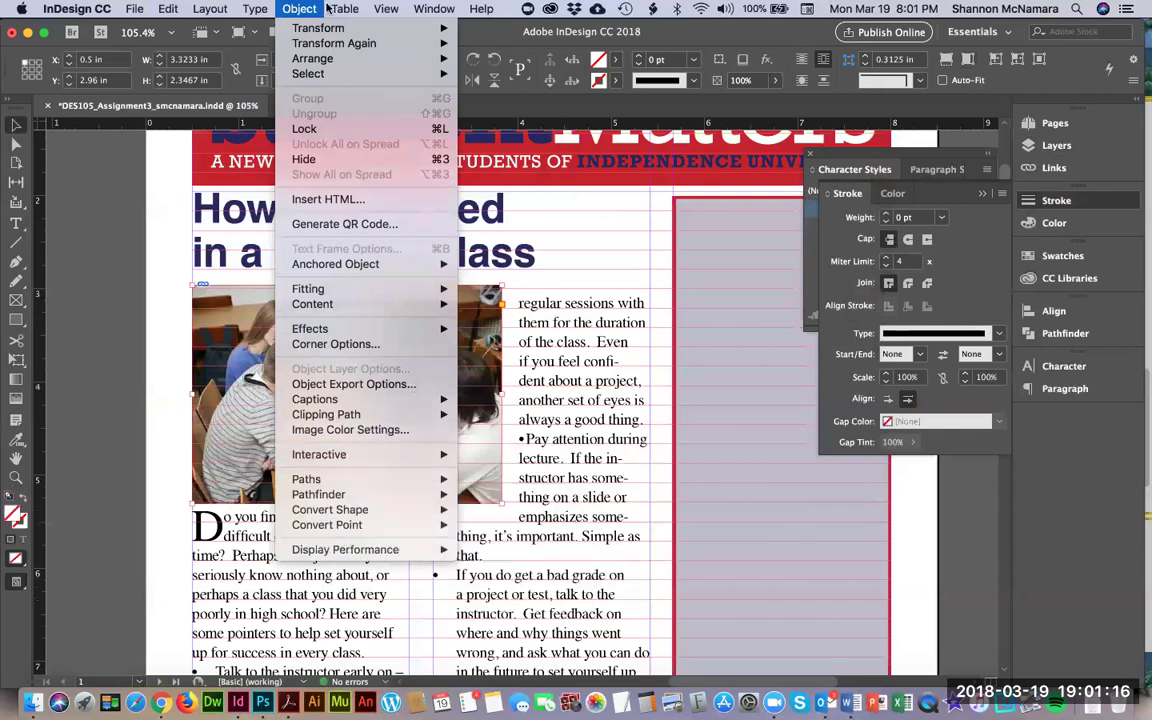
mouse_move(409, 8)
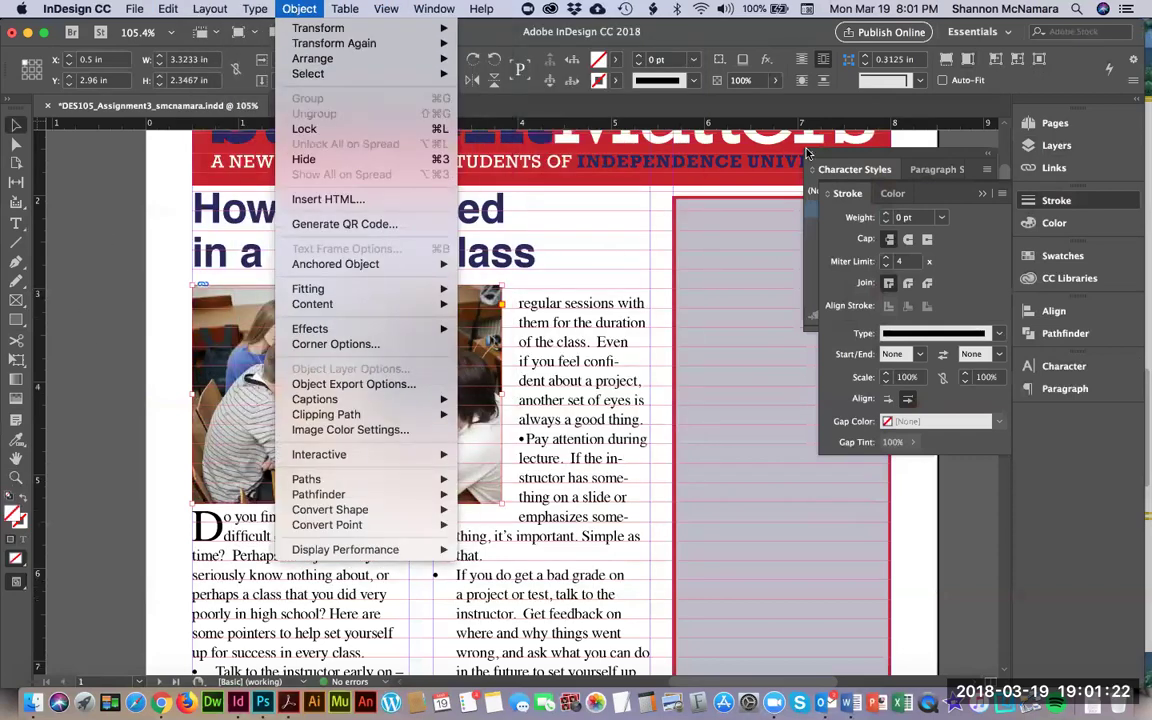
left_click(720, 35)
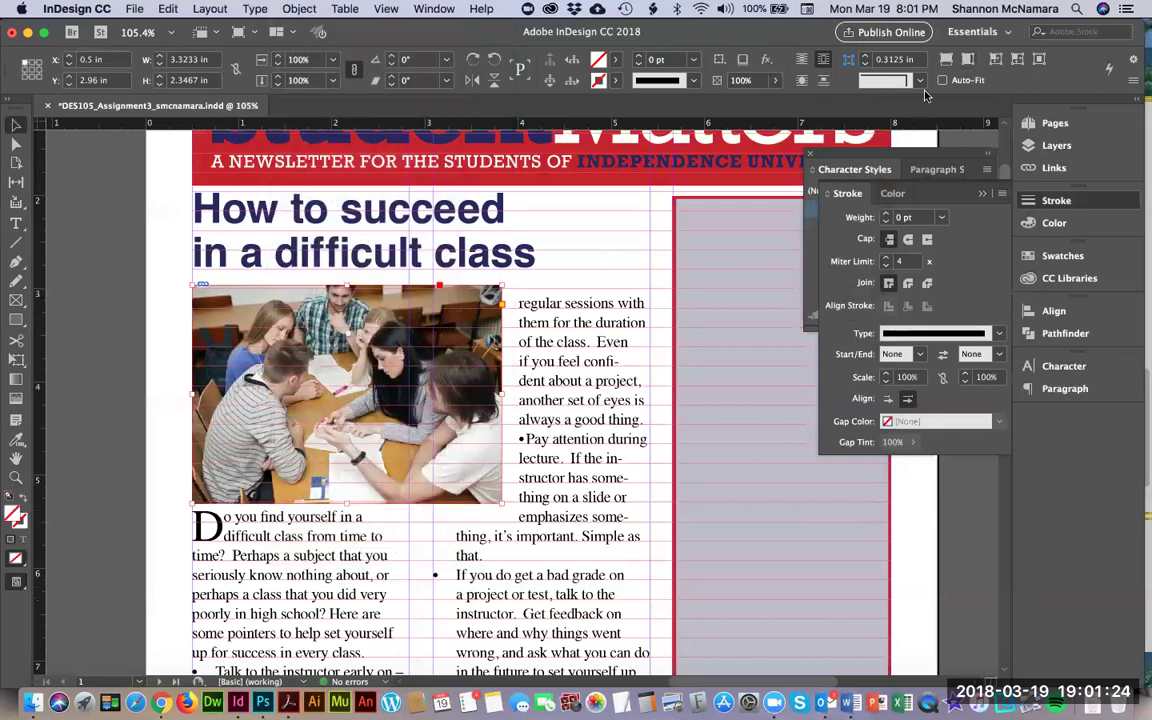
left_click(852, 61)
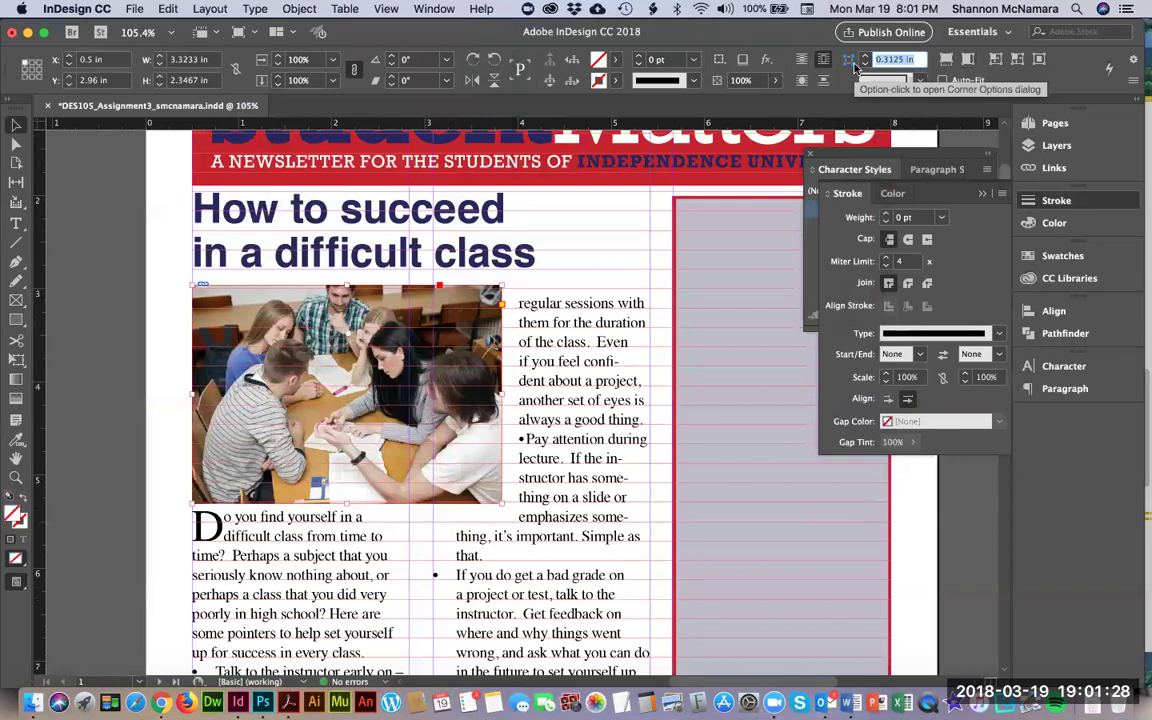
left_click(822, 61)
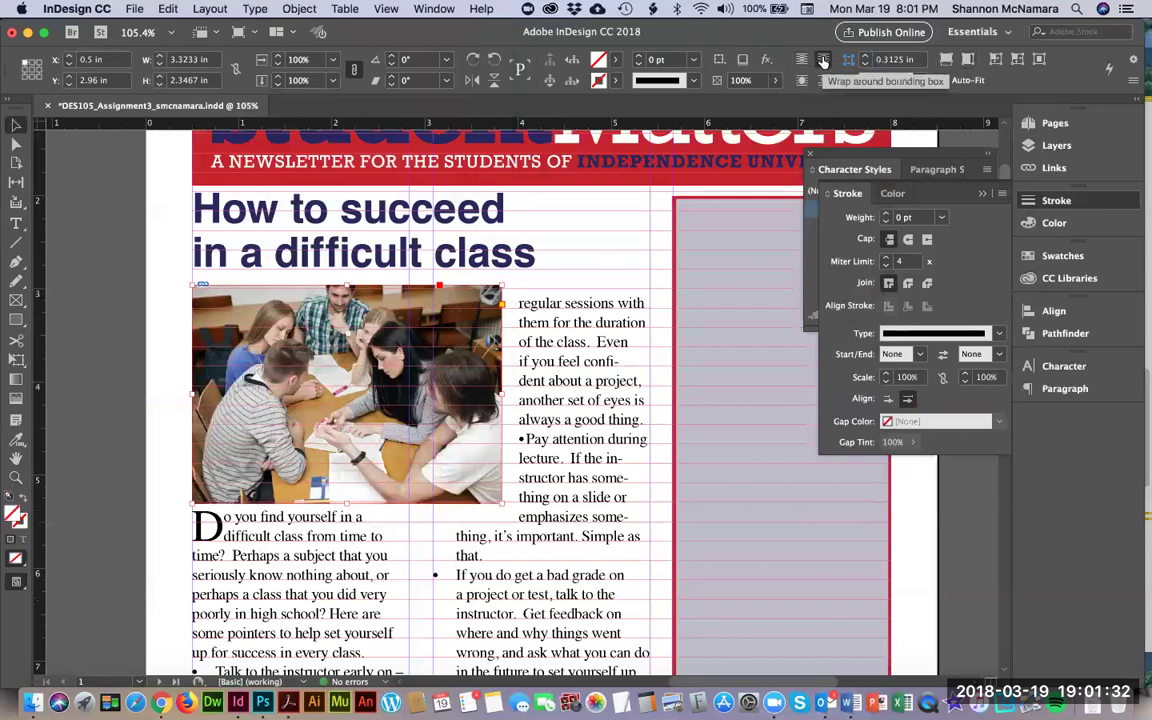
Switch to Chrome and search Google for "wrap around text indesign" in a new tab
key("super+Tab")
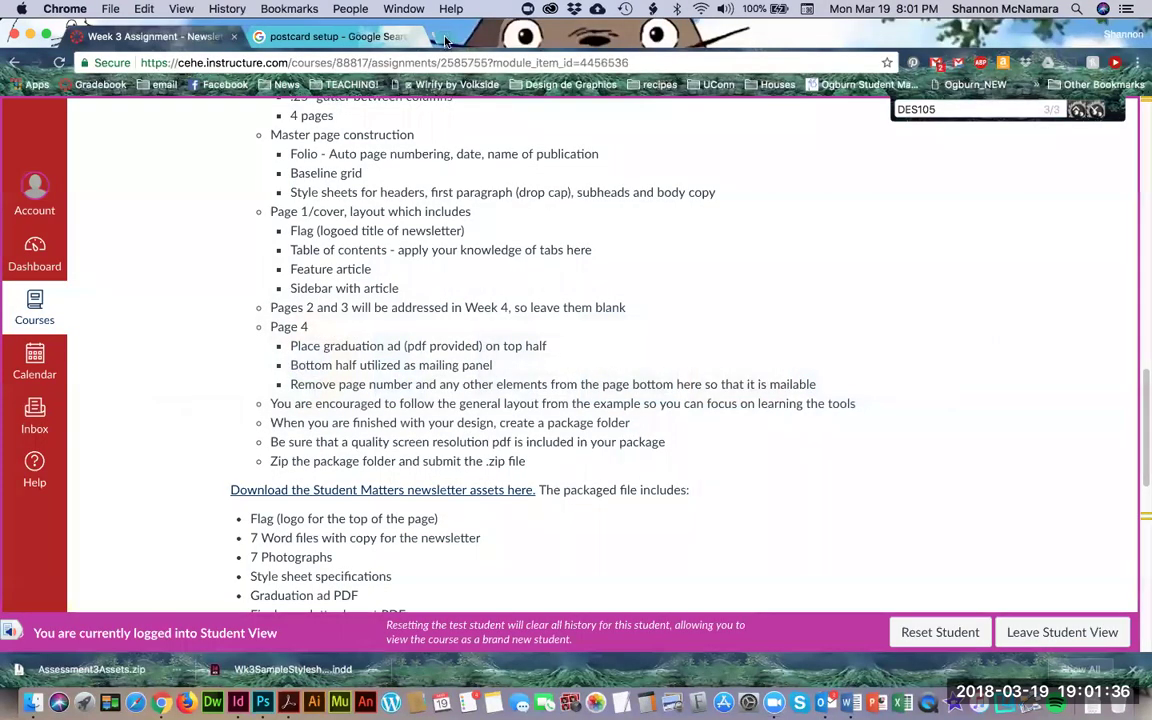
left_click(440, 37)
type("wrap ")
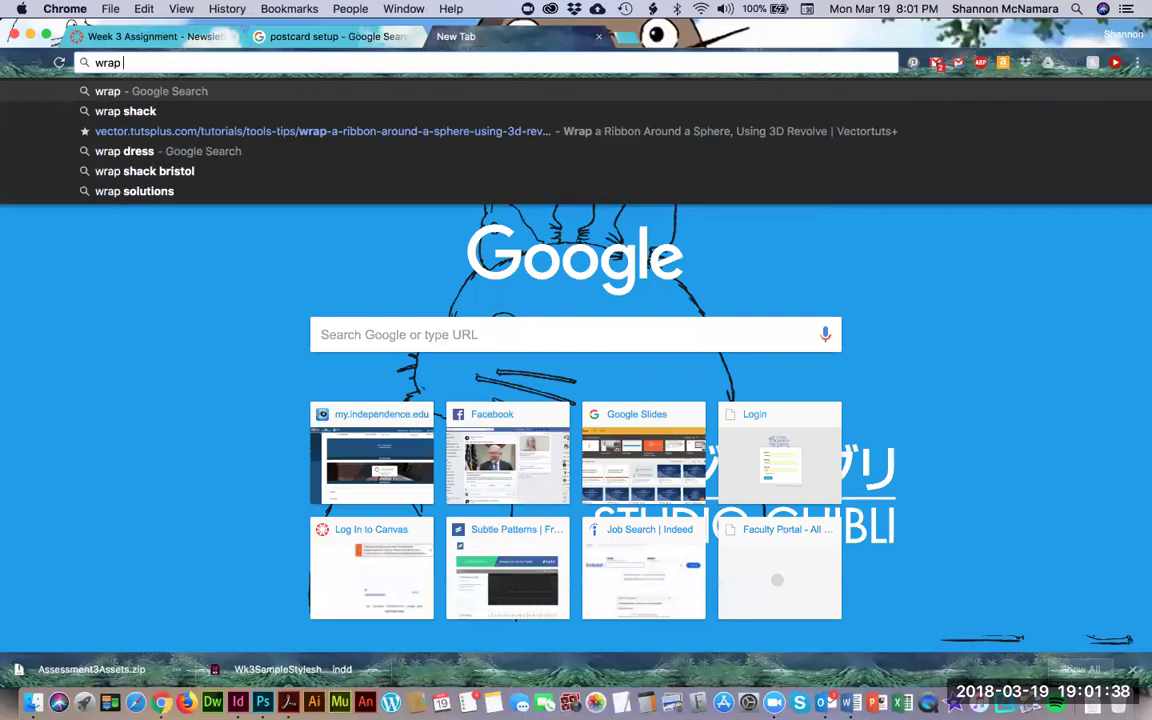
type("around text indes")
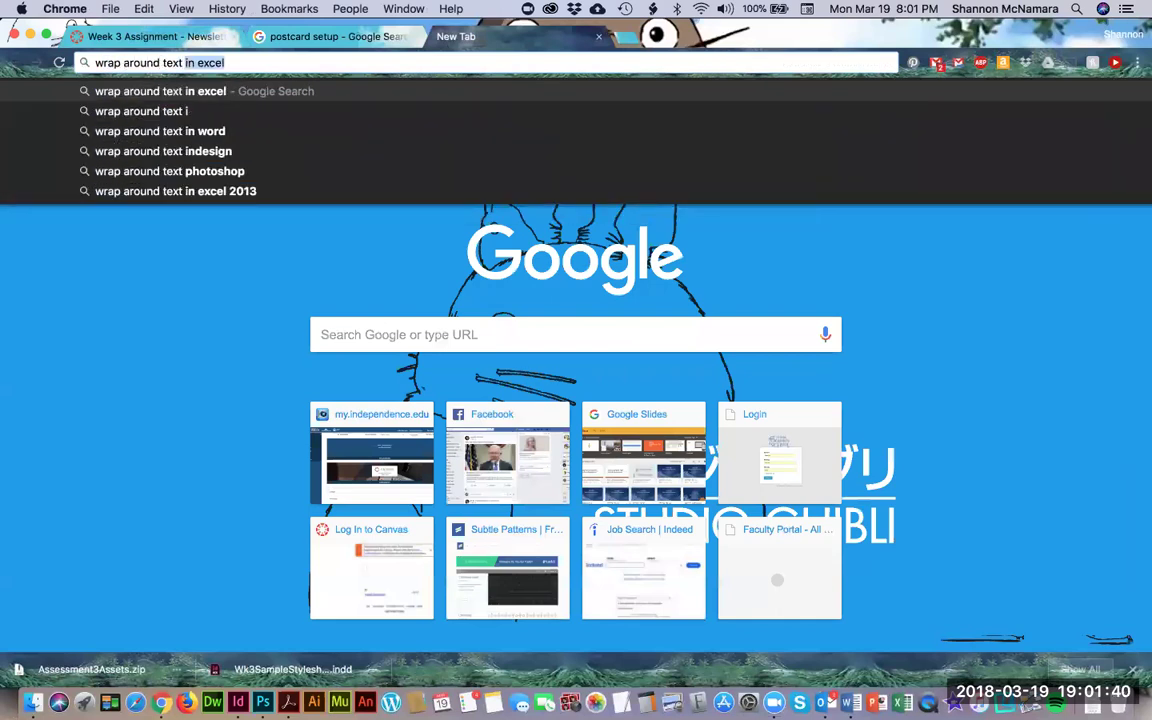
key("Return")
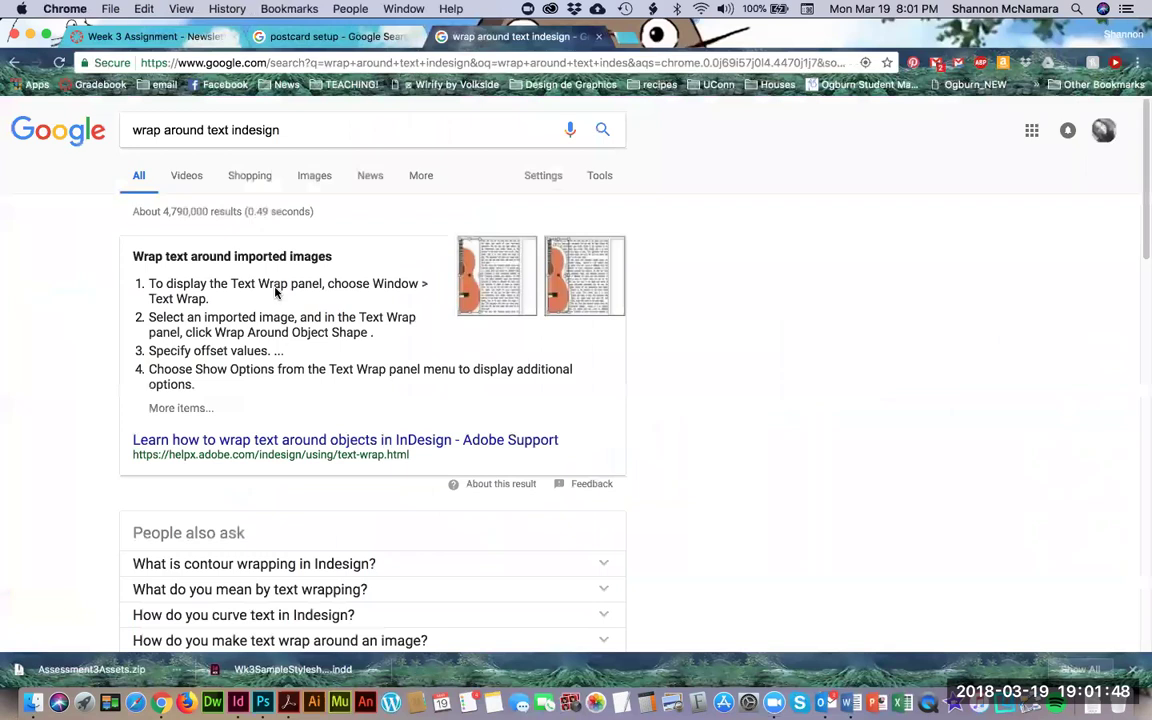
Switch back to InDesign and open the Text Wrap settings, moving them clear of the article photo
key("super+Tab")
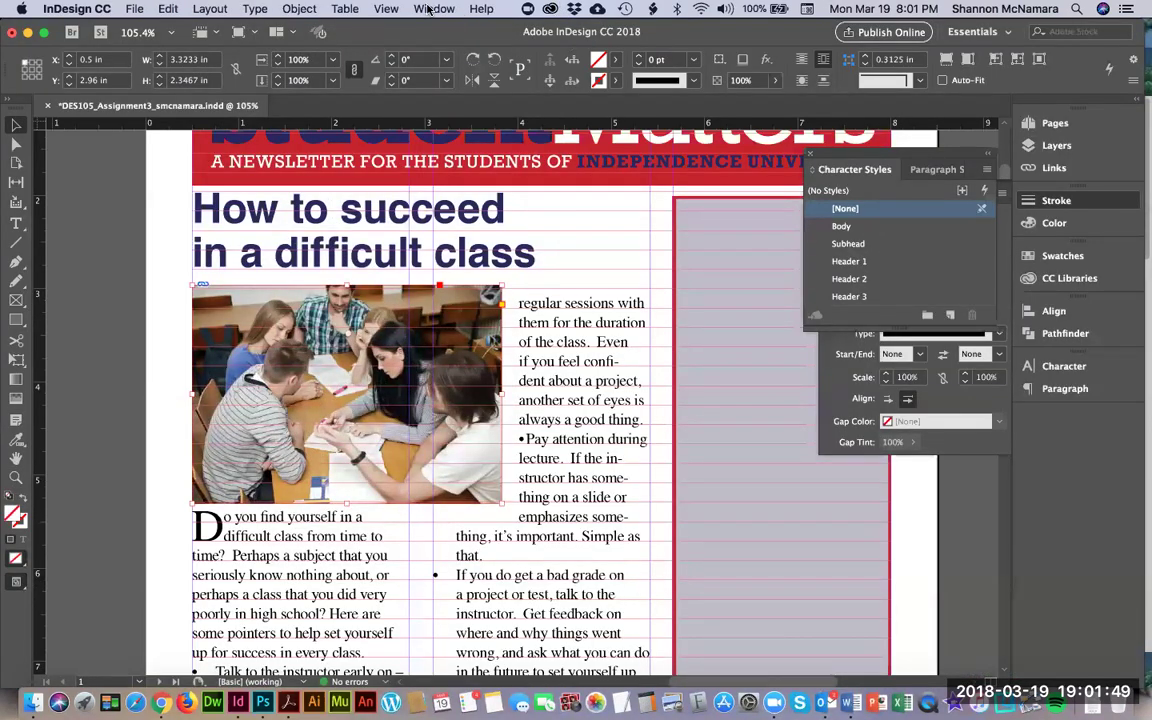
left_click(432, 9)
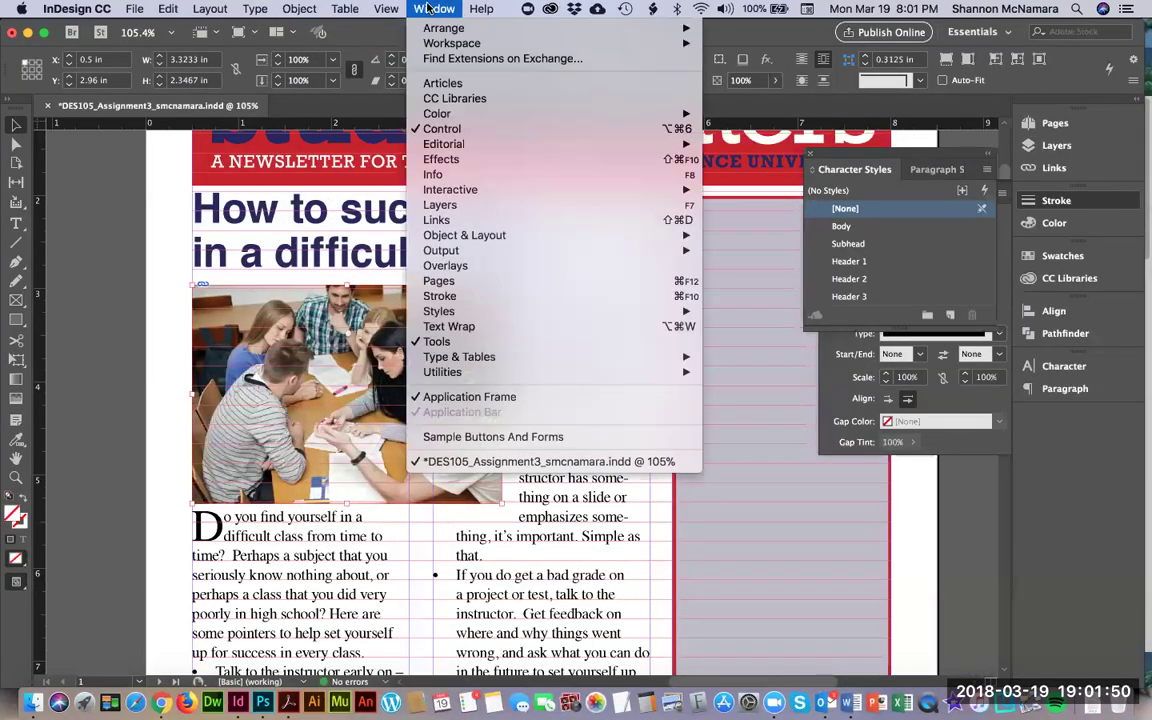
left_click(449, 326)
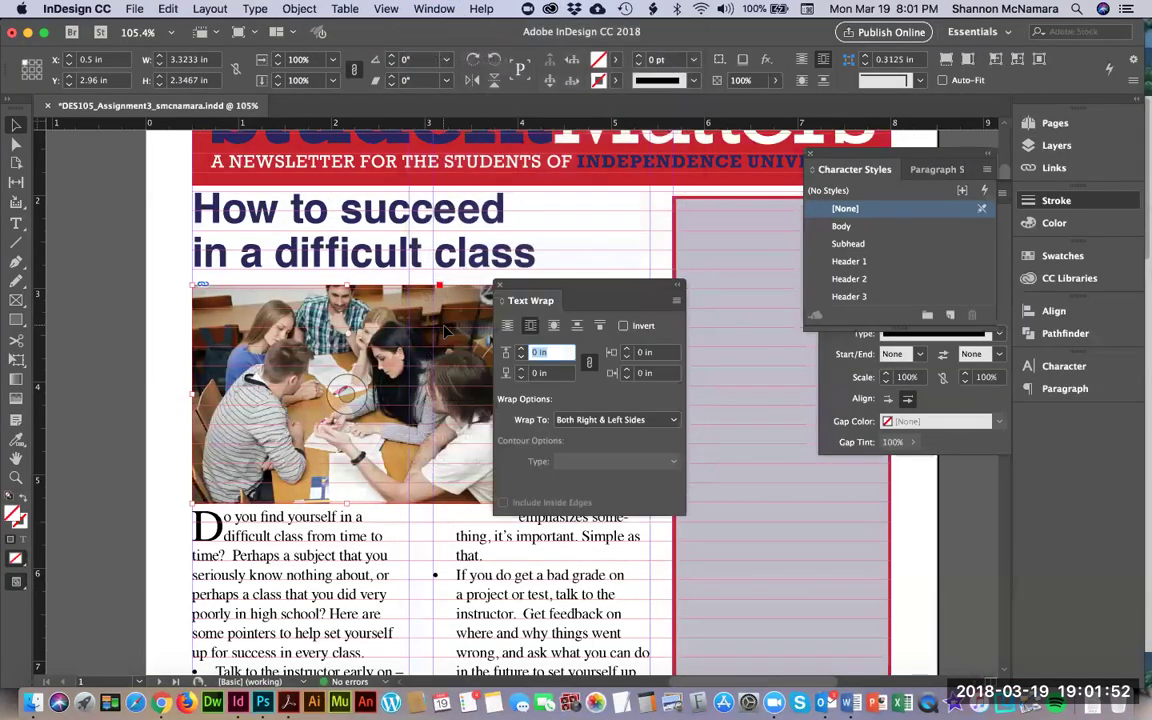
left_click_drag(505, 285, 607, 250)
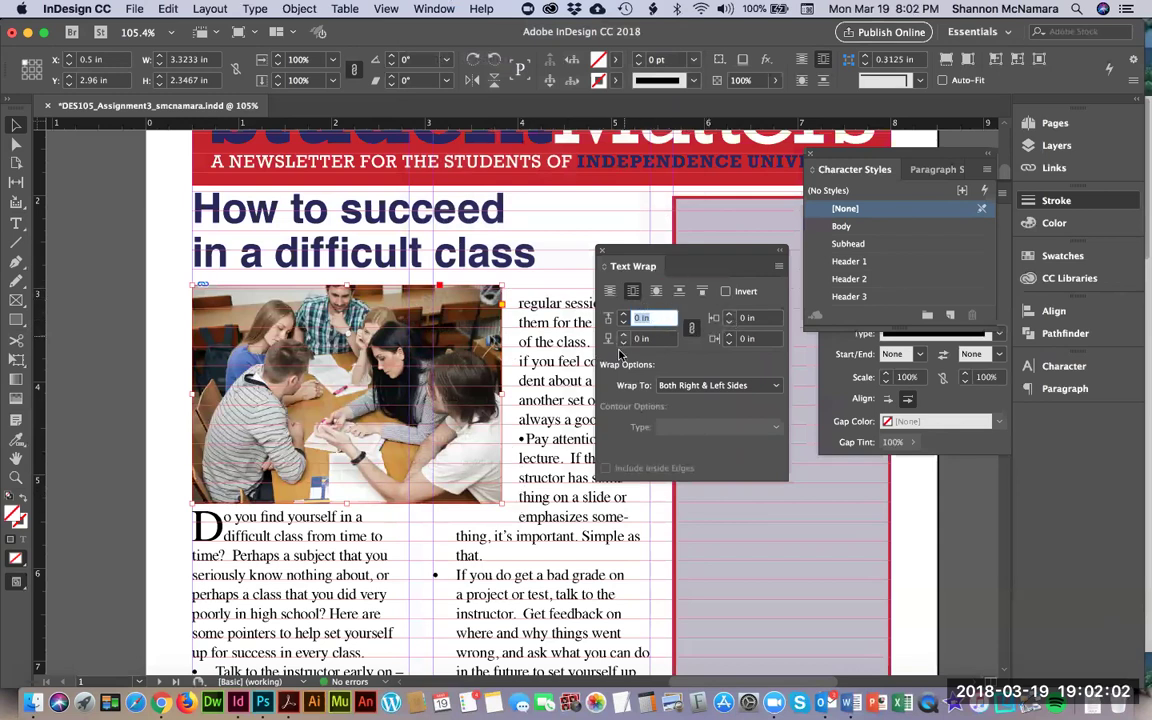
Set all four text wrap offsets of the photo to 0.1875 in and wrap to the Right Side
left_click(730, 336)
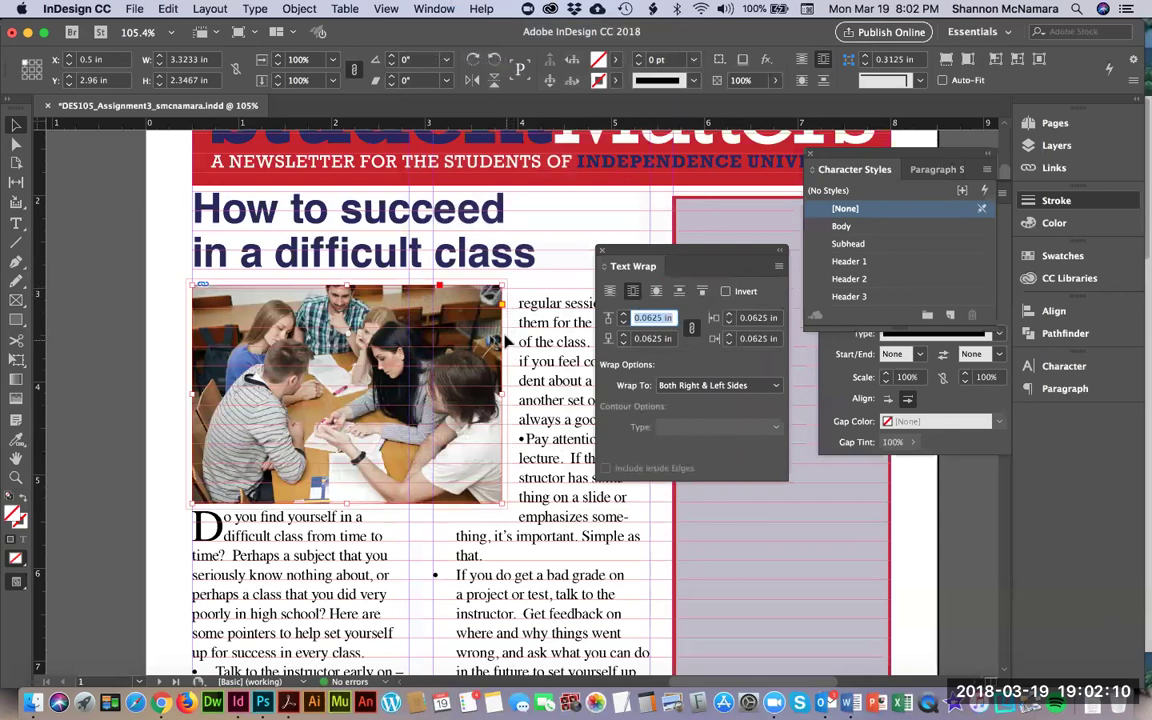
left_click(729, 336)
left_click(729, 336)
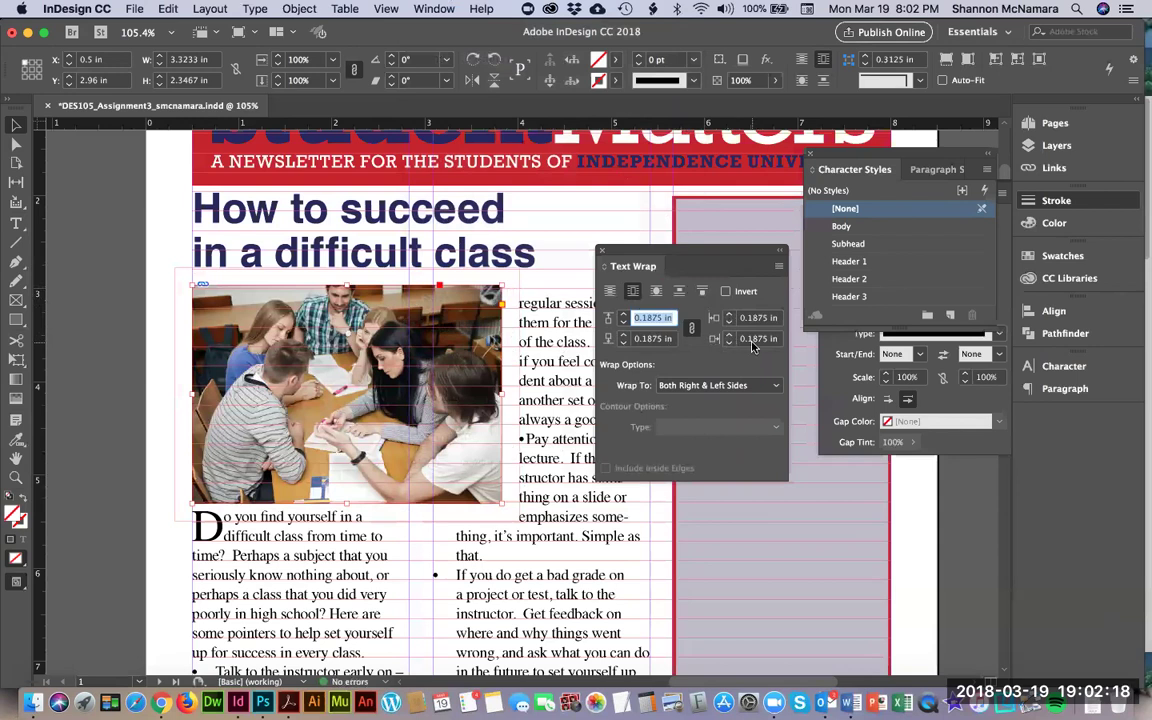
left_click(686, 388)
left_click(695, 400)
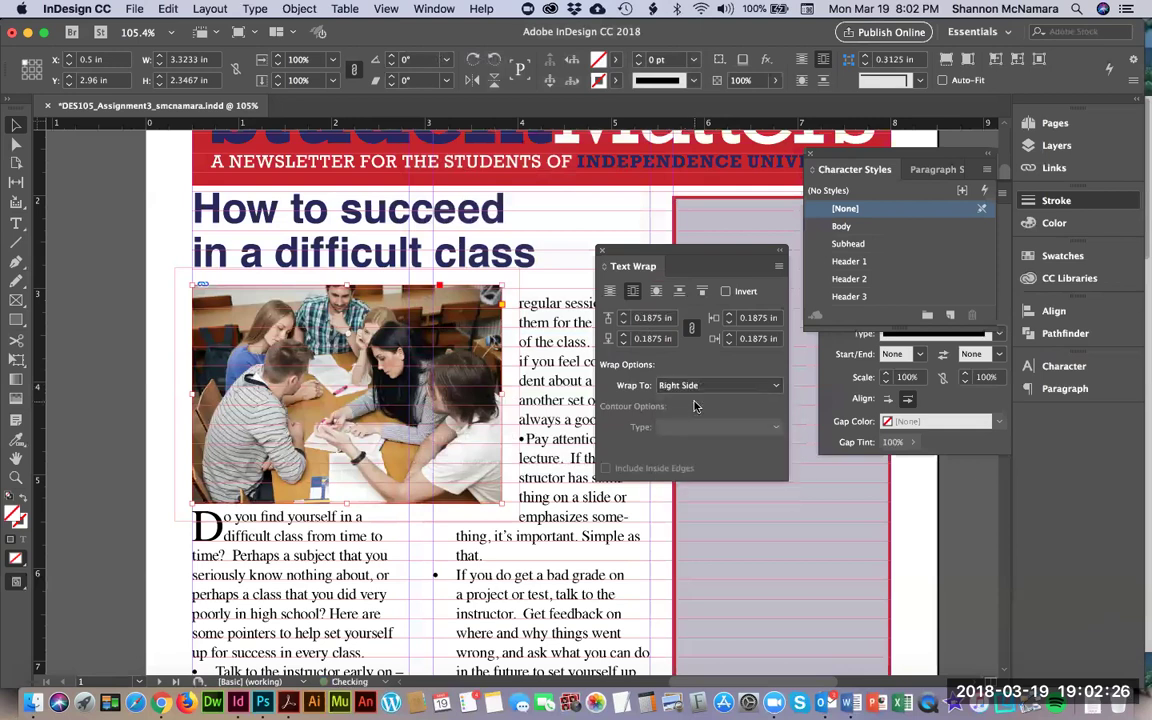
Unlink the photo's wrap offsets and set top and left to 0 in, bottom and right to 0.1875 in
left_click(623, 321)
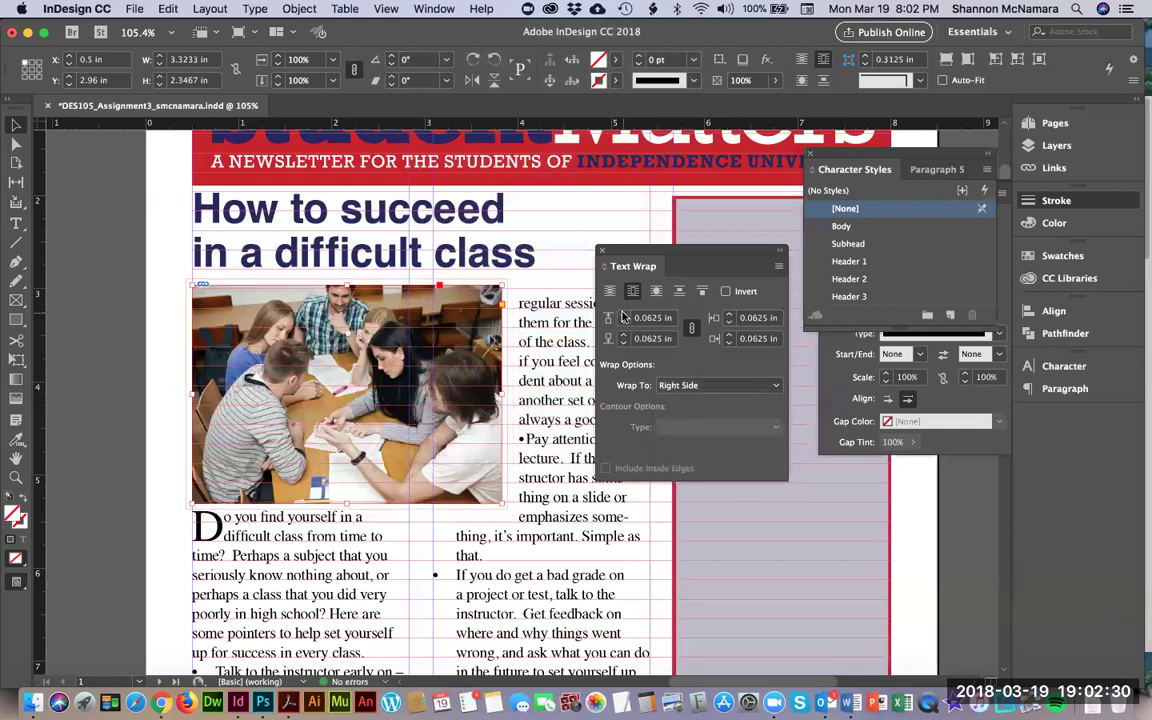
left_click(689, 330)
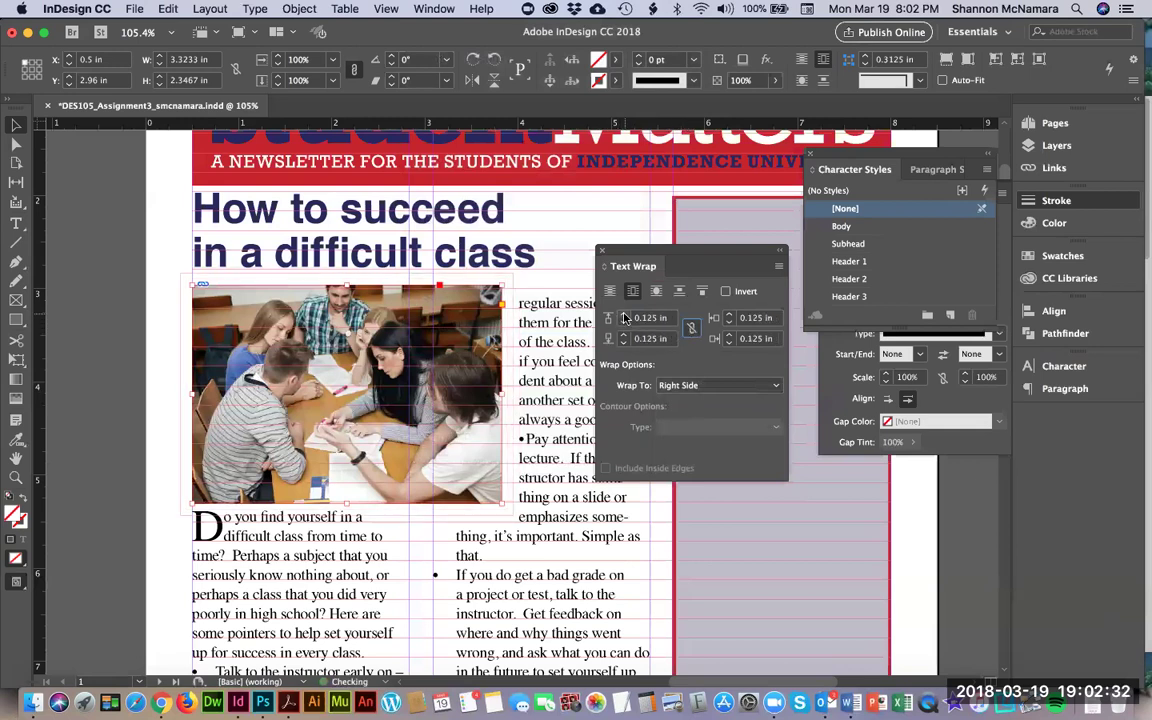
left_click(622, 322)
left_click(622, 322)
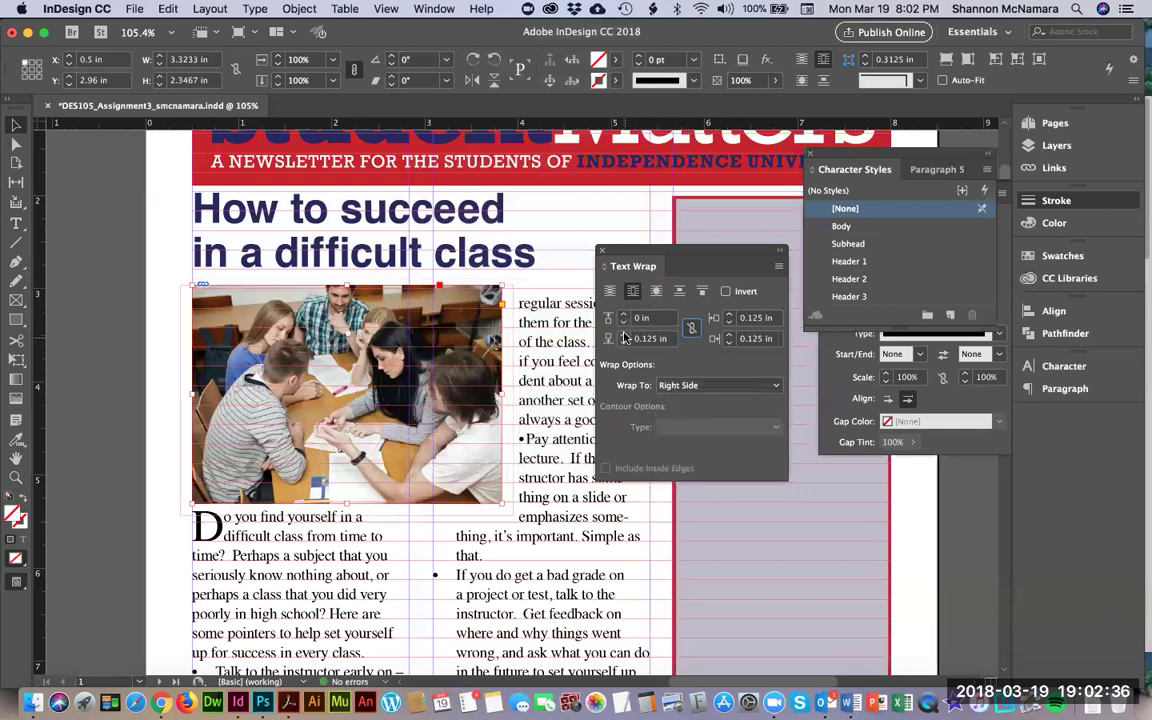
left_click(622, 335)
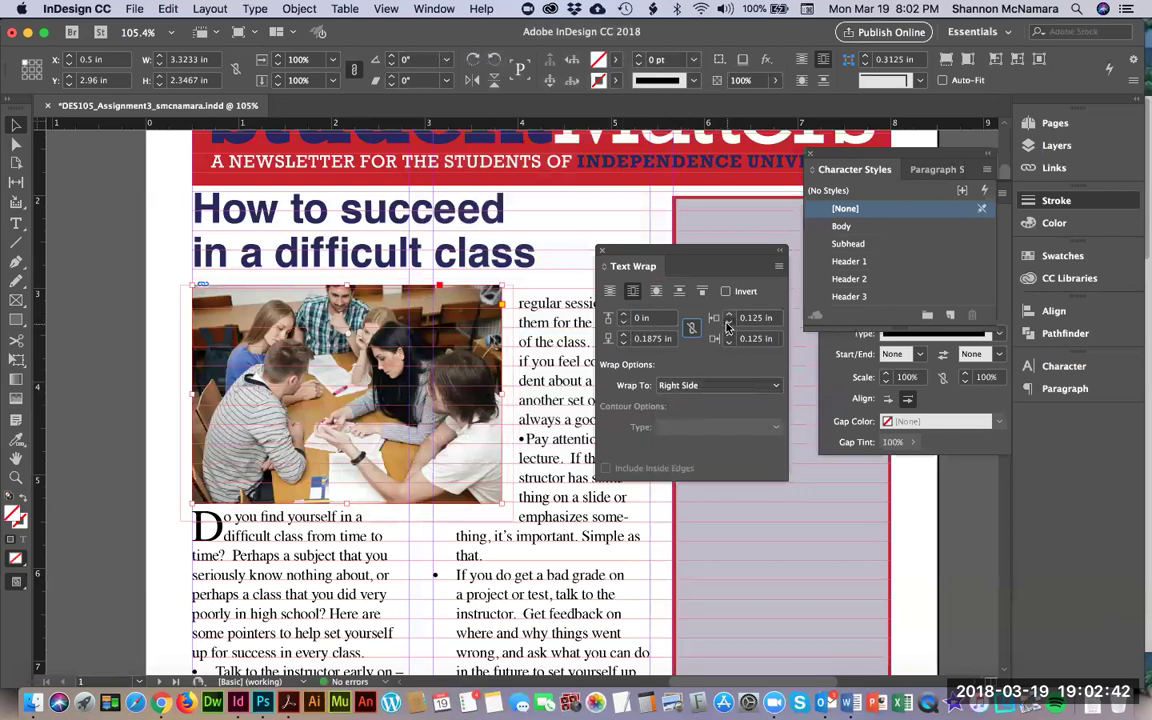
left_click(728, 322)
left_click(728, 322)
left_click(728, 336)
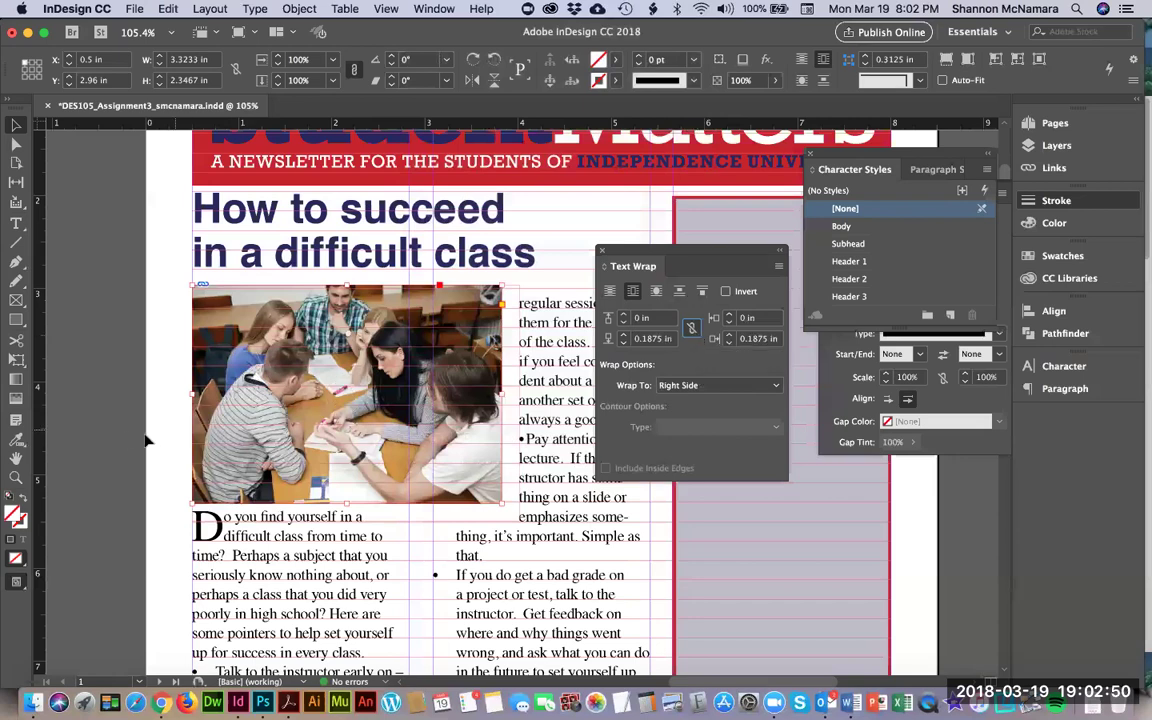
Check how the two-column article text flows around and below the photo, and recheck the photo's wrap settings
left_click(115, 384)
scroll(300, 505, "down", 1)
scroll(302, 511, "down", 4)
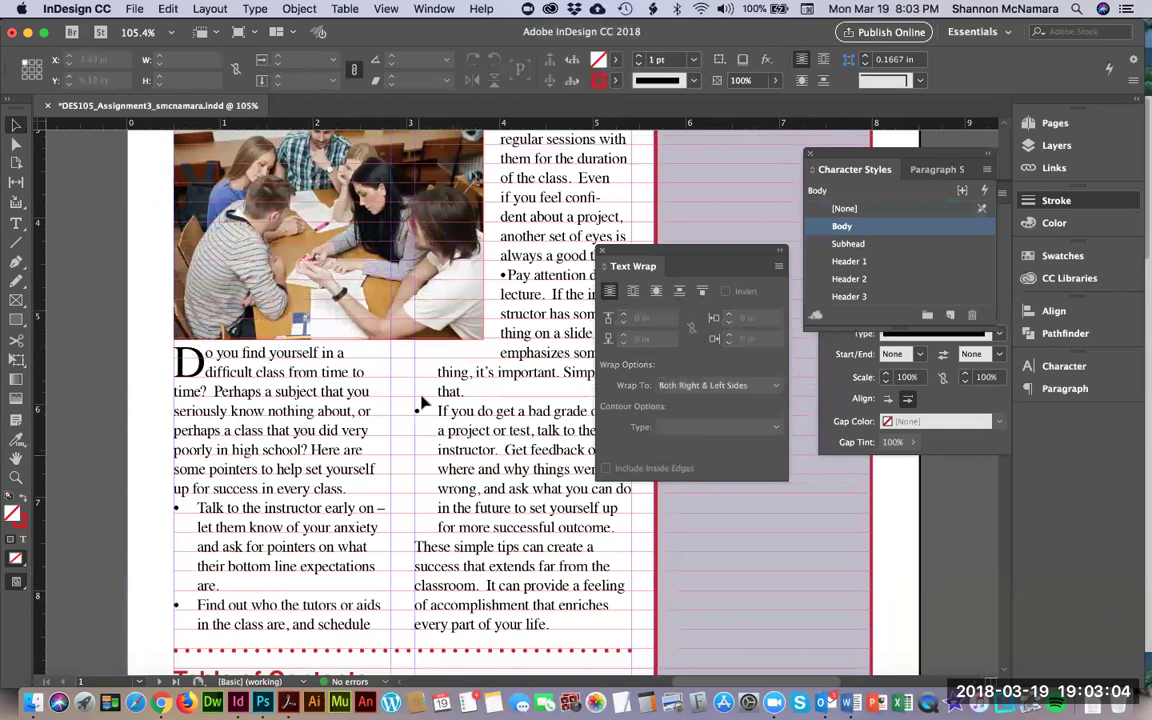
left_click(464, 268)
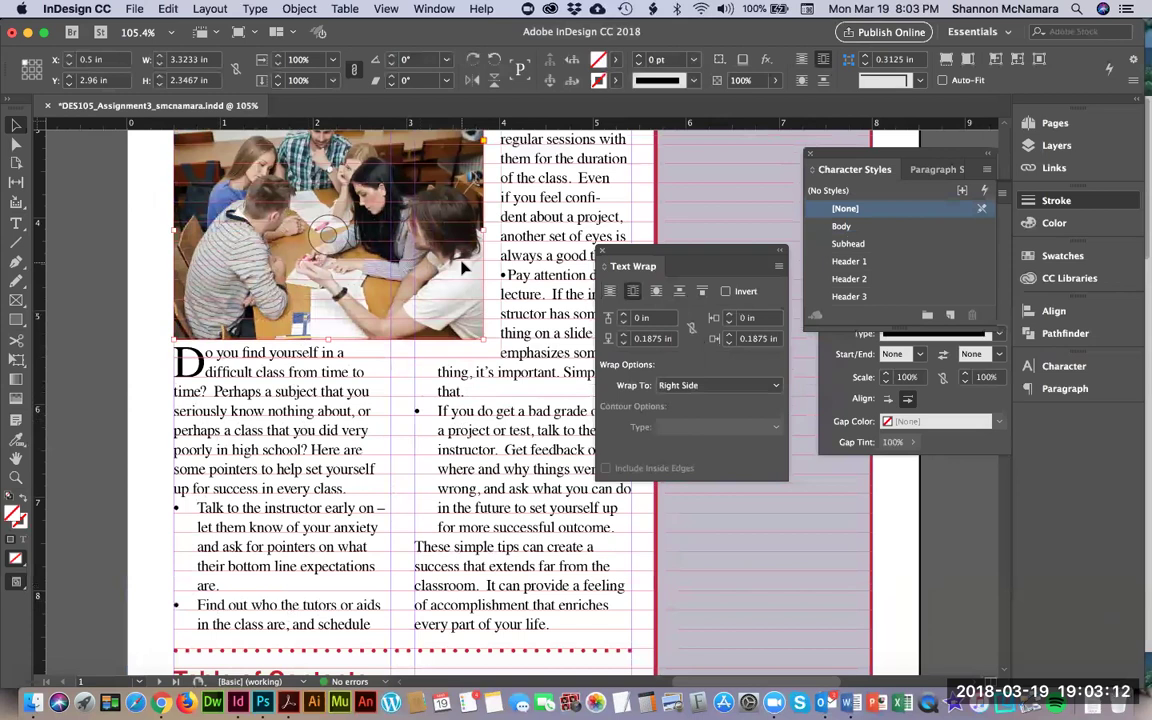
left_click(93, 363)
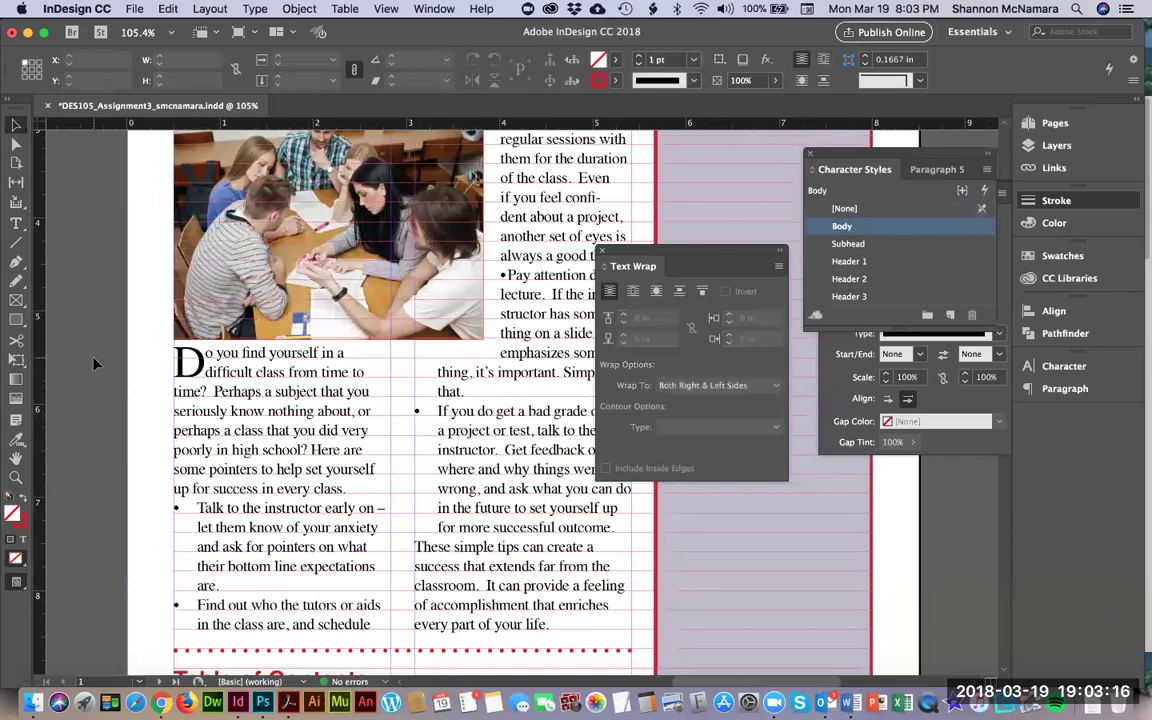
Collapse the Text Wrap settings and draw a horizontal Pen line about 4.92 in long over the dotted rule above Table of Contents
scroll(305, 472, "down", 5)
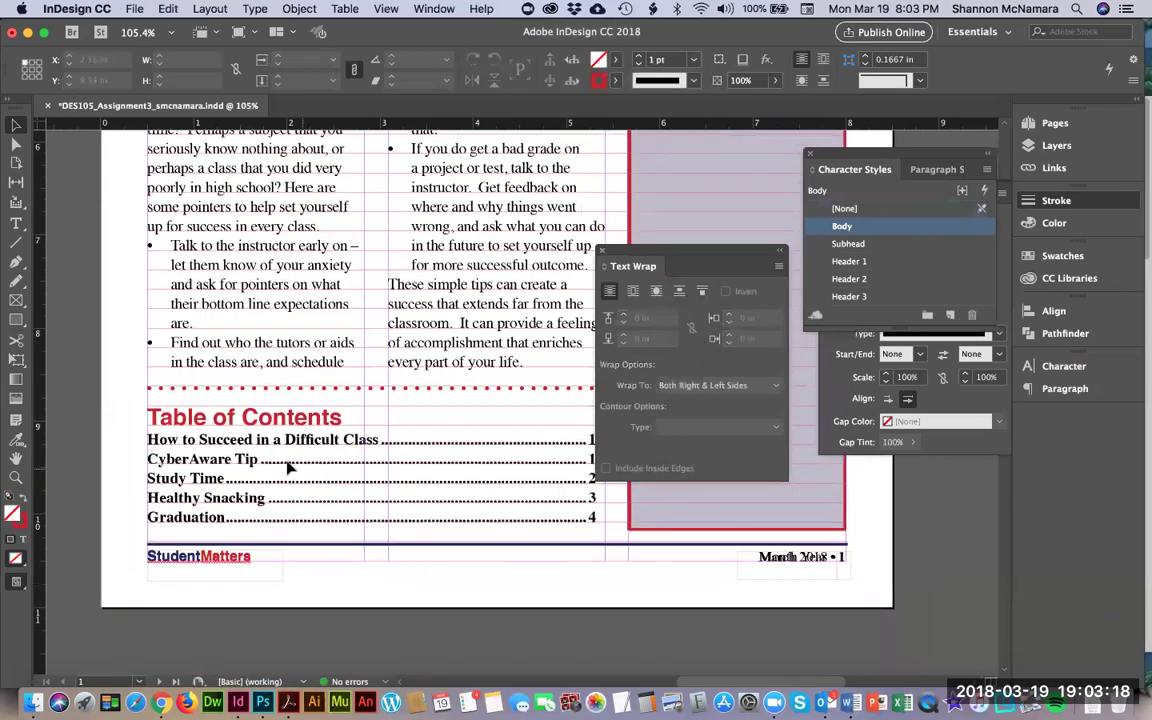
scroll(370, 330, "down", 4)
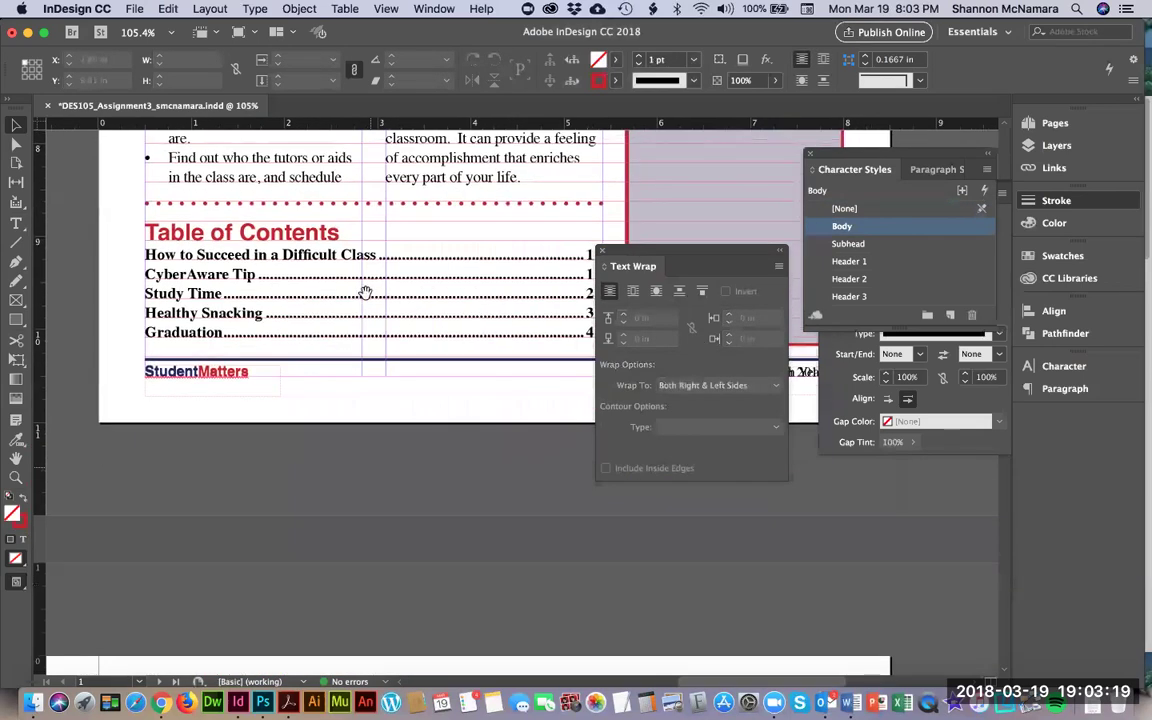
double_click(700, 250)
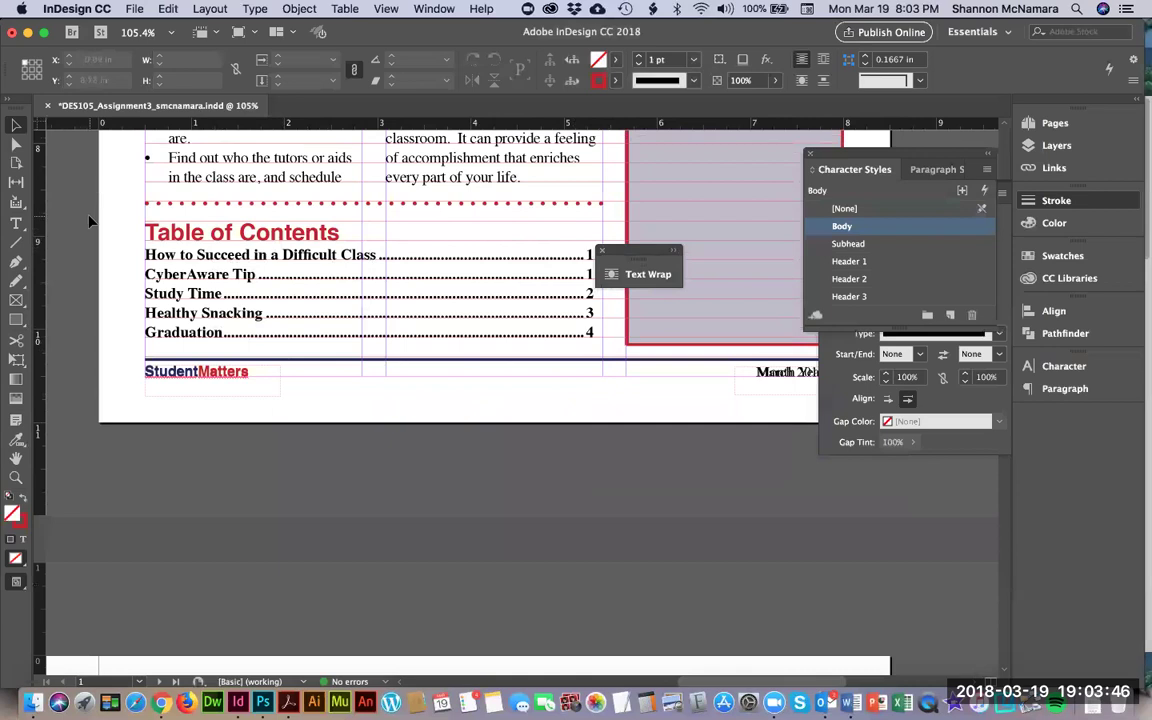
left_click(15, 263)
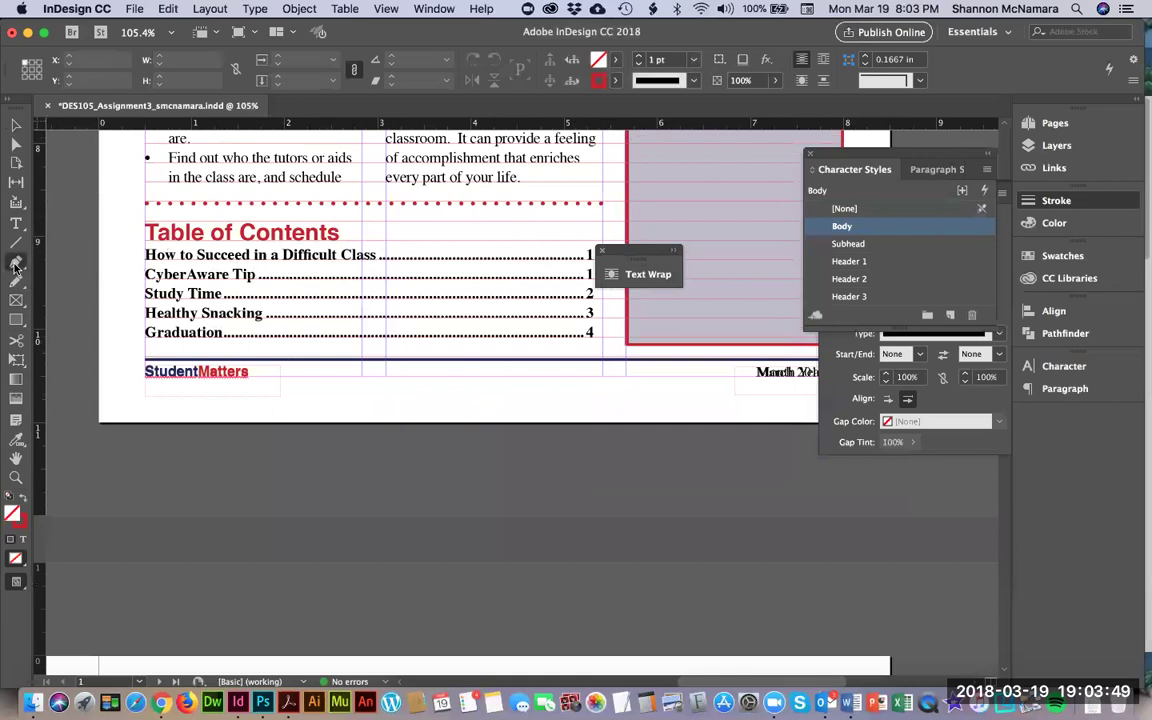
left_click(147, 210)
left_click(603, 210)
left_click(603, 210)
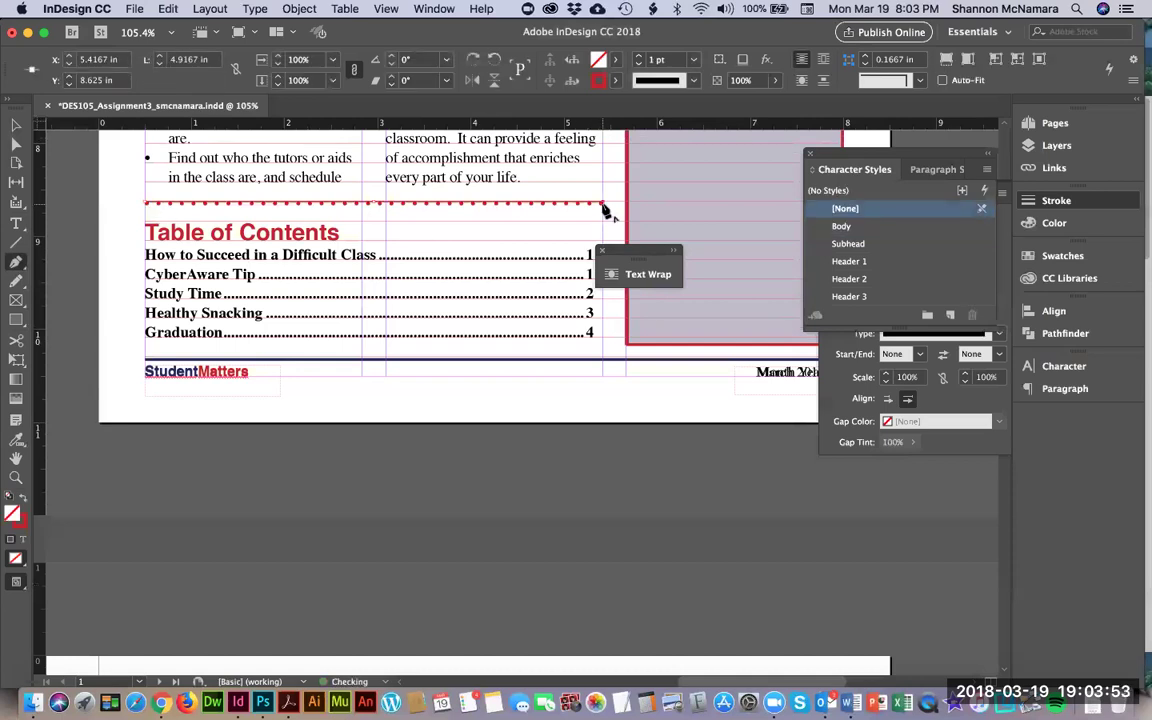
Try a 2 pt stroke with the Dotted and Japanese Dots types on the rule above Table of Contents
left_click(640, 59)
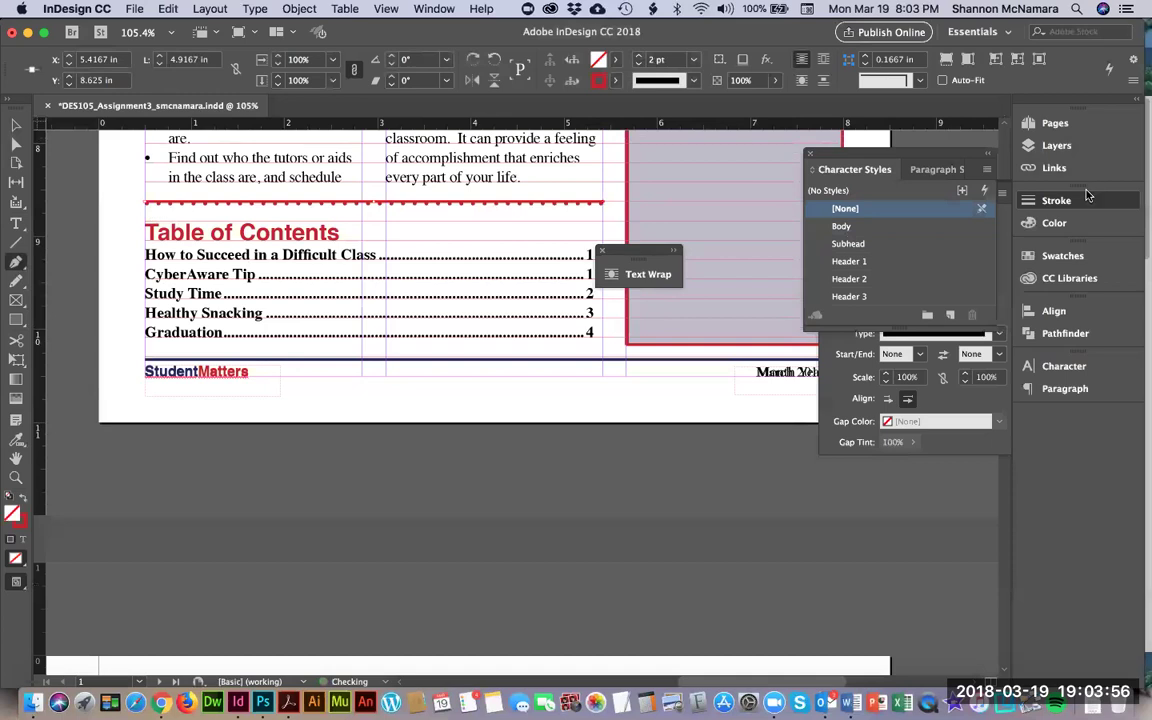
left_click(1052, 203)
left_click(1052, 203)
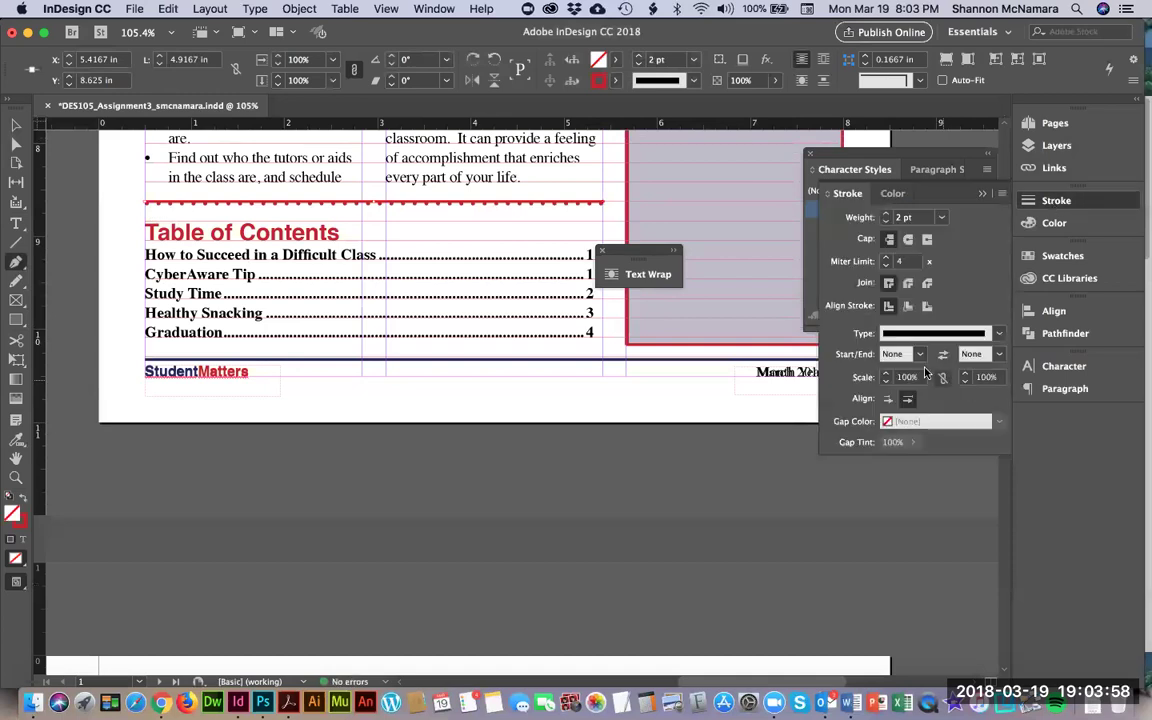
left_click(913, 334)
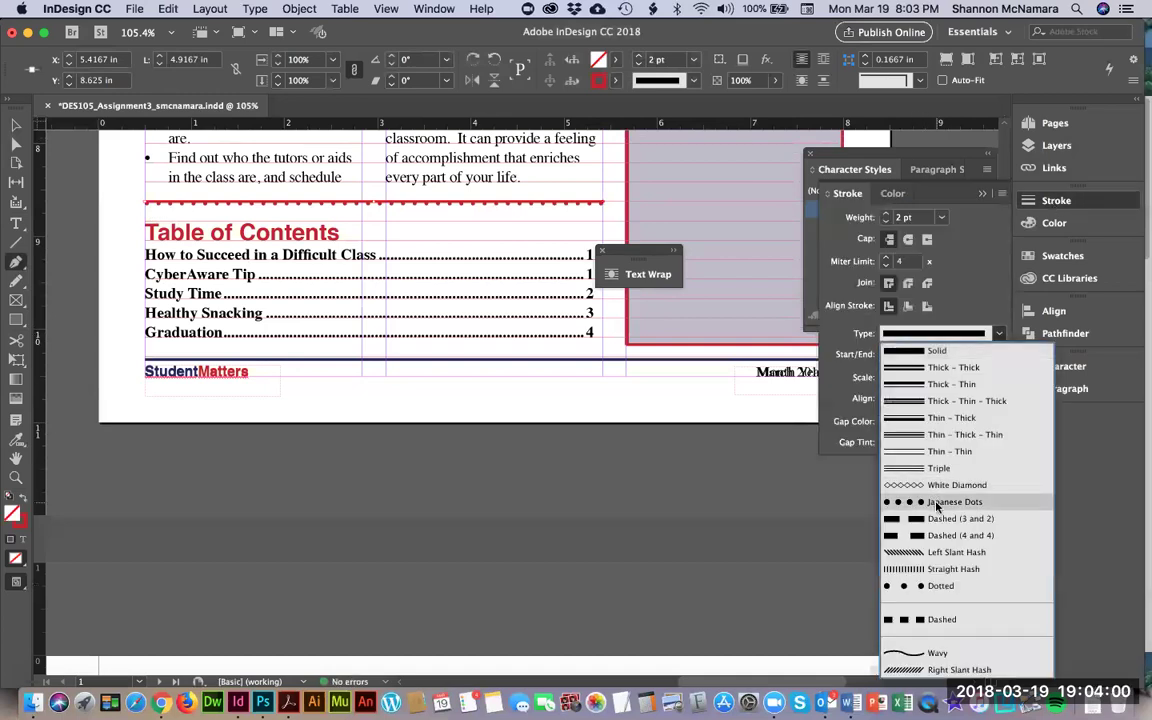
left_click(941, 587)
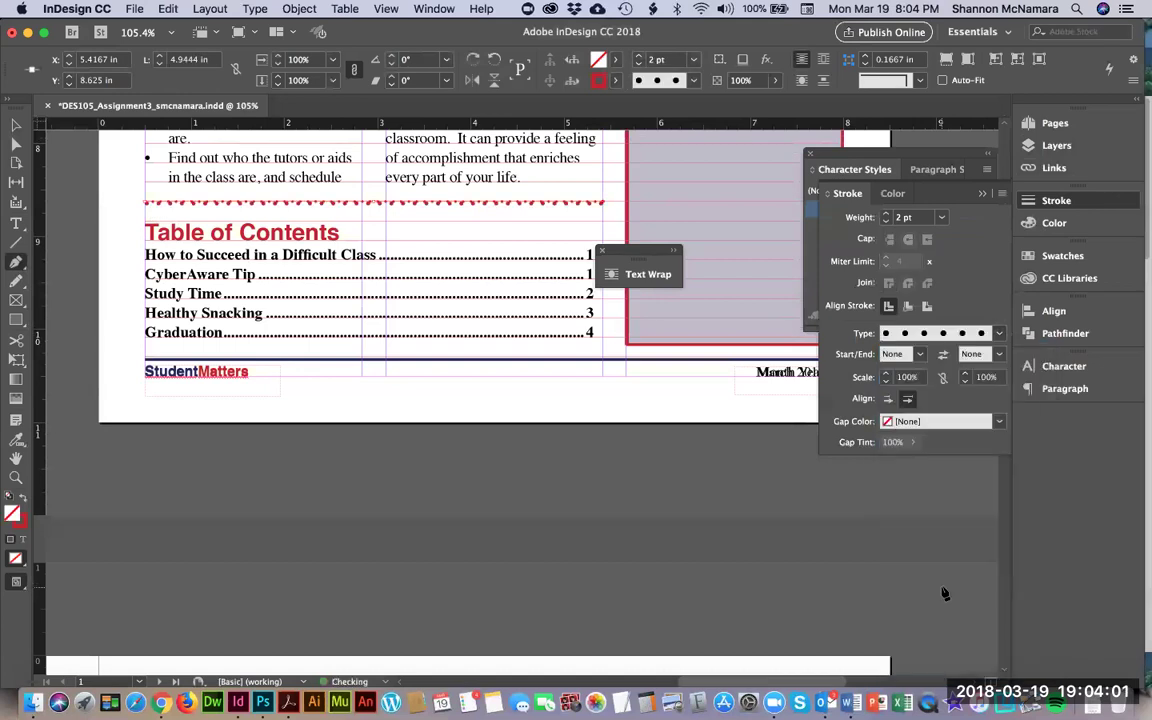
left_click(1000, 335)
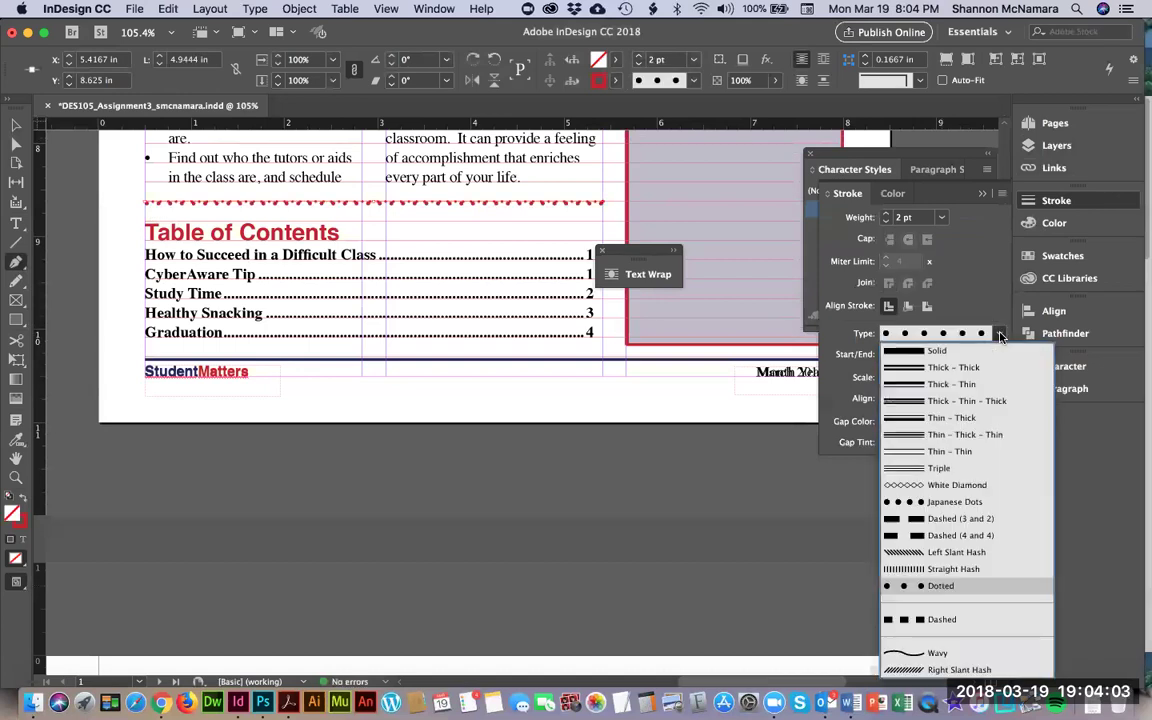
left_click(952, 505)
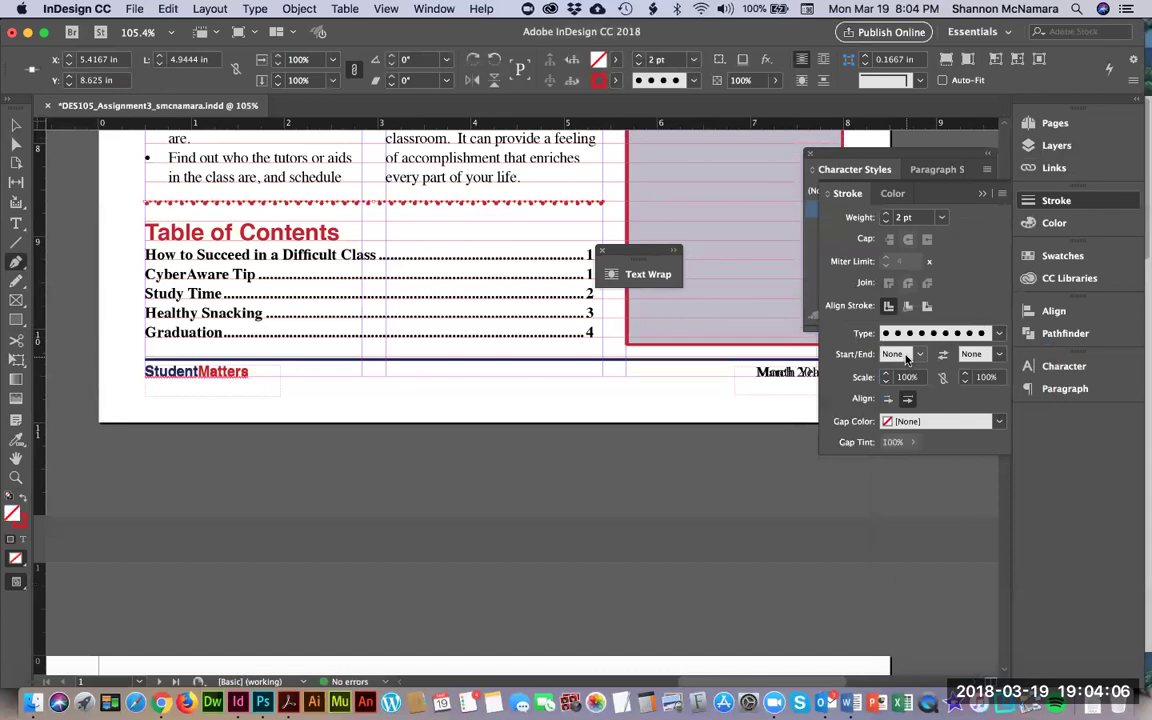
Give the rule above Table of Contents a 3 pt Dotted stroke and deselect it to compare with the mock-up
left_click(885, 216)
left_click(885, 216)
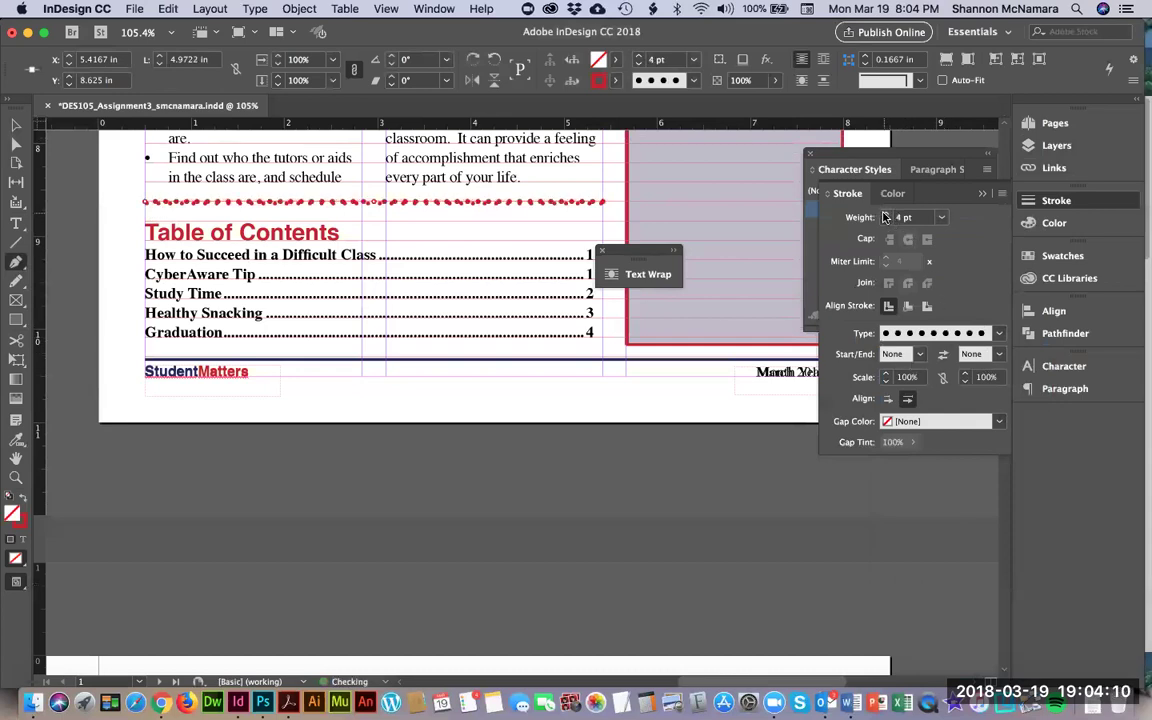
left_click(935, 333)
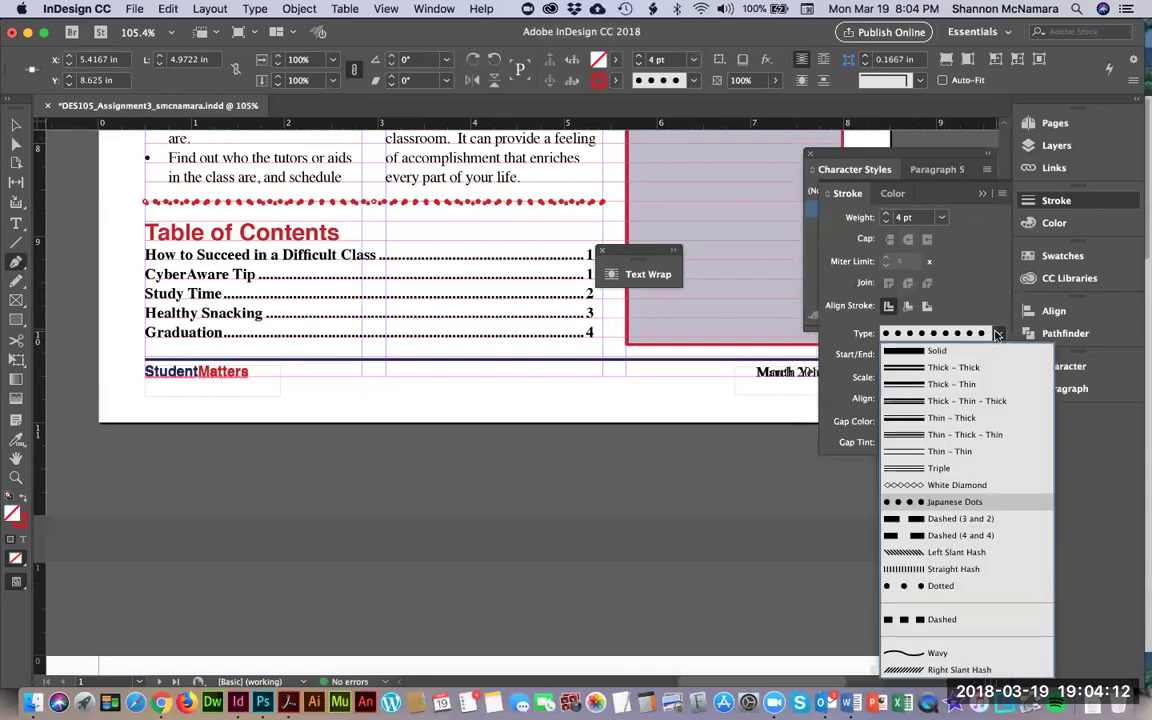
left_click(945, 586)
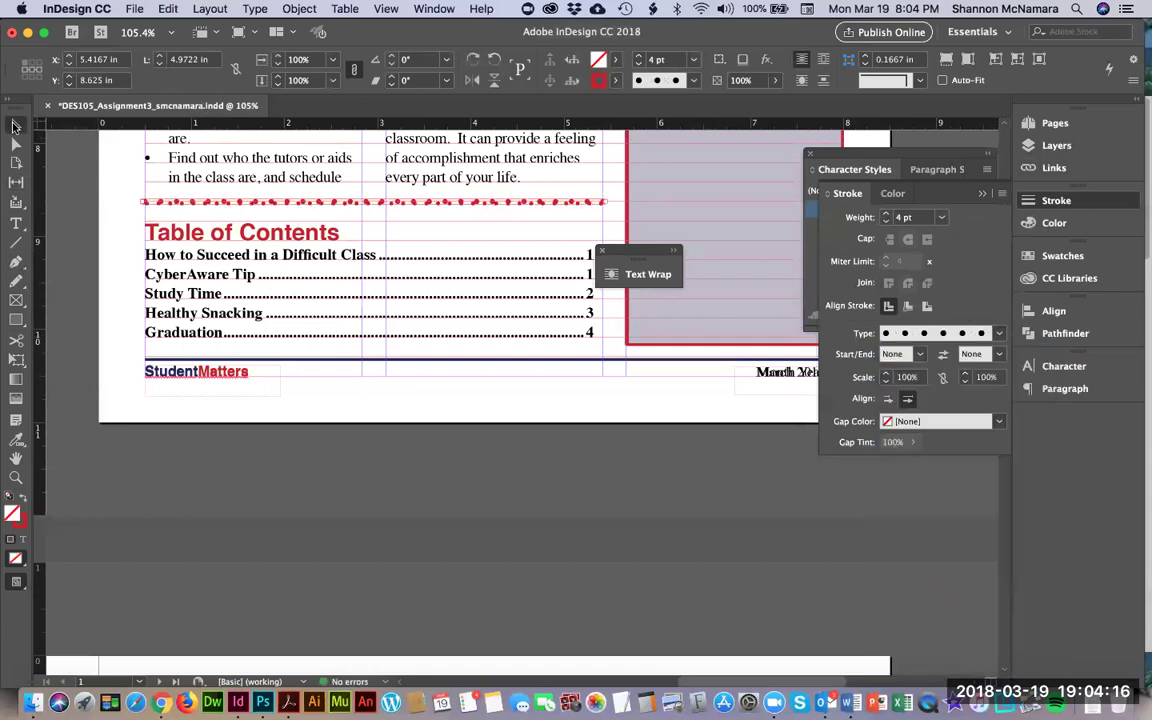
left_click(15, 126)
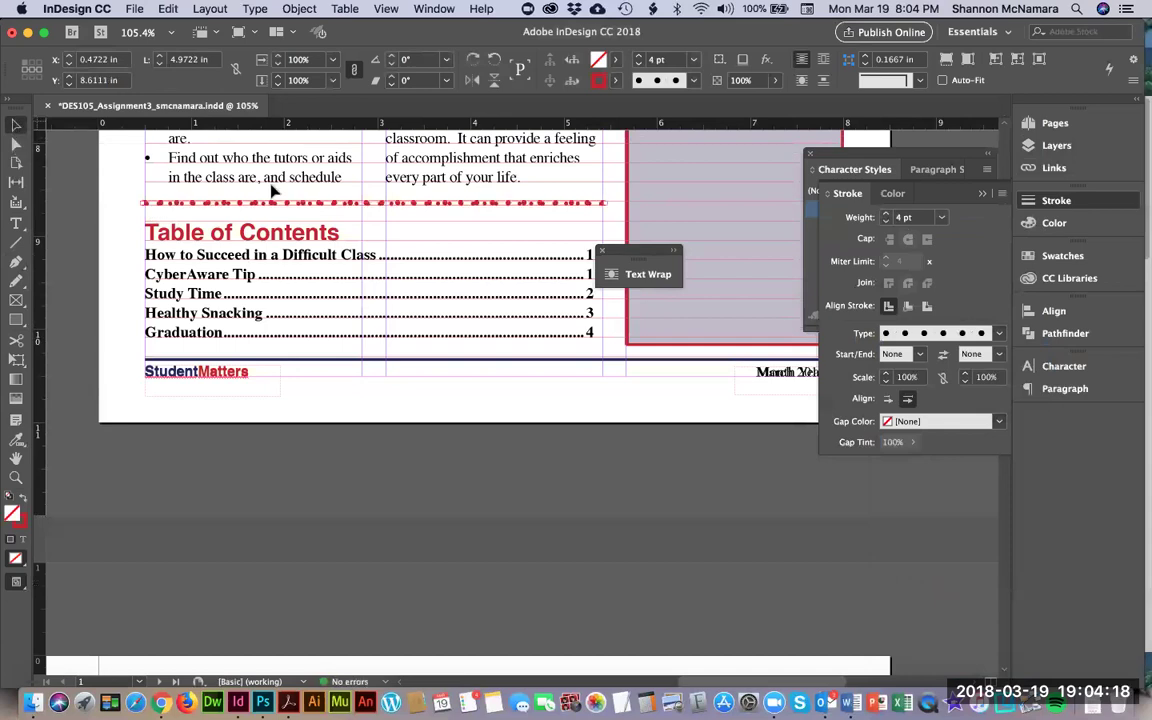
left_click(884, 224)
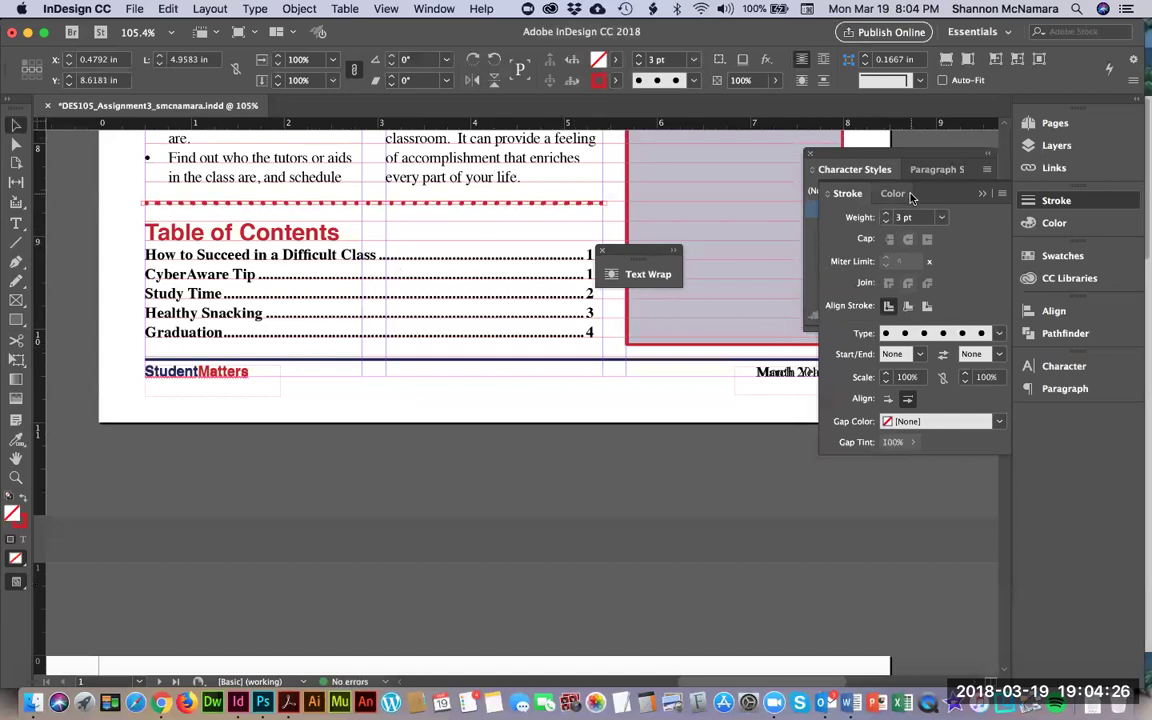
left_click(474, 461)
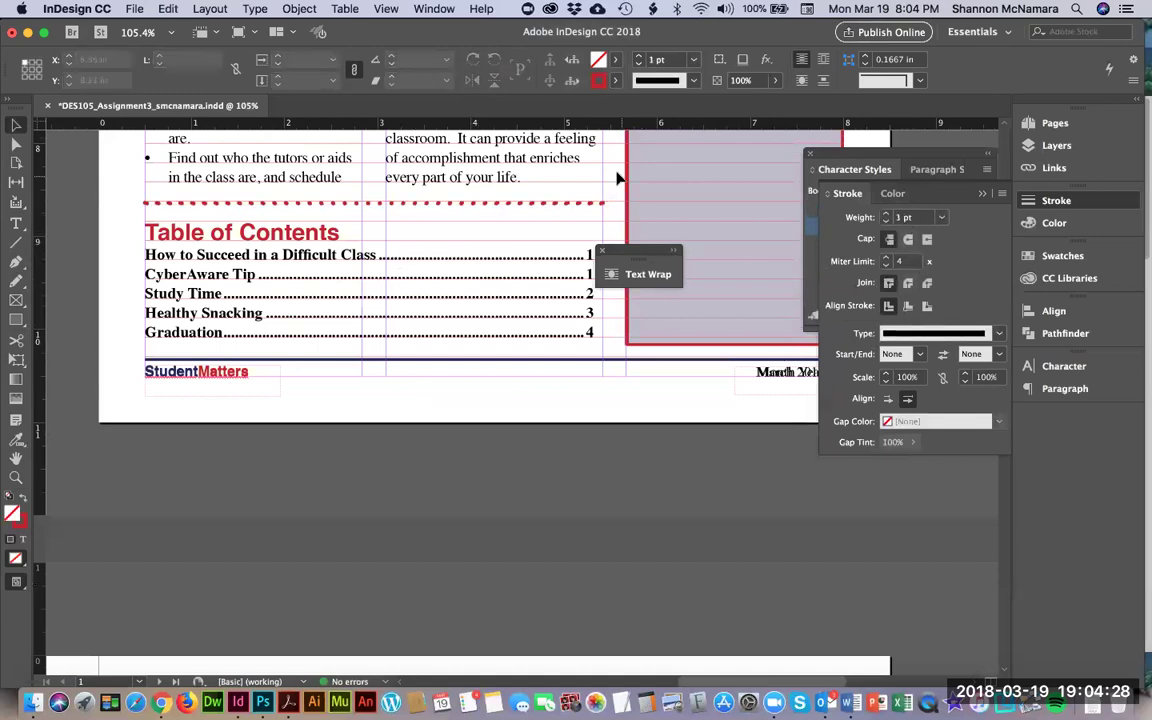
left_click(584, 205)
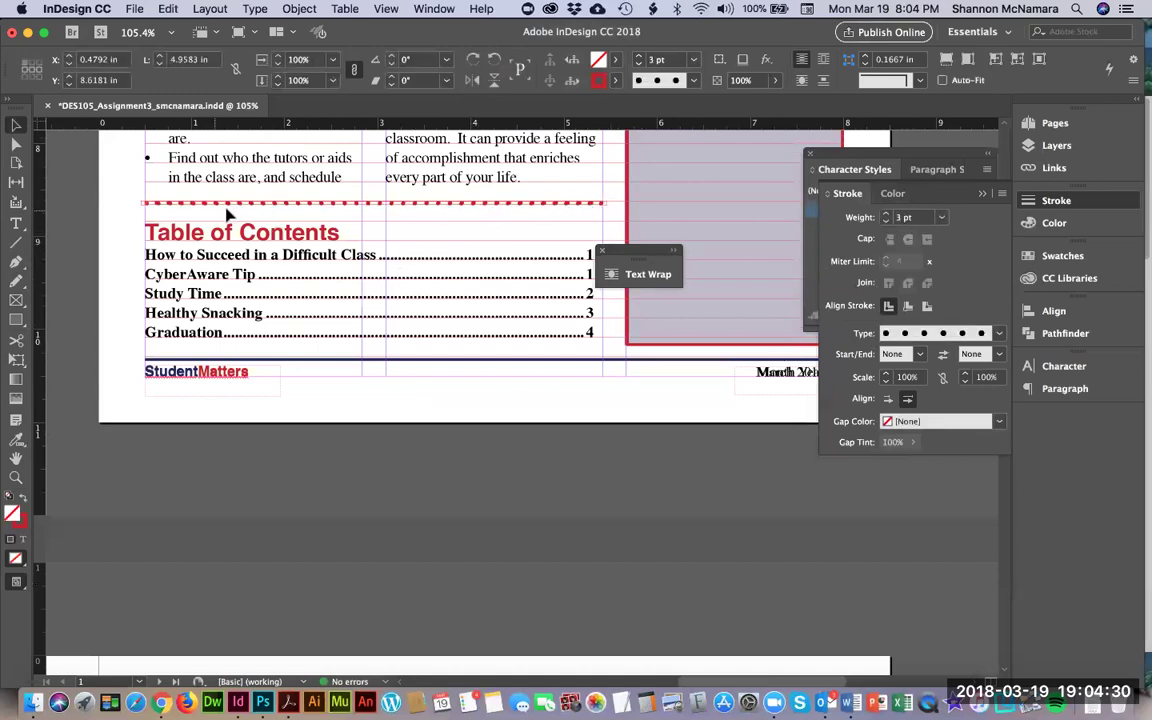
left_click(404, 382)
left_click(372, 445)
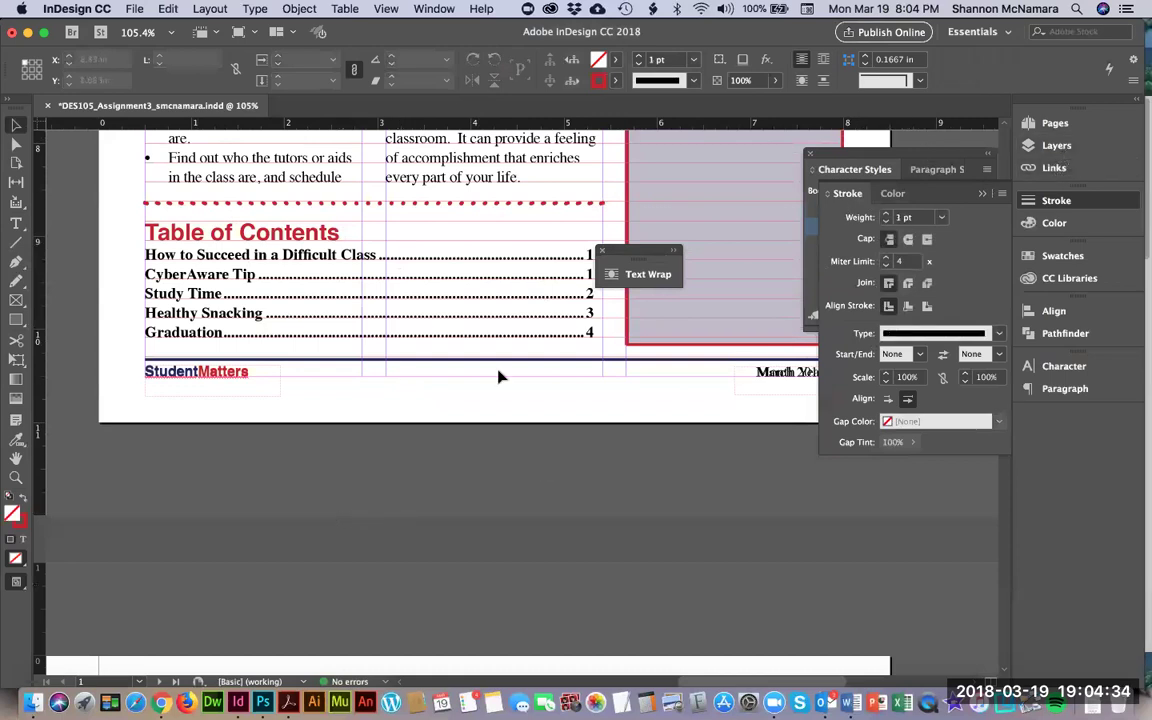
Look through the newsletter to page 4, hide the EXAMPLE layer and save the document
key("super+0")
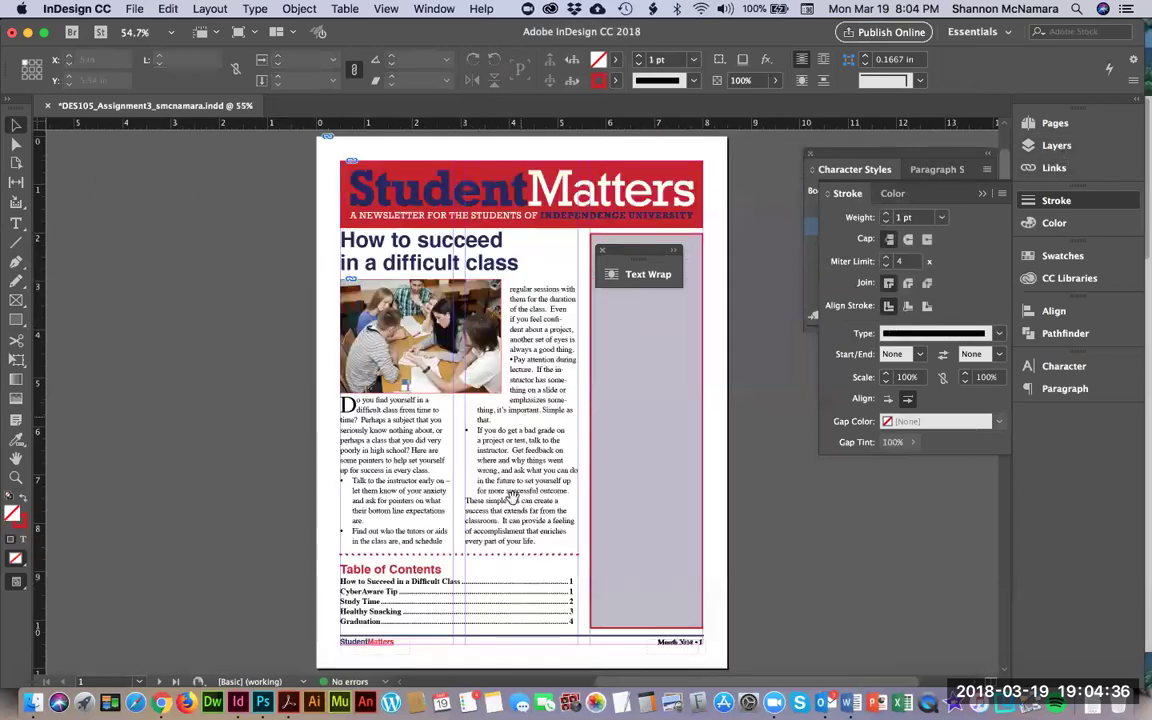
scroll(448, 478, "down", 5)
scroll(470, 204, "down", 15)
scroll(429, 324, "left", 3)
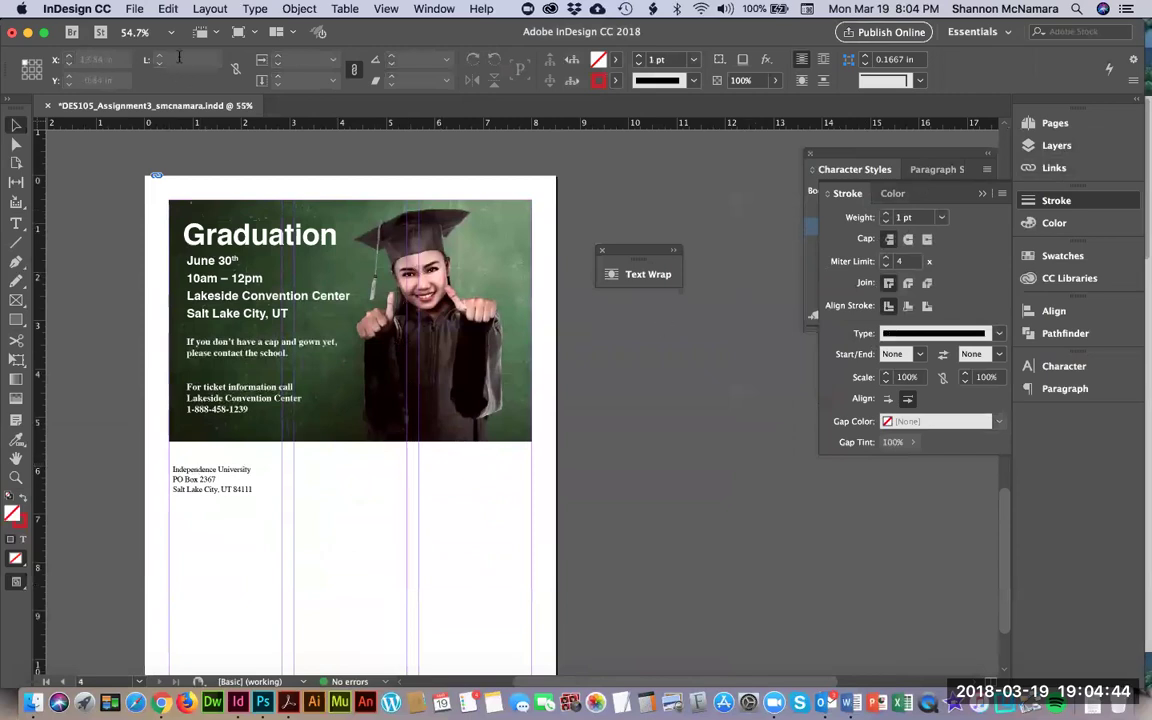
left_click(139, 11)
mouse_move(168, 9)
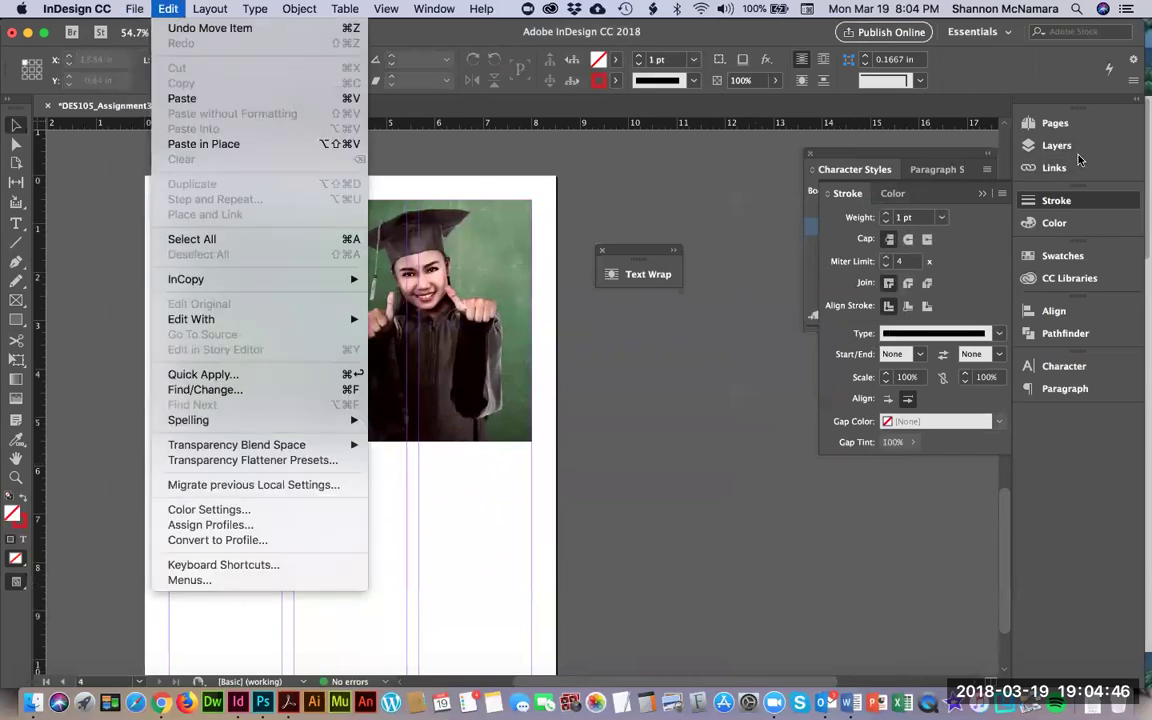
left_click(1056, 146)
left_click(1056, 146)
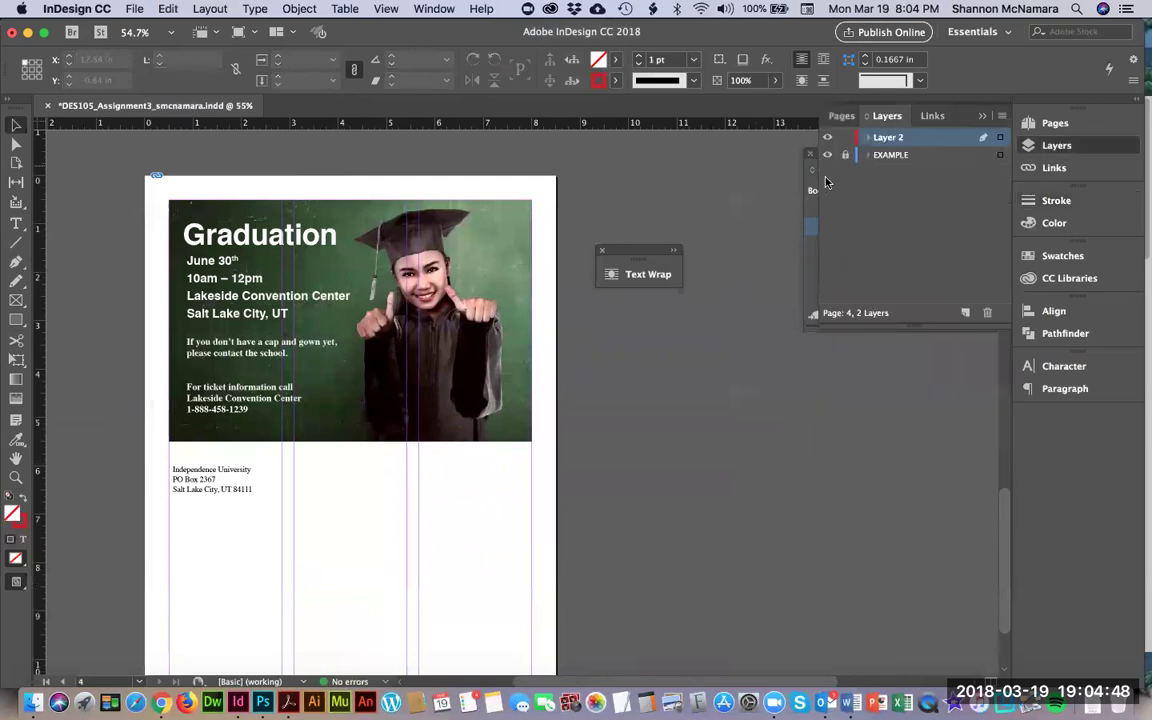
left_click(827, 155)
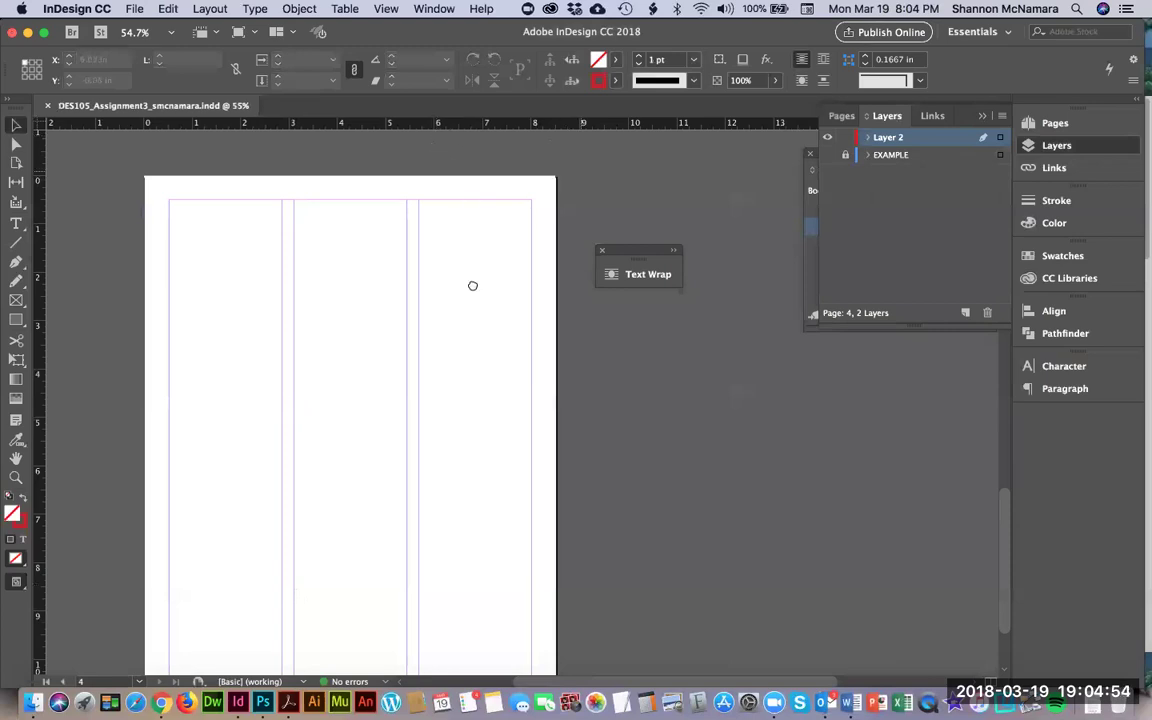
Start packaging the document and review its Fonts and its Links and Images
scroll(470, 285, "up", 6)
scroll(470, 285, "right", 4)
scroll(583, 304, "up", 15)
scroll(583, 304, "right", 2)
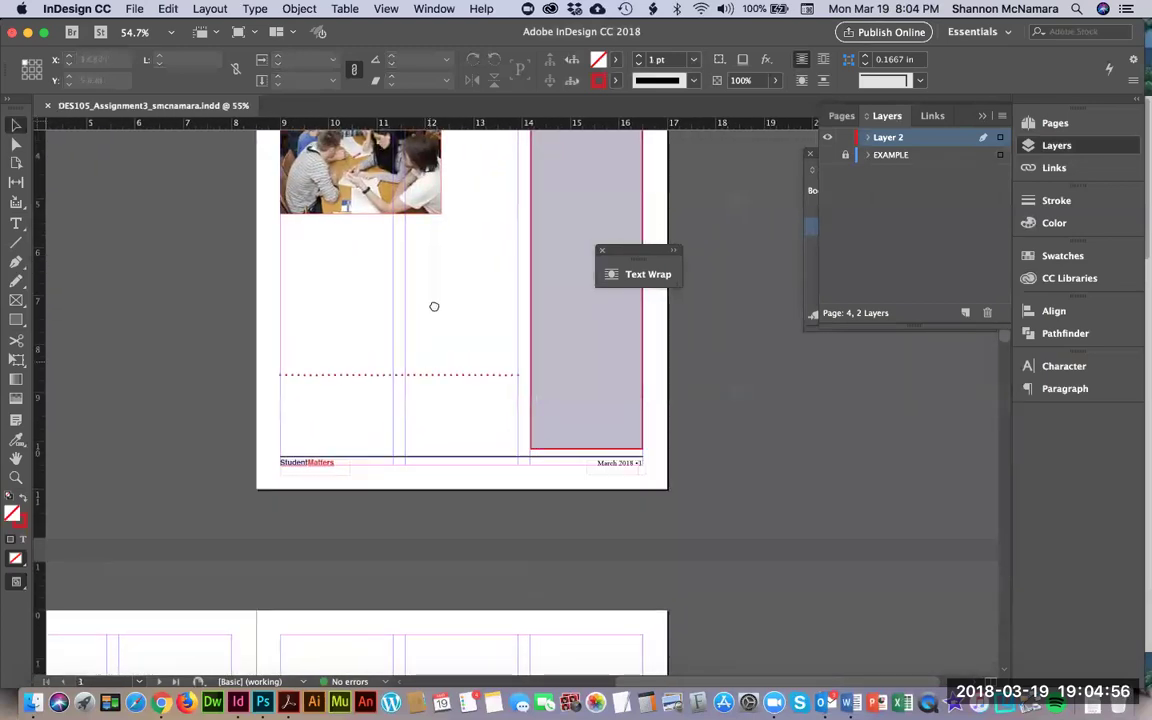
scroll(415, 348, "up", 3)
left_click(134, 9)
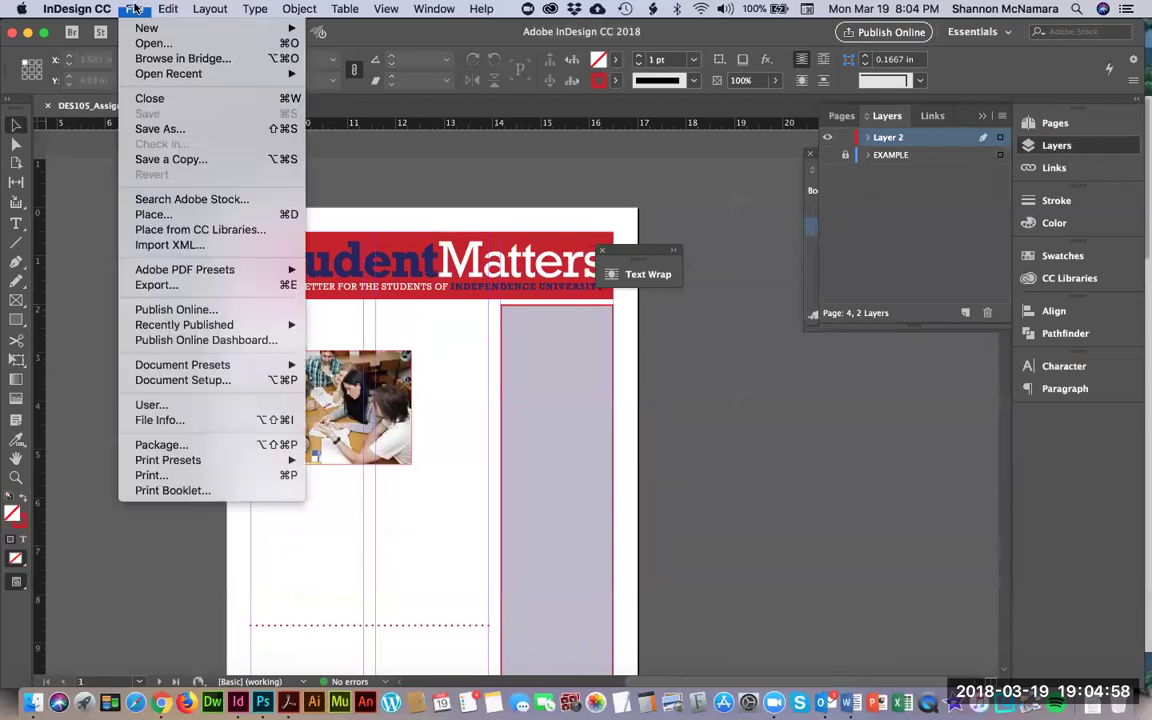
left_click(160, 445)
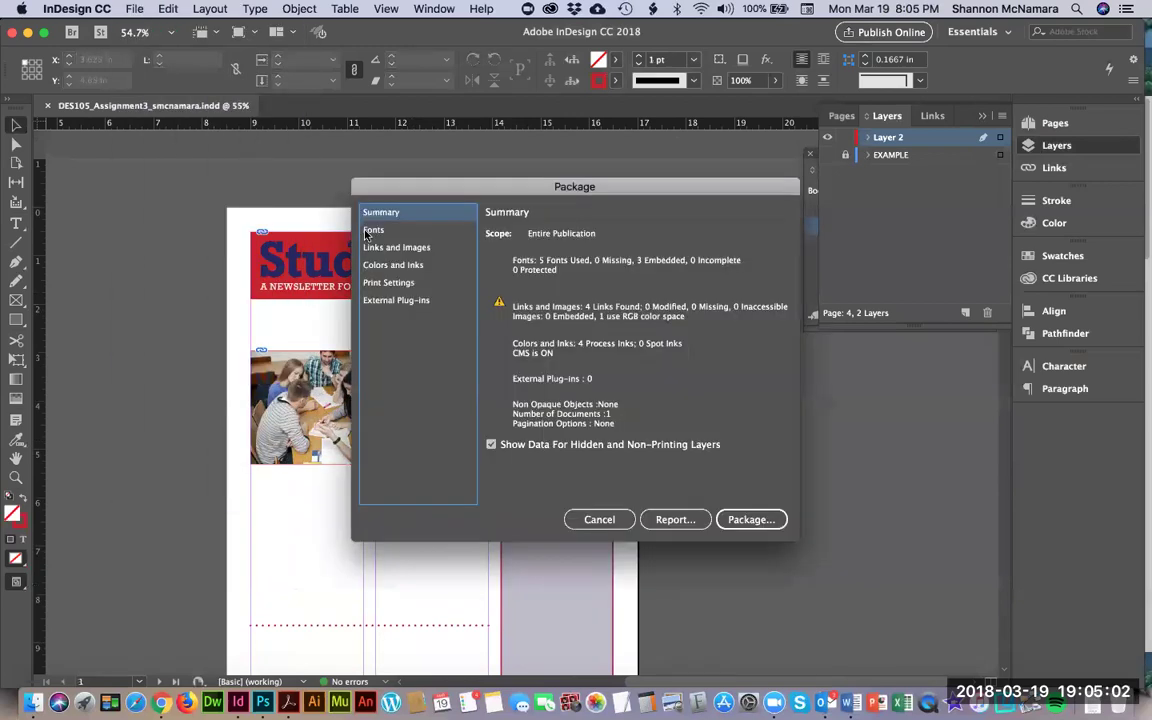
left_click(412, 231)
left_click(406, 250)
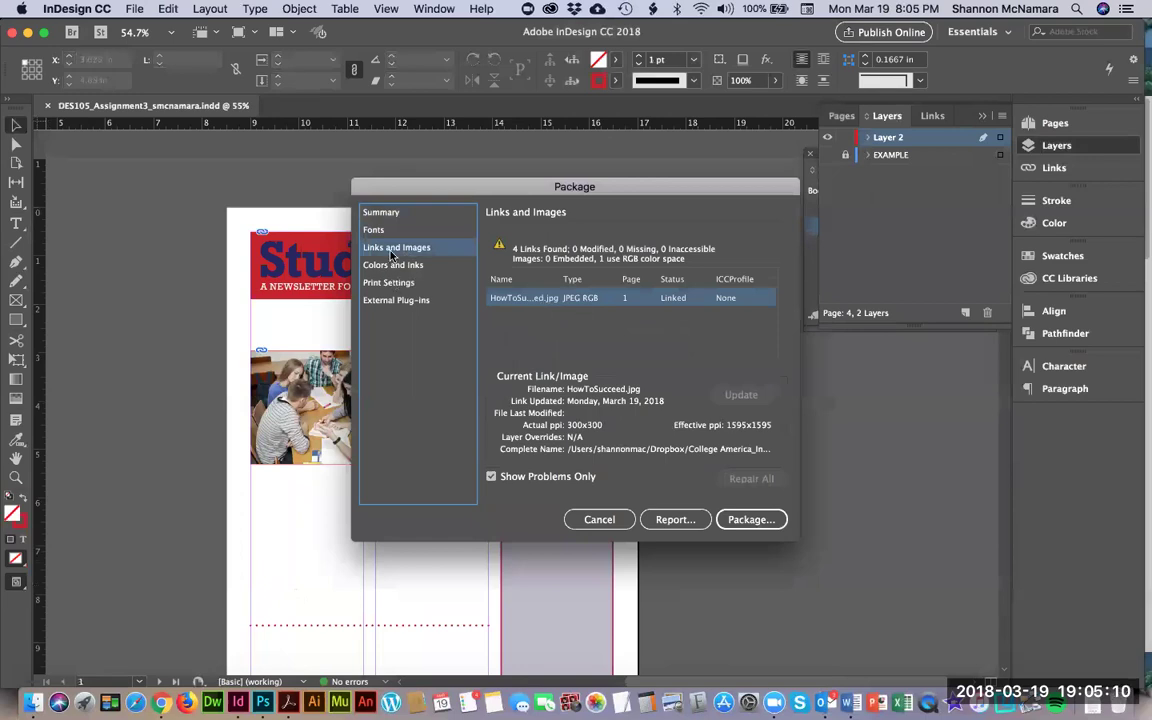
Continue the package with the default printing instructions and choose the My Assignment folder in Week 3 as its destination
left_click(755, 527)
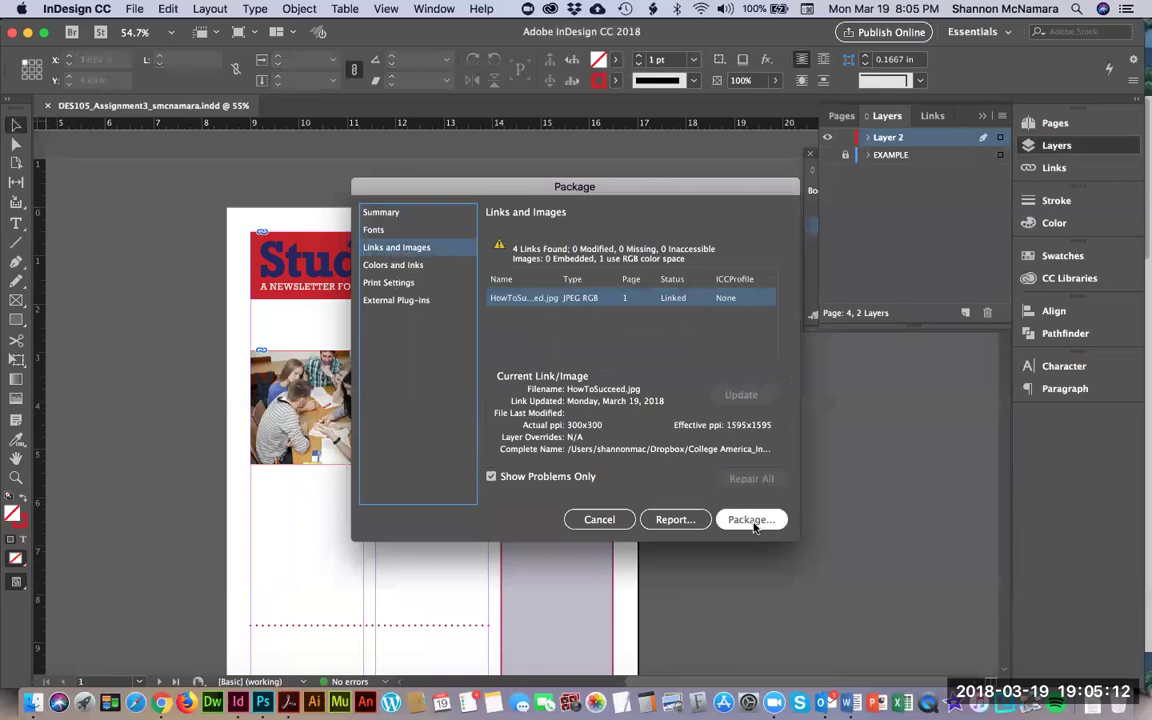
left_click(753, 522)
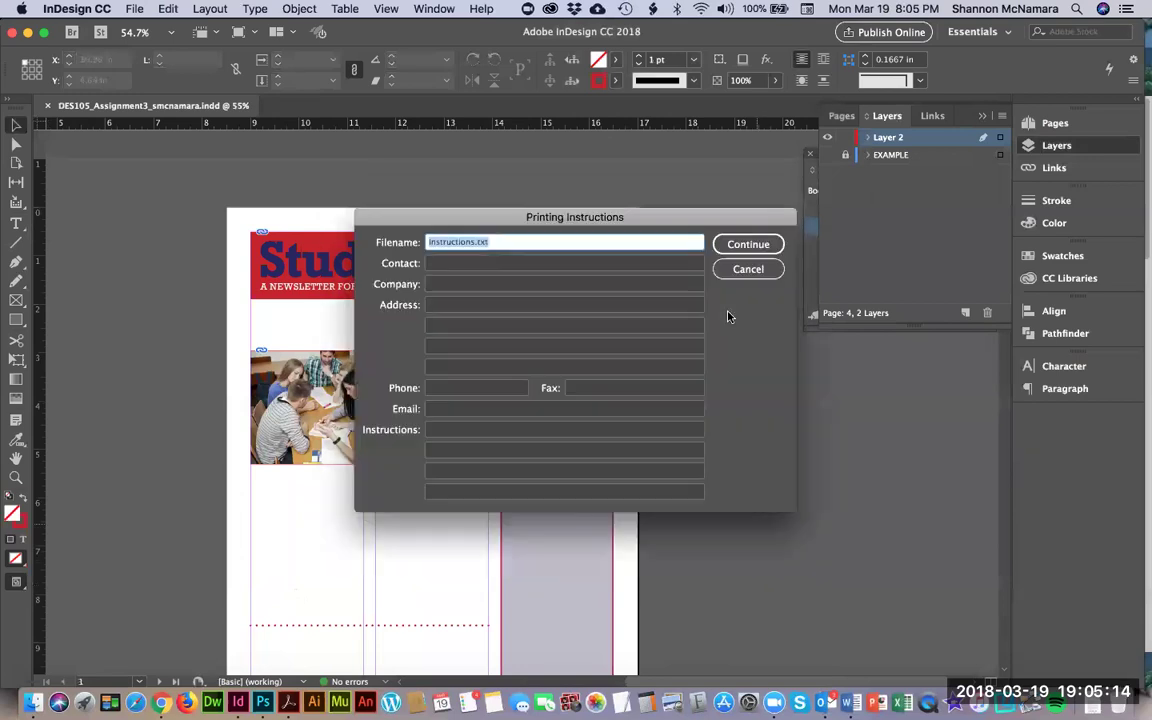
left_click(748, 244)
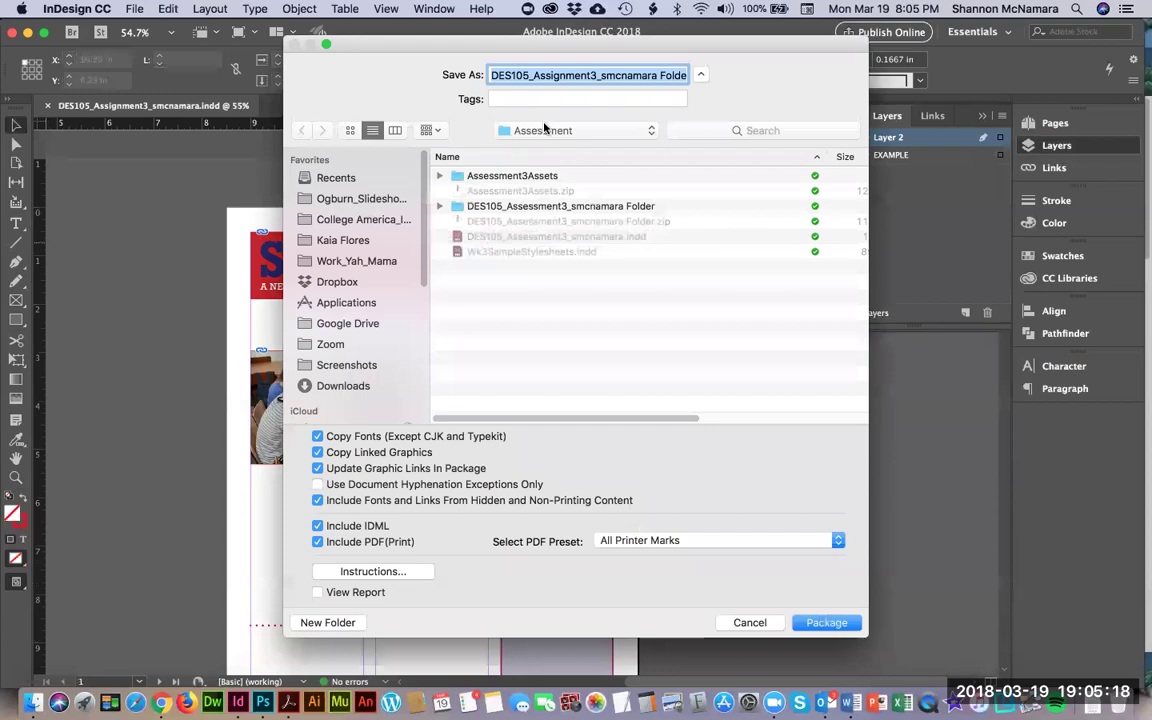
left_click(546, 133)
left_click(545, 148)
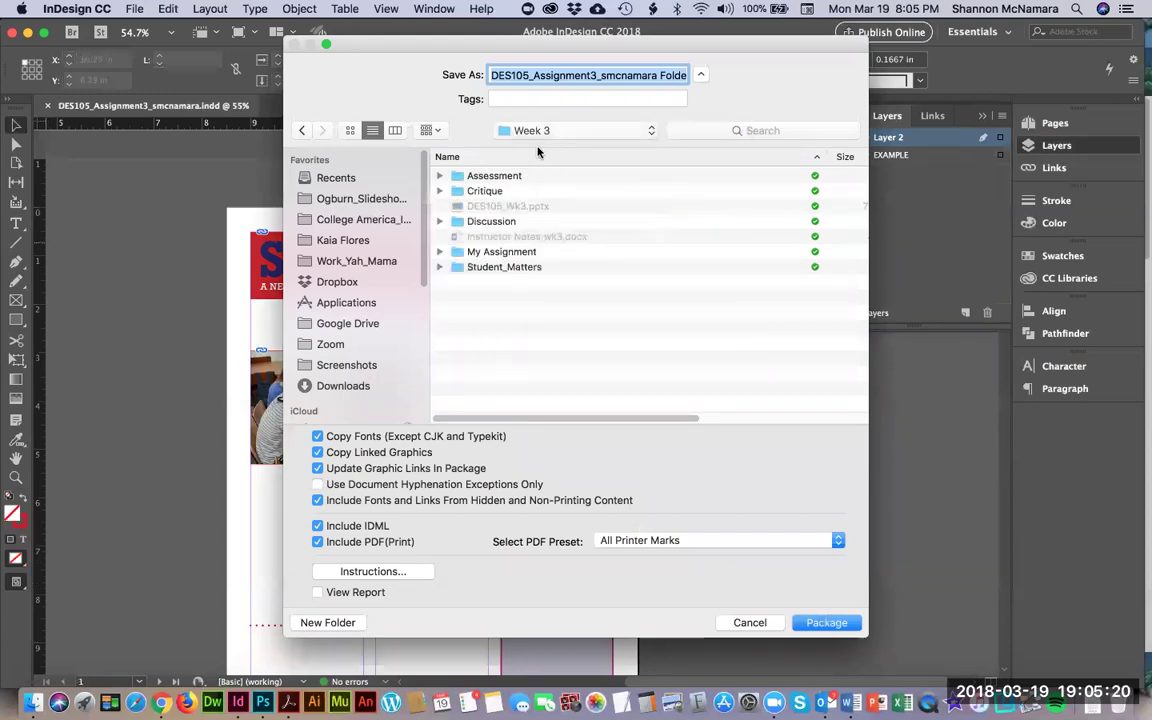
double_click(501, 251)
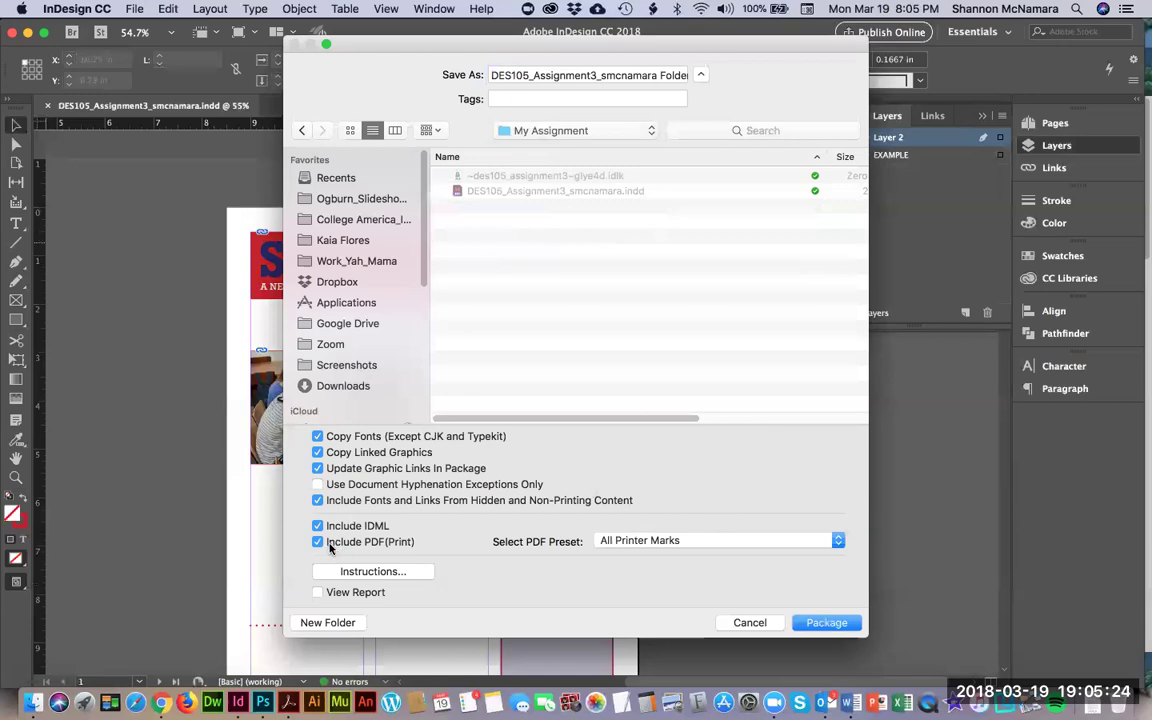
Set the package's PDF preset to [High Quality Print] and create the package, accepting the font warning
left_click(605, 540)
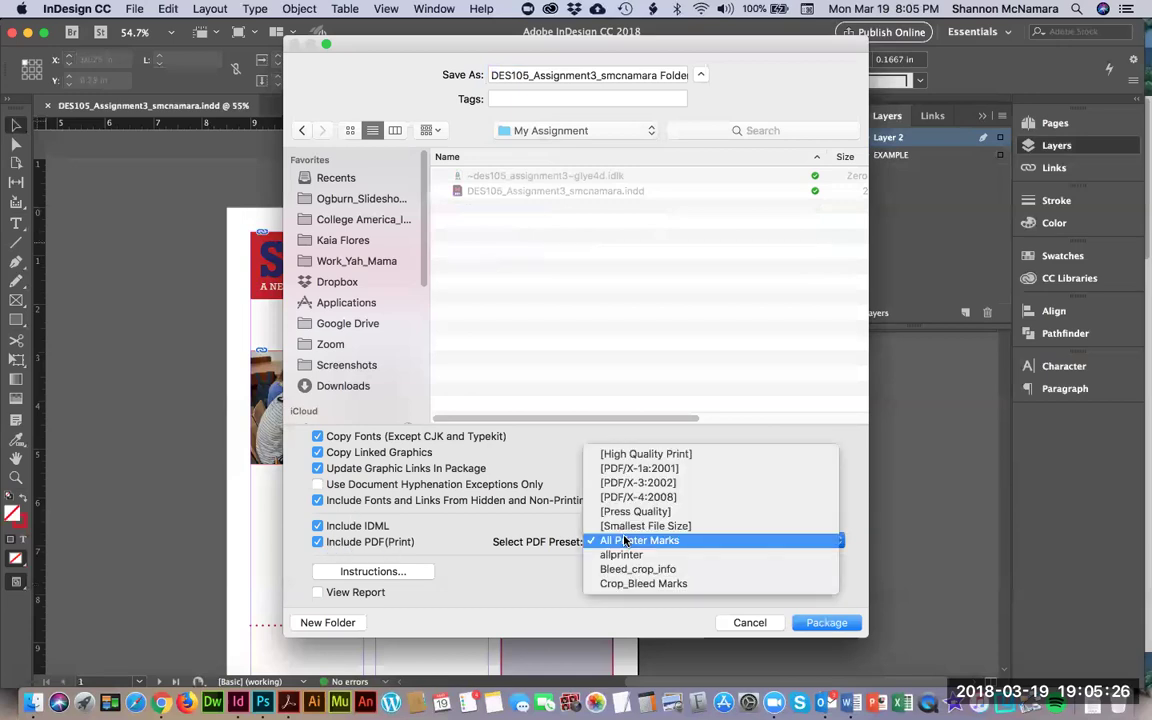
left_click(645, 458)
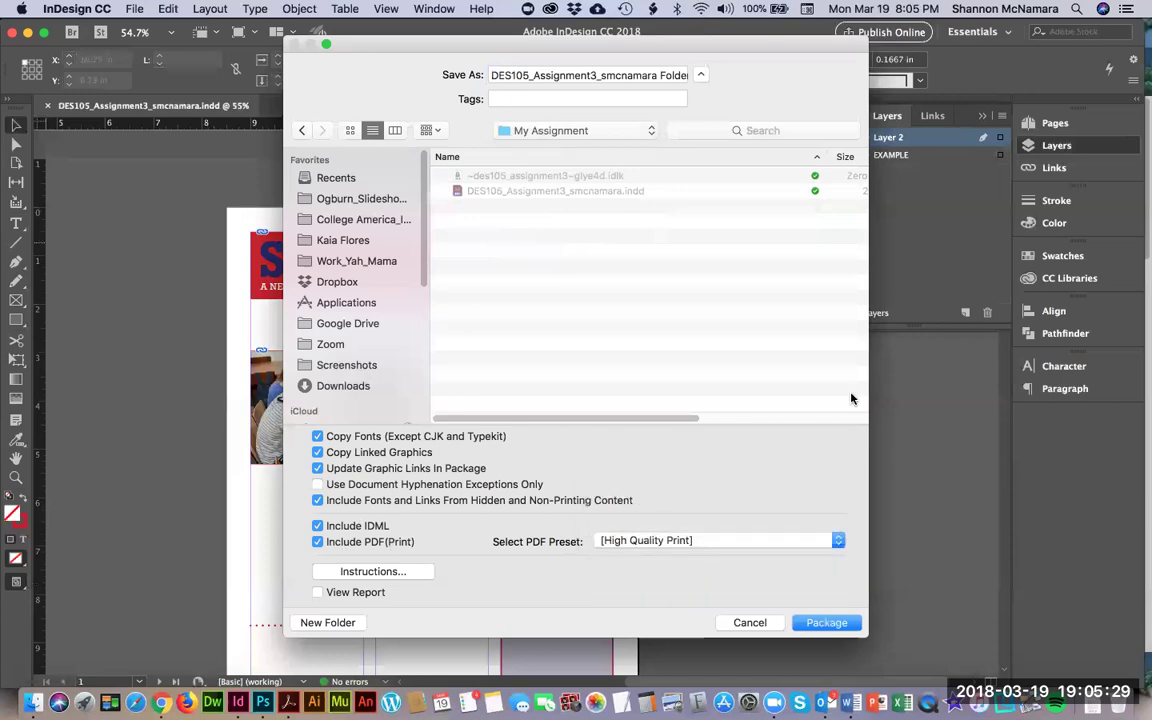
left_click(834, 622)
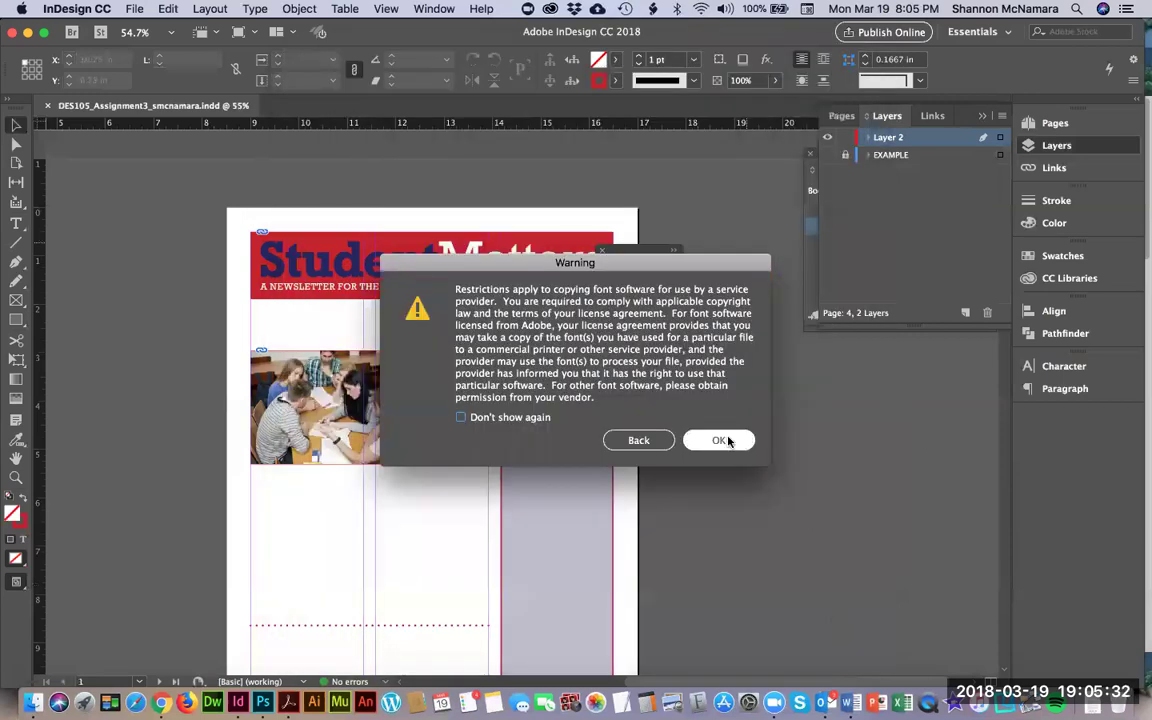
left_click(728, 442)
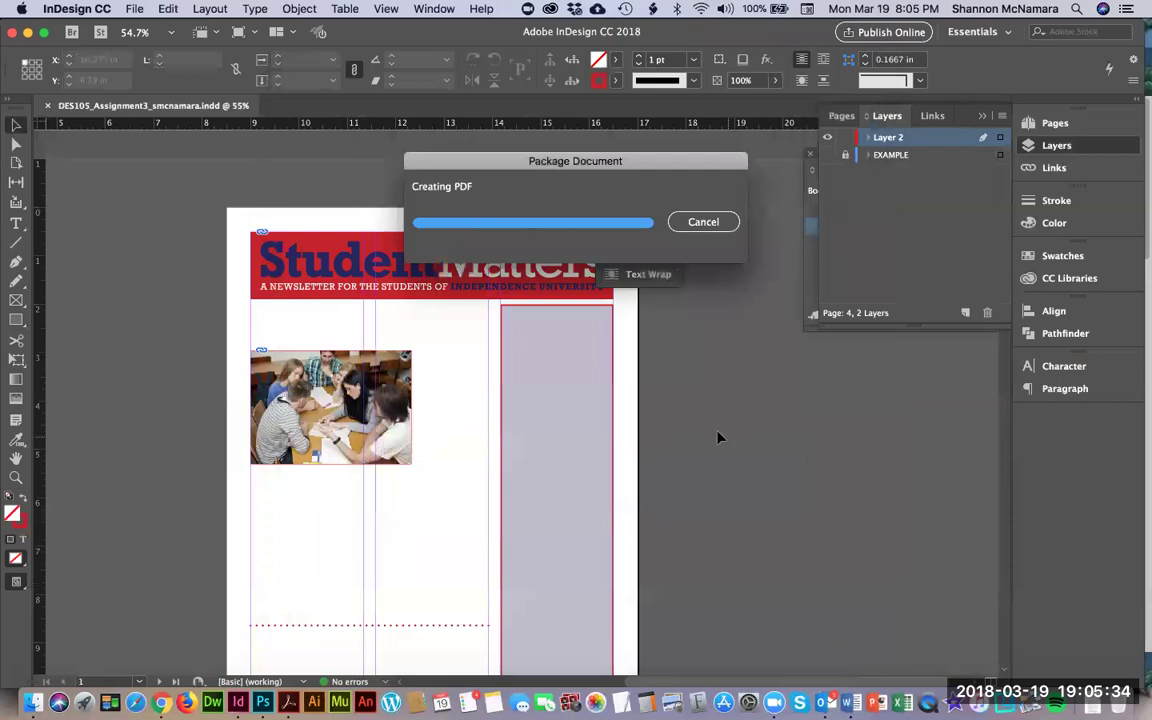
Switch to Finder and open the My Assignment folder inside Week 3
left_click(33, 702)
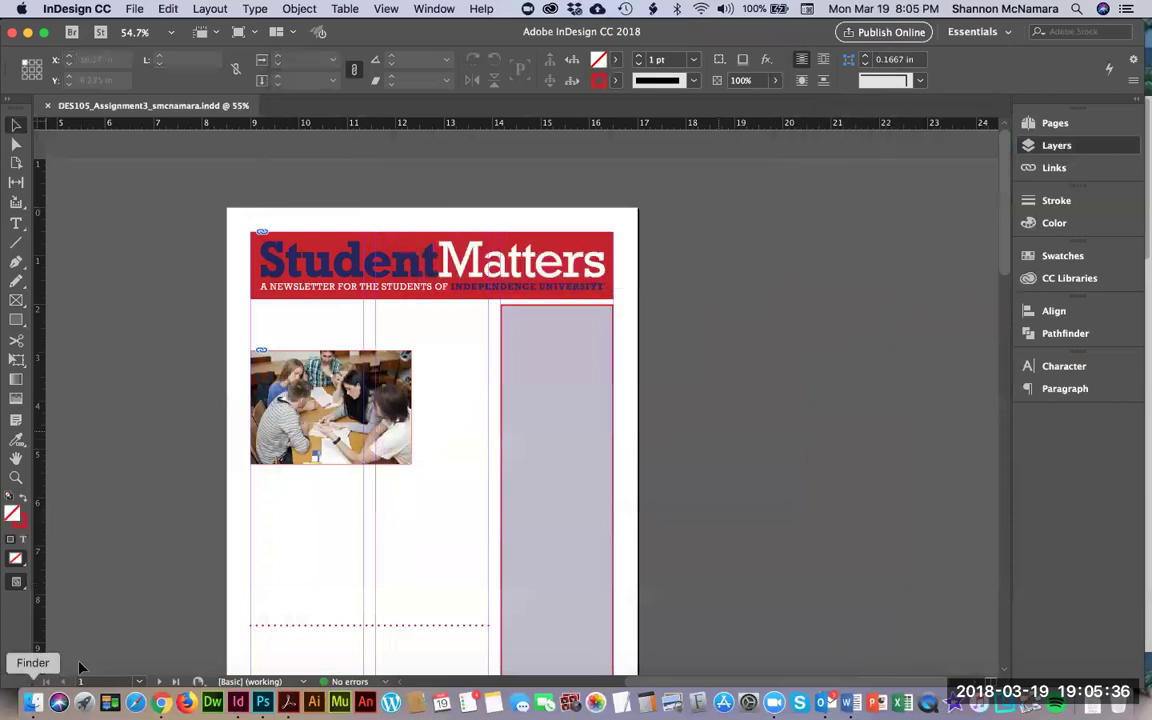
left_click(320, 171)
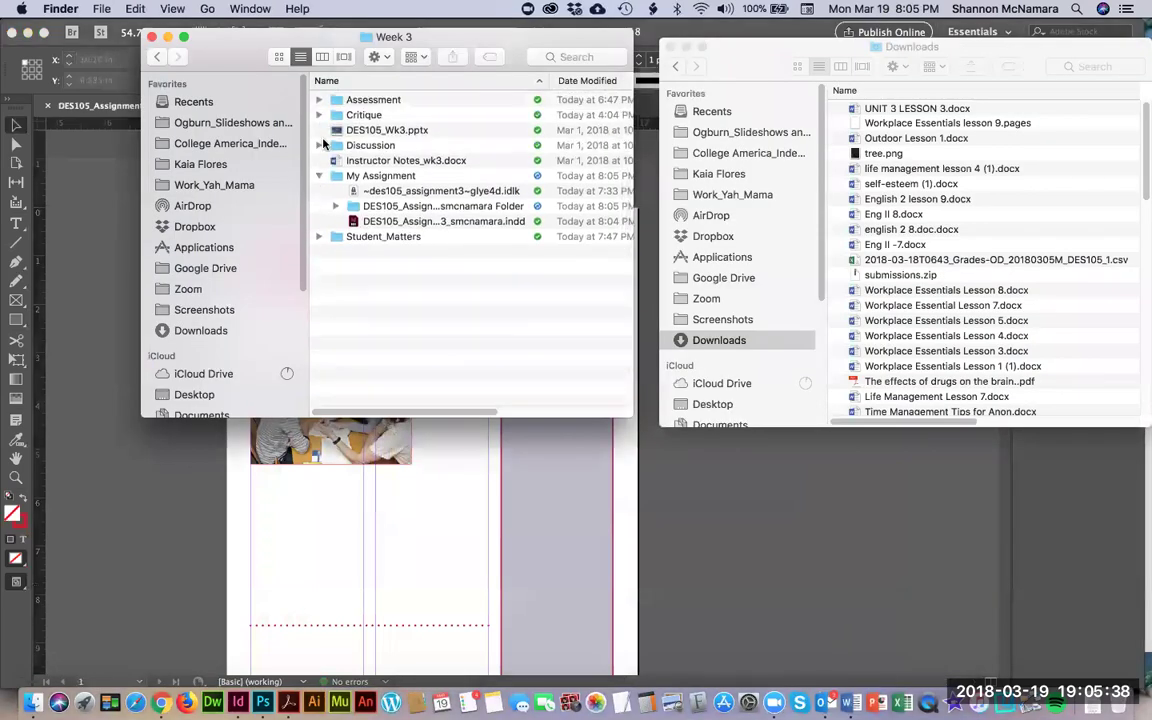
double_click(388, 176)
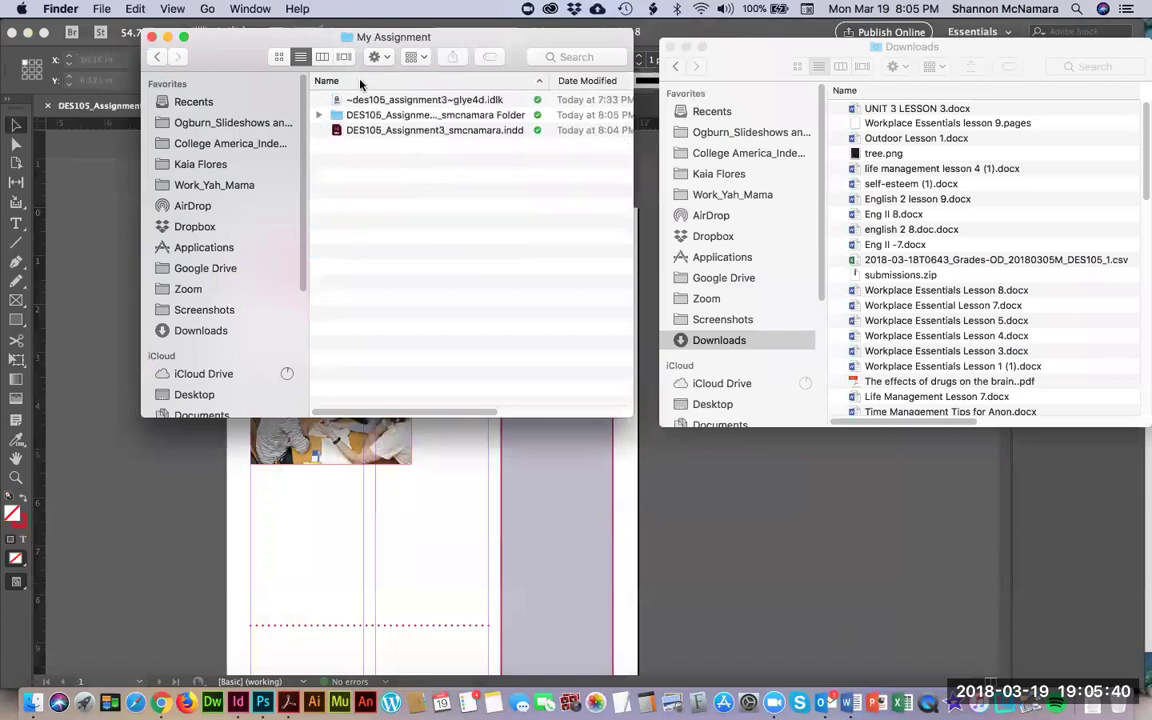
Open the PDF from the packaged assignment folder, fit the page to the window, look through all four pages and quit Acrobat
left_click(320, 115)
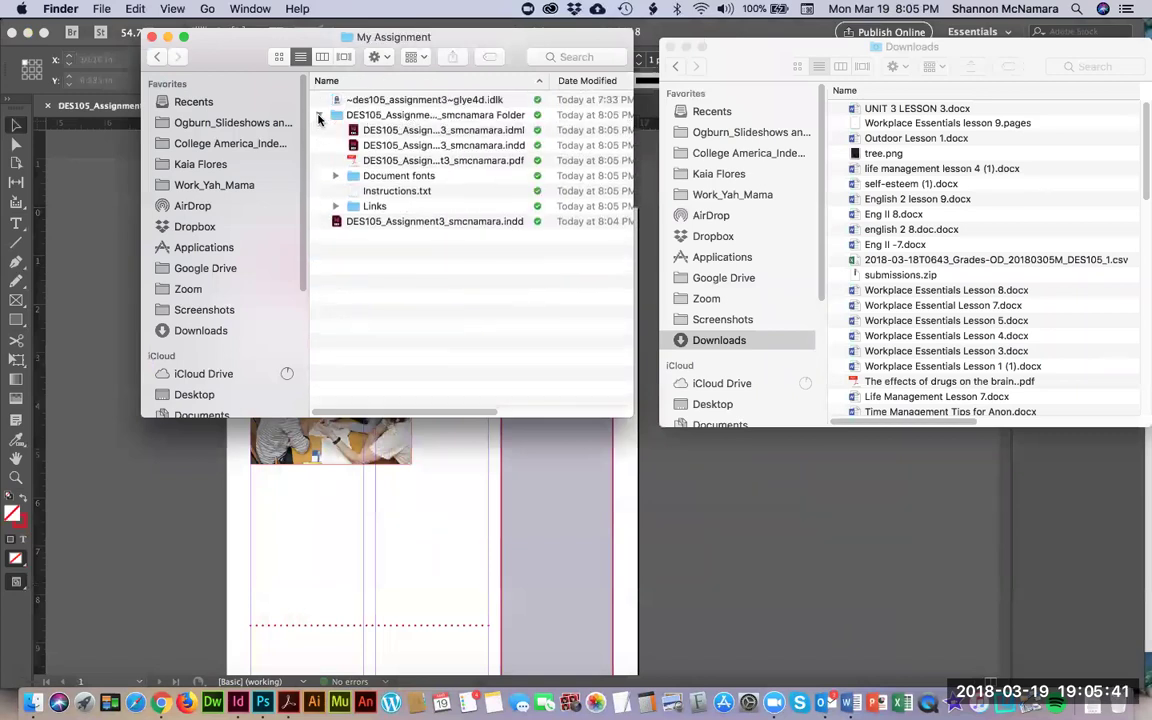
left_click(410, 162)
double_click(410, 162)
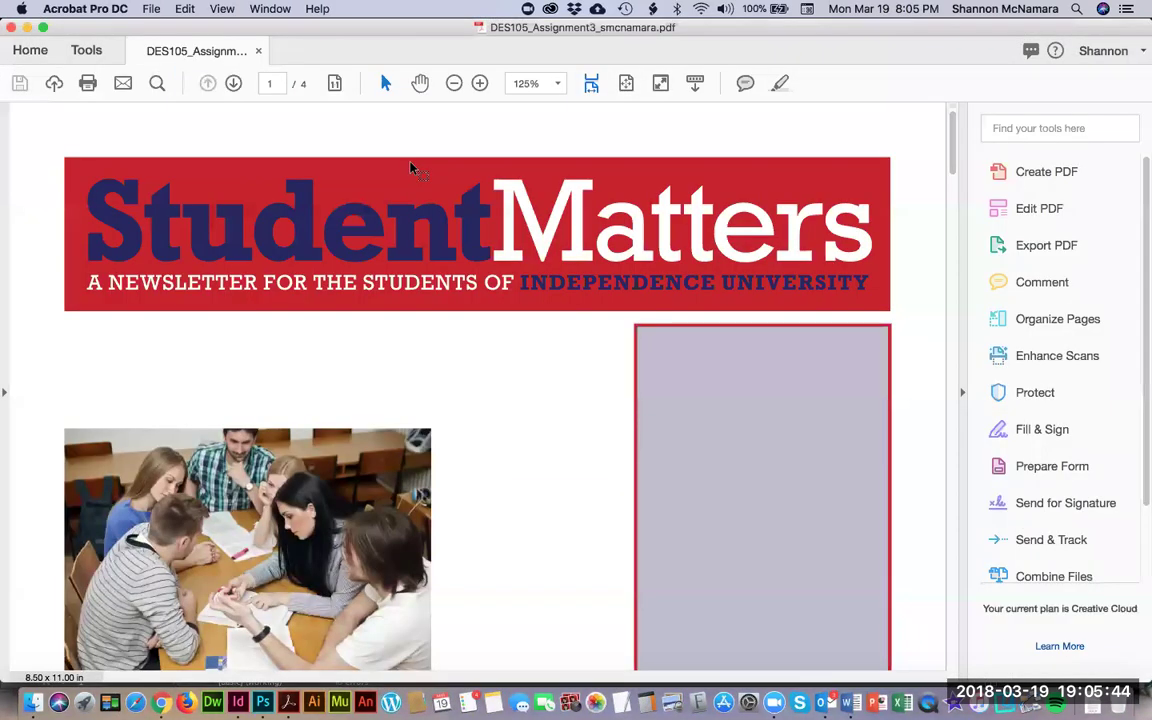
key("super+0")
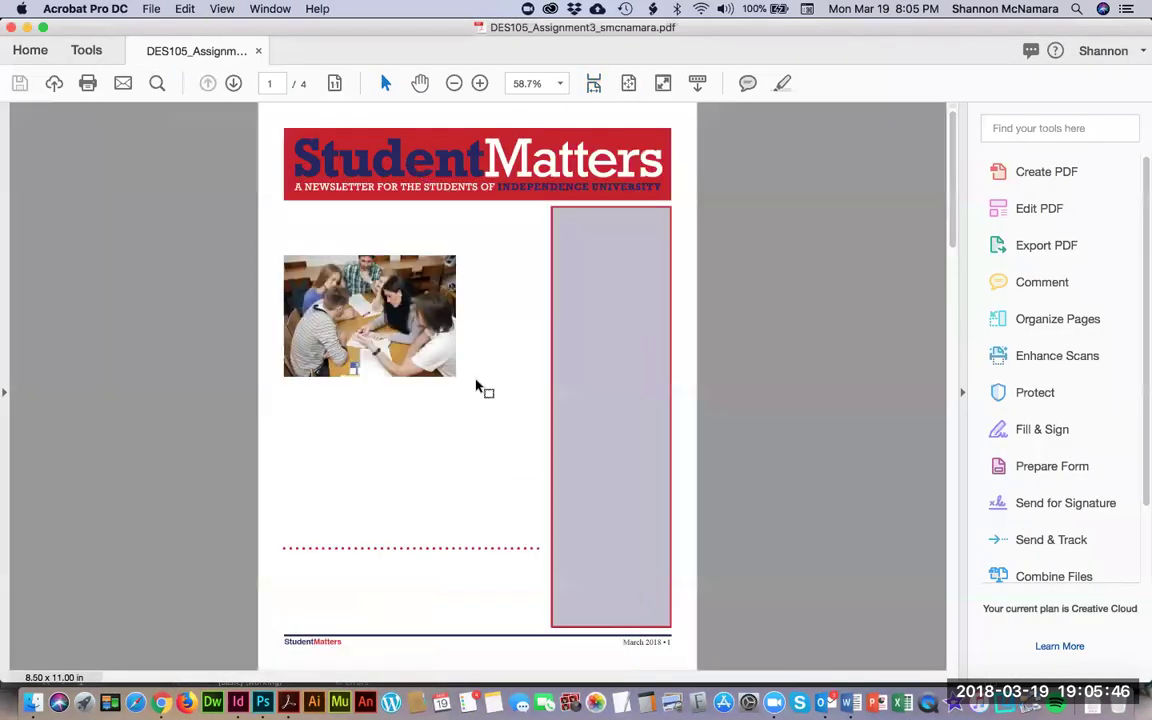
scroll(483, 391, "down", 10)
scroll(483, 391, "up", 3)
scroll(532, 562, "down", 5)
scroll(532, 562, "down", 2)
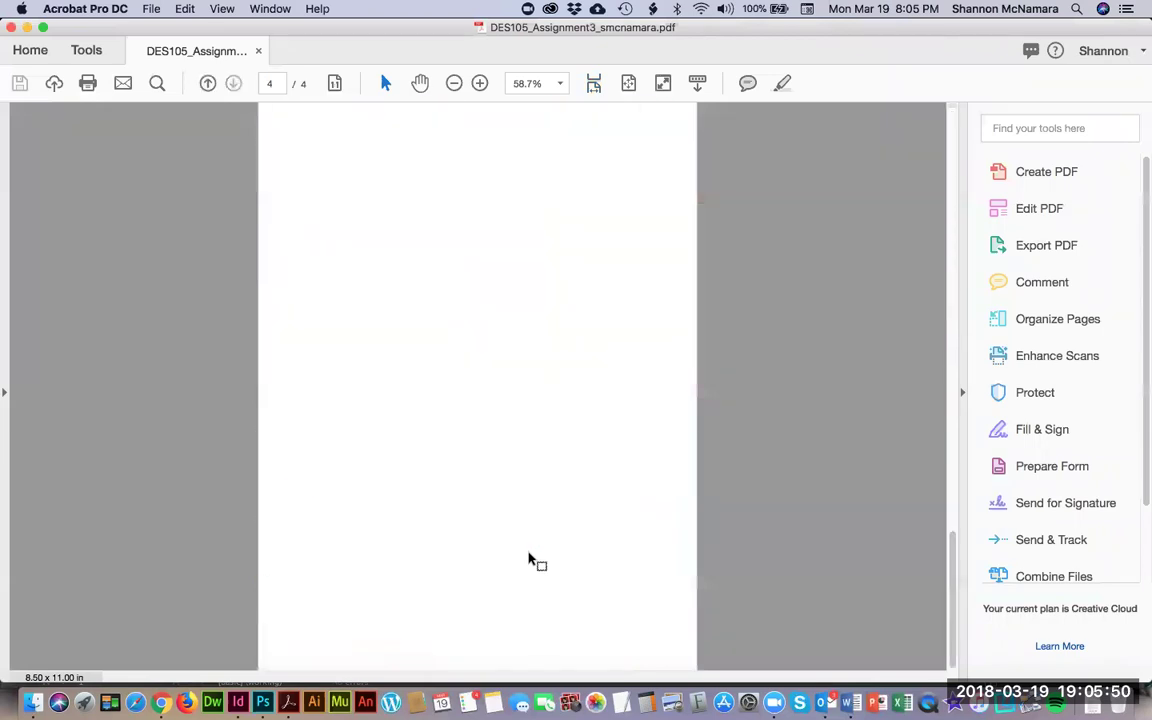
scroll(532, 562, "up", 6)
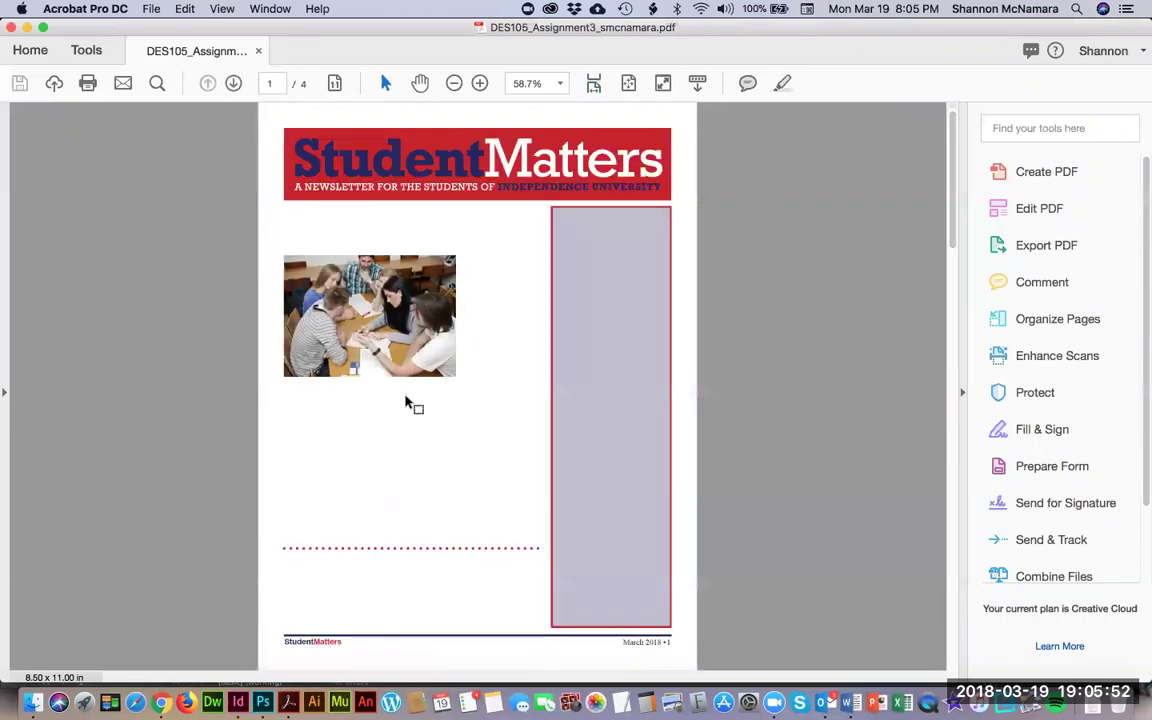
key("super+q")
Compress the packaged assignment folder into a zip file inside My Assignment
left_click(319, 115)
left_click(398, 116)
right_click(398, 117)
left_click(455, 268)
left_click(406, 243)
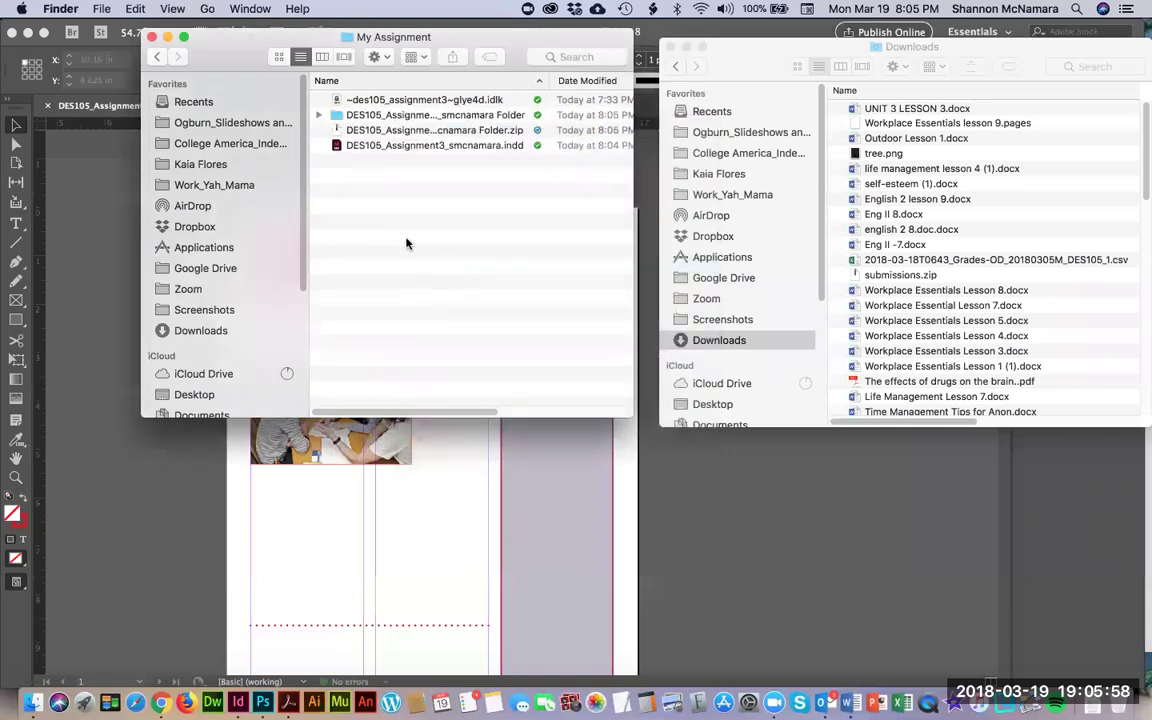
Switch to InDesign and make the EXAMPLE mock-up layer visible on page 1
left_click(71, 278)
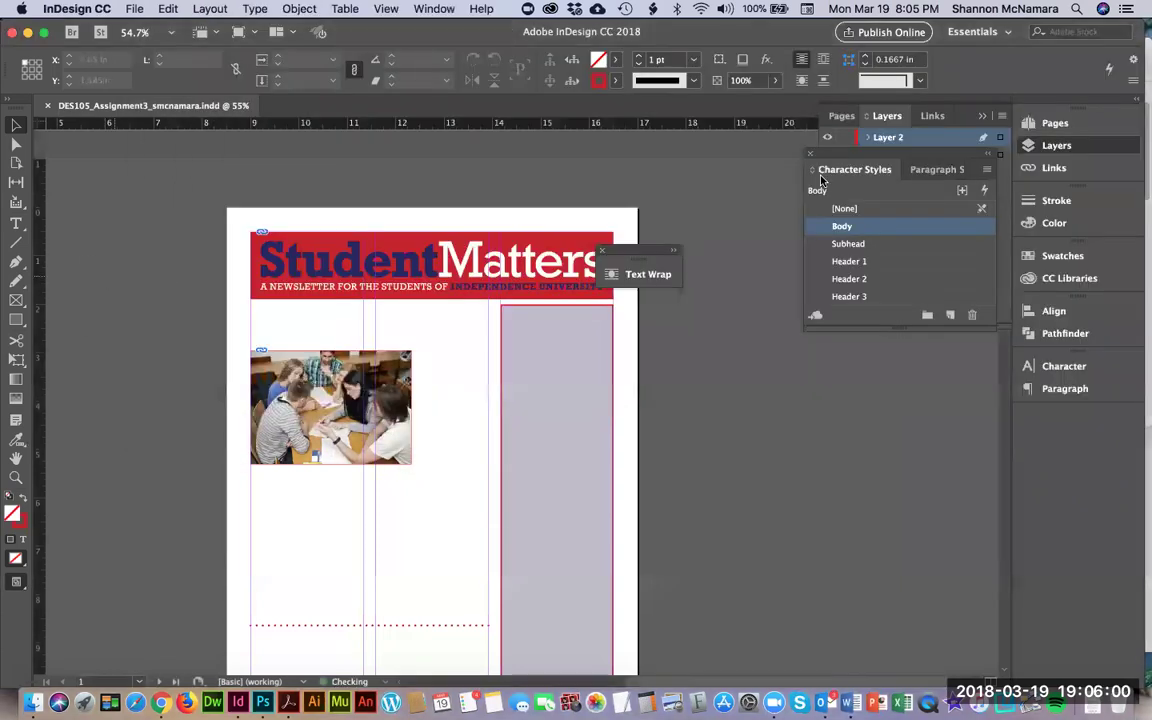
left_click(887, 116)
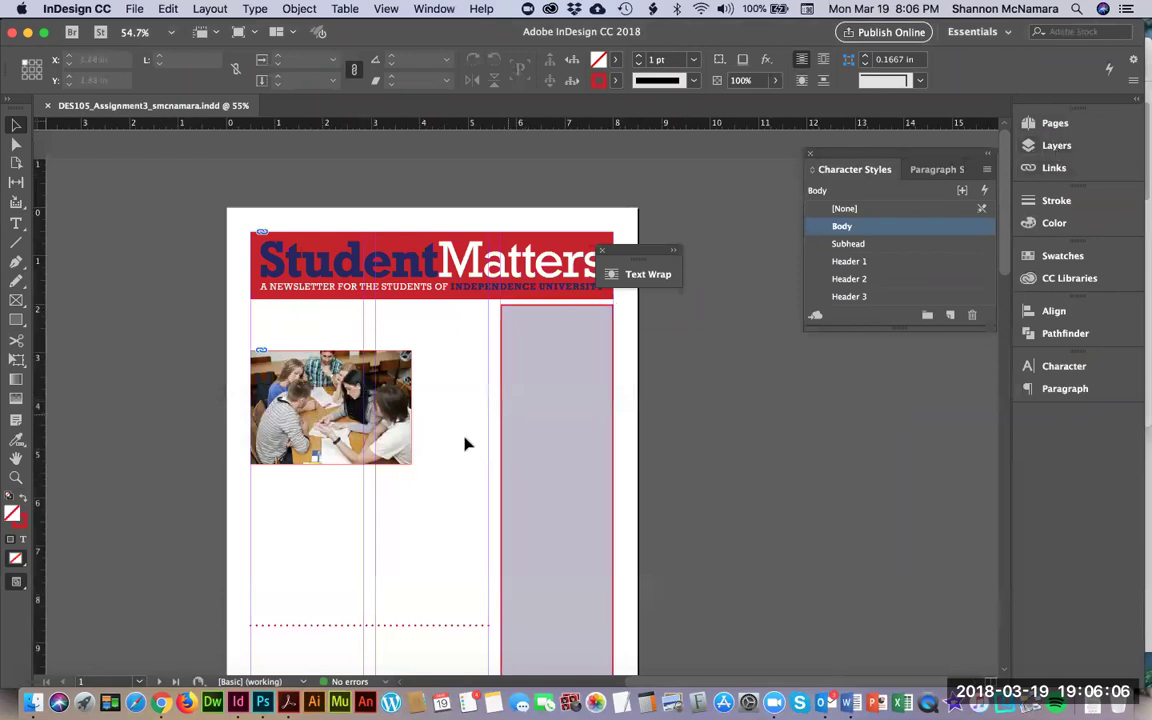
scroll(632, 364, "down", 5)
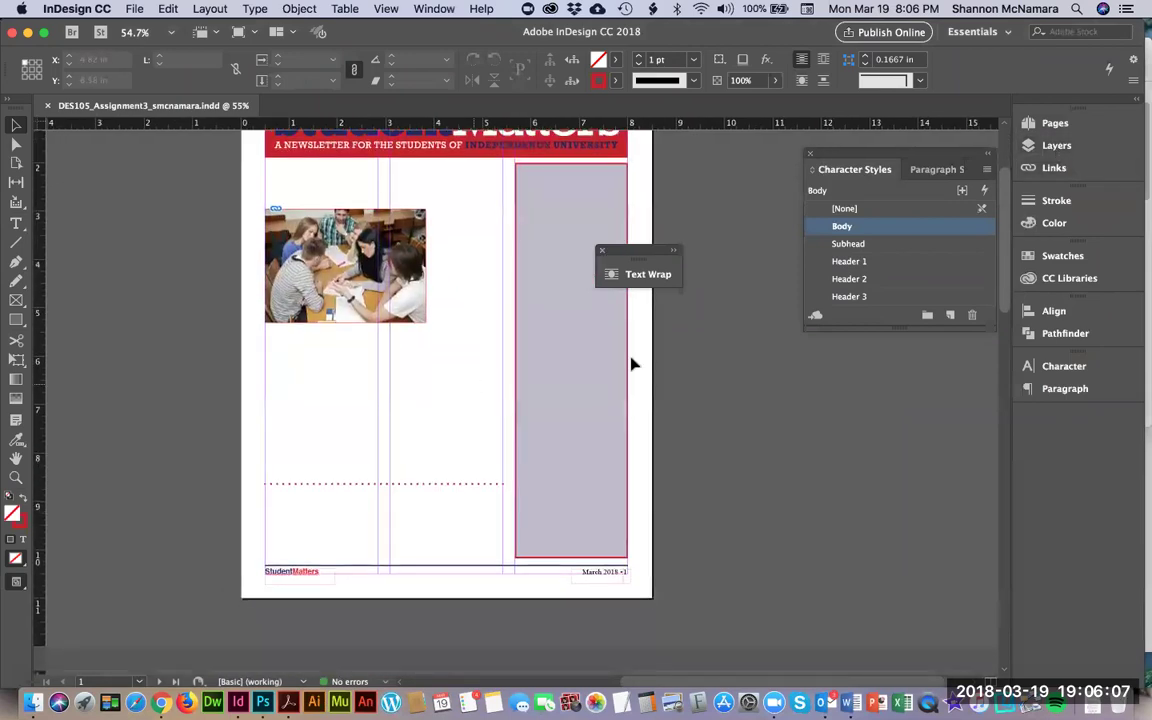
left_click(1057, 145)
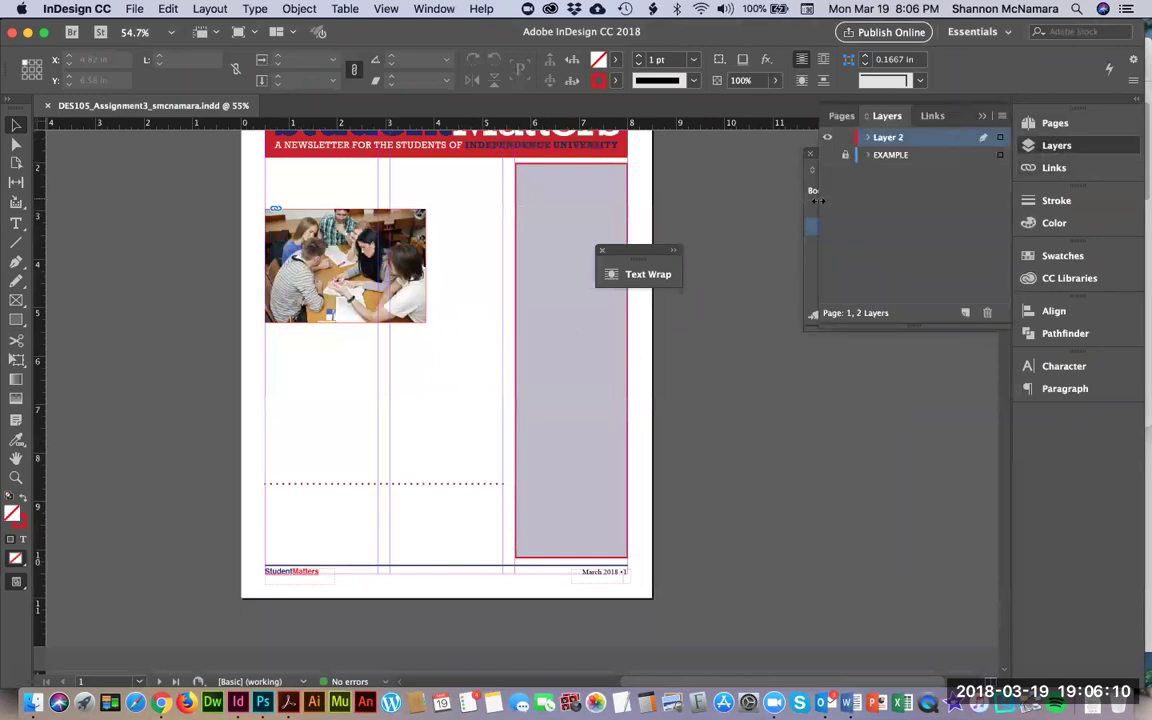
left_click(828, 156)
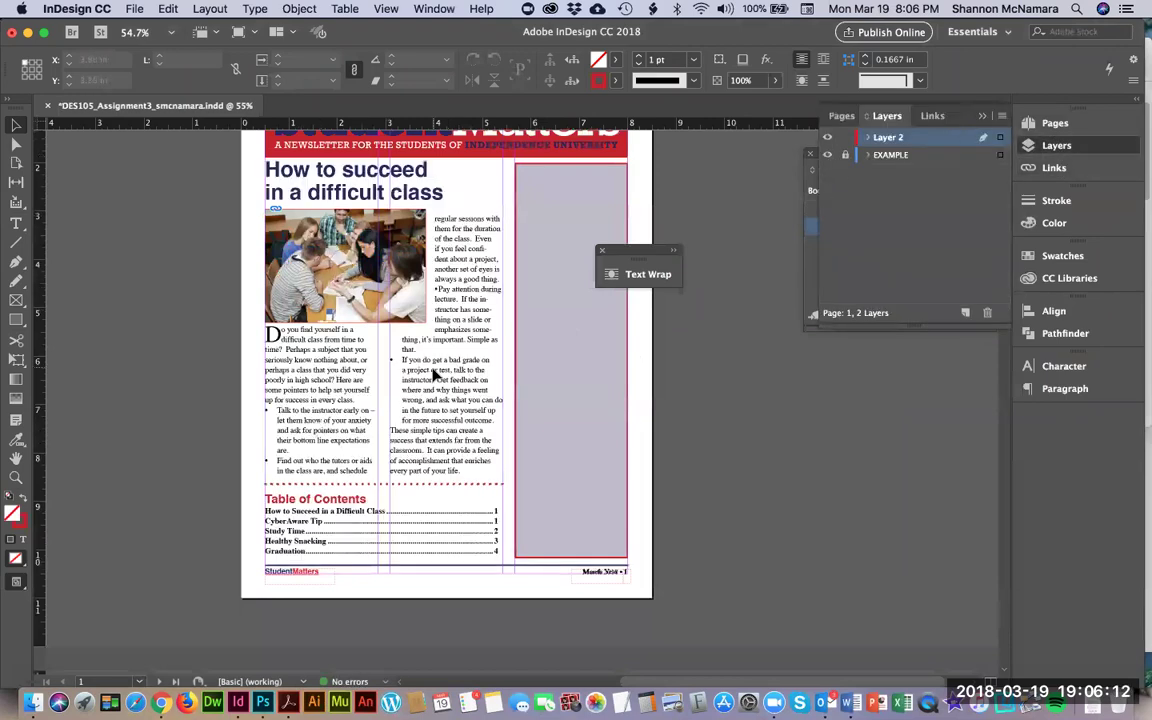
Set the fill of the tinted sidebar frame beside the article to [None]
left_click(555, 207)
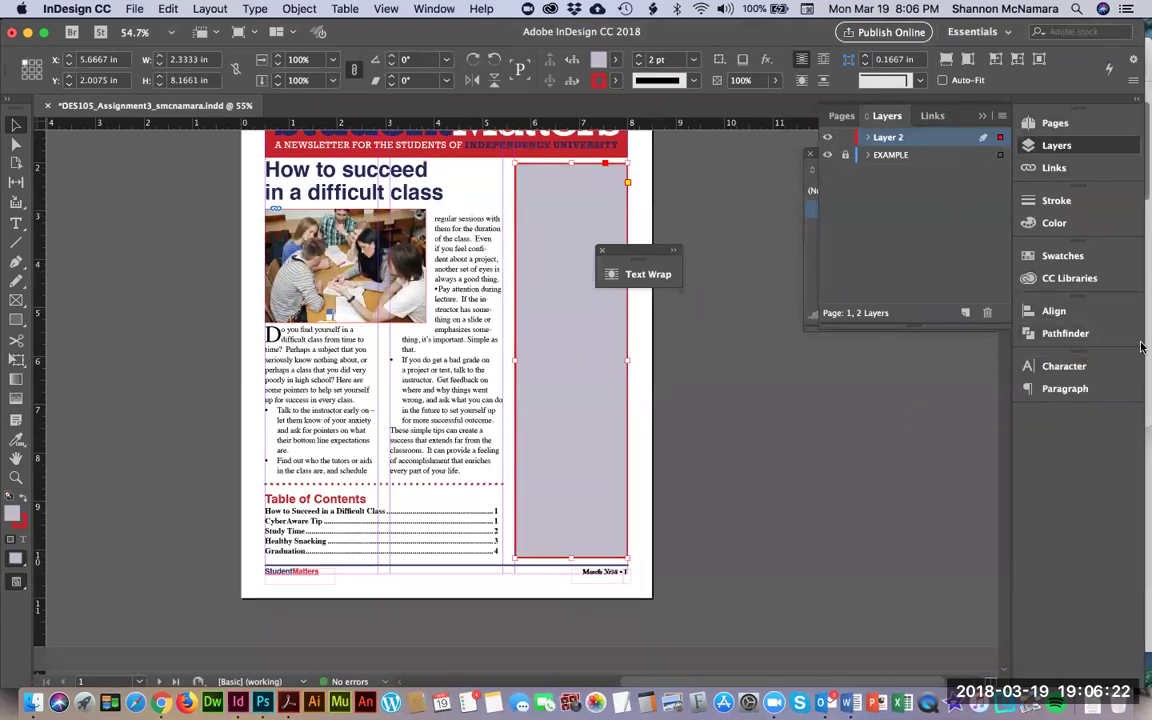
left_click(1078, 256)
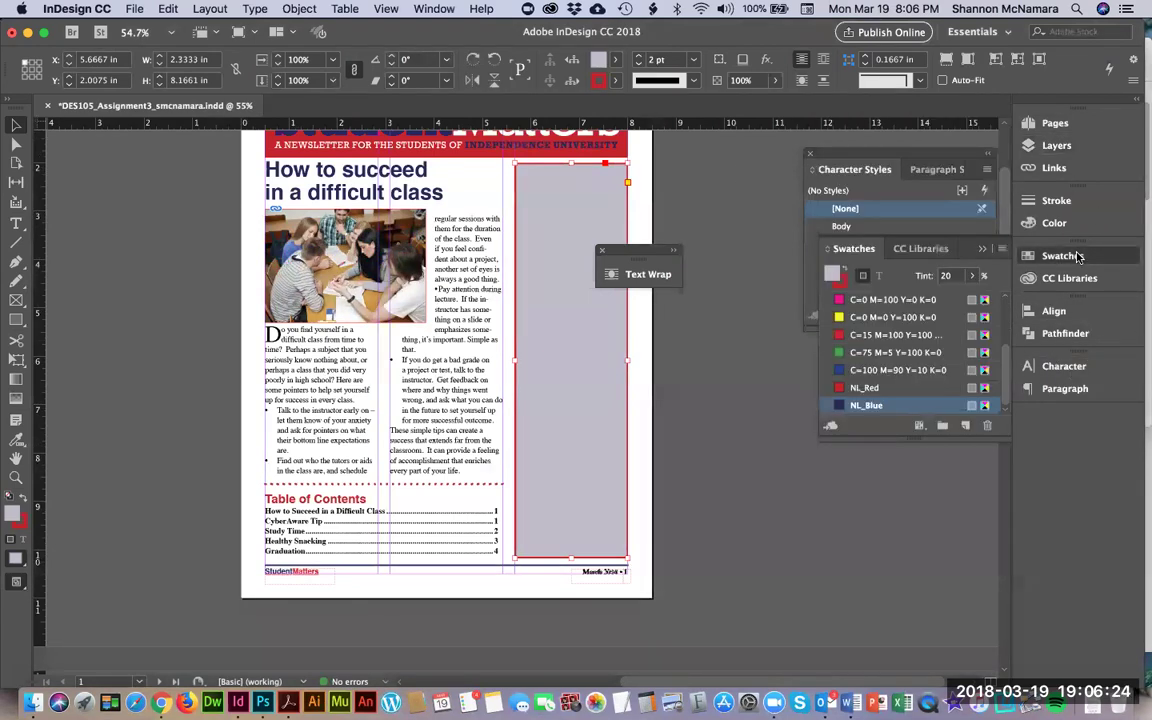
scroll(950, 360, "up", 3)
left_click(866, 301)
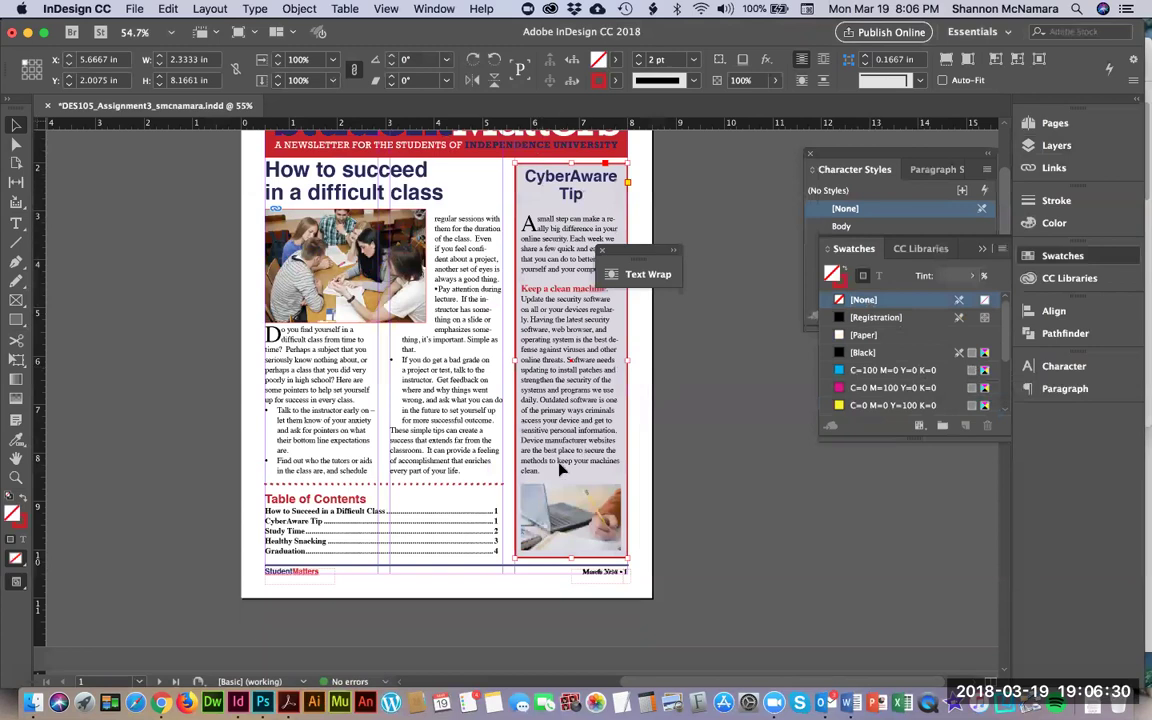
Try filling the sidebar frame with the NL_Blue swatch again and deselect the frame
scroll(870, 400, "down", 3)
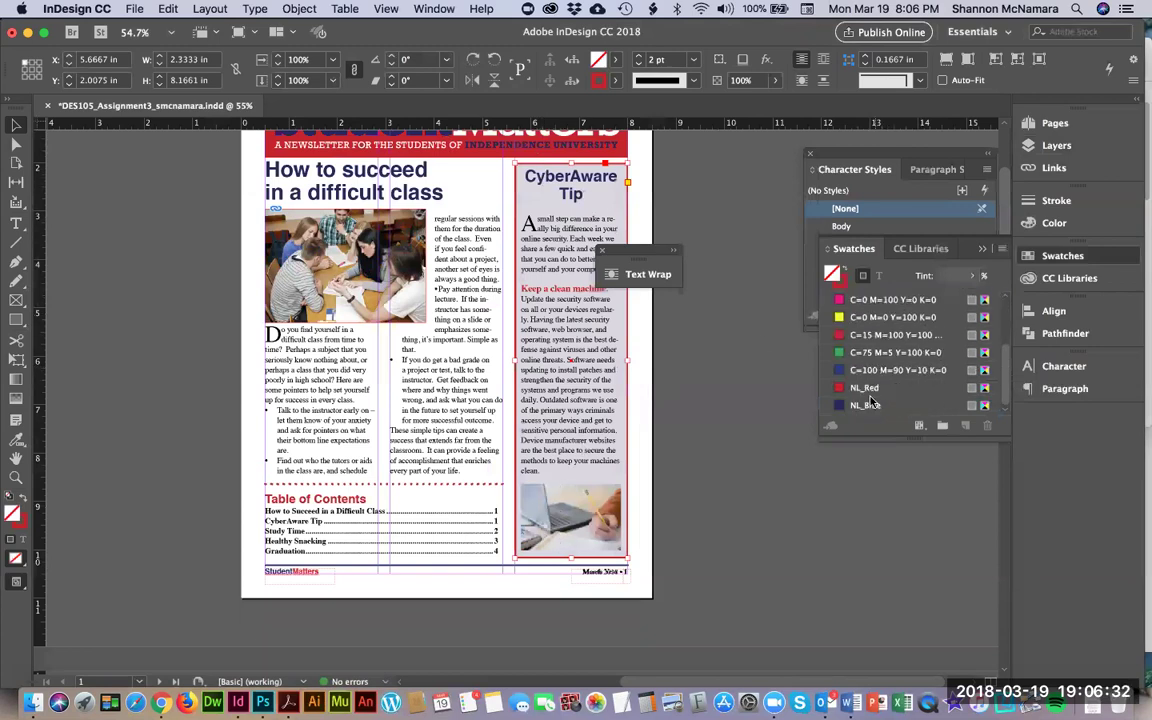
left_click(867, 405)
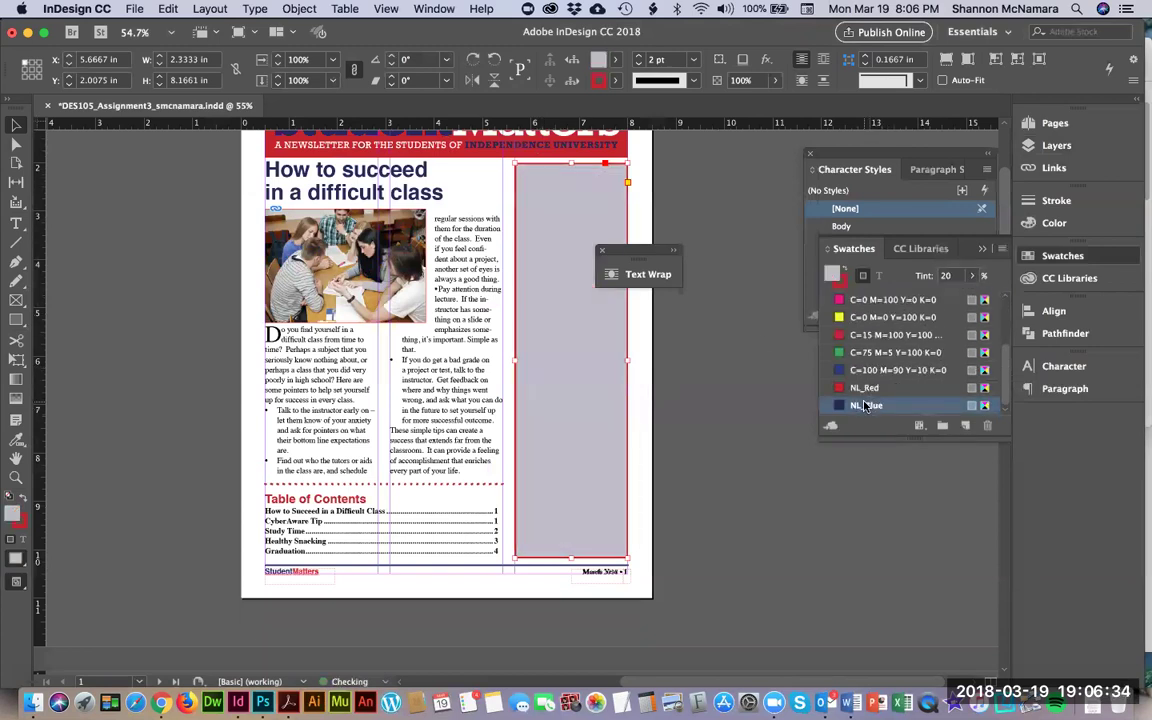
left_click(725, 304)
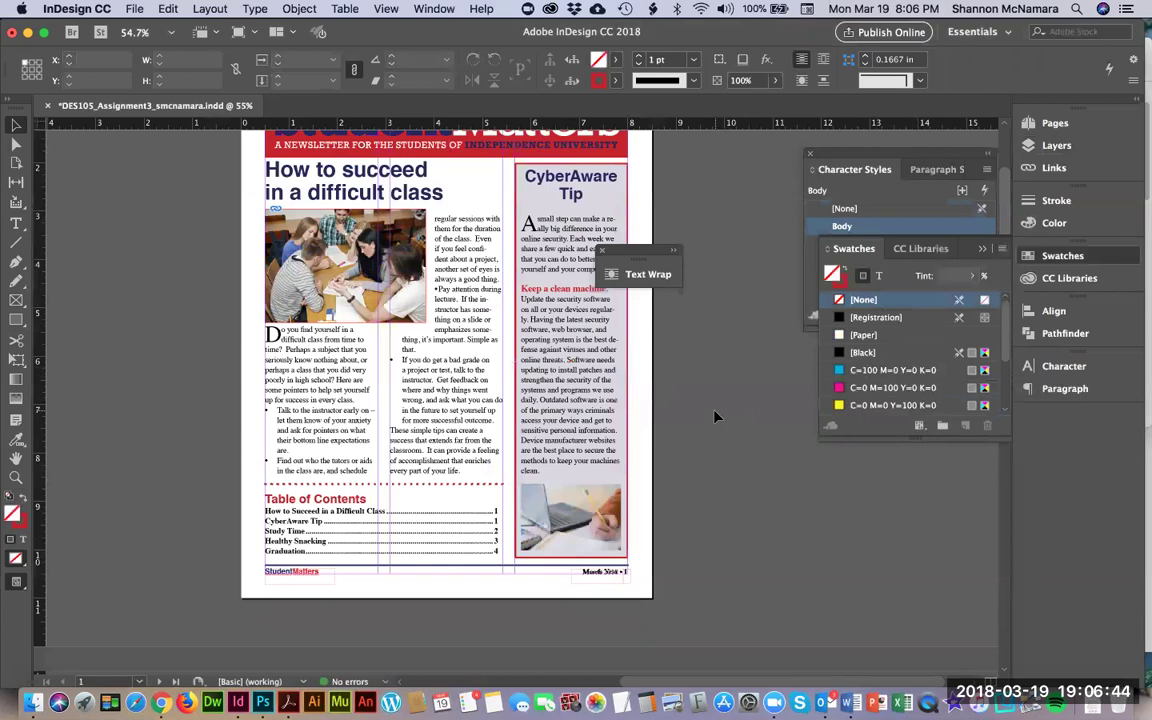
Examine the article's opening paragraph up close along with the paragraph styles and character styles defined for it
key("z")
left_click_drag(246, 289, 530, 434)
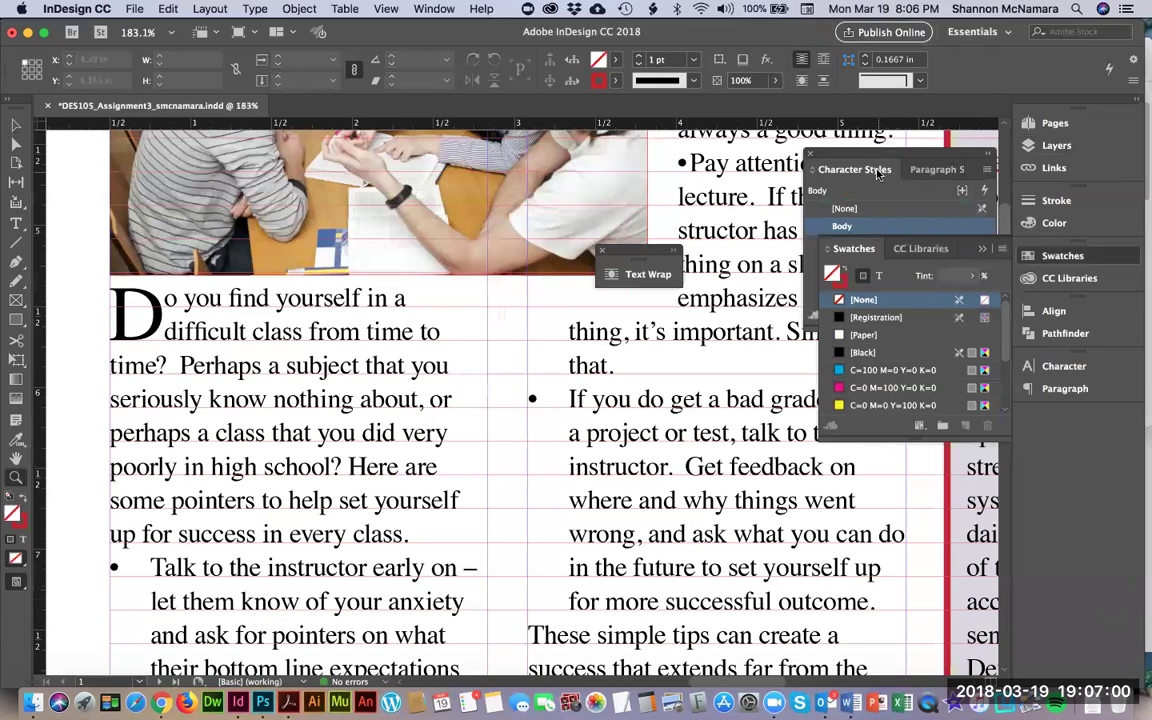
left_click_drag(877, 237, 877, 327)
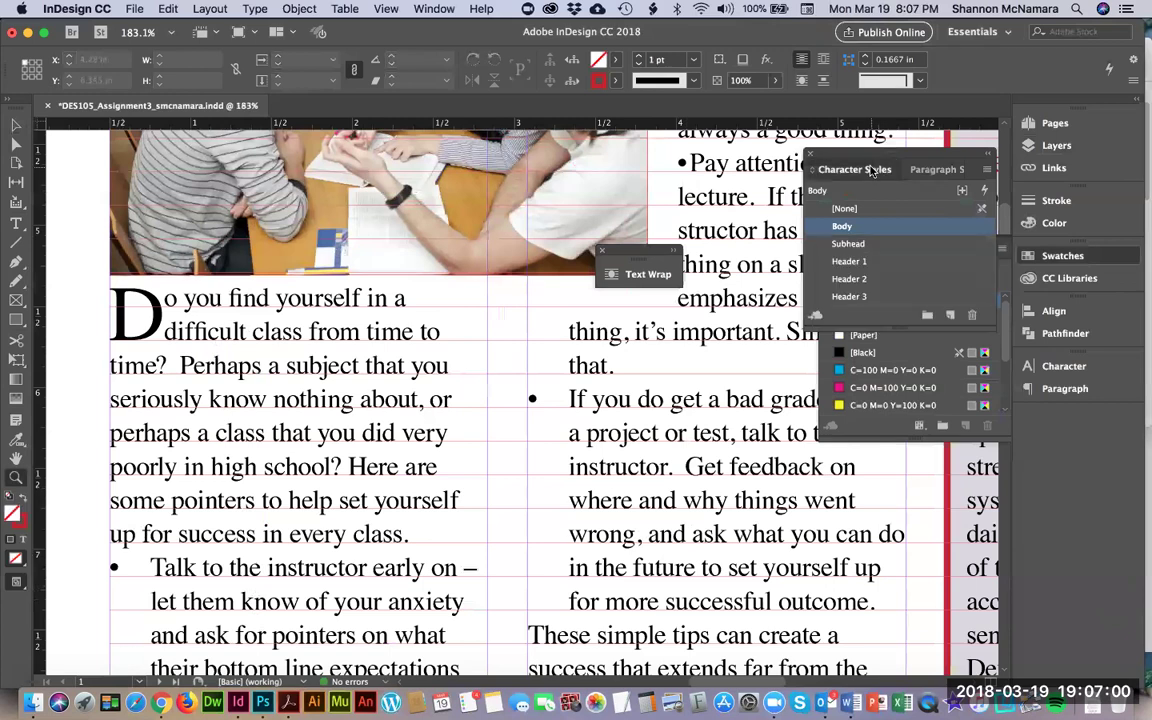
left_click(930, 170)
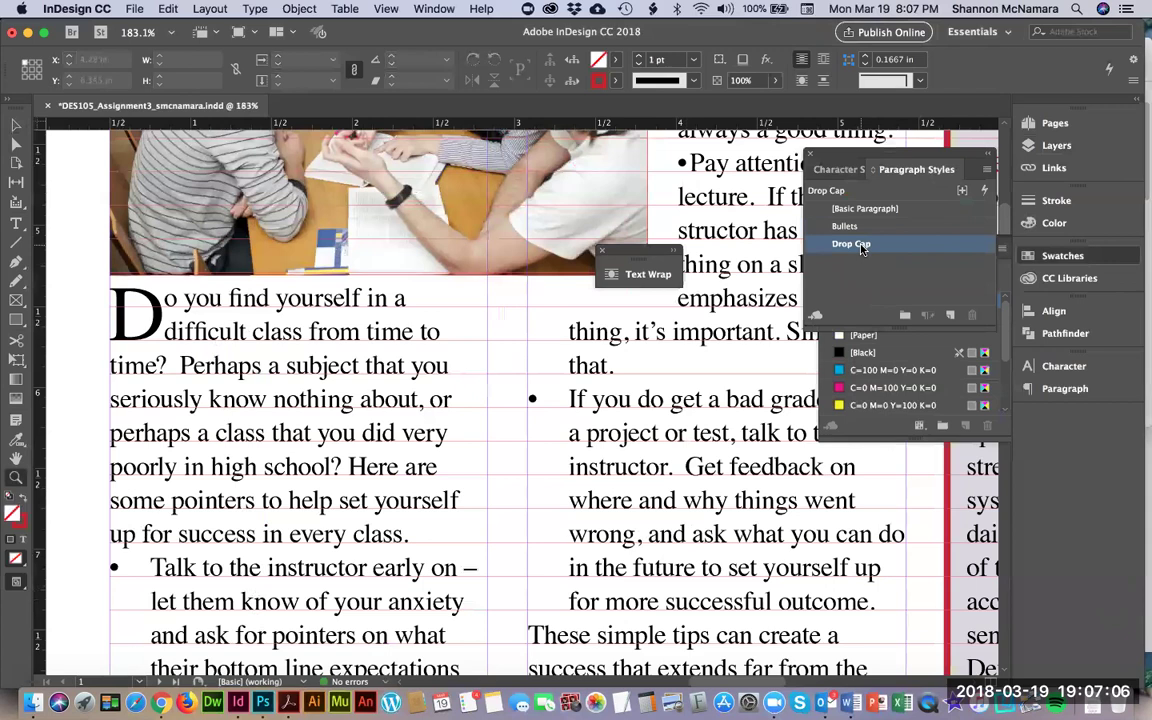
left_click(838, 170)
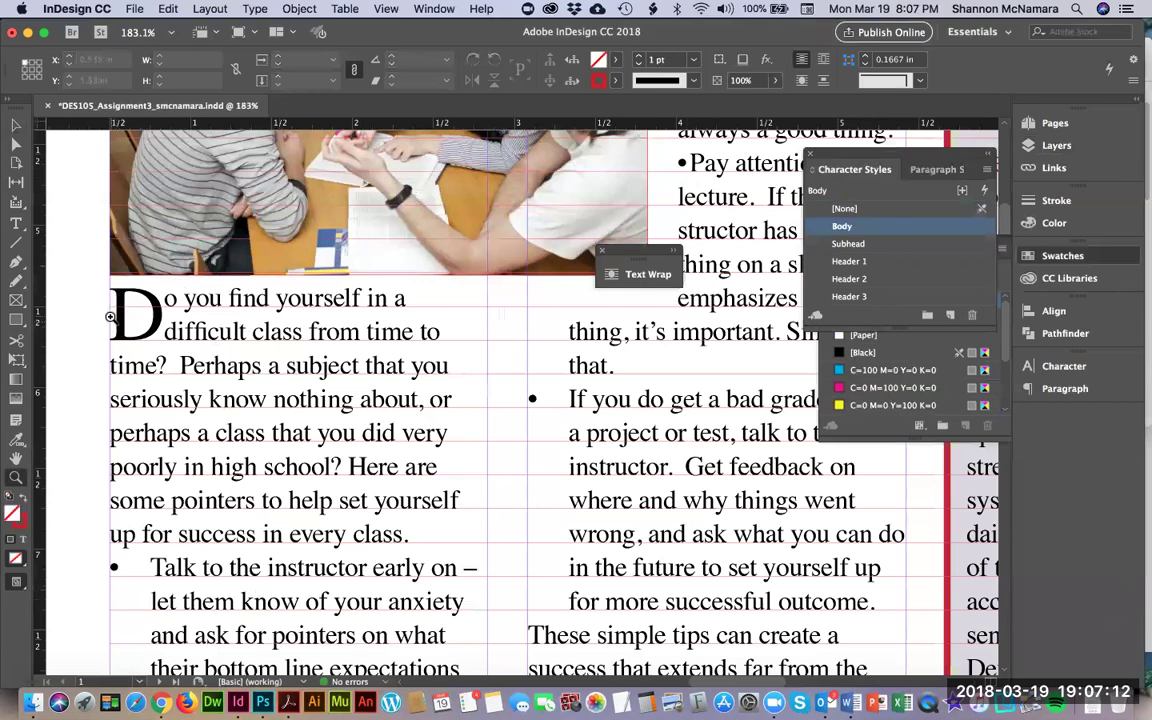
Examine the Table of Contents, the article text around the photo and the document's remaining pages
scroll(200, 395, "down", 2)
scroll(213, 410, "down", 5)
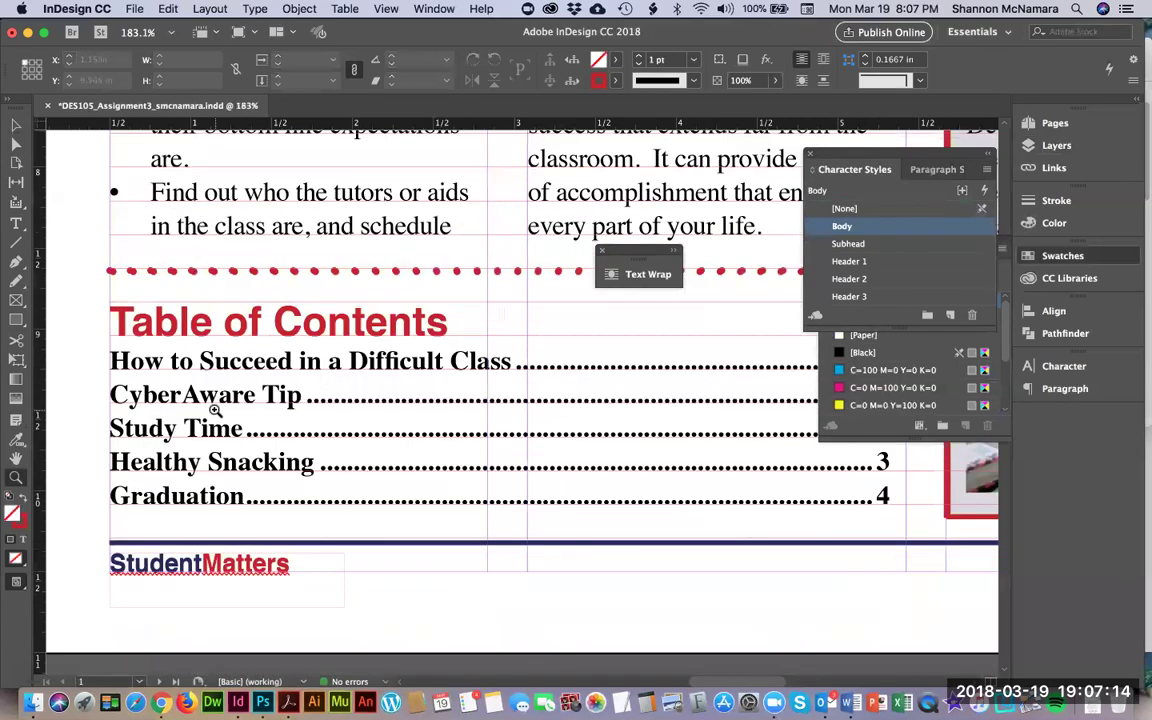
scroll(213, 410, "up", 4)
scroll(213, 410, "up", 6)
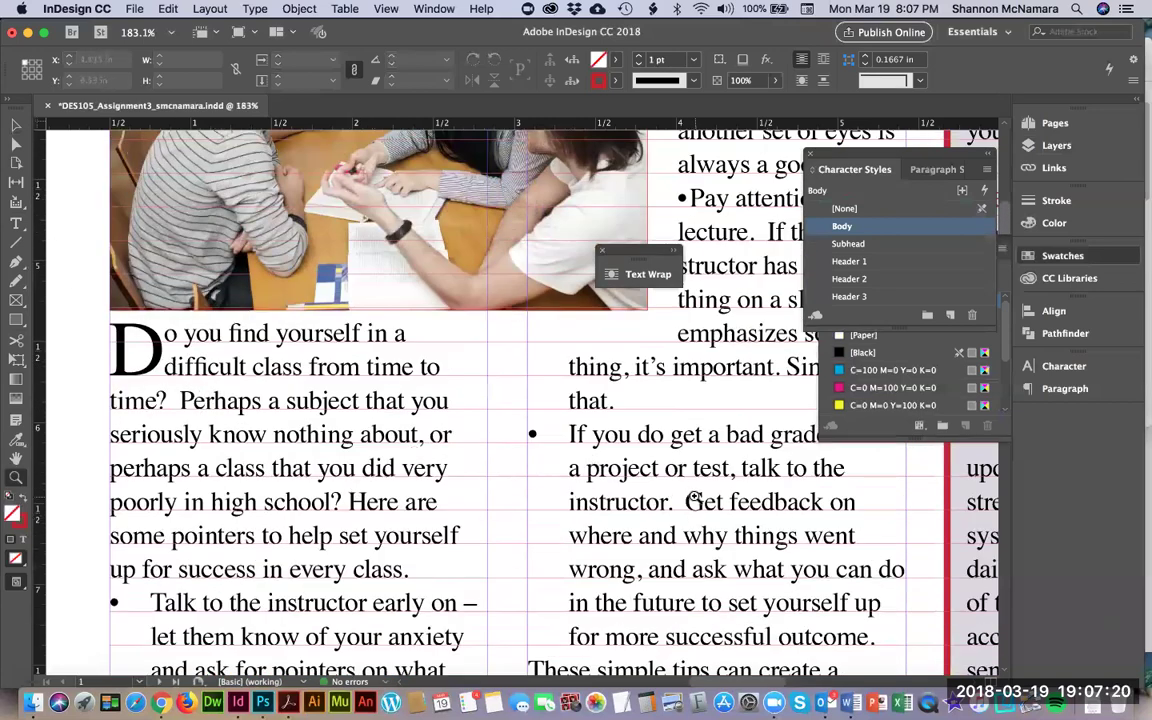
scroll(695, 497, "up", 8)
scroll(695, 497, "down", 20)
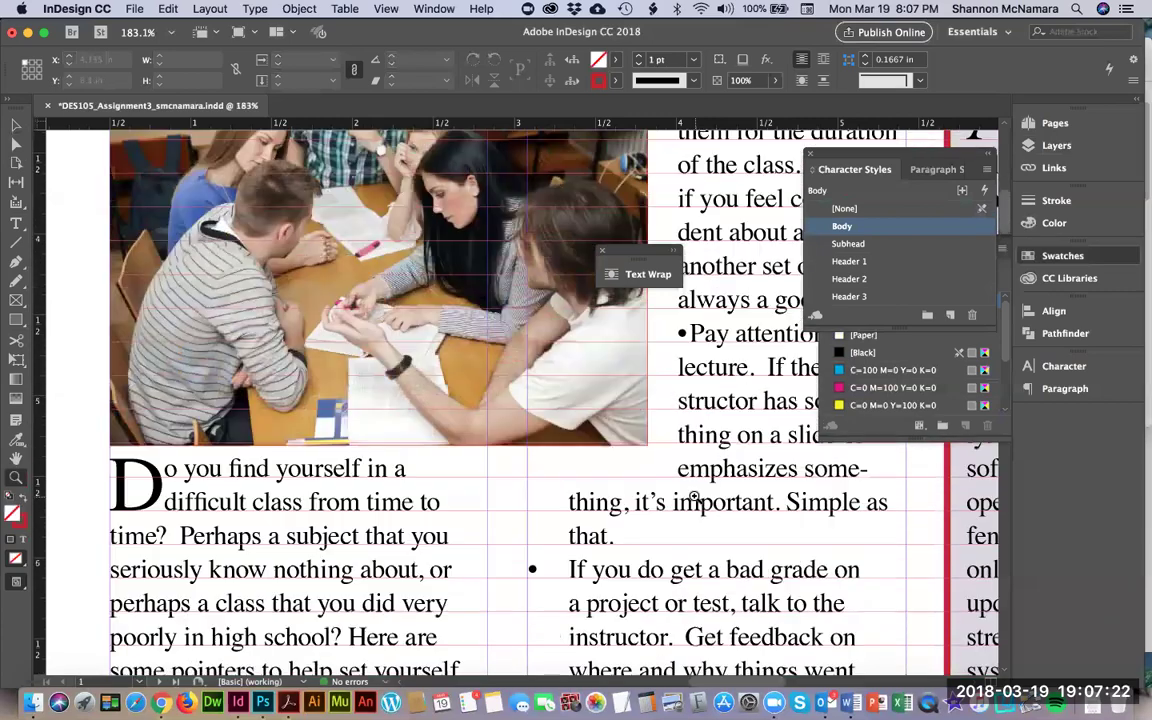
scroll(695, 497, "down", 20)
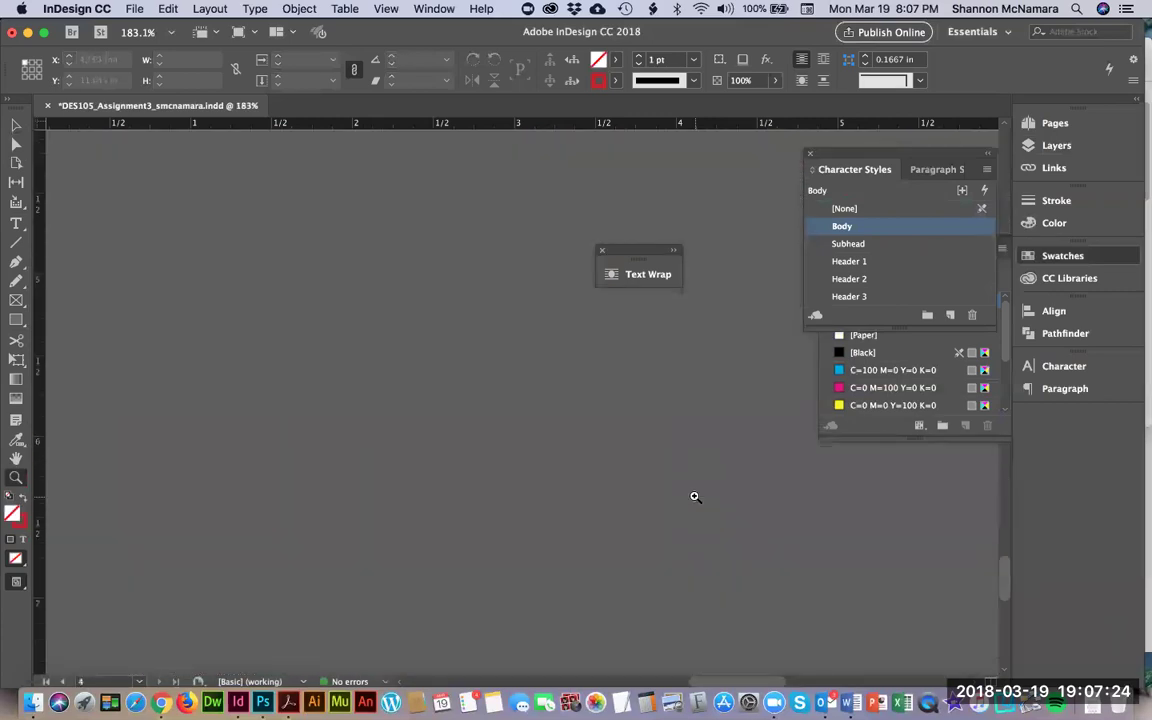
scroll(695, 497, "up", 20)
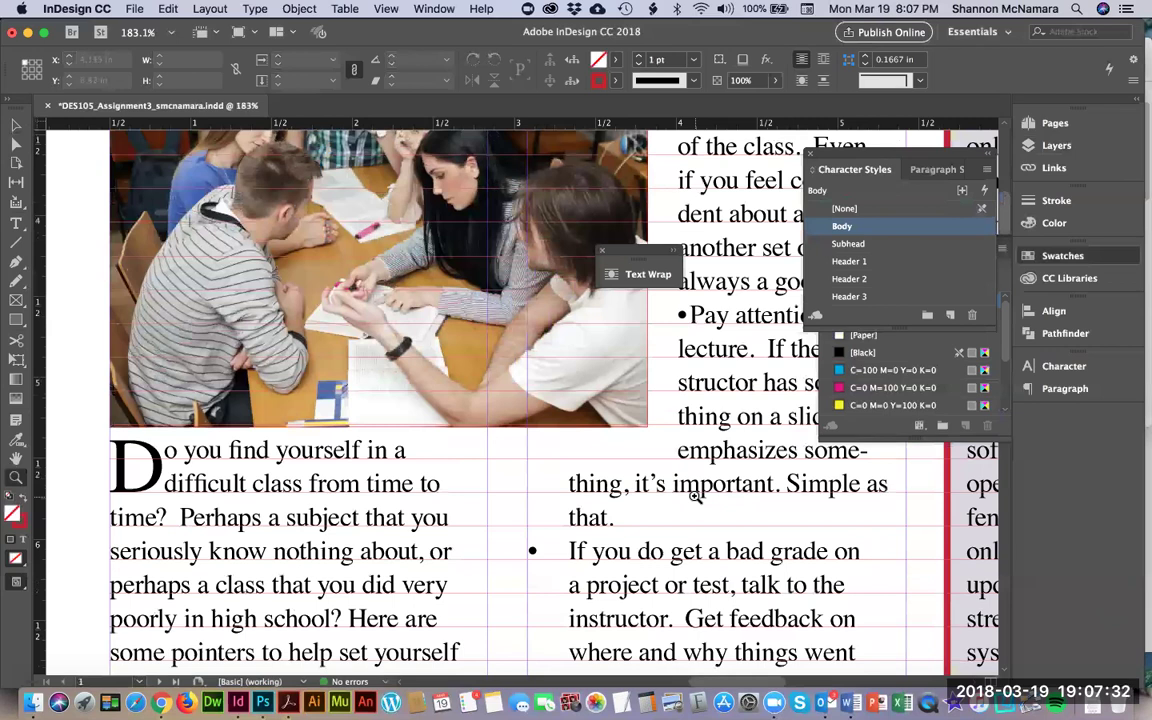
Switch to Finder, go up to the Week 3 folder and expand Student_Matters to review its source files
left_click(33, 702)
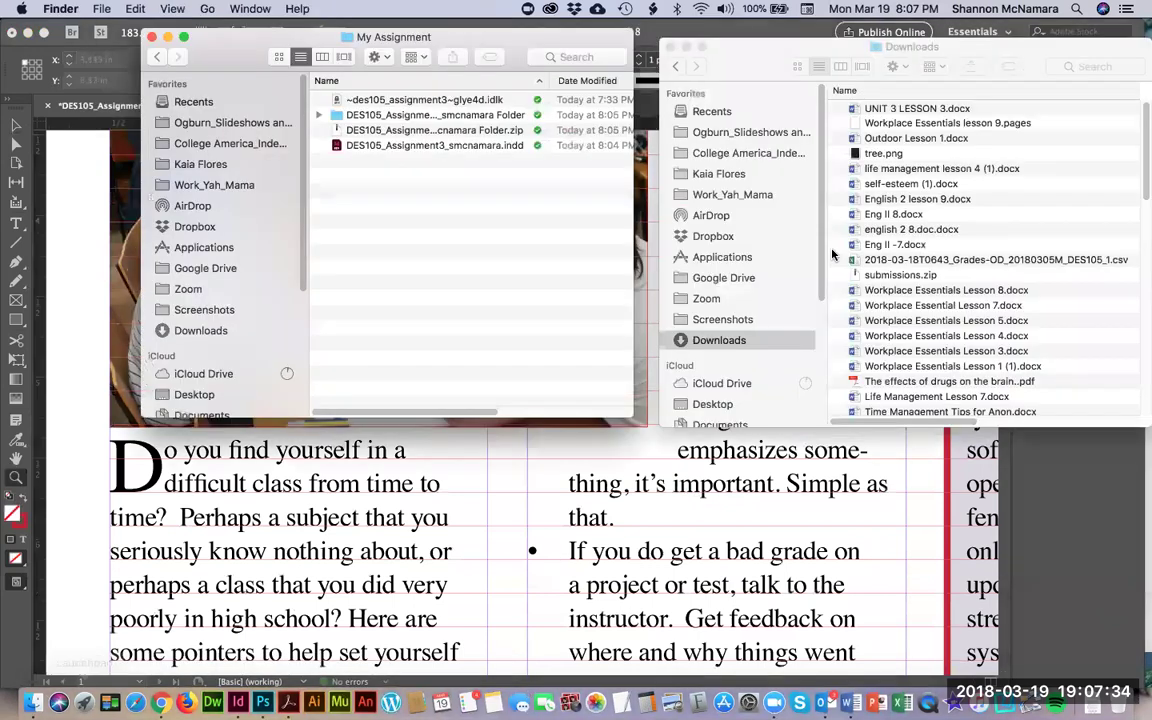
left_click(388, 37, "super")
left_click(385, 51)
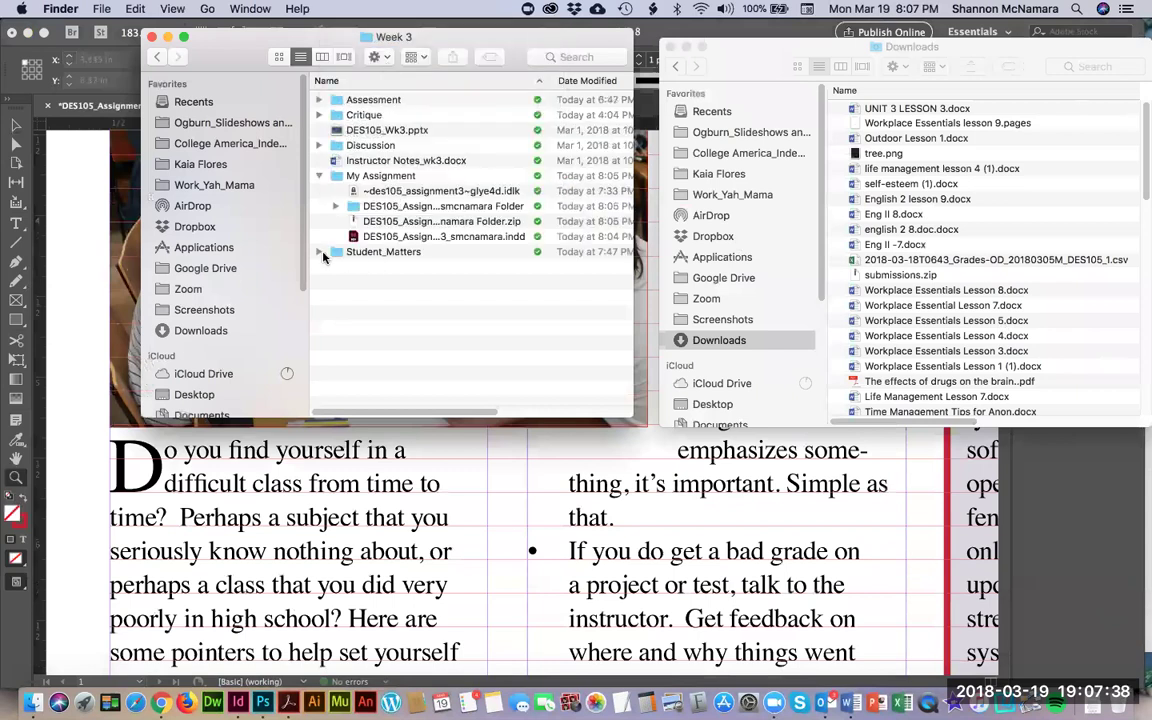
left_click(319, 251)
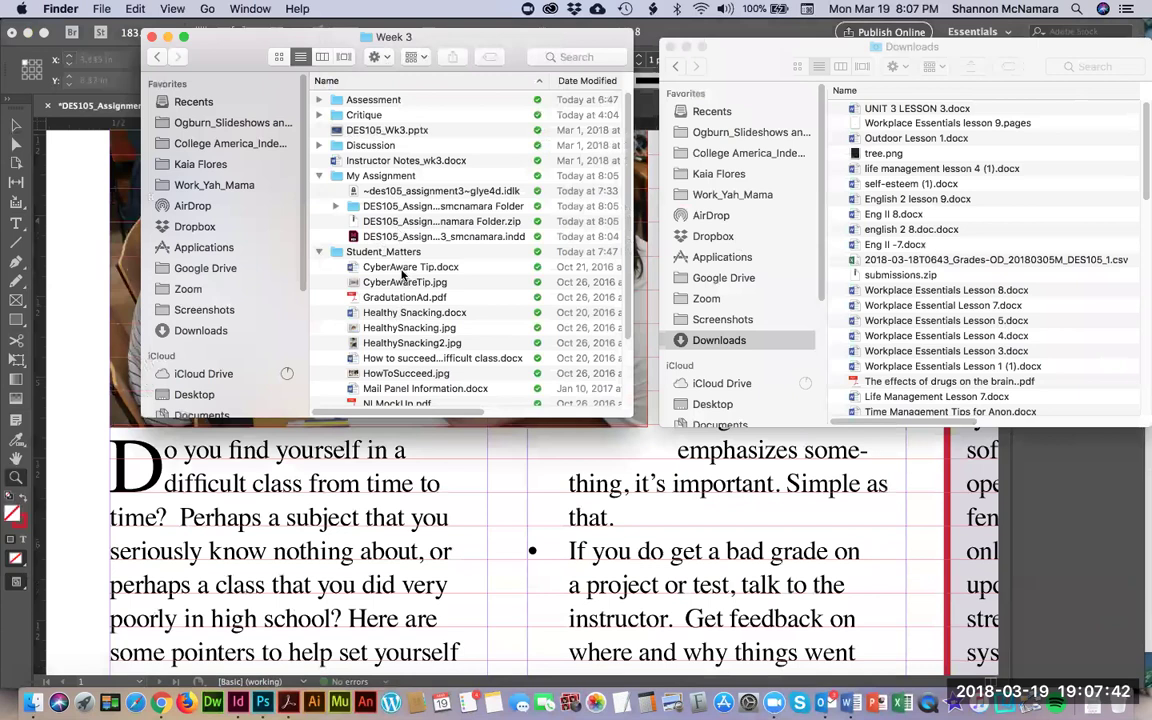
scroll(365, 345, "down", 2)
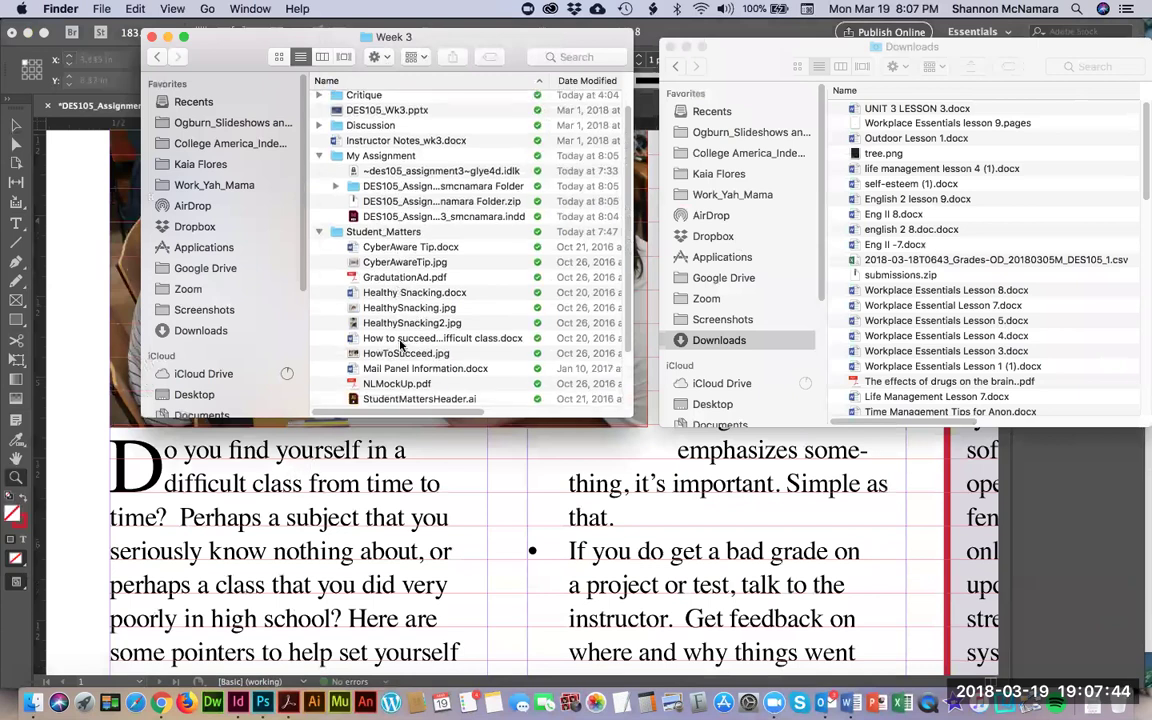
Open the How to succeed in a difficult class and Mail Panel Information documents in turn, read each one and close it
left_click(400, 340)
double_click(400, 340)
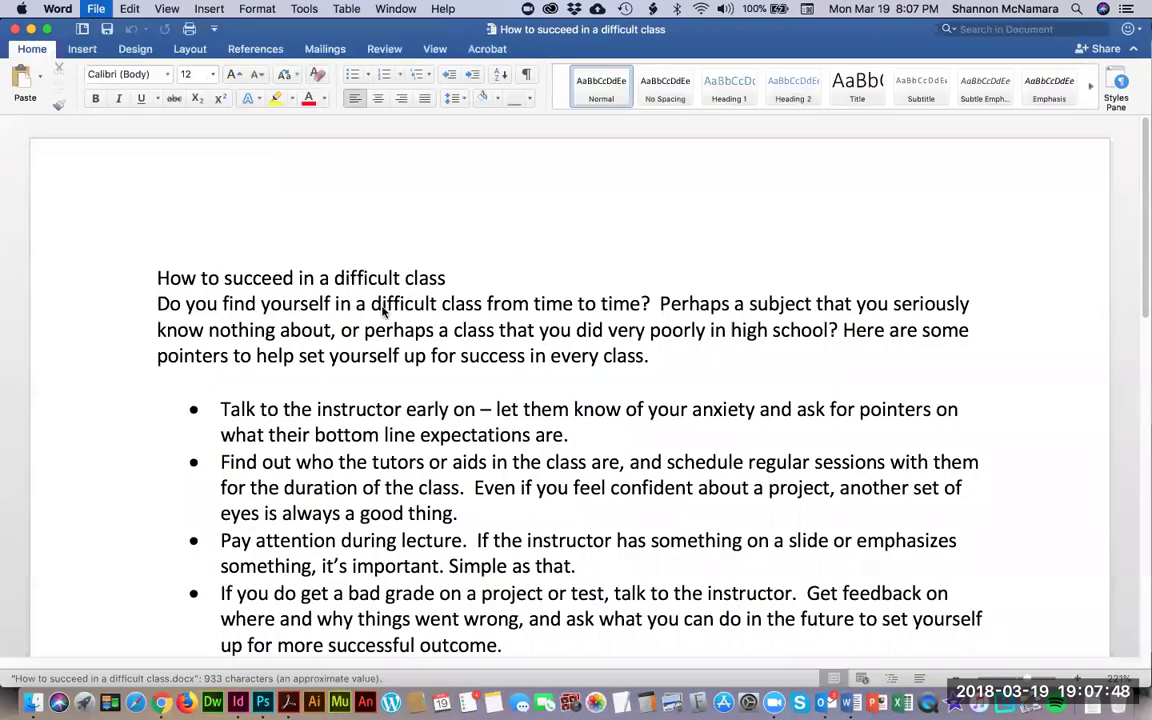
key("super+w")
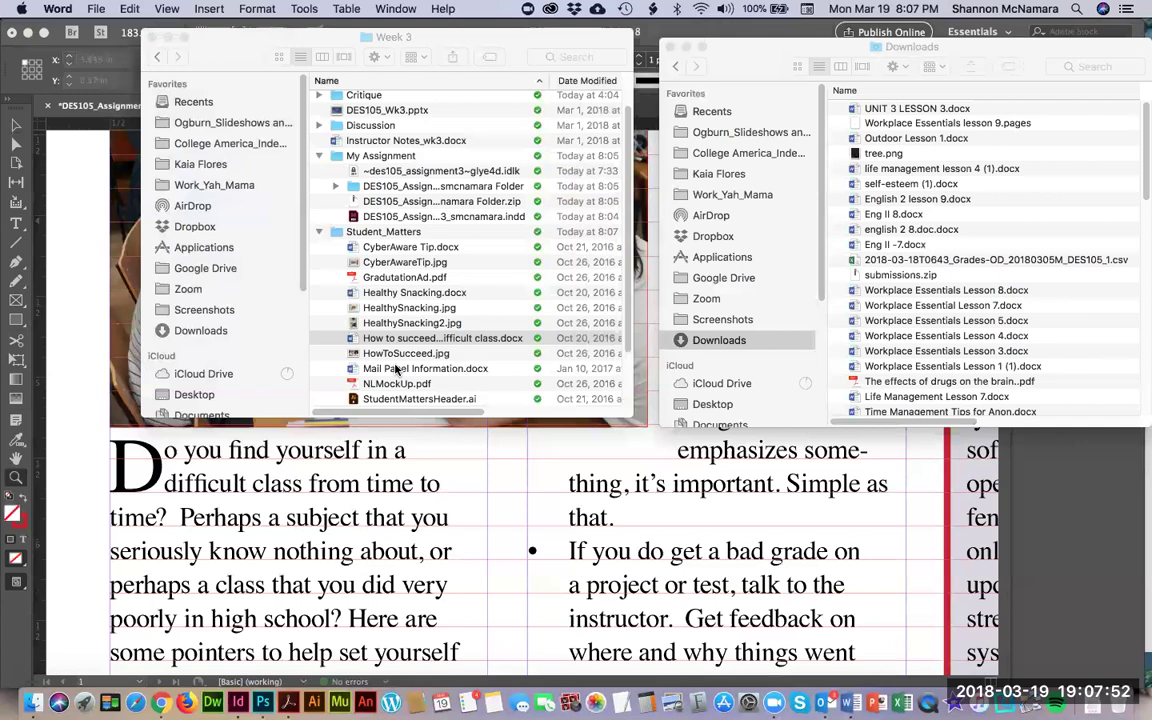
double_click(395, 370)
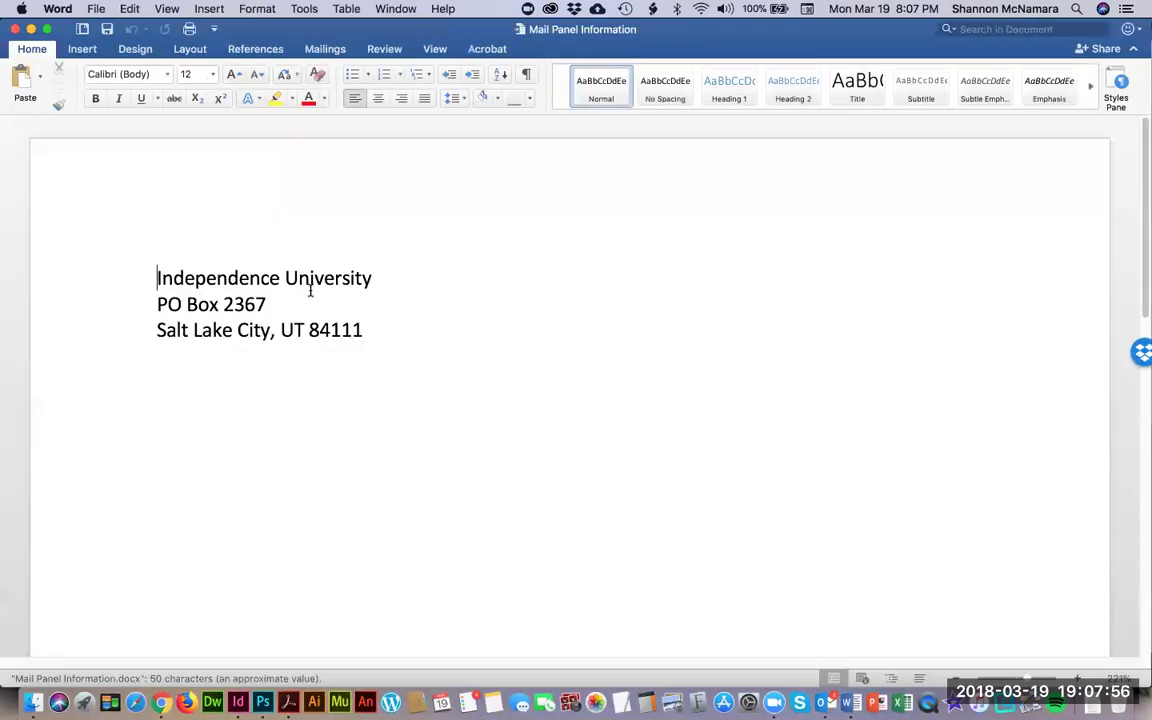
key("super+w")
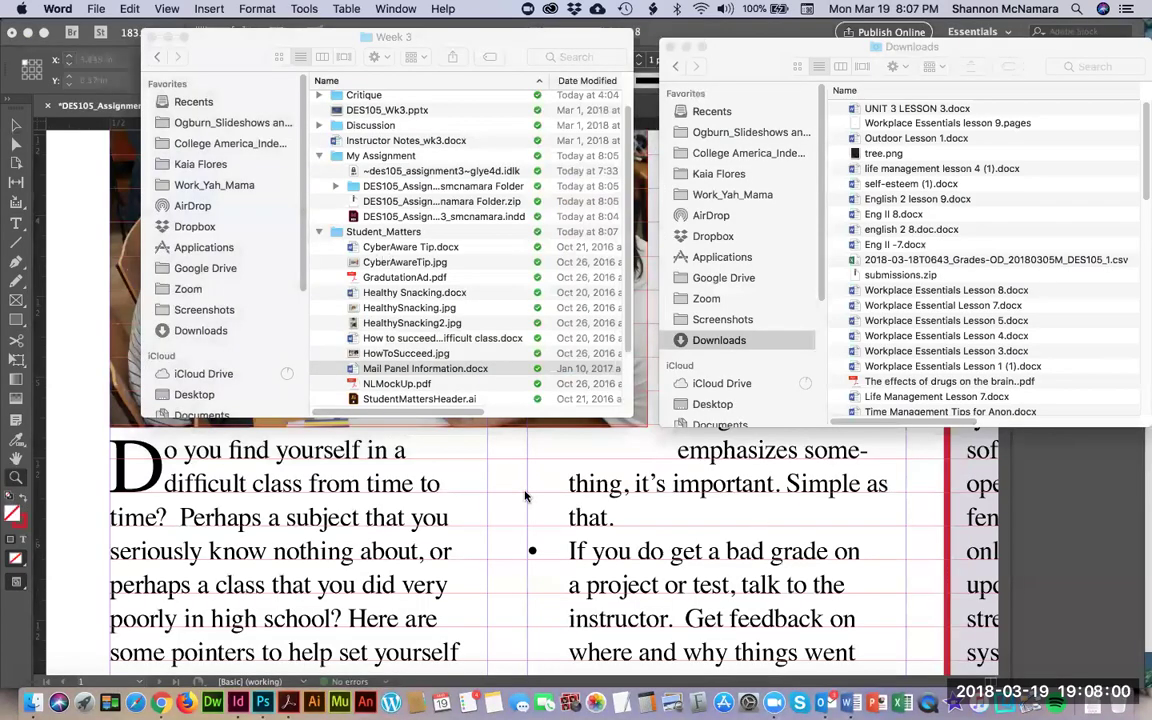
Switch back to the newsletter document in InDesign
key("super+Tab")
key("super+Tab")
key("super+Tab")
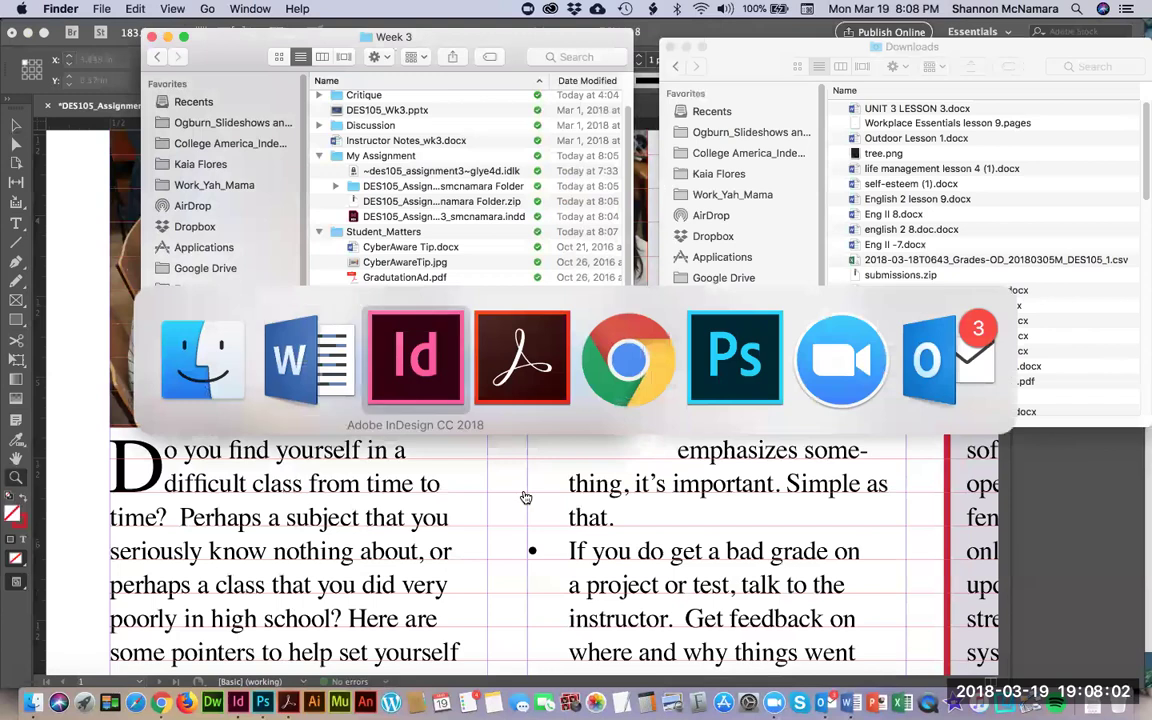
Fit the whole newsletter page in the window and close the floating Text Wrap panel
key("super+0")
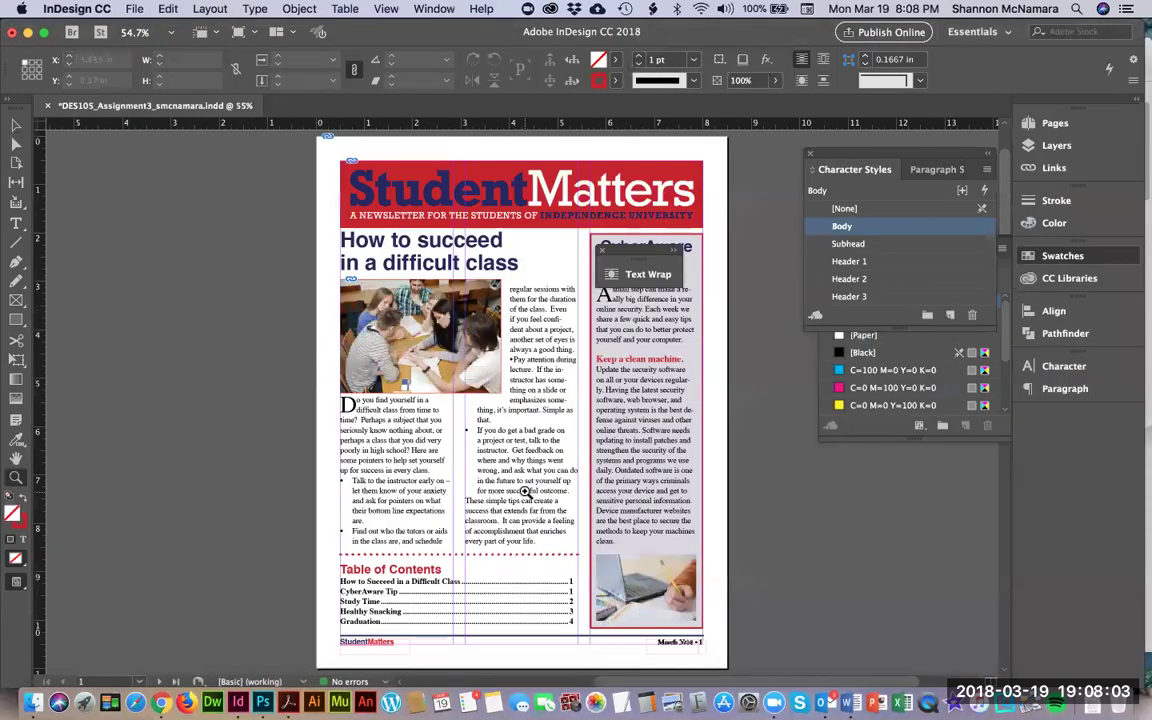
left_click(599, 251)
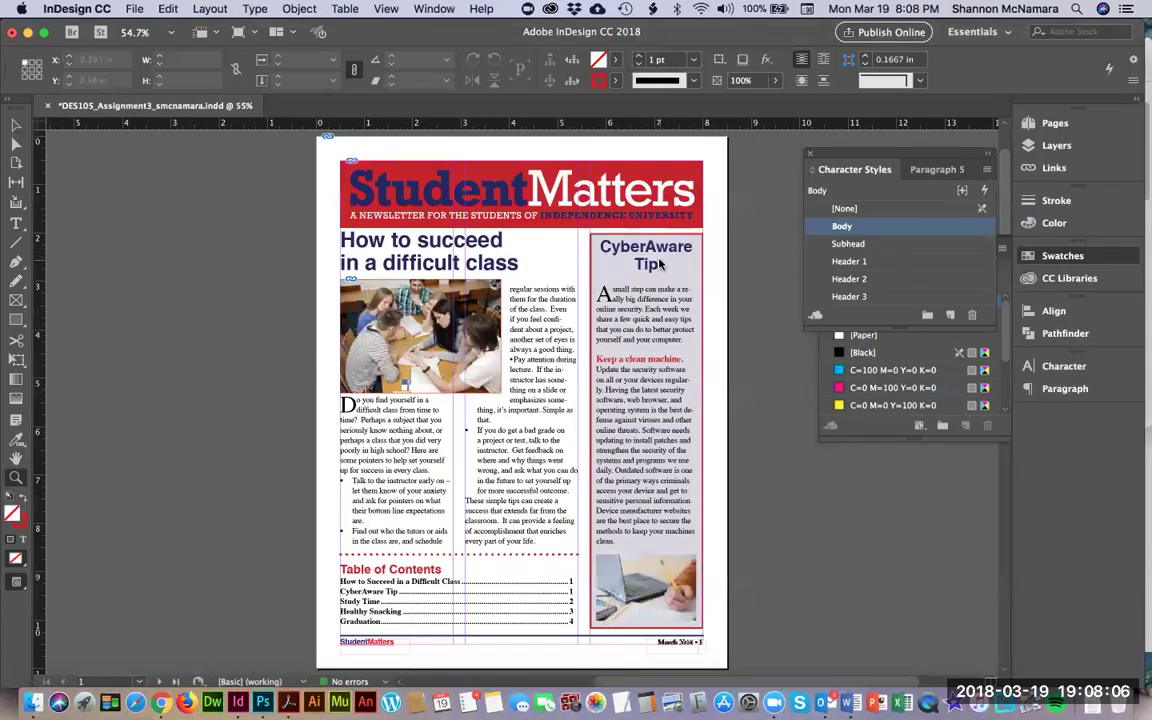
Switch to Finder, look through the Student_Matters source files down to Table of Contents.docx, and return to the newsletter in InDesign
key("super+Tab")
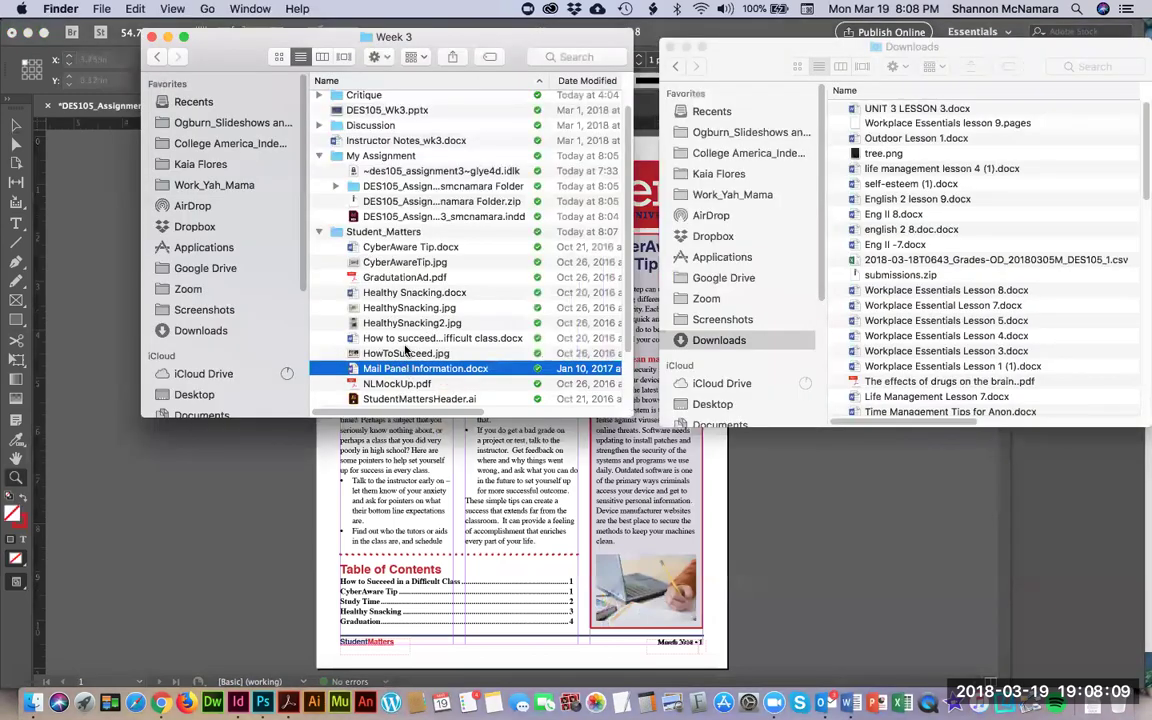
left_click(352, 246)
left_click(386, 263)
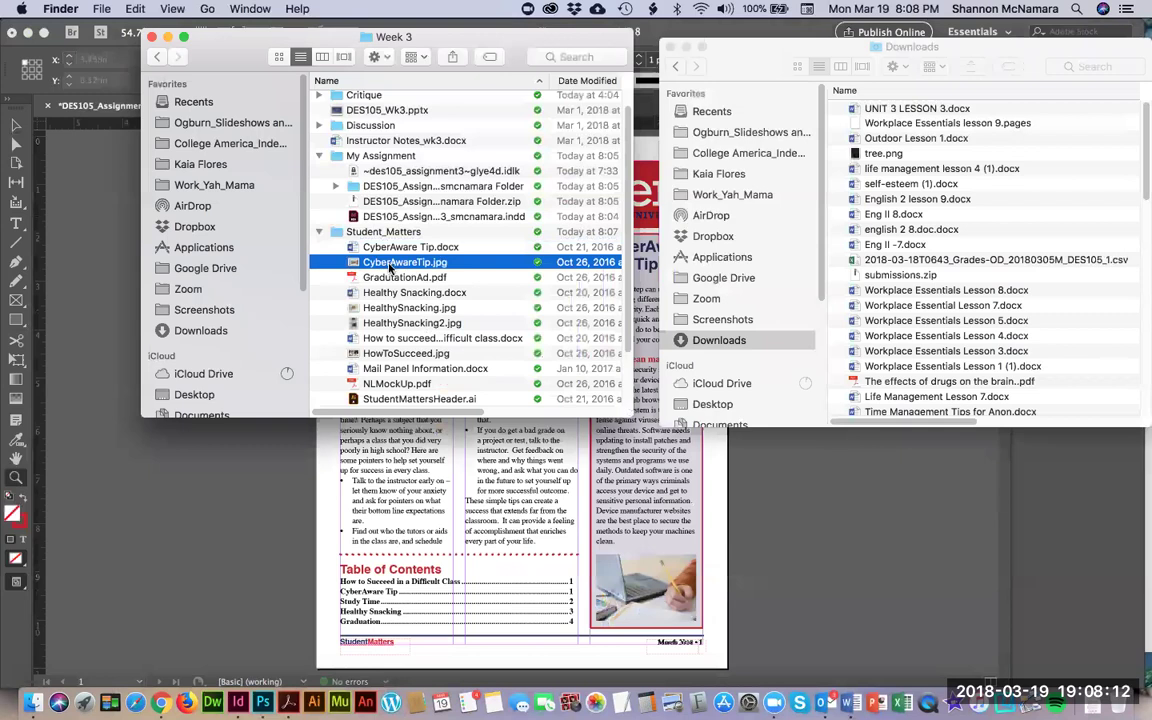
scroll(404, 390, "down", 1)
scroll(404, 390, "down", 4)
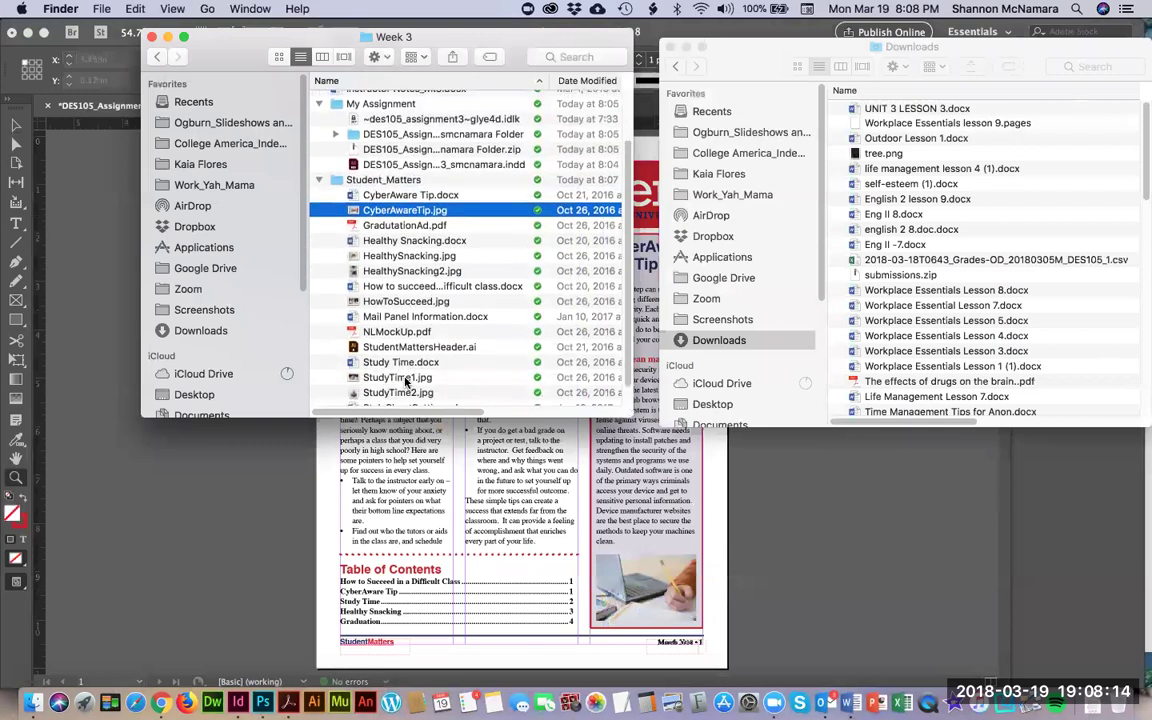
left_click(394, 400)
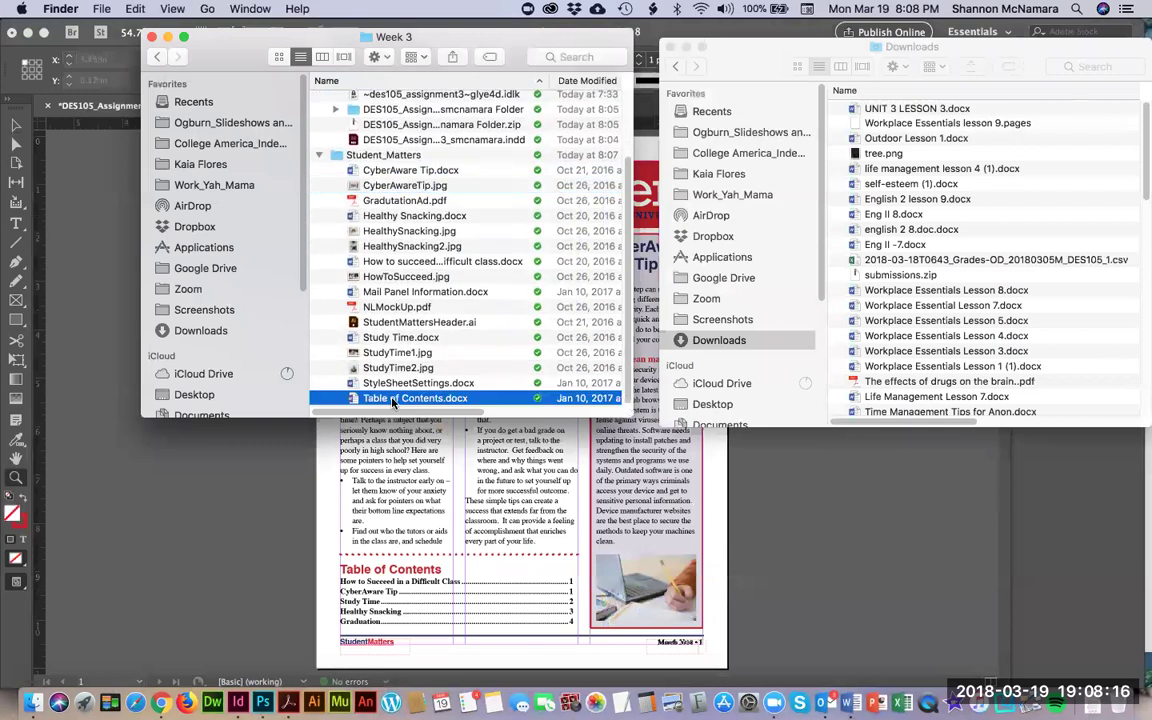
scroll(396, 400, "up", 3)
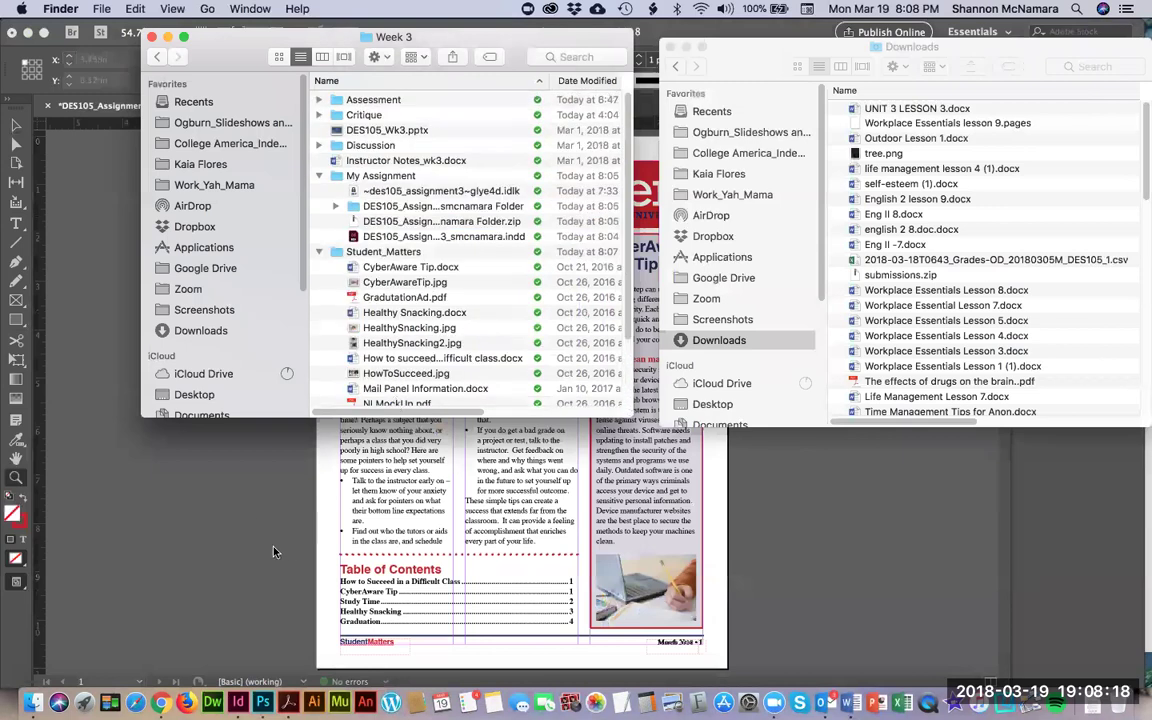
left_click(255, 505)
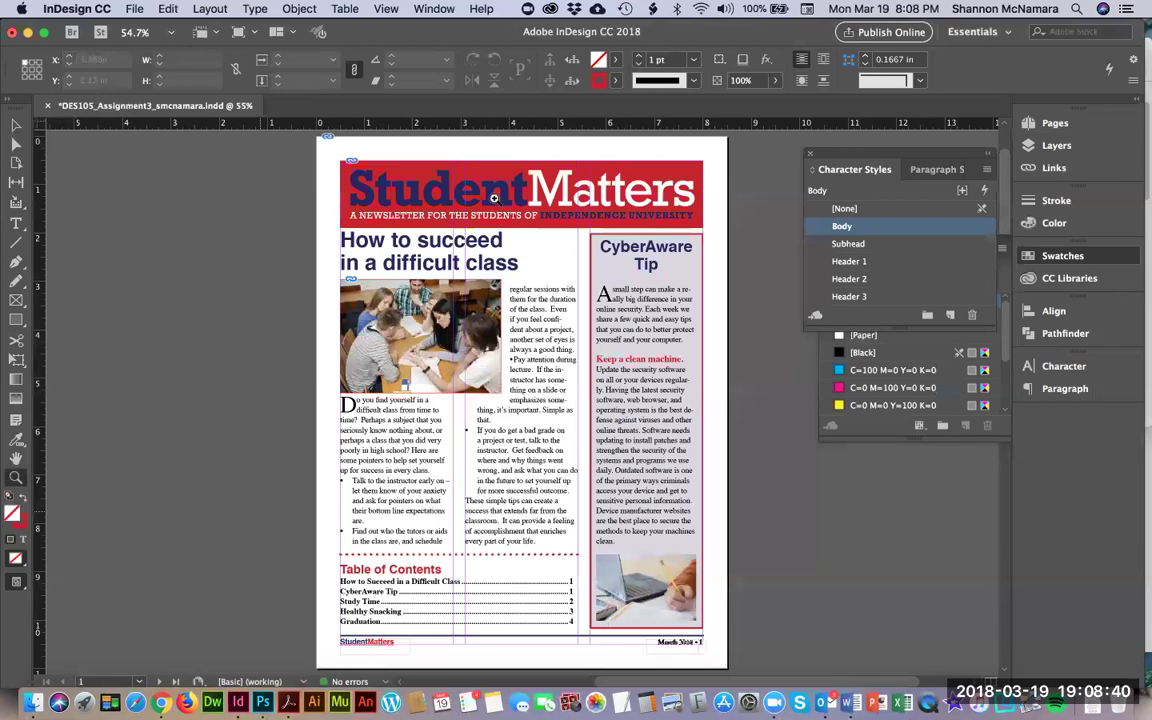
Look through the newsletter down to the graduation ad and return address on page 4, and go back to page 1
scroll(442, 362, "down", 5)
scroll(442, 362, "down", 10)
scroll(442, 380, "left", 8)
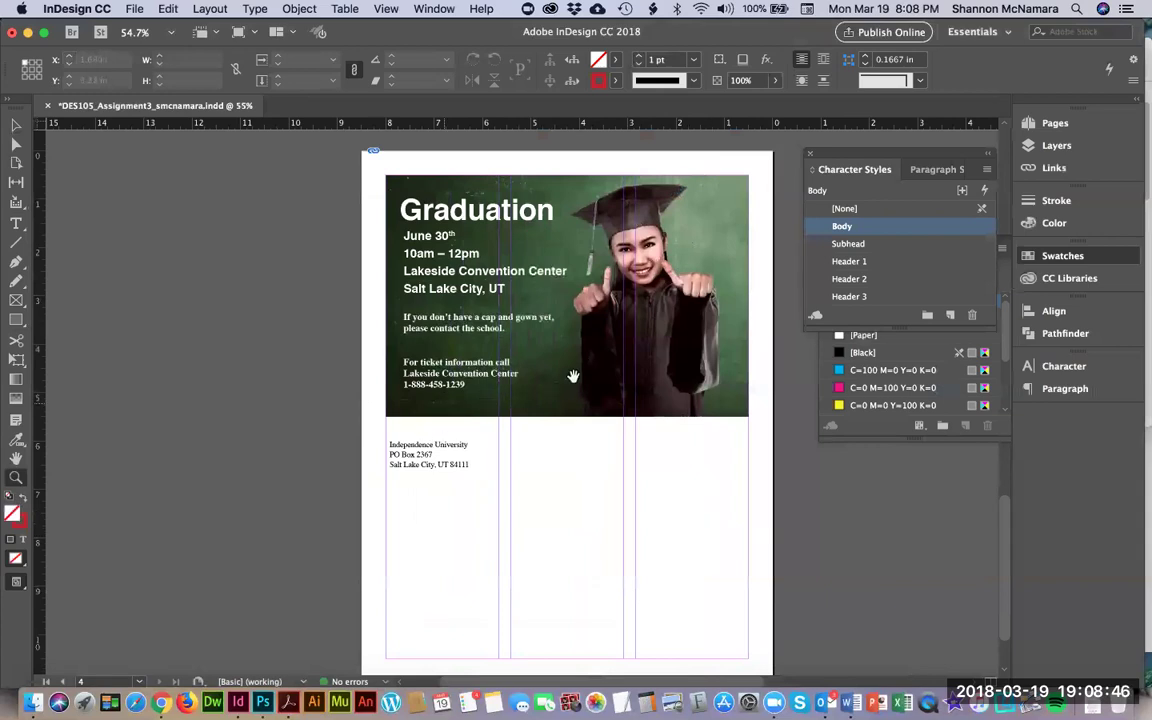
scroll(504, 285, "up", 10)
scroll(504, 285, "right", 7)
scroll(538, 279, "up", 10)
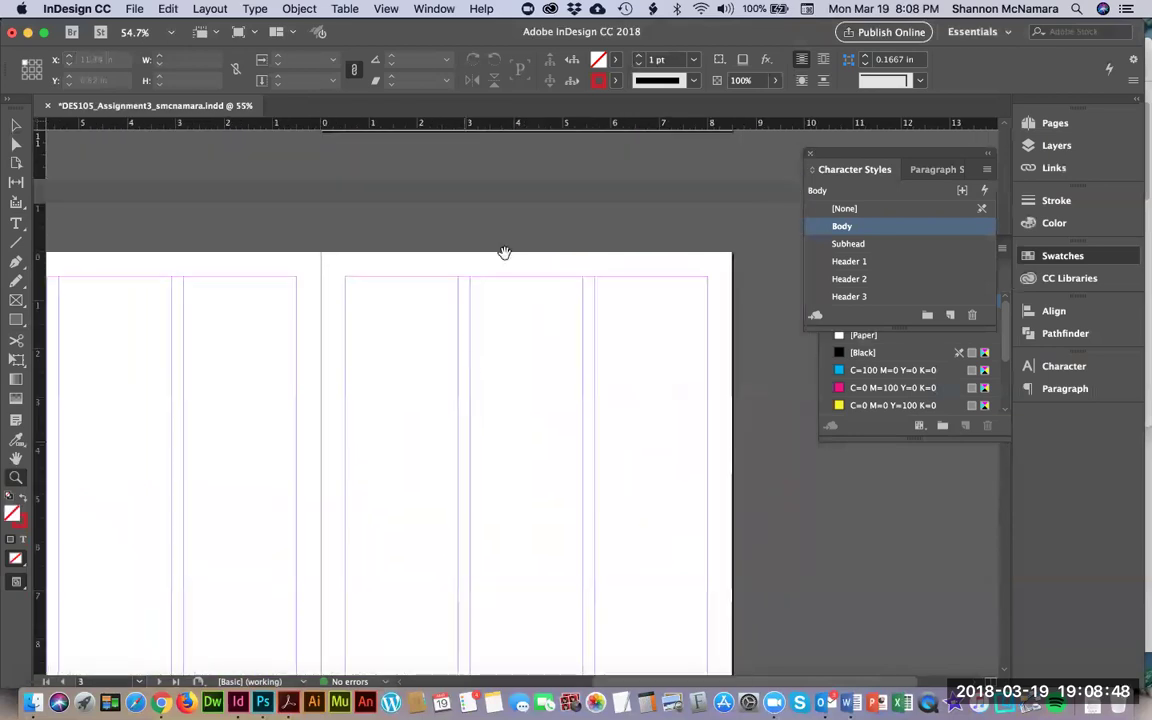
scroll(514, 404, "right", 3)
Switch to Chrome and read the Week 3 Assignment requirements for the newsletter pages, the package folder and the zip submission
key("super+Tab")
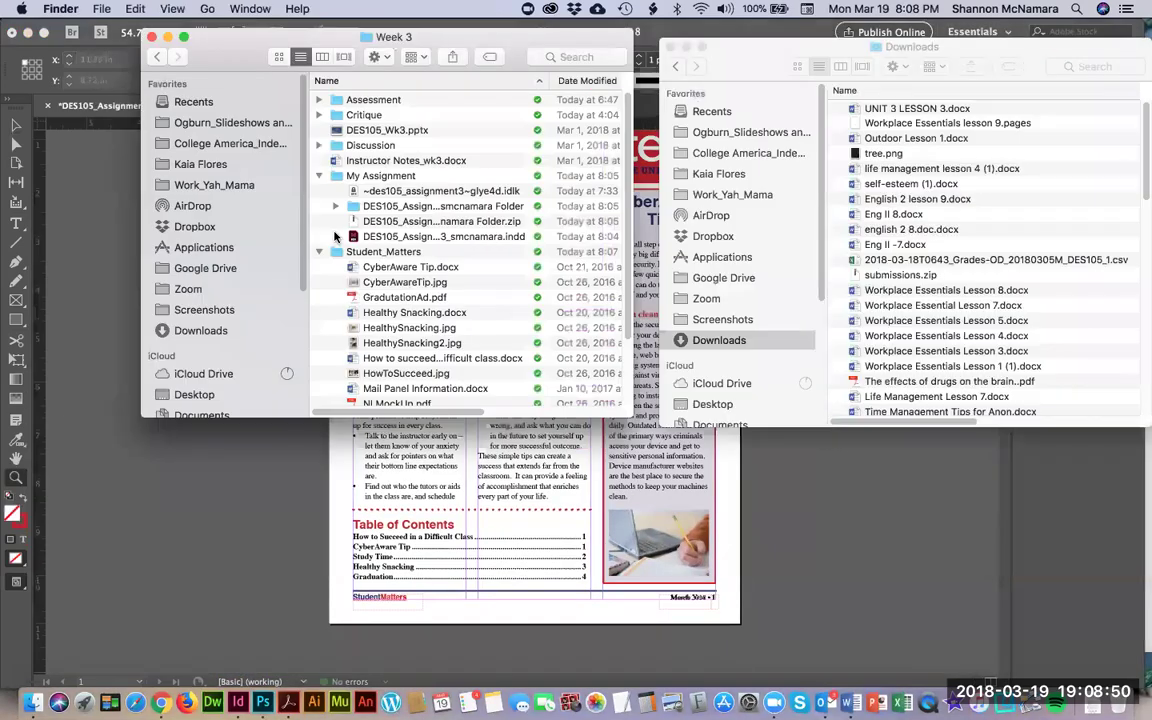
key("super+Tab")
key("super+Tab")
key("super+Tab")
key("super+Tab")
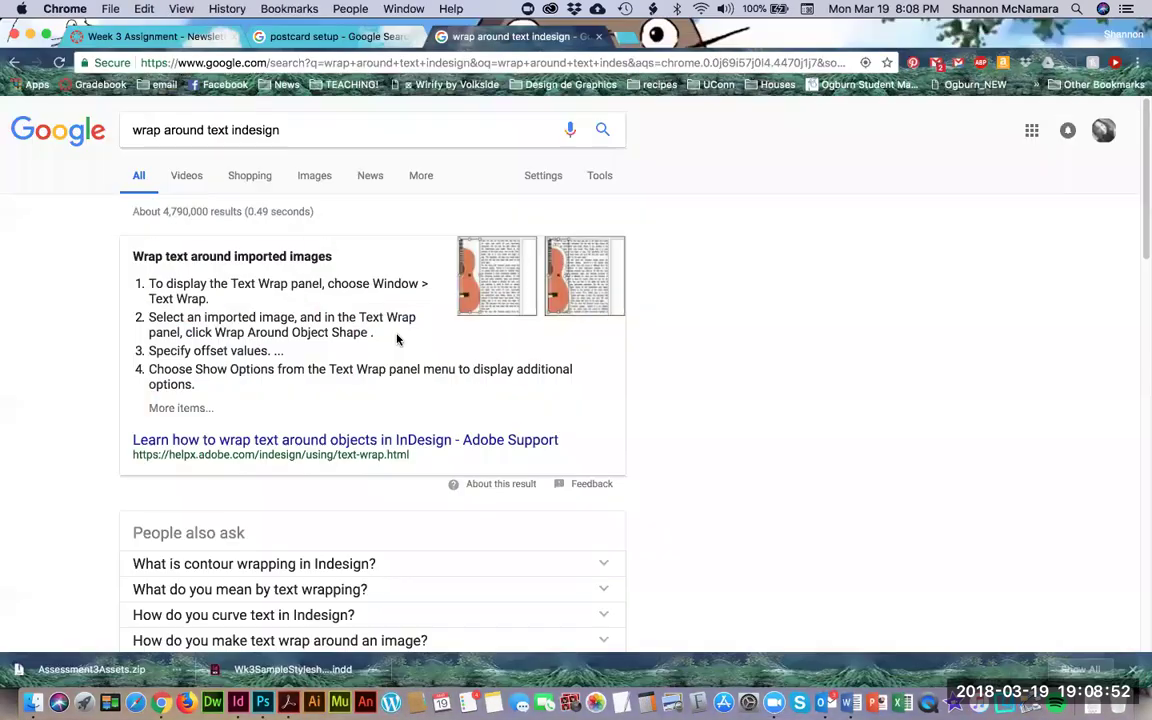
key("ctrl+Tab")
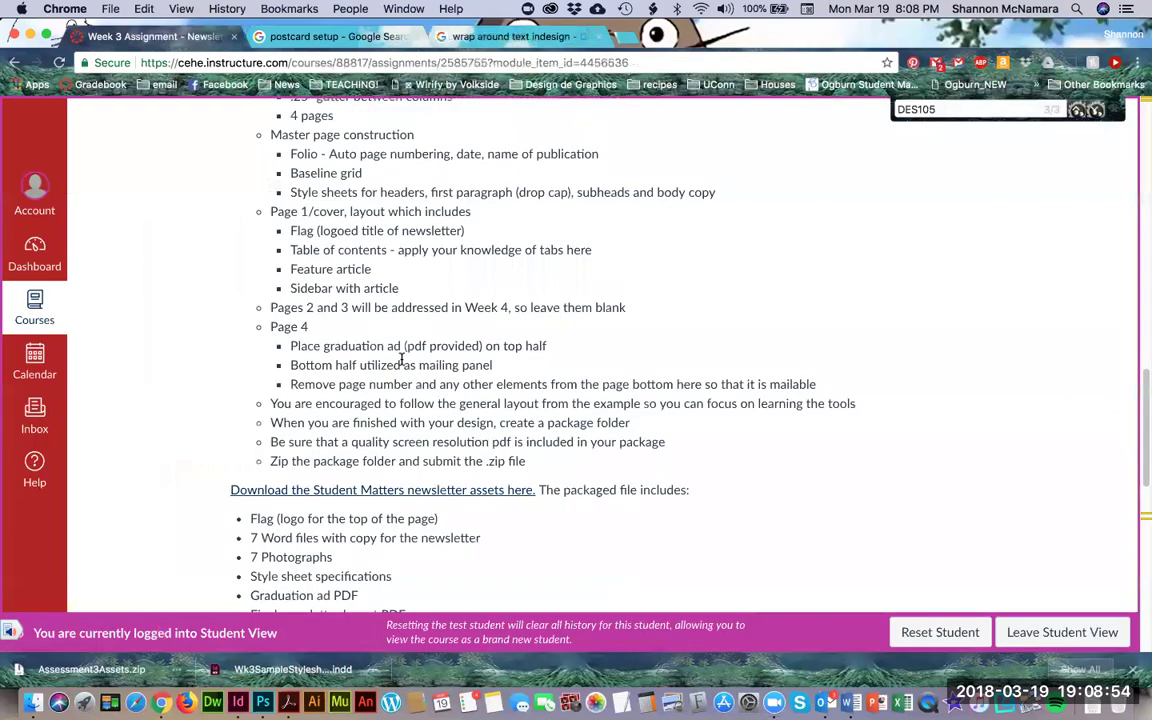
scroll(310, 212, "up", 1)
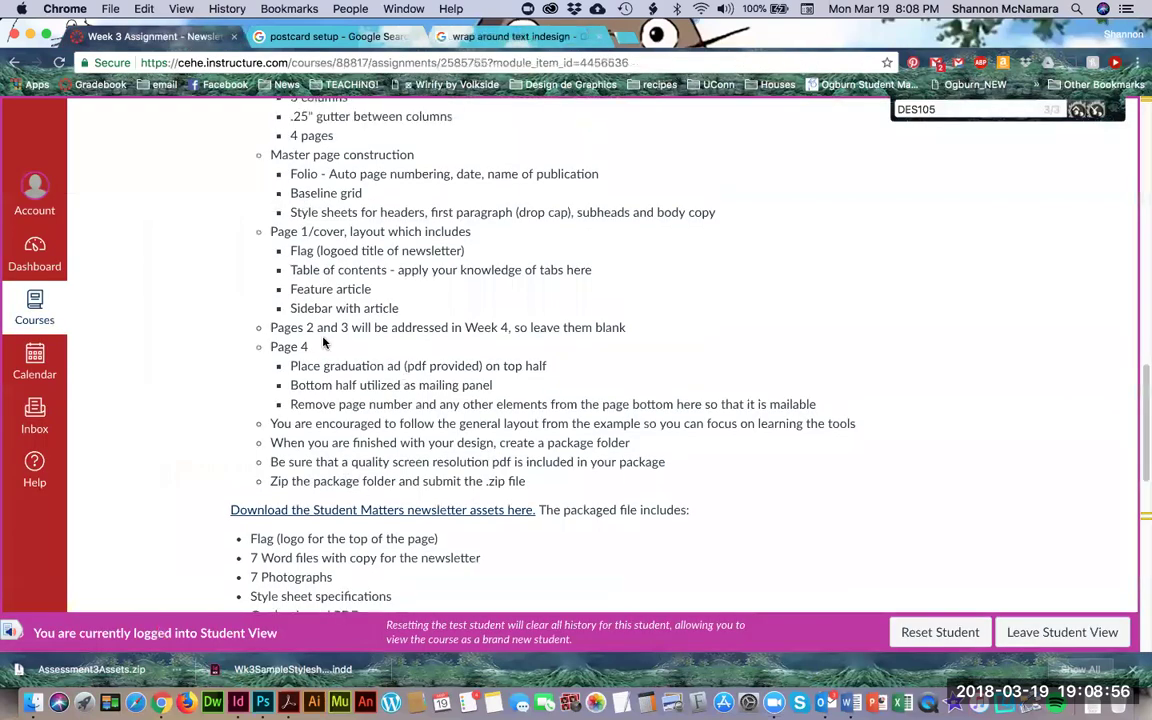
scroll(287, 410, "down", 1)
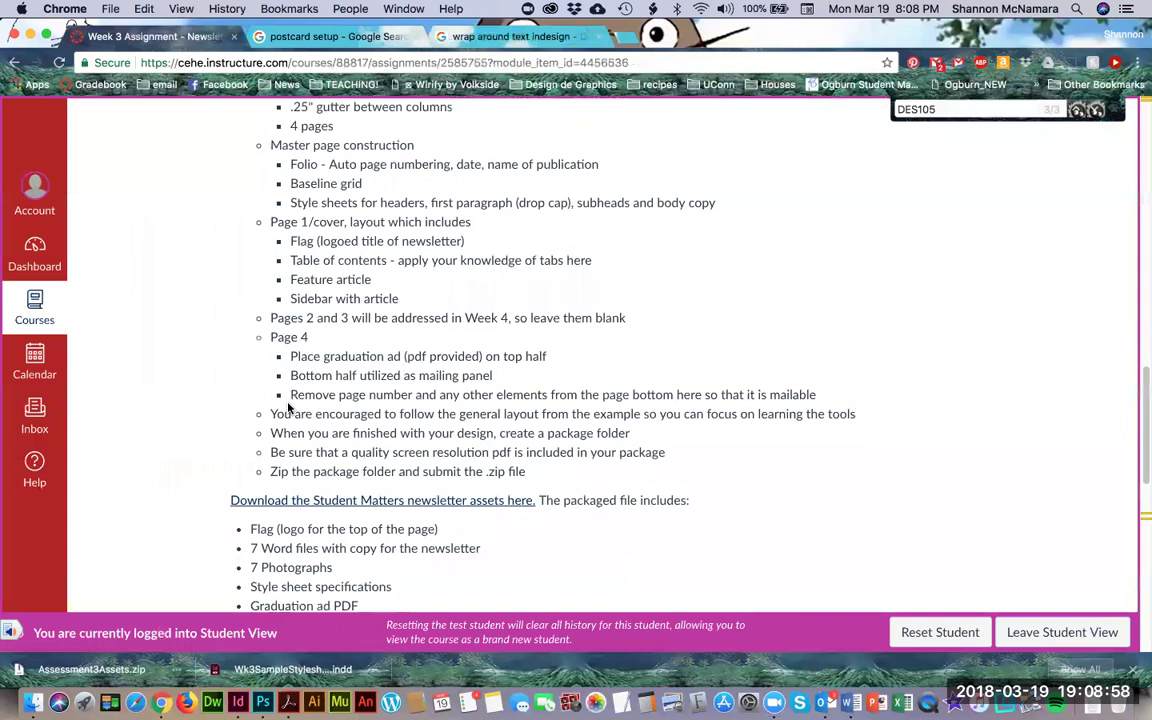
key("super+Tab")
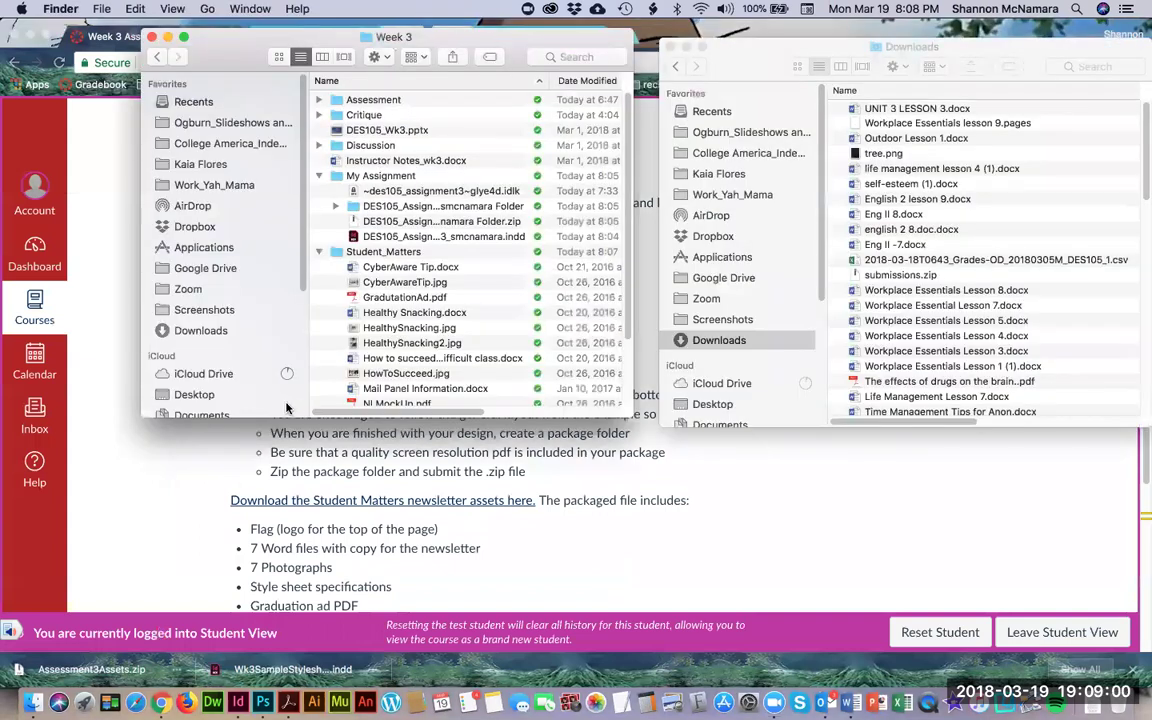
key("super+Tab")
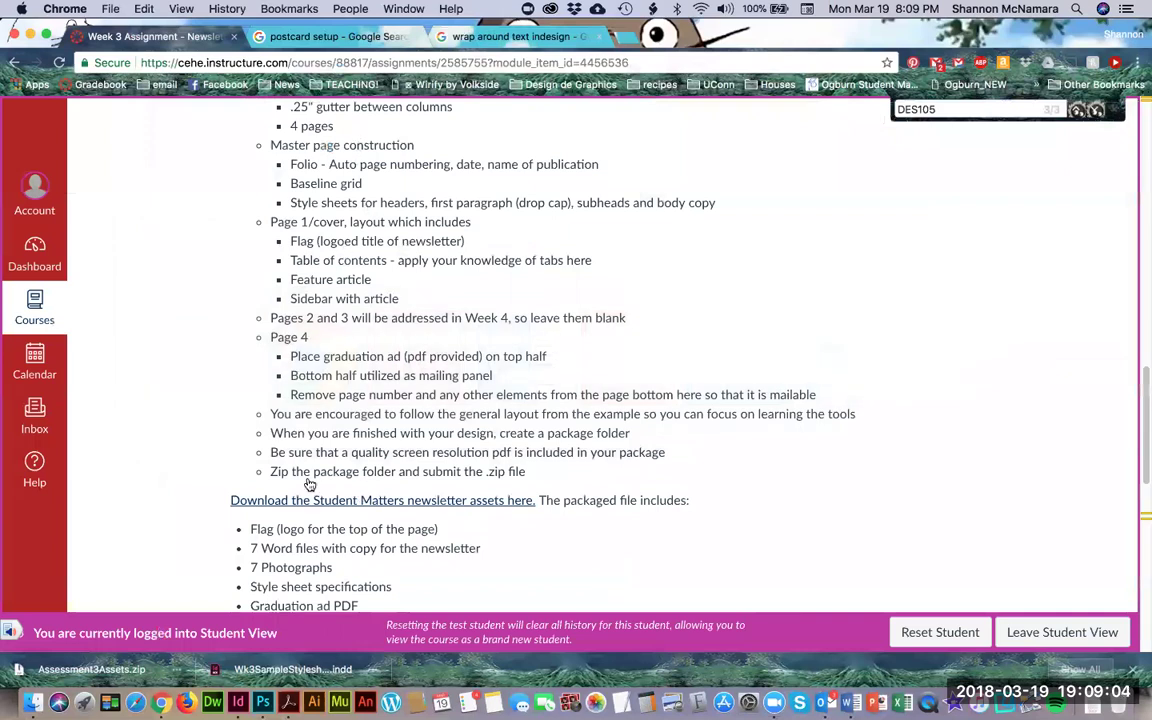
Switch to InDesign and close the newsletter document
key("super+Tab")
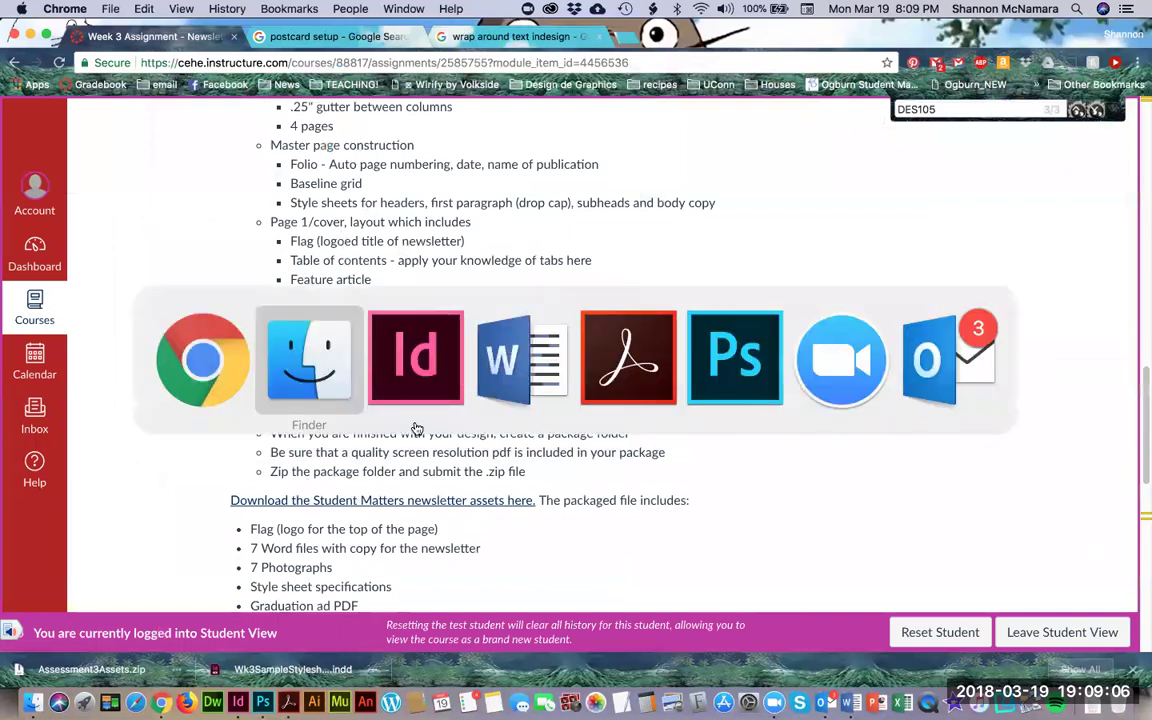
key("super+Tab")
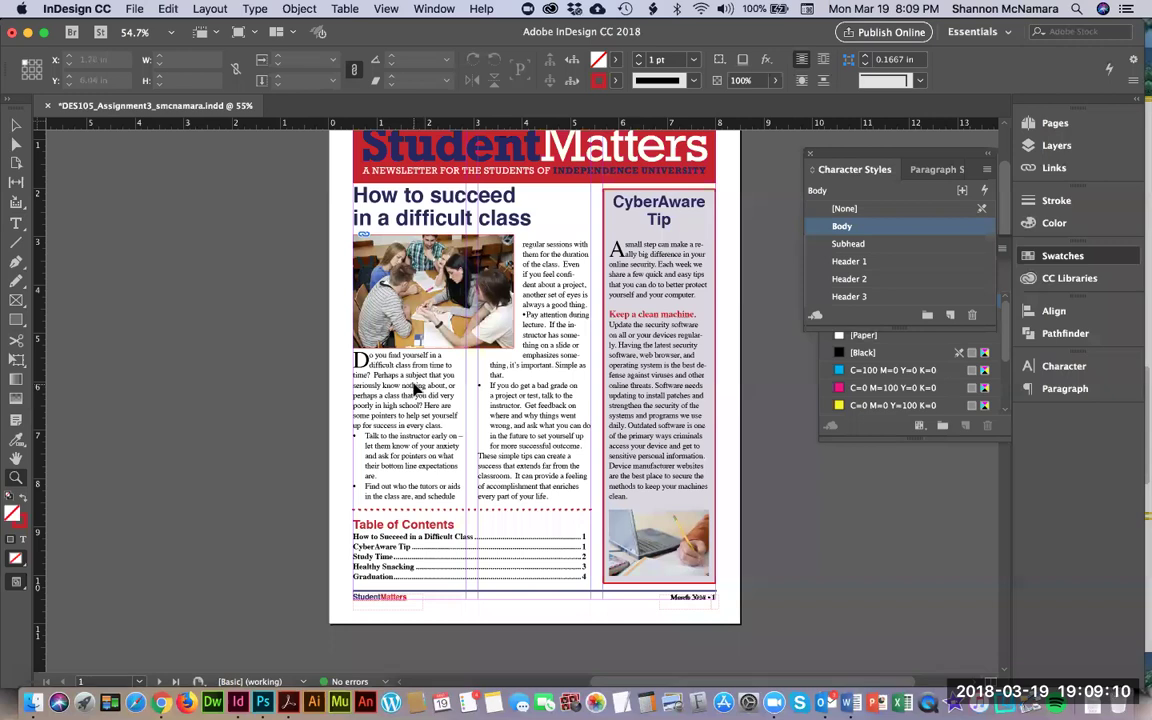
key("super+w")
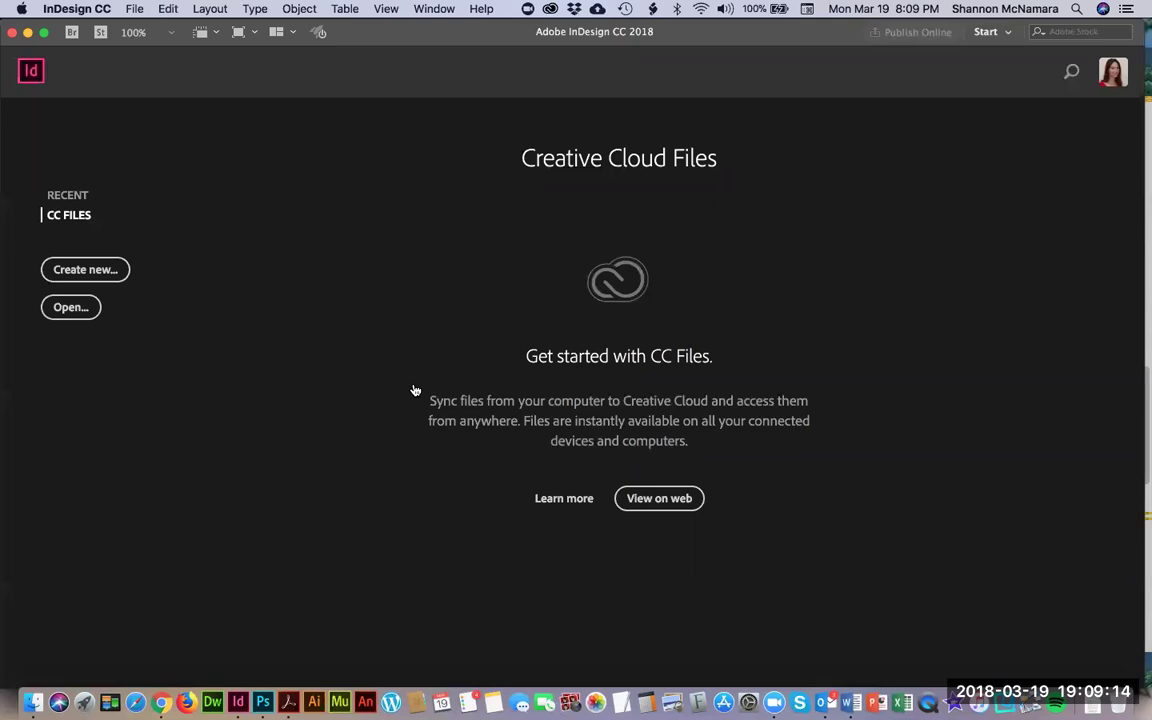
Switch to the Chrome window with the DES 105_Wk3.pptx presentation showing the Assignment slide
key("super+Tab")
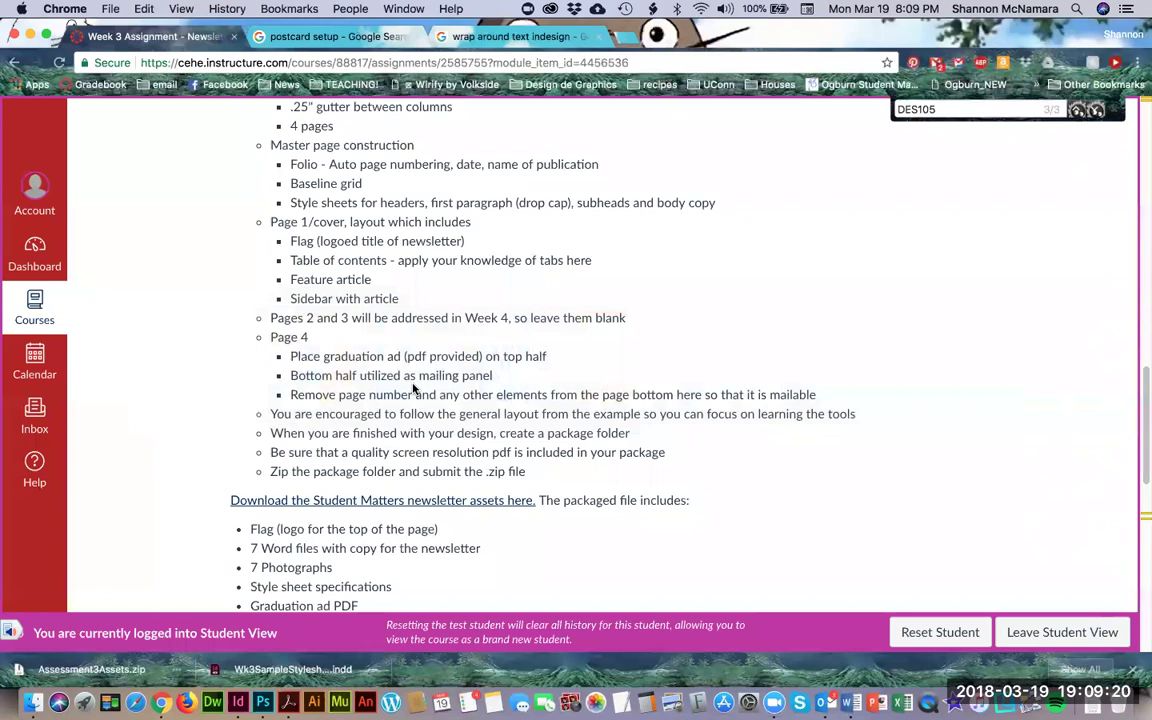
key("super+grave")
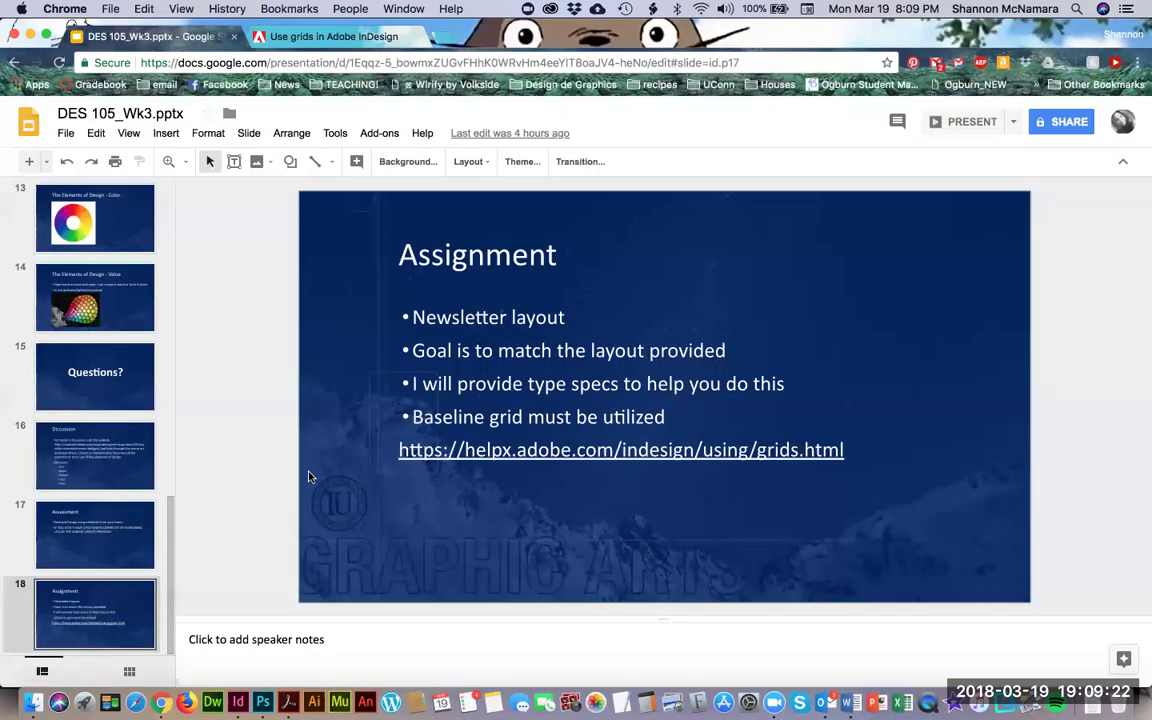